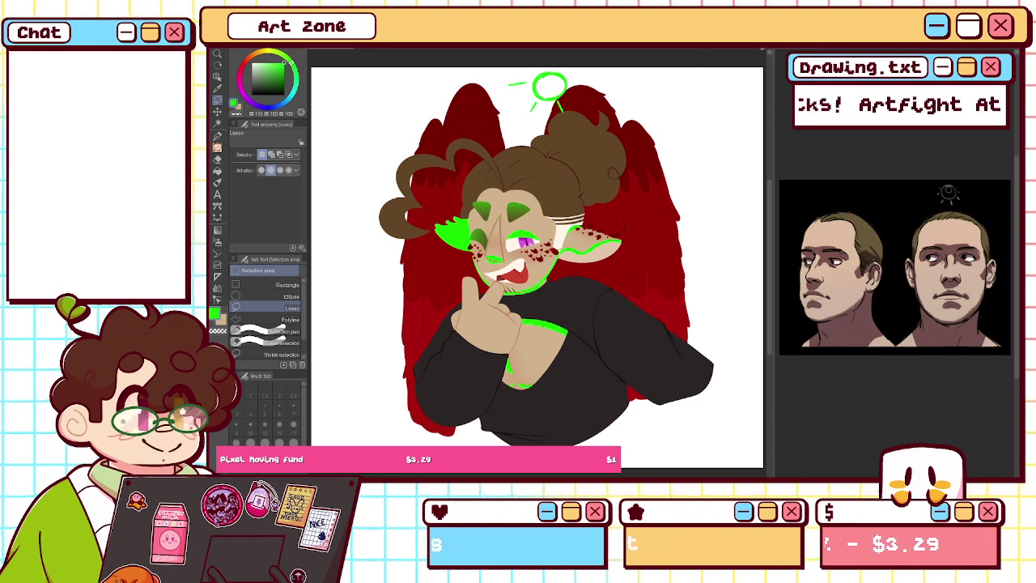
- Trim the lower edge of the green shadow beneath the open eye's upper lid with the pen in transparent colour, size 17
scroll(510, 267, up, 5)
scroll(539, 263, up, 1)
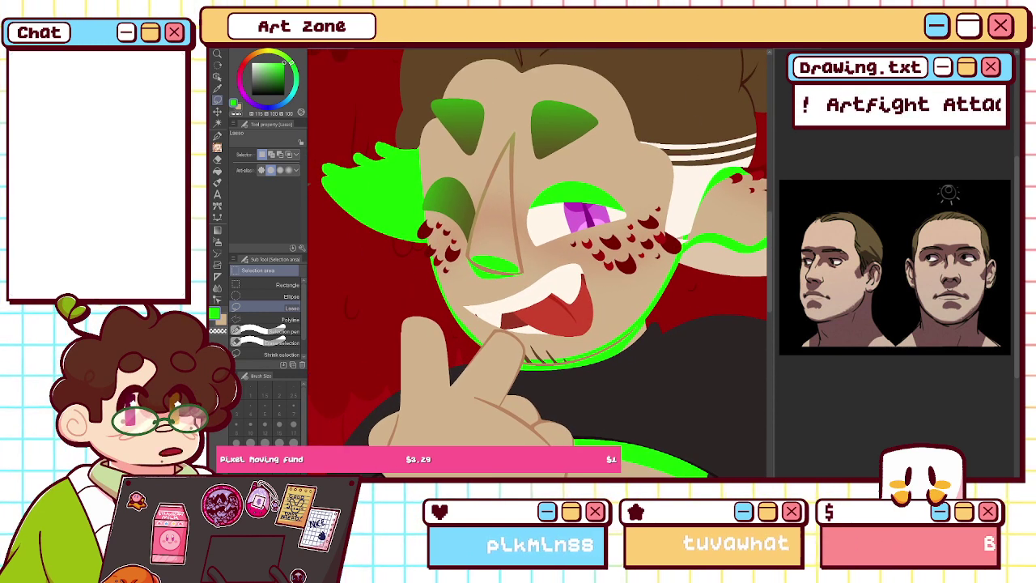
key(ctrl+z)
key(ctrl+y)
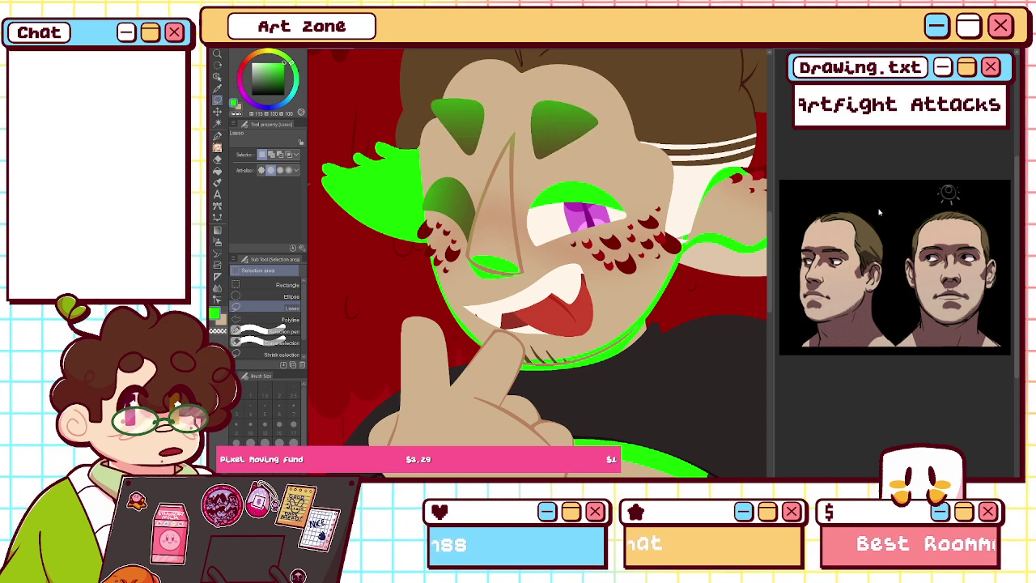
click(217, 136)
drag(678, 267, 536, 267)
key(bracketright)
key(bracketright)
key(bracketright)
key(bracketright)
key(bracketright)
key(bracketright)
key(c)
drag(392, 208, 500, 218)
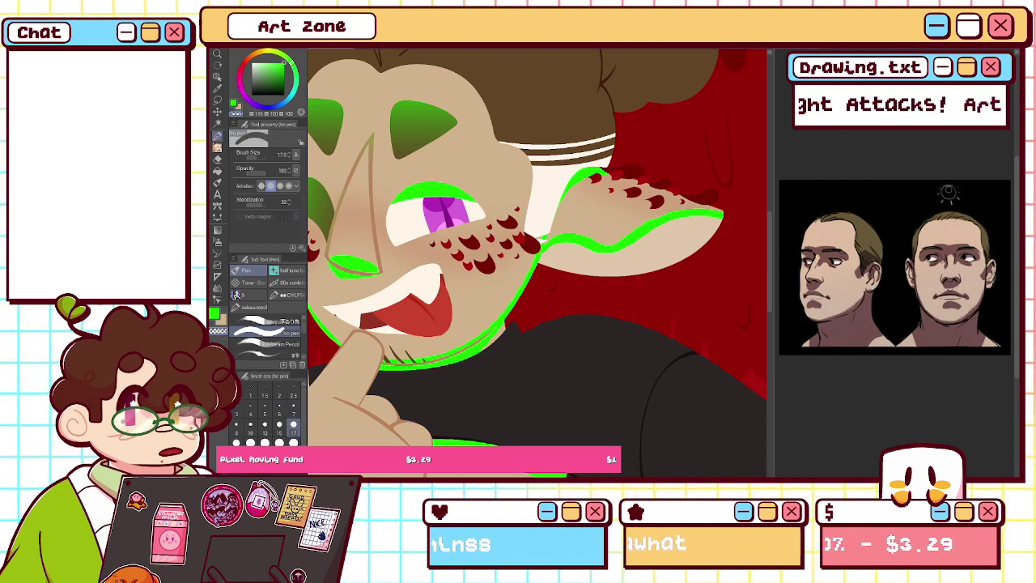
key(ctrl+0)
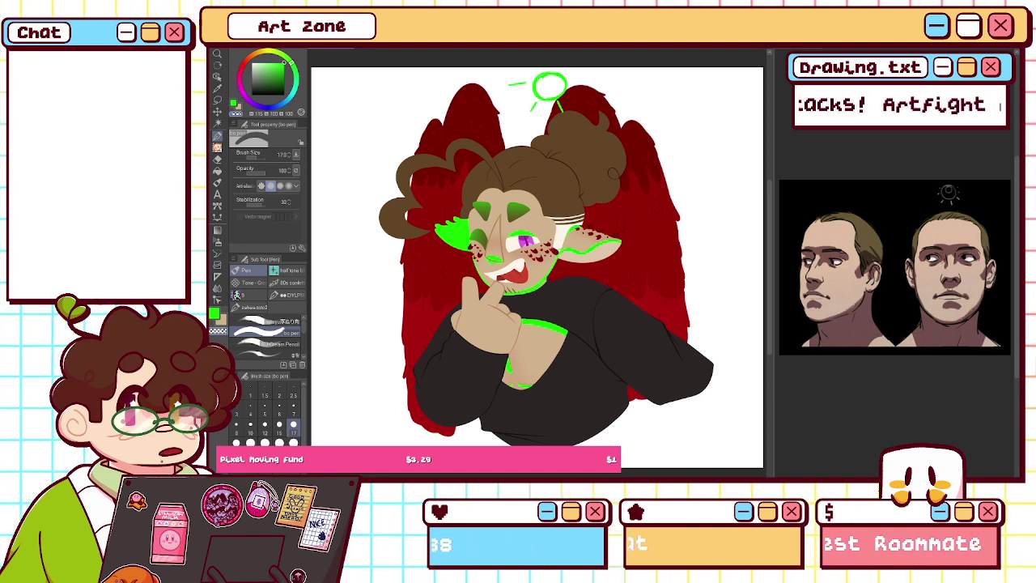
- Outline a shadow beneath the upper teeth inside the mouth with the green pen at size 7
click(234, 104)
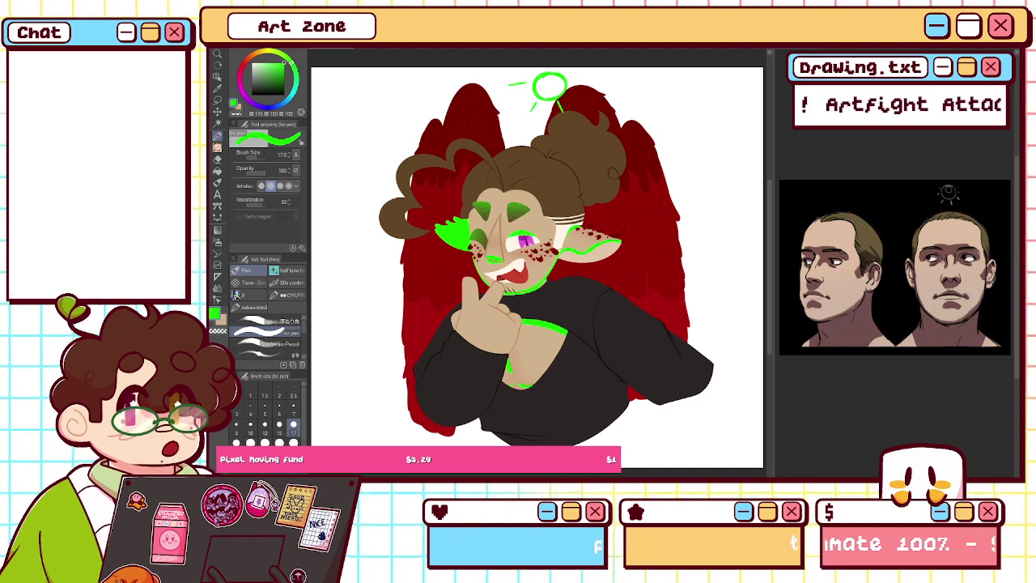
scroll(536, 264, up, 5)
scroll(536, 264, down, 2)
scroll(535, 263, up, 3)
scroll(537, 263, up, 1)
scroll(537, 263, up, 1)
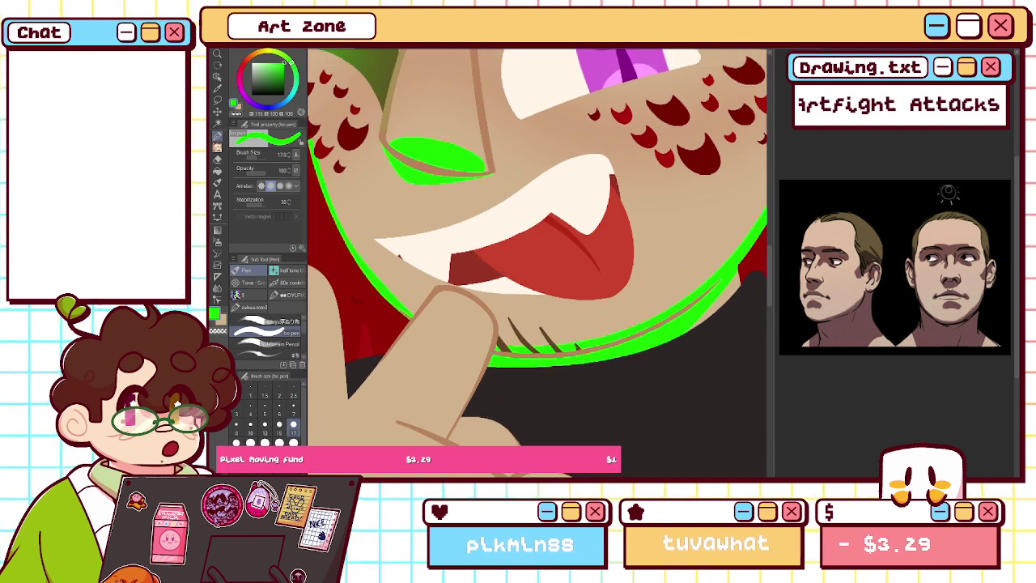
click(293, 405)
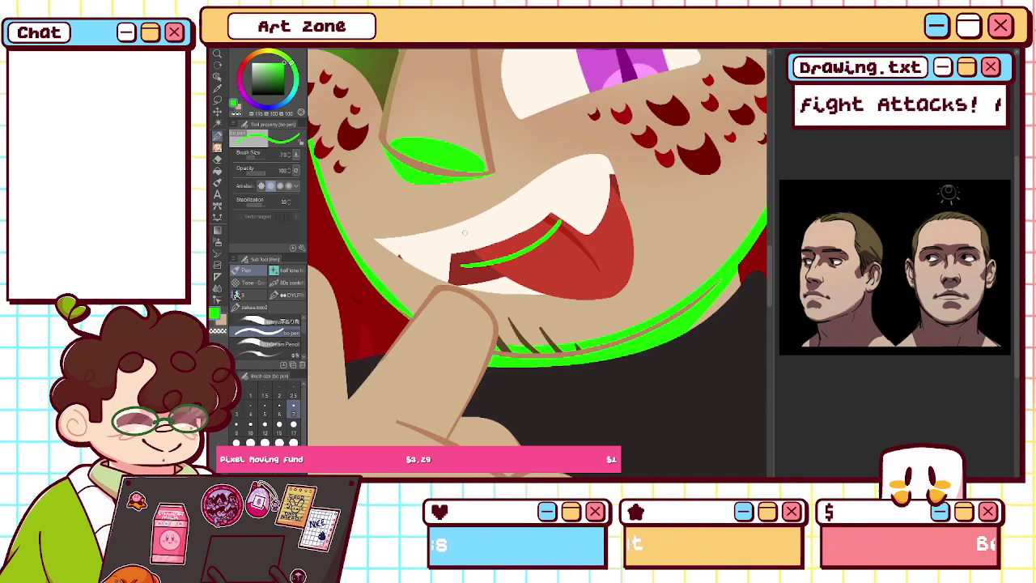
mouse_move(476, 252)
mouse_down()
mouse_move(486, 260)
mouse_move(560, 219)
mouse_move(483, 260)
mouse_up()
key(ctrl+z)
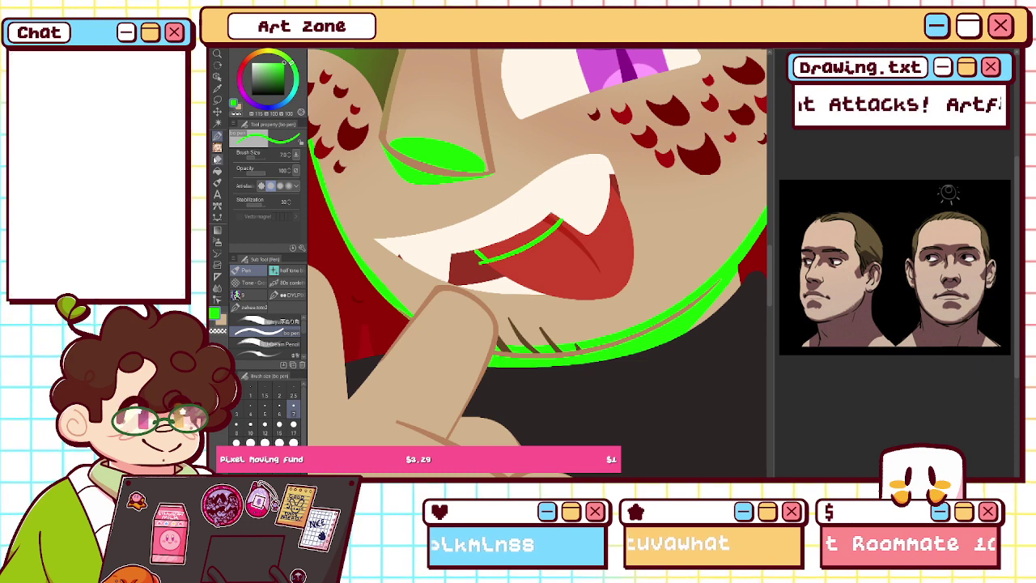
- Fill the outlined shadow beneath the upper teeth with green, using a higher fill tolerance
key(g)
click(535, 235)
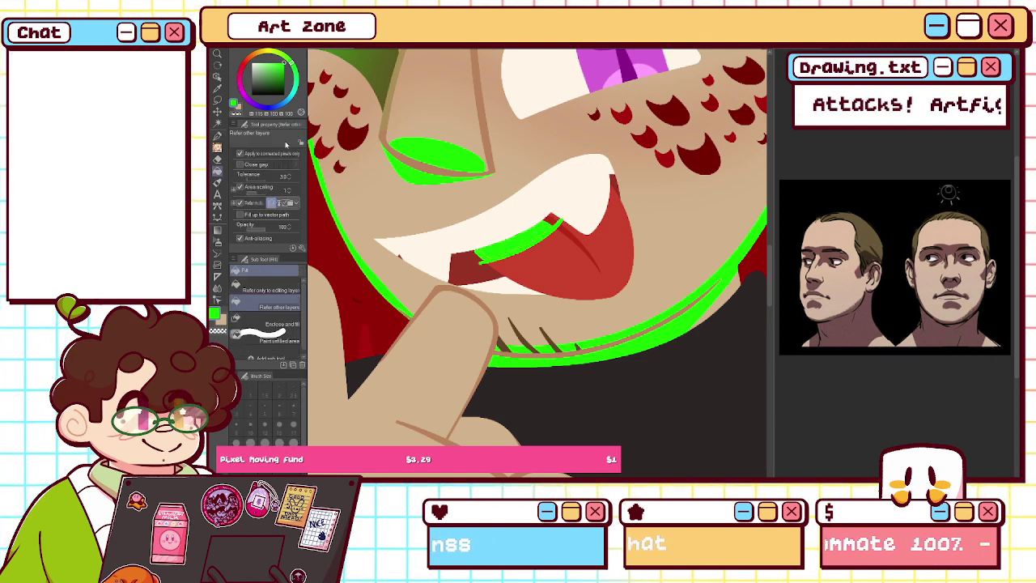
key(ctrl+z)
click(250, 177)
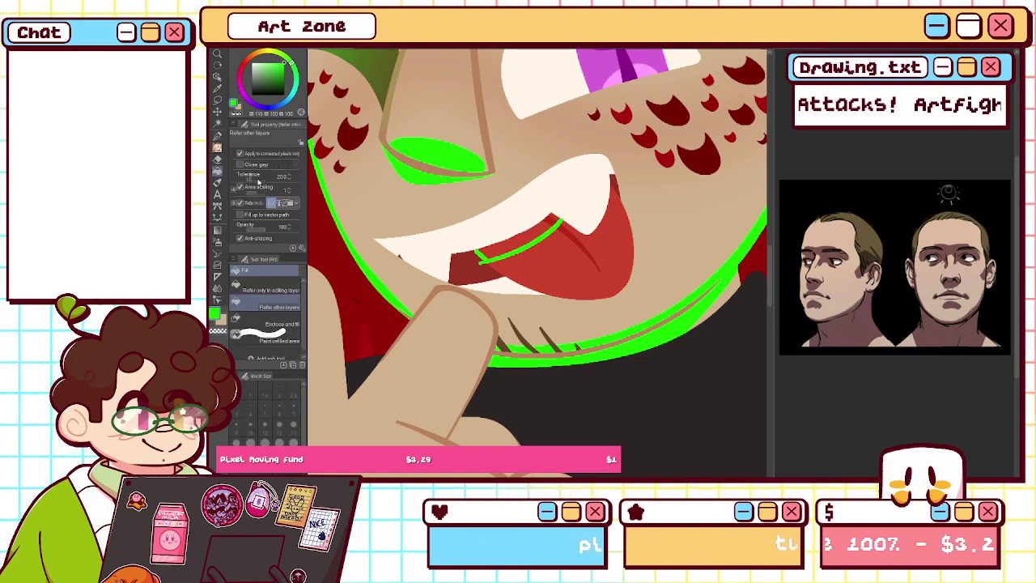
click(543, 258)
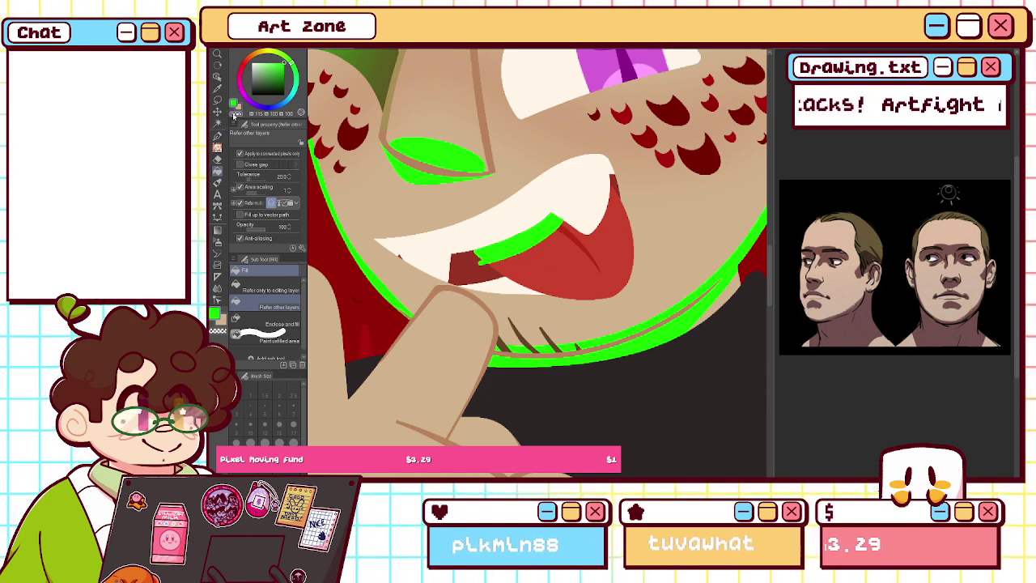
- Extend the green shadow around the fang to the corner of the mouth and fill the remaining gap
key(p)
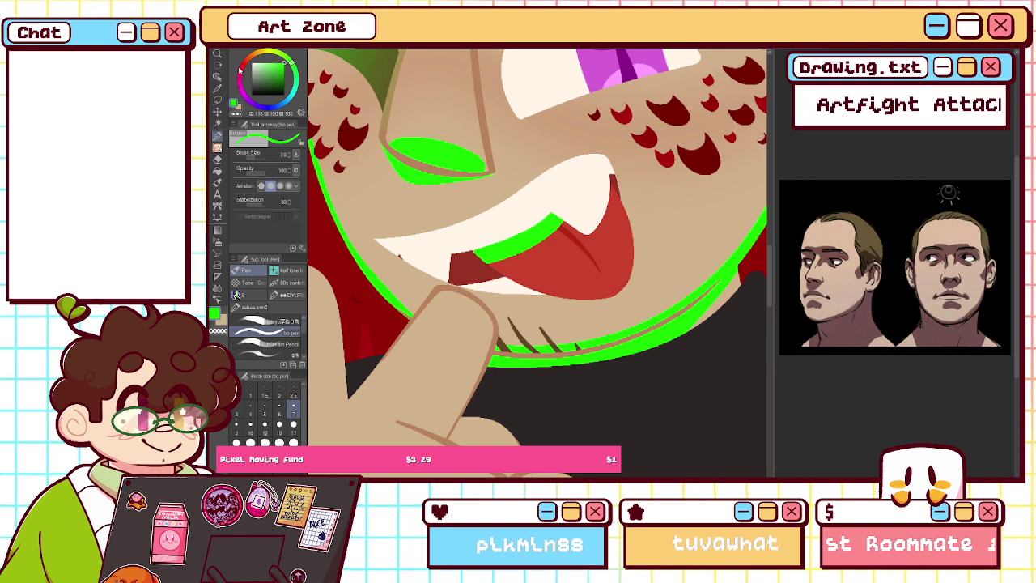
drag(555, 222, 615, 187)
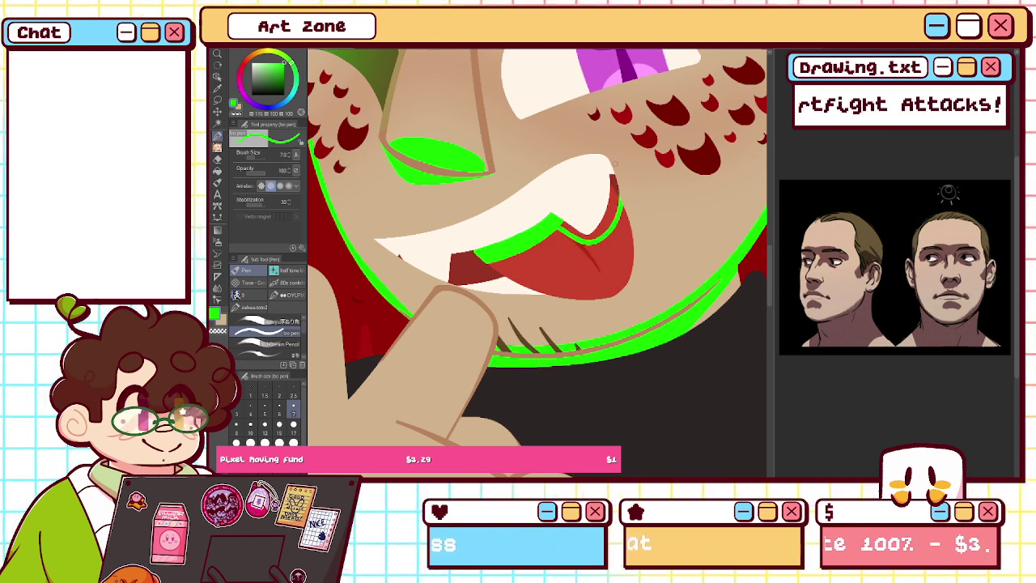
key(ctrl+z)
drag(558, 218, 616, 190)
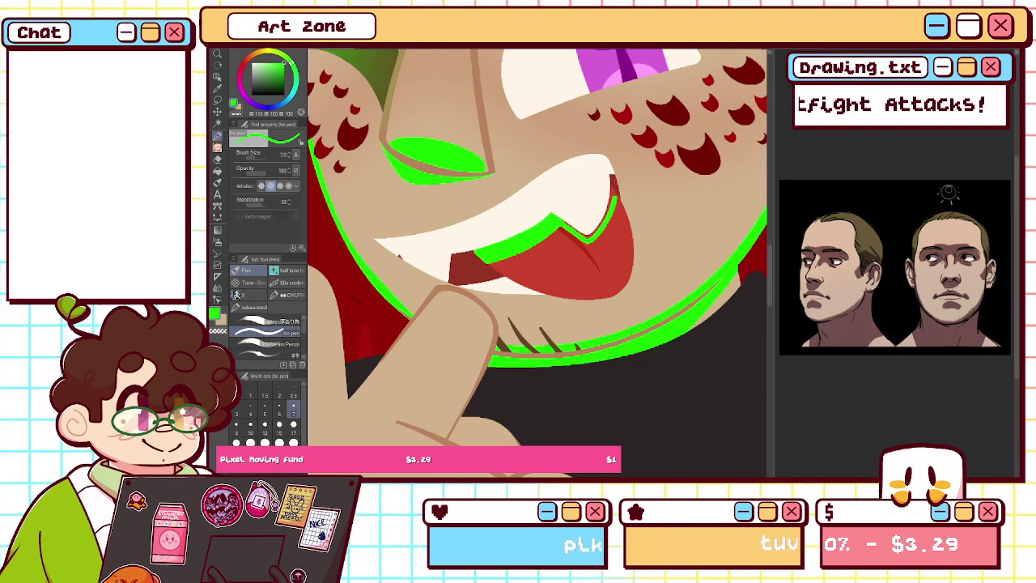
click(217, 170)
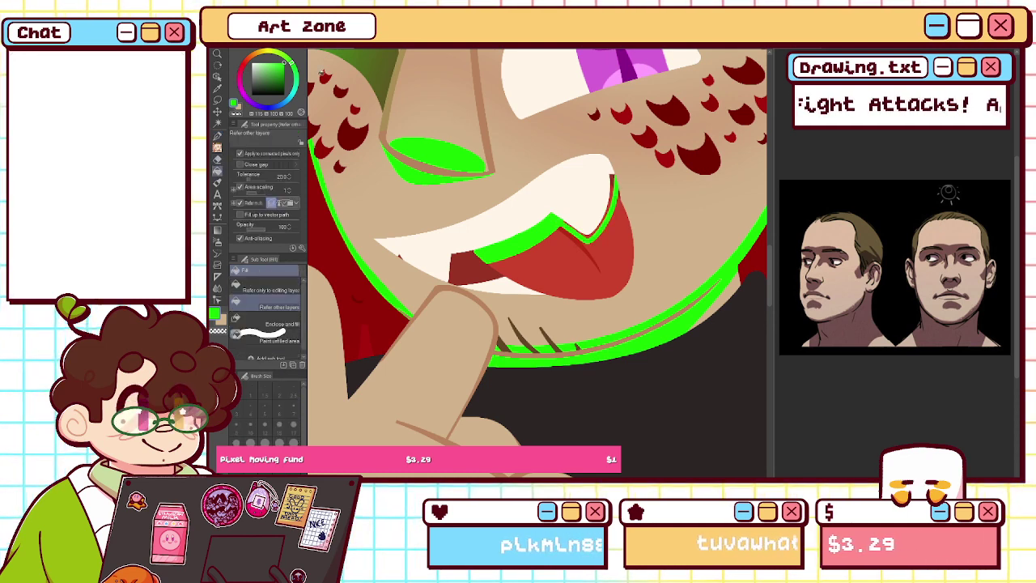
click(612, 177)
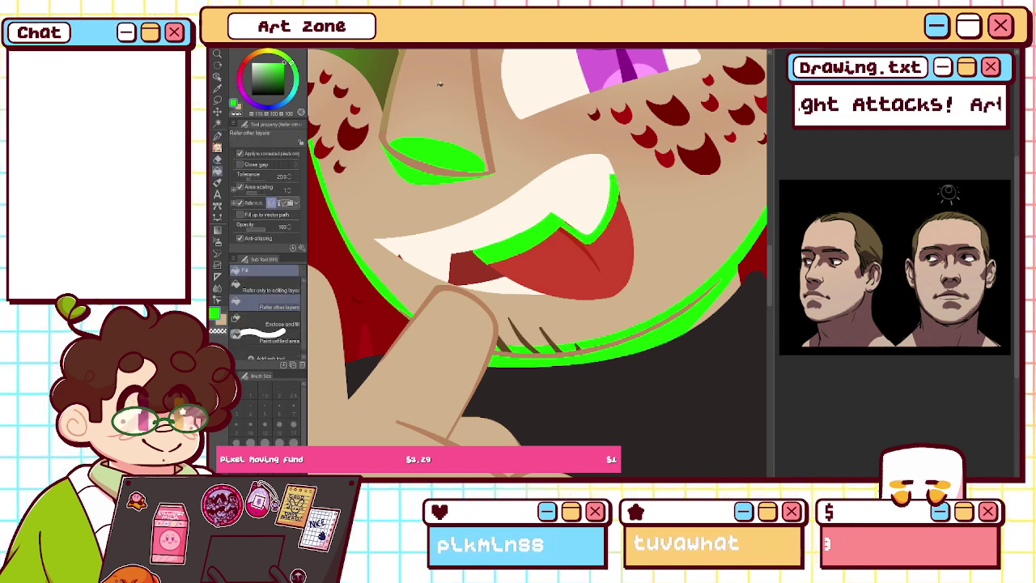
- Paint a green shadow along the tongue's lower edge with the size 7 pen
key(p)
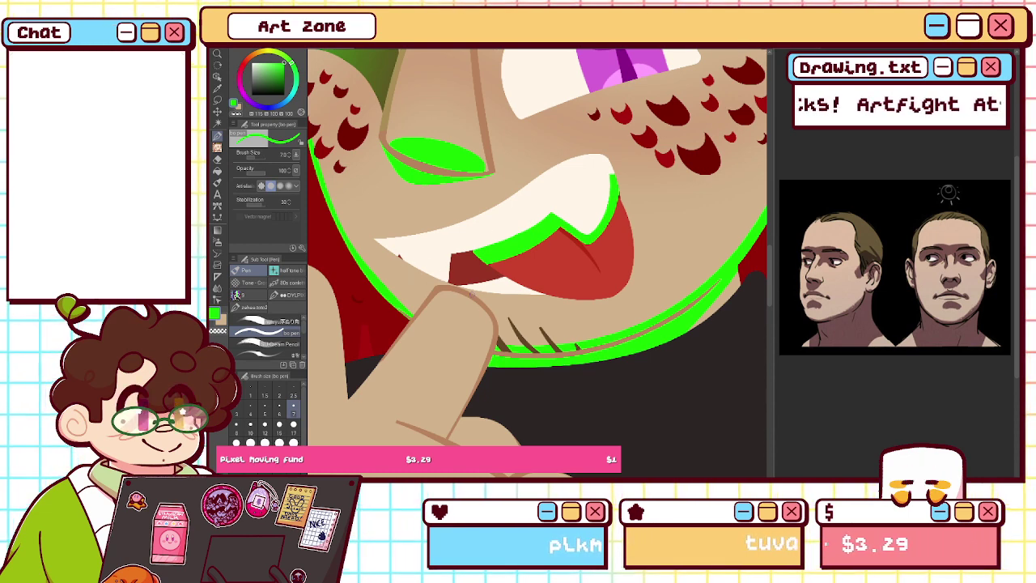
drag(502, 279, 542, 294)
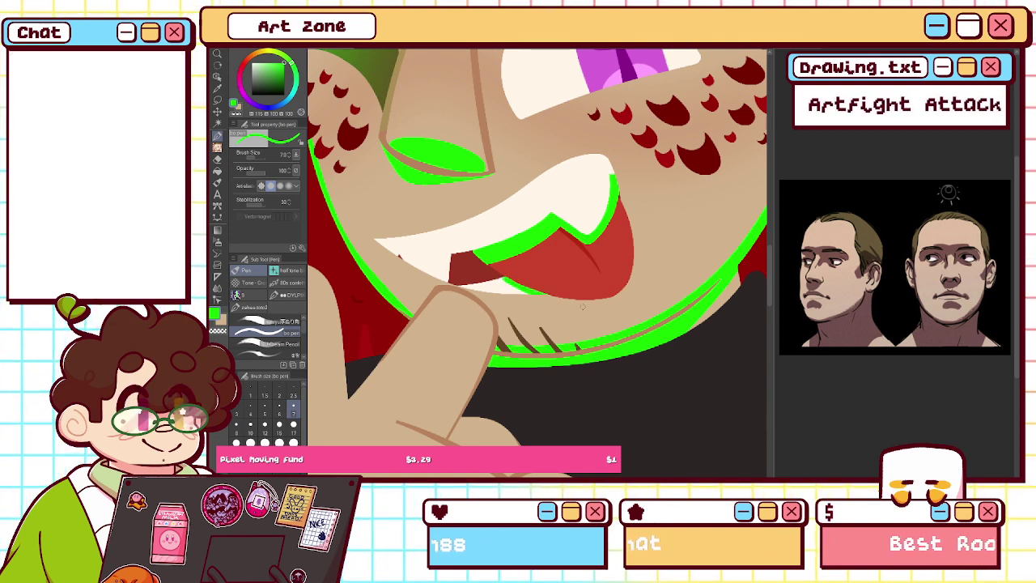
drag(492, 263, 613, 297)
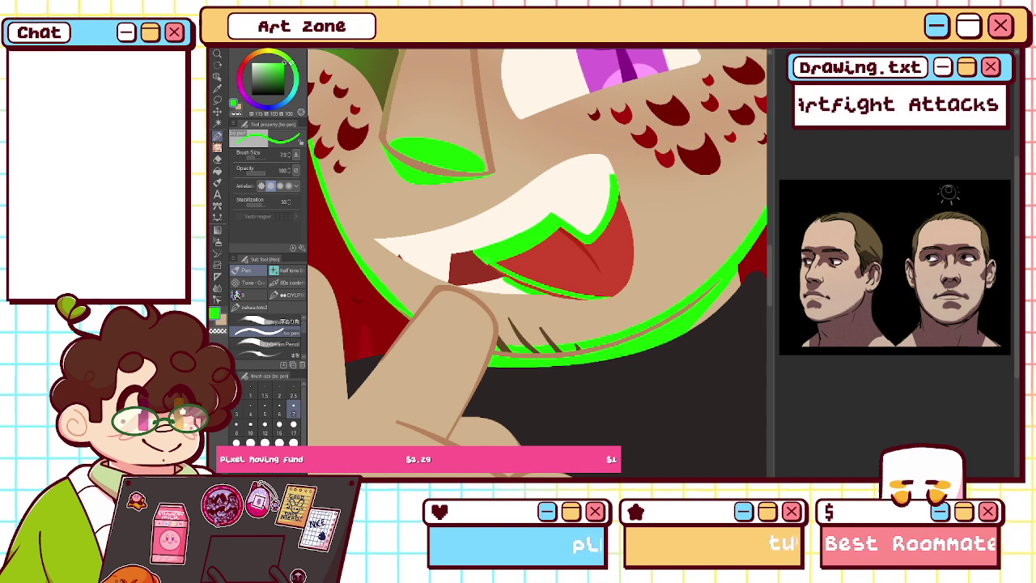
drag(500, 276, 567, 295)
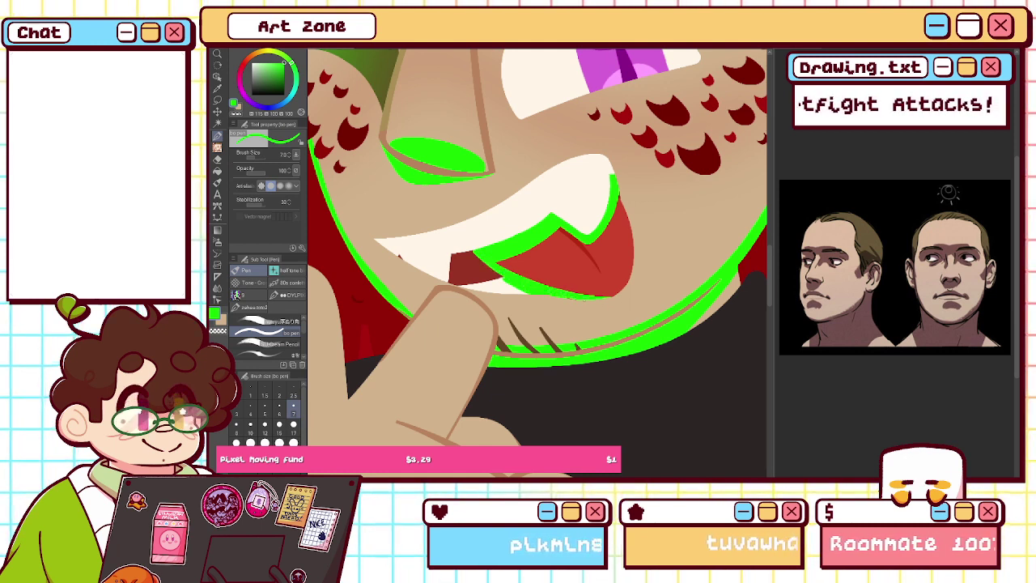
drag(569, 294, 632, 270)
click(236, 113)
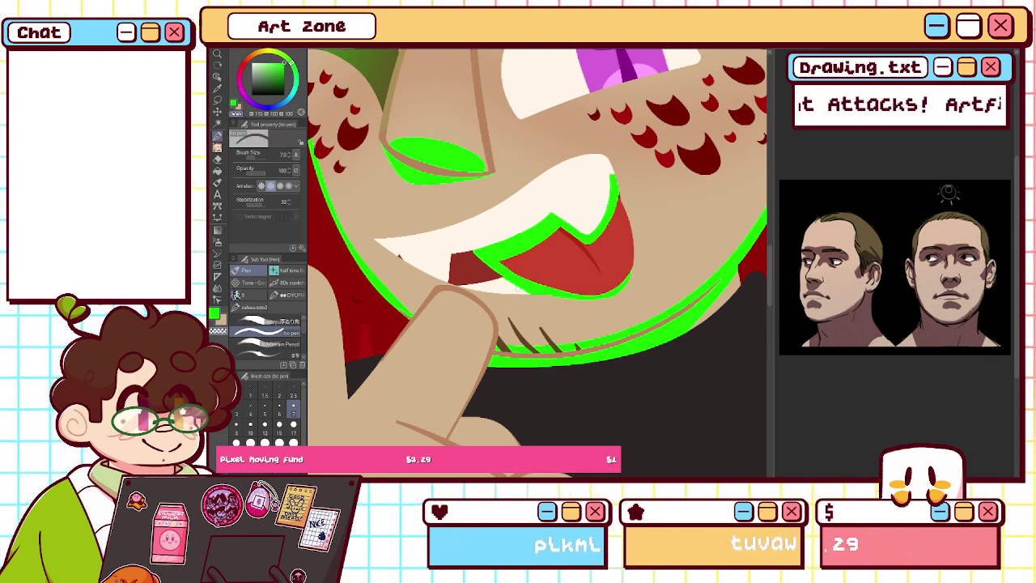
- Soften the green shadow inside the mouth so it blends into the tongue and teeth
key(ctrl+0)
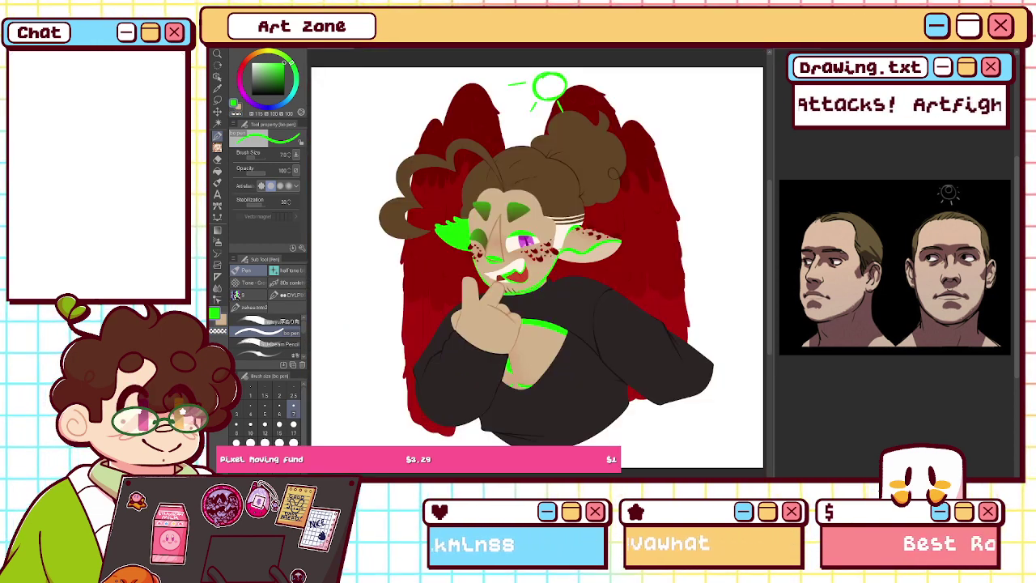
scroll(460, 294, up, 4)
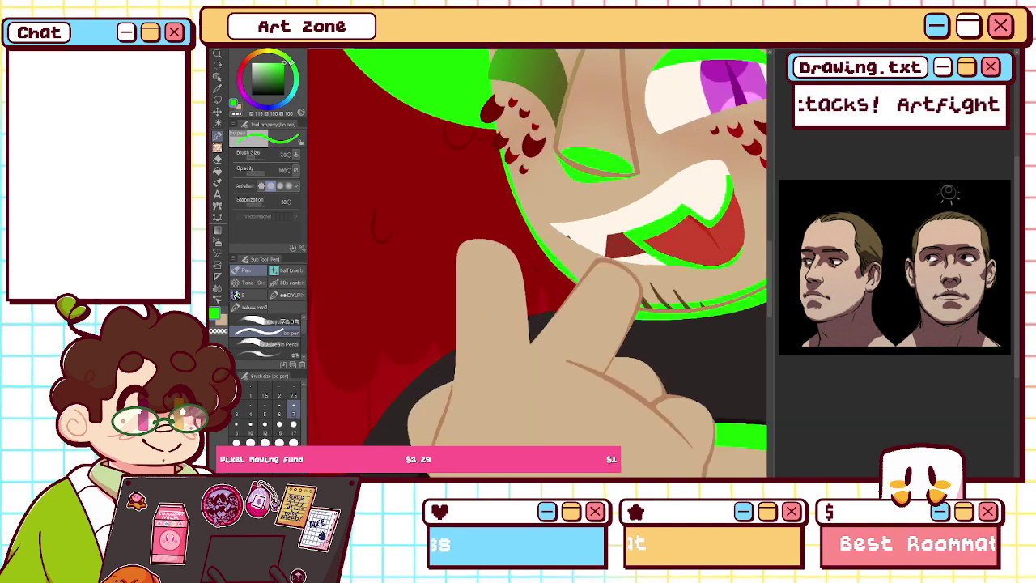
drag(518, 283, 348, 303)
scroll(534, 251, up, 3)
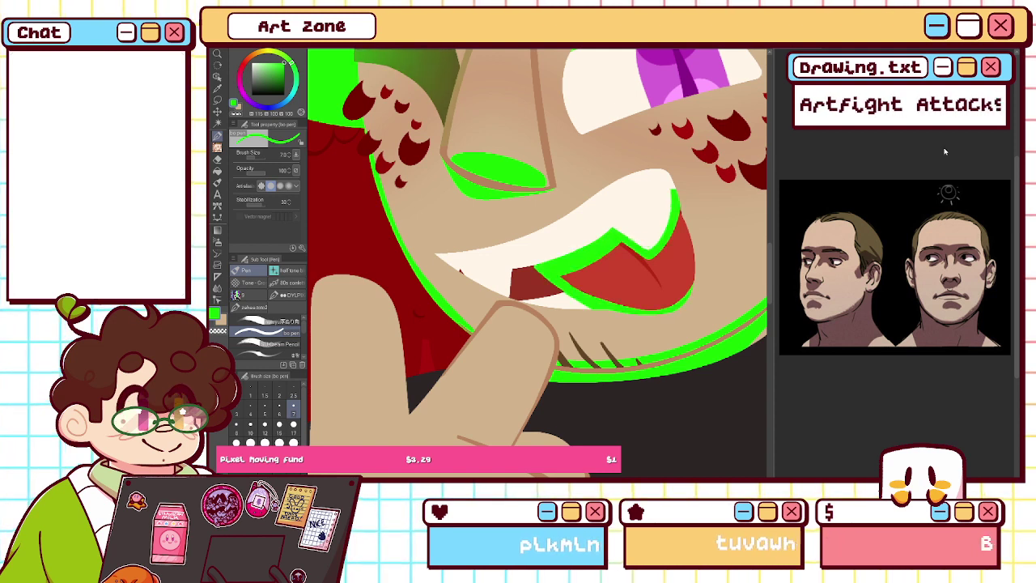
key(ctrl+z)
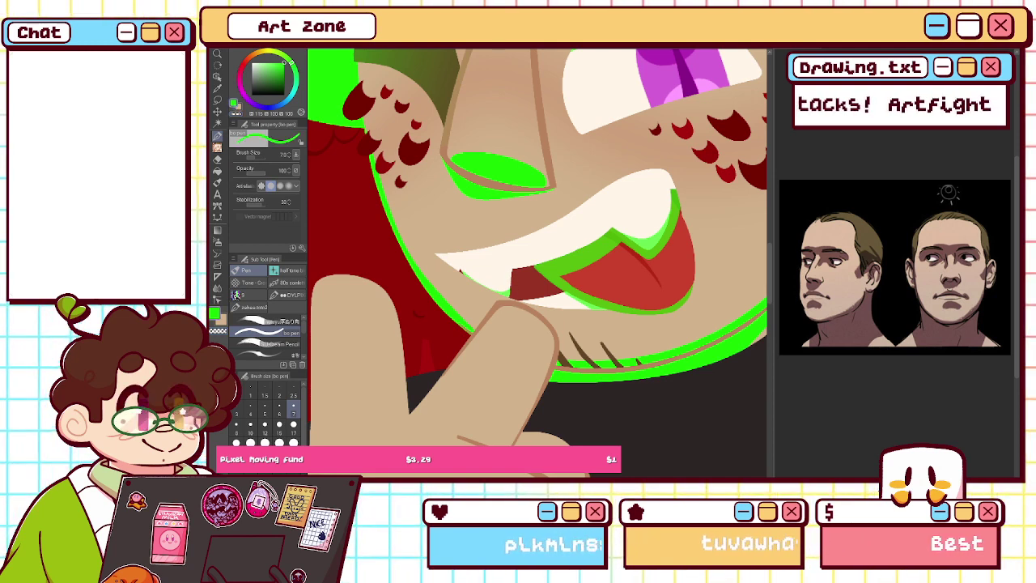
key(ctrl+0)
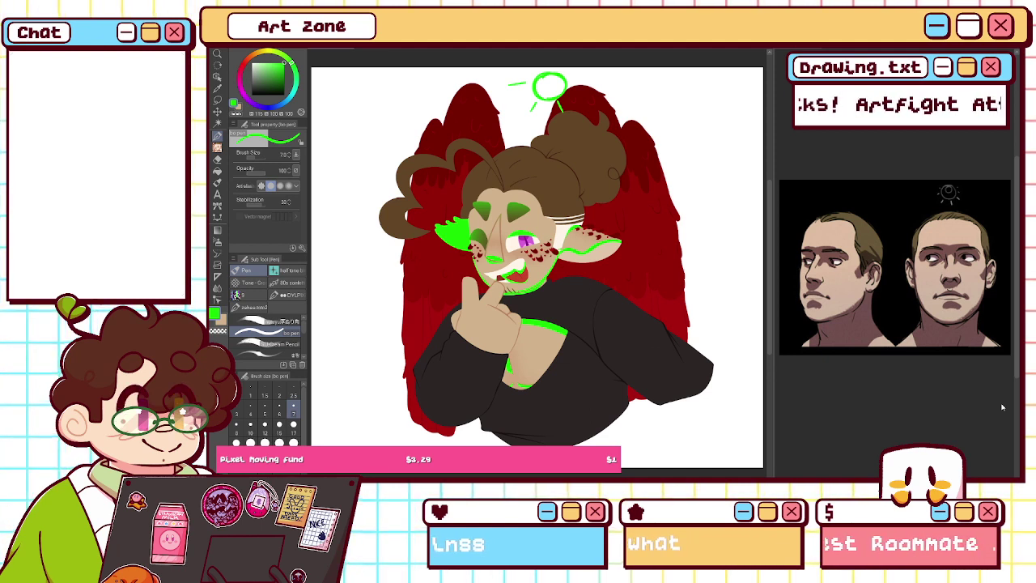
- Compare the artwork with the face shading and the hand hidden and shown
key(ctrl+z)
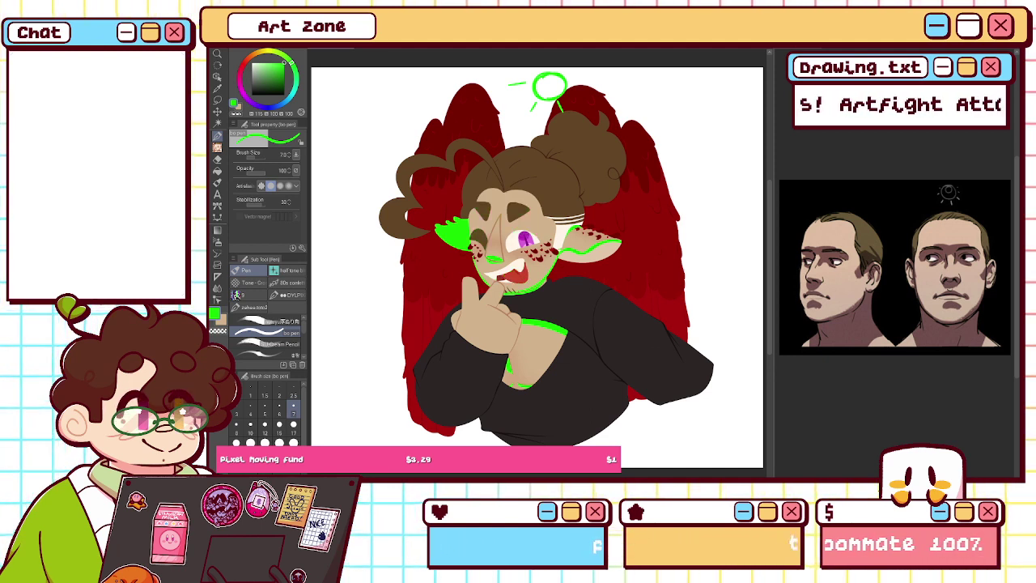
key(ctrl+y)
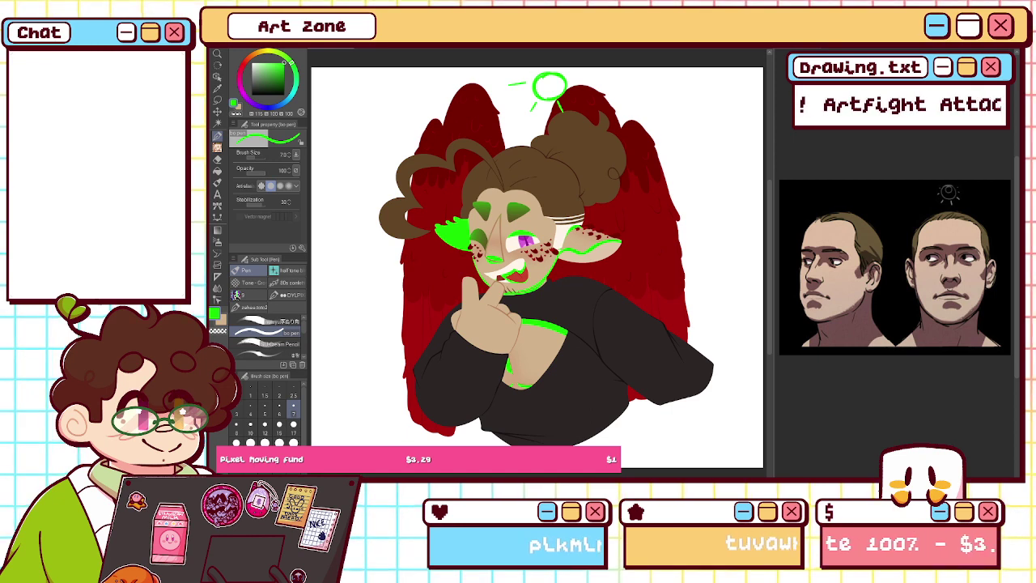
key(ctrl+z)
key(ctrl+y)
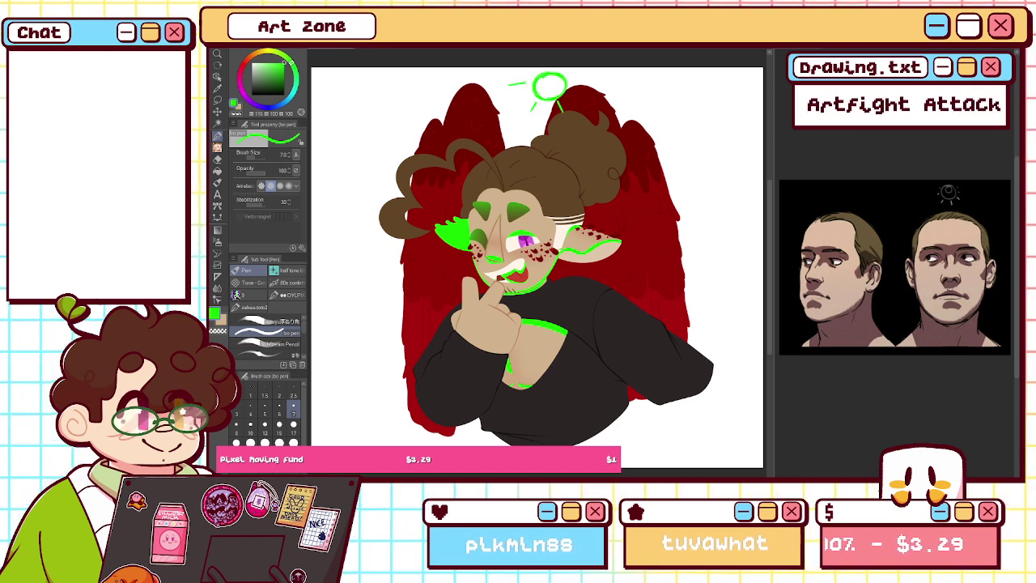
key(ctrl+z)
key(ctrl+z)
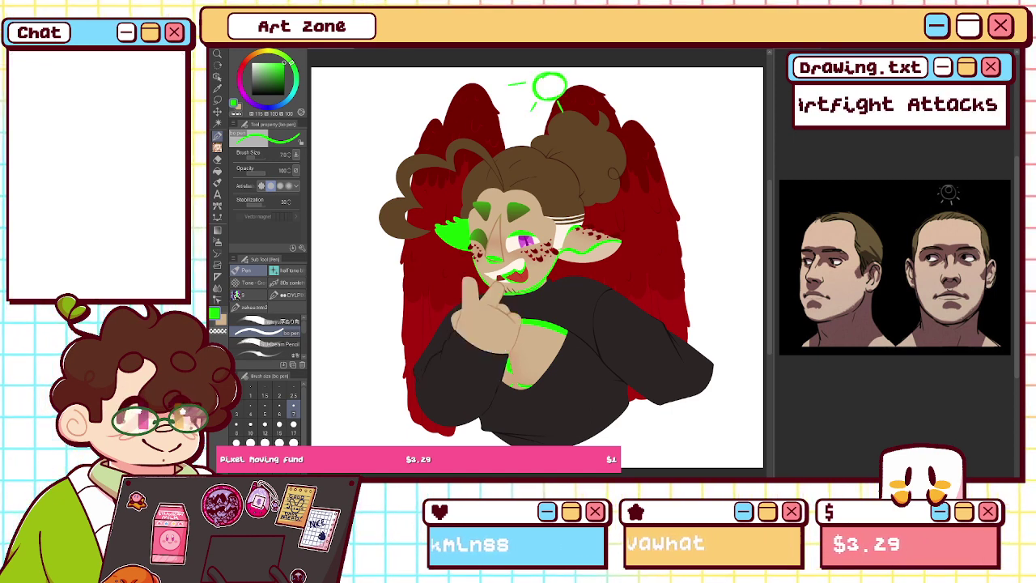
key(ctrl+y)
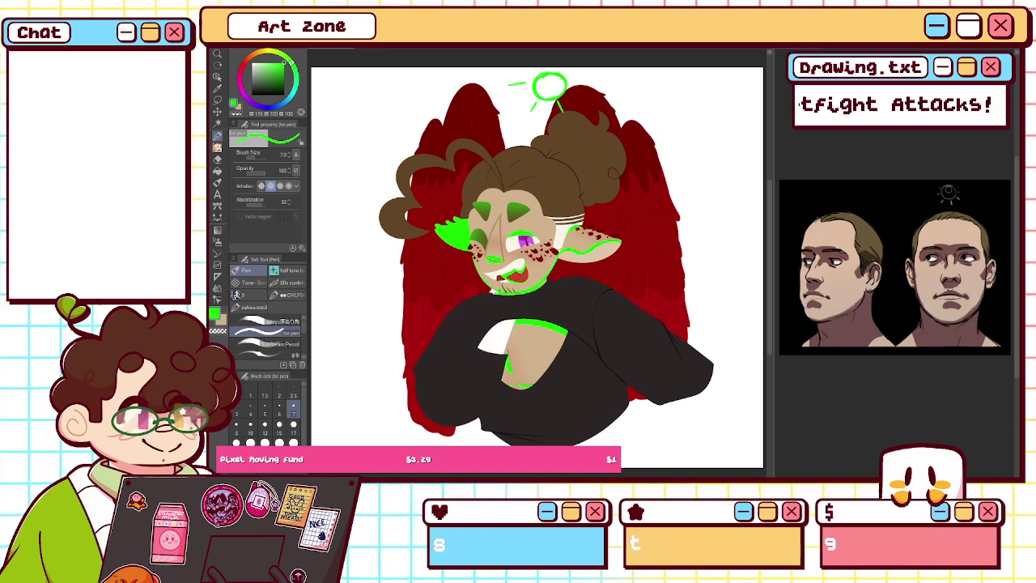
key(ctrl+z)
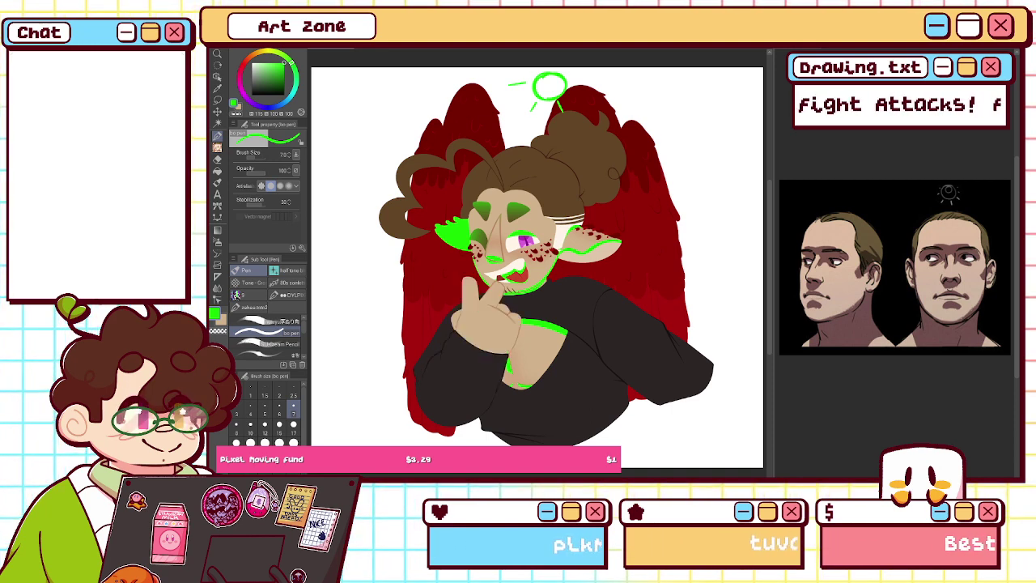
- Paint a green shadow along the outer edge of the hand beside the sleeve cuff with the size 17 pen
key(ctrl+plus)
key(ctrl+plus)
key(ctrl+plus)
drag(389, 323, 515, 202)
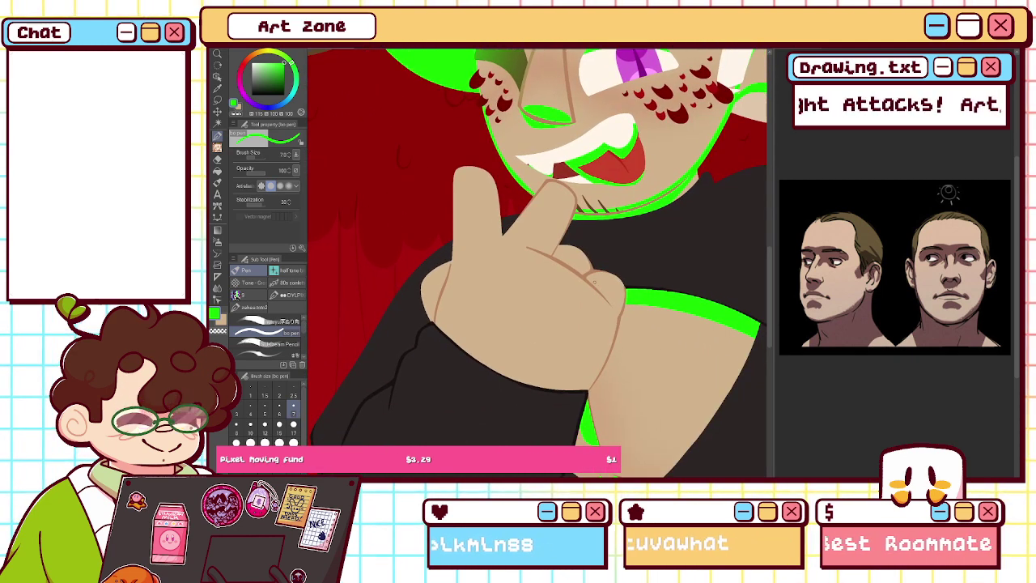
click(293, 427)
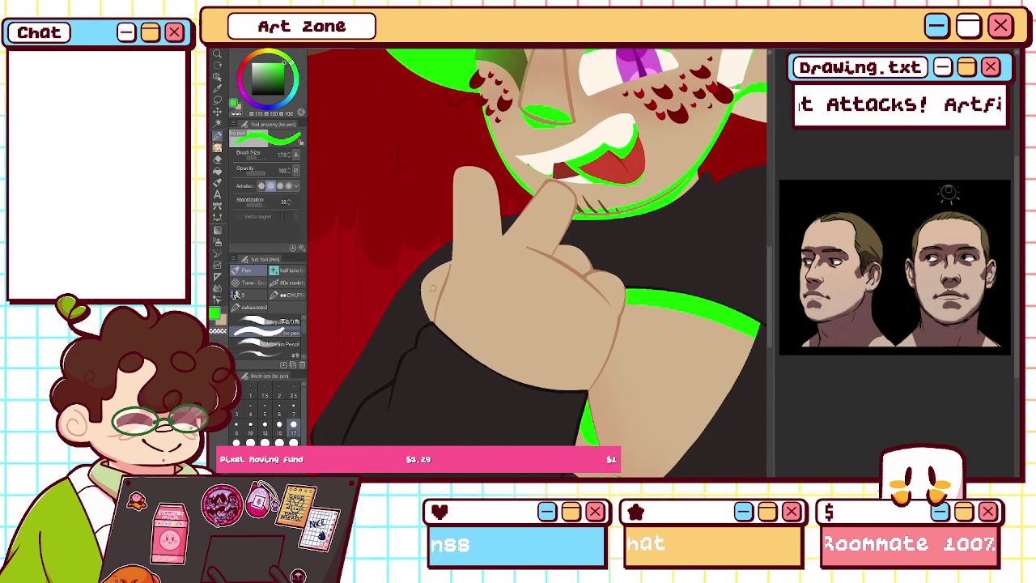
drag(429, 275, 438, 296)
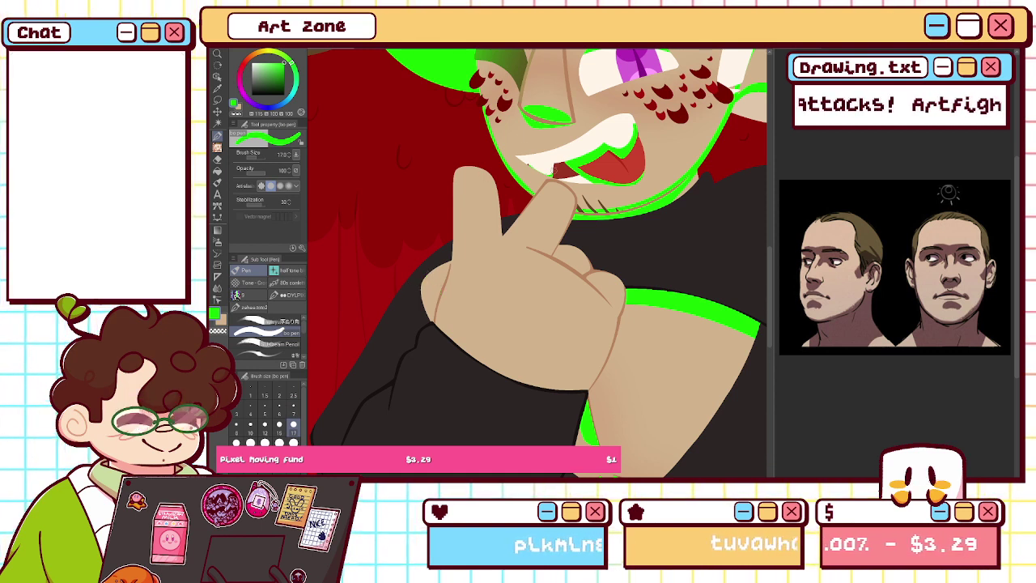
mouse_move(442, 284)
mouse_down()
mouse_move(425, 291)
mouse_move(434, 321)
mouse_up()
click(237, 112)
drag(449, 265, 444, 277)
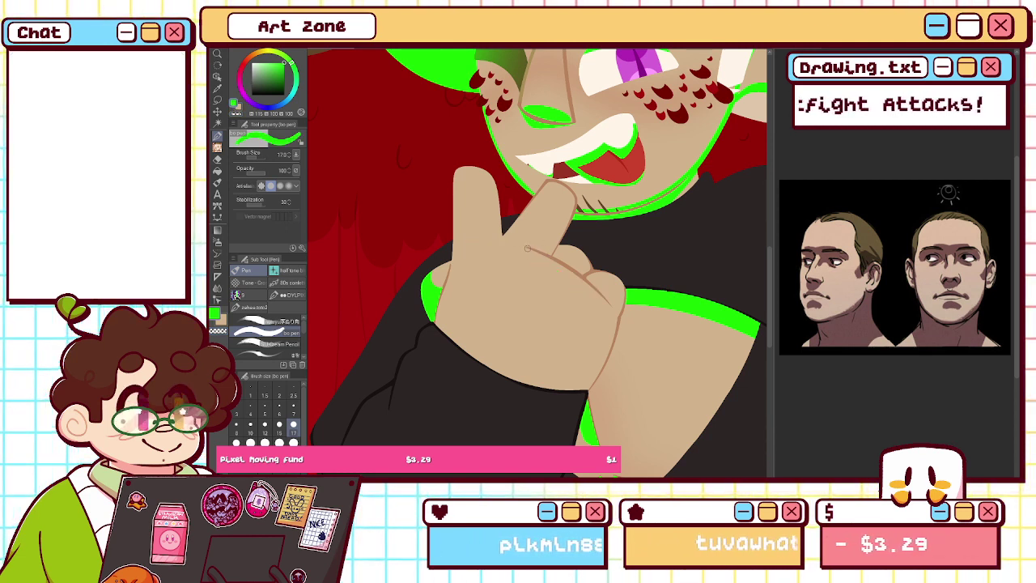
- Paint a green shadow beneath the curled fingers and trim its edge with the transparent colour
drag(603, 299, 547, 264)
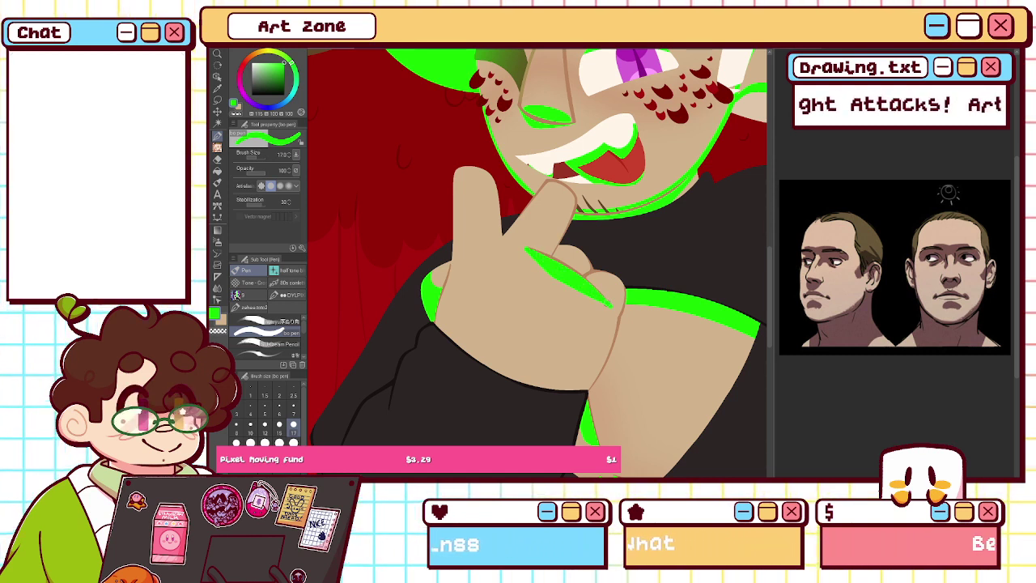
key(c)
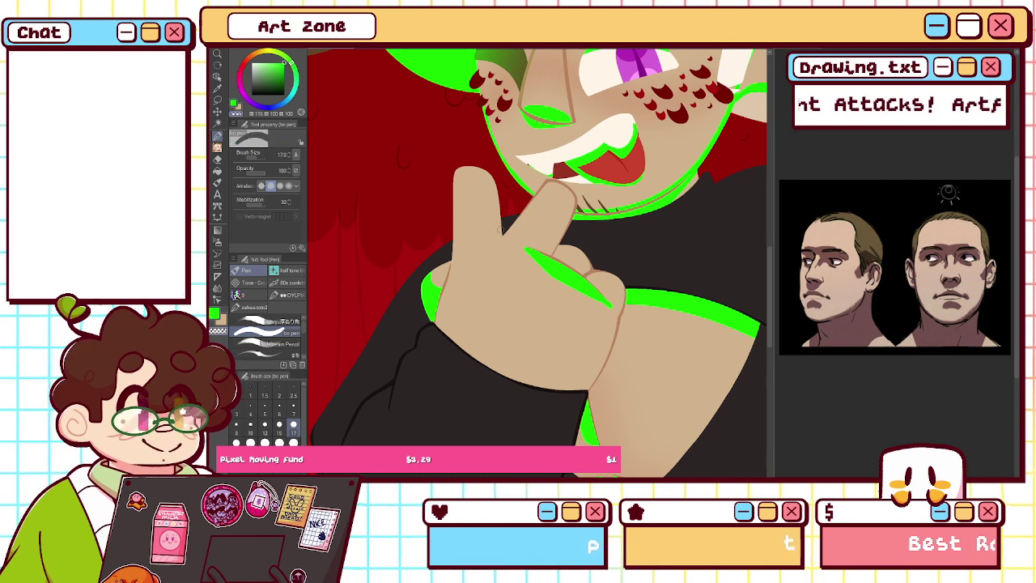
drag(524, 249, 574, 293)
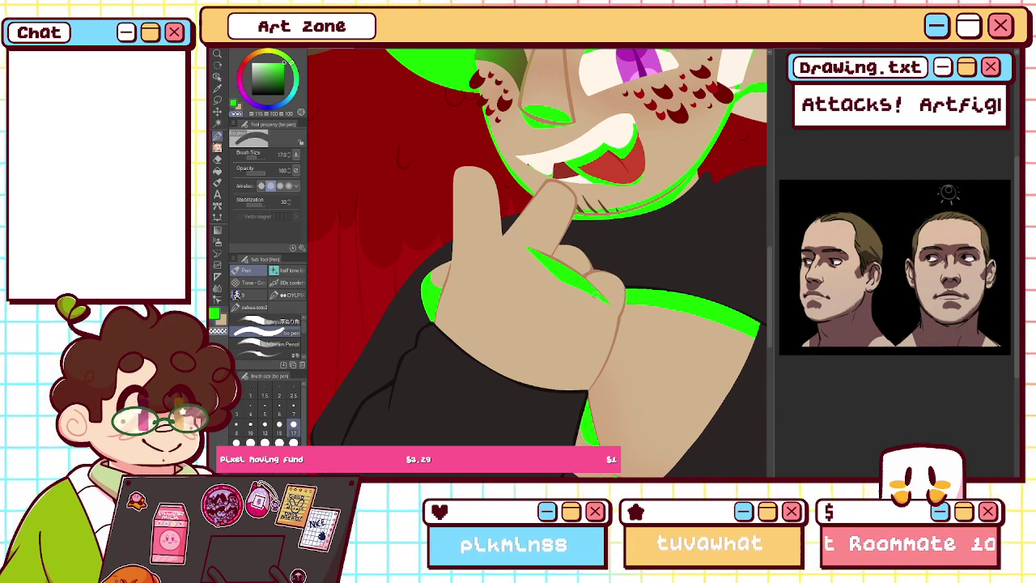
- Paint tapered green shadows along the two extended fingers and check them in a mirrored view
click(234, 105)
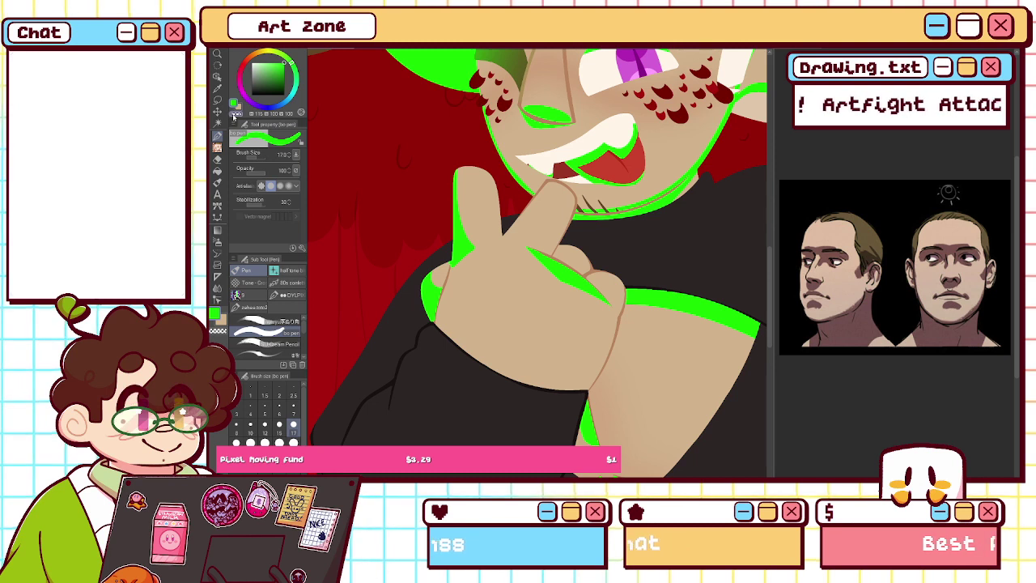
key(c)
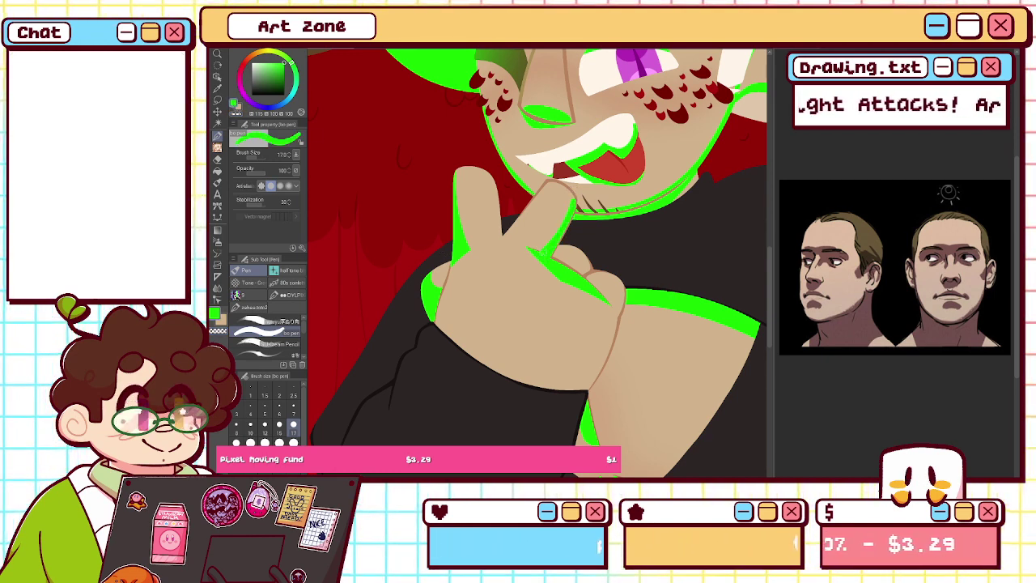
key(c)
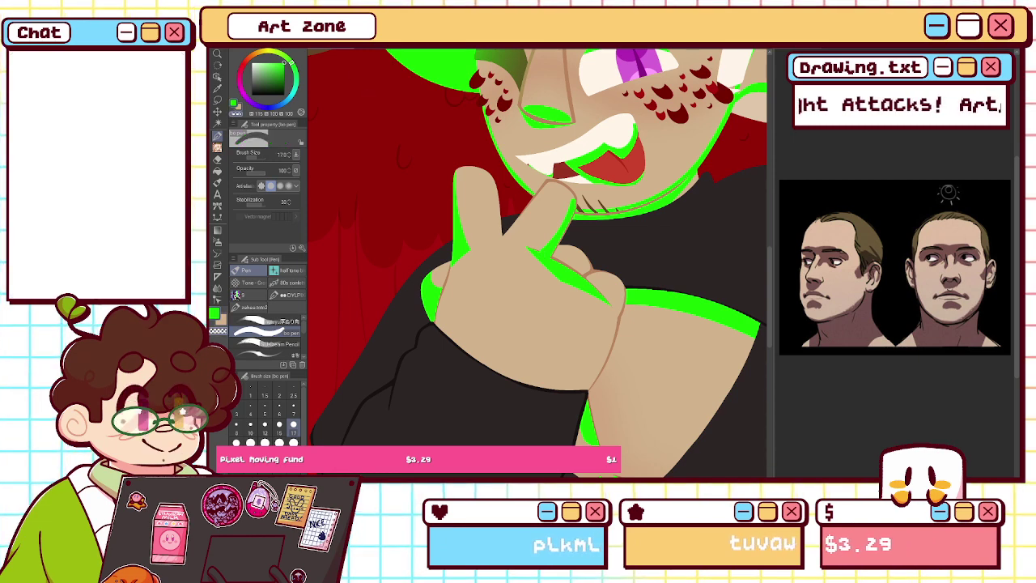
key(h)
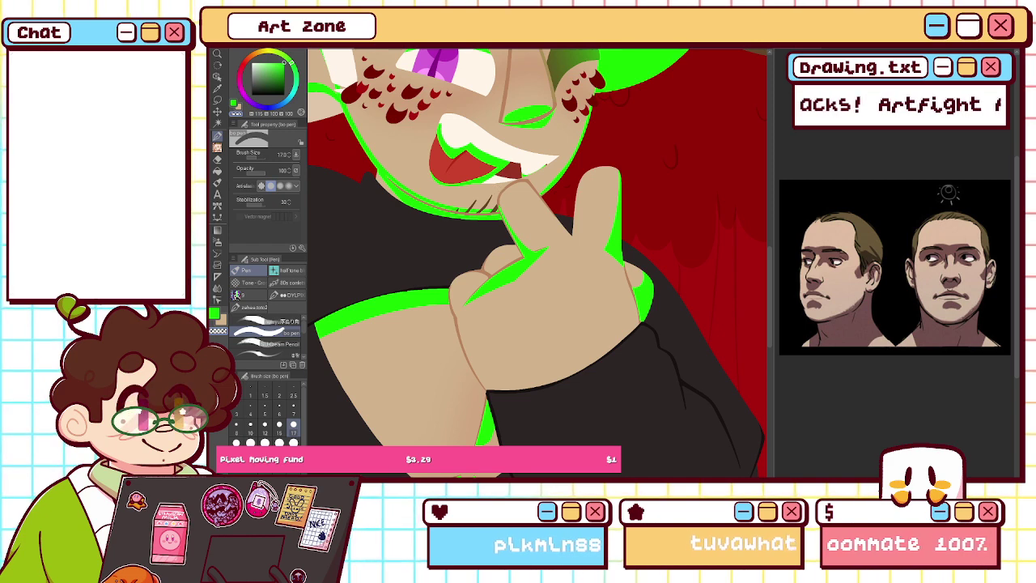
key(h)
- Paint a curved green shadow on the wrist along the sleeve cuff and trim its edge
key(ctrl+0)
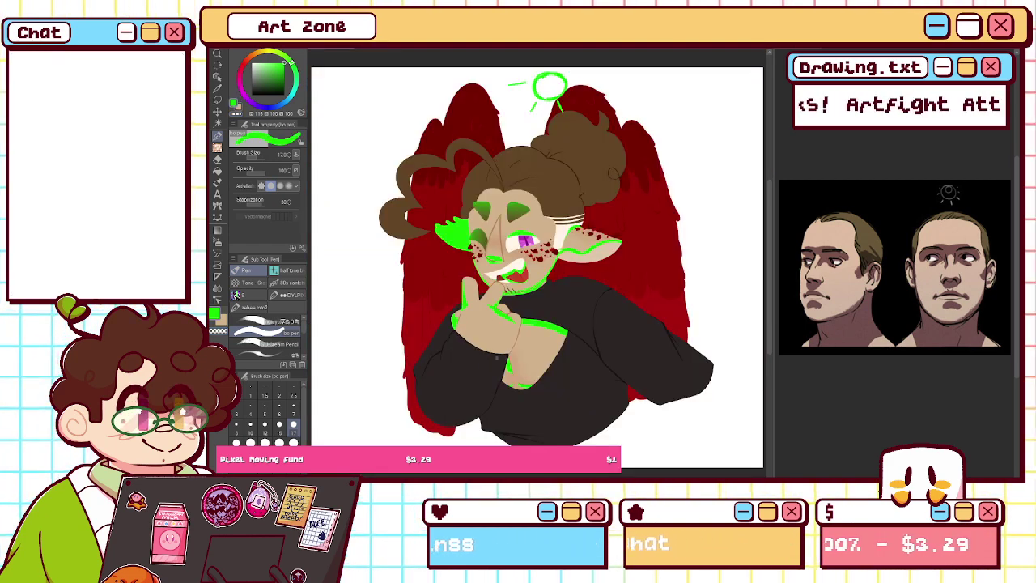
scroll(474, 384, up, 5)
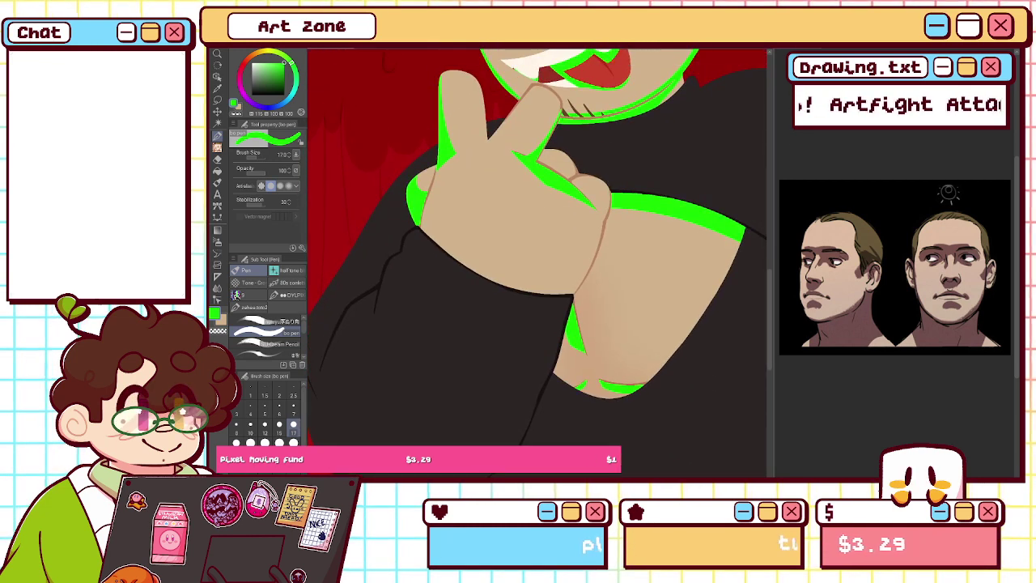
drag(593, 258, 488, 280)
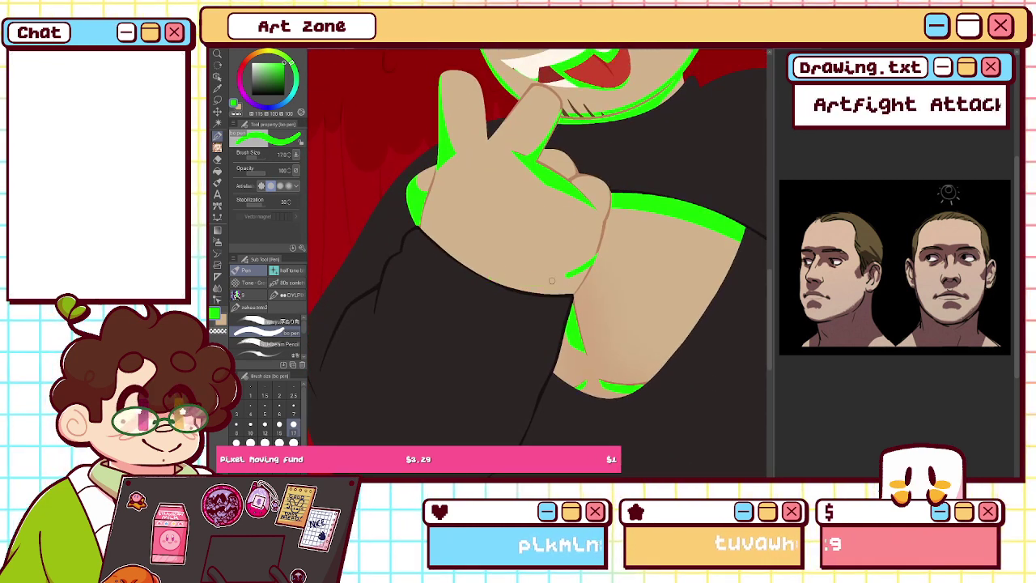
key(ctrl+z)
drag(442, 250, 579, 284)
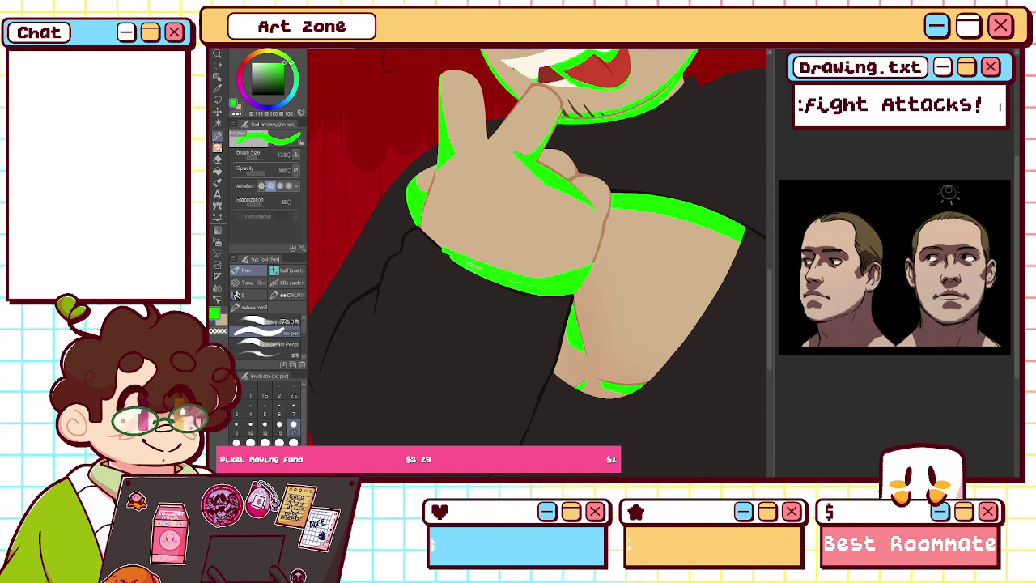
click(235, 115)
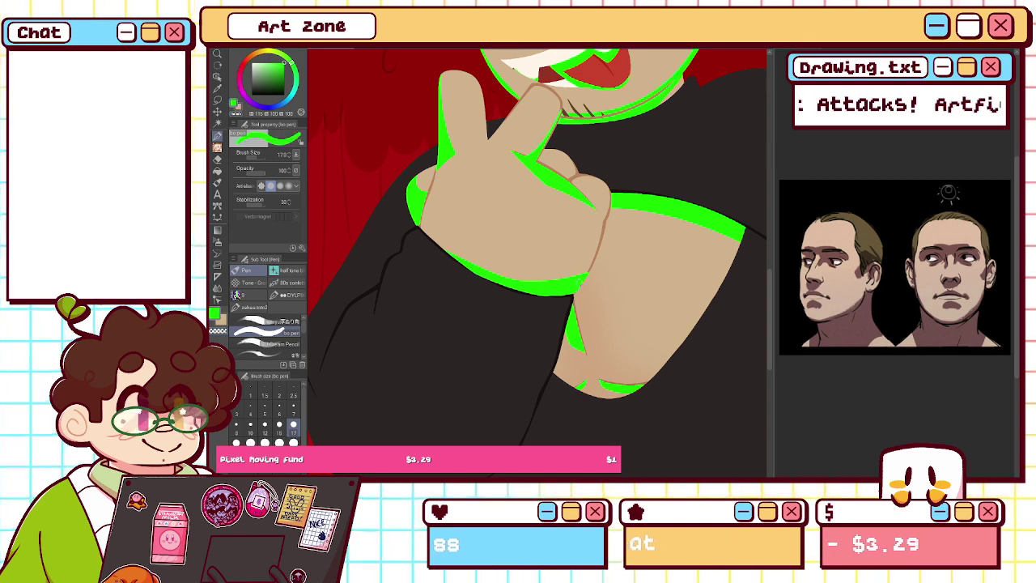
click(235, 114)
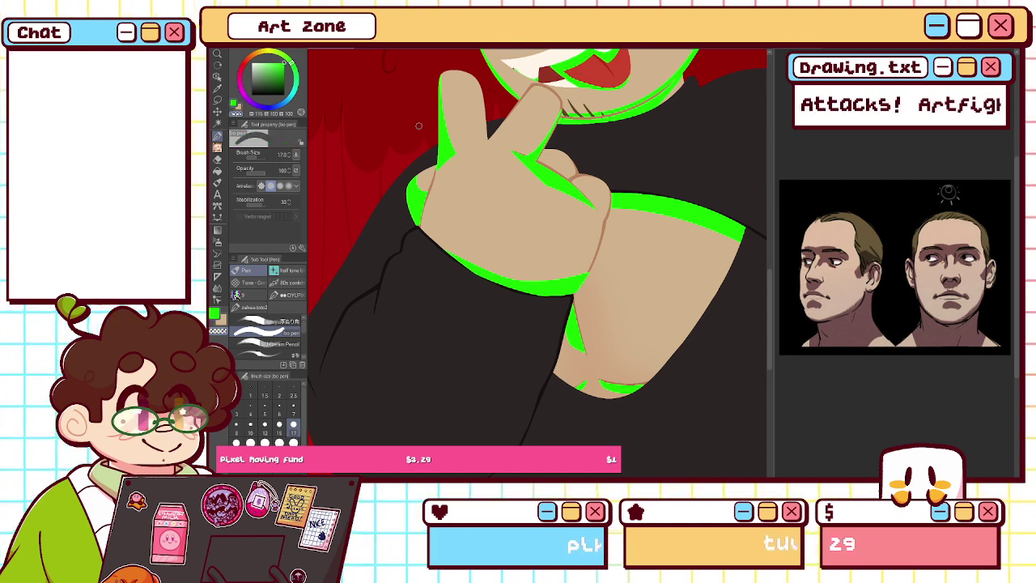
- Refine the green shadow edges beneath the curled fingers and along the wrist in a rotated close-up
key(ctrl+plus)
drag(558, 304, 537, 217)
drag(647, 323, 576, 143)
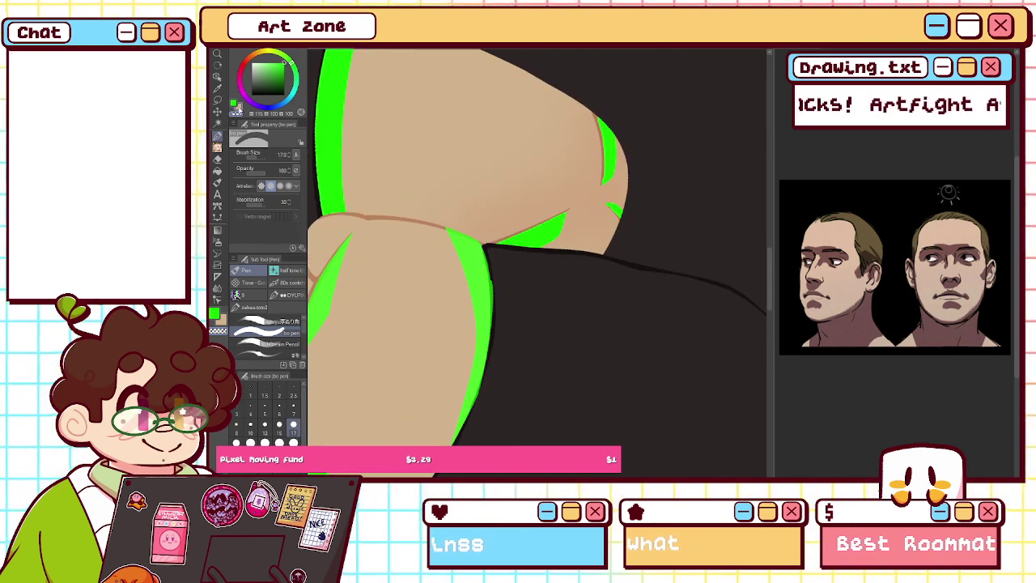
click(235, 104)
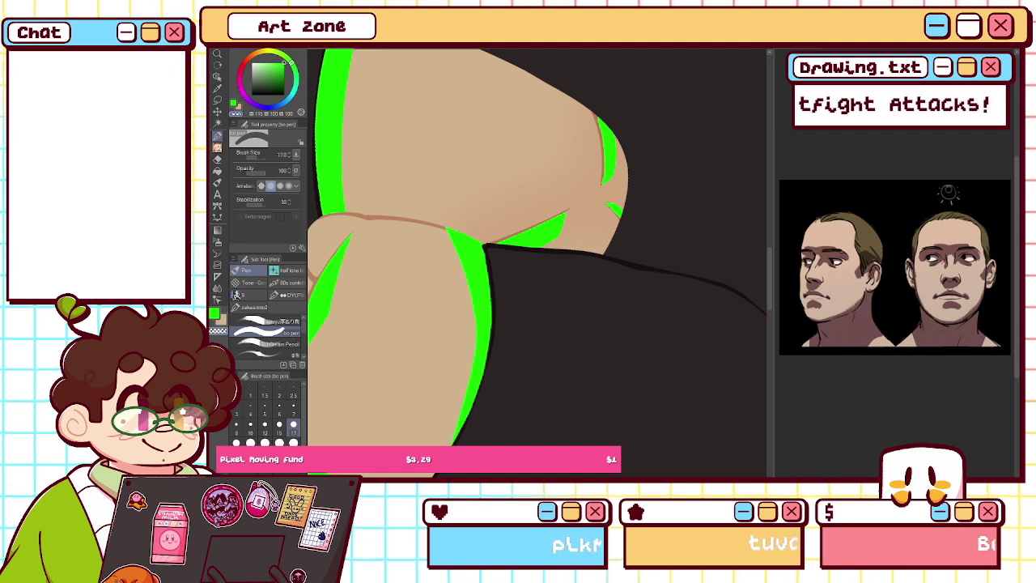
- Compare the hand shading with the black sweater fill hidden and shown
key(ctrl+0)
key(ctrl+at)
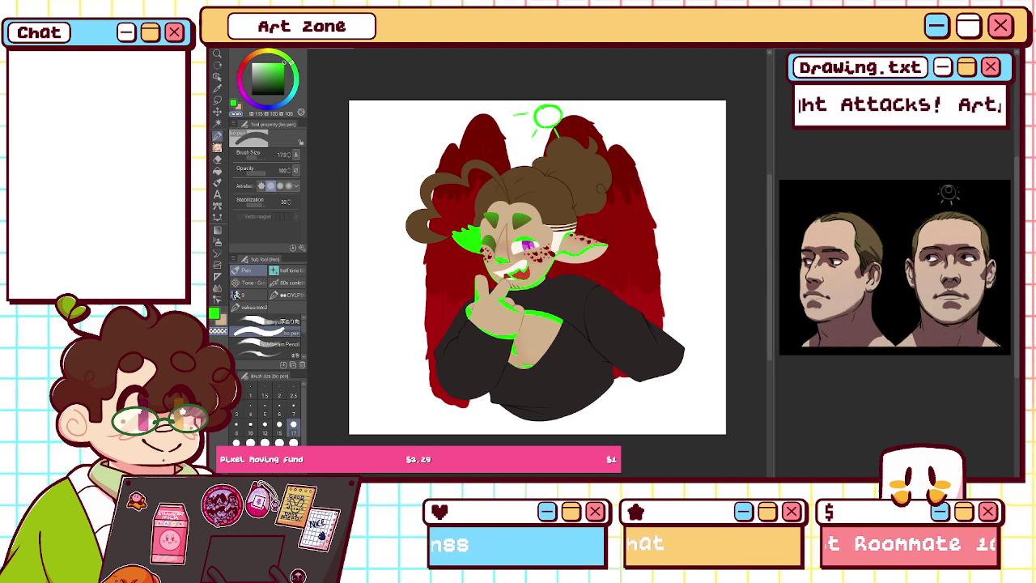
scroll(537, 265, up, 5)
drag(469, 364, 652, 144)
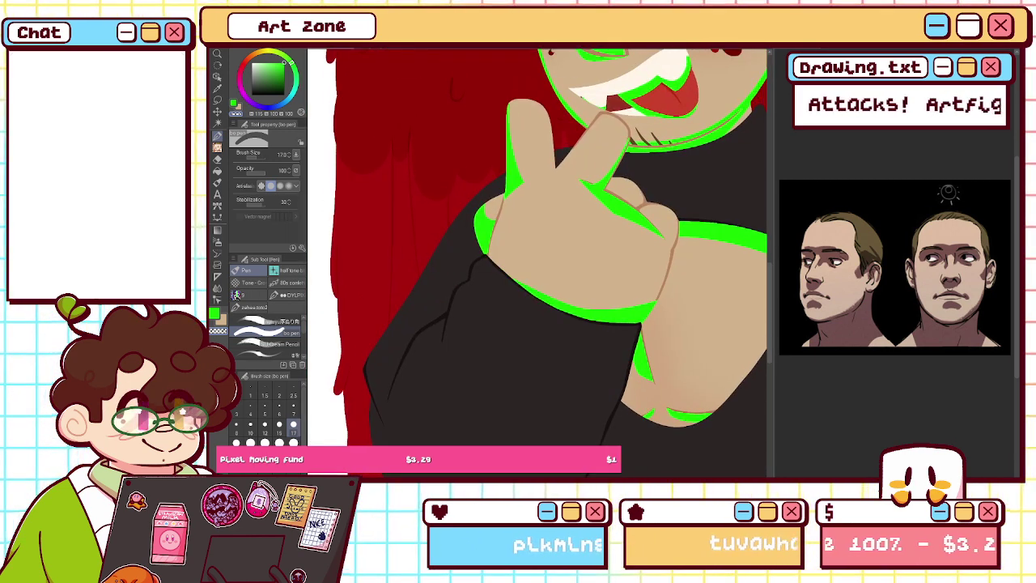
key(ctrl+z)
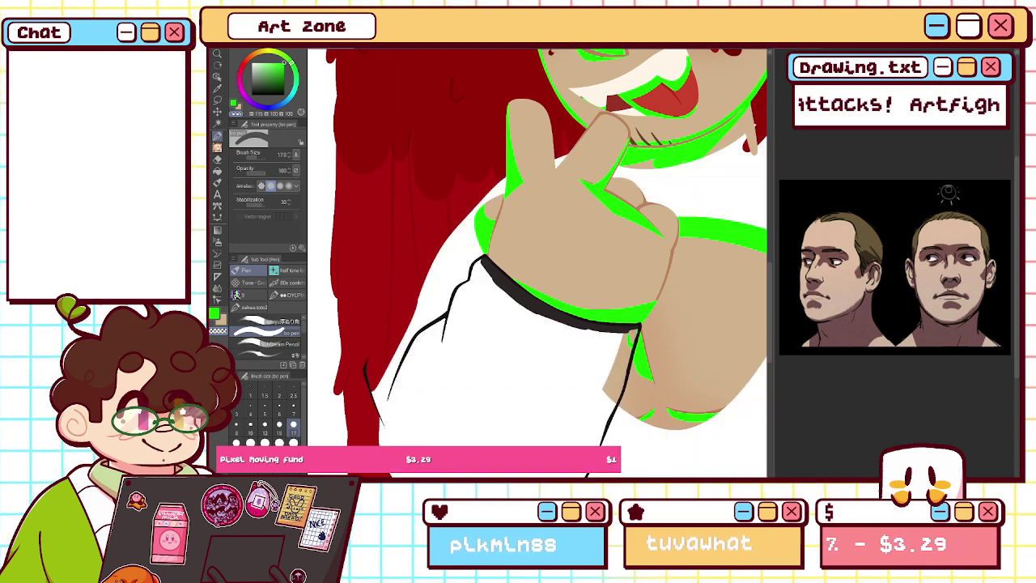
key(ctrl+y)
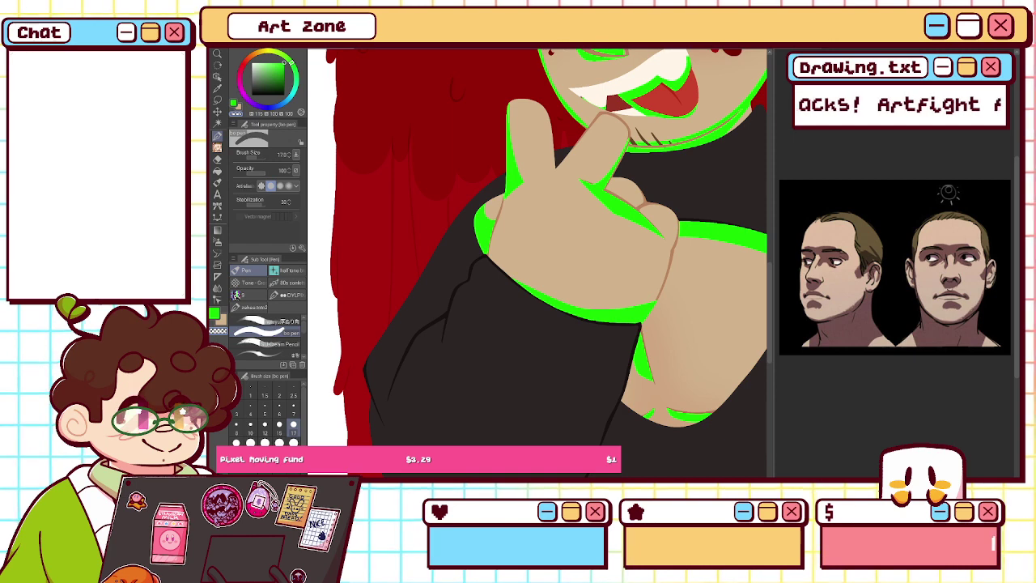
key(ctrl+0)
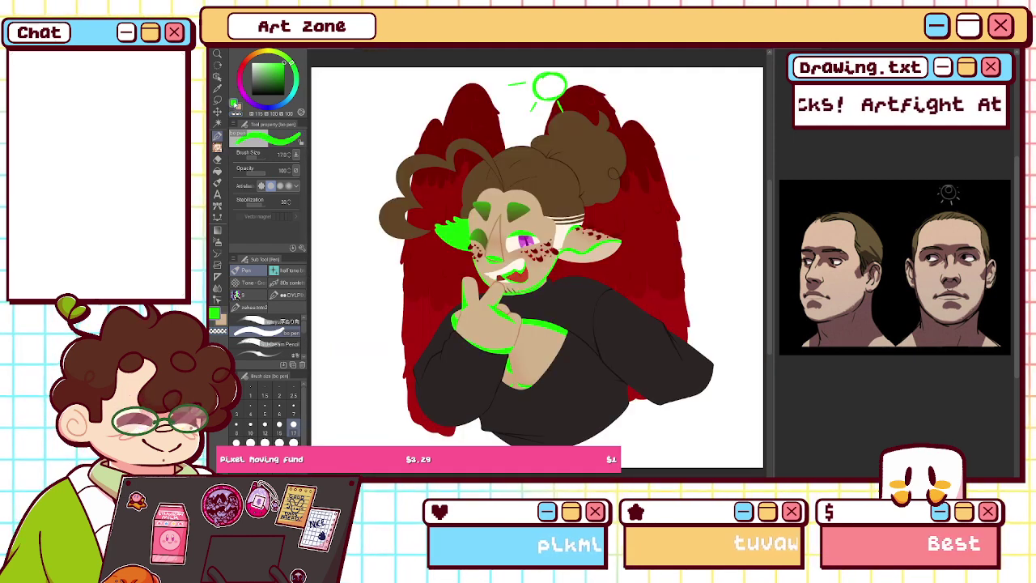
- Paint a small pointed green fold shadow on the sweater beneath the lowered arm and trim its ends
key(ctrl+plus)
key(ctrl+plus)
key(ctrl+plus)
drag(582, 388, 419, 119)
mouse_move(532, 241)
mouse_down()
mouse_move(538, 285)
mouse_move(576, 303)
mouse_up()
mouse_move(547, 267)
mouse_down()
mouse_move(594, 303)
mouse_move(577, 297)
mouse_up()
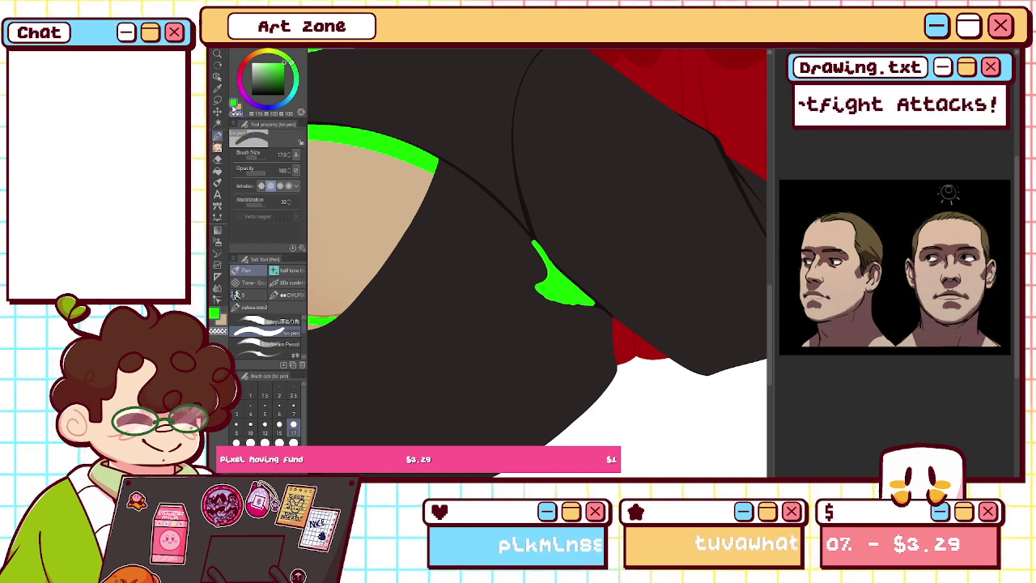
key(ctrl+z)
drag(545, 298, 596, 307)
key(ctrl+z)
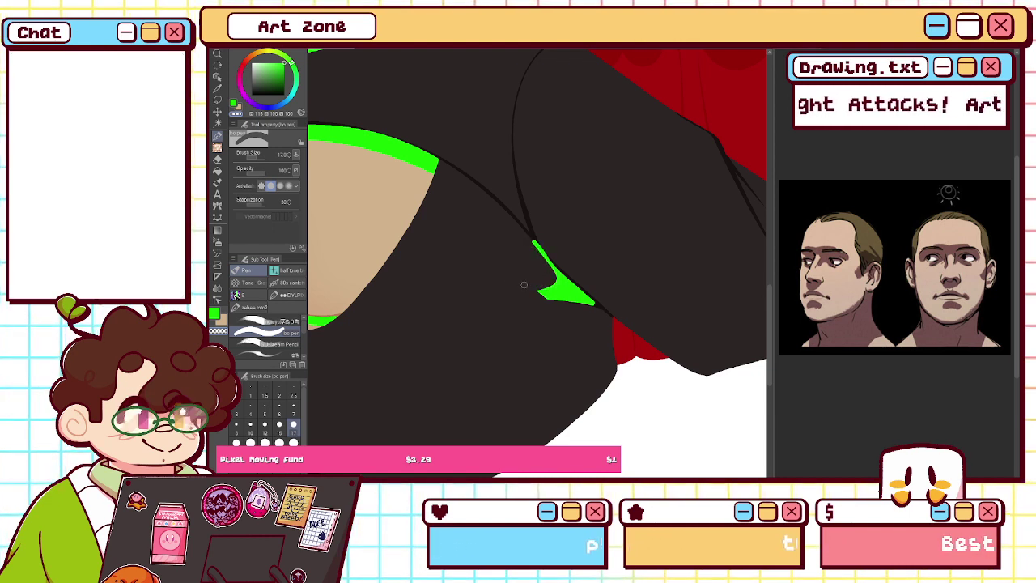
mouse_move(551, 271)
mouse_down()
mouse_move(552, 293)
mouse_move(520, 278)
mouse_up()
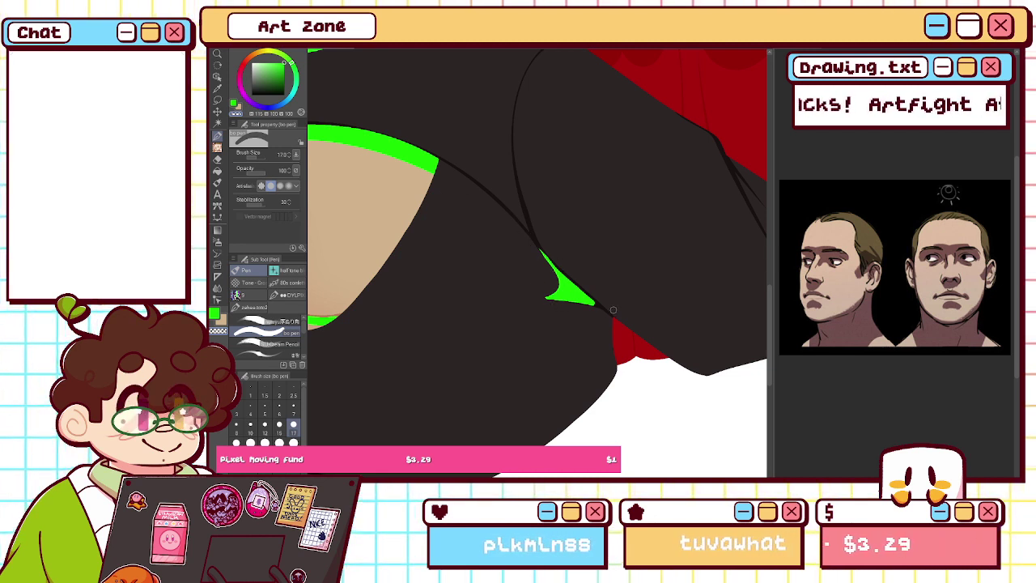
- Paint a tapered green shadow down the crease of the lowered arm's sleeve and sharpen its edges
drag(582, 267, 417, 334)
mouse_move(573, 244)
mouse_down()
mouse_move(641, 334)
mouse_move(644, 364)
mouse_up()
mouse_move(576, 249)
mouse_down()
mouse_move(641, 371)
mouse_move(635, 332)
mouse_move(644, 379)
mouse_up()
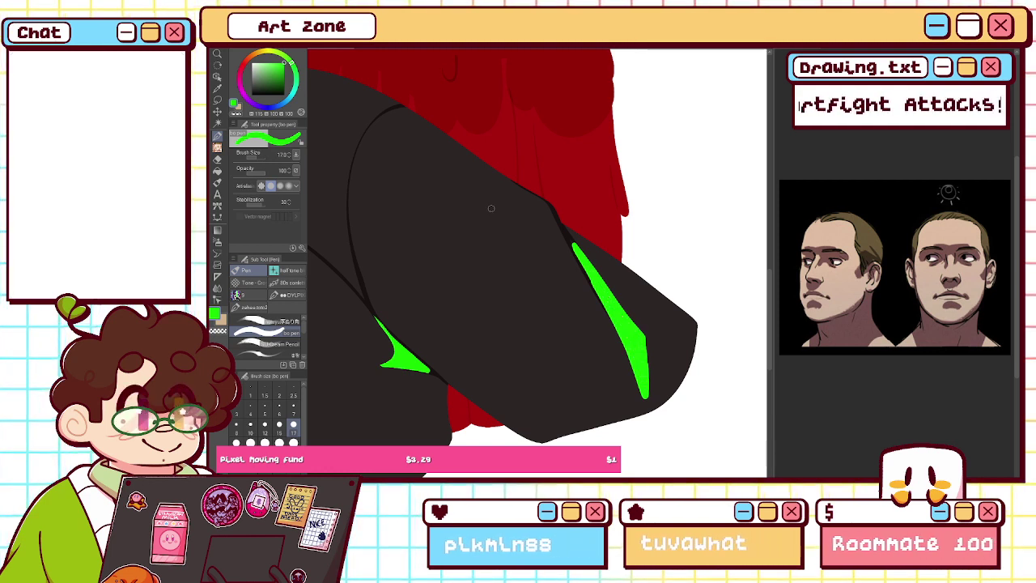
drag(566, 236, 589, 277)
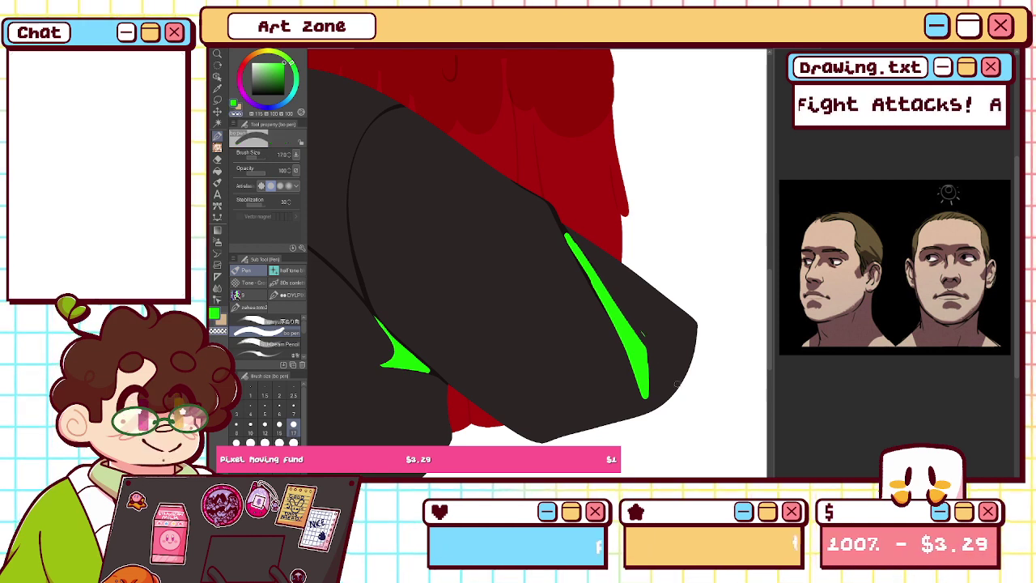
drag(642, 333, 579, 248)
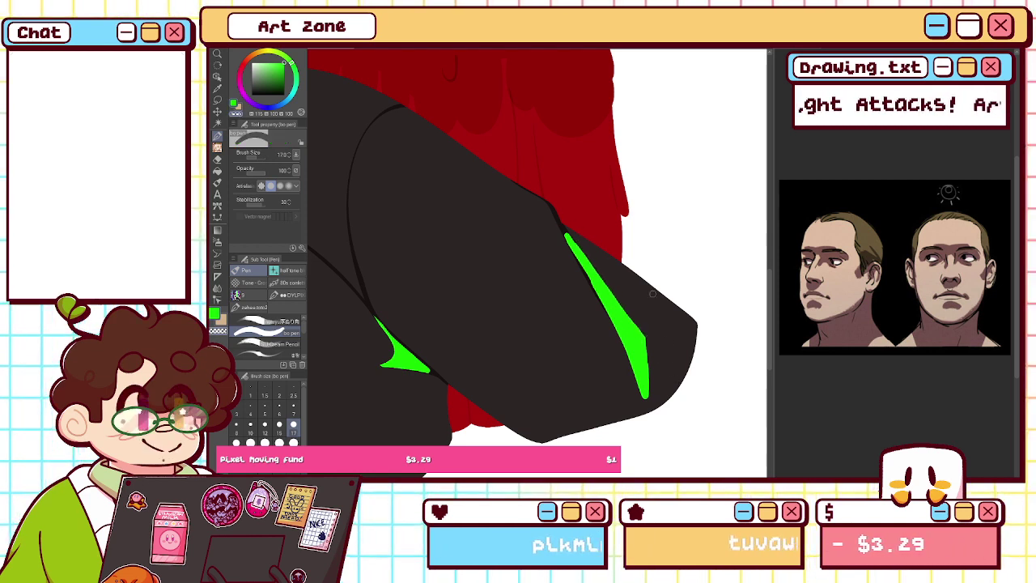
drag(648, 327, 638, 394)
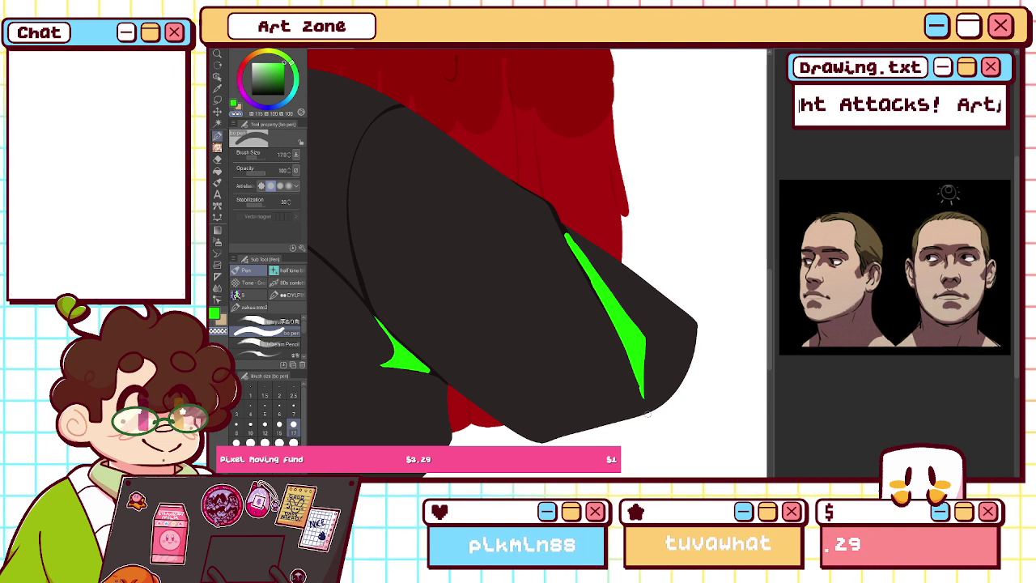
- Paint a green shadow along the outer edge of the lowered arm's sleeve and fill the remaining gap
click(234, 105)
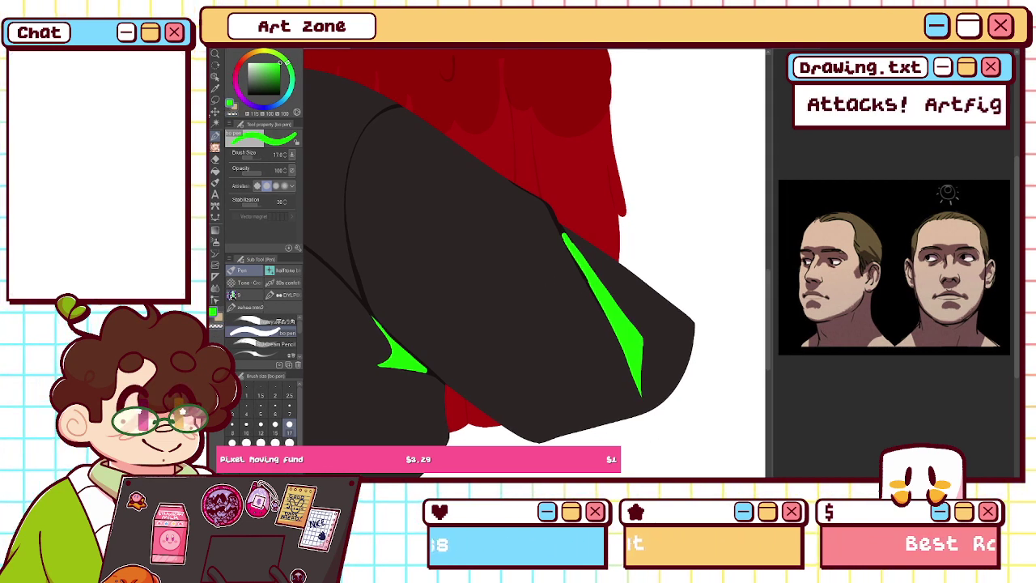
drag(560, 224, 694, 339)
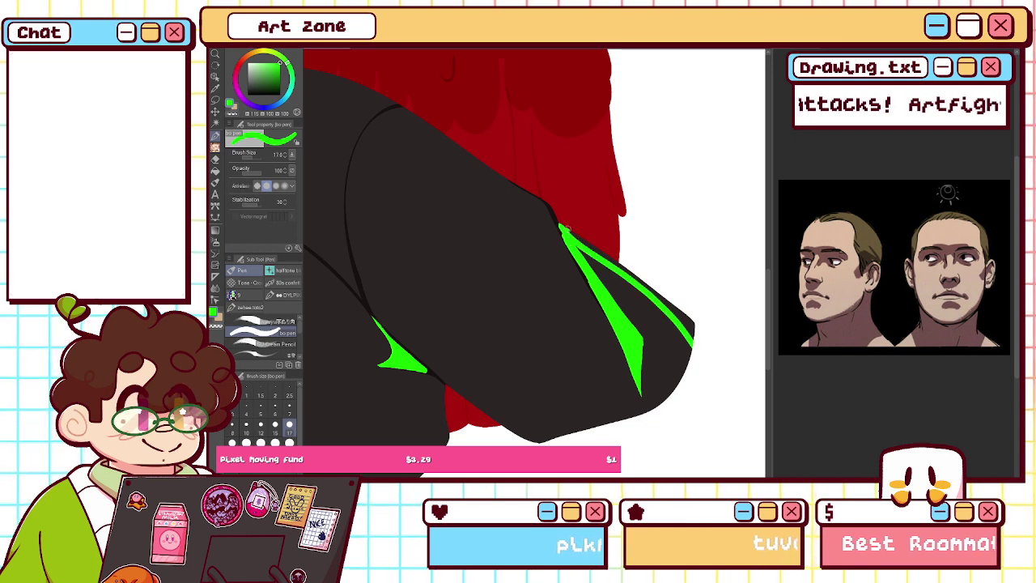
drag(564, 228, 693, 329)
drag(662, 298, 695, 333)
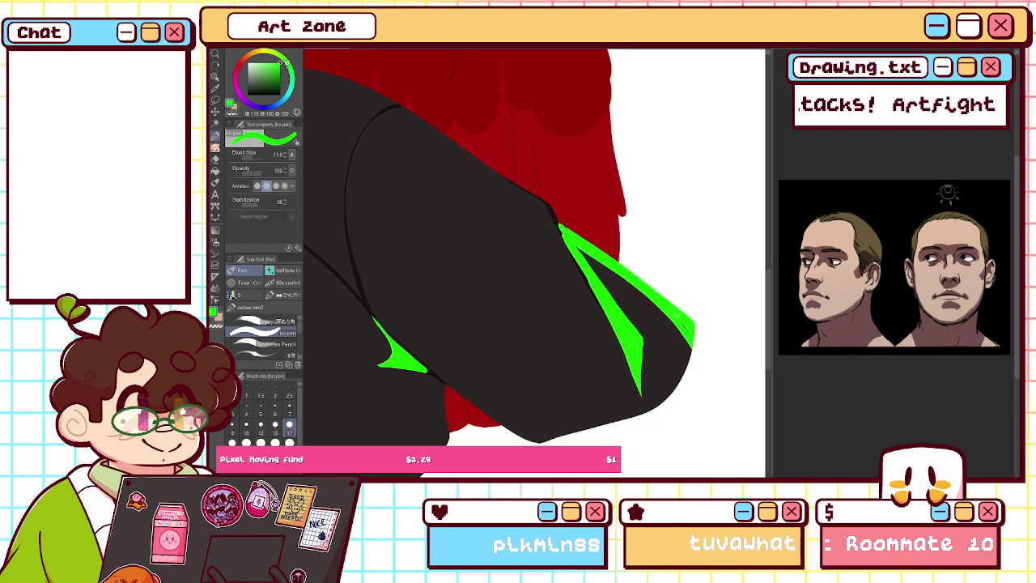
key(ctrl+0)
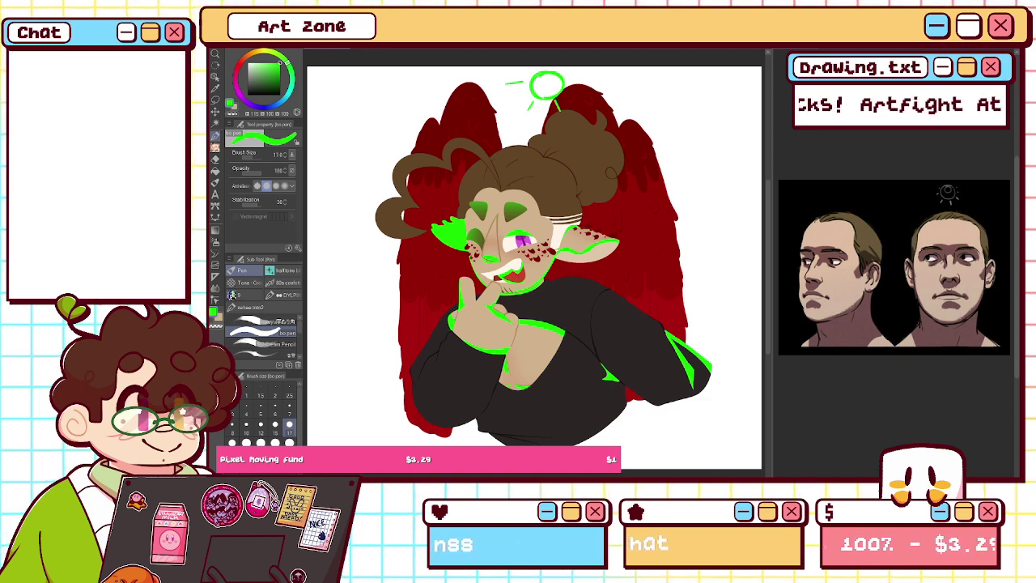
- Paint a green shadow band along the underside of the lowered arm's sleeve, from the inner crease to the elbow
scroll(659, 377, up, 5)
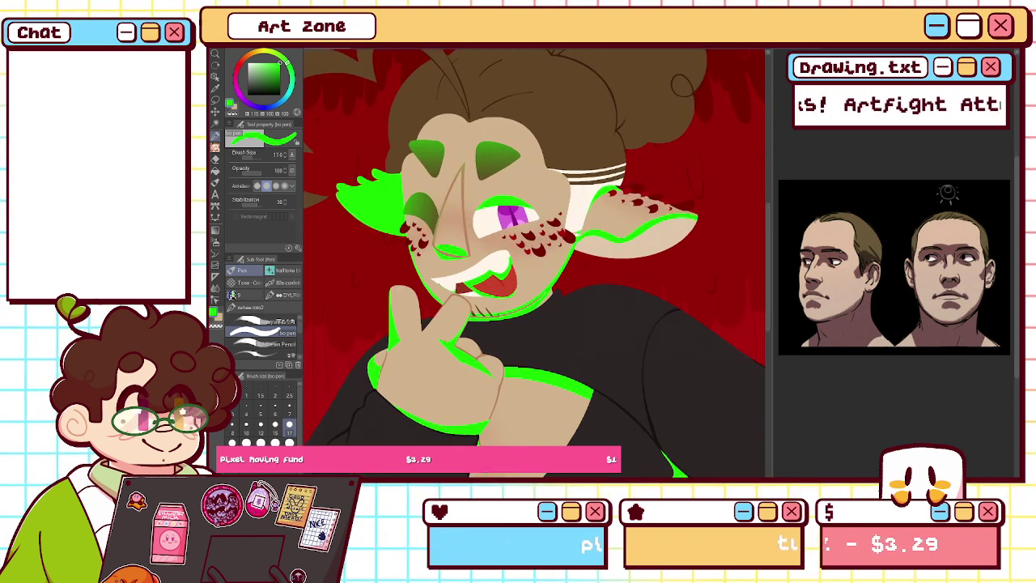
drag(534, 263, 574, 248)
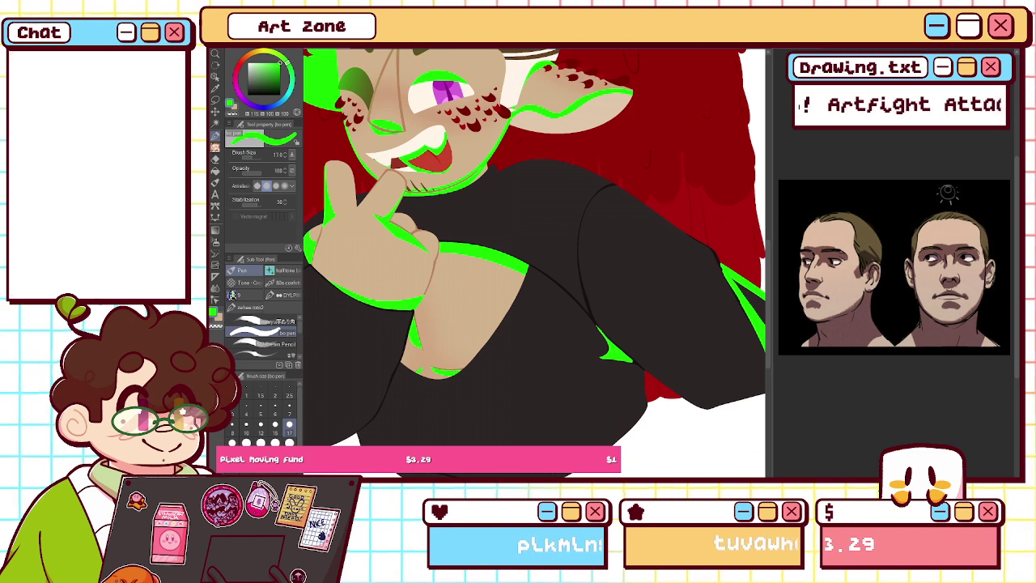
drag(652, 327, 591, 327)
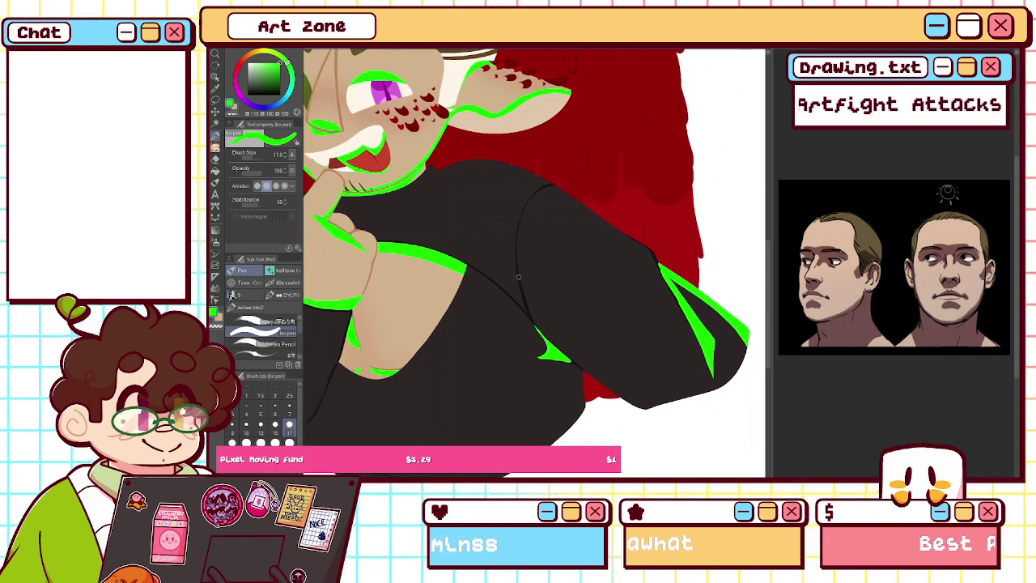
drag(534, 309, 651, 403)
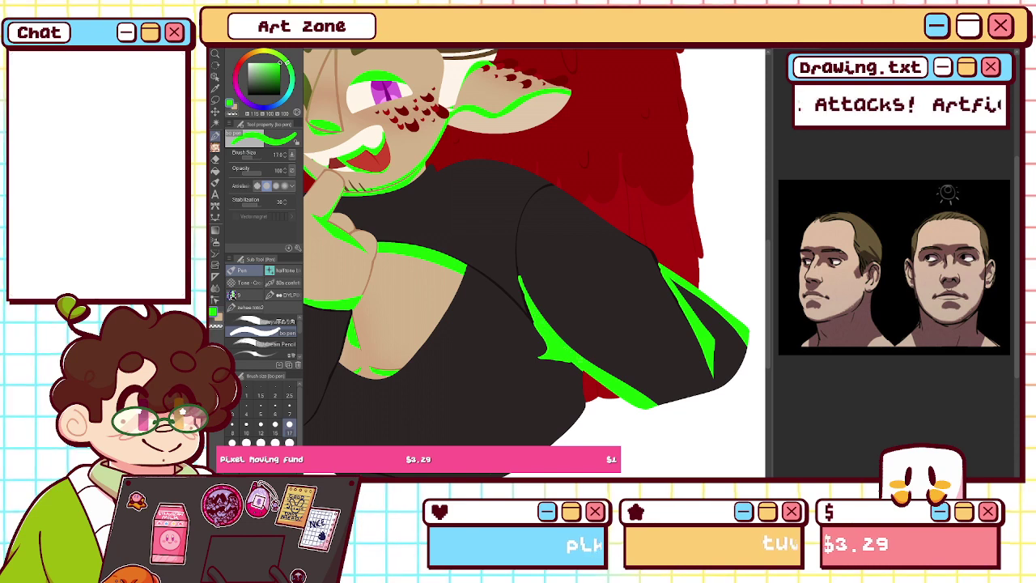
key(ctrl+plus)
drag(723, 441, 699, 281)
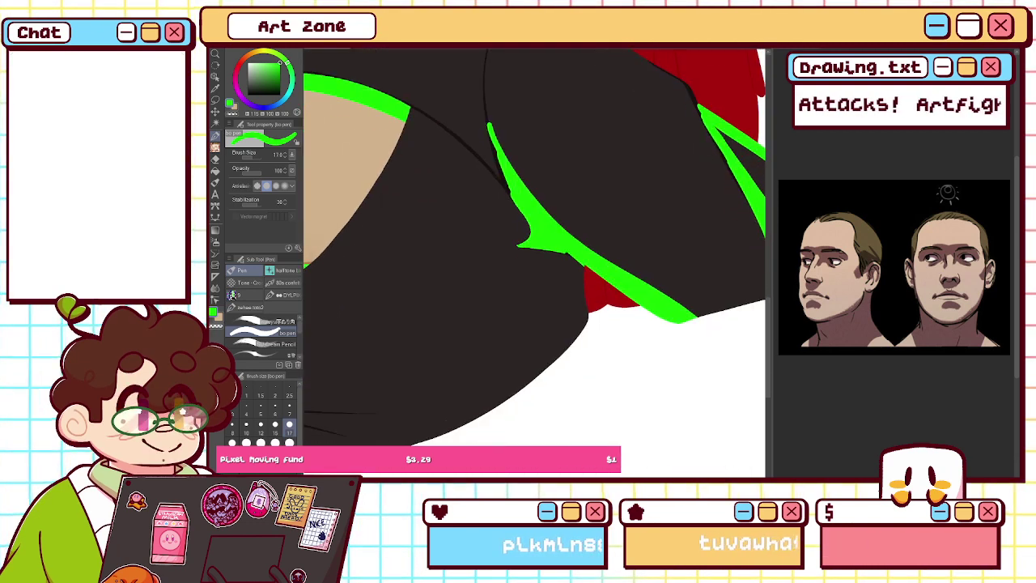
- Undo the last fill strokes on the lowered arm's underside shadow and refill the band cleanly between its outlines
key(ctrl+z)
key(ctrl+y)
key(ctrl+z)
key(ctrl+z)
key(ctrl+z)
key(ctrl+z)
drag(607, 277, 522, 203)
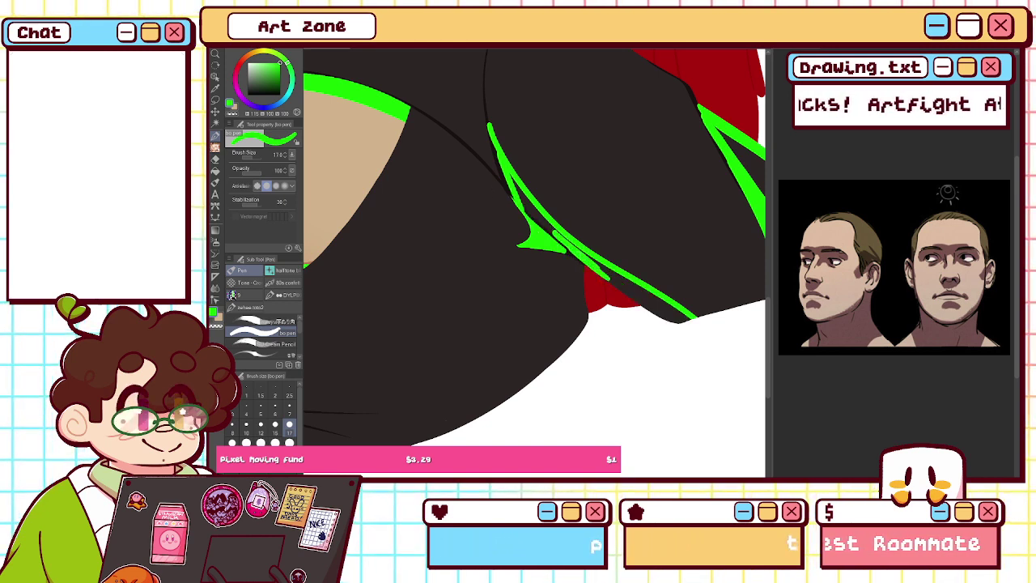
drag(687, 319, 608, 272)
drag(682, 318, 646, 304)
drag(510, 177, 528, 213)
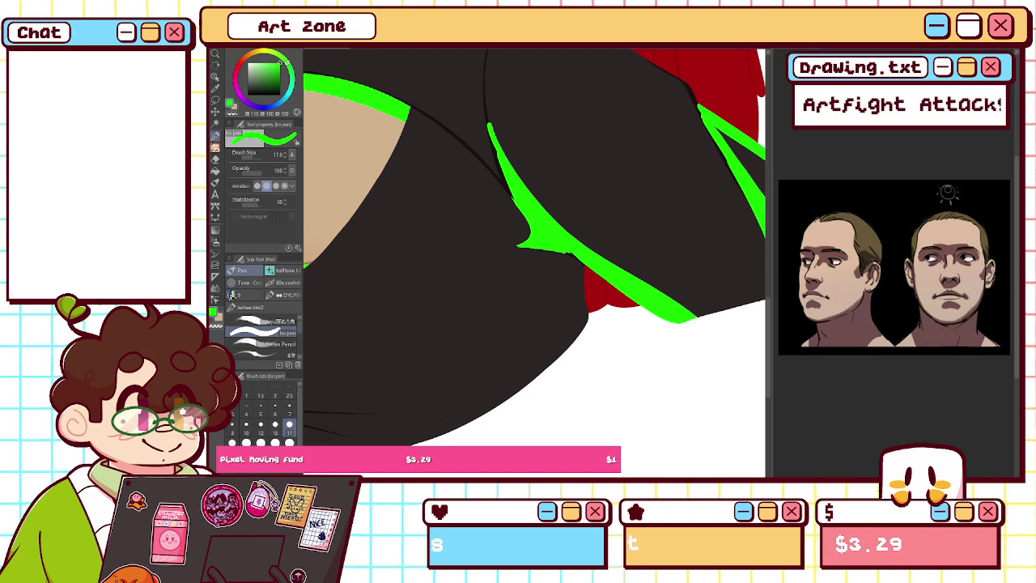
- Try to paint a curved green shadow along the top of the lowered arm's shoulder and trim its lower edge
key(ctrl+0)
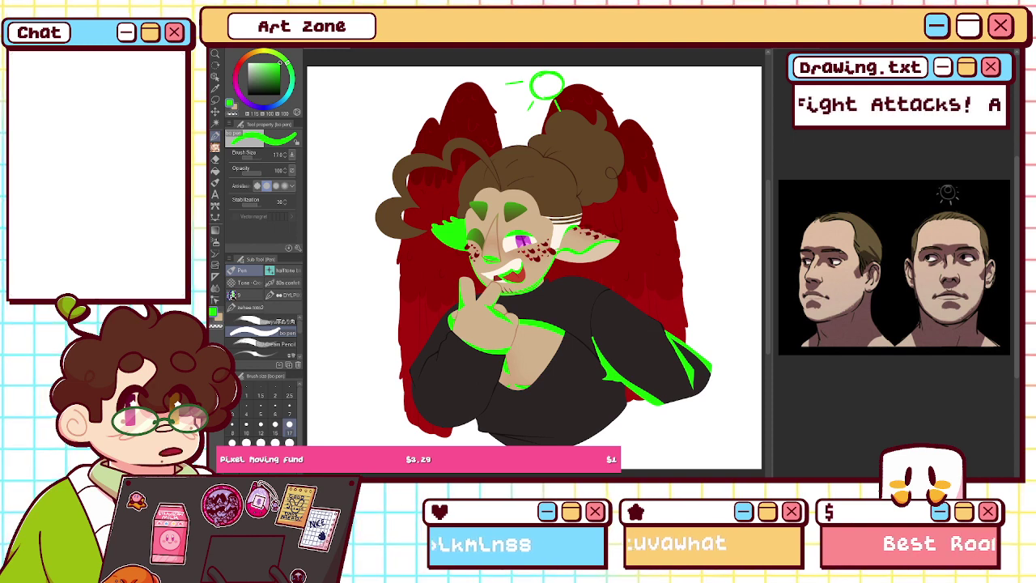
scroll(536, 276, up, 5)
drag(558, 356, 520, 332)
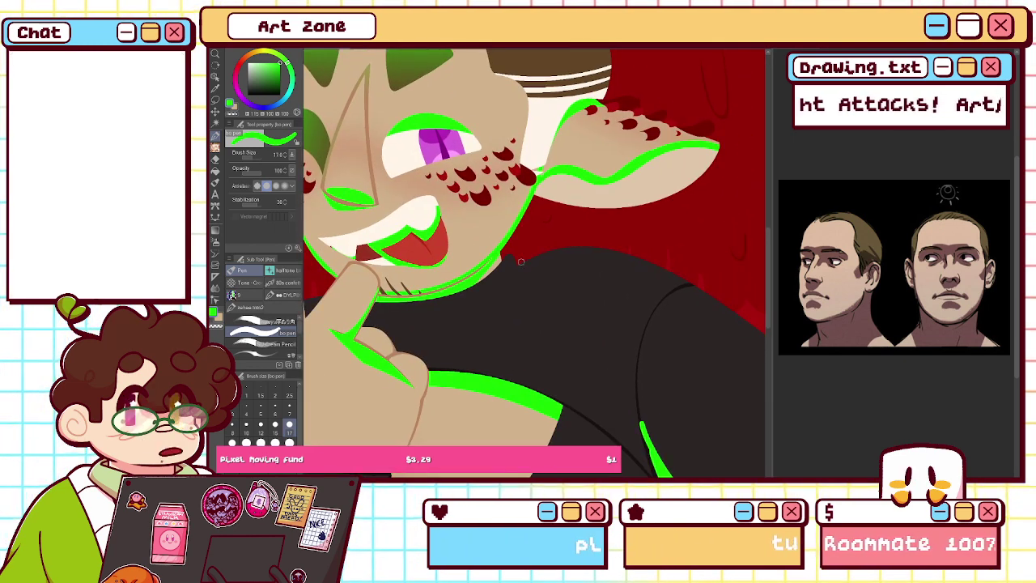
mouse_move(519, 263)
mouse_down()
mouse_move(645, 259)
mouse_move(642, 247)
mouse_move(545, 256)
mouse_move(612, 245)
mouse_move(536, 257)
mouse_up()
mouse_move(624, 260)
mouse_down()
mouse_move(540, 262)
mouse_move(636, 252)
mouse_move(613, 260)
mouse_up()
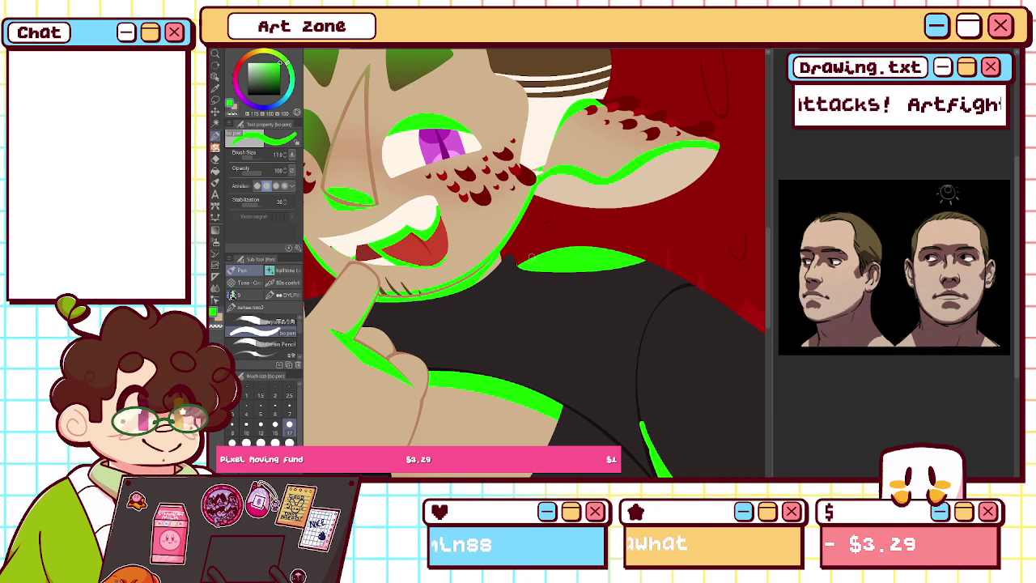
key(c)
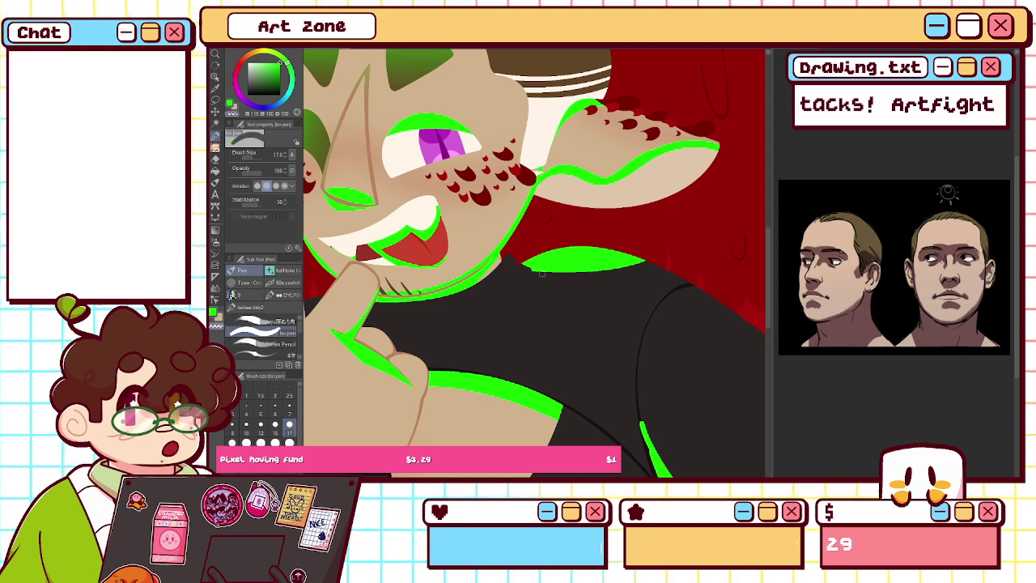
drag(517, 264, 650, 259)
key(ctrl+z)
key(ctrl+0)
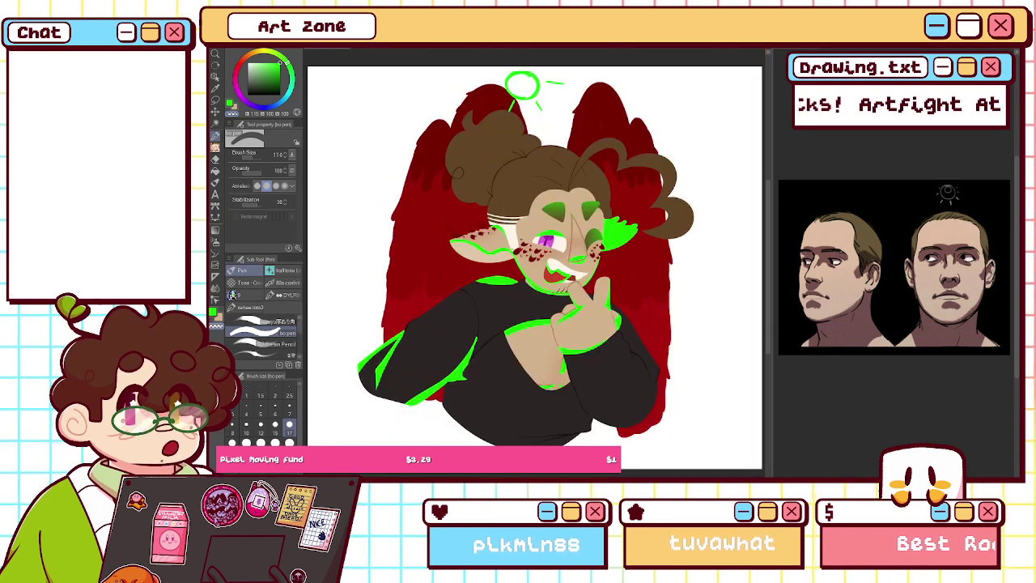
- Set the brush size to 60 and paint a thin green shadow along the top edge of the lowered arm's shoulder
click(287, 432)
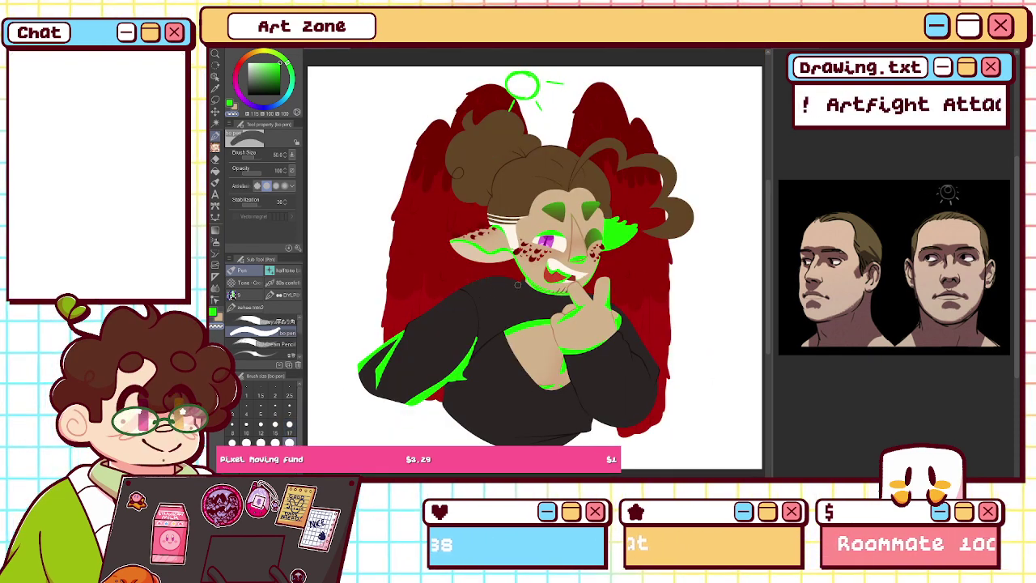
click(229, 102)
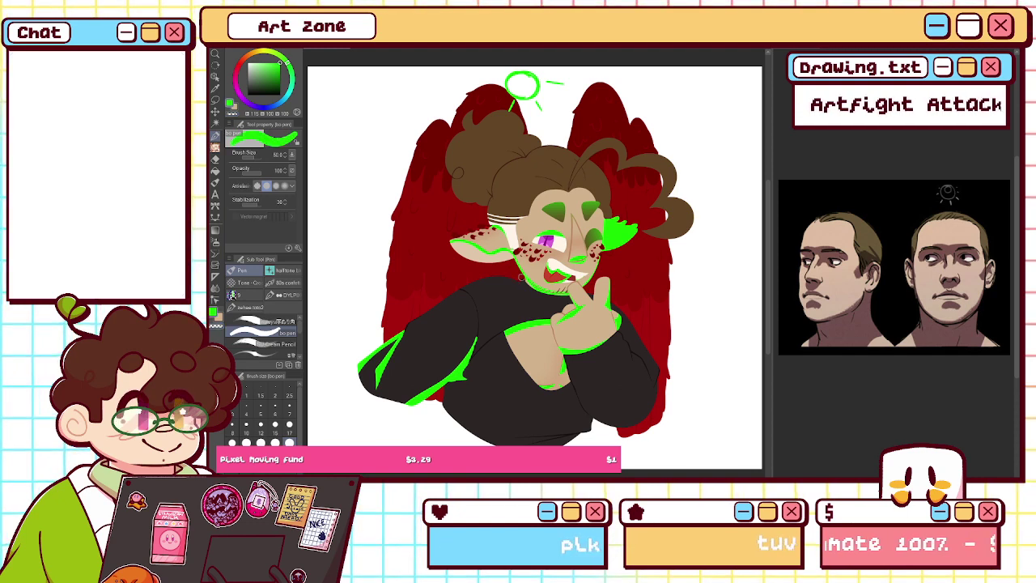
mouse_move(523, 281)
mouse_down()
mouse_move(479, 277)
mouse_move(447, 291)
mouse_up()
drag(523, 282, 458, 289)
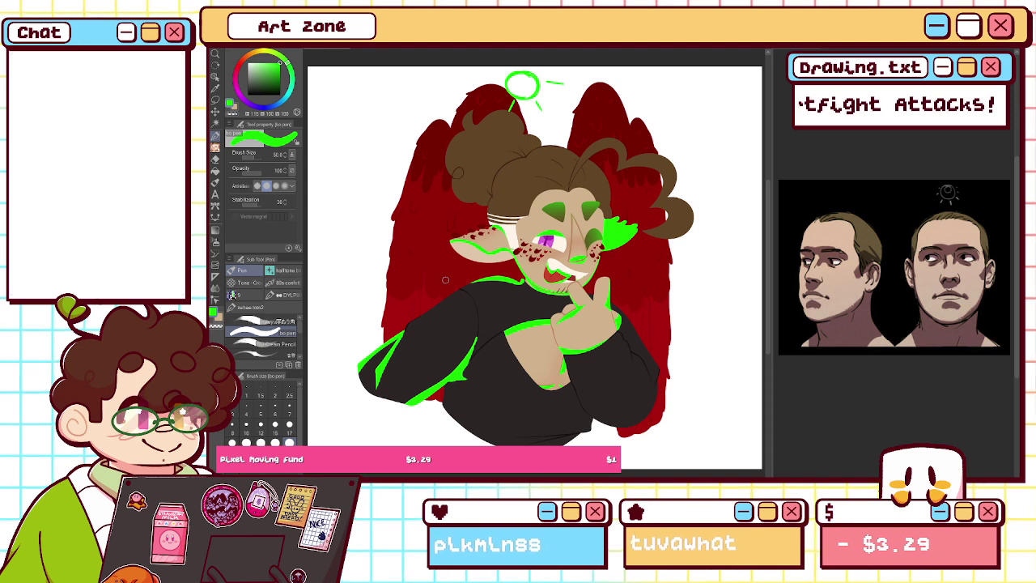
- Hide the hand and paint a thin green shadow along the neckline and the raised arm's shoulder
click(1008, 202)
key(ctrl+z)
drag(576, 292, 612, 302)
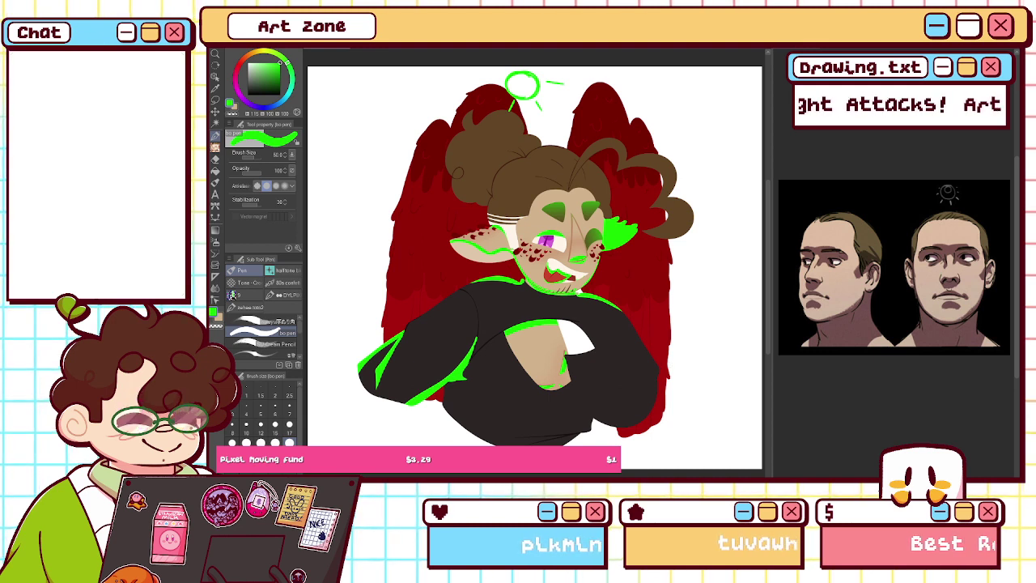
key(ctrl+y)
key(ctrl+z)
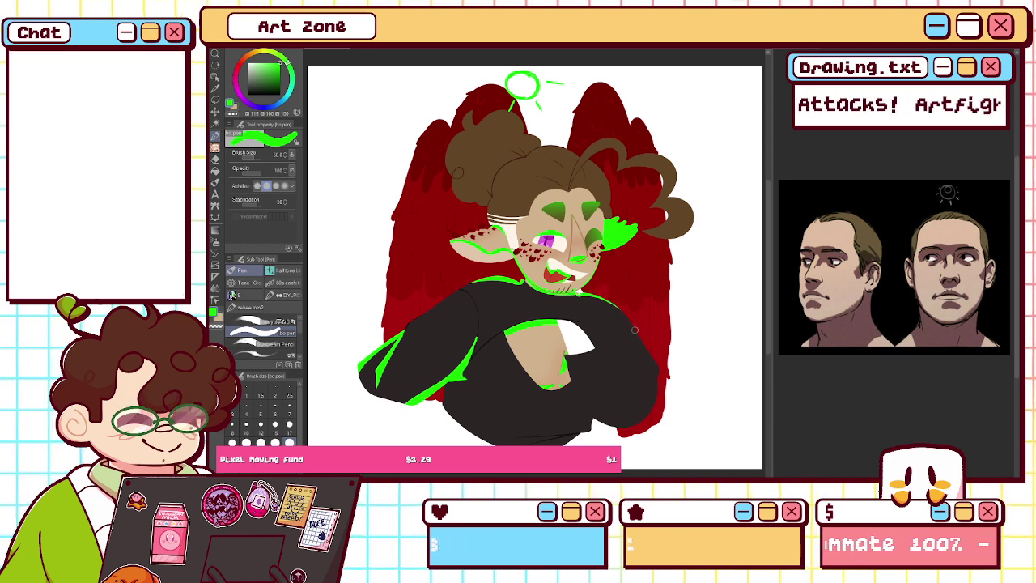
- Try to outline a green shadow along the raised arm's elbow with a size 15 brush
key(ctrl+plus)
key(ctrl+plus)
key(ctrl+plus)
key(h)
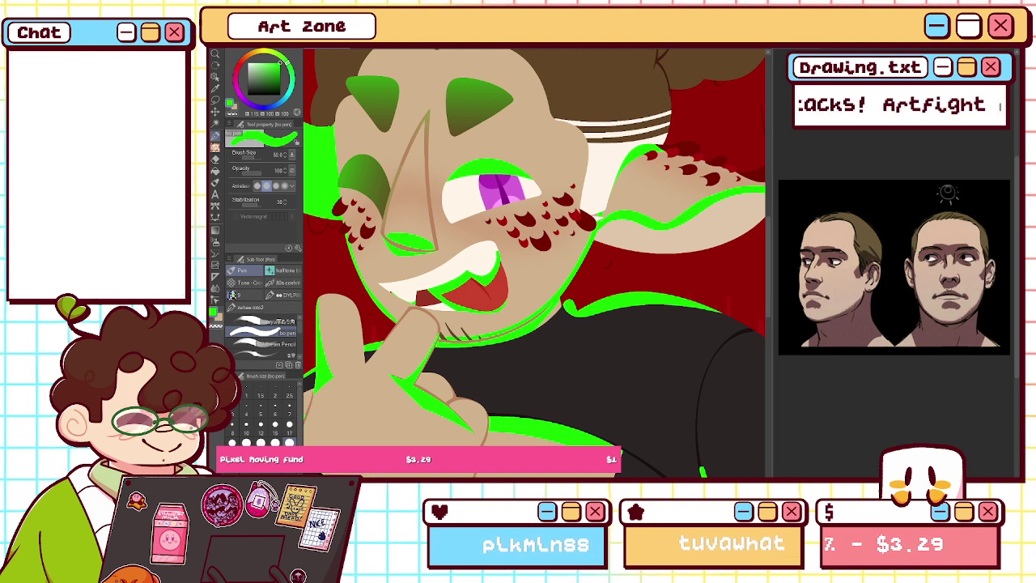
drag(453, 332, 632, 192)
drag(518, 332, 555, 190)
key(ctrl+minus)
key(h)
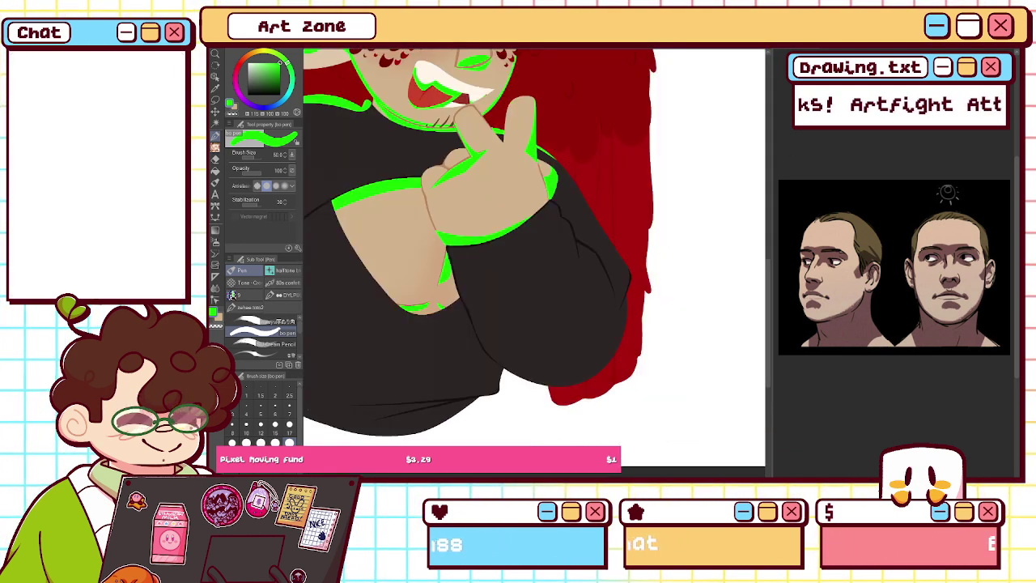
click(275, 425)
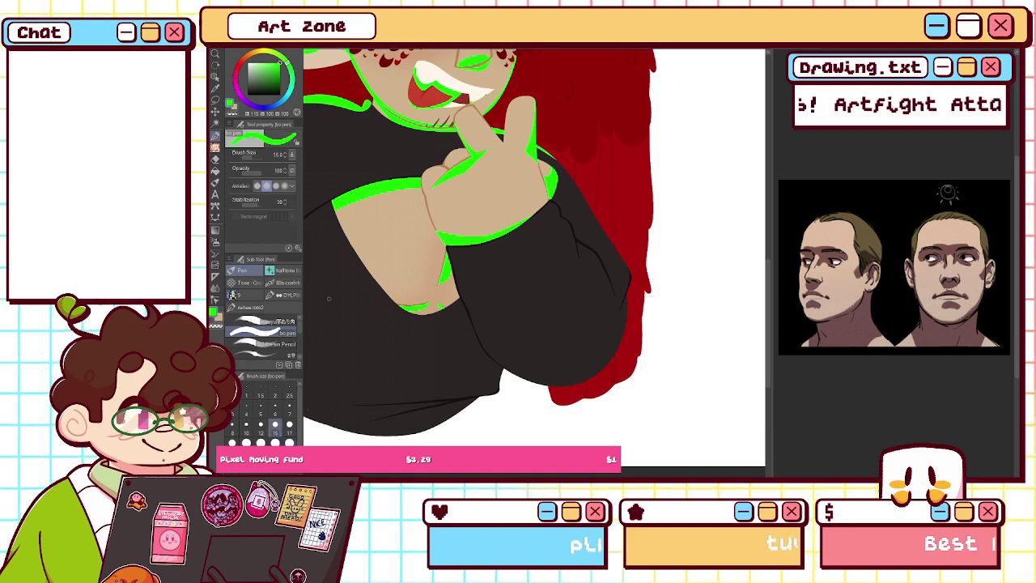
mouse_move(626, 295)
mouse_down()
mouse_move(601, 349)
mouse_move(554, 386)
mouse_up()
key(ctrl+z)
drag(626, 297, 556, 386)
key(ctrl+z)
mouse_move(626, 296)
mouse_down()
mouse_move(531, 366)
mouse_move(500, 349)
mouse_up()
- Set the brush size to 60 and paint a thick green shadow along the underside of the raised arm's elbow
click(289, 442)
key(ctrl+z)
mouse_move(625, 296)
mouse_down()
mouse_move(510, 364)
mouse_move(490, 353)
mouse_move(609, 356)
mouse_up()
key(ctrl+z)
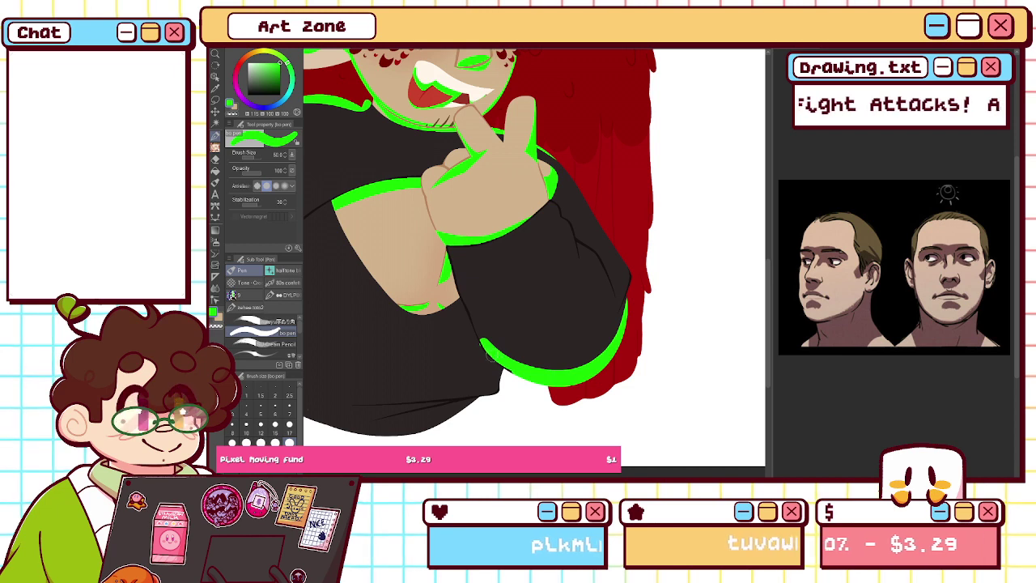
drag(628, 302, 485, 348)
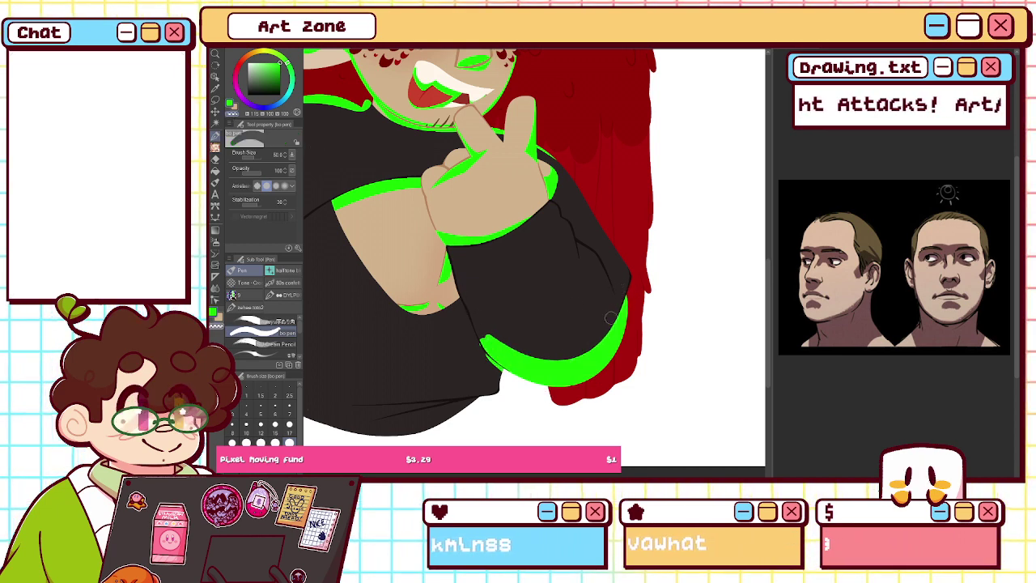
- Erase the inner edge of the raised arm's elbow shadow with transparent colour so it tapers toward the torso
drag(617, 324, 482, 341)
key(ctrl+z)
mouse_move(625, 295)
mouse_down()
mouse_move(573, 360)
mouse_move(480, 346)
mouse_up()
drag(555, 362, 481, 335)
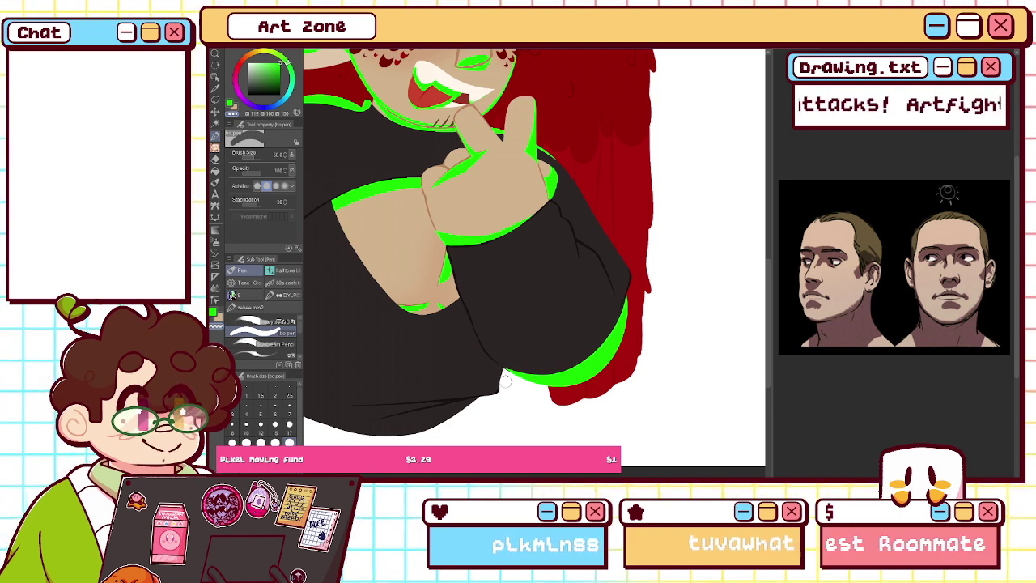
key(c)
- Set the brush size to 15, paint a small pointed green fold shadow at the raised sleeve's outer crease, and trim it
click(275, 424)
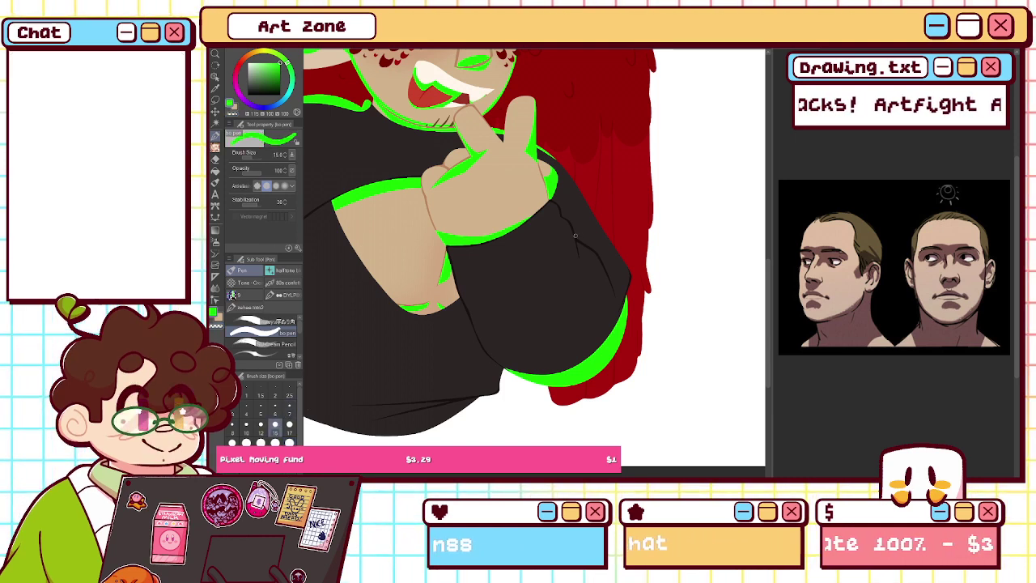
key(ctrl+z)
drag(576, 238, 591, 238)
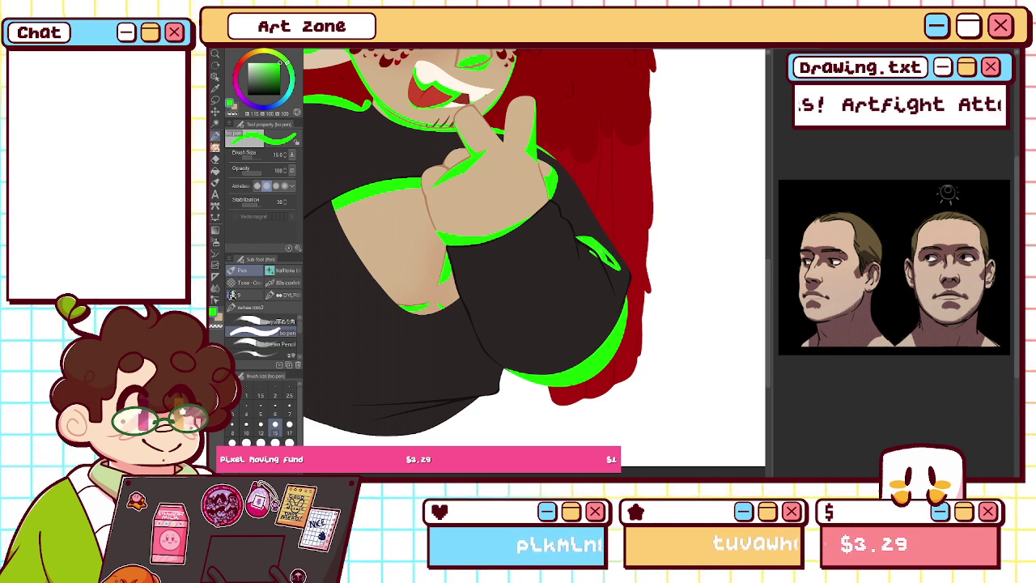
key(c)
drag(577, 237, 601, 246)
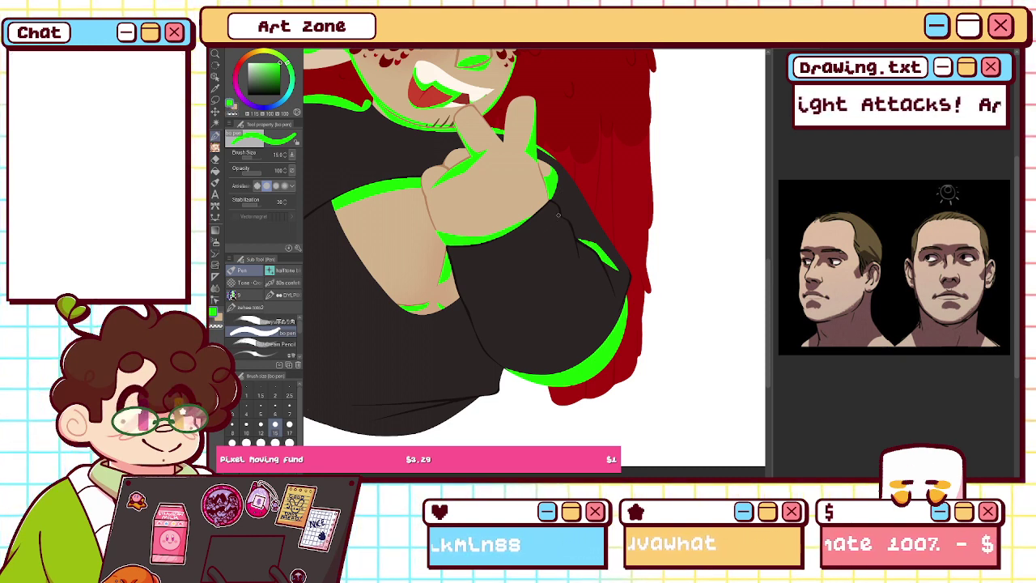
- Paint a forked green fold shadow on the raised sleeve just below the wrist and erase its edges to sharp points
drag(555, 207, 531, 248)
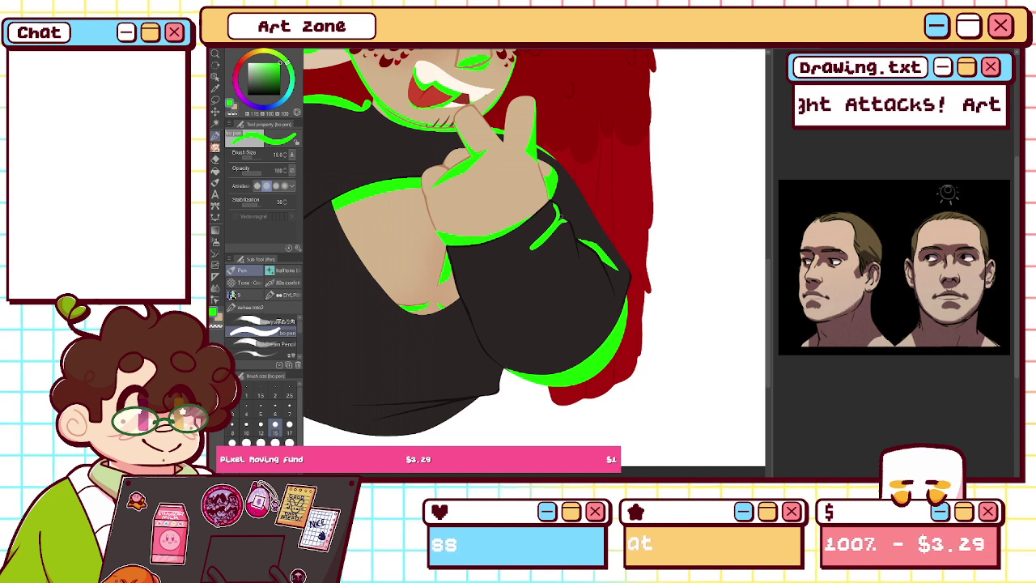
click(233, 114)
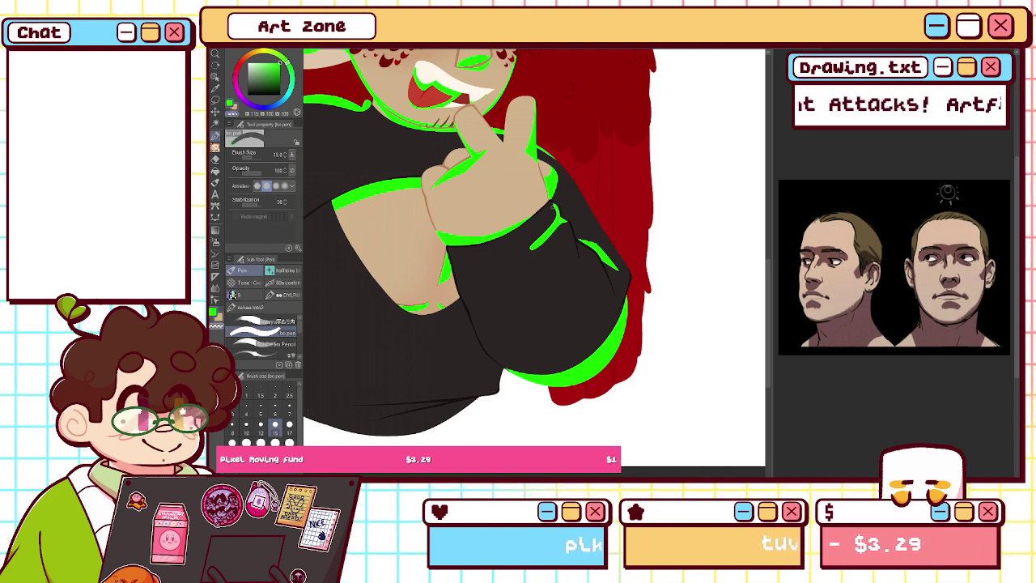
drag(556, 221, 526, 255)
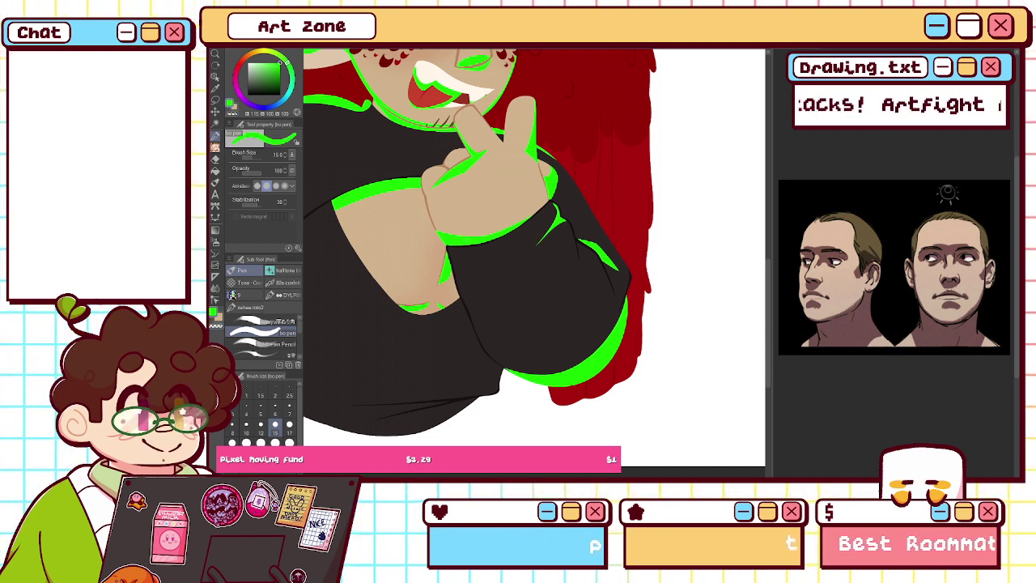
- Outline a small angular green fold shadow at the sweater's lower hem, where the fold lines run out
key(ctrl+0)
key(h)
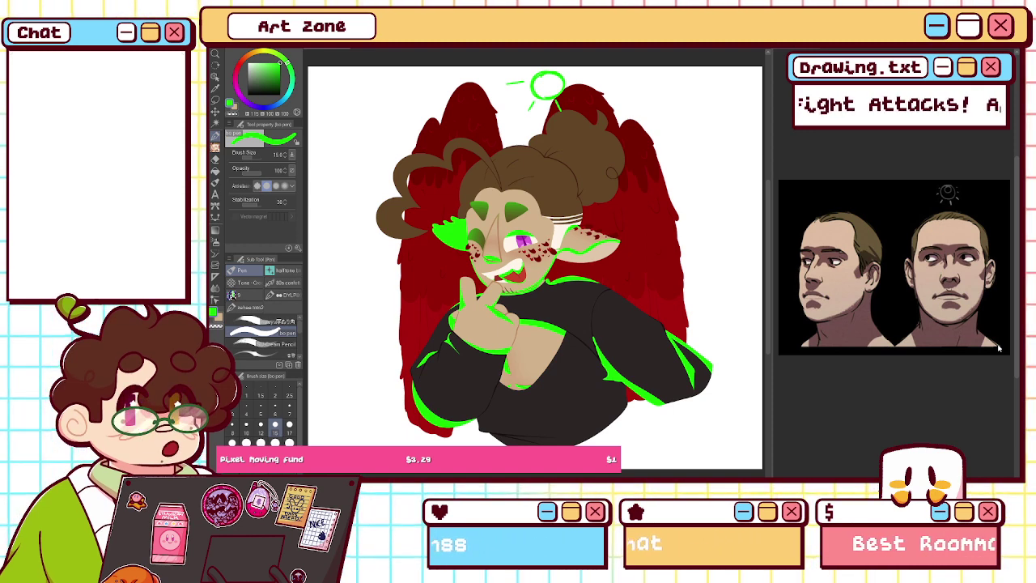
scroll(529, 358, up, 5)
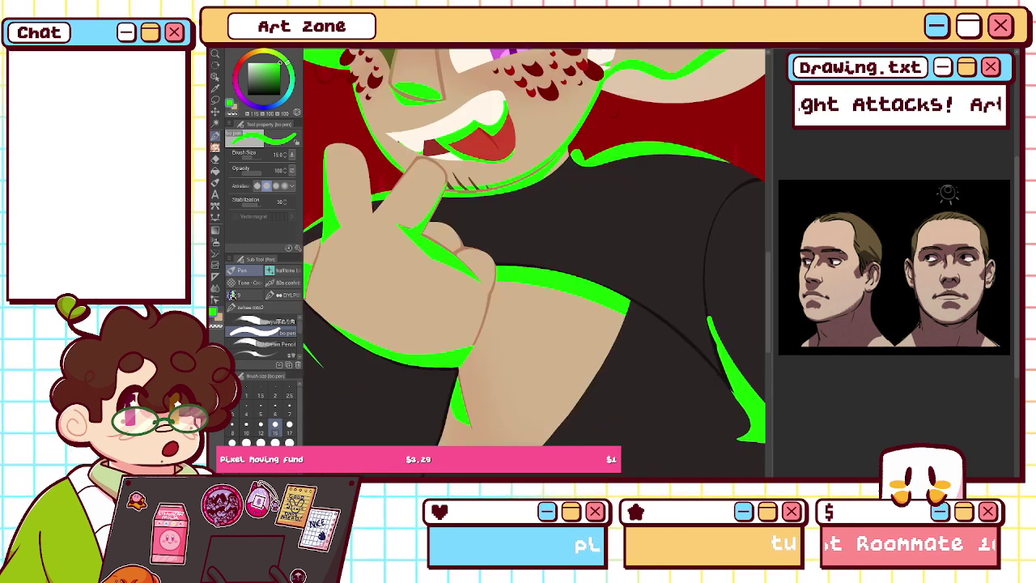
drag(530, 388, 518, 102)
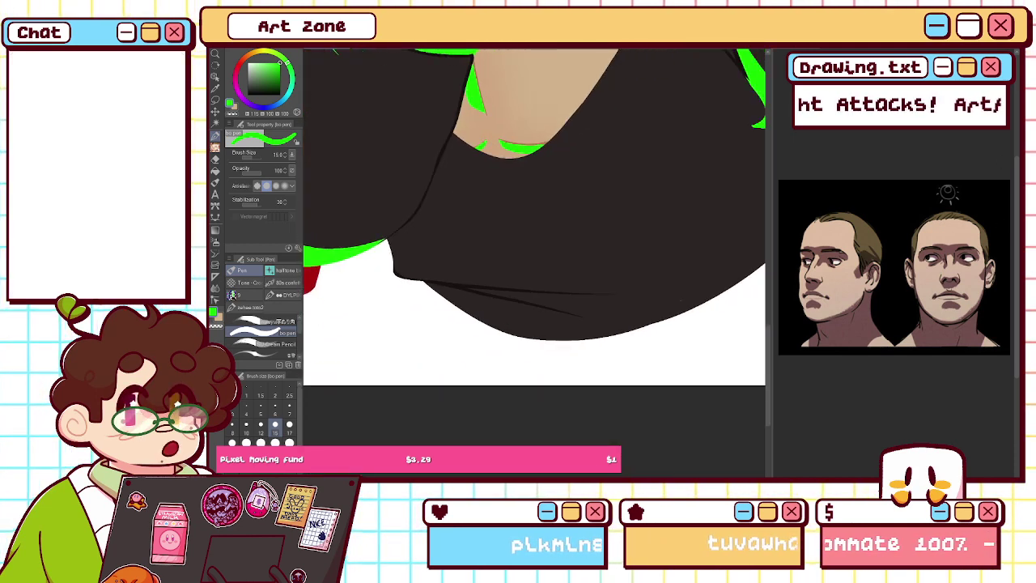
drag(681, 300, 703, 316)
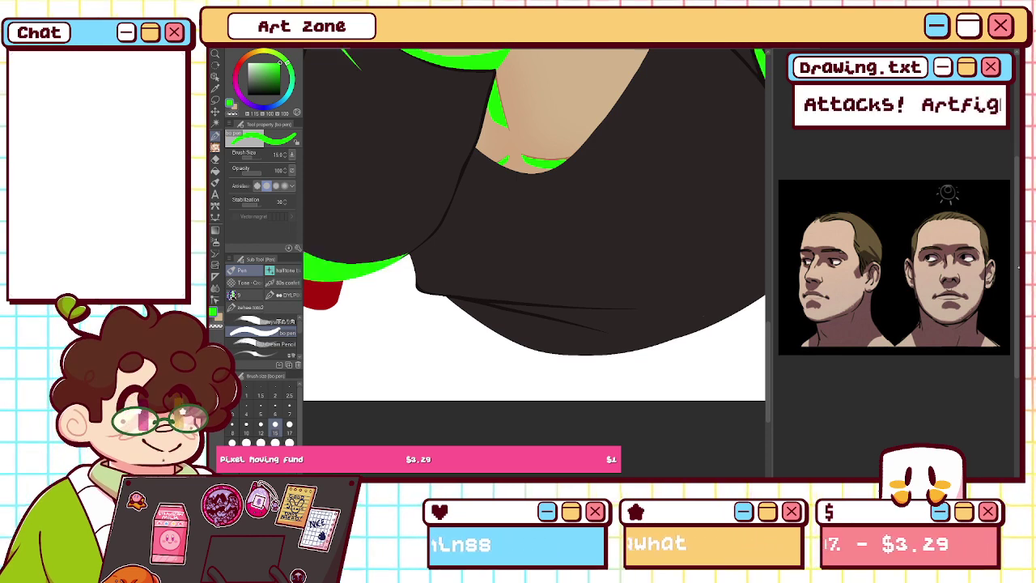
scroll(534, 226, down, 1)
scroll(534, 203, up, 1)
key(ctrl+z)
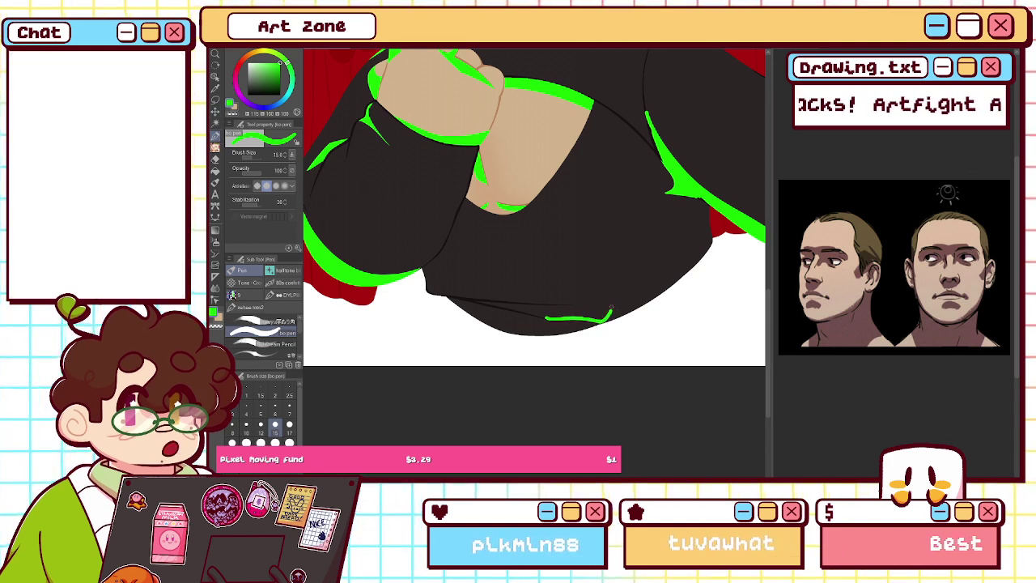
drag(558, 319, 586, 329)
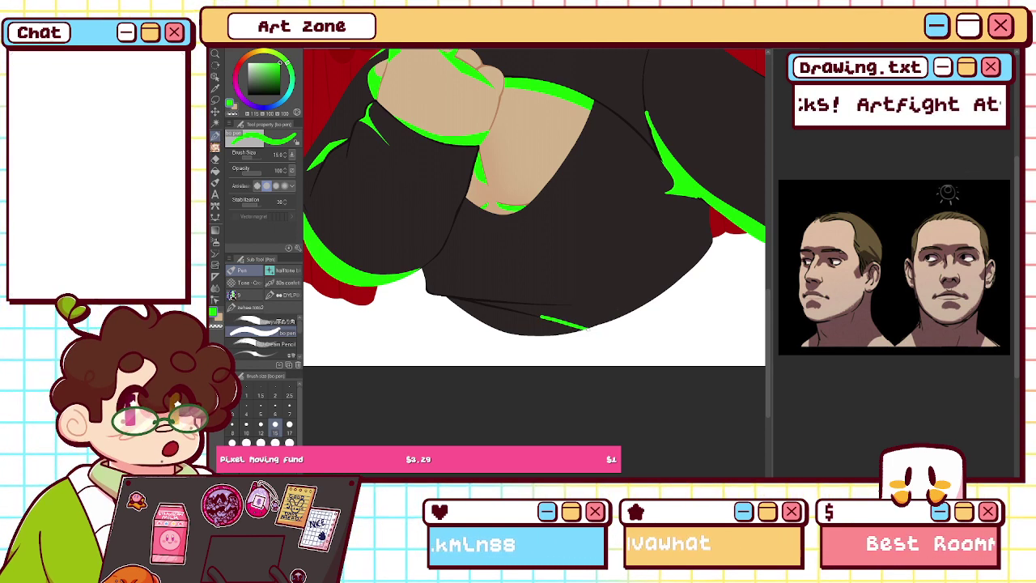
key(h)
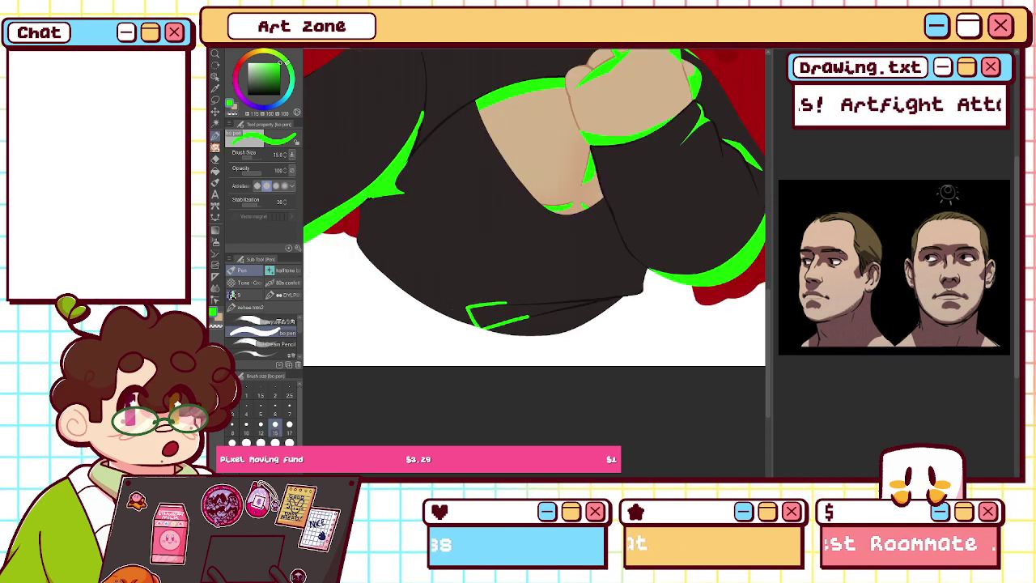
drag(479, 327, 492, 306)
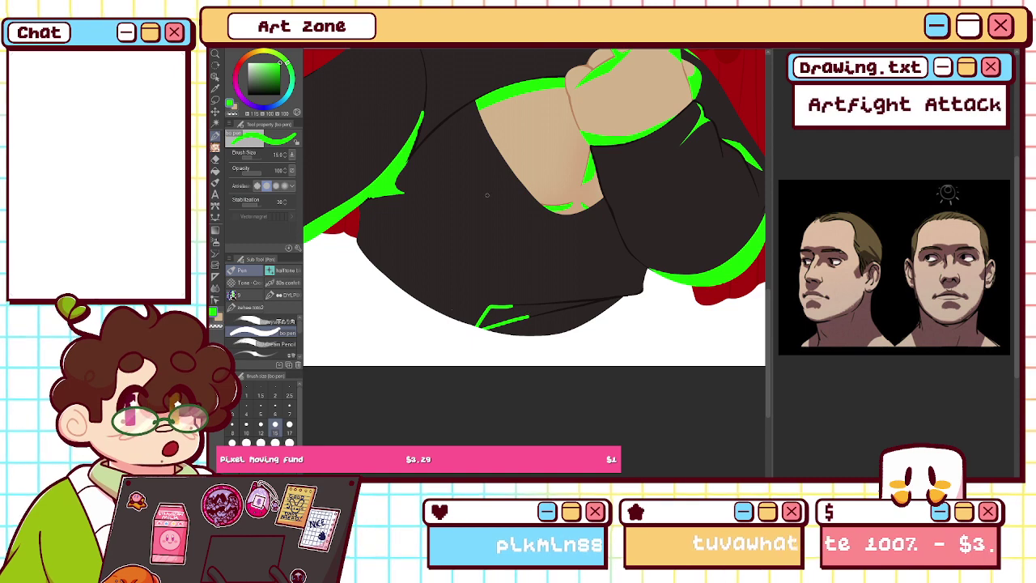
- Fill the hem fold outline with solid green and extend it a short way along the lower fold line
key(ctrl+plus)
key(h)
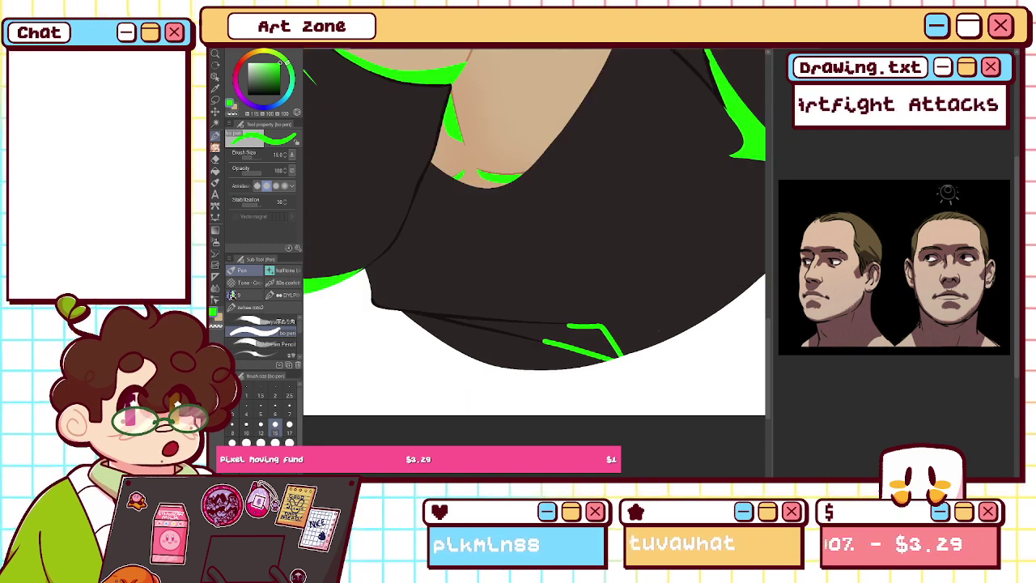
drag(572, 327, 602, 346)
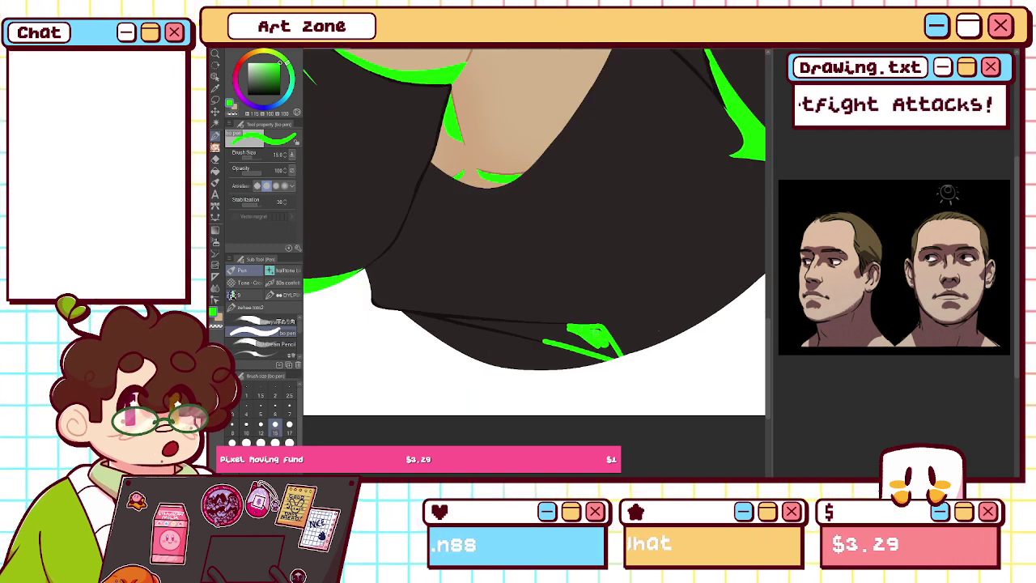
drag(568, 339, 599, 352)
drag(533, 334, 576, 348)
key(ctrl+z)
key(ctrl+z)
key(ctrl+z)
drag(509, 328, 601, 353)
mouse_move(546, 333)
mouse_down()
mouse_move(615, 358)
mouse_move(601, 333)
mouse_move(607, 348)
mouse_move(576, 330)
mouse_move(592, 340)
mouse_up()
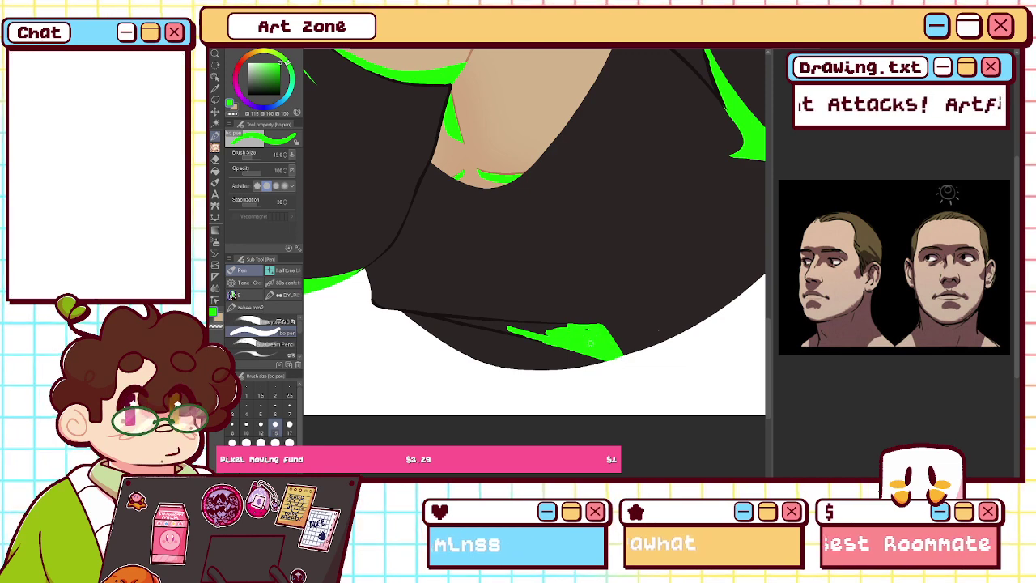
- Set the brush size to 12 and stretch the hem shadow into a long thin point between the fold lines
drag(446, 318, 558, 336)
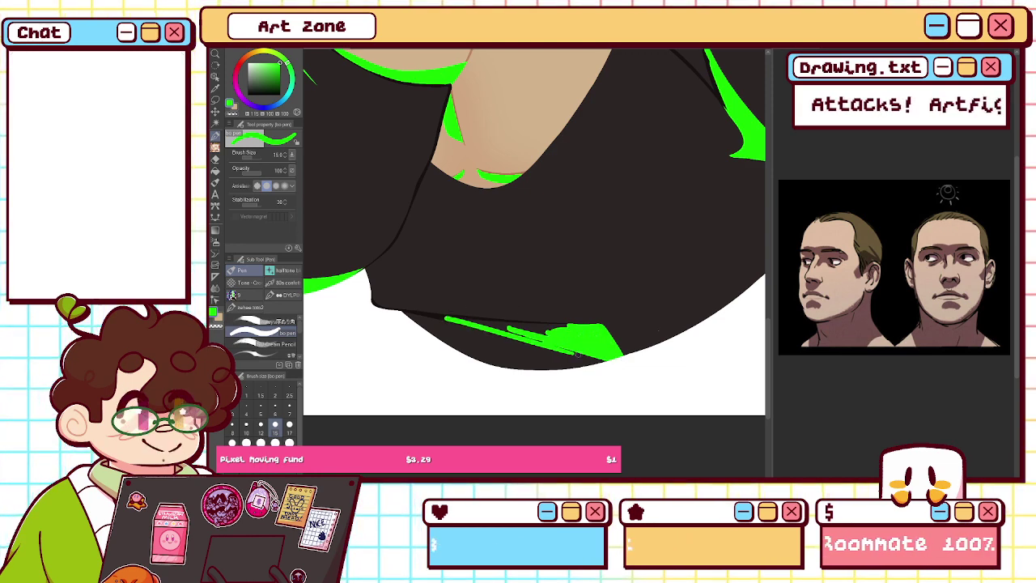
key(ctrl+z)
drag(446, 317, 554, 333)
key(ctrl+z)
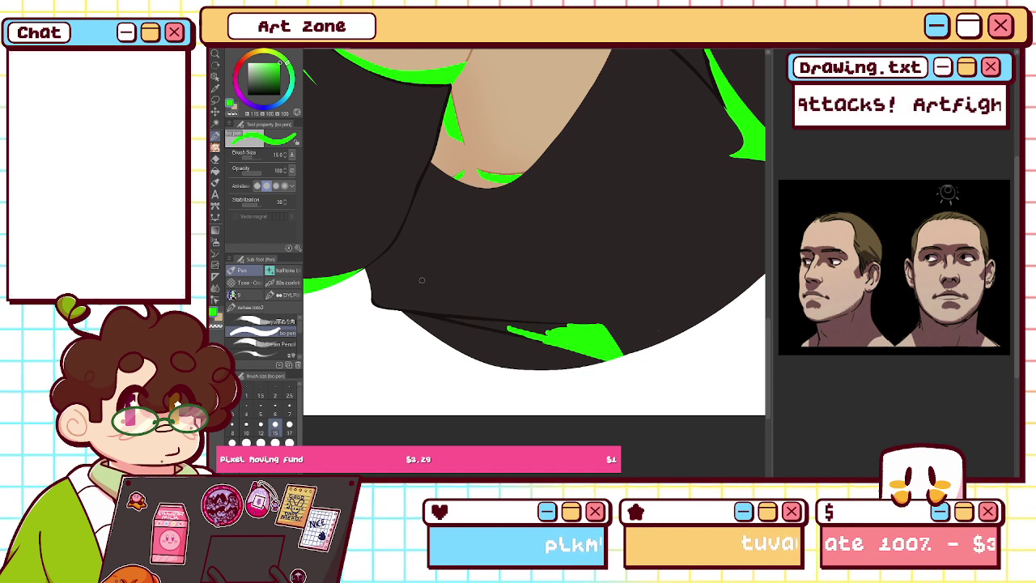
click(261, 424)
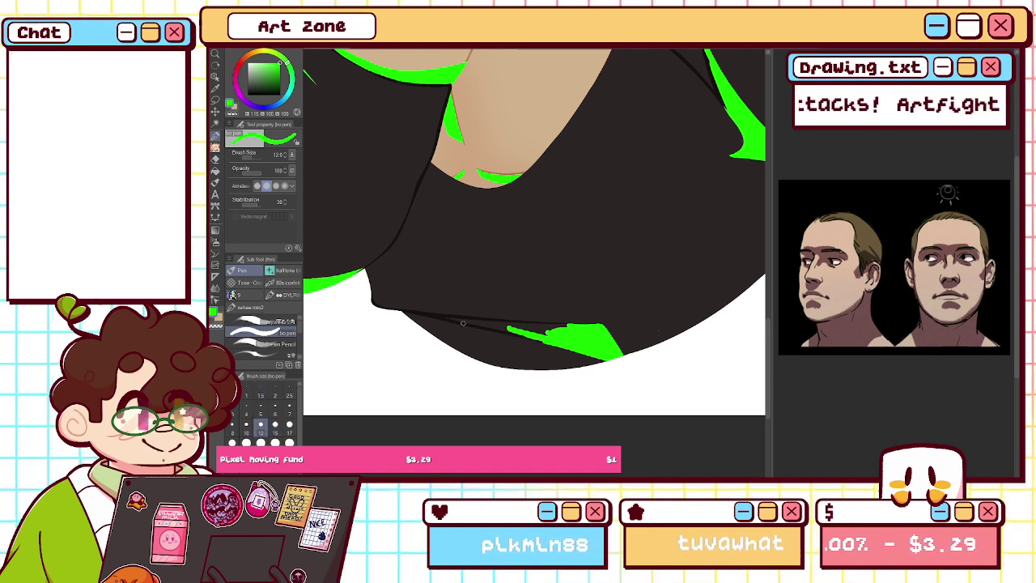
drag(443, 316, 538, 336)
key(ctrl+z)
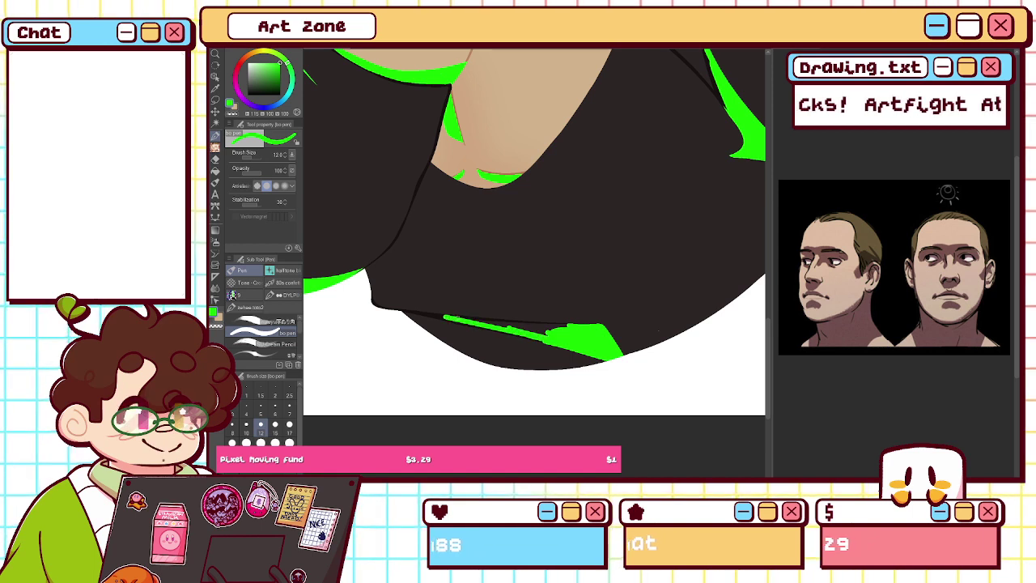
mouse_move(446, 316)
mouse_down()
mouse_move(576, 328)
mouse_move(477, 322)
mouse_move(547, 333)
mouse_up()
- Erase the wide end of the hem shadow with transparent colour into an inward curve
key(c)
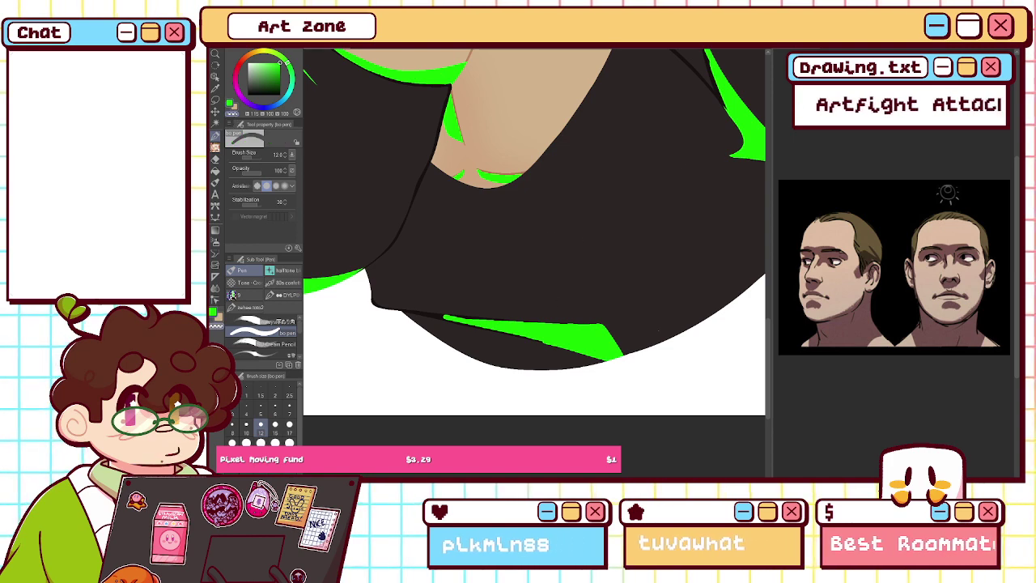
key(h)
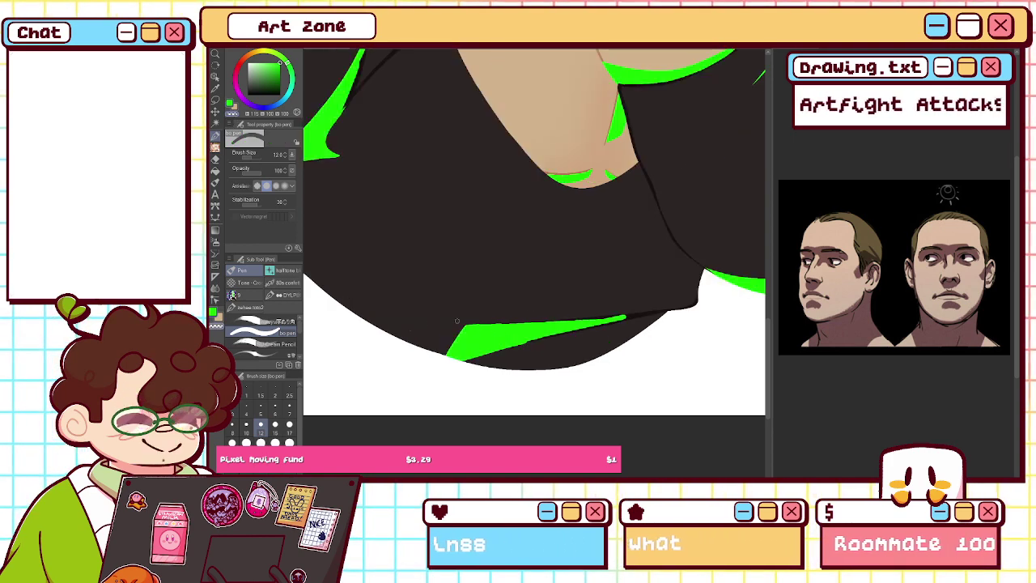
drag(466, 326, 457, 357)
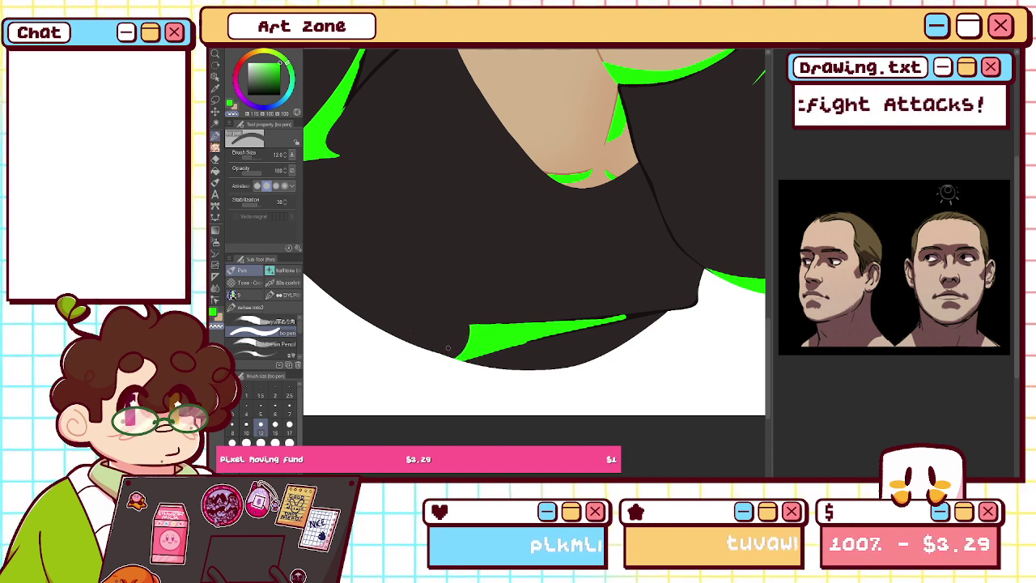
mouse_move(428, 370)
mouse_down()
mouse_move(601, 325)
mouse_move(498, 374)
mouse_move(519, 377)
mouse_up()
key(ctrl+z)
- Smooth the lower edge of the hem shadow with transparent colour, following the fold line down to the sweater's outline
key(h)
key(asciicircum)
key(asciicircum)
key(asciicircum)
key(asciicircum)
key(asciicircum)
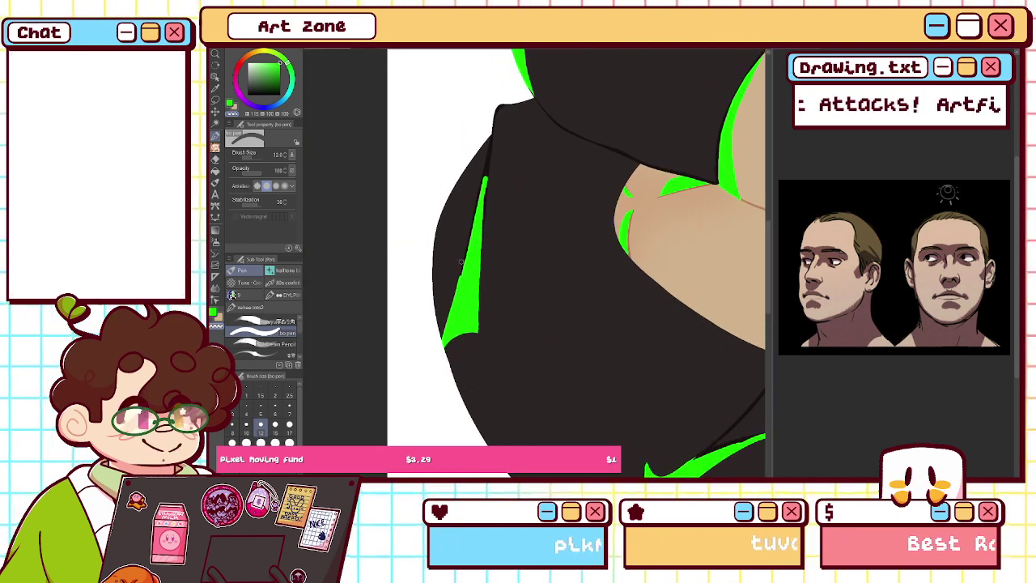
drag(462, 273, 444, 333)
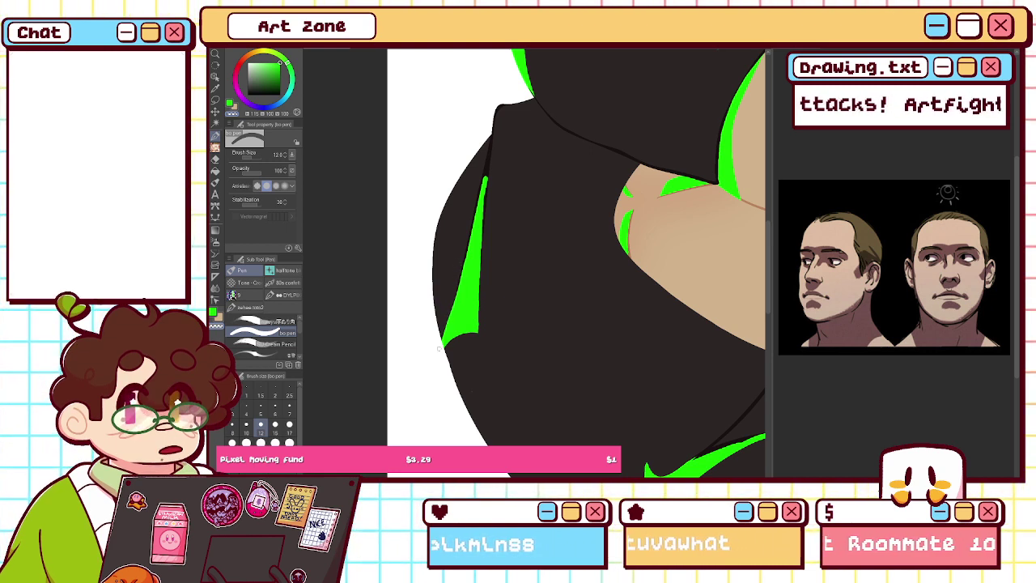
key(minus)
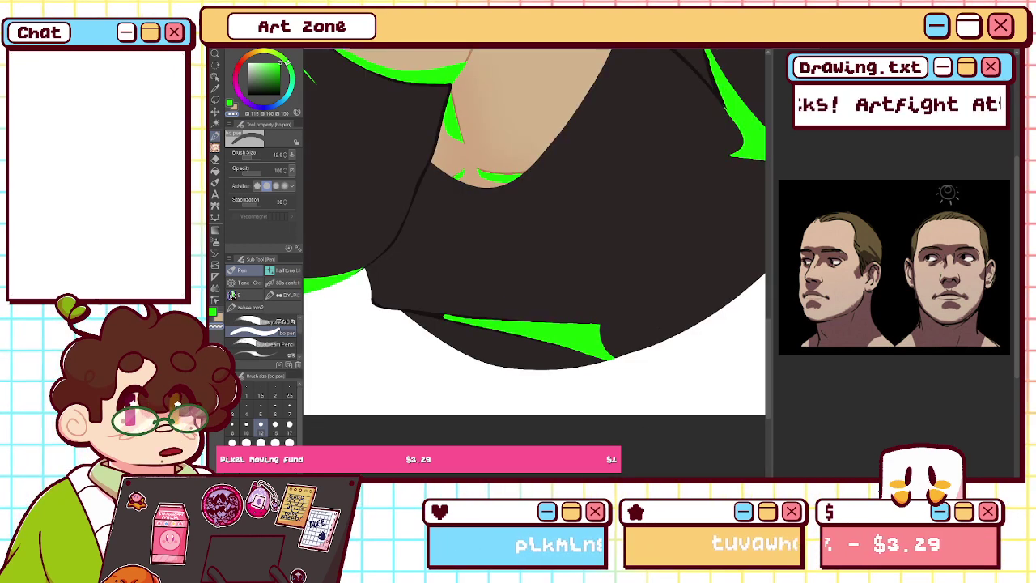
alt+click(569, 238)
click(275, 442)
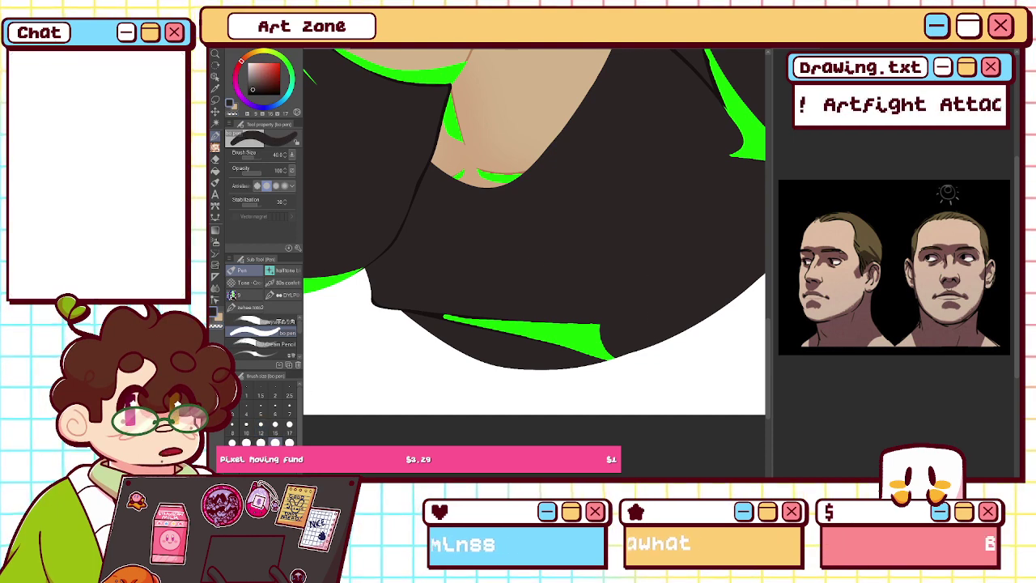
alt+click(566, 334)
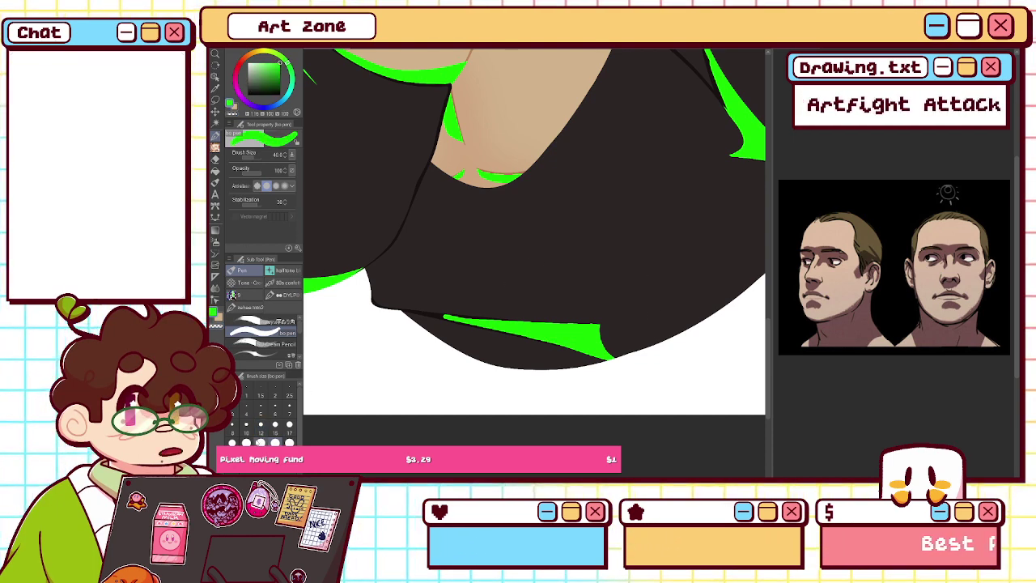
key(ctrl+0)
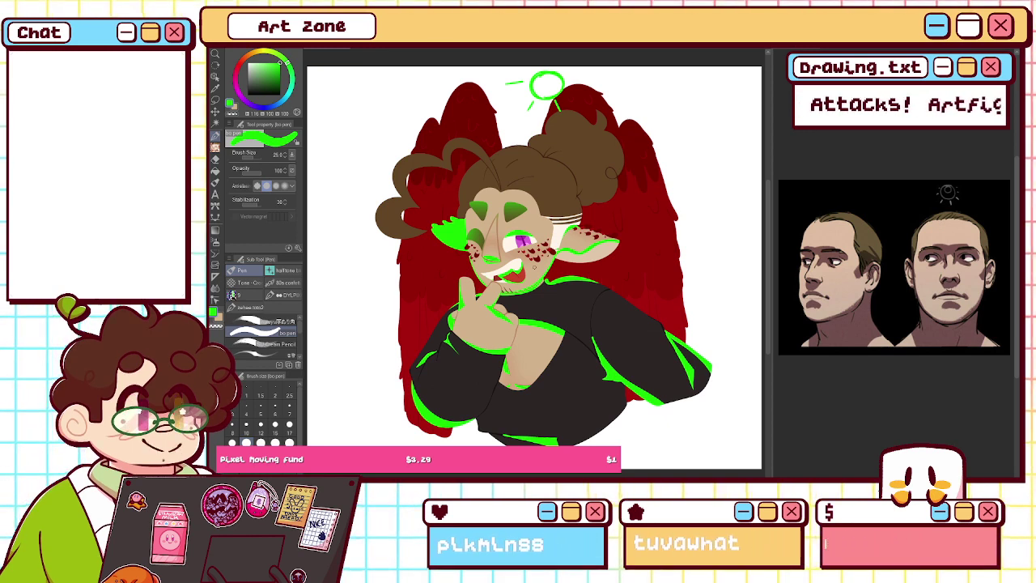
scroll(534, 267, up, 5)
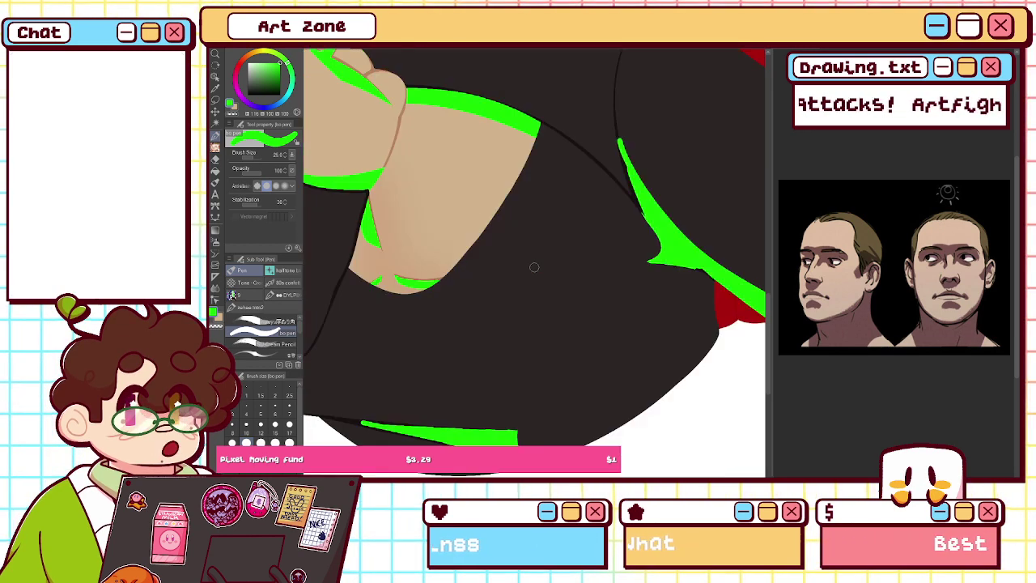
drag(509, 283, 437, 272)
key(ctrl+z)
- Set the brush size to 50 and thin the raised elbow's underside shadow by erasing its inner edge with transparent colour
key(c)
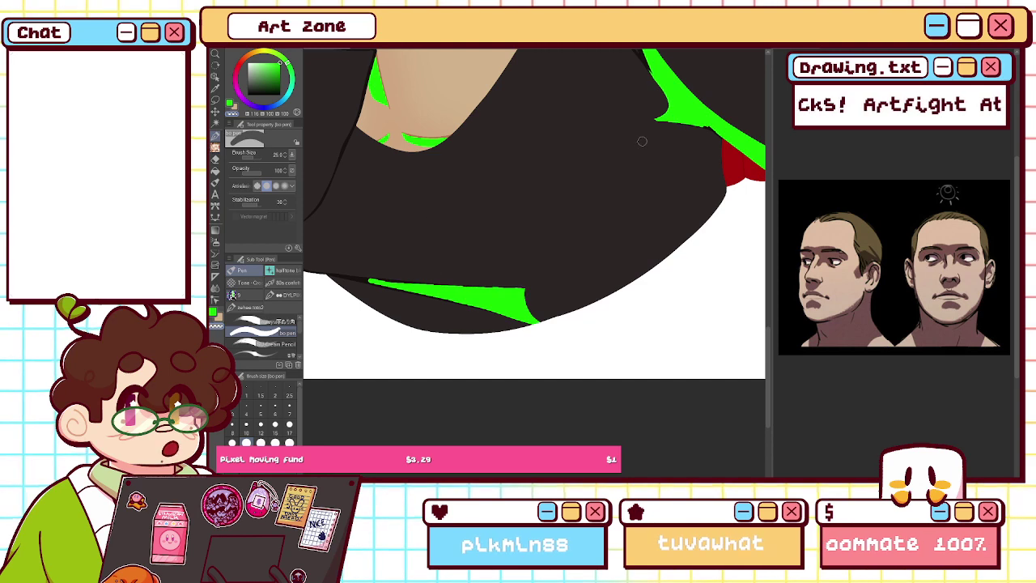
key(asciicircum)
key(ctrl+plus)
key(ctrl+plus)
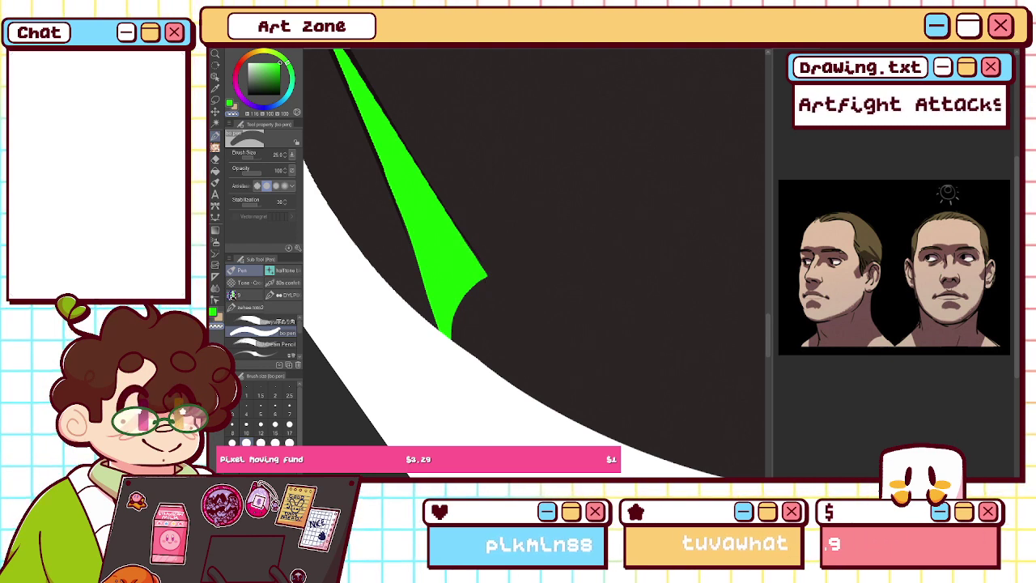
key(minus)
key(ctrl+0)
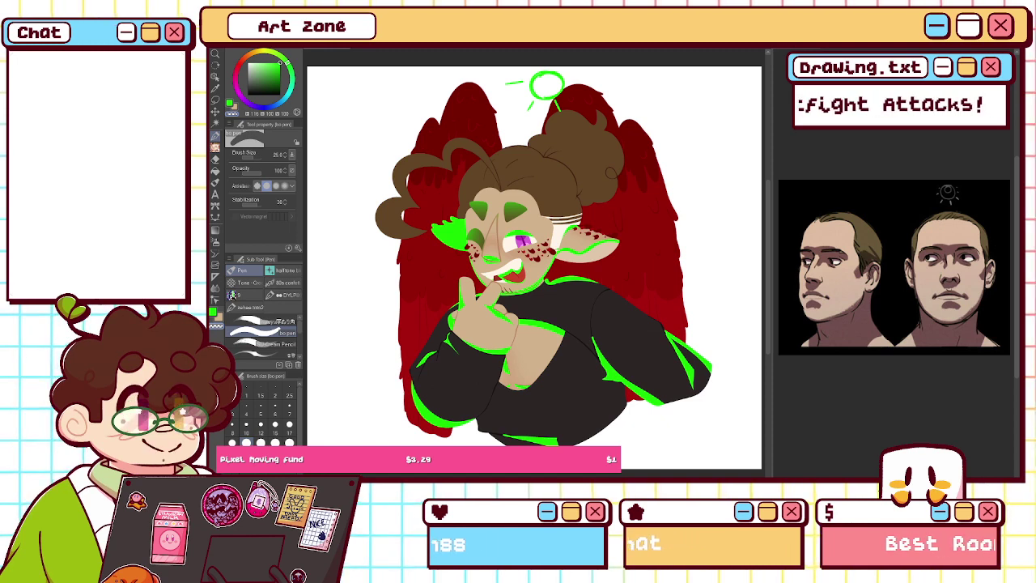
scroll(368, 335, up, 5)
drag(480, 432, 469, 197)
scroll(459, 219, down, 2)
key(h)
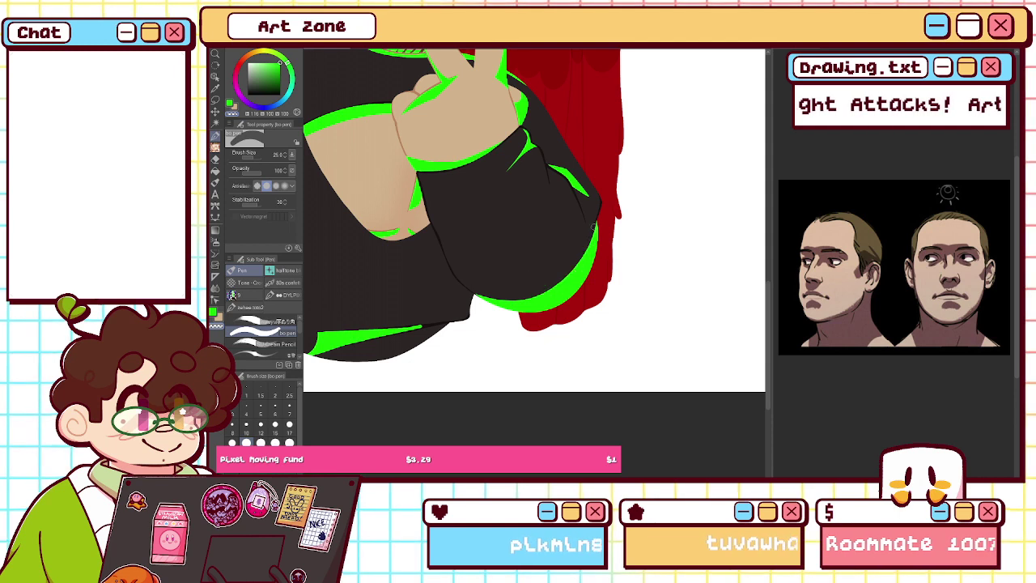
click(288, 443)
drag(591, 230, 478, 298)
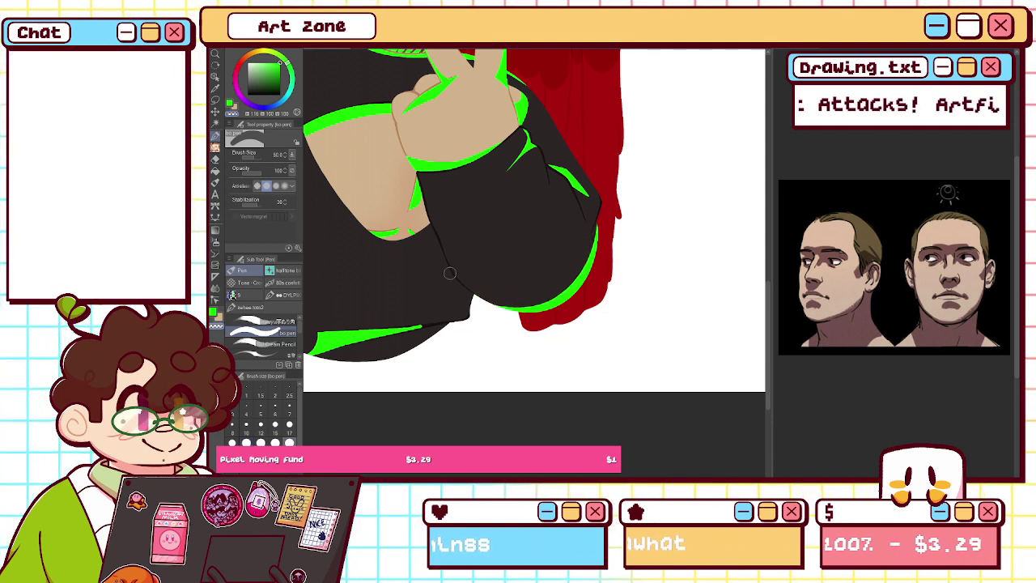
key(ctrl+0)
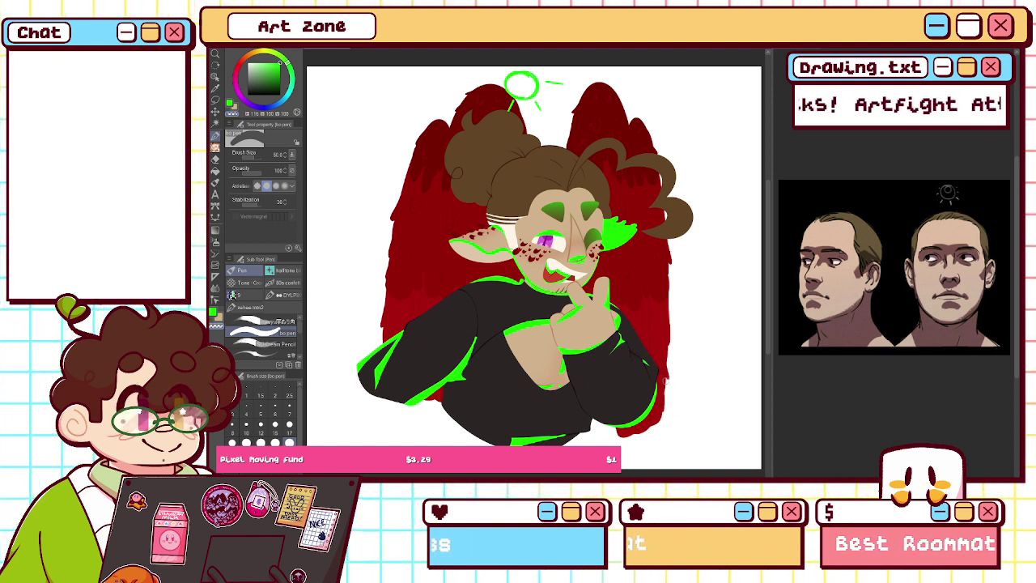
- Erase the raised sleeve's outer crease shadow completely with transparent colour, and set the green brush to size 12
click(229, 104)
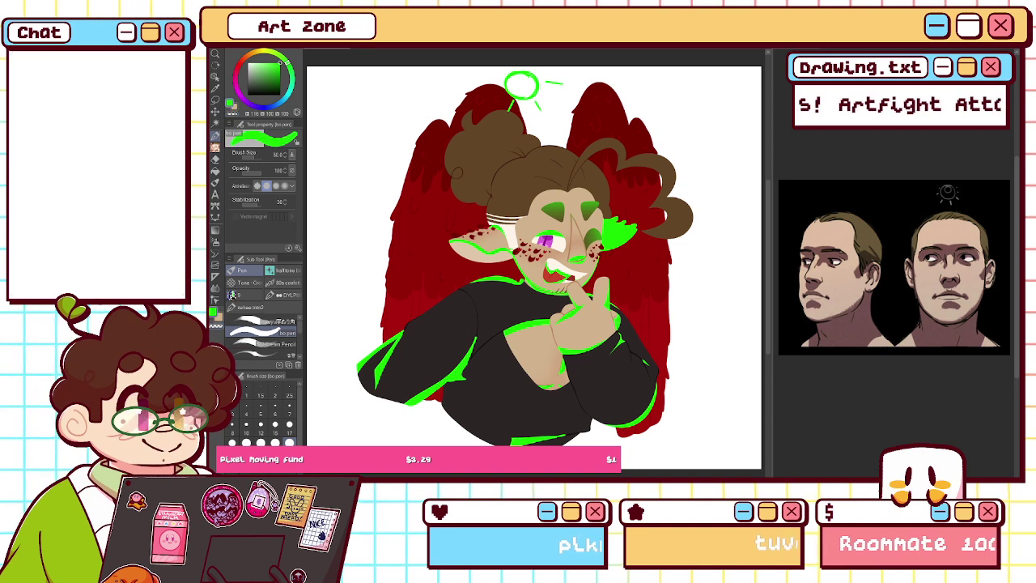
key(ctrl+plus)
key(ctrl+plus)
key(ctrl+plus)
mouse_move(429, 388)
mouse_down()
mouse_move(726, 137)
mouse_move(215, 95)
mouse_move(193, 102)
mouse_up()
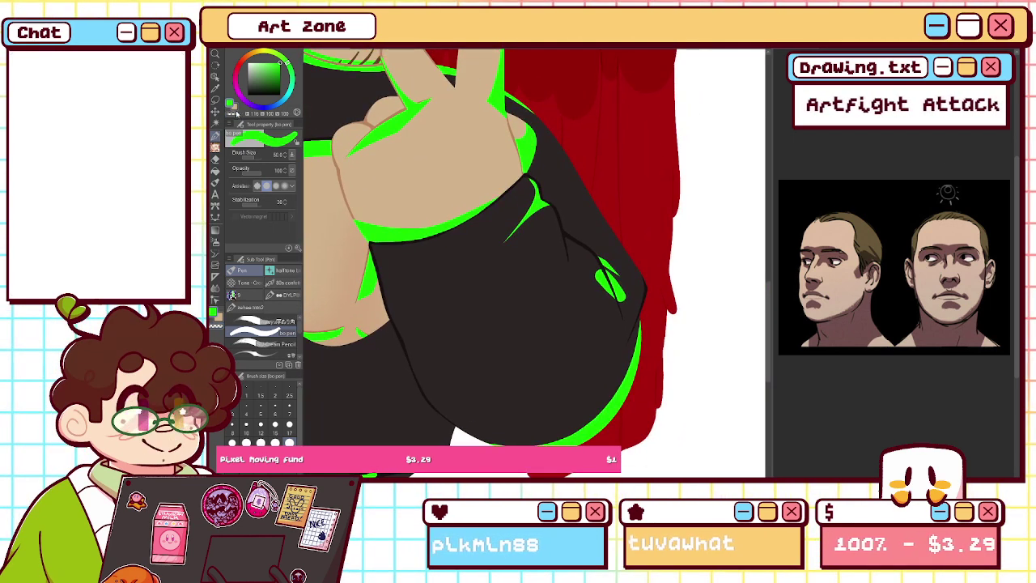
click(232, 114)
click(260, 443)
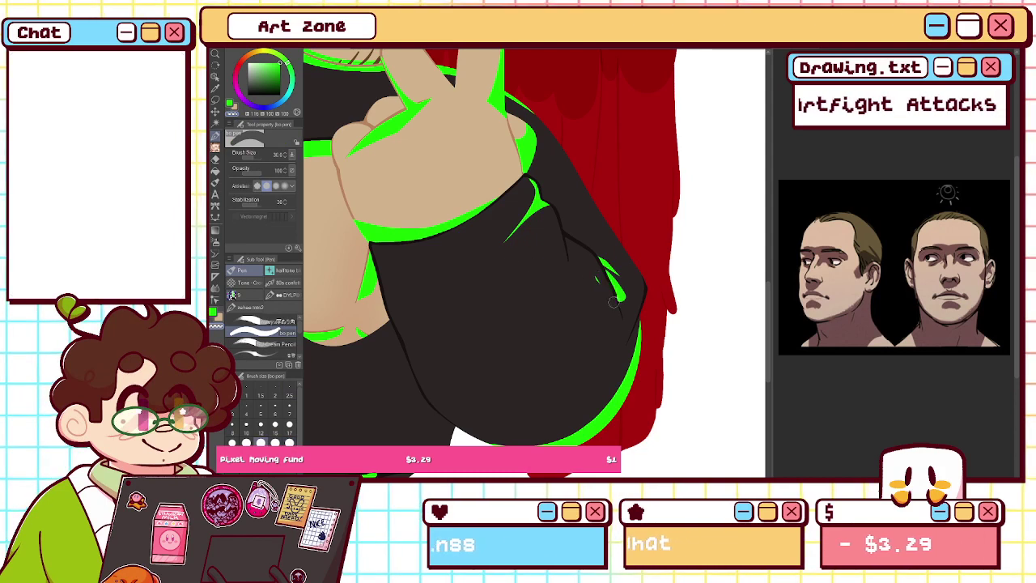
click(260, 424)
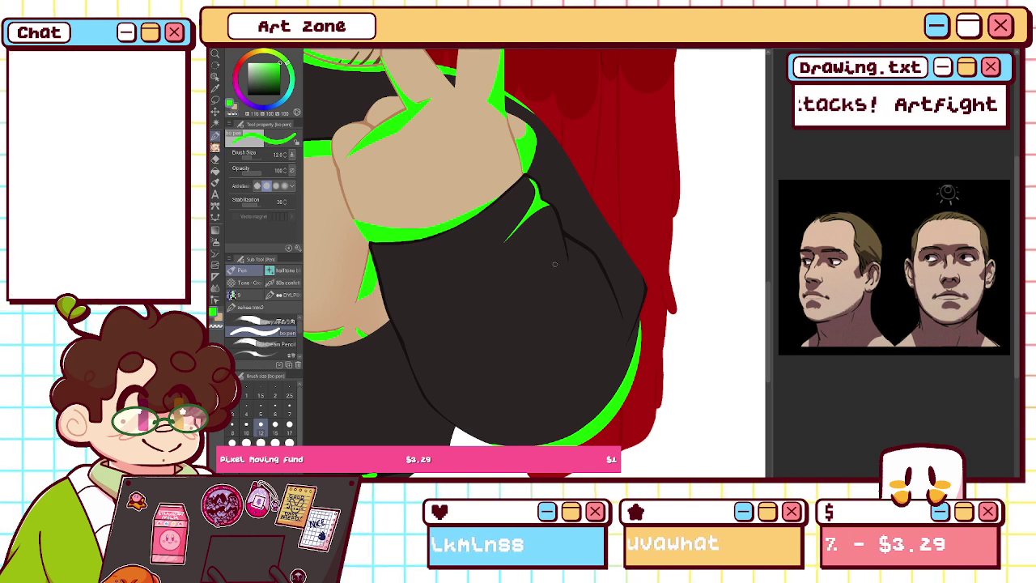
- Paint two green fold streaks across the raised sleeve's elbow crease, and erase their inner ends with transparent colour
drag(555, 265, 631, 281)
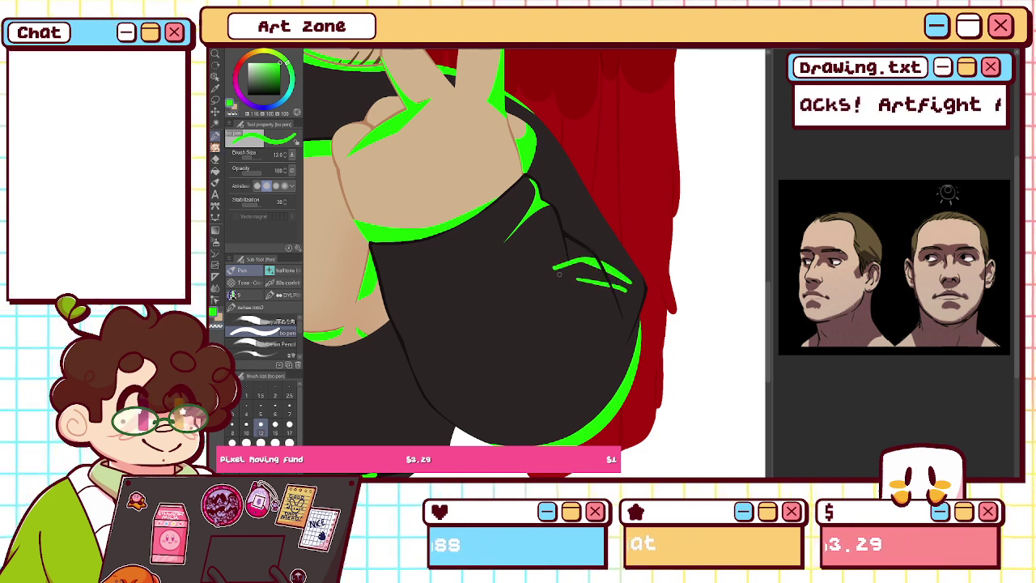
key(c)
key(bracketright)
key(bracketright)
key(bracketright)
key(bracketright)
key(bracketright)
key(bracketright)
key(bracketright)
mouse_move(585, 258)
mouse_down()
mouse_move(591, 271)
mouse_move(562, 257)
mouse_move(532, 271)
mouse_up()
- Set the brush size to 10 and trim the lower elbow streak with transparent colour
key(bracketleft)
key(bracketleft)
key(bracketleft)
key(bracketleft)
key(bracketleft)
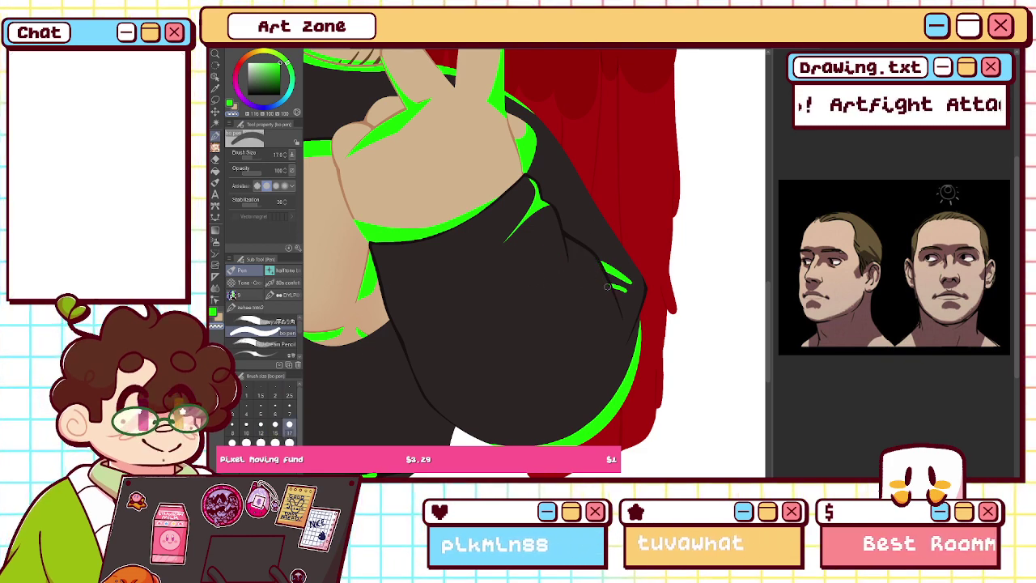
key(bracketleft)
key(bracketleft)
key(bracketleft)
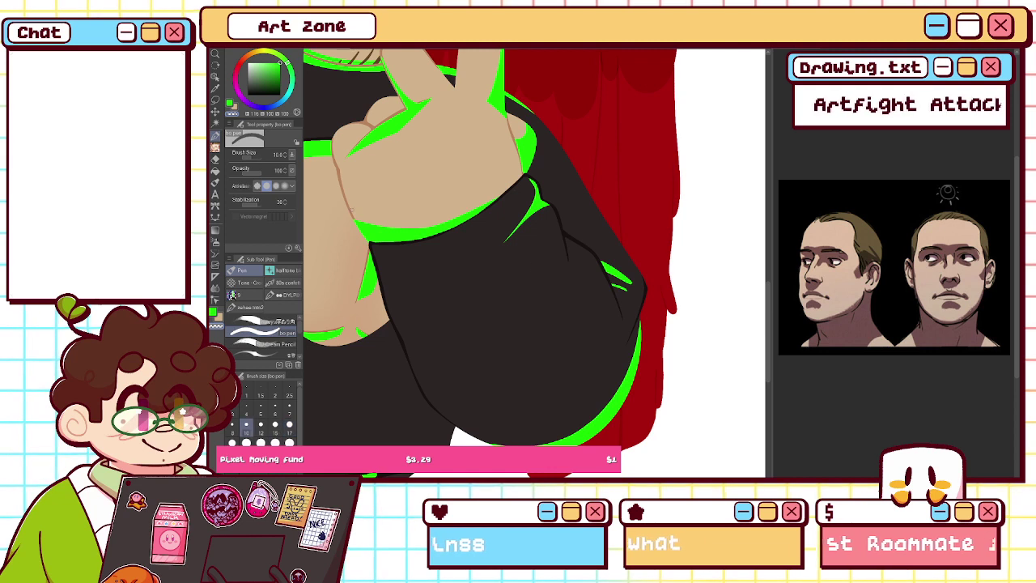
drag(611, 286, 638, 299)
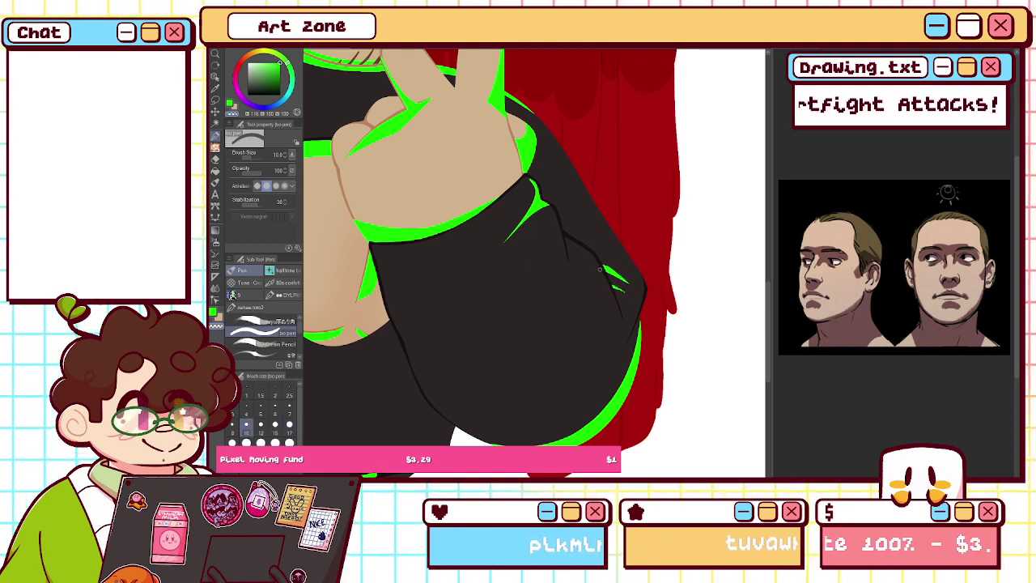
key(m)
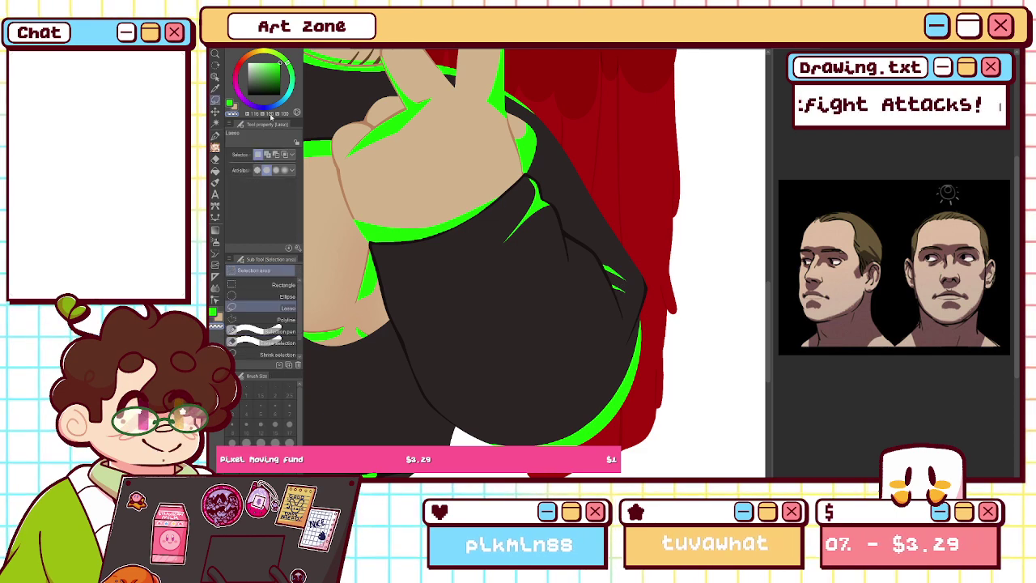
mouse_move(593, 263)
mouse_down()
mouse_move(633, 293)
mouse_move(599, 279)
mouse_move(622, 305)
mouse_move(600, 303)
mouse_move(603, 284)
mouse_up()
key(ctrl+z)
click(648, 325)
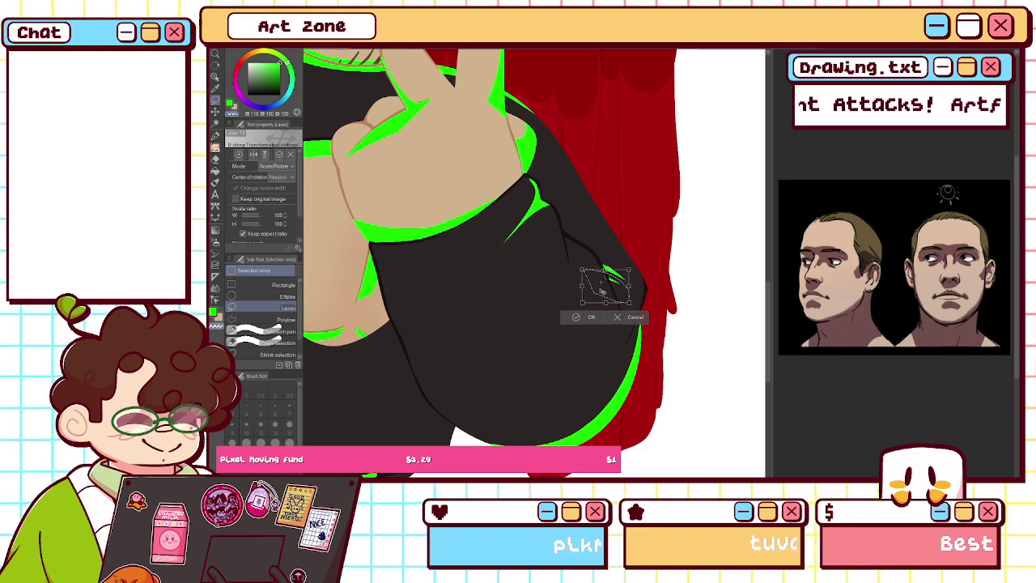
key(Return)
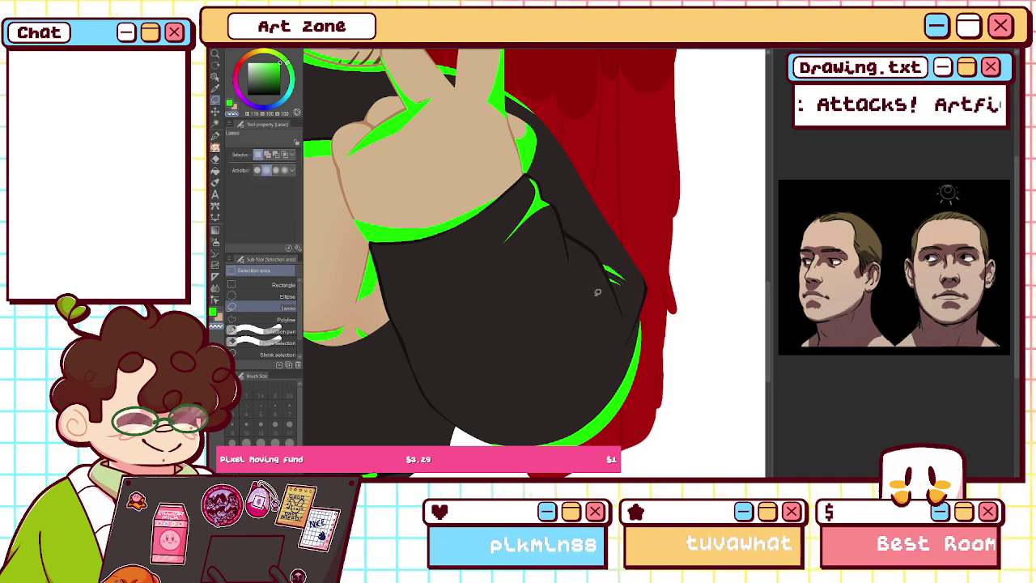
- Lasso the raised elbow's fold streaks, remove them, clear the selection and return to the pen
key(ctrl+0)
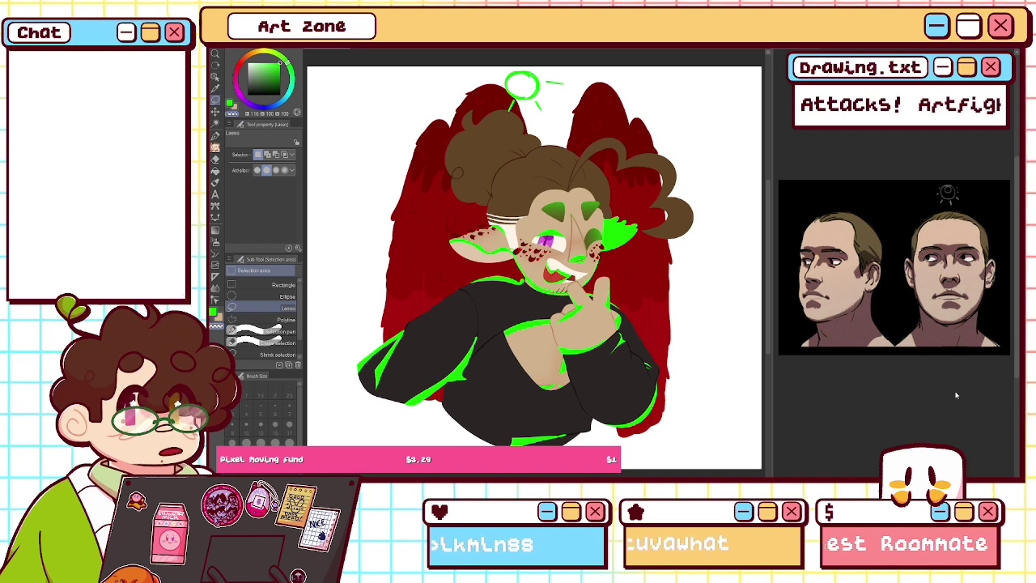
drag(652, 354, 630, 383)
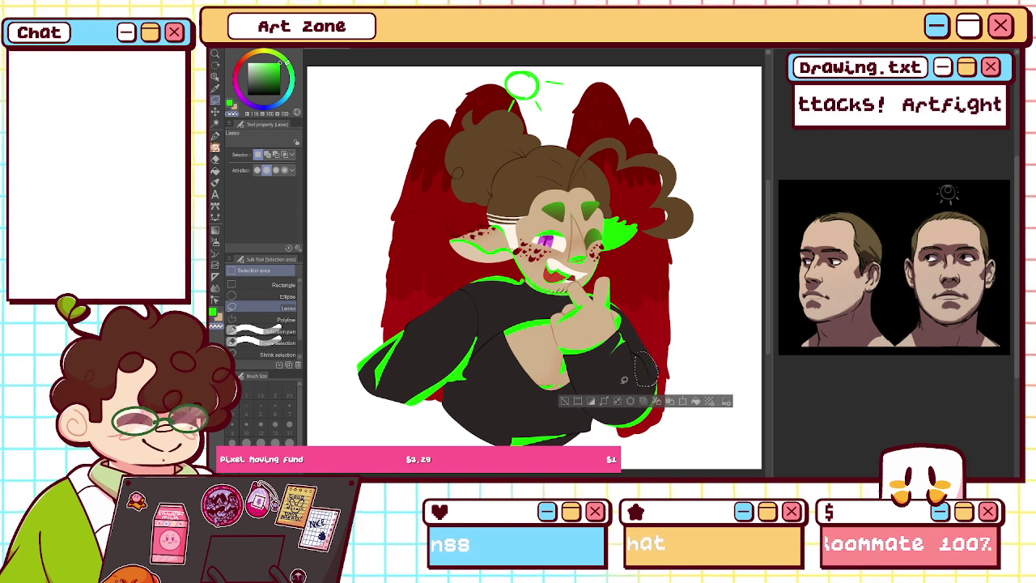
key(ctrl+d)
click(215, 138)
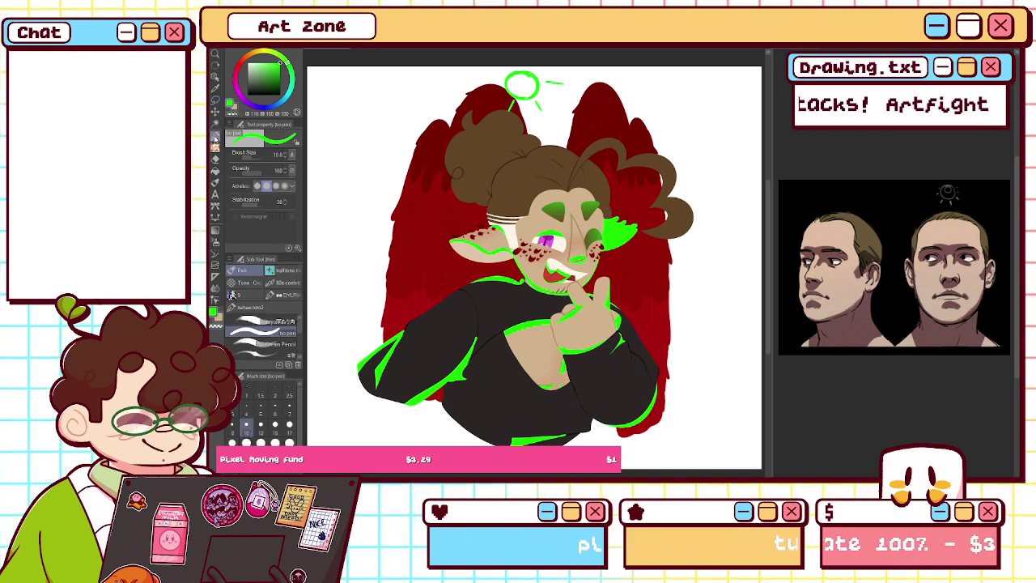
- Mirror the canvas view and compare the drawing with and without the most recent edits
key(h)
key(ctrl+z)
key(ctrl+z)
key(ctrl+z)
key(ctrl+z)
key(ctrl+z)
key(ctrl+y)
key(ctrl+y)
key(ctrl+y)
key(ctrl+y)
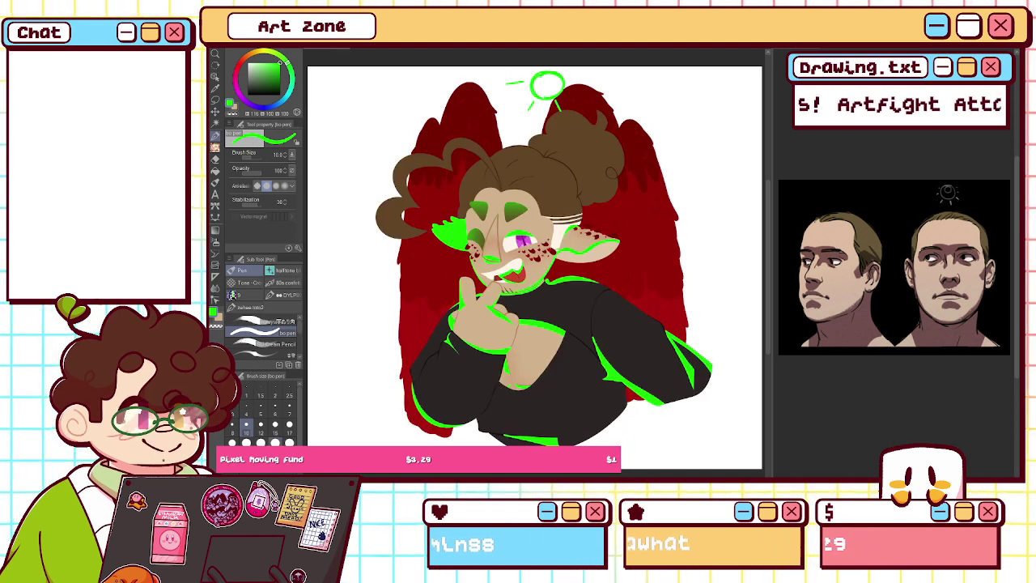
- Set the brush size to 40, paint a green shadow along the raised sleeve's inner edge, and thin it with transparent colour
click(276, 442)
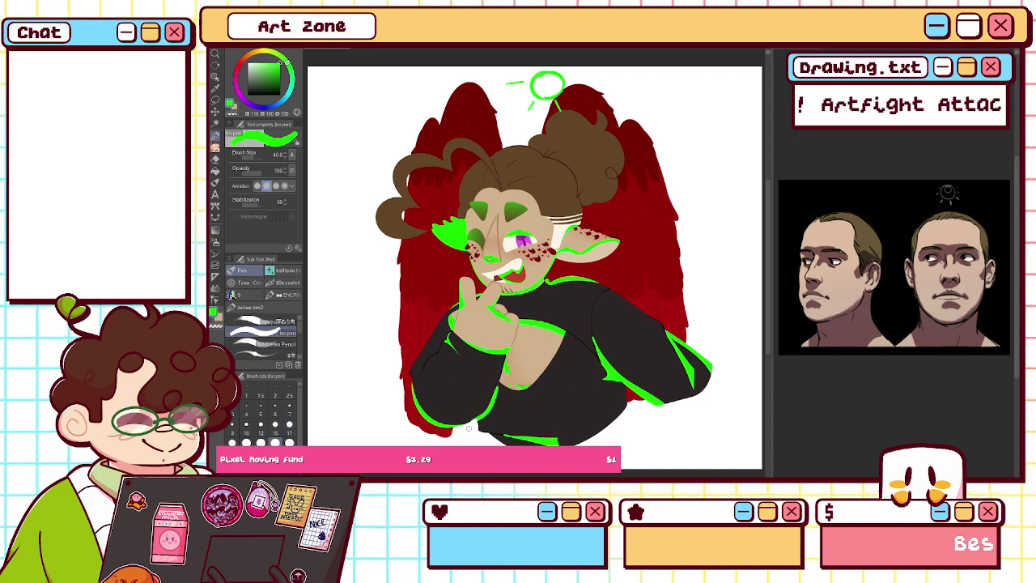
key(ctrl+plus)
key(ctrl+plus)
key(ctrl+plus)
drag(485, 473, 640, 68)
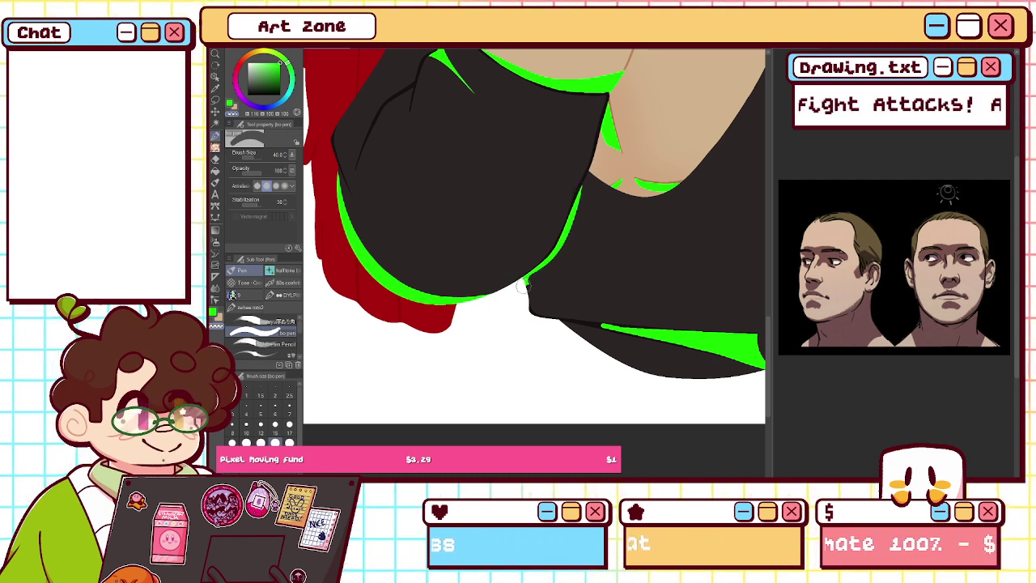
key(ctrl+z)
drag(590, 178, 564, 253)
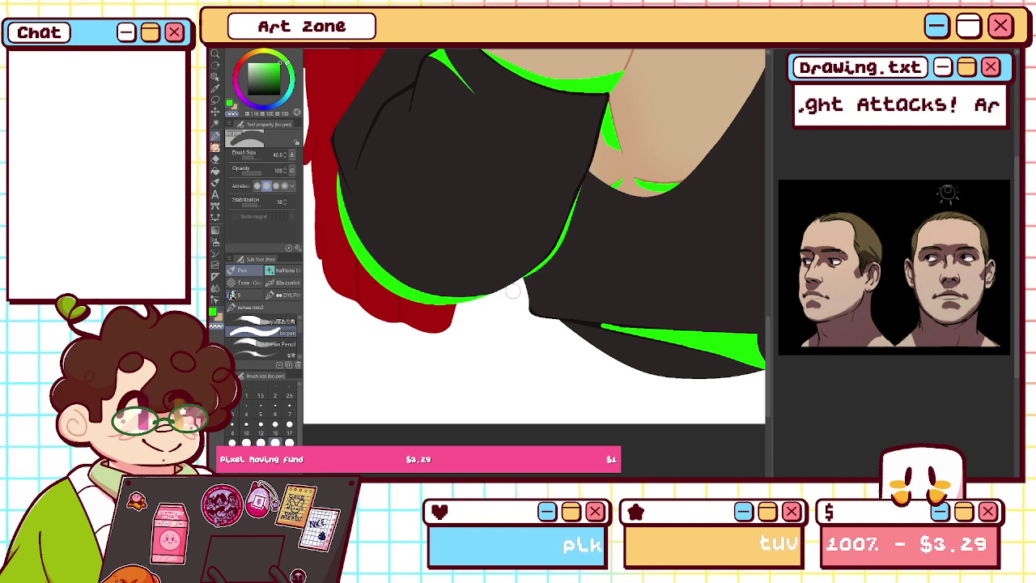
- Set the green brush to size 25 and paint a curved fold shadow under the raised sleeve's elbow crease
key(ctrl+0)
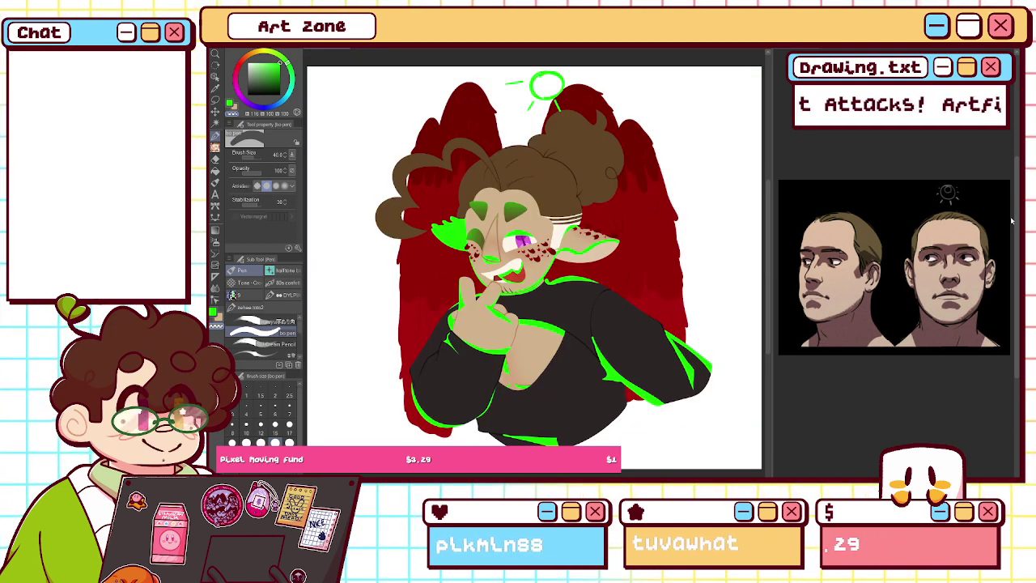
key(c)
click(248, 442)
scroll(534, 267, up, 5)
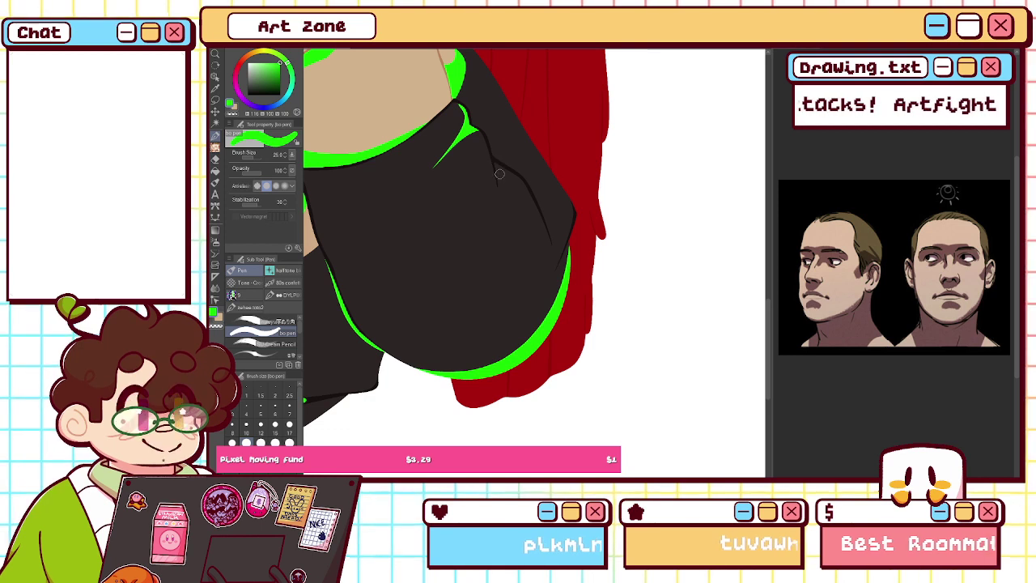
drag(499, 186, 546, 227)
mouse_move(495, 164)
mouse_down()
mouse_move(501, 186)
mouse_move(530, 192)
mouse_up()
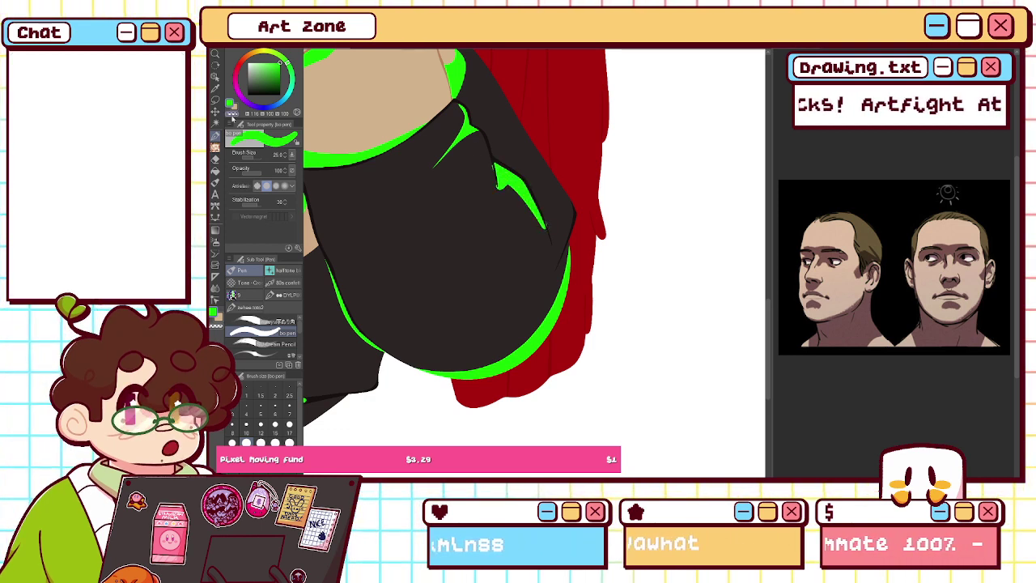
- Trim the elbow fold shadow's inner edge and lower tip with transparent colour at brush size 15
key(c)
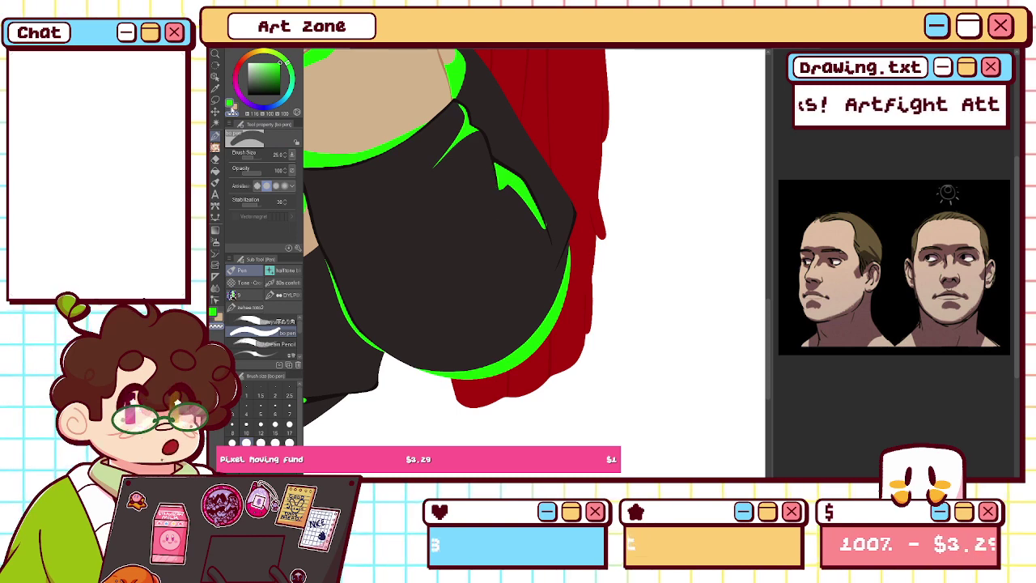
click(231, 105)
click(275, 425)
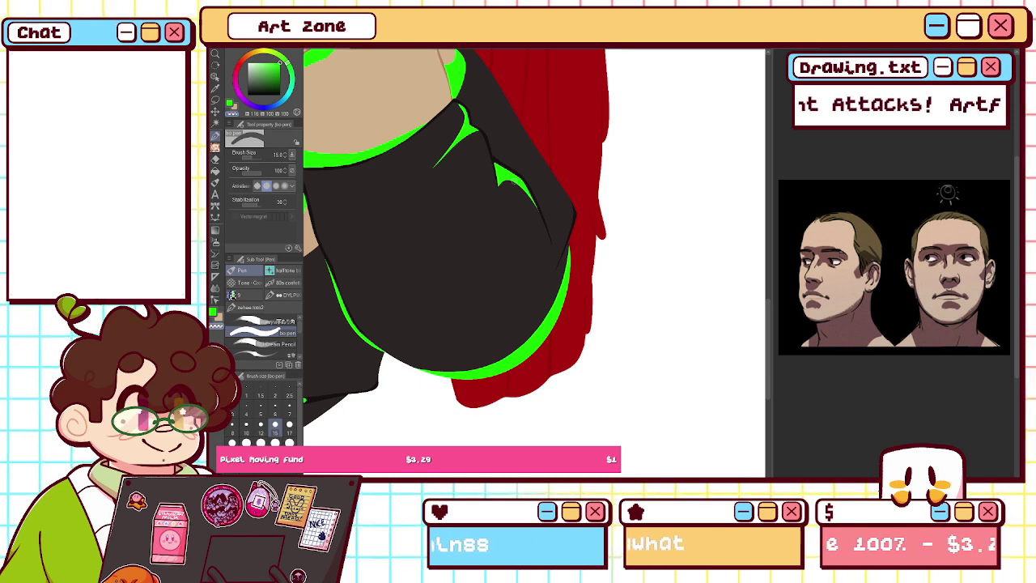
- Mirror the canvas view and paint a green shadow at brush size 50 down the torso's outer side beneath the lowered arm
key(ctrl+0)
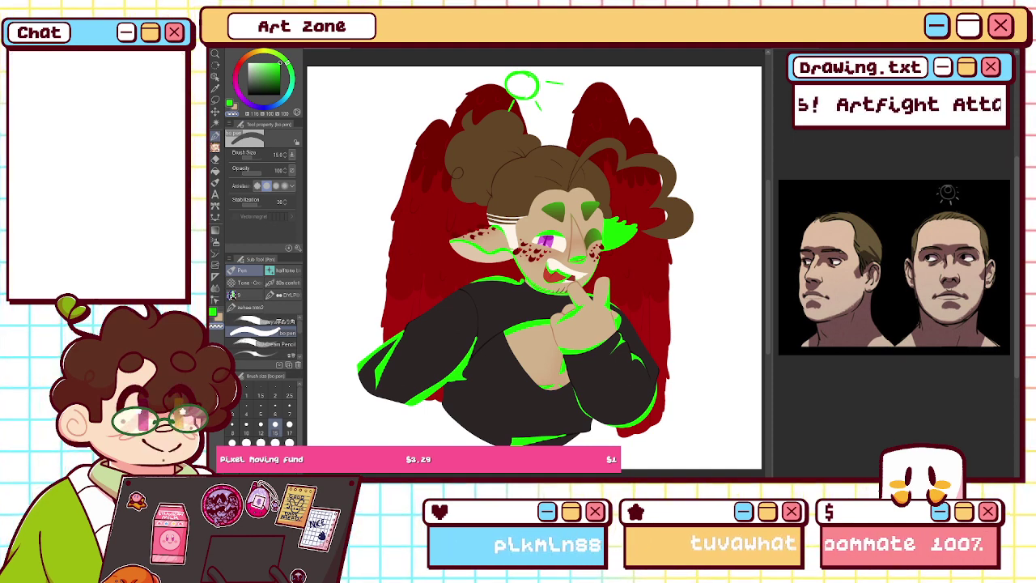
click(230, 104)
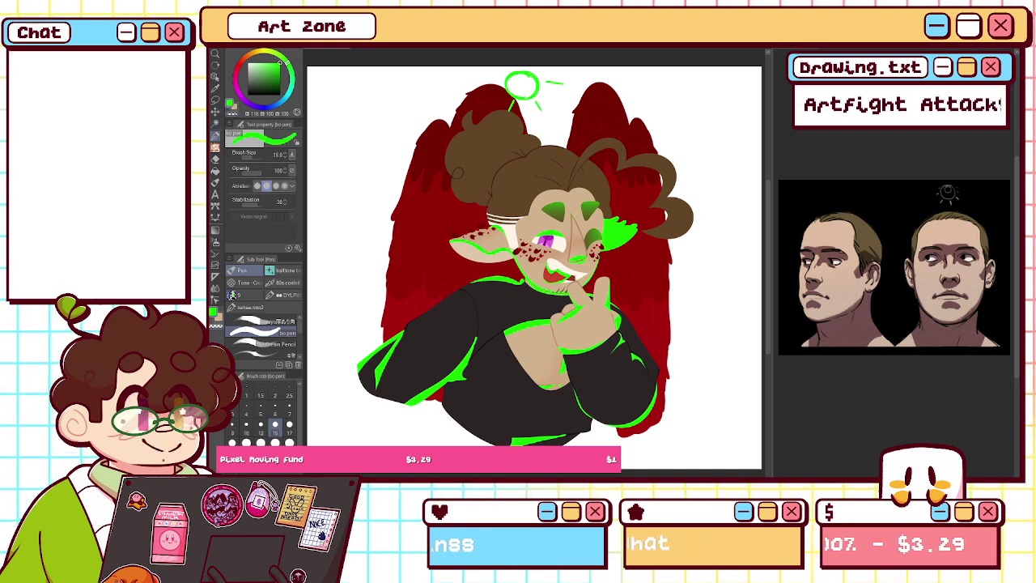
key(h)
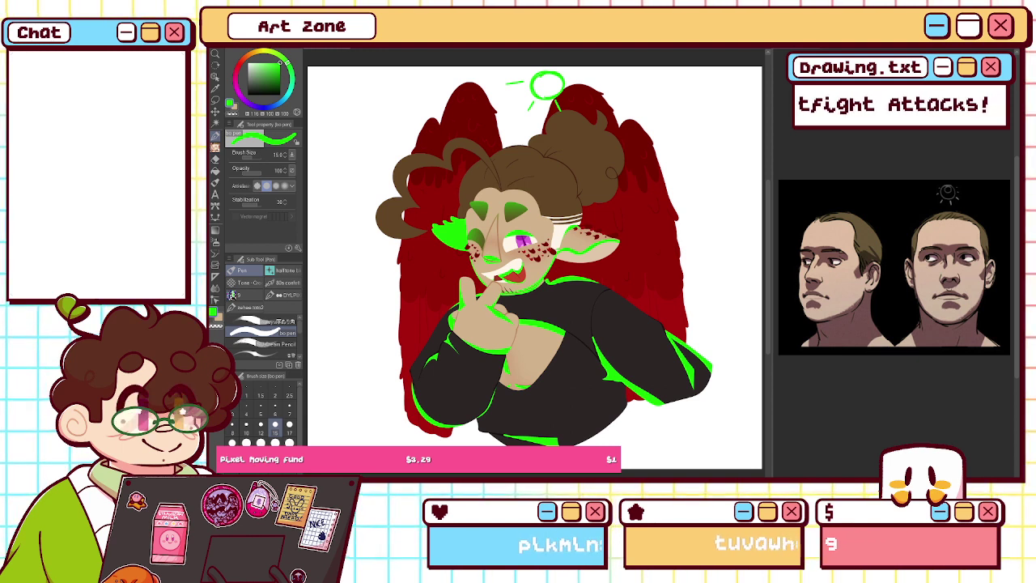
key(Delete)
key(ctrl+y)
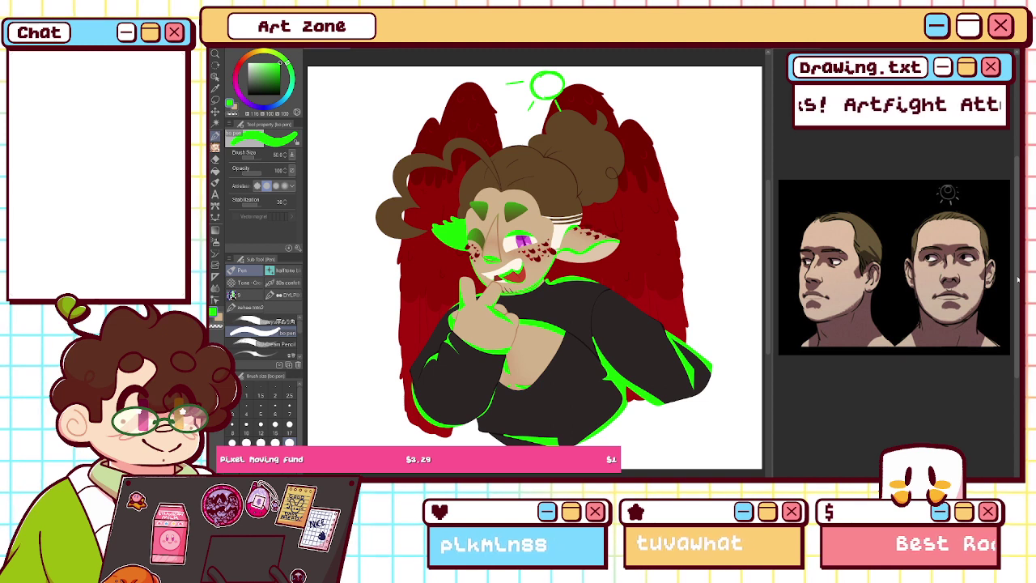
- Set the brush size to 25 and try a green fold streak beside the chest cutout's lower tip
click(246, 442)
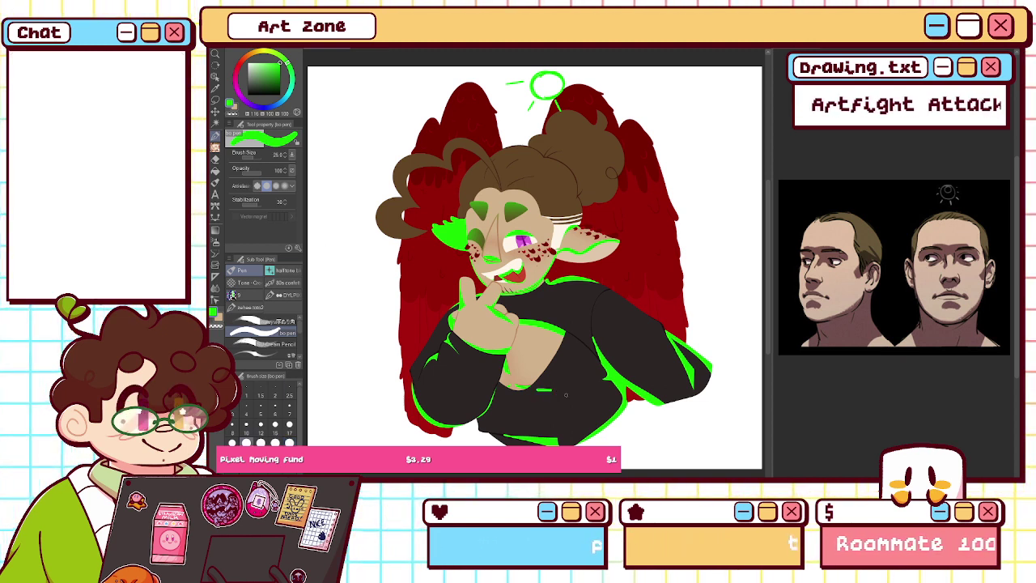
key(ctrl+plus)
key(ctrl+plus)
key(ctrl+plus)
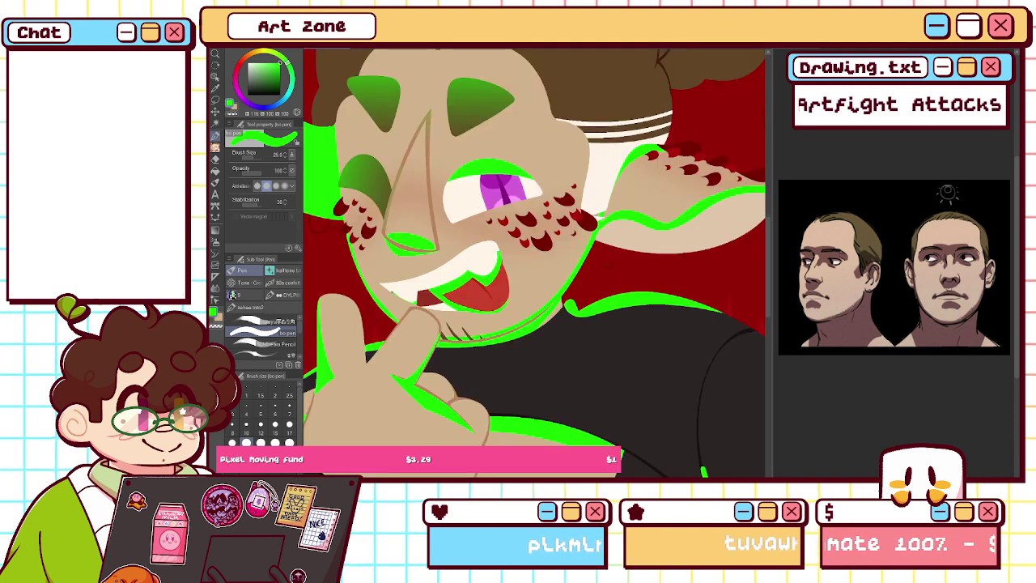
drag(502, 380, 568, 119)
key(h)
key(ctrl+z)
drag(475, 354, 407, 363)
key(ctrl+z)
- Try a pair of green fold streaks on both sides of the cutout's lower tip, and undo them
drag(474, 355, 412, 363)
drag(558, 360, 576, 370)
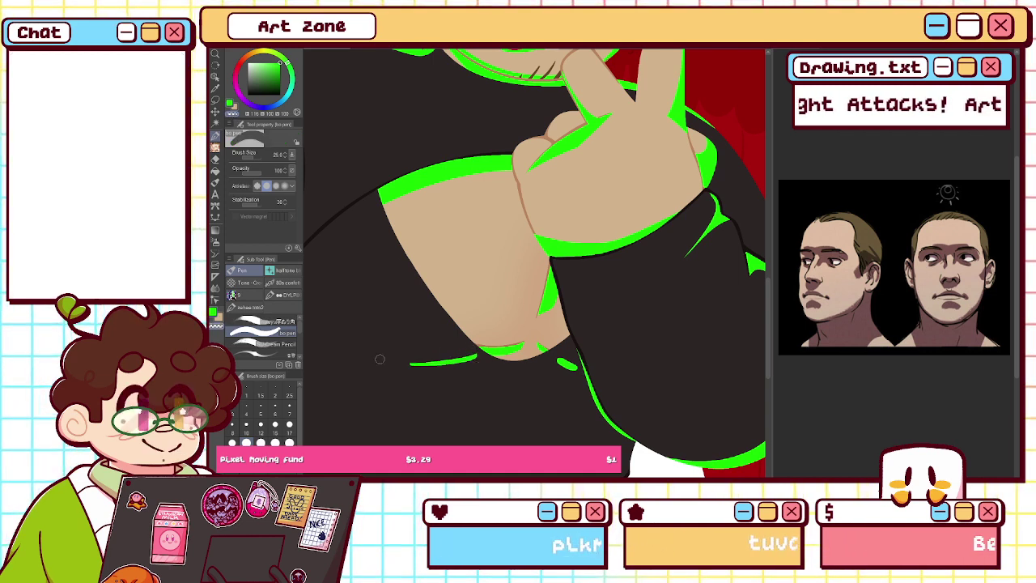
key(ctrl+z)
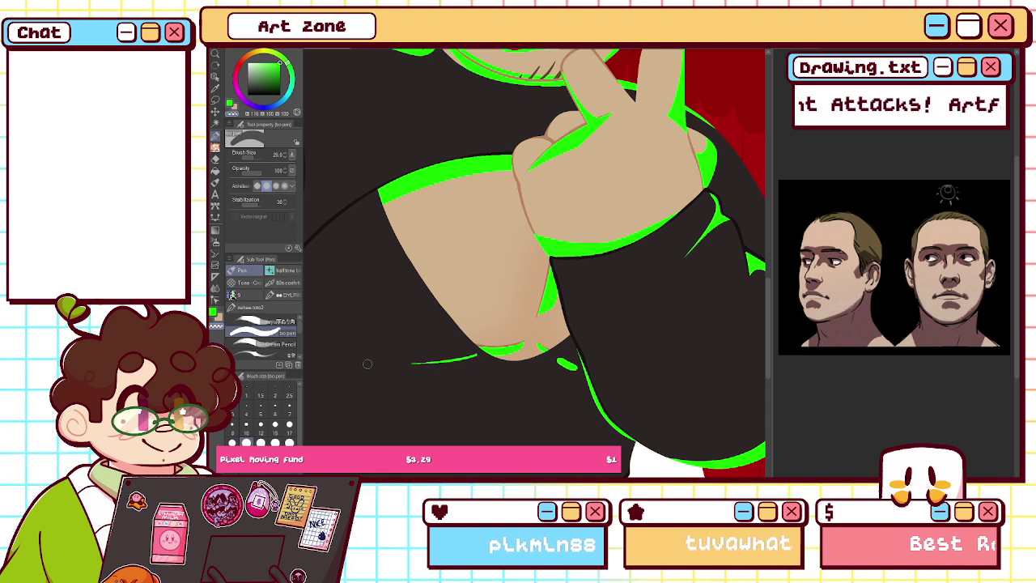
key(ctrl+y)
key(ctrl+z)
key(ctrl+z)
click(215, 139)
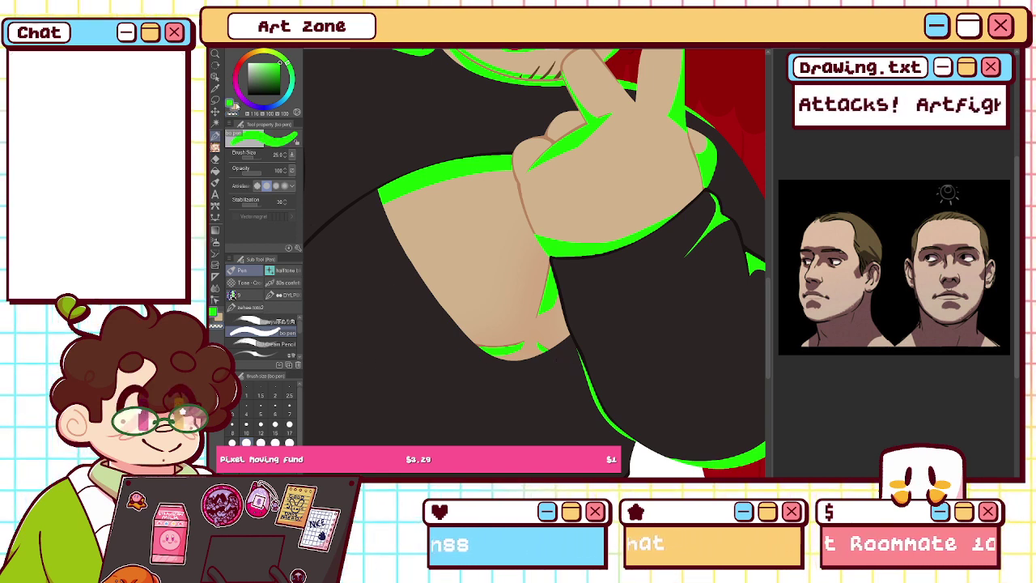
- Paint a thin green fold streak from the cutout's lower edge outward across the sweater, and shorten its outer end with transparent colour
drag(472, 352, 394, 349)
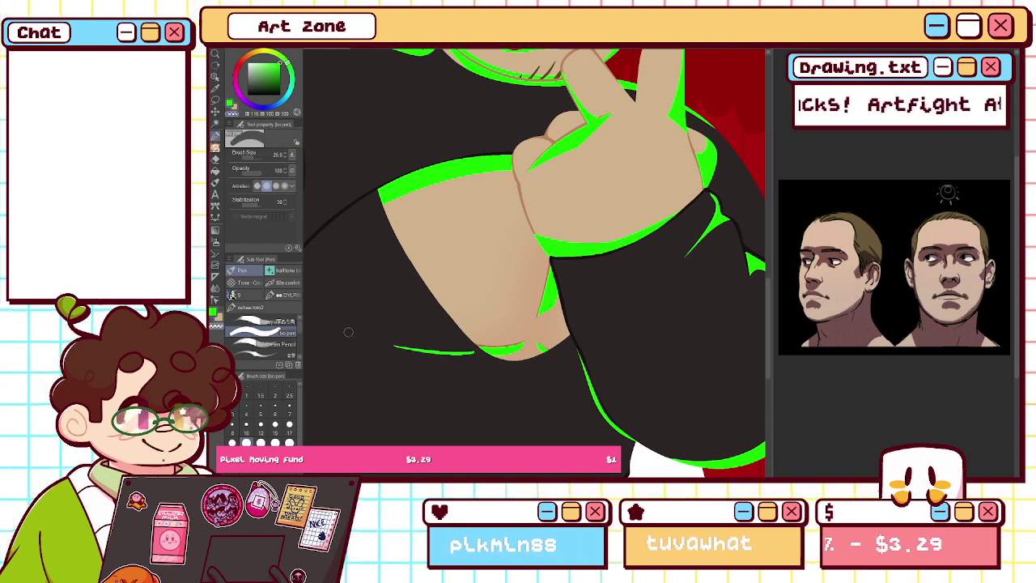
key(ctrl+z)
drag(407, 345, 407, 356)
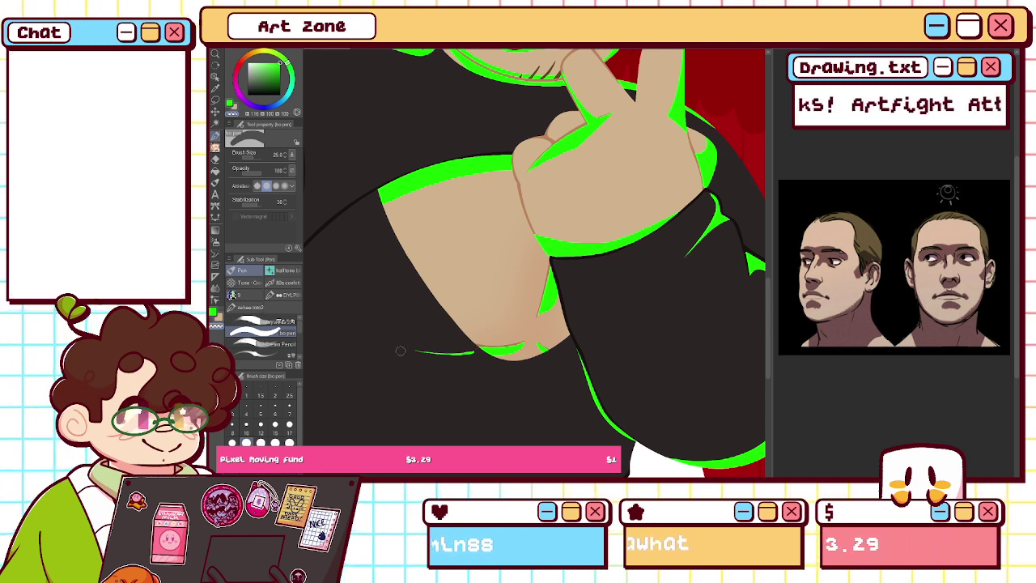
- Paint a short green streak between the cutout's tip and the raised sleeve, and thin it with transparent colour at brush size 15
click(242, 103)
drag(554, 354, 573, 359)
click(275, 423)
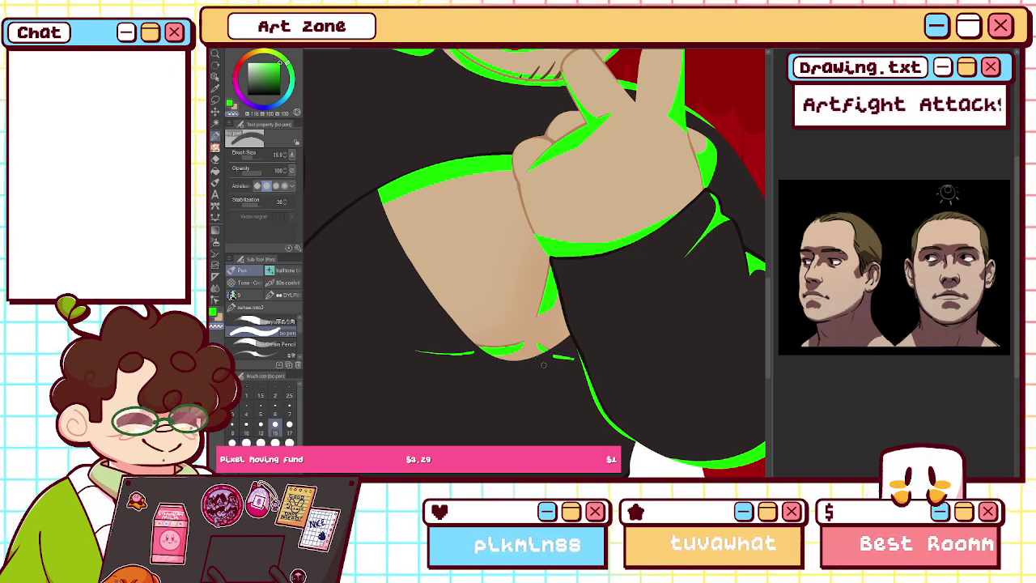
drag(578, 362, 543, 354)
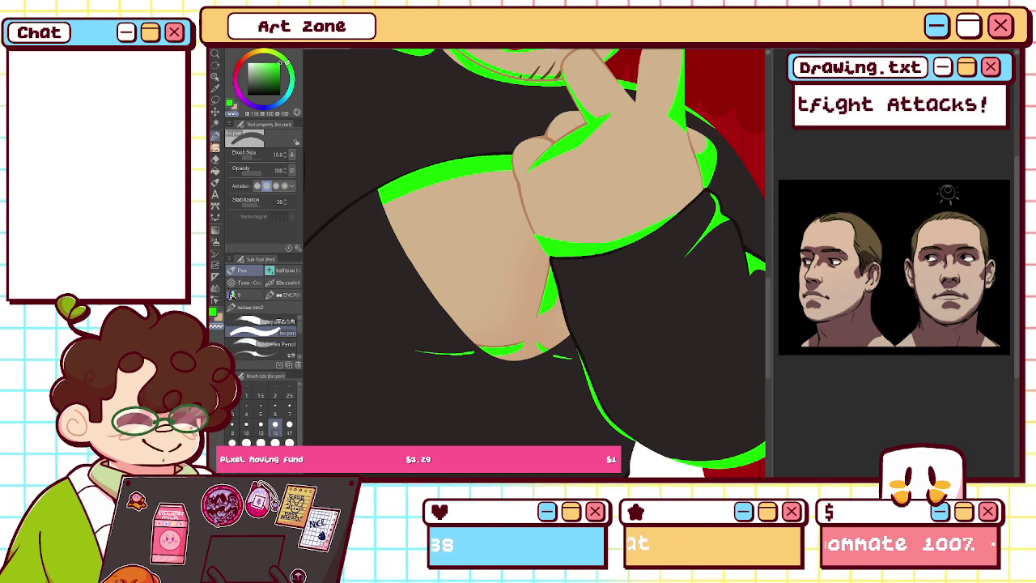
- Return the pen to green at brush size 50, and undo and redo the latest changes
key(ctrl+0)
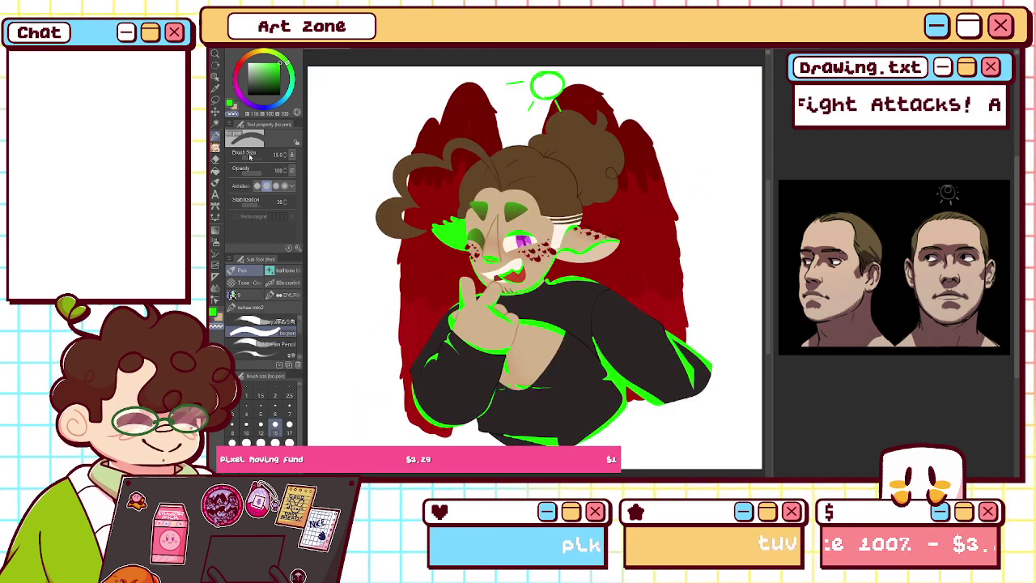
key(c)
click(289, 442)
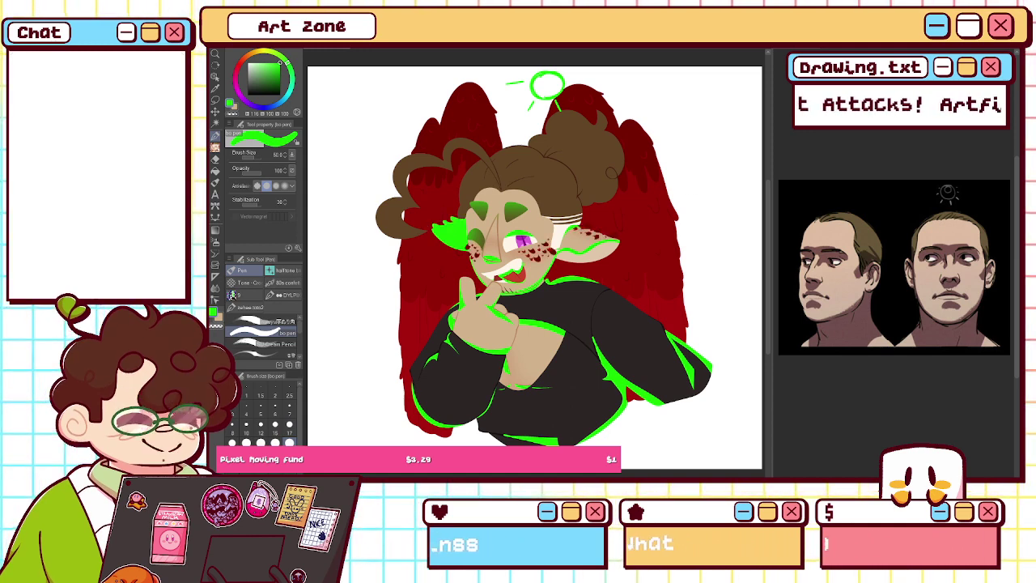
key(ctrl+z)
key(ctrl+z)
key(ctrl+z)
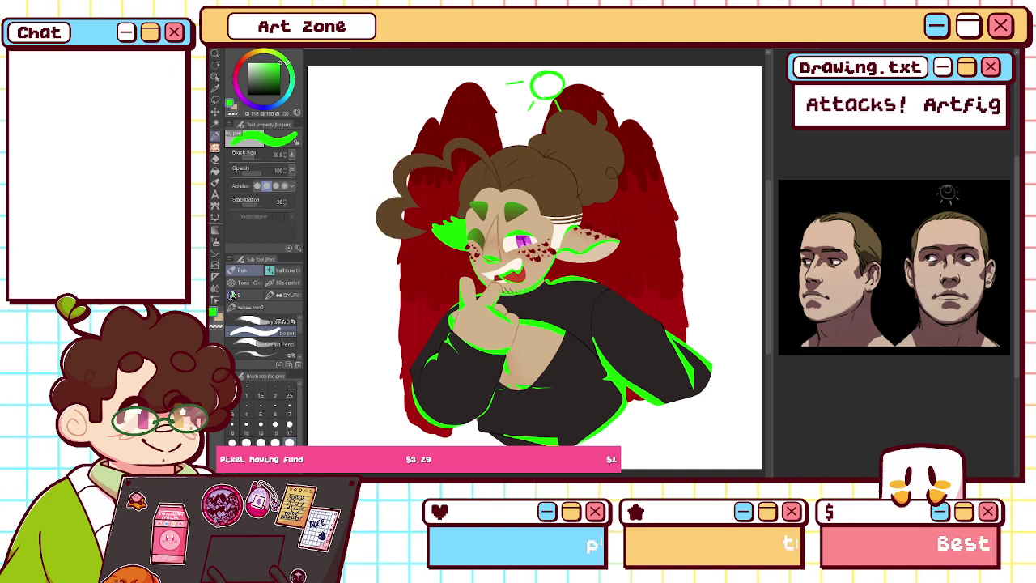
key(ctrl+y)
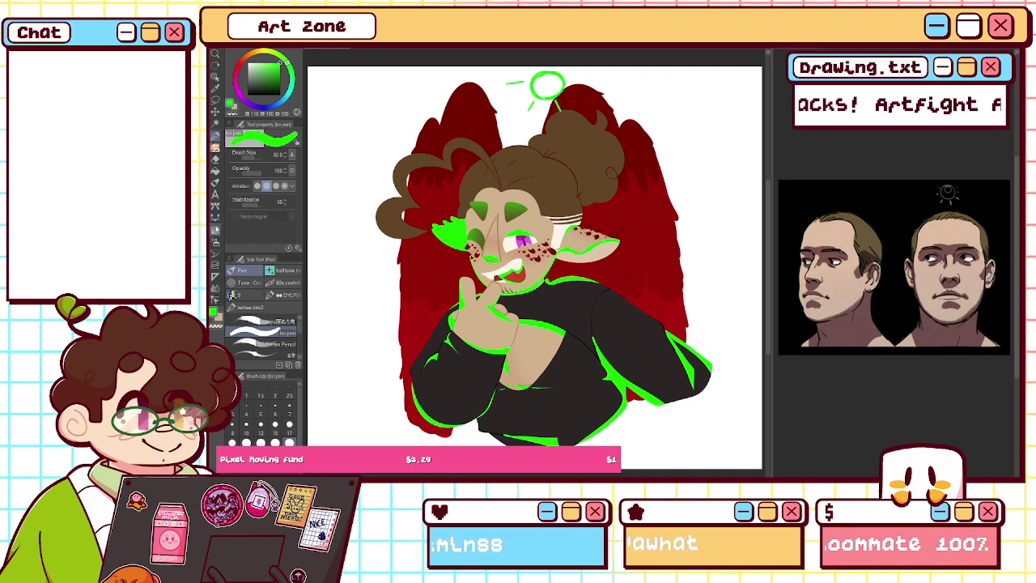
- Try a green foreground-to-transparent gradient over the ear freckles and a lasso selection around the face, and clear the selection
key(g)
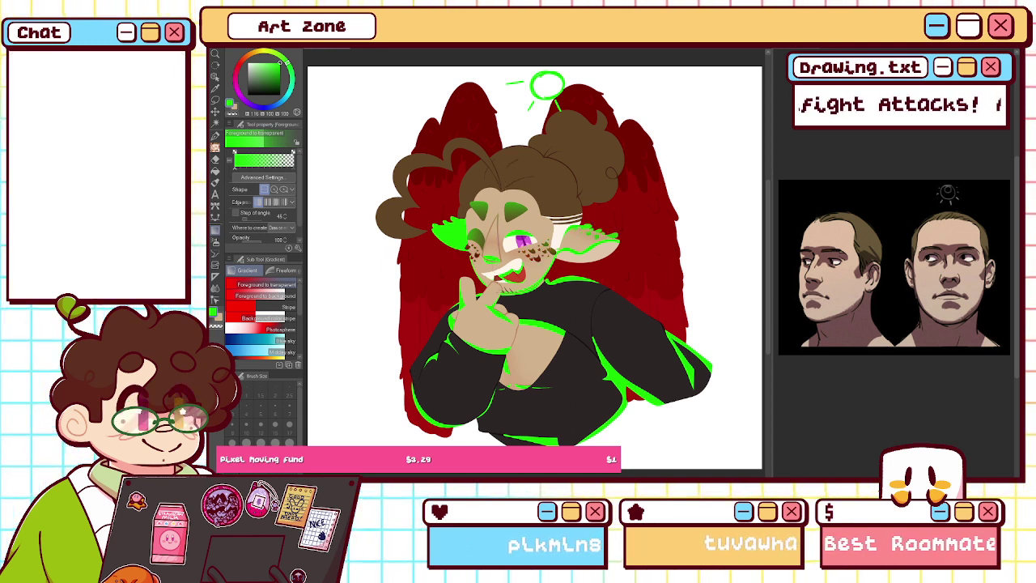
click(215, 99)
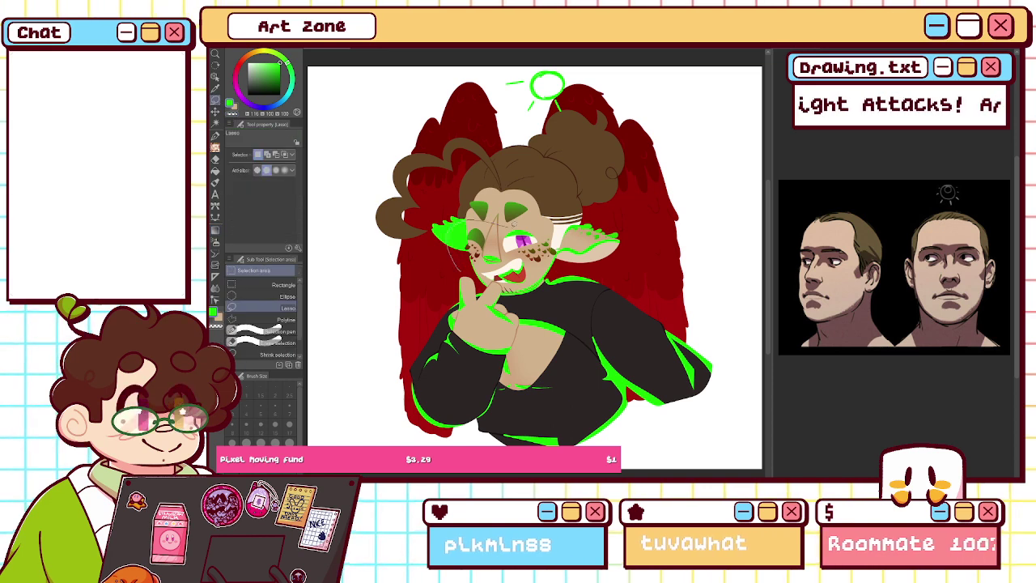
drag(561, 243, 463, 275)
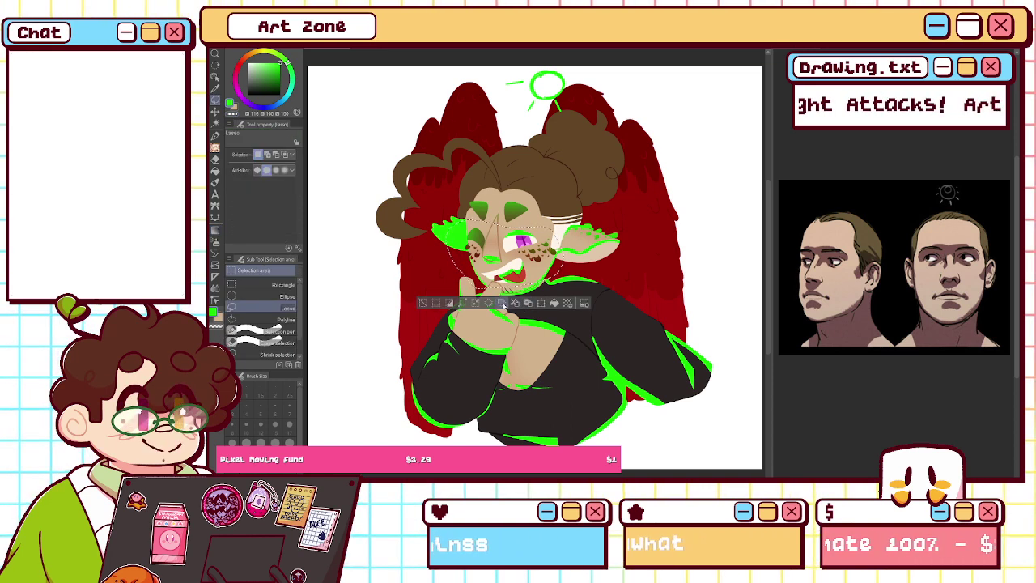
key(ctrl+d)
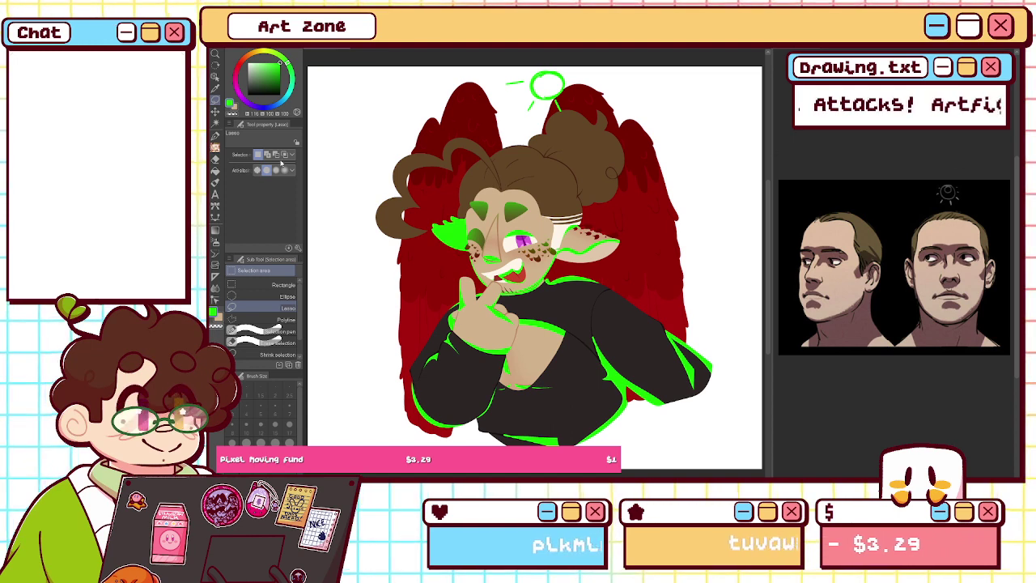
- Try a green foreground-to-transparent gradient running upward across the face and ear freckles, and undo it
click(216, 229)
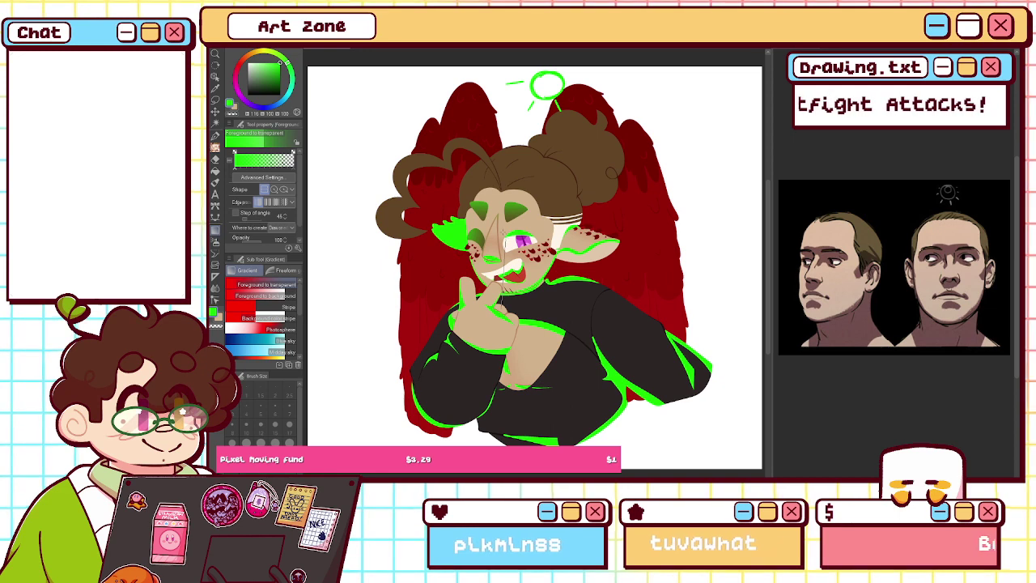
key(k)
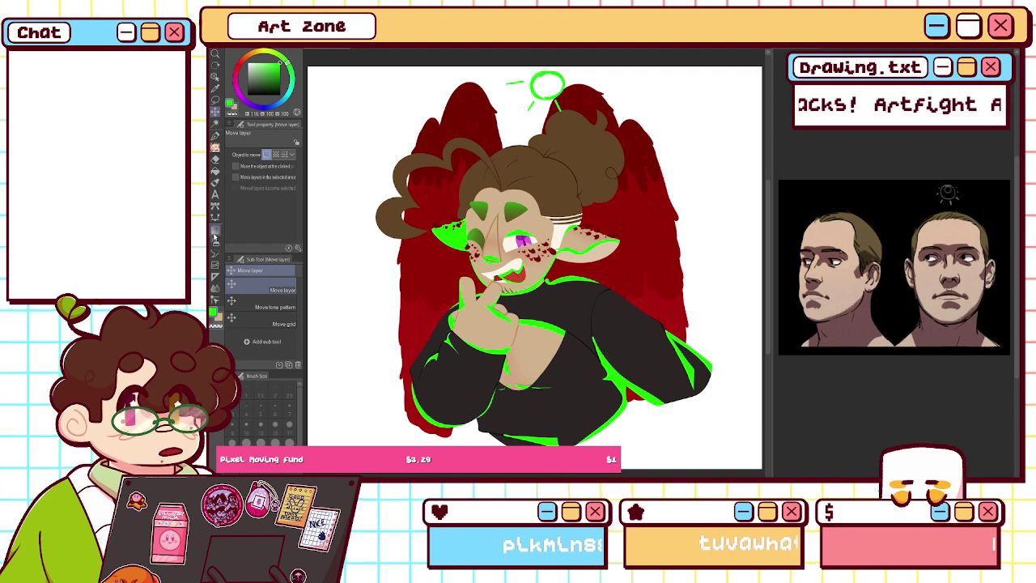
key(g)
drag(518, 279, 521, 212)
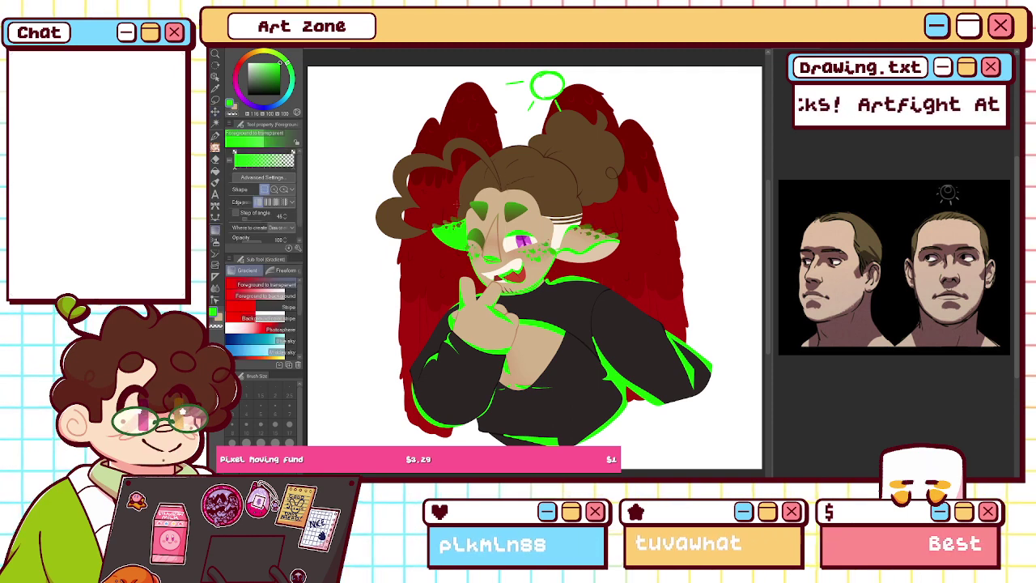
key(ctrl+z)
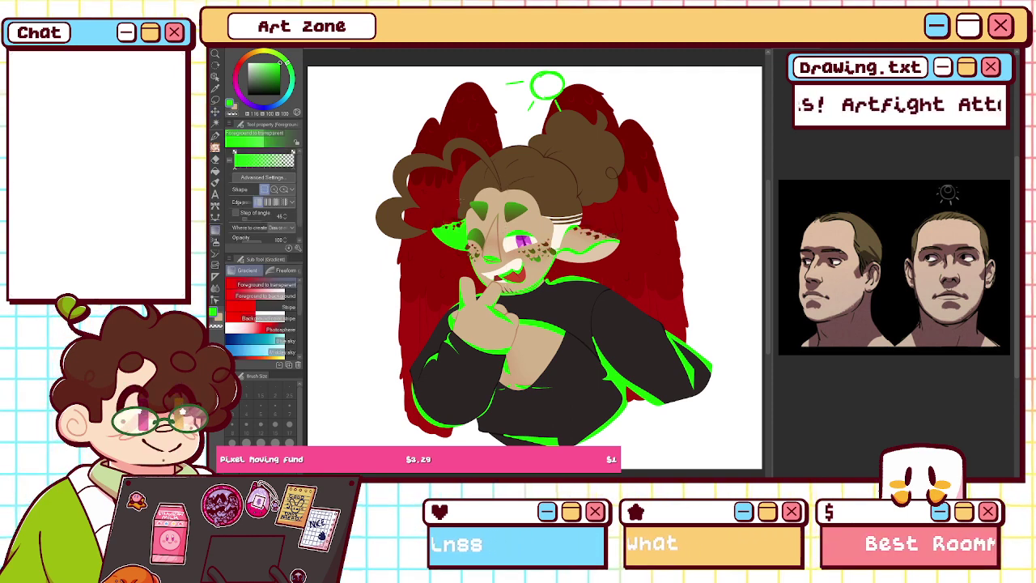
- Blend a green foreground-to-transparent gradient into the cheek and ear freckles, using lasso selections around the face and ear
click(213, 118)
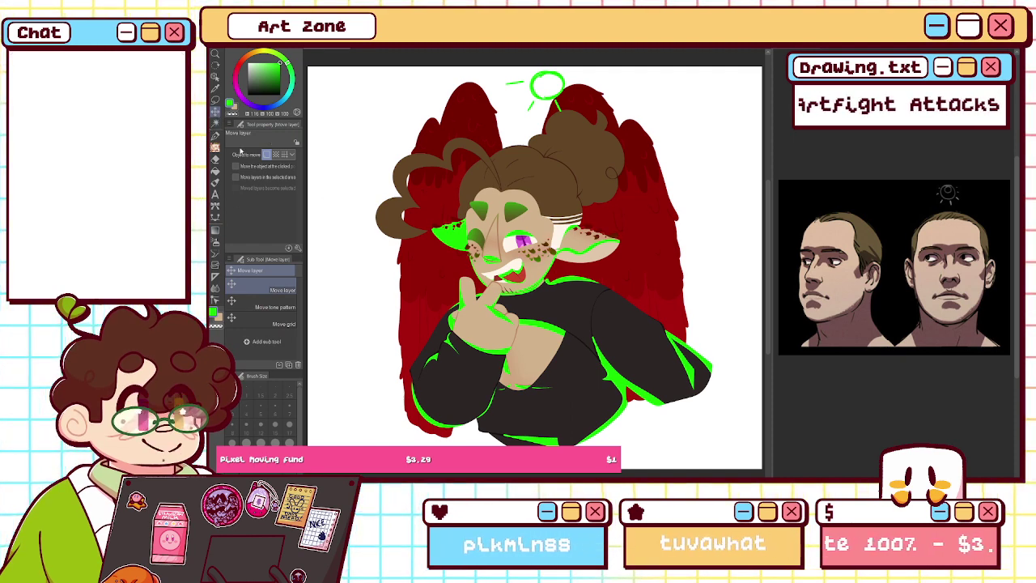
key(m)
drag(552, 227, 494, 288)
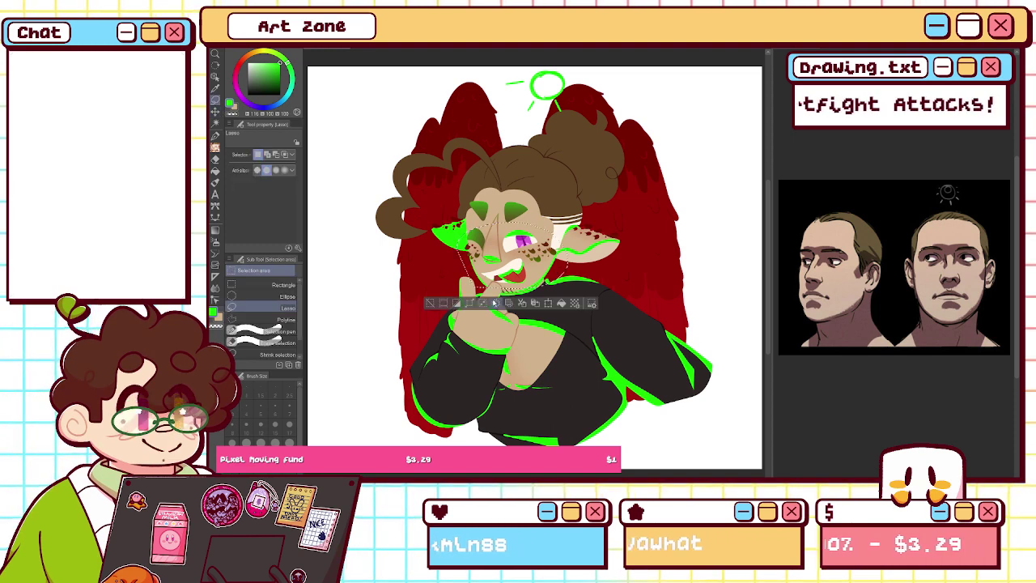
key(ctrl+d)
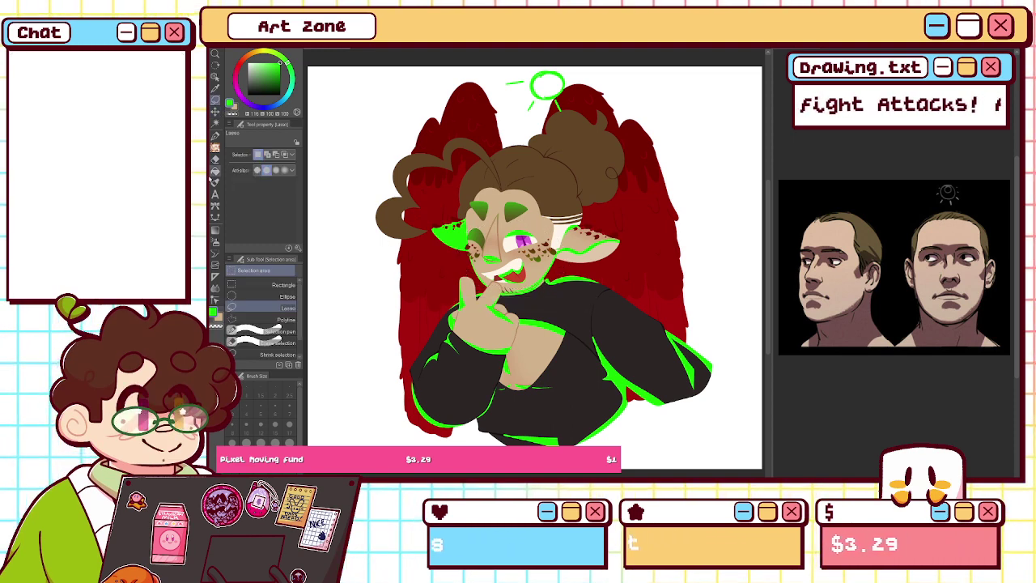
click(215, 230)
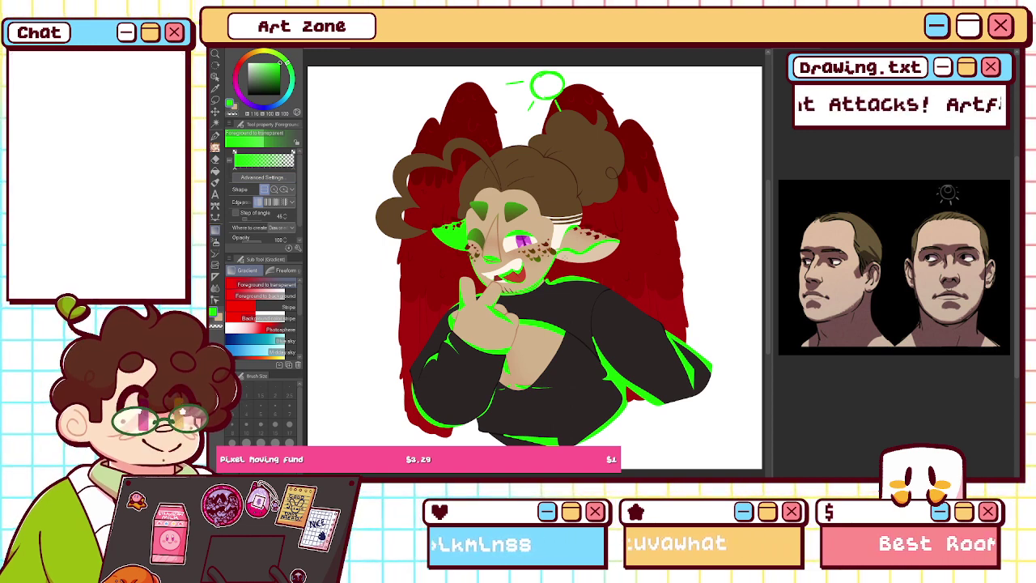
mouse_move(501, 253)
mouse_down()
mouse_move(632, 235)
mouse_move(566, 254)
mouse_up()
click(216, 100)
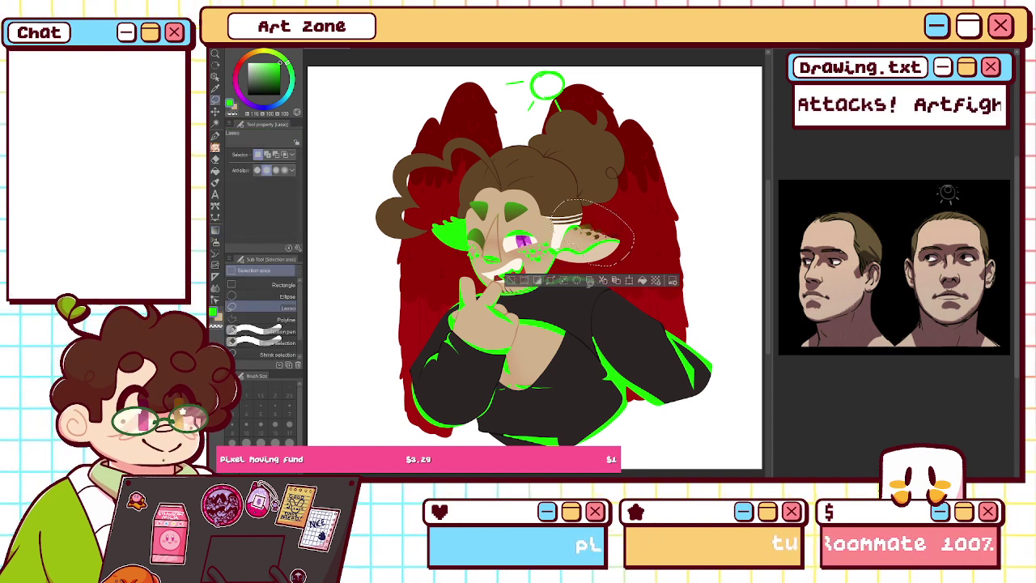
key(ctrl+d)
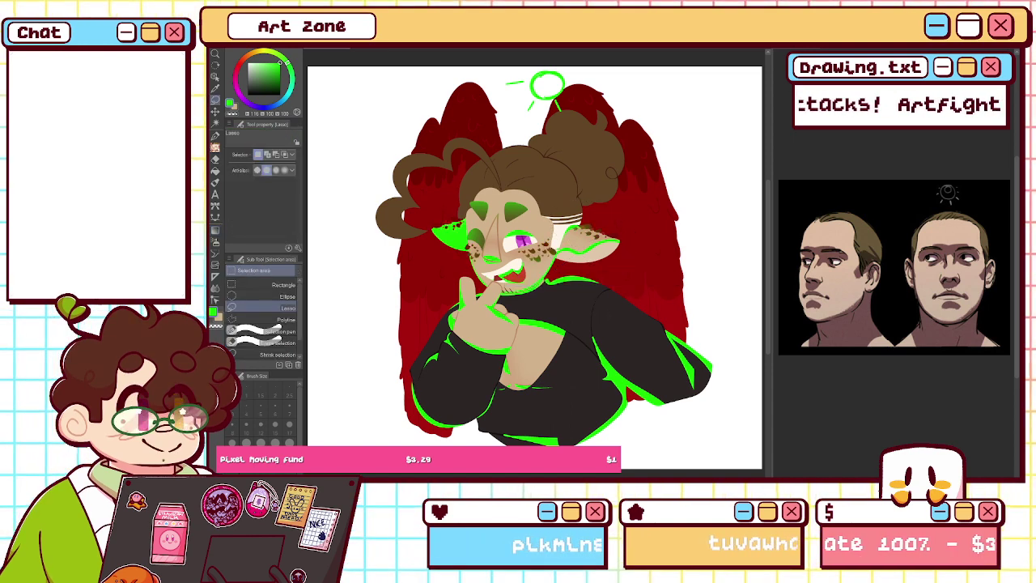
key(Delete)
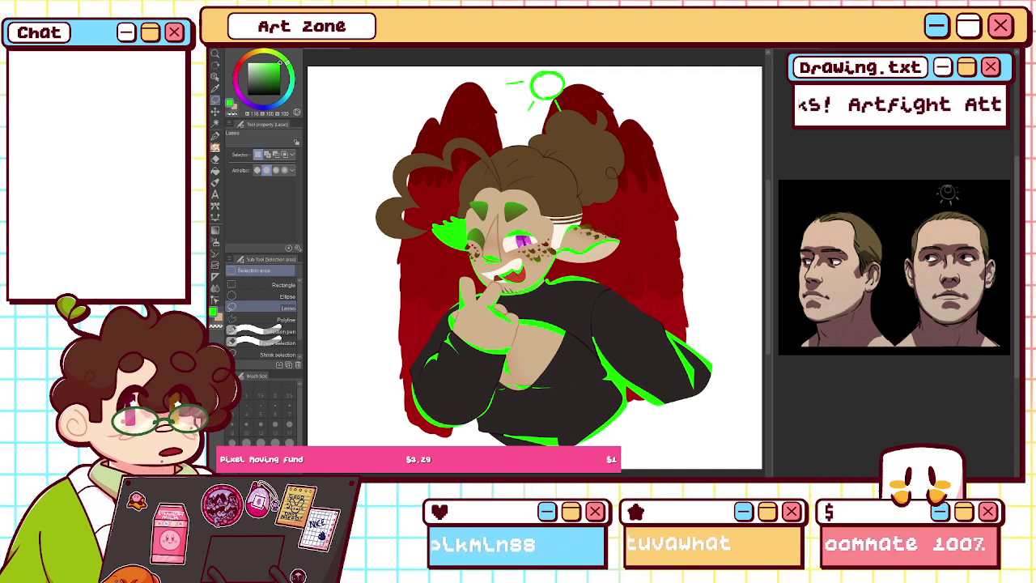
- Try a green stroke along the sleeve fold in the mirrored canvas, undo it, and restore the unmirrored canvas
key(ctrl+plus)
key(ctrl+plus)
key(ctrl+plus)
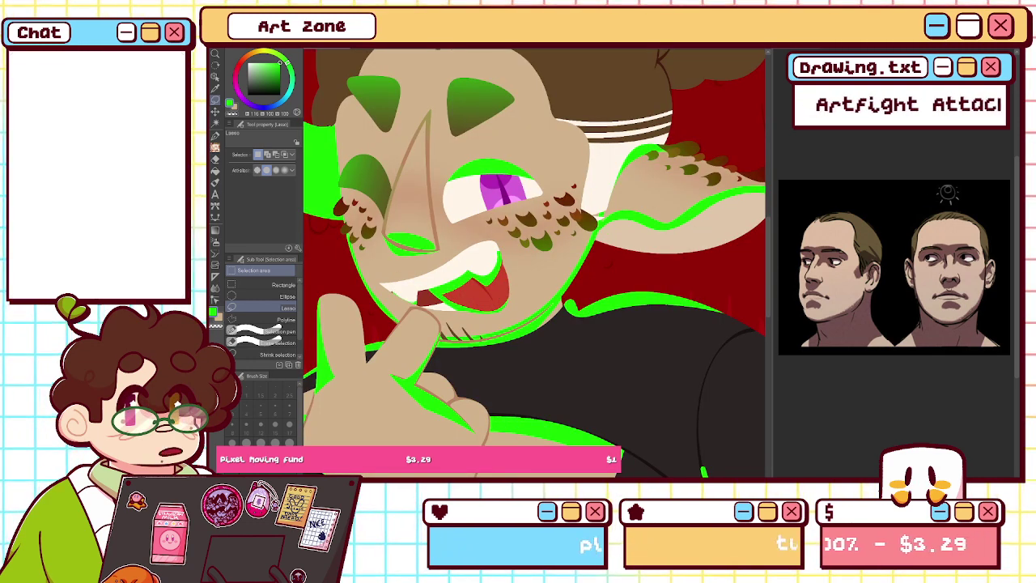
mouse_move(684, 425)
mouse_down()
mouse_move(385, 87)
mouse_move(416, 104)
mouse_up()
key(p)
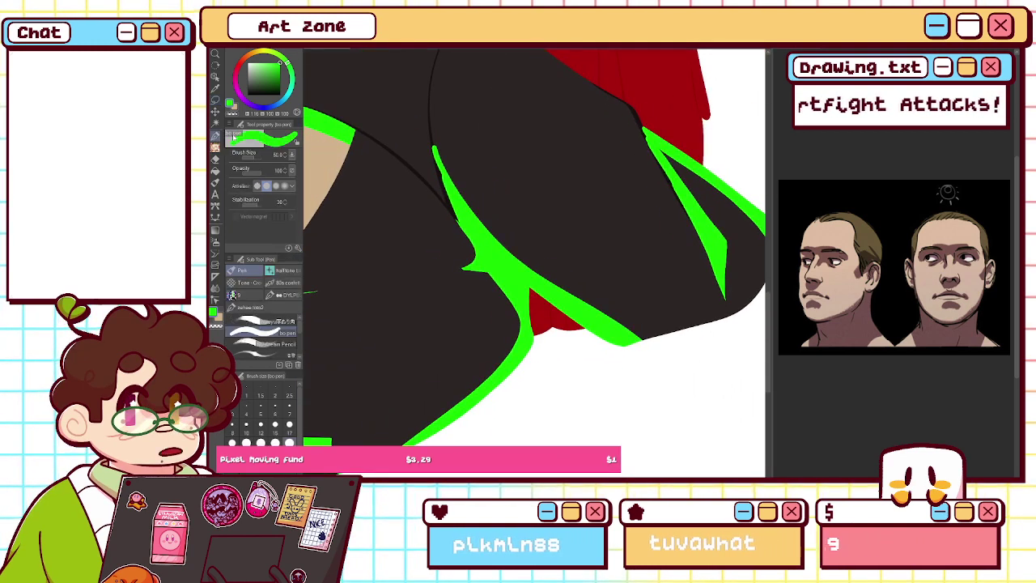
key(h)
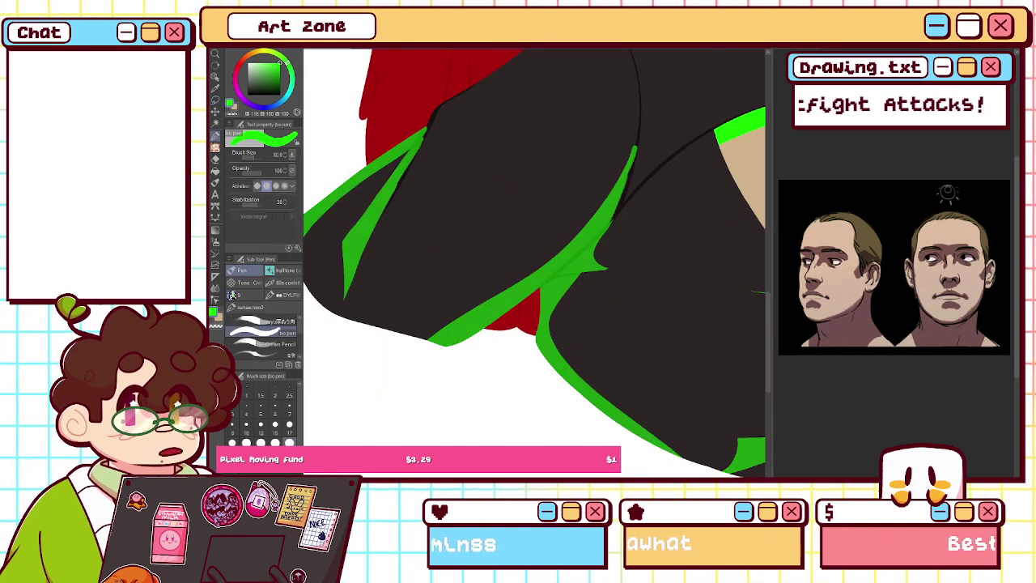
mouse_move(629, 129)
mouse_down()
mouse_move(618, 161)
mouse_move(557, 234)
mouse_up()
key(ctrl+z)
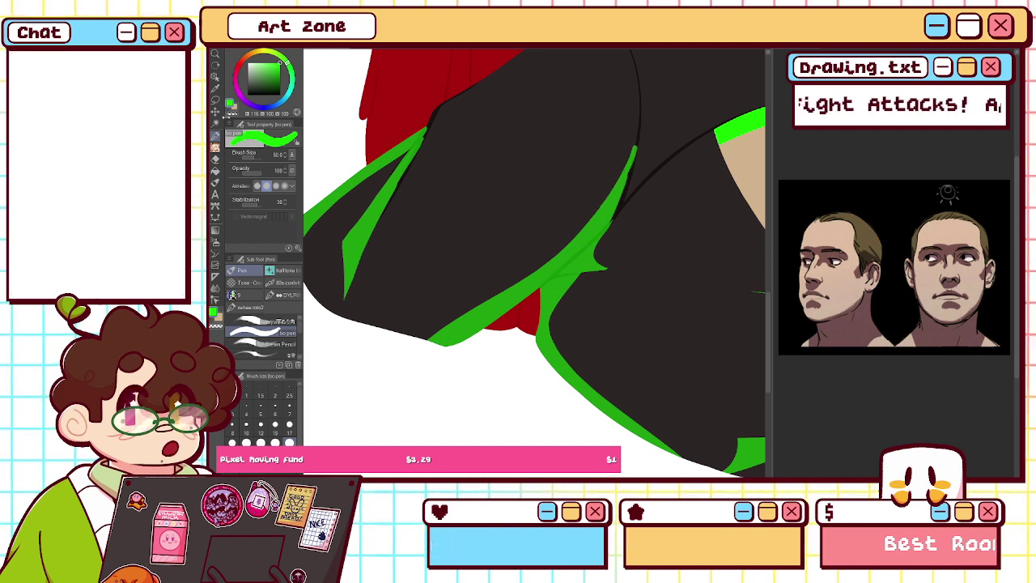
click(233, 114)
click(246, 442)
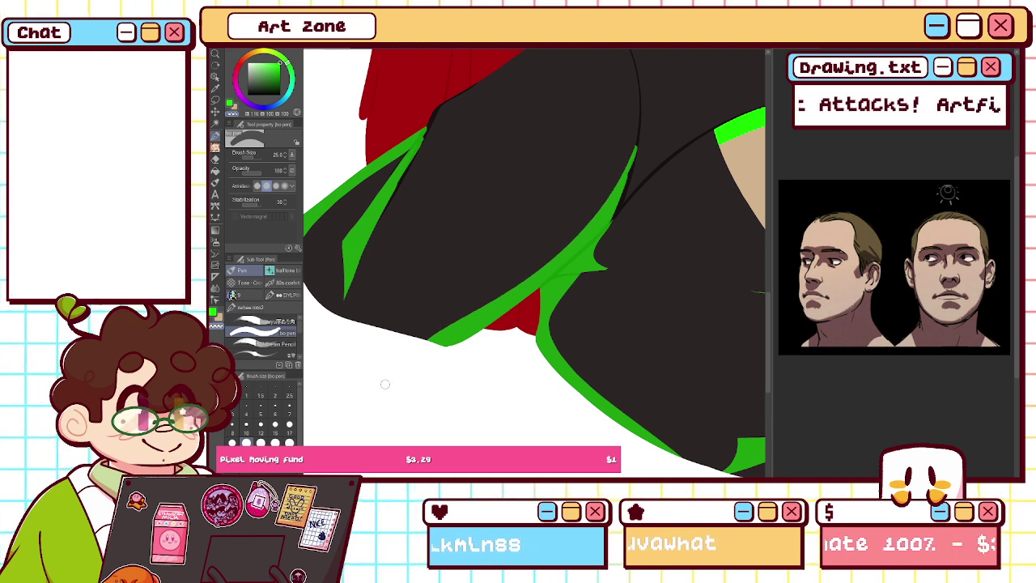
key(ctrl+0)
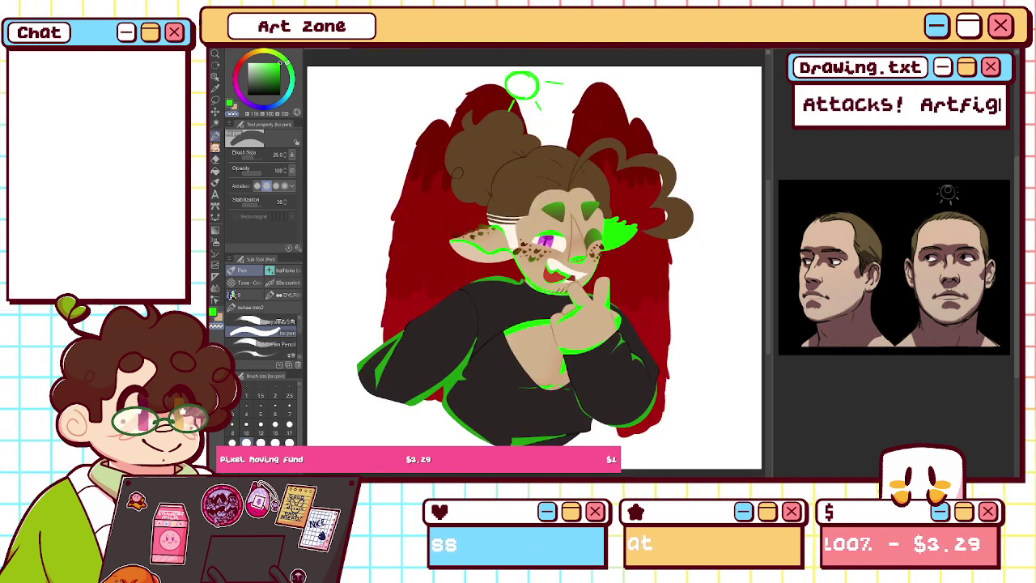
key(ctrl+z)
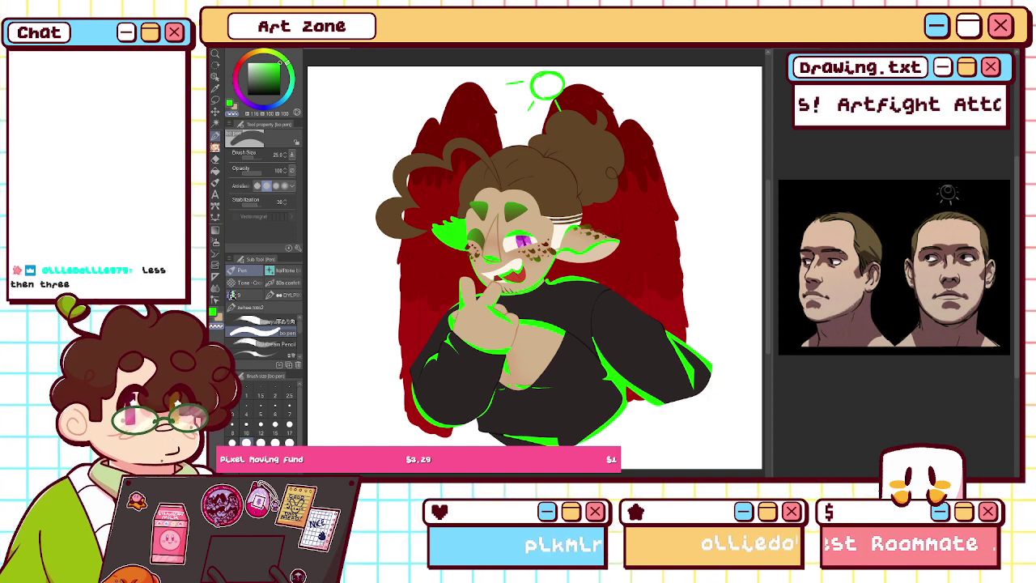
- Paint a green shadow band along the inner edge of the looping hair strand at brush size 50, redoing unsatisfactory strokes
key(ctrl+plus)
key(ctrl+plus)
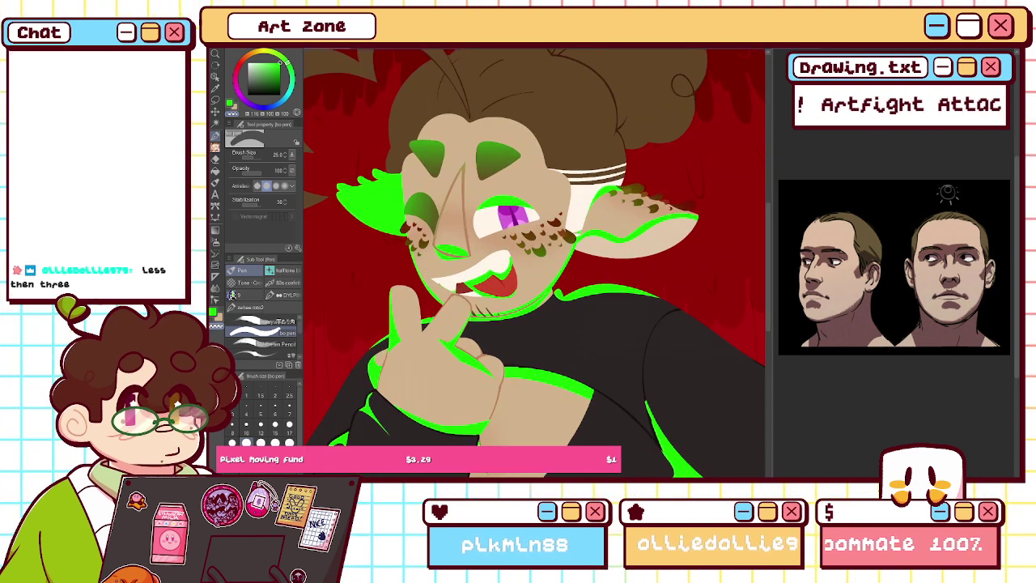
mouse_move(486, 243)
mouse_down()
mouse_move(663, 293)
mouse_move(634, 282)
mouse_move(619, 307)
mouse_up()
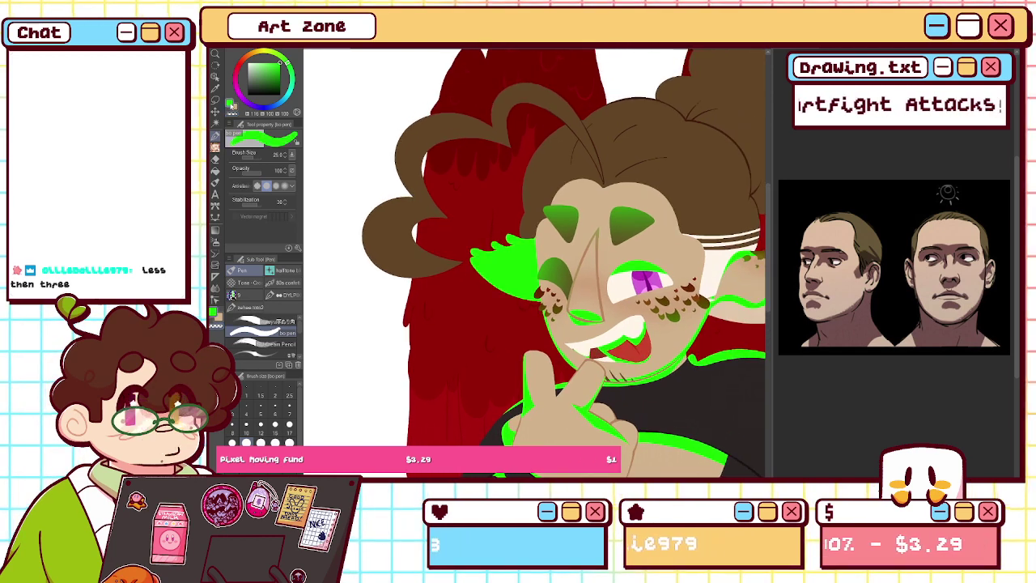
mouse_move(445, 217)
mouse_down()
mouse_move(436, 220)
mouse_move(465, 253)
mouse_move(418, 183)
mouse_move(502, 142)
mouse_up()
key(ctrl+z)
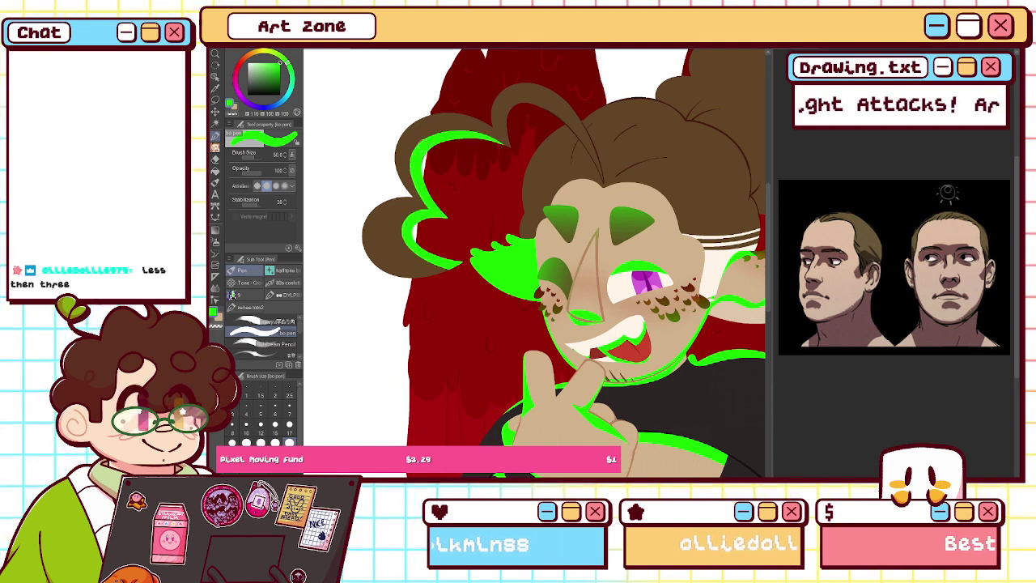
key(ctrl+z)
mouse_move(416, 207)
mouse_down()
mouse_move(434, 136)
mouse_move(521, 162)
mouse_move(499, 142)
mouse_move(509, 147)
mouse_move(518, 95)
mouse_move(603, 185)
mouse_up()
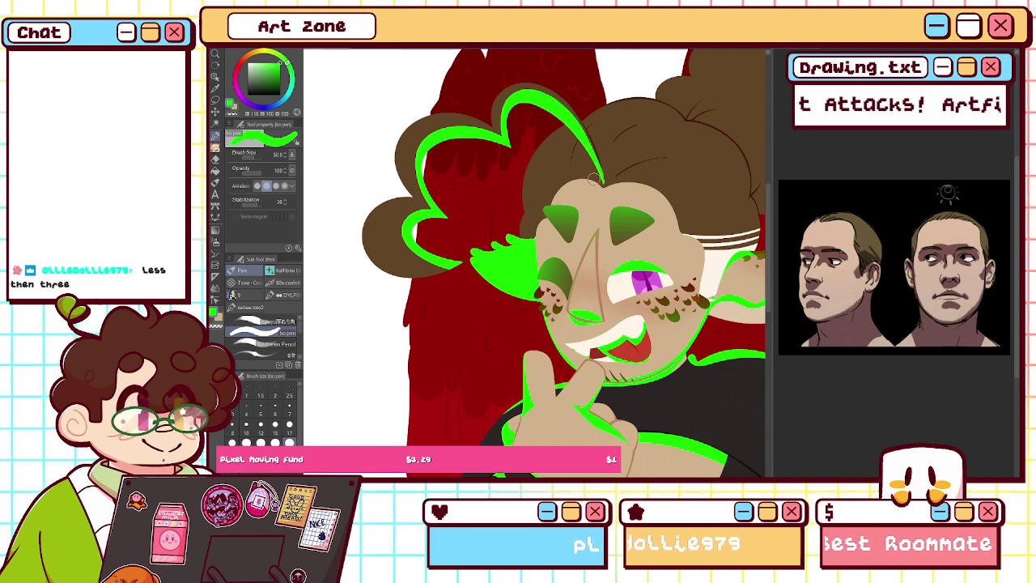
- Mirror the canvas and thin the green band inside the lowest hair curl with transparent colour at brush size 15
key(c)
key(bracketleft)
key(bracketleft)
key(bracketleft)
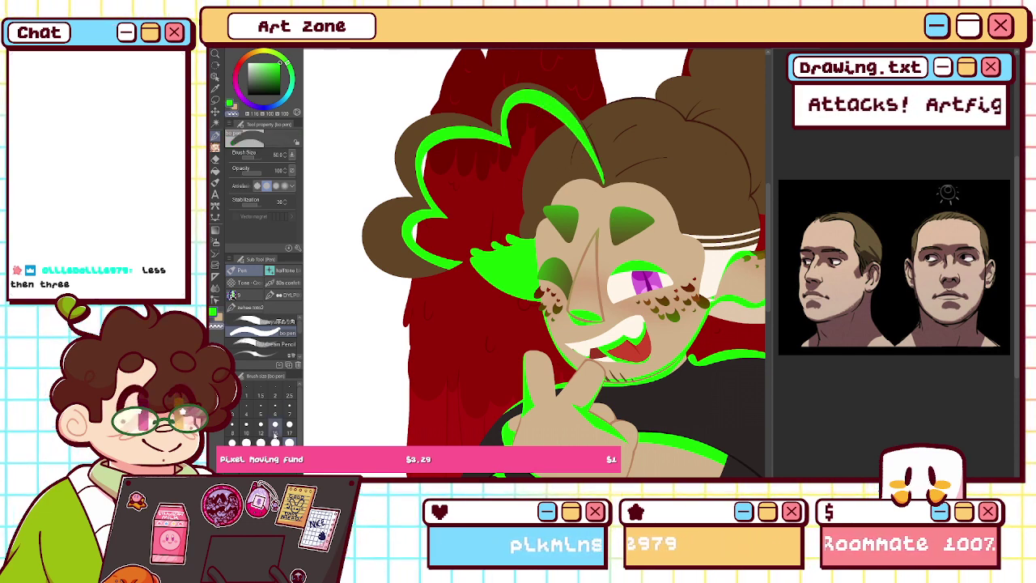
key(ctrl+plus)
drag(534, 268, 704, 319)
key(ctrl+plus)
drag(520, 219, 486, 273)
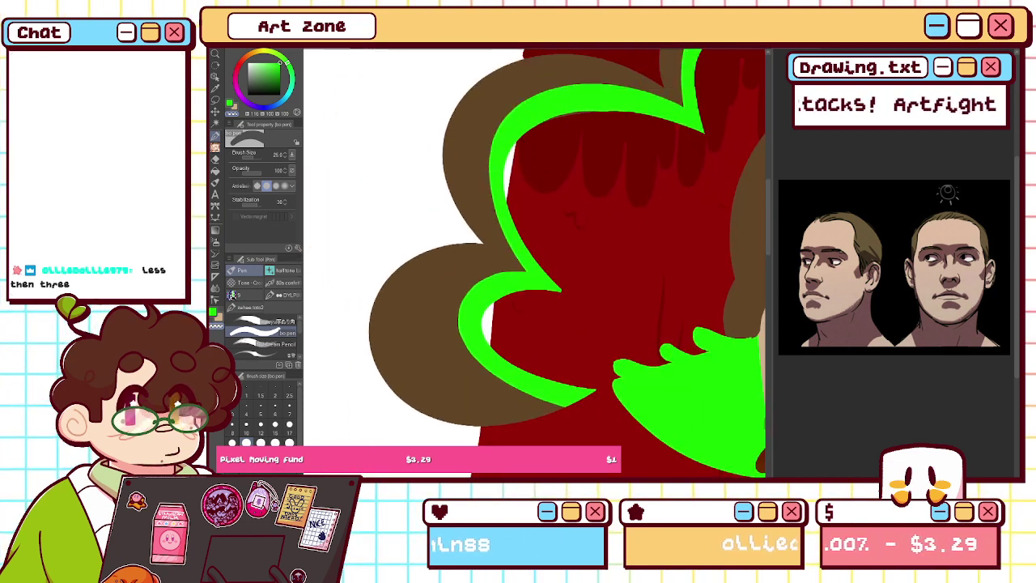
key(h)
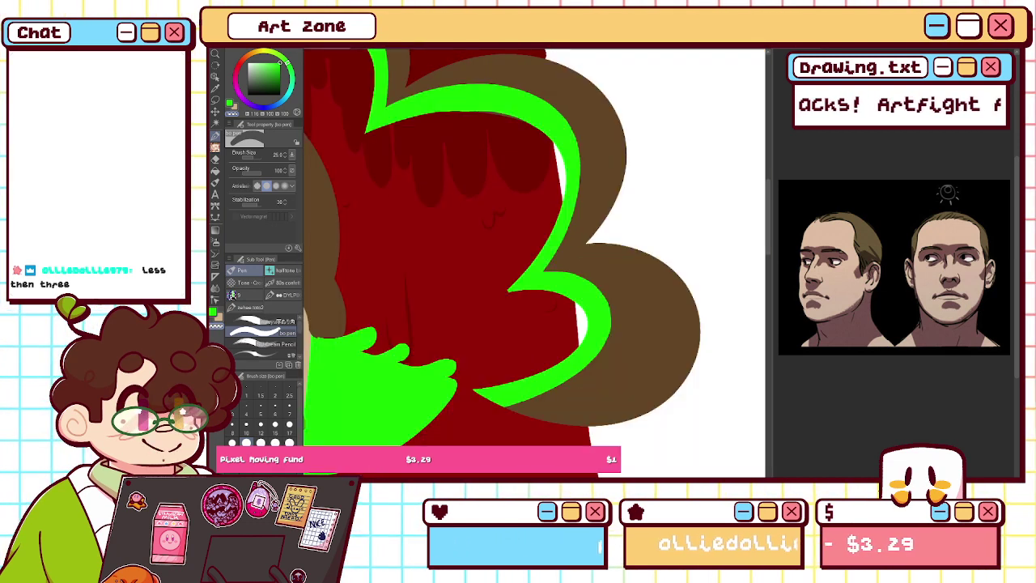
click(275, 428)
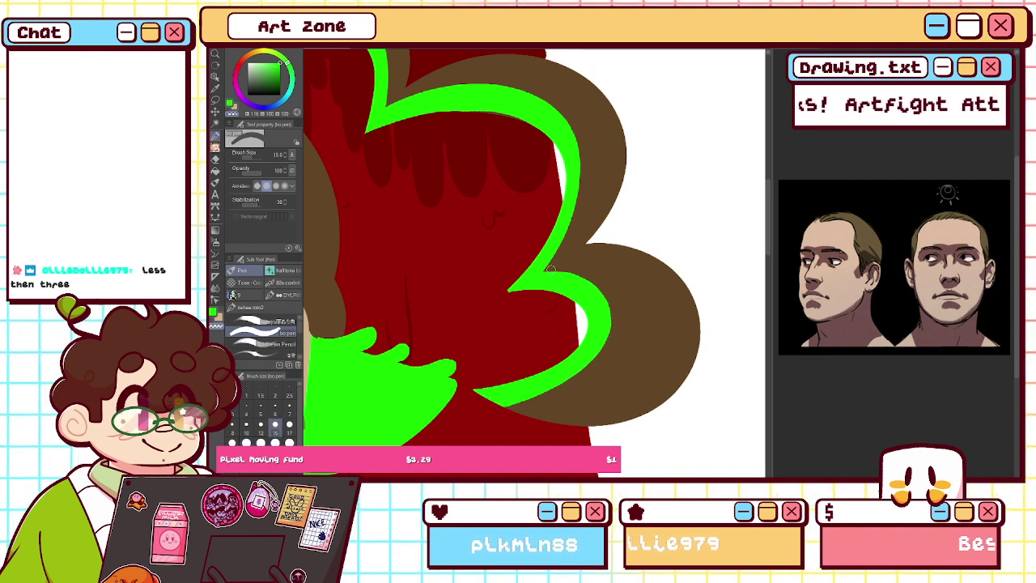
drag(558, 268, 470, 396)
key(ctrl+z)
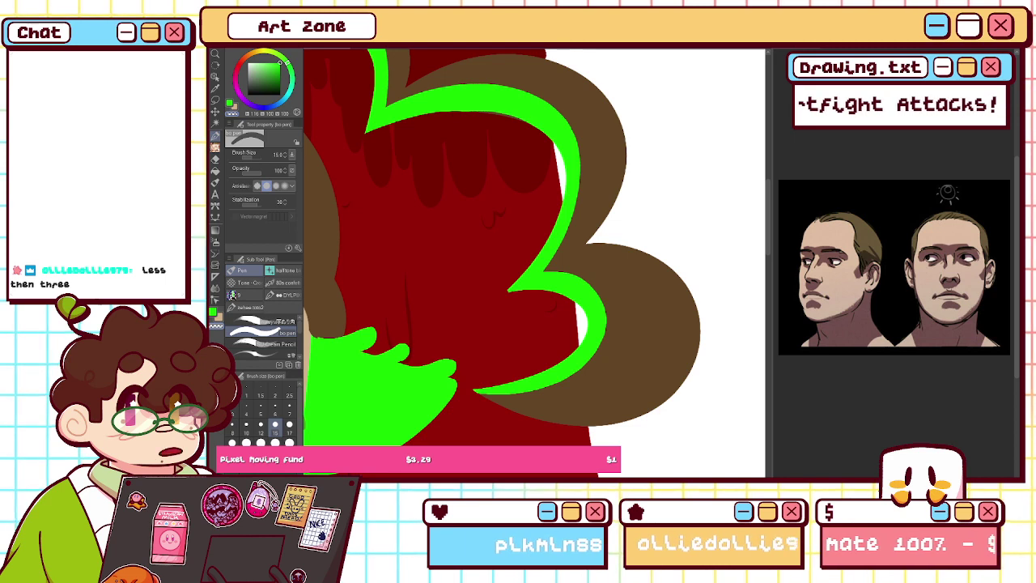
- Try thinning the green band inside the lowest hair curl with a transparent stroke at brush size 15
scroll(758, 227, up, 2)
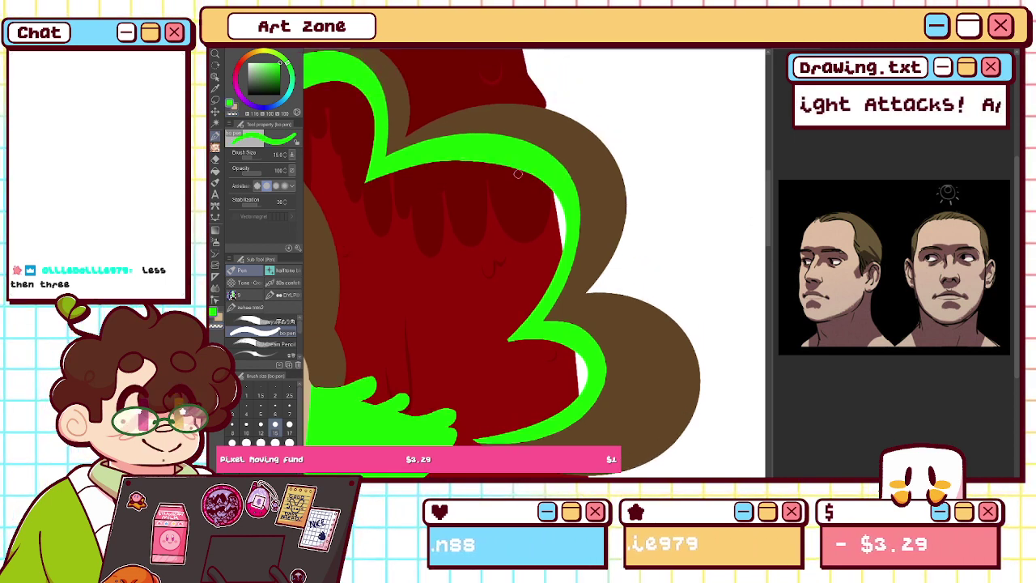
click(233, 114)
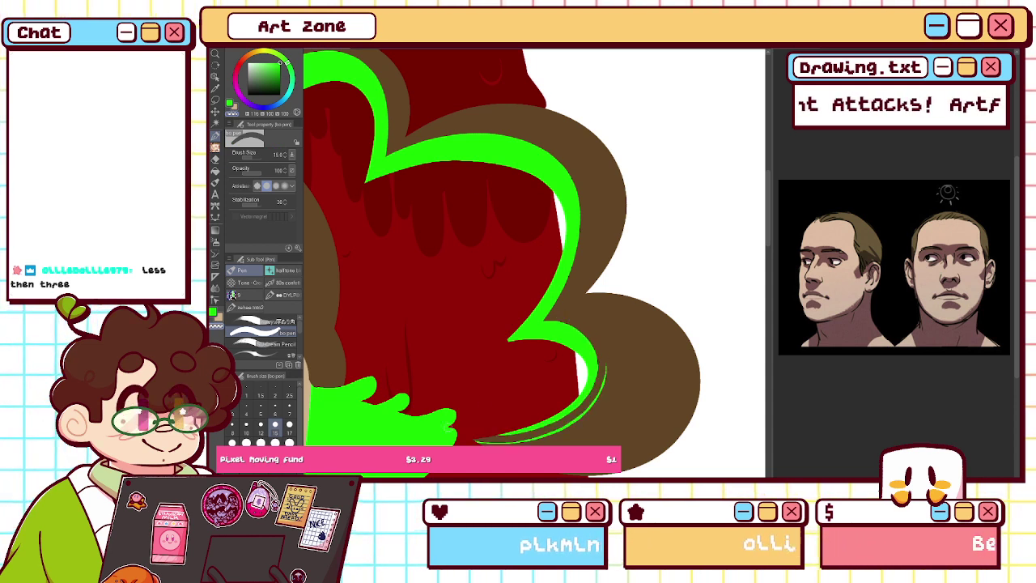
mouse_move(556, 315)
mouse_down()
mouse_move(608, 374)
mouse_move(453, 437)
mouse_up()
key(h)
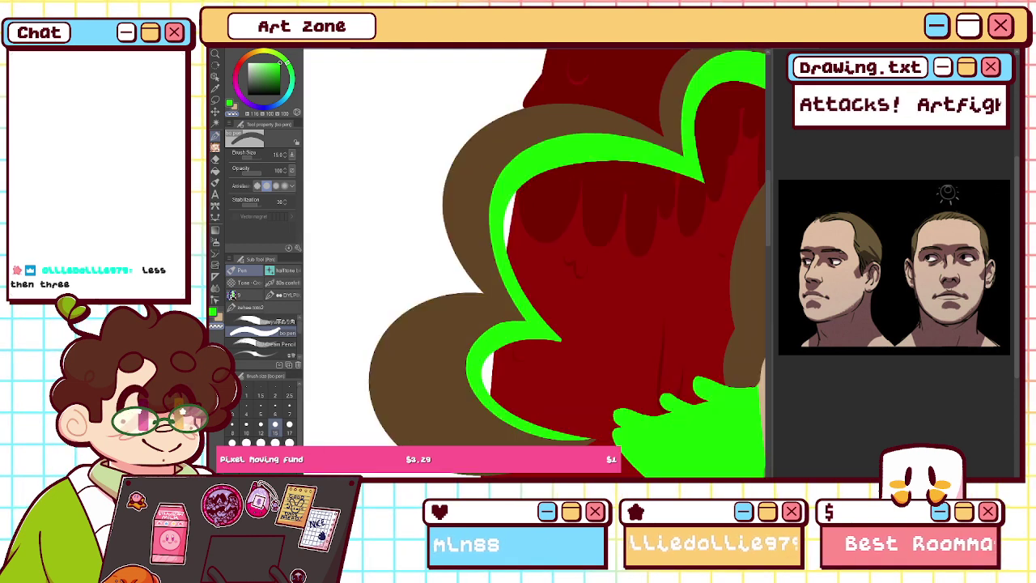
click(246, 424)
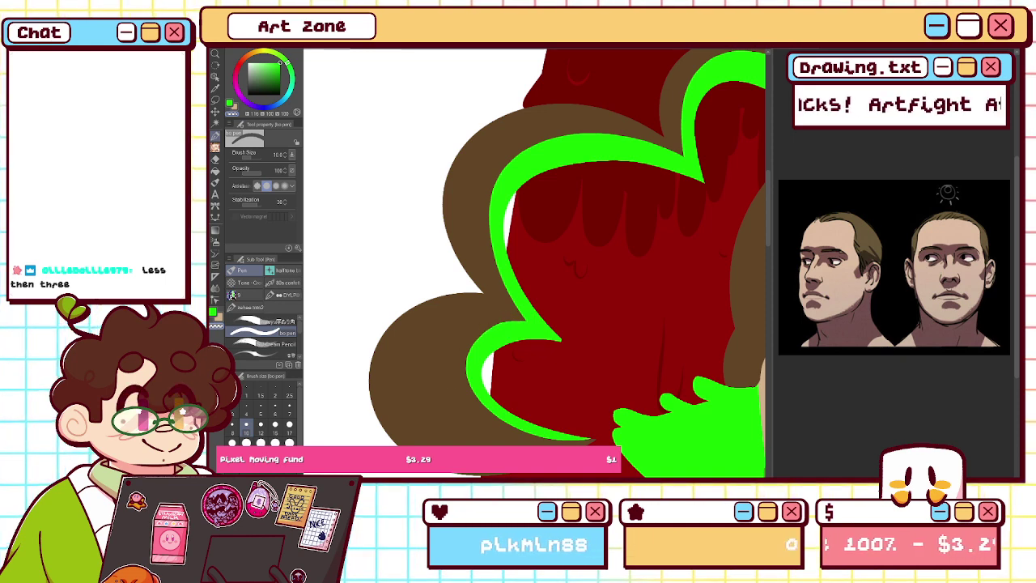
key(h)
key(r)
key(asciicircum)
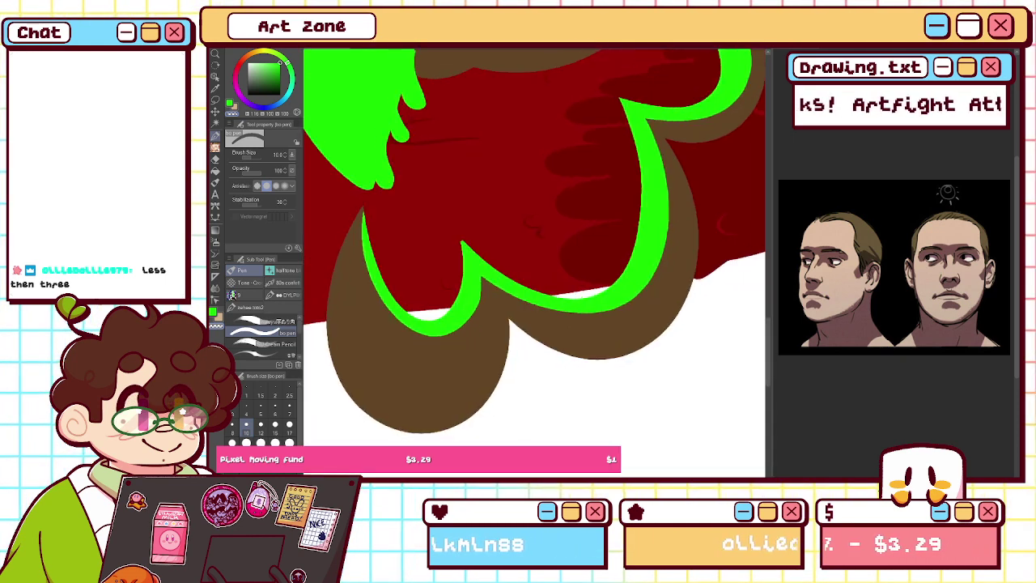
key(minus)
key(minus)
key(minus)
key(minus)
key(-)
key(-)
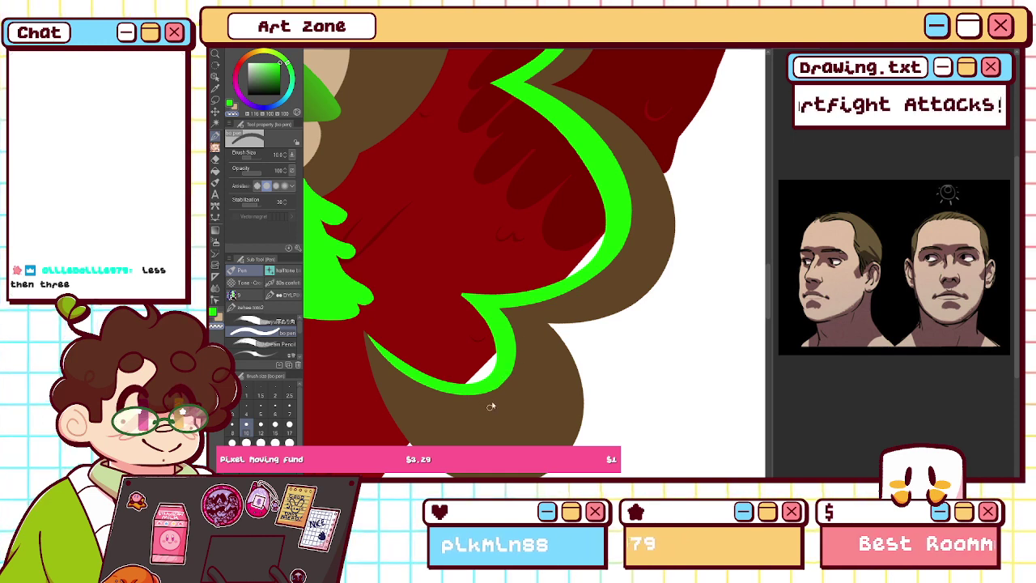
key(-)
key(-)
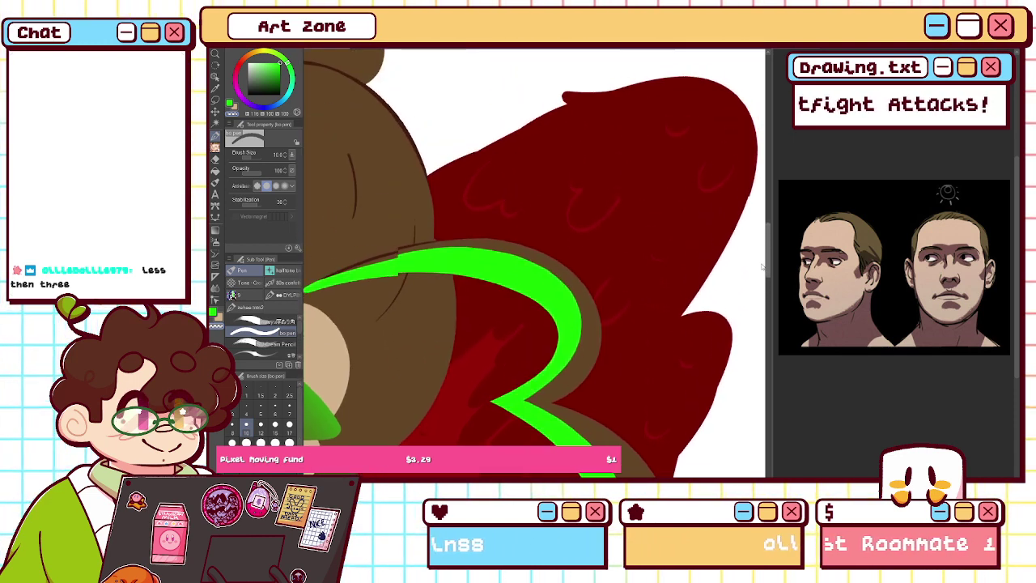
- Thin the green band along the uppermost hair arch with transparent colour at brush sizes 30 and 20, redoing unsatisfactory strokes
key(-)
key(-)
key(-)
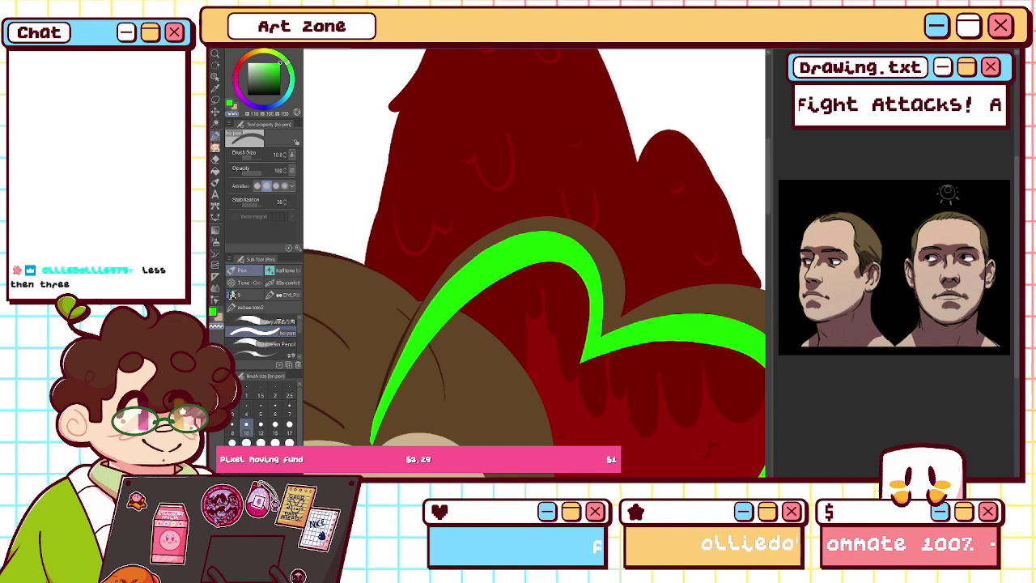
key(-)
key(-)
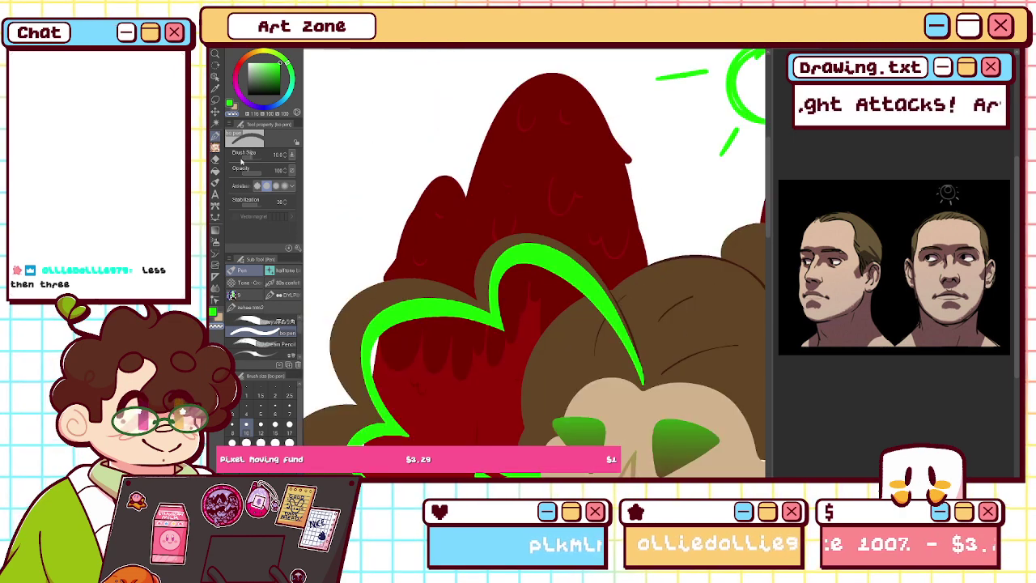
click(260, 441)
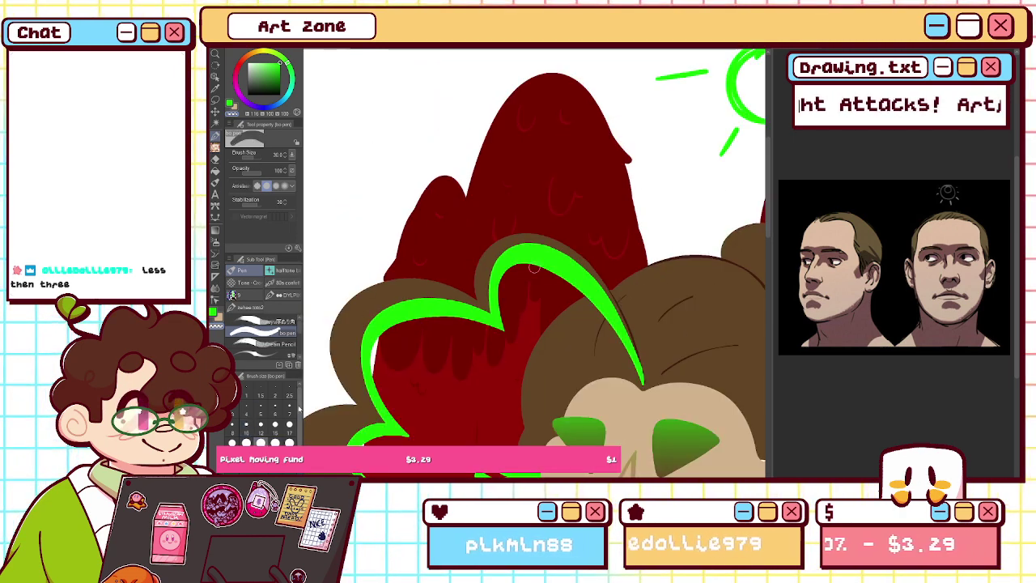
mouse_move(484, 305)
mouse_down()
mouse_move(490, 277)
mouse_move(596, 275)
mouse_move(643, 385)
mouse_up()
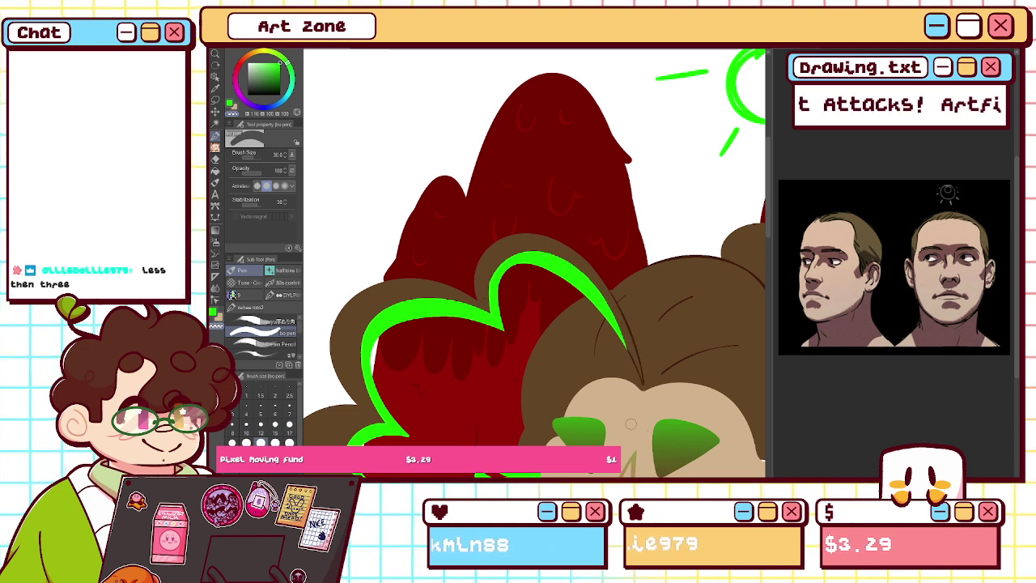
key(ctrl+z)
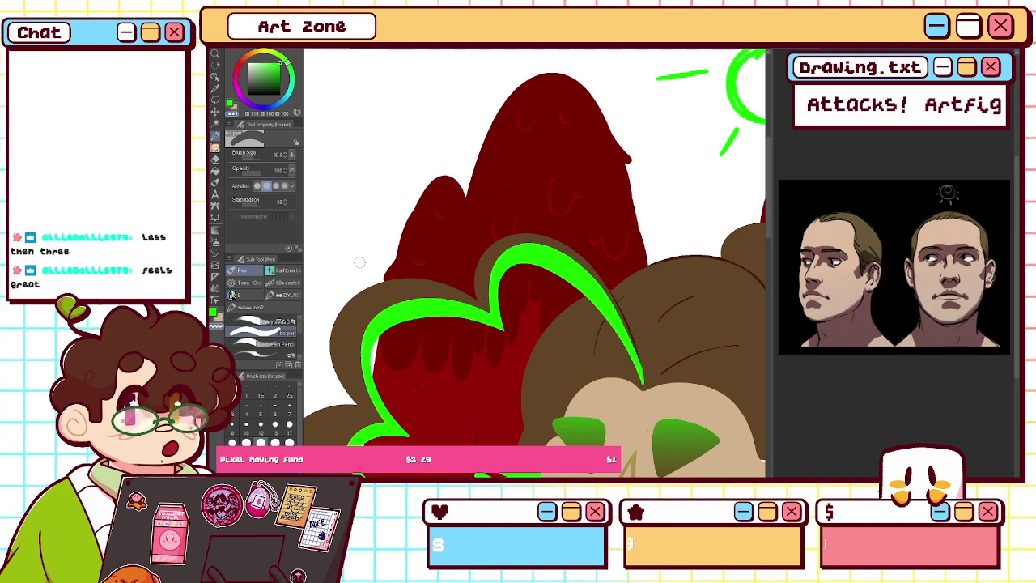
mouse_move(484, 301)
mouse_down()
mouse_move(515, 245)
mouse_move(643, 385)
mouse_up()
key(ctrl+z)
mouse_move(483, 300)
mouse_down()
mouse_move(616, 318)
mouse_move(644, 385)
mouse_up()
key(ctrl+z)
mouse_move(483, 301)
mouse_down()
mouse_move(607, 293)
mouse_move(643, 385)
mouse_up()
drag(566, 258, 644, 385)
key(ctrl+z)
drag(546, 248, 644, 385)
key(ctrl+z)
mouse_move(535, 246)
mouse_down()
mouse_move(595, 290)
mouse_move(644, 385)
mouse_up()
key(ctrl+z)
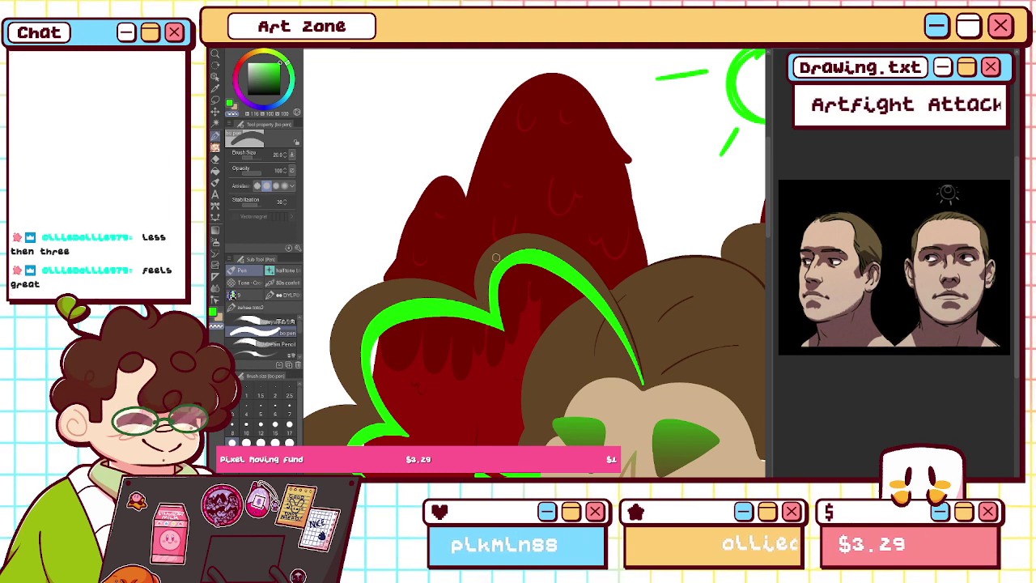
mouse_move(495, 249)
mouse_down()
mouse_move(561, 255)
mouse_move(644, 385)
mouse_up()
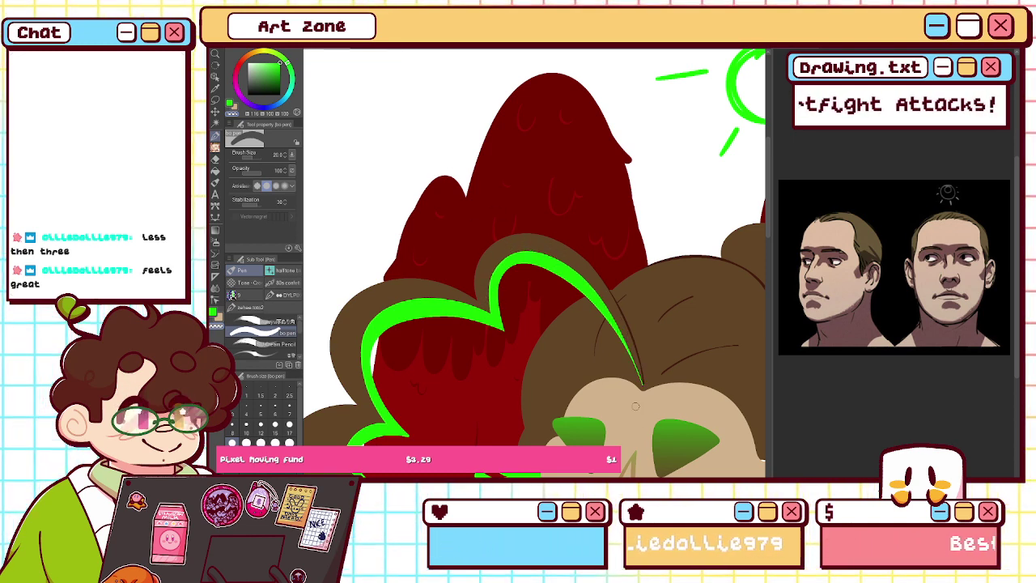
- Restore the unmirrored canvas and remove the whole green shadow band from the looping hair strand
key(h)
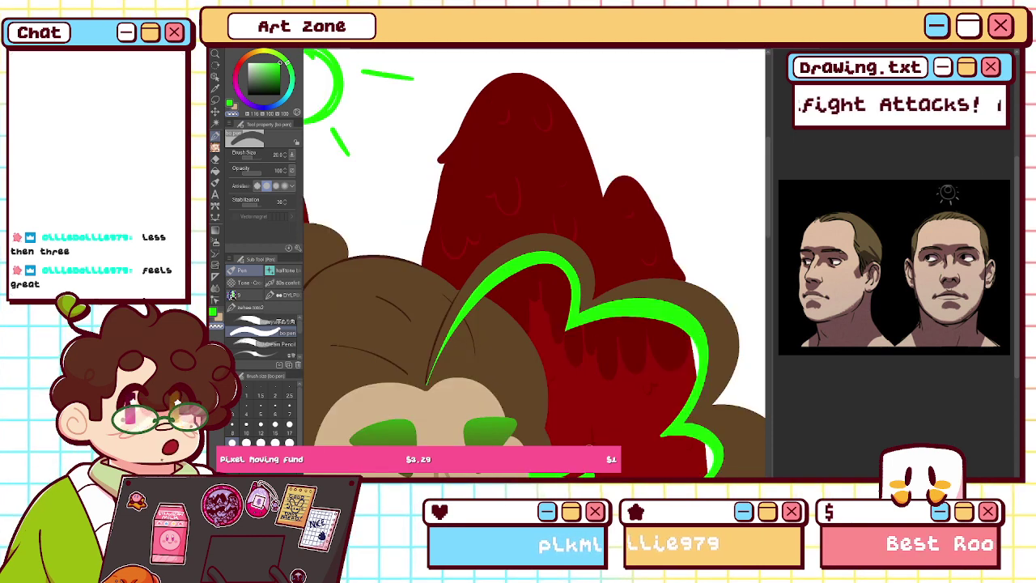
scroll(534, 263, right, 5)
scroll(534, 263, left, 6)
scroll(534, 263, right, 5)
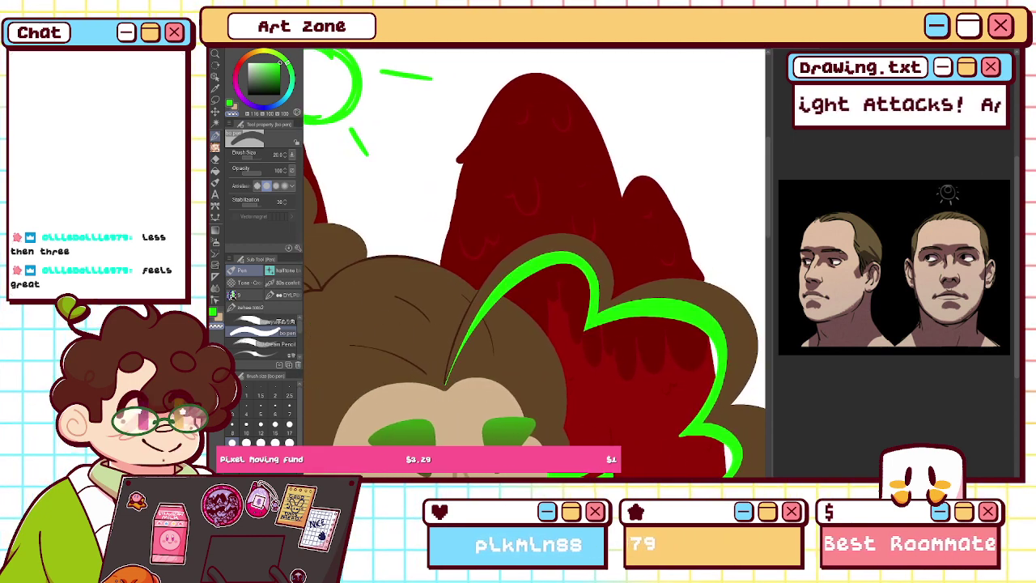
drag(769, 237, 774, 261)
click(261, 423)
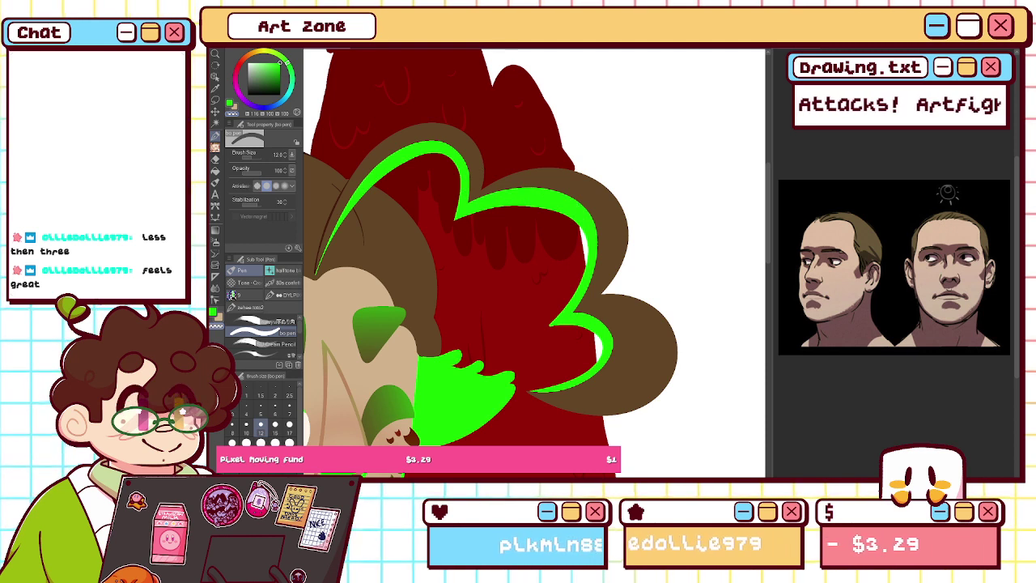
key(ctrl+z)
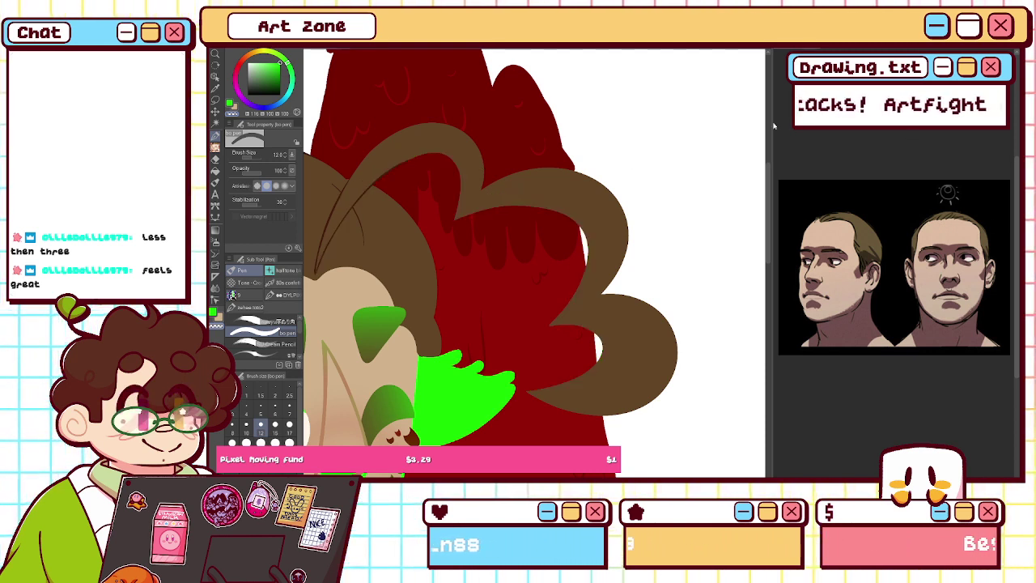
- Paint a new green shadow band inside the lowest hair curl at brush size 50
drag(769, 182, 769, 200)
click(230, 104)
click(289, 442)
mouse_move(550, 249)
mouse_down()
mouse_move(587, 302)
mouse_move(560, 244)
mouse_move(579, 312)
mouse_move(498, 308)
mouse_up()
key(ctrl+z)
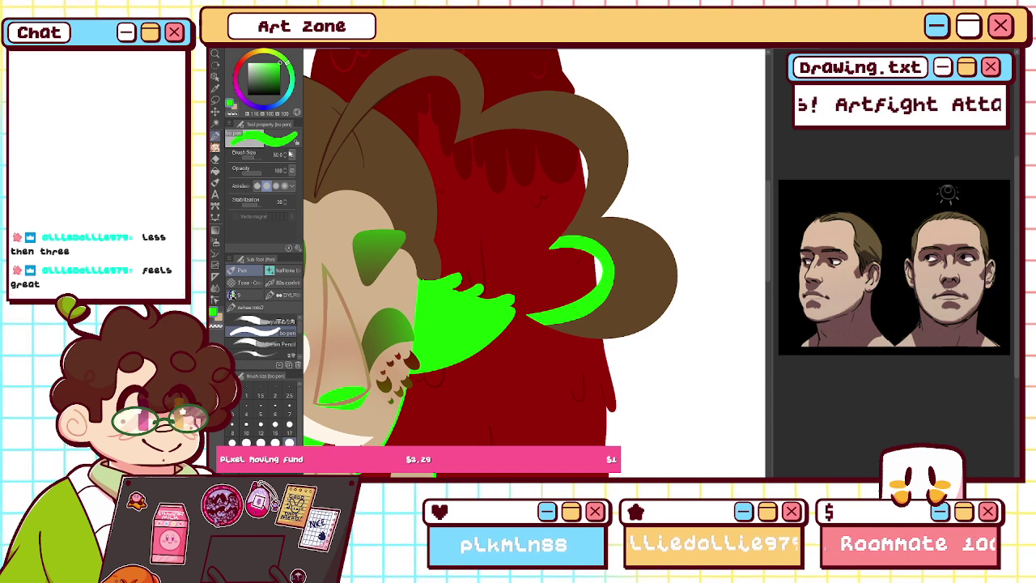
- Thin the outer and lower edges of the lowest curl's green band with transparent colour at brush size 25, redoing unsatisfactory strokes
click(232, 114)
click(246, 442)
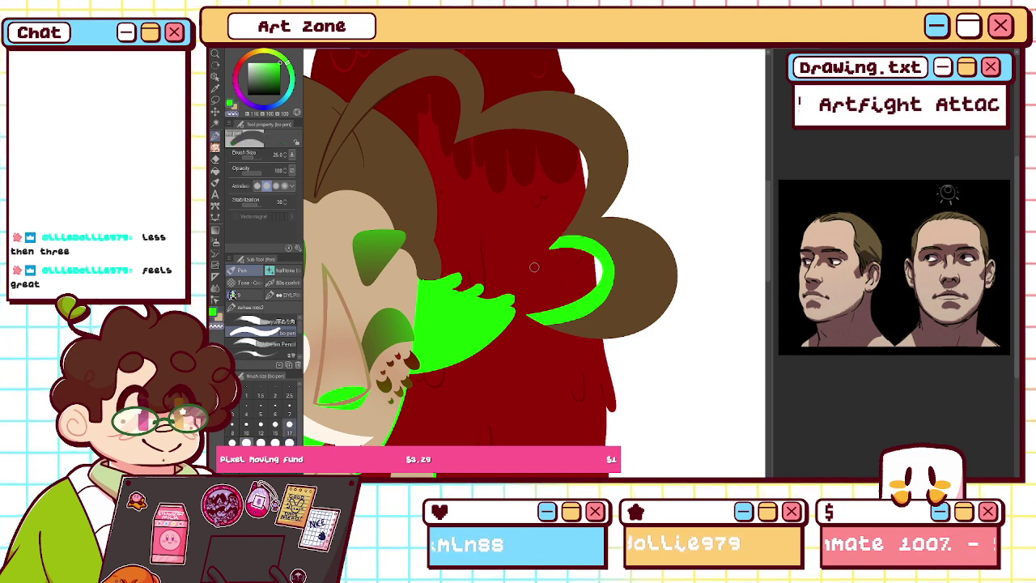
scroll(566, 228, up, 2)
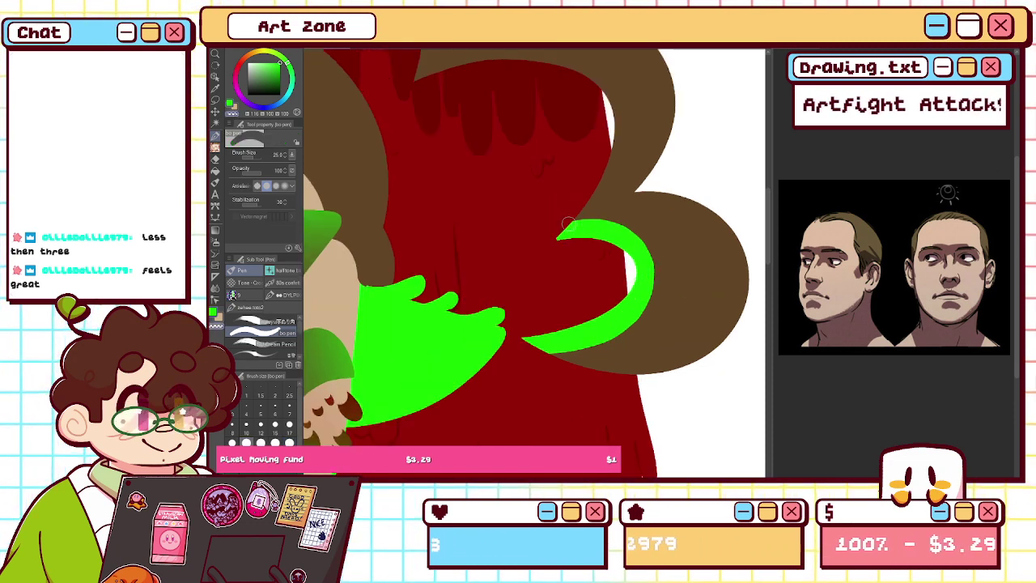
drag(643, 243, 544, 357)
key(ctrl+z)
mouse_move(557, 226)
mouse_down()
mouse_move(649, 261)
mouse_move(522, 348)
mouse_up()
key(ctrl+z)
drag(641, 233, 526, 346)
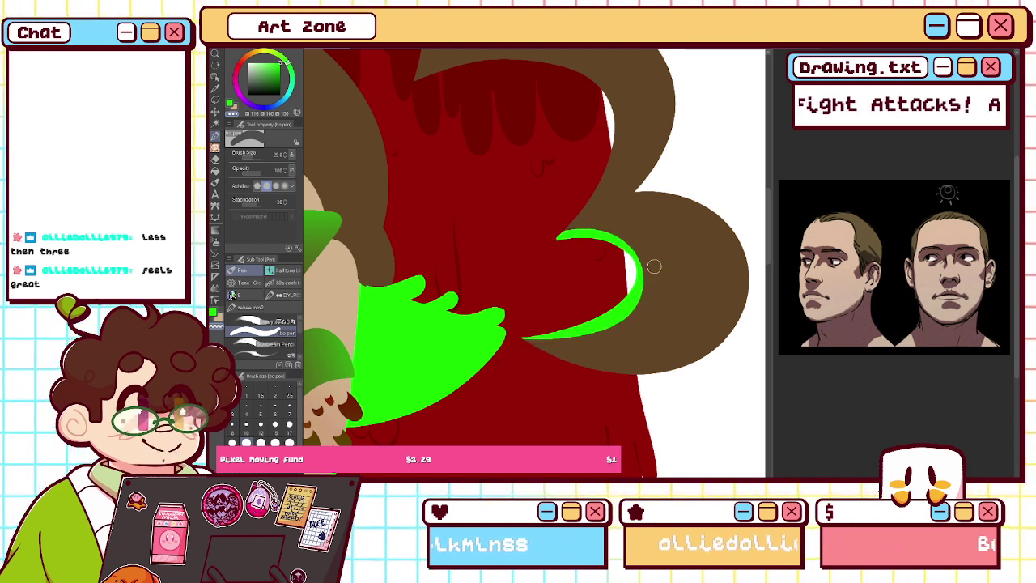
drag(635, 306, 493, 324)
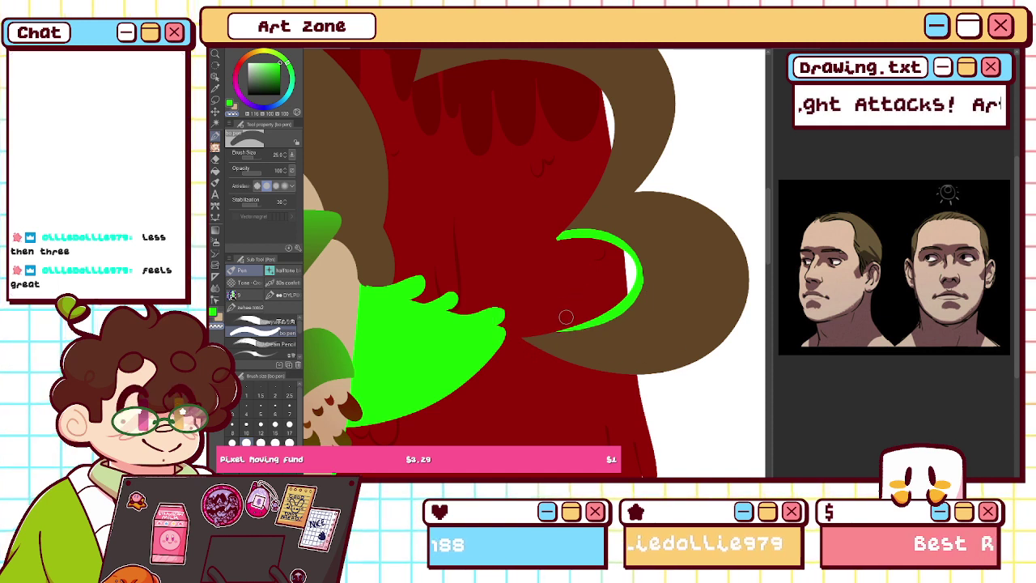
- Paint a green shadow band along the inner edge of the middle hair curl, joining the lowest curl's band, at brush size 25
scroll(769, 258, up, 3)
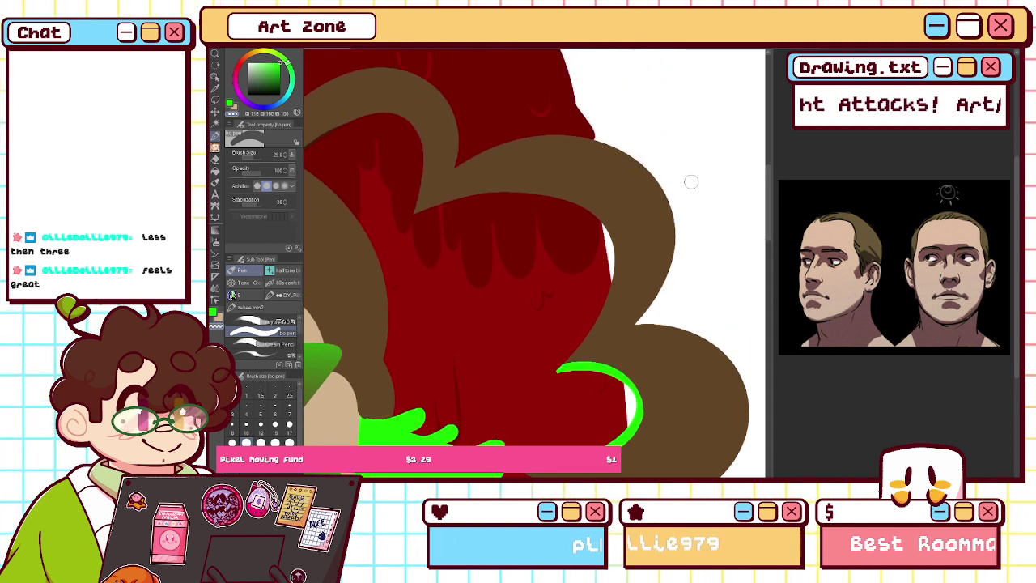
click(231, 106)
mouse_move(412, 212)
mouse_down()
mouse_move(448, 195)
mouse_move(623, 238)
mouse_move(552, 357)
mouse_up()
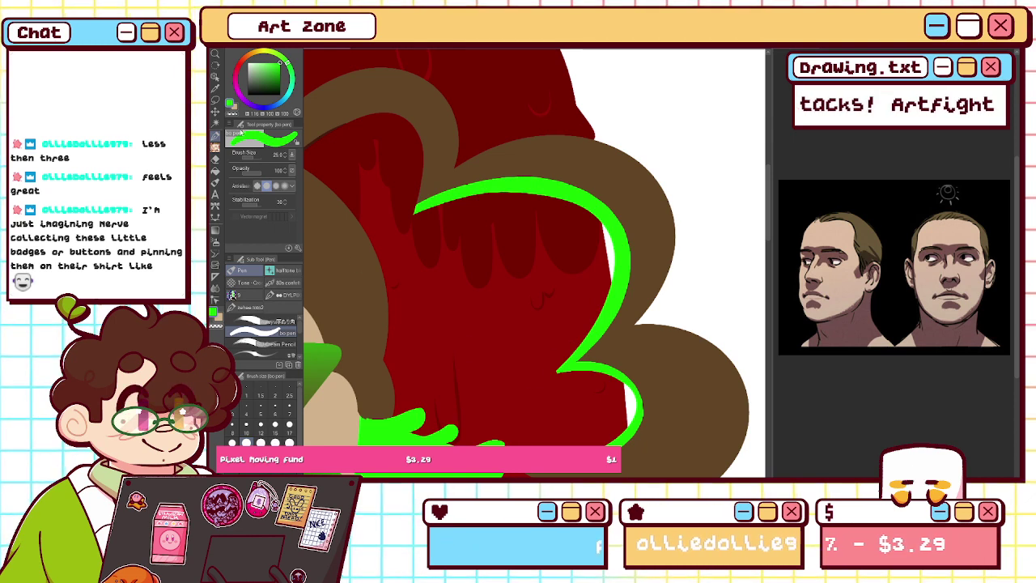
- Thin the middle curl's green band with transparent colour at brush size 17, trying strokes in both mirrored and unmirrored views
click(232, 114)
click(288, 427)
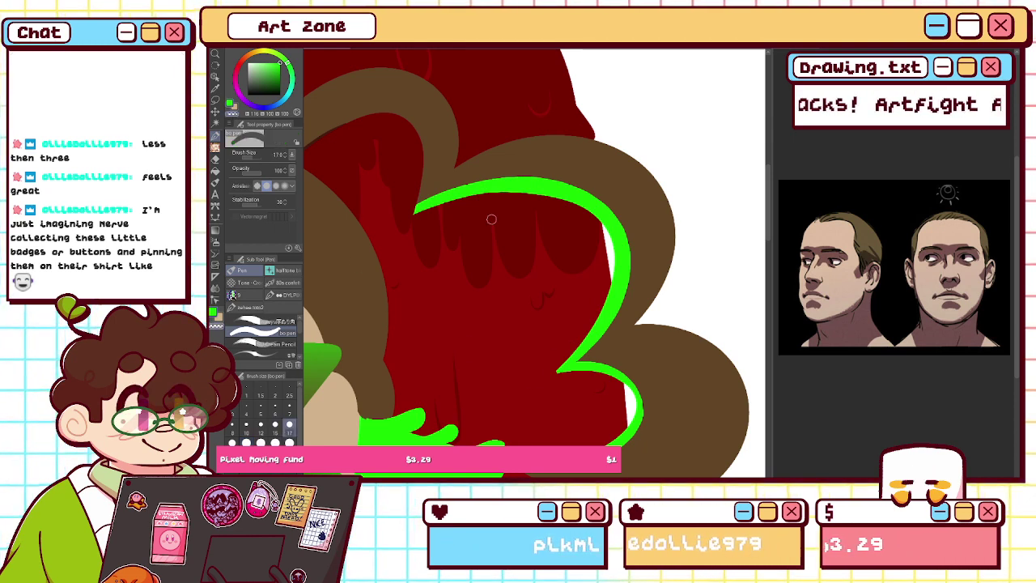
key(h)
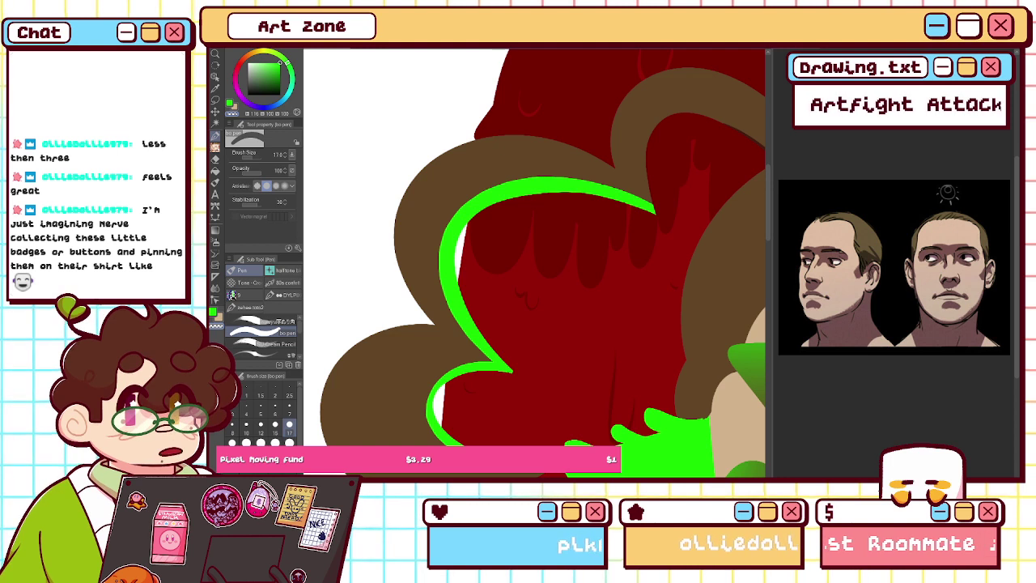
mouse_move(467, 341)
mouse_down()
mouse_move(450, 227)
mouse_move(503, 178)
mouse_up()
key(ctrl+z)
mouse_move(460, 337)
mouse_down()
mouse_move(462, 212)
mouse_move(669, 220)
mouse_up()
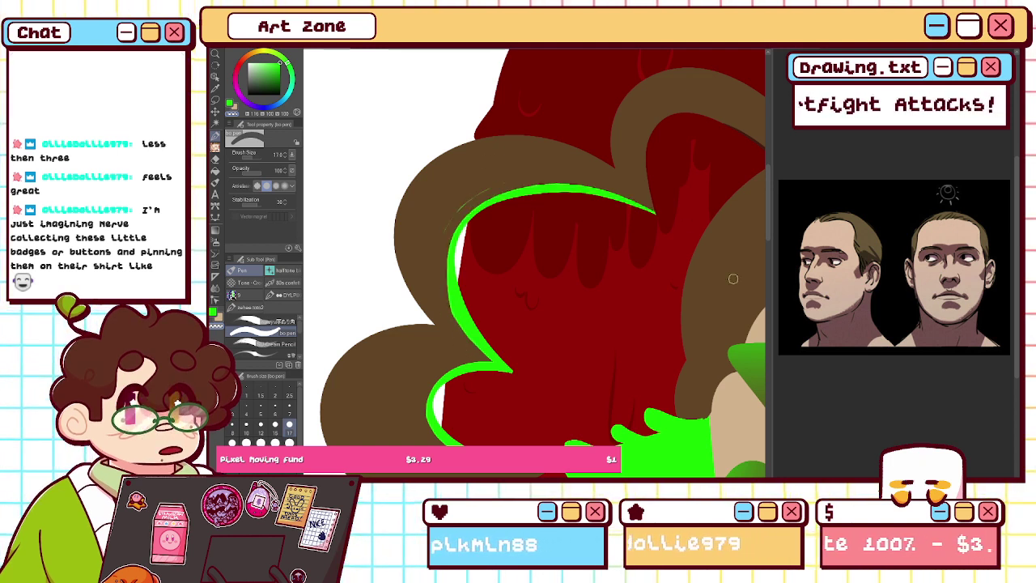
key(ctrl+z)
mouse_move(460, 337)
mouse_down()
mouse_move(440, 239)
mouse_move(471, 199)
mouse_up()
key(ctrl+z)
key(h)
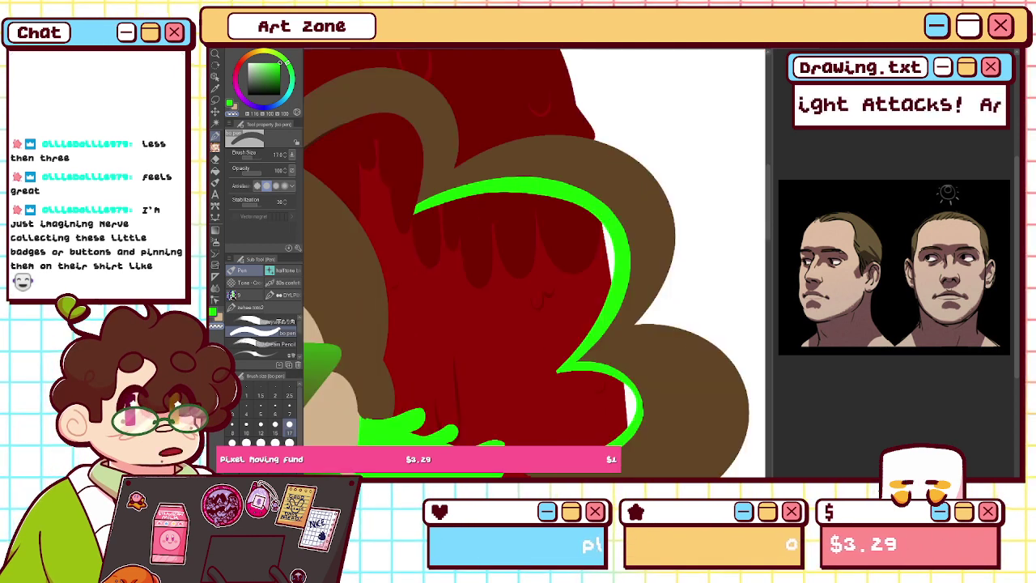
mouse_move(415, 207)
mouse_down()
mouse_move(597, 341)
mouse_move(387, 229)
mouse_up()
key(ctrl+z)
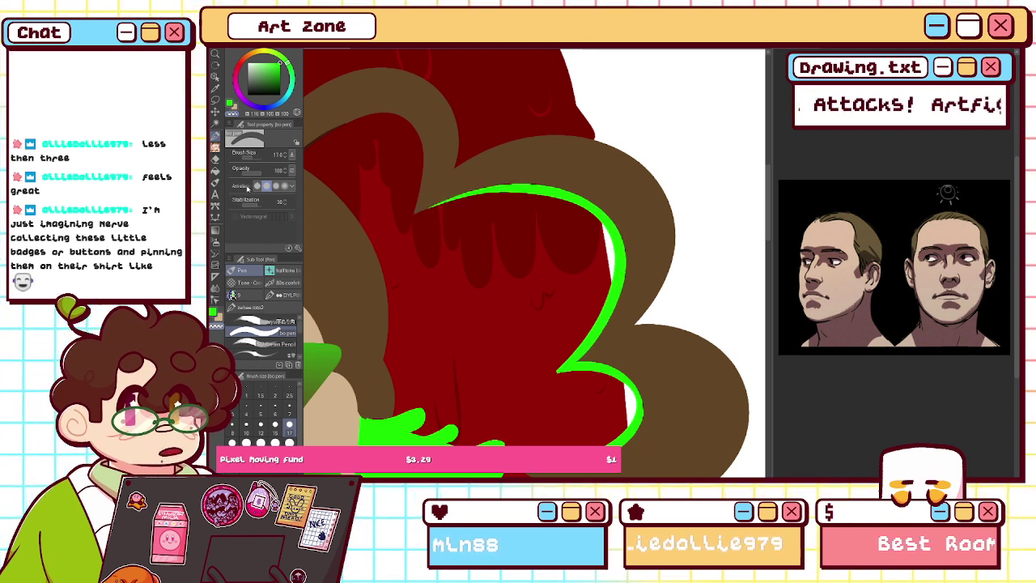
- Mirror the canvas and paint a green shadow band along the uppermost hair arch down to the hairline at brush size 30
click(233, 427)
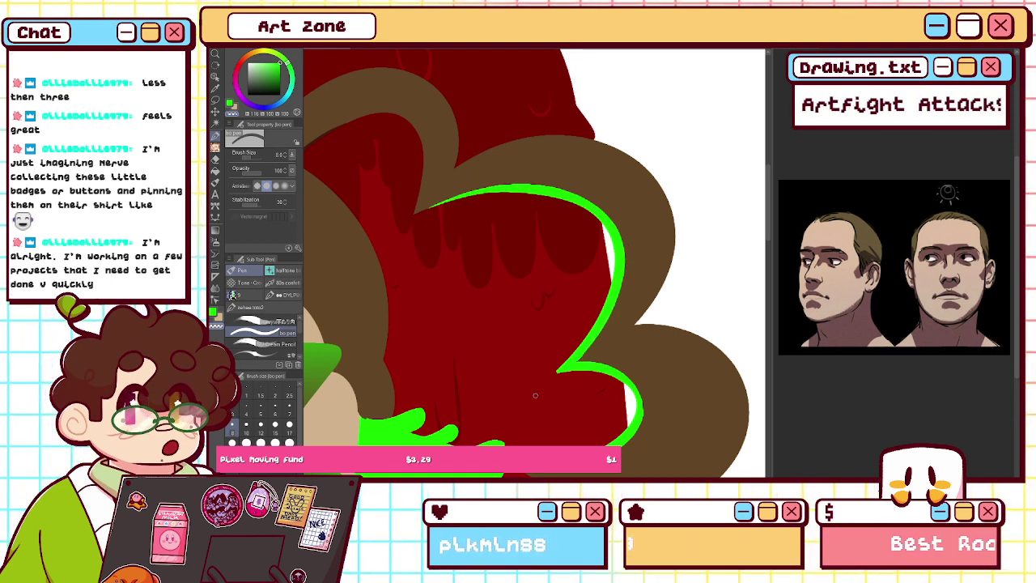
drag(770, 221, 771, 243)
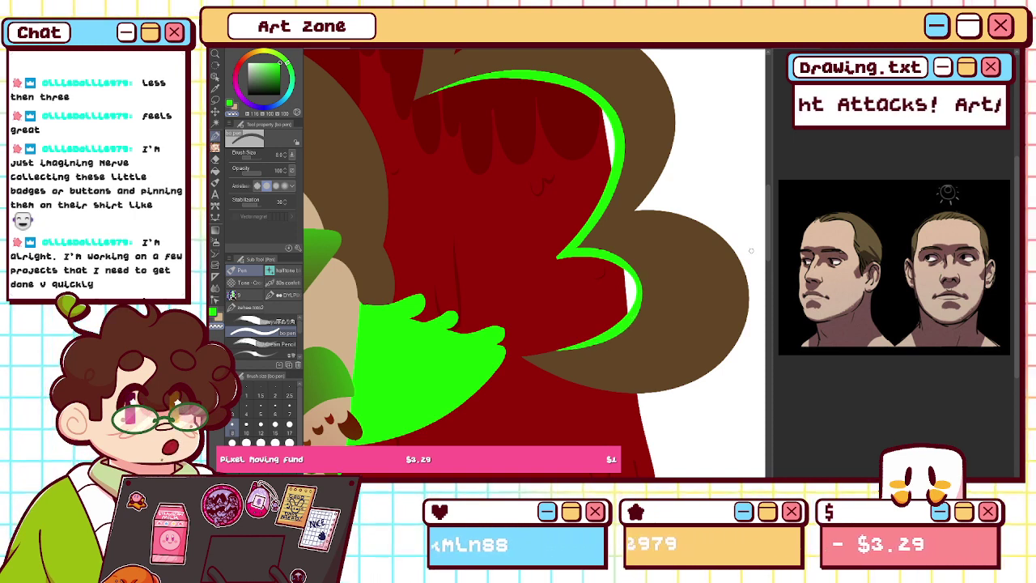
scroll(526, 267, up, 5)
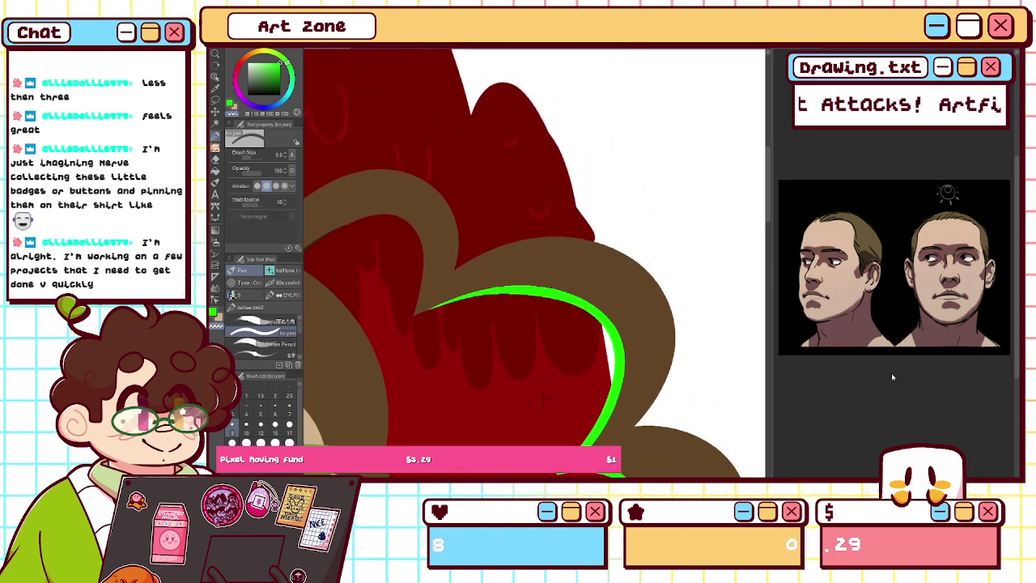
key(h)
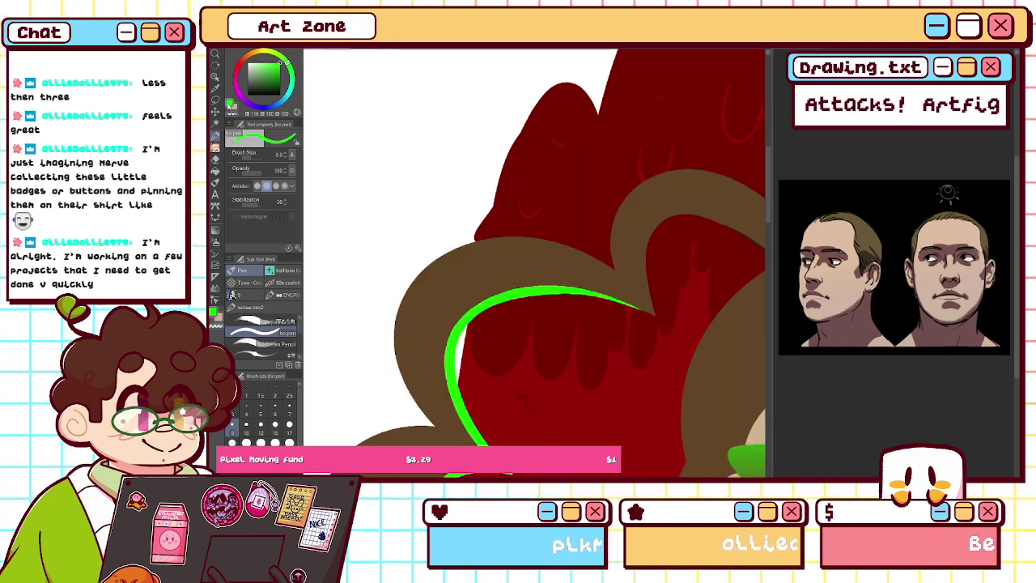
key(h)
mouse_move(431, 314)
mouse_down()
mouse_move(439, 300)
mouse_move(421, 249)
mouse_move(641, 396)
mouse_up()
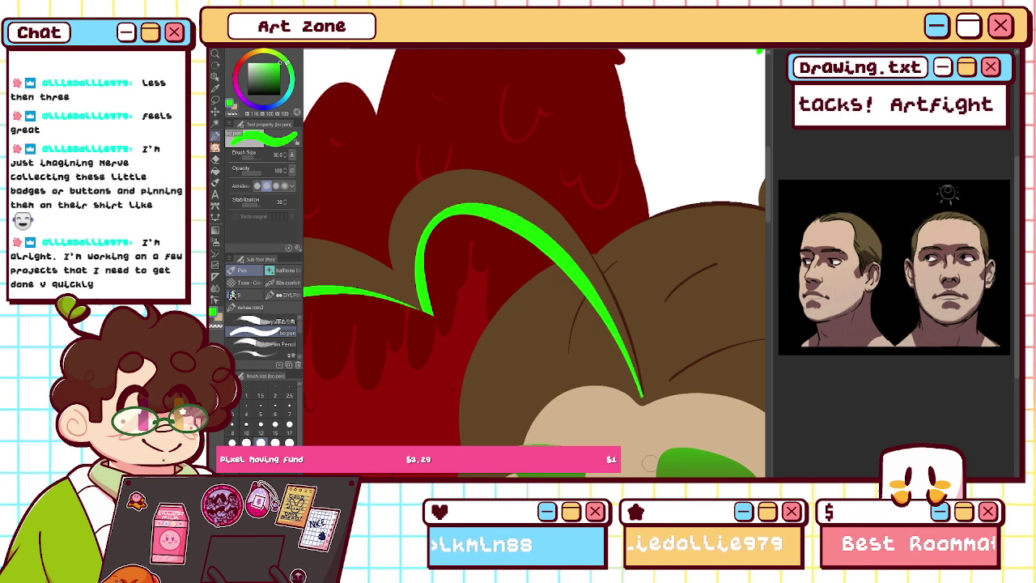
- Thin the outer edge of the uppermost hair arch's green band with transparent colour at brush size 20, redoing unsatisfactory strokes
key(ctrl+z)
drag(428, 308, 597, 301)
drag(618, 353, 638, 389)
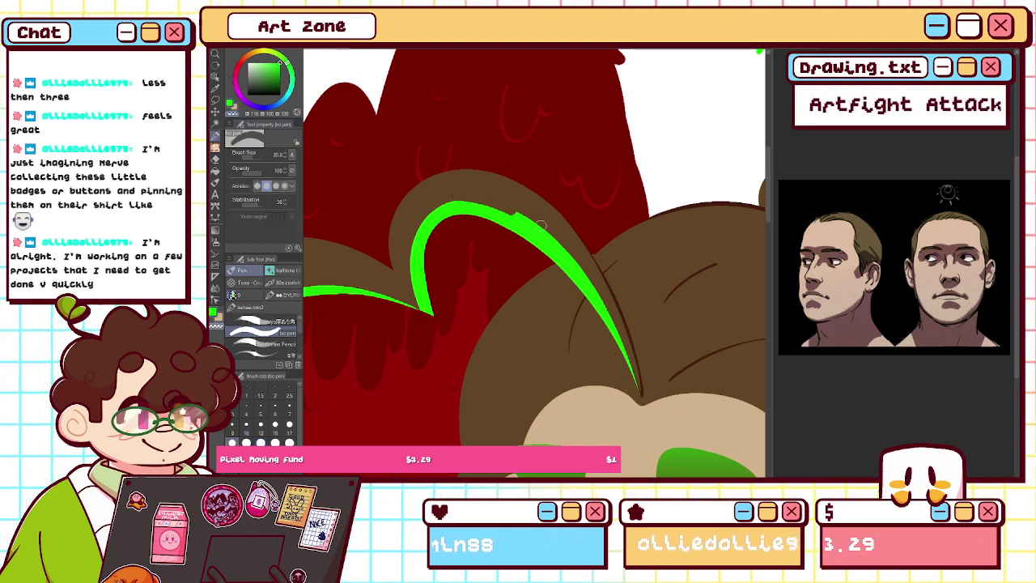
mouse_move(446, 200)
mouse_down()
mouse_move(479, 196)
mouse_move(609, 320)
mouse_move(638, 385)
mouse_up()
key(ctrl+z)
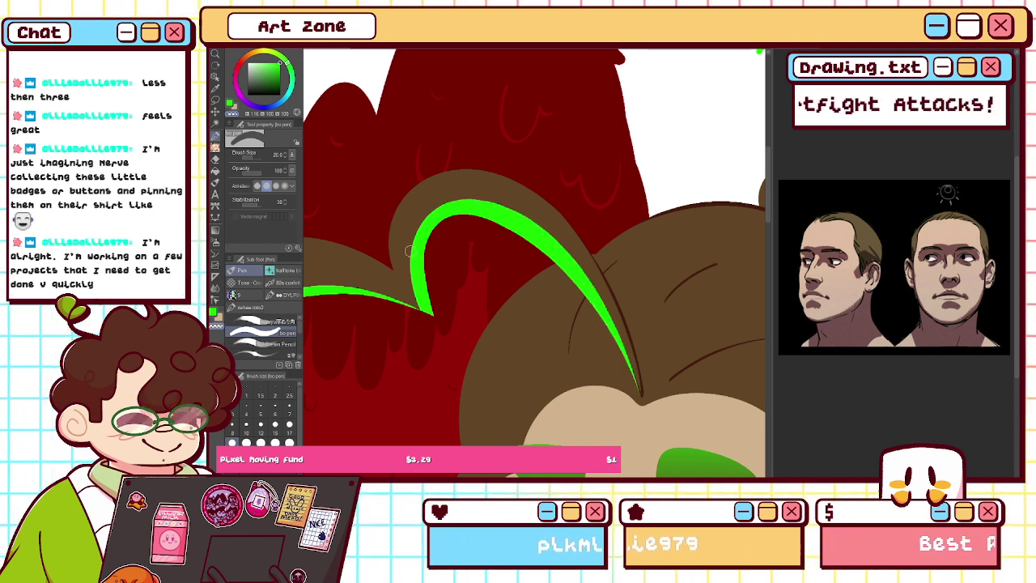
mouse_move(445, 198)
mouse_down()
mouse_move(418, 230)
mouse_move(437, 336)
mouse_up()
key(ctrl+z)
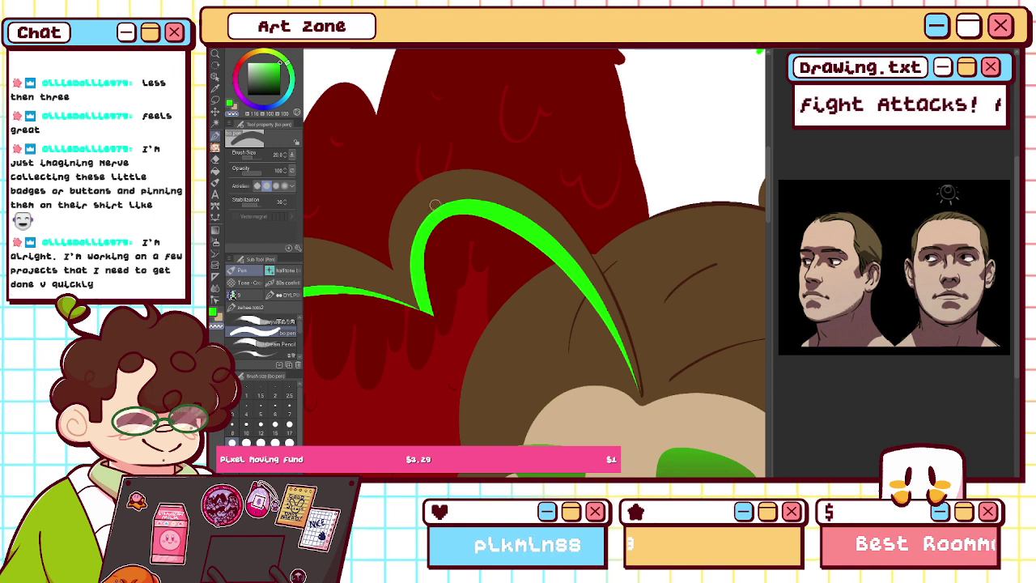
mouse_move(450, 195)
mouse_down()
mouse_move(410, 273)
mouse_move(445, 346)
mouse_up()
- Narrow the uppermost arch's green band further along its outer edge down to the hairline with transparent colour at brush size 15
click(275, 422)
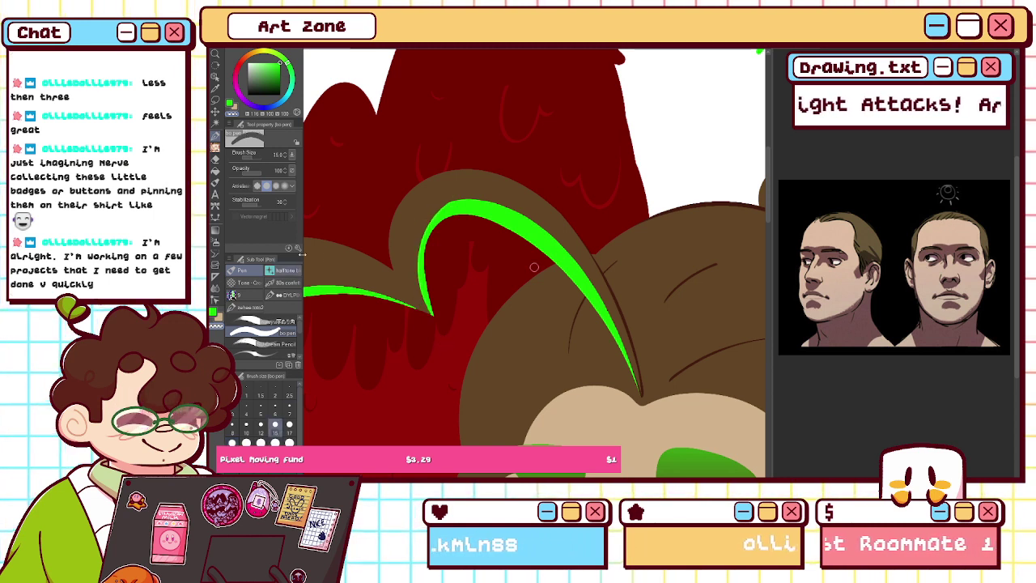
mouse_move(416, 263)
mouse_down()
mouse_move(552, 244)
mouse_move(636, 381)
mouse_up()
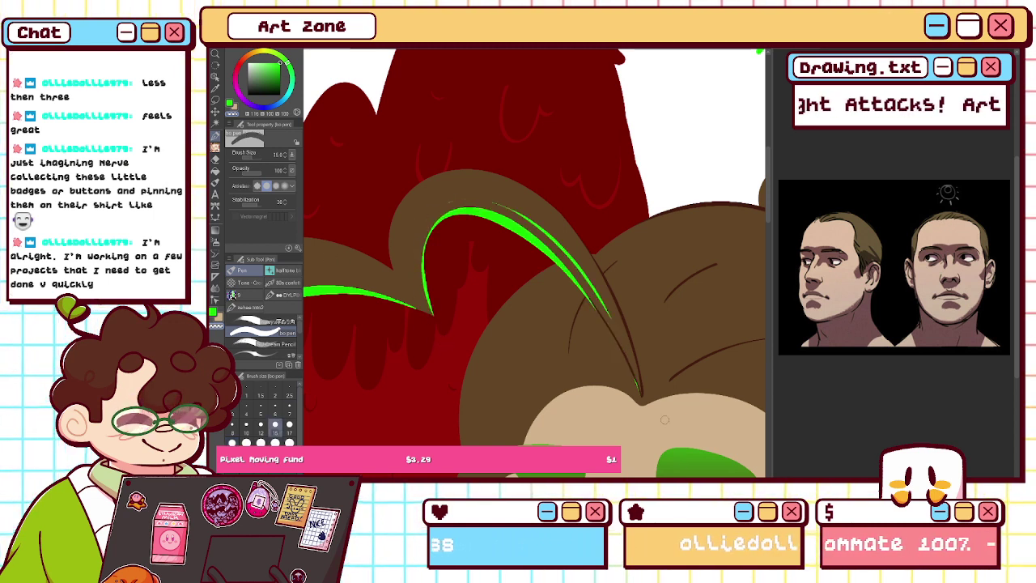
key(ctrl+z)
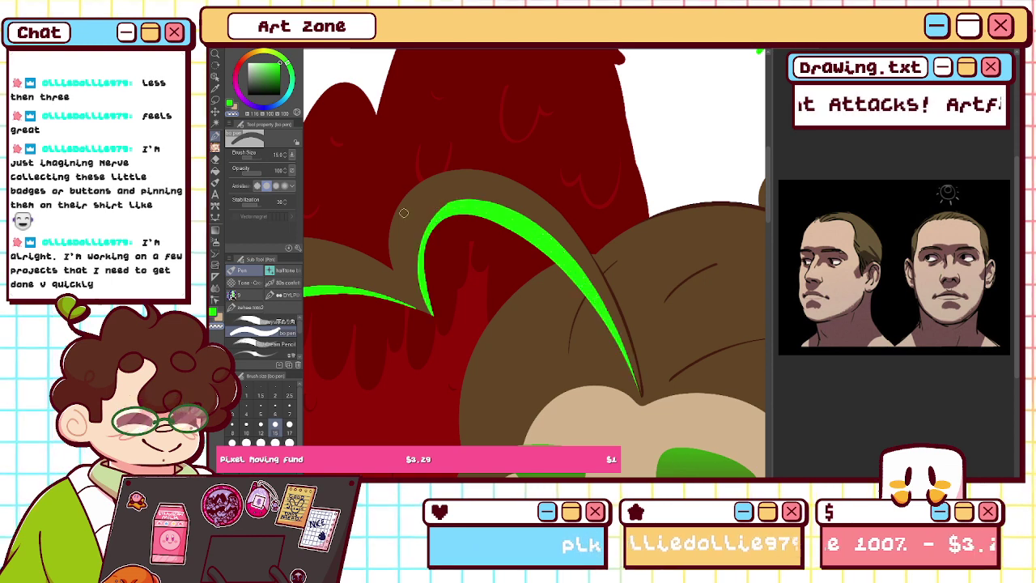
mouse_move(417, 242)
mouse_down()
mouse_move(525, 213)
mouse_move(636, 380)
mouse_up()
mouse_move(463, 192)
mouse_down()
mouse_move(552, 233)
mouse_move(584, 264)
mouse_up()
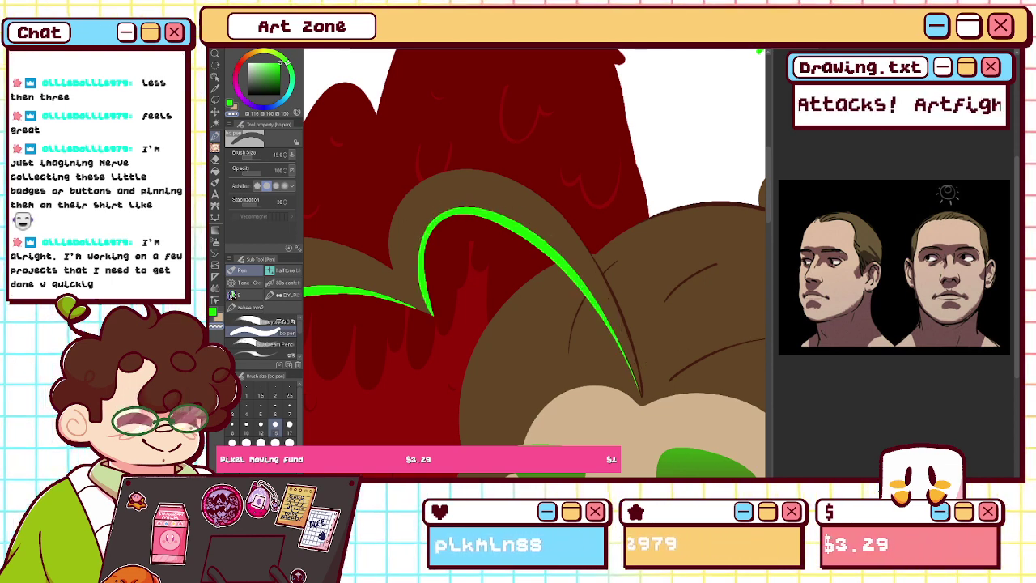
key(ctrl+0)
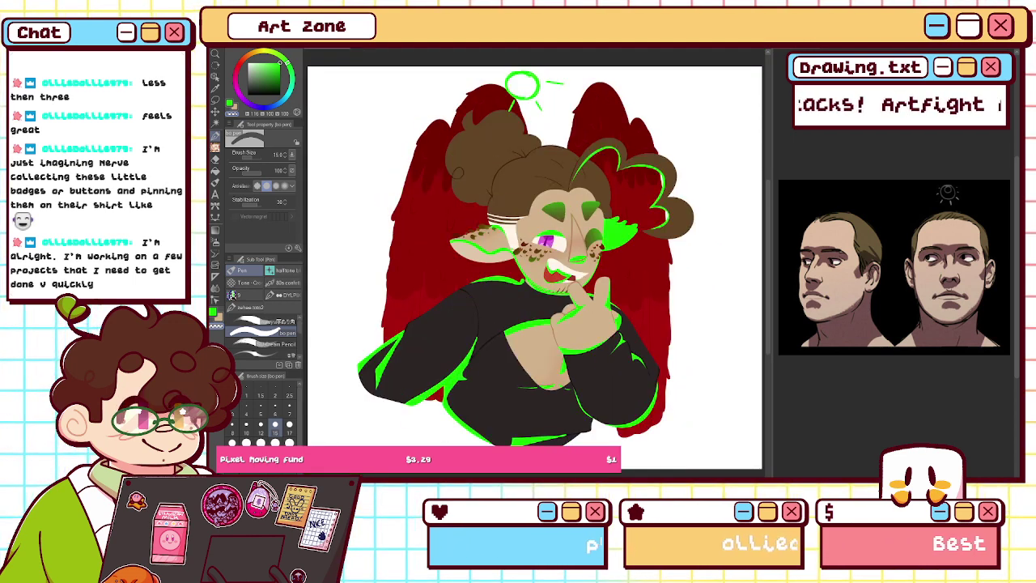
- Thin the lower half of the middle curl's green band along its outer edge at brush size 15, retrying the stroke until satisfied
key(ctrl+plus)
key(ctrl+plus)
key(ctrl+plus)
drag(671, 210, 396, 348)
key(ctrl+plus)
mouse_move(616, 77)
mouse_down()
mouse_move(630, 119)
mouse_move(550, 251)
mouse_up()
key(ctrl+z)
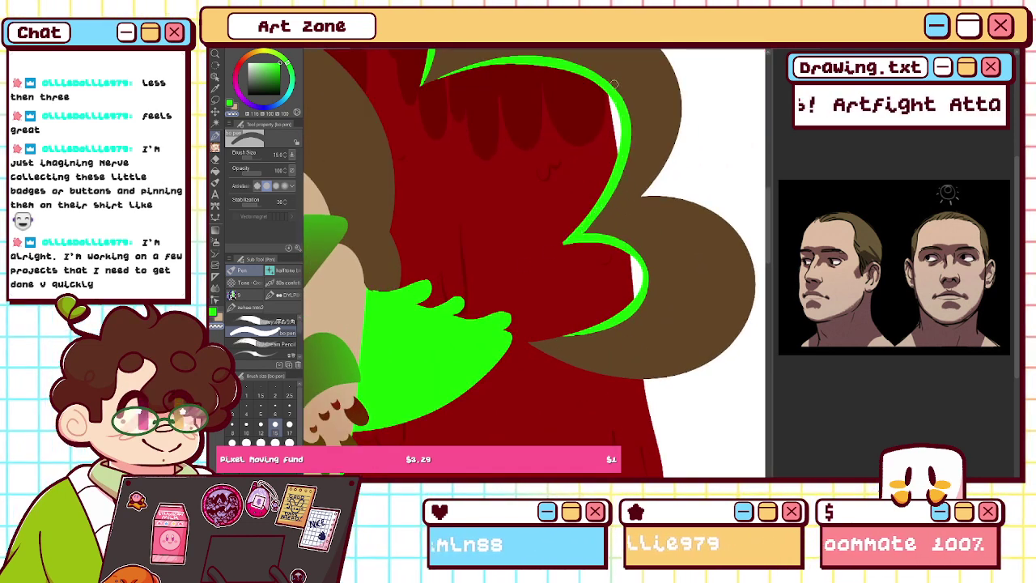
mouse_move(612, 77)
mouse_down()
mouse_move(623, 174)
mouse_move(541, 261)
mouse_up()
key(ctrl+z)
mouse_move(608, 75)
mouse_down()
mouse_move(613, 198)
mouse_move(567, 238)
mouse_up()
key(ctrl+z)
mouse_move(605, 76)
mouse_down()
mouse_move(618, 199)
mouse_move(520, 275)
mouse_up()
key(ctrl+z)
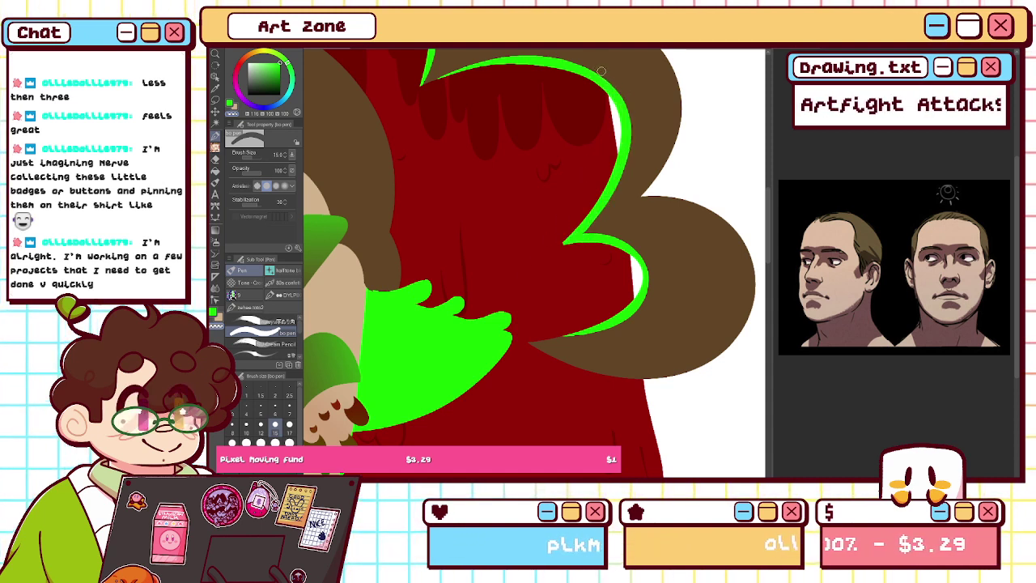
drag(620, 95, 566, 241)
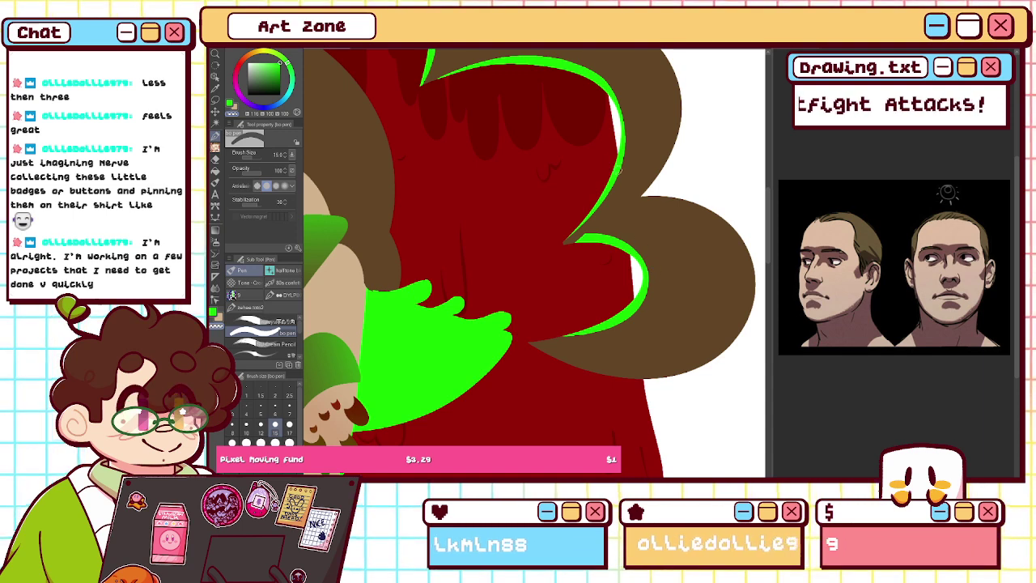
- Mirror the canvas and taper the lowest curl's green band where it meets the middle curl, using transparent colour at brush size 15
key(ctrl+plus)
key(h)
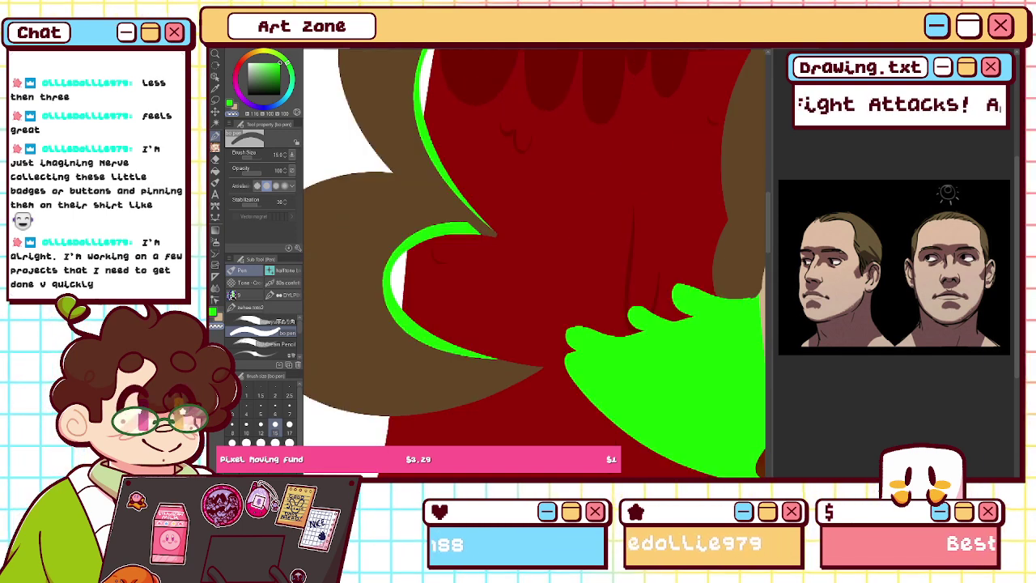
key(asciicircum)
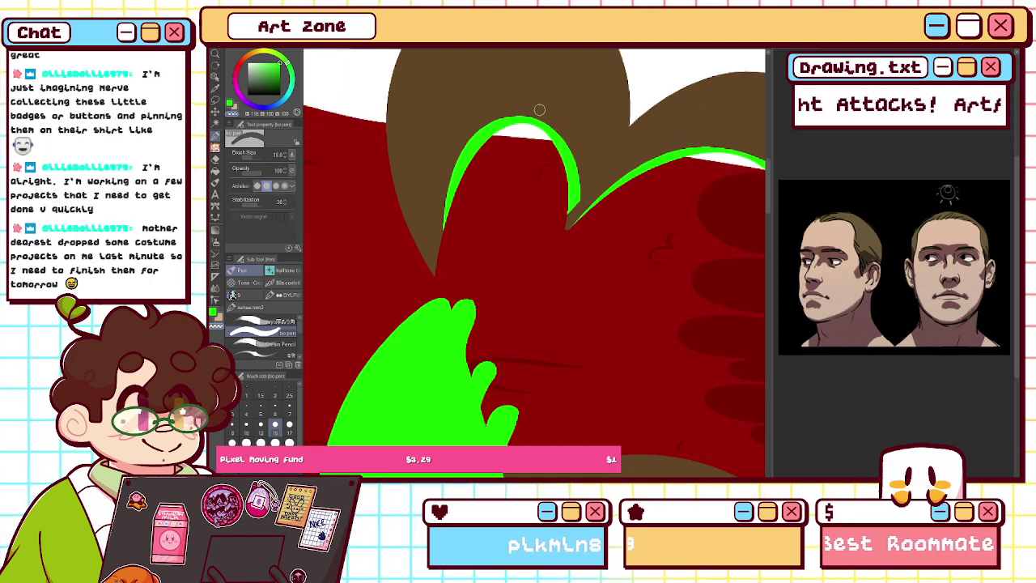
mouse_move(538, 114)
mouse_down()
mouse_move(576, 206)
mouse_move(554, 263)
mouse_up()
key(ctrl+z)
drag(538, 114, 572, 212)
drag(575, 168, 578, 204)
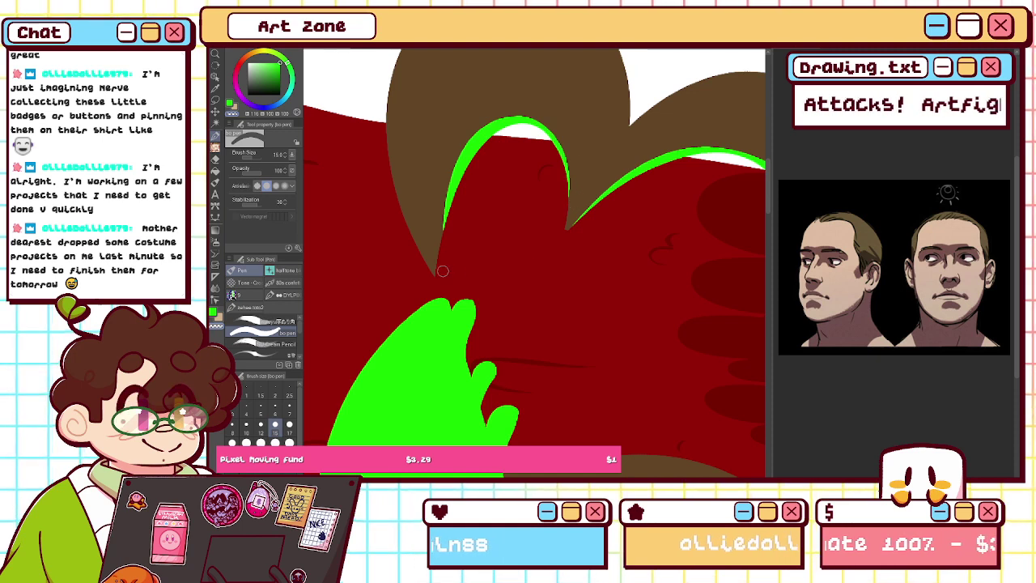
key(minus)
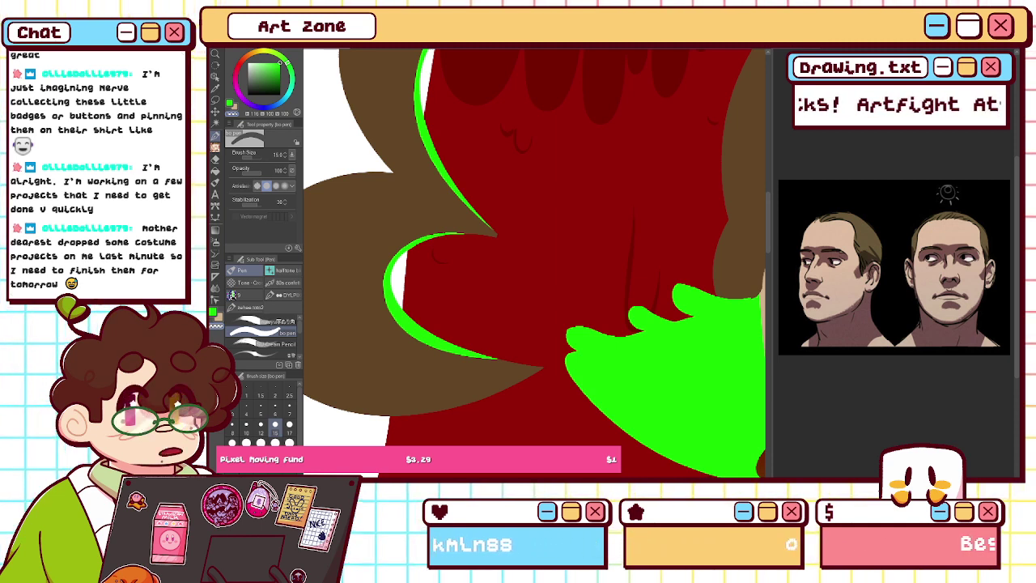
key(ctrl+0)
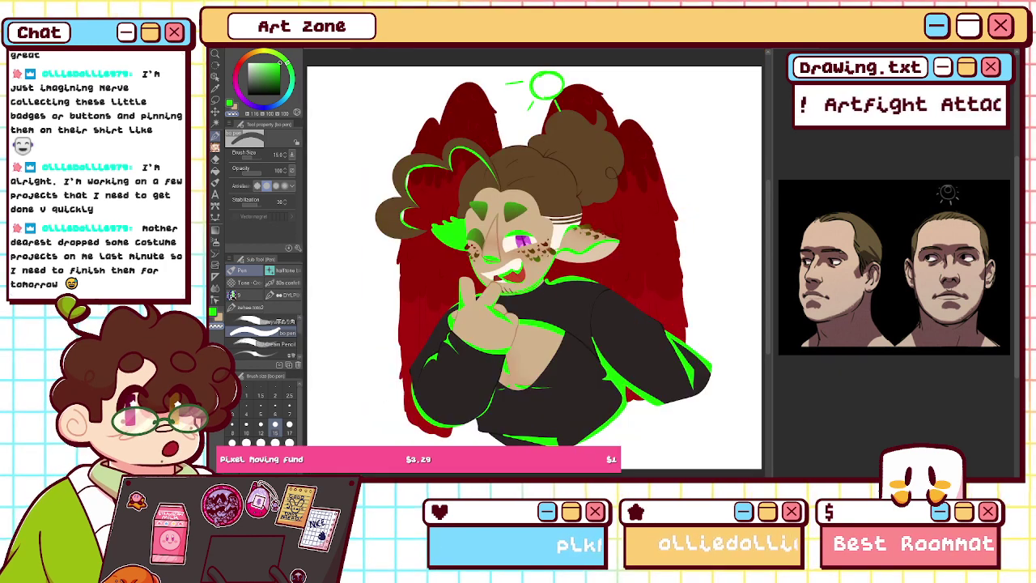
- Thin the upper half of the middle curl's green band toward the uppermost arch at brush size 15, redoing unsatisfactory strokes
key(ctrl+z)
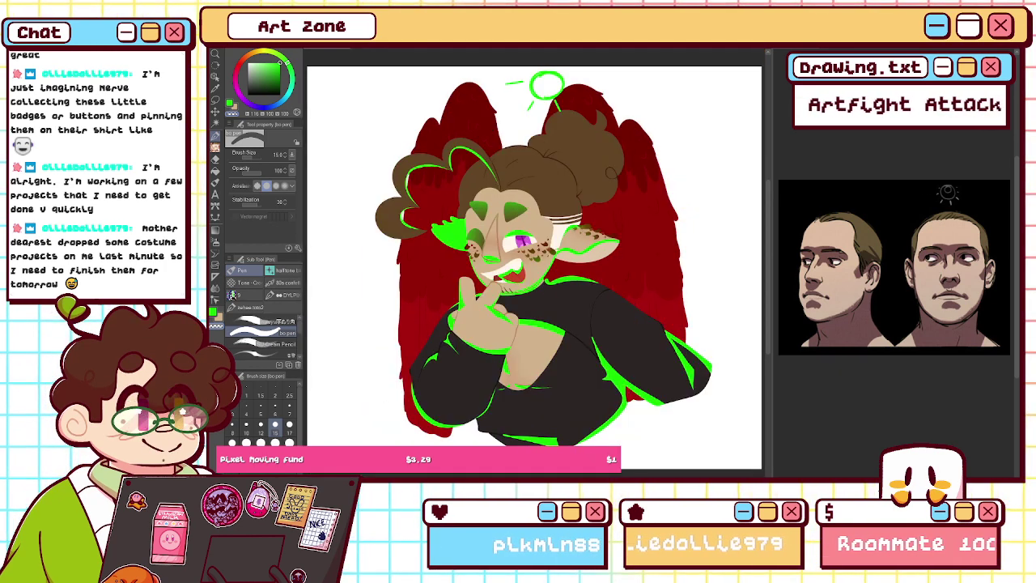
scroll(482, 225, up, 5)
drag(482, 225, 628, 336)
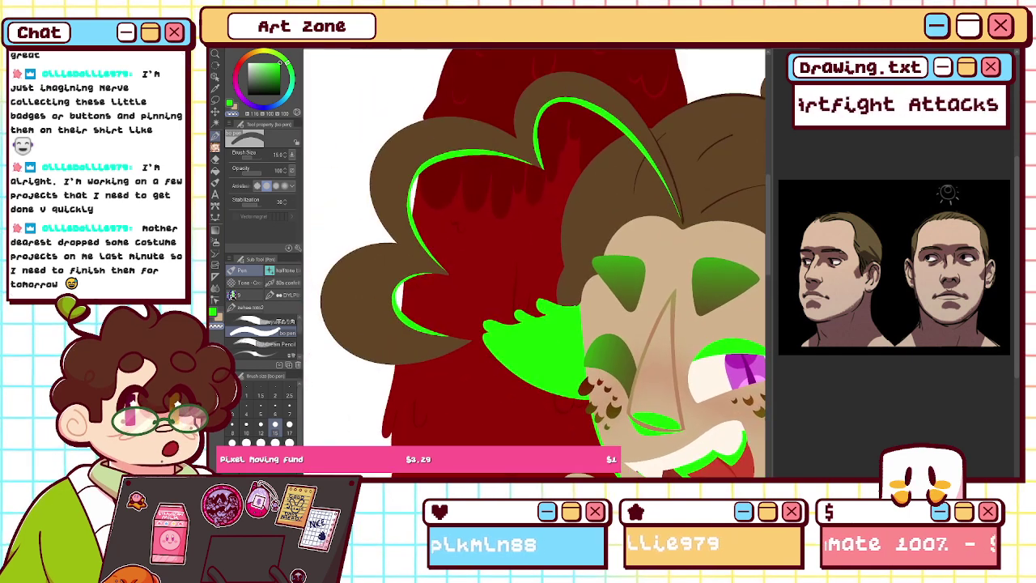
drag(628, 202, 603, 356)
key(asciicircum)
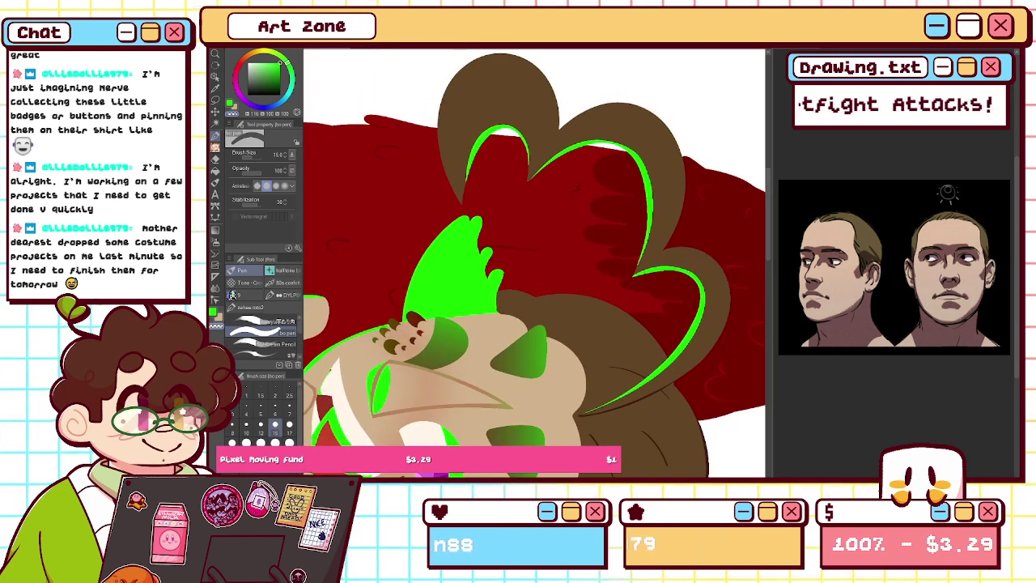
key(ctrl+plus)
mouse_move(682, 84)
mouse_down()
mouse_move(612, 171)
mouse_move(638, 348)
mouse_up()
key(ctrl+z)
mouse_move(601, 190)
mouse_down()
mouse_move(644, 247)
mouse_move(621, 373)
mouse_up()
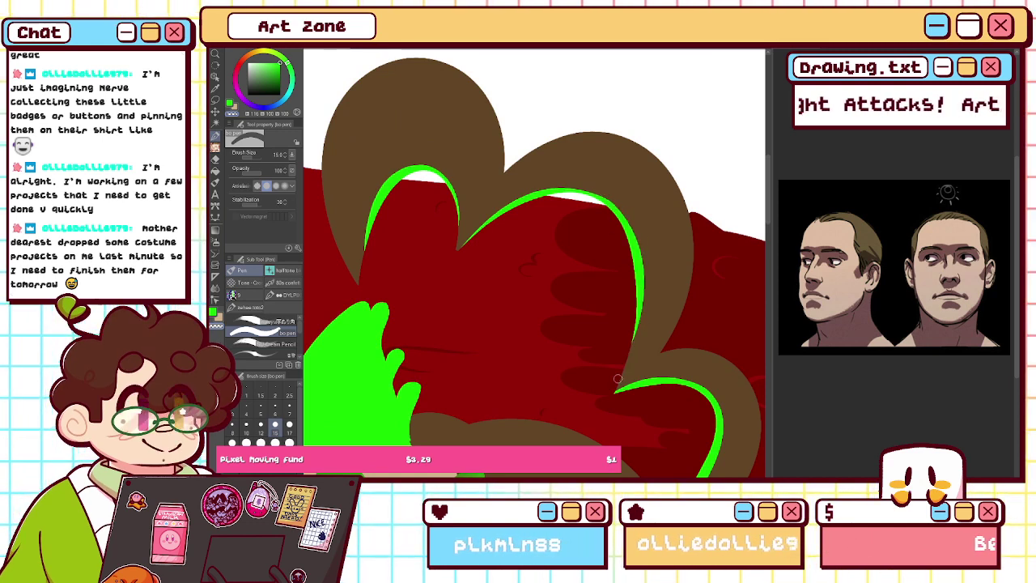
key(ctrl+z)
mouse_move(602, 191)
mouse_down()
mouse_move(649, 273)
mouse_move(644, 325)
mouse_up()
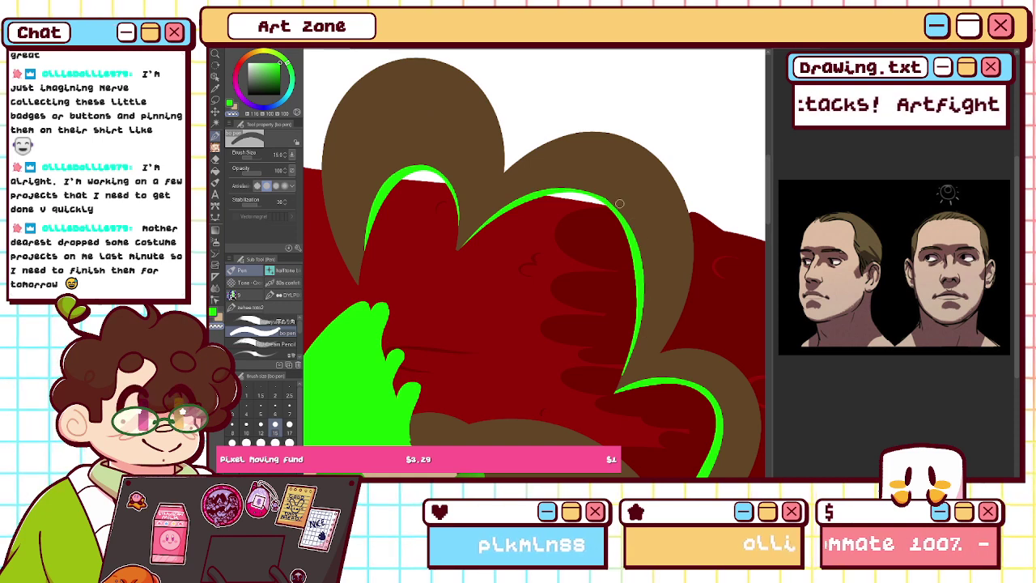
drag(609, 197, 646, 311)
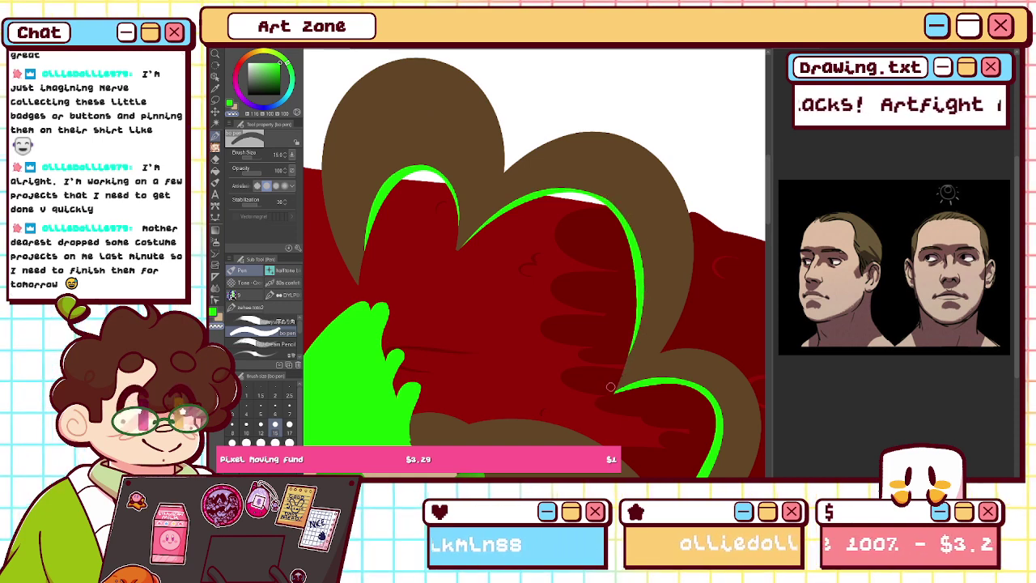
- Trim the middle curl's green band short of its junction with the uppermost arch, using transparent colour at brush size 10
click(231, 105)
click(246, 427)
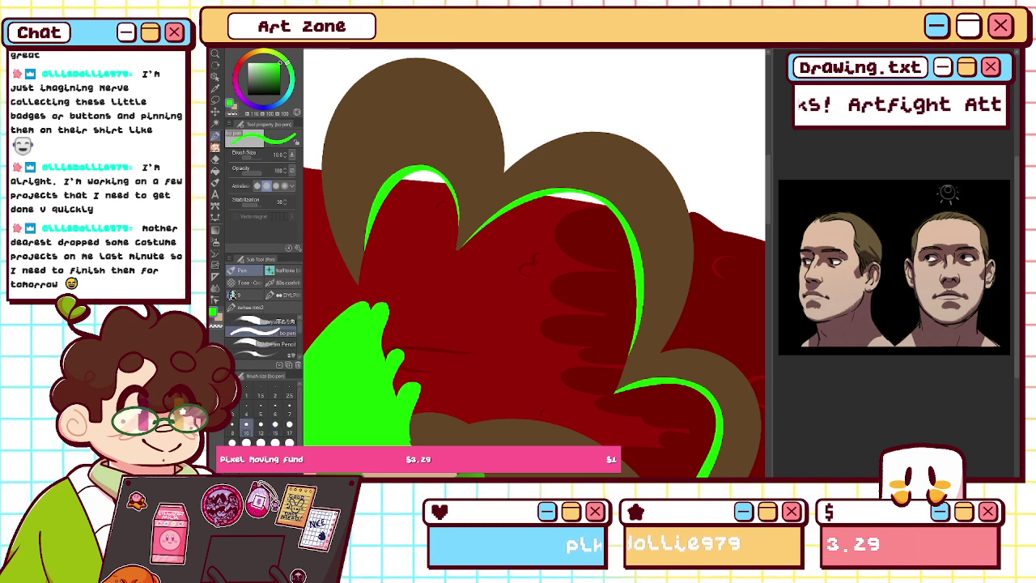
key(^)
key(^)
key(^)
key(^)
key(^)
key(^)
key(^)
key(^)
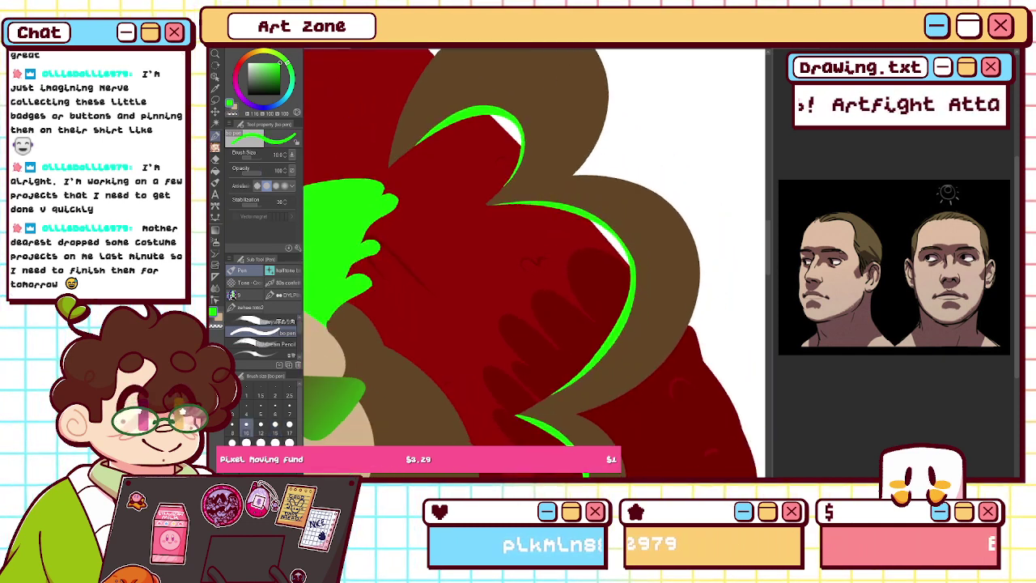
key(^)
key(^)
key(^)
key(^)
key(^)
key(^)
key(^)
key(^)
key(^)
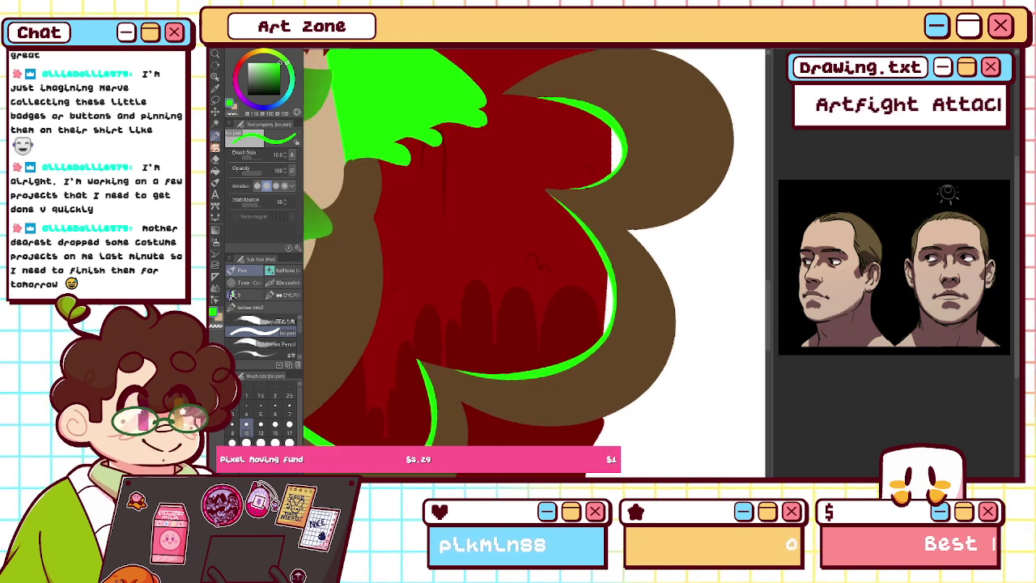
key(^)
key(ctrl+plus)
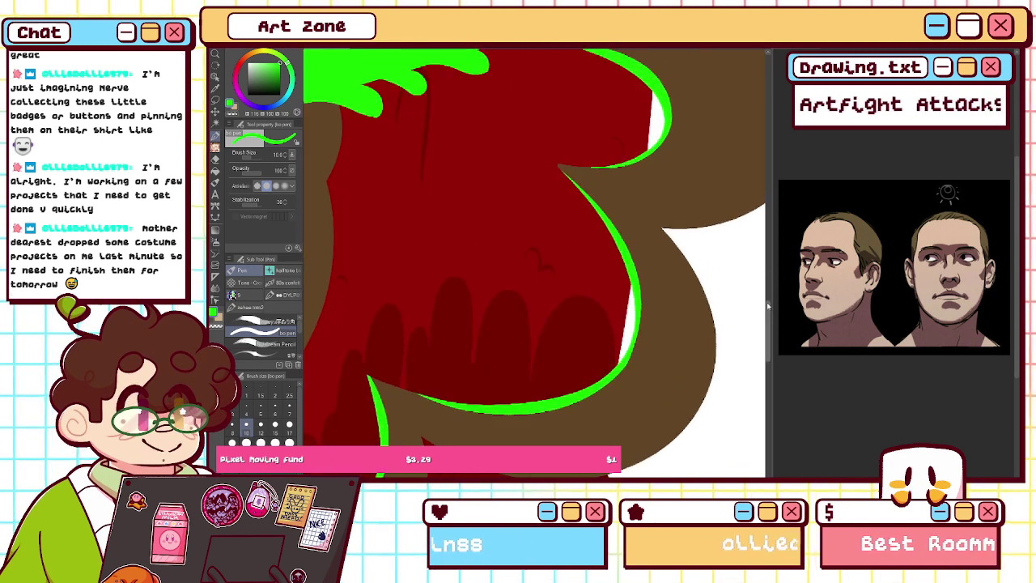
drag(768, 305, 767, 312)
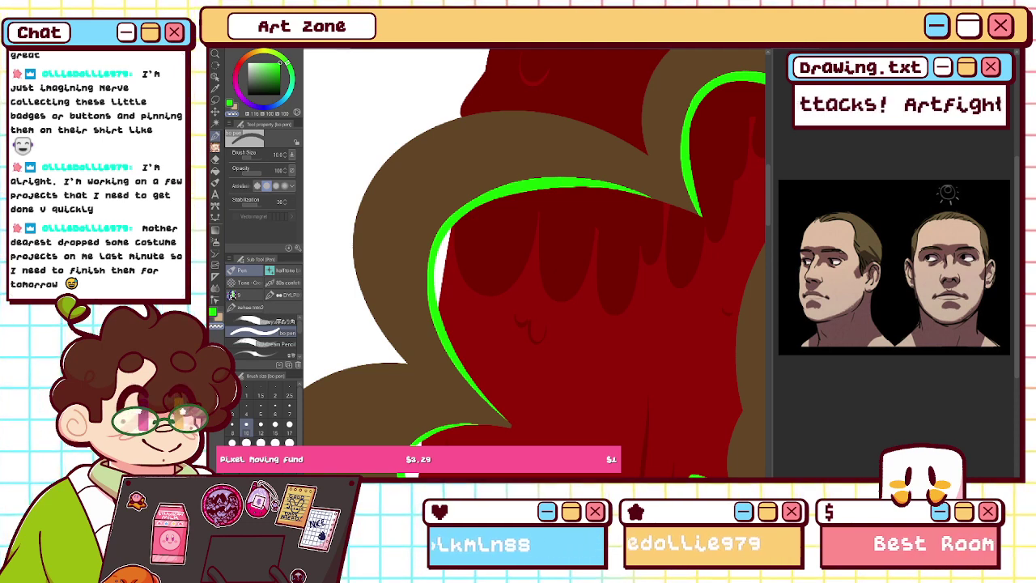
drag(485, 178, 620, 215)
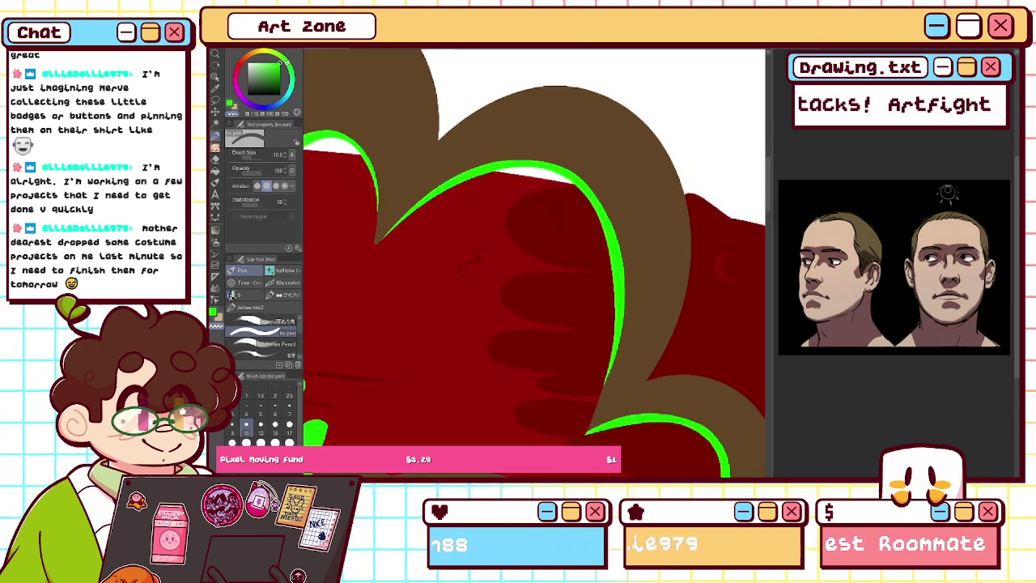
drag(606, 374, 602, 197)
key(ctrl+z)
drag(608, 373, 592, 185)
key(ctrl+z)
key(ctrl+z)
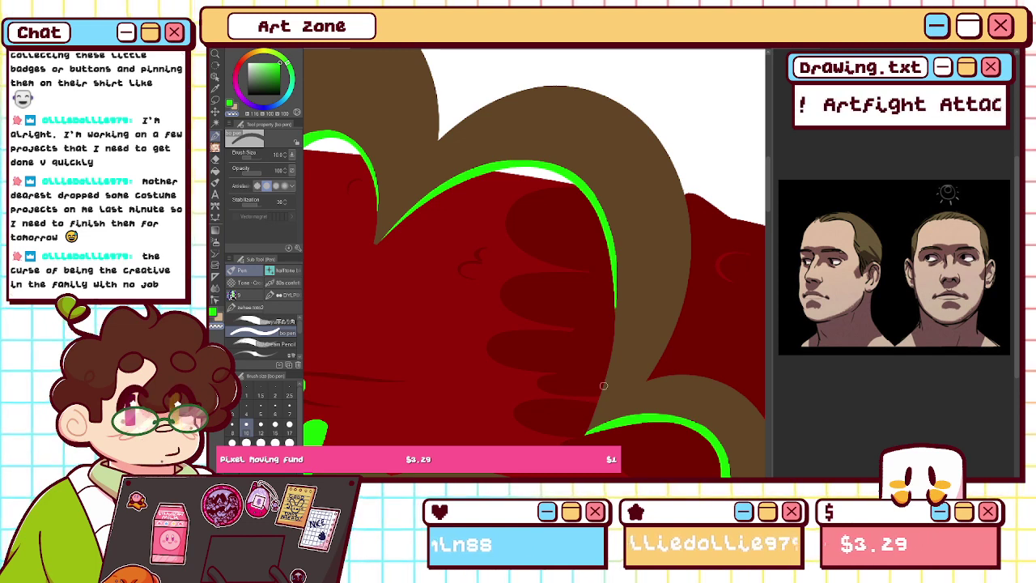
- Thicken the outer bend of the middle curl's green band with green at brush size 8, redoing the first stroke
key(asciicircum)
key(asciicircum)
key(asciicircum)
key(asciicircum)
key(asciicircum)
key(asciicircum)
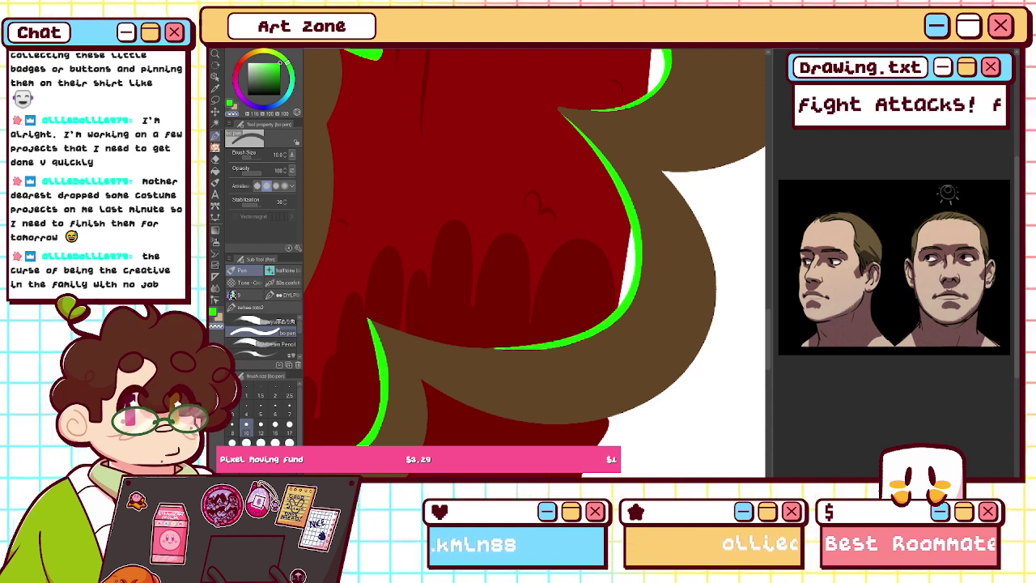
key(c)
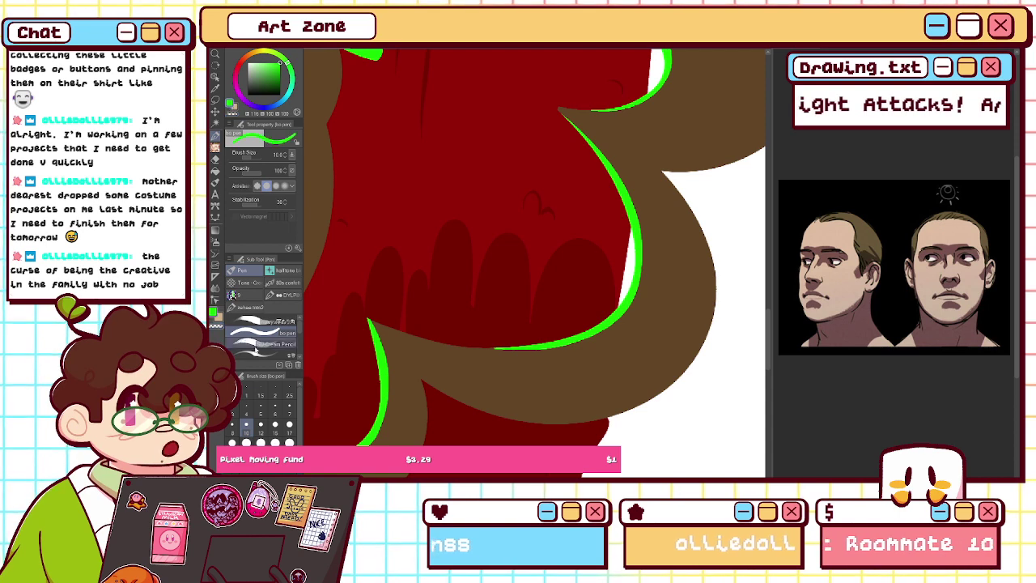
click(274, 411)
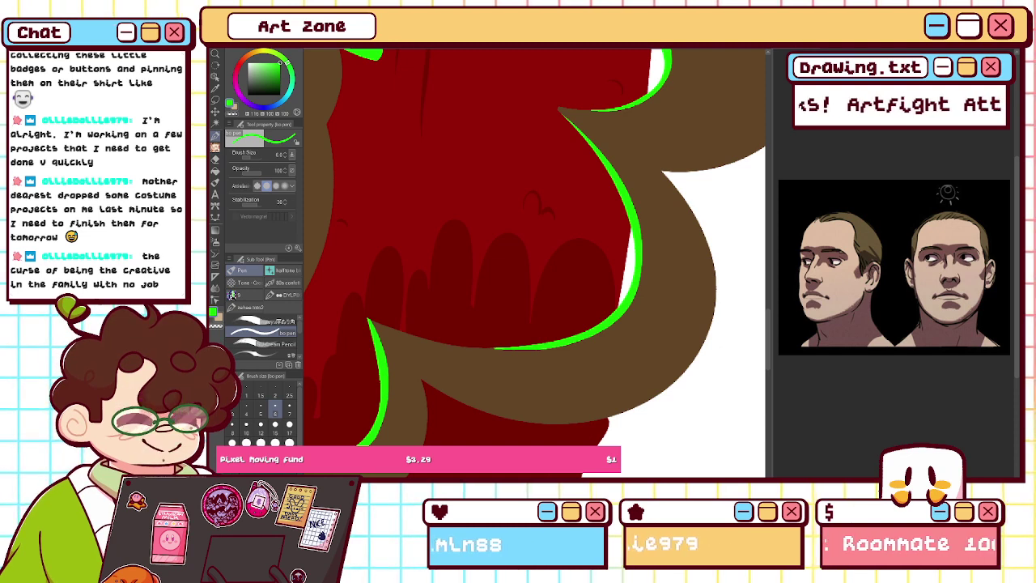
click(232, 431)
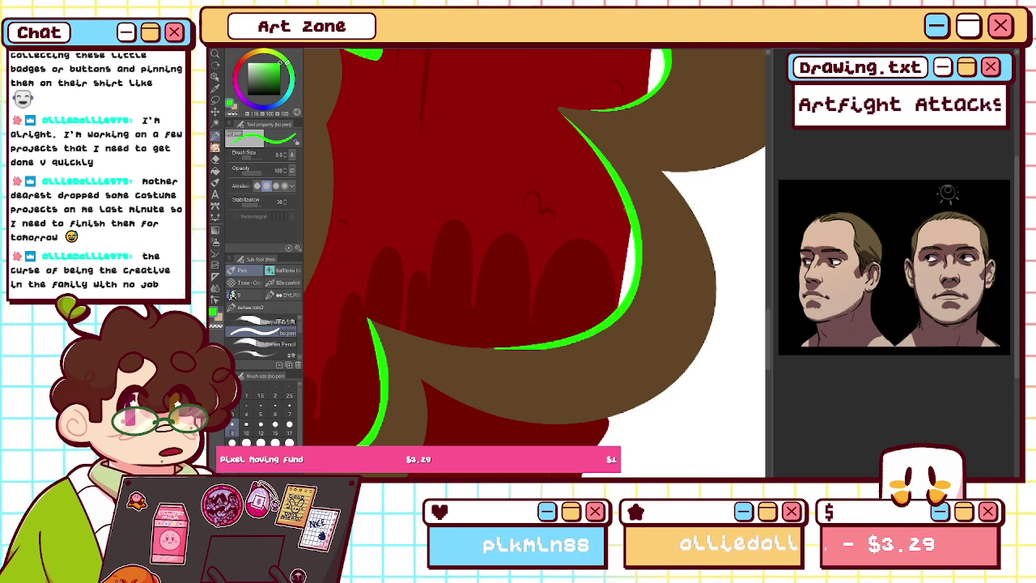
drag(635, 230, 558, 346)
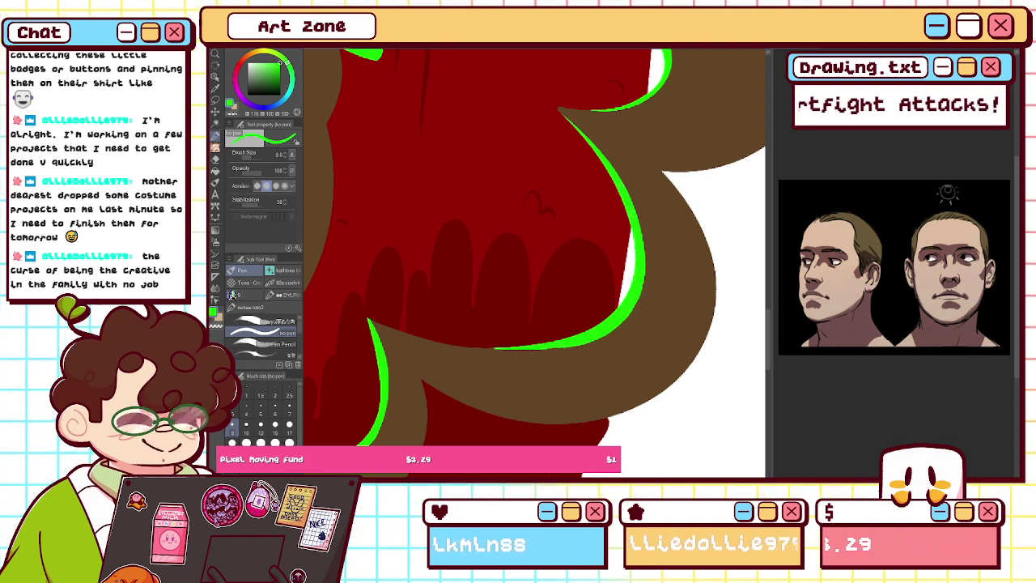
key(ctrl+z)
drag(639, 218, 567, 346)
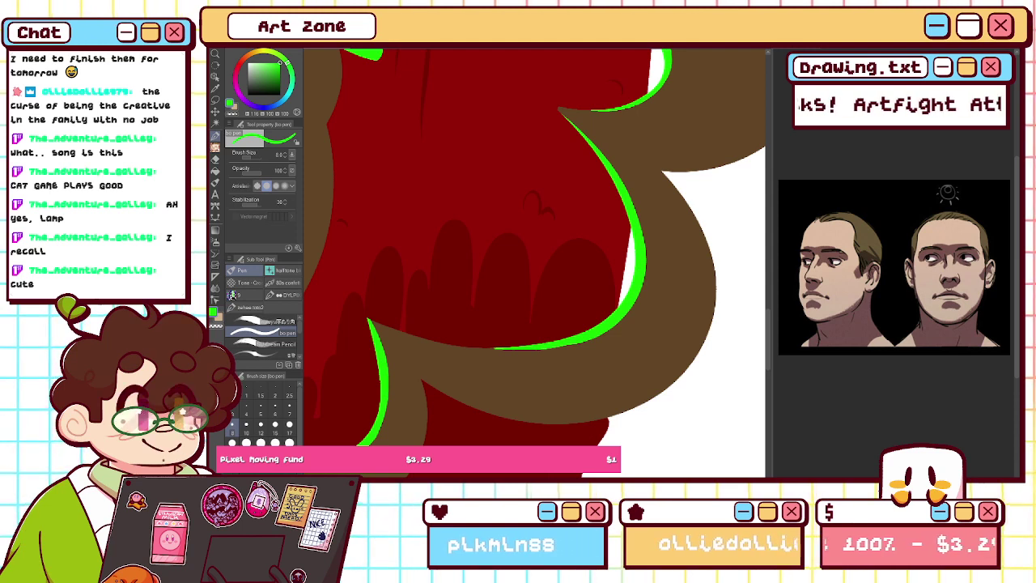
drag(648, 267, 542, 154)
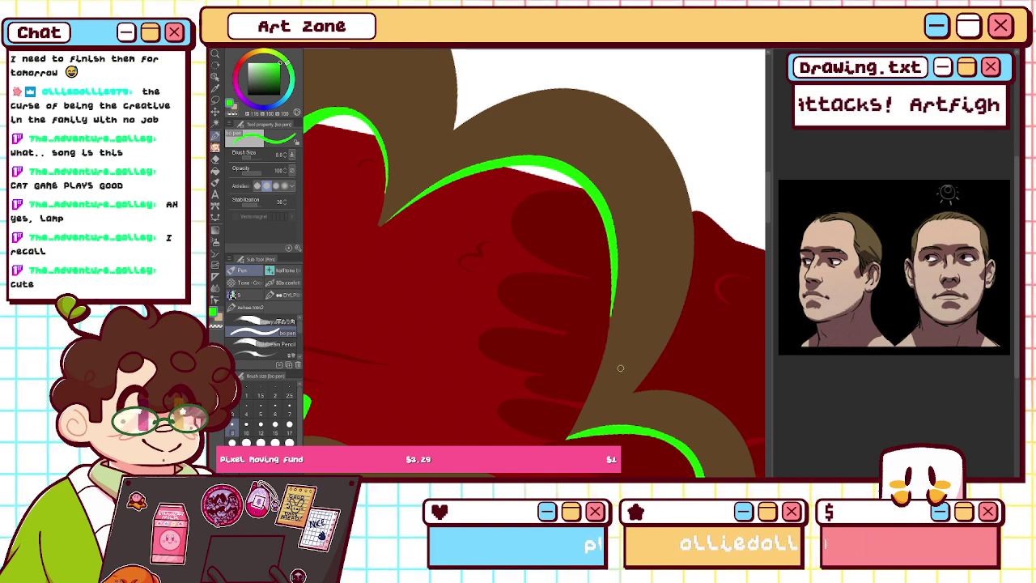
key(r)
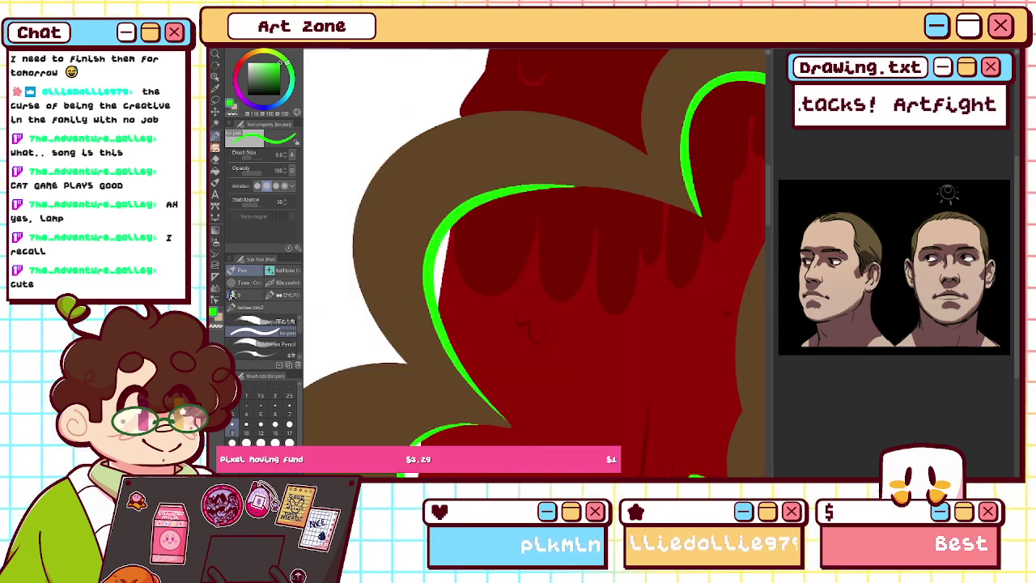
key(h)
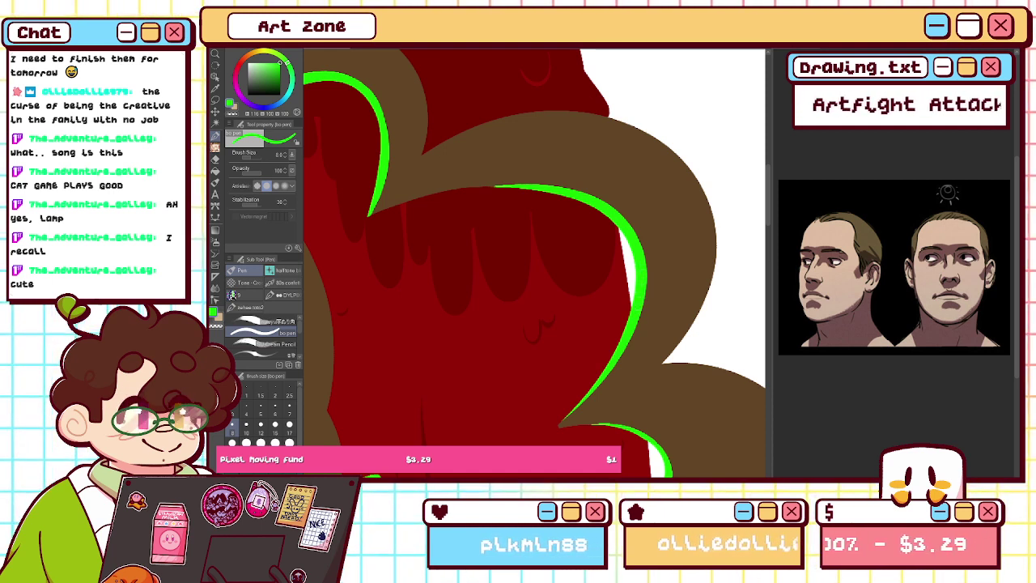
key(ctrl+0)
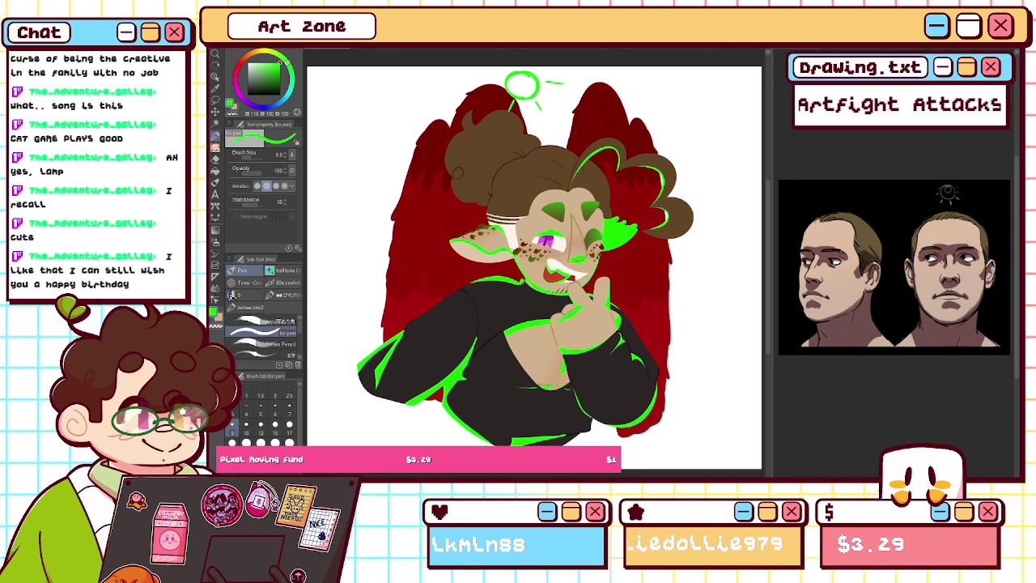
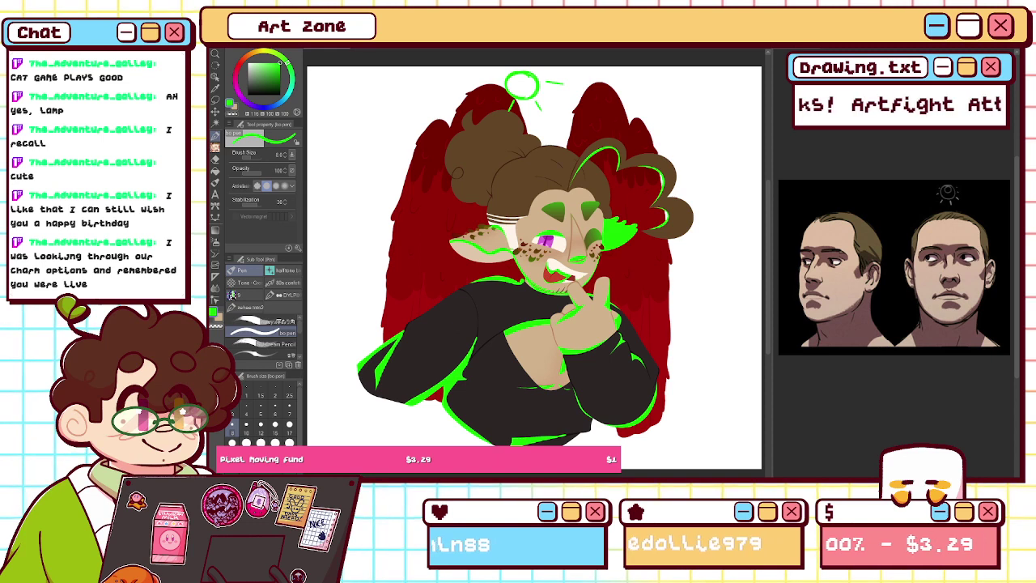
key(h)
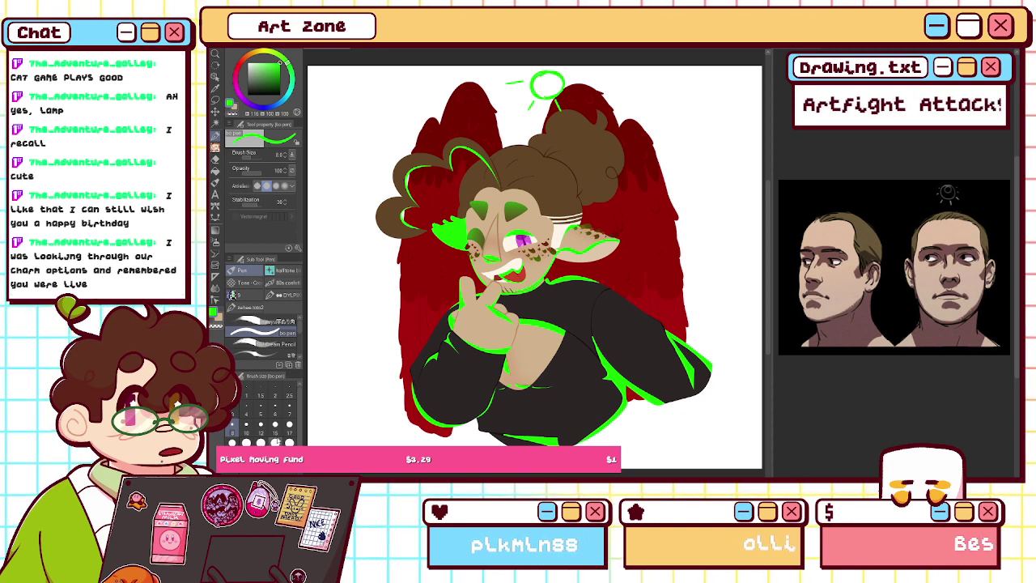
- Paint a tapered green shadow band on the hair just above the forehead at brush size 15, redoing the first stroke
click(246, 441)
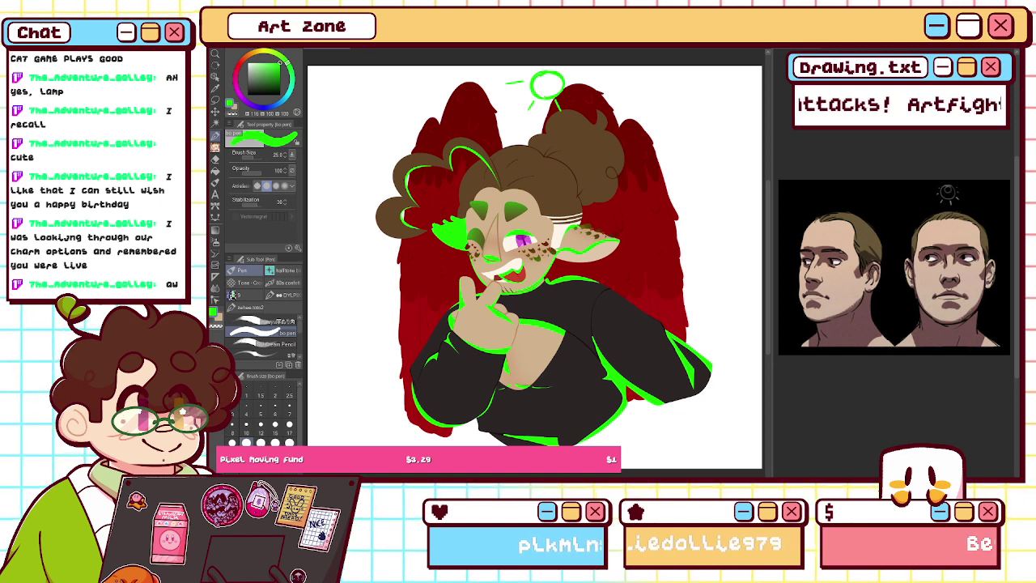
key(ctrl+plus)
key(ctrl+plus)
key(ctrl+plus)
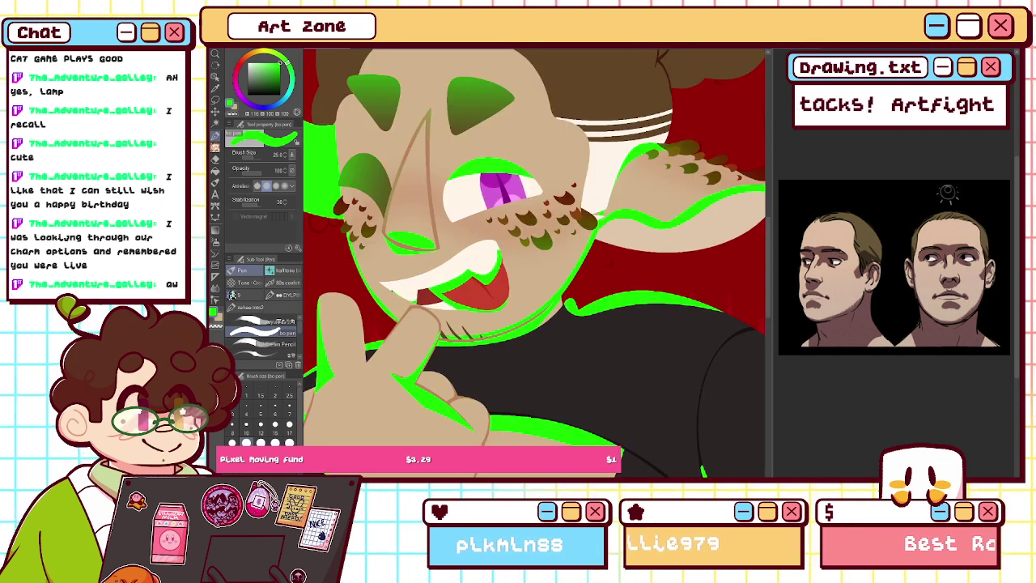
scroll(536, 262, up, 10)
scroll(534, 263, up, 2)
scroll(534, 263, down, 2)
click(275, 428)
mouse_move(471, 247)
mouse_down()
mouse_move(498, 228)
mouse_move(469, 246)
mouse_move(558, 222)
mouse_move(527, 230)
mouse_up()
key(ctrl+z)
key(ctrl+plus)
key(h)
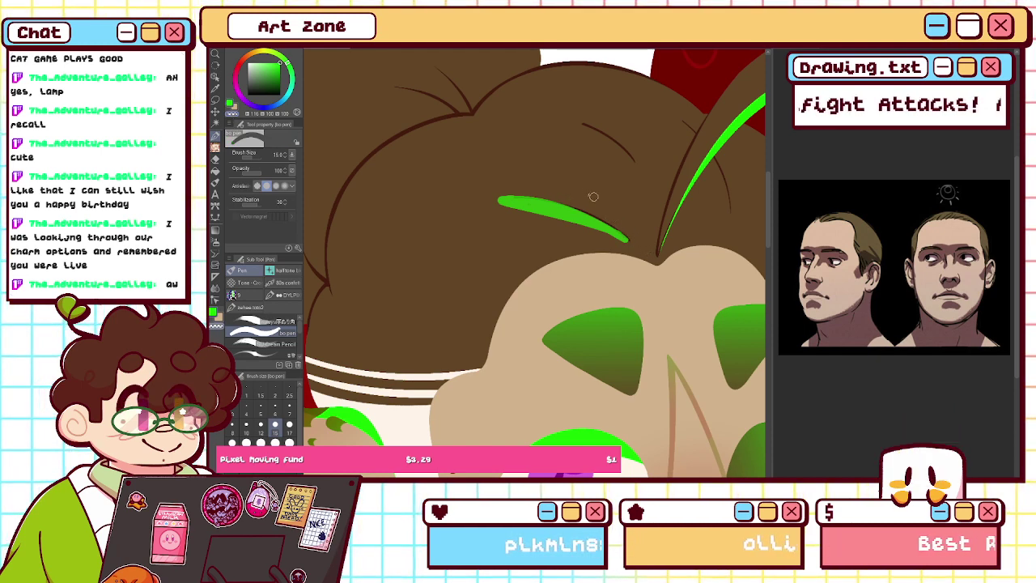
- Trim the pointed tip of the green band above the forehead with transparent colour, redoing one stroke, and return to green
mouse_move(627, 245)
mouse_down()
mouse_move(538, 208)
mouse_move(457, 197)
mouse_up()
key(ctrl+z)
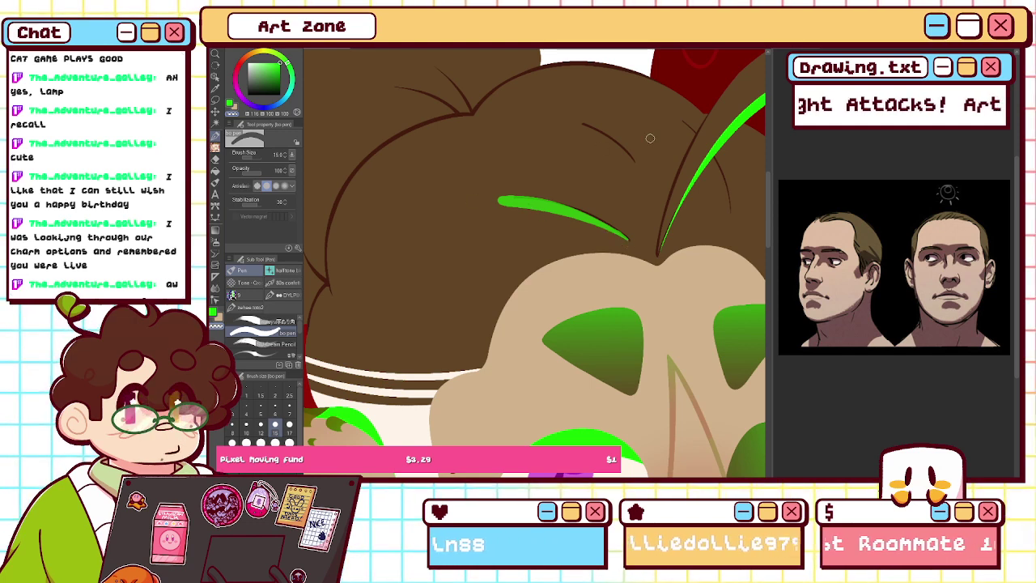
key(h)
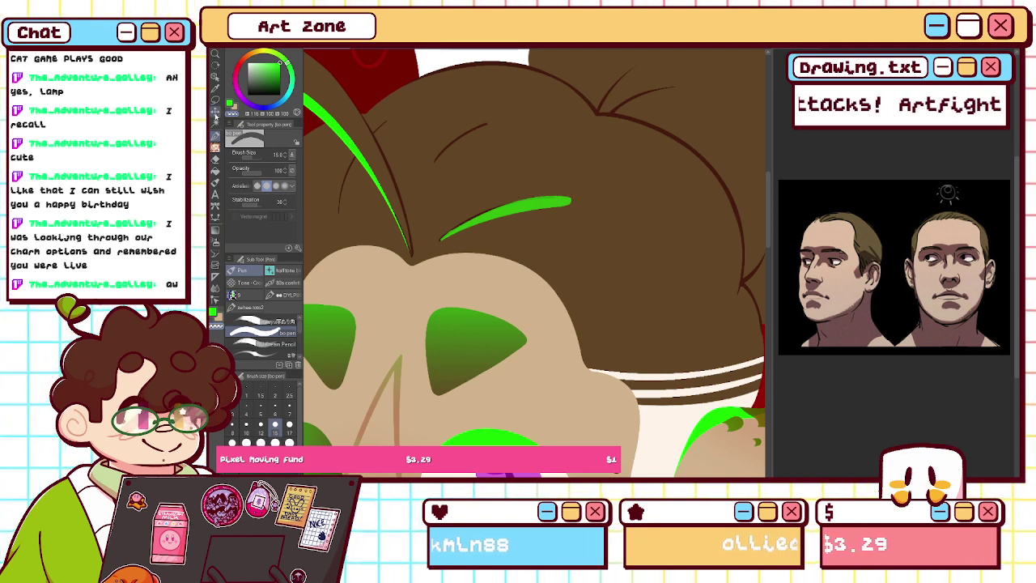
key(c)
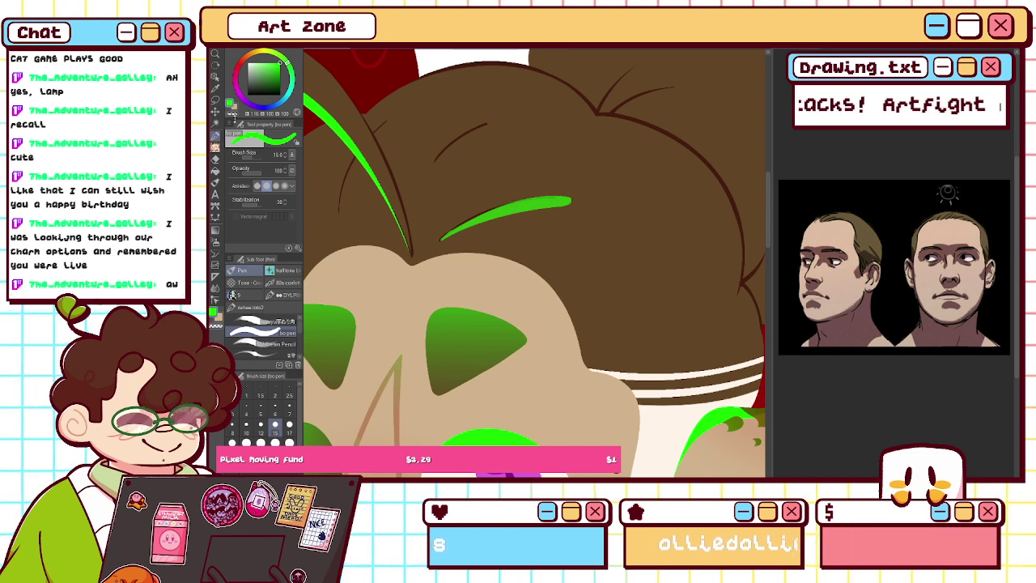
key(c)
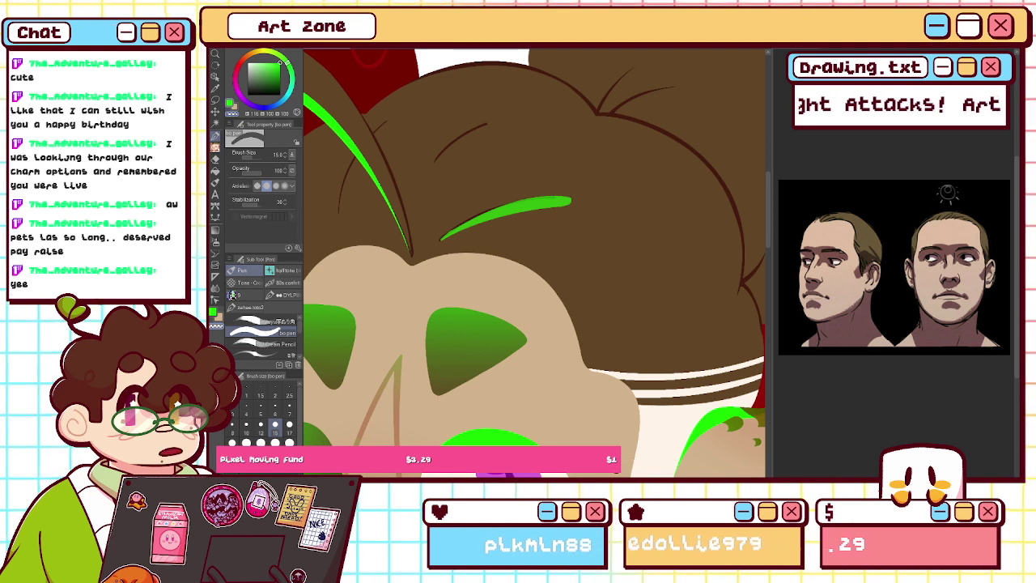
click(230, 103)
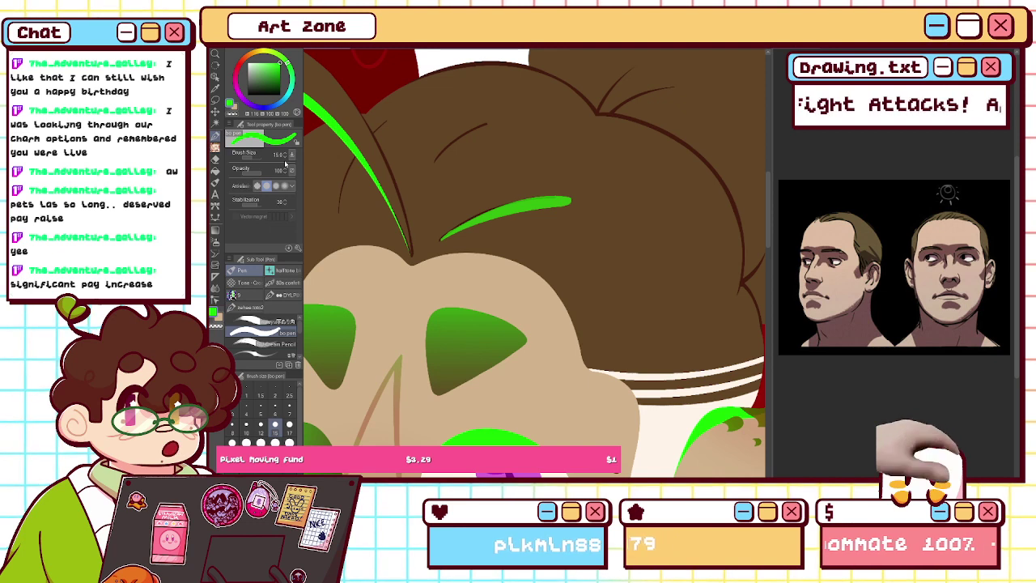
- Hide the looping hair strand and its green shading to uncover the hair beneath it
key(h)
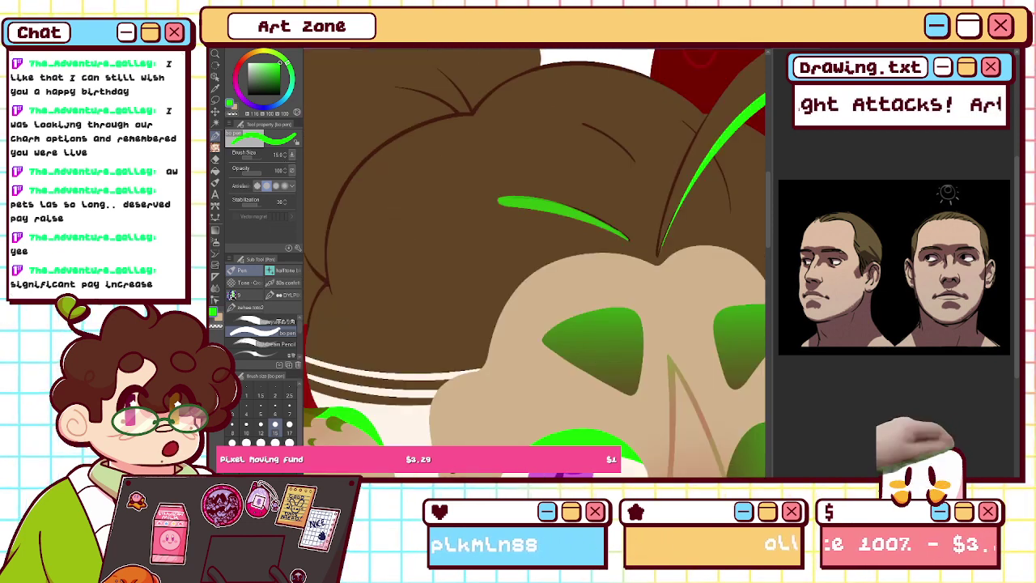
scroll(534, 264, right, 3)
scroll(534, 263, left, 3)
scroll(534, 264, right, 1)
scroll(534, 264, left, 1)
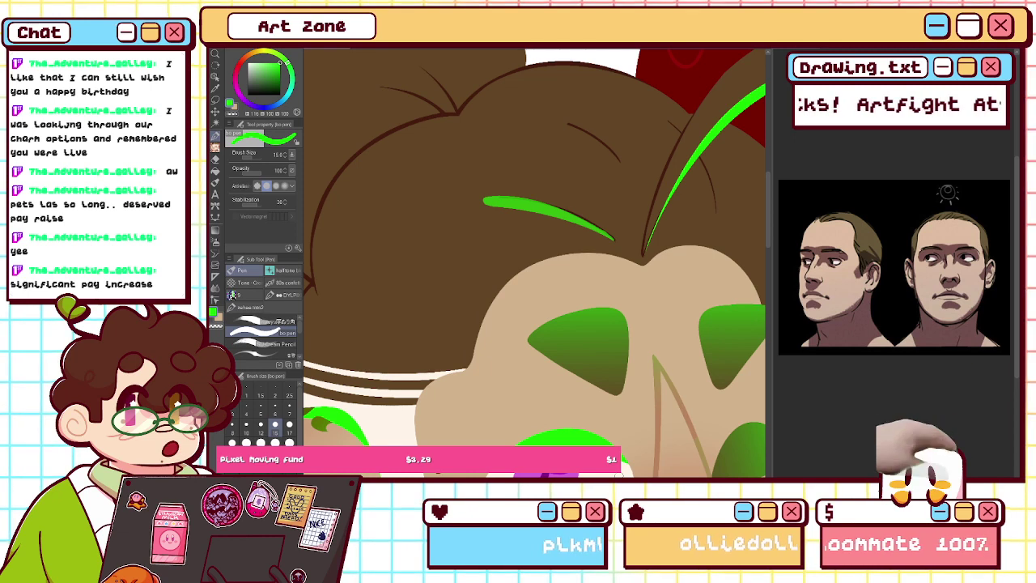
scroll(760, 201, up, 3)
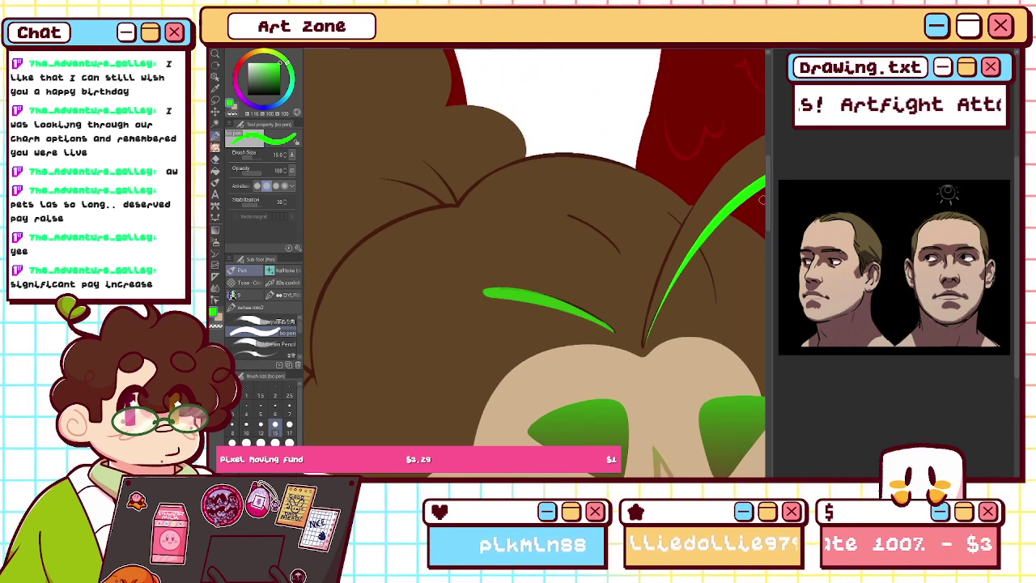
scroll(534, 263, right, 3)
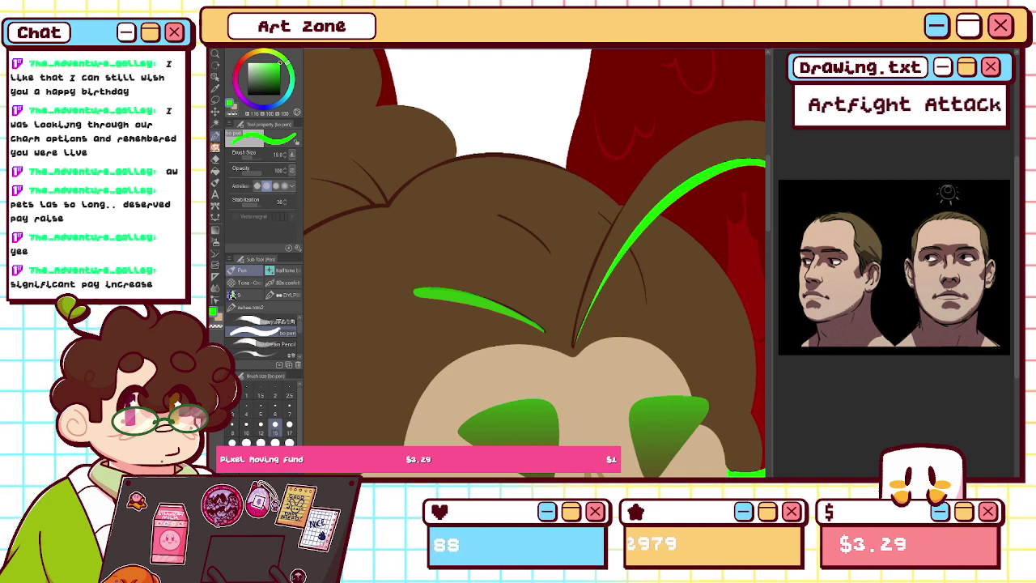
key(ctrl+z)
key(ctrl+z)
drag(414, 293, 544, 330)
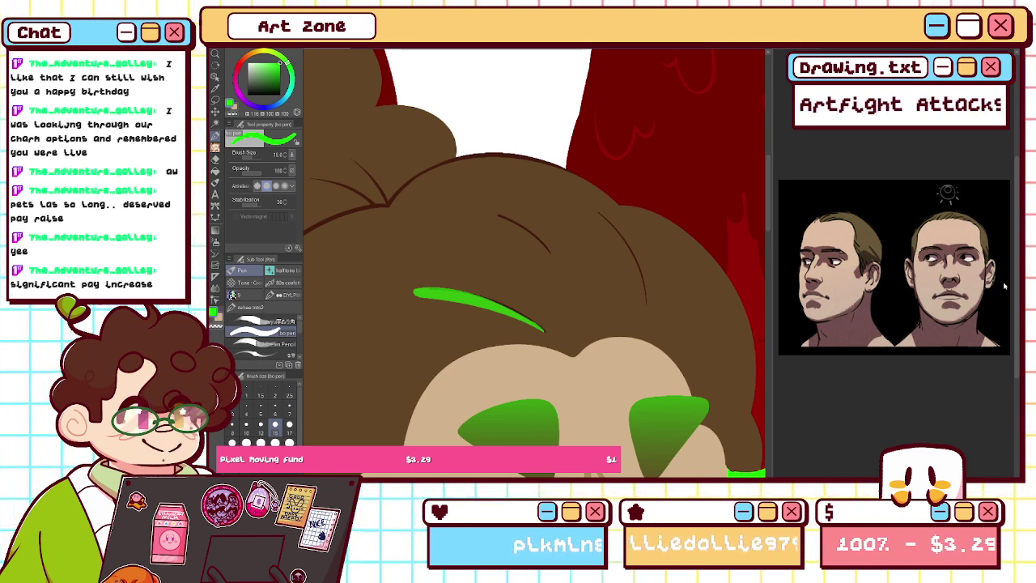
- Paint a curved green band along the hair line beside the uncovered front edge and thin it with transparent colour, redoing unsatisfactory strokes
mouse_move(595, 215)
mouse_down()
mouse_move(618, 240)
mouse_move(638, 303)
mouse_move(593, 215)
mouse_move(645, 296)
mouse_up()
key(ctrl+z)
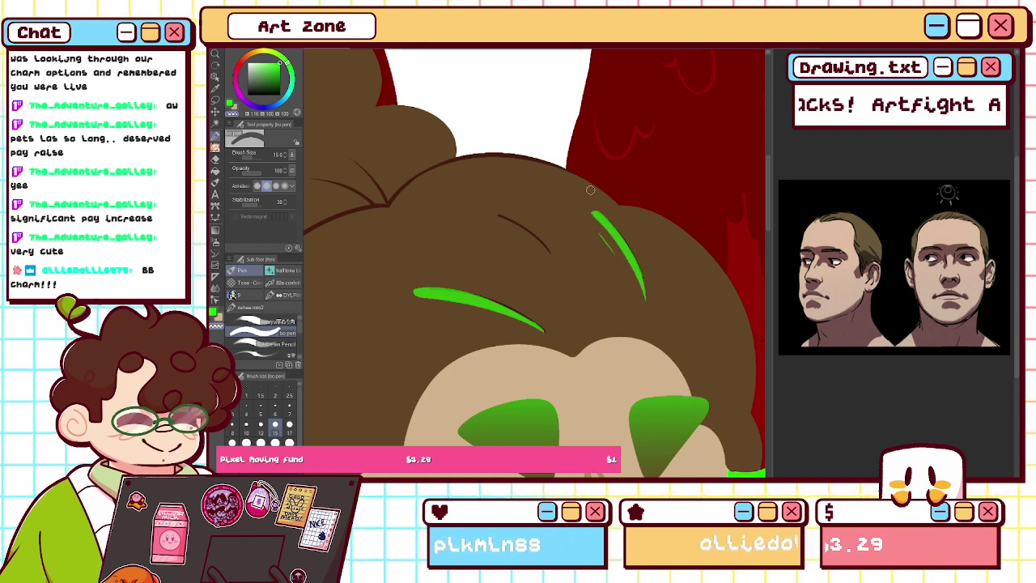
drag(594, 220, 645, 305)
key(ctrl+z)
drag(597, 232, 643, 322)
key(ctrl+z)
- Paint a short green band along the upper middle hair line, trim it thin with transparent colour, and return to green
click(216, 138)
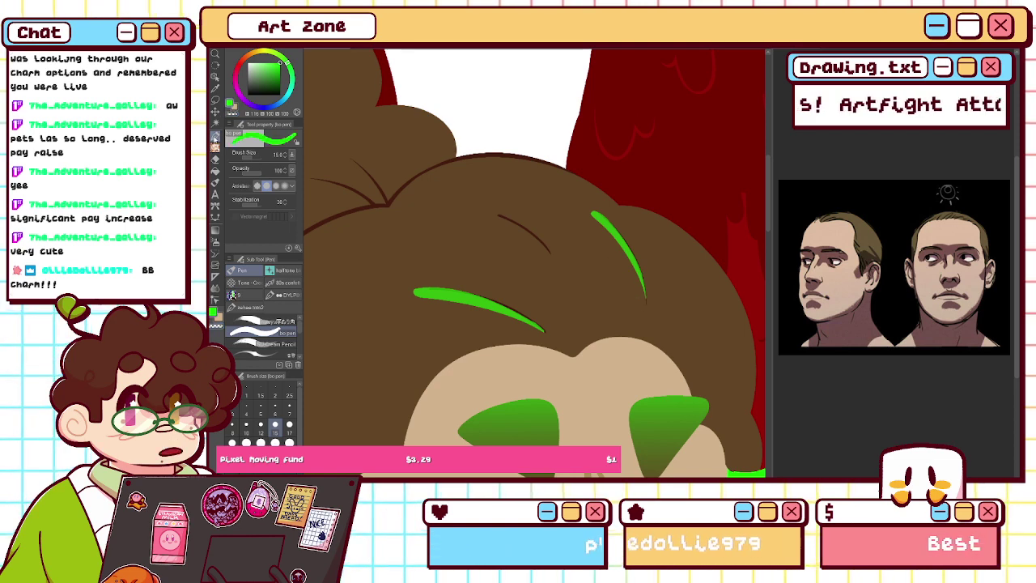
drag(489, 218, 550, 249)
drag(500, 220, 547, 244)
click(233, 114)
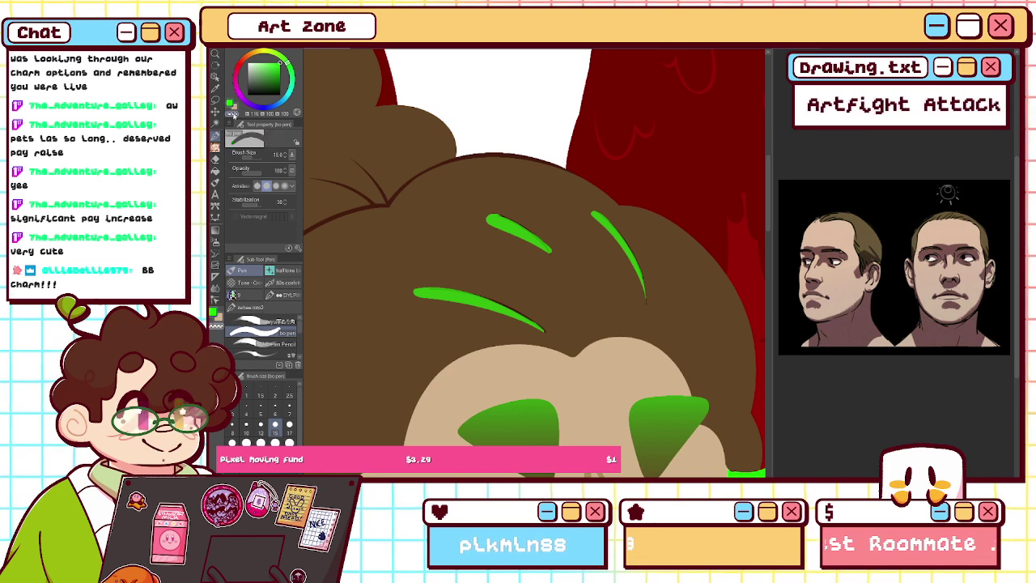
mouse_move(503, 212)
mouse_down()
mouse_move(569, 275)
mouse_move(555, 256)
mouse_move(487, 224)
mouse_move(553, 260)
mouse_up()
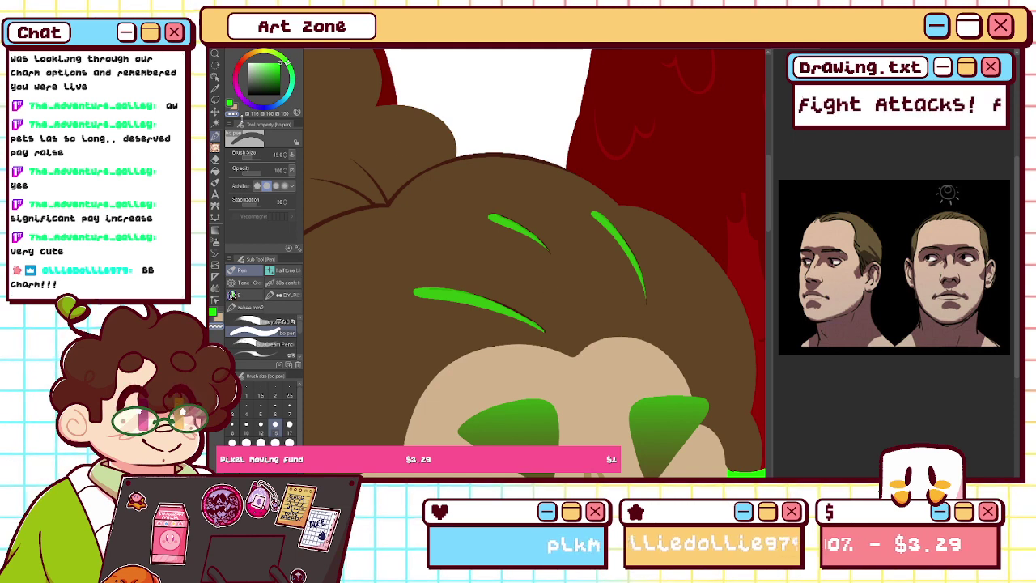
click(231, 104)
- Paint a small green wedge on the back hair edge between the bun and the striped headband at brush size 6, trimming it with transparent colour
key(ctrl+0)
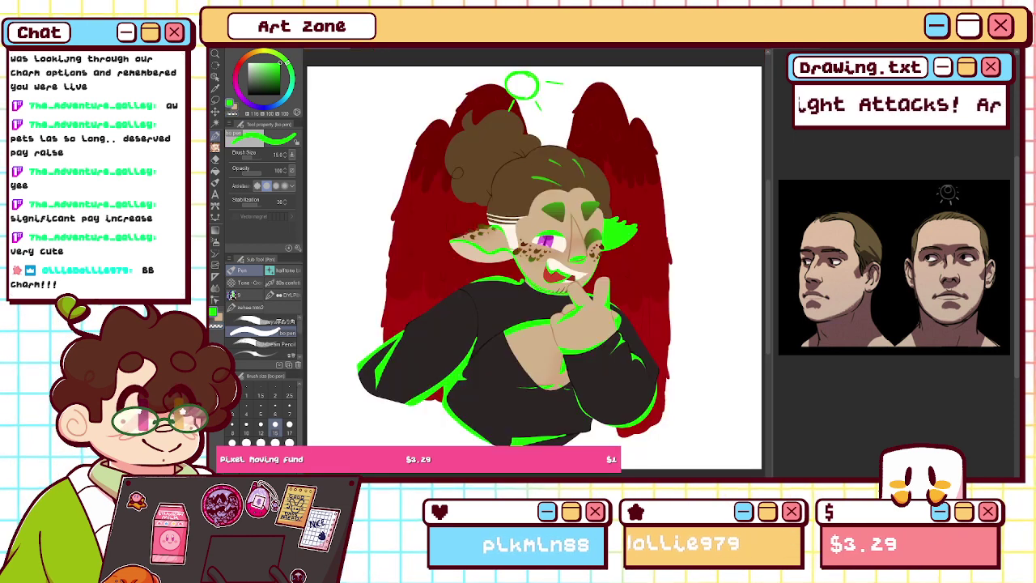
key(h)
key(h)
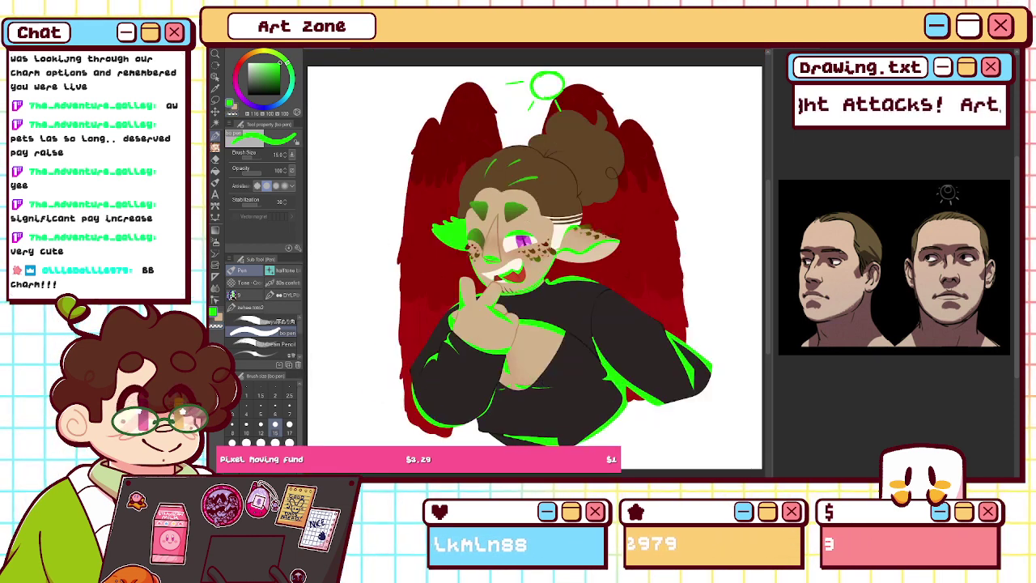
scroll(535, 265, up, 5)
mouse_move(518, 202)
mouse_down()
mouse_move(597, 294)
mouse_move(501, 417)
mouse_move(395, 271)
mouse_move(487, 298)
mouse_move(510, 328)
mouse_move(518, 381)
mouse_up()
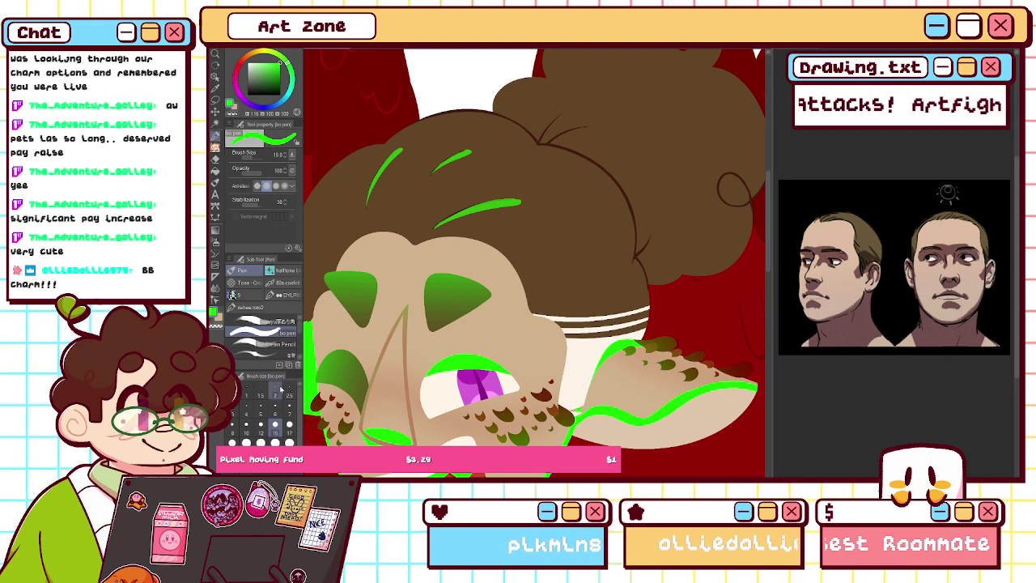
click(275, 409)
drag(633, 262, 649, 306)
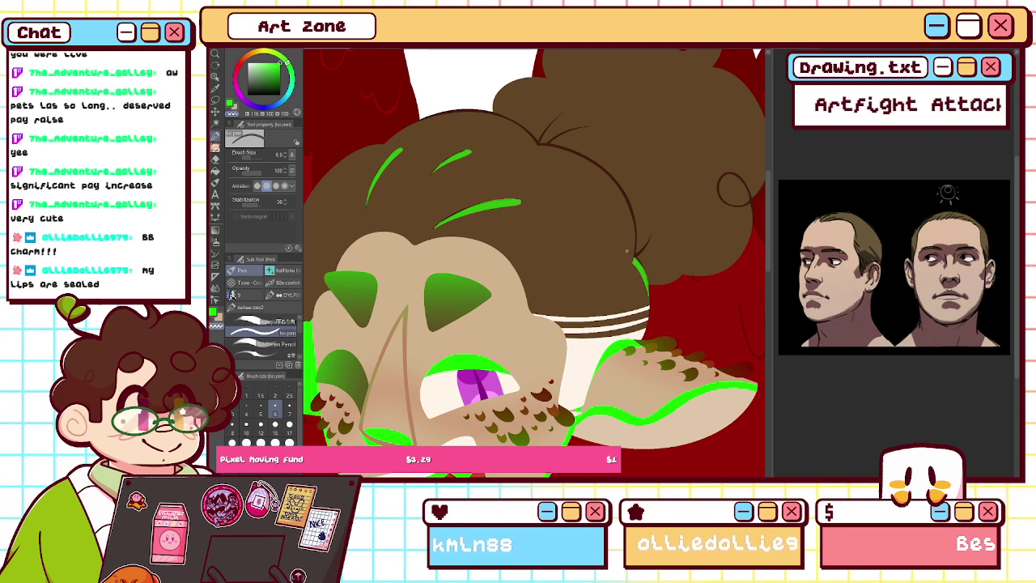
- Outline the bun's scalloped lower edge in green up to the small curl, trying brush size 15 and redoing the stroke at size 12
key(bracketright)
key(bracketright)
key(bracketright)
key(bracketright)
key(bracketright)
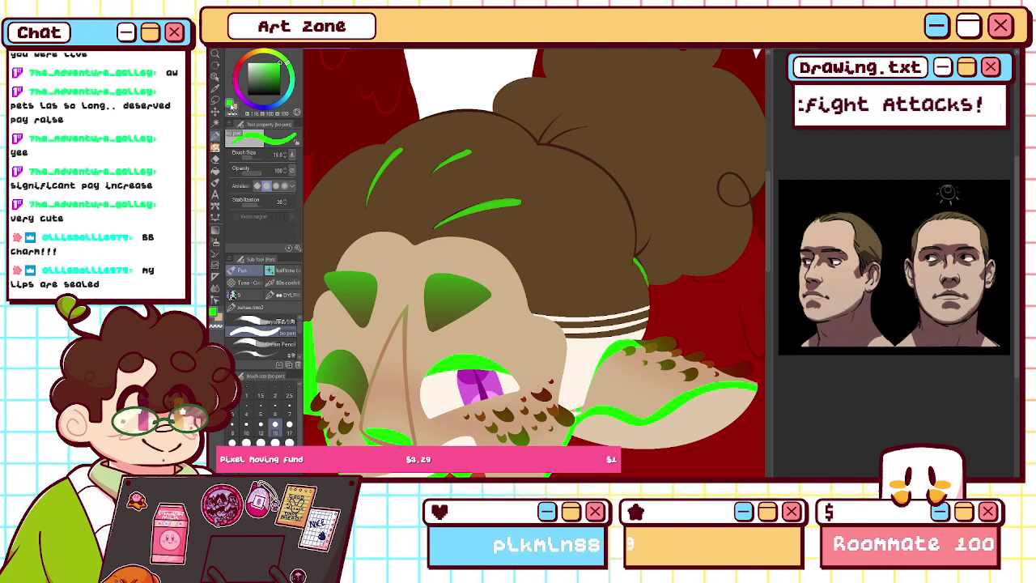
mouse_move(465, 166)
mouse_down()
mouse_move(347, 239)
mouse_move(346, 211)
mouse_up()
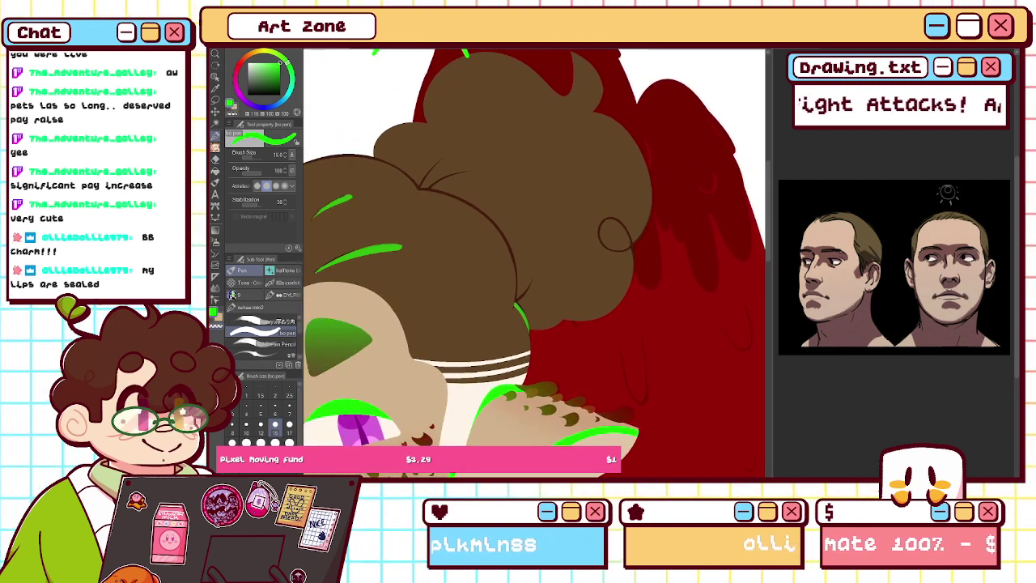
mouse_move(519, 305)
mouse_down()
mouse_move(582, 302)
mouse_move(621, 252)
mouse_up()
key(ctrl+z)
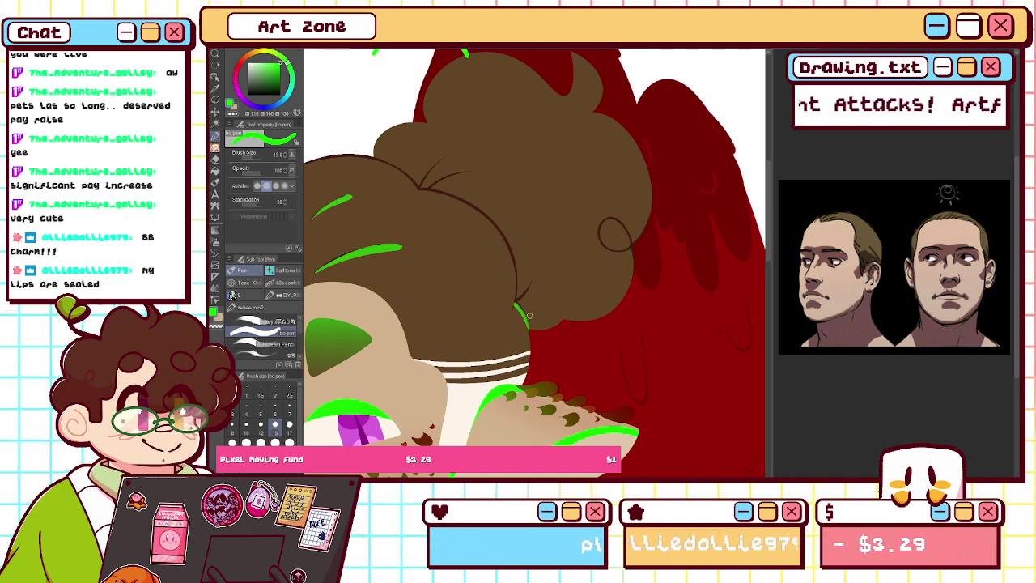
key(bracketleft)
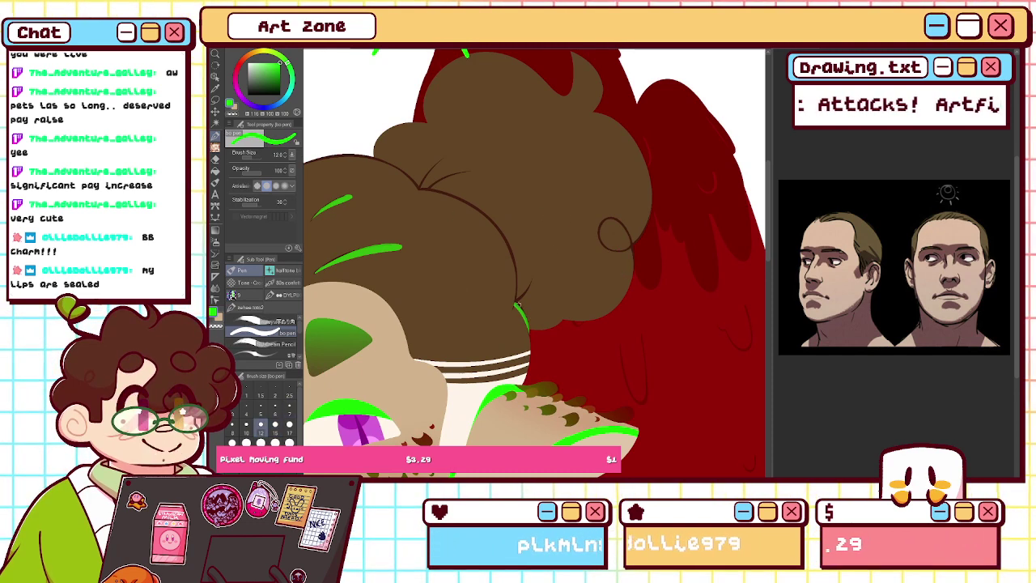
mouse_move(543, 308)
mouse_down()
mouse_move(599, 299)
mouse_move(622, 251)
mouse_up()
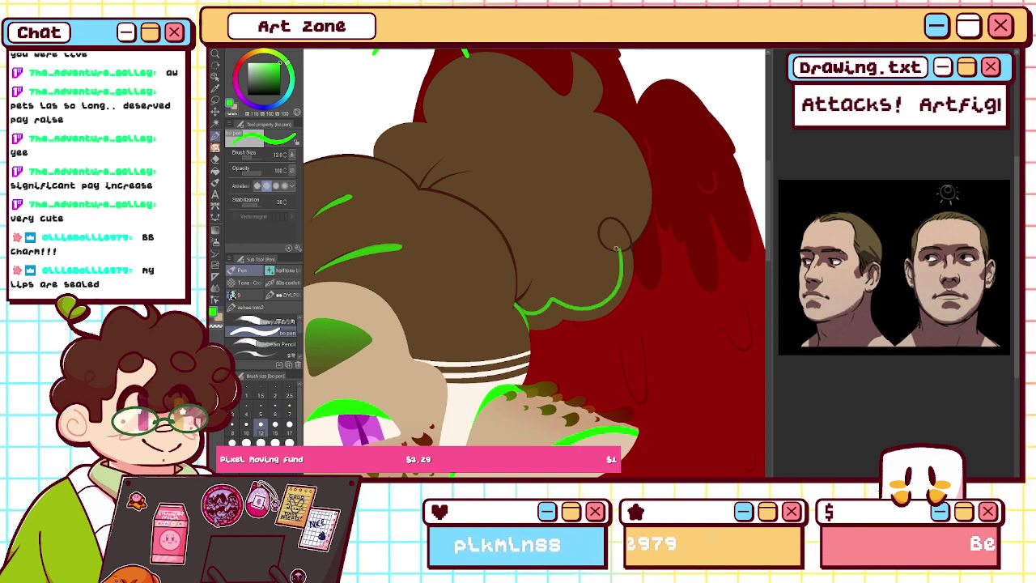
- Outline the bun's outer side above the small curl in green and fill the band out to the bun's edge at brush size 12
drag(644, 199, 597, 98)
key(ctrl+z)
mouse_move(628, 229)
mouse_down()
mouse_move(607, 102)
mouse_move(646, 176)
mouse_move(627, 228)
mouse_up()
key(ctrl+z)
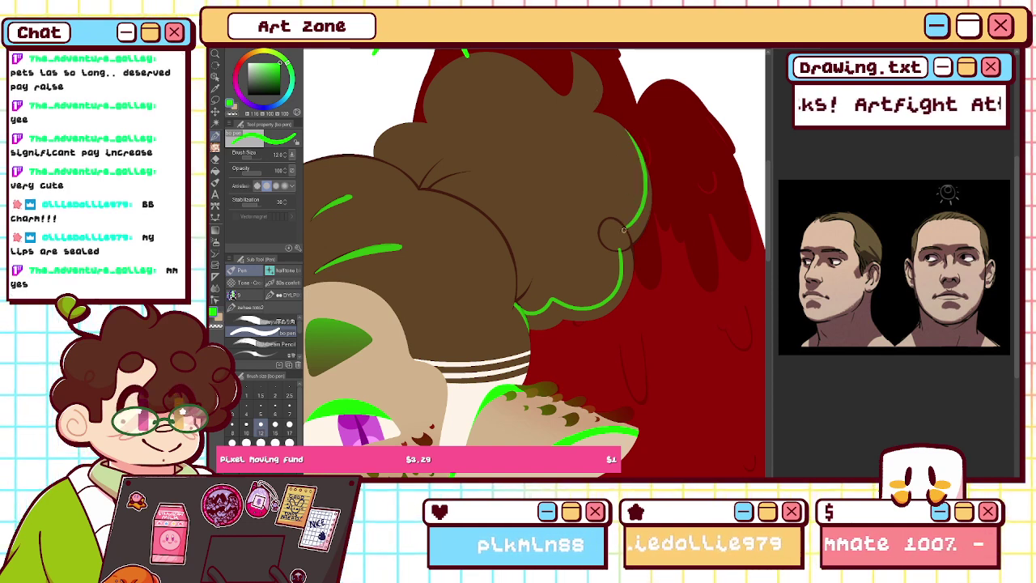
mouse_move(645, 156)
mouse_down()
mouse_move(654, 205)
mouse_move(627, 248)
mouse_move(653, 178)
mouse_move(625, 255)
mouse_move(618, 310)
mouse_move(627, 301)
mouse_move(584, 321)
mouse_up()
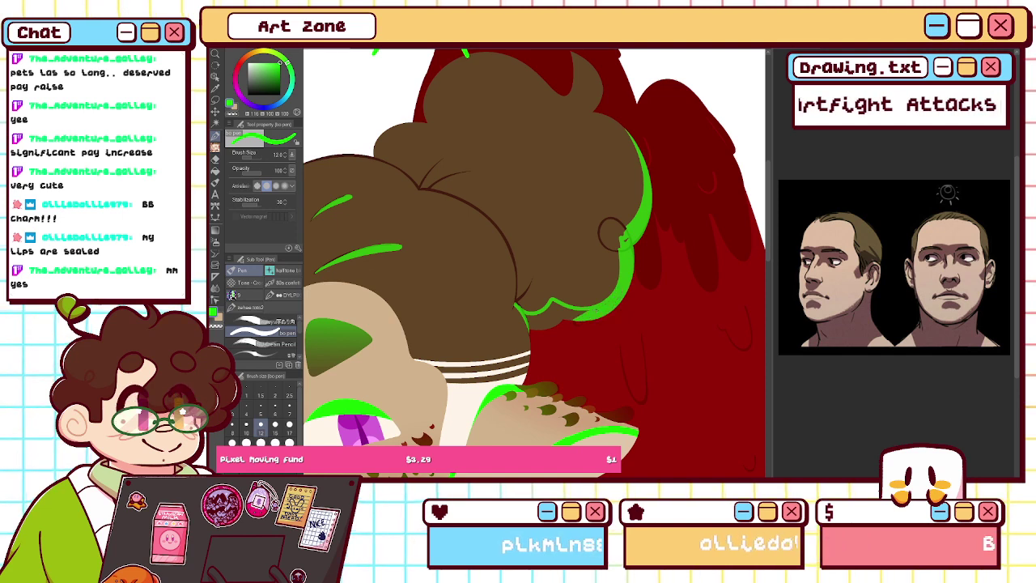
mouse_move(520, 308)
mouse_down()
mouse_move(536, 336)
mouse_move(535, 314)
mouse_move(549, 306)
mouse_move(577, 323)
mouse_move(532, 317)
mouse_up()
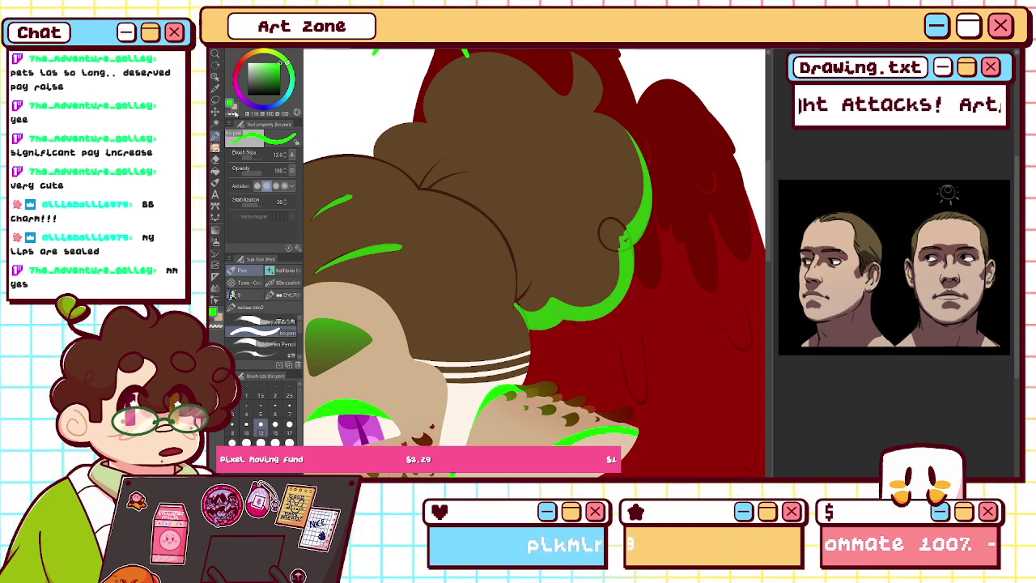
- Clean up the green rim highlight around the small curl on the bun's outer edge, using brush sizes 15 and 10
click(275, 427)
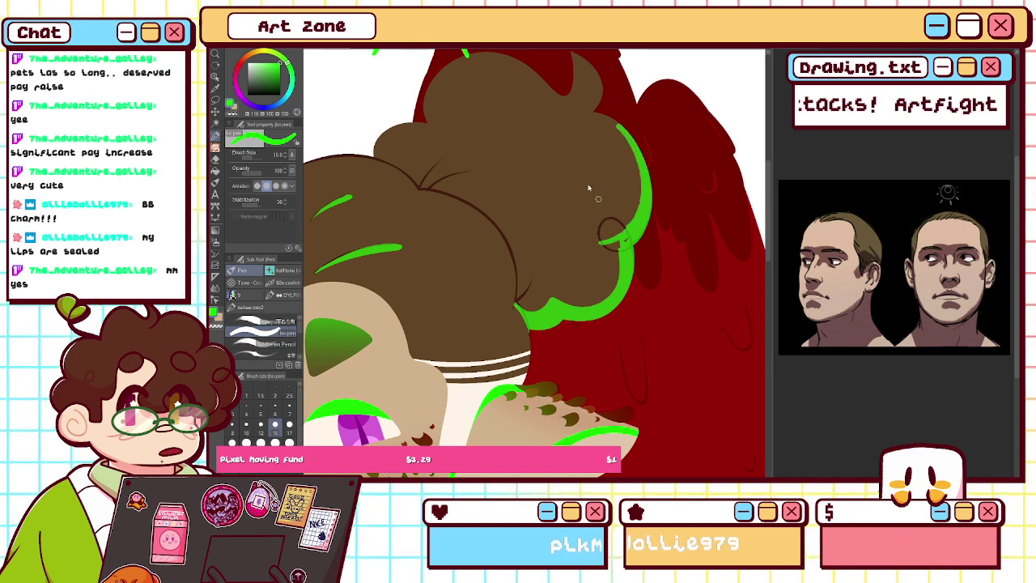
click(234, 113)
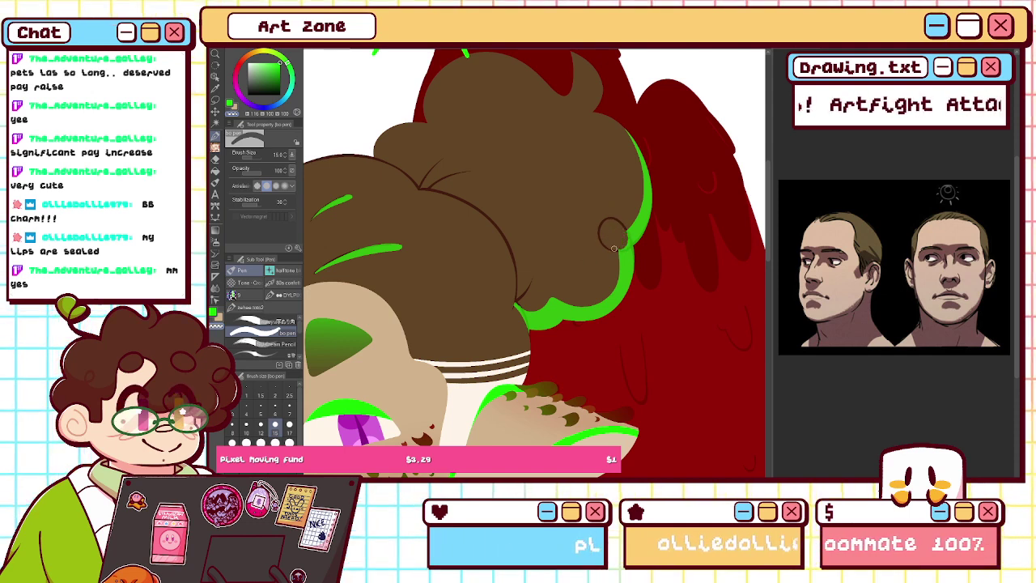
key(c)
click(247, 427)
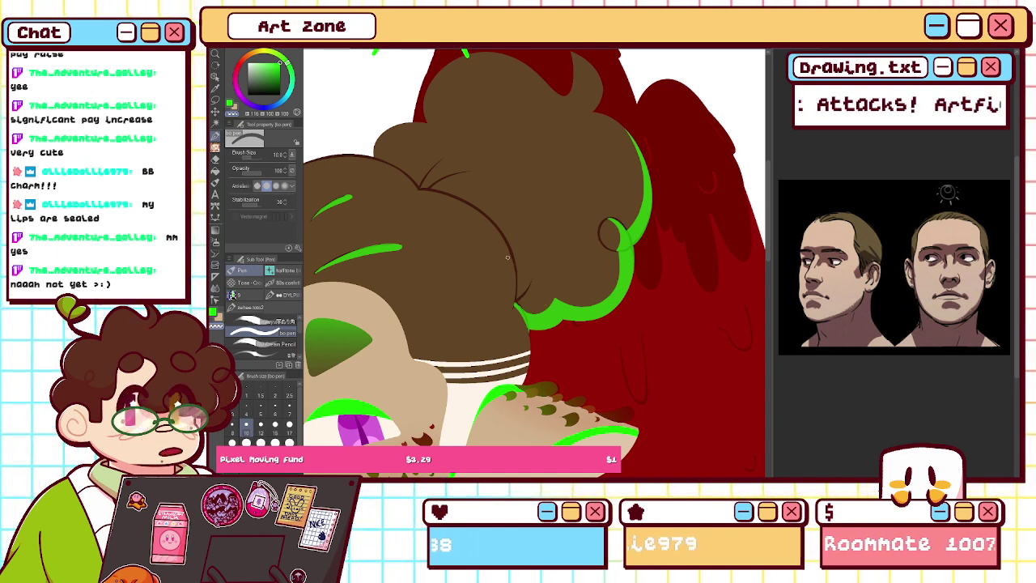
- Paint a green rim highlight along the outer edge of the curled tip at the top of the bun
drag(567, 234, 662, 288)
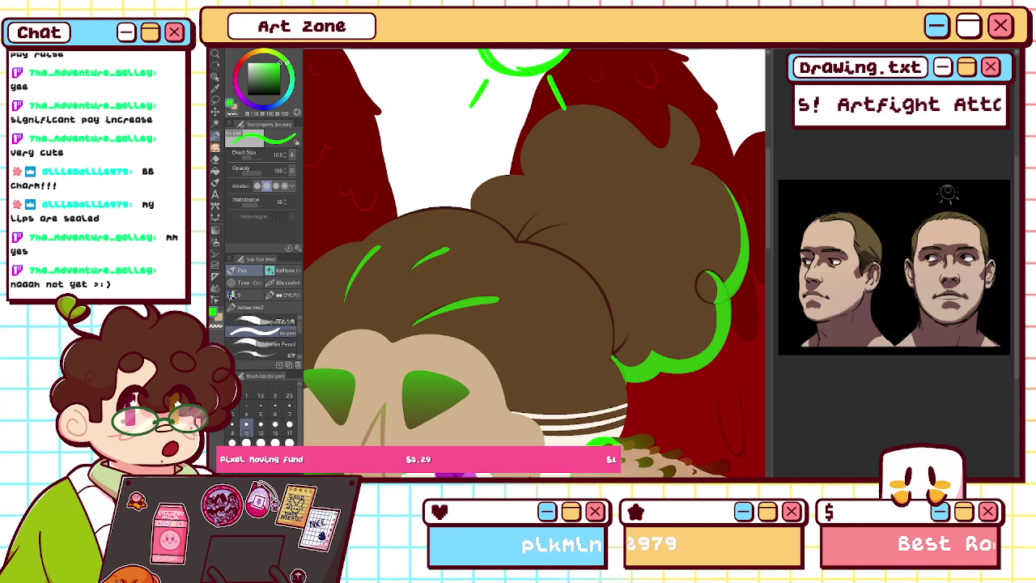
scroll(534, 263, right, 2)
scroll(534, 263, left, 3)
scroll(534, 263, right, 6)
scroll(534, 263, left, 4)
scroll(534, 263, right, 1)
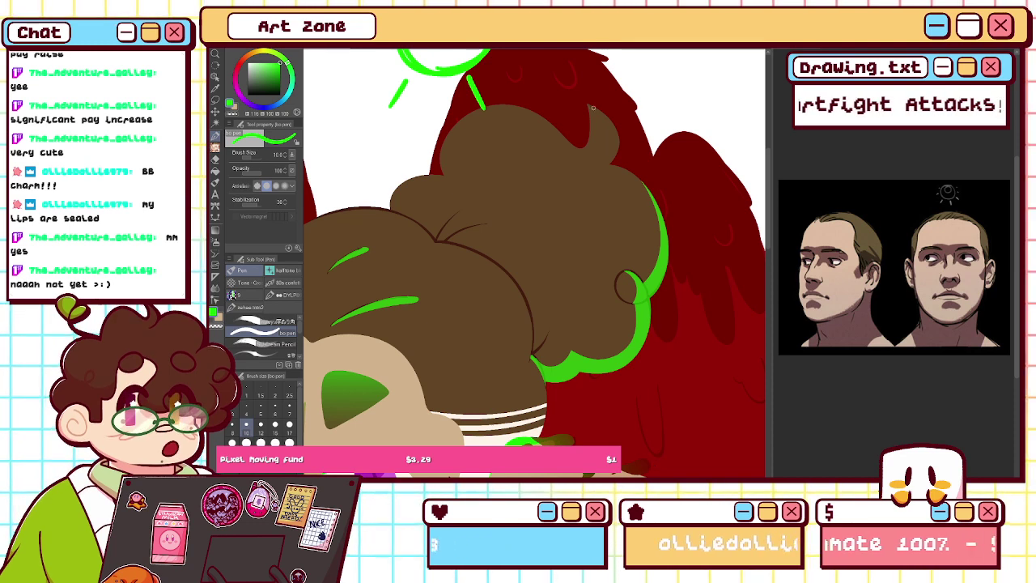
mouse_move(597, 163)
mouse_down()
mouse_move(615, 165)
mouse_move(595, 108)
mouse_up()
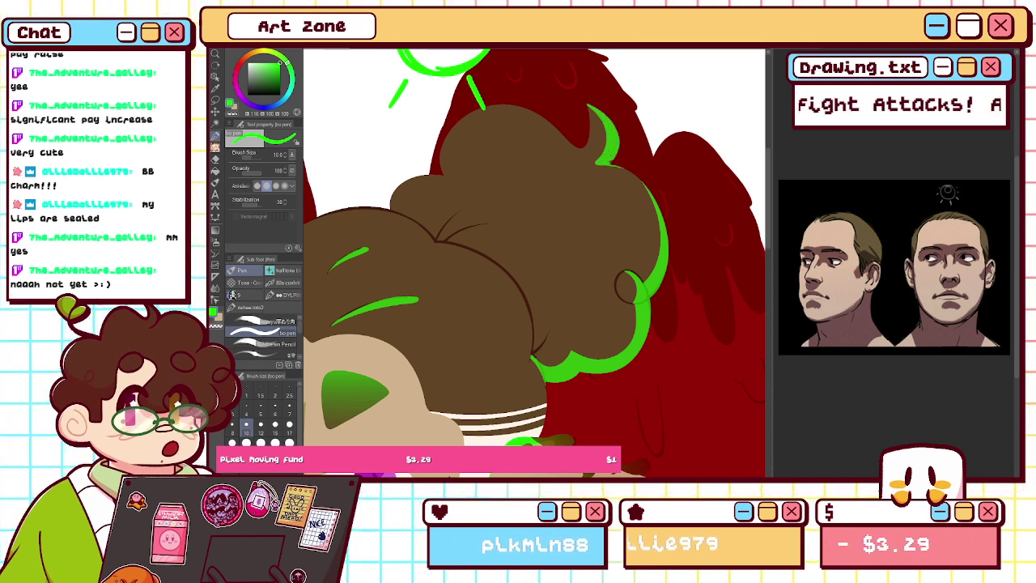
- Erase the excess green on the bun's curled tip with the transparent colour, tapering the highlight's upper and inner edges
key(c)
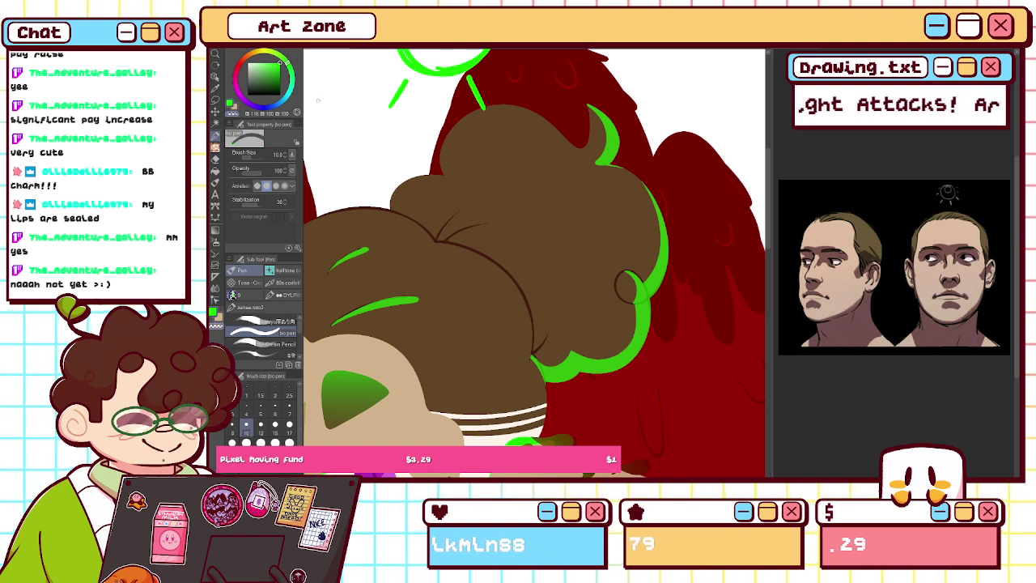
drag(591, 109, 607, 141)
drag(585, 104, 591, 110)
drag(605, 153, 593, 163)
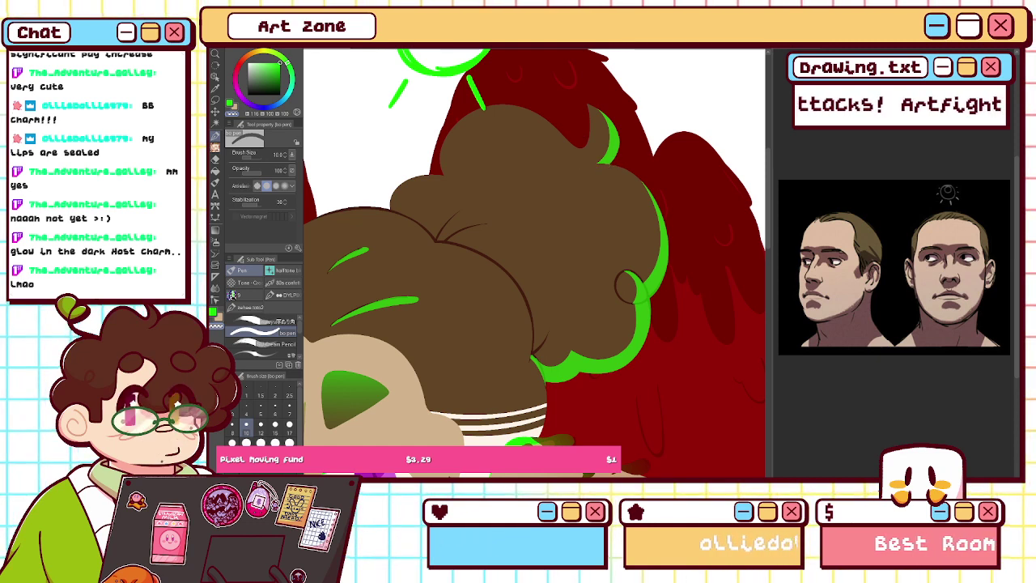
- Mirror the canvas and paint a small pointed green highlight in the lower crease where the bun meets the head
key(h)
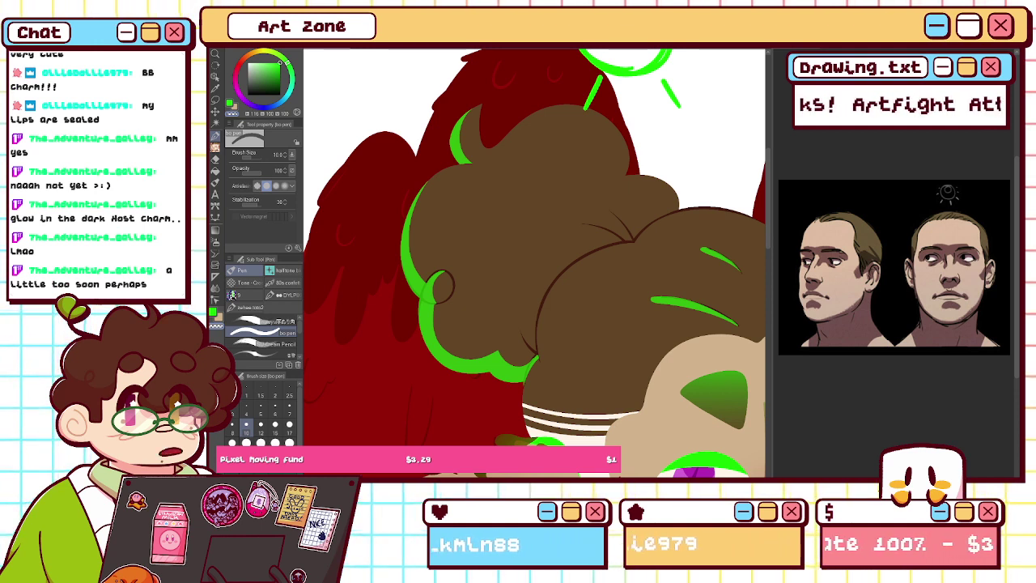
click(230, 103)
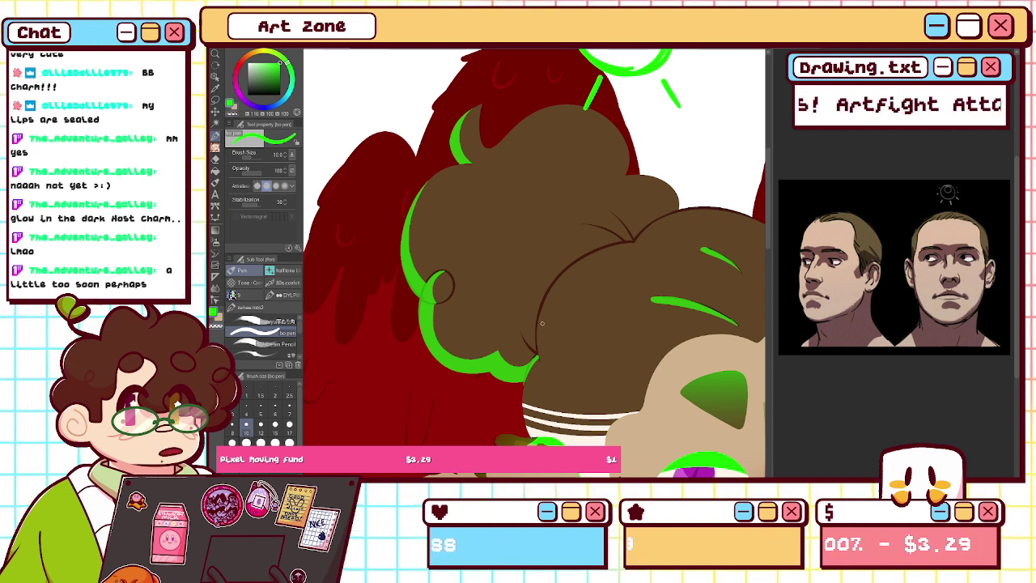
drag(520, 333, 529, 361)
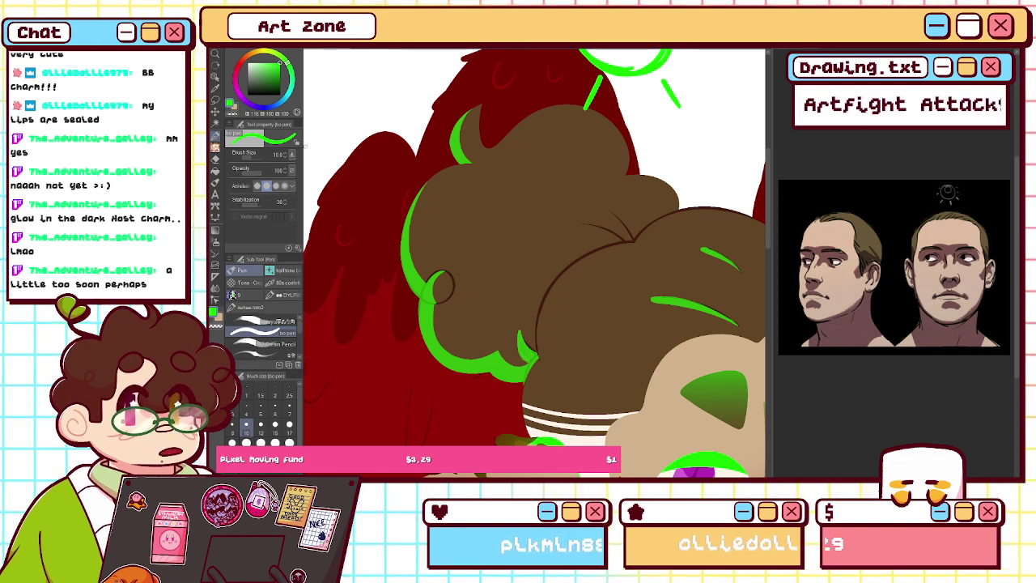
click(233, 114)
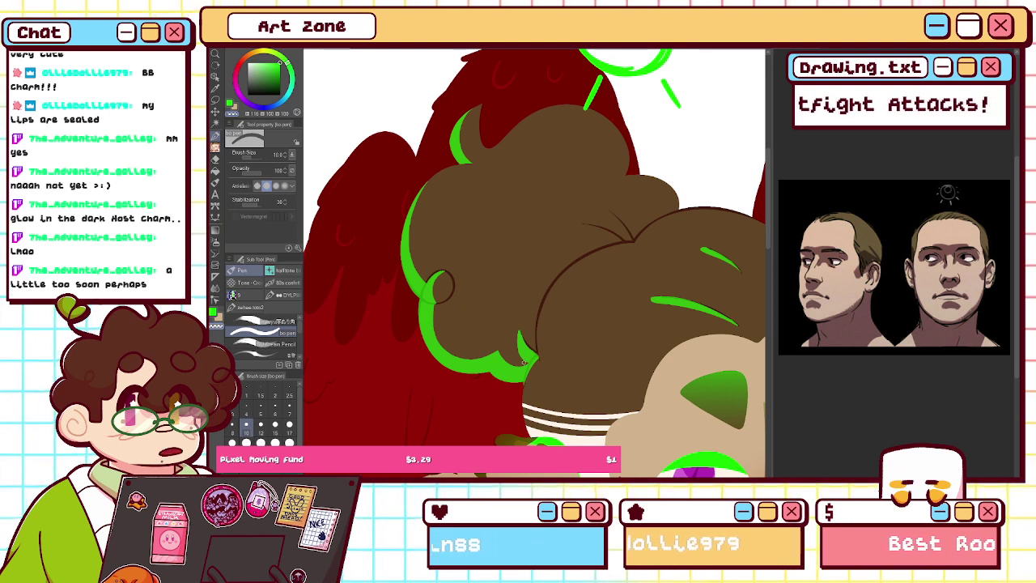
- Paint a green highlight in the strand crease at the bun's upper base and trim it to a tapered point with the transparent colour
click(230, 105)
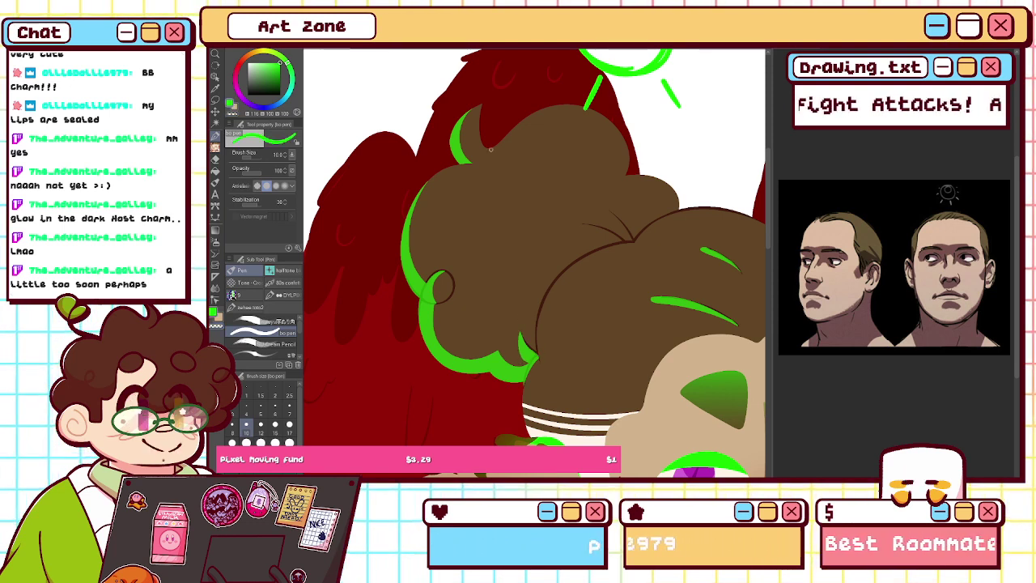
mouse_move(594, 225)
mouse_down()
mouse_move(611, 220)
mouse_move(630, 240)
mouse_move(622, 233)
mouse_up()
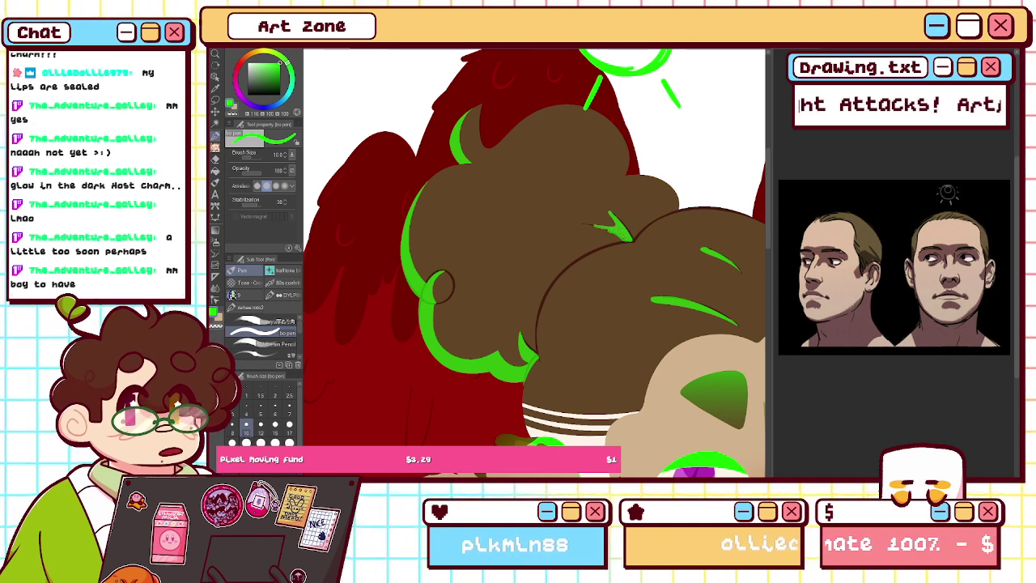
key(c)
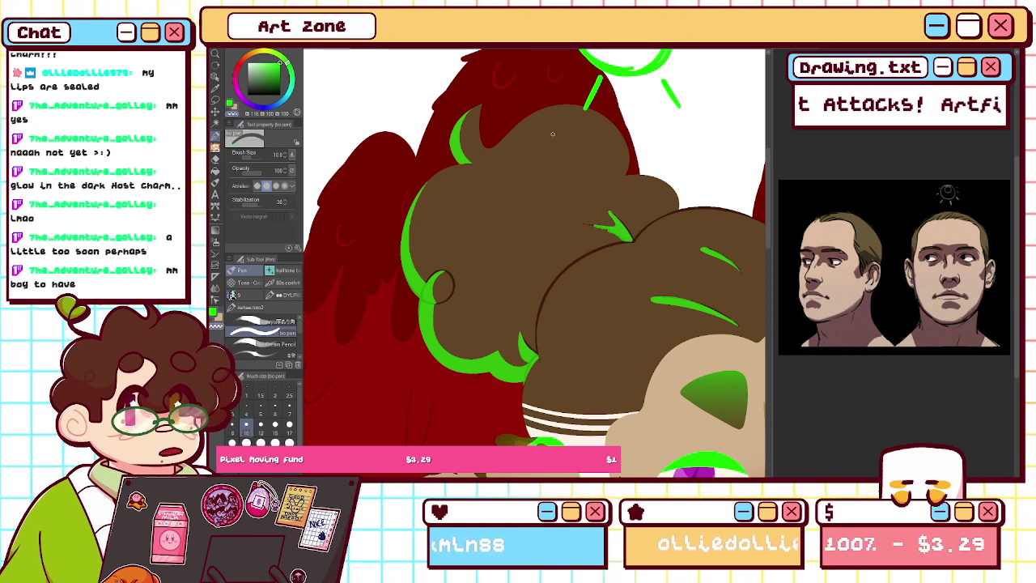
drag(608, 213, 621, 240)
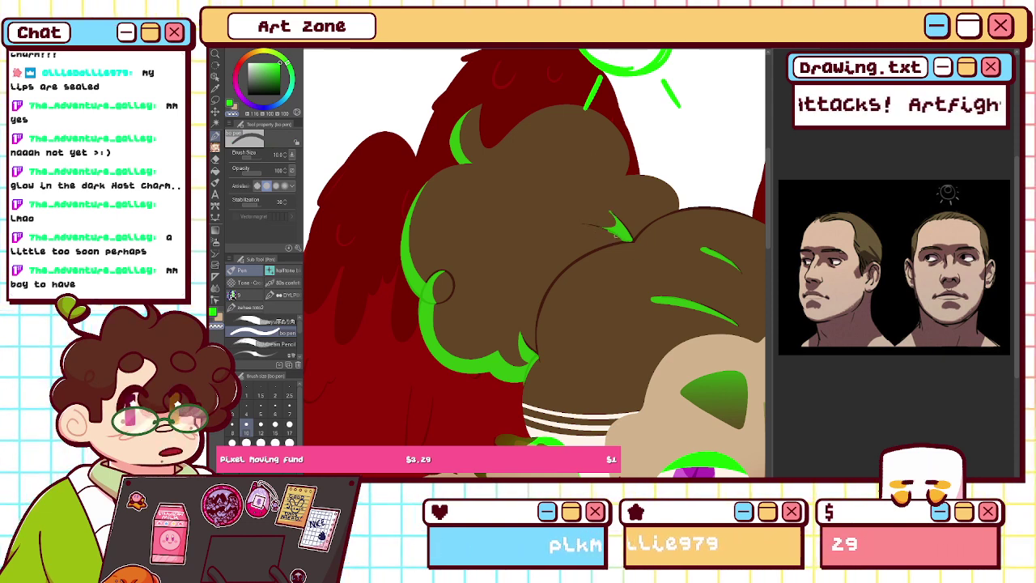
click(231, 103)
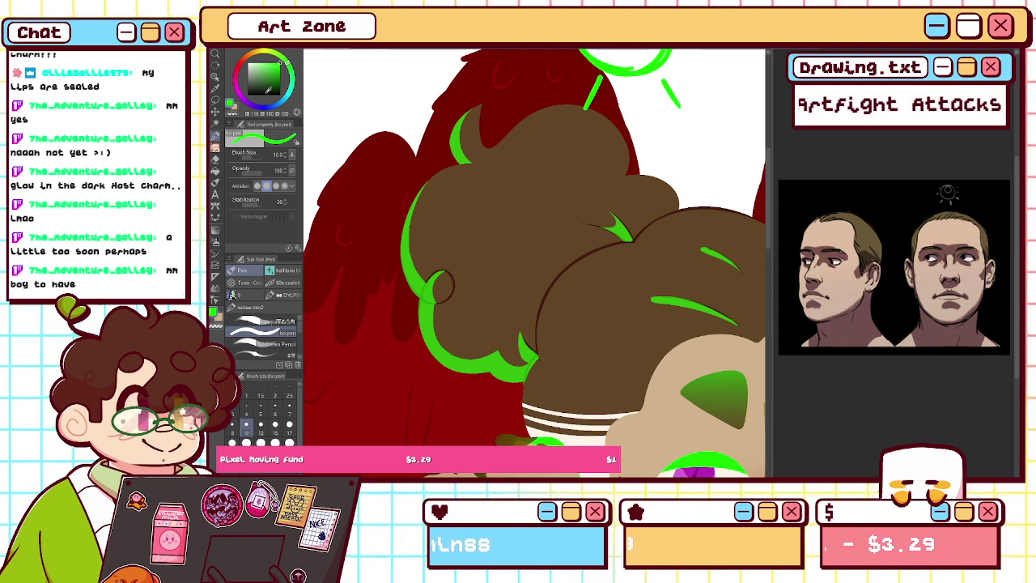
- Flip the canvas back to its original orientation and set the pen's brush size to 17
key(h)
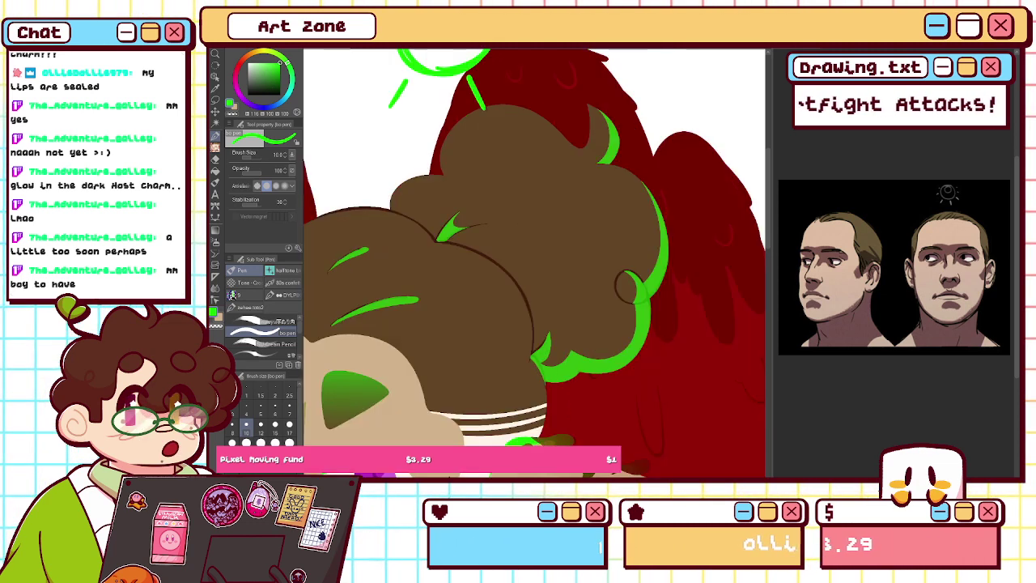
mouse_move(625, 478)
mouse_down()
mouse_move(595, 478)
mouse_move(620, 478)
mouse_up()
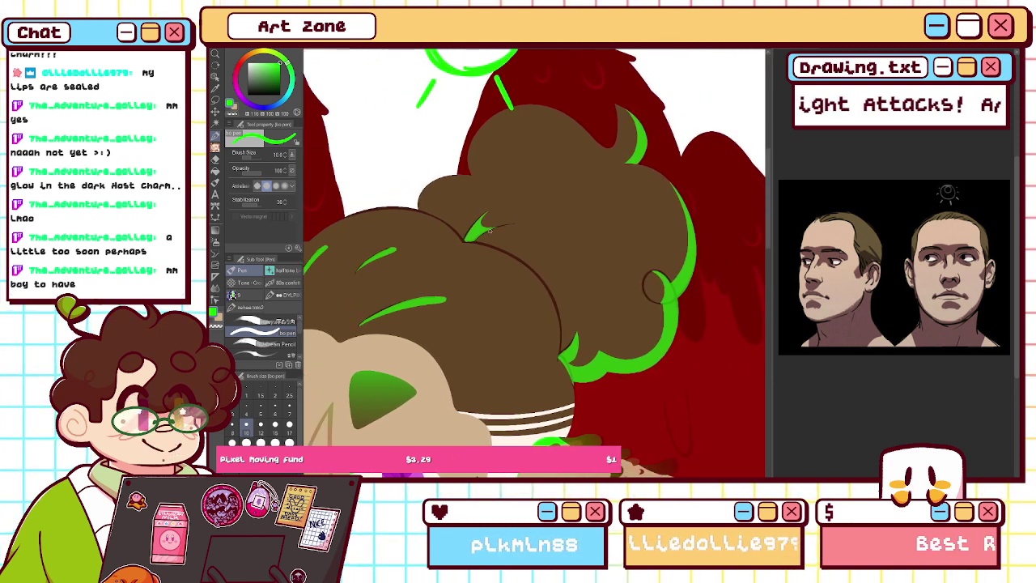
drag(486, 235, 566, 348)
key(ctrl+z)
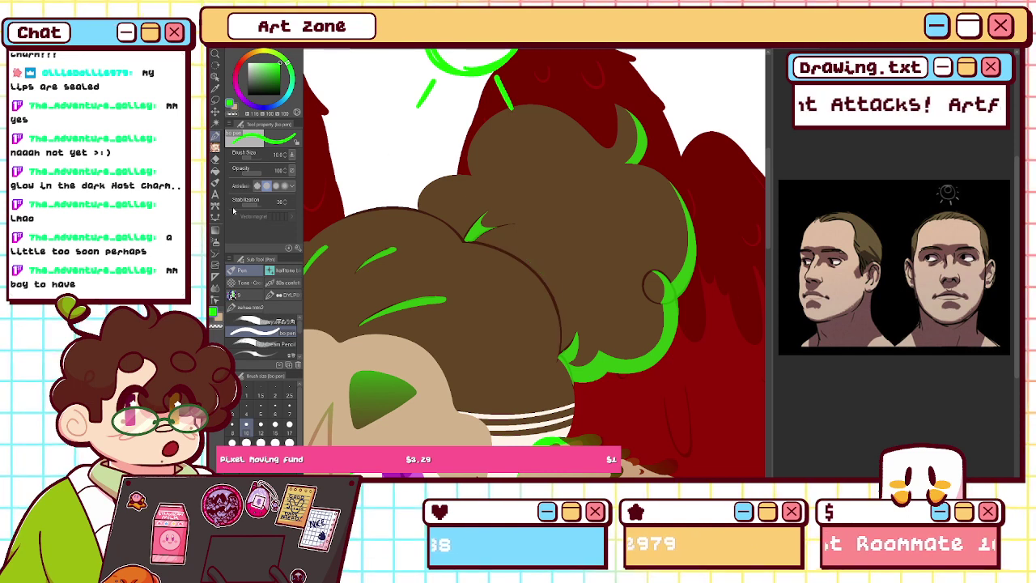
click(288, 427)
mouse_move(471, 241)
mouse_down()
mouse_move(560, 317)
mouse_move(562, 361)
mouse_up()
key(ctrl+z)
drag(475, 241, 566, 350)
key(ctrl+z)
- Paint a green highlight along the bun's boundary with the head, from upper to lower crease, and trim its edge with the transparent colour
mouse_move(476, 238)
mouse_down()
mouse_move(565, 340)
mouse_move(566, 367)
mouse_up()
drag(534, 271, 552, 292)
click(233, 115)
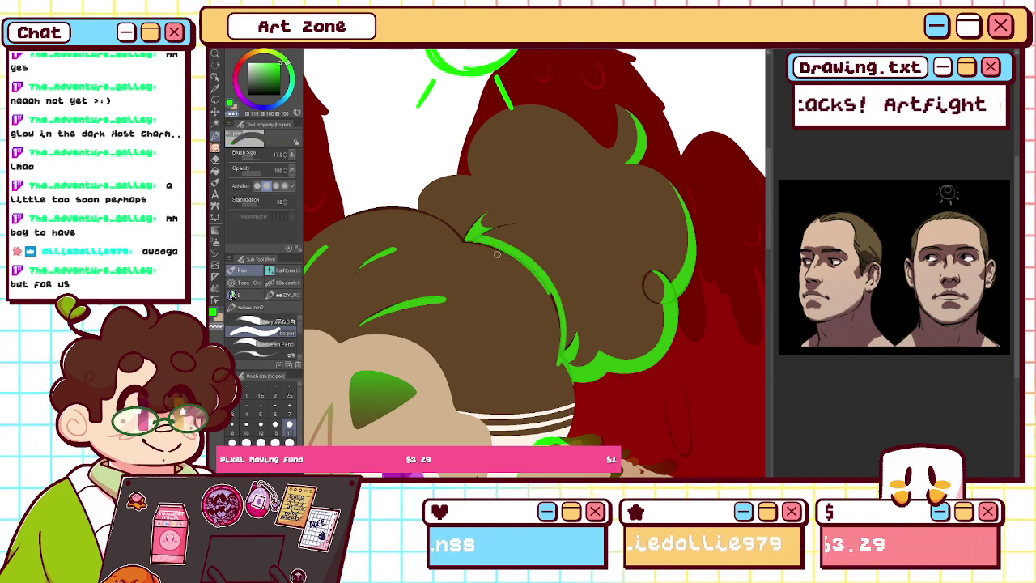
drag(552, 307, 553, 373)
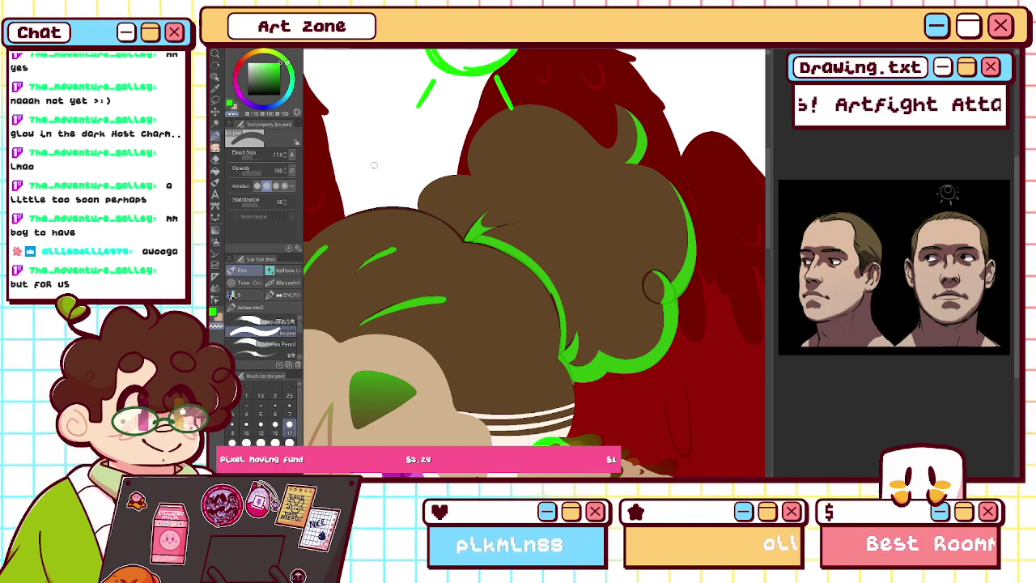
- Paint a green highlight around the small bulge at the bun's base and thin its inner edge with the transparent colour
key(c)
drag(462, 236, 419, 208)
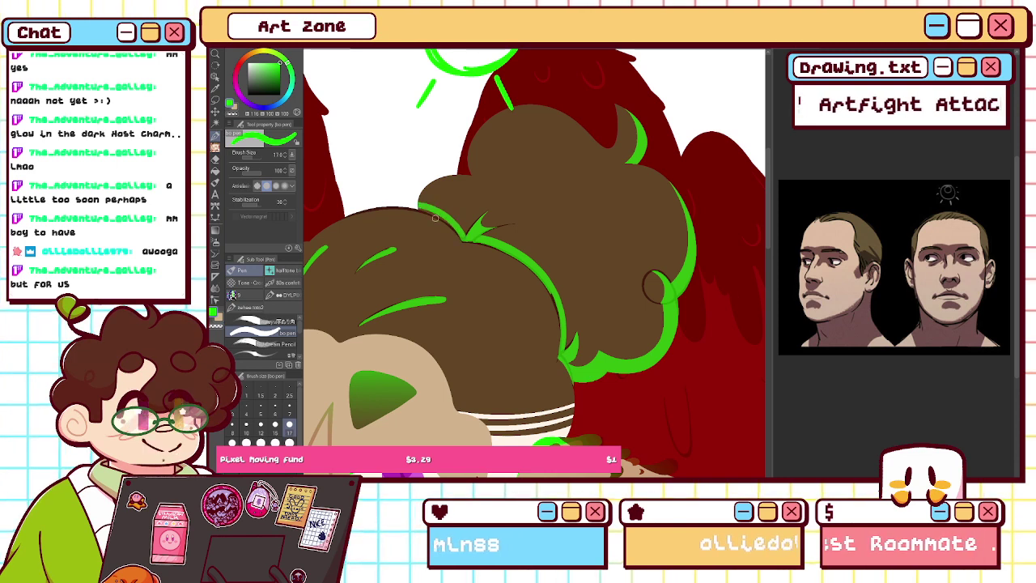
key(ctrl+z)
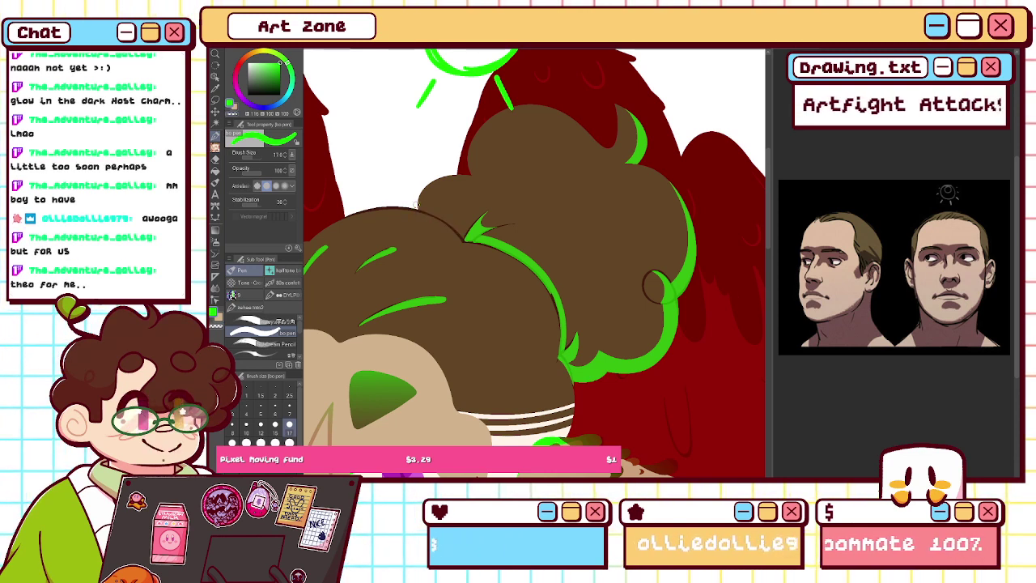
drag(463, 237, 420, 193)
key(c)
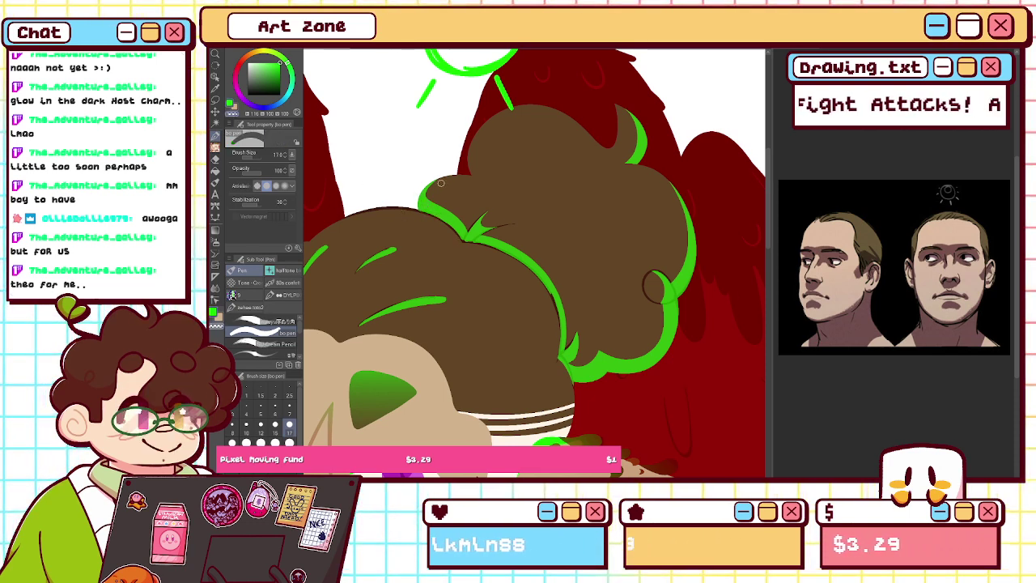
drag(428, 195, 464, 229)
drag(426, 199, 455, 215)
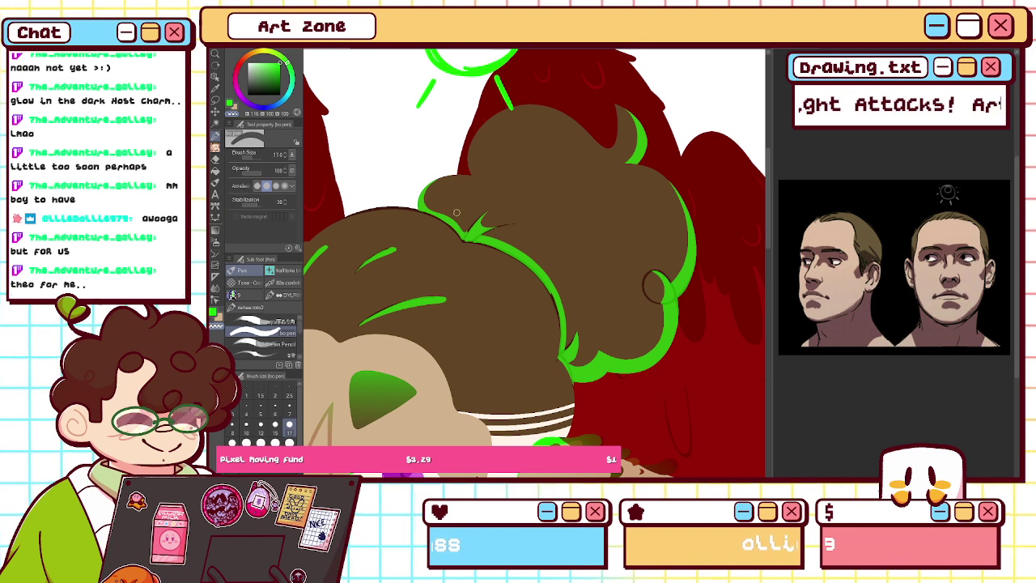
- Set the brush size to 12 and erase along the lower edge of the small curl in the bun
click(288, 408)
click(260, 423)
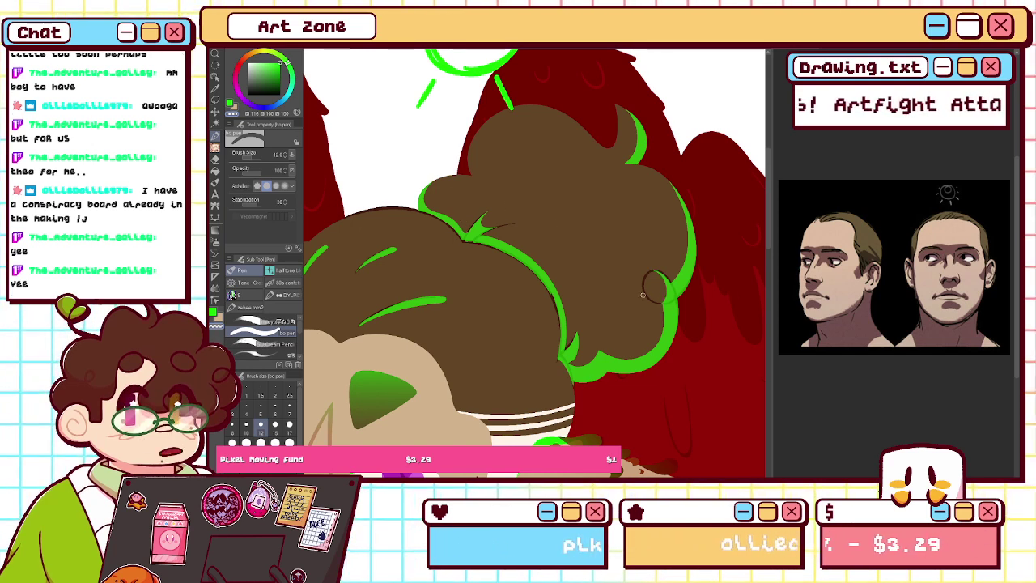
drag(646, 299, 665, 293)
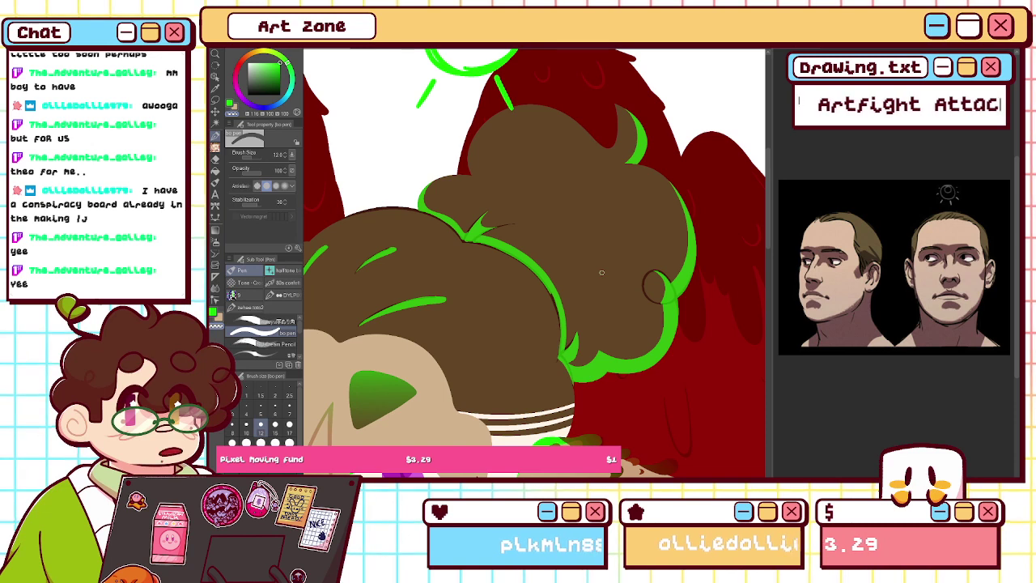
key(ctrl+0)
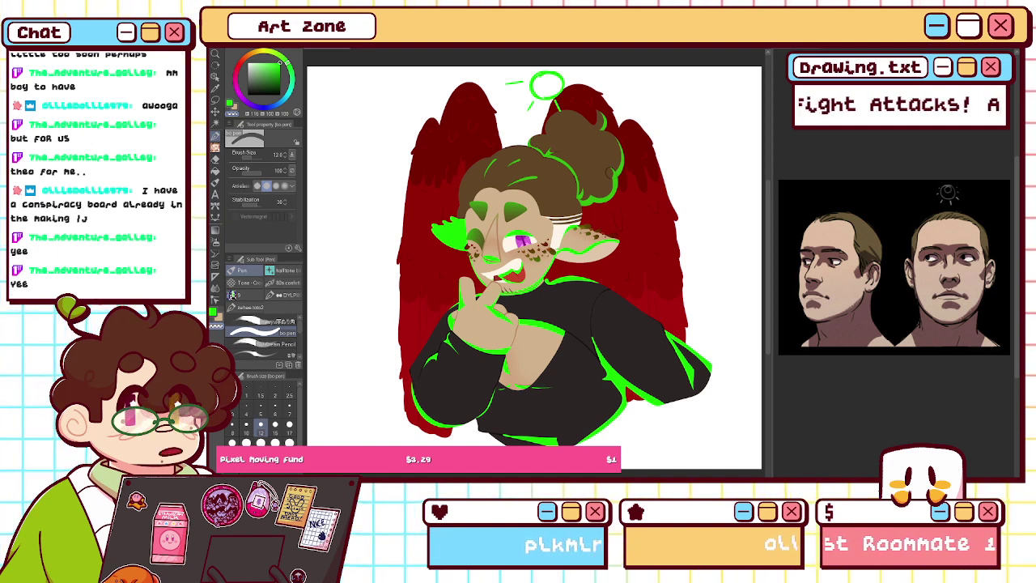
- Paint a green rim highlight down the outer edge of the hair above the solid green ear
key(c)
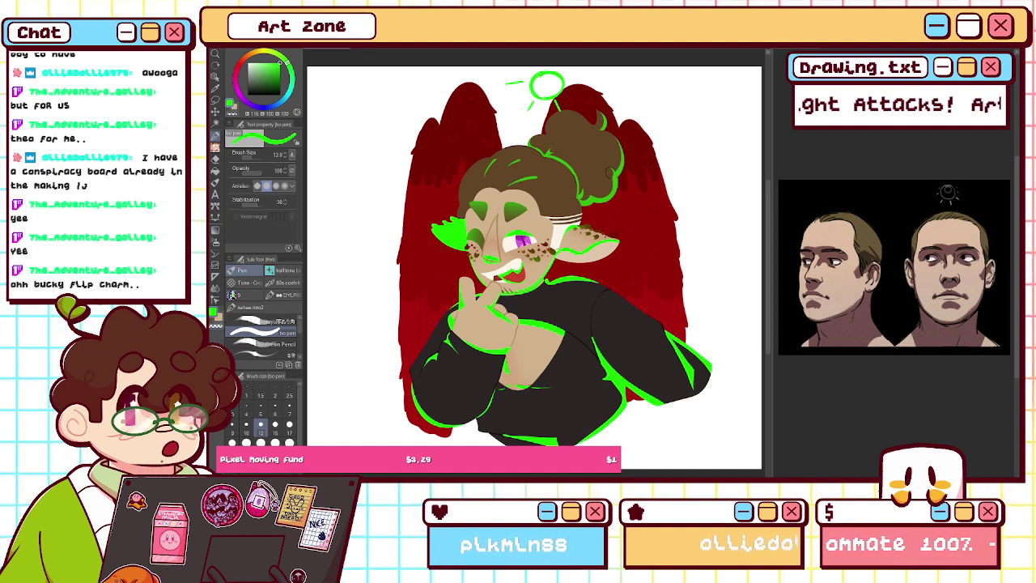
key(ctrl+plus)
key(ctrl+plus)
key(ctrl+plus)
drag(518, 178, 548, 395)
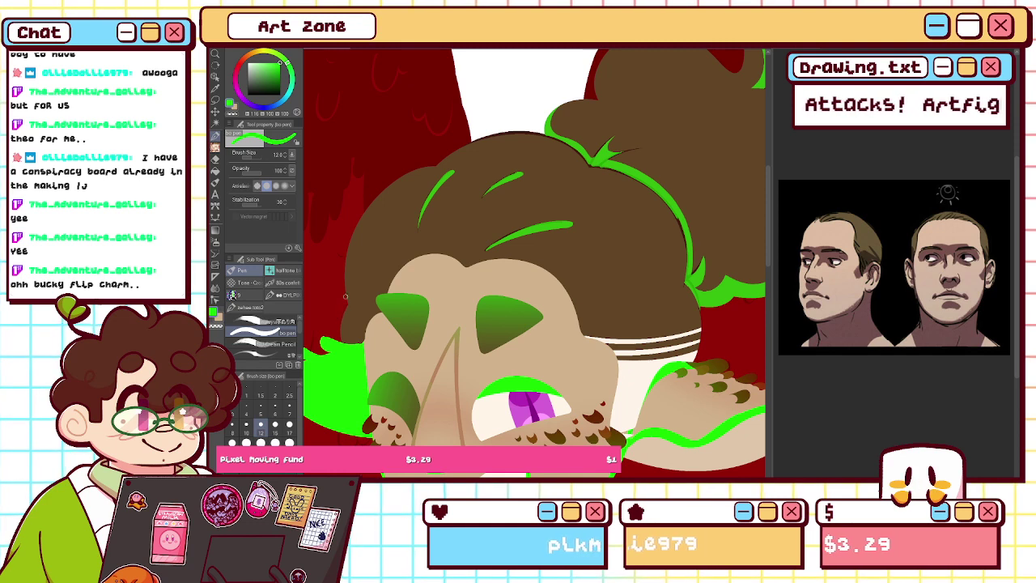
mouse_move(367, 210)
mouse_down()
mouse_move(348, 263)
mouse_move(361, 336)
mouse_move(344, 340)
mouse_up()
- Set the brush size to 17 and extend the green highlight down the head's edge across the striped headband
key(bracketright)
key(bracketright)
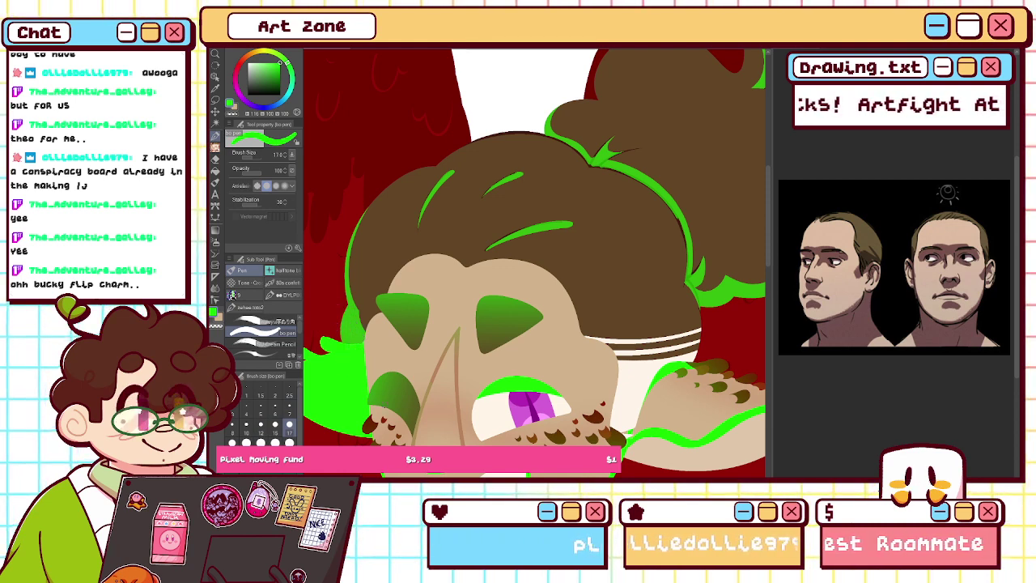
drag(686, 279, 696, 362)
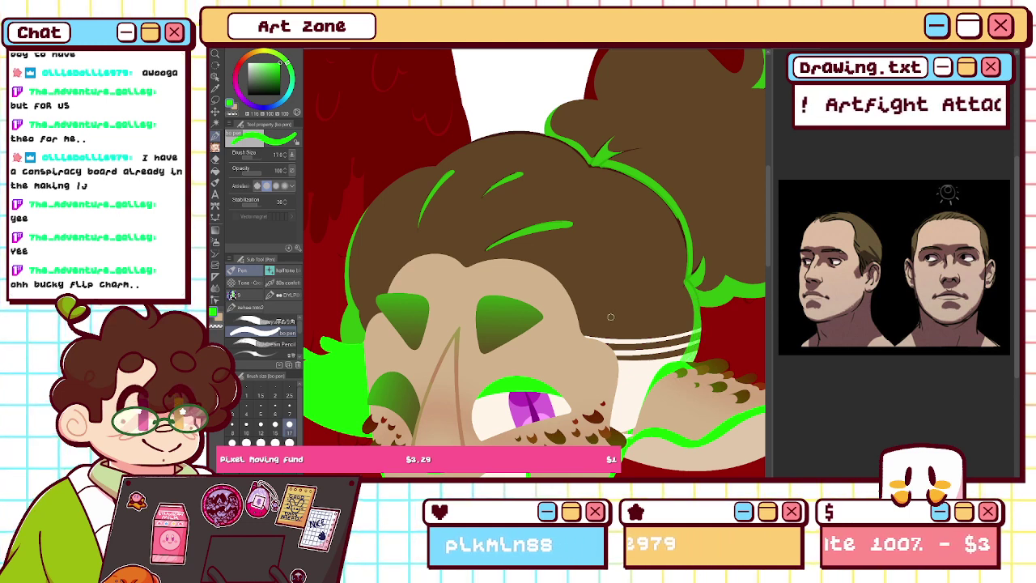
key(c)
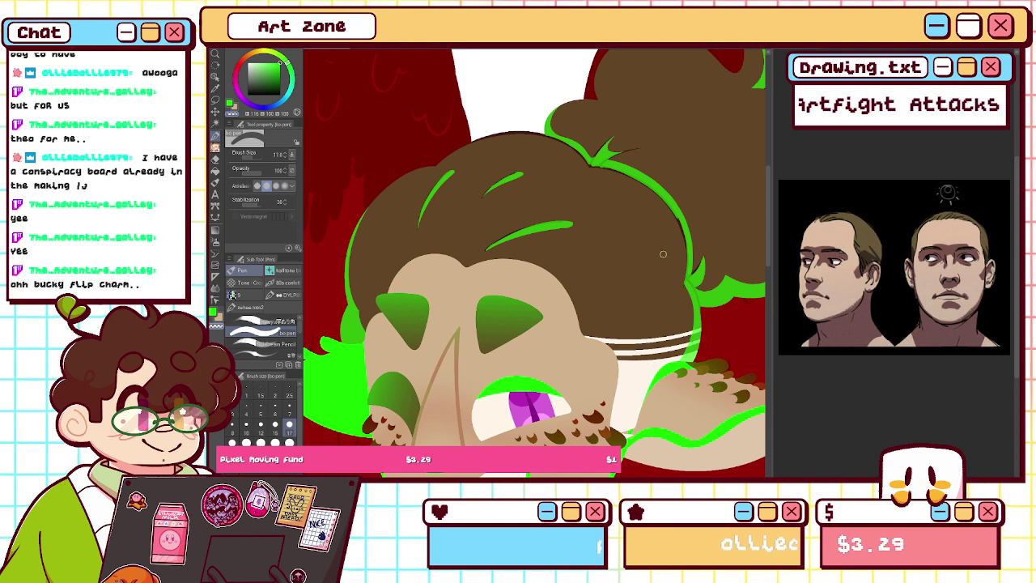
key(ctrl+0)
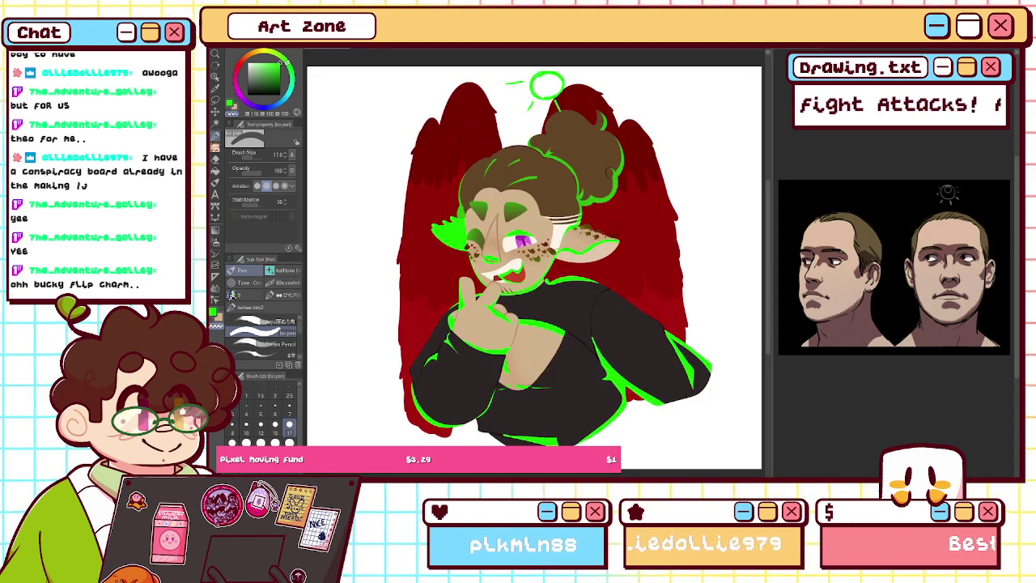
- Show the hidden front hair curls, and check the chest, ear and hair layers by toggling their visibility off and on
click(1015, 305)
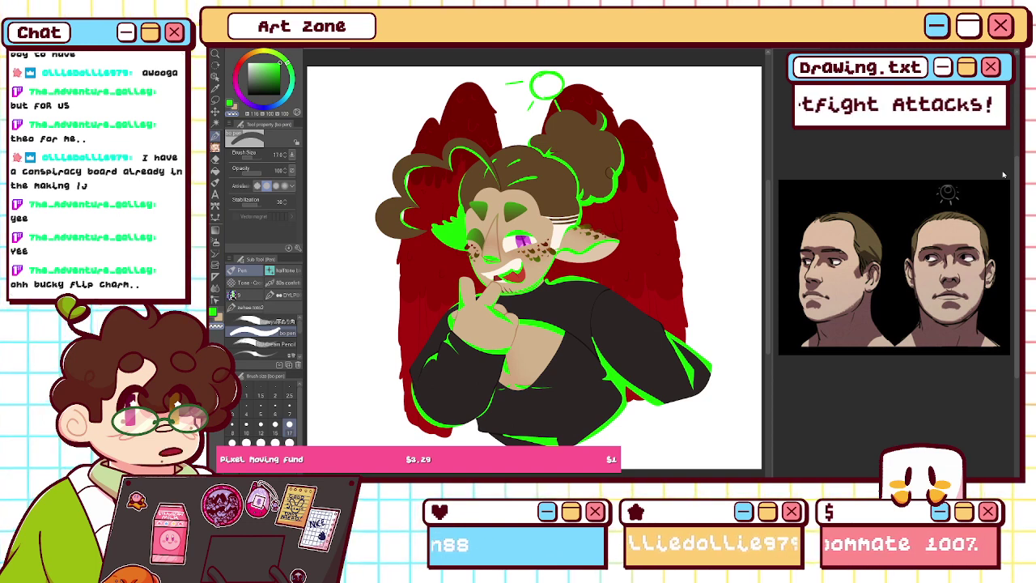
key(])
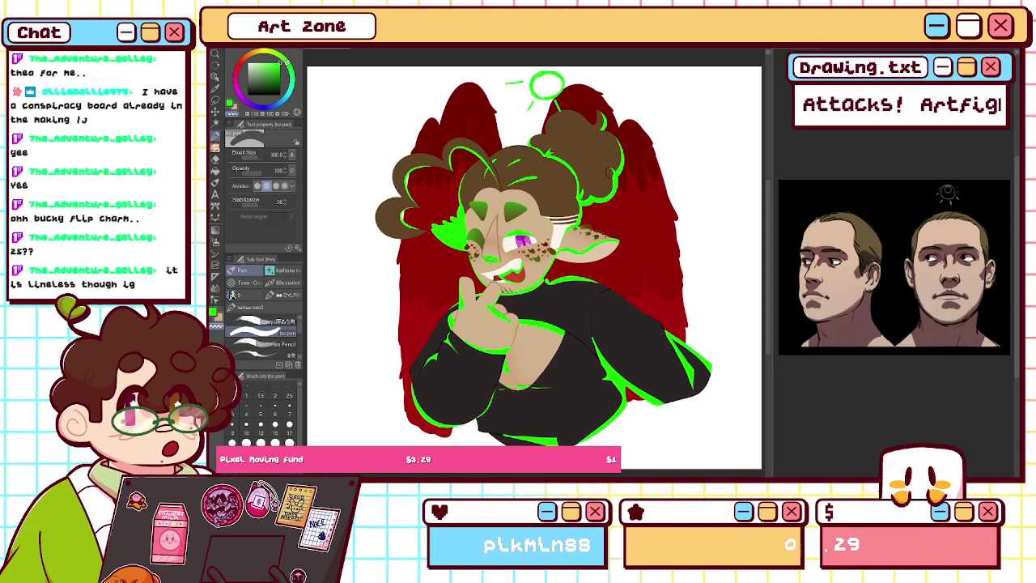
key(Delete)
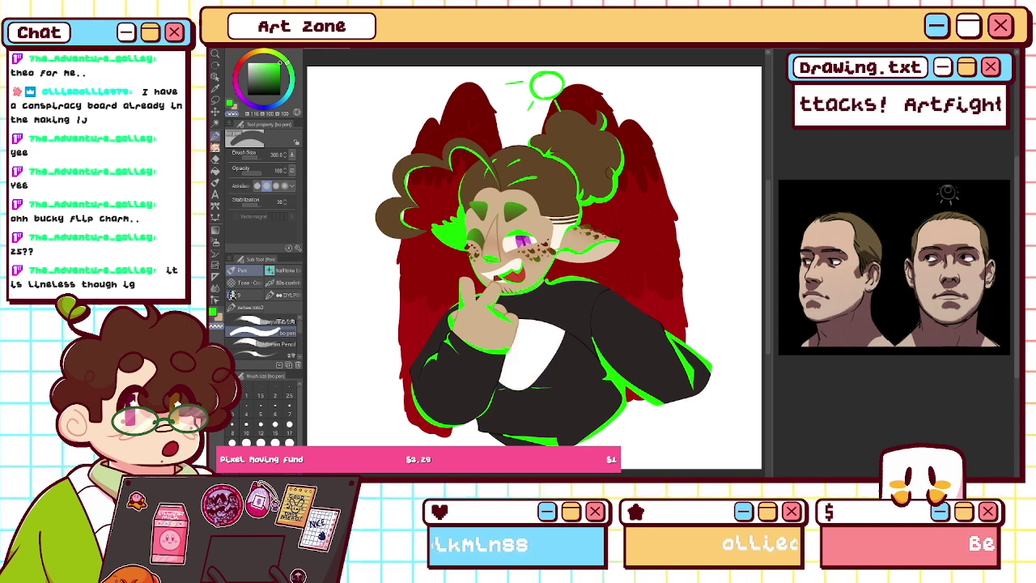
key(ctrl+z)
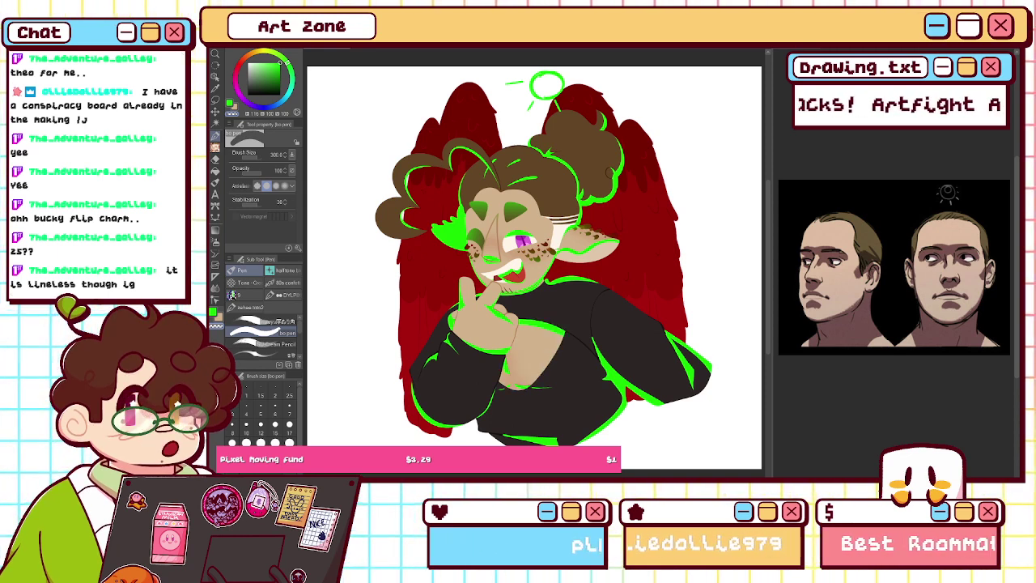
key(ctrl+z)
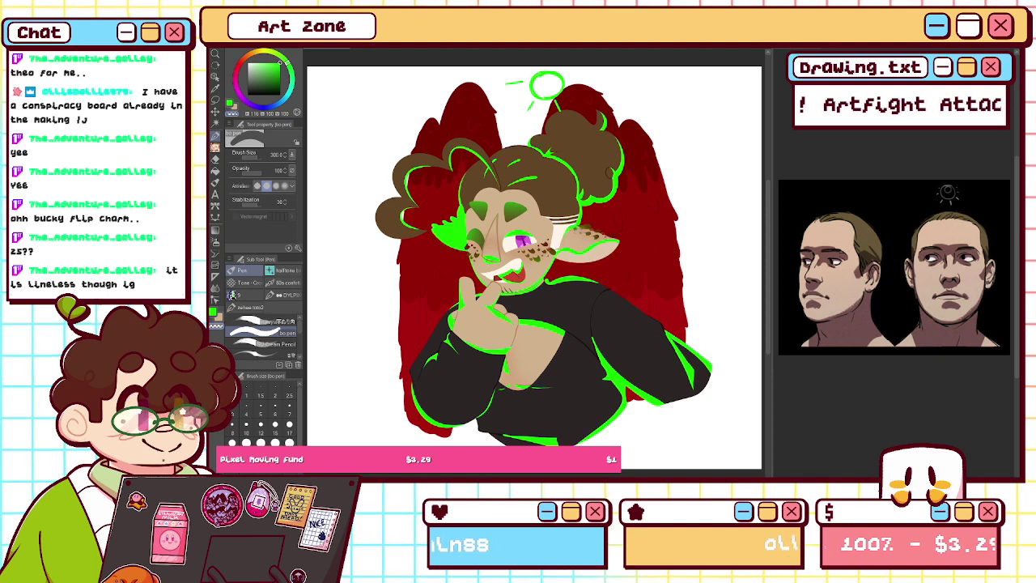
click(1018, 367)
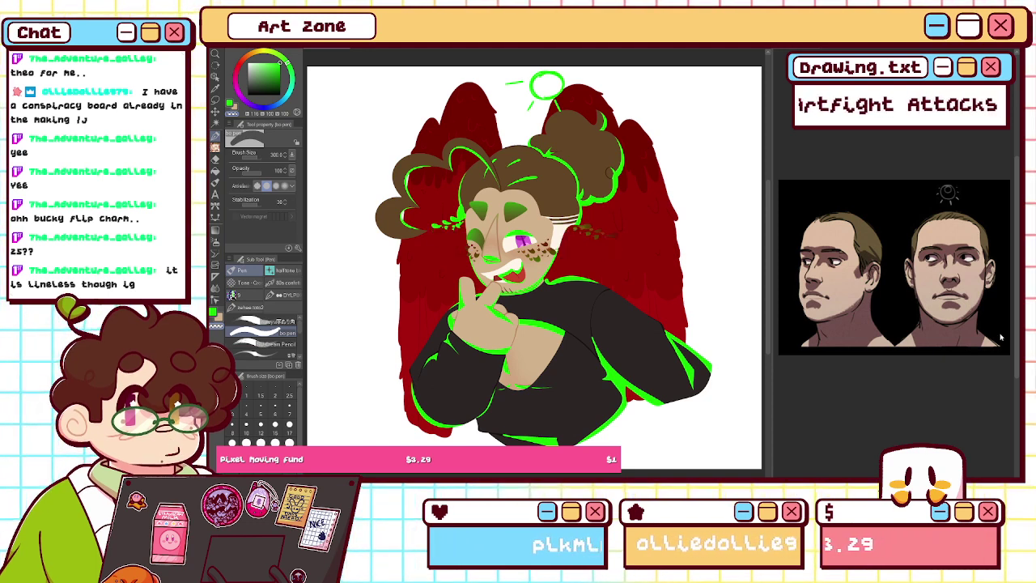
key(ctrl+y)
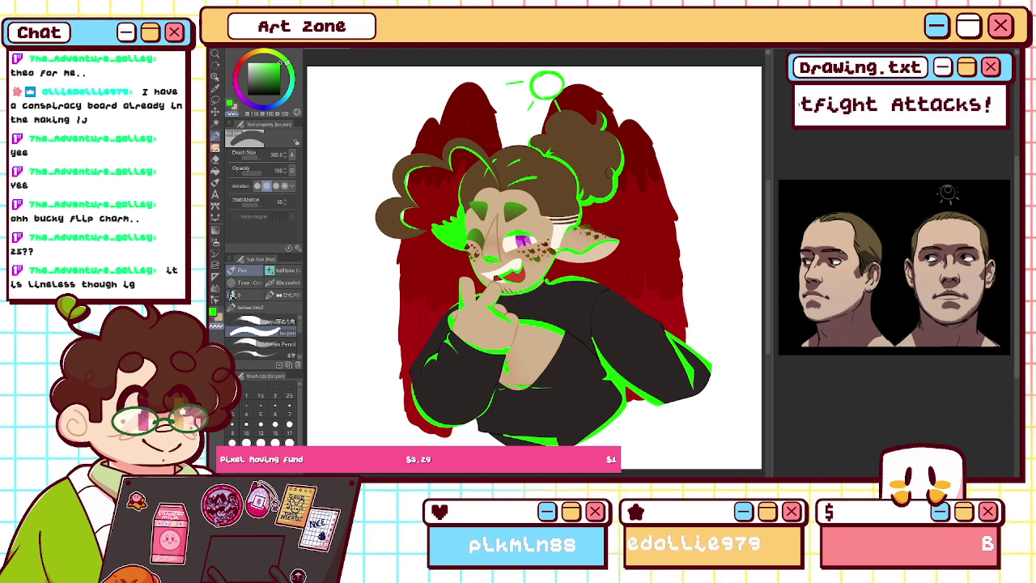
key(ctrl+z)
key(ctrl+y)
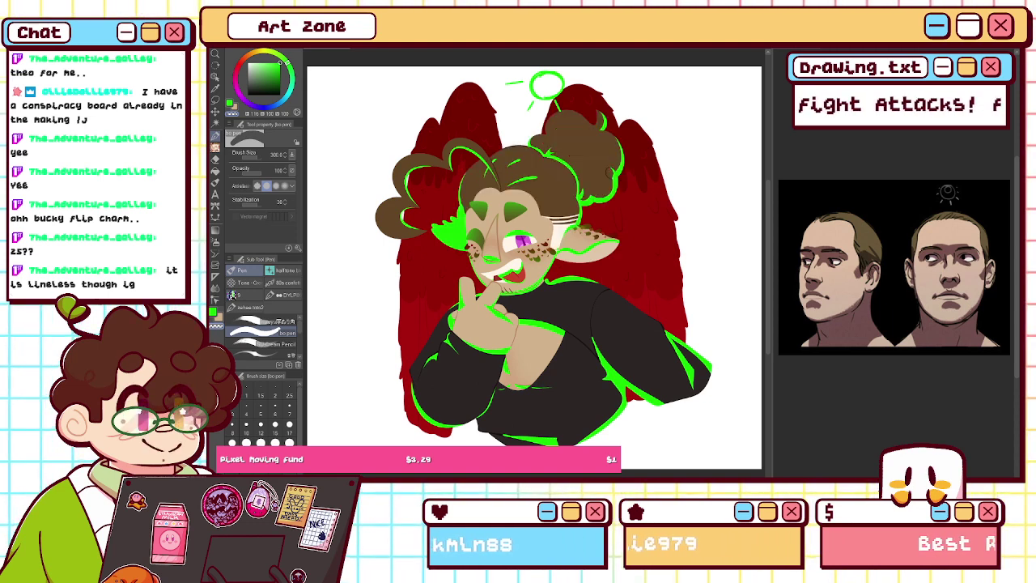
key(ctrl+z)
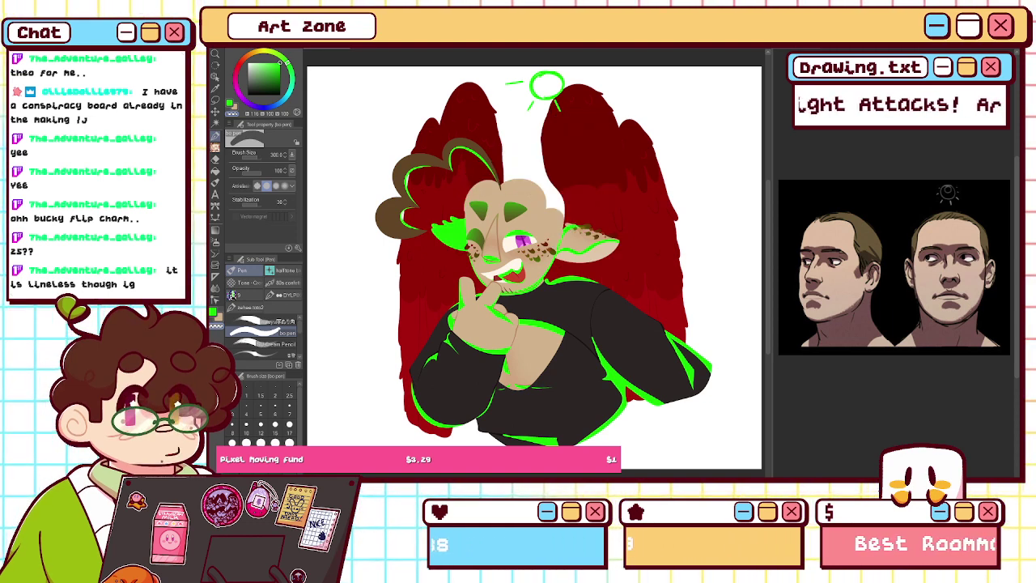
key(ctrl+y)
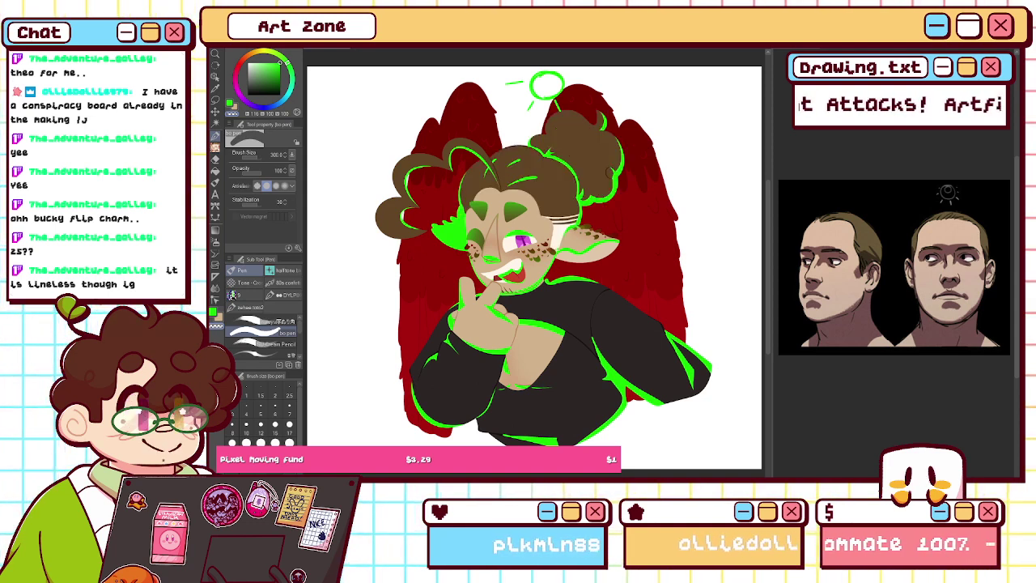
- Set the brush size to 60 and paint translucent green shading under the bun, both ears and the jaw
key(c)
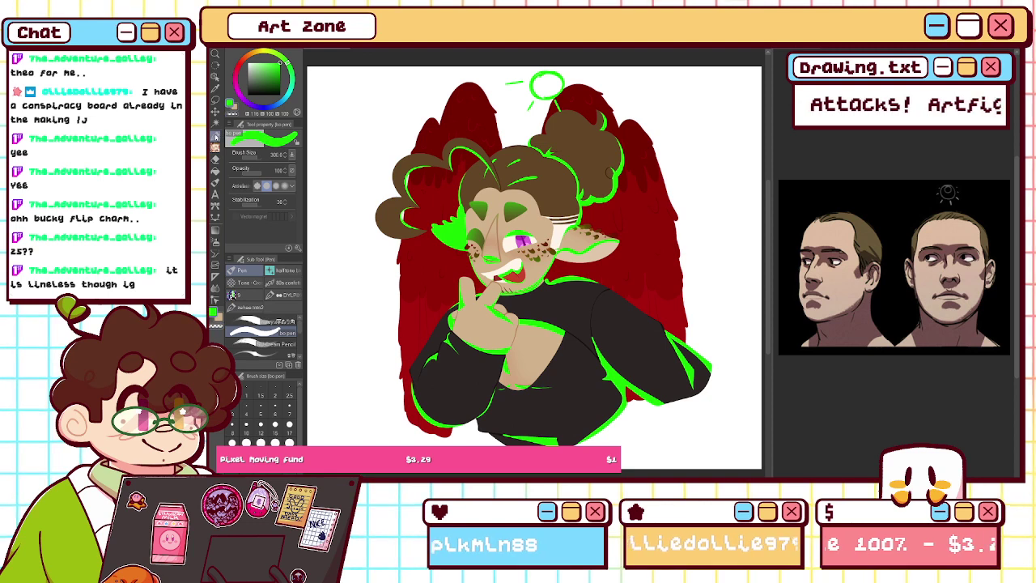
click(289, 462)
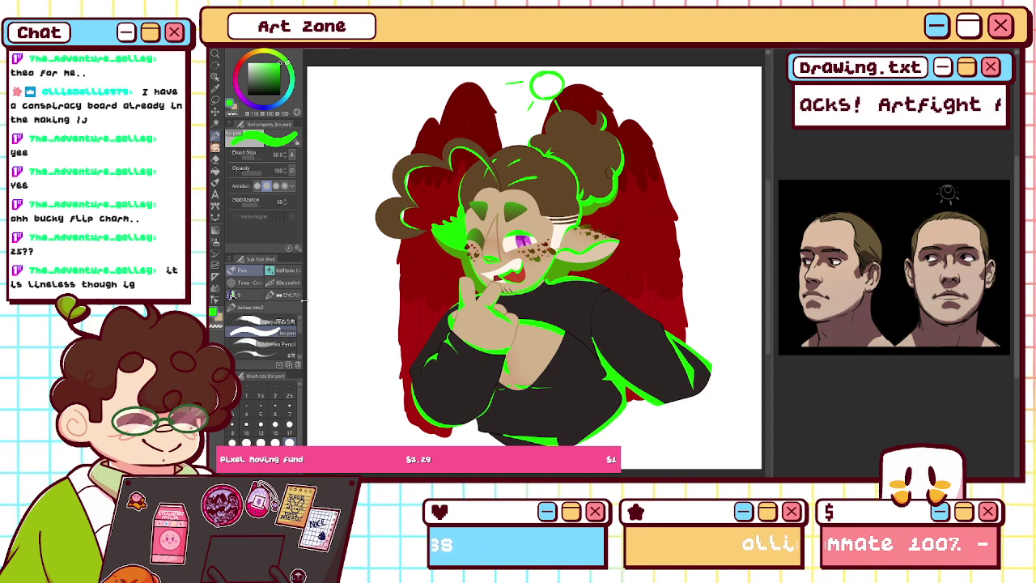
- Set the brush size to 15 and paint a translucent green band along the underside of the lowest front curl
key(ctrl+plus)
key(ctrl+plus)
key(ctrl+plus)
drag(324, 202, 825, 335)
drag(728, 323, 676, 263)
key(h)
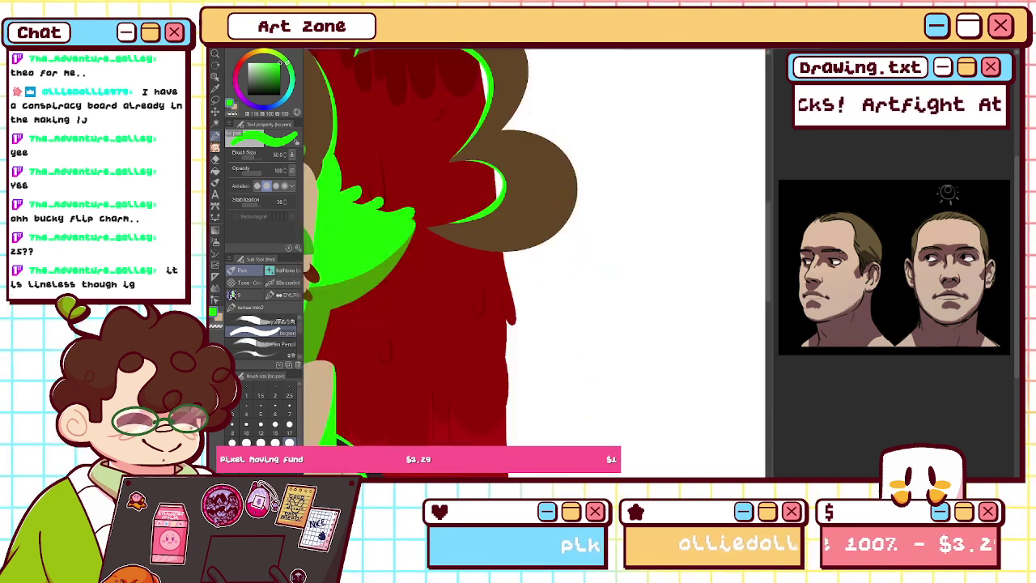
click(275, 427)
scroll(381, 394, left, 4)
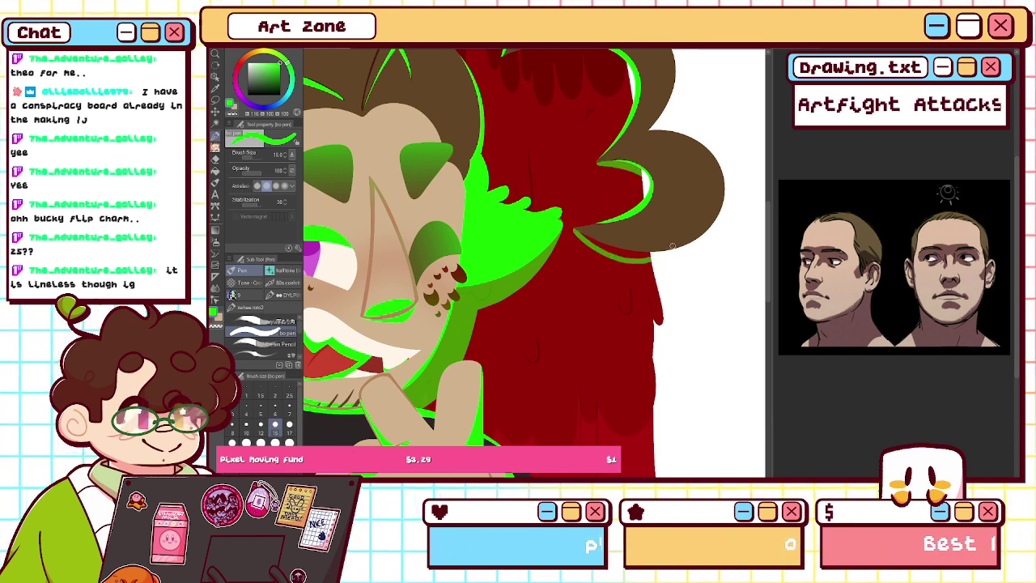
drag(589, 235, 652, 259)
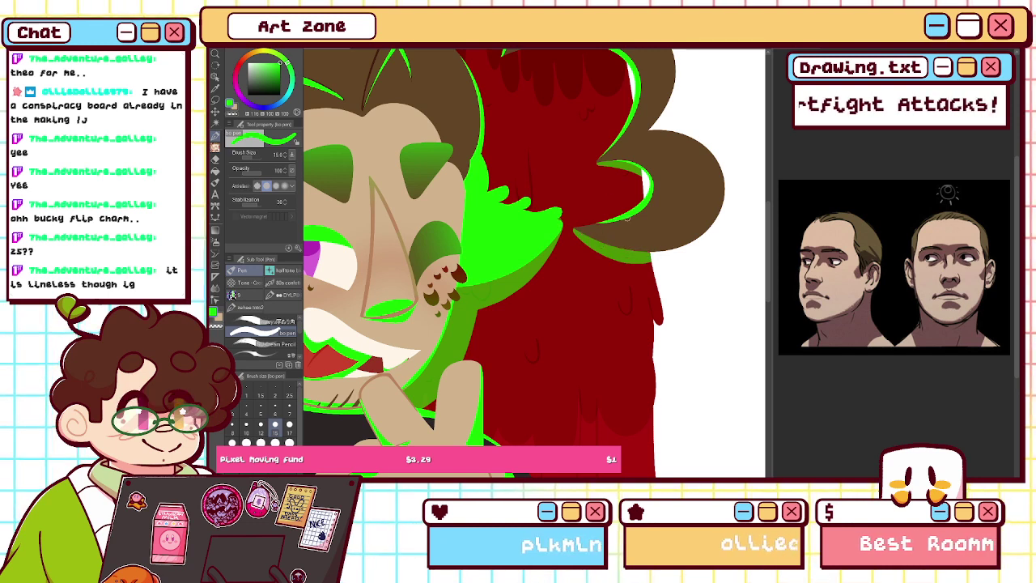
drag(583, 242, 654, 265)
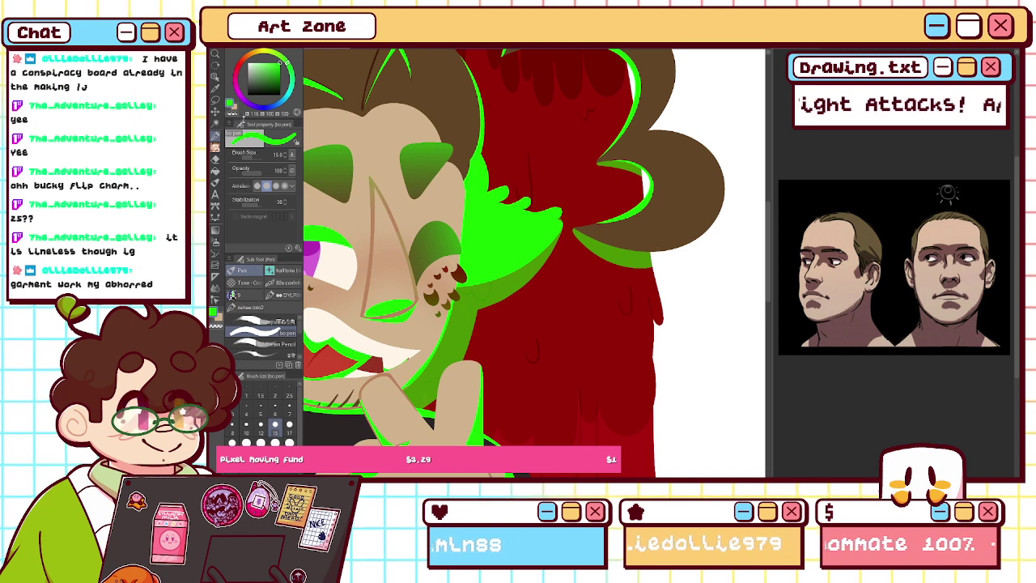
click(232, 114)
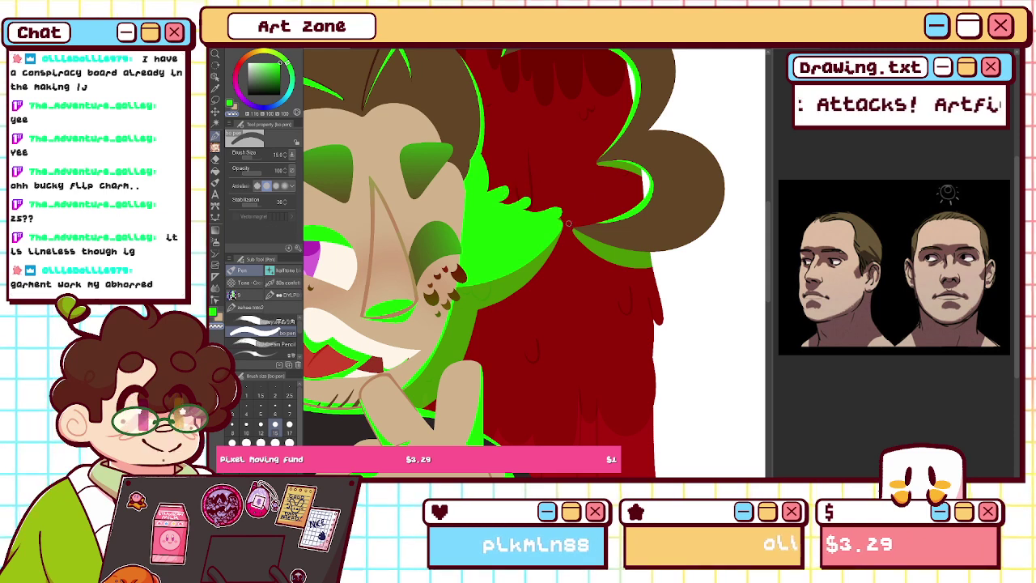
- Paint translucent green shading under the middle and uppermost front curls and trim its edges with the transparent colour
scroll(667, 258, up, 2)
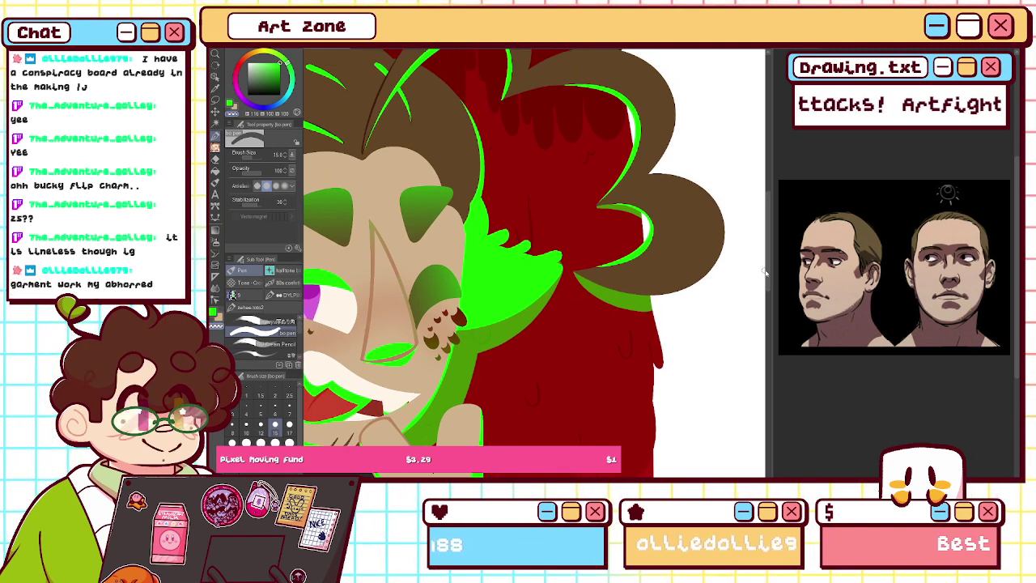
scroll(668, 257, up, 5)
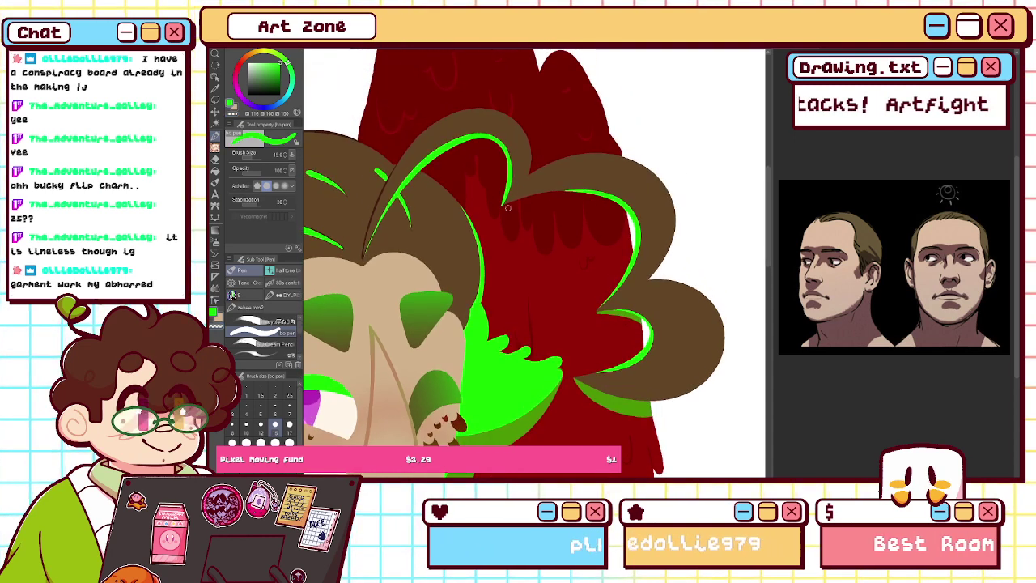
mouse_move(504, 205)
mouse_down()
mouse_move(665, 273)
mouse_move(547, 192)
mouse_up()
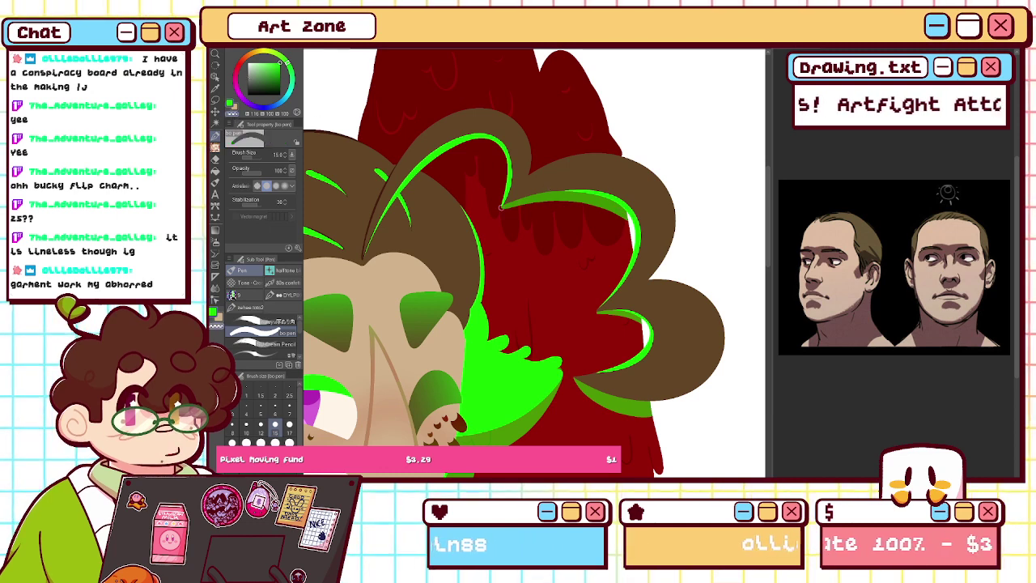
mouse_move(497, 213)
mouse_down()
mouse_move(527, 203)
mouse_move(629, 225)
mouse_up()
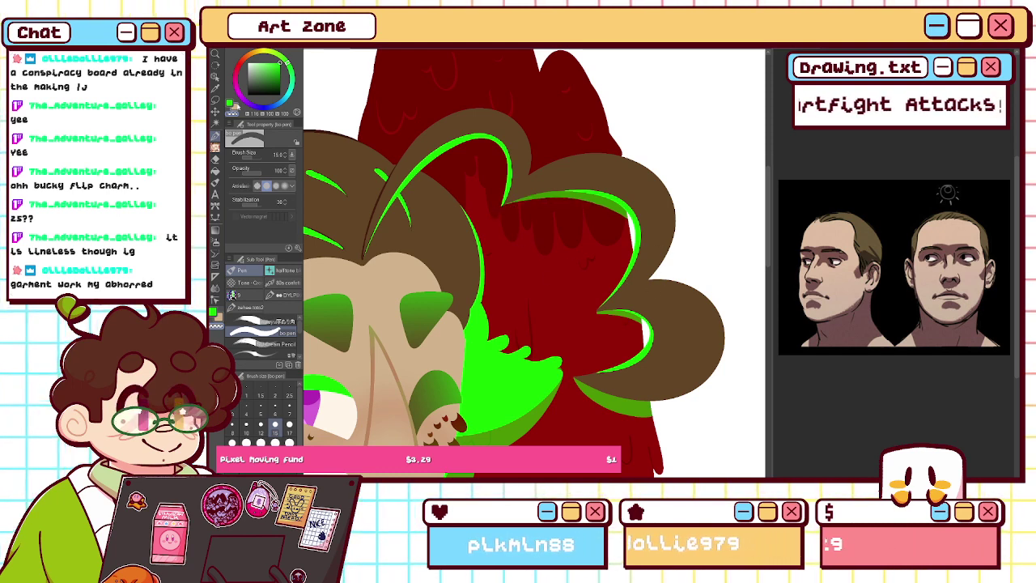
key(c)
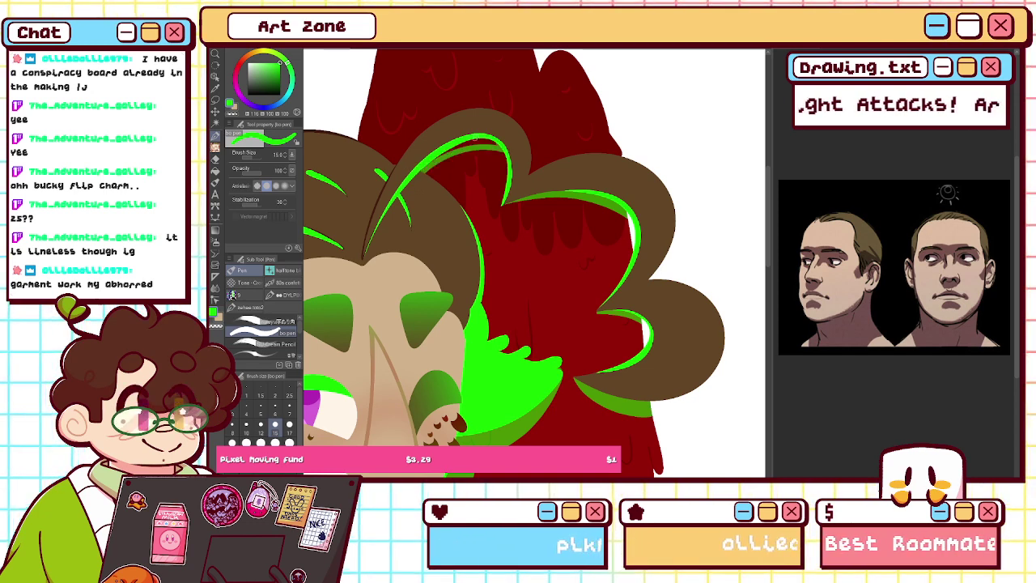
click(231, 113)
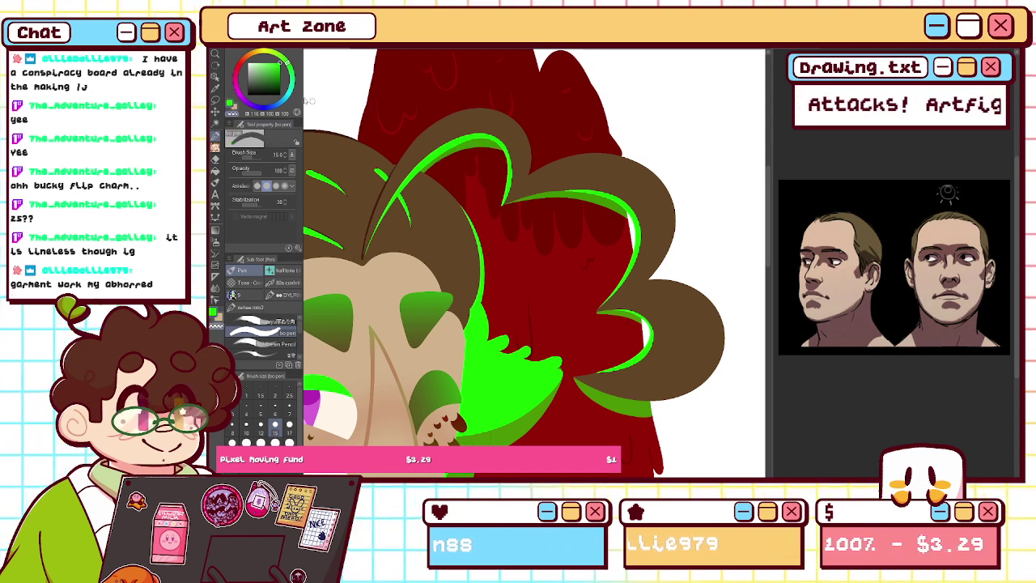
- Paint translucent green along the head's hair edge above the solid green ear and set the brush size to 17
click(232, 105)
drag(422, 170, 473, 331)
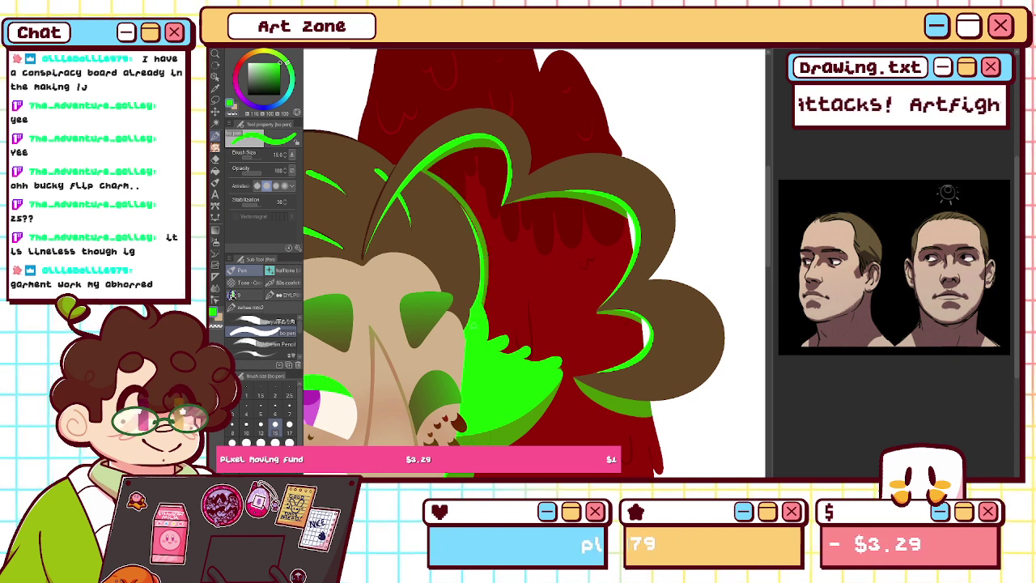
click(289, 423)
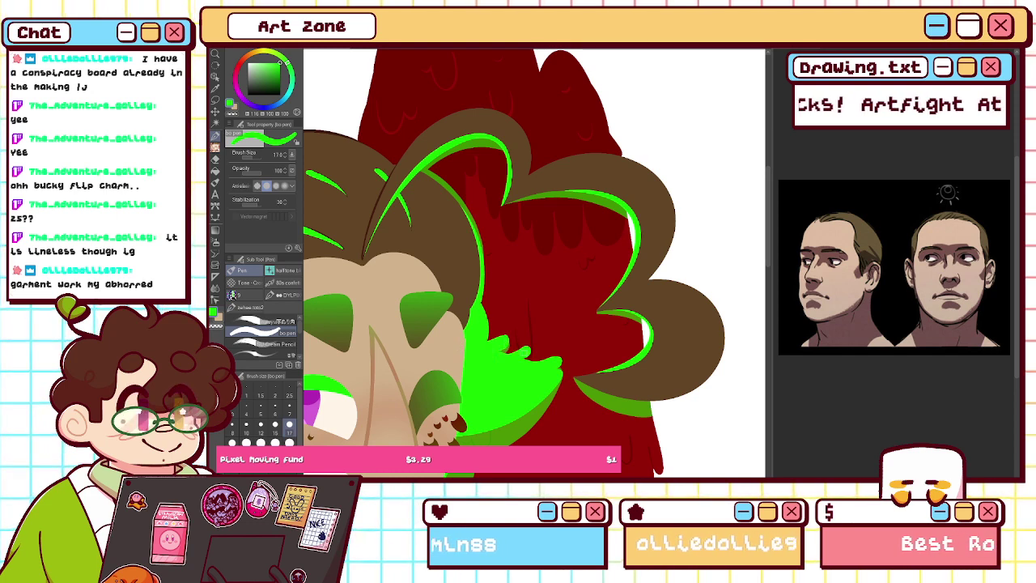
key(h)
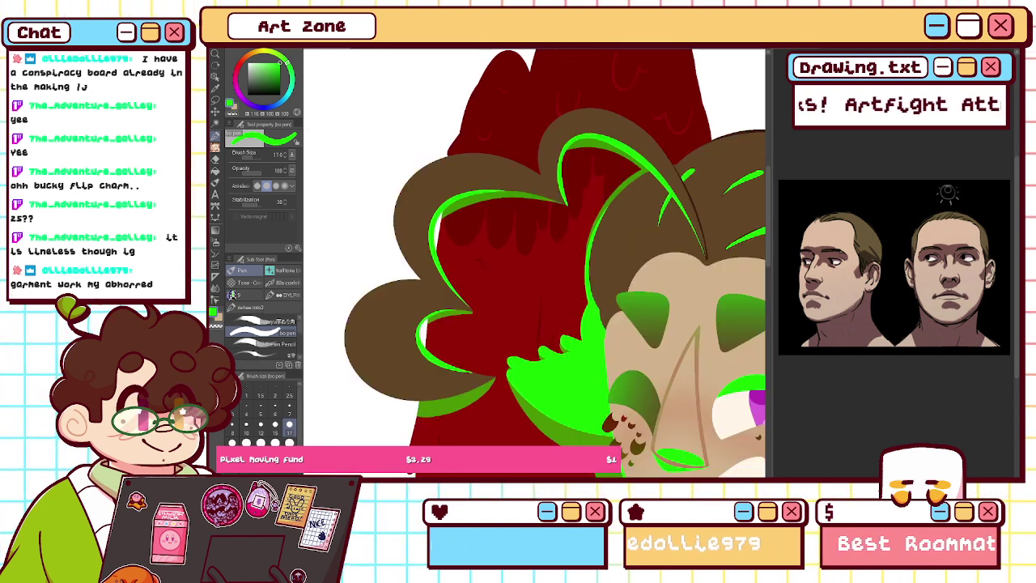
click(232, 113)
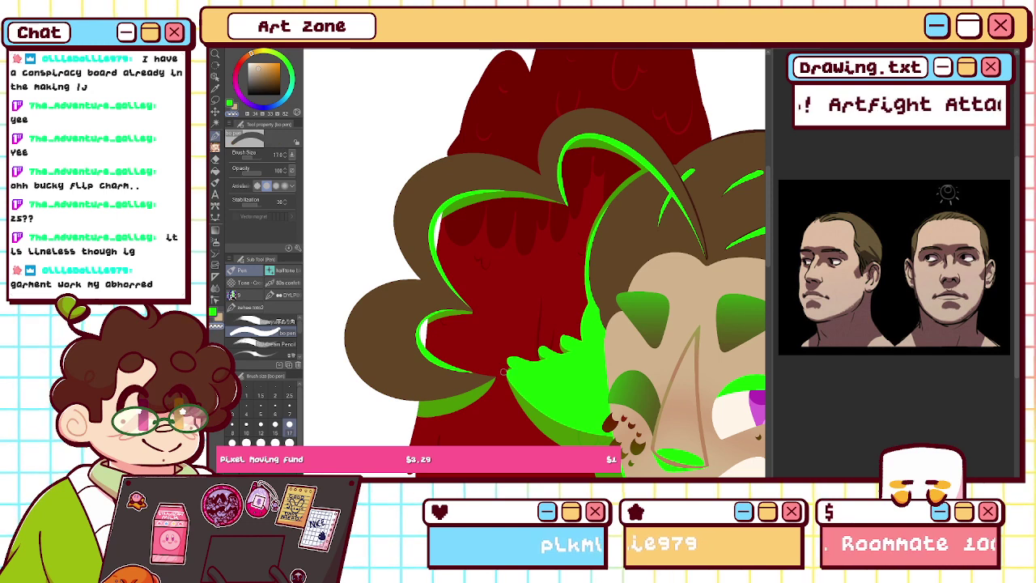
key(c)
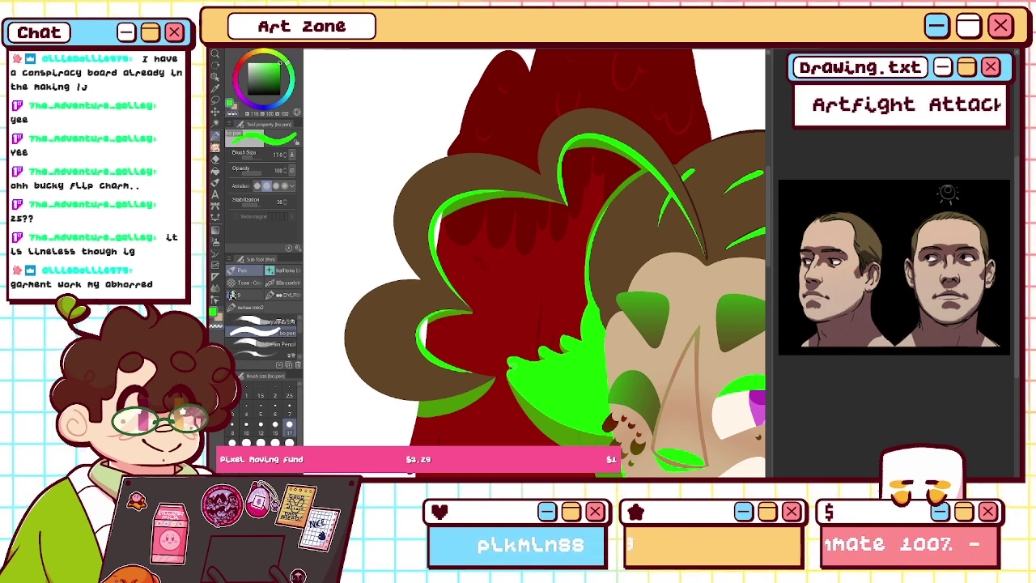
- Paint translucent green shading on the wing around the raised arm's sleeve using brush sizes 120 and 60
key(ctrl+0)
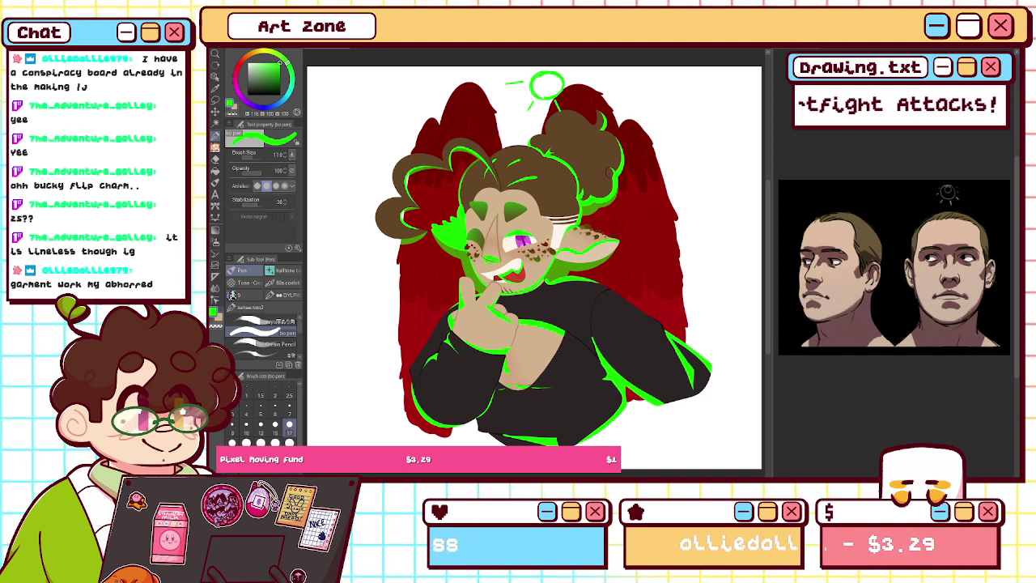
click(289, 462)
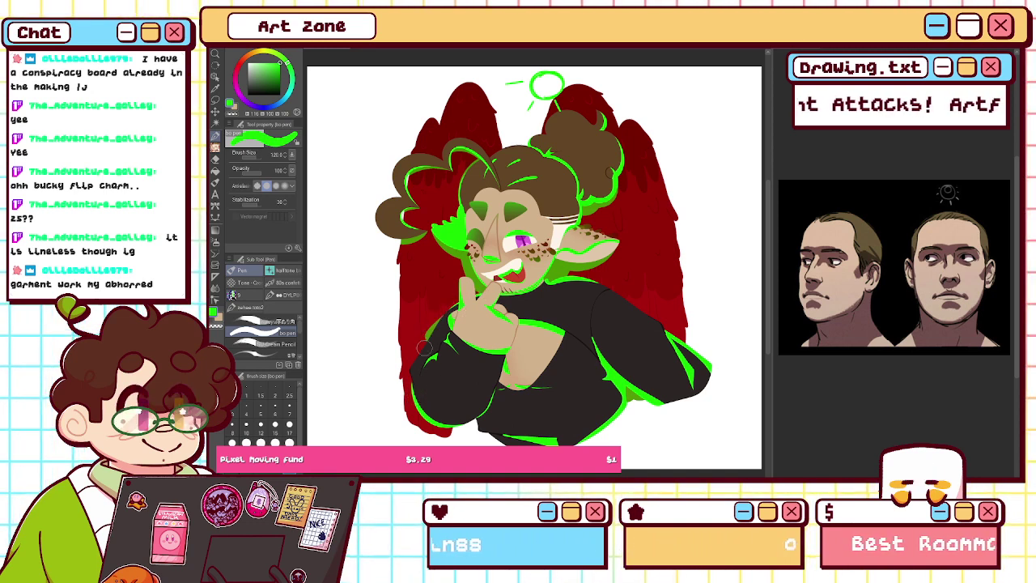
mouse_move(415, 376)
mouse_down()
mouse_move(460, 429)
mouse_move(412, 416)
mouse_up()
click(289, 443)
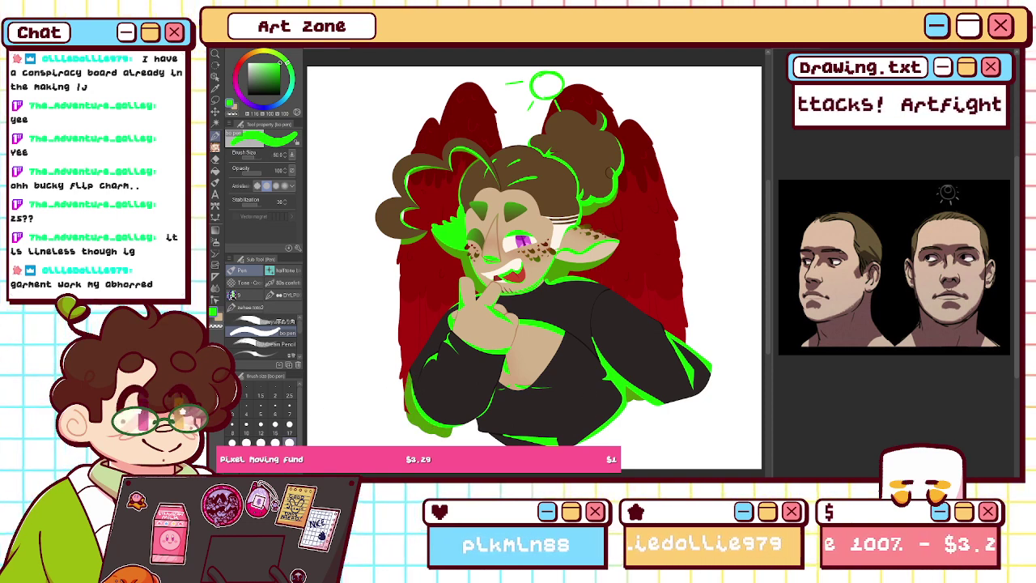
key(h)
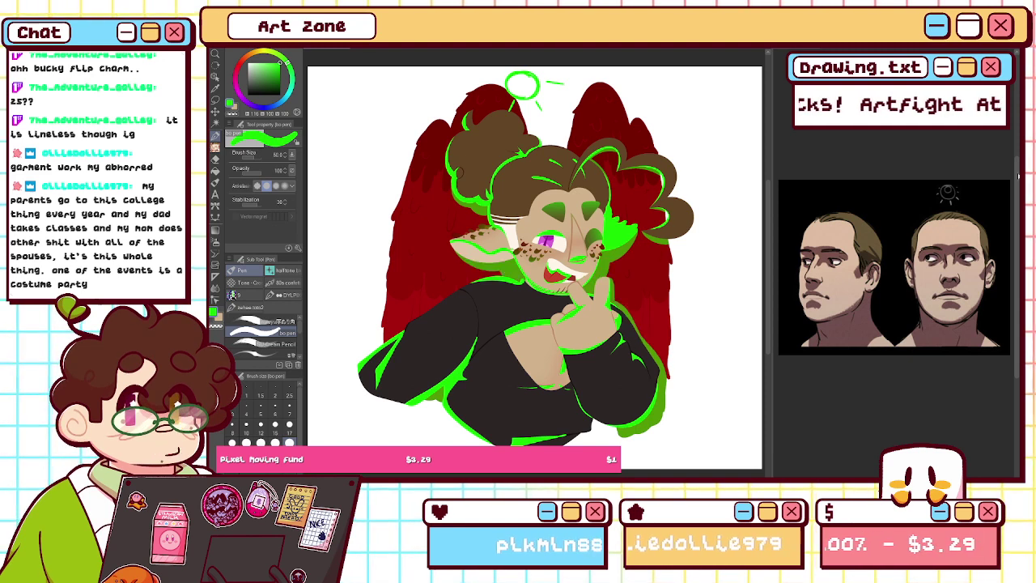
key(h)
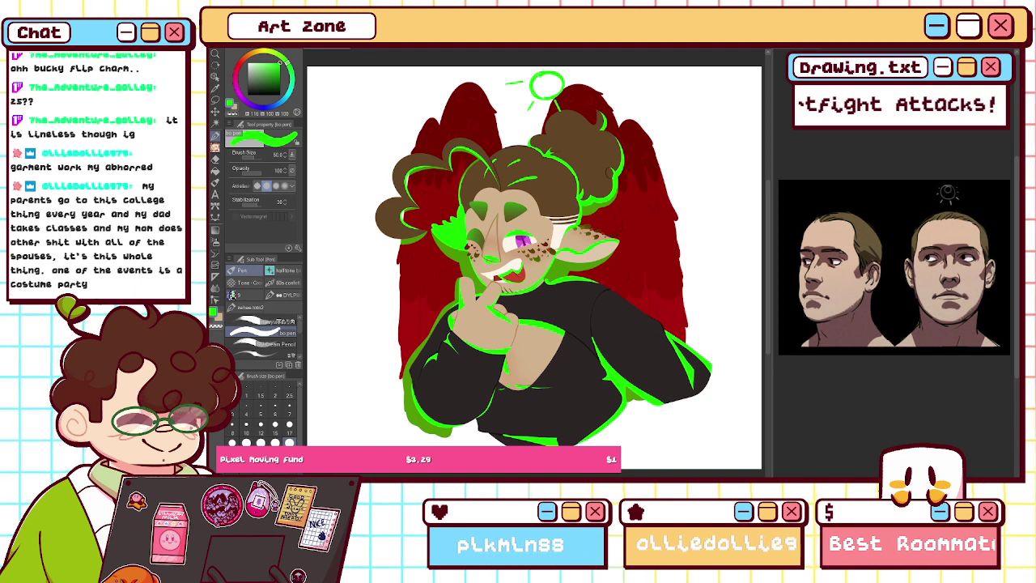
- Hide the translucent green shading to compare the figure without it
key(ctrl+z)
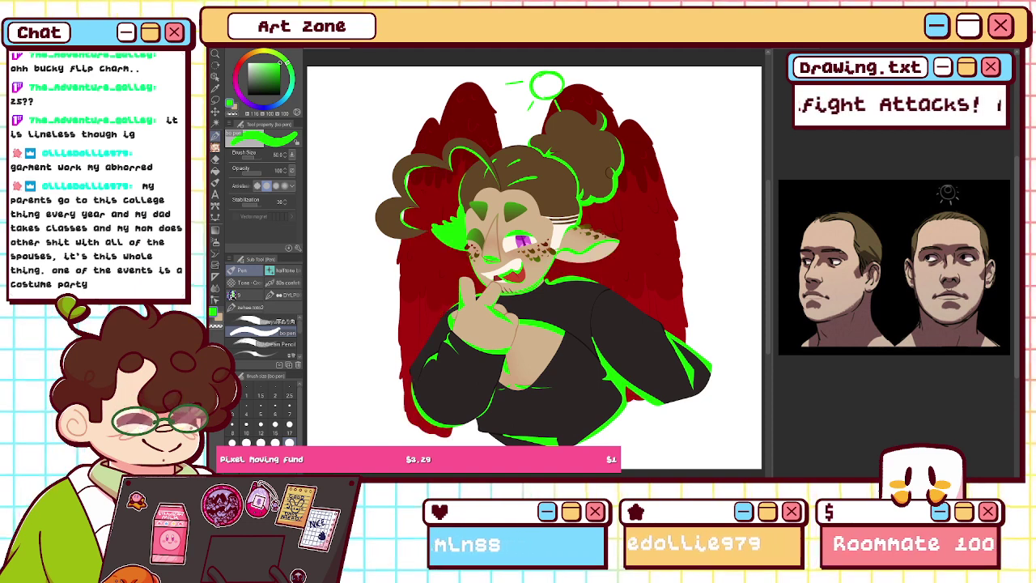
key(ctrl+z)
key(ctrl+z)
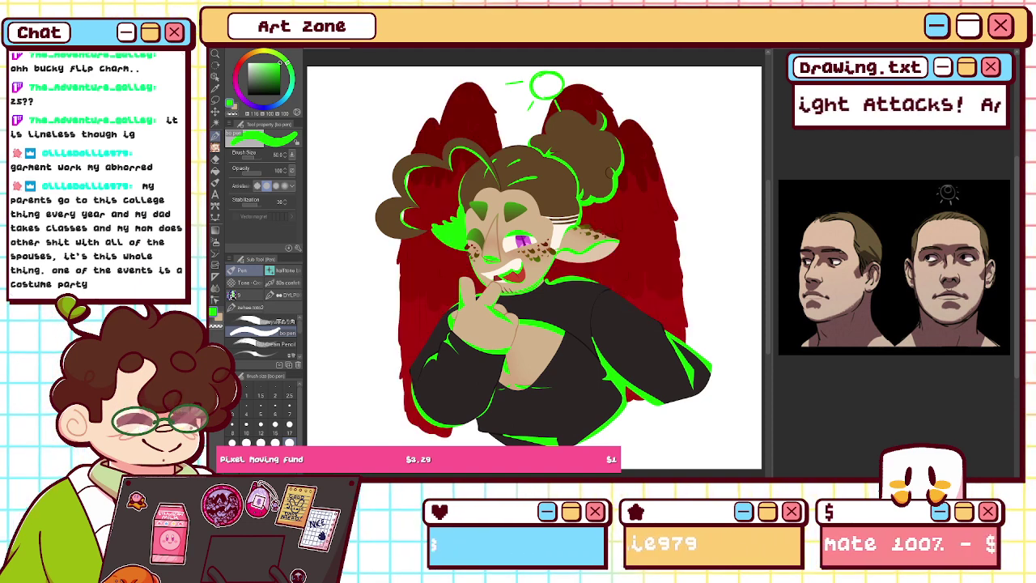
- Set the brush size to 17 and paint translucent green on the feather tips and outer edge of the wing beside the spotted ear
key(ctrl+y)
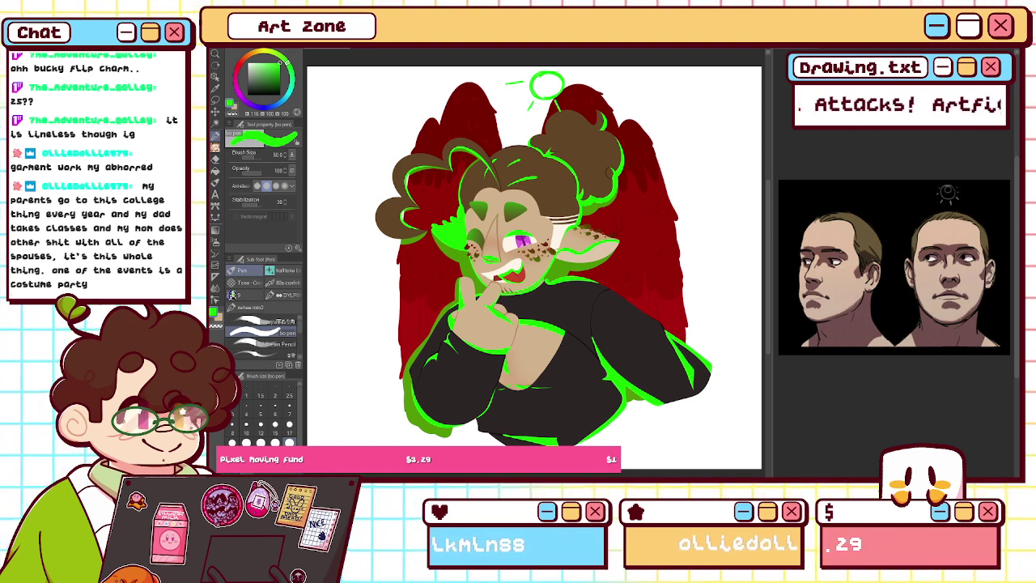
mouse_move(619, 220)
mouse_down()
mouse_move(619, 229)
mouse_move(445, 222)
mouse_up()
scroll(609, 229, up, 5)
key(ctrl+z)
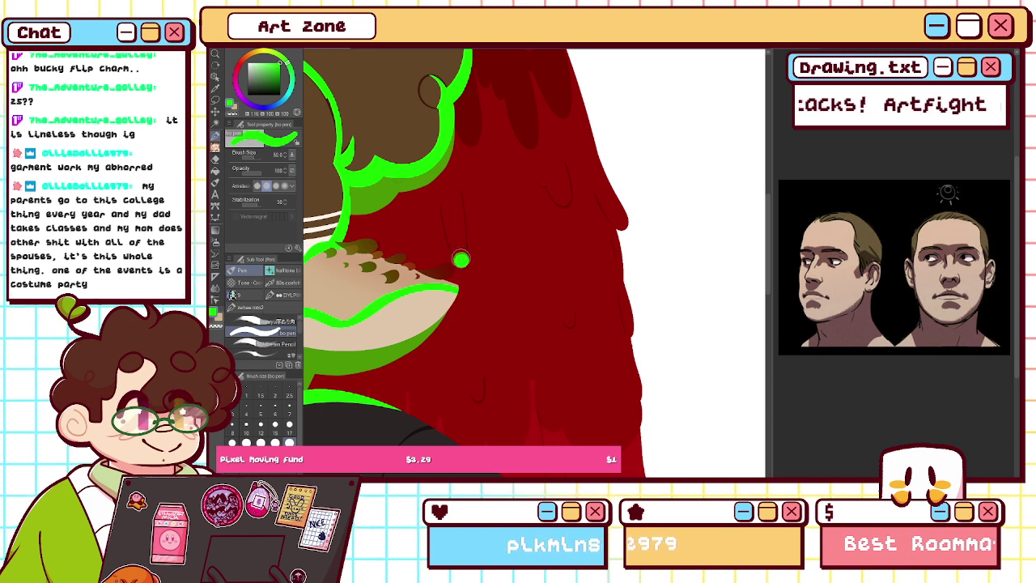
click(289, 423)
drag(465, 253, 463, 251)
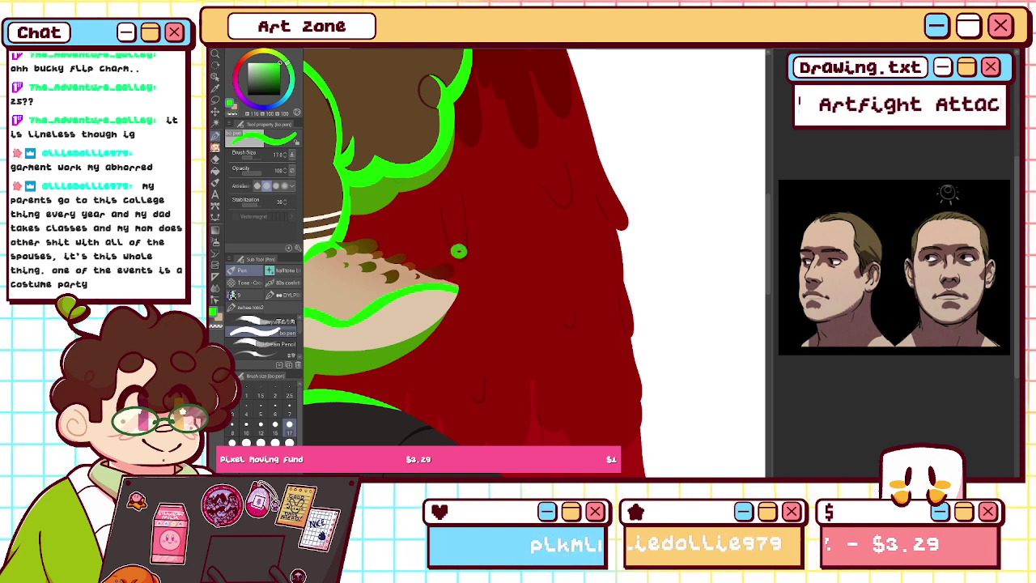
click(457, 250)
drag(458, 250, 459, 253)
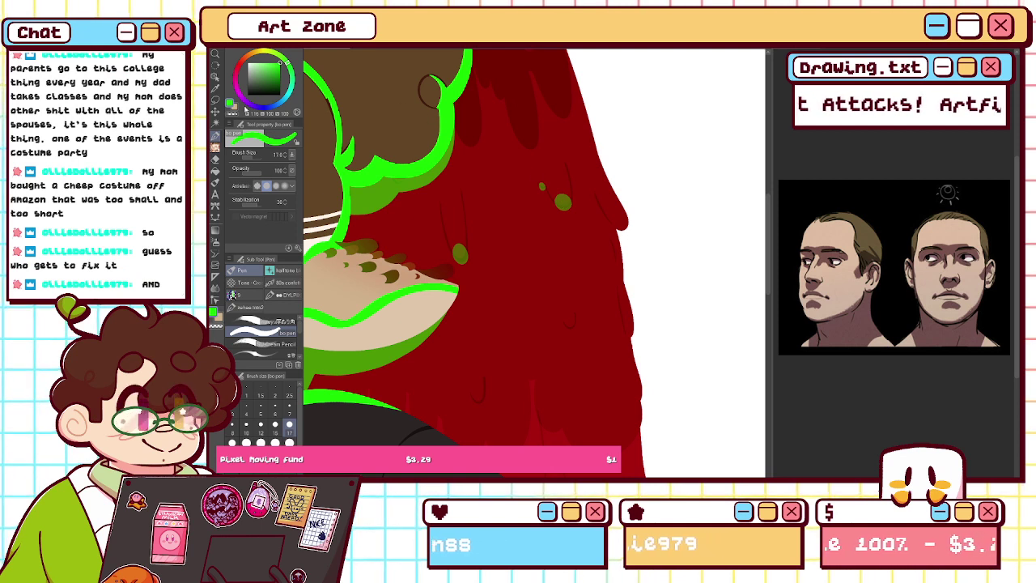
drag(600, 202, 627, 225)
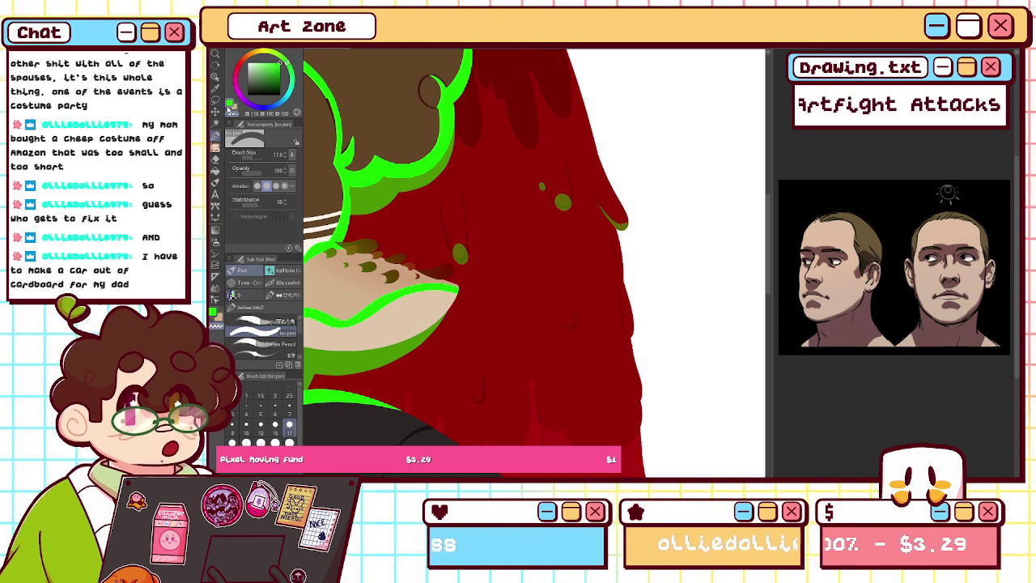
drag(621, 289, 629, 334)
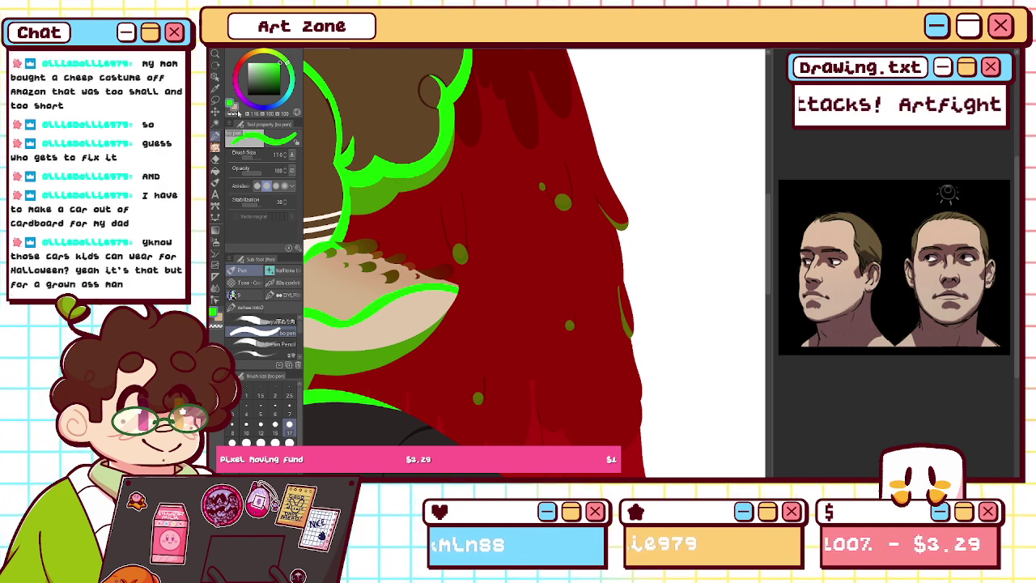
- Paint translucent green on the outer edge feather and feather tips of the wing below the front curl, and hide the broad green shading
mouse_move(331, 340)
mouse_down()
mouse_move(623, 202)
mouse_move(758, 354)
mouse_up()
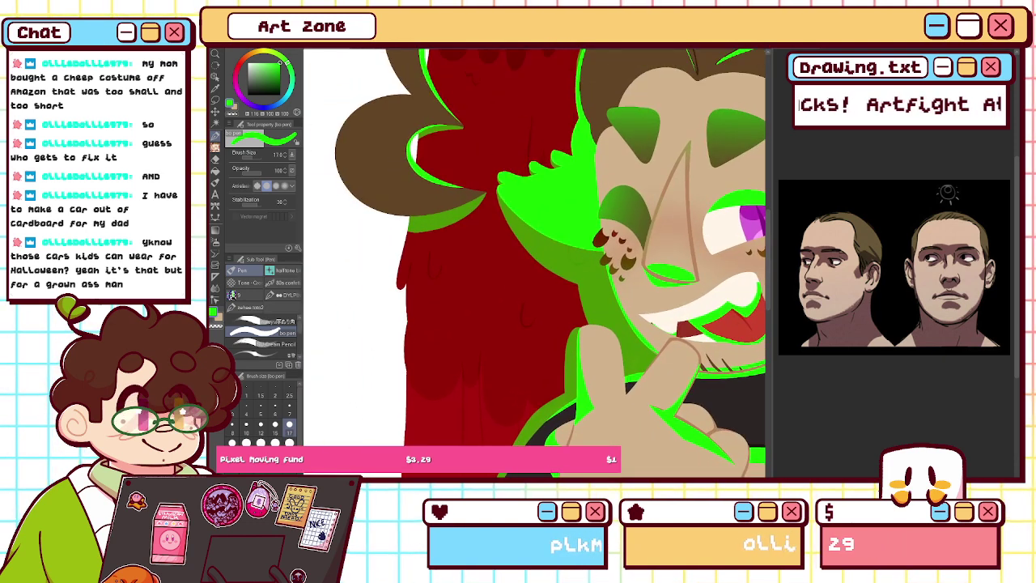
mouse_move(408, 261)
mouse_down()
mouse_move(398, 290)
mouse_move(431, 273)
mouse_up()
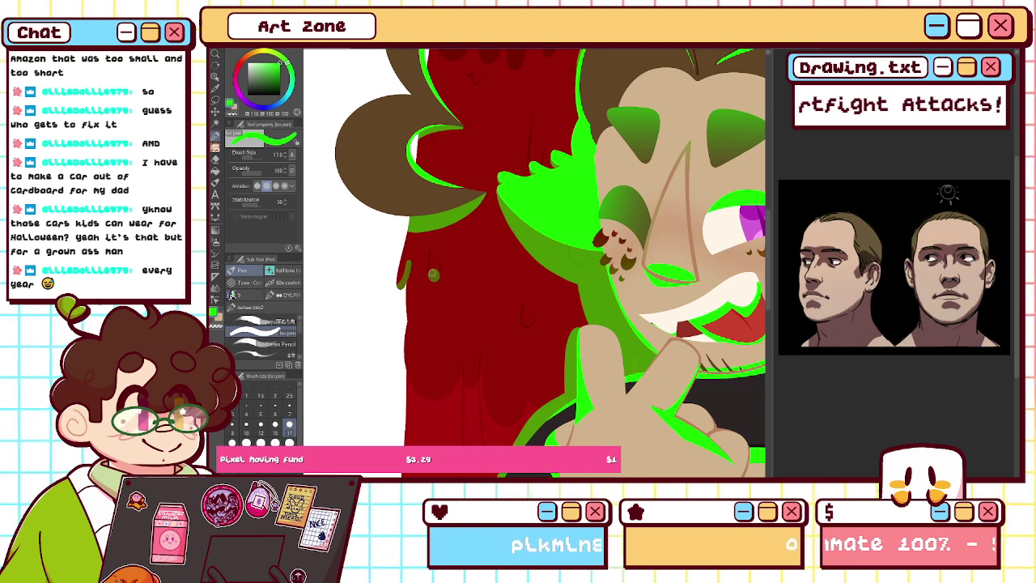
click(524, 324)
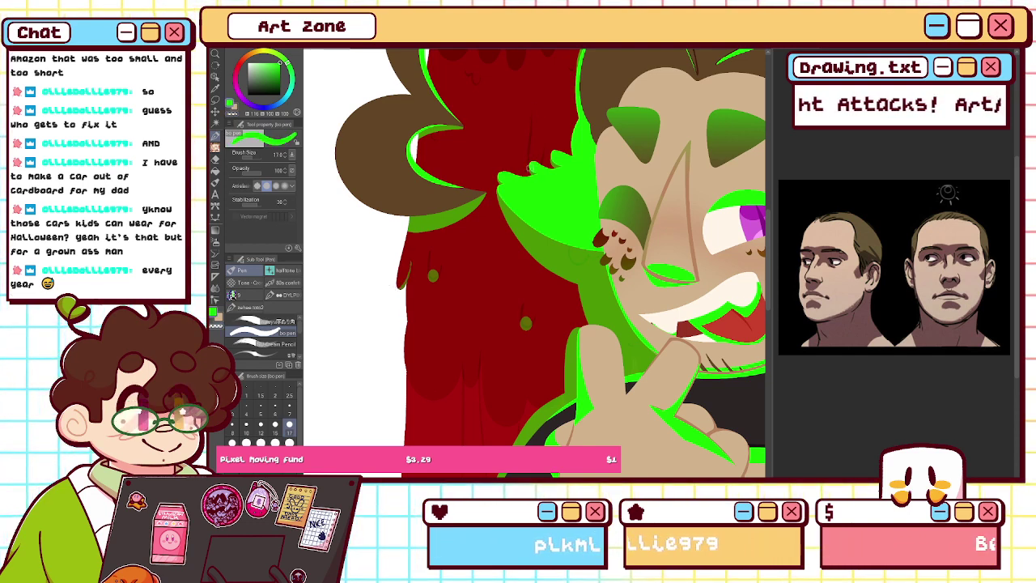
key(ctrl+z)
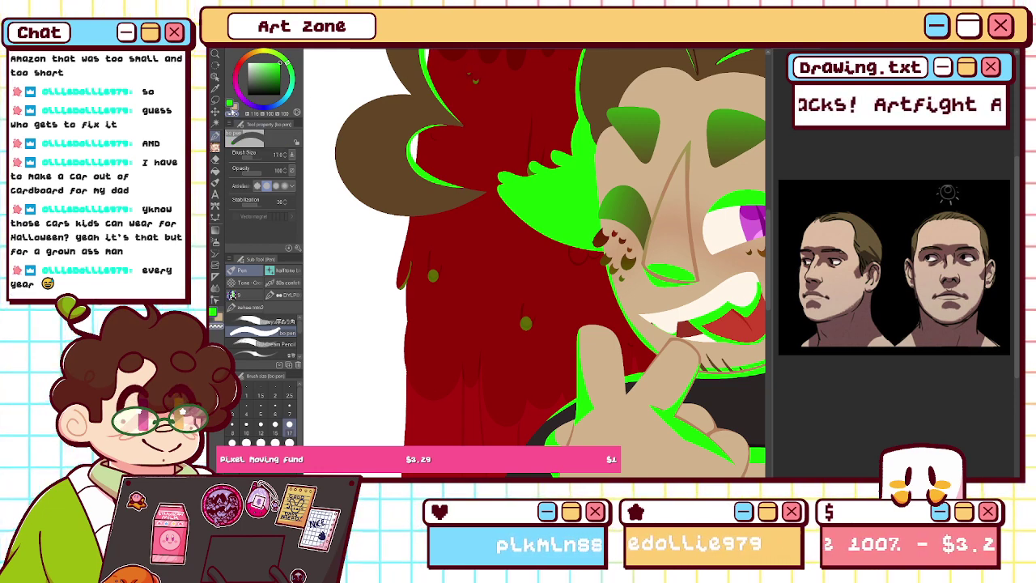
- Dab translucent green on the small feather marks inside the front curls and shape them with the transparent colour
click(232, 114)
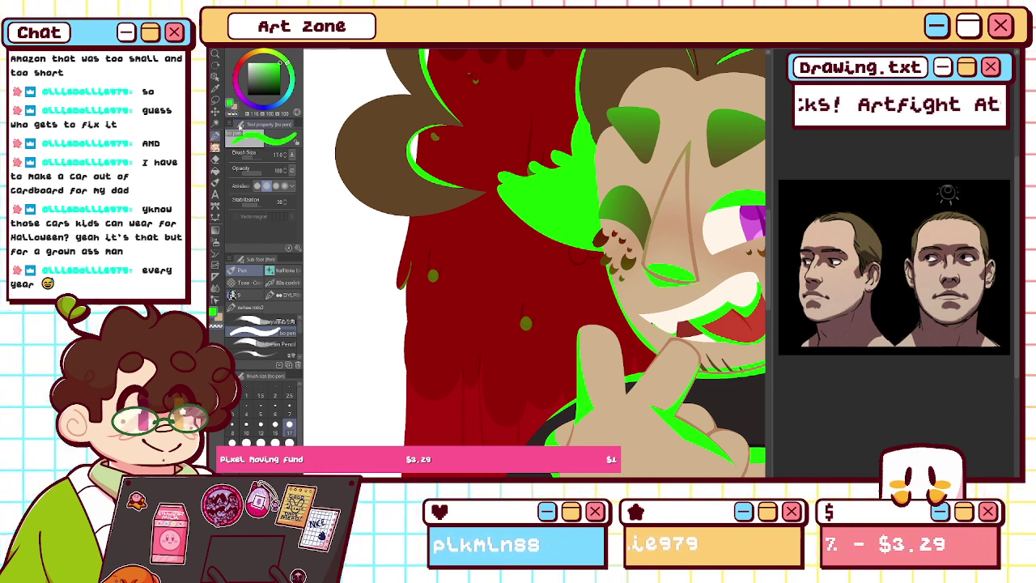
click(232, 114)
drag(434, 132, 441, 134)
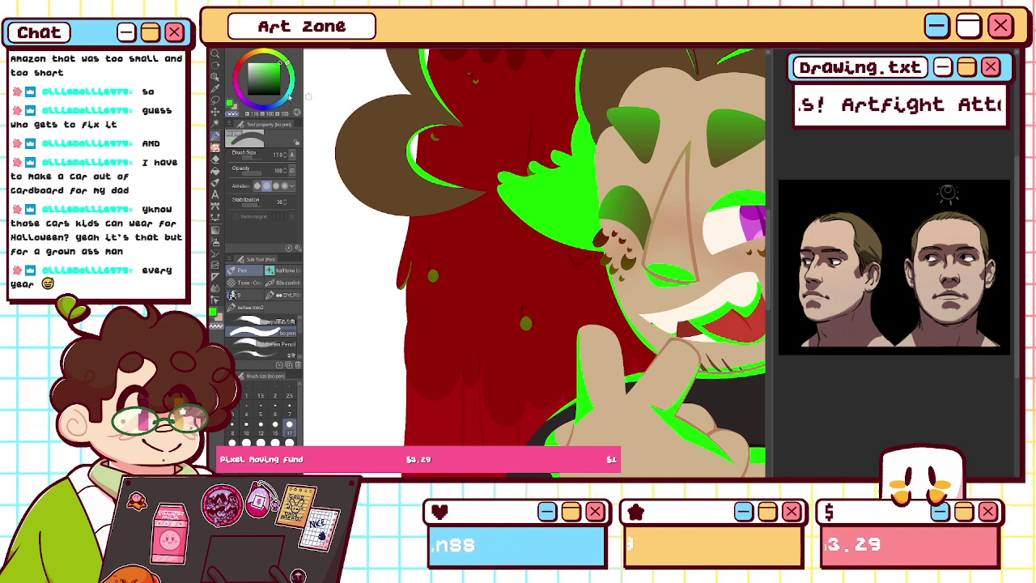
click(230, 104)
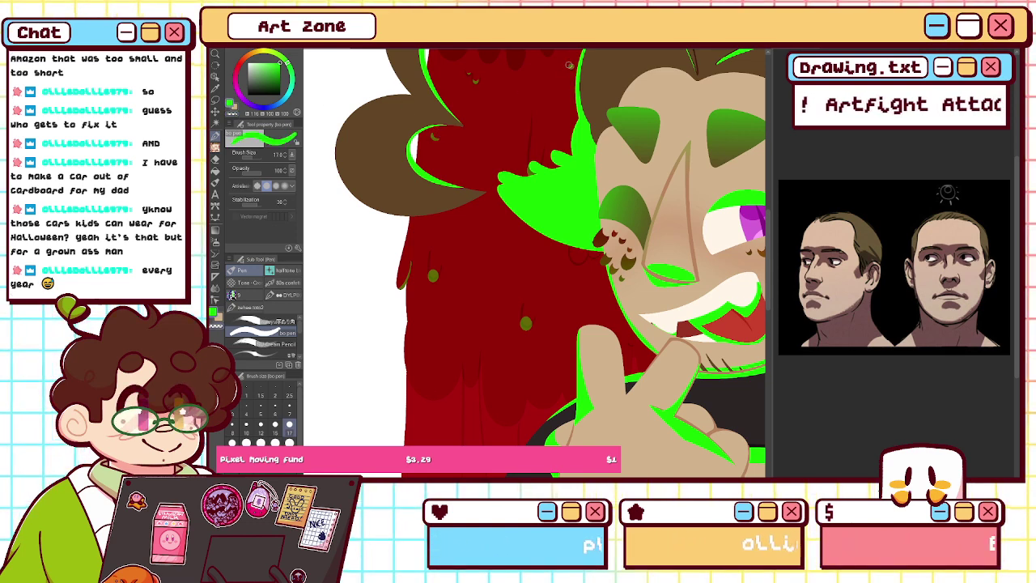
- Trim the green feather dabs on both wings into crescents with the transparent colour
click(233, 114)
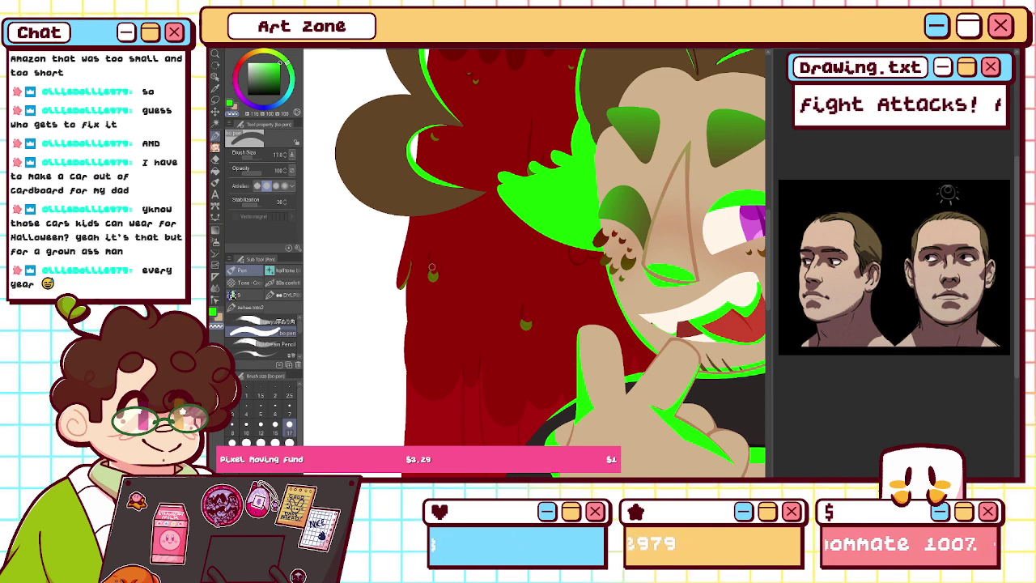
scroll(433, 267, right, 3)
scroll(534, 263, right, 6)
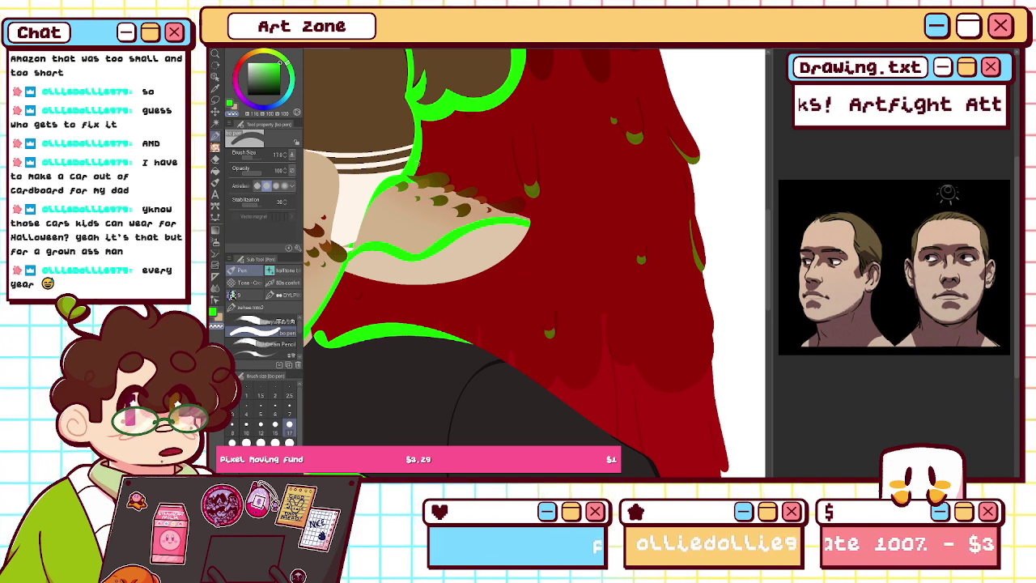
mouse_move(534, 287)
mouse_down()
mouse_move(474, 71)
mouse_move(552, 199)
mouse_move(658, 437)
mouse_move(556, 454)
mouse_move(753, 365)
mouse_move(596, 380)
mouse_move(514, 288)
mouse_move(507, 210)
mouse_up()
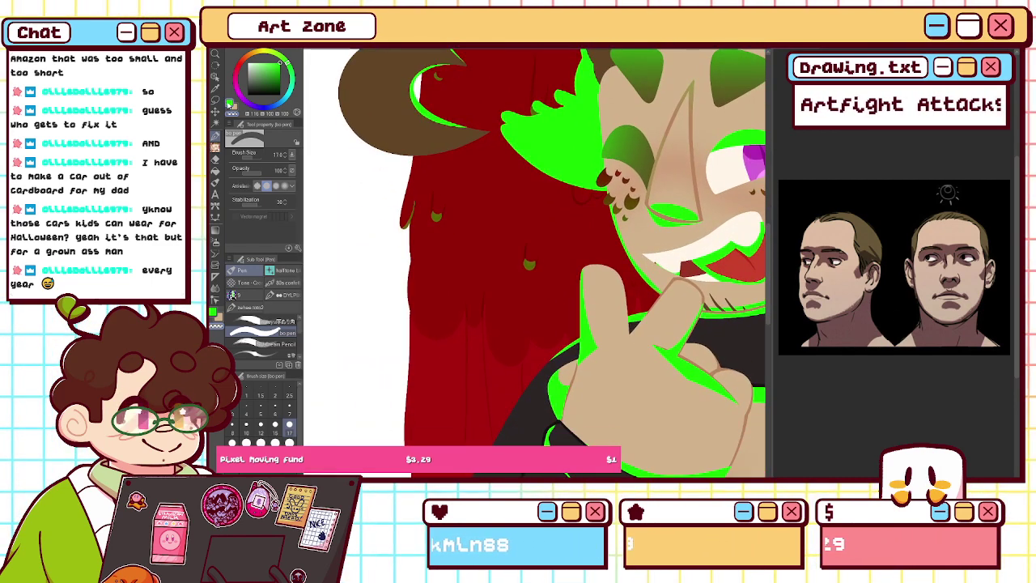
- Dab translucent green feather marks below the solid green ear and above the raised fingers, and trim them into crescents with the transparent colour
drag(575, 200, 581, 199)
click(596, 196)
click(608, 200)
key(c)
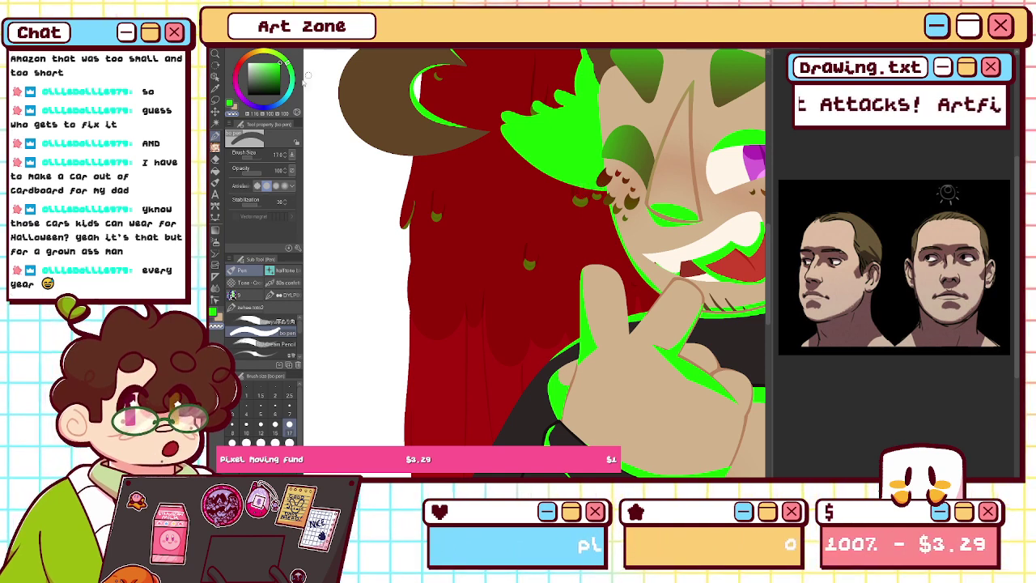
click(232, 104)
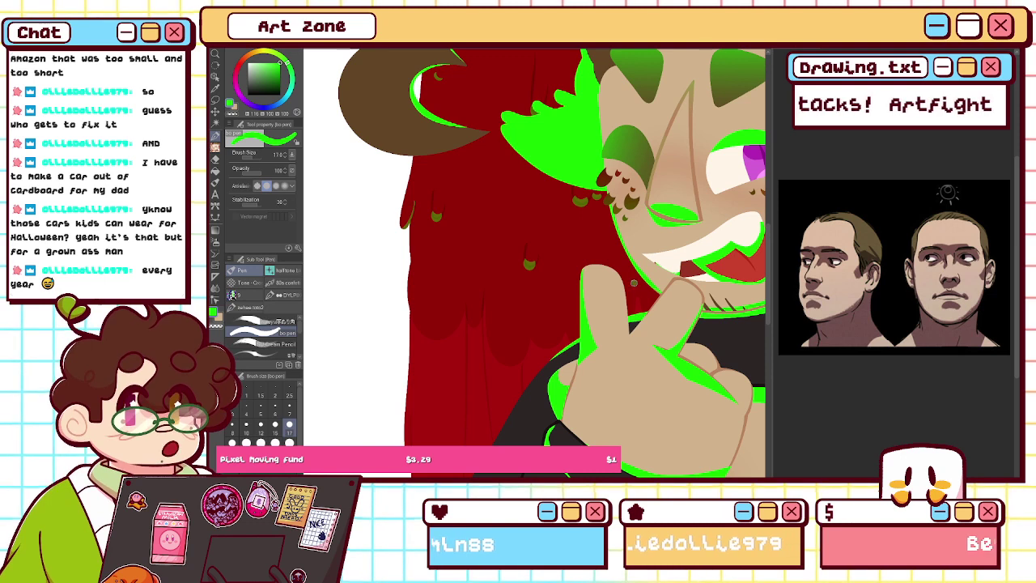
click(233, 114)
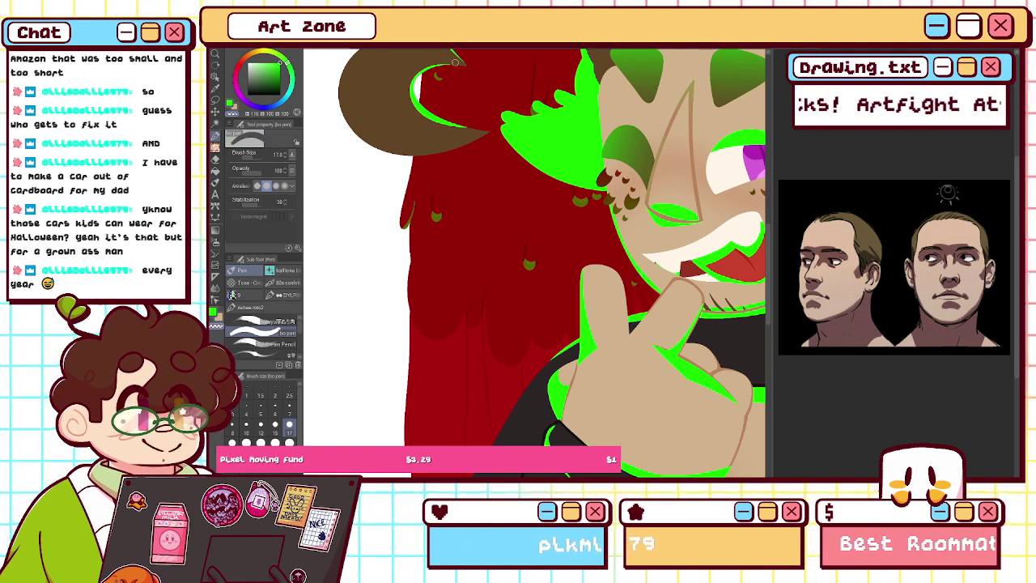
click(232, 105)
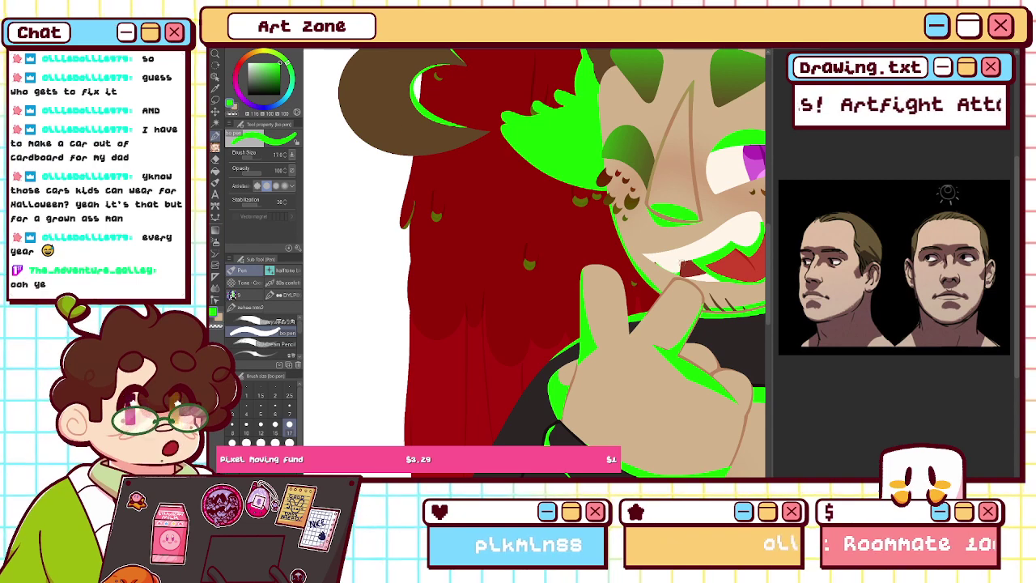
- Dab translucent green on the feather marks of the upper wing above the front curls and trim them into crescents
drag(767, 313, 738, 293)
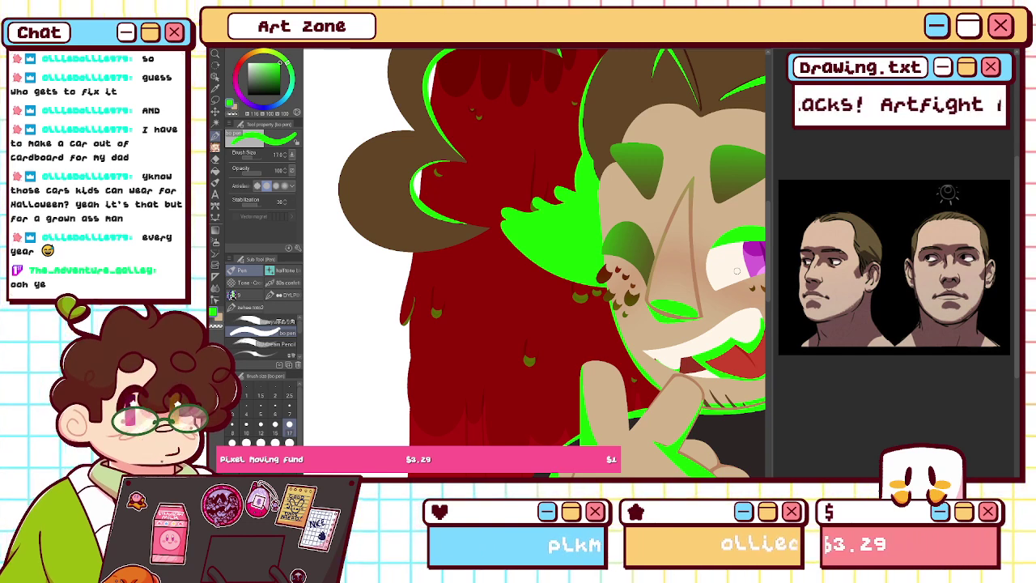
drag(767, 263, 767, 201)
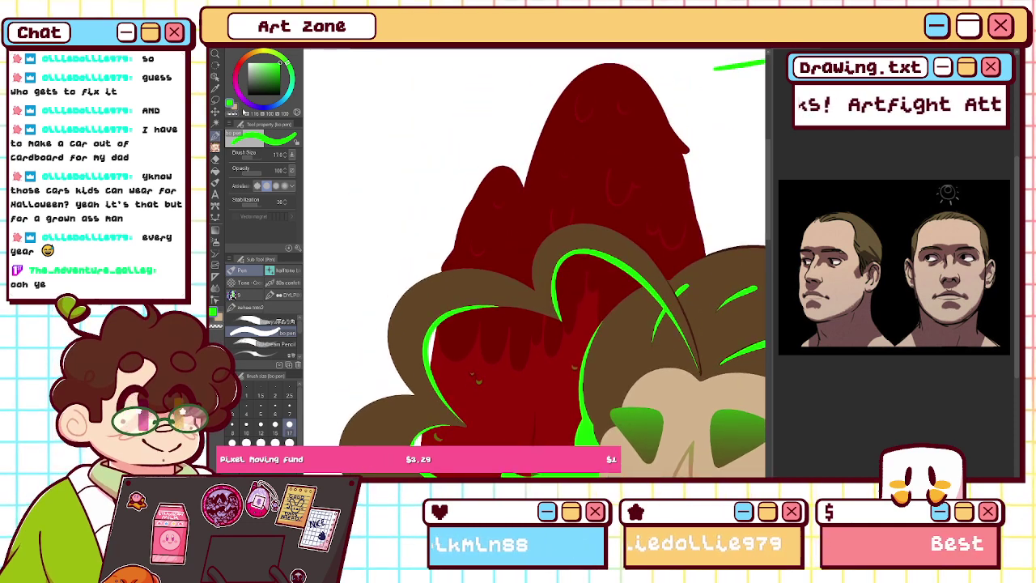
scroll(534, 262, right, 3)
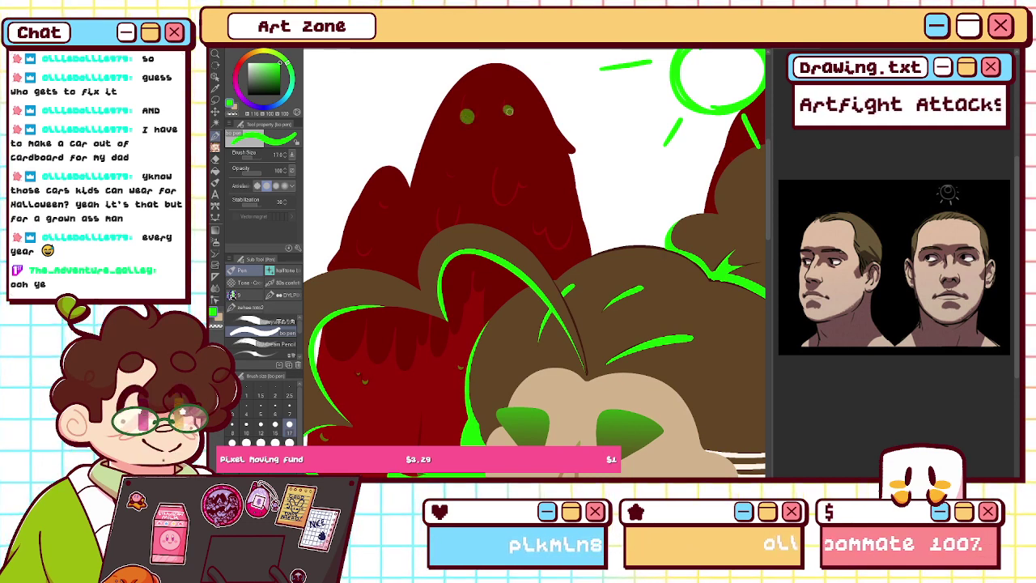
click(450, 175)
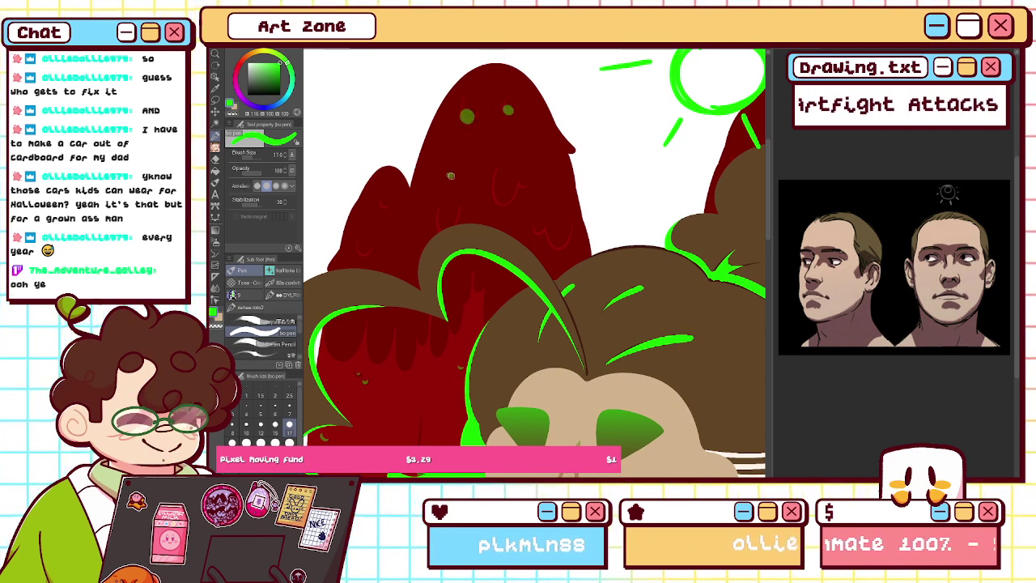
click(501, 201)
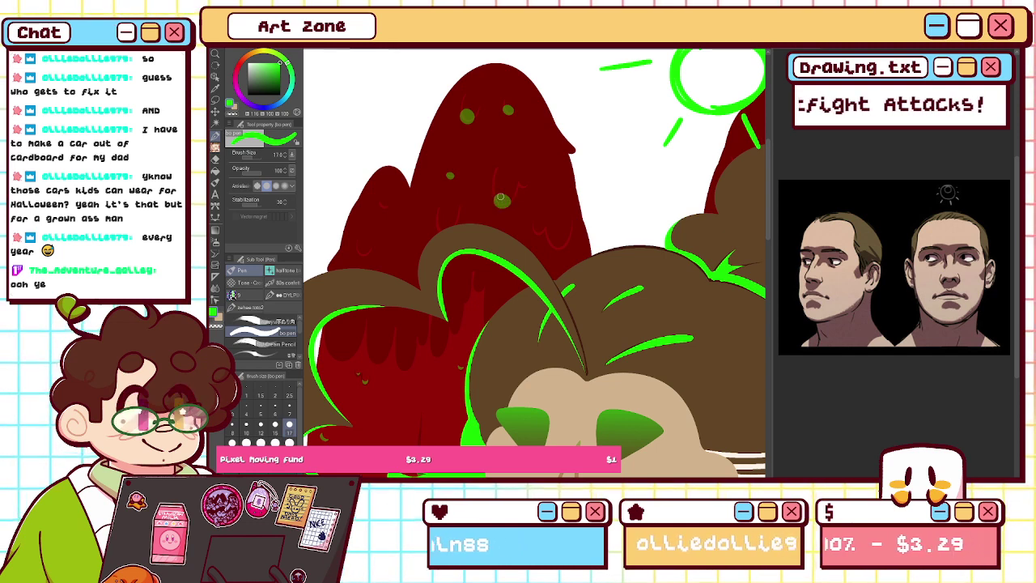
click(537, 229)
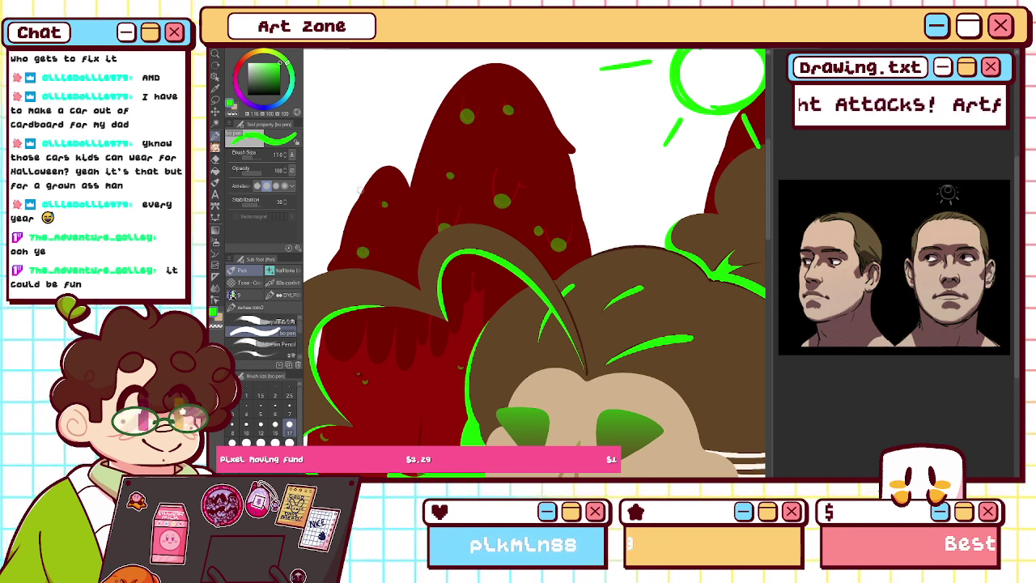
key(c)
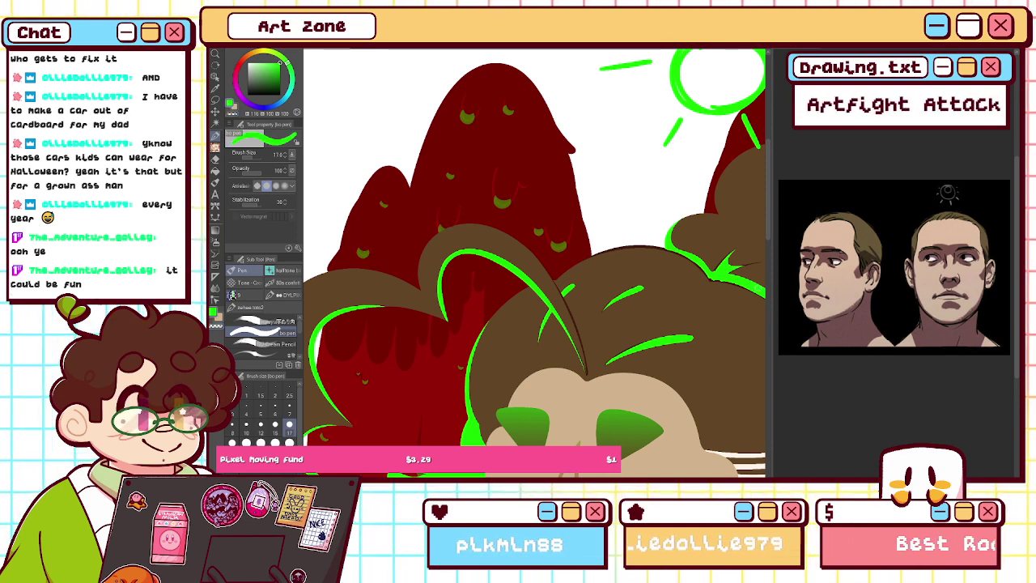
- Dab translucent green on the feather marks of the upper wing behind the hair bun and trim them into crescents
mouse_move(688, 275)
mouse_down()
mouse_move(372, 252)
mouse_move(342, 283)
mouse_move(335, 275)
mouse_up()
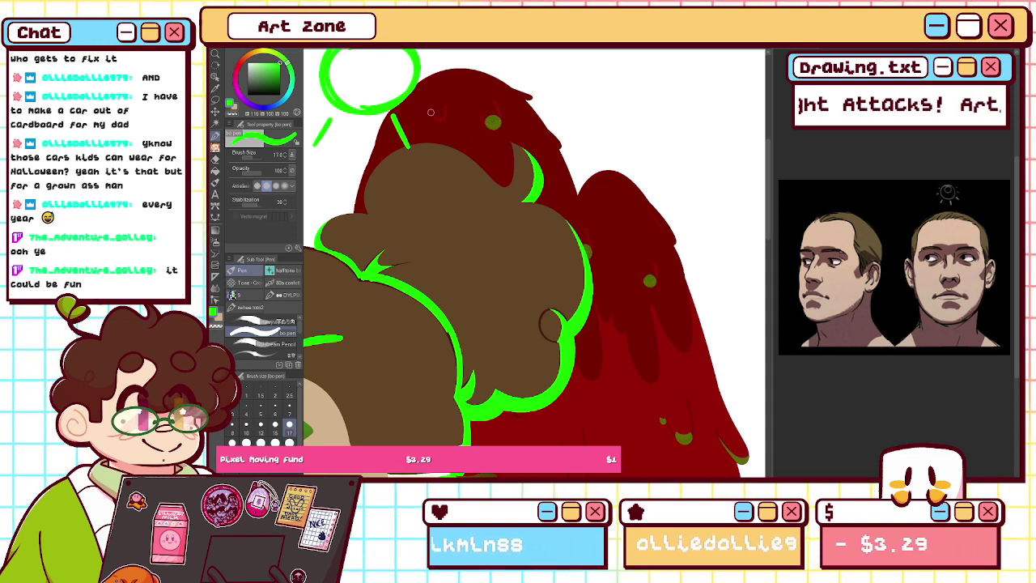
drag(435, 114, 440, 118)
click(234, 108)
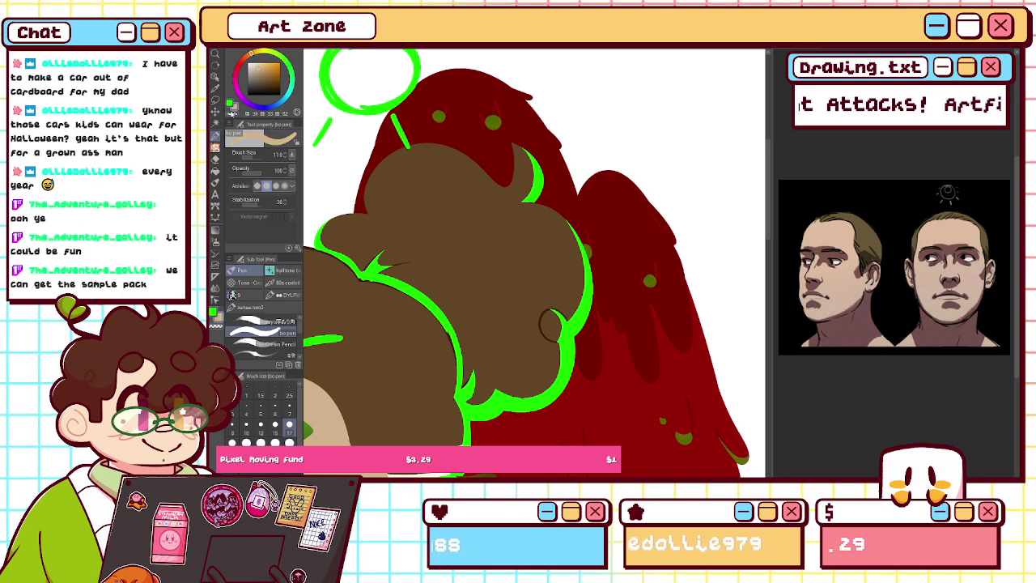
click(235, 114)
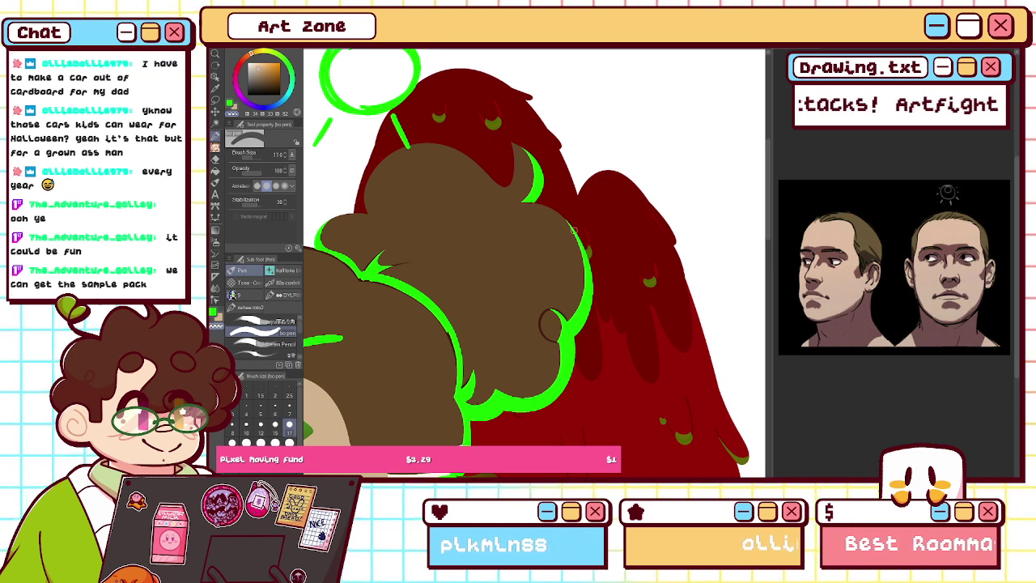
click(232, 106)
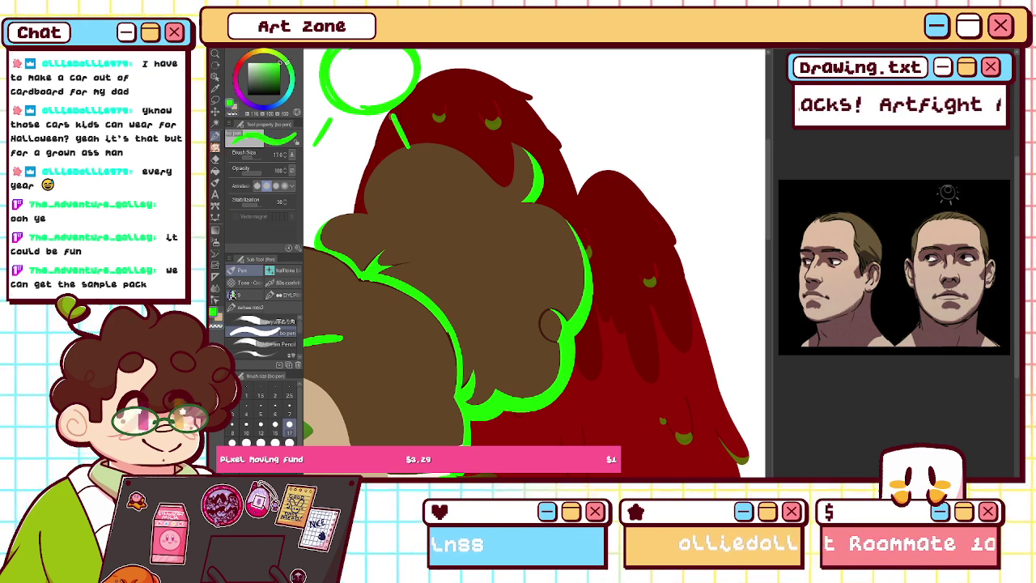
- Paint translucent green on the wing's outer edge feather beside the raised arm's elbow and trim it to a thin edge with the transparent colour
drag(550, 325, 1012, 162)
drag(728, 323, 564, 324)
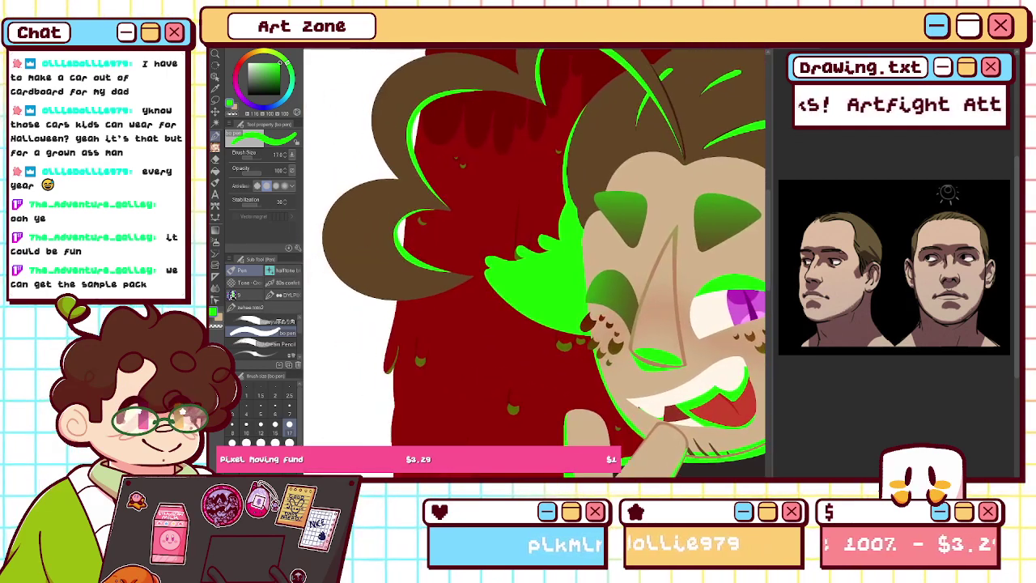
drag(551, 186, 598, 127)
drag(582, 372, 579, 102)
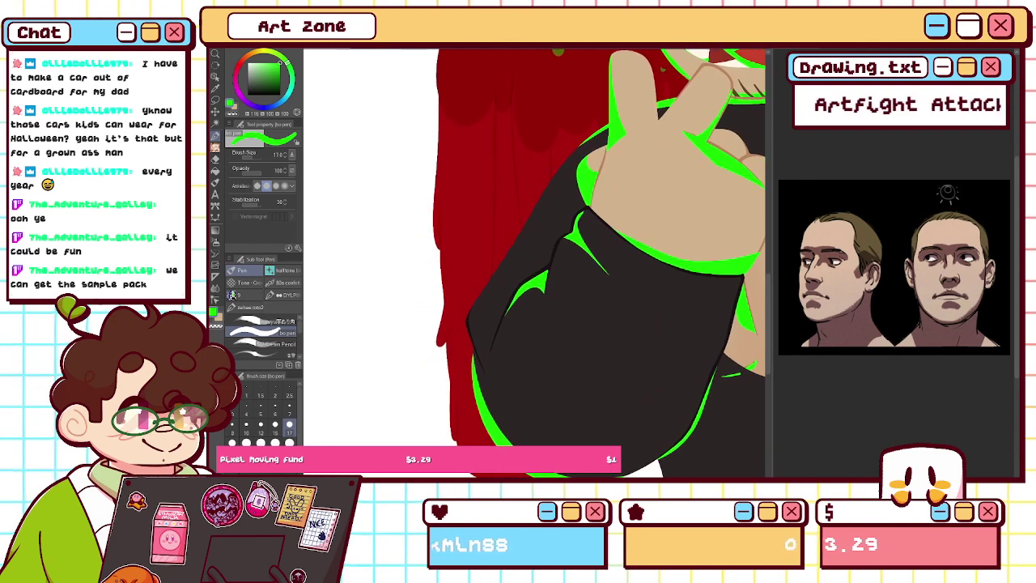
drag(558, 316, 580, 225)
drag(473, 228, 457, 254)
click(231, 115)
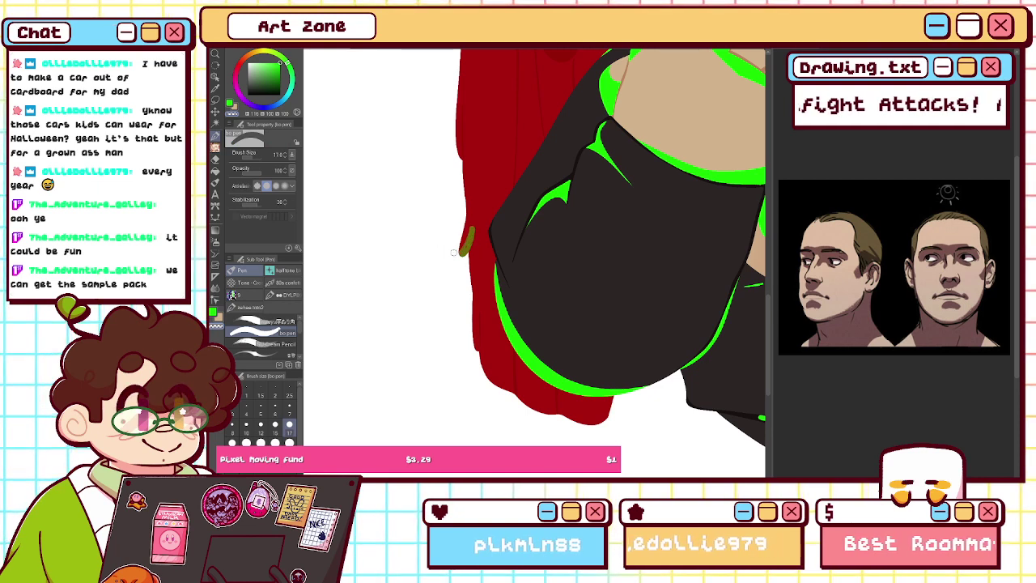
click(230, 104)
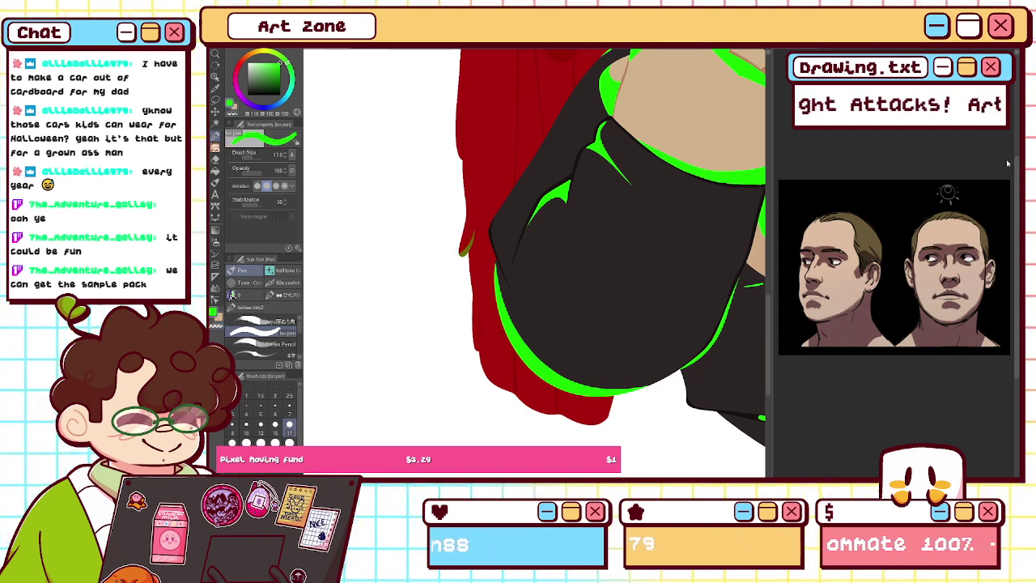
- Paint translucent green on the wing's outer edge feather above the far shoulder and trim it to a thin edge with the transparent colour
key(ctrl+0)
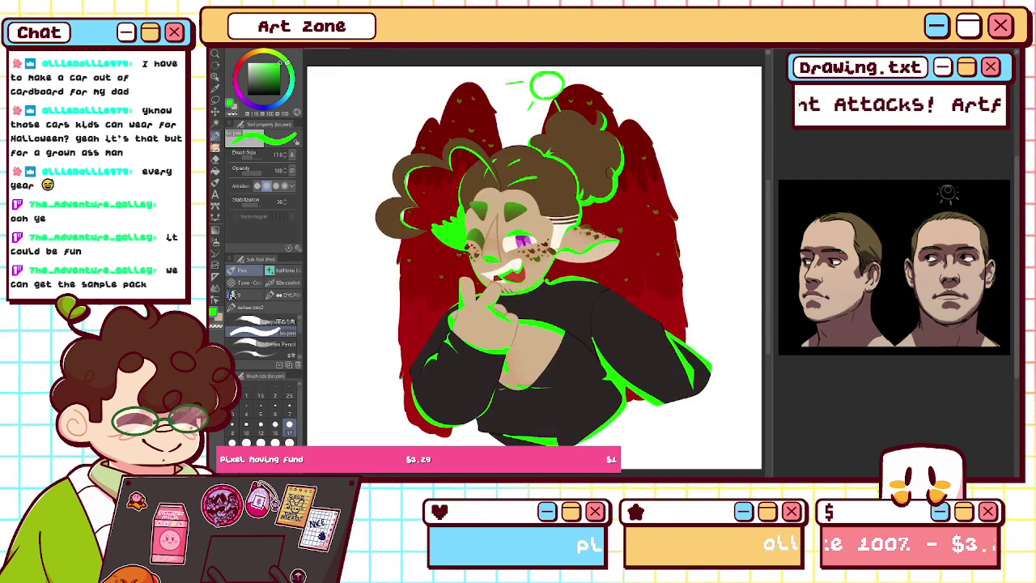
key(ctrl+z)
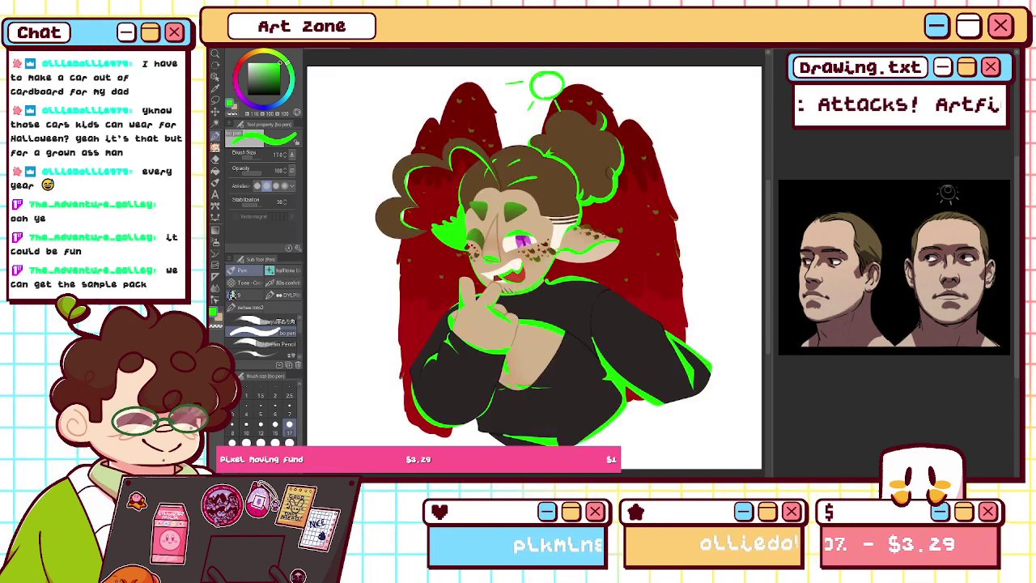
key(ctrl+alt+0)
drag(712, 348, 349, 250)
drag(588, 305, 598, 345)
key(c)
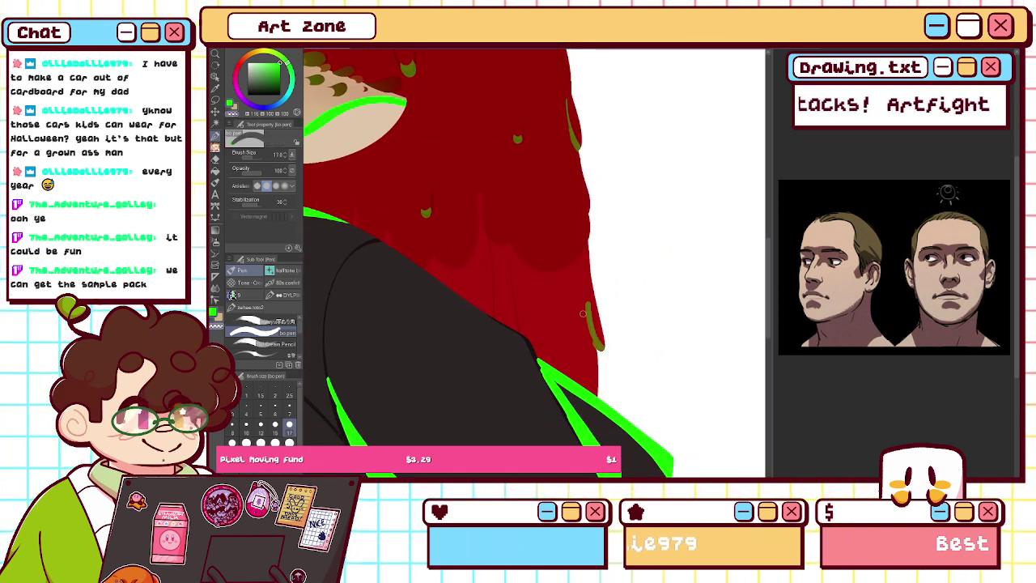
drag(586, 302, 599, 345)
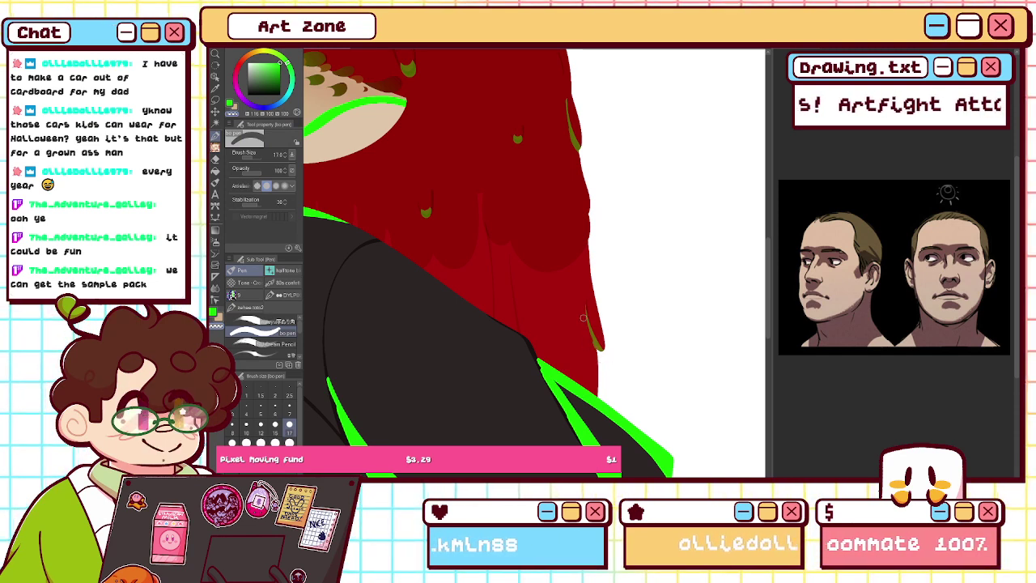
click(231, 105)
click(275, 408)
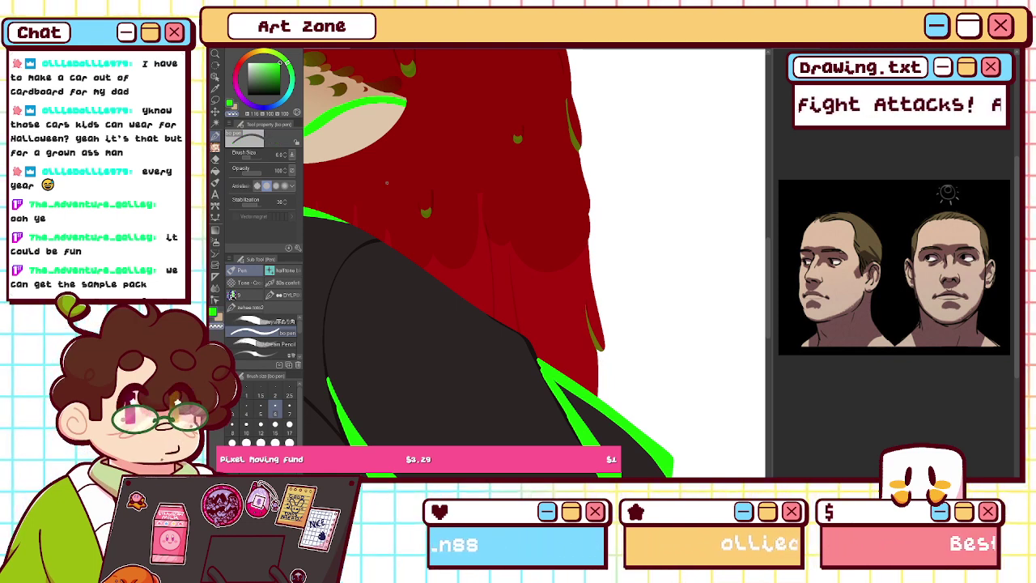
click(289, 422)
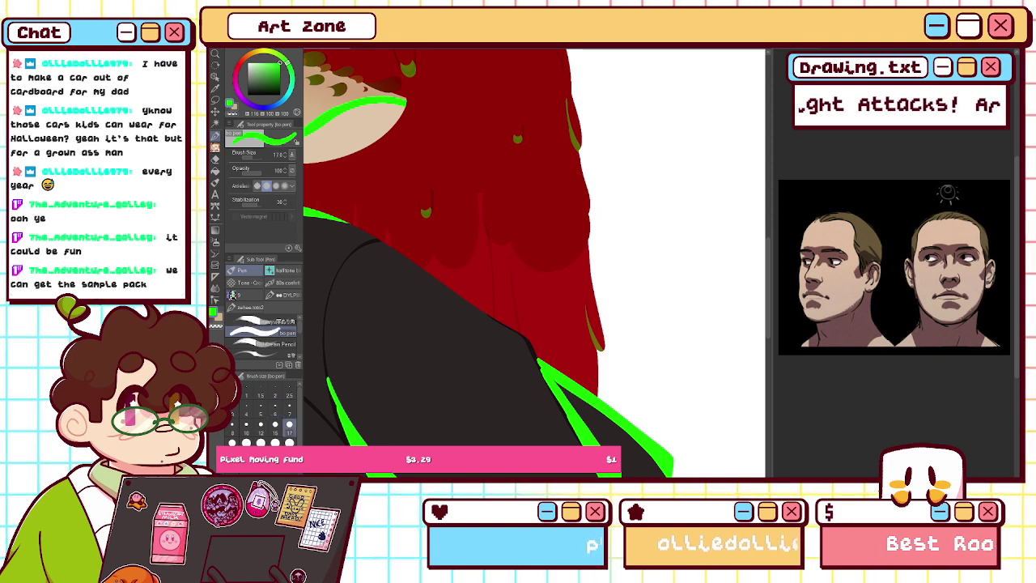
key(ctrl+0)
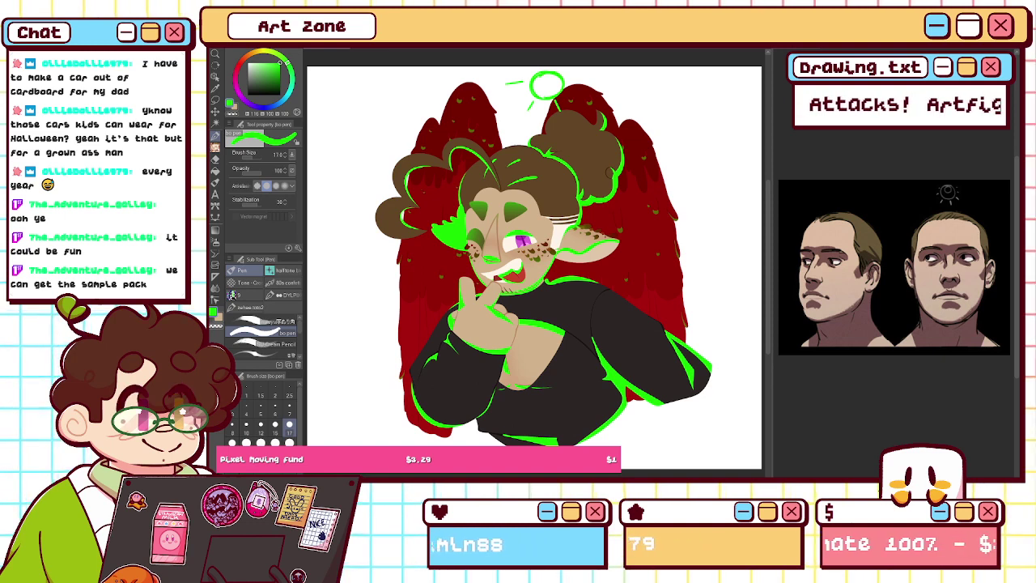
- Remove the green feather marks and cast shadows from view on both wings
key(ctrl+z)
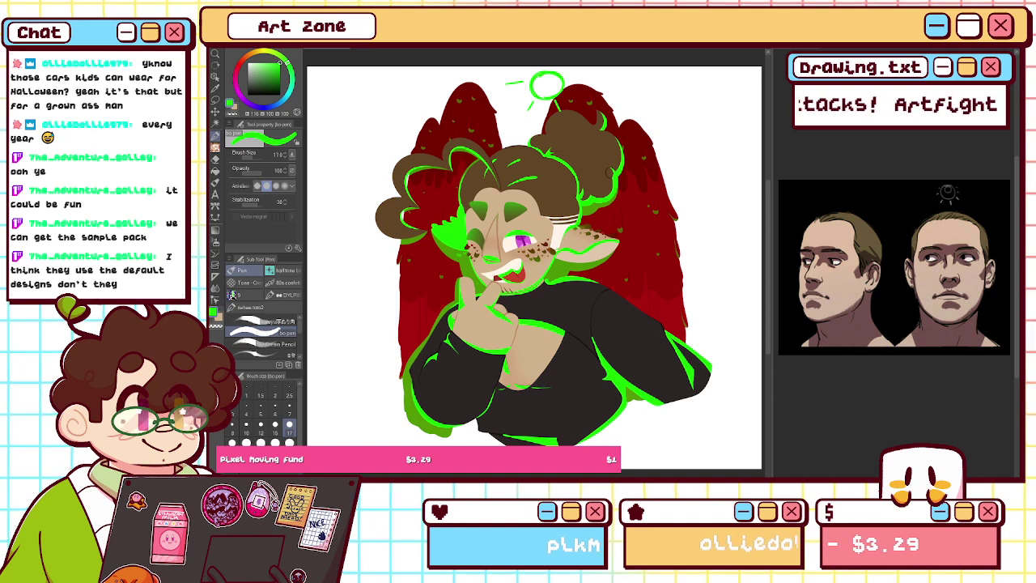
key(ctrl+z)
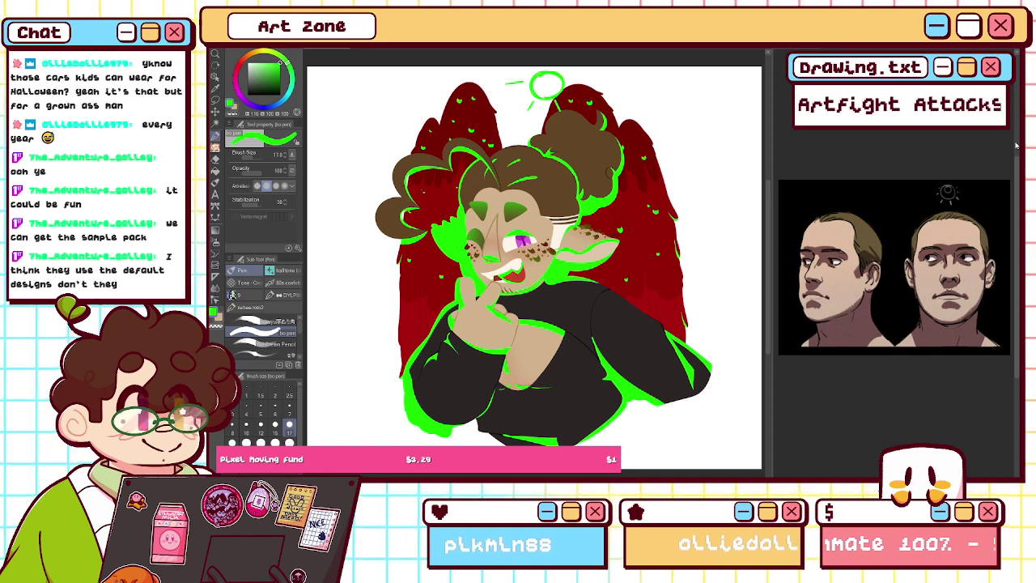
key(ctrl+z)
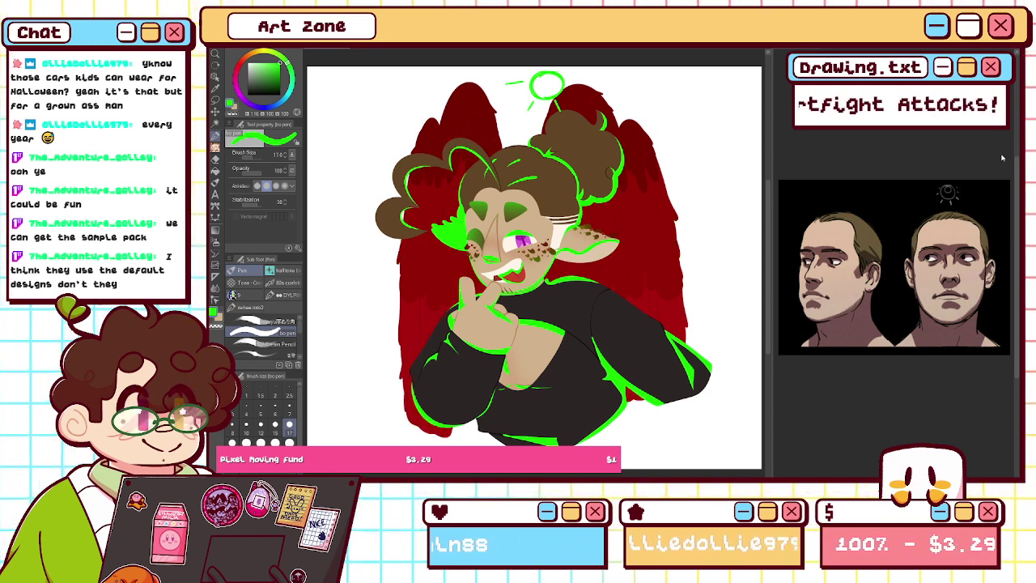
- Auto-select the lower feather sections of both wings on the editing layer with the tolerance lowered to 5
key(w)
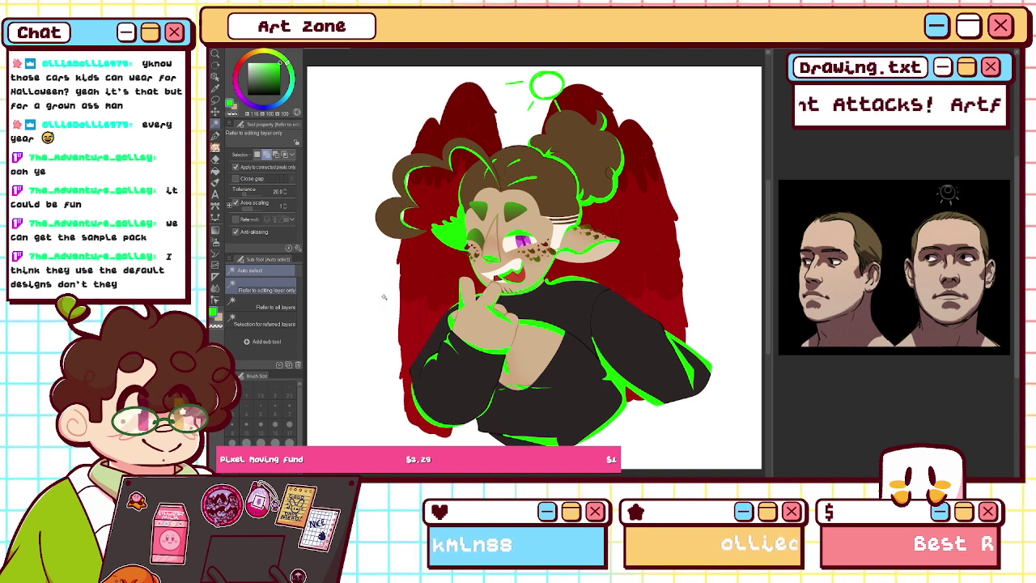
click(244, 191)
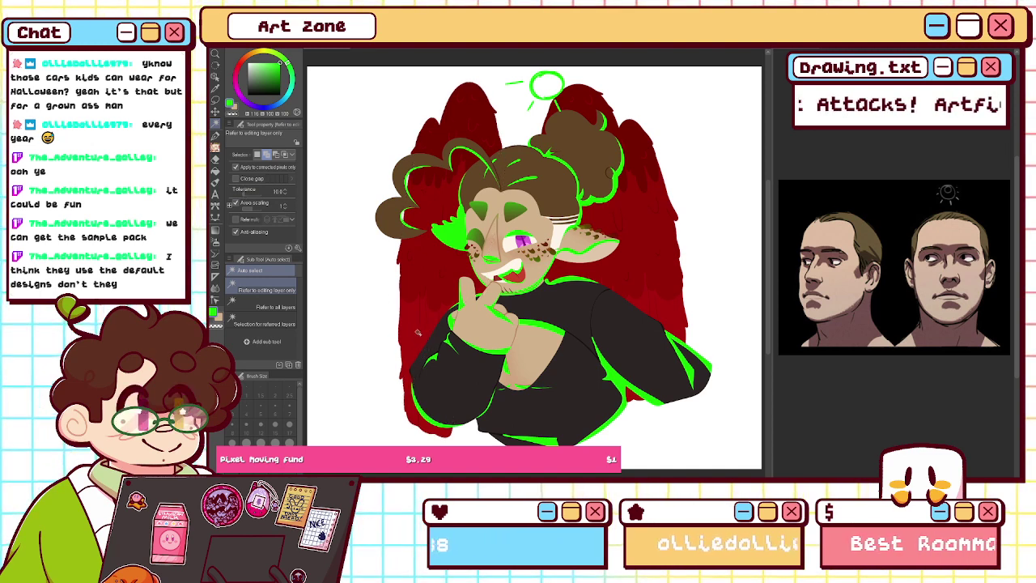
click(285, 194)
click(285, 195)
click(285, 194)
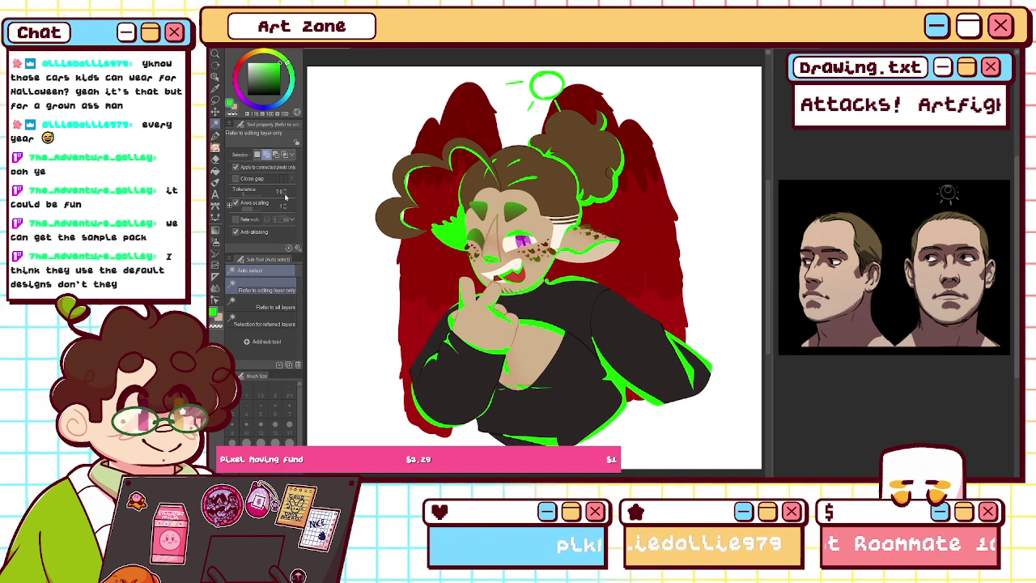
click(414, 328)
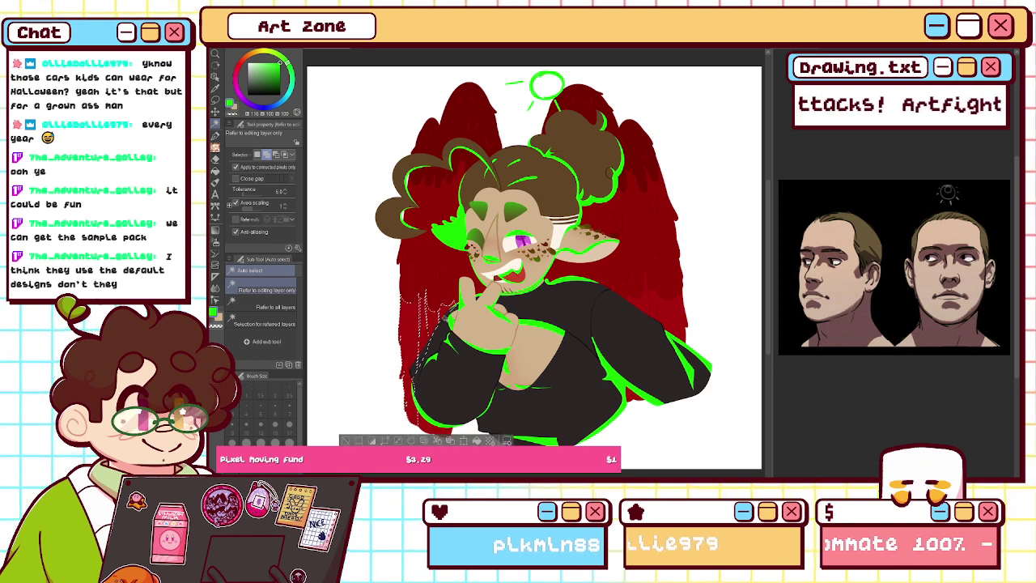
click(591, 330)
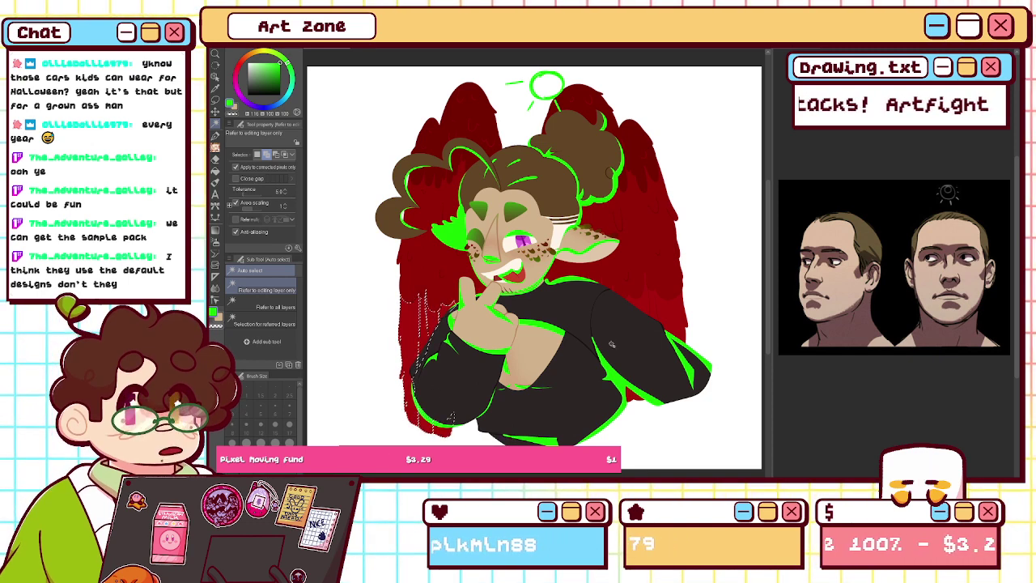
click(657, 360)
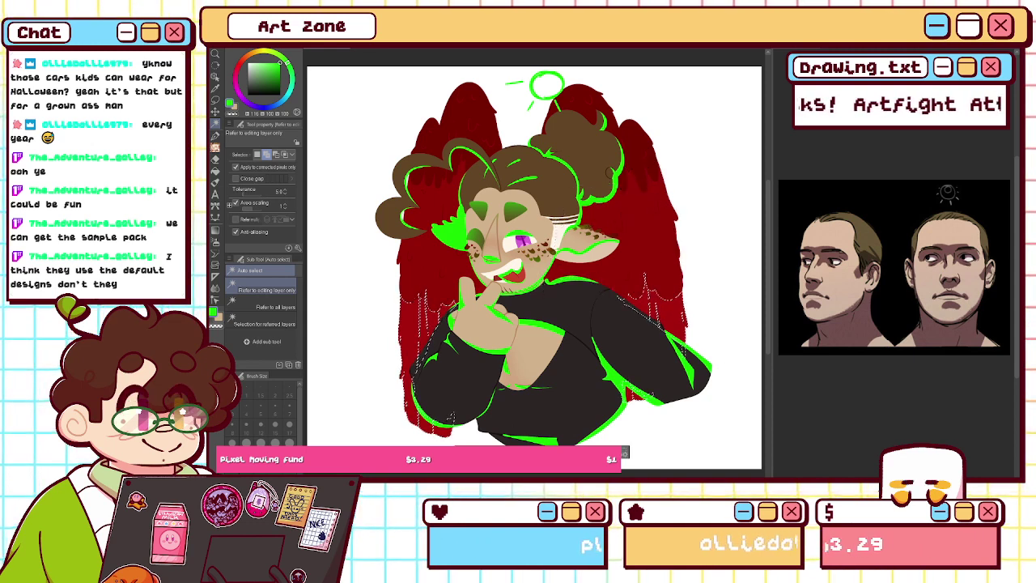
- Add the small lower feather areas above the shoulder and beside the raised hand to the wing selection
scroll(622, 278, up, 5)
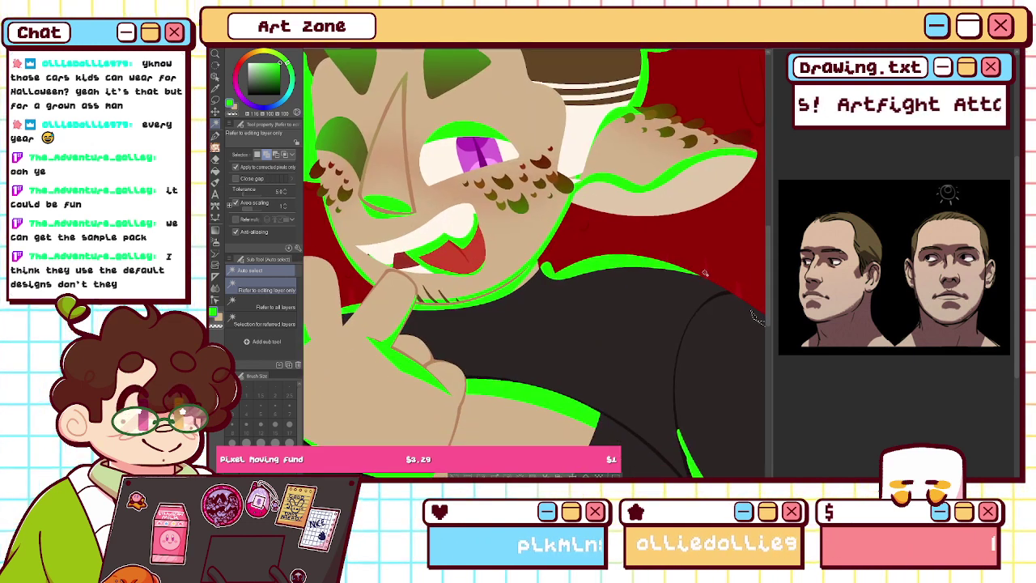
click(734, 303)
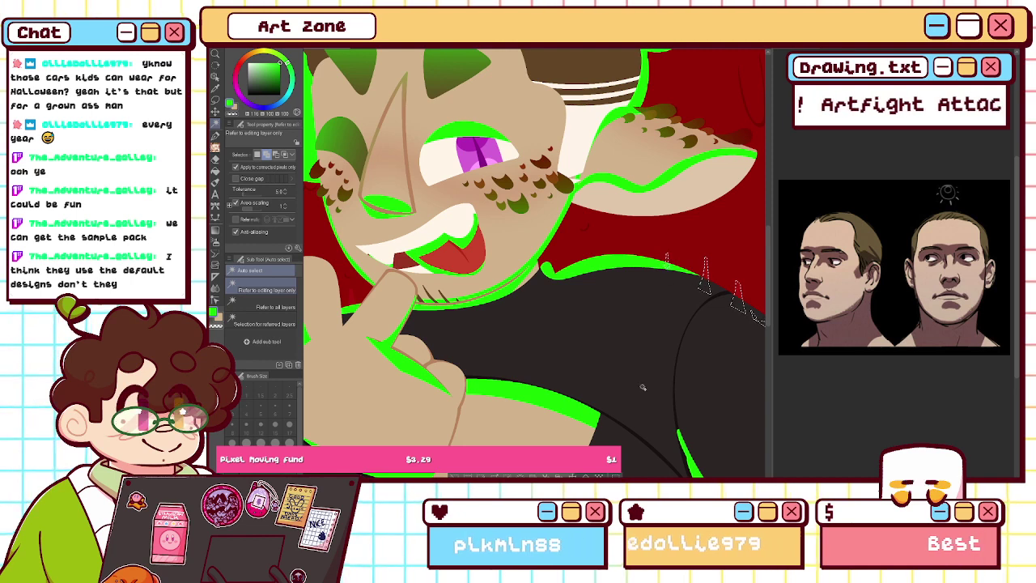
scroll(566, 300, left, 5)
scroll(567, 299, left, 1)
click(567, 299)
- Try a green foreground-to-transparent gradient rising from the wing tips across the selected lower feathers
click(216, 230)
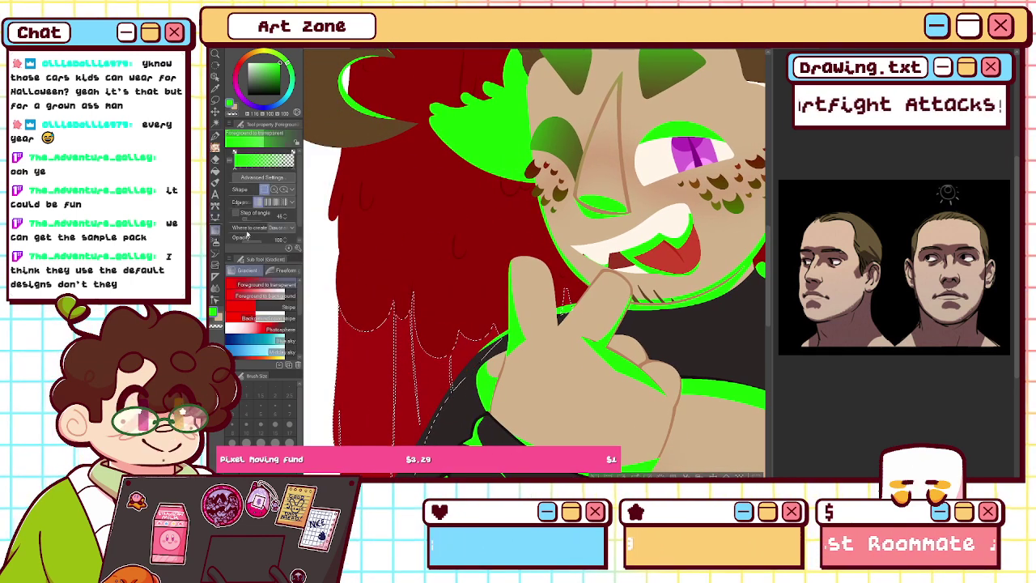
key(ctrl+0)
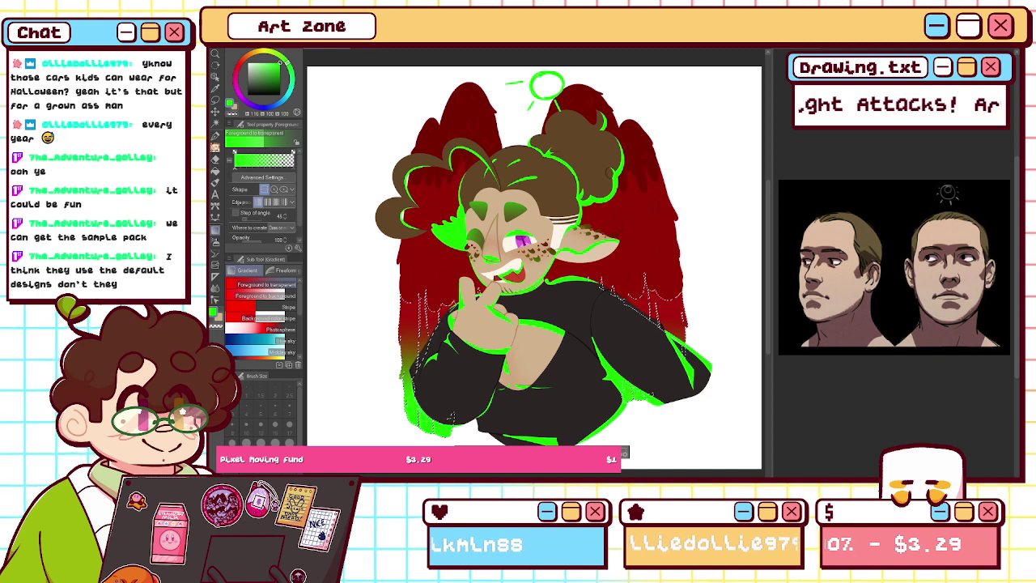
key(ctrl+z)
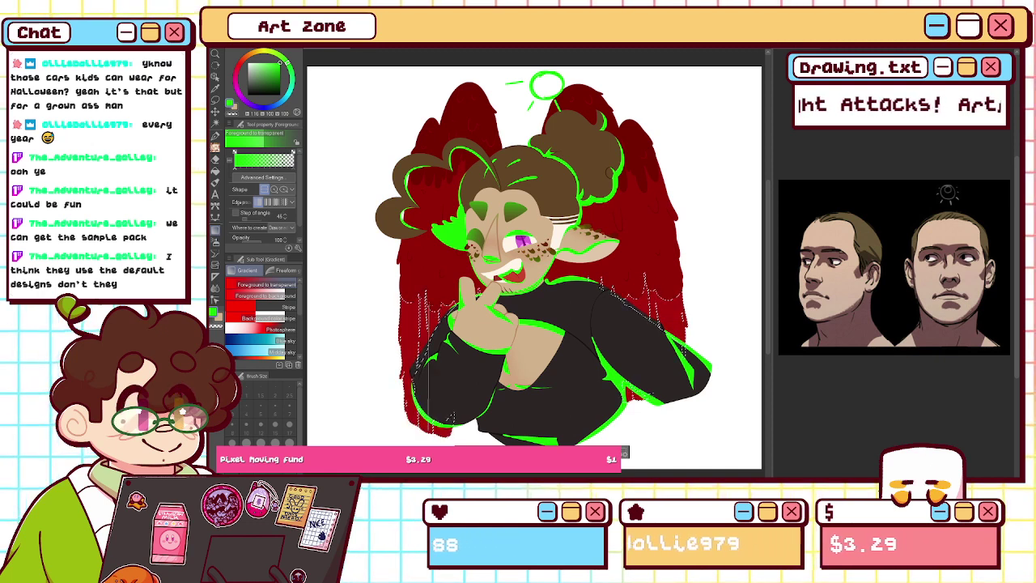
key(ctrl+y)
key(ctrl+d)
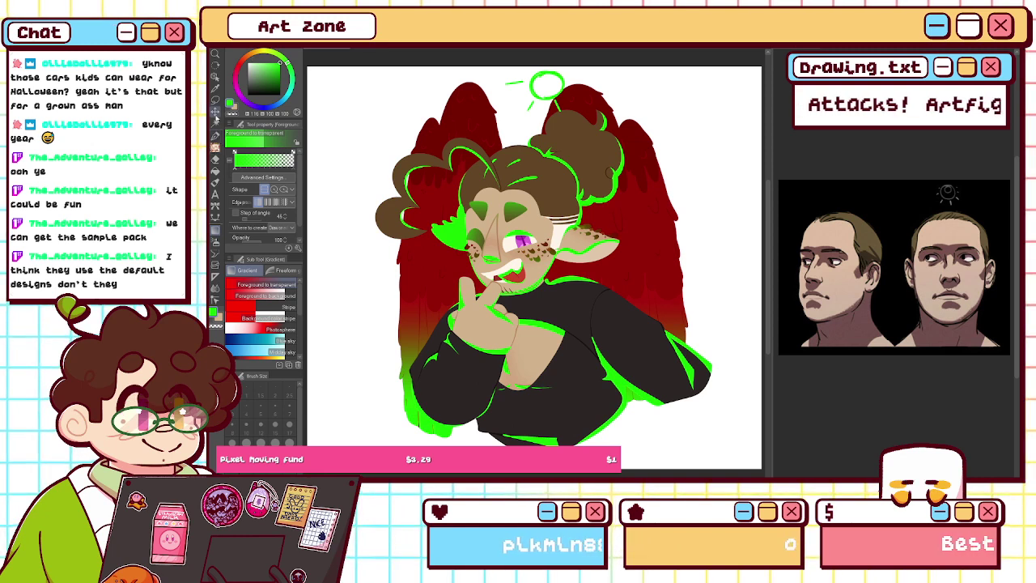
click(215, 123)
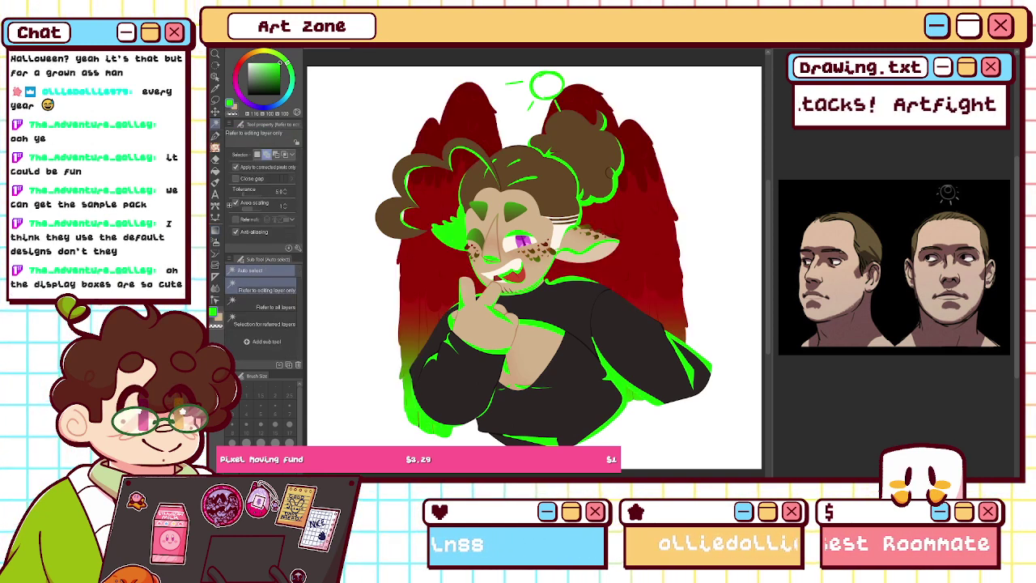
key(ctrl+z)
key(ctrl+z)
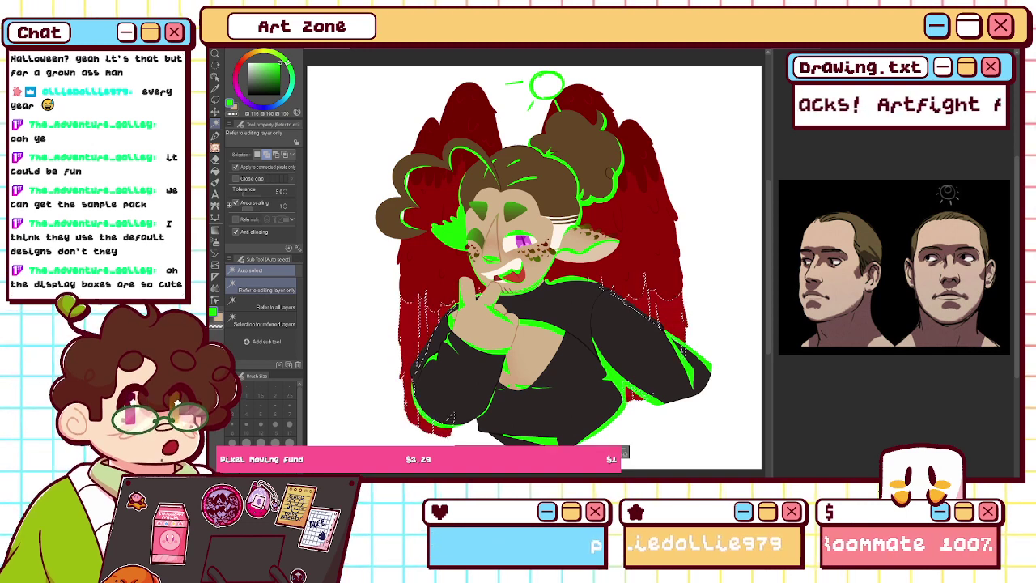
- Fade green upward over the selected lower feathers of both wings with the foreground-to-transparent gradient and deselect
click(215, 231)
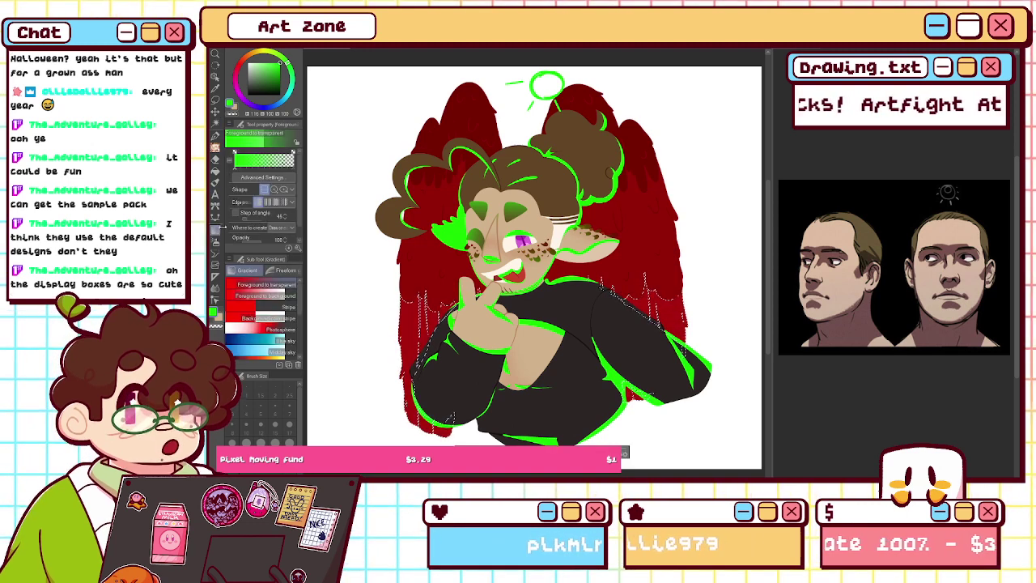
drag(541, 341, 540, 326)
drag(550, 429, 547, 286)
drag(555, 418, 552, 291)
key(ctrl+z)
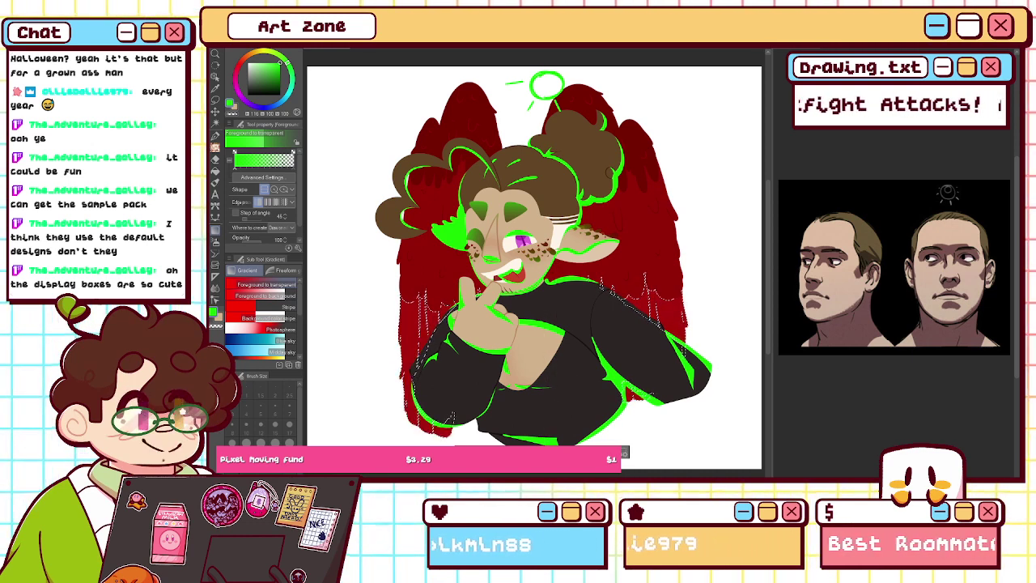
drag(542, 437, 541, 298)
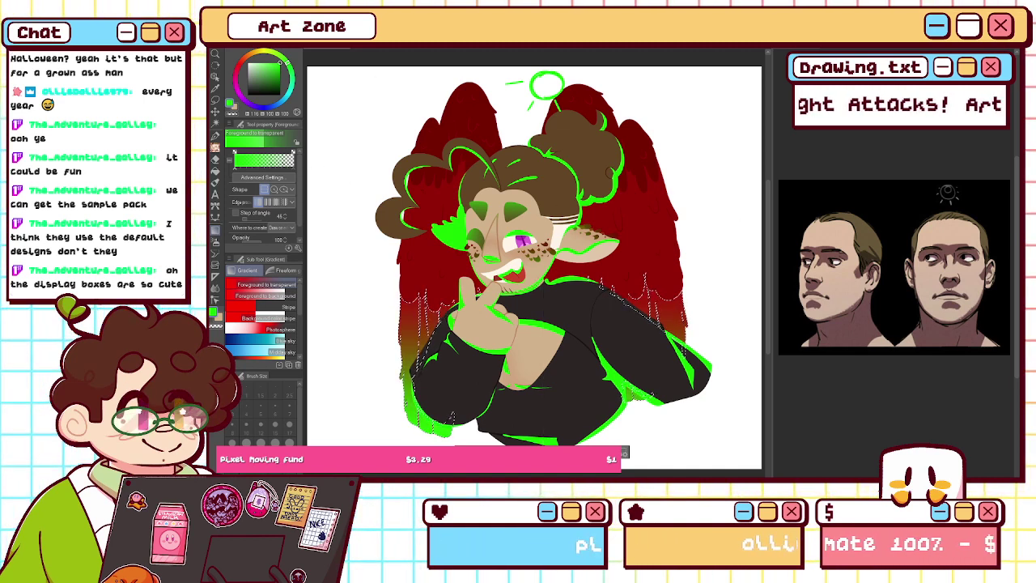
key(ctrl+d)
- Try to auto-select the middle feather section beside the green ear, lowering the tolerance to 3
click(215, 123)
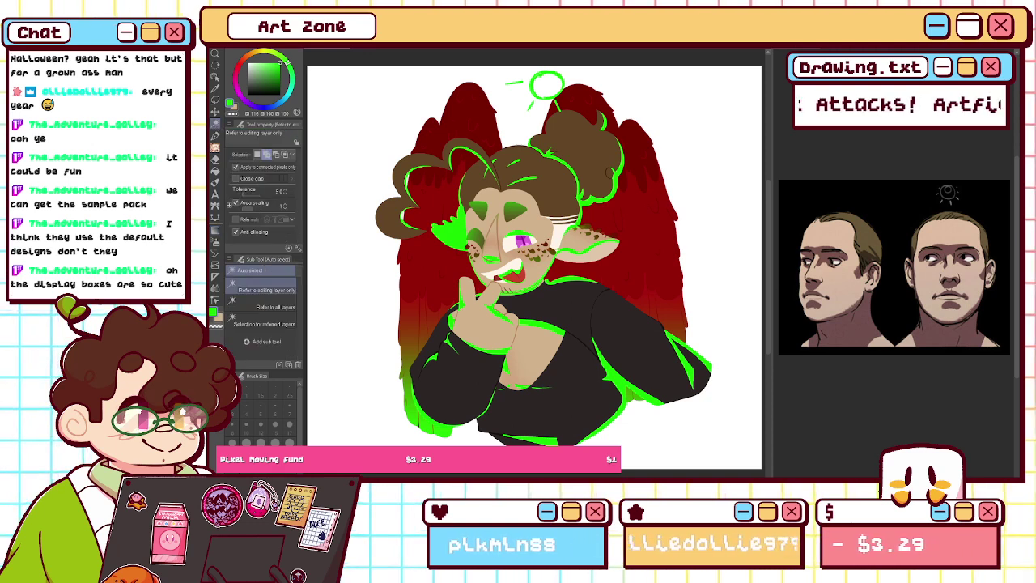
click(417, 267)
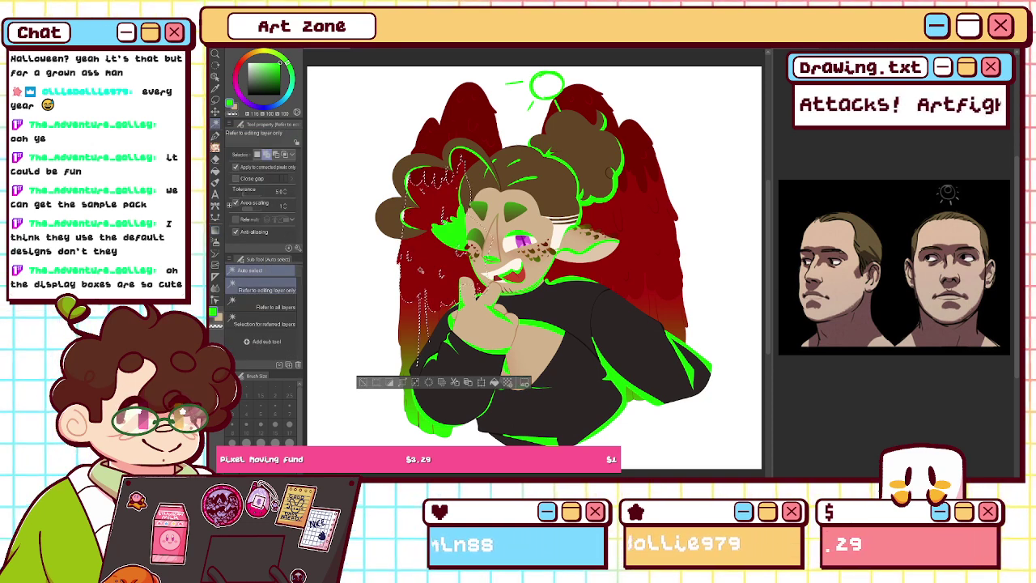
key(ctrl+d)
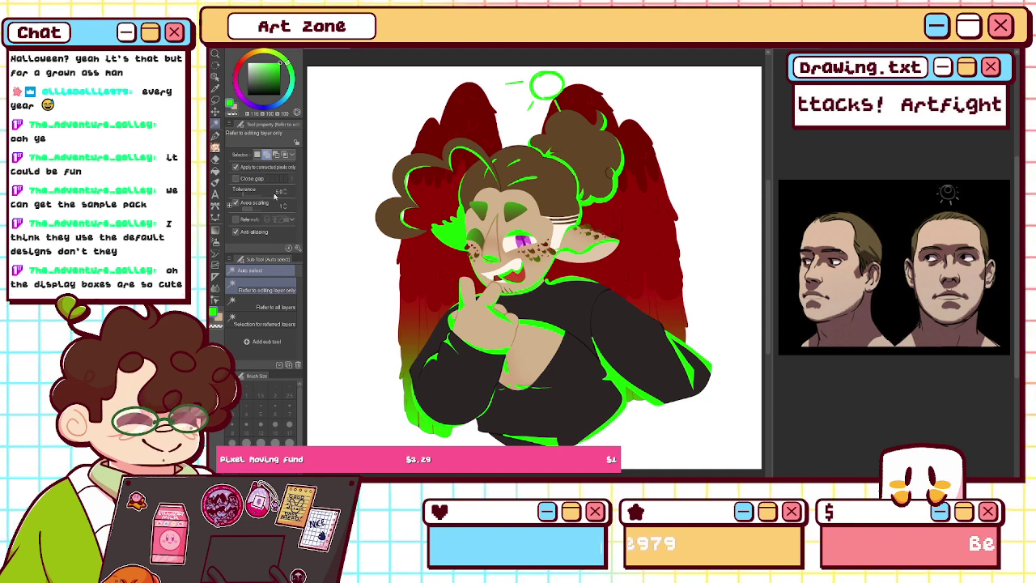
click(426, 268)
key(ctrl+d)
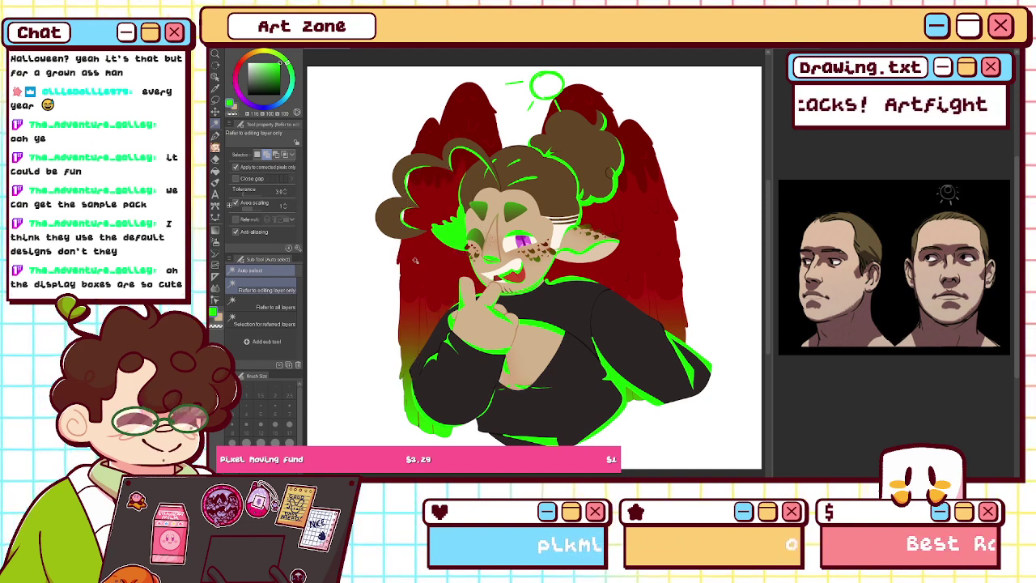
click(424, 260)
key(ctrl+d)
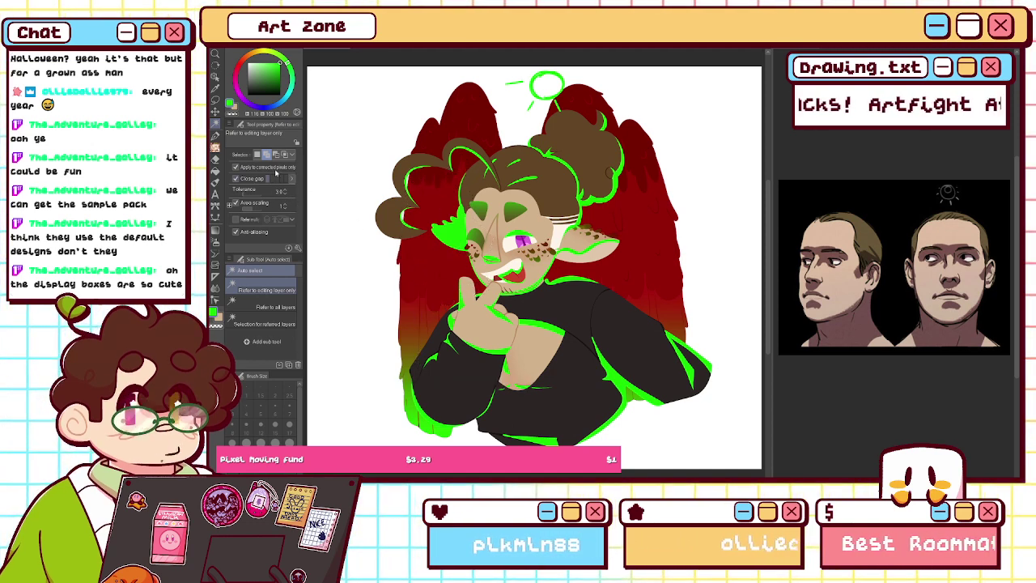
- Auto-select the middle feather sections of both wings with Close gap turned on
click(432, 275)
key(ctrl+d)
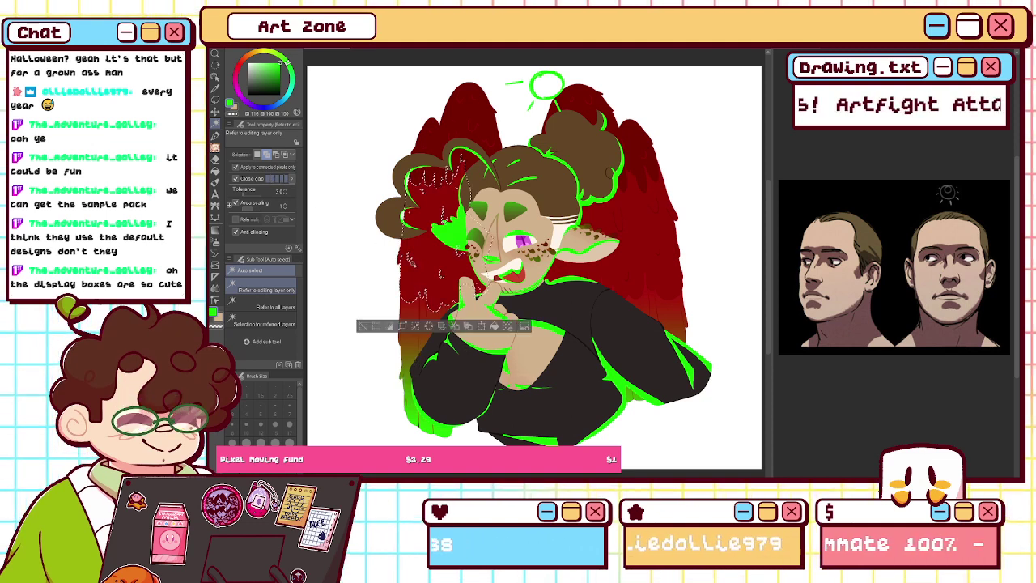
key(ctrl+d)
click(412, 268)
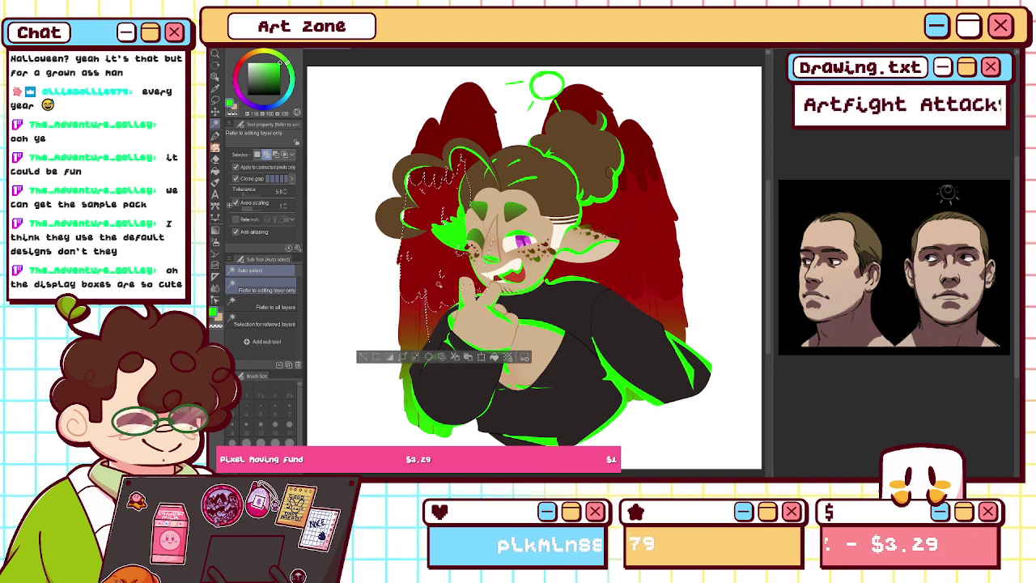
click(622, 259)
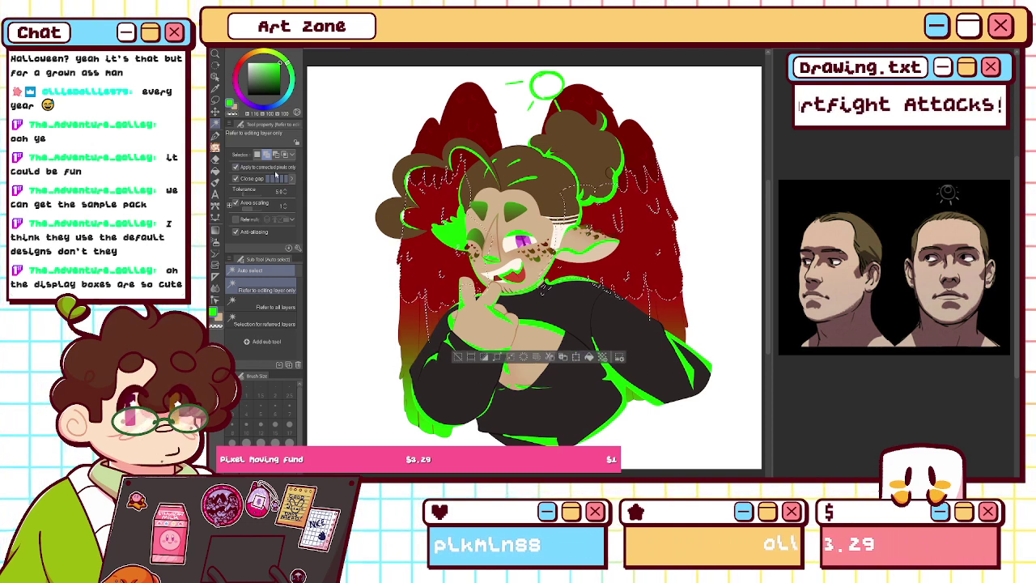
- Fade green upward over the selected middle feathers of both wings with the foreground-to-transparent gradient and deselect
key(g)
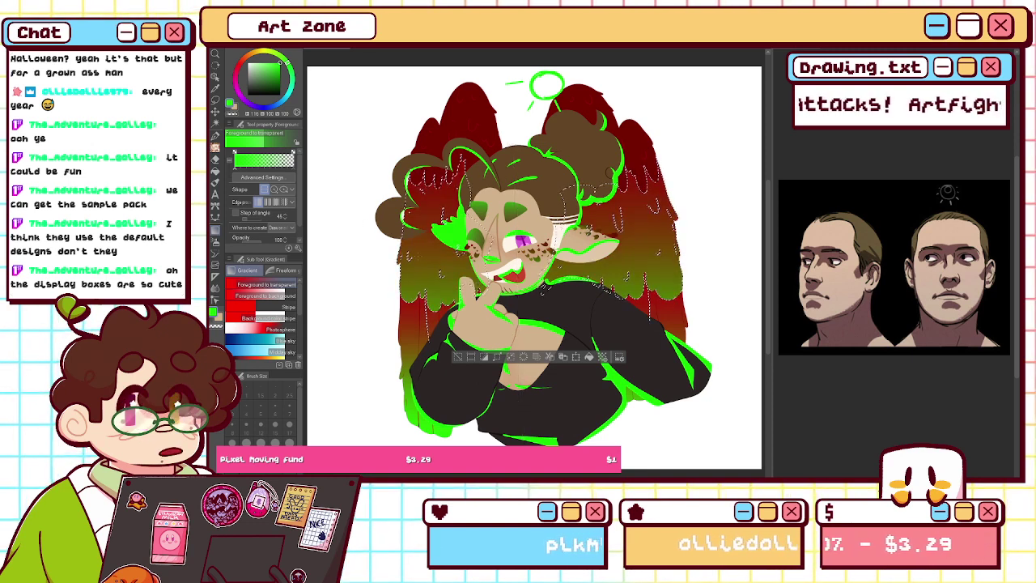
key(ctrl+z)
drag(524, 153, 521, 139)
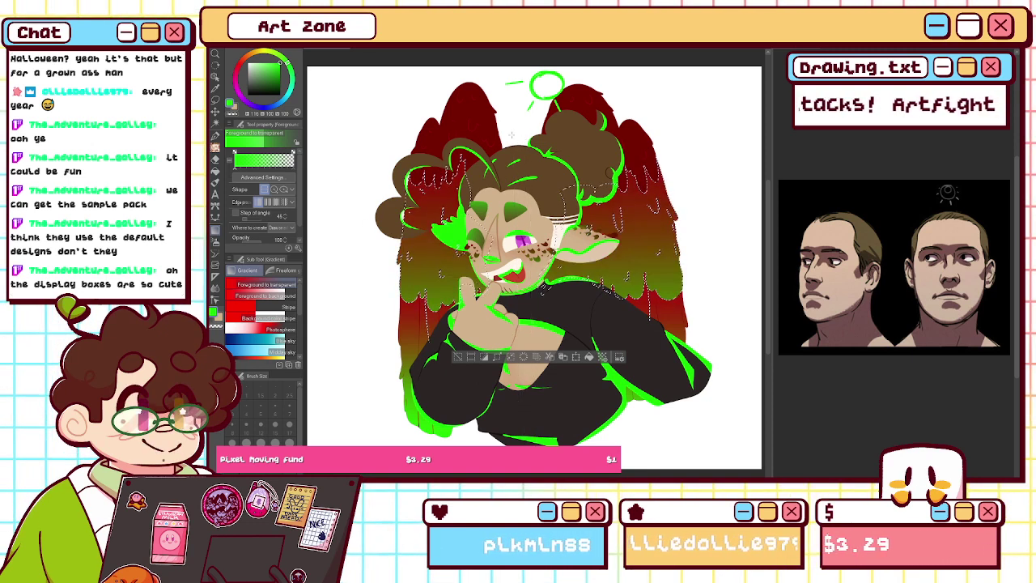
key(ctrl+d)
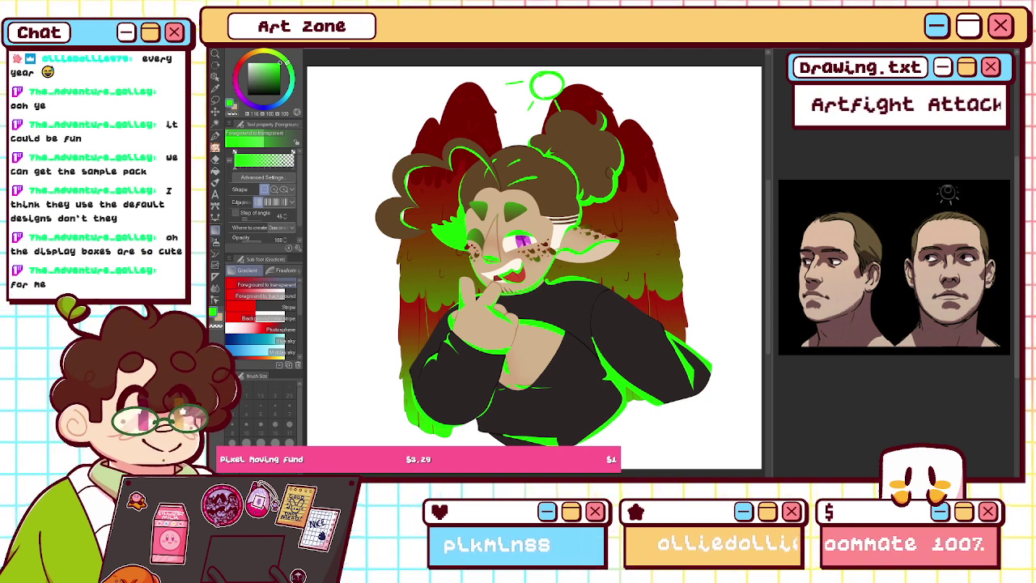
- Auto-select the upper feathers of both wings, fade green upward over them with the foreground-to-transparent gradient, and deselect
key(w)
click(461, 99)
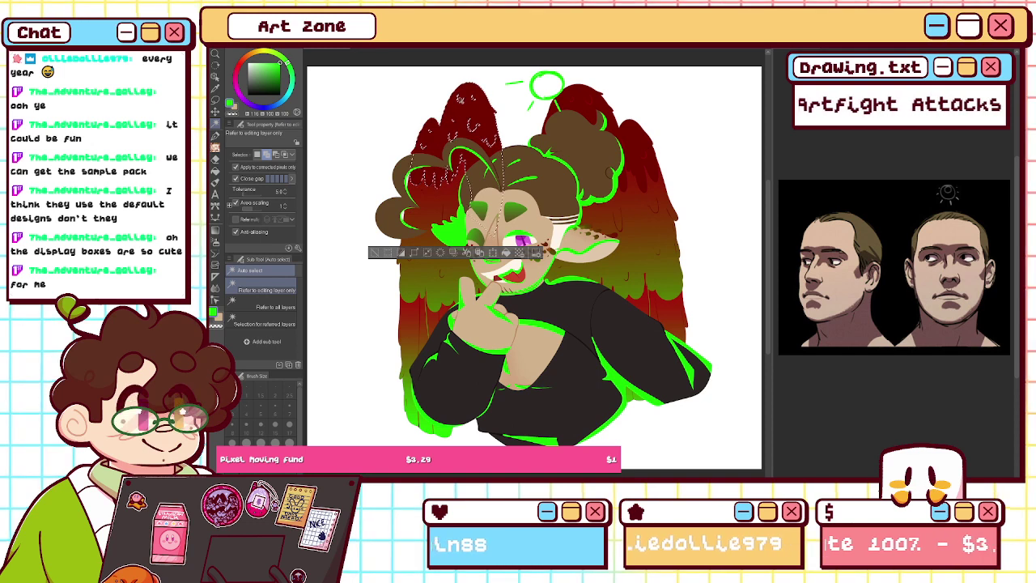
click(569, 106)
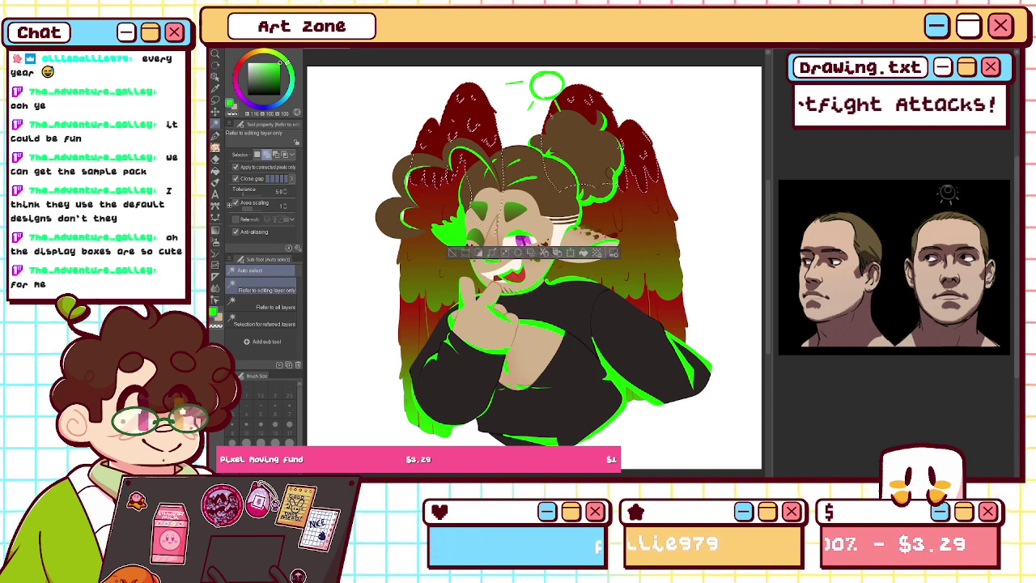
key(g)
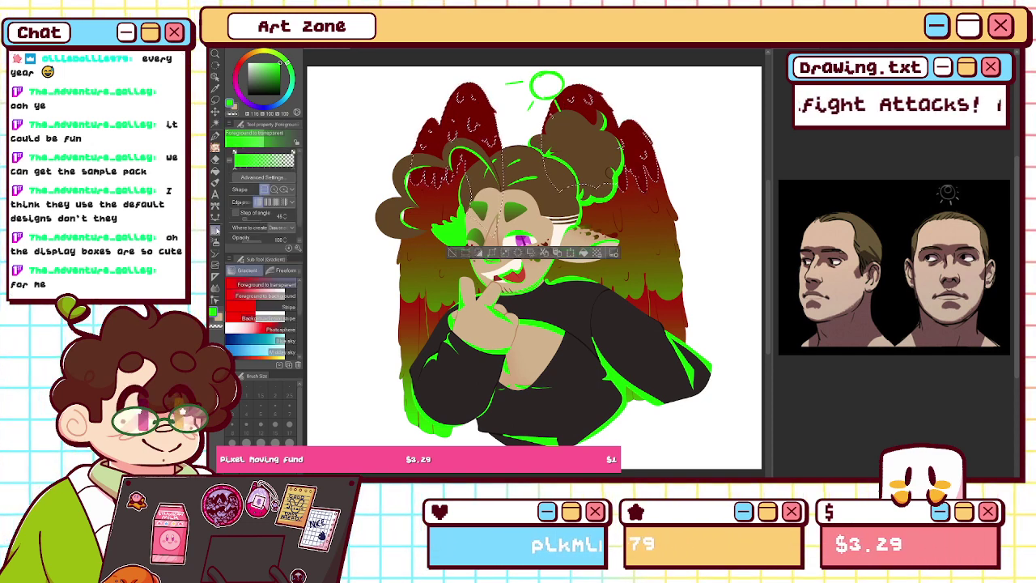
drag(533, 453, 519, 133)
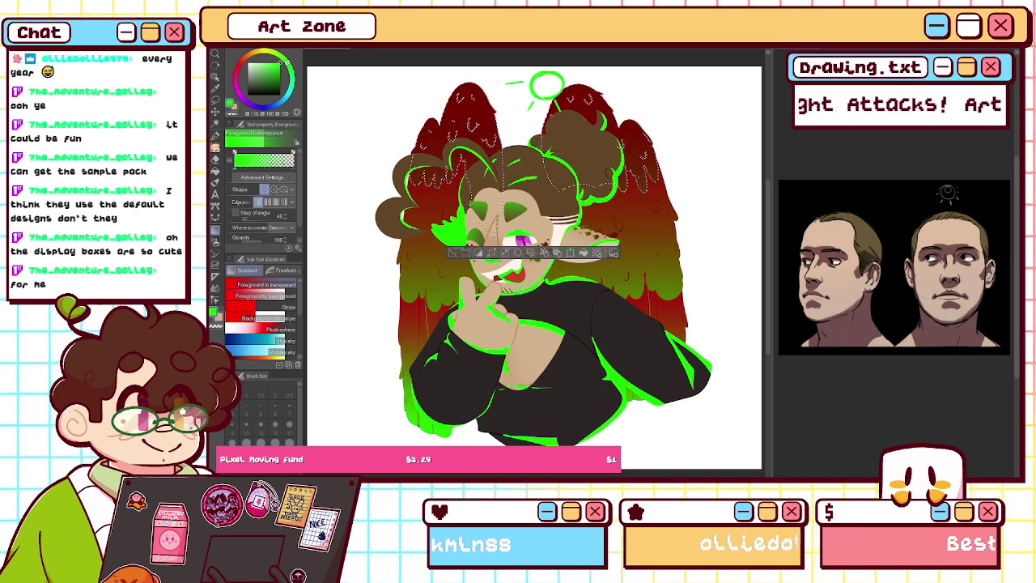
drag(527, 445, 521, 52)
key(ctrl+d)
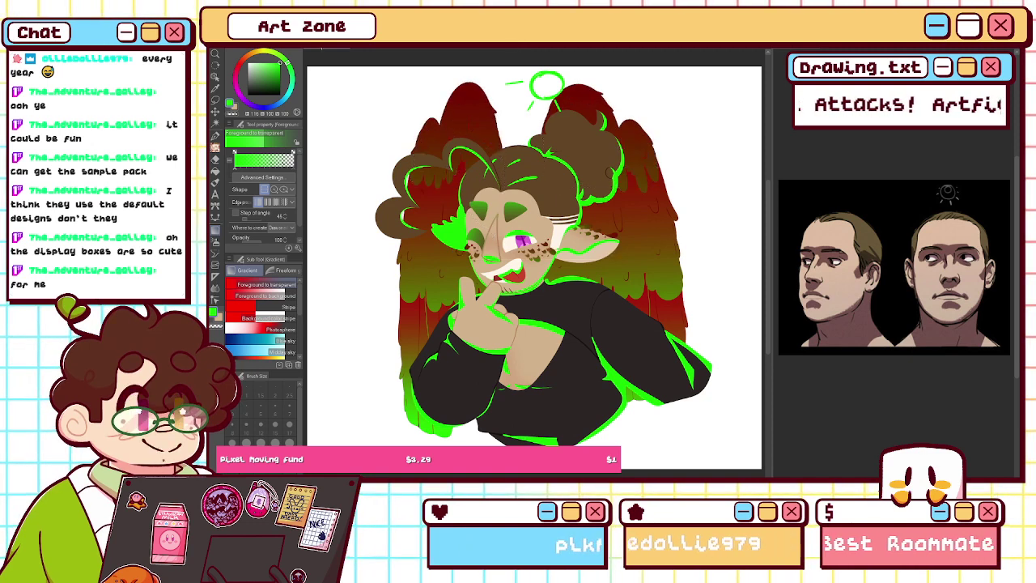
- Compare the wings with and without the feather gradient and bring back the green shading on the wings, ear and neck
key(Delete)
key(ctrl+z)
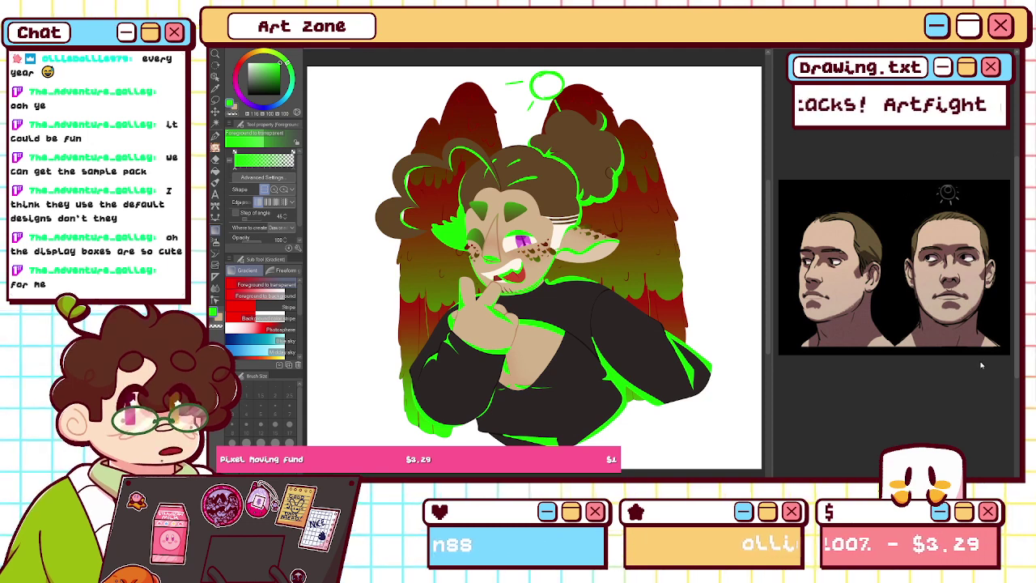
key(ctrl+z)
key(ctrl+y)
key(ctrl+z)
key(ctrl+y)
key(ctrl+z)
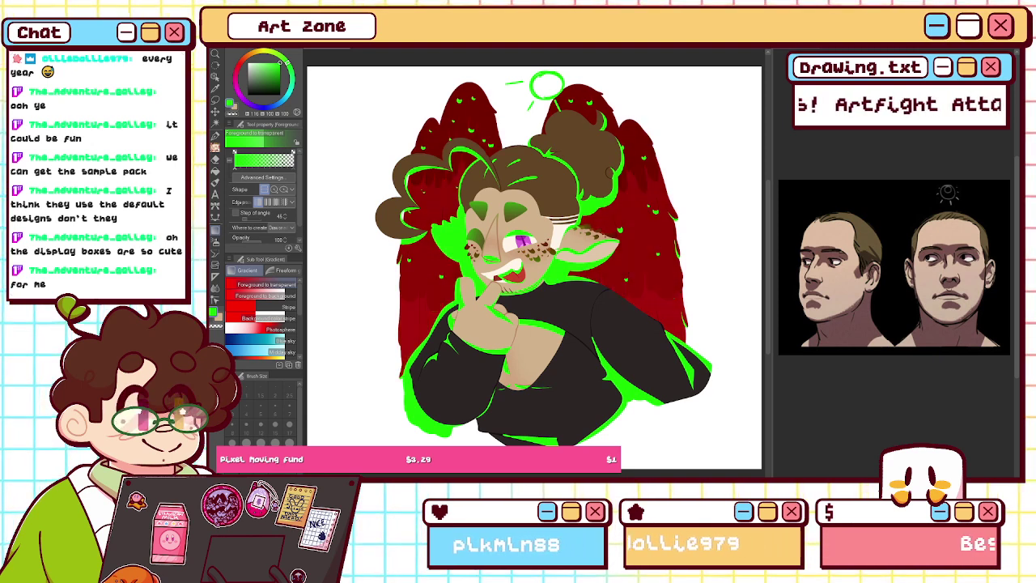
key(ctrl+y)
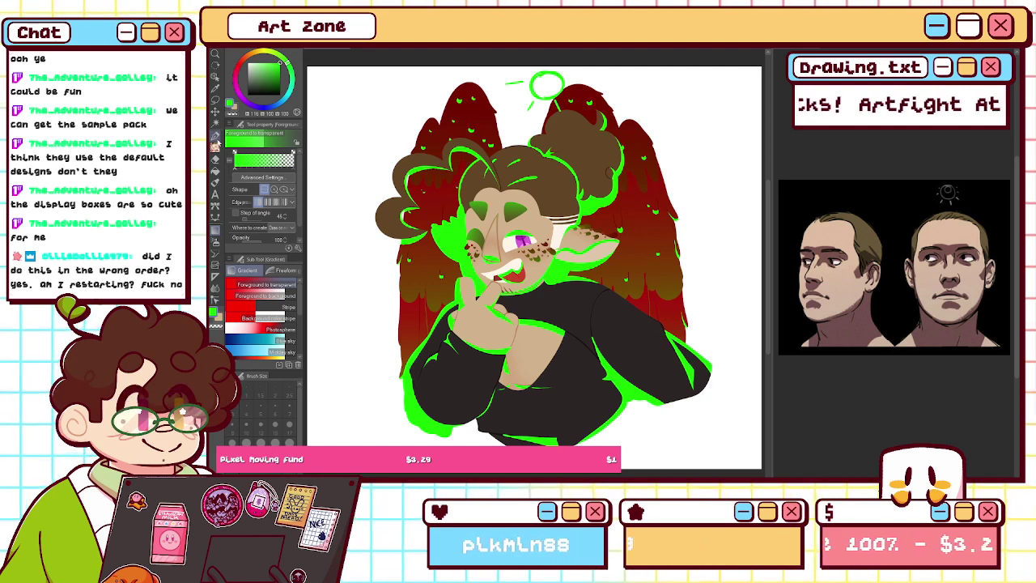
- Switch to the pen, inspect the face up close, and close the two-head reference image to widen the canvas area
key(p)
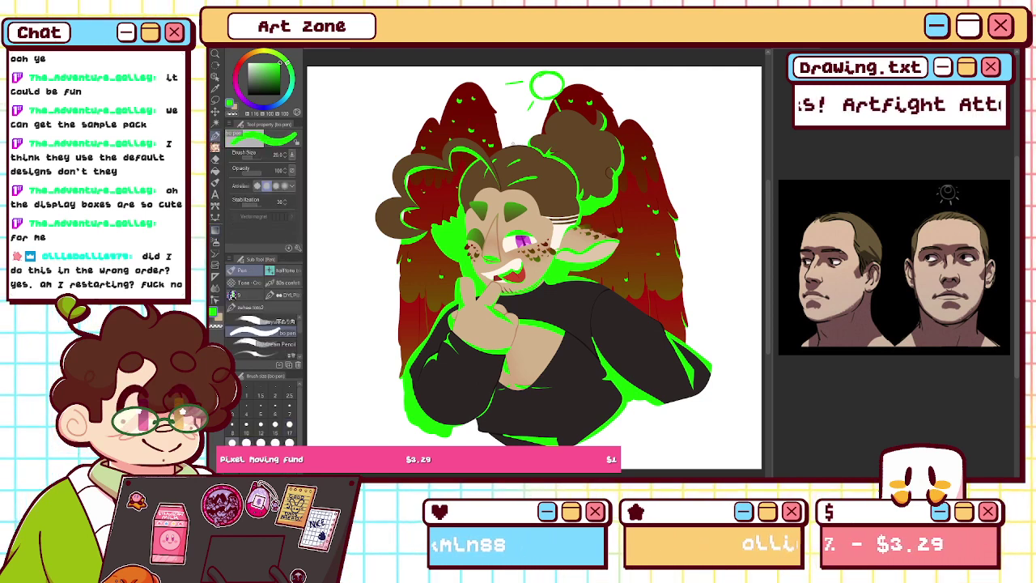
key(ctrl+plus)
key(ctrl+plus)
key(ctrl+plus)
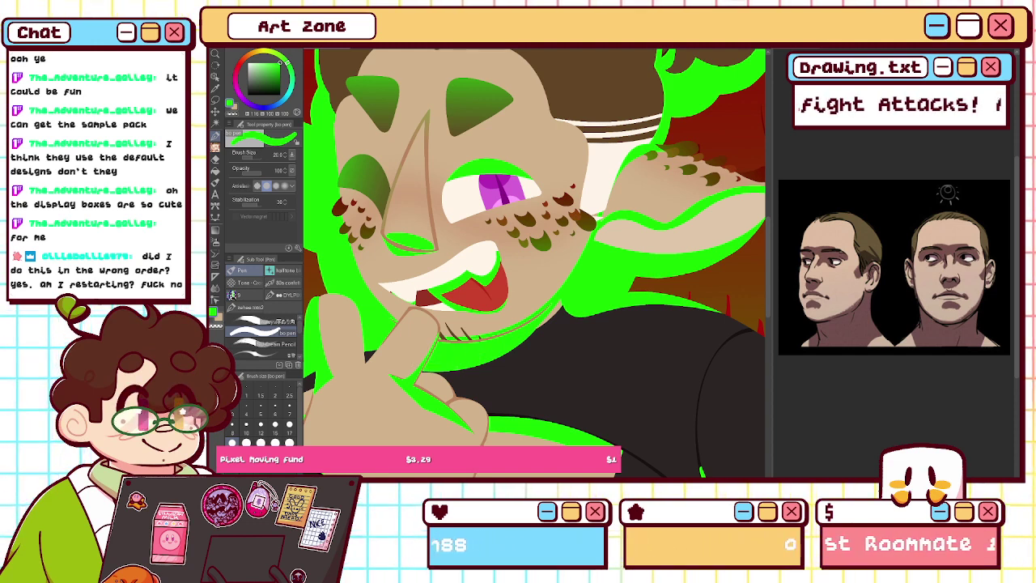
key(ctrl+0)
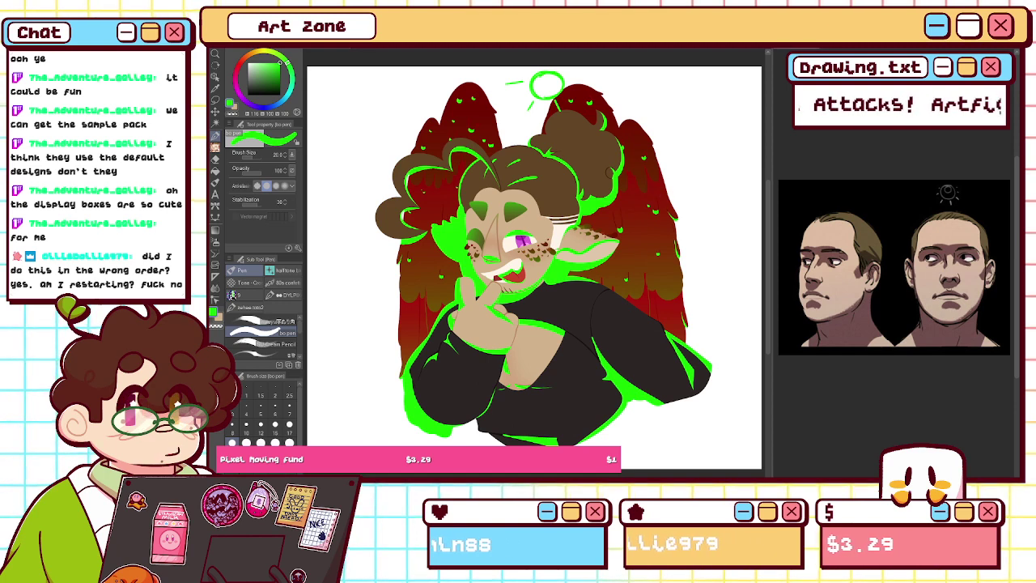
key(ctrl+w)
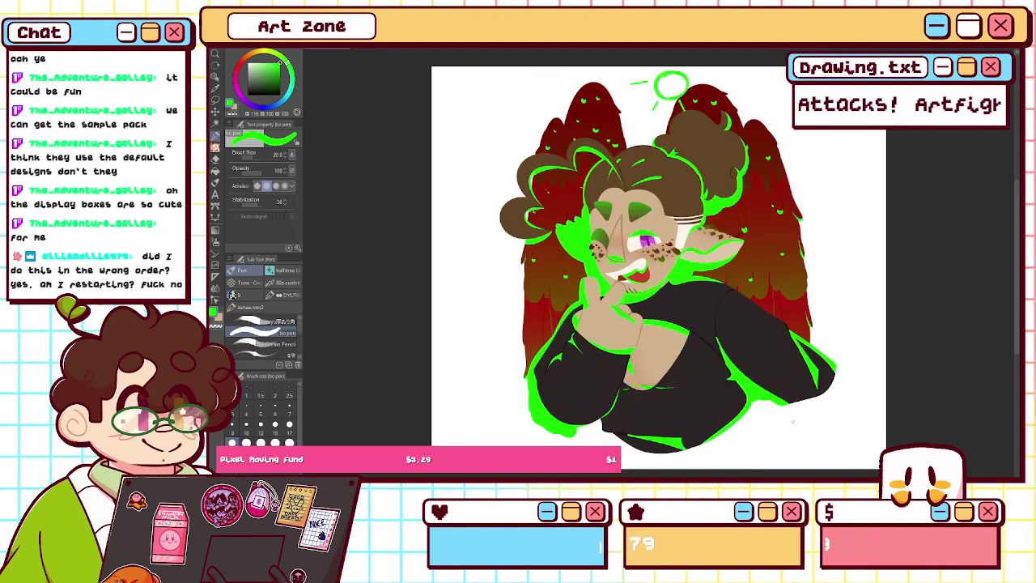
- Check the coloured drawing against the rough sketch by showing the sketch briefly and hiding it again
key(Delete)
key(ctrl+y)
key(ctrl+z)
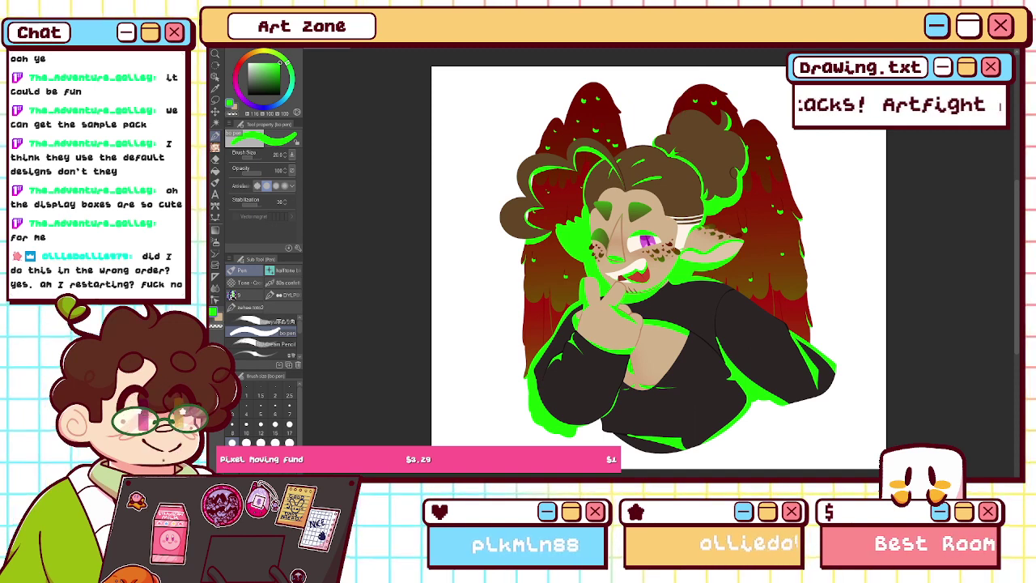
key(ctrl+z)
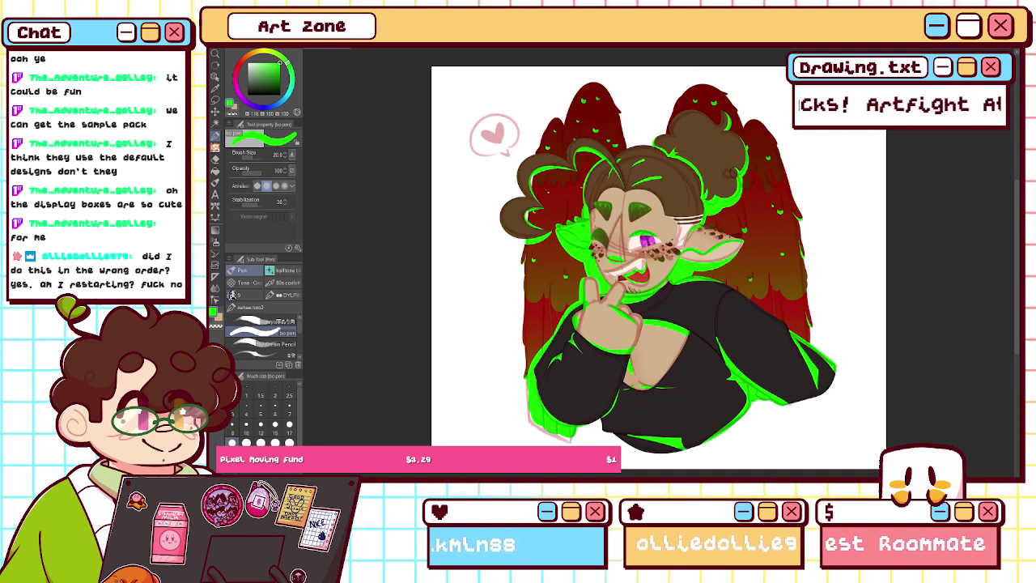
key(ctrl+y)
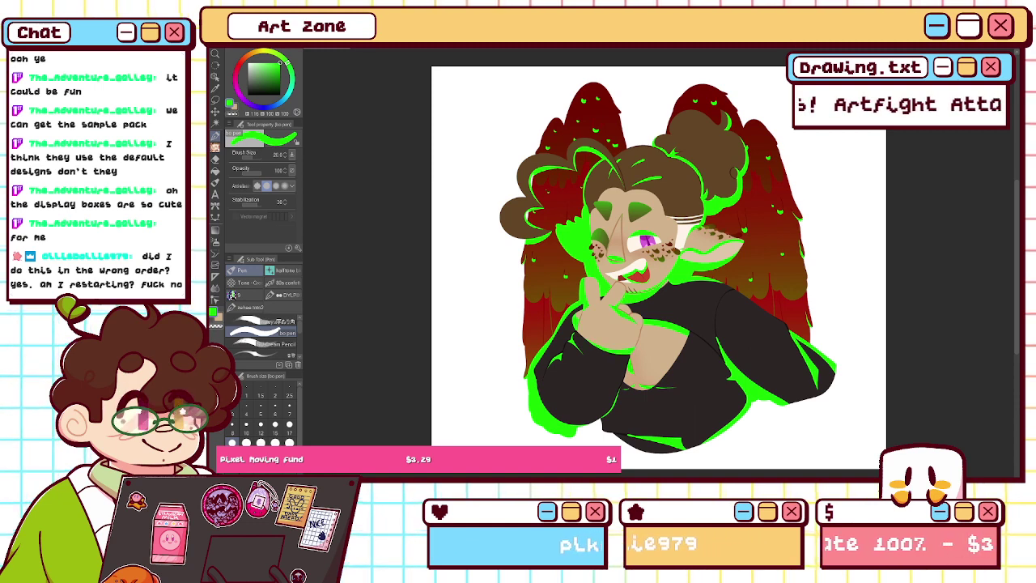
- Recolour the green shading on the raised hand with the brown sampled from the hand's linework
scroll(665, 300, up, 3)
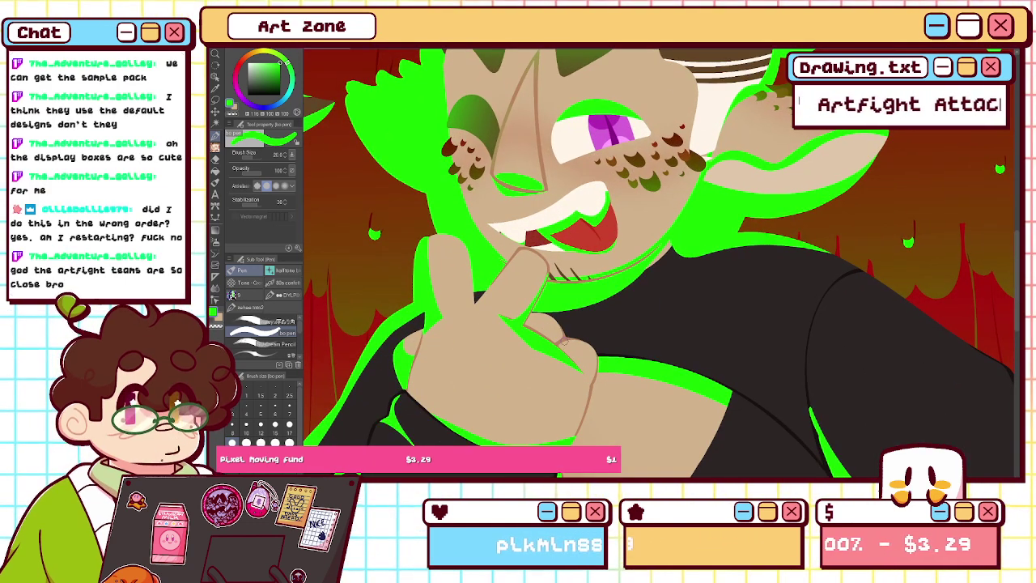
alt+click(597, 364)
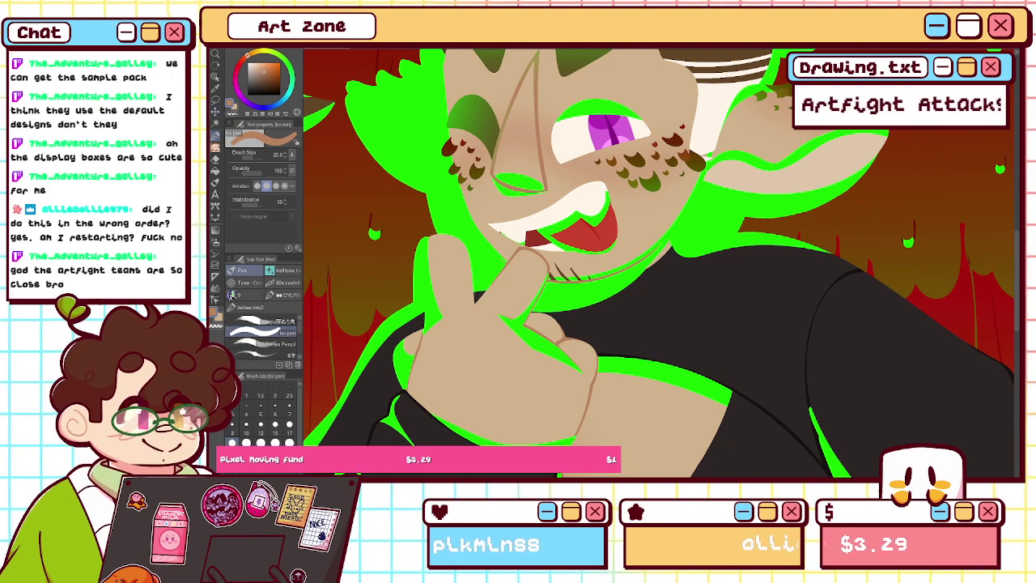
key(alt+Delete)
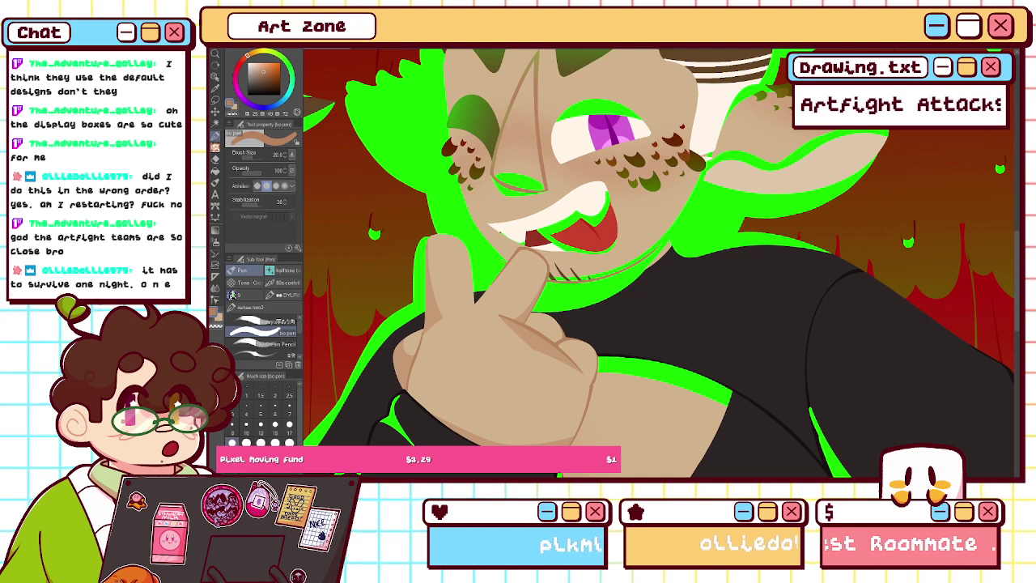
- Remove the green gradient from the face and ear scales and sample their dark red as the drawing colour
key(ctrl+z)
key(ctrl+z)
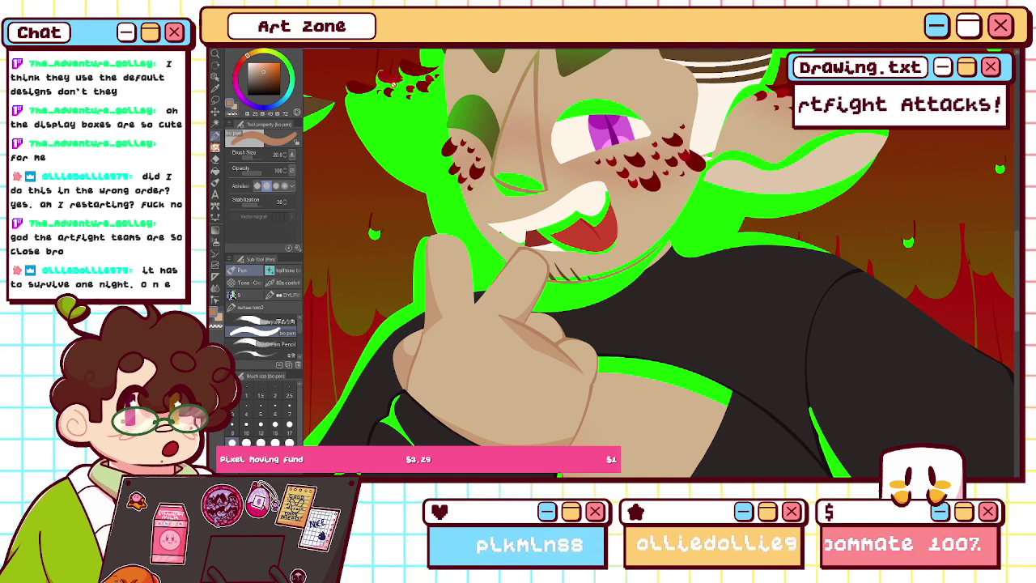
alt+click(650, 179)
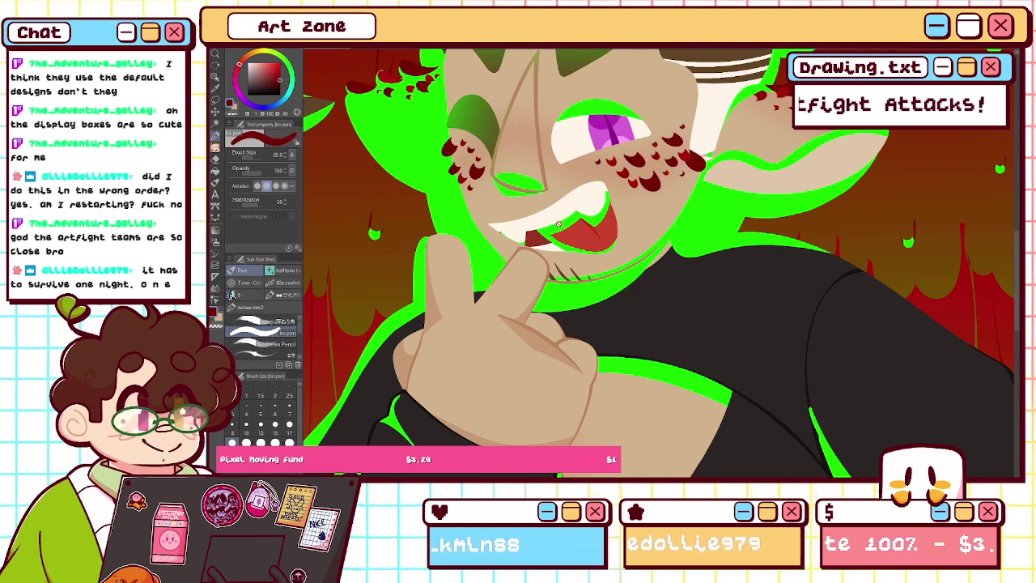
drag(615, 235, 661, 325)
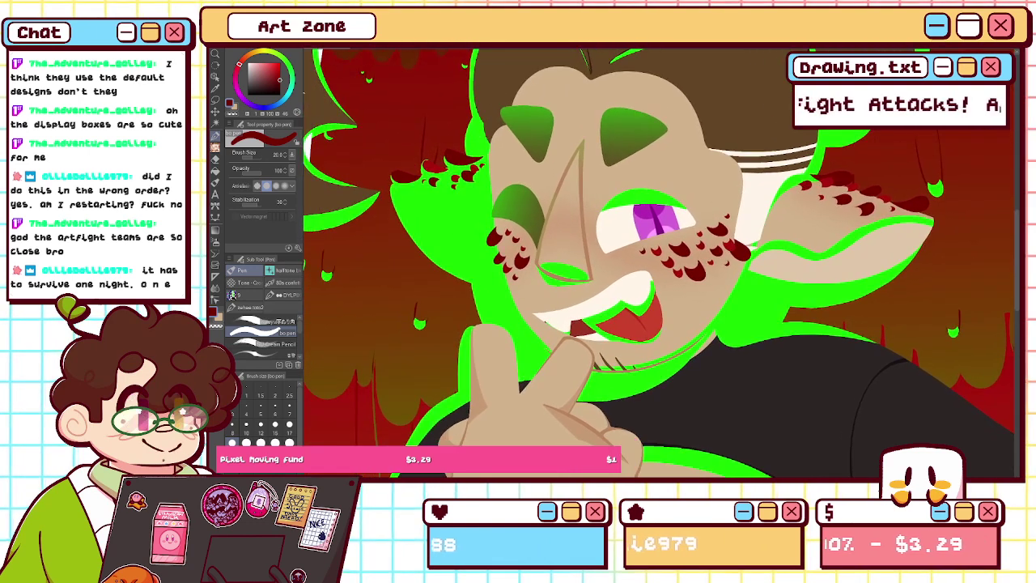
- Compare the face and ear scales hidden, in plain dark red, and with the green gradient
key(Delete)
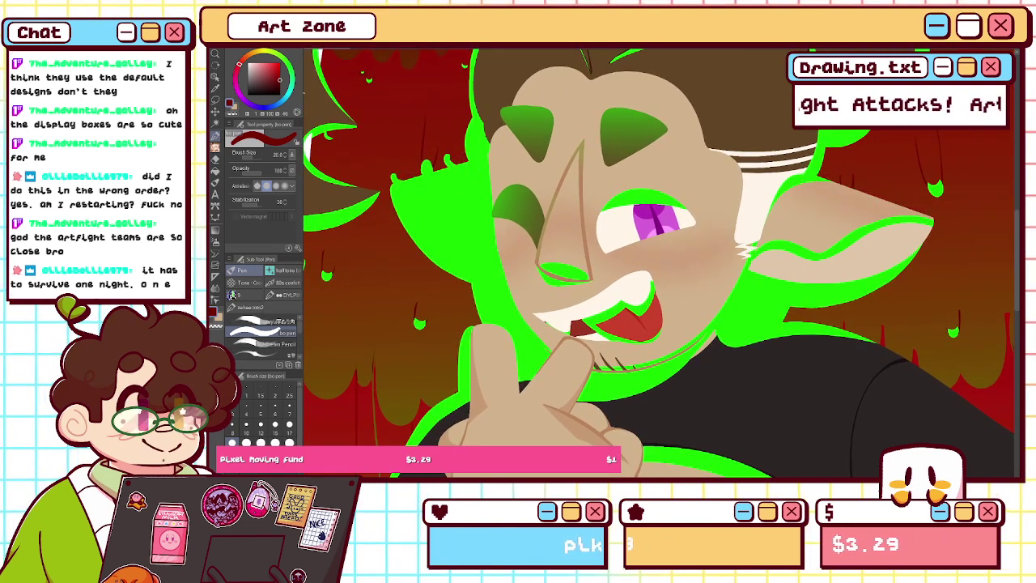
key(ctrl+y)
key(ctrl+y)
key(ctrl+y)
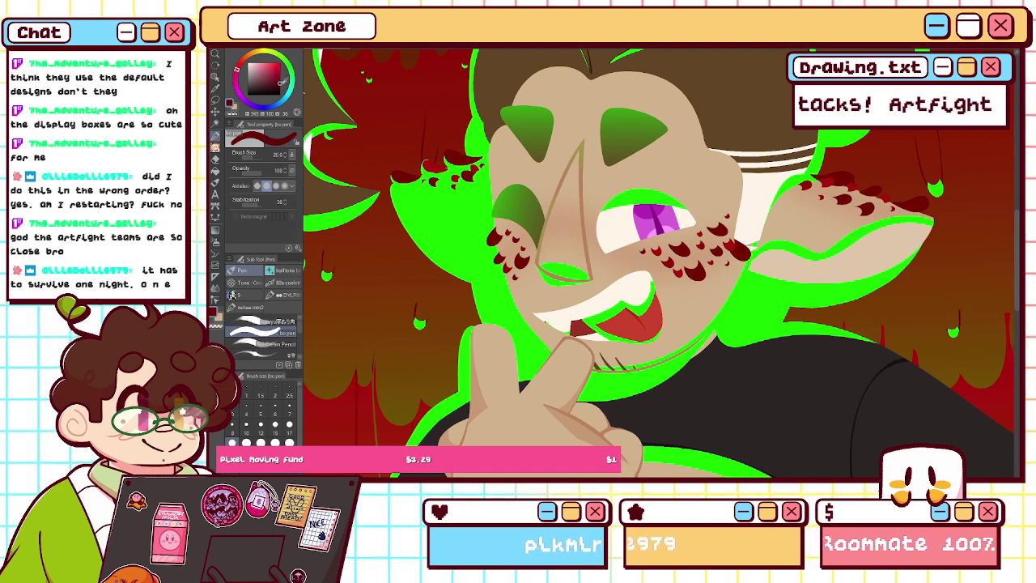
key(m)
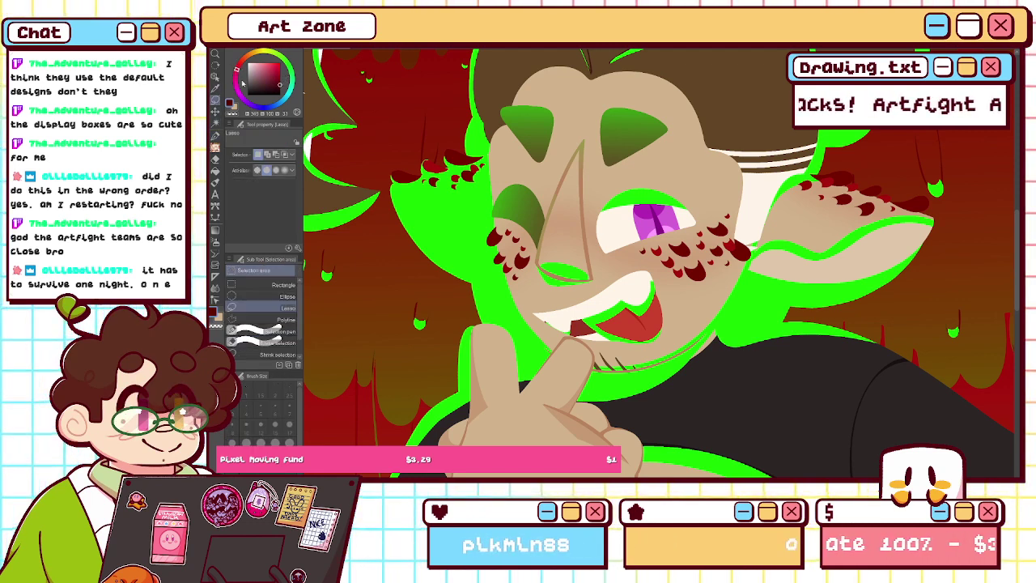
key(ctrl+z)
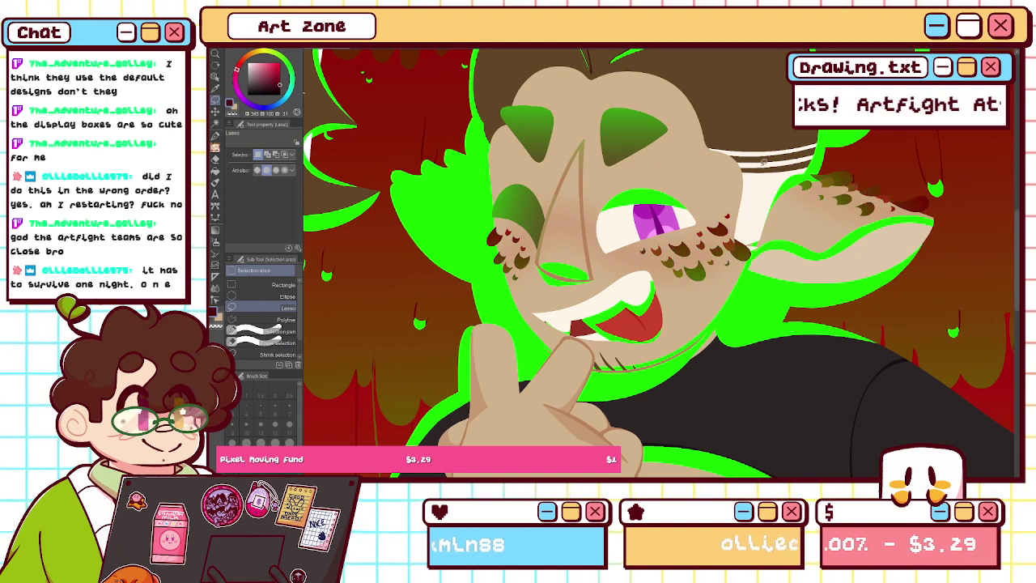
key(ctrl+y)
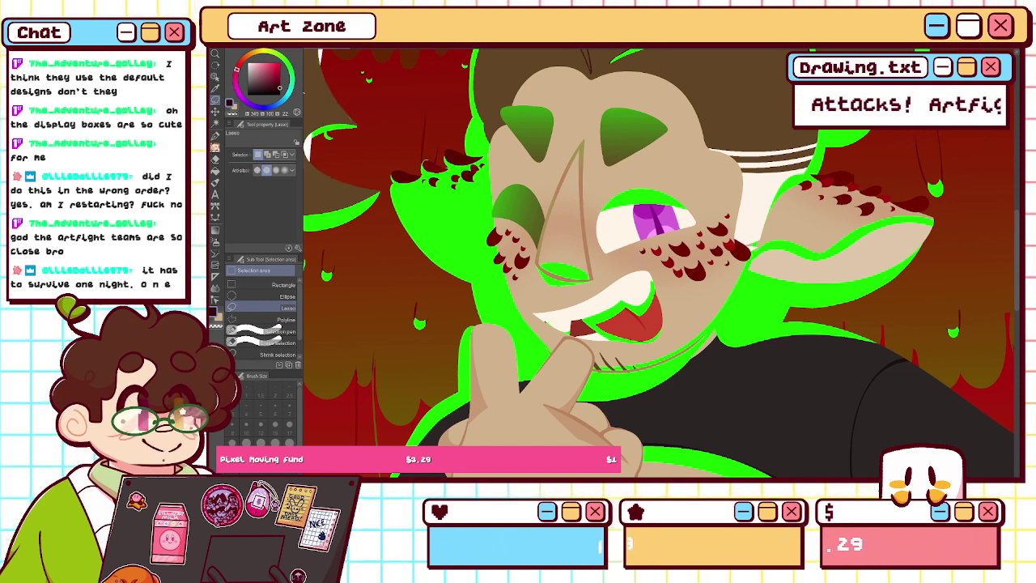
- Recolour the green shading on the front hair curls with the dark brown sampled from the hair linework
drag(631, 234, 675, 325)
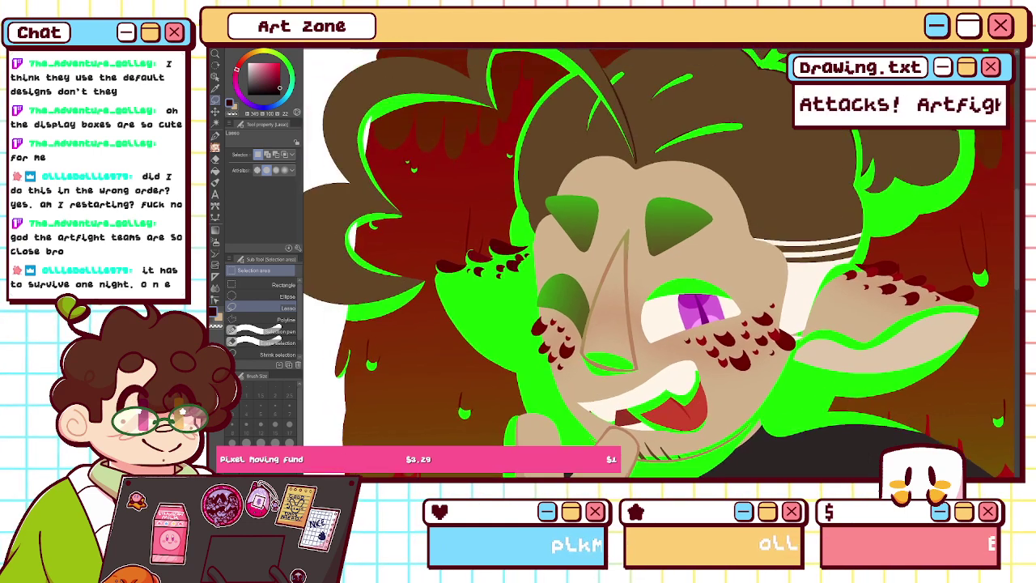
alt+click(622, 100)
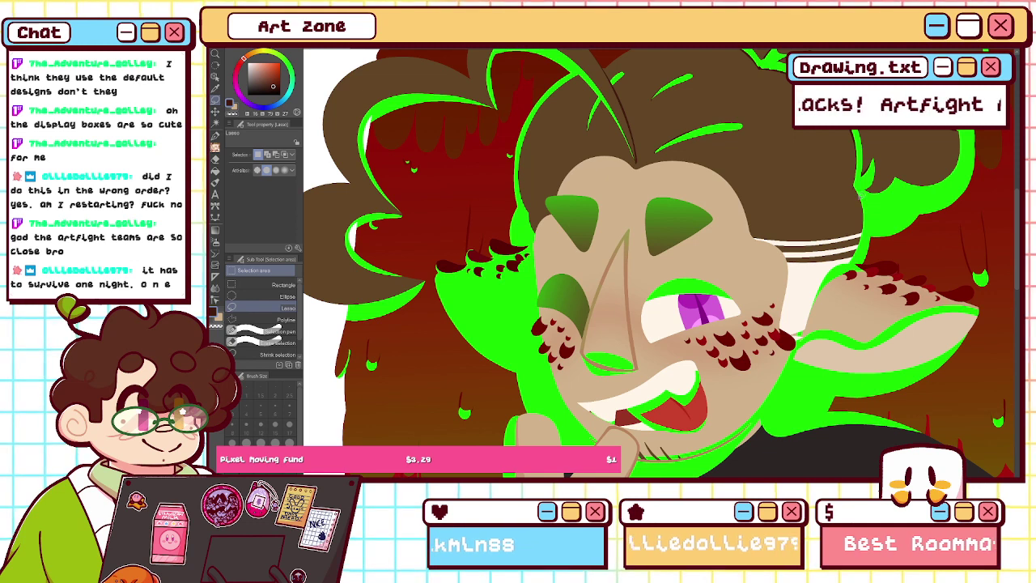
key(alt+Delete)
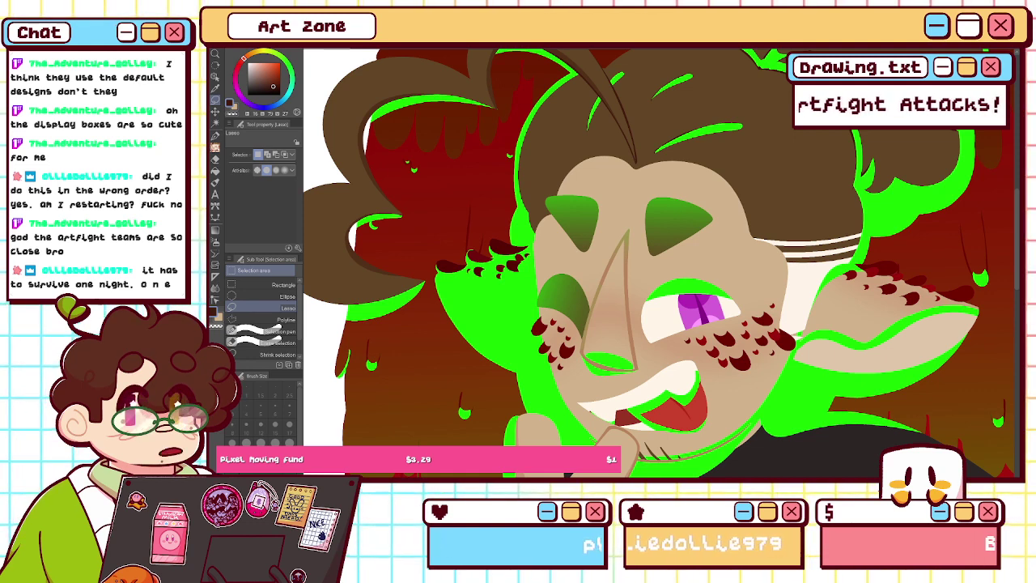
- Recolour the green shading on the black sweater and sleeves with the near-black sampled from the shoulder seam line
drag(950, 448, 756, 128)
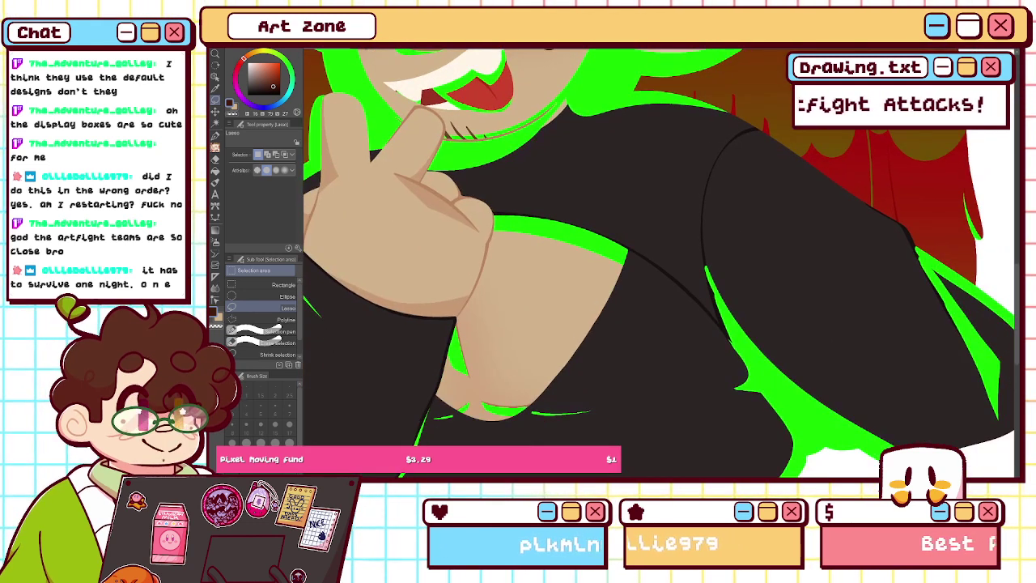
alt+click(758, 127)
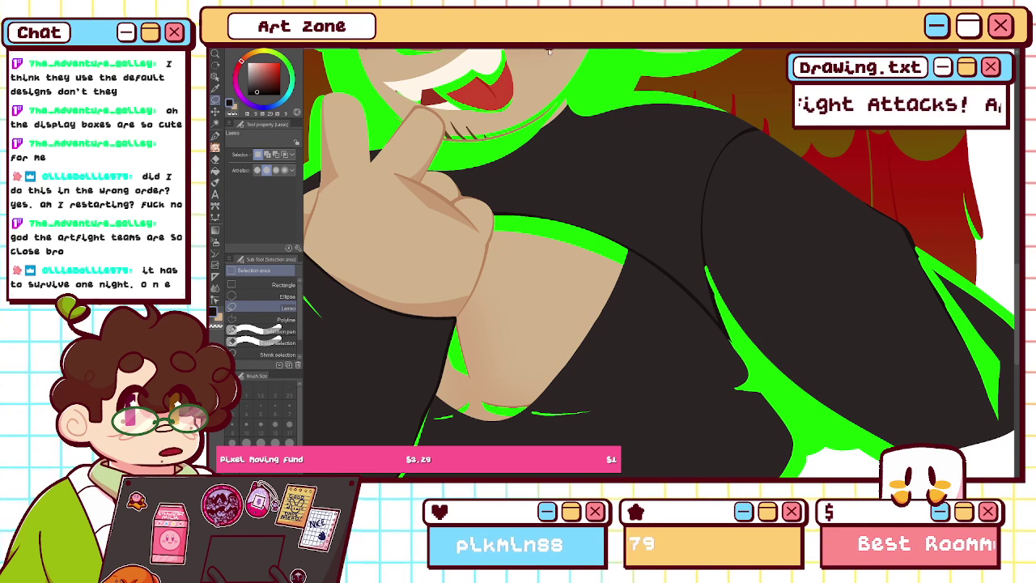
key(alt+Delete)
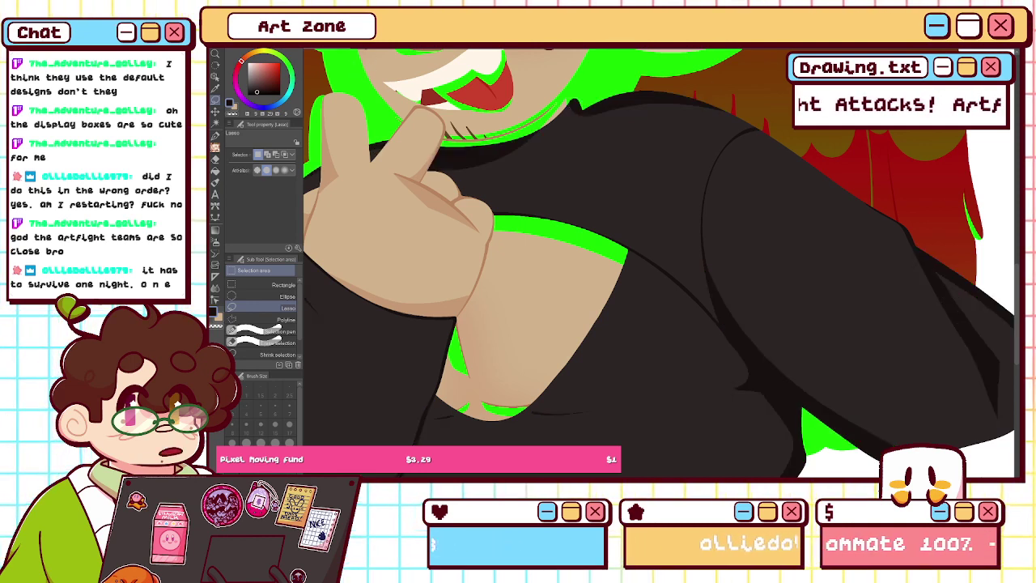
- Soften the near-black fold shading on the black sweater and sleeves, toggling the last edit to compare
key(alt+BackSpace)
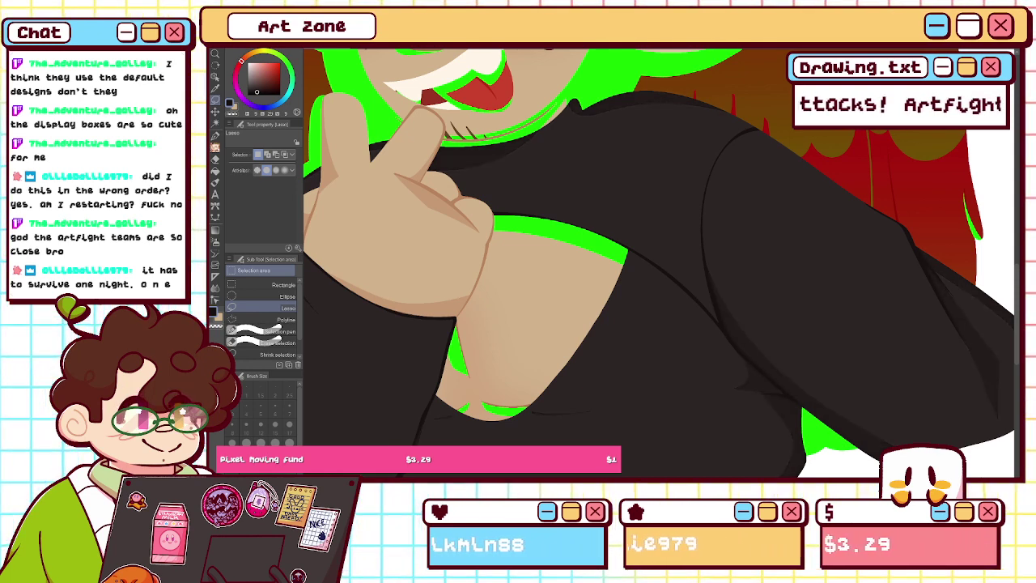
drag(437, 67, 586, 276)
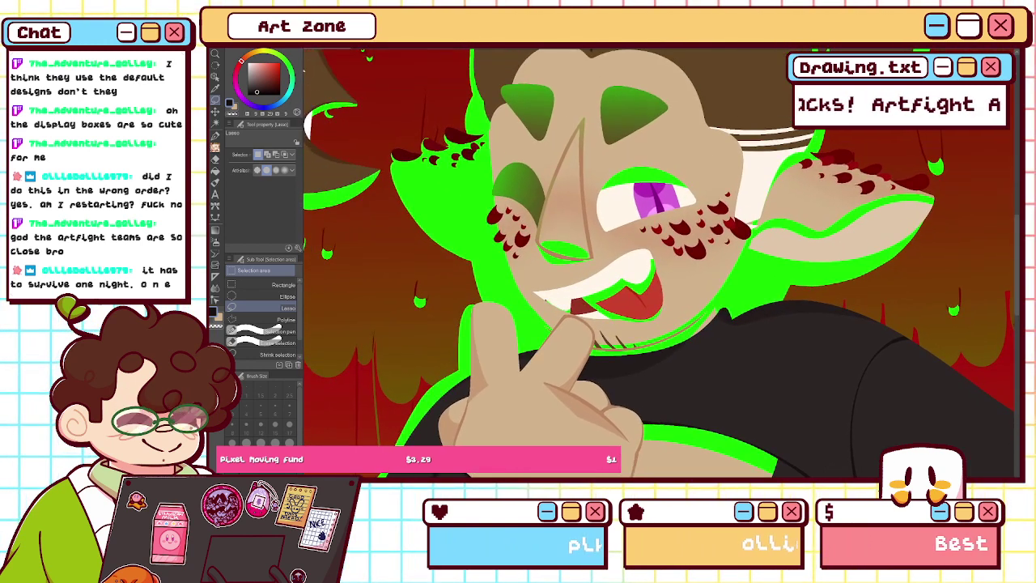
key(ctrl+z)
key(ctrl+y)
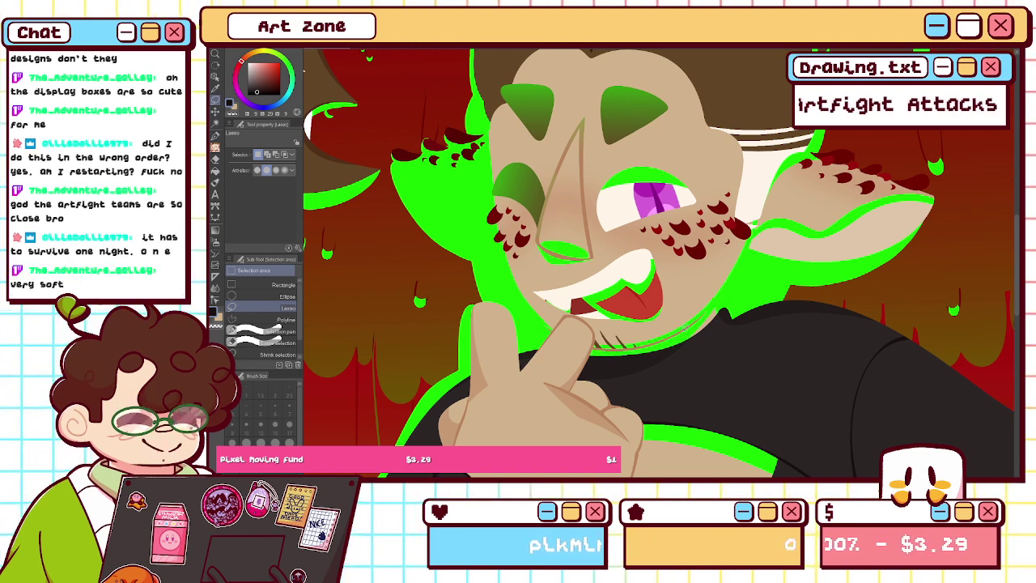
- Recolour the green shading under the nose and along the chin with the brown sampled from the skin linework
right_click(686, 330)
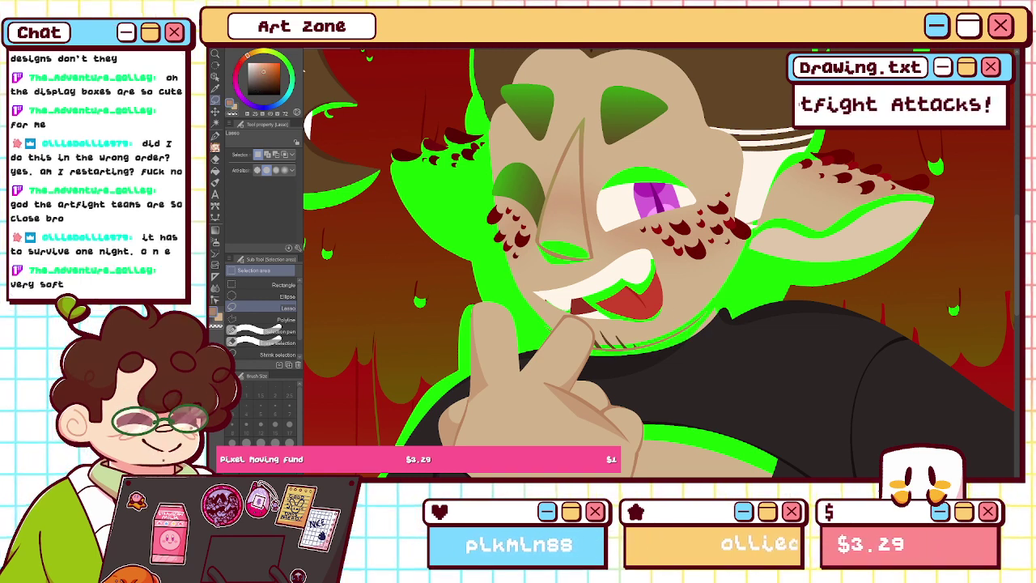
key(alt+Delete)
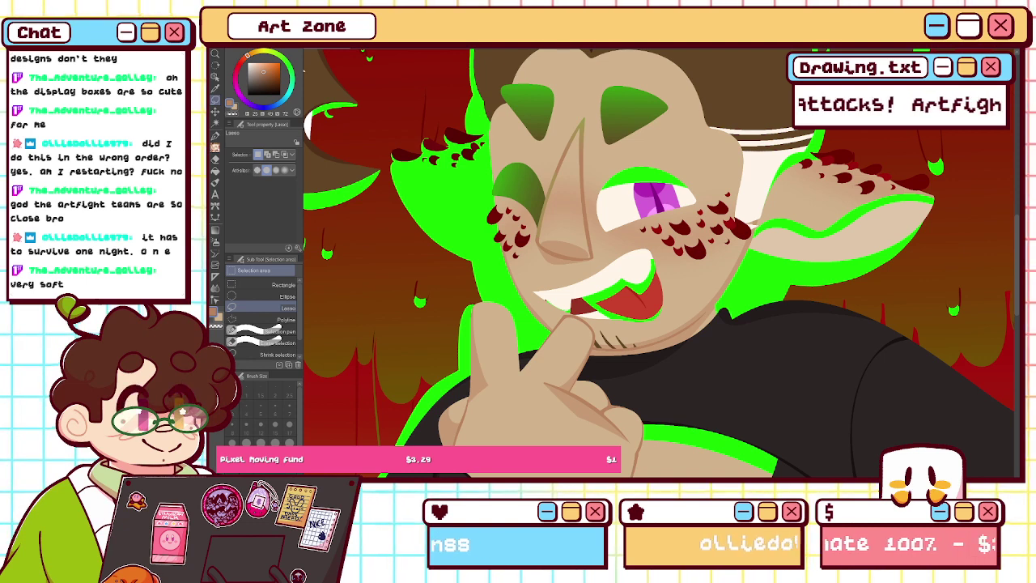
key(ctrl+z)
key(ctrl+y)
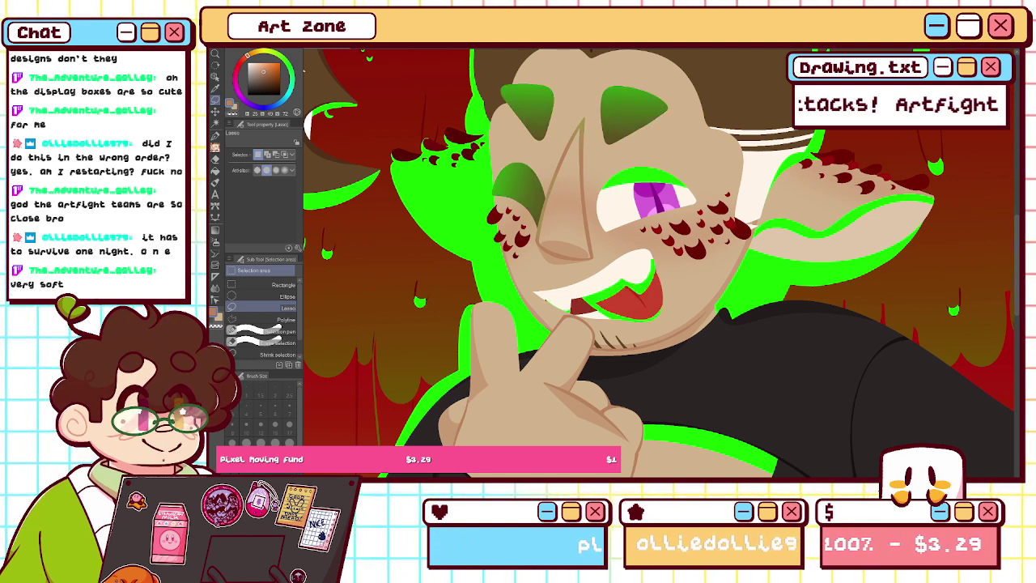
- Recolour the green gradients on both eyebrows and the closed eye patch with dark brown sampled from the hair linework
scroll(659, 263, up, 3)
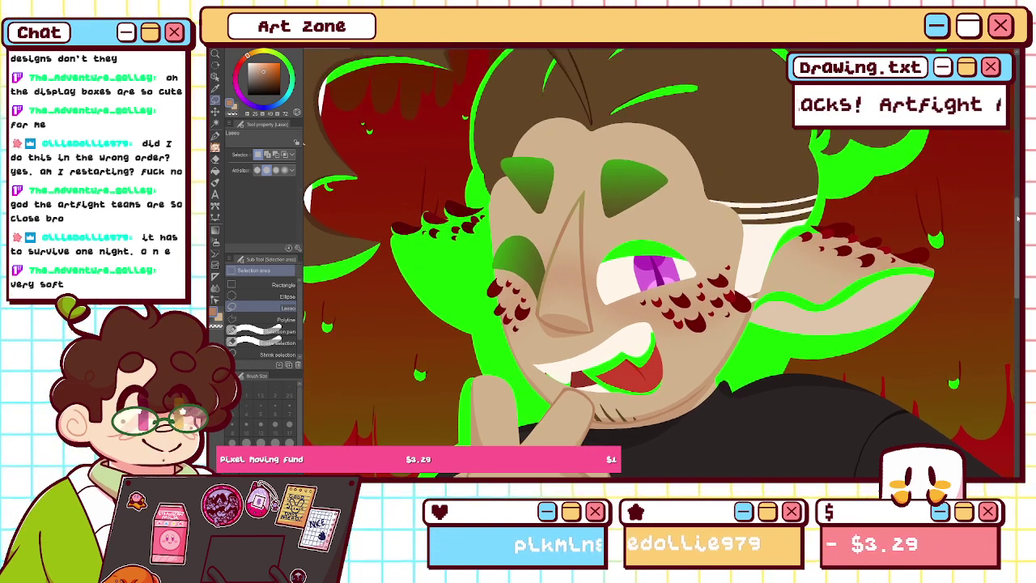
alt+click(321, 108)
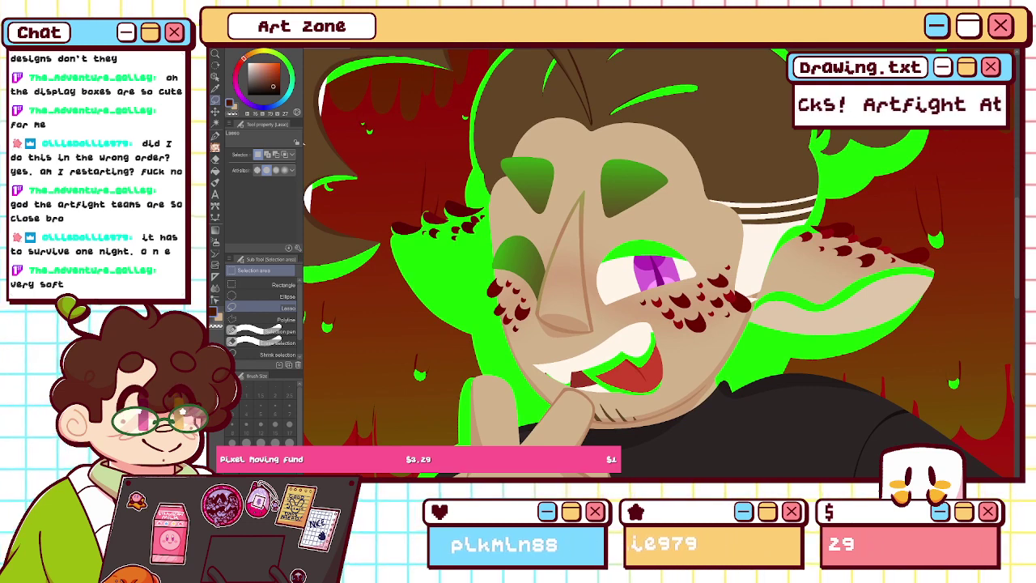
drag(553, 290, 444, 184)
drag(504, 264, 515, 280)
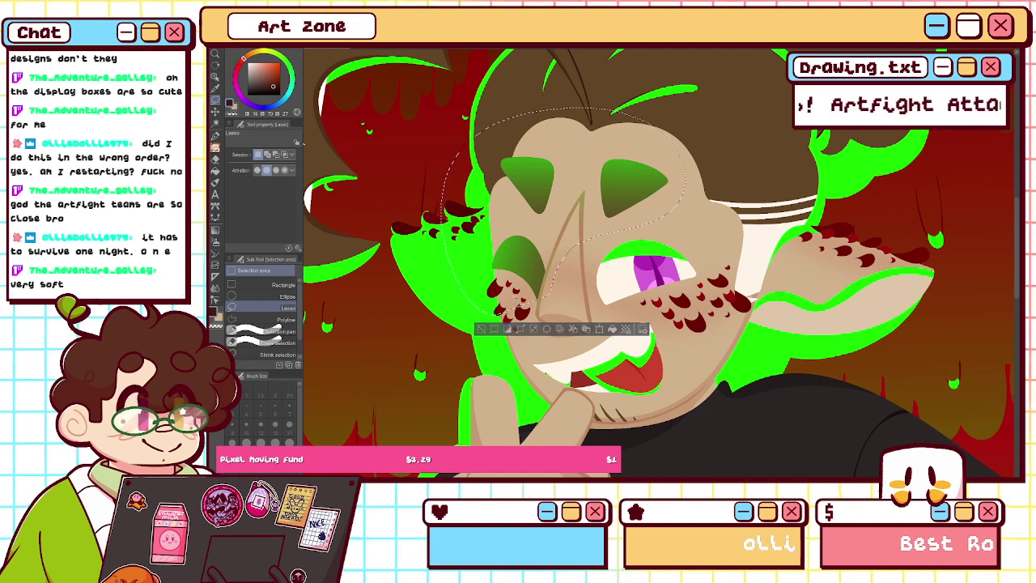
key(ctrl+d)
mouse_move(474, 249)
mouse_down()
mouse_move(578, 262)
mouse_move(682, 166)
mouse_move(473, 235)
mouse_up()
click(619, 328)
key(ctrl+d)
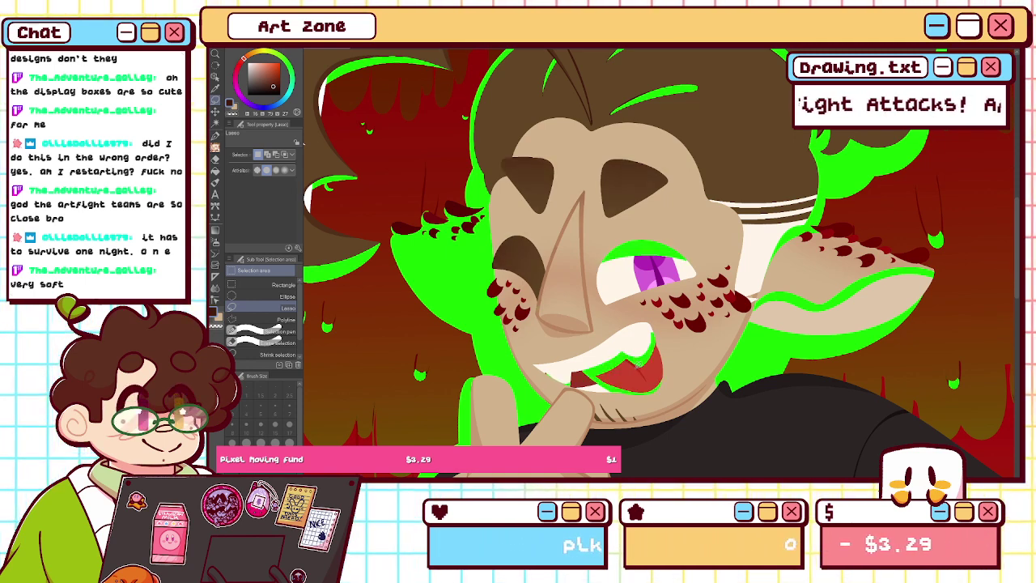
- Fill the green shading around the tongue and inner mouth with the red sampled from the mouth, referring to other layers
right_click(637, 370)
key(g)
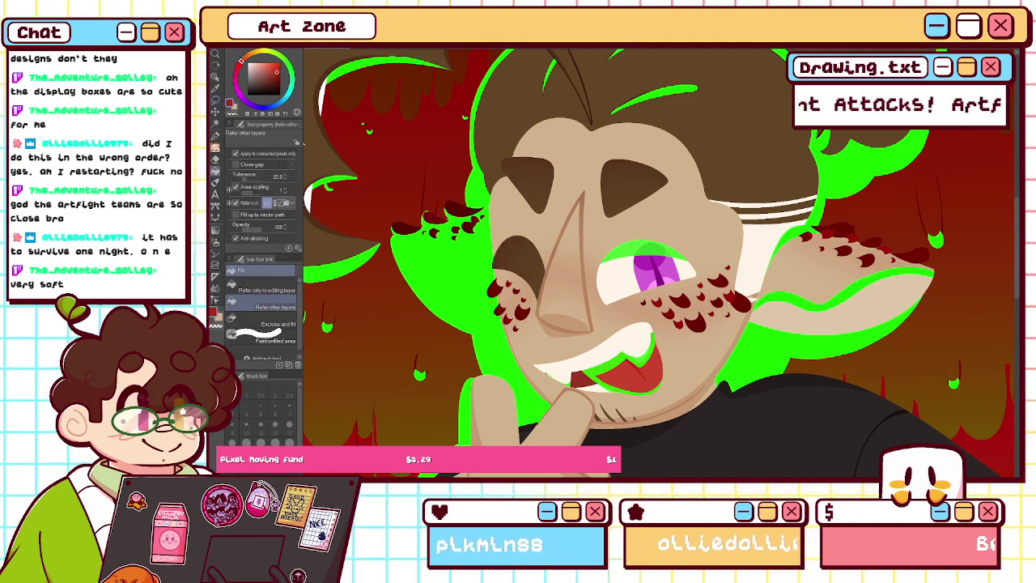
key(ctrl+plus)
drag(679, 324, 655, 178)
click(266, 288)
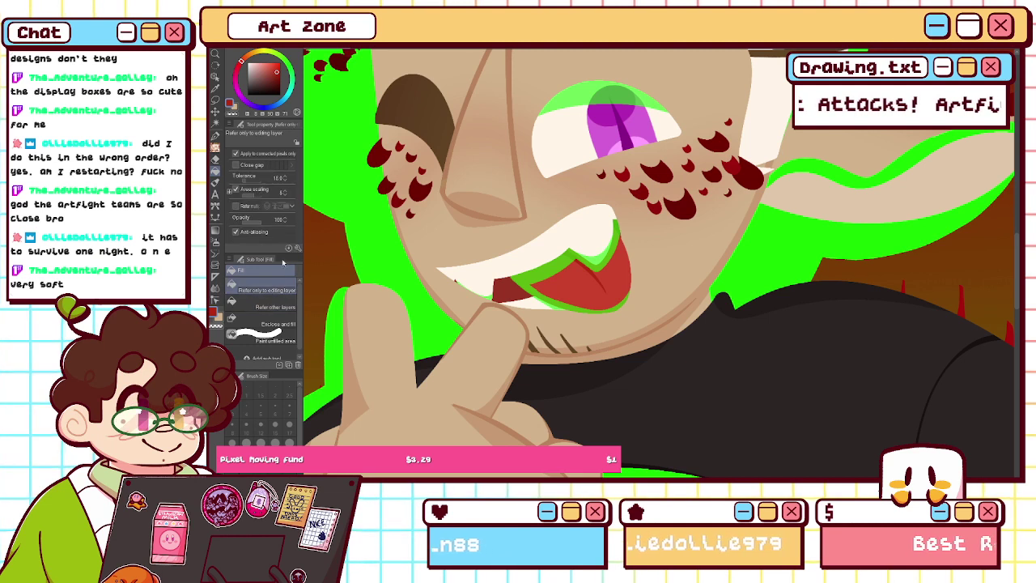
click(261, 307)
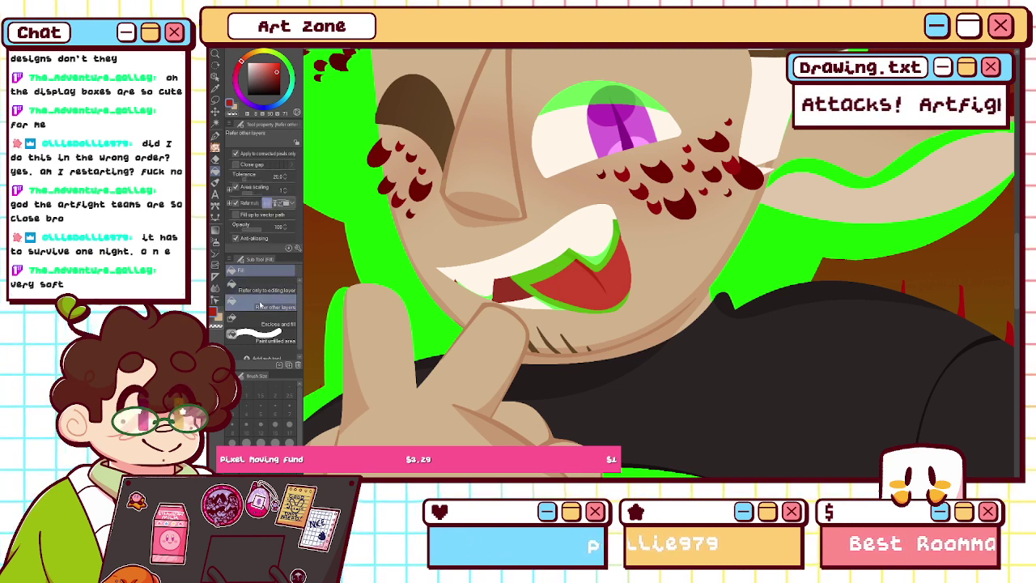
click(535, 275)
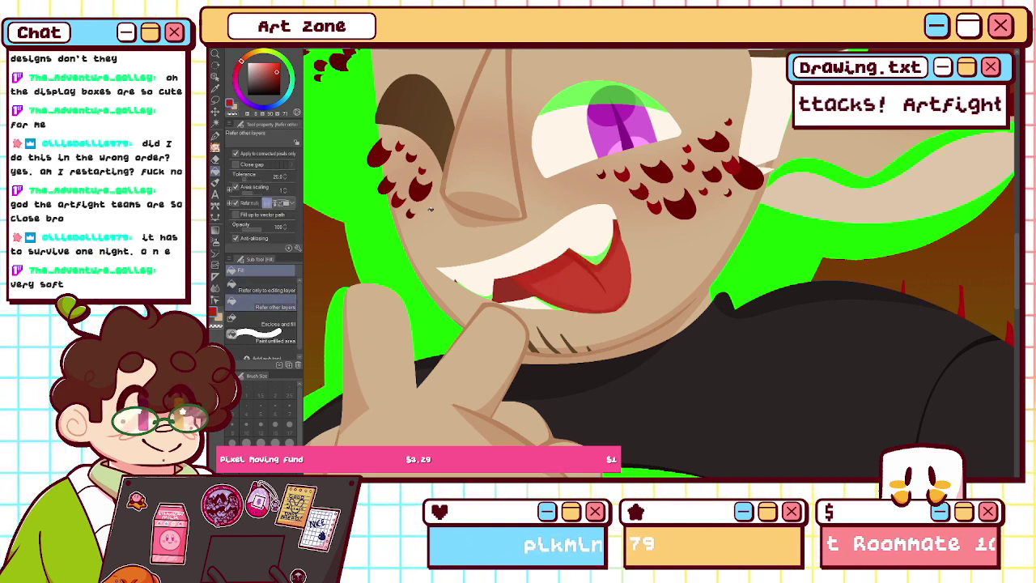
- Recolour the green shading on the teeth and upper eye with a muted beige, painting the eye area with an enlarged pen
alt+click(471, 275)
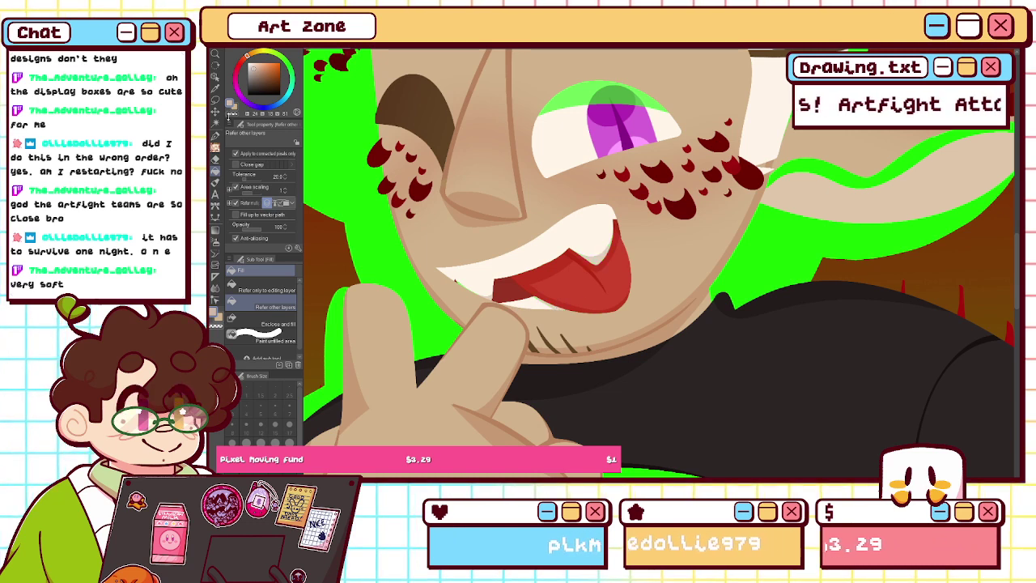
key(p)
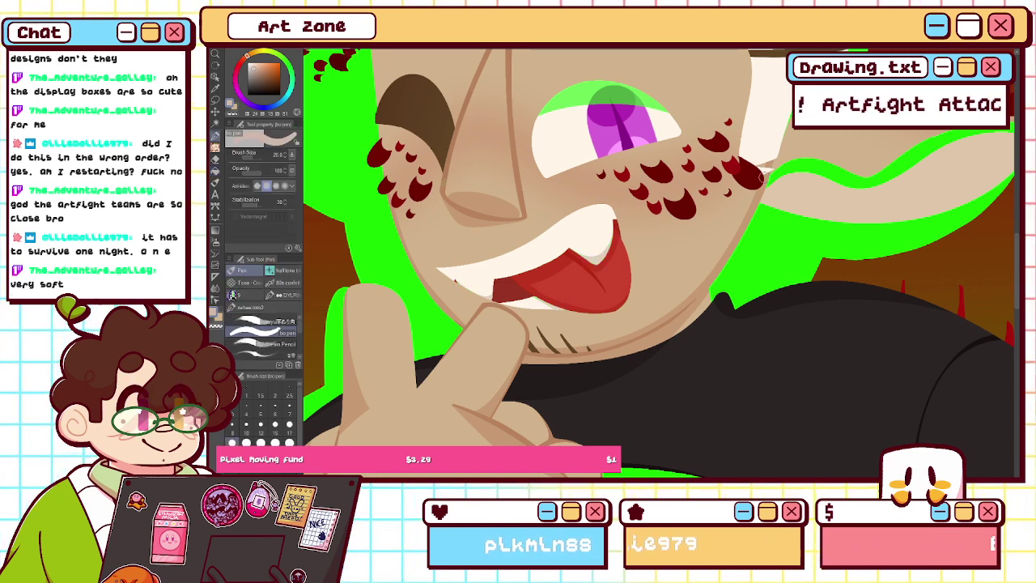
key(ctrl+z)
key(ctrl+z)
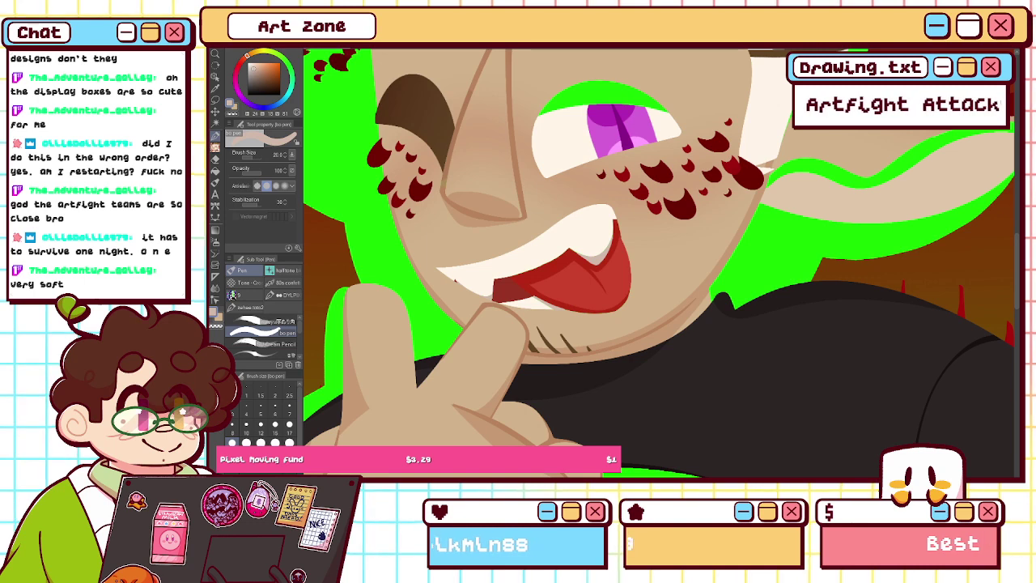
scroll(643, 259, up, 5)
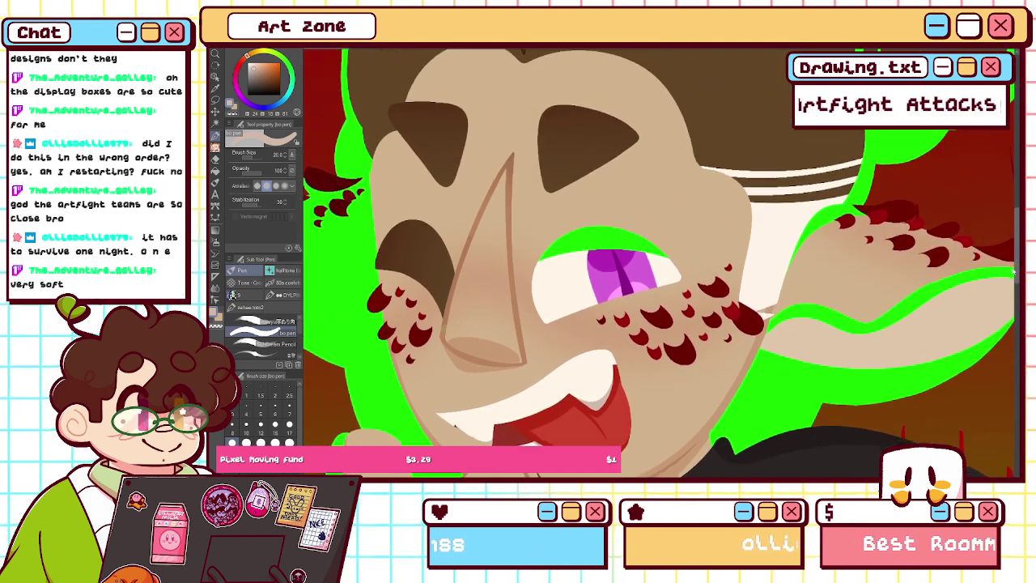
key(bracketright)
key(bracketright)
key(bracketright)
key(bracketright)
mouse_move(538, 246)
mouse_down()
mouse_move(575, 218)
mouse_move(602, 226)
mouse_move(636, 202)
mouse_move(683, 233)
mouse_up()
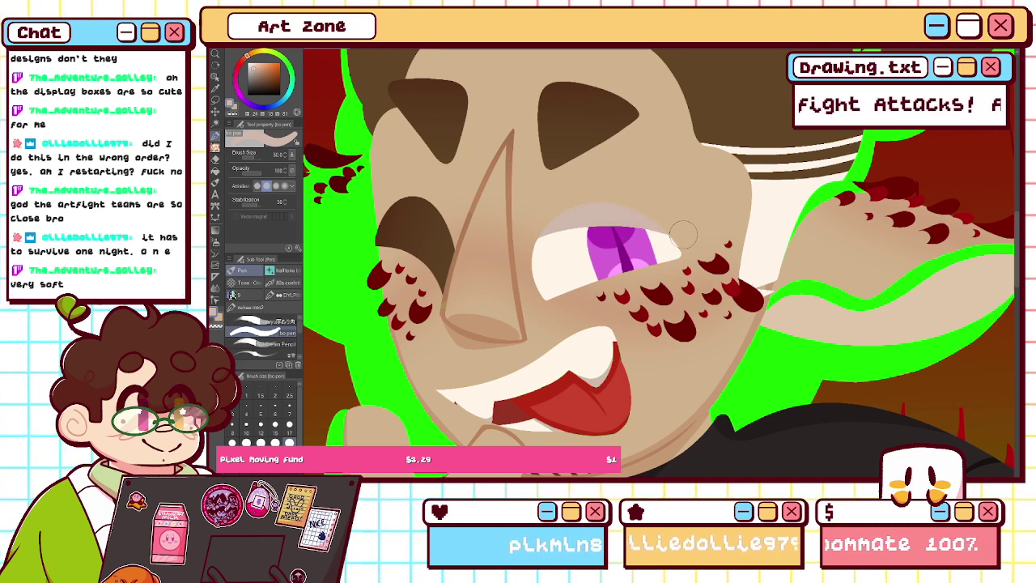
- Fill the shaded upper part of the iris with the dark purple sampled from the eye, using a fill tolerance of 12
alt+click(625, 264)
click(290, 426)
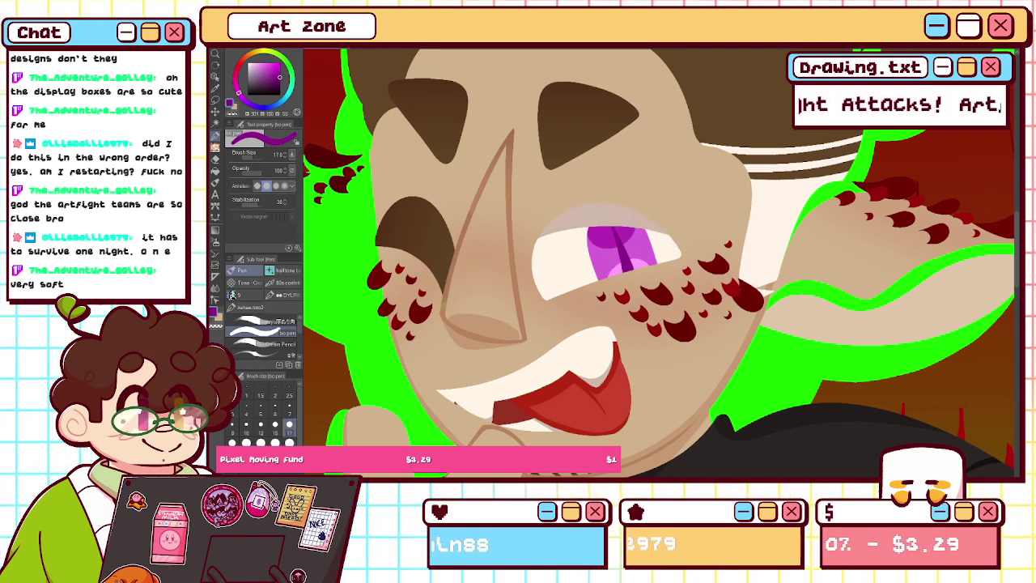
key(ctrl+z)
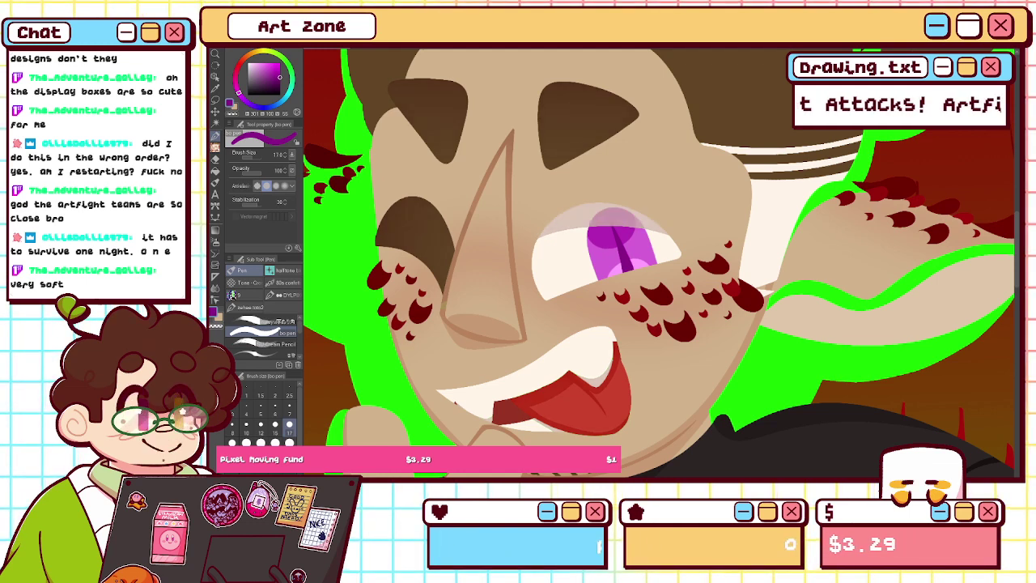
mouse_move(596, 230)
mouse_down()
mouse_move(617, 198)
mouse_move(628, 226)
mouse_up()
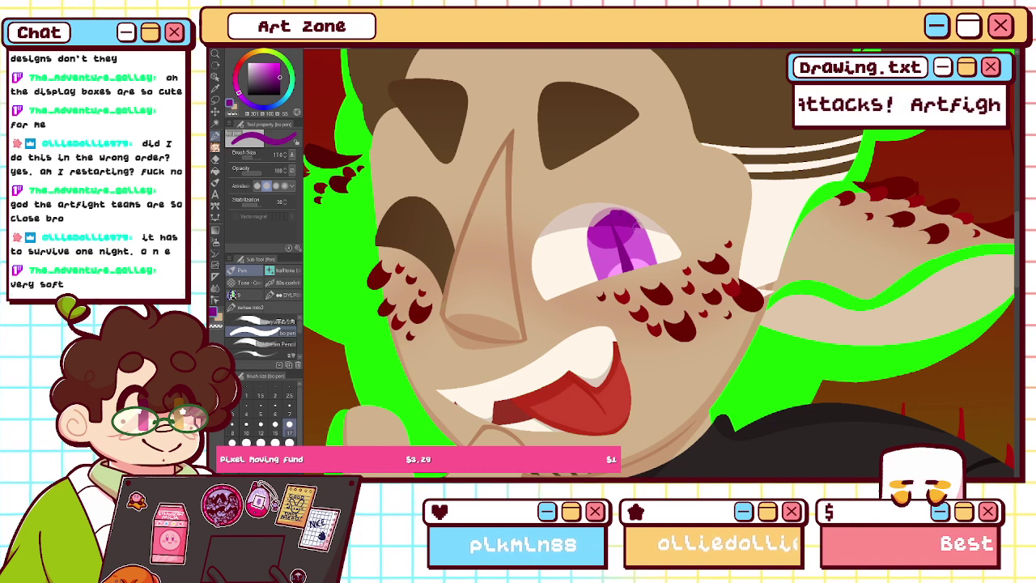
drag(623, 213, 590, 234)
key(ctrl+z)
drag(605, 220, 623, 213)
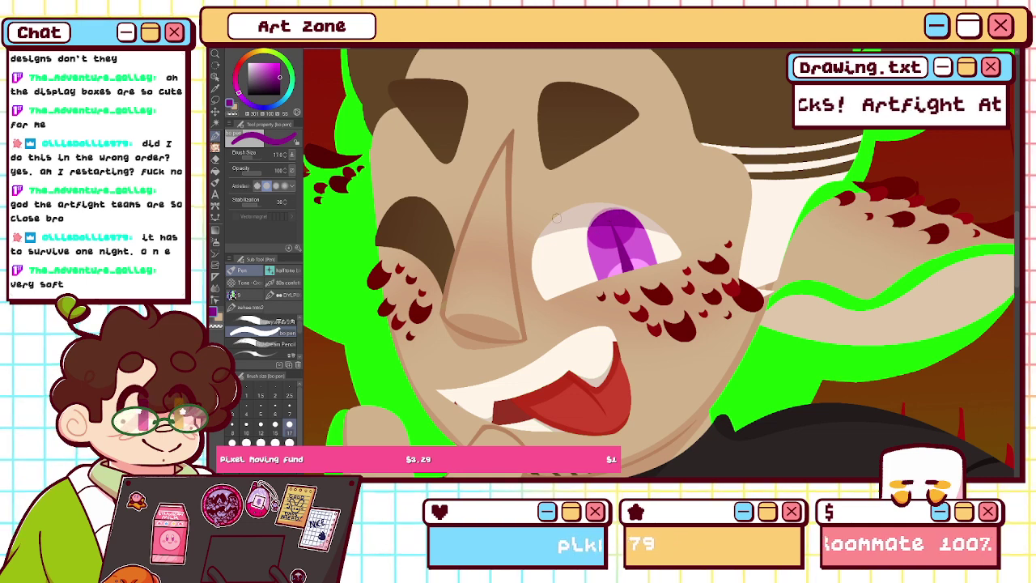
key(g)
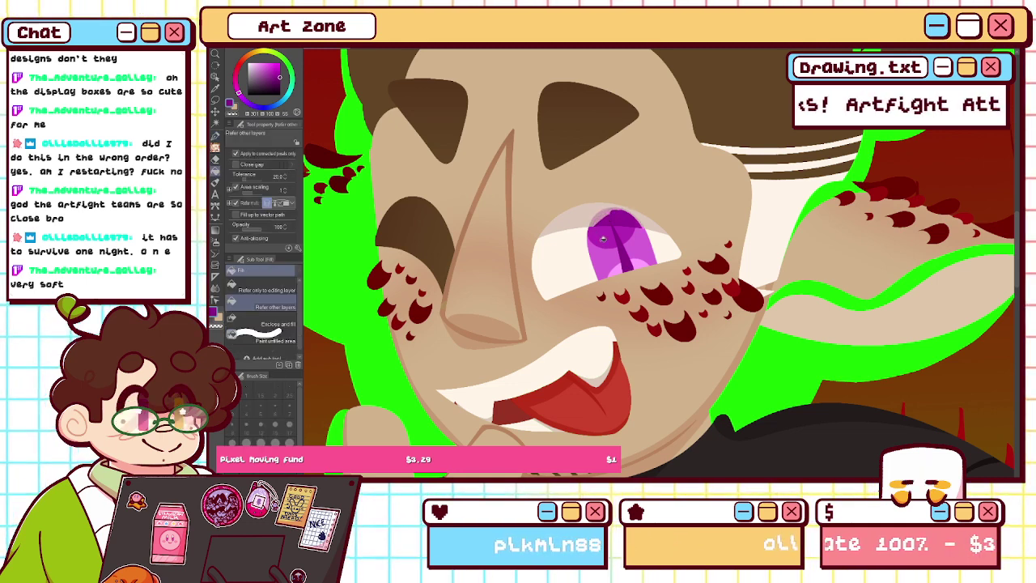
click(643, 232)
key(ctrl+z)
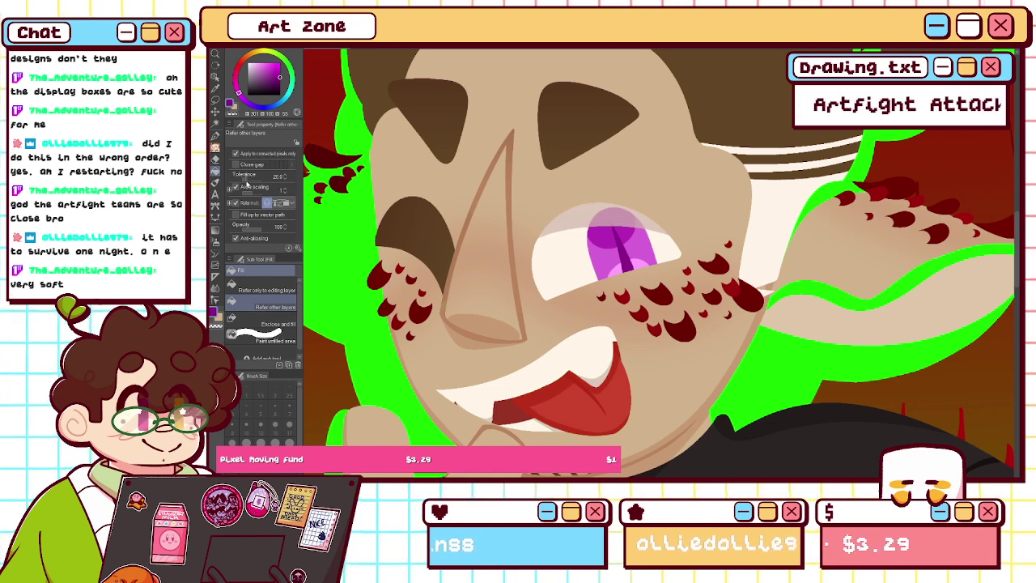
click(614, 217)
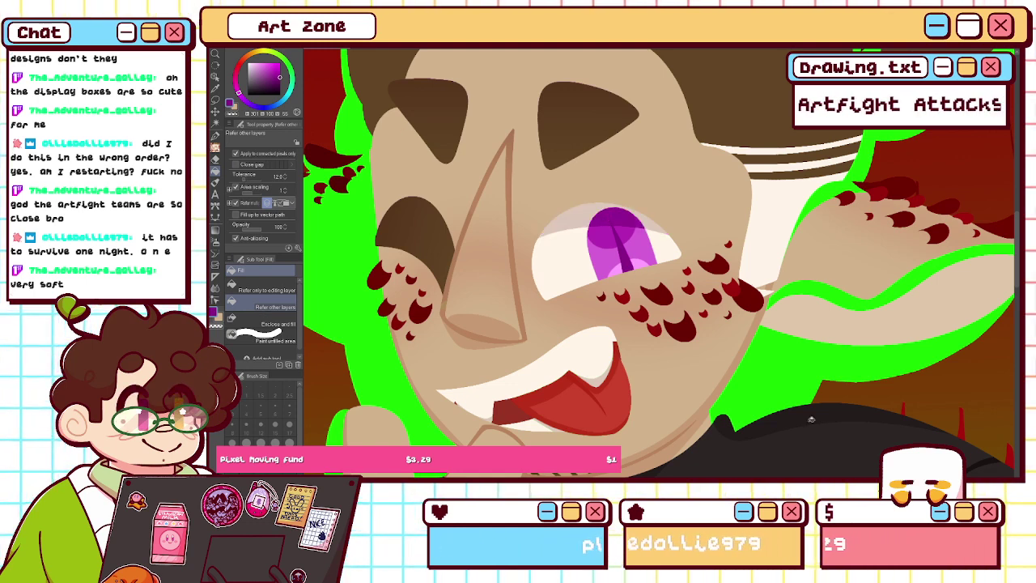
- Recolour the green shading on the top hair and rear hair bun with the dark brown sampled from the hair outline
key(ctrl+0)
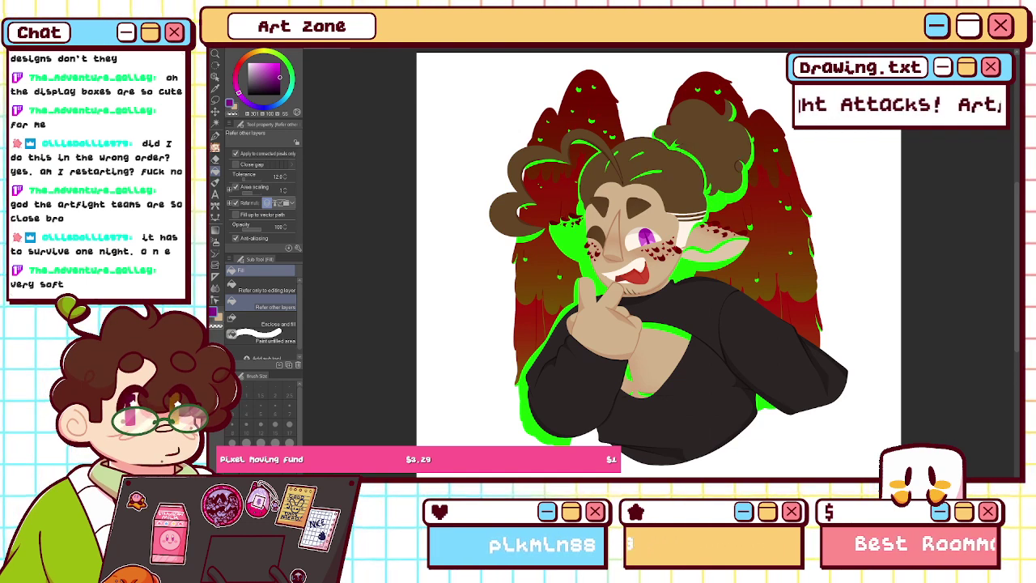
key(ctrl+plus)
key(ctrl+plus)
key(ctrl+plus)
drag(688, 97, 594, 457)
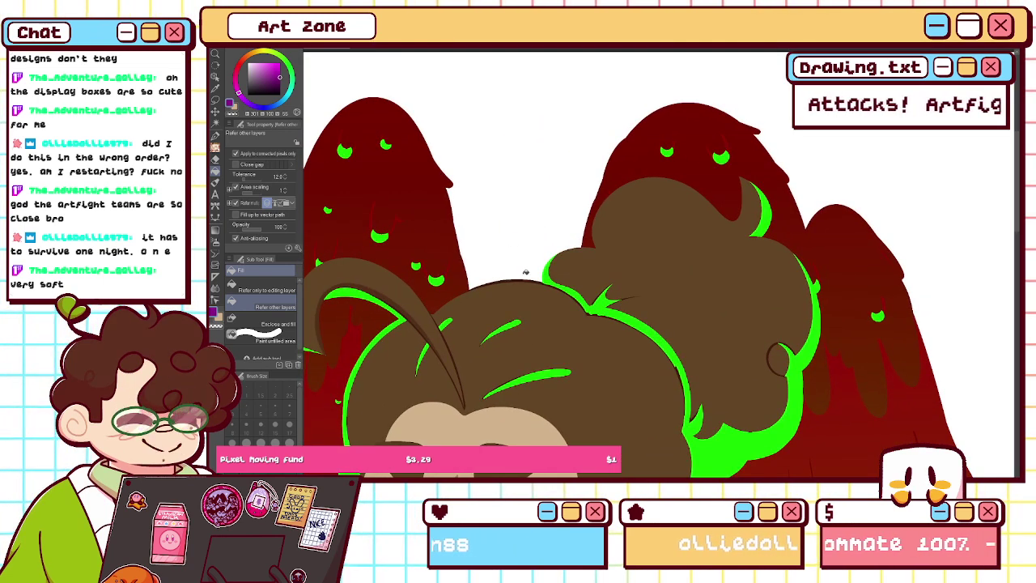
alt+click(521, 279)
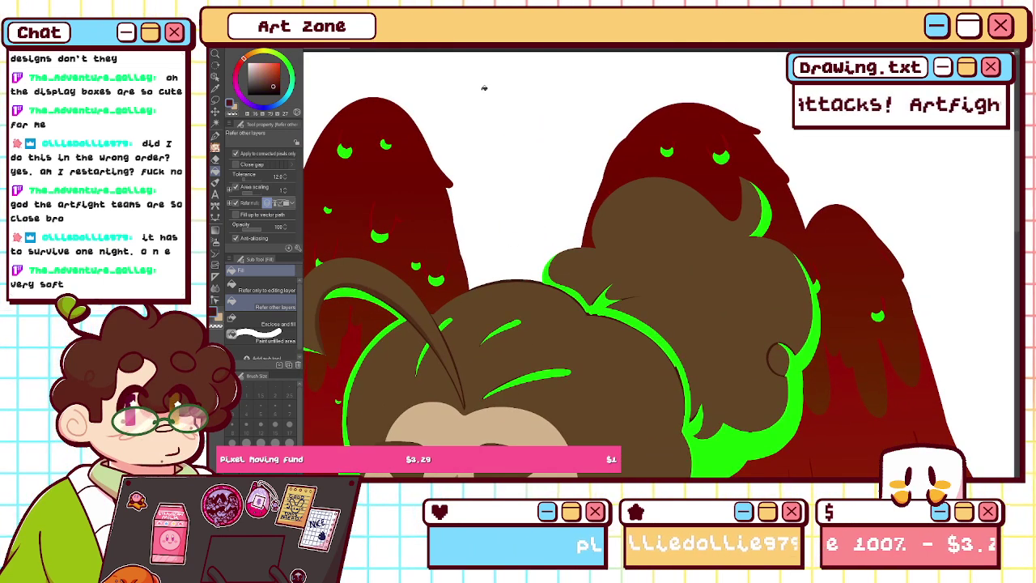
click(345, 100)
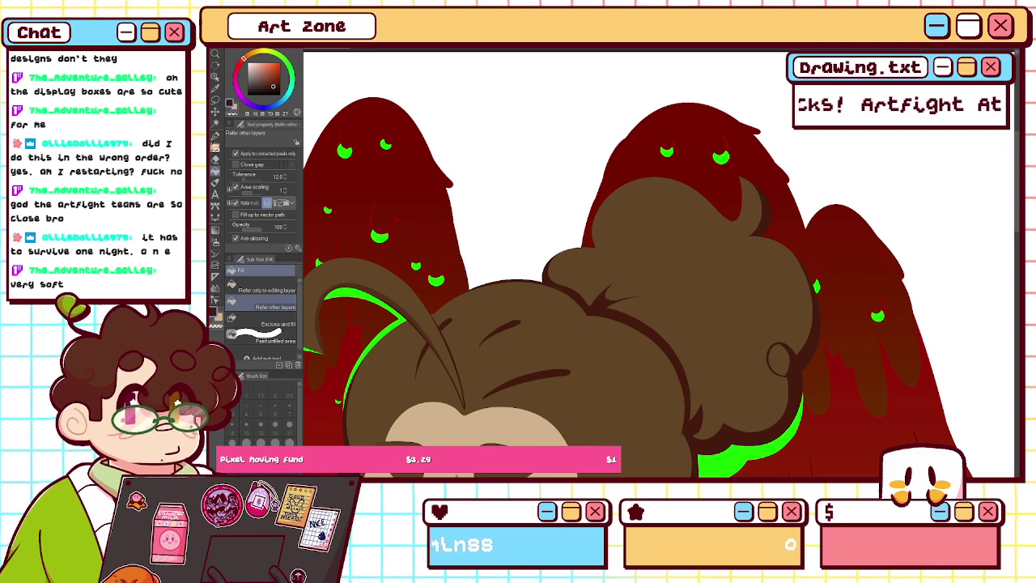
- Sample the muted beige from the shaded upper part of the open eye
key(ctrl+0)
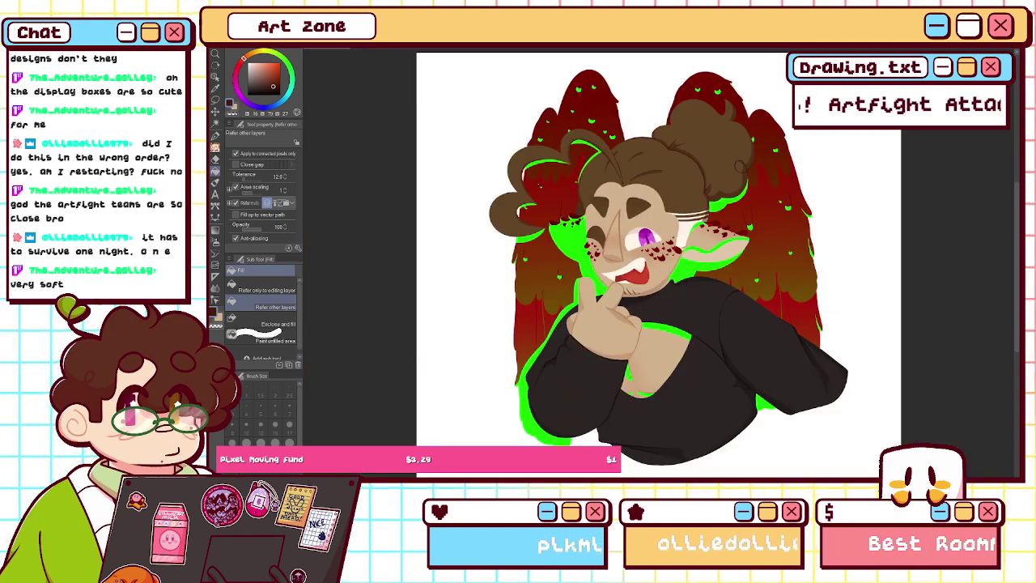
key(ctrl+plus)
key(ctrl+plus)
key(ctrl+plus)
drag(659, 234, 526, 285)
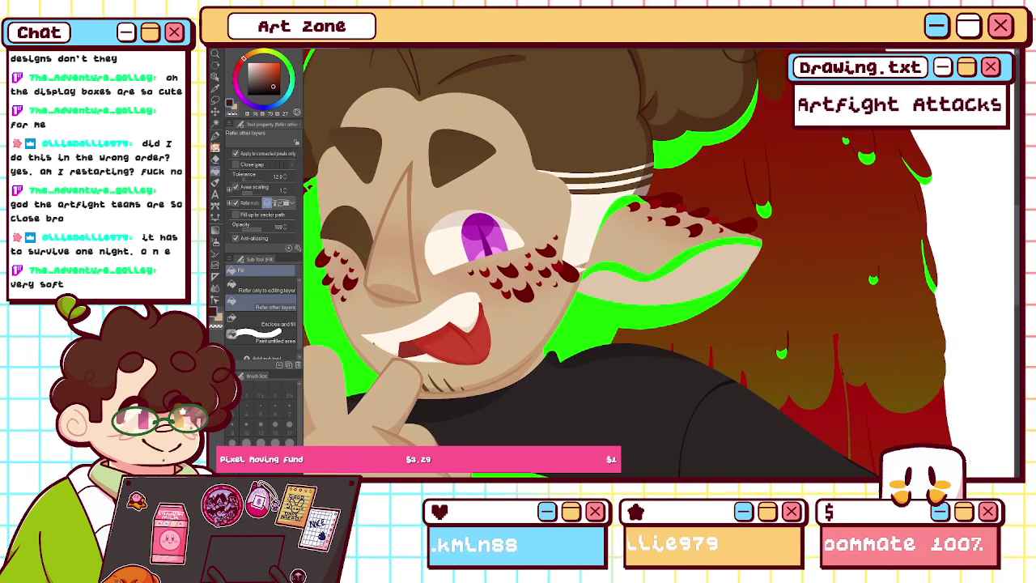
click(487, 226)
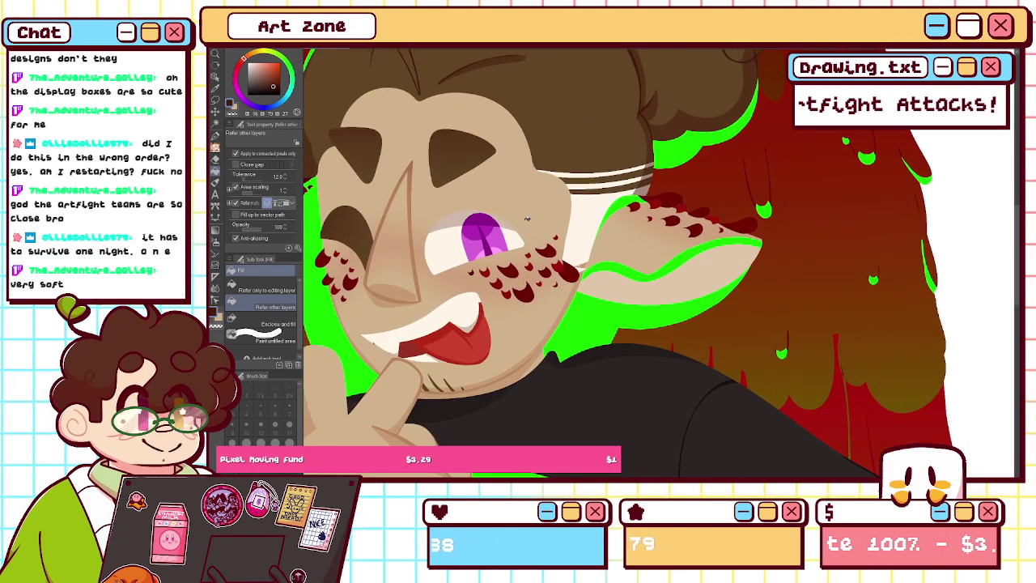
alt+click(454, 219)
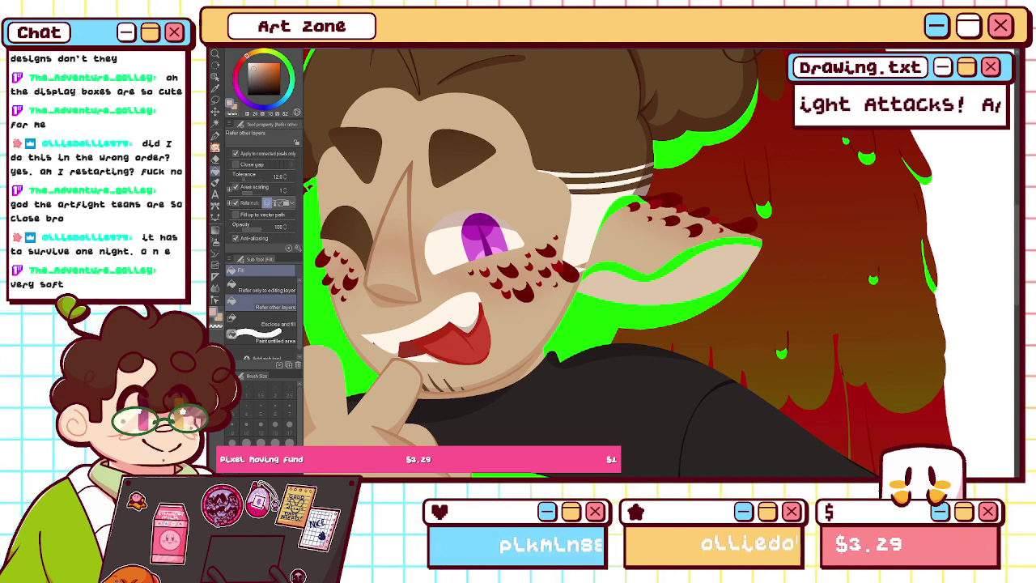
key(ctrl+z)
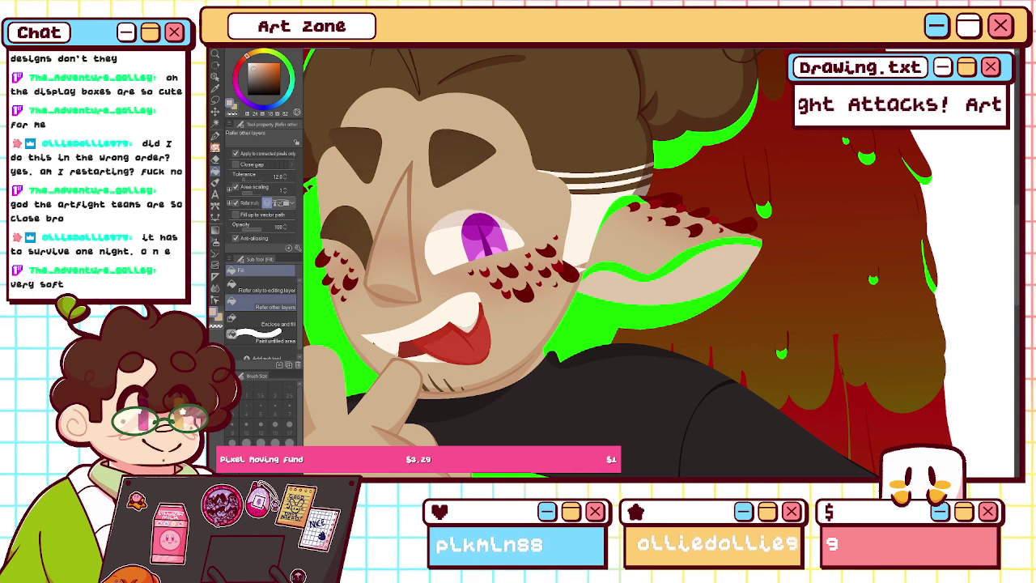
- Touch up the shaded edge of the headband beside the ear with the muted beige, using the pen at sizes 10 and 7
click(216, 139)
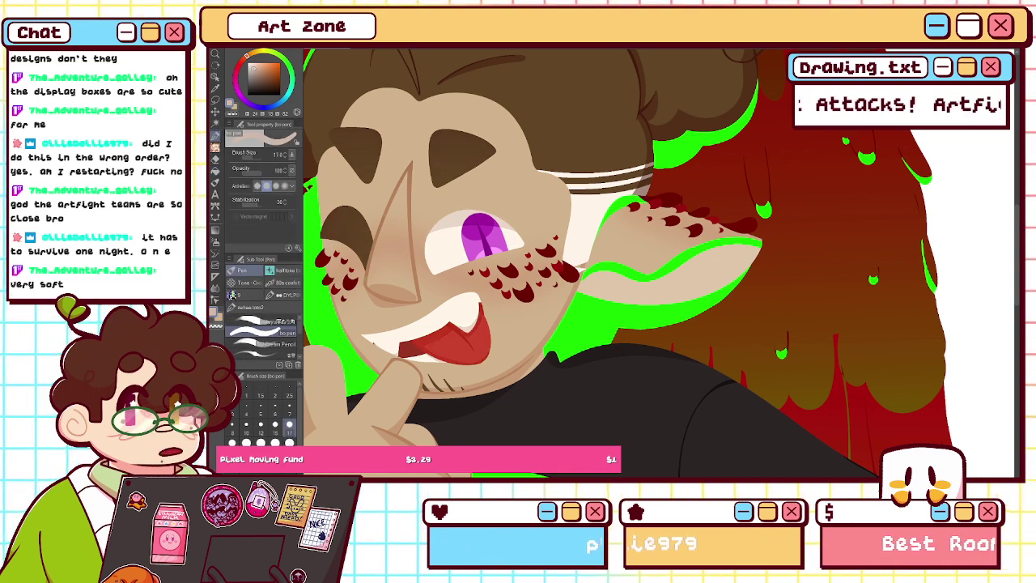
key(ctrl+plus)
mouse_move(614, 267)
mouse_down()
mouse_move(661, 327)
mouse_move(717, 269)
mouse_move(715, 242)
mouse_up()
drag(1018, 228, 1018, 213)
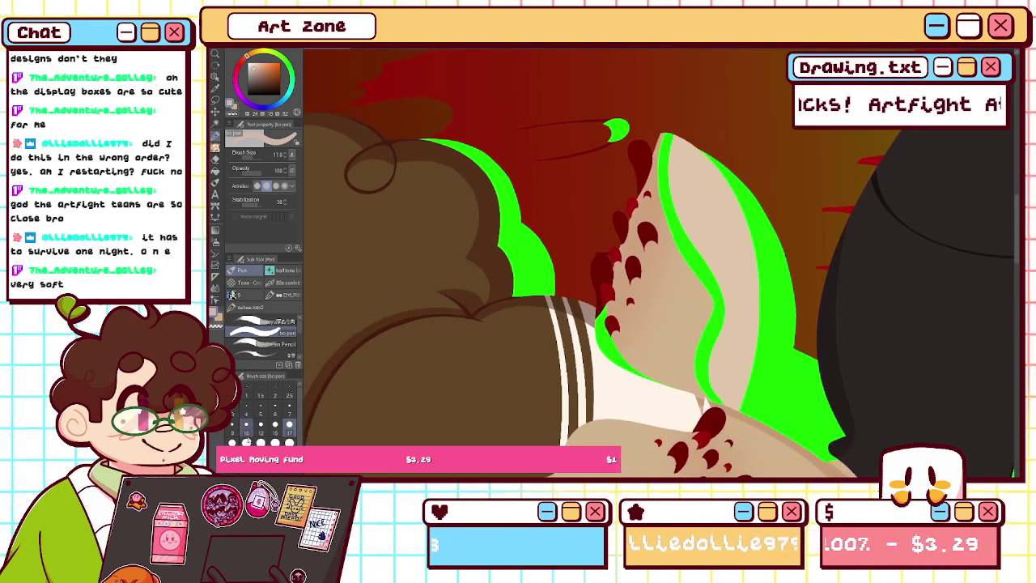
click(246, 423)
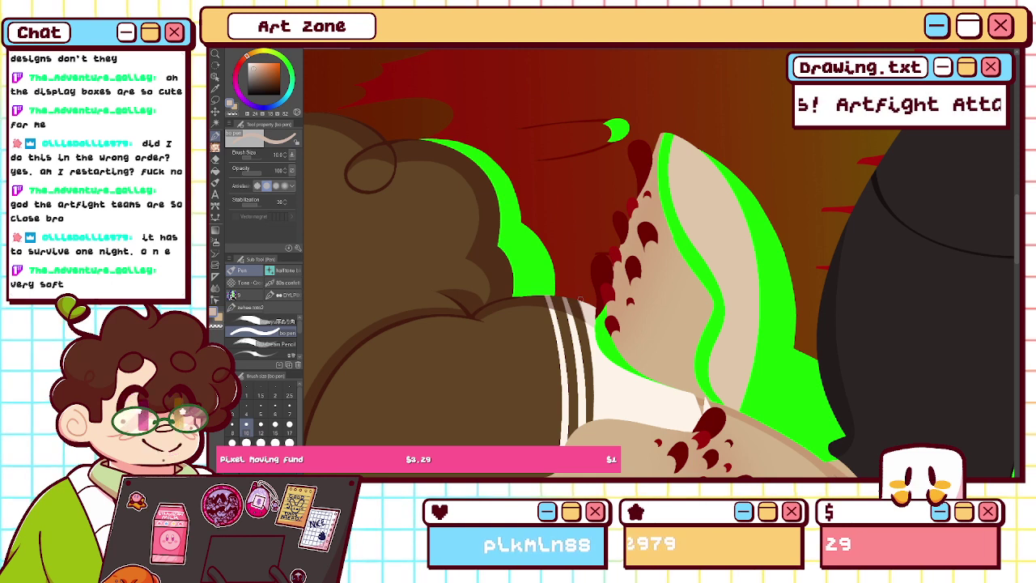
click(289, 412)
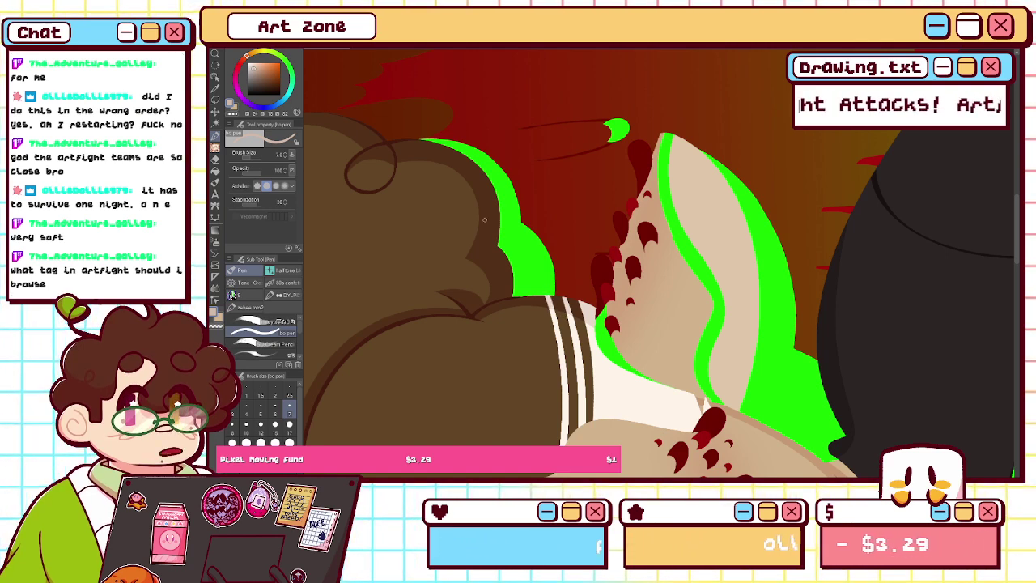
key(ctrl+@)
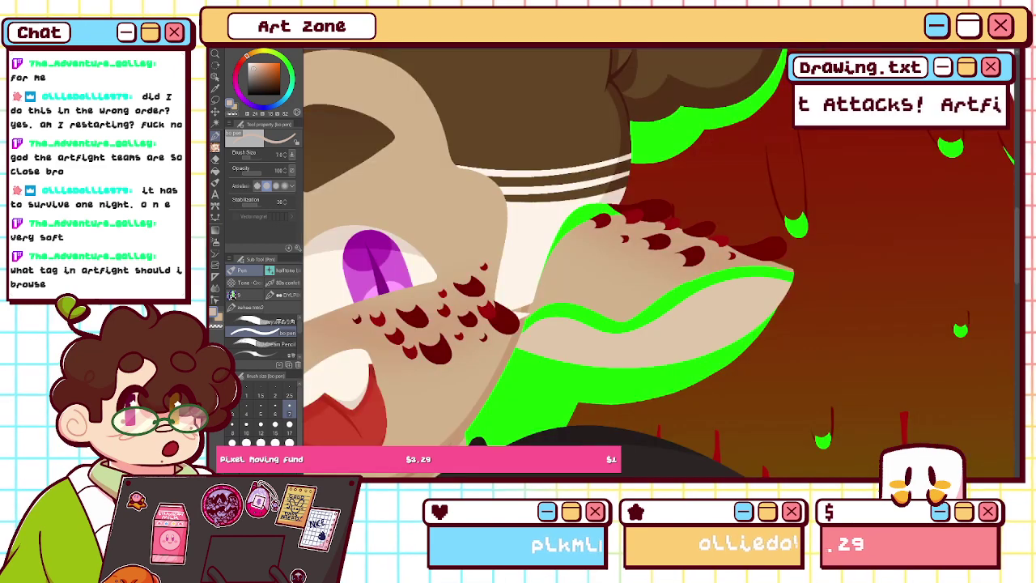
key(ctrl+0)
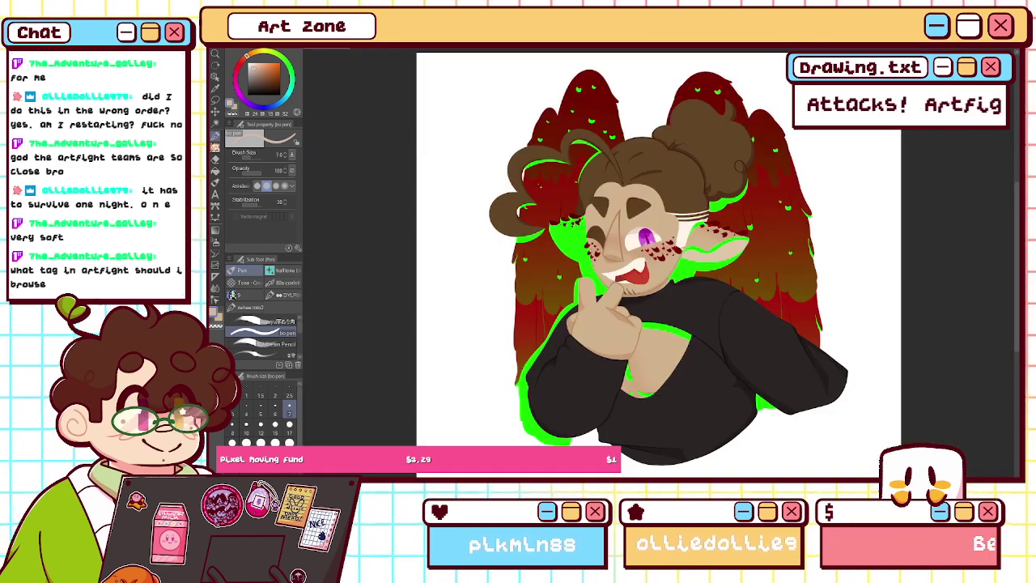
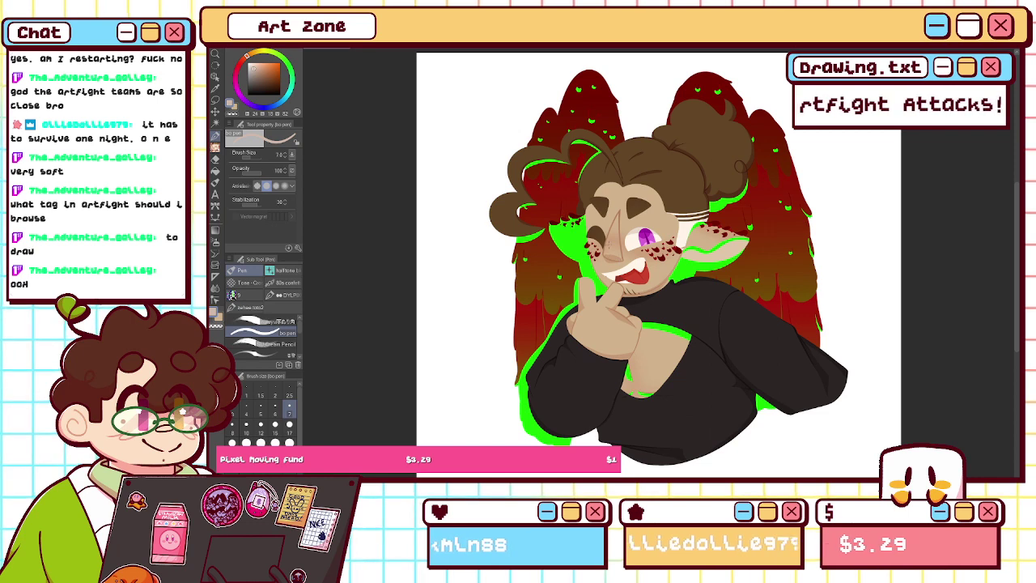
- Fill the green shading on both ears with a darkened skin tone, setting the fill tolerance to 2 and area scaling to 0
click(264, 73)
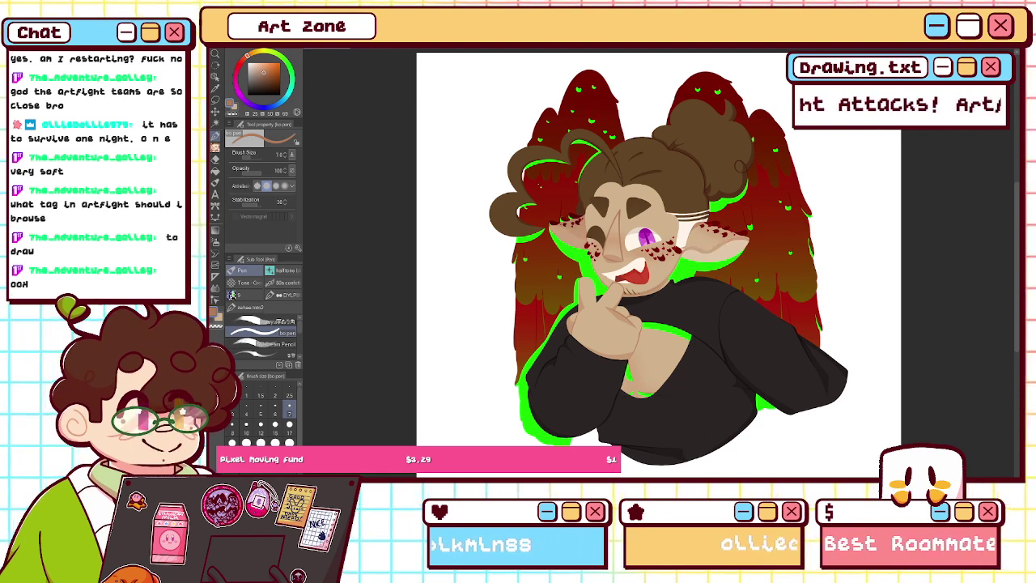
alt+click(619, 203)
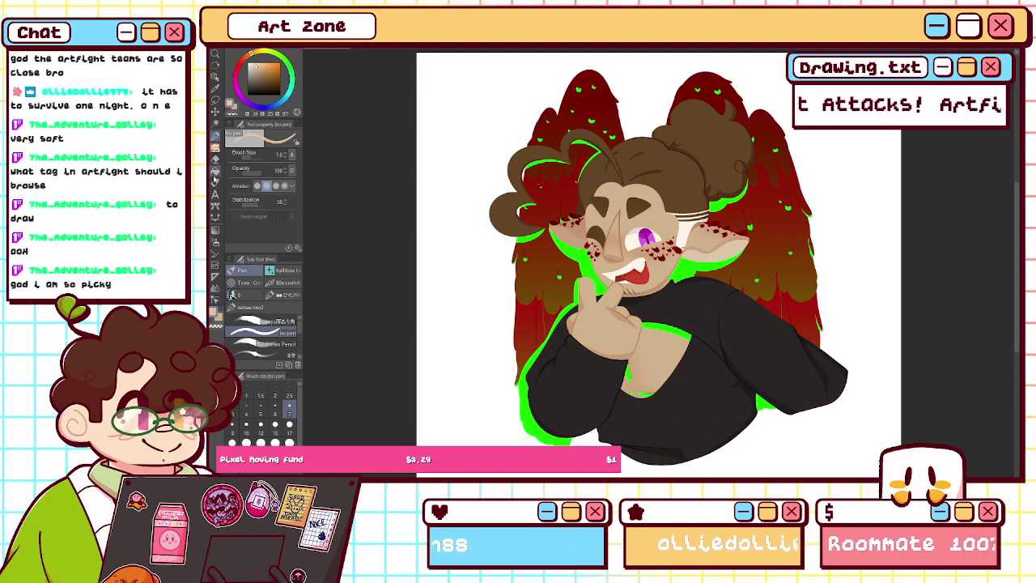
click(215, 171)
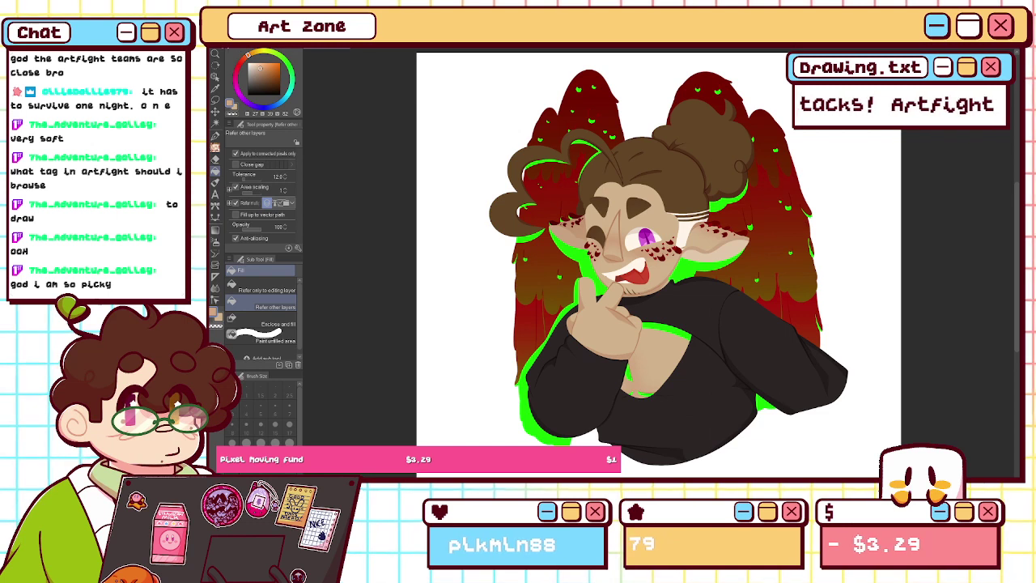
scroll(680, 252, up, 5)
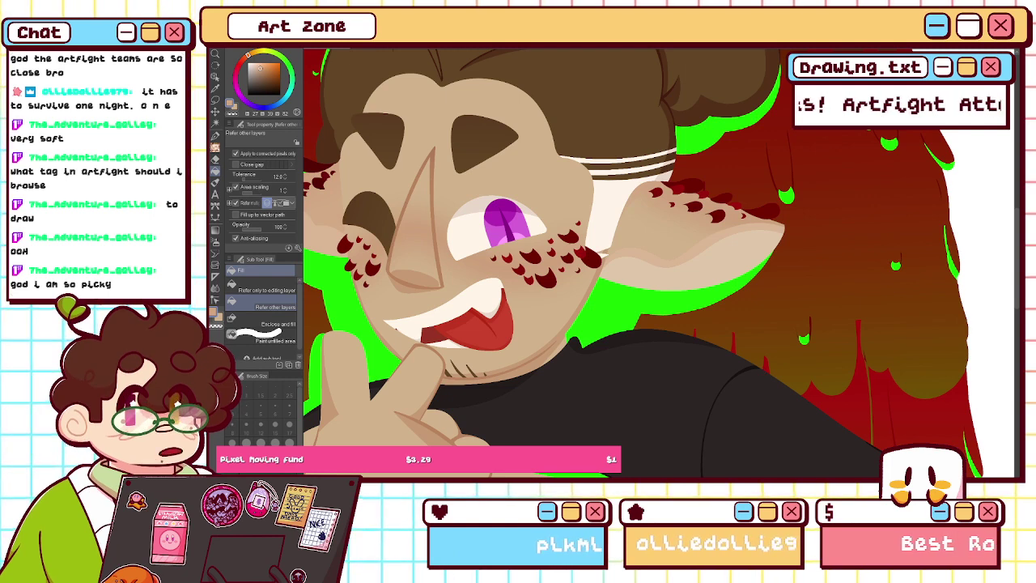
scroll(559, 255, left, 5)
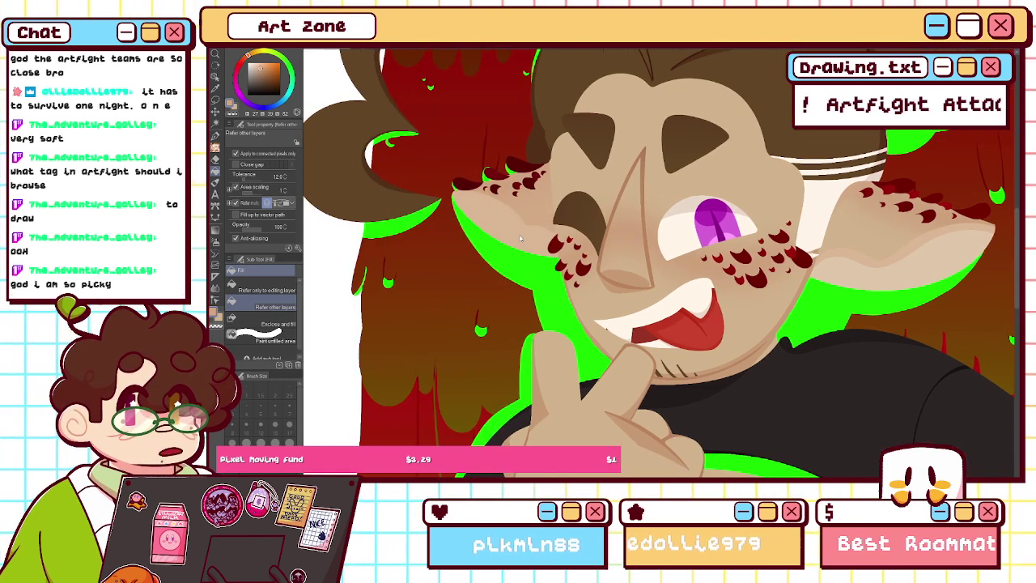
click(243, 179)
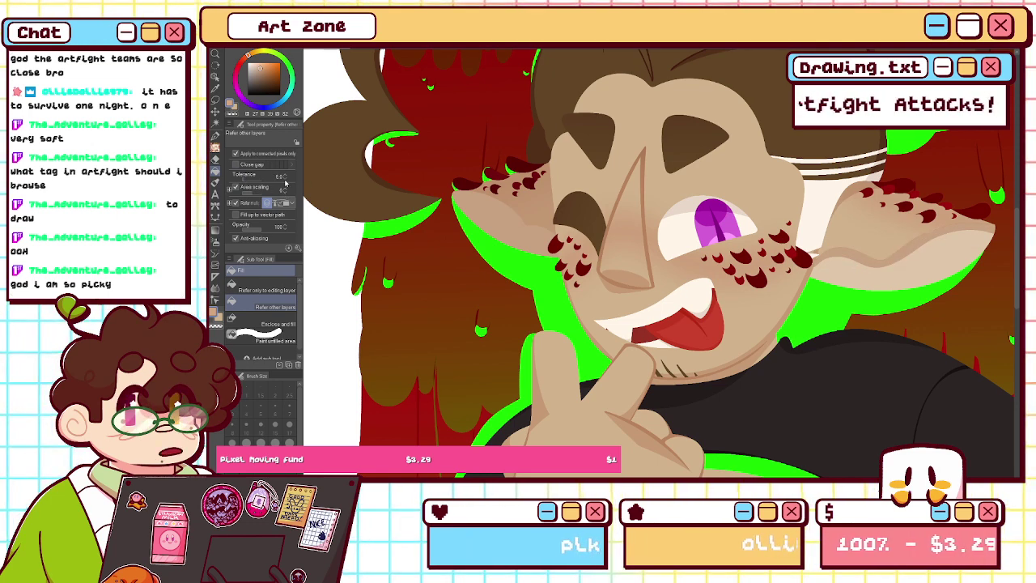
click(858, 252)
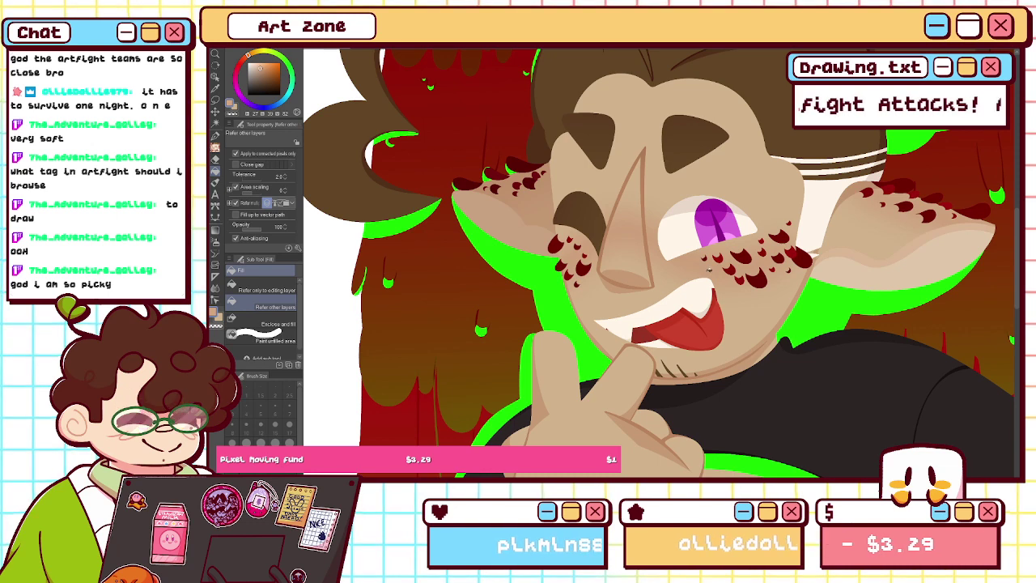
click(498, 230)
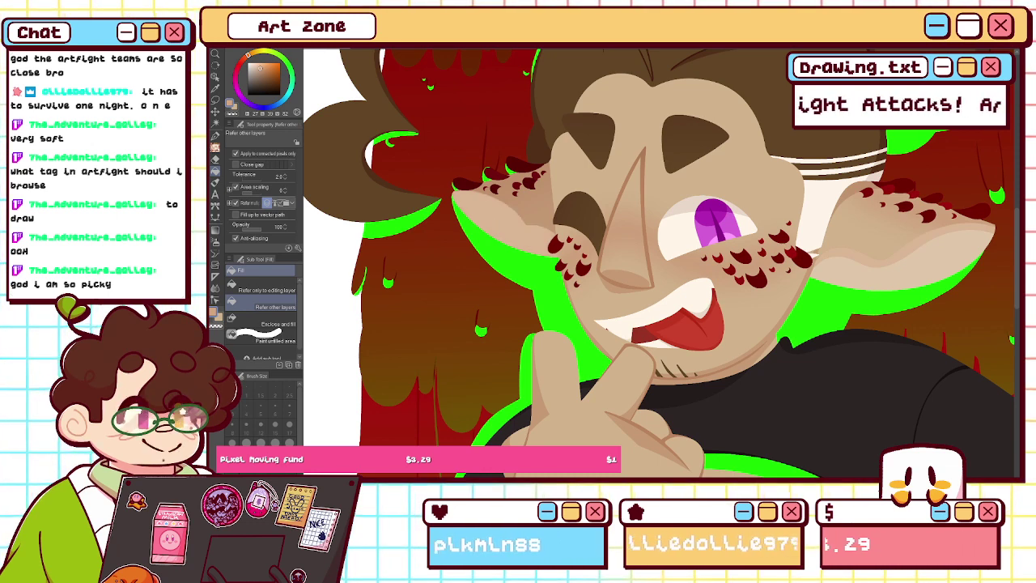
key(ctrl+0)
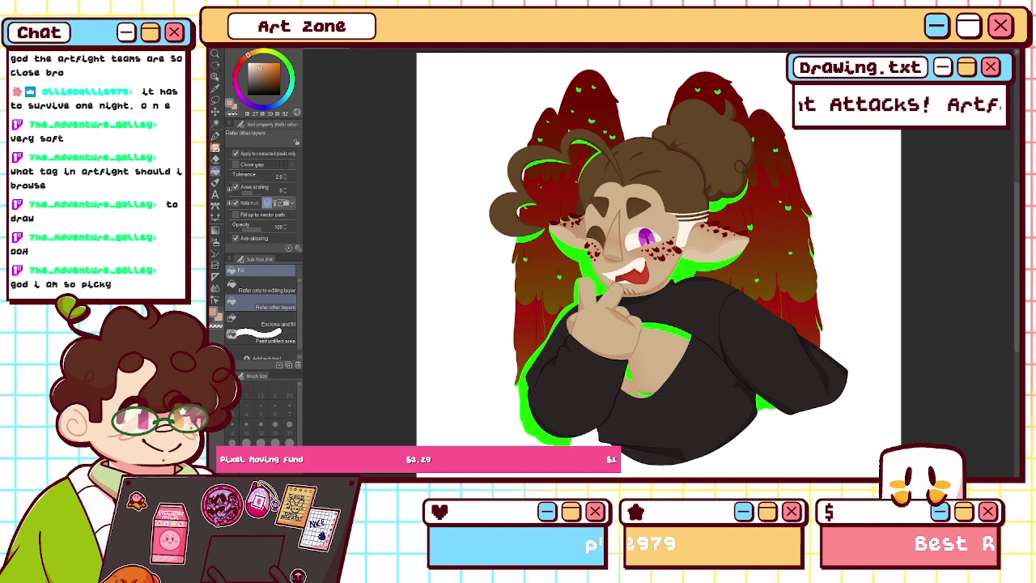
- Set a warmer brown and a pen size of 17 for the ear shading, and undo the ear recolouring
key(ctrl+alt+0)
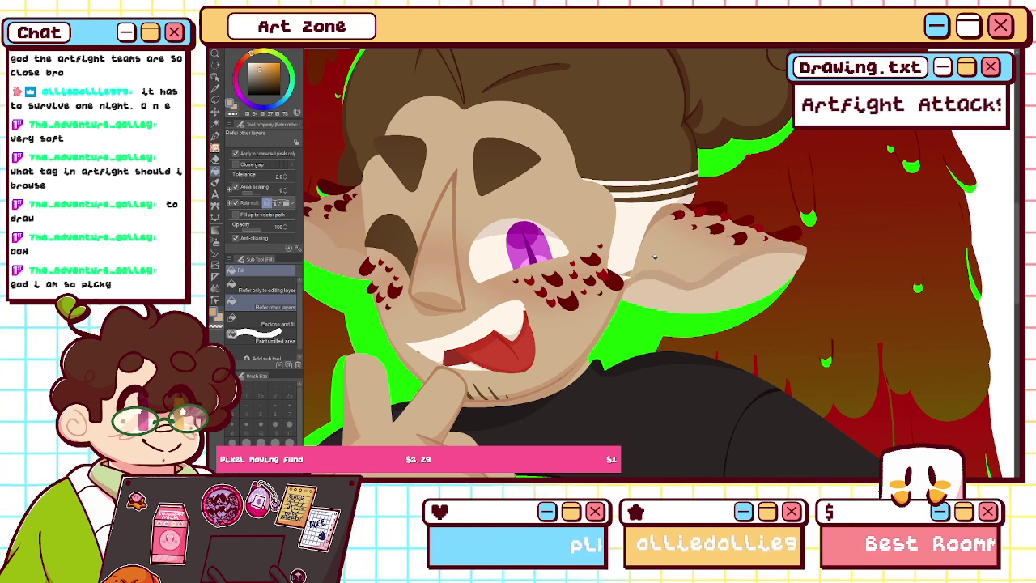
click(261, 70)
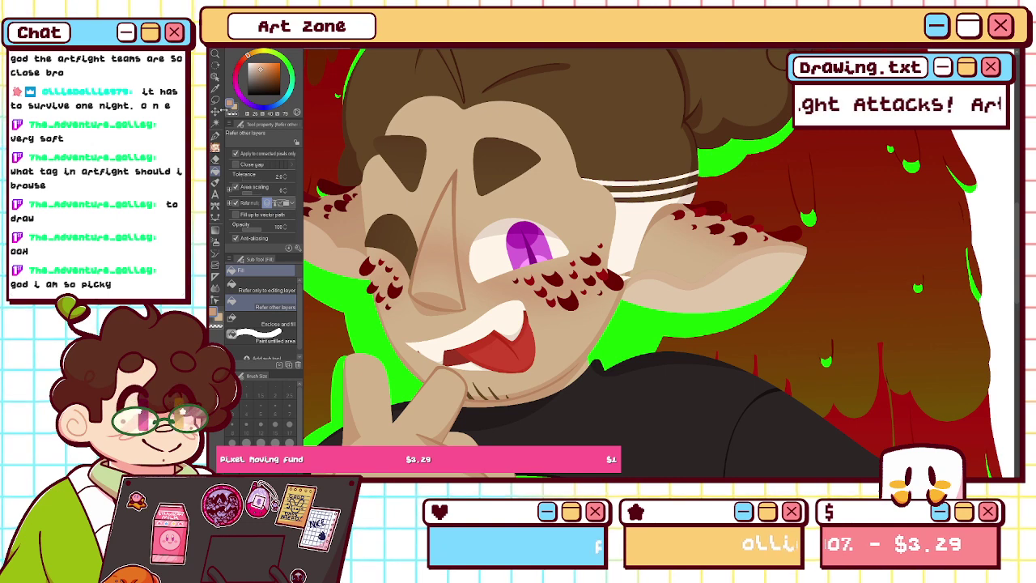
click(215, 136)
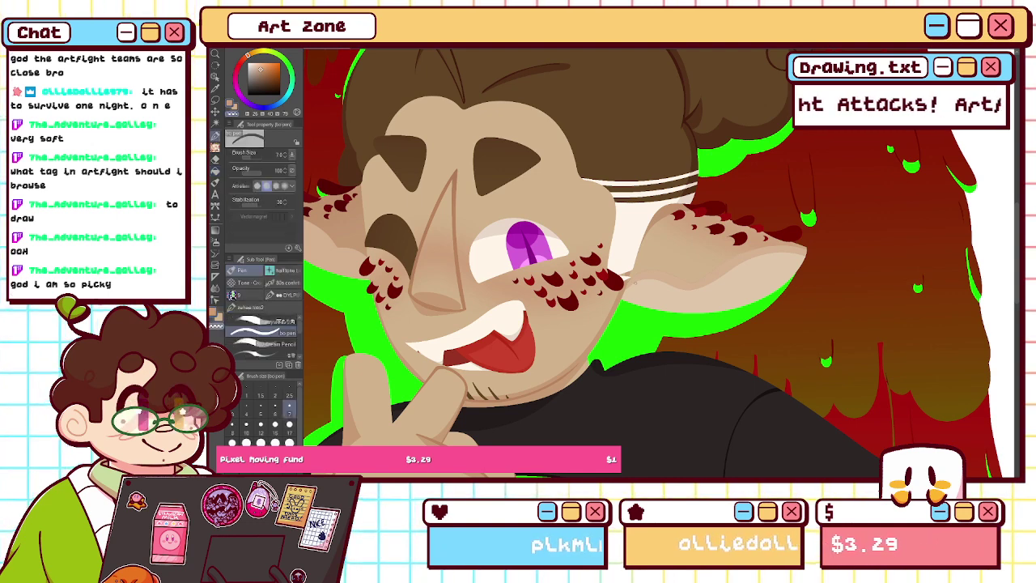
click(289, 426)
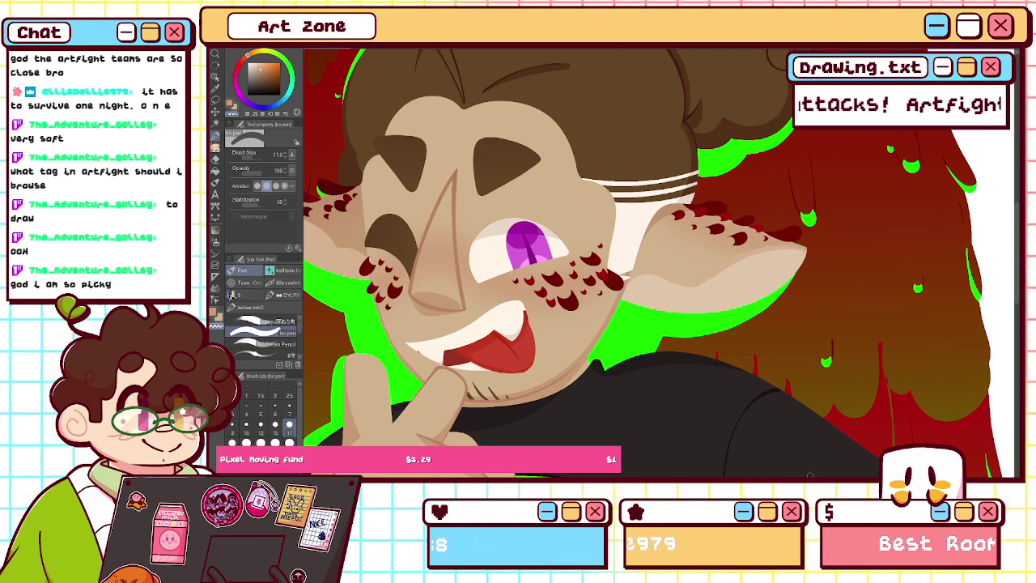
key(ctrl+0)
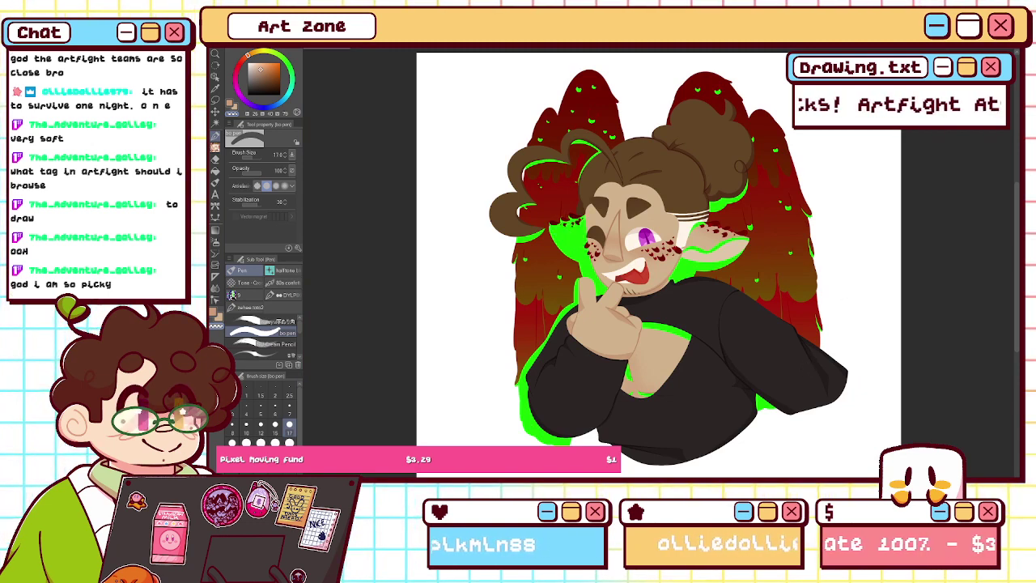
key(ctrl+plus)
key(ctrl+plus)
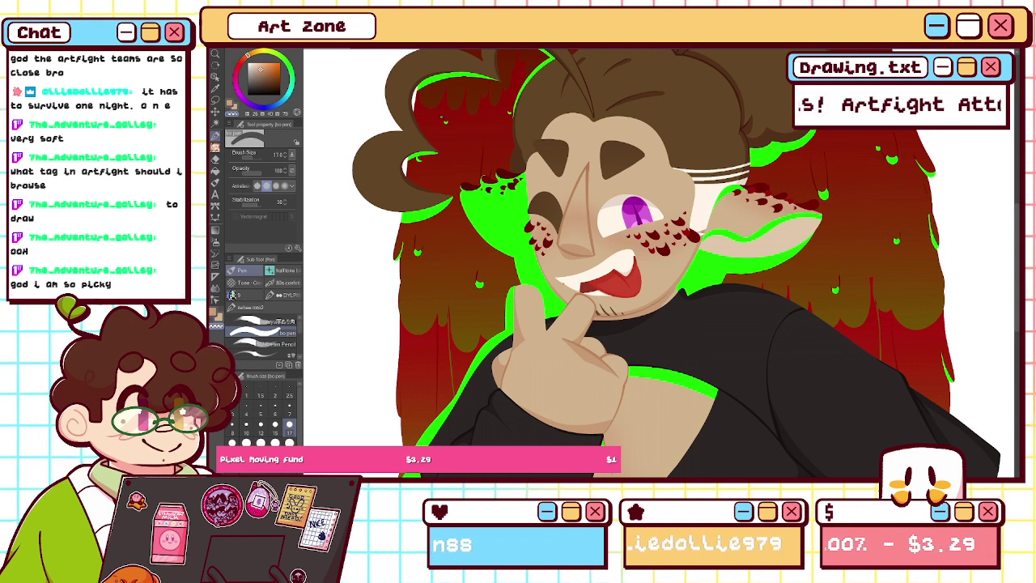
key(ctrl+z)
- Refill the shading on both ears with the warmer brown, referring to other layers, and sample the skin tone from the ear
key(g)
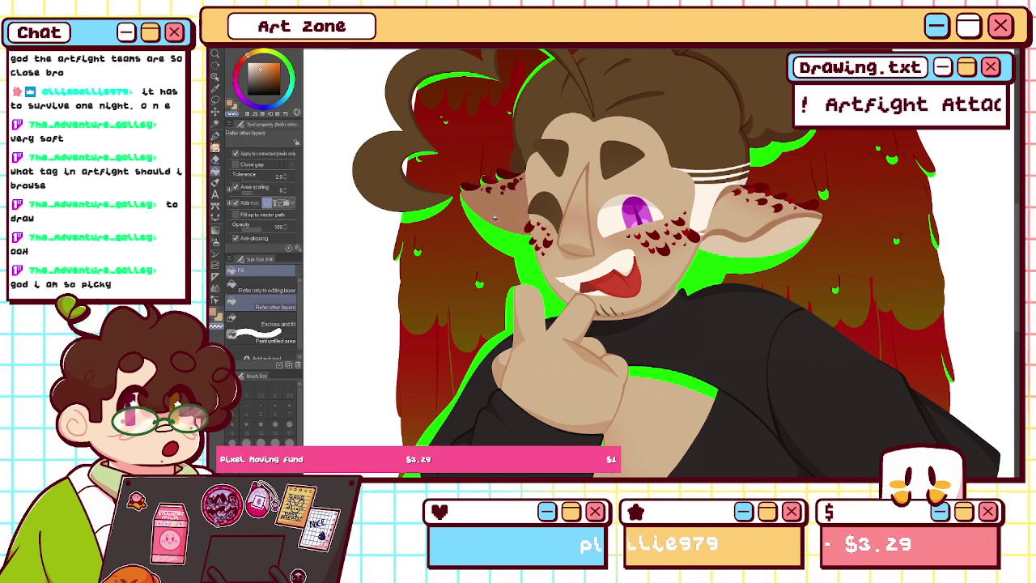
click(495, 216)
click(492, 216)
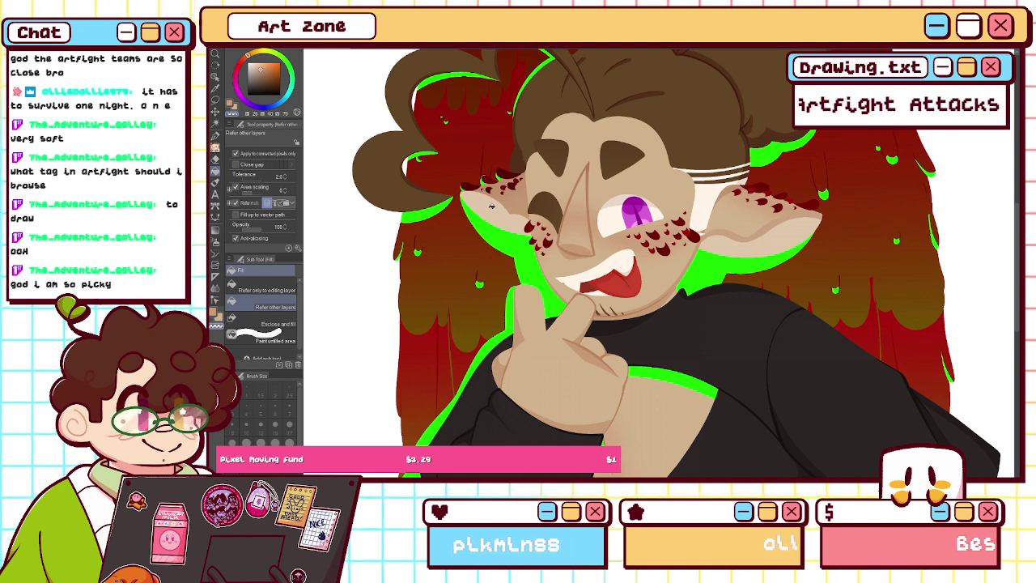
click(492, 207)
alt+click(506, 197)
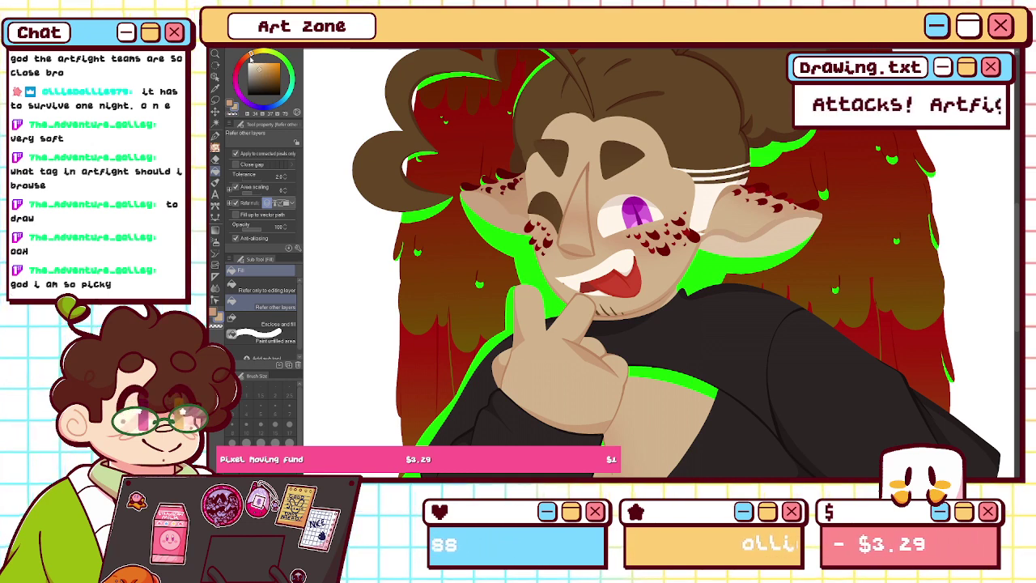
- Lasso part of the inner shading on the ear beside the headband, and deselect it
click(215, 100)
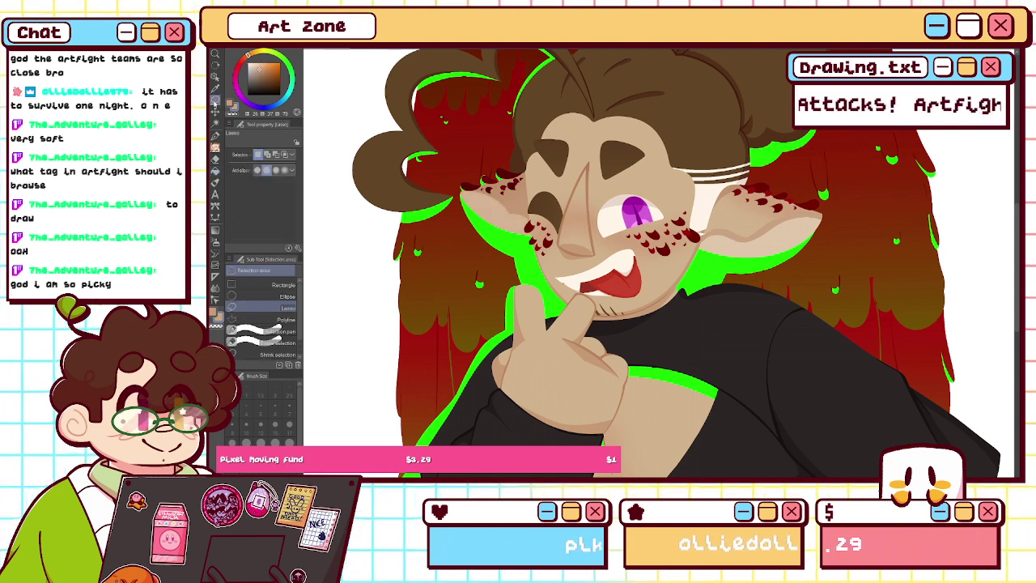
mouse_move(772, 209)
mouse_down()
mouse_move(701, 217)
mouse_move(756, 214)
mouse_up()
click(749, 289)
click(748, 322)
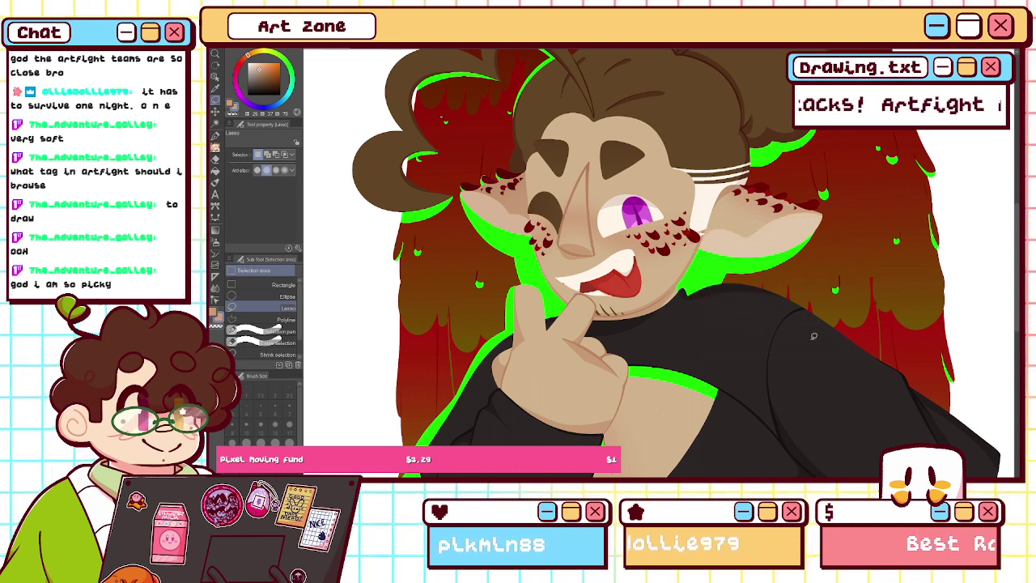
- Inspect the ear, face and neck shading up close and as a whole, with the canvas mirrored and rotated
key(ctrl+minus)
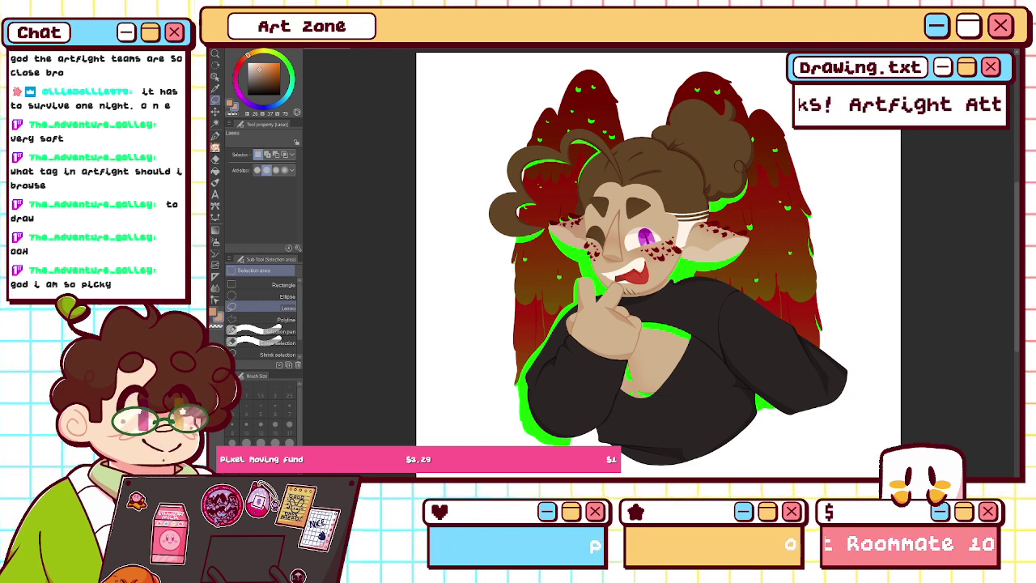
key(p)
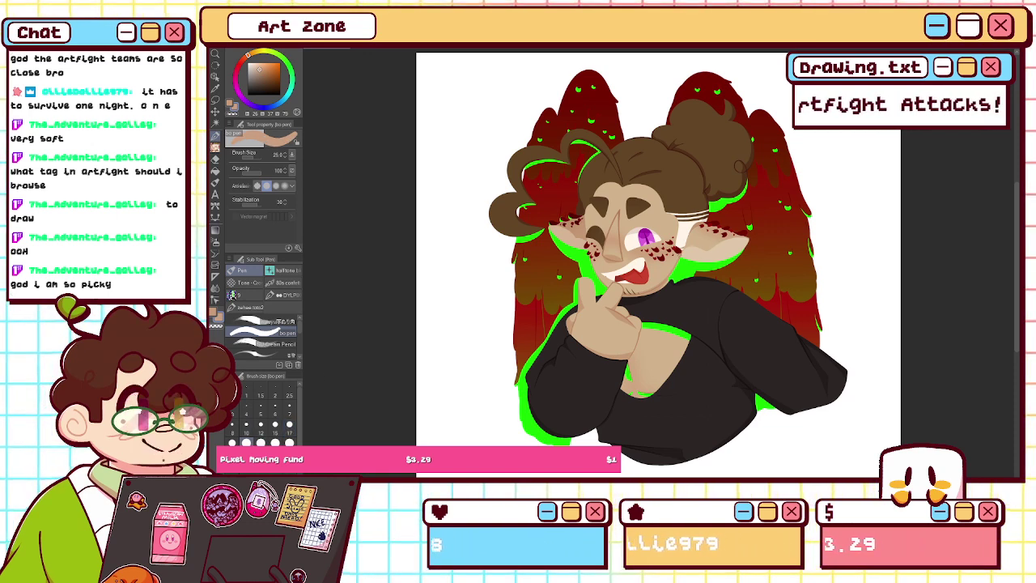
click(289, 443)
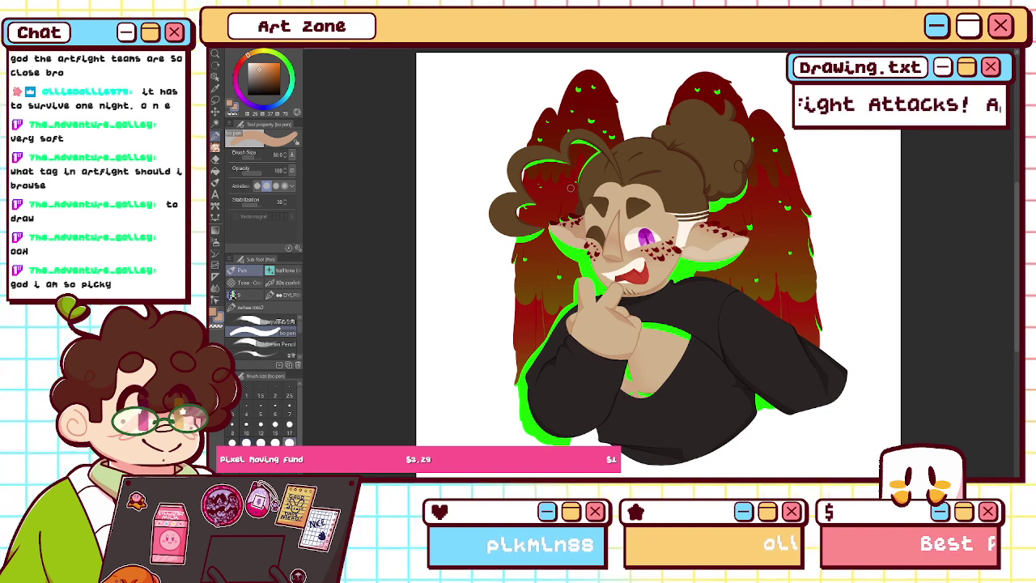
key(ctrl+alt+0)
key(h)
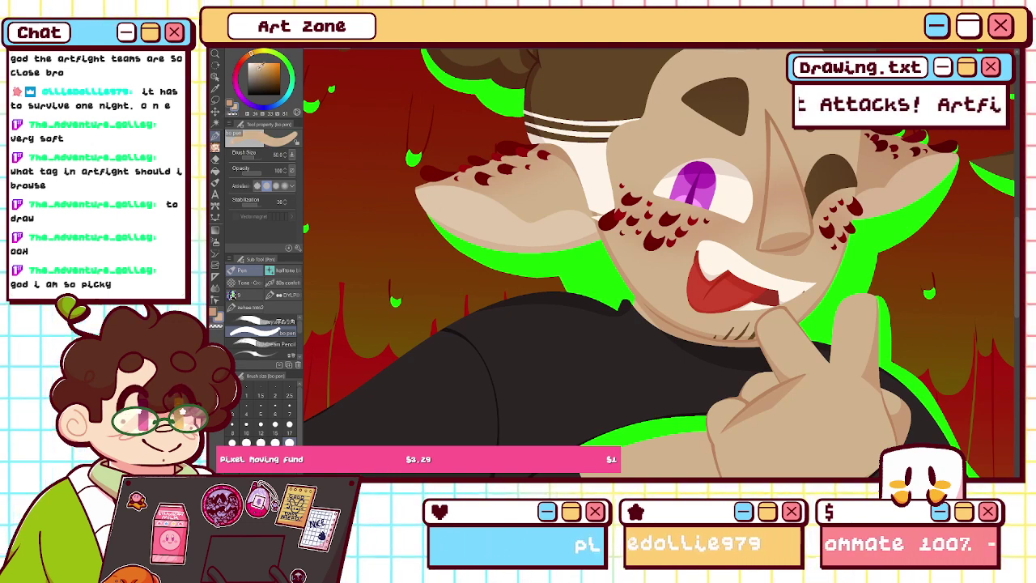
click(215, 170)
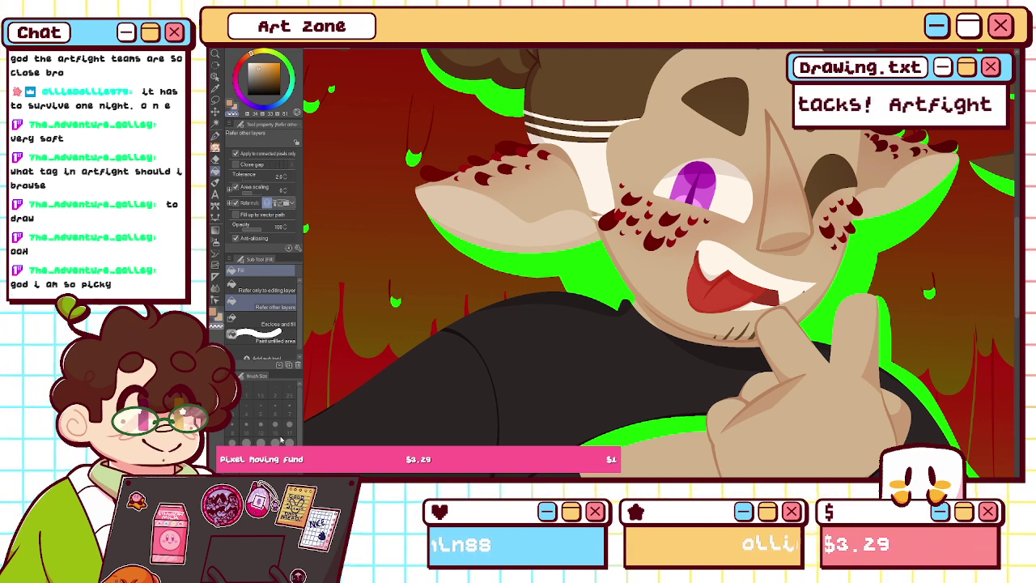
click(215, 136)
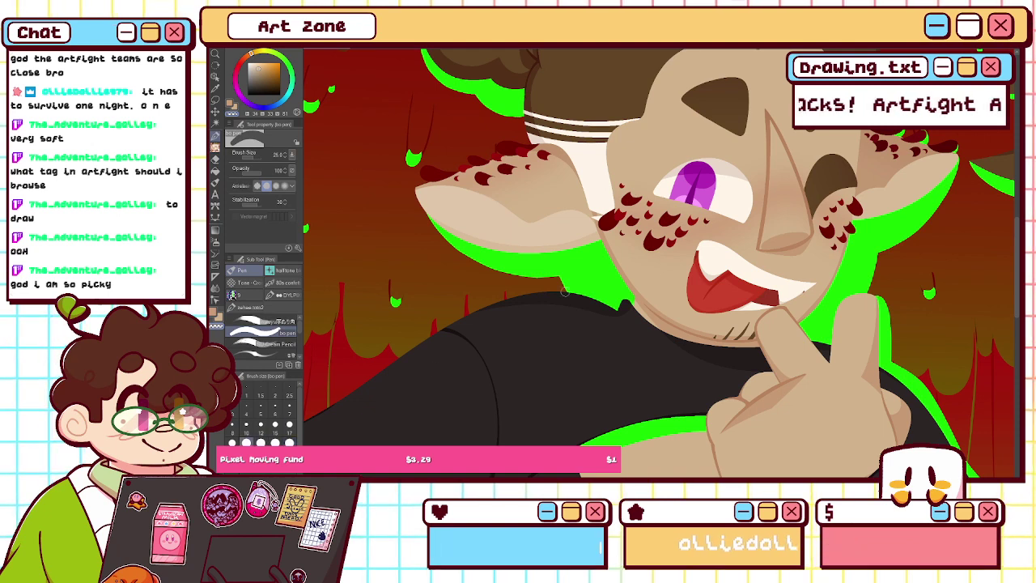
drag(811, 275, 684, 123)
drag(1016, 269, 1015, 293)
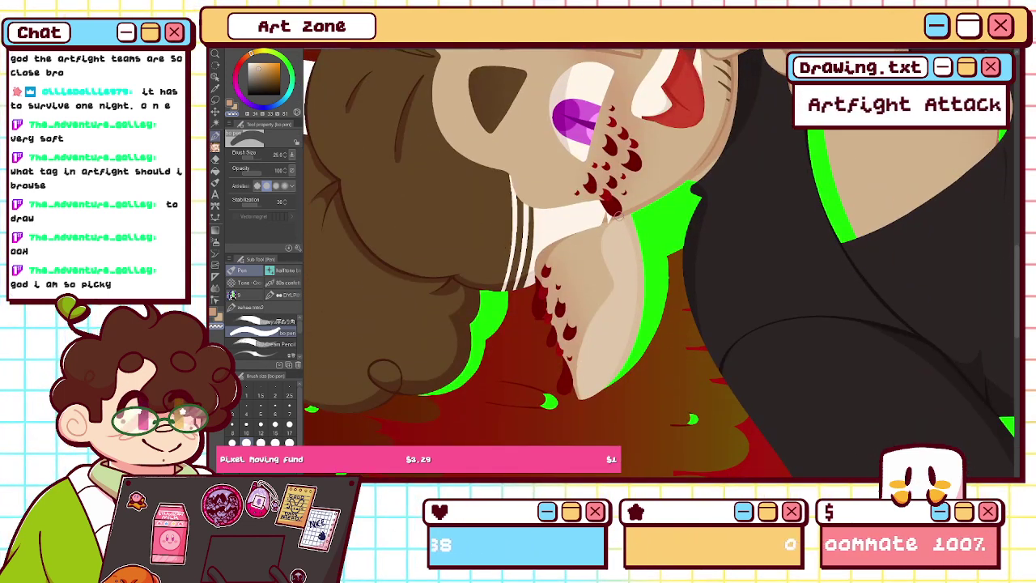
key(ctrl+at)
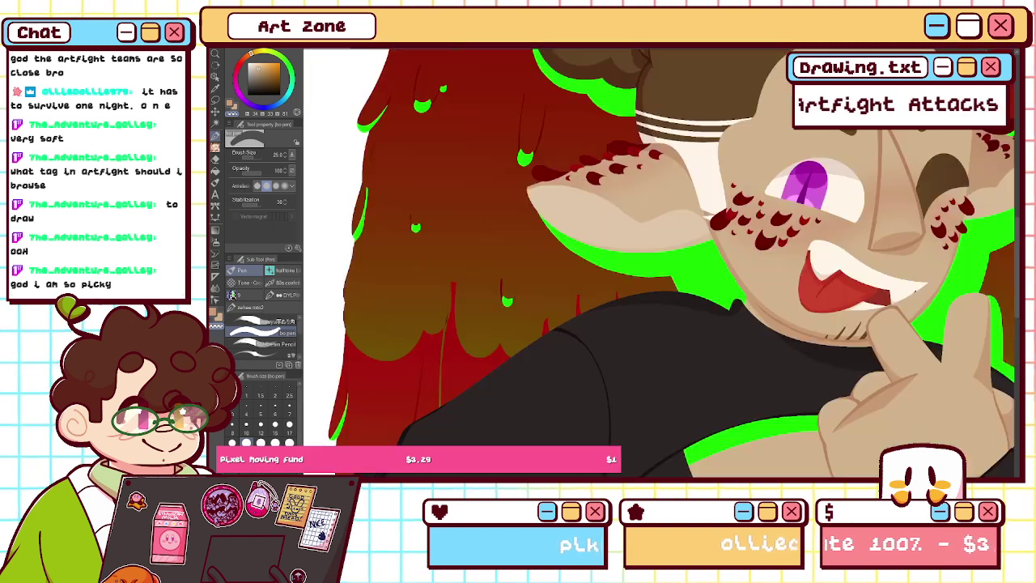
key(ctrl+0)
key(h)
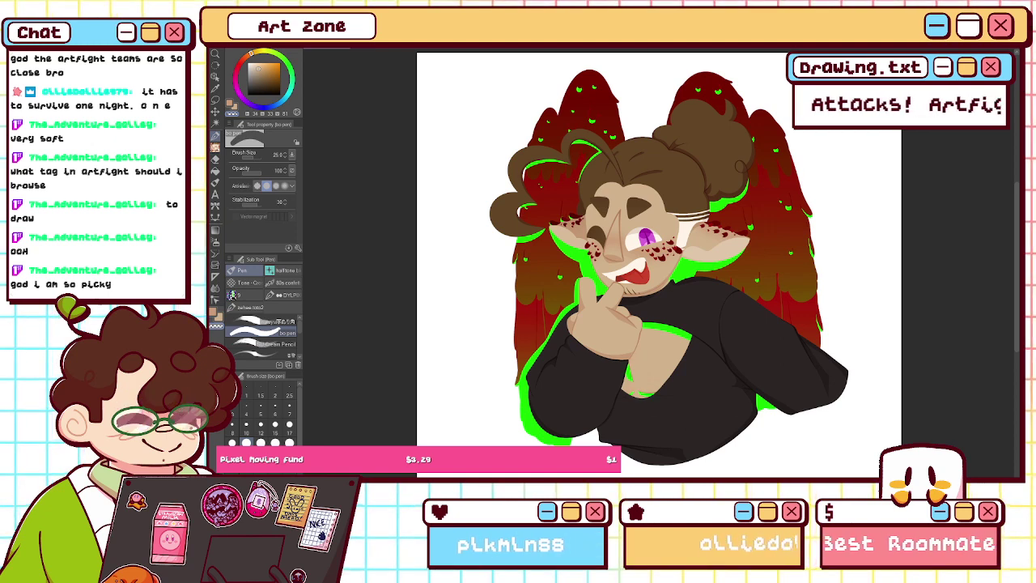
- Replace the green shading on the chest opening with a brown skin shadow sampled from the face
drag(645, 326, 690, 335)
key(ctrl+y)
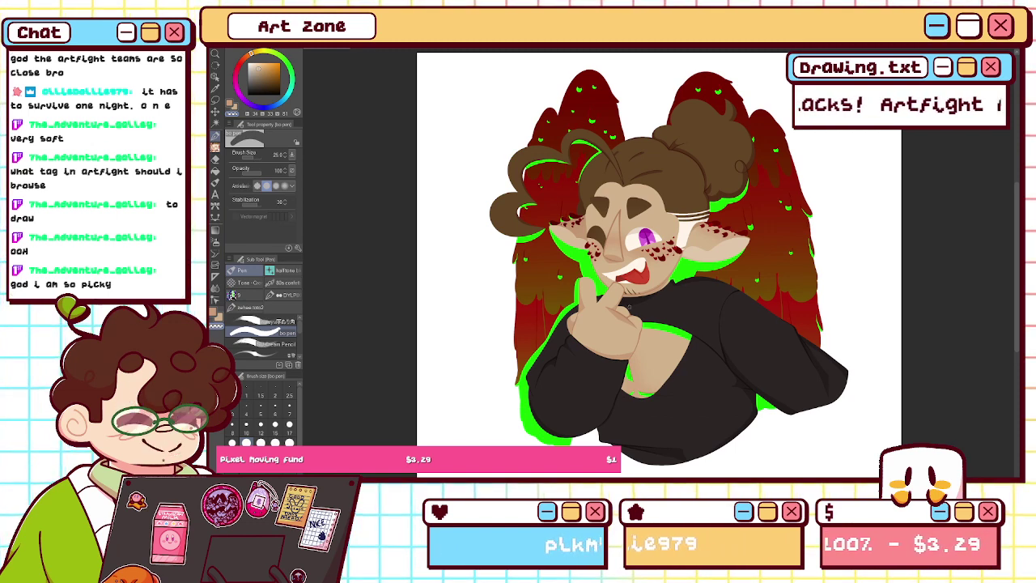
alt+click(619, 212)
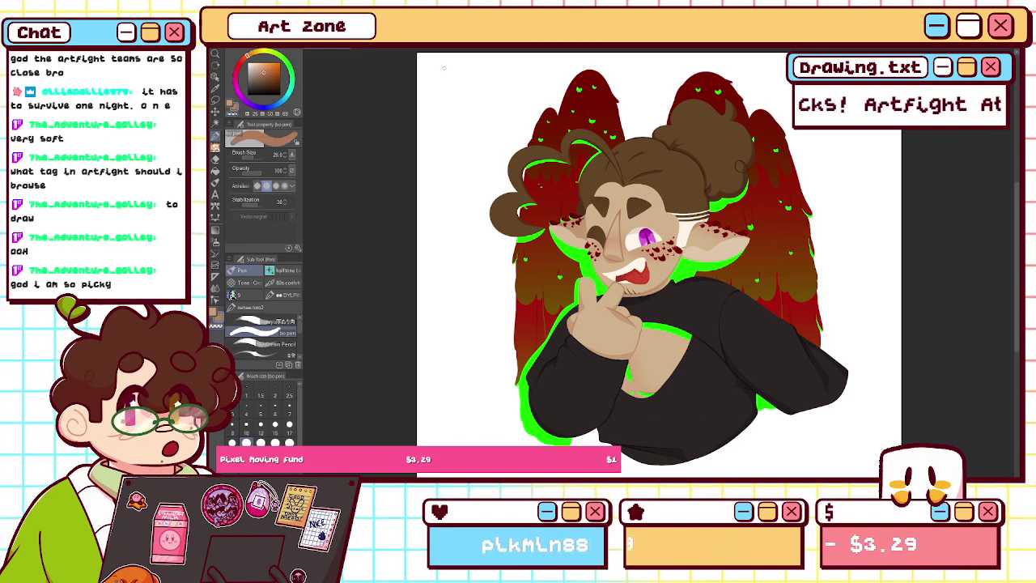
key(alt+Delete)
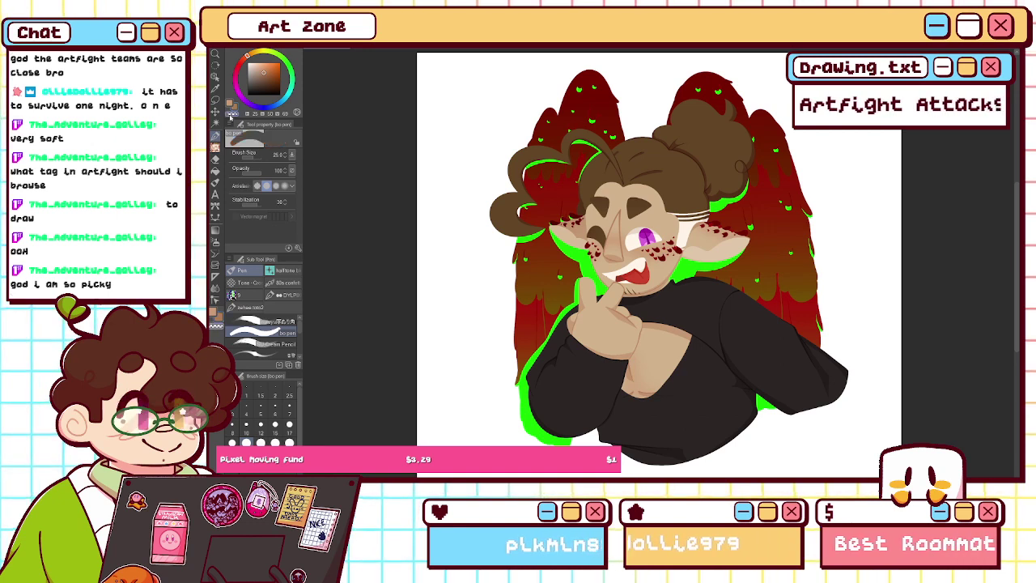
- Try shadow strokes along the upper edge of the chest opening below the hand, and undo them
key(ctrl+plus)
key(ctrl+plus)
key(ctrl+plus)
drag(696, 389, 583, 142)
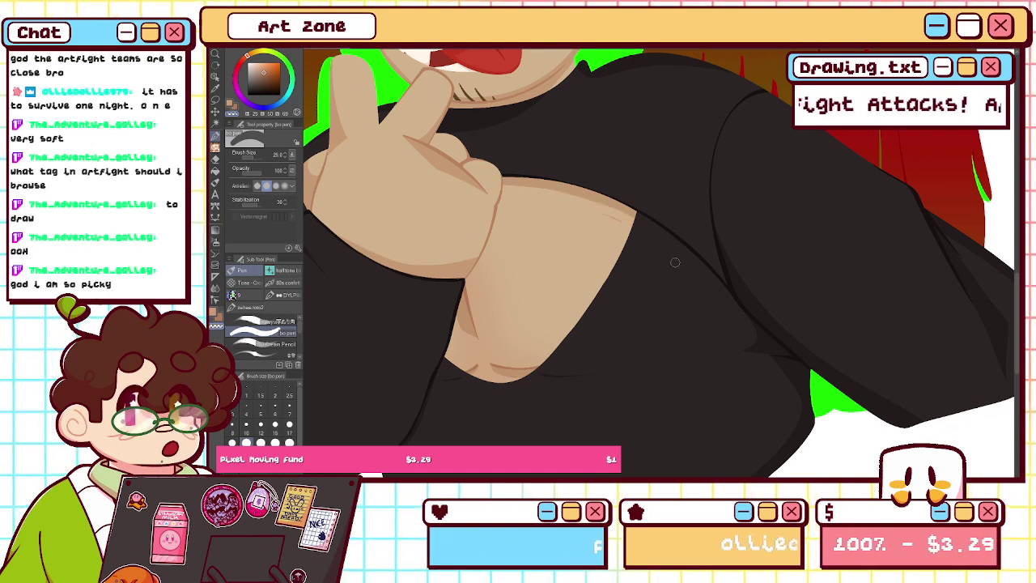
drag(494, 194, 637, 226)
key(ctrl+z)
drag(491, 192, 638, 225)
key(ctrl+z)
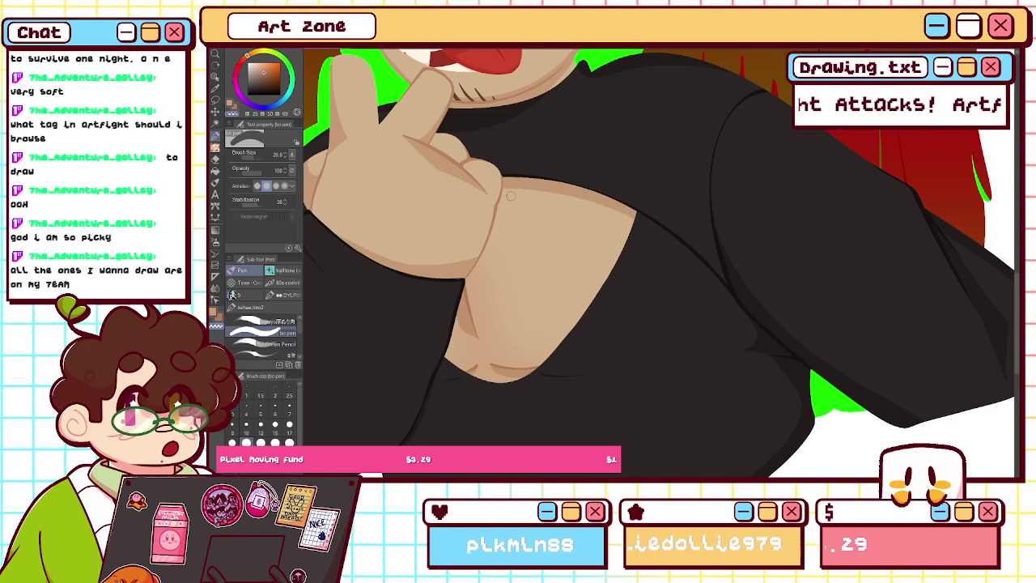
key(ctrl+z)
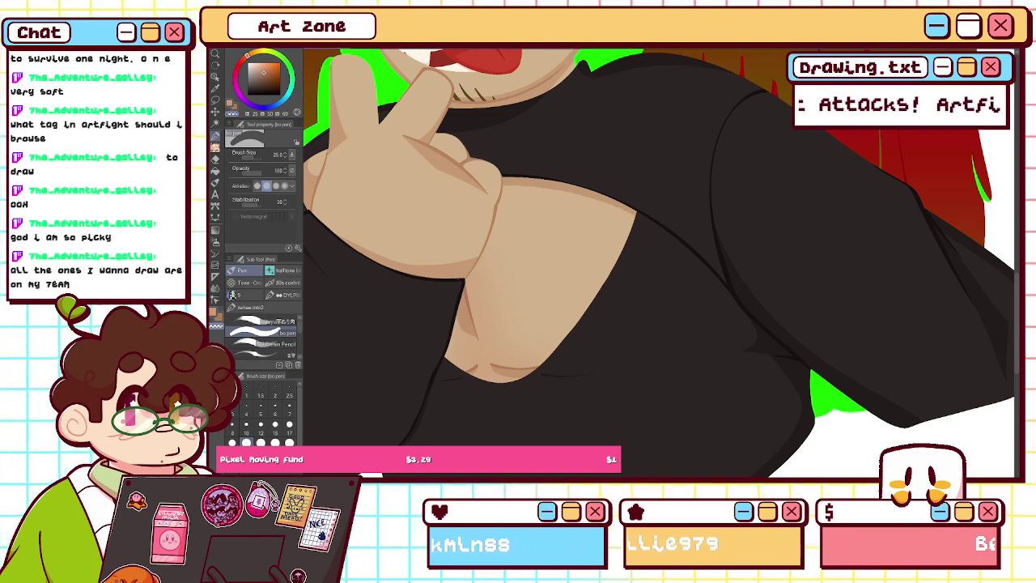
key(ctrl+0)
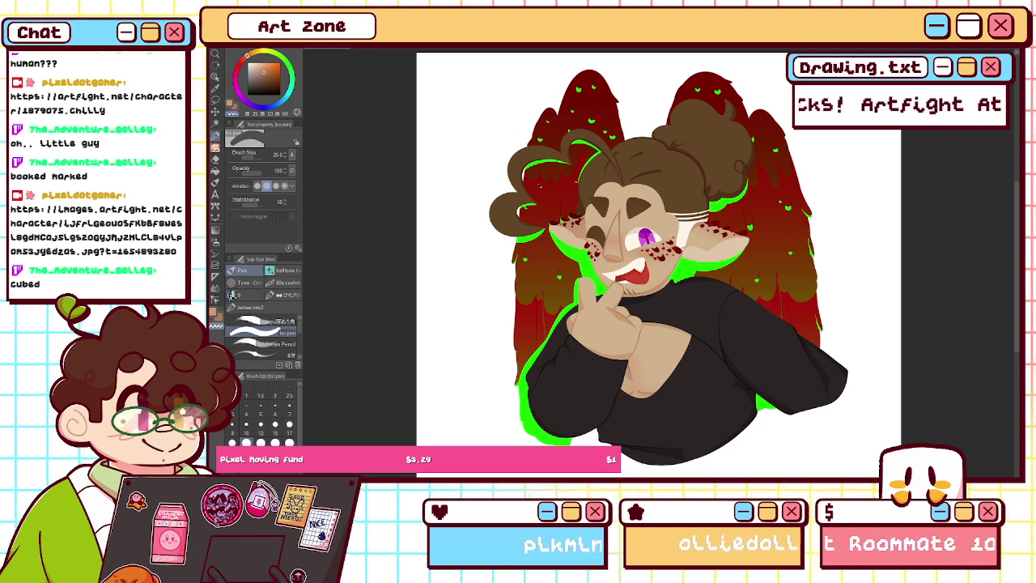
key(ctrl+z)
key(ctrl+y)
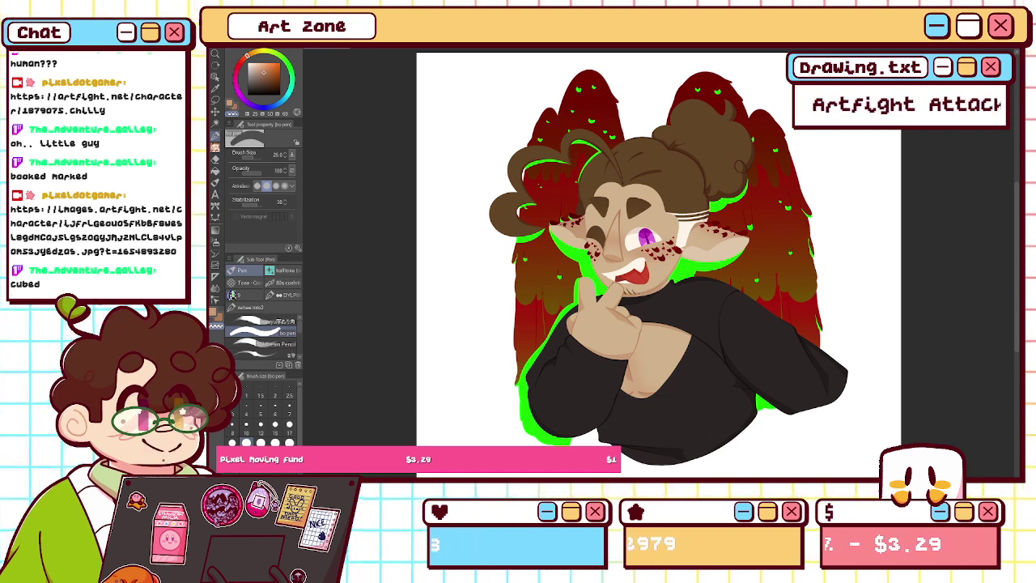
- Remove the green-brown gradient from the wings and replace their green shading with a very dark red
alt+click(575, 217)
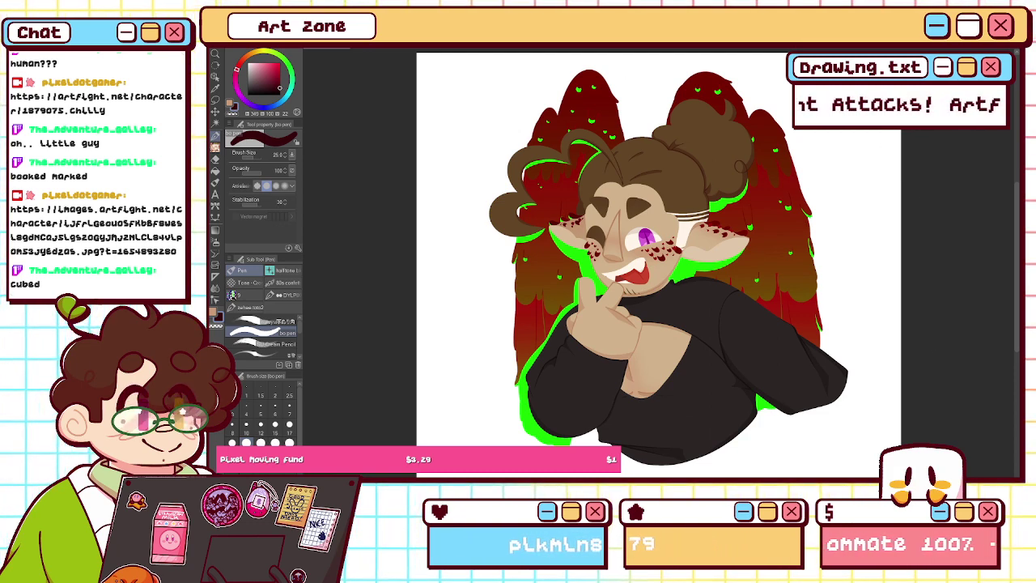
key(ctrl+z)
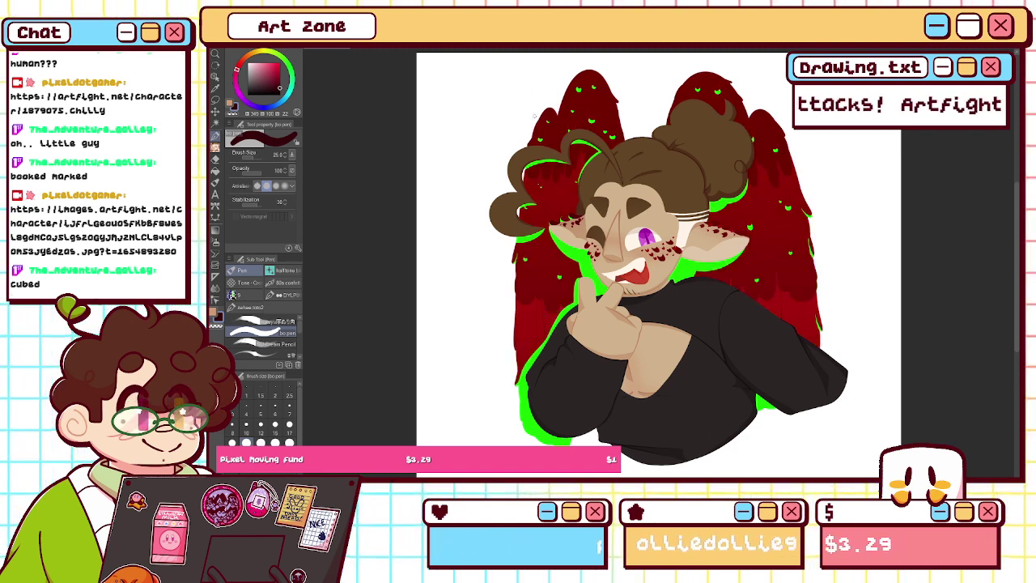
key(ctrl+z)
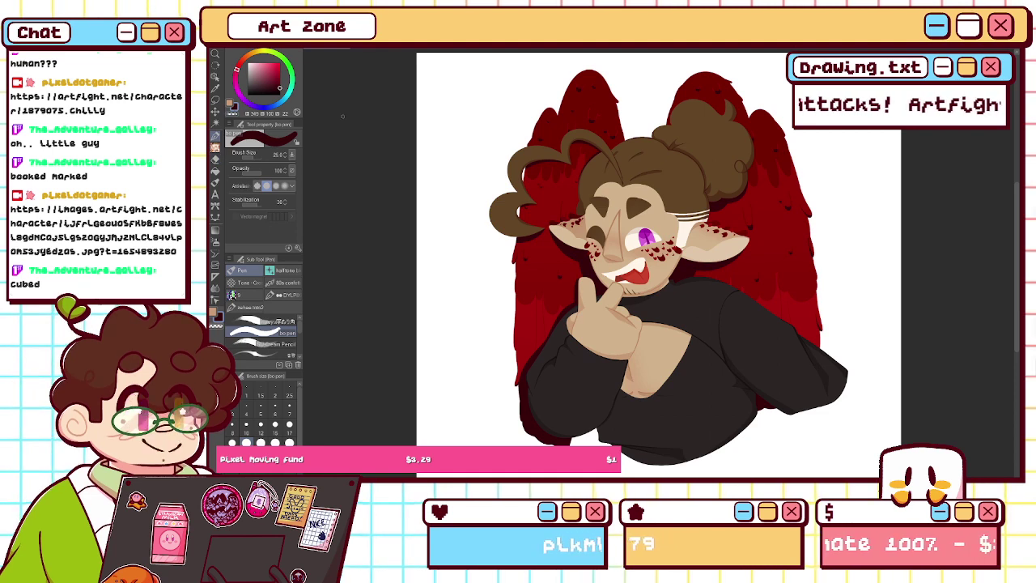
- Sample the wing red, darken it to a value of 30, lasso the wing shading around the heart-shaped curl, and deselect it
alt+click(563, 118)
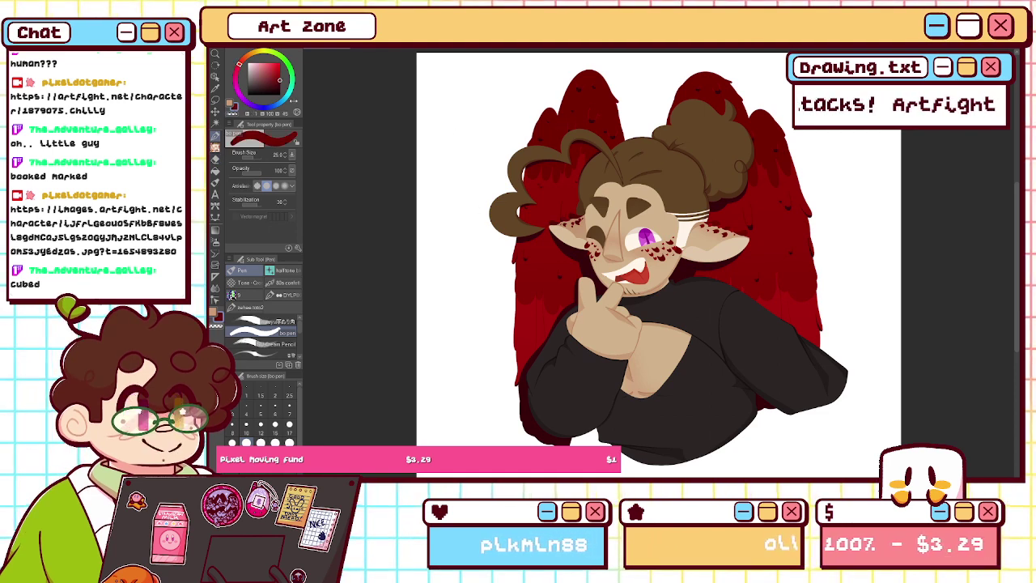
click(280, 85)
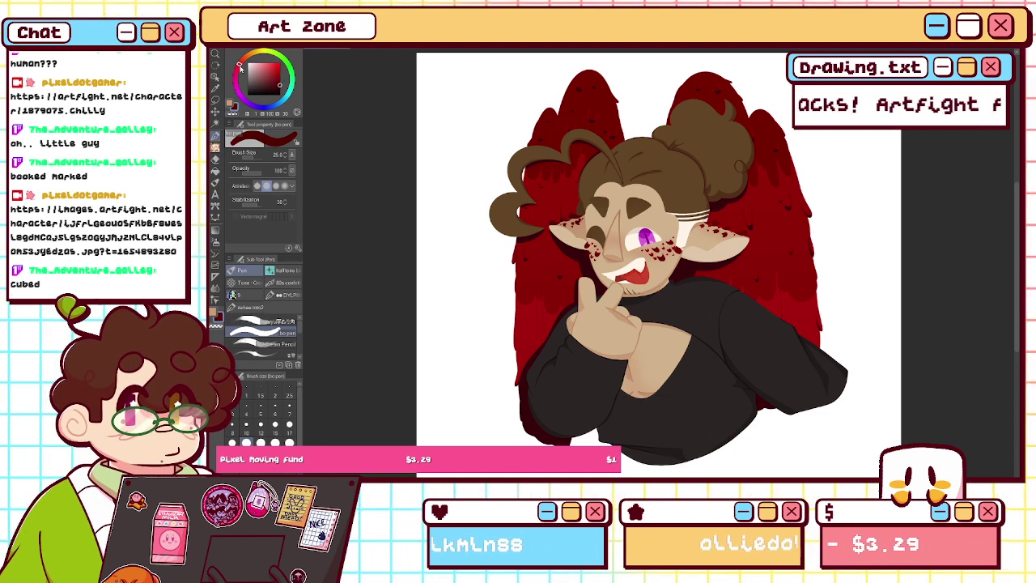
key(m)
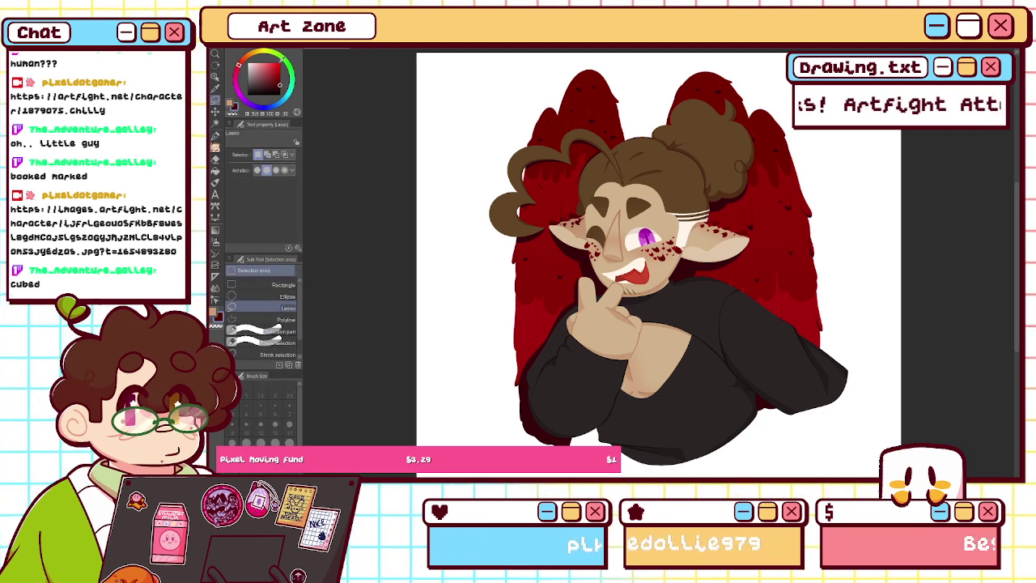
key(ctrl+plus)
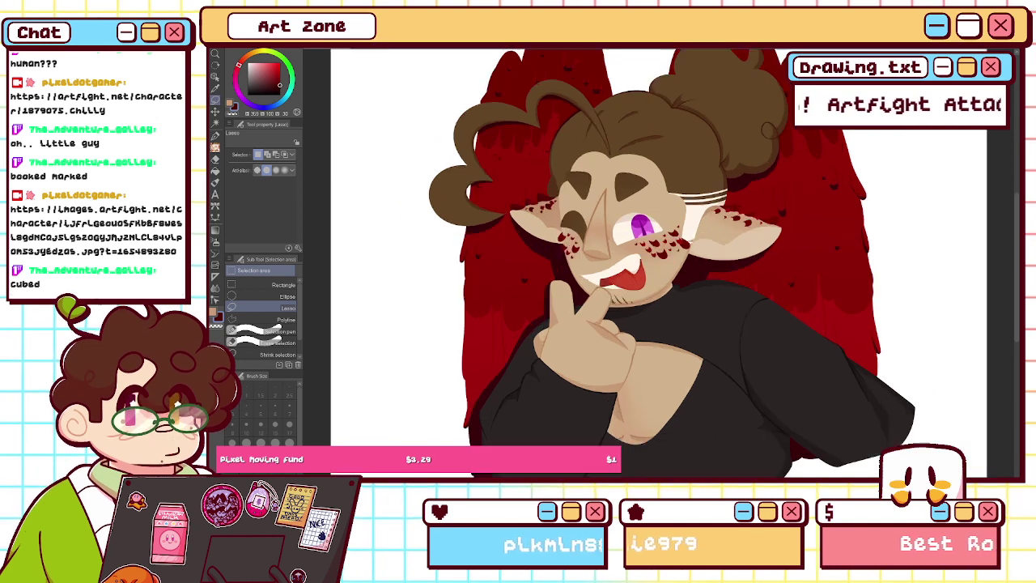
key(ctrl+plus)
drag(438, 231, 444, 372)
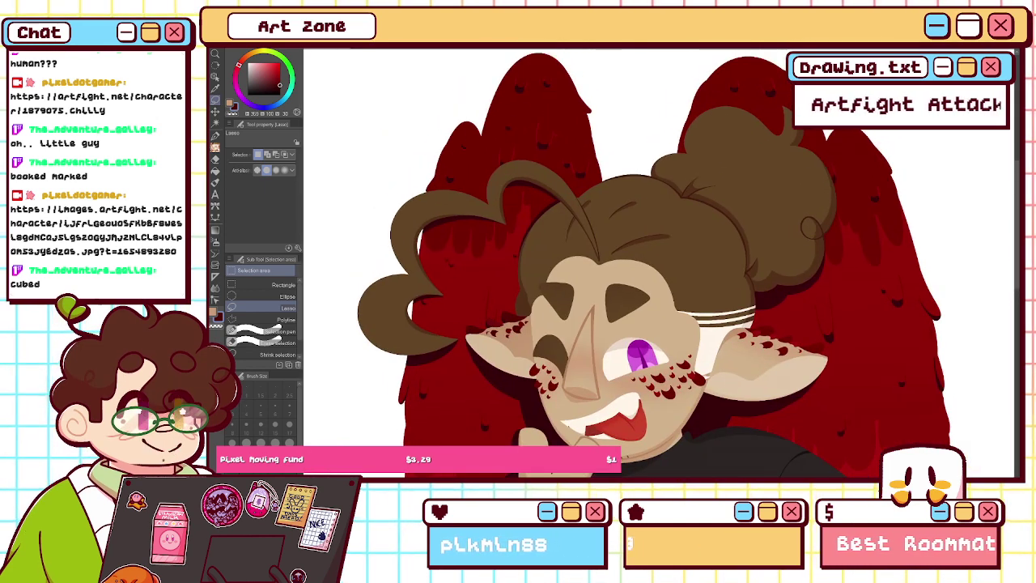
mouse_move(445, 190)
mouse_down()
mouse_move(648, 140)
mouse_move(622, 225)
mouse_move(541, 259)
mouse_up()
key(ctrl+d)
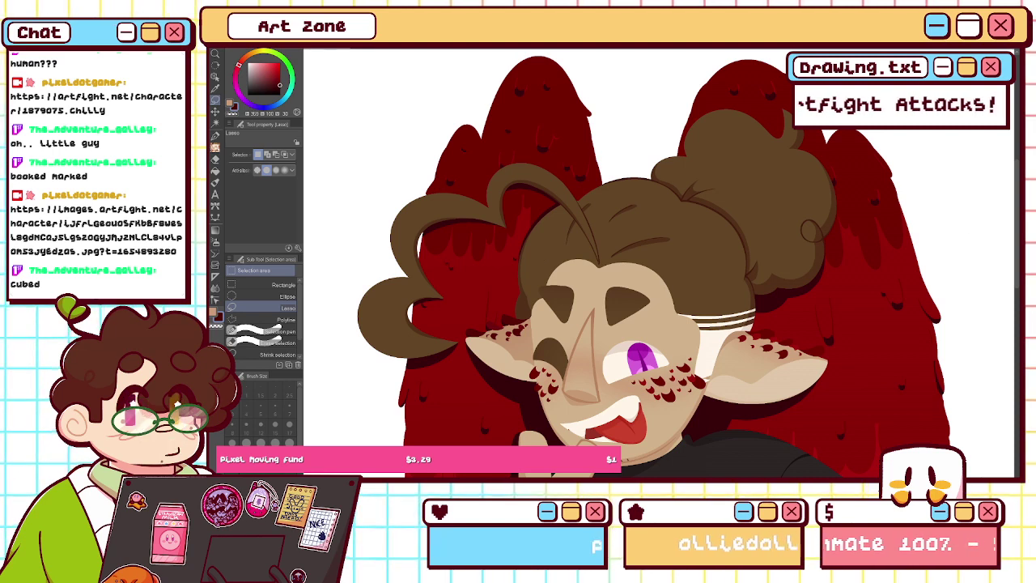
- Choose the fill that refers only to the editing layer, lasso the wing shading beside the top of the hair, and deselect it
key(g)
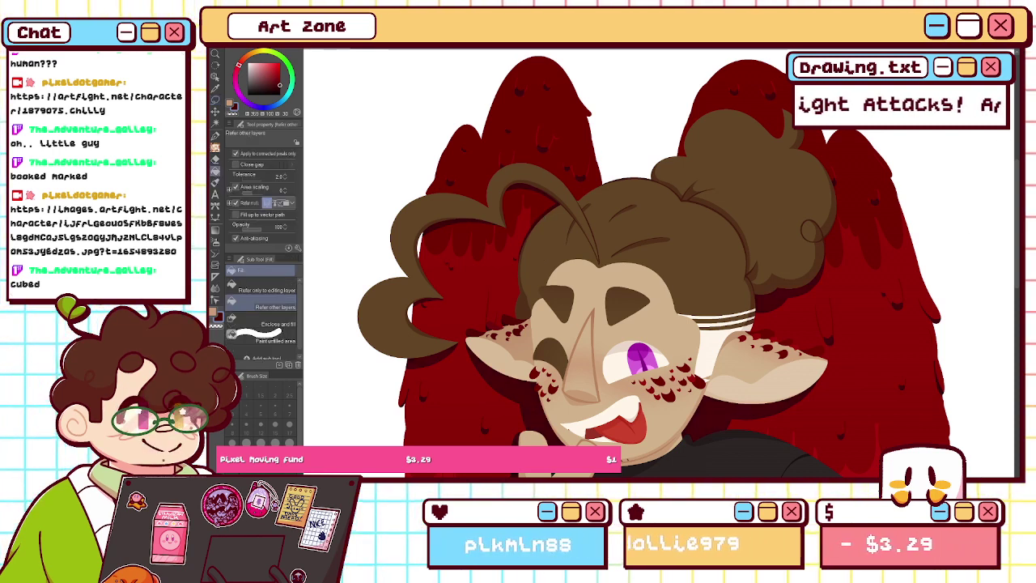
click(268, 288)
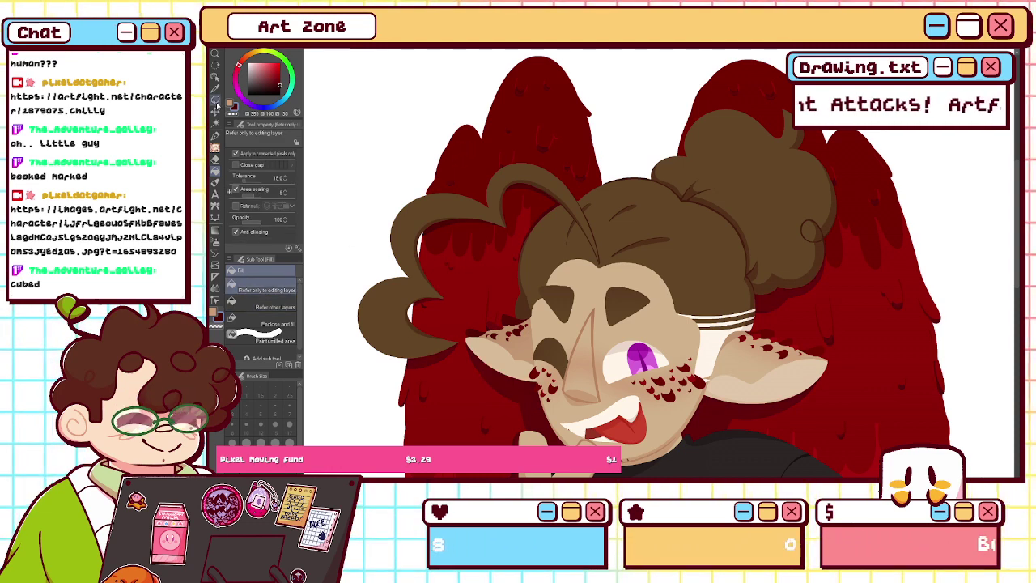
key(m)
drag(615, 183, 606, 212)
key(ctrl+d)
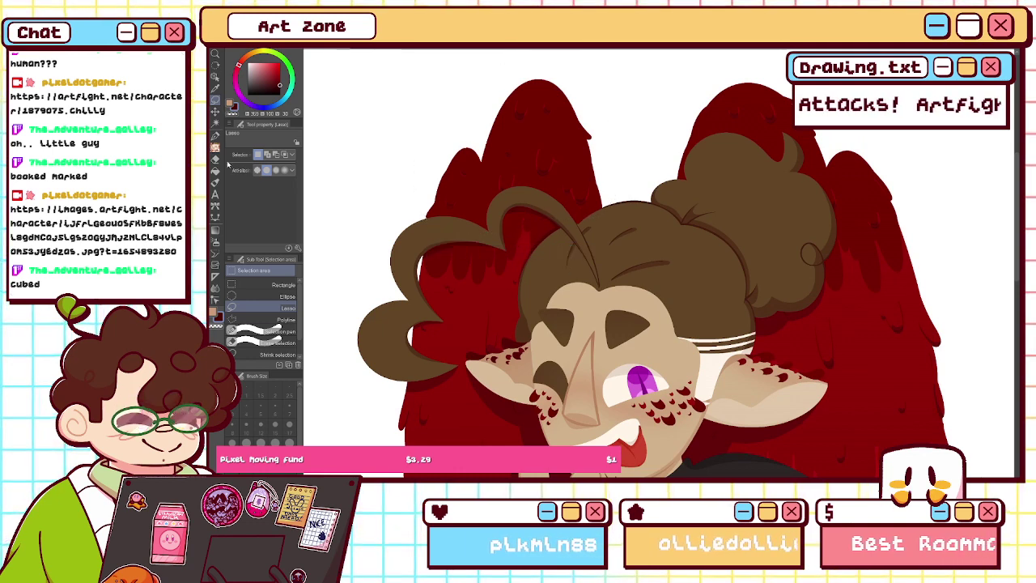
- Set that fill's tolerance to 0, switch to the fill referring to other layers, lasso the wing beside the hair bun, and deselect it
click(215, 170)
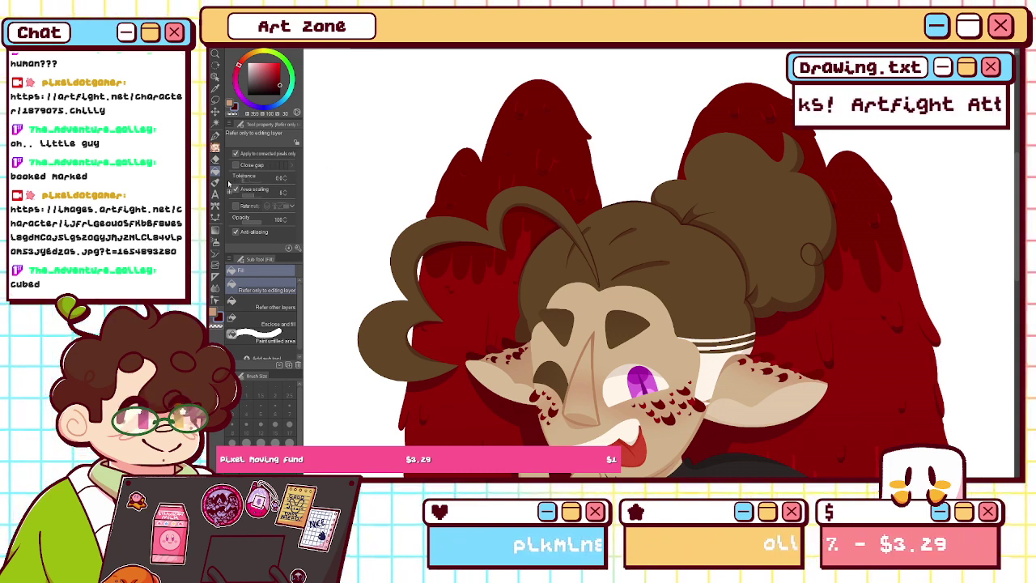
click(267, 307)
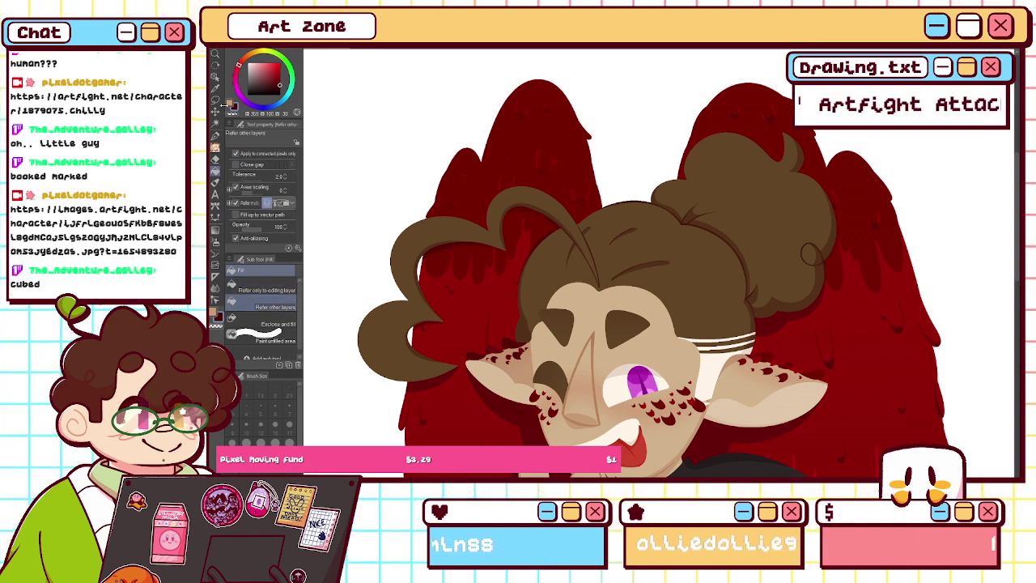
click(216, 98)
drag(879, 140, 900, 239)
key(ctrl+d)
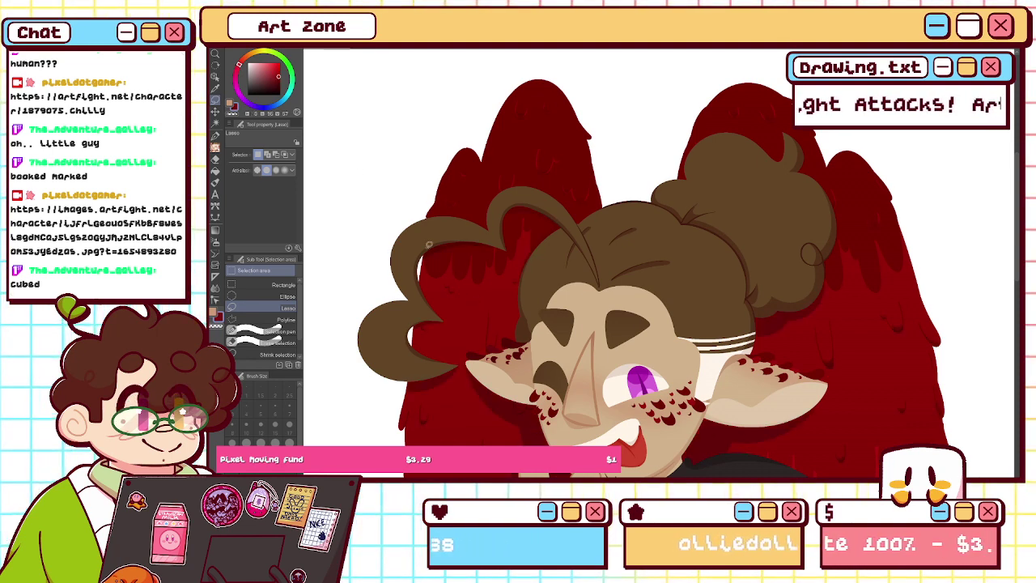
- Pick a slightly darker red, lasso the wing between the hair bun and the raised shoulder, fill the selection, and deselect it
click(281, 80)
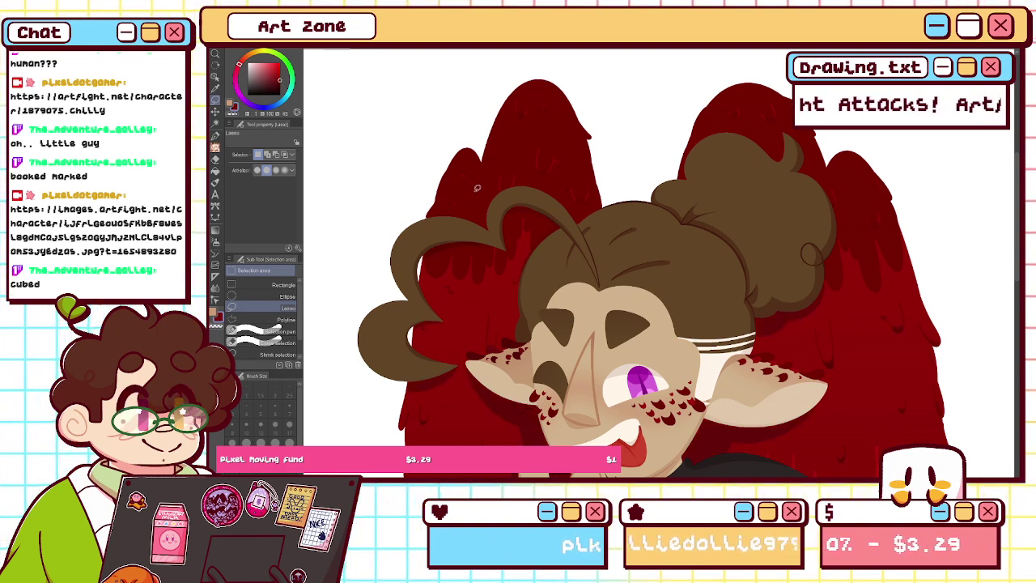
drag(639, 364, 610, 186)
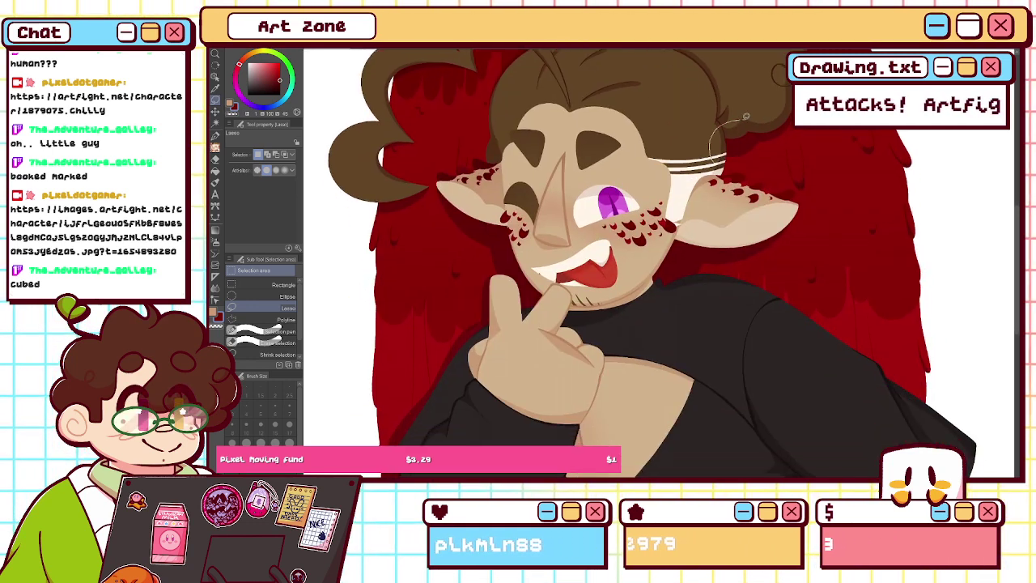
mouse_move(785, 90)
mouse_down()
mouse_move(939, 186)
mouse_move(860, 283)
mouse_up()
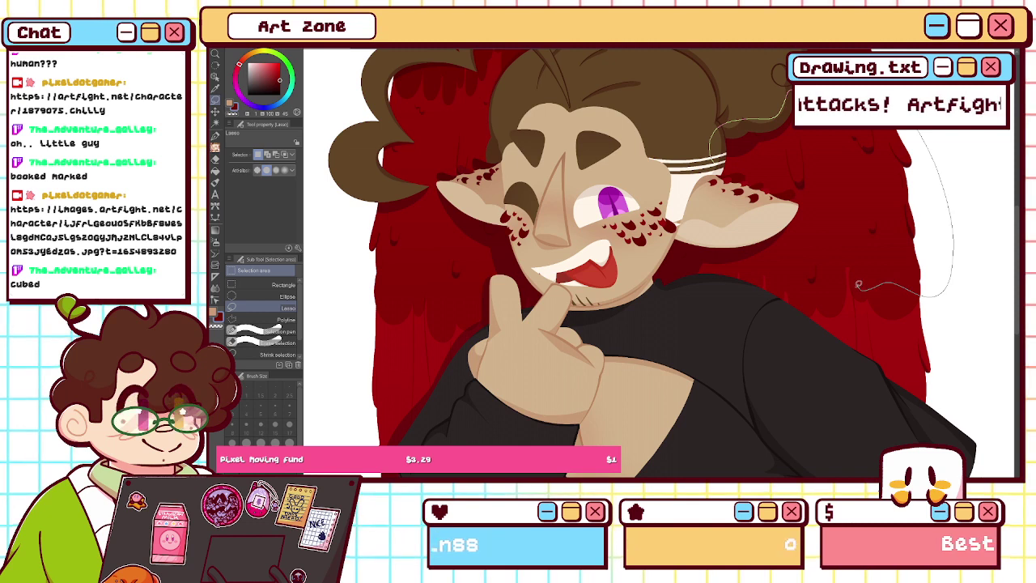
drag(688, 286, 641, 296)
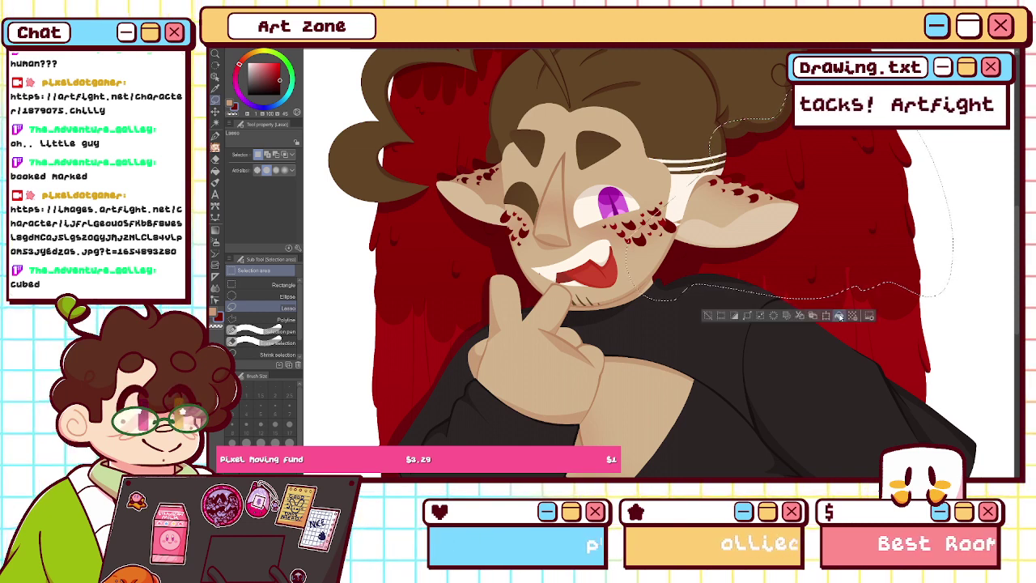
key(ctrl+d)
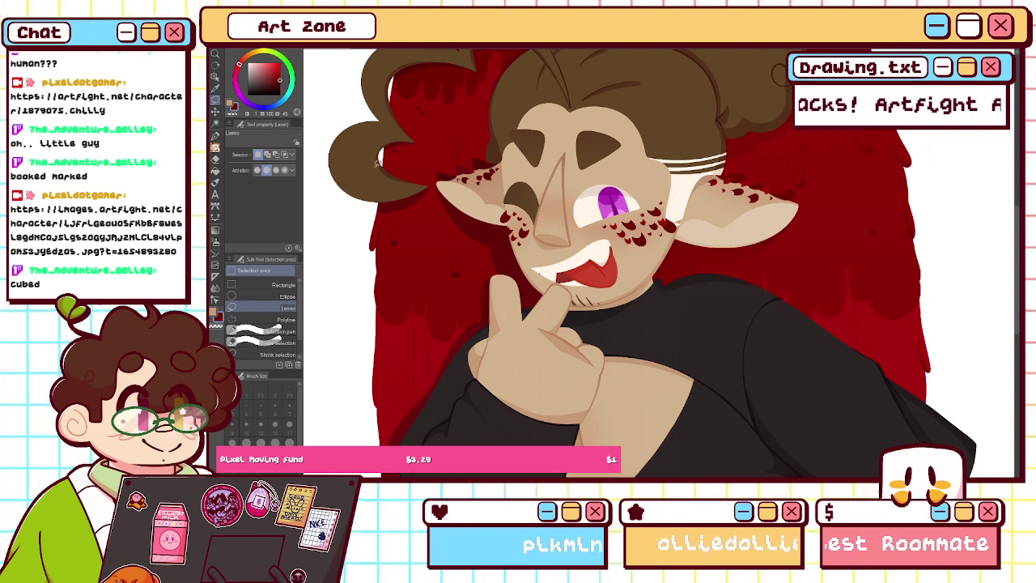
- Lasso and fill the wing feather lines below the heart-shaped curl and around the smaller ear, clearing each selection
mouse_move(357, 136)
mouse_down()
mouse_move(477, 100)
mouse_move(497, 62)
mouse_move(582, 318)
mouse_move(526, 345)
mouse_move(473, 311)
mouse_up()
key(ctrl+d)
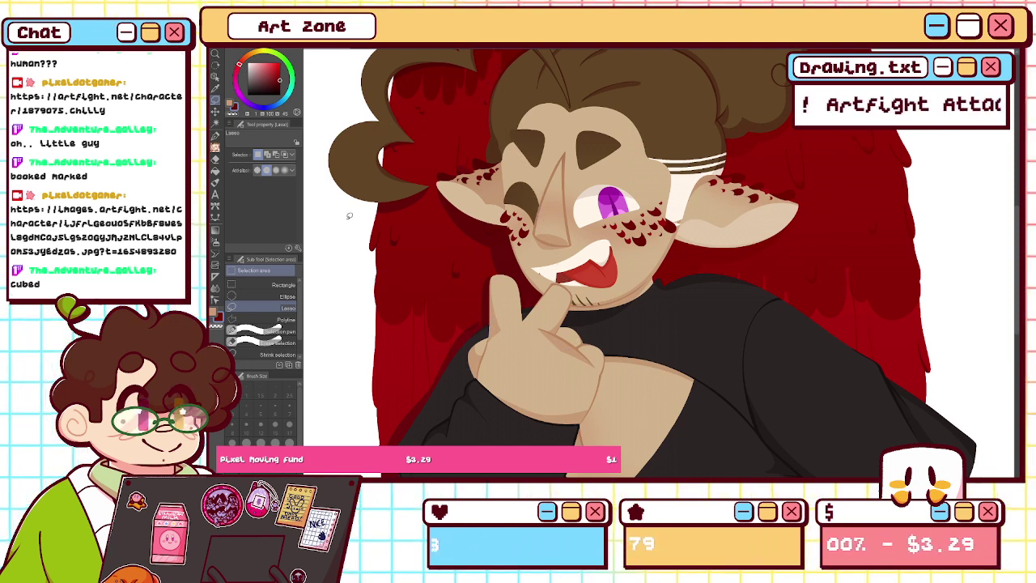
mouse_move(348, 187)
mouse_down()
mouse_move(413, 97)
mouse_move(459, 114)
mouse_move(480, 85)
mouse_move(517, 122)
mouse_move(580, 315)
mouse_up()
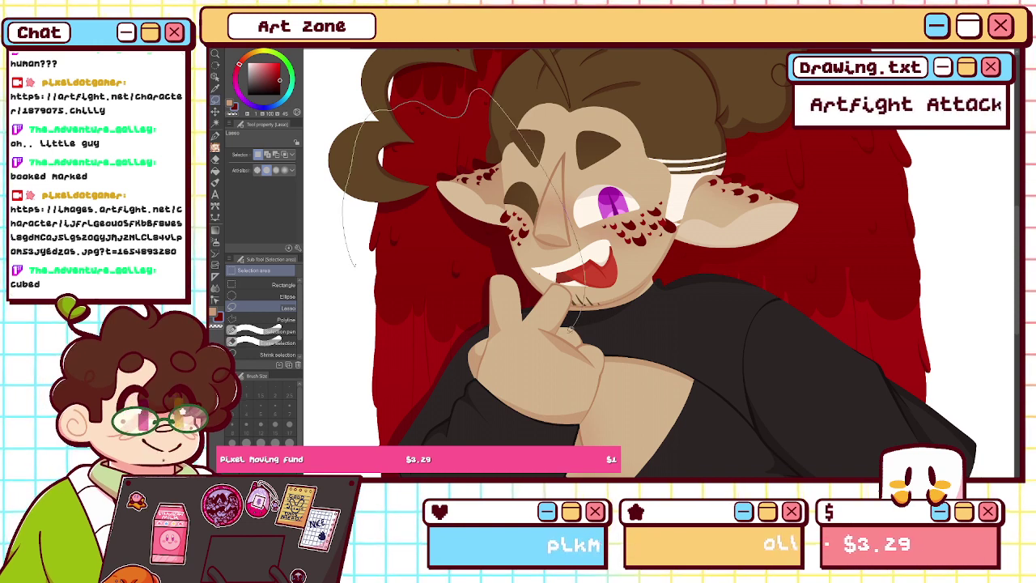
mouse_move(490, 327)
mouse_down()
mouse_move(397, 295)
mouse_move(345, 248)
mouse_up()
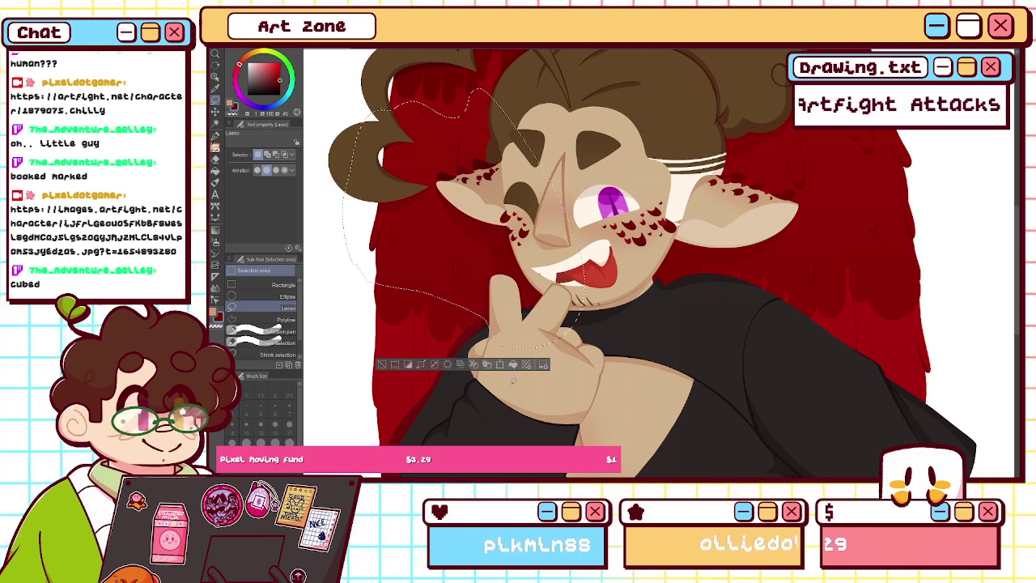
key(ctrl+d)
- Sample the wing shading colour, lasso the lower wing beside the bent arm's sleeve, and deselect the area
key(g)
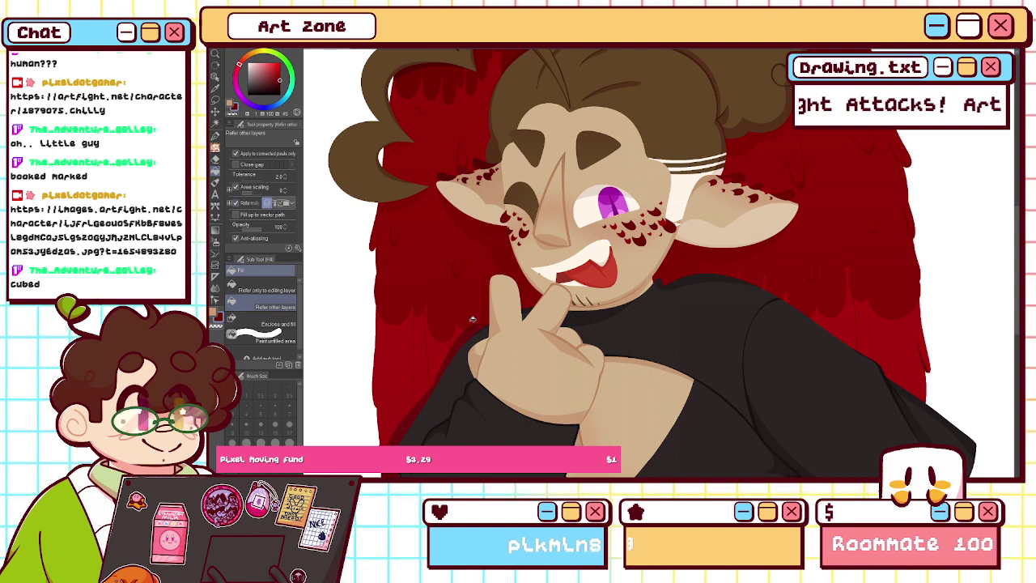
alt+click(458, 344)
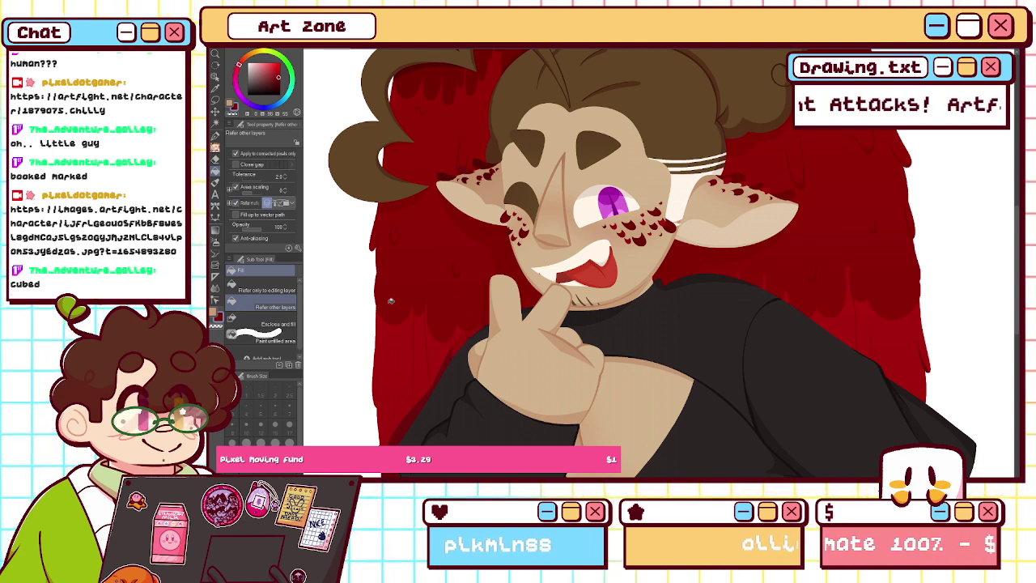
key(m)
scroll(659, 251, down, 5)
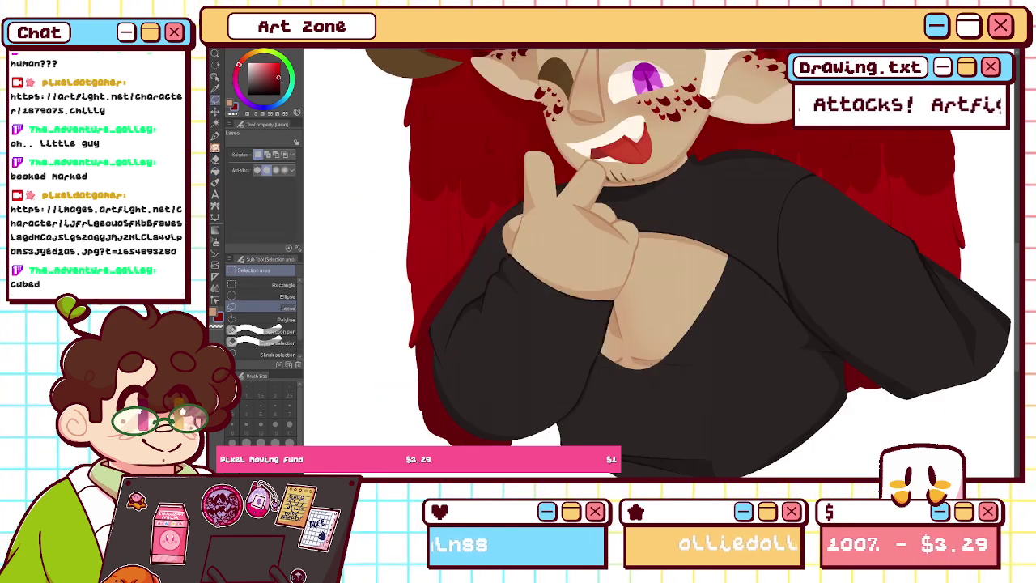
scroll(489, 185, up, 1)
drag(589, 285, 374, 249)
key(Delete)
key(ctrl+d)
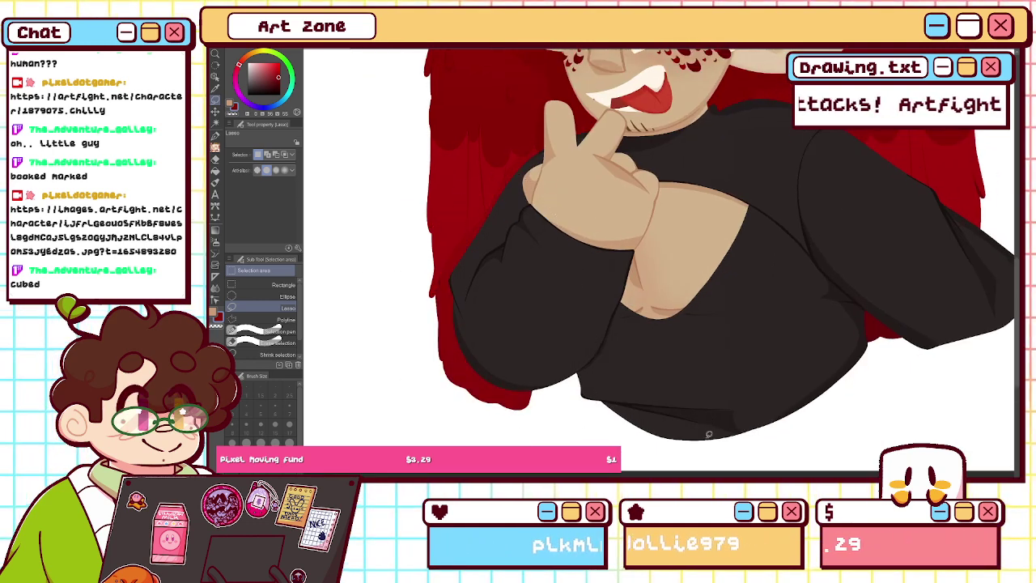
- Lasso the wing portions around the outstretched sleeve's elbow, fill the selection, and deselect it
scroll(659, 251, right, 5)
mouse_move(667, 159)
mouse_down()
mouse_move(788, 311)
mouse_move(571, 317)
mouse_up()
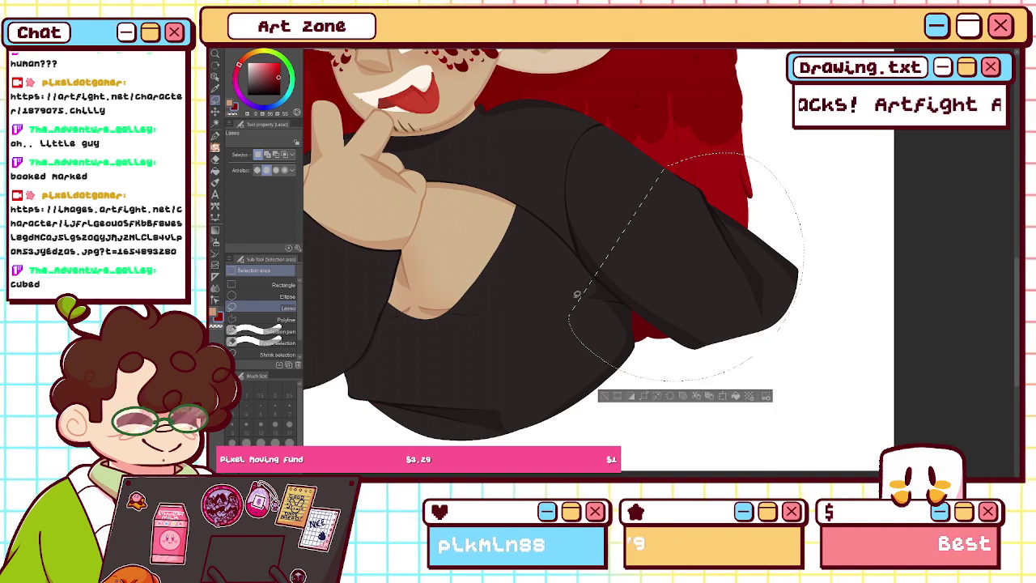
click(737, 423)
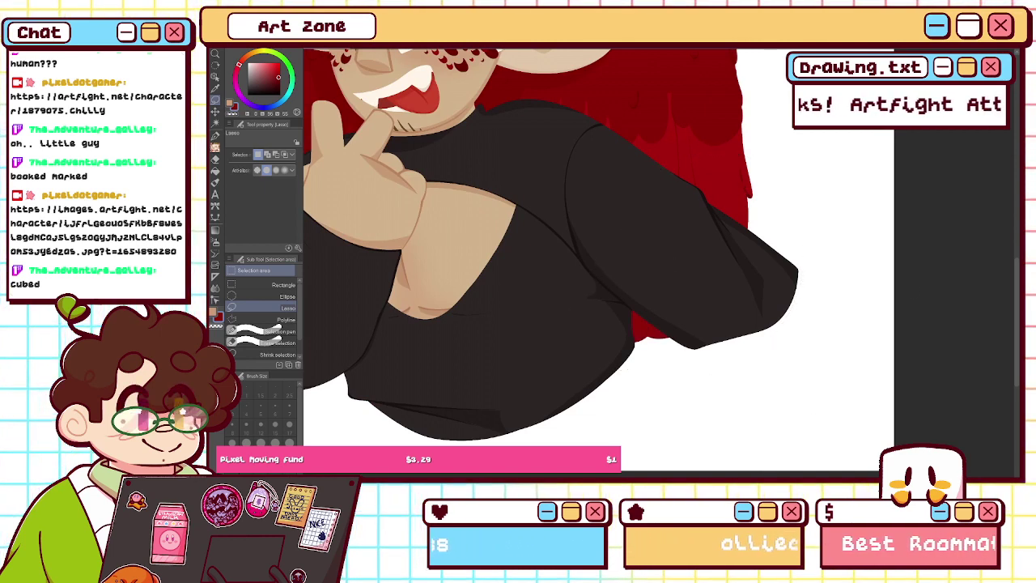
key(ctrl+0)
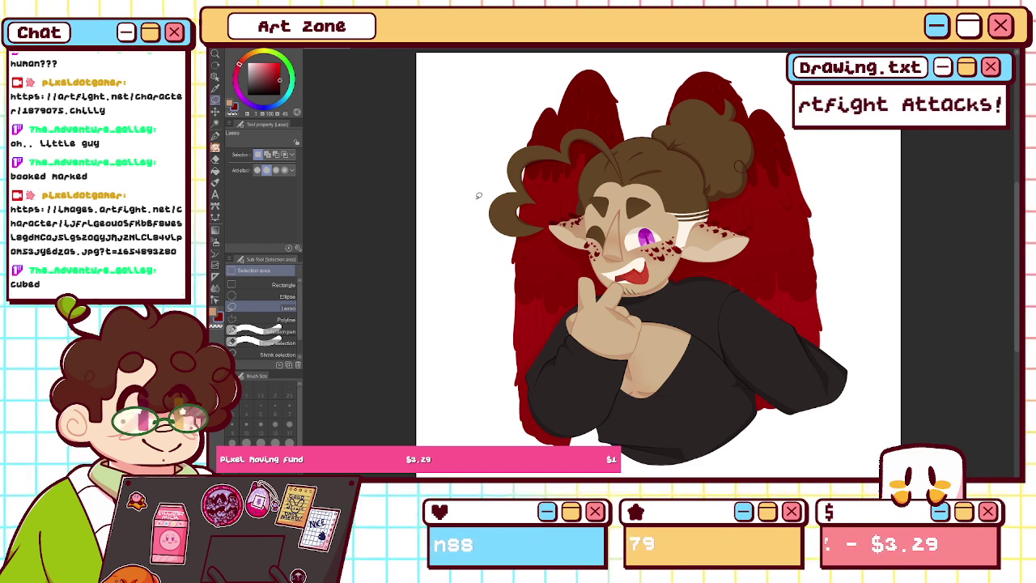
- Lasso across the wing tops behind the hair and fill them with progressively darker reds, clearing the selection each time
mouse_move(499, 132)
mouse_down()
mouse_move(562, 56)
mouse_move(761, 62)
mouse_move(814, 201)
mouse_up()
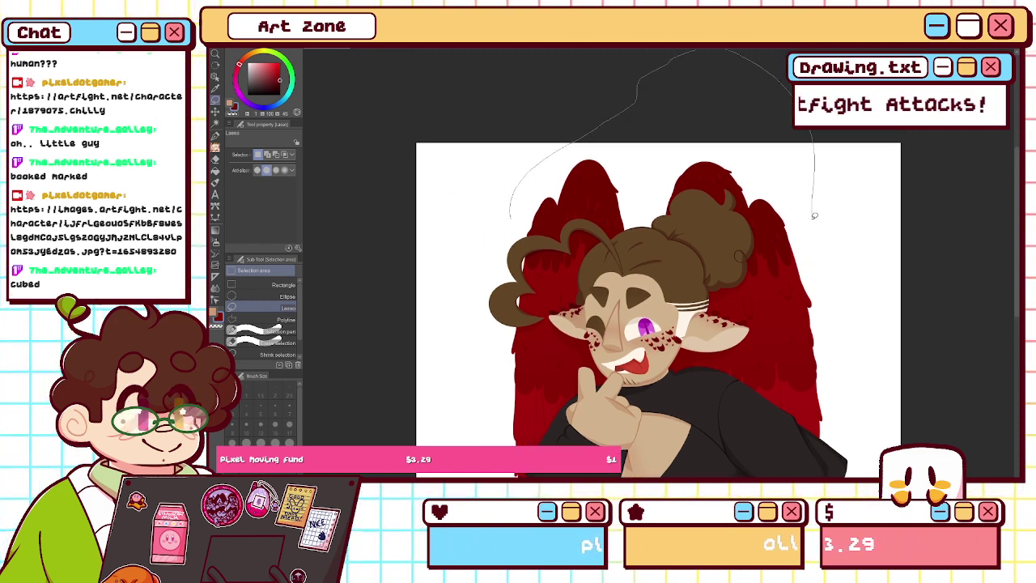
drag(736, 266, 527, 237)
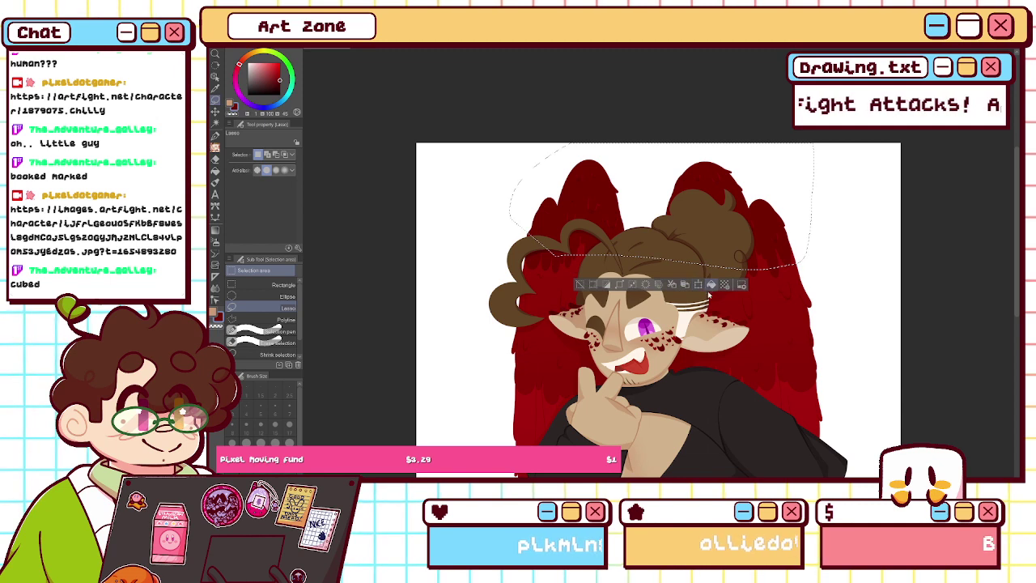
key(ctrl+d)
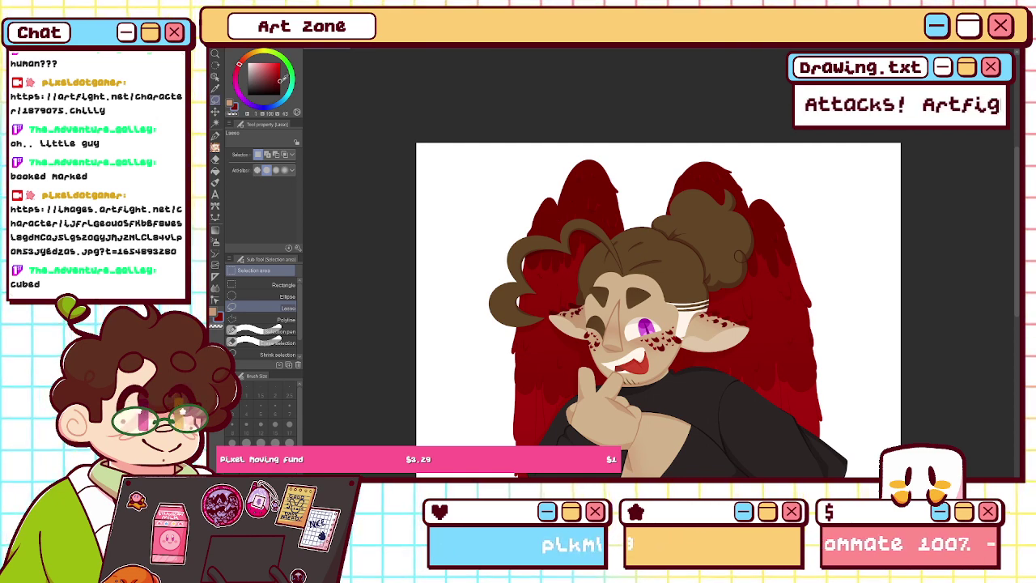
mouse_move(538, 235)
mouse_down()
mouse_move(645, 126)
mouse_move(784, 185)
mouse_move(795, 249)
mouse_up()
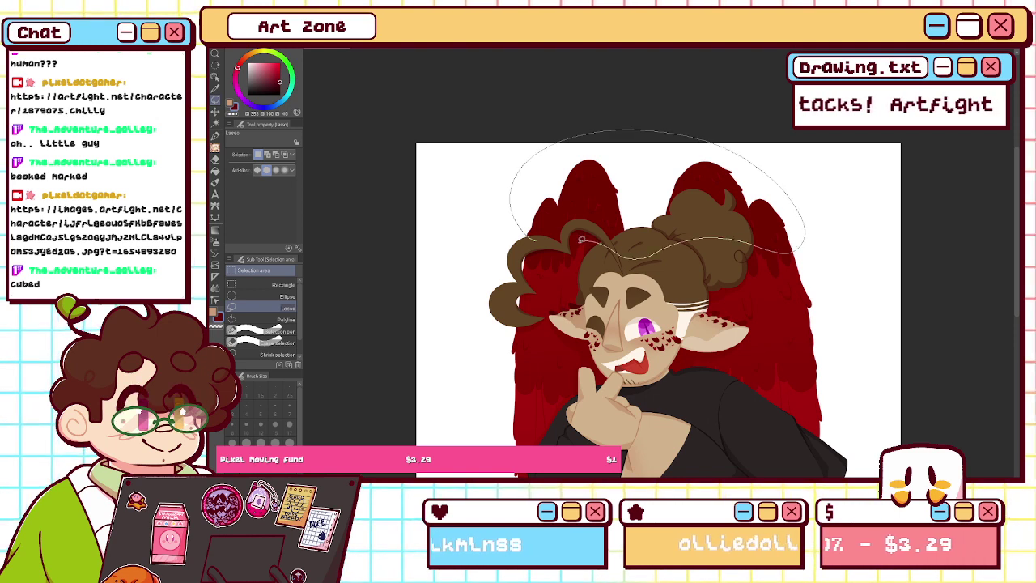
drag(581, 239, 562, 240)
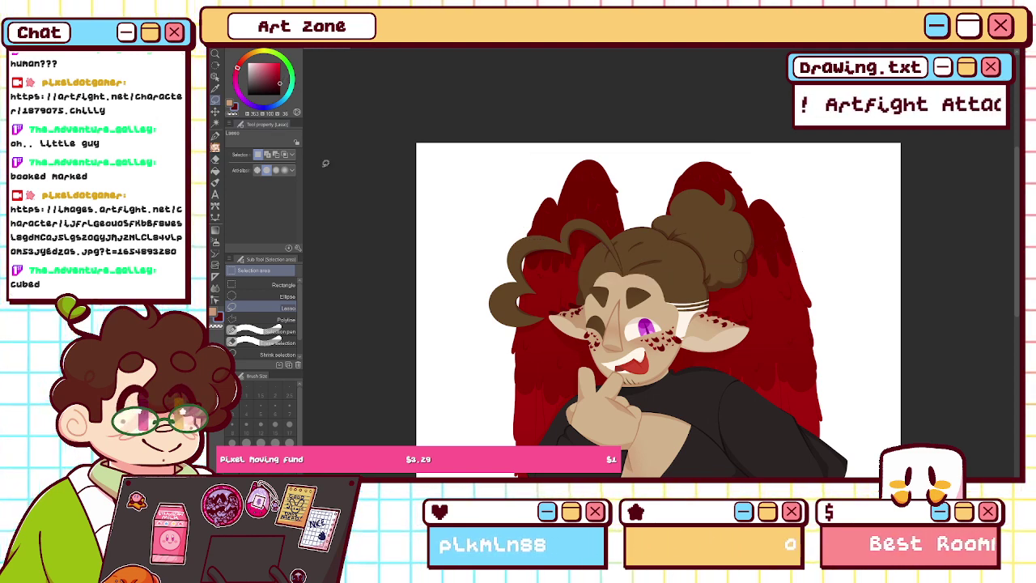
key(g)
key(ctrl+d)
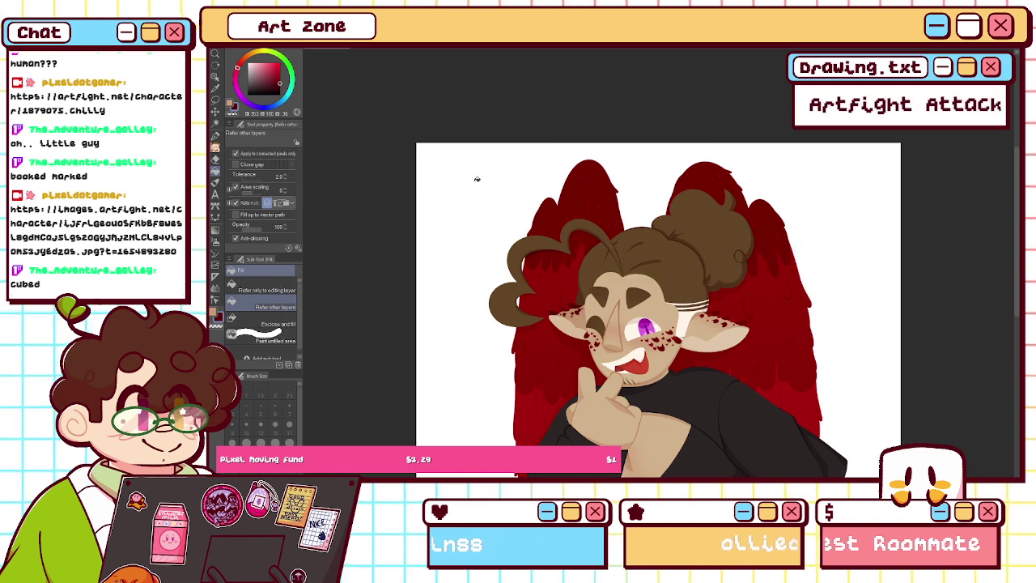
- Try a very dark red fill on the feather marks of the wing peaks above the heart-shaped curl
key(ctrl+plus)
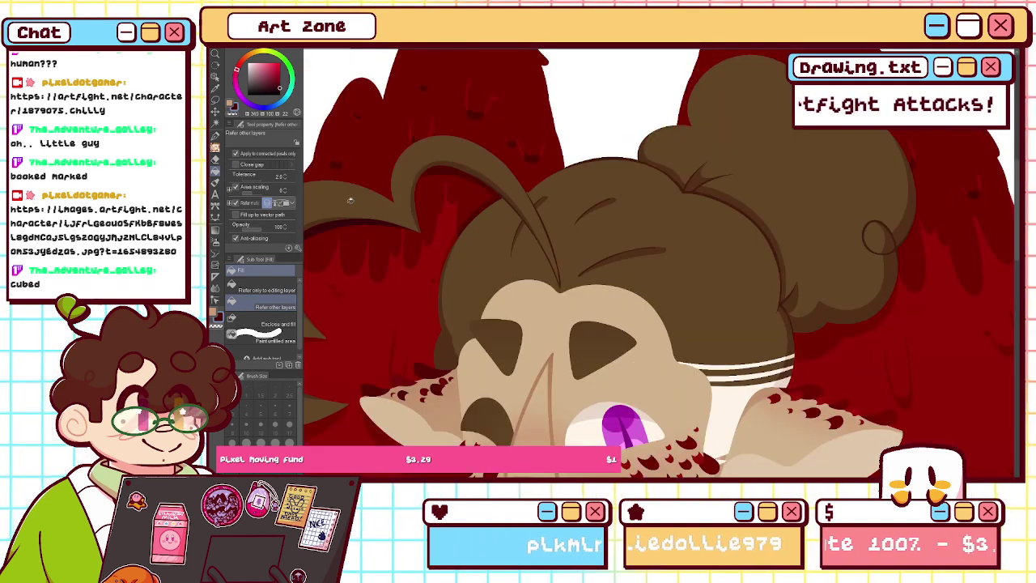
key(m)
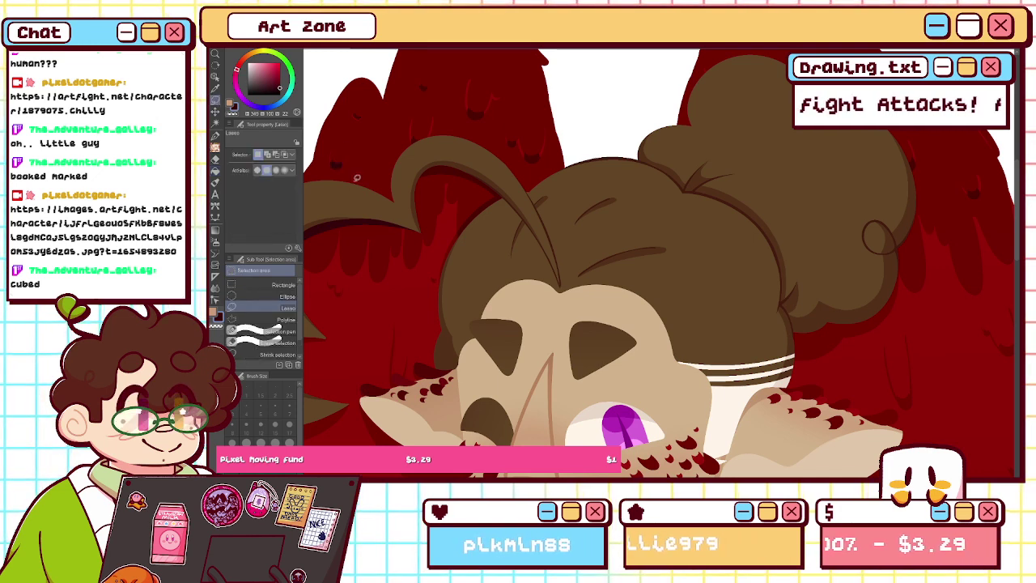
mouse_move(367, 178)
mouse_down()
mouse_move(571, 124)
mouse_move(576, 241)
mouse_up()
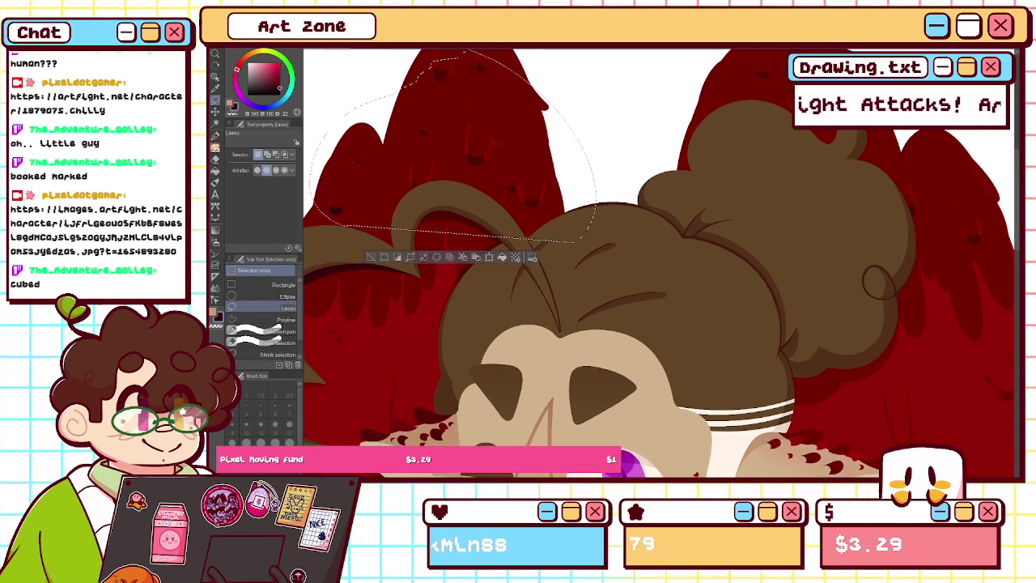
key(ctrl+minus)
key(ctrl+d)
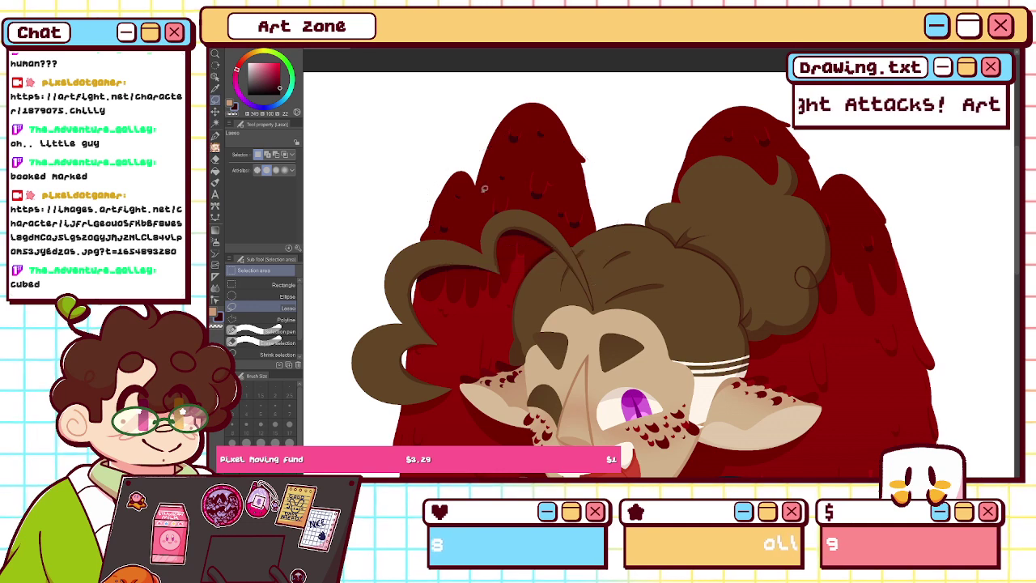
- Try the same very dark red fill on the feather marks of the wing peaks behind the hair bun
click(215, 183)
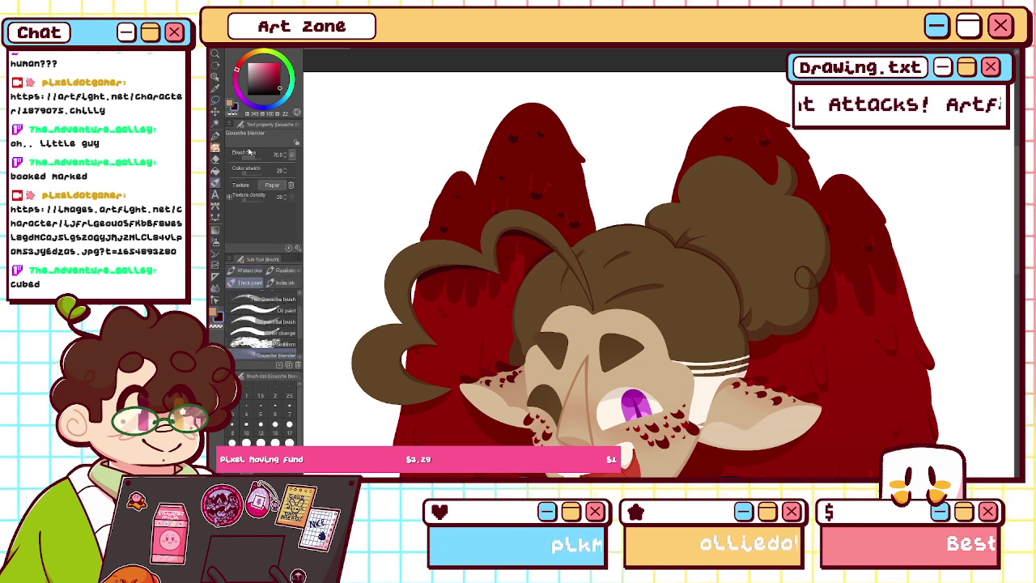
click(215, 172)
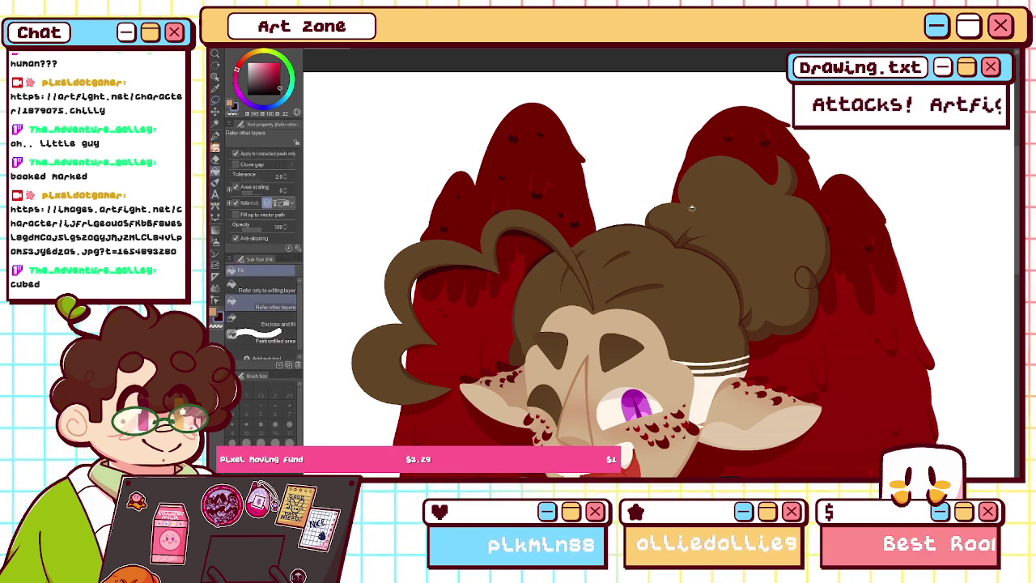
key(m)
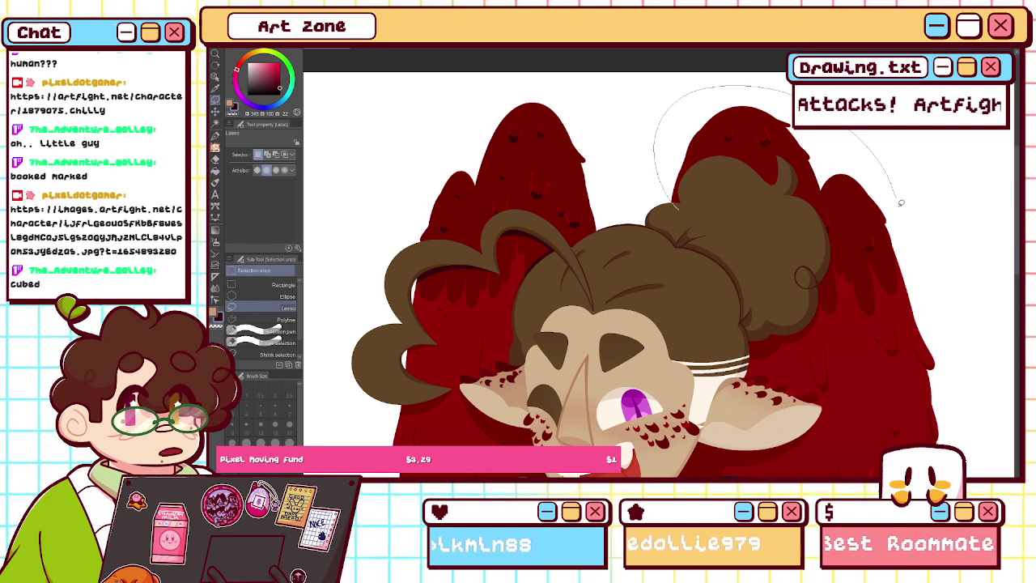
drag(895, 184, 723, 272)
click(826, 293)
key(ctrl+d)
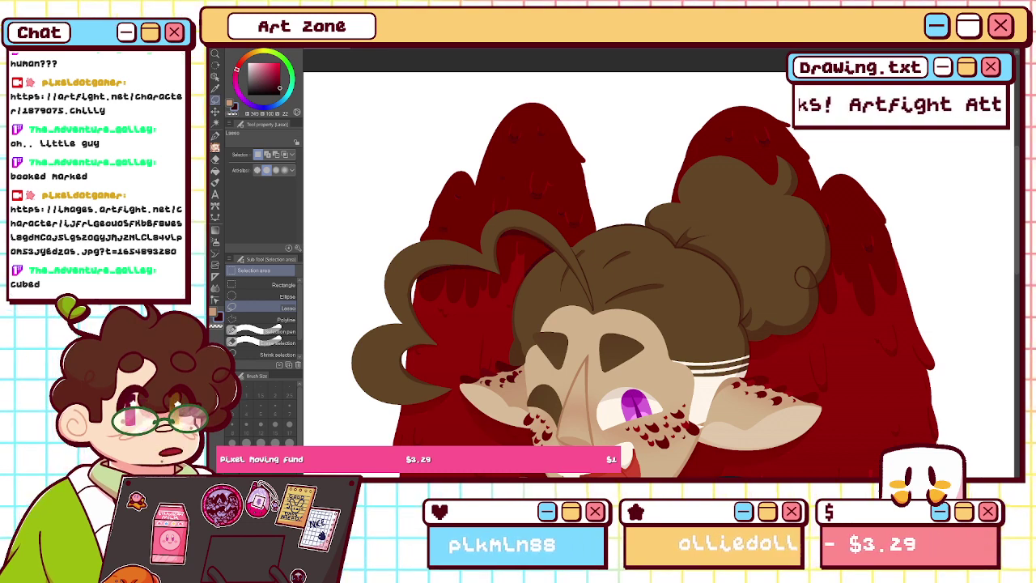
- Auto-select the two topmost feather marks on the wing peak above the heart-shaped curl, referring only to the editing layer
scroll(567, 291, up, 5)
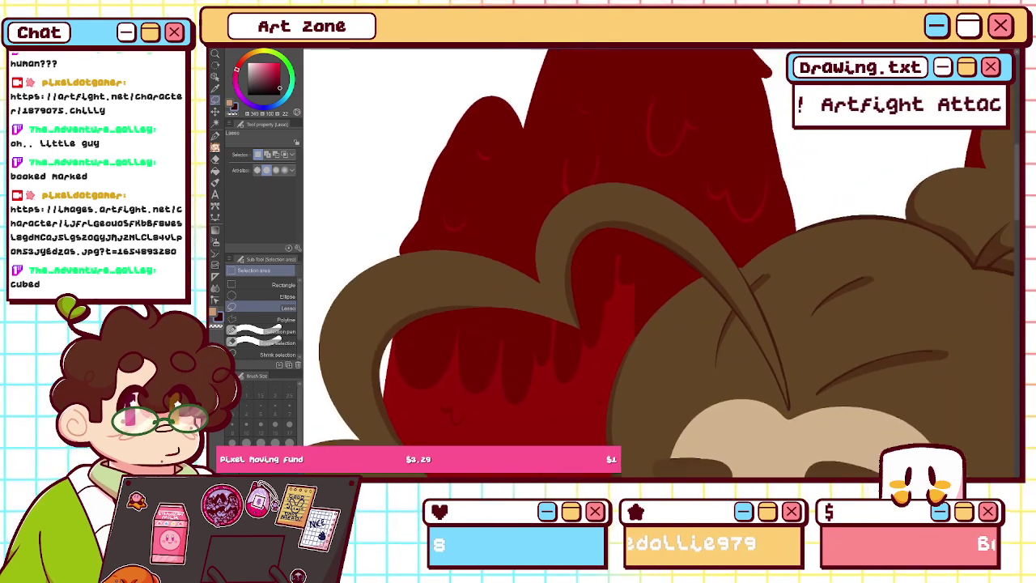
drag(615, 251, 626, 307)
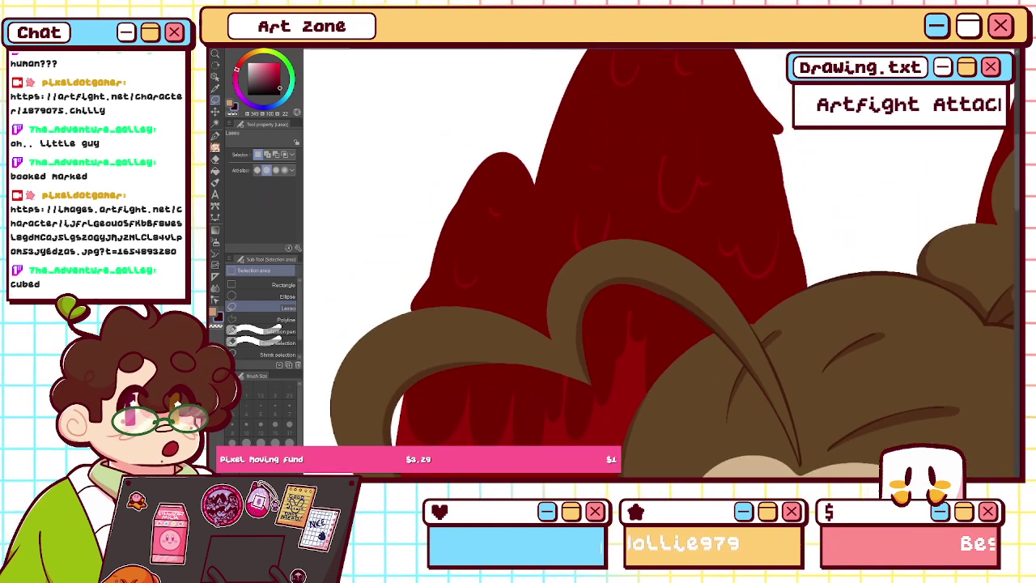
click(216, 126)
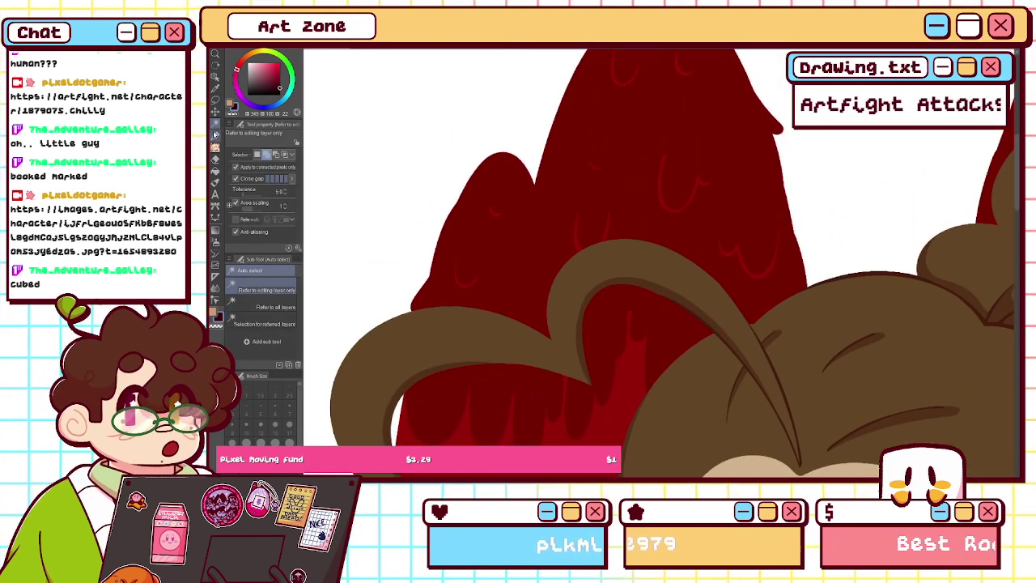
scroll(1013, 235, up, 3)
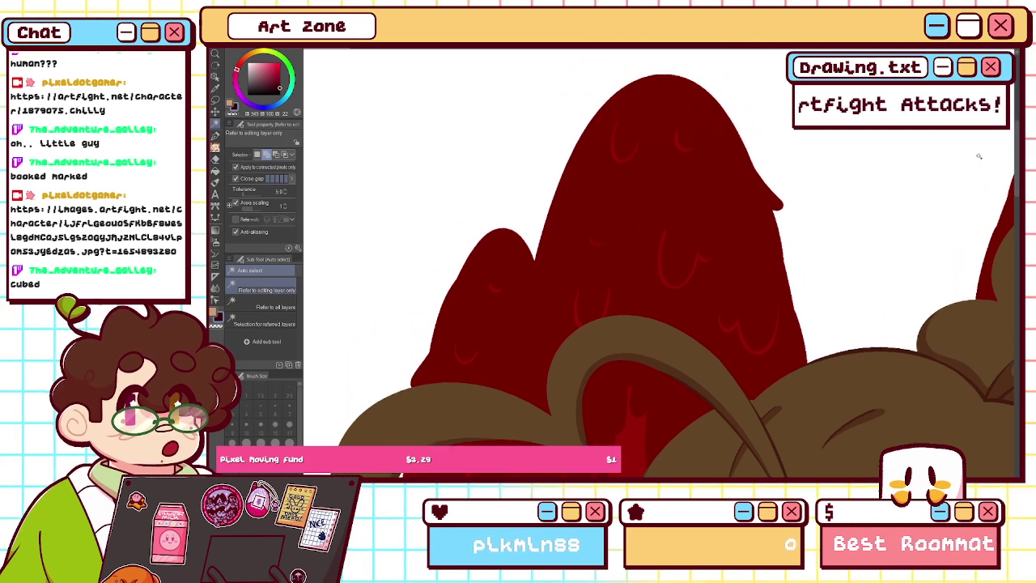
click(653, 122)
shift+click(611, 147)
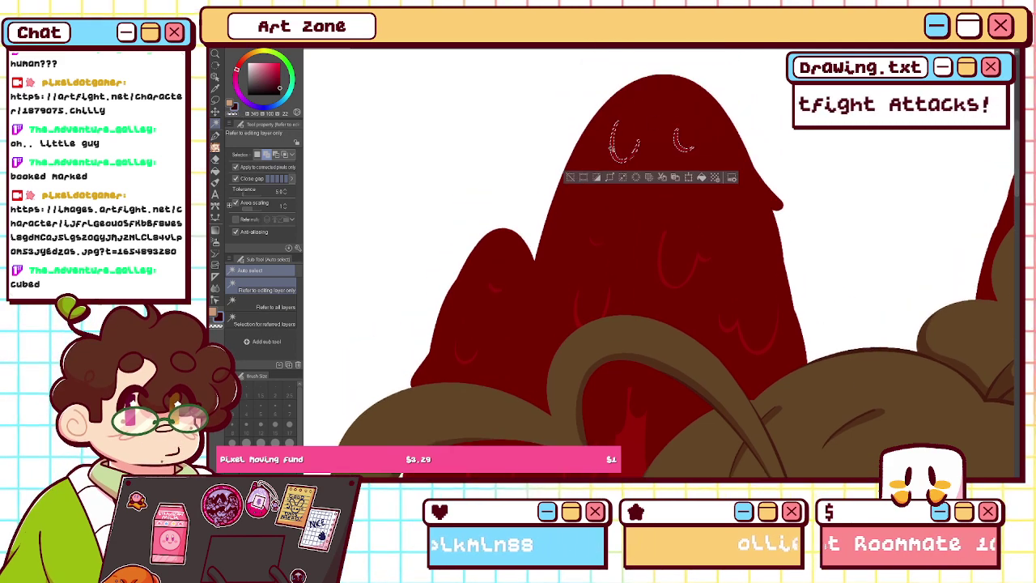
- Add the remaining small feather marks on the upper part of the wing behind the loose curl to the selection
shift+click(660, 257)
shift+click(769, 323)
shift+click(593, 240)
shift+click(587, 306)
shift+click(490, 286)
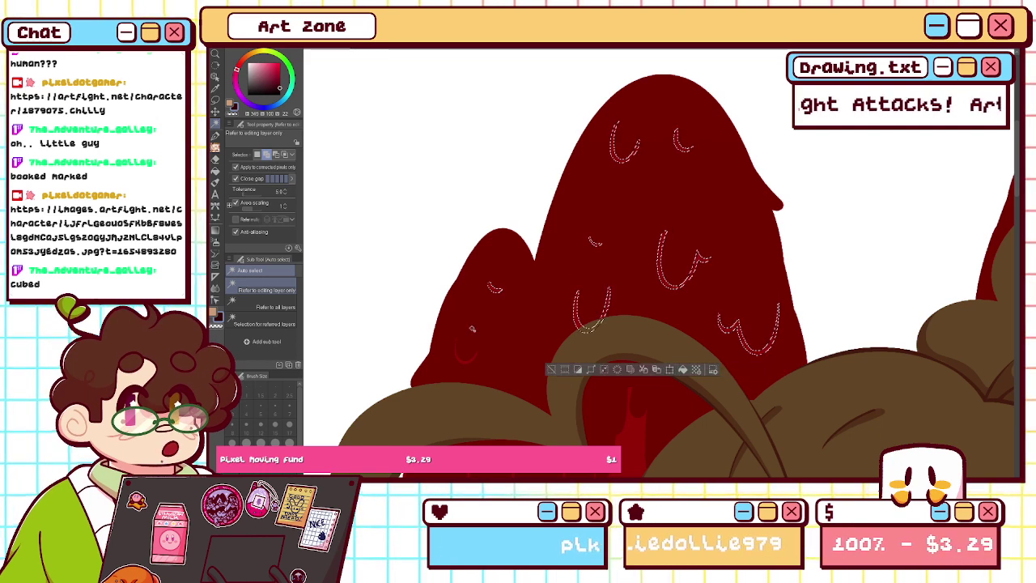
shift+click(469, 354)
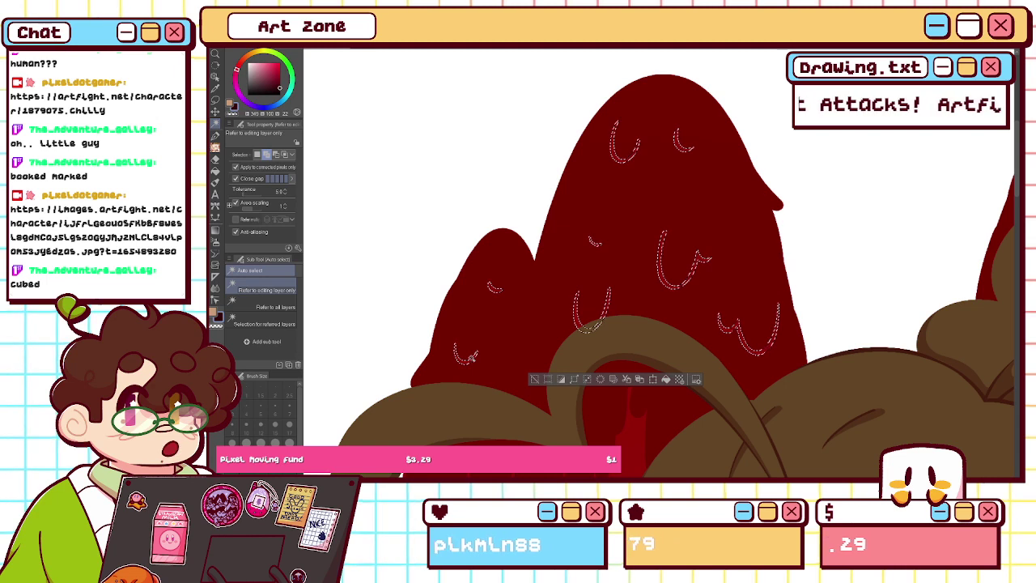
- Lower the Auto select tolerance to 10.0 and add the feather marks on the wing behind the hair bun to the selection
mouse_move(983, 348)
mouse_down()
mouse_move(756, 258)
mouse_move(311, 173)
mouse_move(380, 271)
mouse_up()
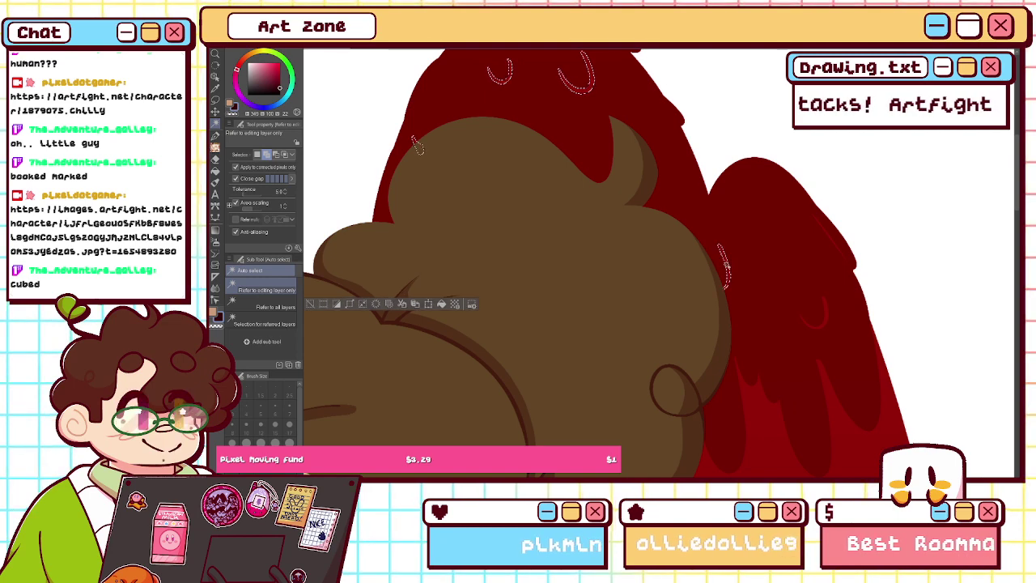
click(724, 265)
click(813, 312)
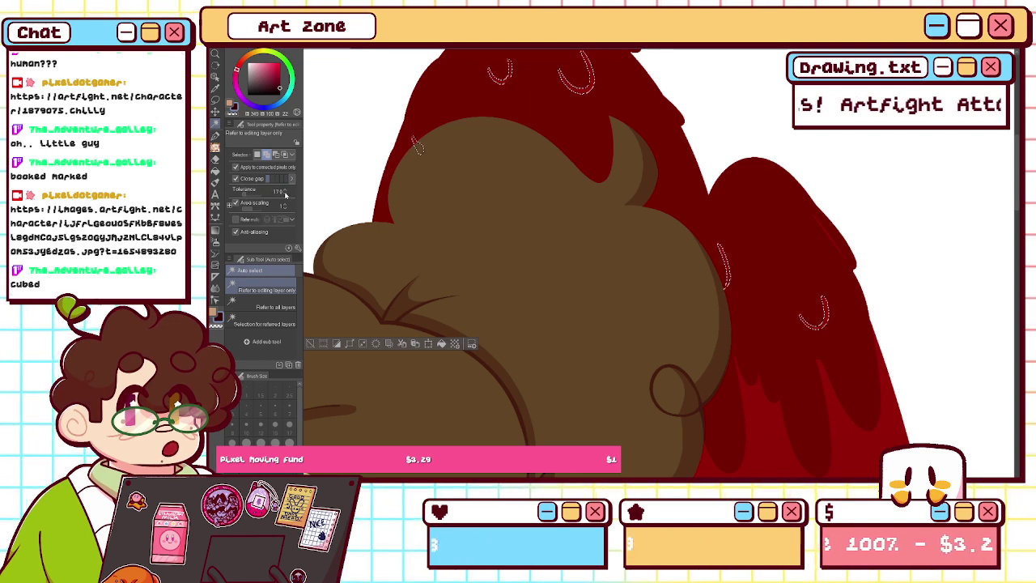
click(284, 194)
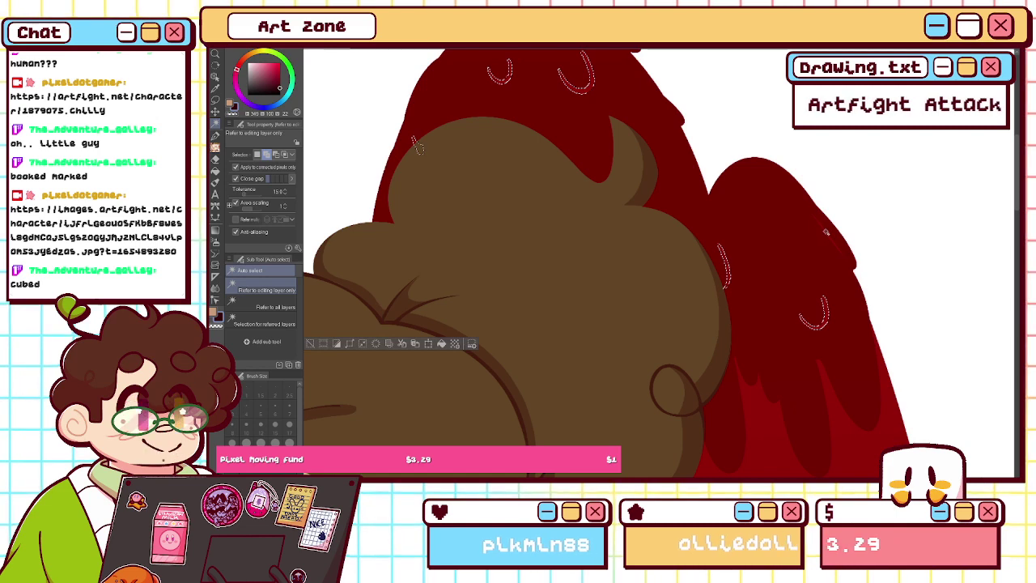
click(285, 195)
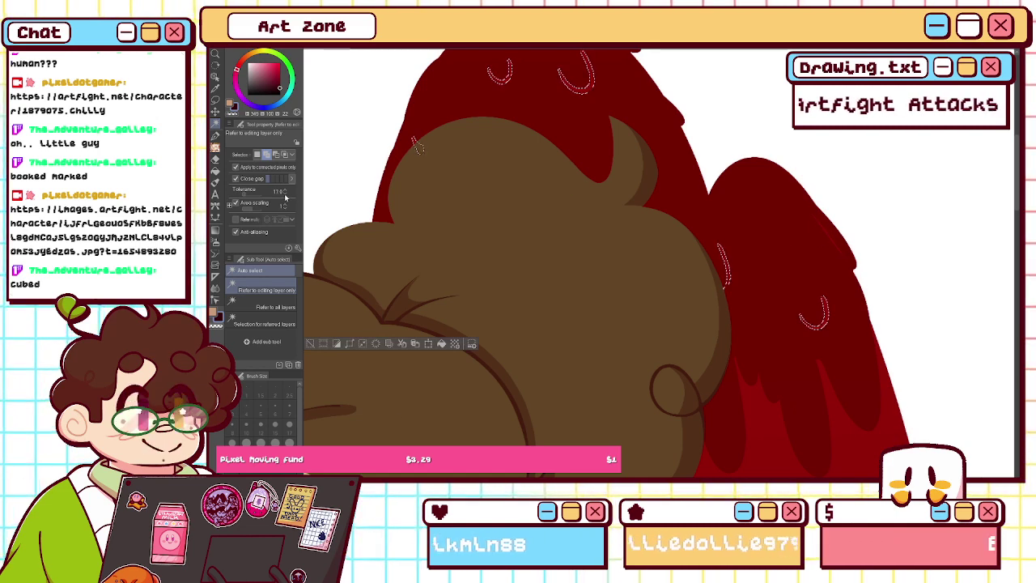
click(830, 259)
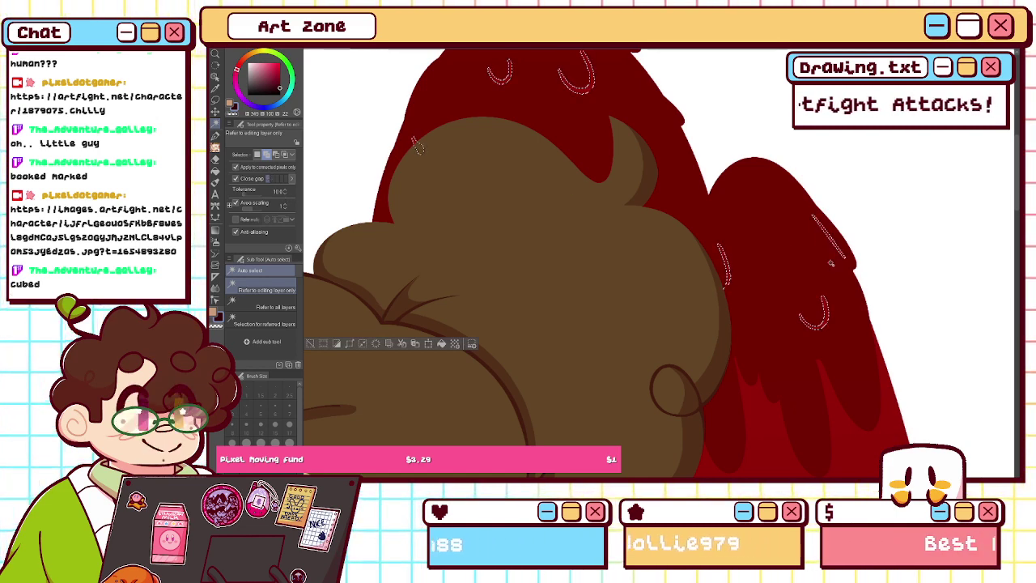
- Clear the feather mark selection and check the whole drawing mirrored
key(ctrl+0)
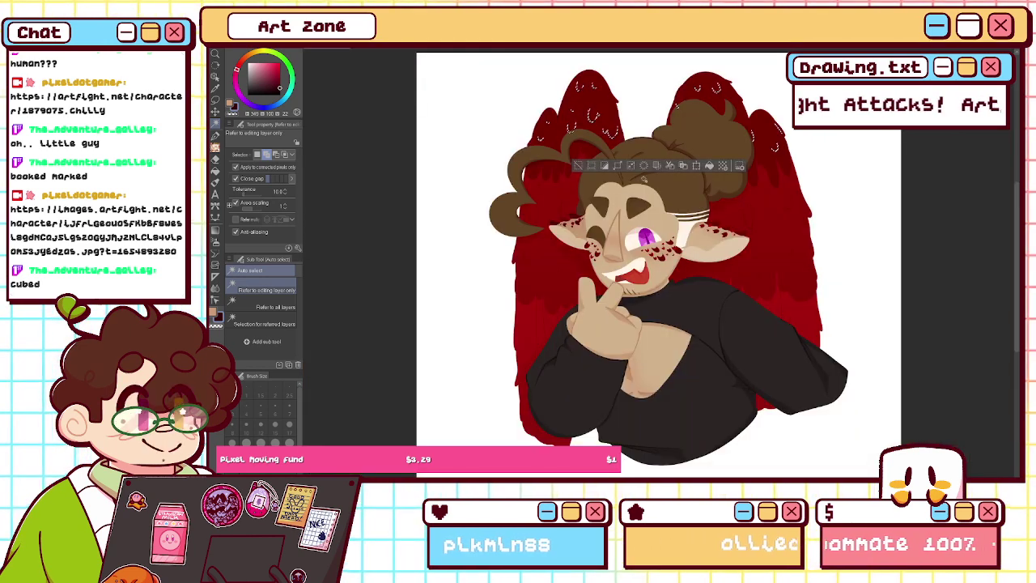
key(ctrl+d)
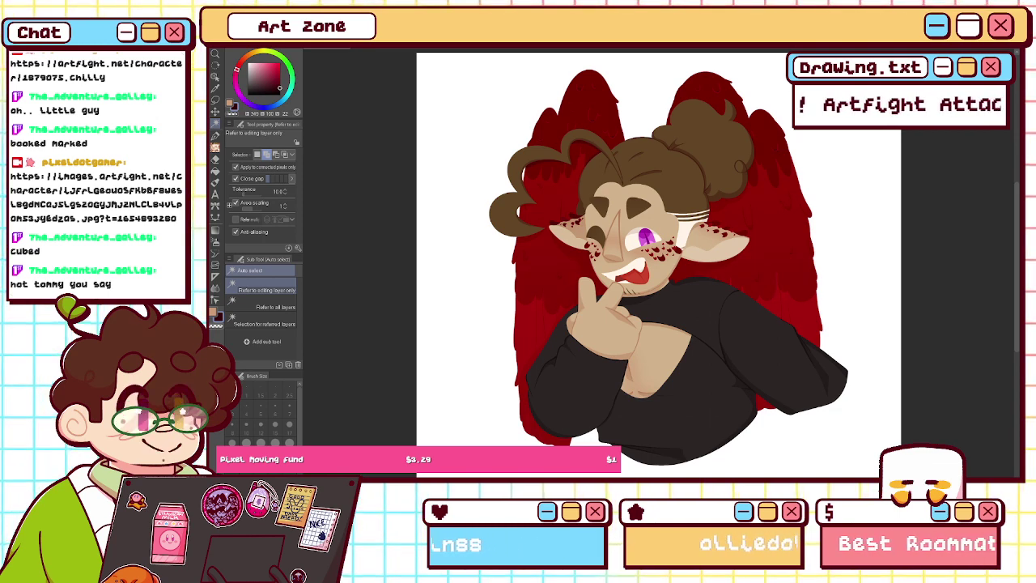
key(h)
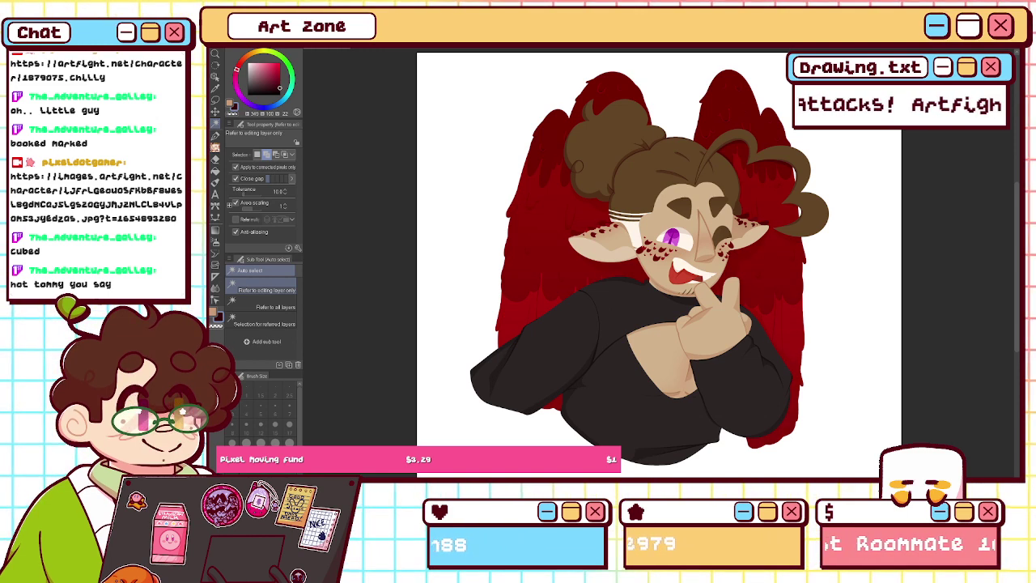
key(h)
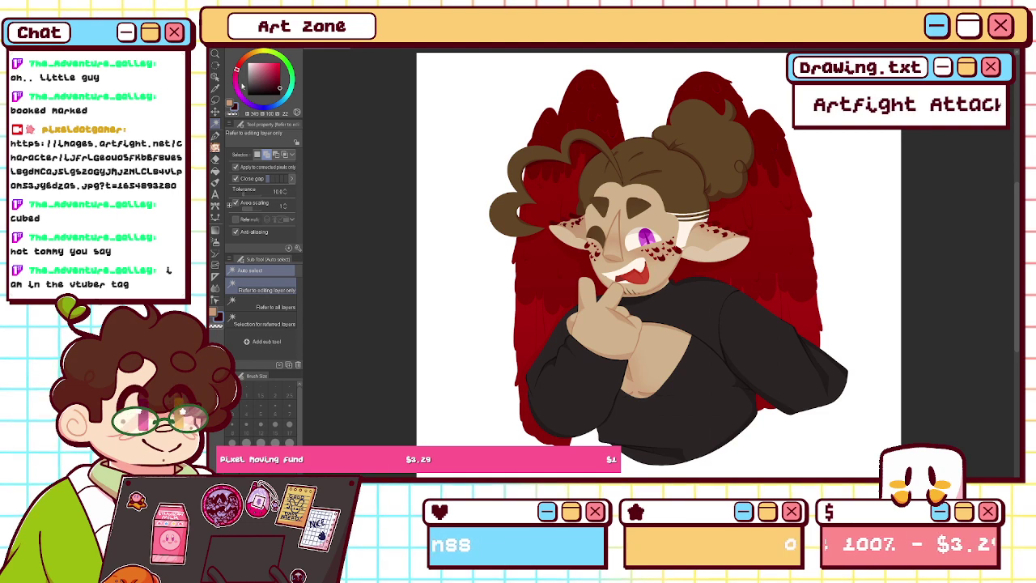
- Switch to the Pen, try a highlight stroke along the raised finger, and set the brush size to 15
key(p)
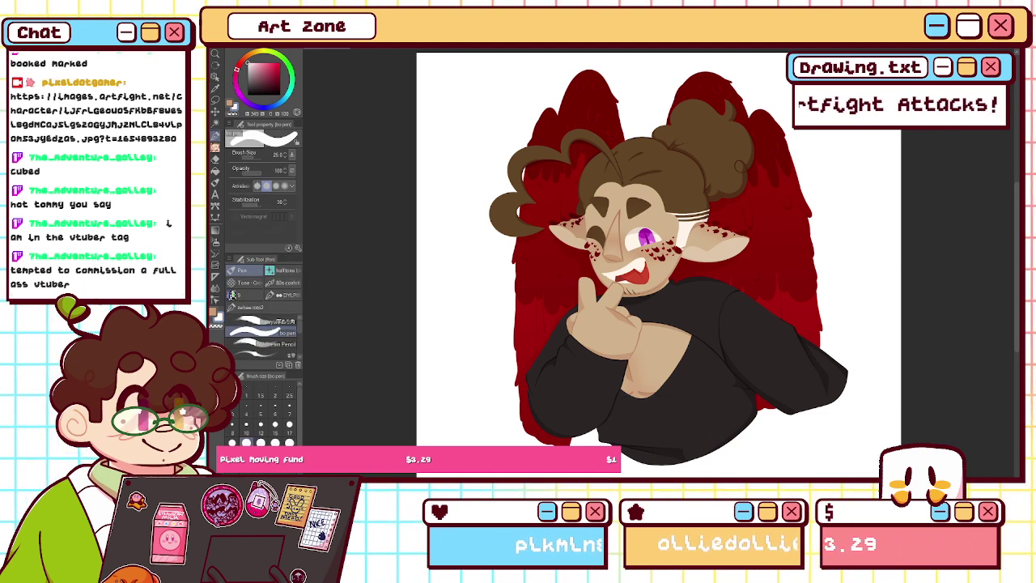
key(h)
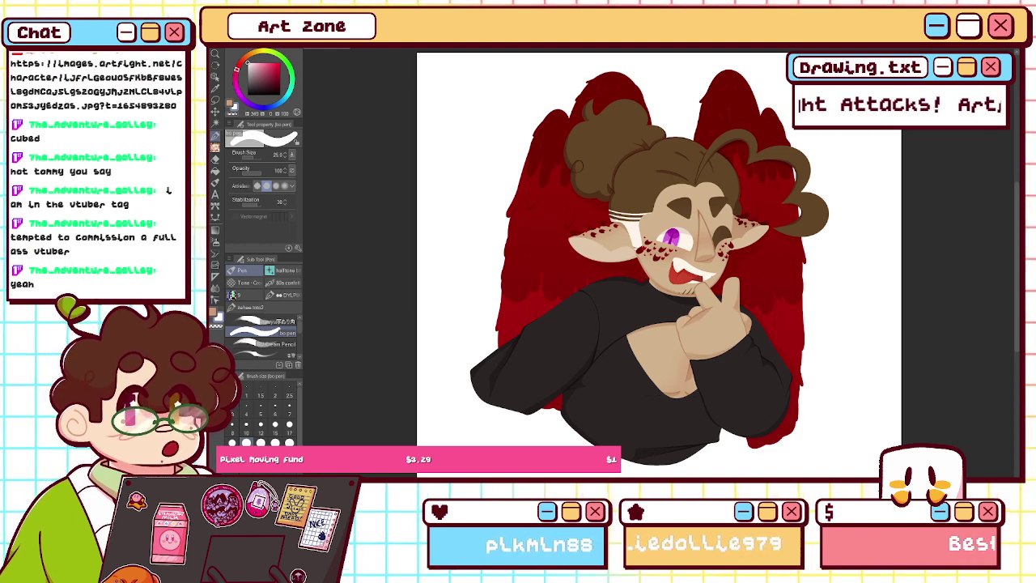
key(h)
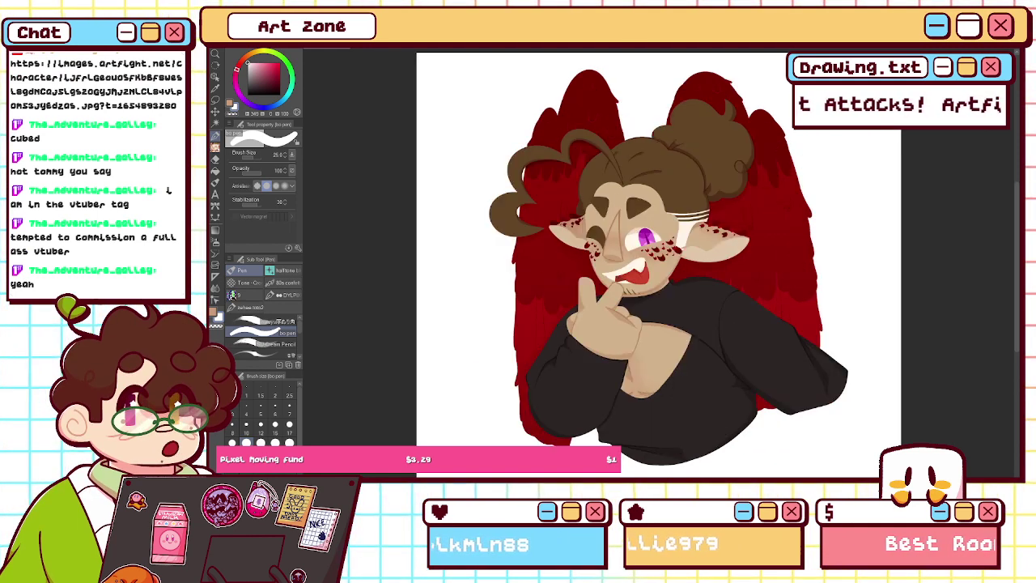
key(ctrl+plus)
key(ctrl+plus)
drag(648, 267, 722, 364)
key(ctrl+plus)
key(h)
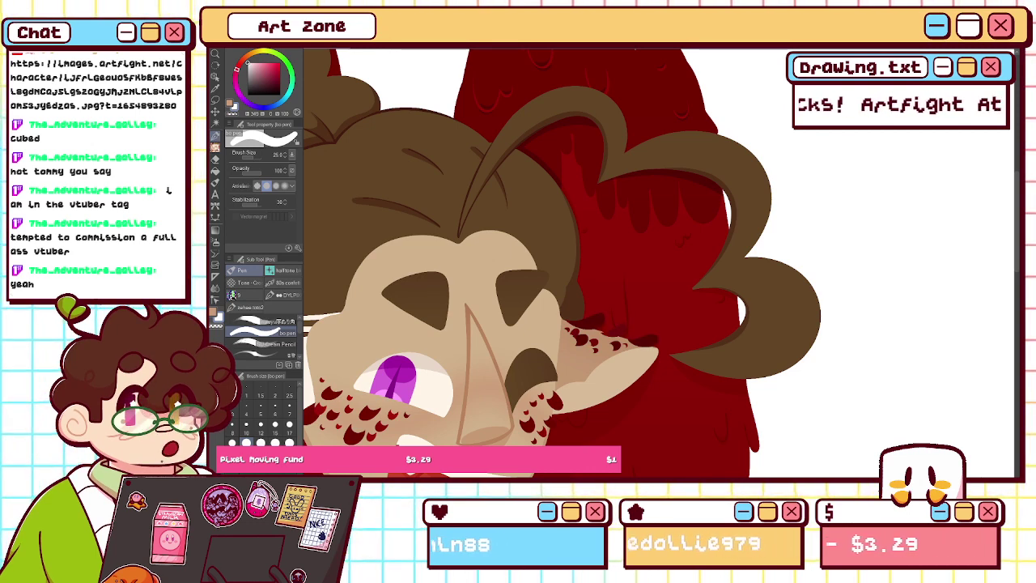
drag(599, 413, 673, 77)
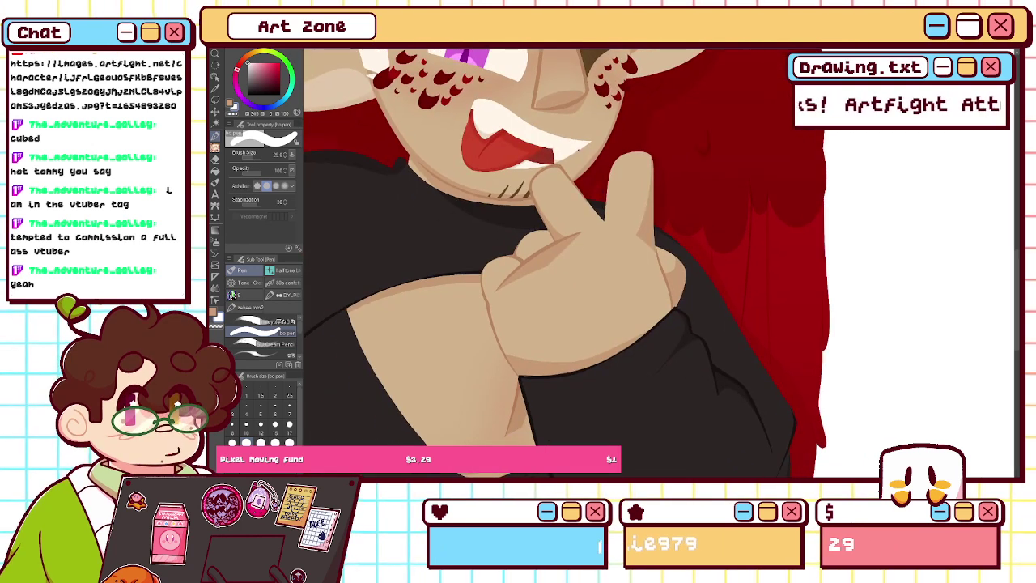
key(h)
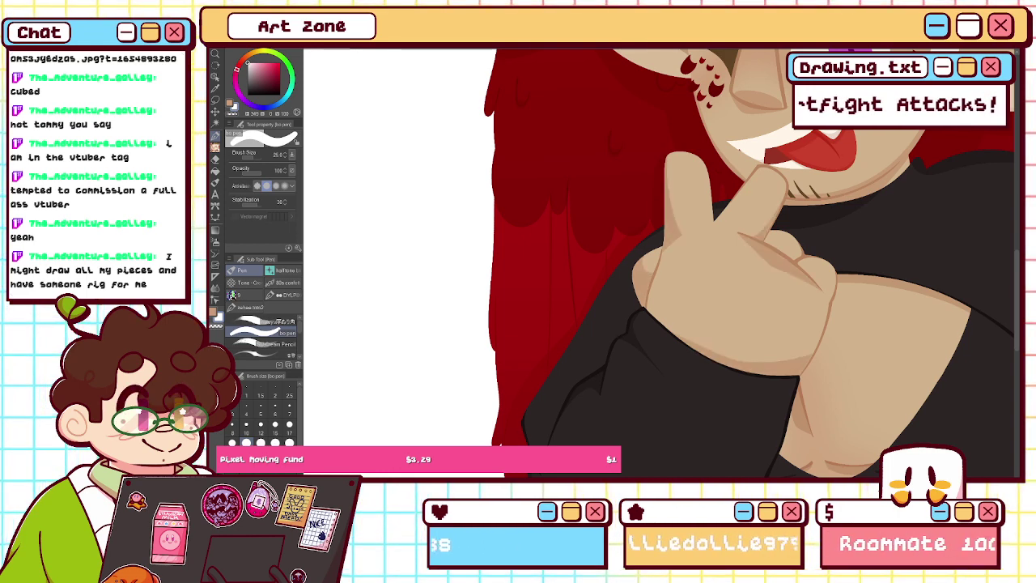
drag(660, 247, 665, 154)
key(ctrl+z)
click(275, 424)
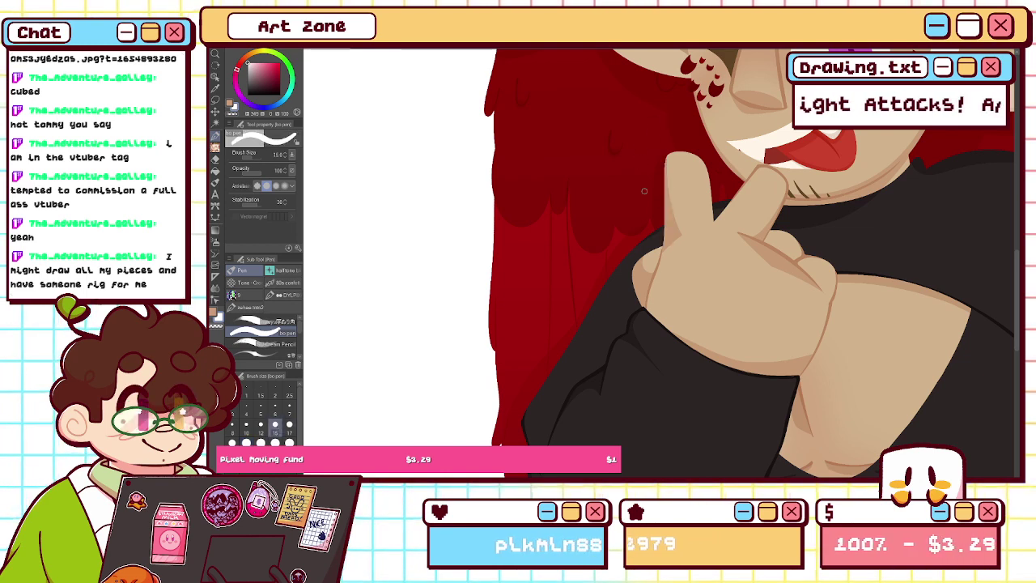
- Paint white highlights along the raised finger's outer edge and the outer knuckle, thinning the finger highlight with the transparent colour
key(h)
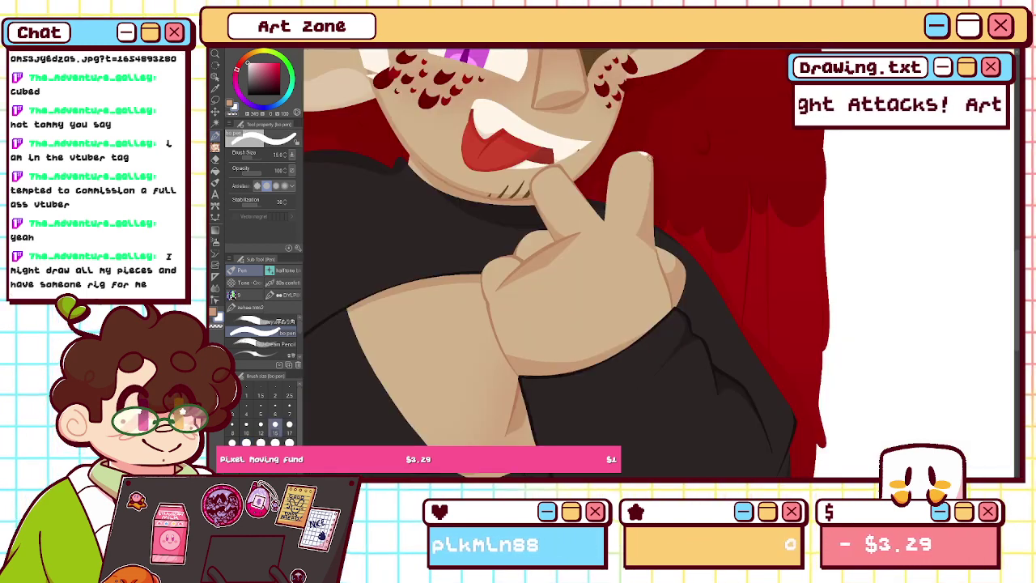
mouse_move(646, 152)
mouse_down()
mouse_move(652, 182)
mouse_move(655, 241)
mouse_up()
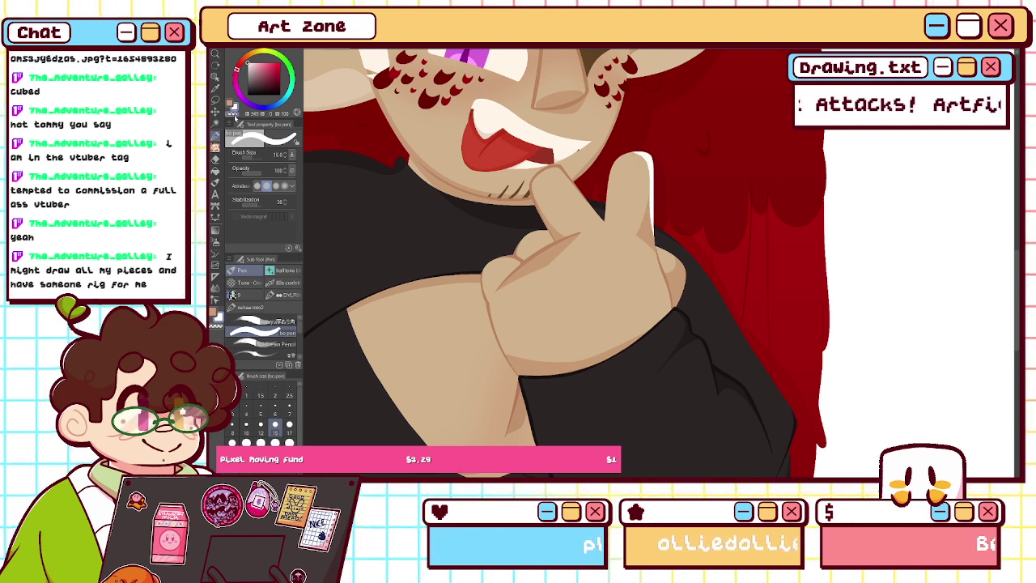
click(235, 115)
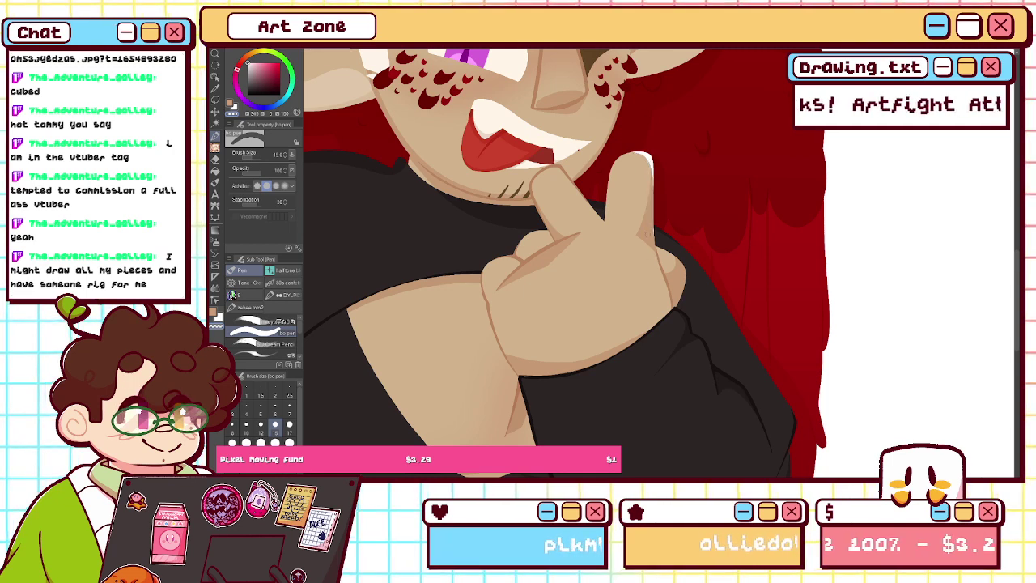
drag(650, 205, 653, 239)
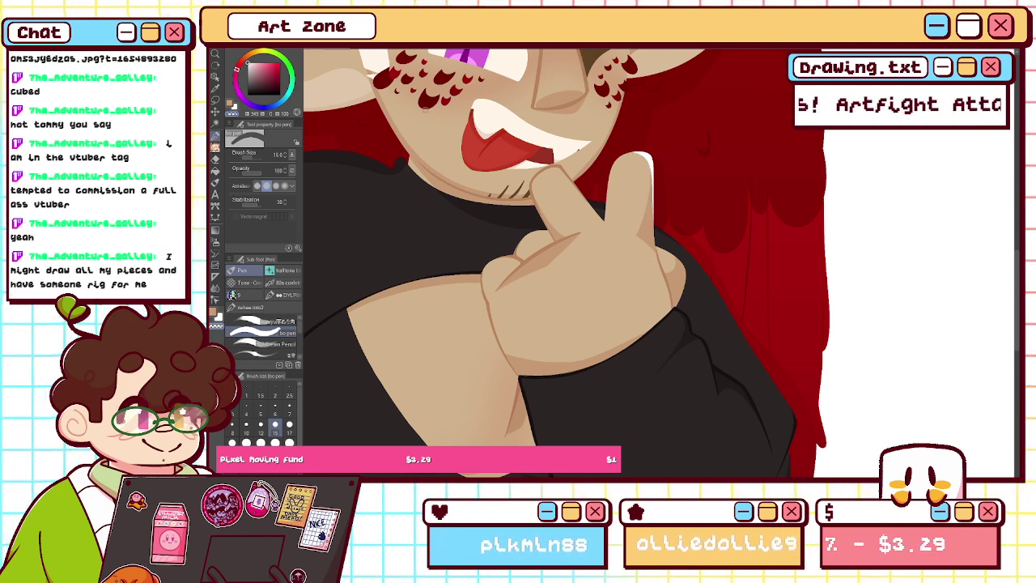
click(235, 107)
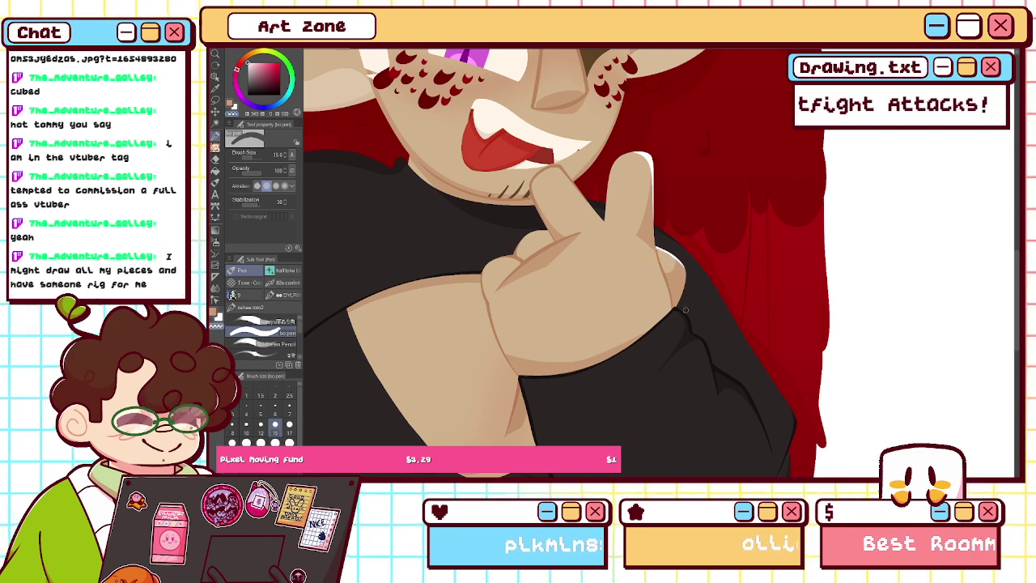
key(c)
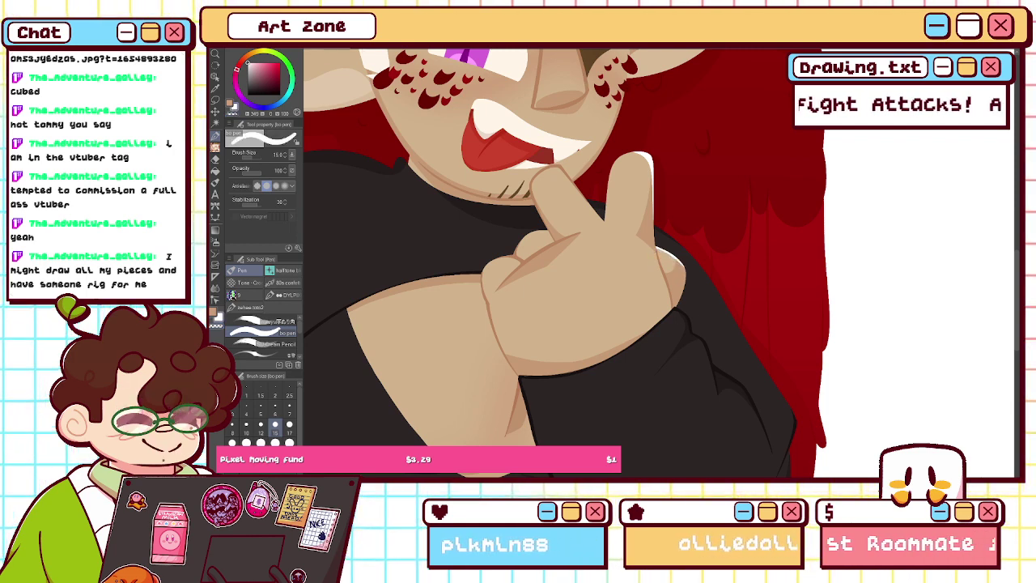
- Sample the white of the headband beside the ear as the drawing colour
key(h)
key(ctrl+0)
alt+click(688, 235)
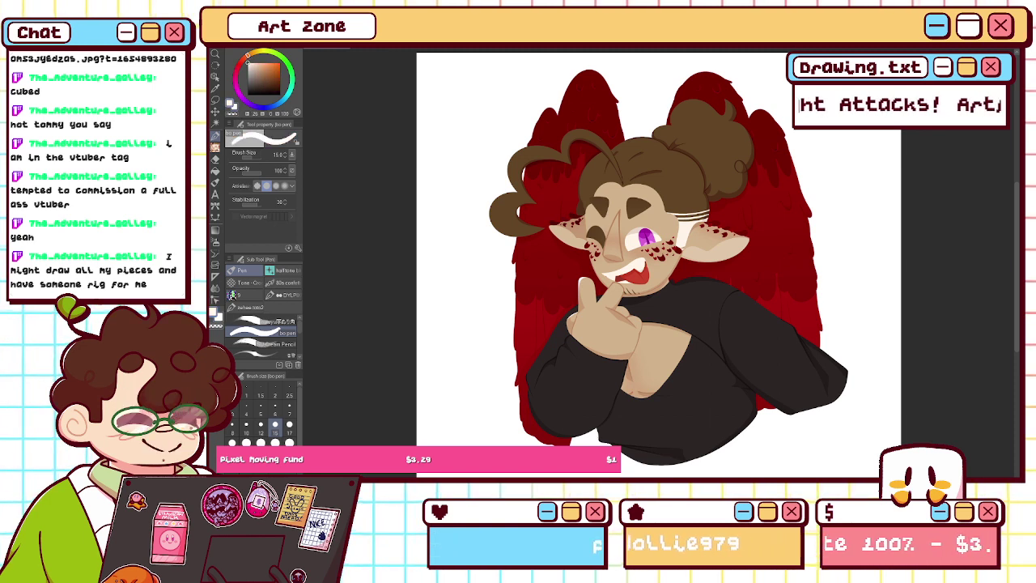
click(214, 103)
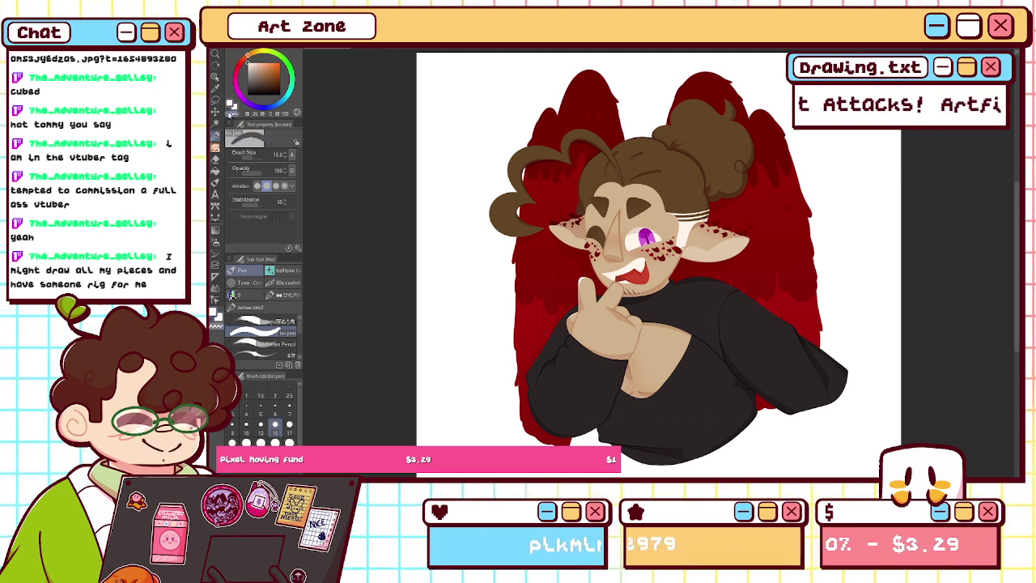
click(229, 102)
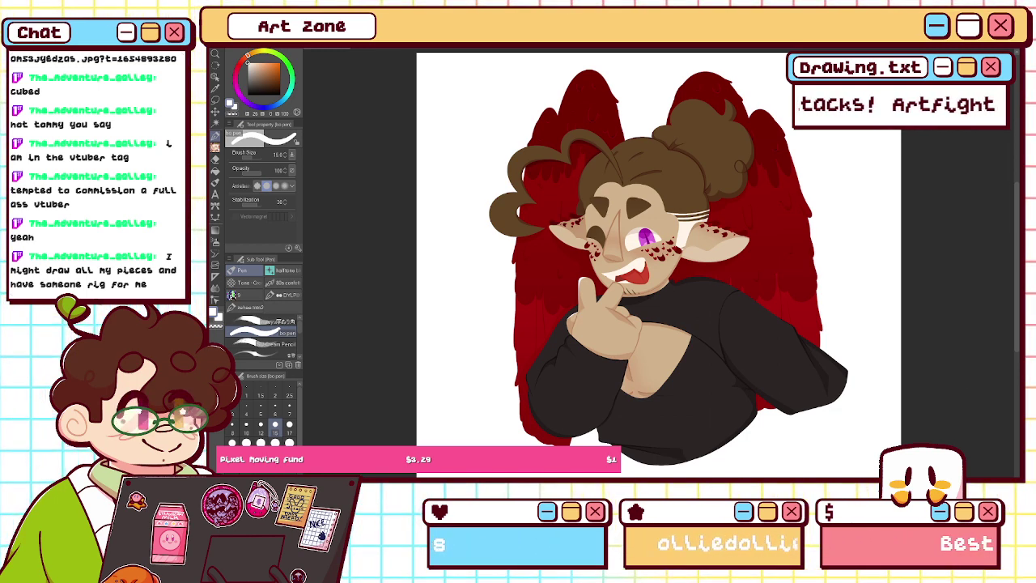
- Paint white highlights along the upper edges of the three dark red feathers on top of the ear beside the loose curl
key(ctrl+plus)
key(ctrl+plus)
key(ctrl+plus)
drag(599, 243, 744, 310)
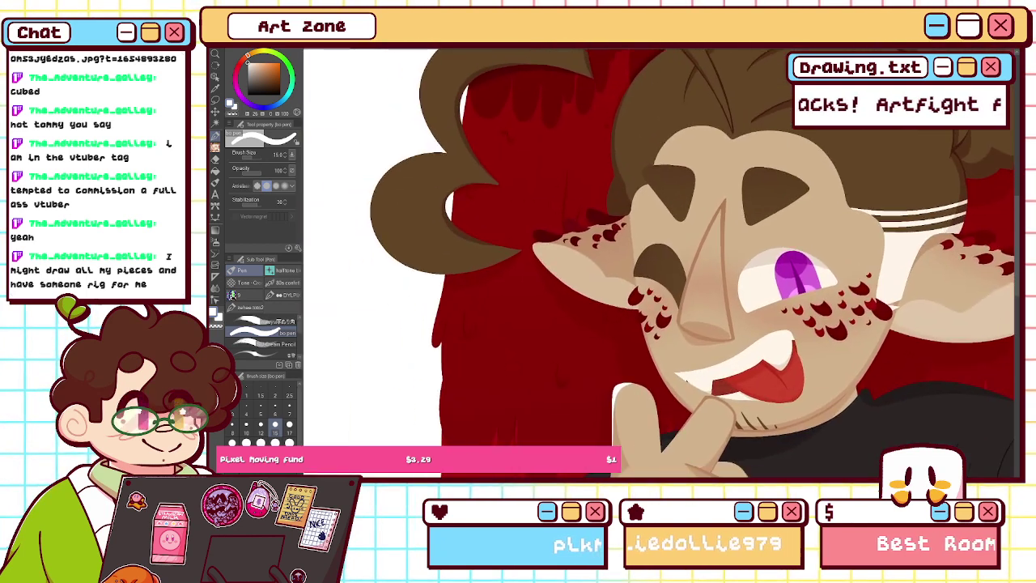
key(h)
key(ctrl+plus)
scroll(718, 447, right, 2)
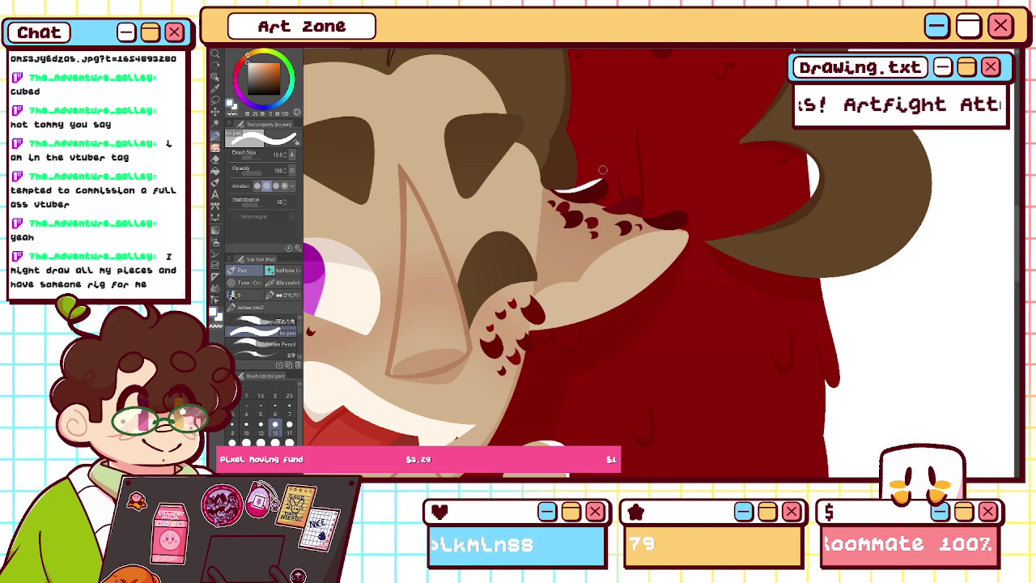
mouse_move(566, 189)
mouse_down()
mouse_move(598, 176)
mouse_move(610, 200)
mouse_move(642, 199)
mouse_move(655, 211)
mouse_move(643, 216)
mouse_move(687, 216)
mouse_up()
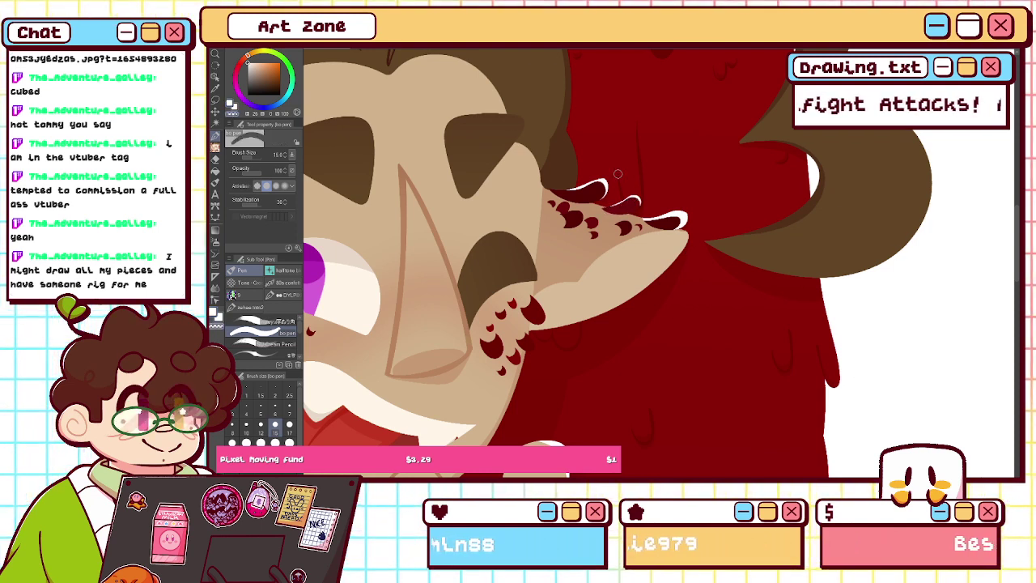
- Thin the white highlights on the ear feathers into fine edge lines with the transparent colour
drag(684, 221, 648, 221)
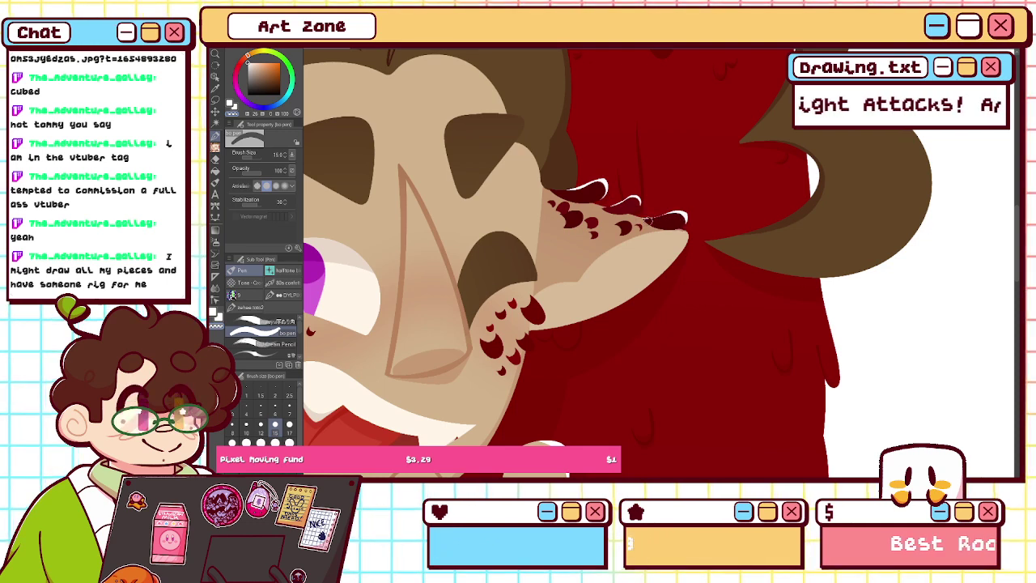
key(ctrl+z)
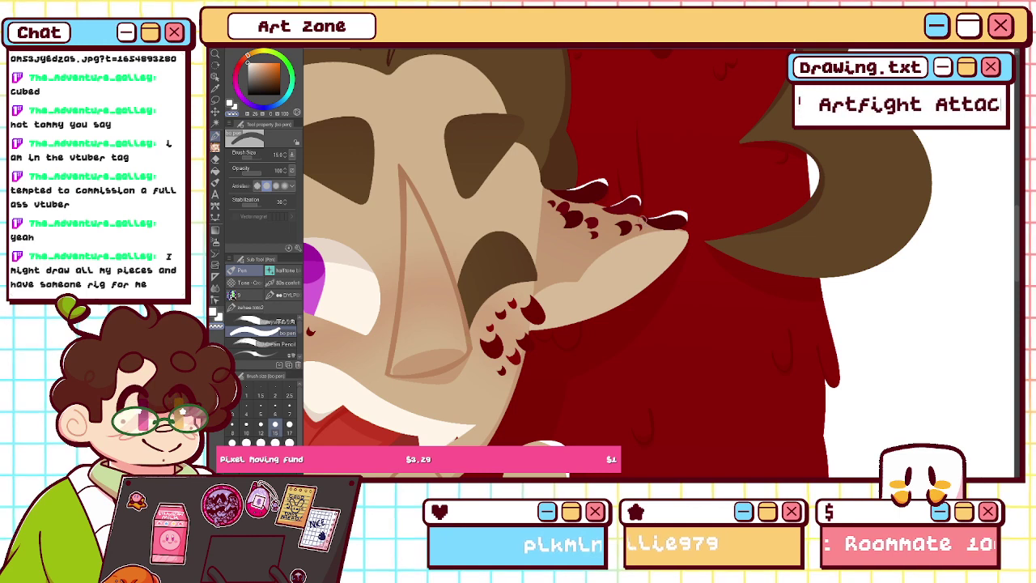
drag(665, 219, 679, 215)
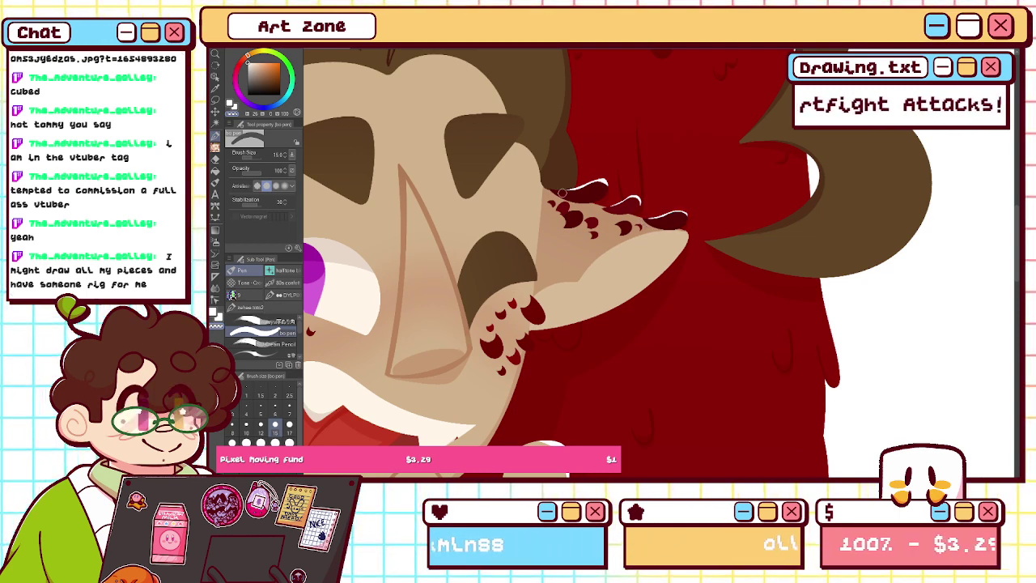
drag(584, 188, 602, 190)
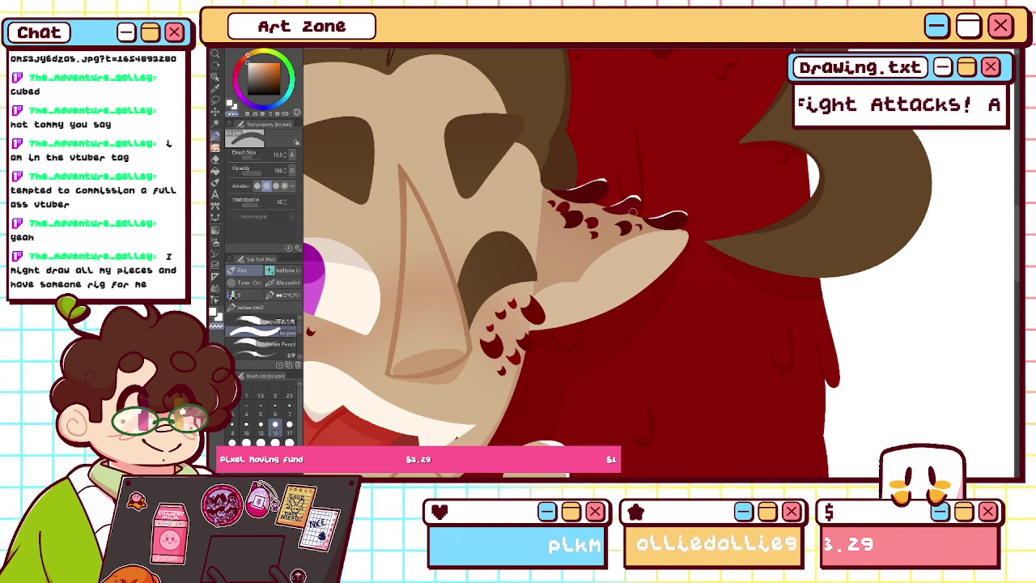
key(h)
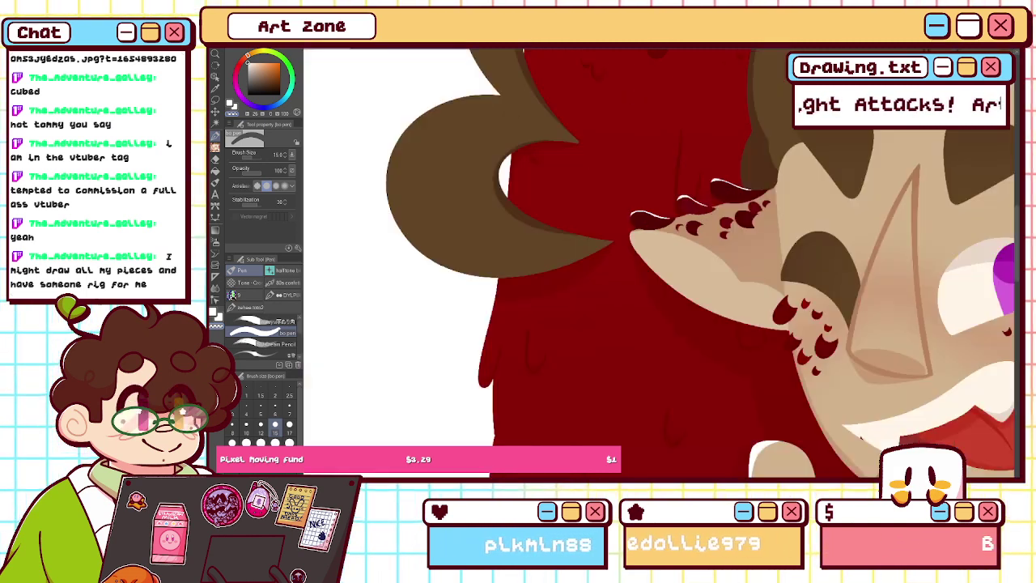
- Undo the white highlights on the three dark red feathers on top of the ear
key(ctrl+0)
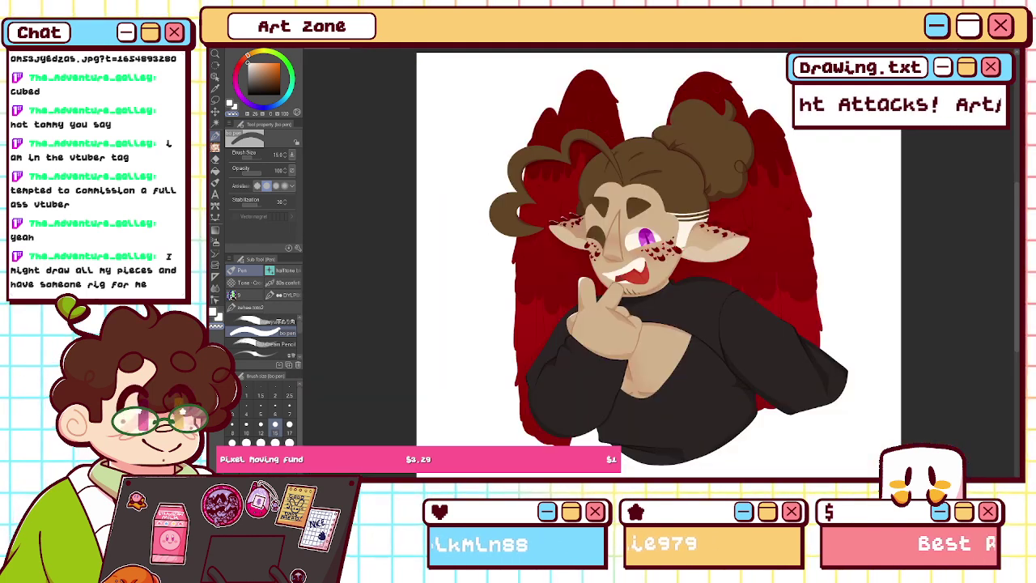
scroll(589, 204, up, 5)
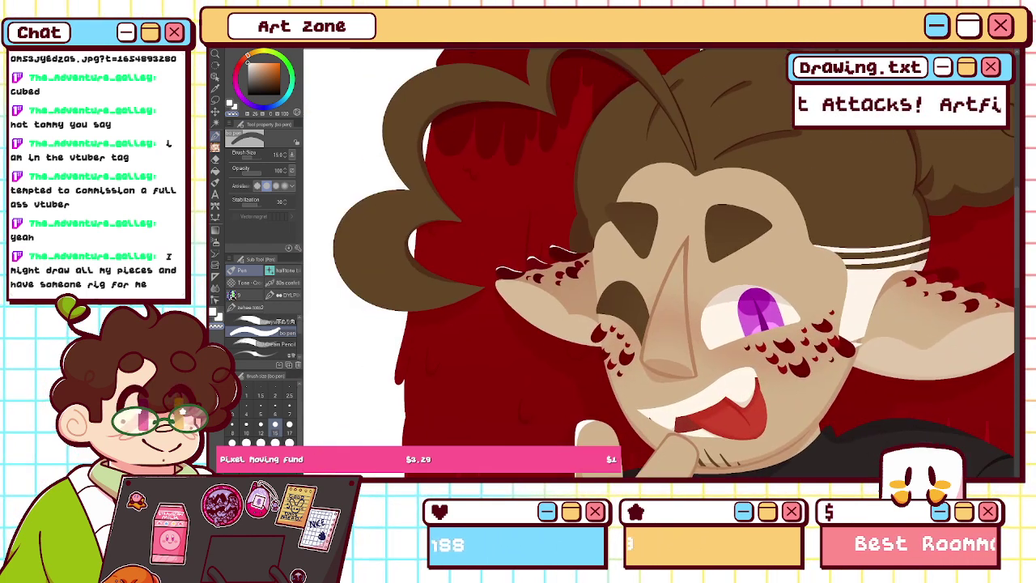
key(ctrl+z)
key(ctrl+z)
key(ctrl+z)
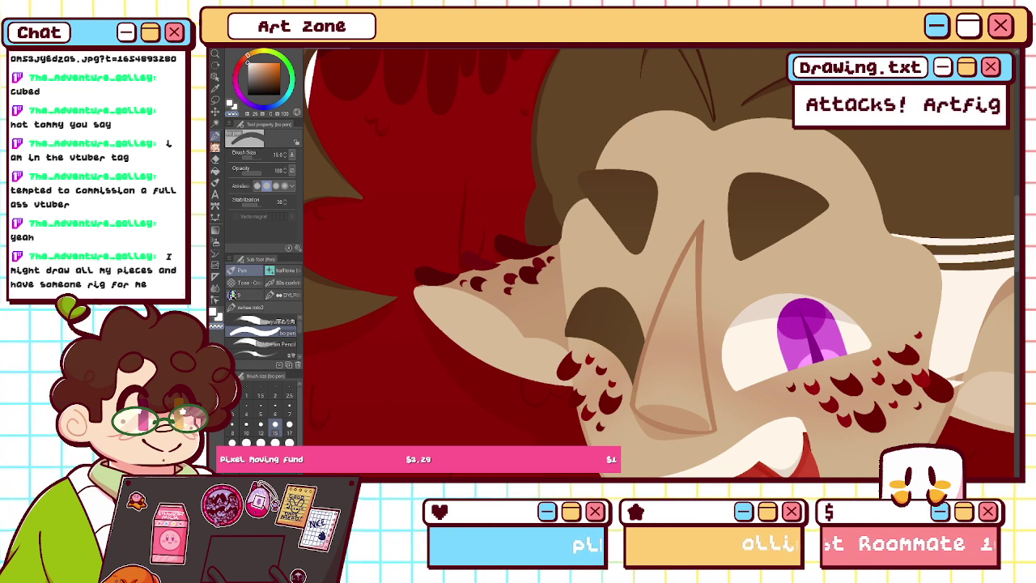
- Repaint finer white highlights on the tips of the three upper ear feathers at brush size 10, thinning them with the transparent colour
key(bracketleft)
key(bracketleft)
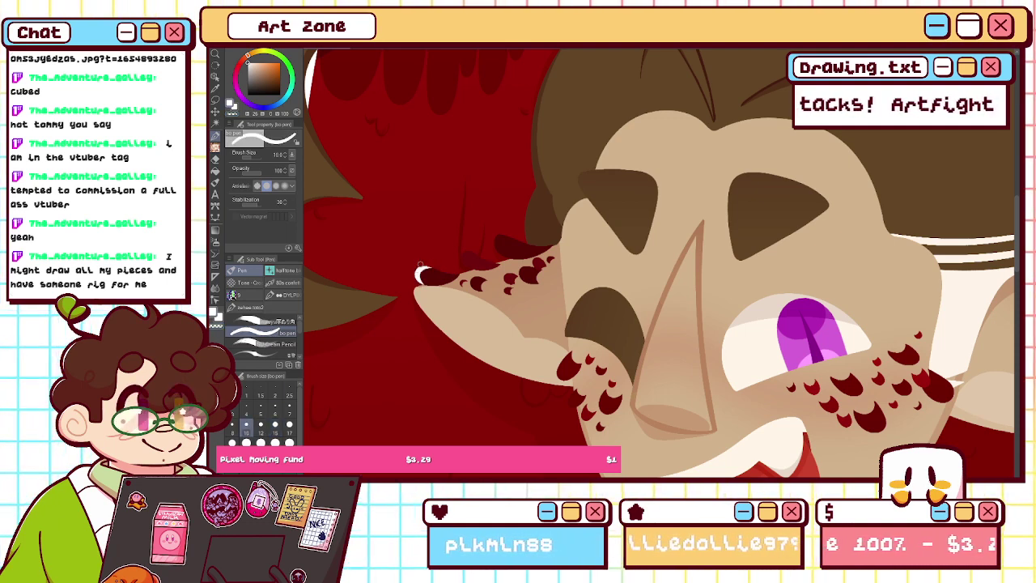
drag(464, 262, 507, 238)
click(232, 115)
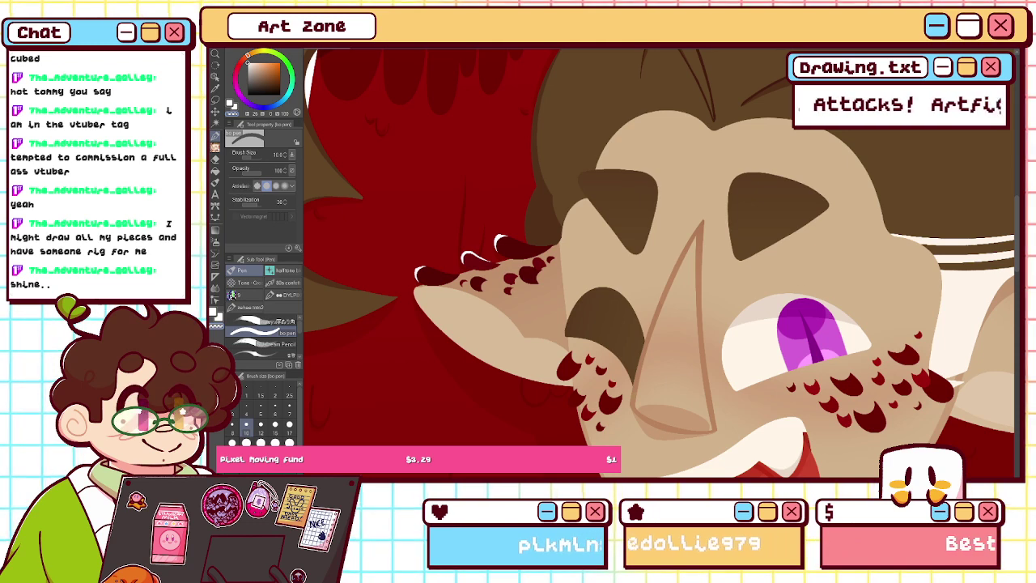
- Extend the white highlight along the upper edge of the ear feather nearest the hair and trim it with the transparent colour
key(ctrl+0)
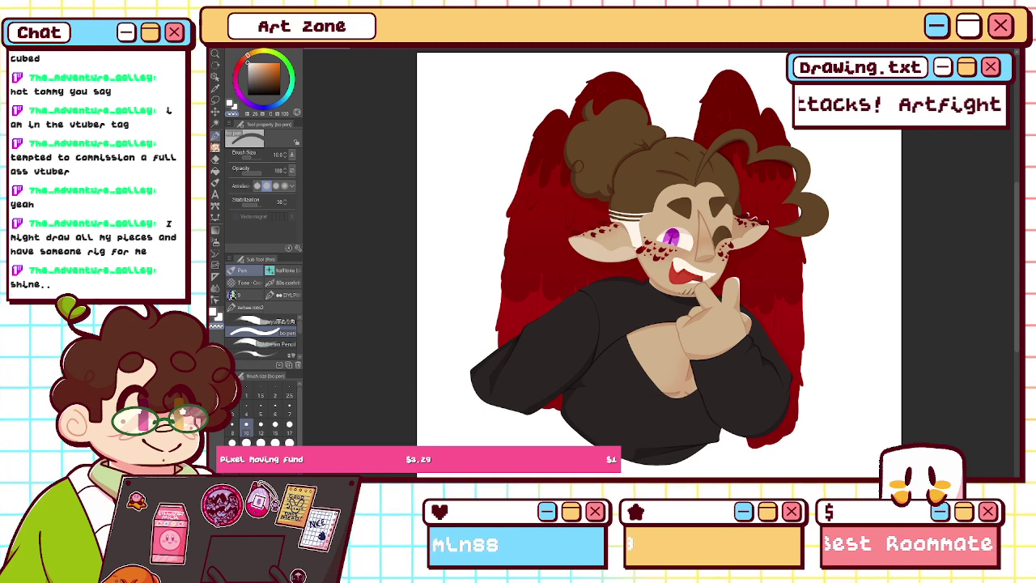
key(ctrl+plus)
key(ctrl+plus)
key(ctrl+plus)
drag(797, 230, 516, 304)
scroll(772, 259, up, 3)
click(232, 111)
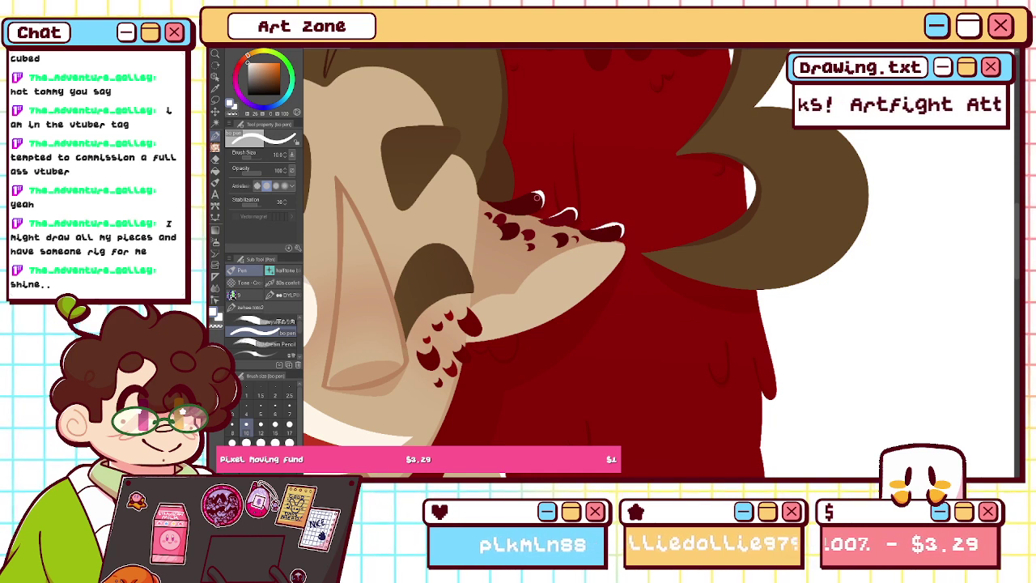
mouse_move(533, 197)
mouse_down()
mouse_move(487, 185)
mouse_move(530, 196)
mouse_up()
click(232, 114)
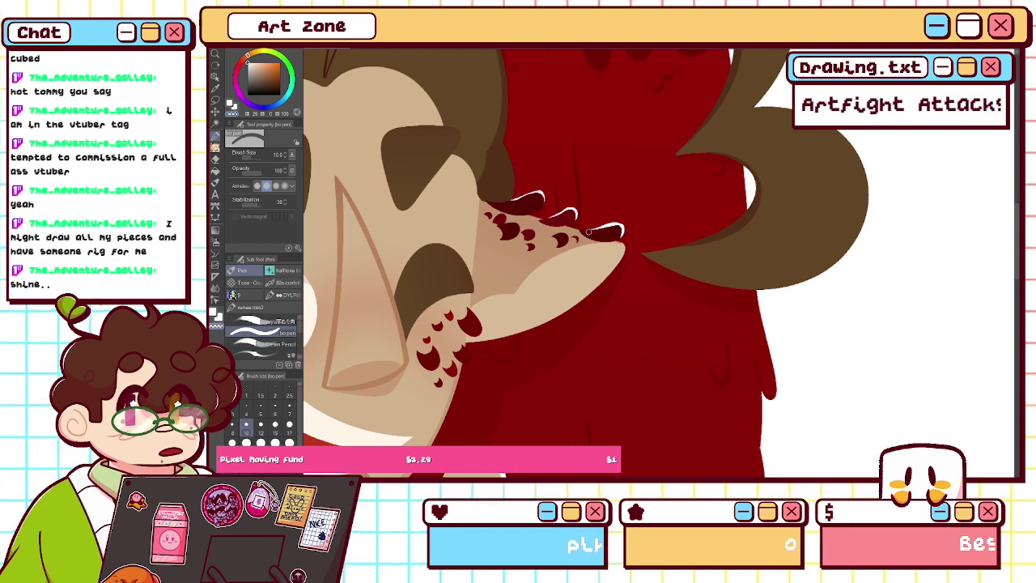
- Paint small white highlights on the outer edges of the cheek feathers just below the ear
key(x)
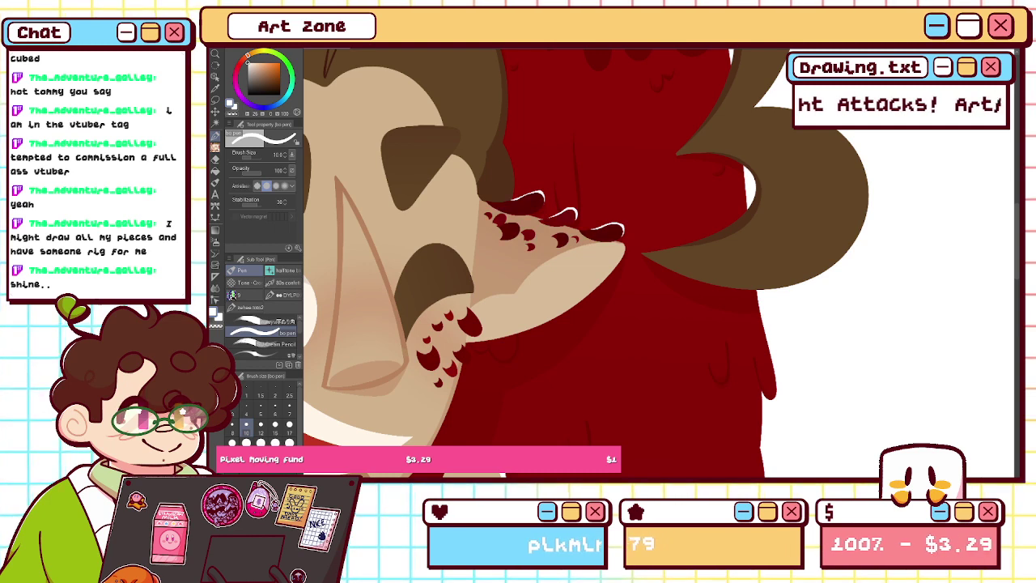
key(h)
drag(845, 311, 565, 256)
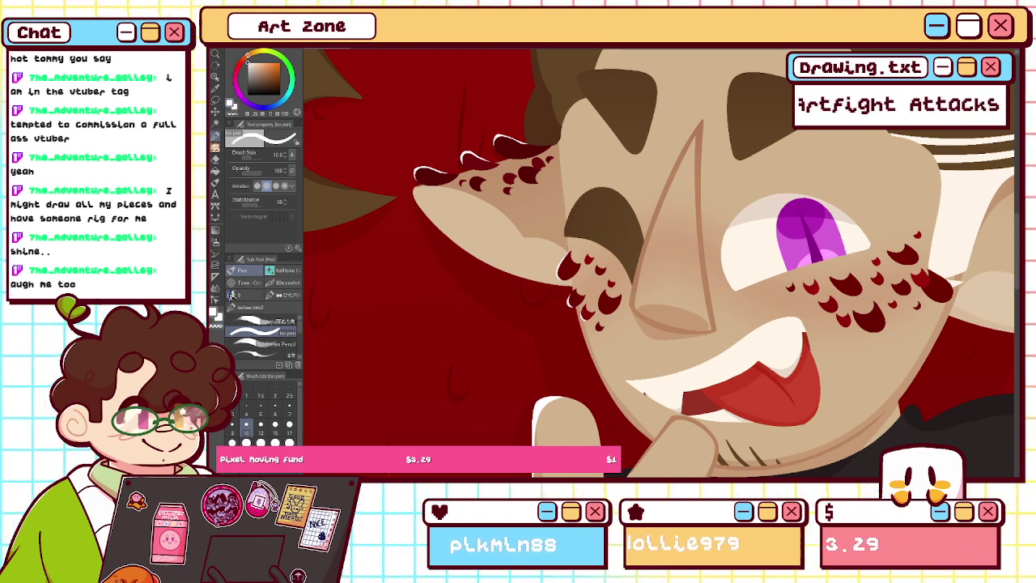
- Hide the white paper and paint a white highlight along the outer edge of the loose curl's end lobe at brush size 40
key(ctrl+0)
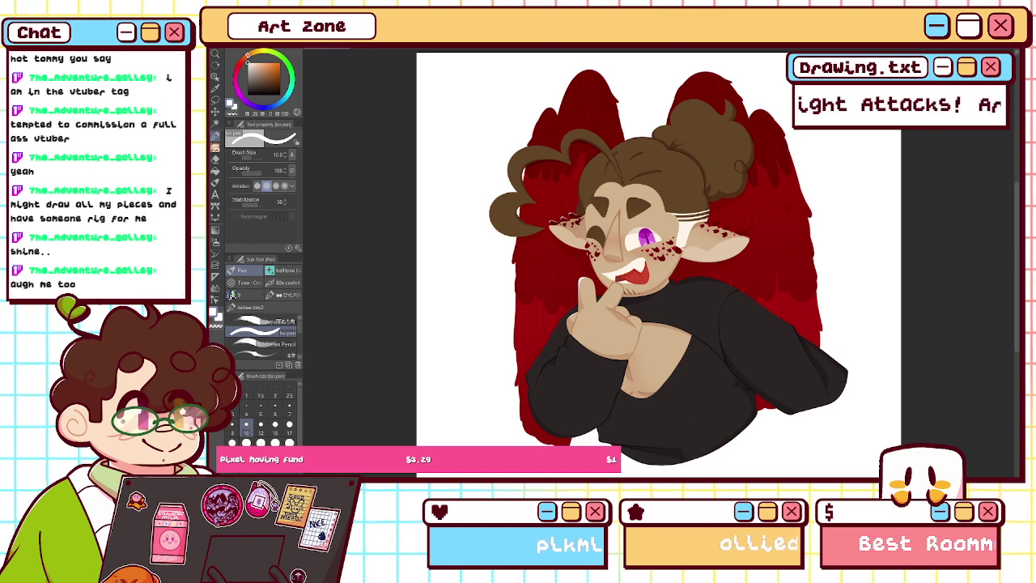
key(h)
key(ctrl+plus)
key(ctrl+plus)
key(ctrl+plus)
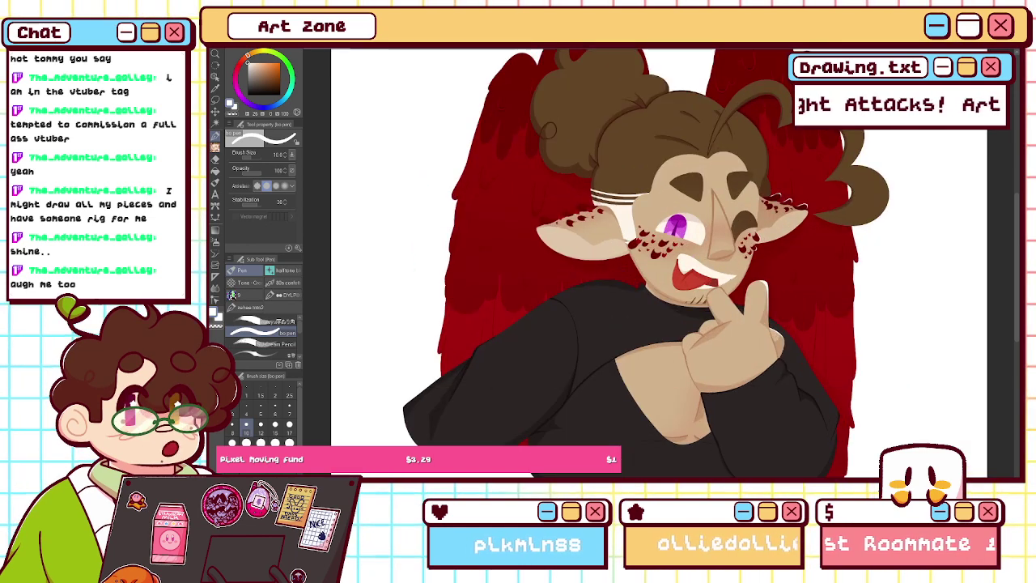
drag(857, 186, 486, 381)
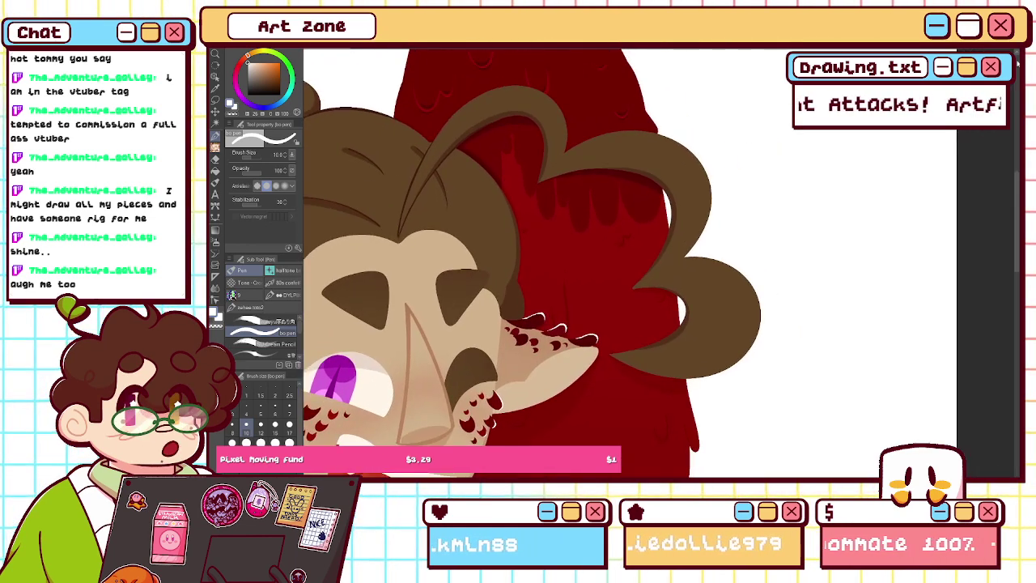
click(275, 443)
mouse_move(688, 259)
mouse_down()
mouse_move(752, 293)
mouse_move(685, 375)
mouse_up()
key(ctrl+z)
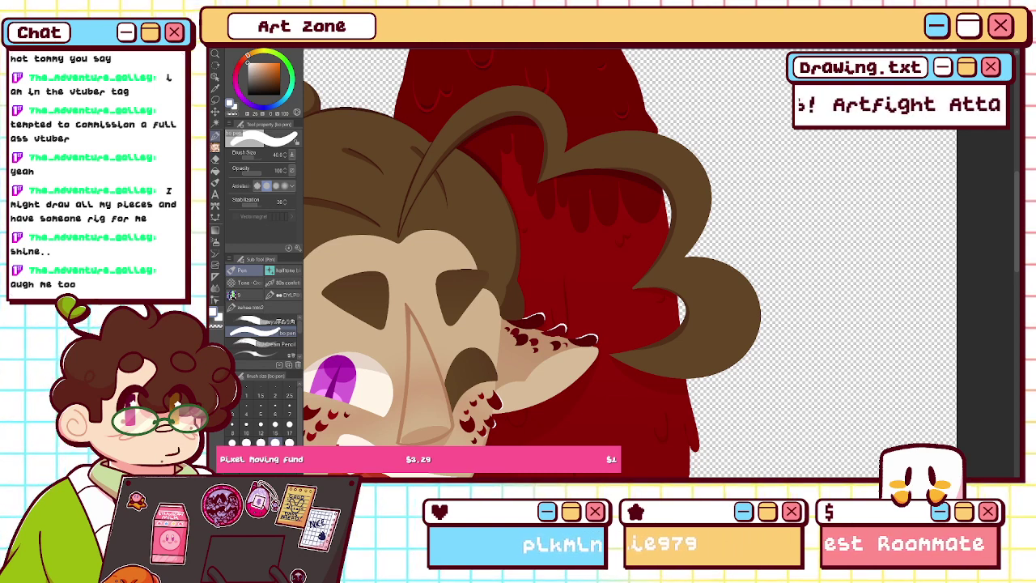
mouse_move(685, 260)
mouse_down()
mouse_move(754, 302)
mouse_move(659, 374)
mouse_up()
- Try to thin the white highlight on the curl's end lobe with the transparent colour
key(c)
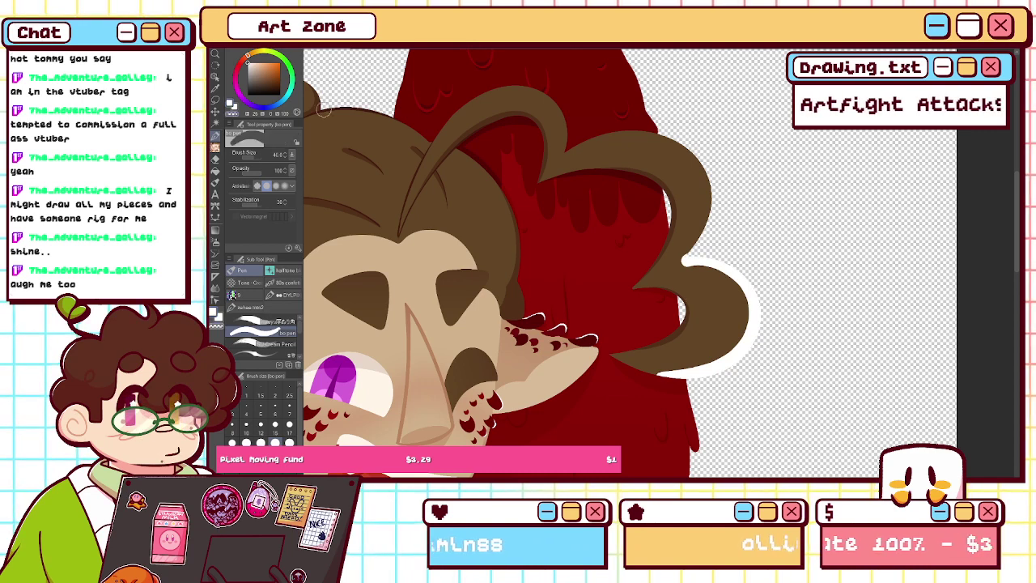
mouse_move(678, 252)
mouse_down()
mouse_move(701, 276)
mouse_move(677, 266)
mouse_move(698, 261)
mouse_move(749, 341)
mouse_move(624, 345)
mouse_up()
key(ctrl+z)
mouse_move(675, 262)
mouse_down()
mouse_move(742, 290)
mouse_move(646, 364)
mouse_up()
key(ctrl+z)
mouse_move(686, 261)
mouse_down()
mouse_move(749, 296)
mouse_move(631, 361)
mouse_up()
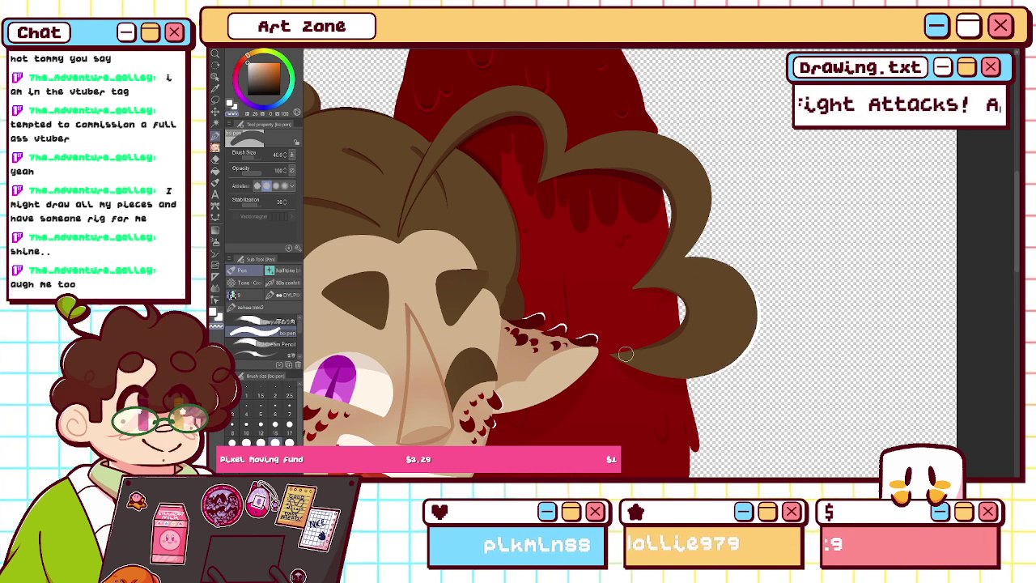
key(ctrl+z)
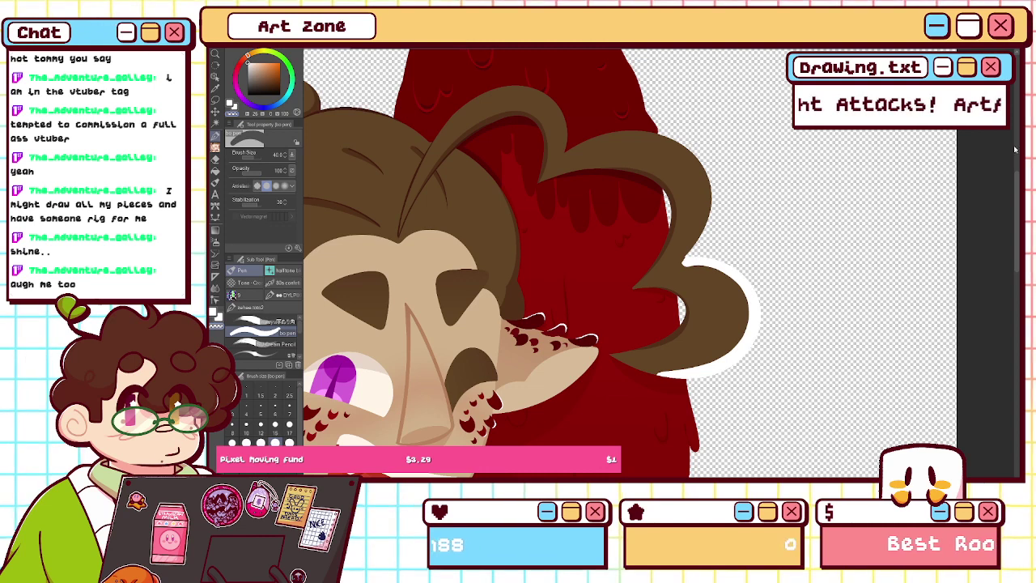
- Fill the background behind the character with black, then return to the transparent colour
click(235, 107)
click(247, 96)
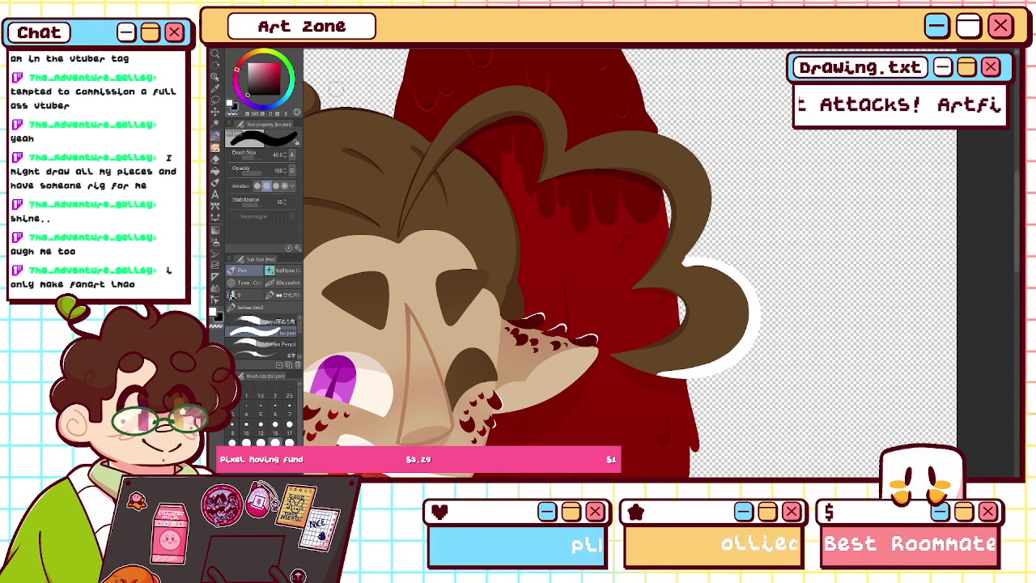
key(alt+Delete)
key(x)
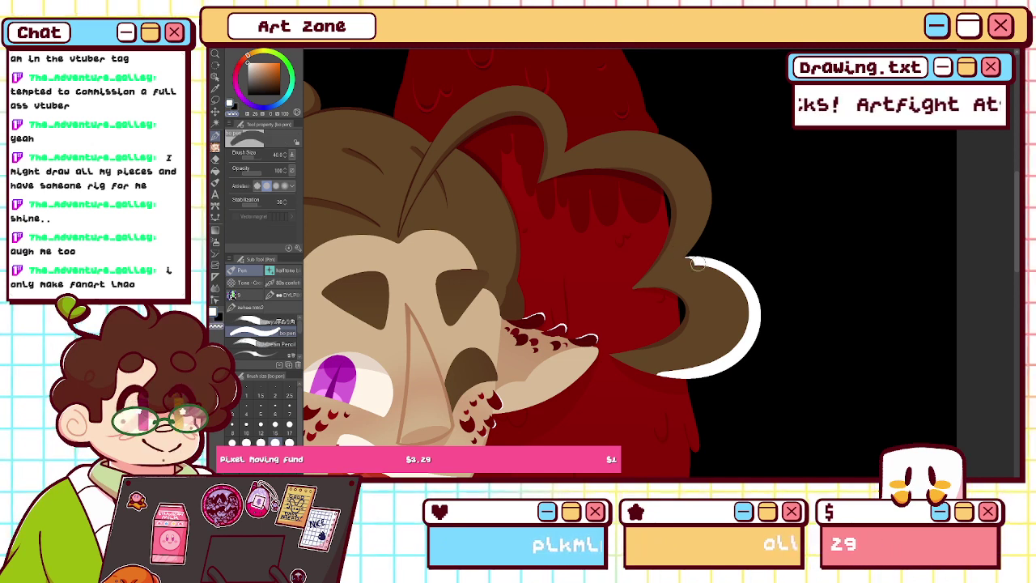
- Try several transparent strokes along the inside of the end lobe's highlight against the black background
mouse_move(688, 263)
mouse_down()
mouse_move(748, 330)
mouse_move(614, 354)
mouse_up()
key(ctrl+z)
mouse_move(686, 262)
mouse_down()
mouse_move(750, 316)
mouse_move(618, 358)
mouse_up()
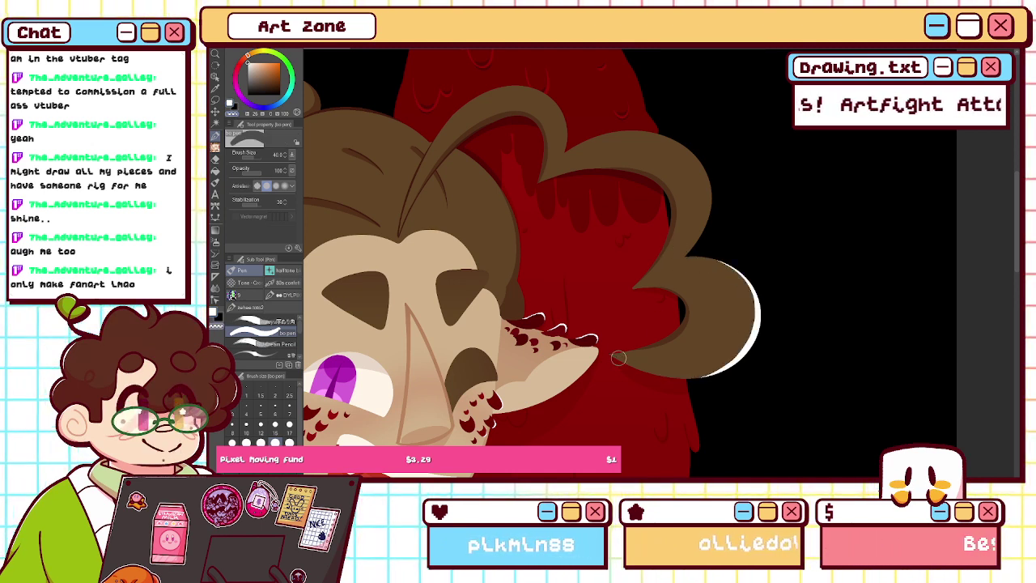
key(ctrl+z)
mouse_move(687, 265)
mouse_down()
mouse_move(742, 343)
mouse_move(625, 356)
mouse_up()
key(ctrl+z)
mouse_move(684, 265)
mouse_down()
mouse_move(750, 323)
mouse_move(639, 365)
mouse_up()
key(ctrl+z)
mouse_move(685, 265)
mouse_down()
mouse_move(737, 284)
mouse_move(647, 373)
mouse_up()
key(ctrl+z)
mouse_move(685, 265)
mouse_down()
mouse_move(697, 375)
mouse_move(737, 275)
mouse_move(695, 379)
mouse_move(640, 353)
mouse_up()
key(ctrl+z)
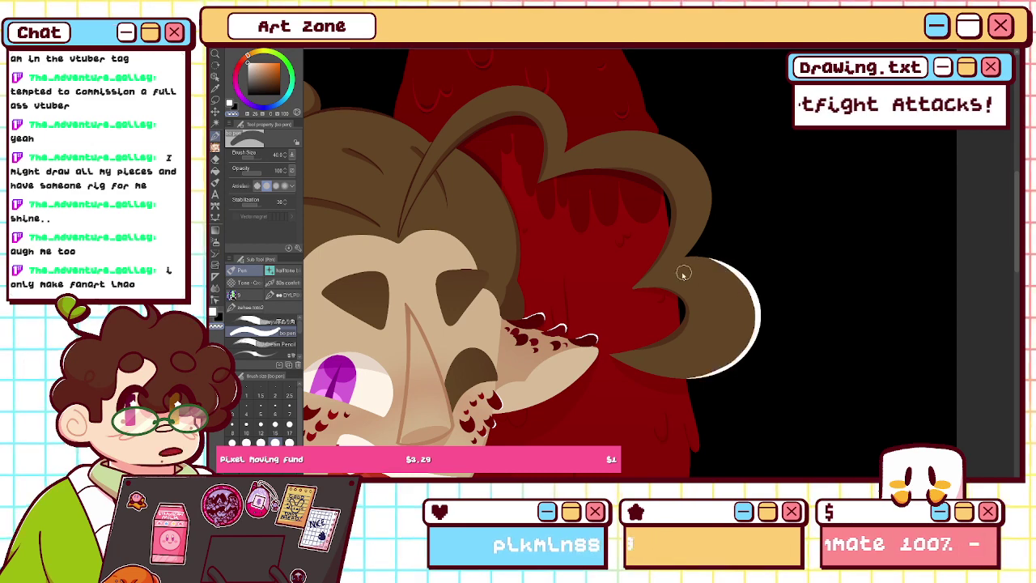
drag(684, 269, 624, 366)
key(ctrl+z)
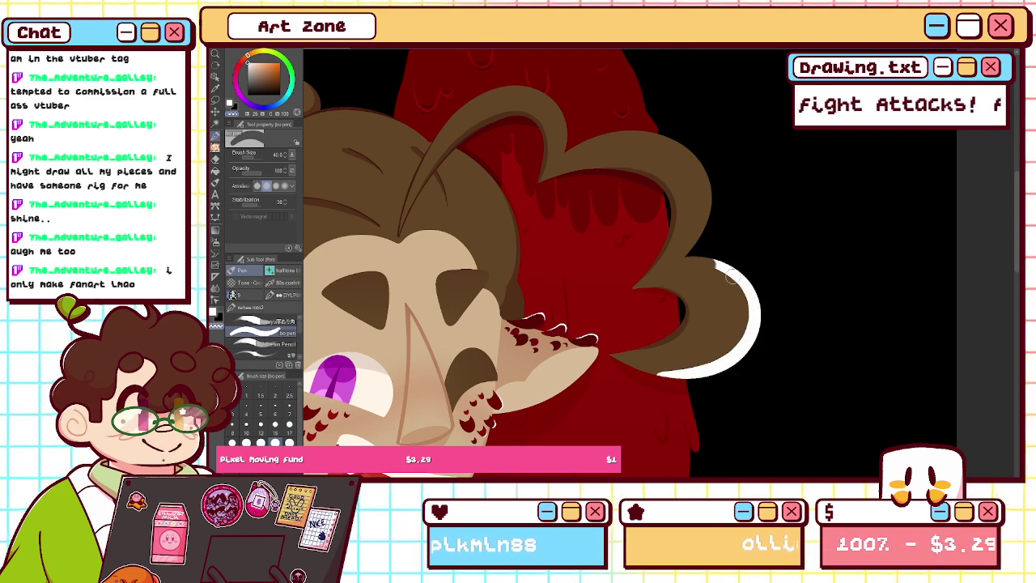
- Thin the white highlight on the curl's end lobe into a tapered edge line with the transparent colour
drag(709, 264, 657, 373)
mouse_move(732, 277)
mouse_down()
mouse_move(707, 368)
mouse_move(648, 364)
mouse_up()
key(ctrl+z)
drag(725, 271, 634, 366)
key(ctrl+z)
mouse_move(713, 266)
mouse_down()
mouse_move(686, 379)
mouse_move(644, 370)
mouse_up()
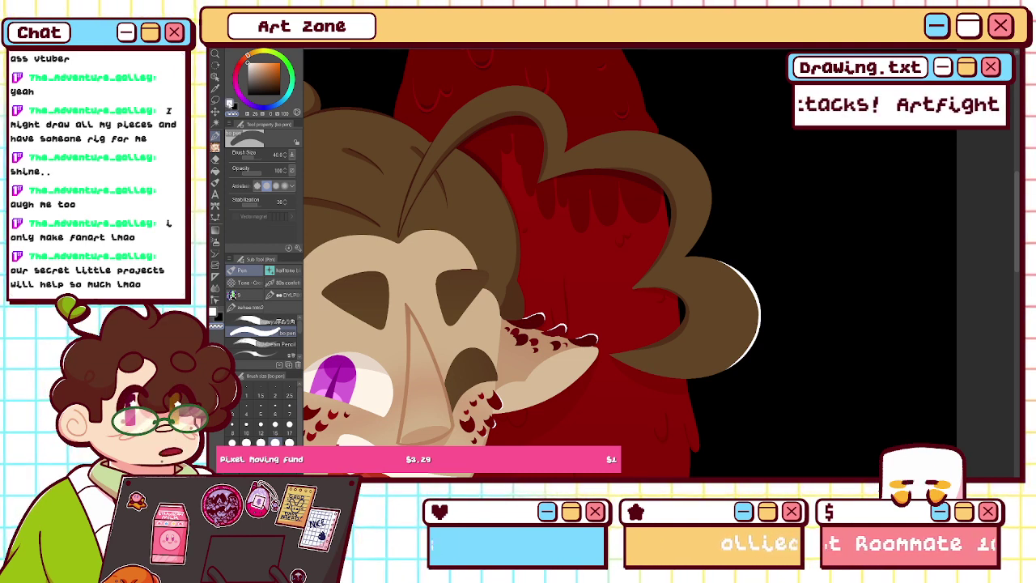
- Paint a white highlight along the outer edge of the curl's middle lobe at brush size 30 and select the transparent colour
key(c)
click(260, 442)
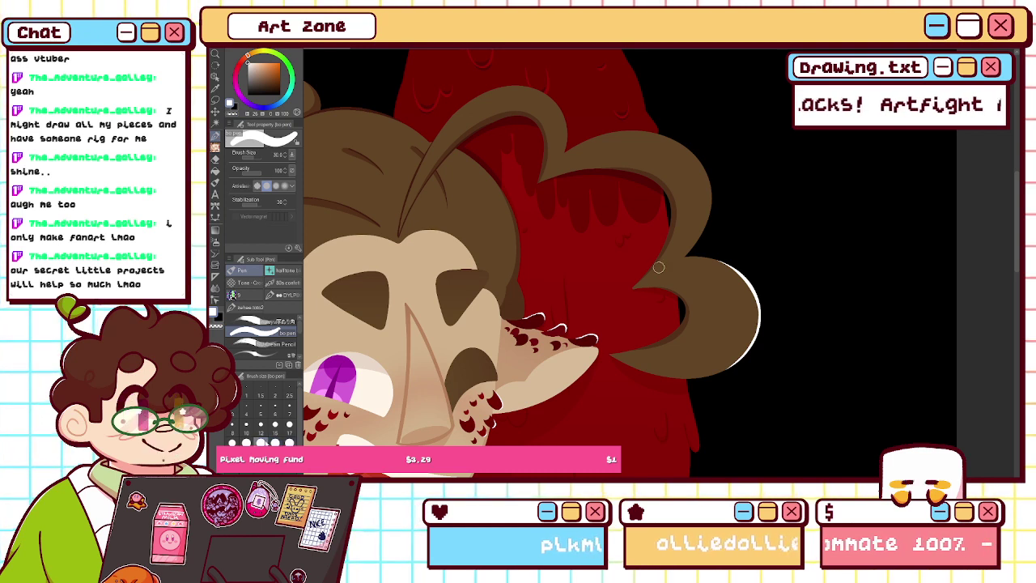
mouse_move(684, 254)
mouse_down()
mouse_move(656, 134)
mouse_move(634, 132)
mouse_up()
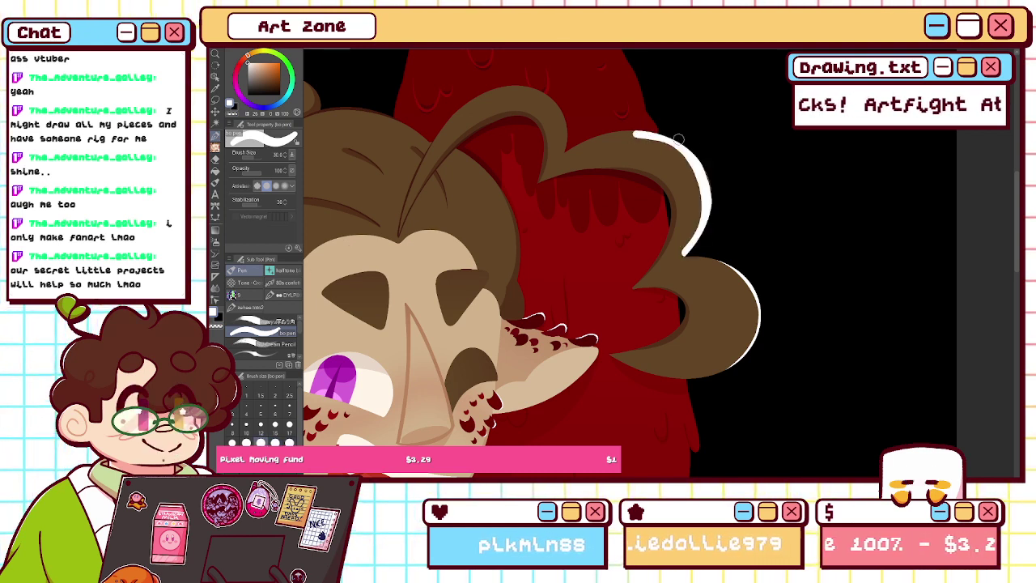
click(233, 114)
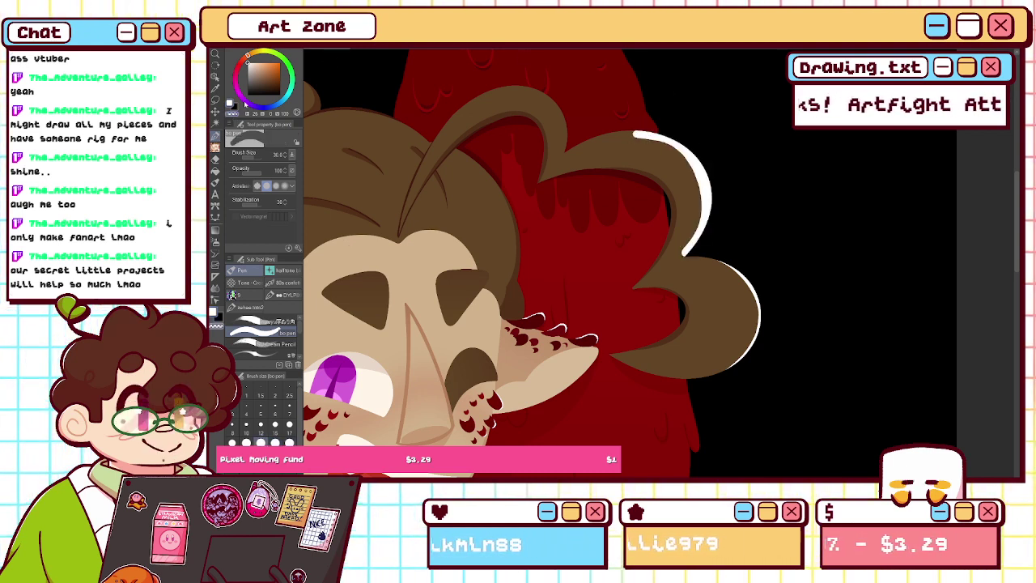
- Try several transparent strokes to thin the white highlight on the curl's middle lobe
mouse_move(630, 135)
mouse_down()
mouse_move(665, 142)
mouse_move(673, 256)
mouse_up()
key(ctrl+z)
mouse_move(631, 136)
mouse_down()
mouse_move(688, 160)
mouse_move(677, 257)
mouse_up()
key(ctrl+z)
mouse_move(677, 152)
mouse_down()
mouse_move(701, 180)
mouse_move(690, 219)
mouse_up()
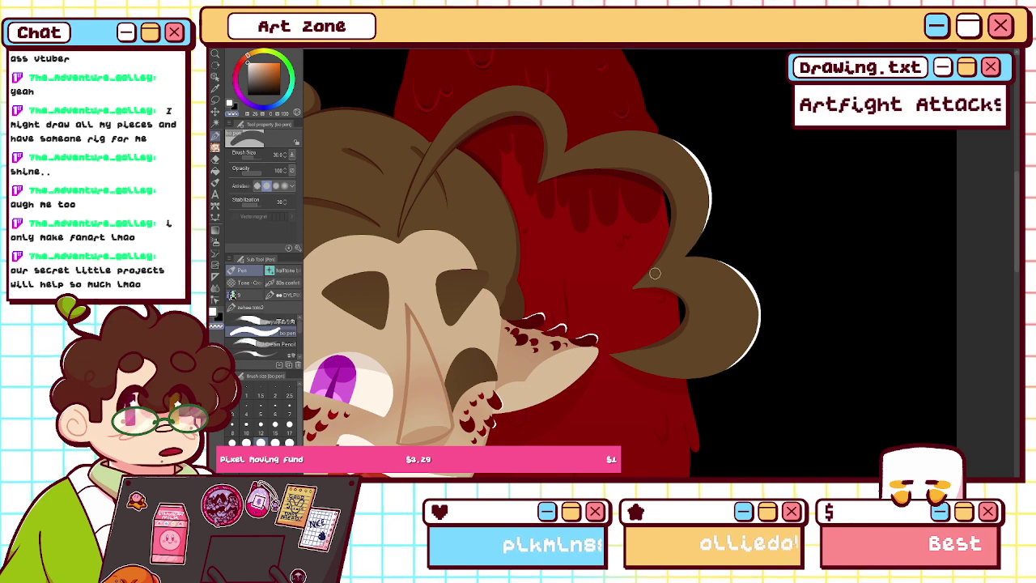
drag(634, 146, 683, 254)
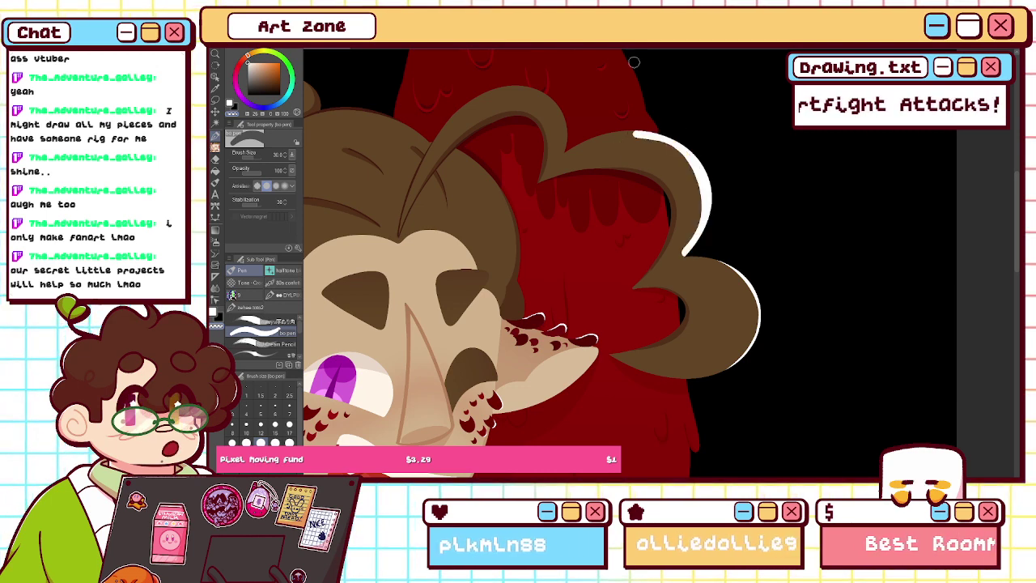
drag(635, 136, 634, 274)
key(ctrl+z)
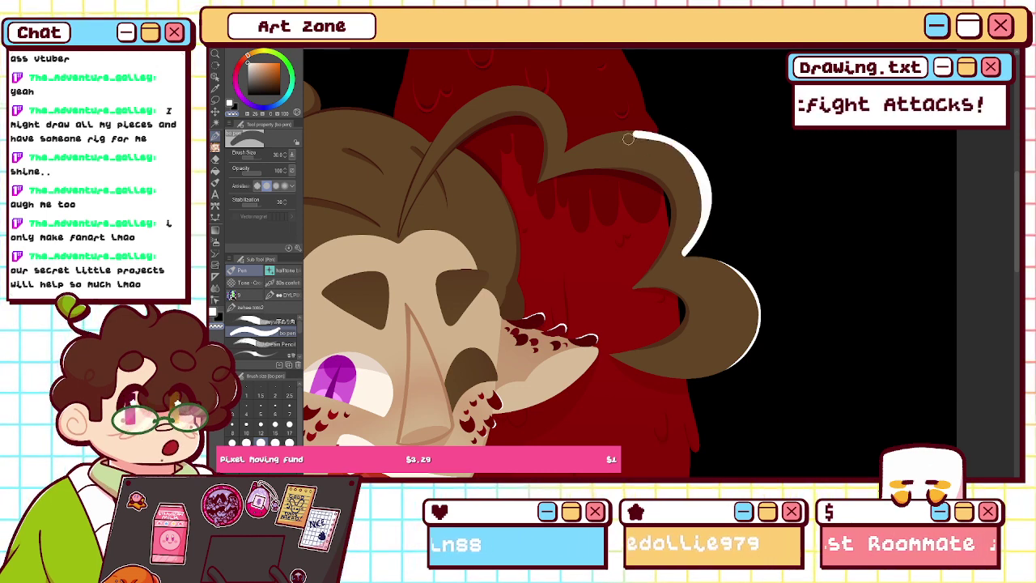
mouse_move(629, 136)
mouse_down()
mouse_move(670, 144)
mouse_move(643, 277)
mouse_up()
key(ctrl+z)
mouse_move(631, 138)
mouse_down()
mouse_move(662, 139)
mouse_move(649, 274)
mouse_up()
key(ctrl+z)
mouse_move(629, 138)
mouse_down()
mouse_move(682, 153)
mouse_move(631, 278)
mouse_up()
key(ctrl+y)
key(ctrl+z)
drag(700, 200, 657, 269)
key(ctrl+z)
- Thin the middle lobe's white highlight into a fine, short edge line with the transparent colour
drag(696, 235, 660, 271)
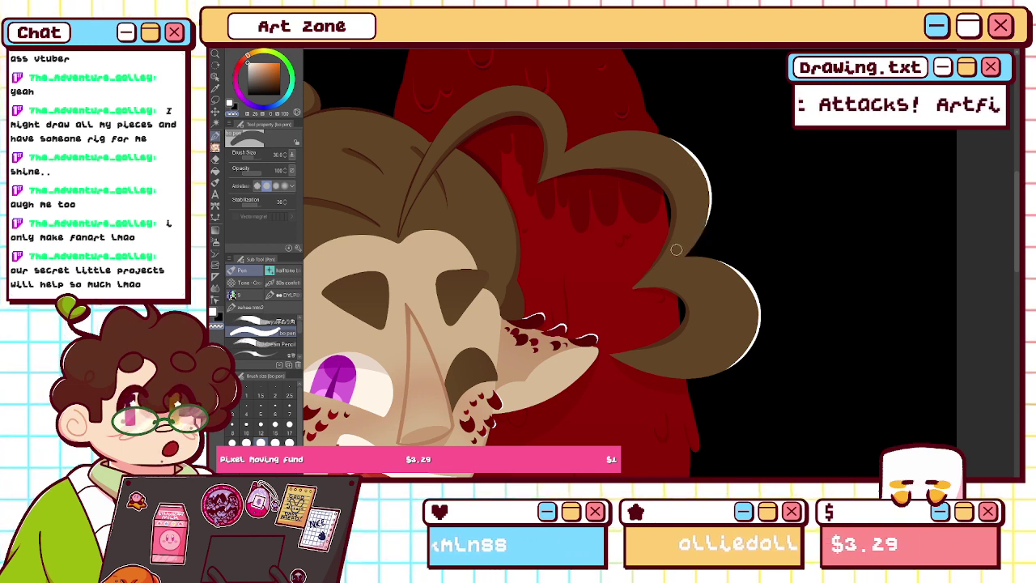
mouse_move(666, 146)
mouse_down()
mouse_move(683, 151)
mouse_move(670, 250)
mouse_up()
key(ctrl+z)
drag(668, 143, 704, 200)
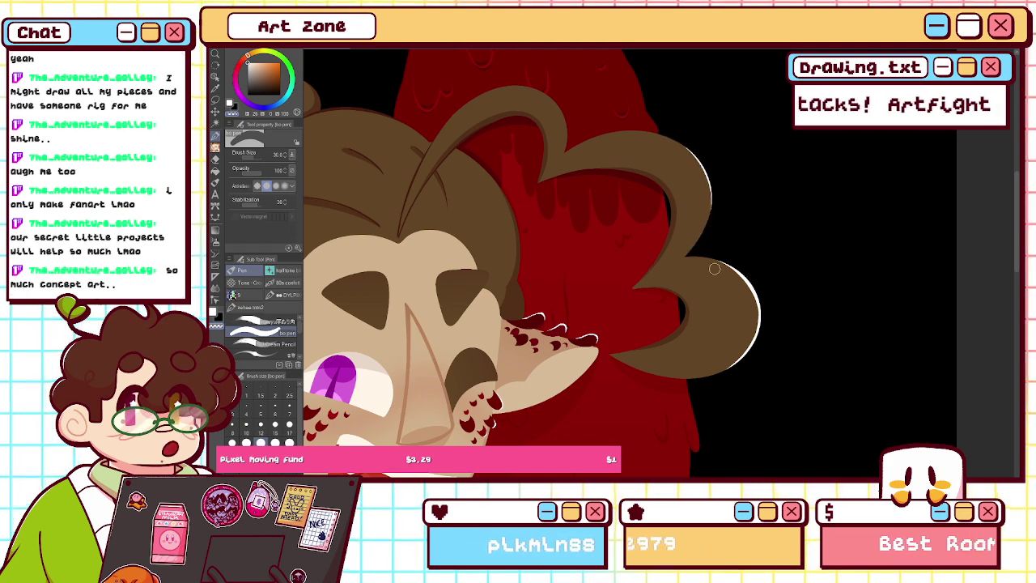
- Thin the end lobe's white highlight further with the transparent colour to match the middle lobe
mouse_move(717, 265)
mouse_down()
mouse_move(744, 286)
mouse_move(715, 367)
mouse_up()
key(ctrl+z)
mouse_move(719, 265)
mouse_down()
mouse_move(750, 295)
mouse_move(708, 367)
mouse_up()
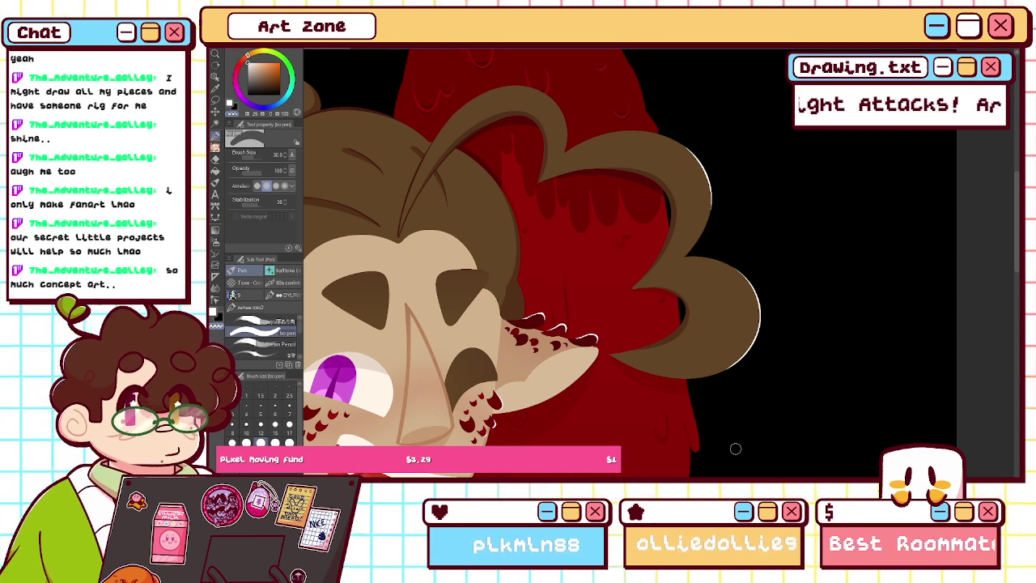
- Check the curl highlights in the mirrored view and back, and switch to the white drawing colour
drag(733, 413, 838, 468)
key(h)
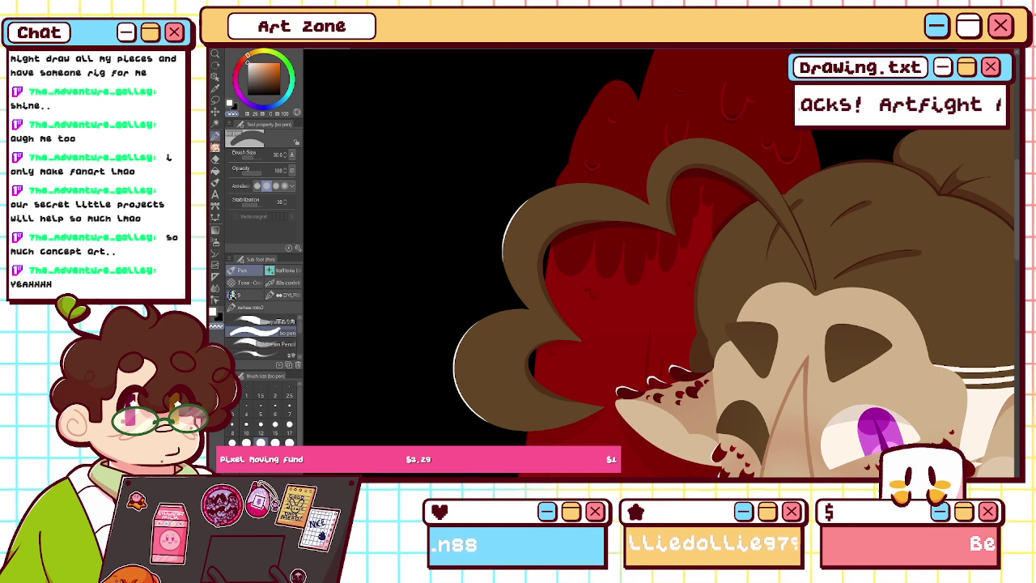
key(h)
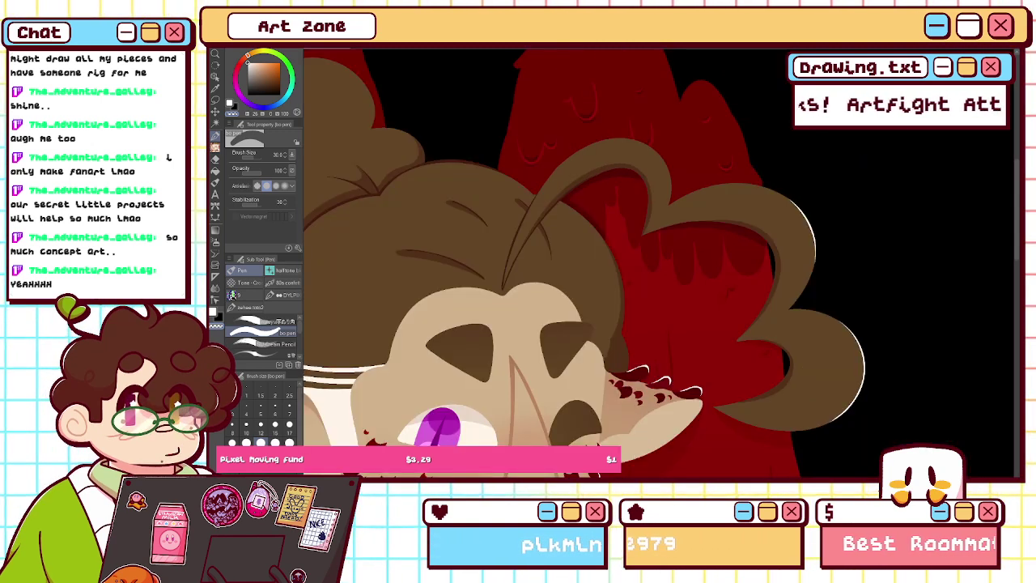
key(x)
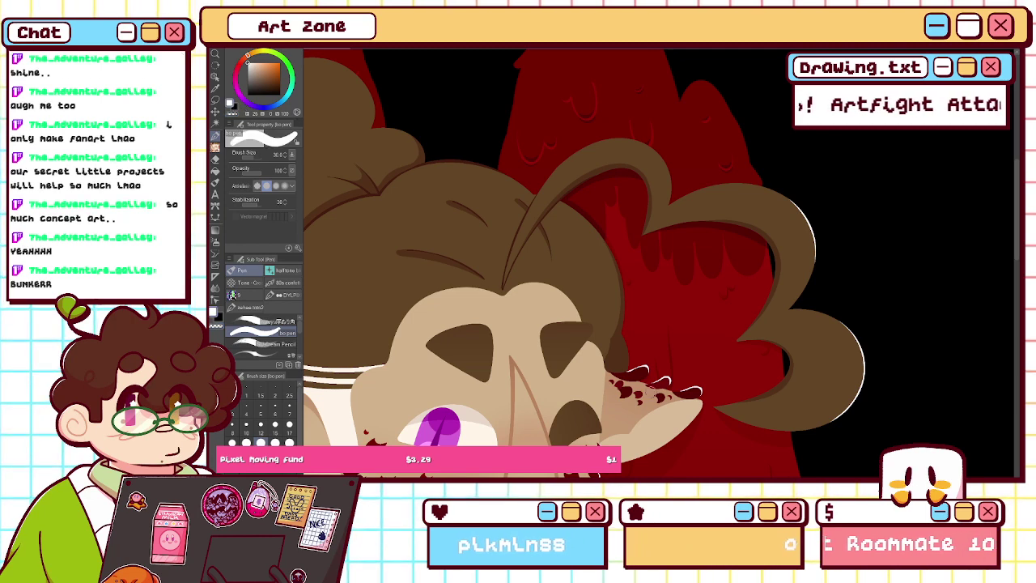
- Mirror the view and paint a white highlight along the outer edge of the curl's first lobe, nearest the forehead
mouse_move(660, 482)
mouse_down()
mouse_move(677, 482)
mouse_move(651, 482)
mouse_up()
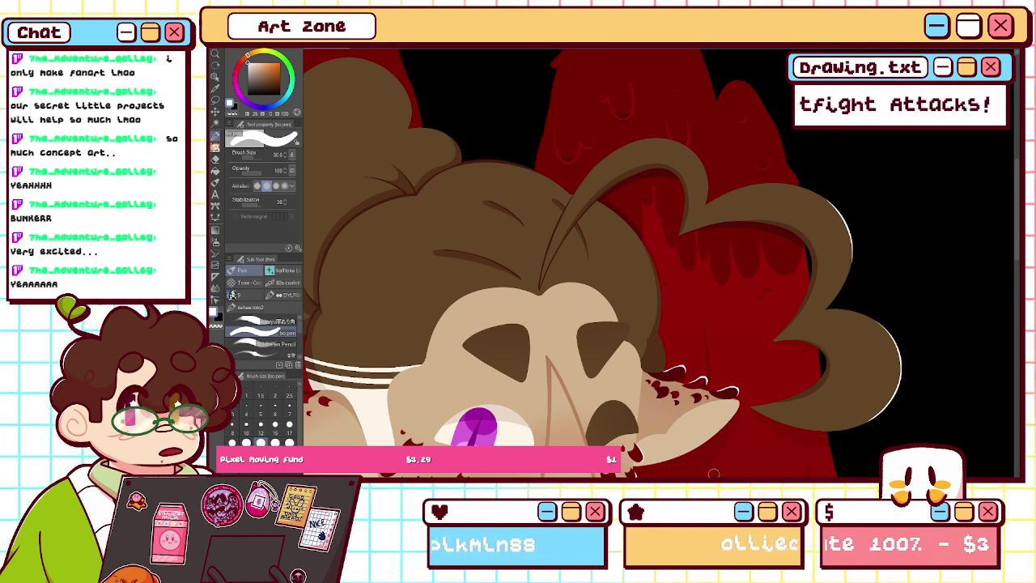
key(h)
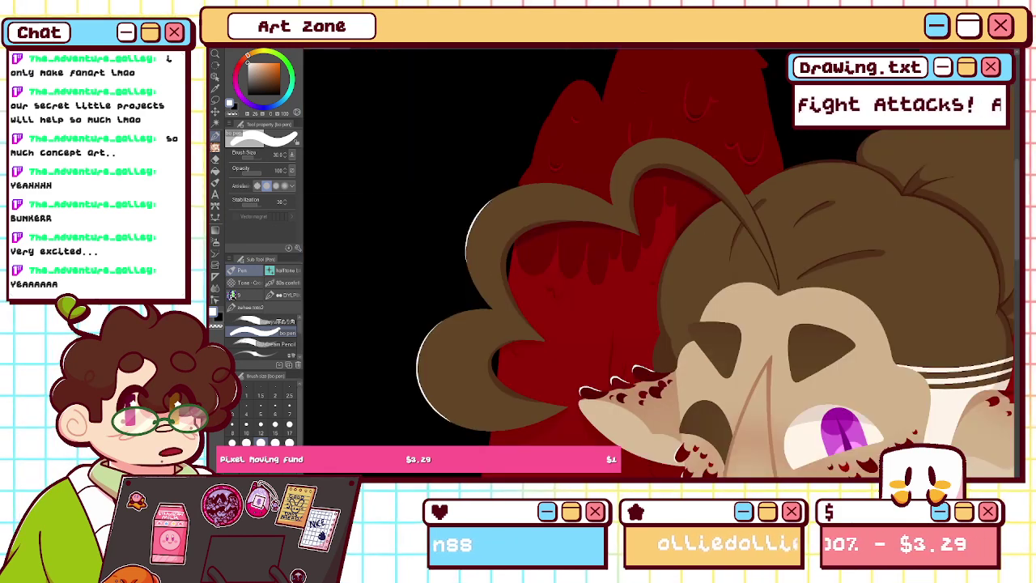
mouse_move(612, 202)
mouse_down()
mouse_move(555, 202)
mouse_move(673, 188)
mouse_move(699, 216)
mouse_up()
key(ctrl+z)
mouse_move(556, 204)
mouse_down()
mouse_move(614, 141)
mouse_move(710, 238)
mouse_up()
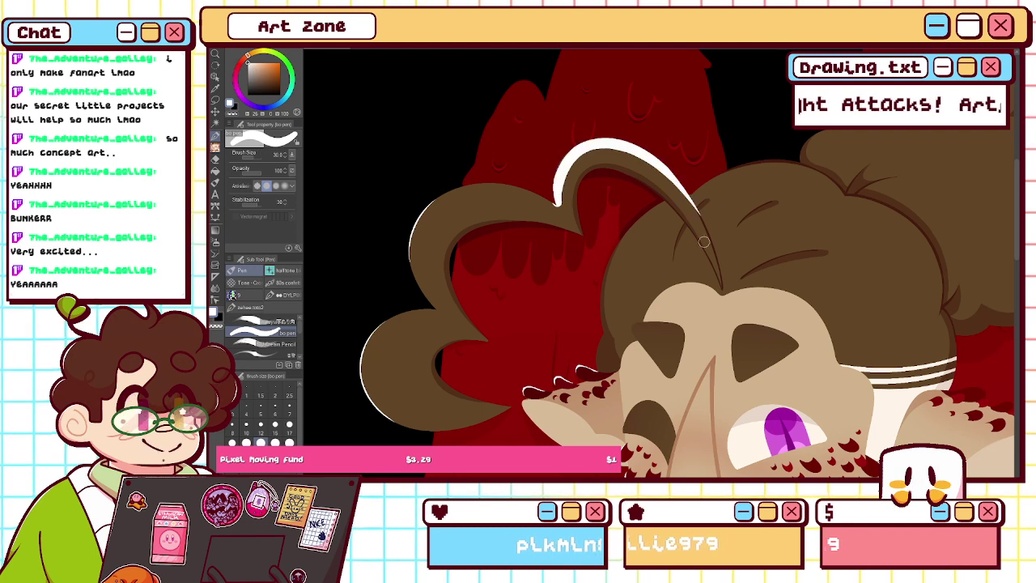
key(x)
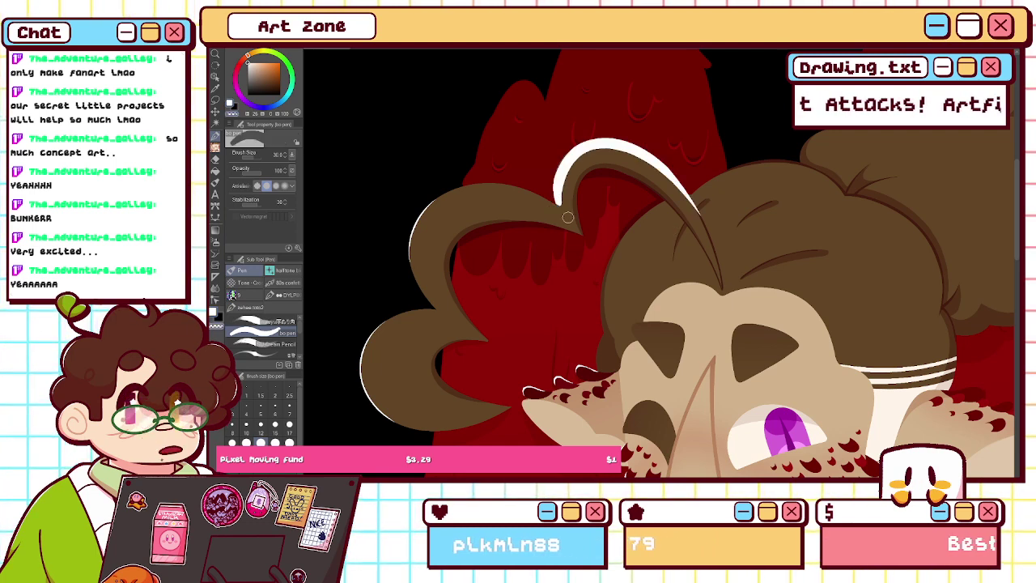
mouse_move(556, 210)
mouse_down()
mouse_move(594, 146)
mouse_move(720, 247)
mouse_up()
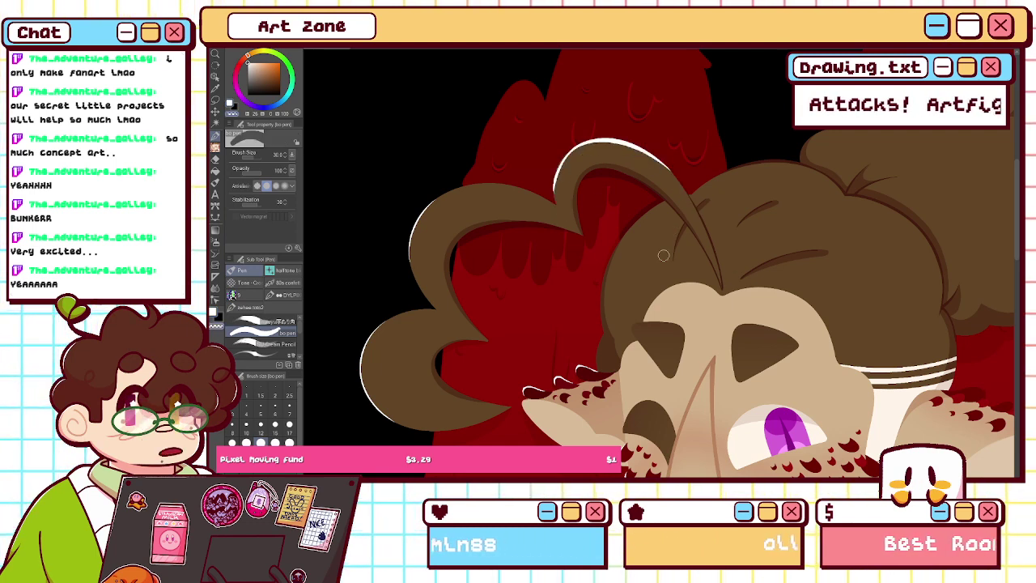
key(ctrl+z)
key(x)
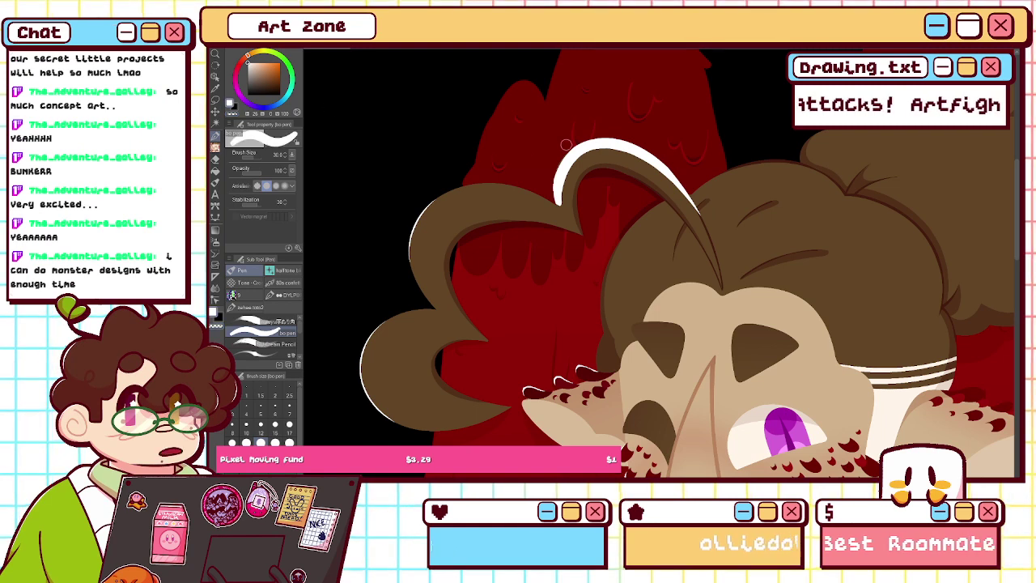
- Thin the first lobe's white highlight into a fine edge line with transparent strokes, then check it mirrored and on the whole drawing
key(x)
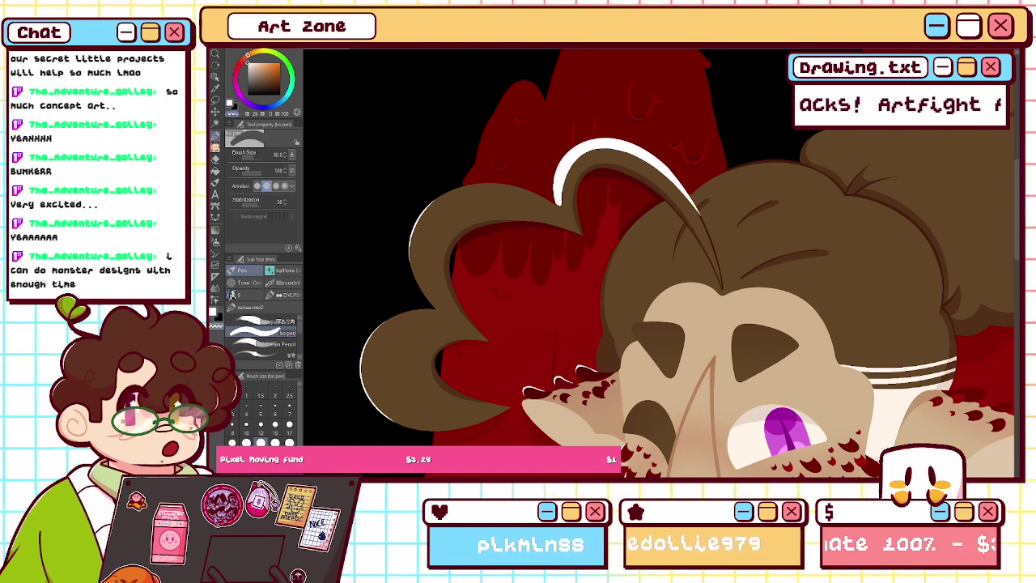
key(h)
key(h)
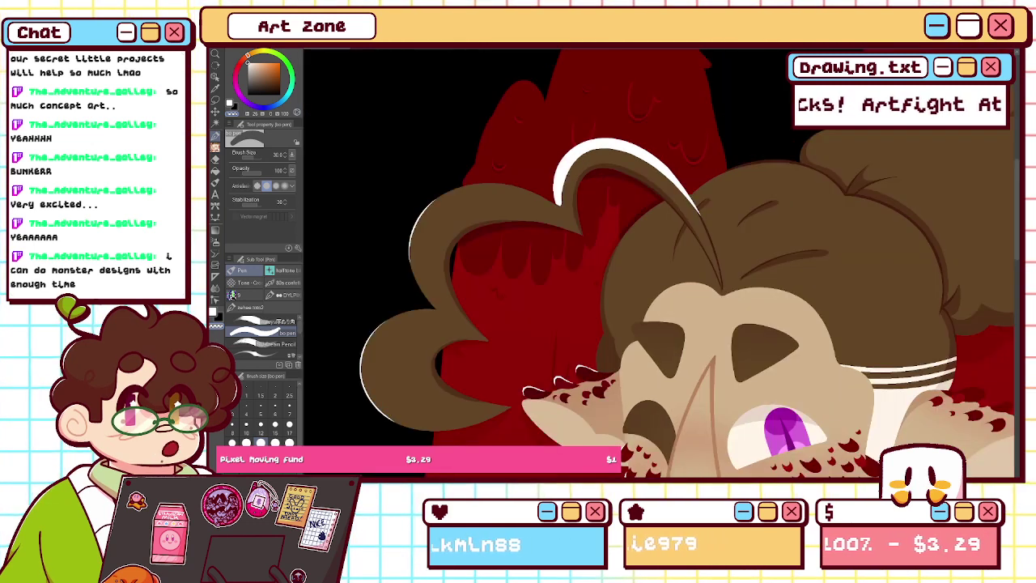
drag(569, 168, 705, 229)
key(ctrl+z)
mouse_move(561, 207)
mouse_down()
mouse_move(567, 166)
mouse_move(645, 160)
mouse_move(719, 273)
mouse_up()
key(ctrl+z)
mouse_move(560, 210)
mouse_down()
mouse_move(575, 152)
mouse_move(690, 209)
mouse_move(715, 297)
mouse_up()
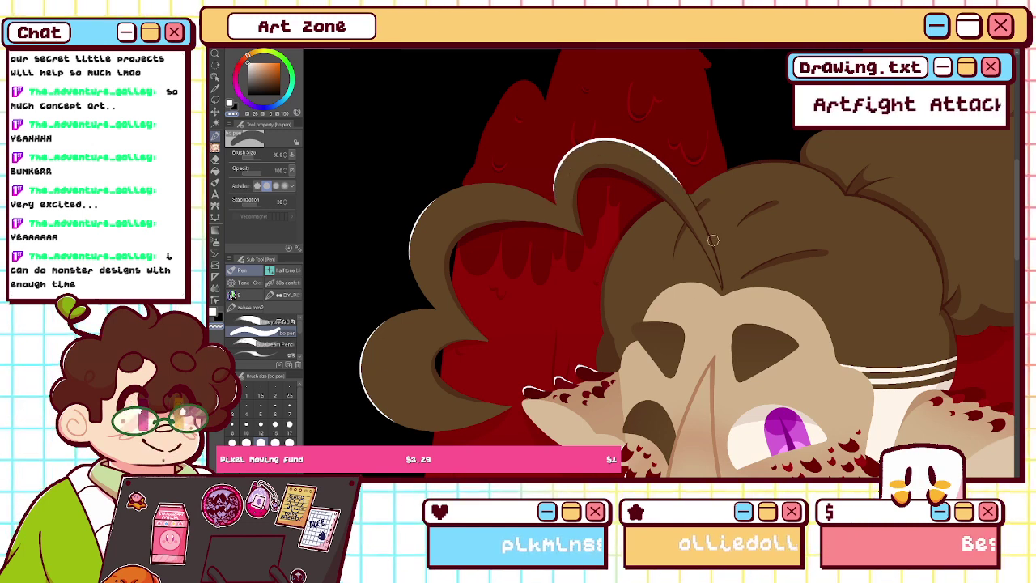
mouse_move(559, 188)
mouse_down()
mouse_move(610, 144)
mouse_move(717, 234)
mouse_up()
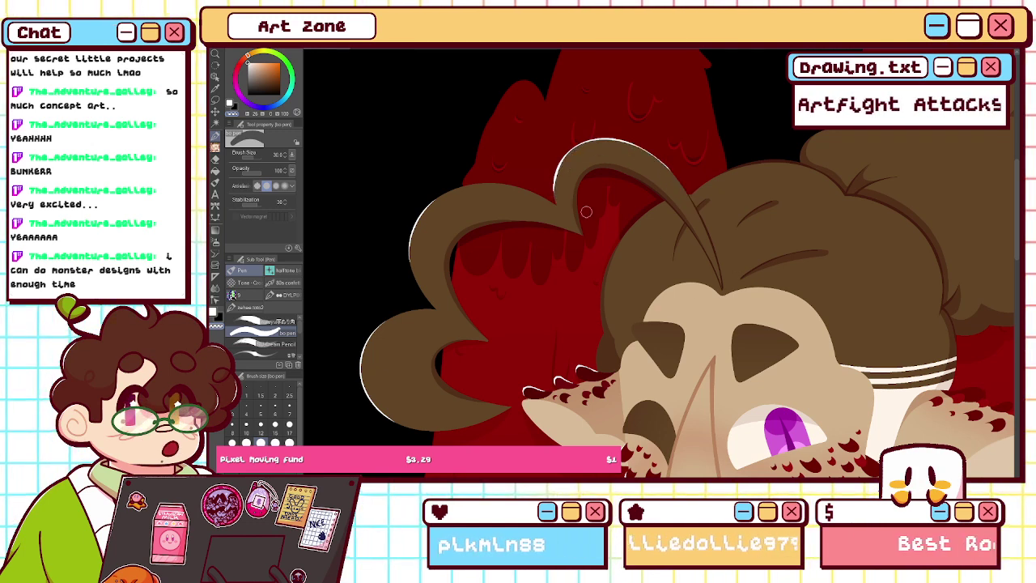
key(h)
key(h)
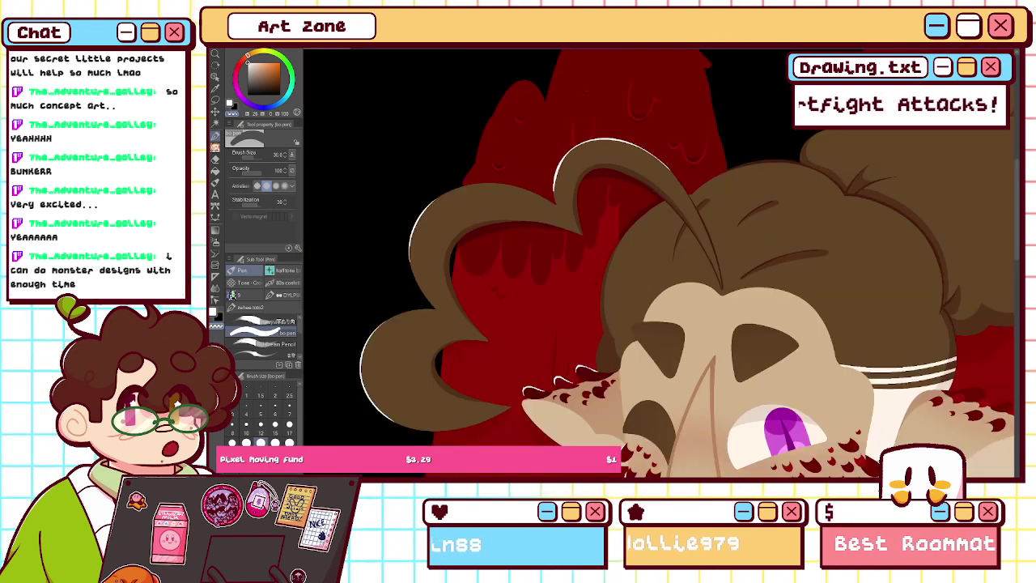
key(ctrl+0)
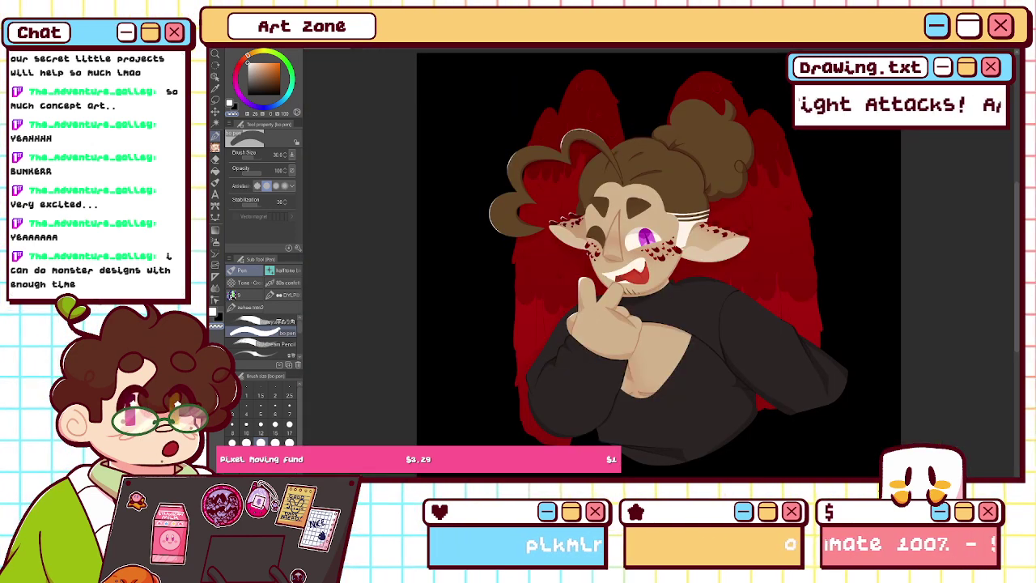
- Set the pen size to 12 and strengthen the white highlight on the first lobe's outer edge in the mirrored view
scroll(475, 106, up, 4)
drag(615, 202, 615, 295)
key(h)
drag(615, 389, 569, 198)
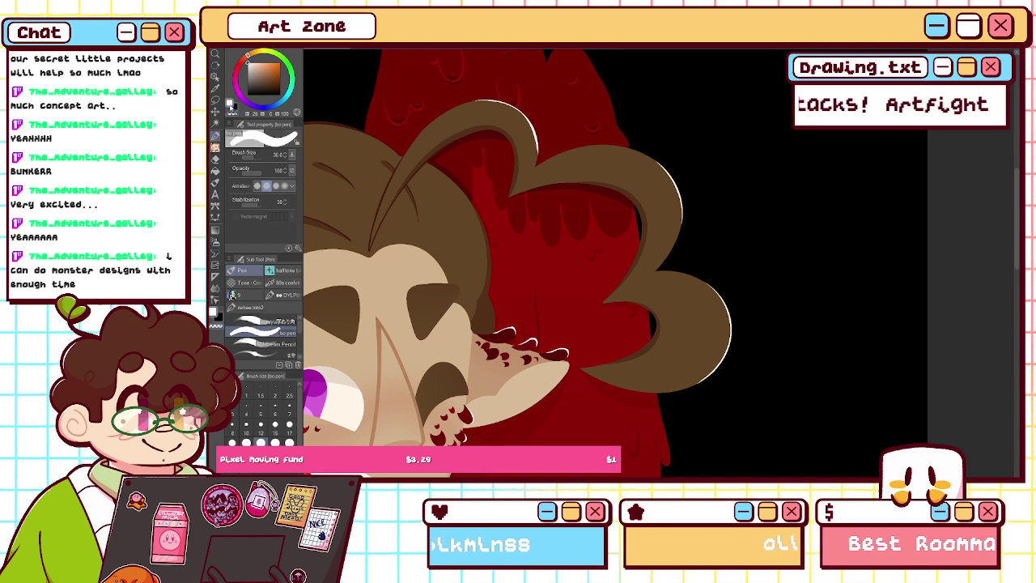
click(260, 426)
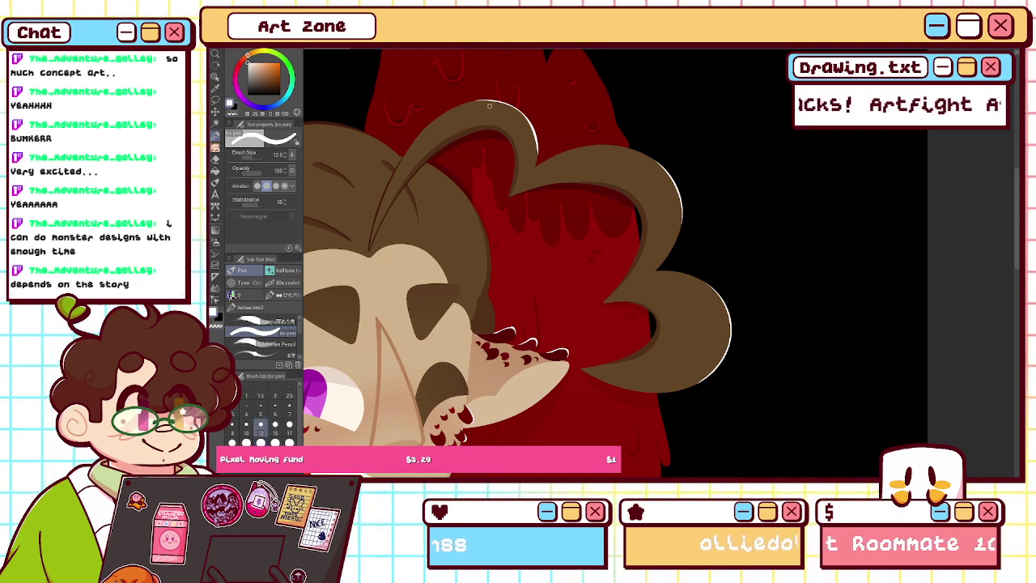
key(ctrl+plus)
drag(490, 105, 467, 254)
drag(486, 323, 519, 223)
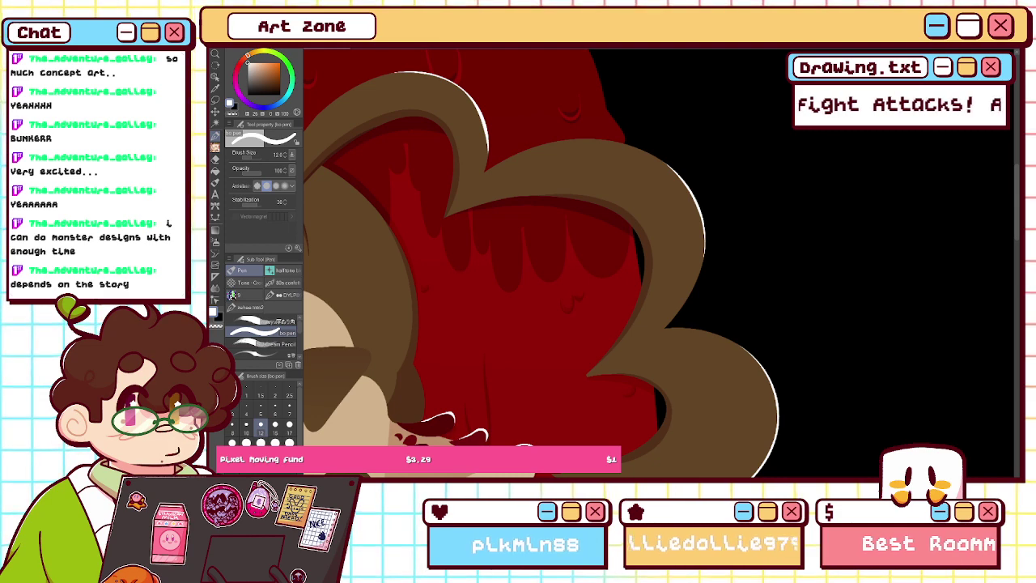
drag(567, 243, 522, 364)
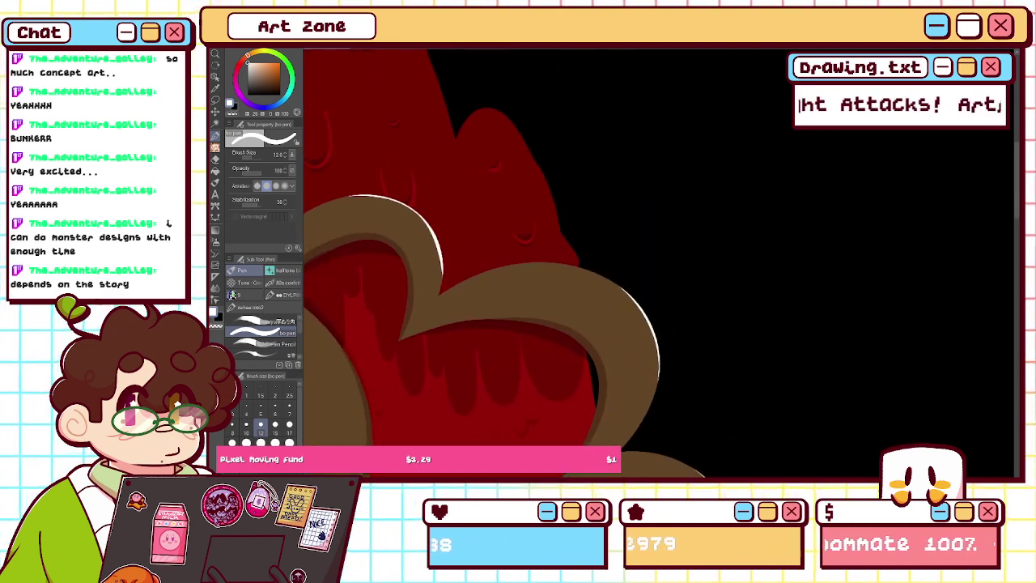
drag(501, 283, 690, 283)
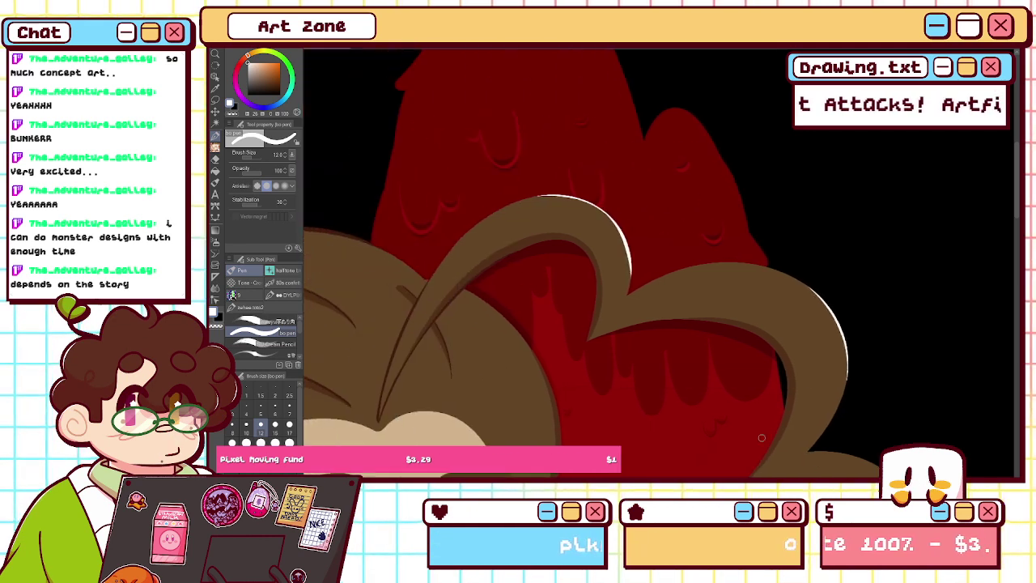
mouse_move(628, 285)
mouse_down()
mouse_move(595, 211)
mouse_move(542, 204)
mouse_up()
mouse_move(604, 218)
mouse_down()
mouse_move(569, 203)
mouse_move(607, 223)
mouse_move(621, 251)
mouse_up()
- Thin and shorten the first lobe's reinforced highlight with the transparent colour so it tapers along the outer edge
key(c)
key(ctrl+z)
drag(540, 199, 623, 287)
key(ctrl+z)
mouse_move(522, 202)
mouse_down()
mouse_move(605, 221)
mouse_move(625, 290)
mouse_up()
key(ctrl+z)
mouse_move(524, 202)
mouse_down()
mouse_move(609, 332)
mouse_move(574, 217)
mouse_move(539, 202)
mouse_move(617, 242)
mouse_up()
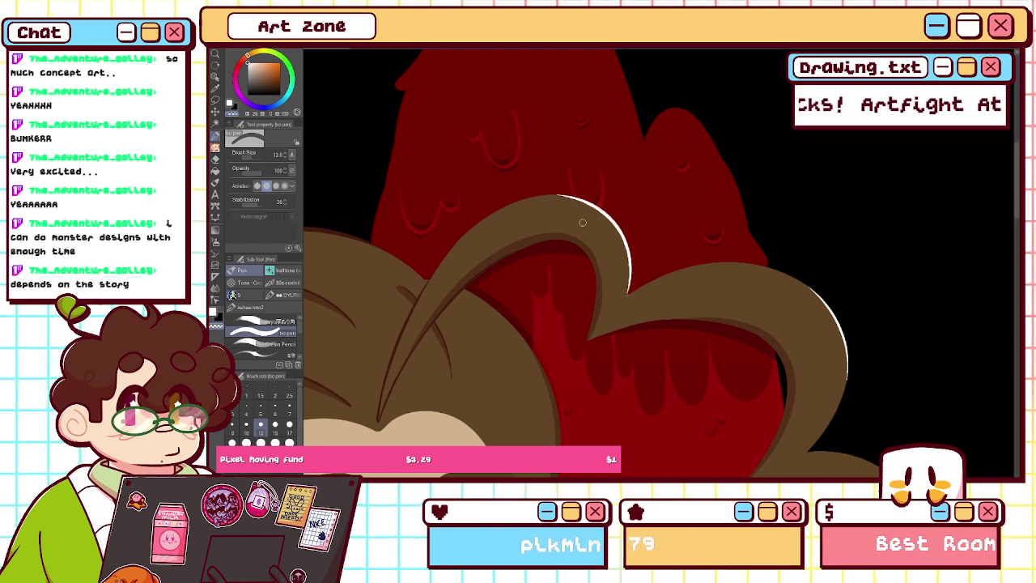
mouse_move(554, 198)
mouse_down()
mouse_move(622, 242)
mouse_move(616, 315)
mouse_up()
key(ctrl+z)
mouse_move(561, 202)
mouse_down()
mouse_move(629, 265)
mouse_move(618, 321)
mouse_up()
scroll(610, 265, down, 5)
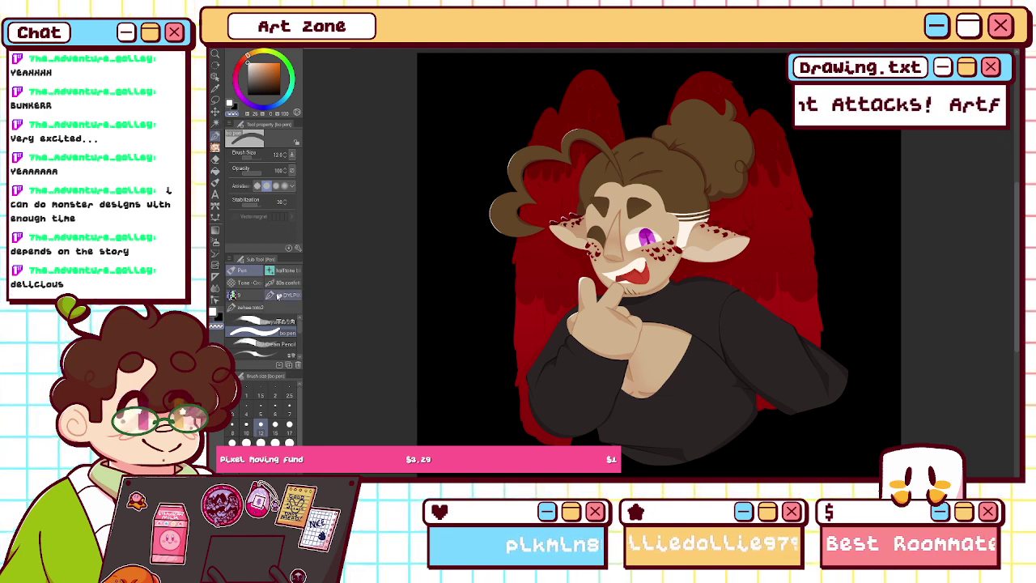
- Paint a white highlight along the extended arm's outer edge, from the shoulder down to the first sleeve fold
scroll(665, 279, up, 4)
drag(874, 373, 689, 233)
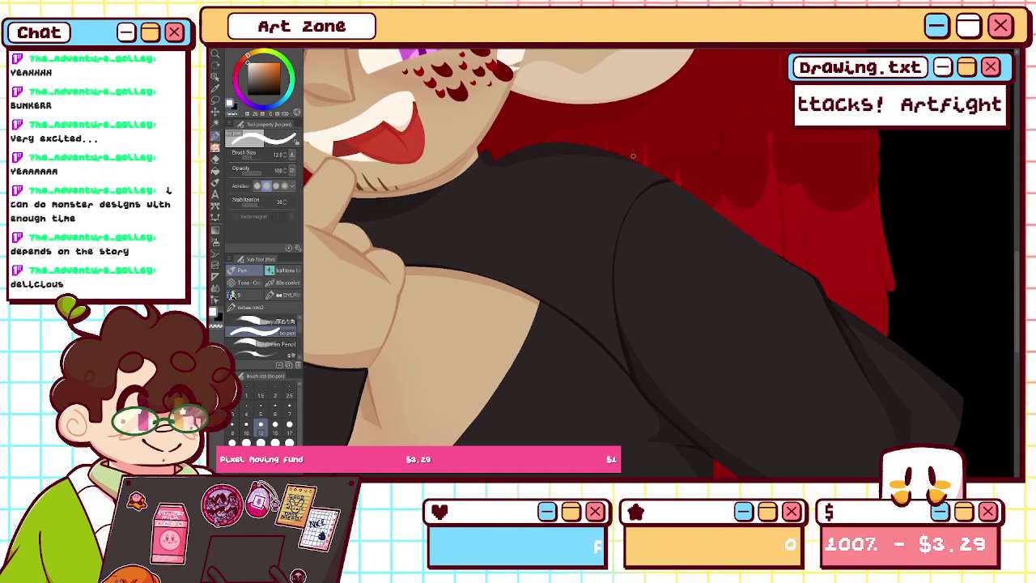
drag(631, 162, 743, 229)
key(ctrl+z)
drag(628, 158, 812, 276)
drag(633, 160, 741, 228)
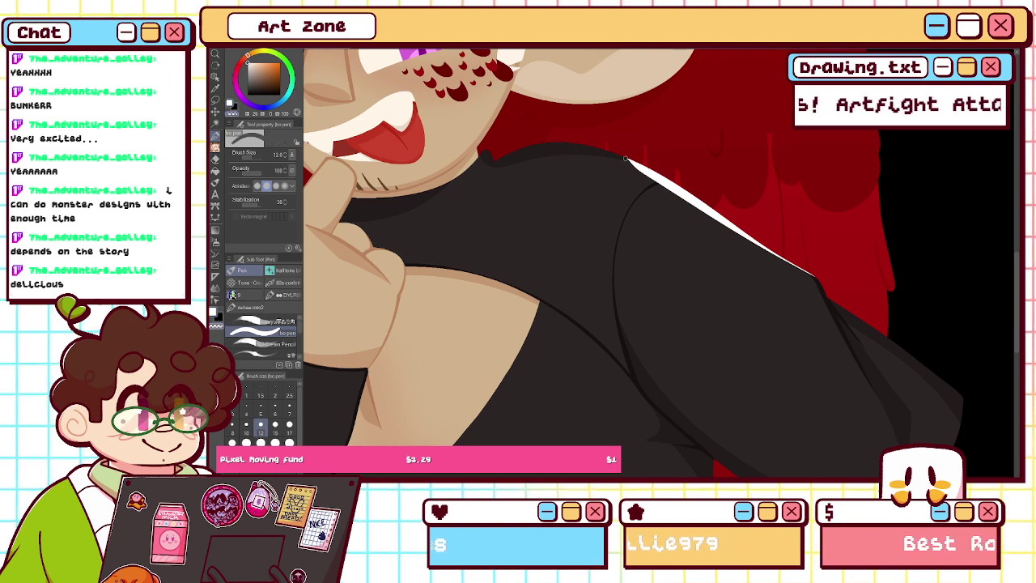
- Thin the shoulder's white highlight into a narrow, tapered edge line with transparent strokes along the sleeve
drag(631, 161, 737, 231)
key(ctrl+z)
drag(632, 162, 790, 265)
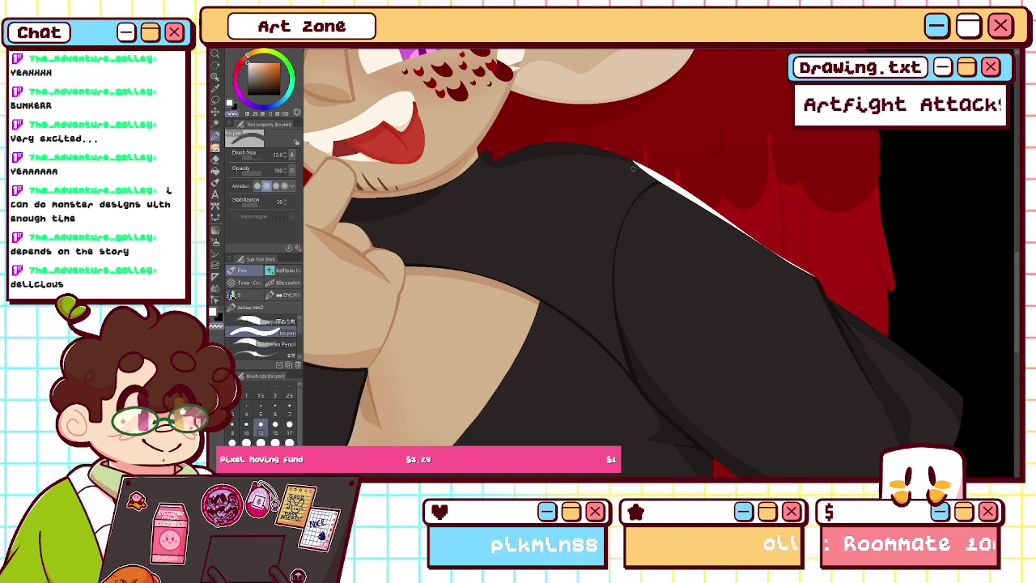
drag(632, 163, 733, 229)
drag(644, 168, 750, 245)
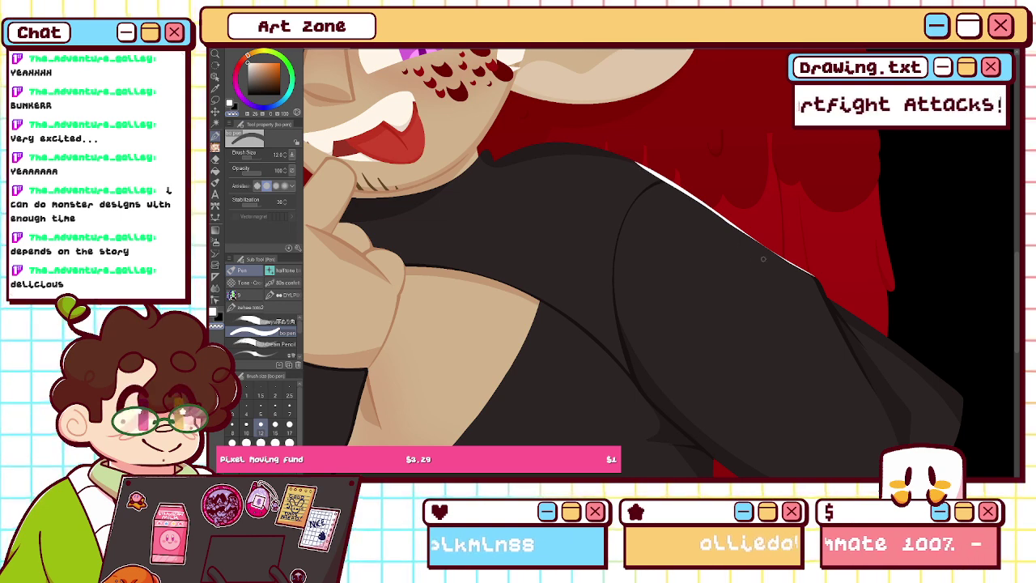
drag(630, 163, 796, 268)
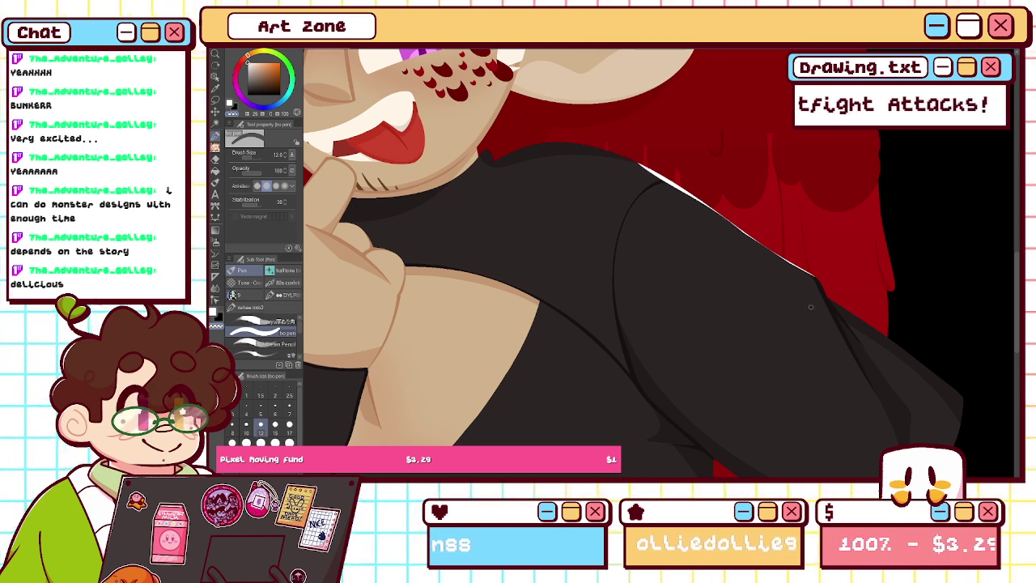
- Refine the upper end of the shoulder highlight close up with a transparent stroke
key(ctrl+0)
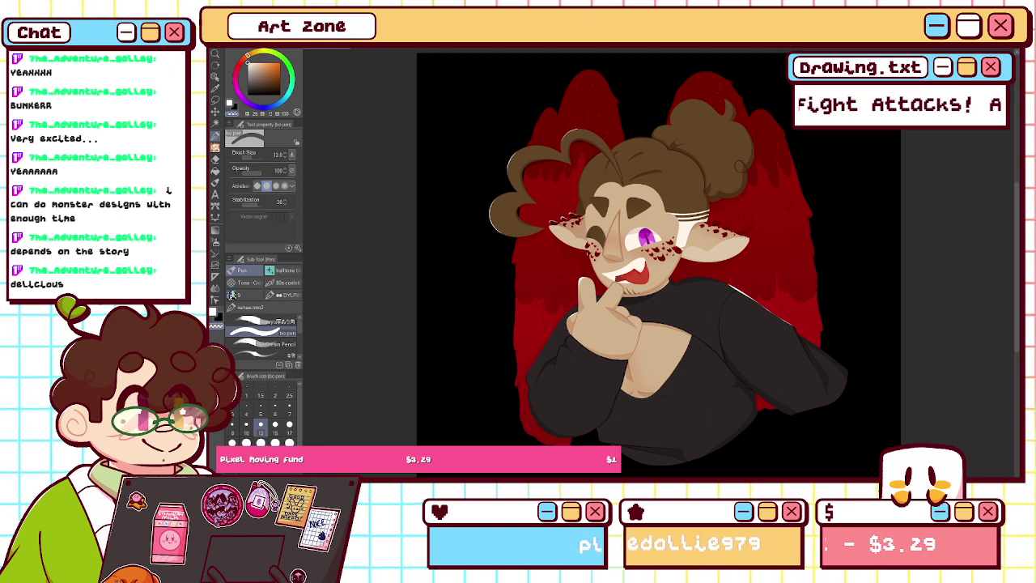
key(ctrl+plus)
key(ctrl+plus)
key(ctrl+plus)
key(ctrl+plus)
key(ctrl+plus)
drag(930, 388, 468, 140)
drag(701, 225, 568, 132)
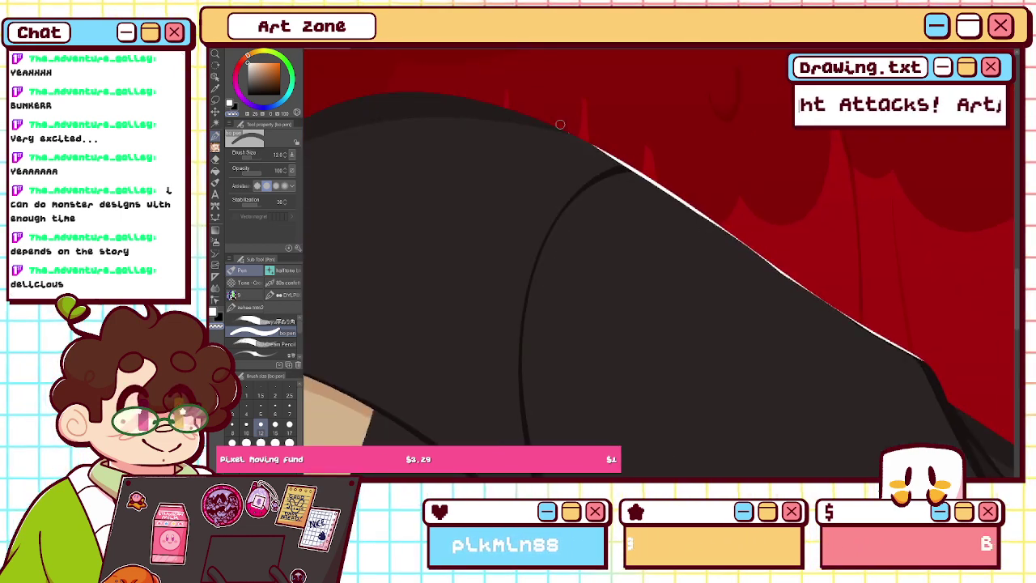
- Paint a white highlight along the extended arm's upper edge, from the sleeve fold to the elbow
key(ctrl+0)
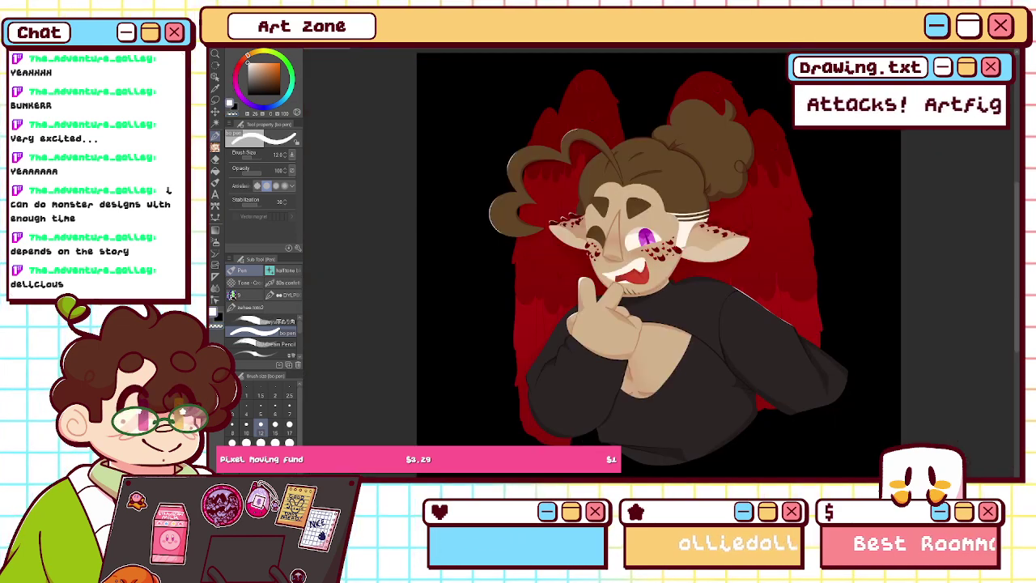
scroll(664, 270, up, 5)
drag(817, 388, 401, 105)
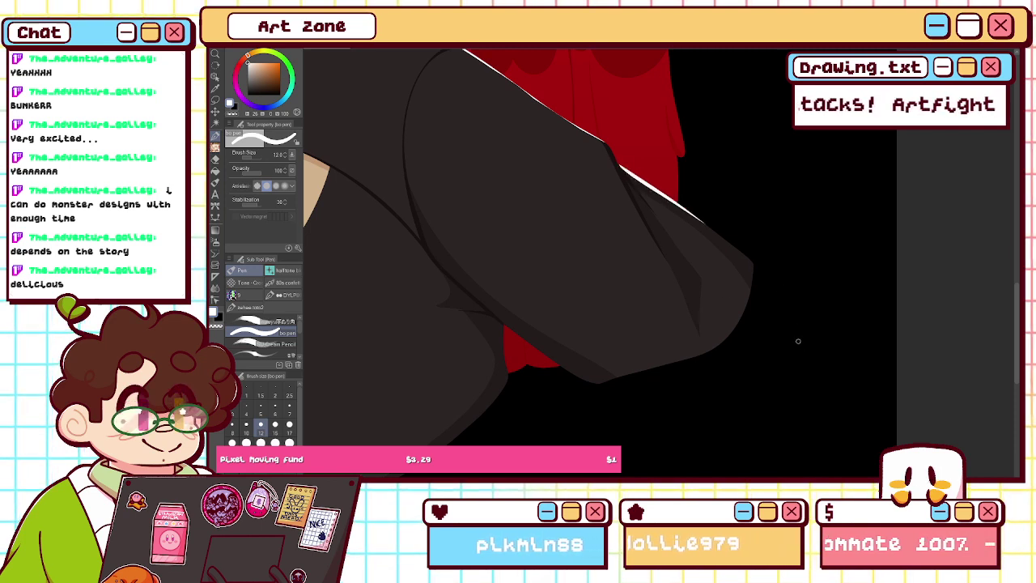
drag(628, 168, 759, 275)
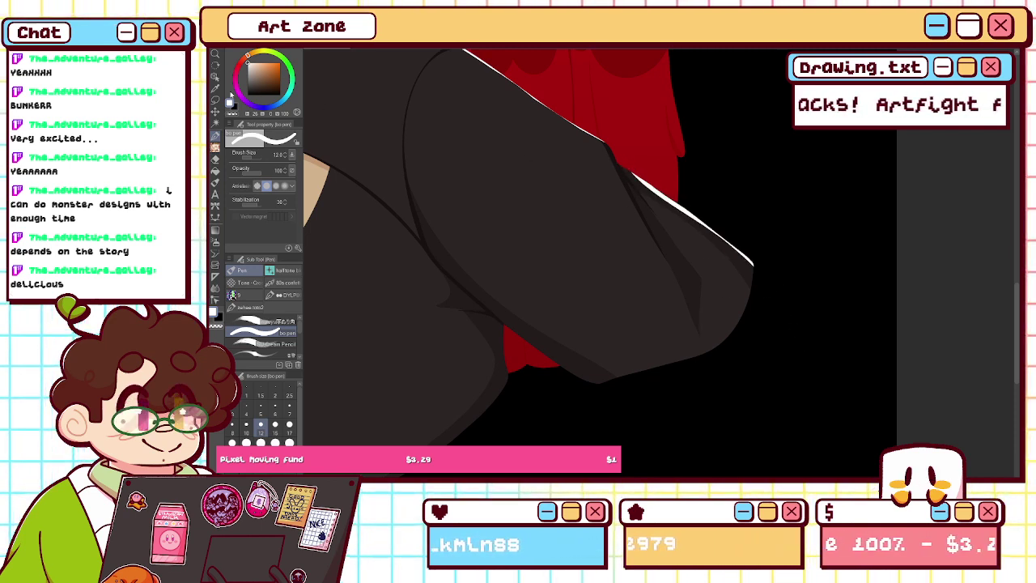
- Thin the lower sleeve's white highlight into a fine edge line with the transparent colour, ending at the elbow
click(234, 114)
drag(628, 170, 733, 247)
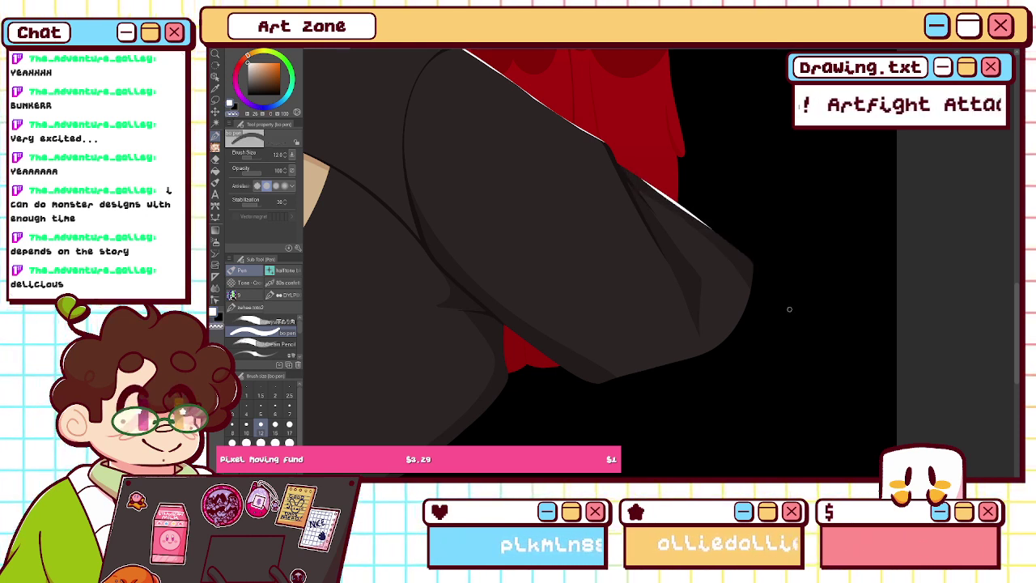
mouse_move(639, 180)
mouse_down()
mouse_move(734, 264)
mouse_move(703, 227)
mouse_up()
key(ctrl+z)
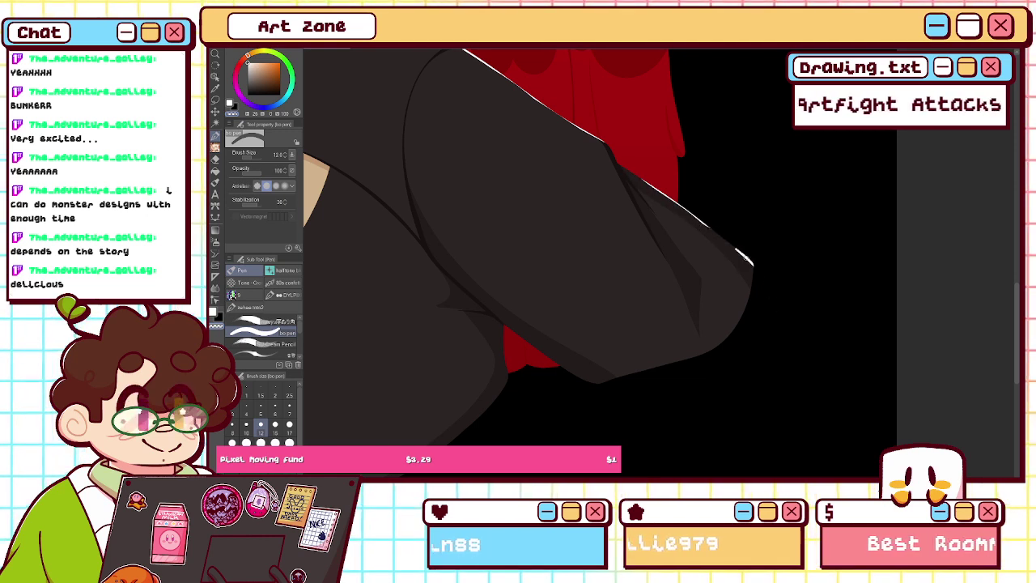
key(ctrl+z)
drag(698, 226, 721, 238)
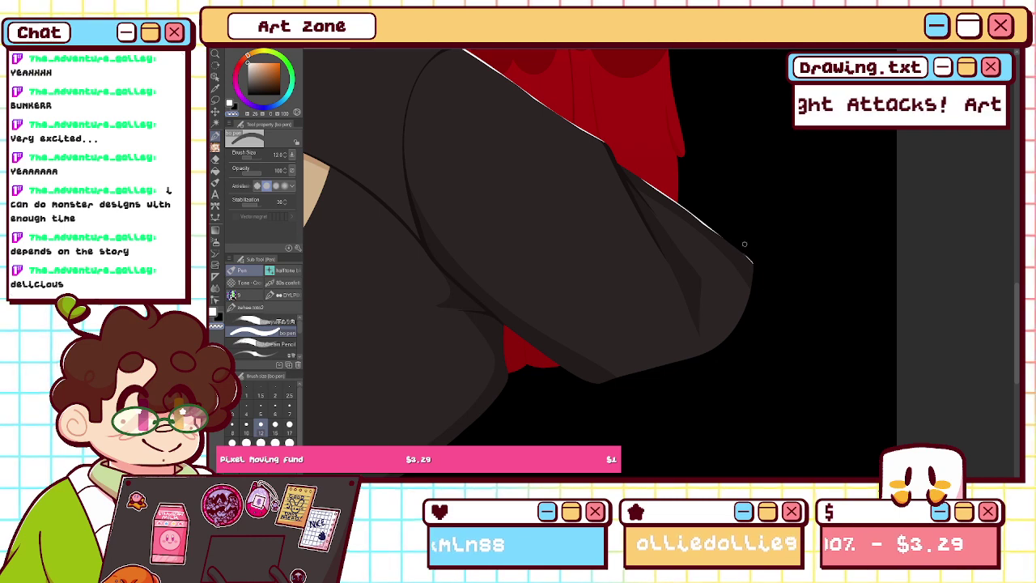
- Paint a white highlight along the outer edge of the raised arm's sleeve, from behind the hand down to the pointed bend
key(ctrl+0)
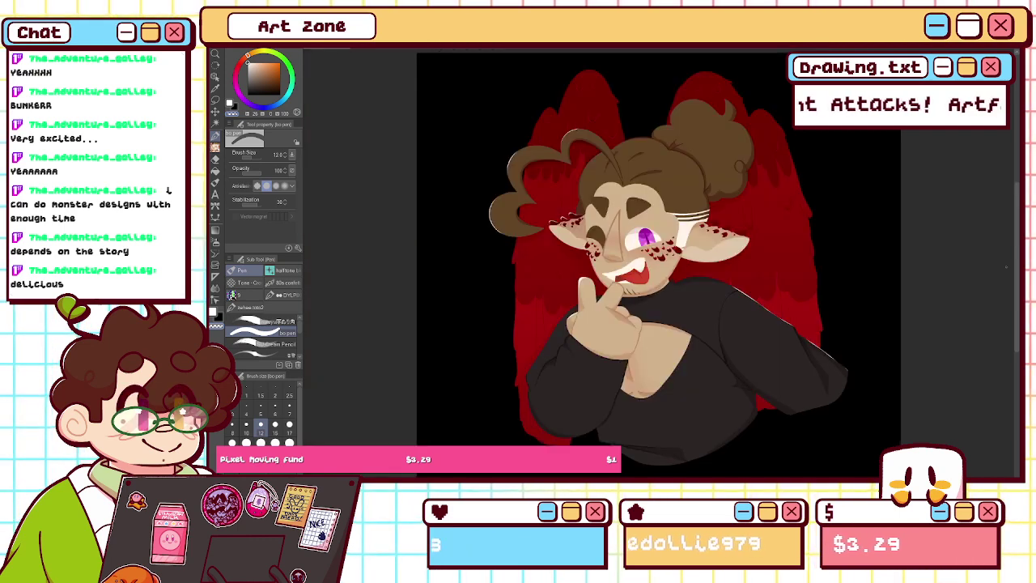
click(231, 105)
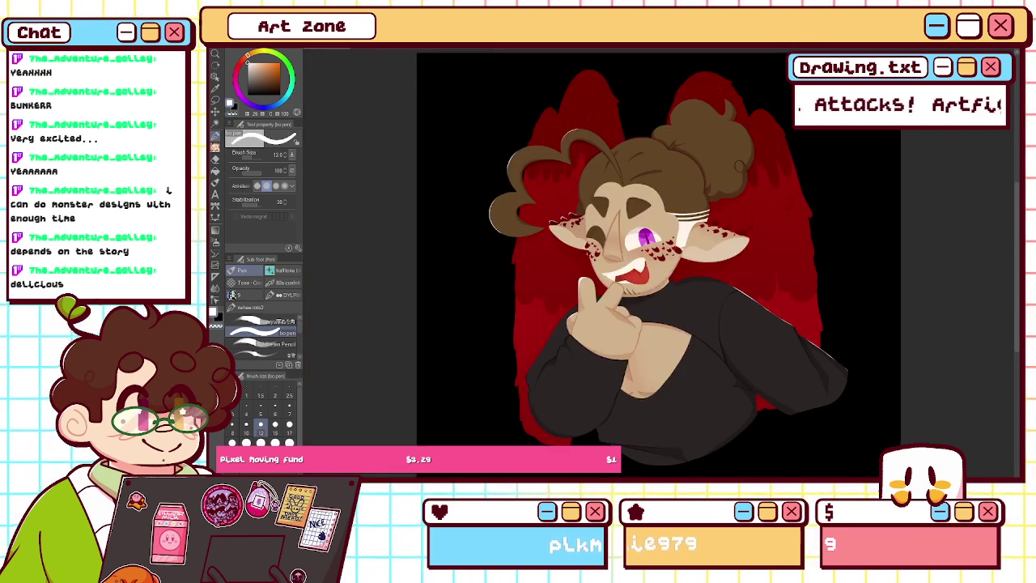
scroll(596, 323, up, 4)
drag(595, 323, 680, 154)
key(h)
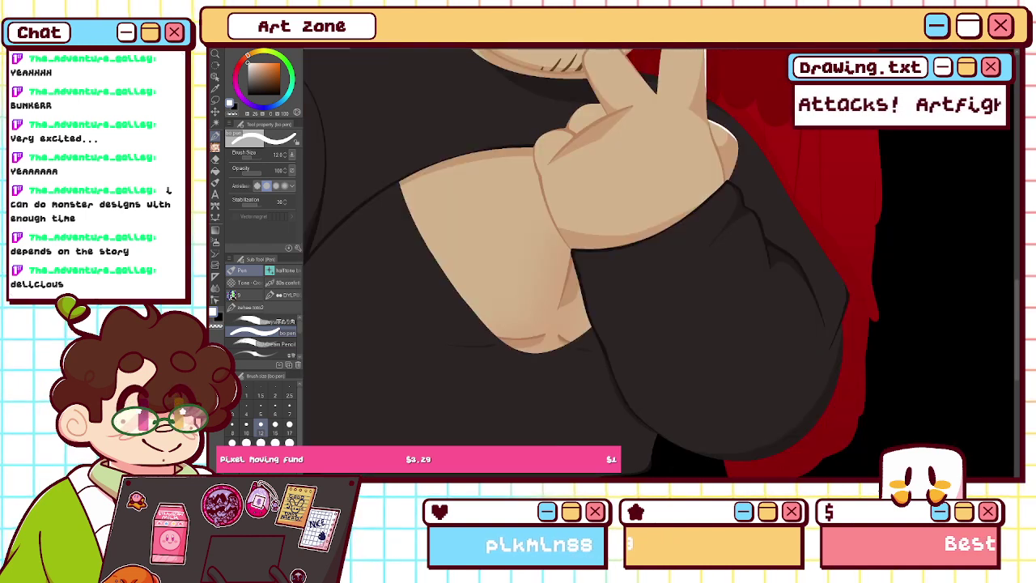
drag(754, 141, 845, 295)
key(ctrl+z)
drag(742, 127, 846, 299)
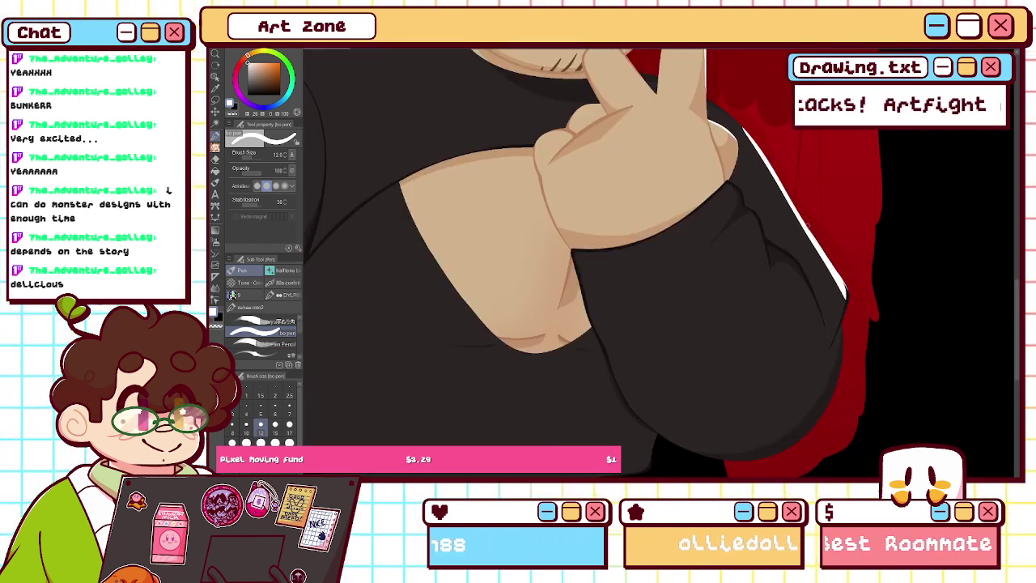
- Thin the raised sleeve's upper white highlight into a fine, tapered edge line with transparent strokes down to the bend
click(232, 114)
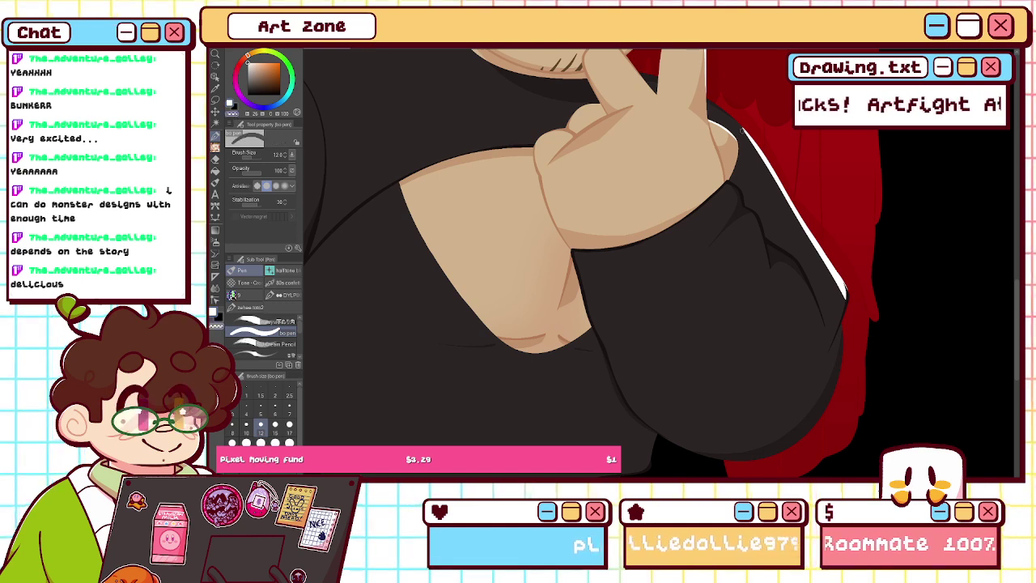
drag(739, 127, 782, 191)
mouse_move(759, 157)
mouse_down()
mouse_move(810, 216)
mouse_move(845, 296)
mouse_up()
drag(815, 248, 845, 297)
drag(805, 229, 849, 294)
drag(816, 241, 865, 324)
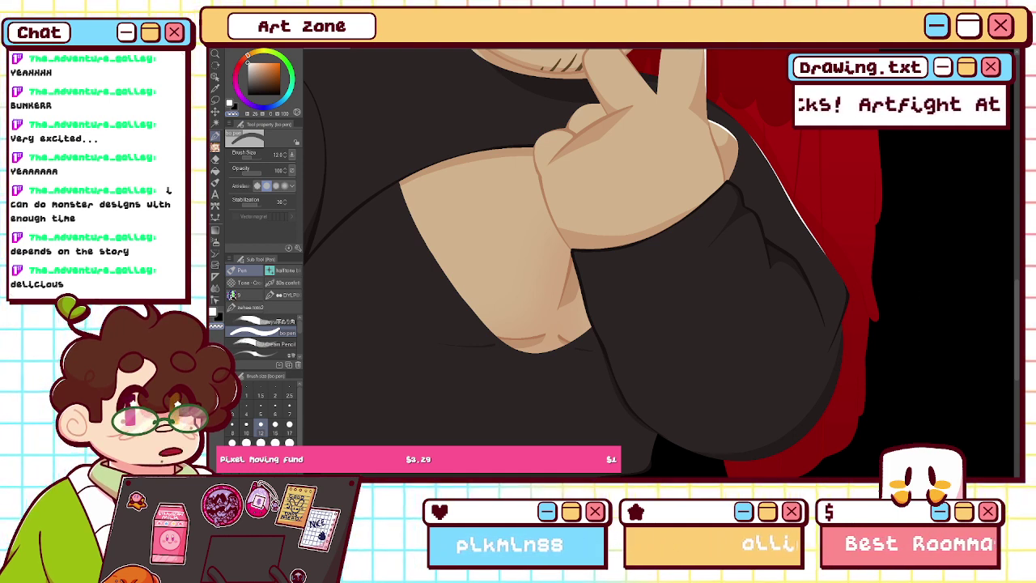
key(ctrl+0)
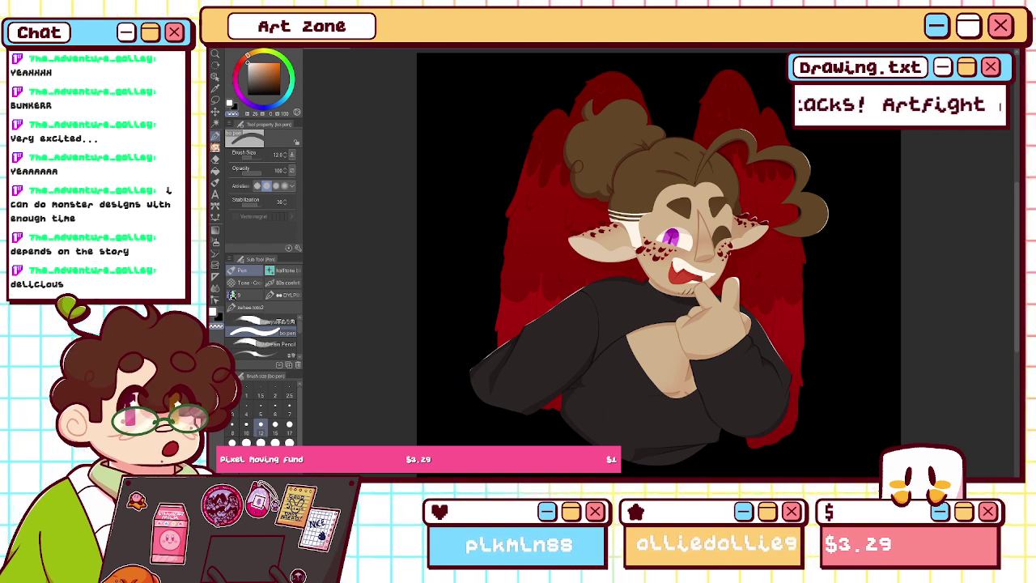
- Paint a curved white highlight along the raised sleeve's outer edge, just below the pointed bend and against the red wing
click(230, 105)
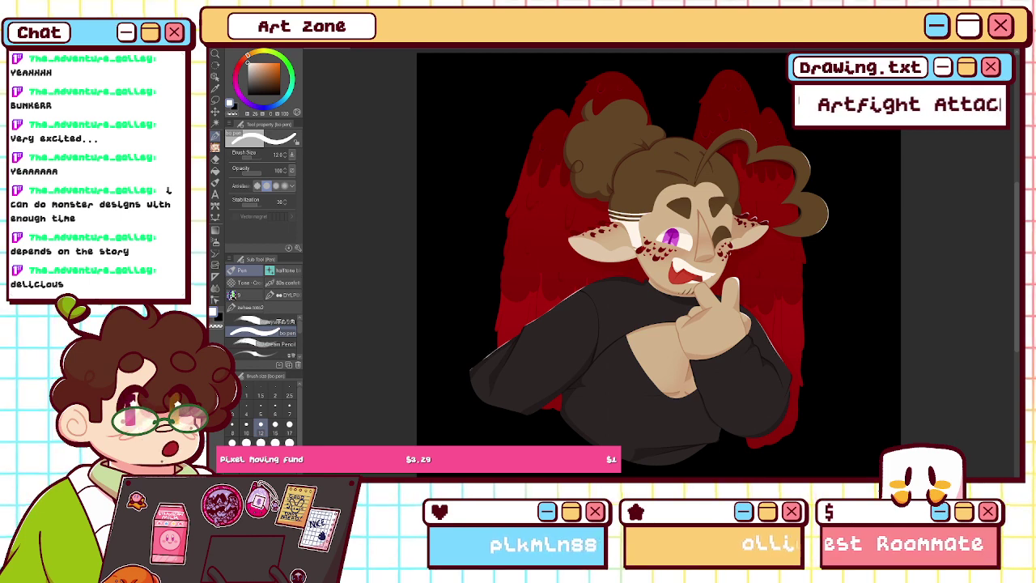
key(ctrl+plus)
key(ctrl+plus)
drag(776, 429, 568, 73)
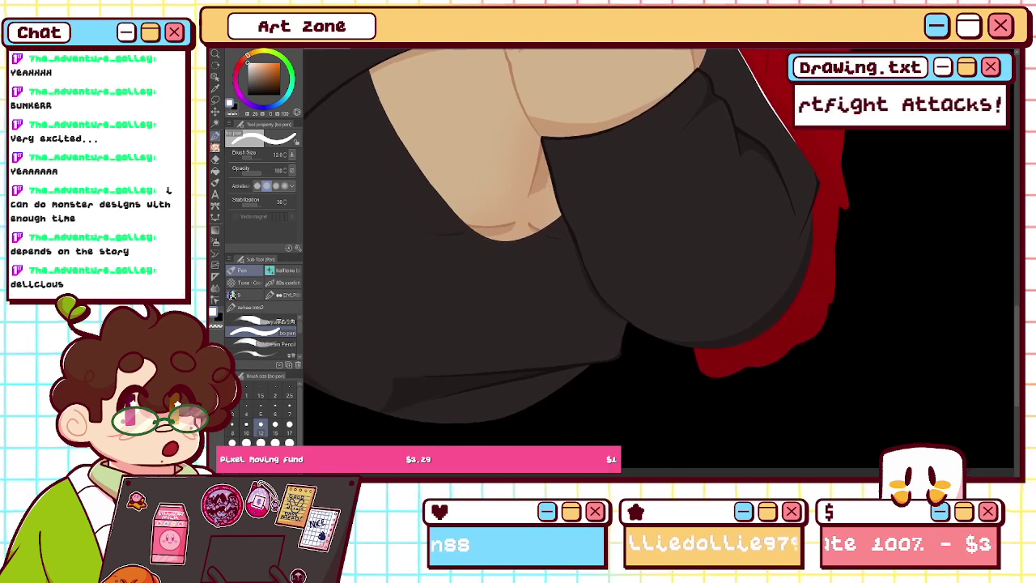
drag(637, 236, 631, 236)
mouse_move(803, 214)
mouse_down()
mouse_move(788, 300)
mouse_move(766, 325)
mouse_up()
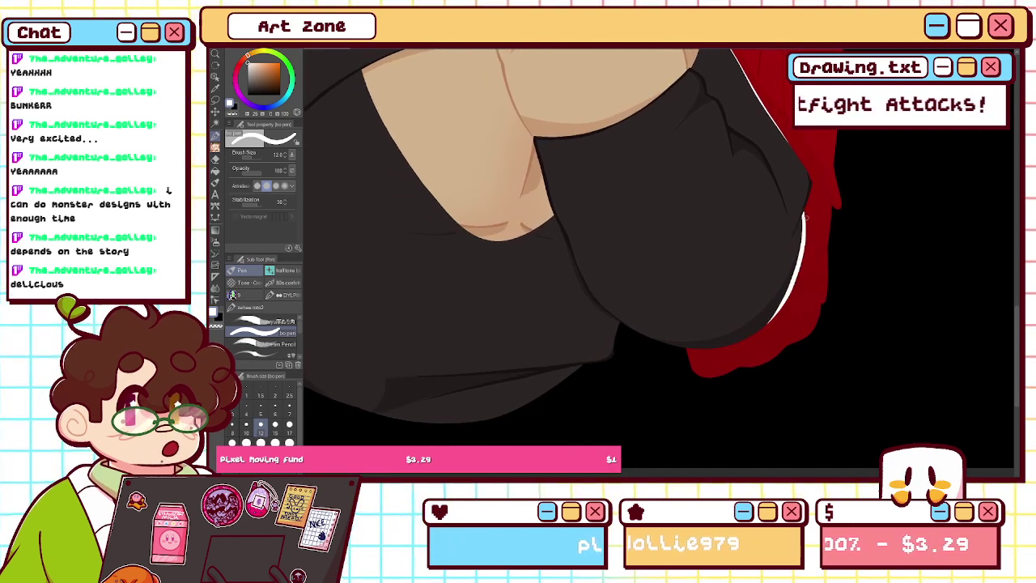
- Thin the curved sleeve highlight below the bend with the transparent colour and retouch the sleeve's edge line above it
click(232, 114)
drag(803, 213, 767, 324)
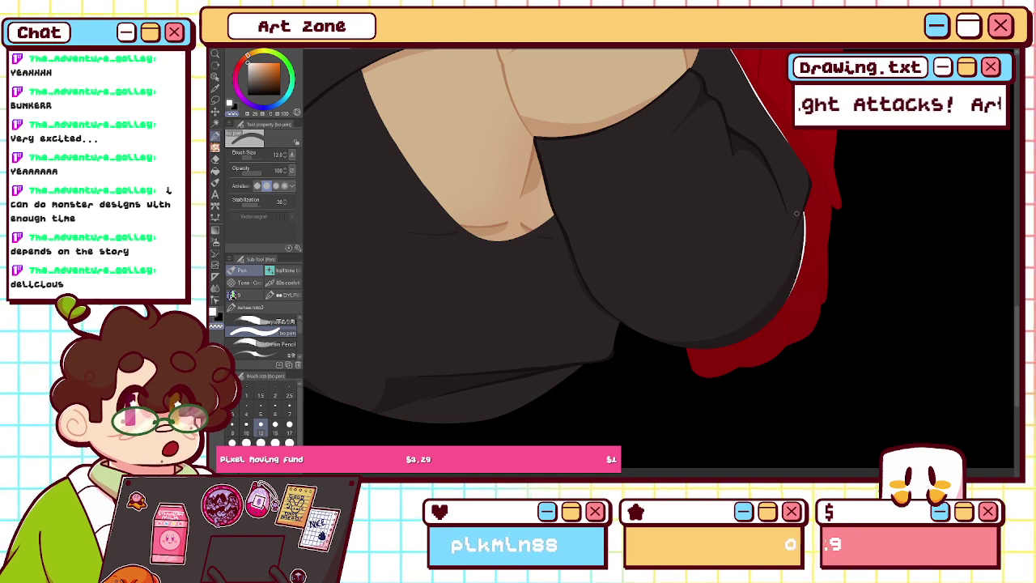
key(ctrl+0)
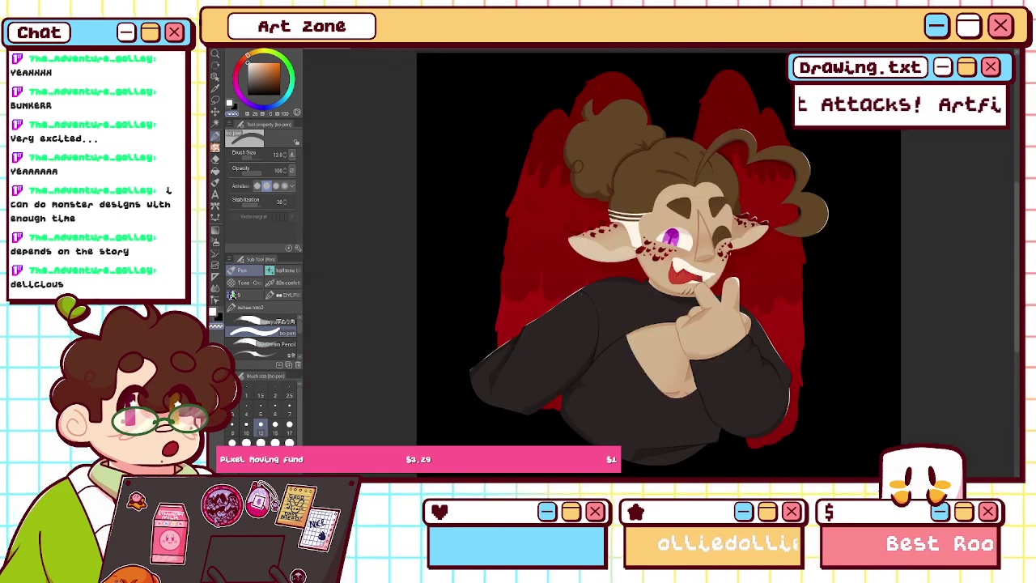
scroll(653, 270, up, 5)
drag(607, 421, 538, 76)
drag(777, 243, 614, 266)
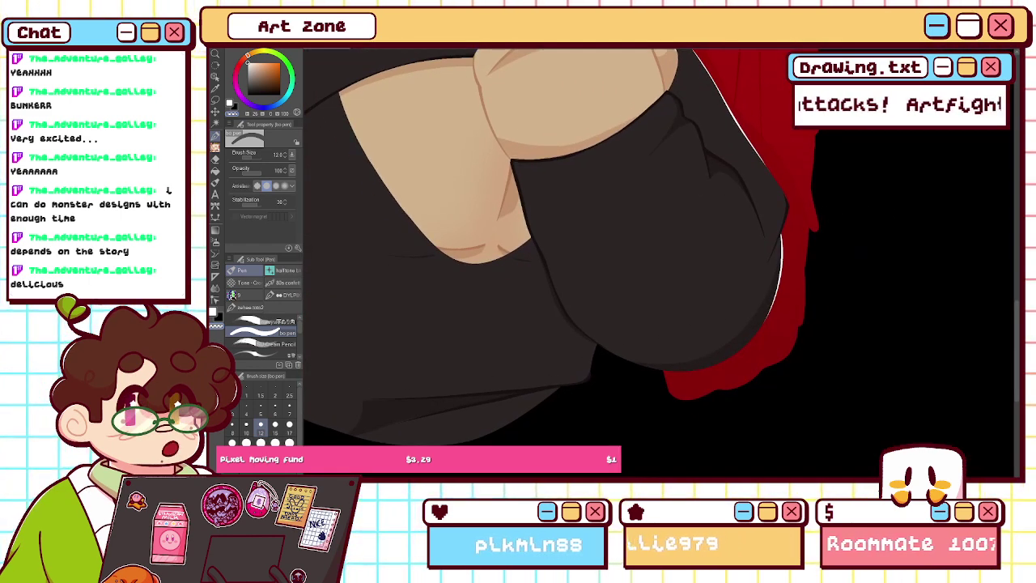
drag(697, 52, 768, 167)
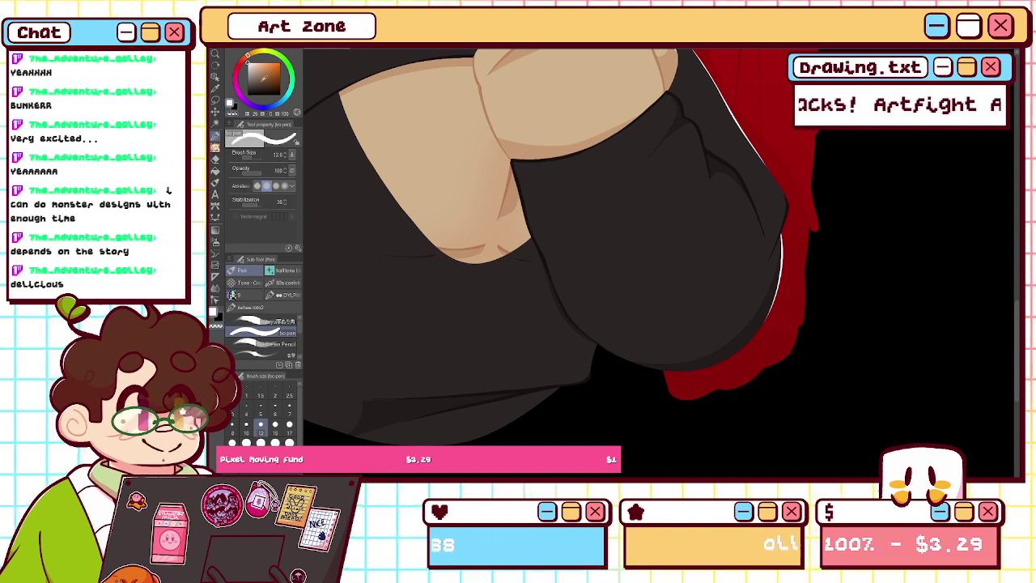
drag(783, 192, 785, 212)
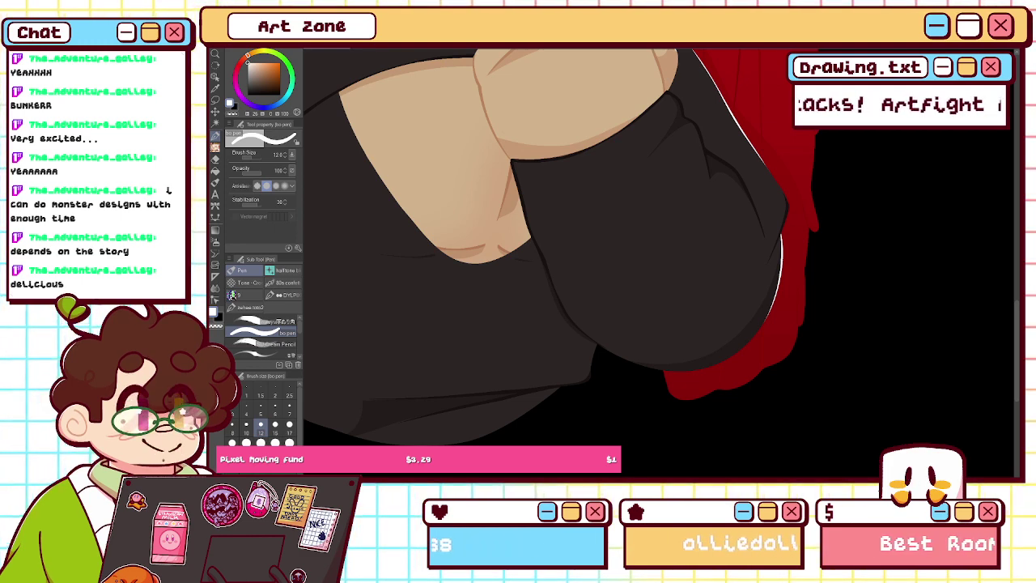
key(super+Down)
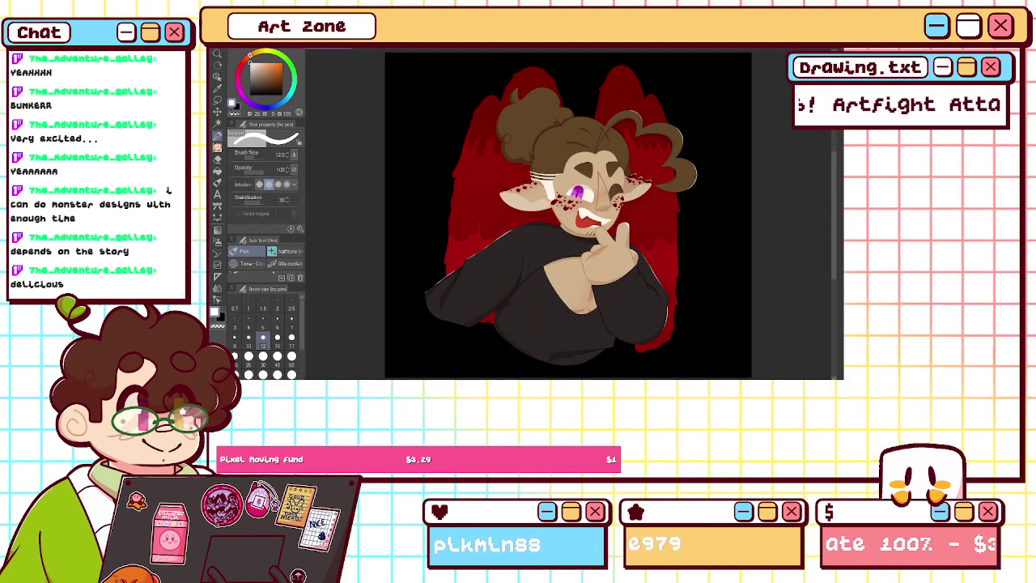
key(super+Up)
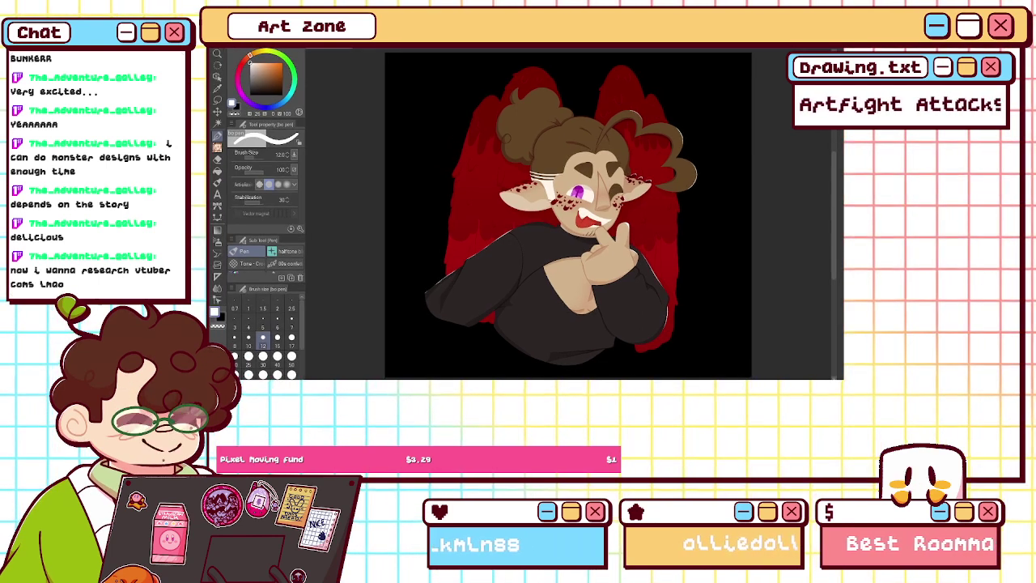
key(super+Up)
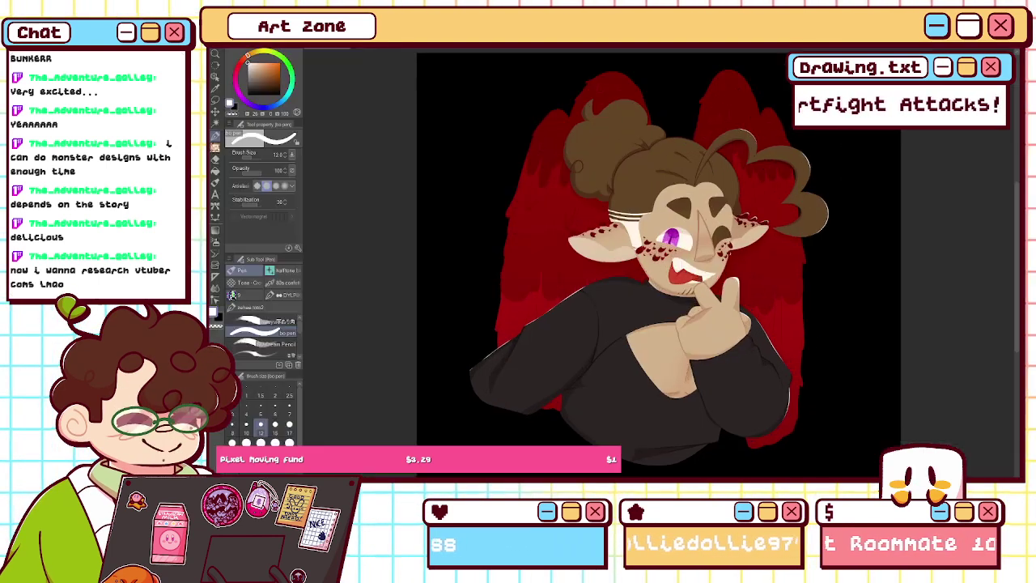
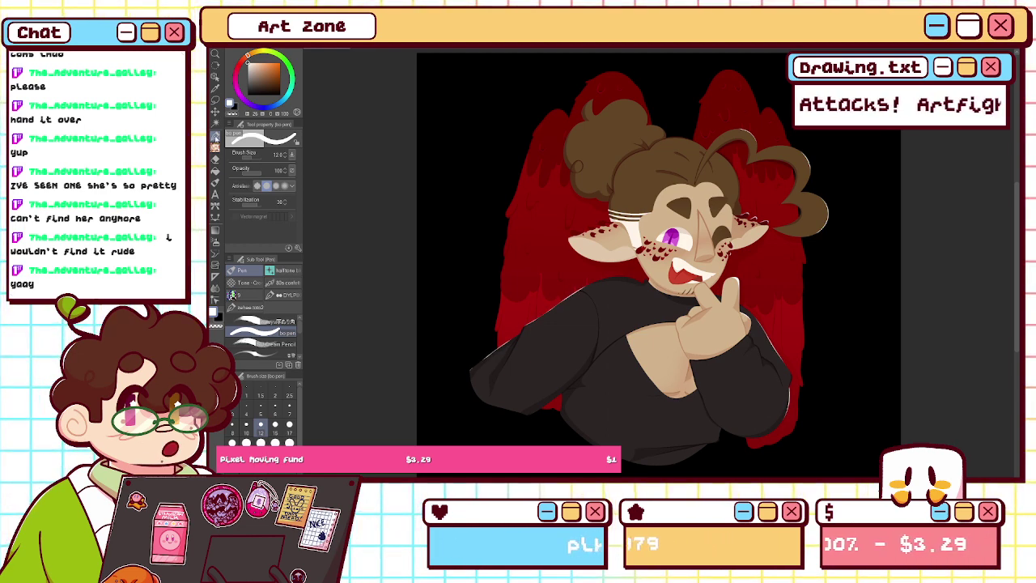
- Paint a short white highlight on the shirt's side edge just below the raised sleeve and thin it with the transparent colour
scroll(657, 265, up, 5)
drag(688, 453, 698, 57)
key(h)
drag(657, 243, 695, 310)
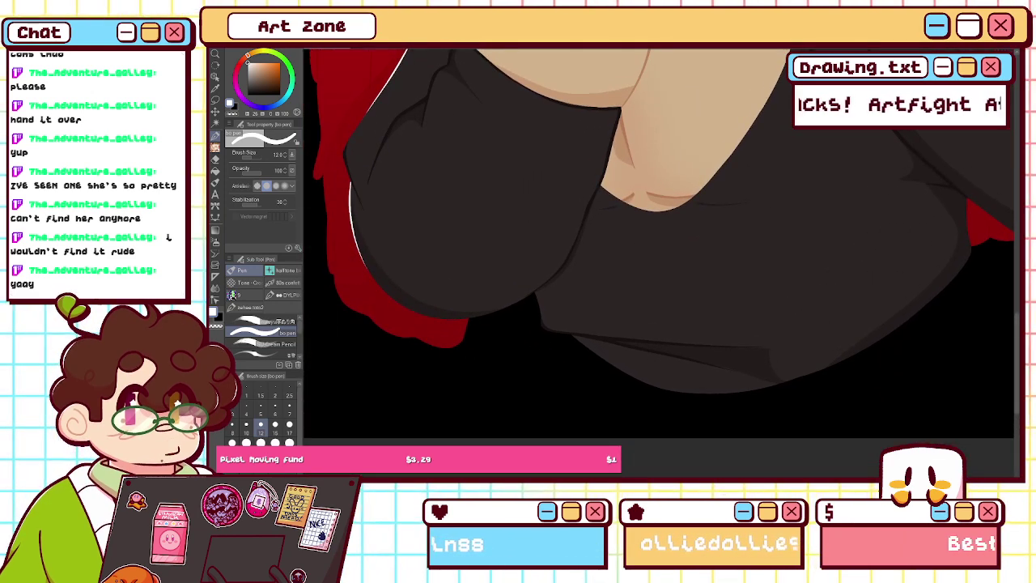
drag(657, 243, 639, 243)
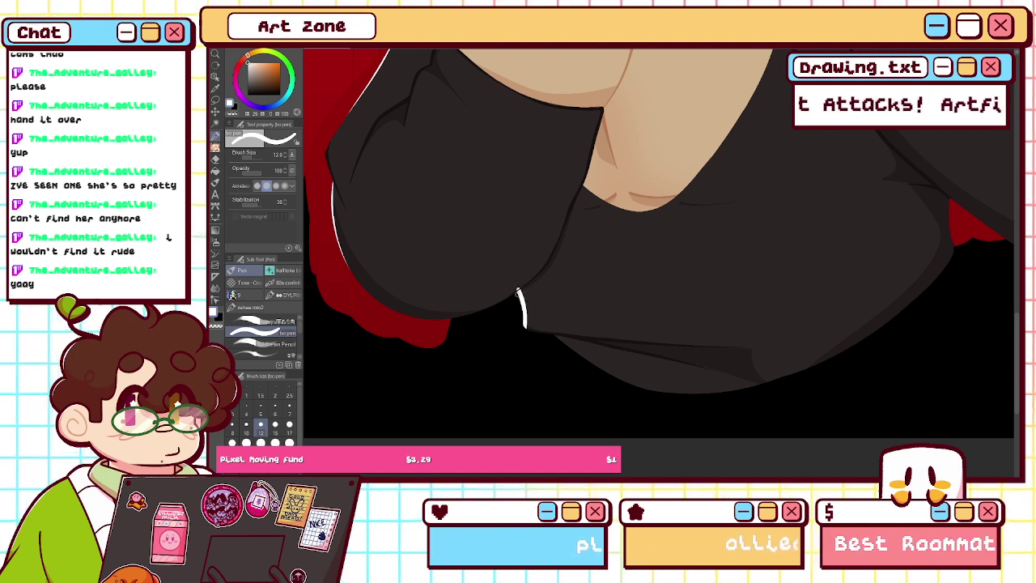
key(c)
mouse_move(523, 285)
mouse_down()
mouse_move(509, 292)
mouse_move(526, 322)
mouse_move(621, 379)
mouse_up()
- Try to paint a white highlight along the shirt's curved bottom hem and thin it with transparent strokes
key(x)
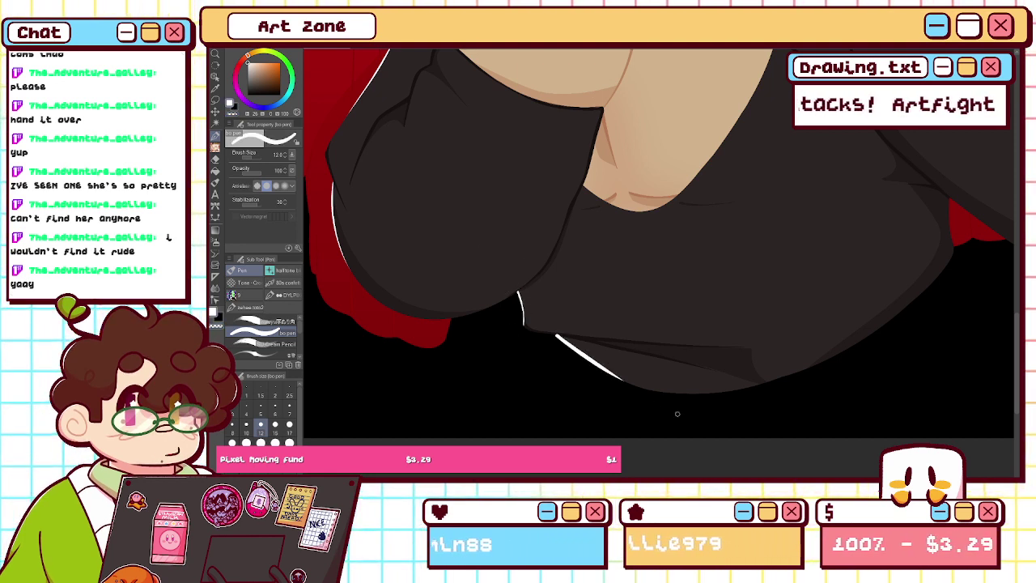
key(ctrl+z)
drag(557, 335, 653, 390)
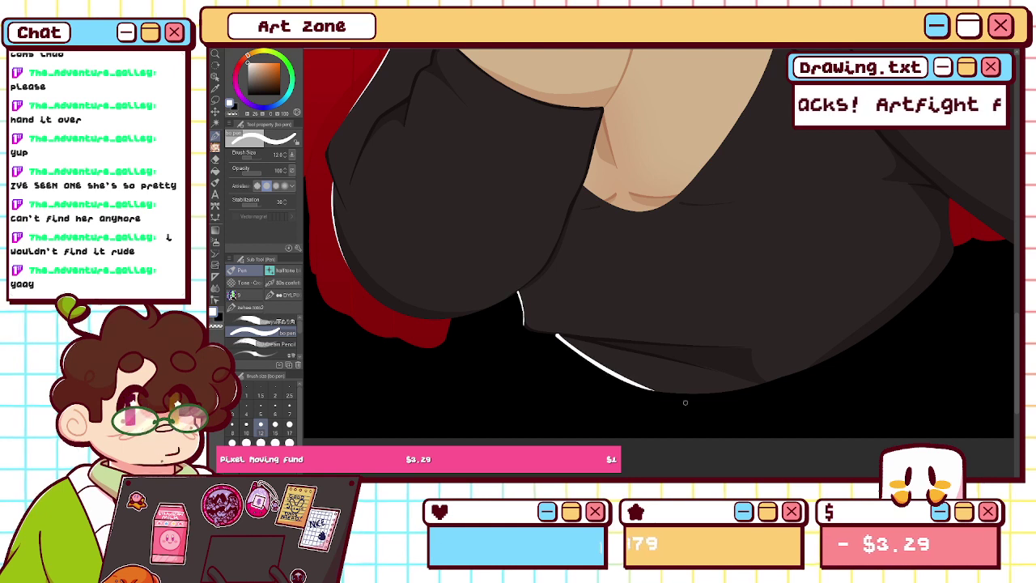
key(x)
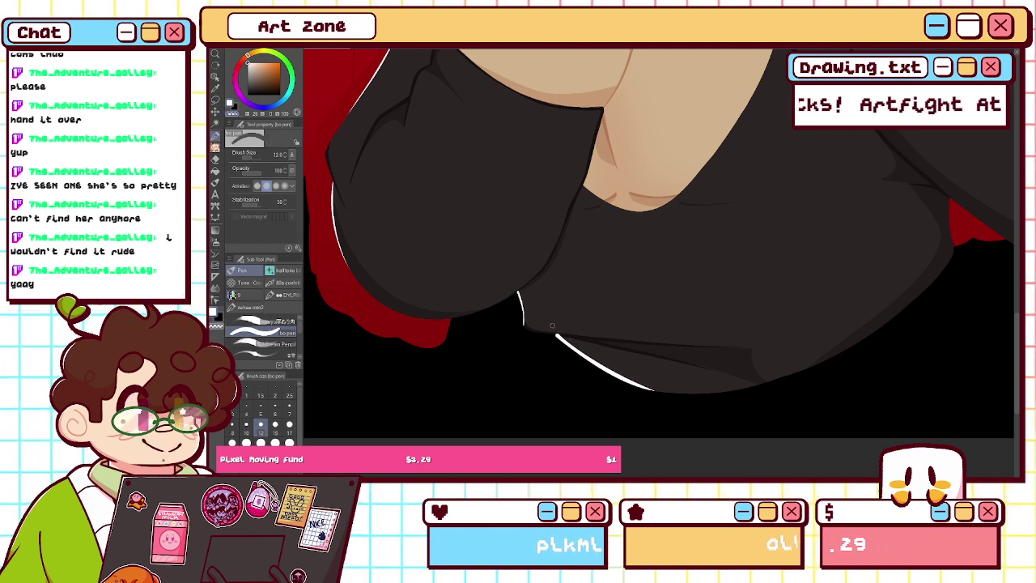
key(ctrl+z)
drag(556, 333, 645, 390)
key(ctrl+z)
drag(557, 329, 685, 402)
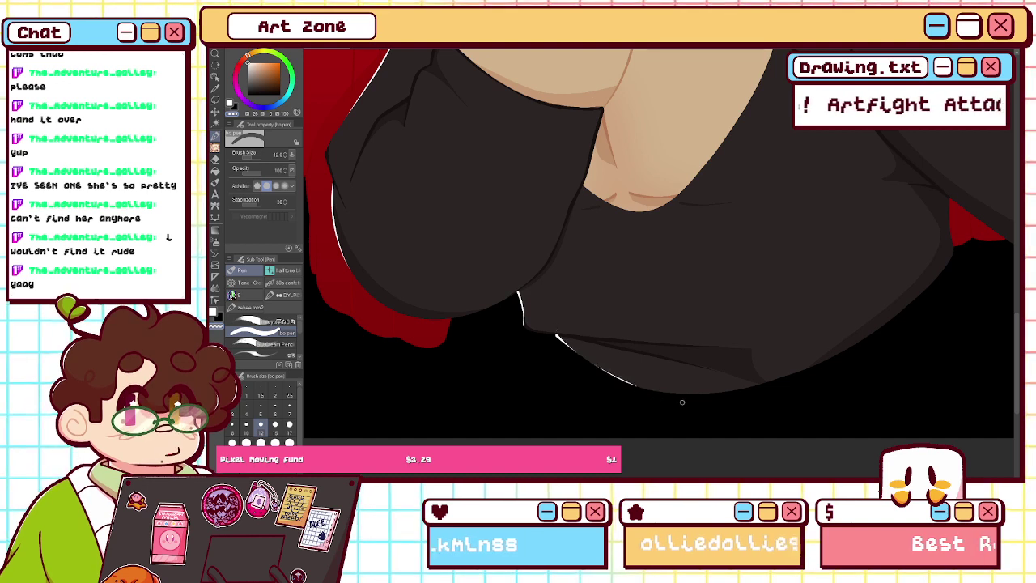
key(ctrl+z)
drag(556, 333, 655, 393)
key(ctrl+z)
drag(555, 334, 668, 394)
- Repaint the white highlight along the shirt's bottom hem, starting beneath the side corner, and extend it with a second stroke
click(229, 103)
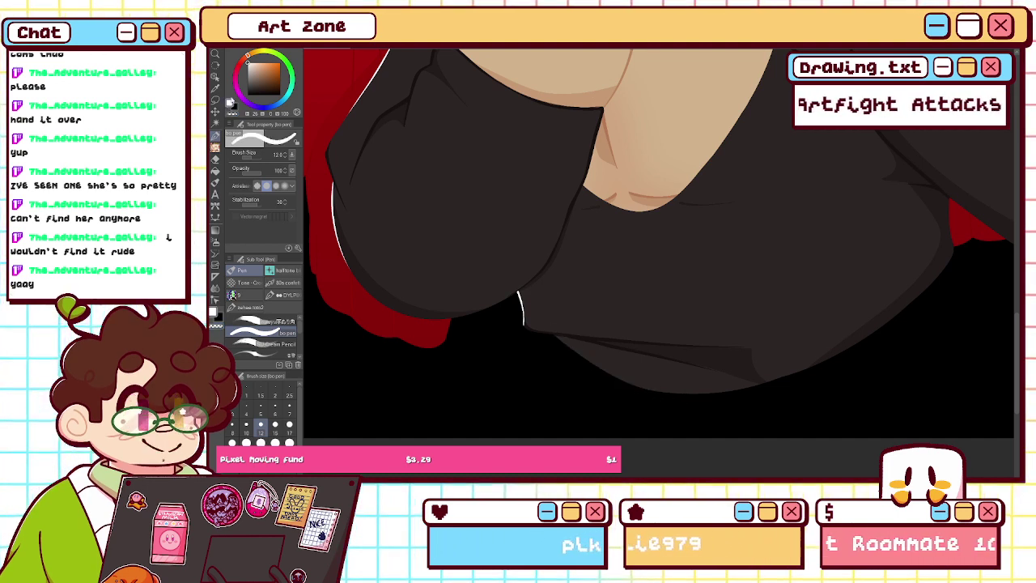
drag(557, 335, 663, 392)
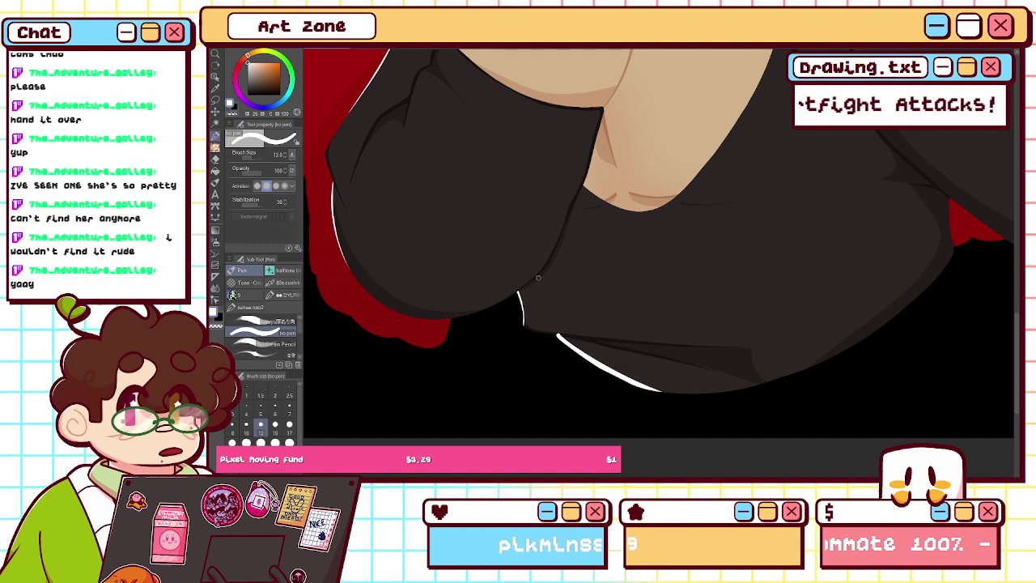
drag(556, 334, 633, 389)
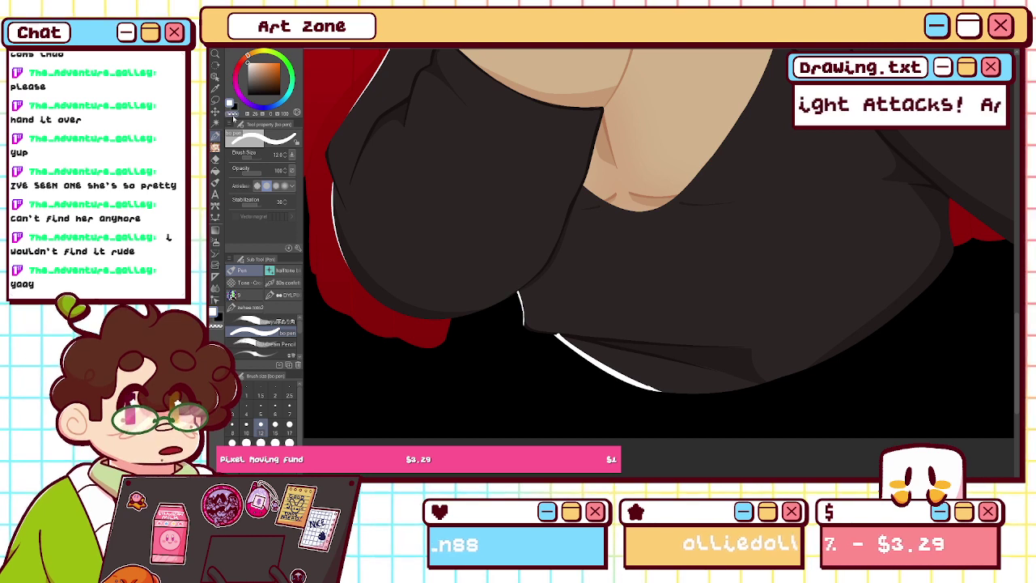
key(x)
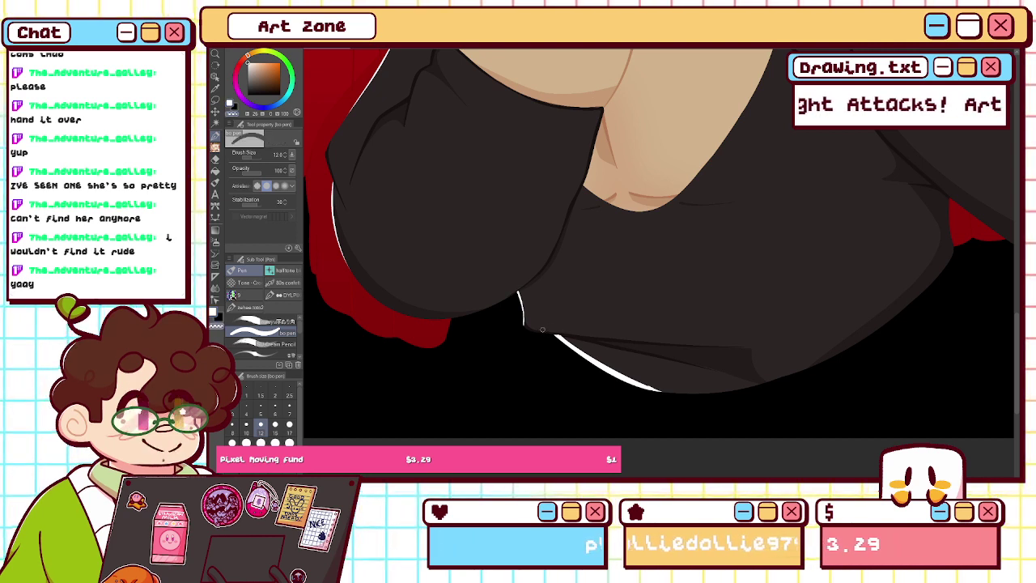
- Try repeated transparent strokes to thin the hem highlight, undoing the unwanted ones, and erase the remaining white pieces
drag(558, 338, 652, 389)
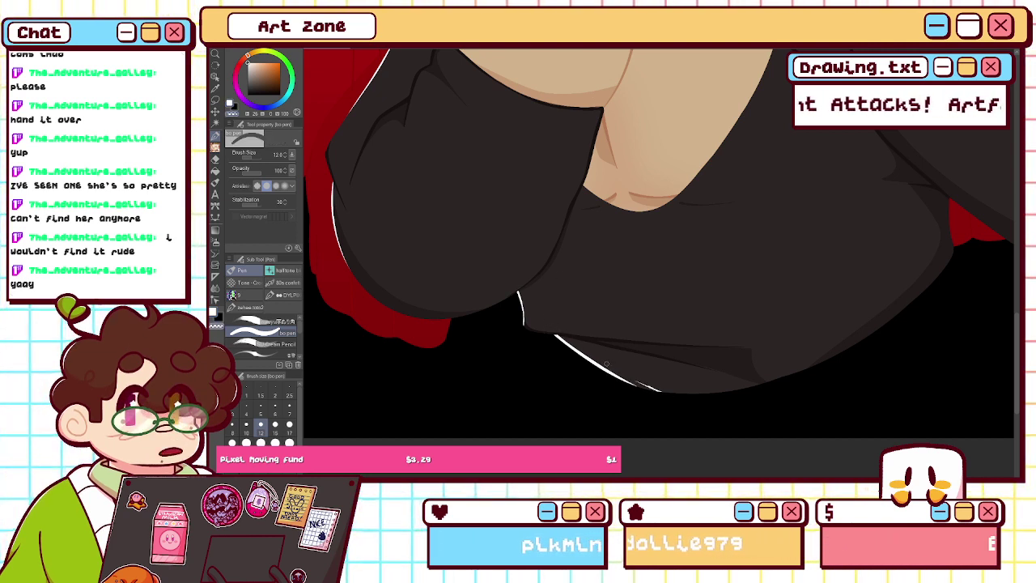
key(ctrl+z)
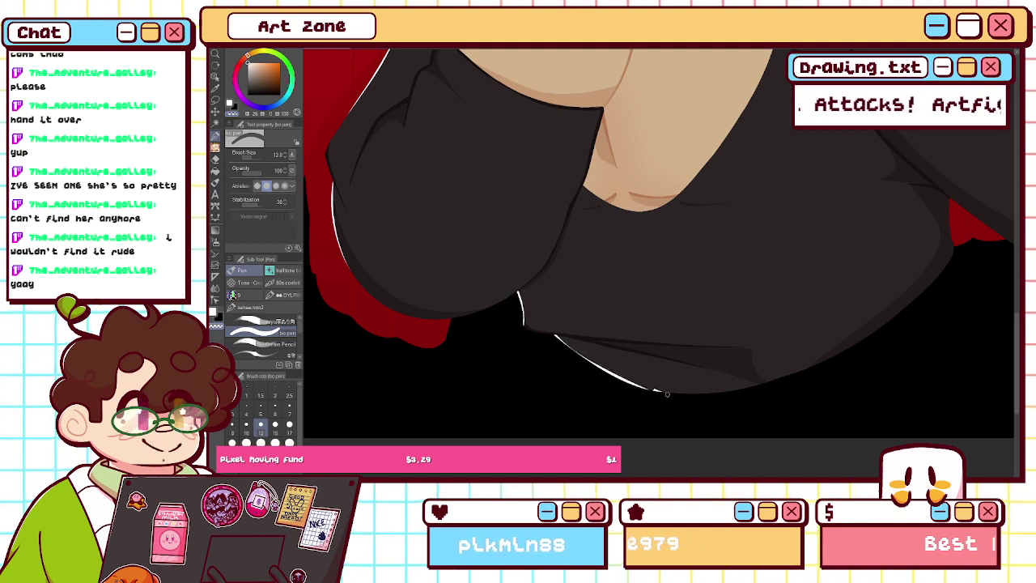
drag(558, 337, 643, 389)
key(ctrl+z)
drag(555, 331, 632, 381)
key(ctrl+z)
drag(555, 333, 614, 375)
key(ctrl+z)
drag(555, 332, 631, 385)
key(ctrl+z)
drag(555, 328, 650, 389)
key(ctrl+z)
drag(572, 344, 657, 394)
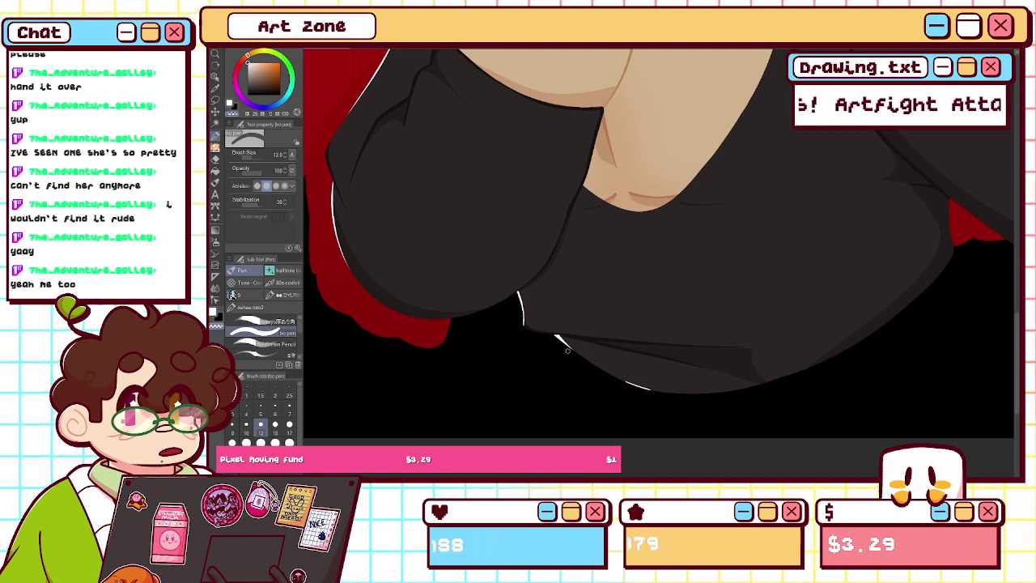
drag(546, 329, 570, 347)
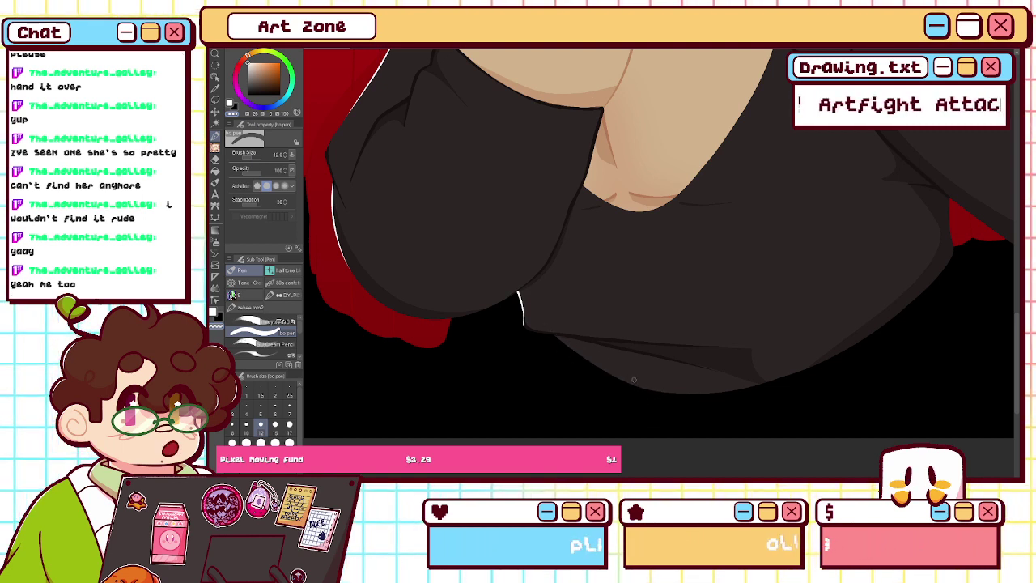
- Paint a fresh tapered white highlight along the shirt's bottom hem near the side corner and mirror the canvas view
key(x)
drag(555, 337, 644, 386)
key(ctrl+z)
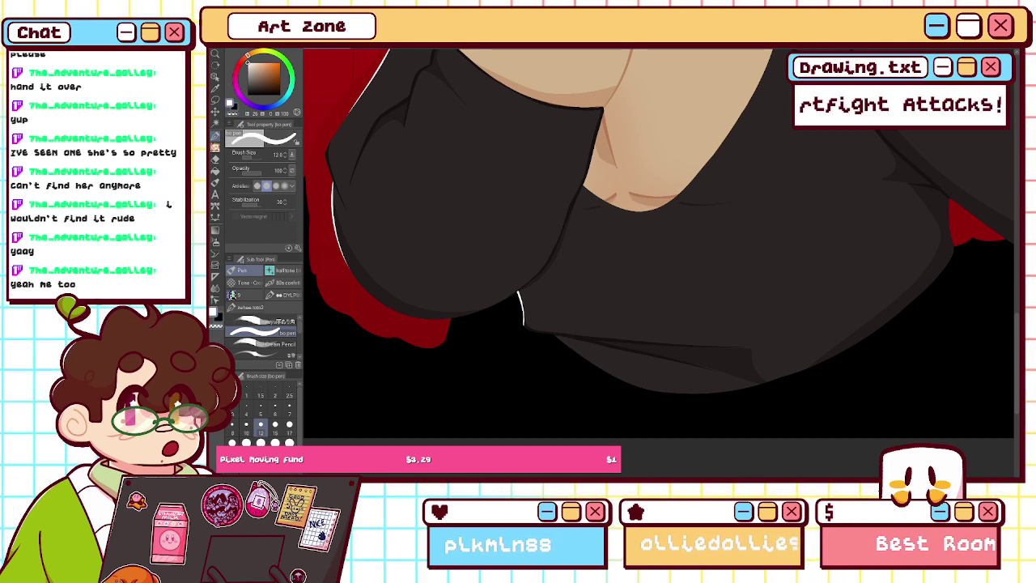
key(h)
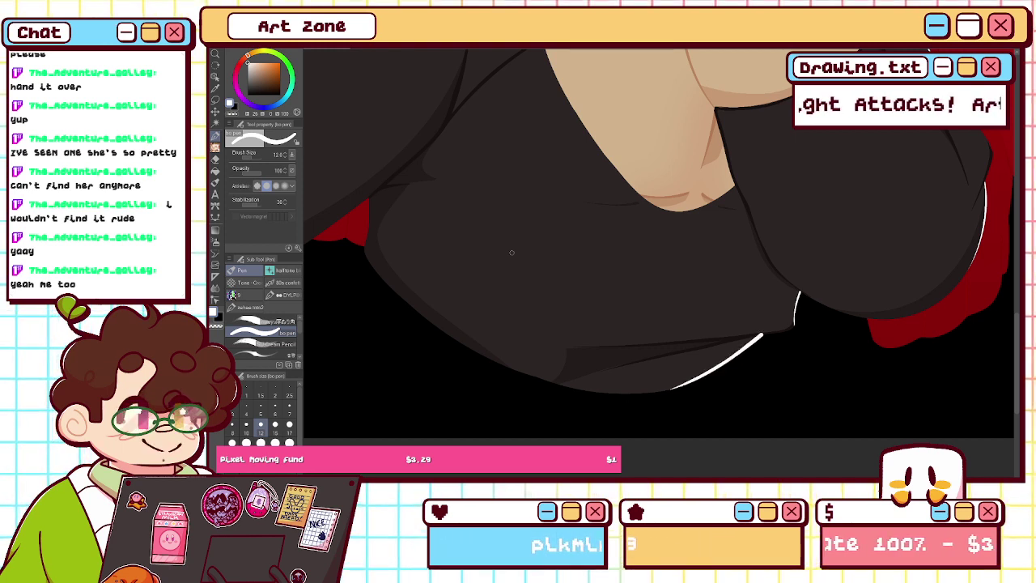
- Thin the white highlight on the shirt's bottom hem into a fine tapered line with transparent strokes, undoing the uneven ones
key(c)
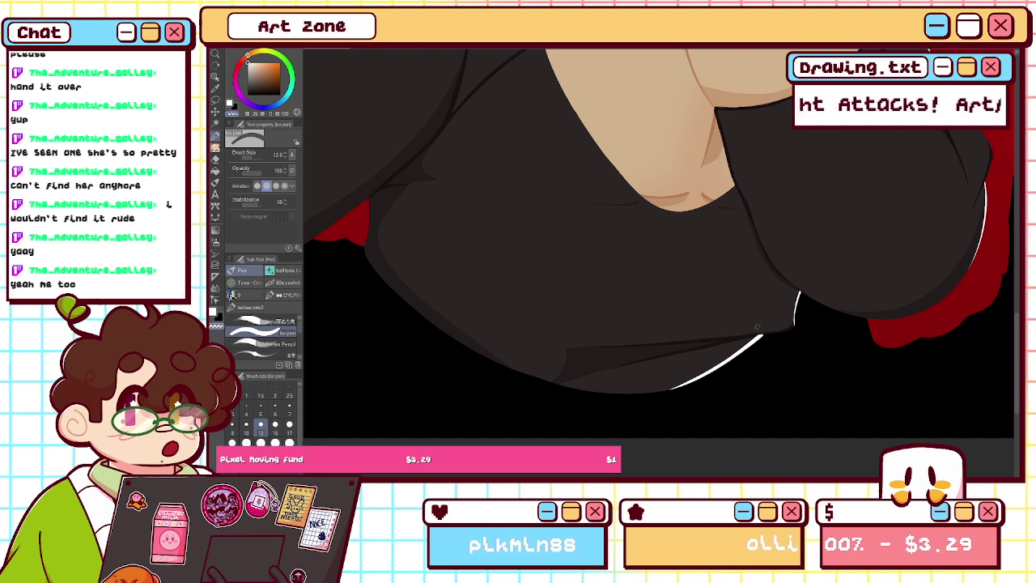
drag(759, 330, 678, 378)
key(ctrl+z)
drag(759, 330, 663, 379)
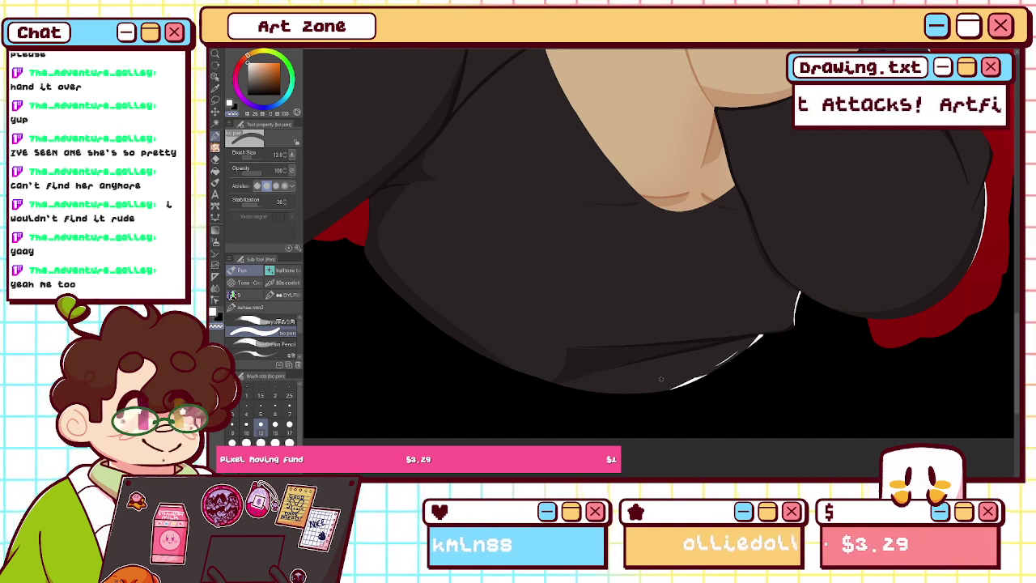
key(ctrl+z)
mouse_move(757, 326)
mouse_down()
mouse_move(714, 369)
mouse_move(647, 392)
mouse_up()
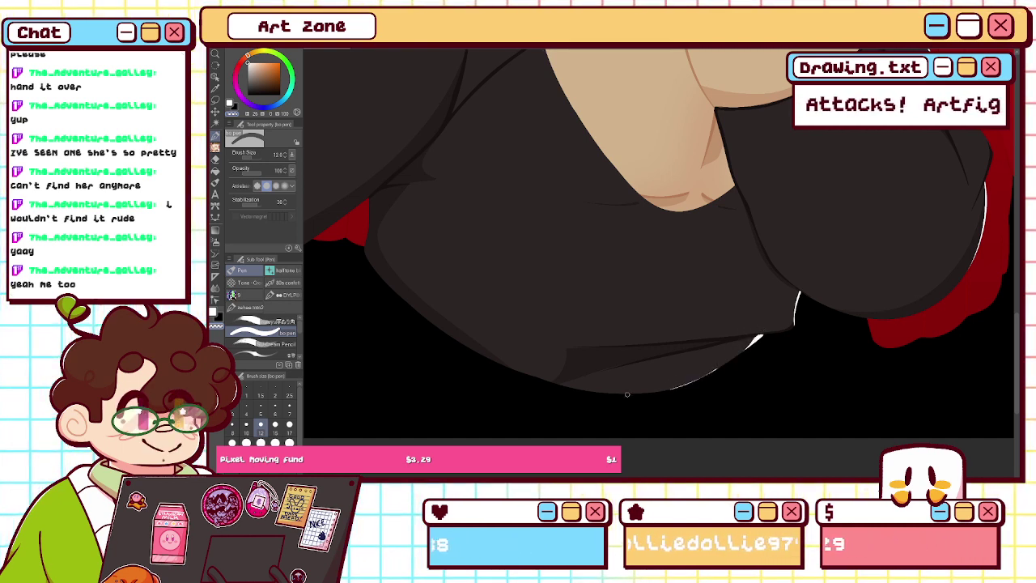
key(ctrl+z)
drag(713, 365, 634, 395)
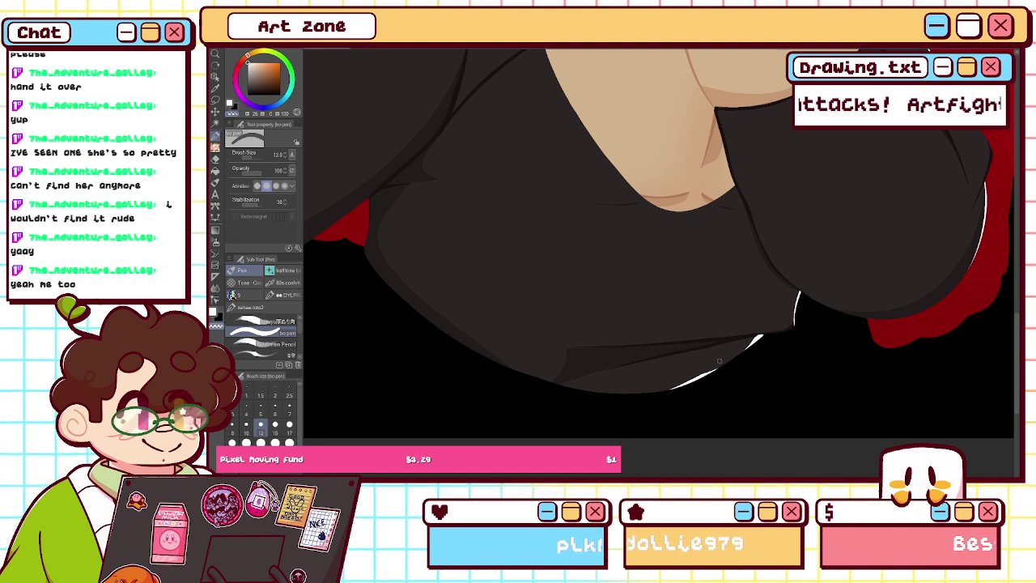
drag(717, 364, 631, 394)
key(ctrl+z)
drag(720, 364, 665, 385)
key(ctrl+z)
drag(718, 365, 628, 399)
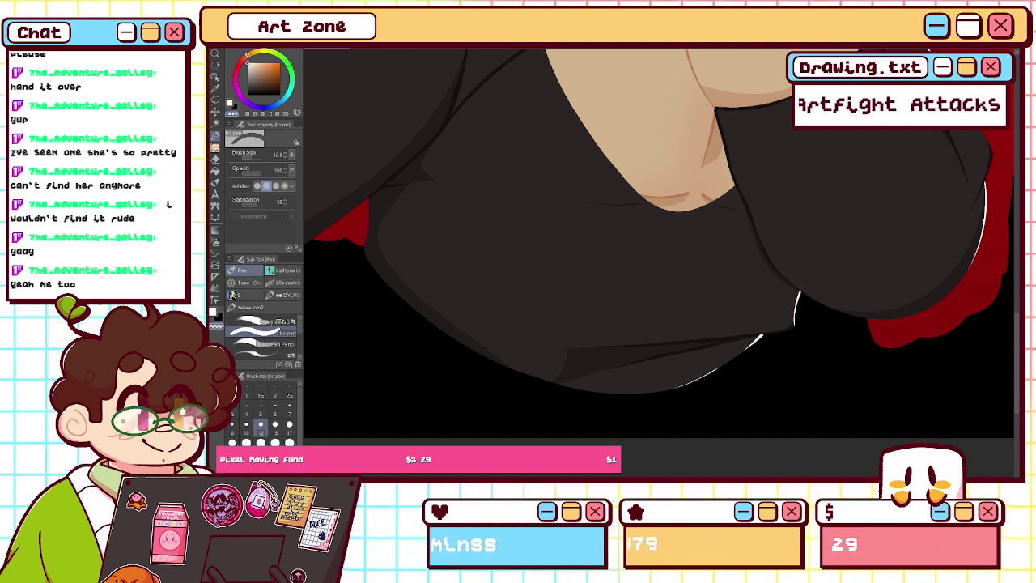
- Set the pen to size 15 with white as the drawing colour
alt+click(688, 339)
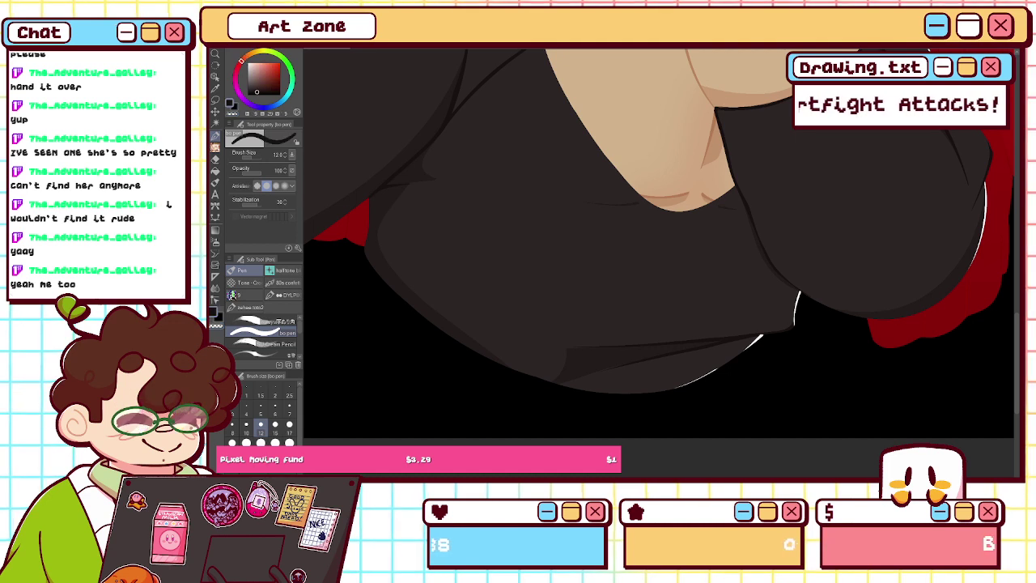
click(275, 410)
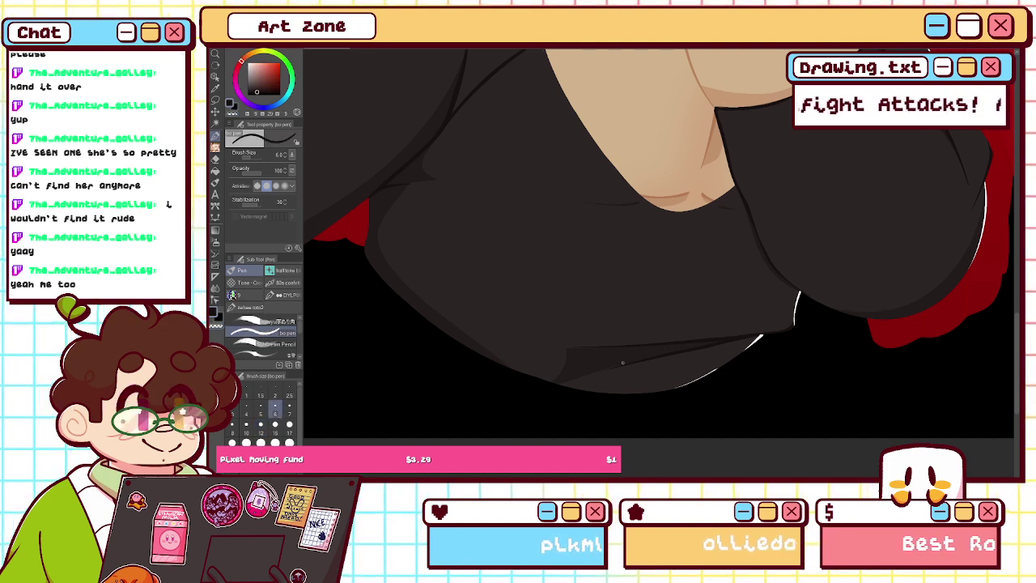
click(275, 427)
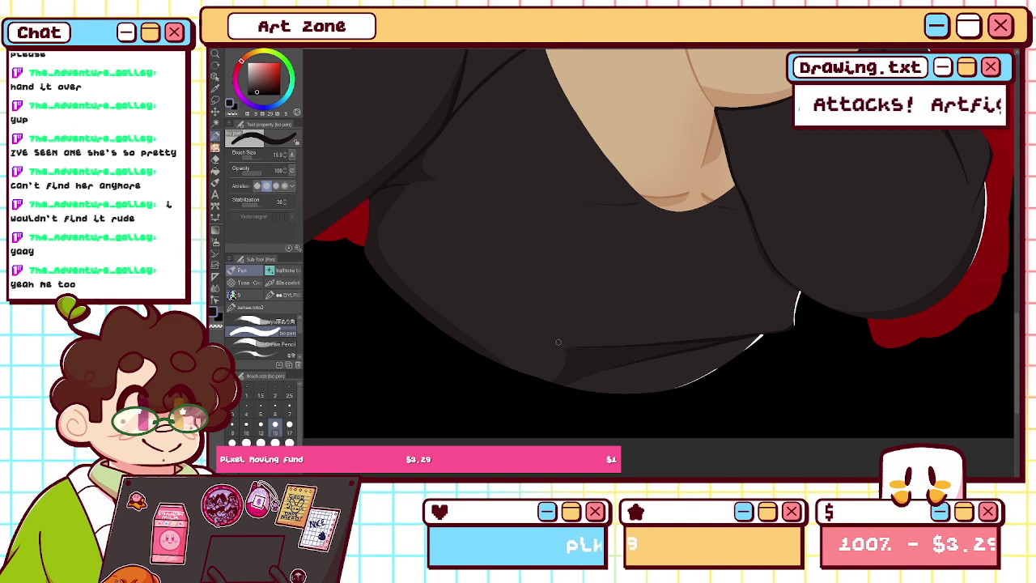
click(233, 114)
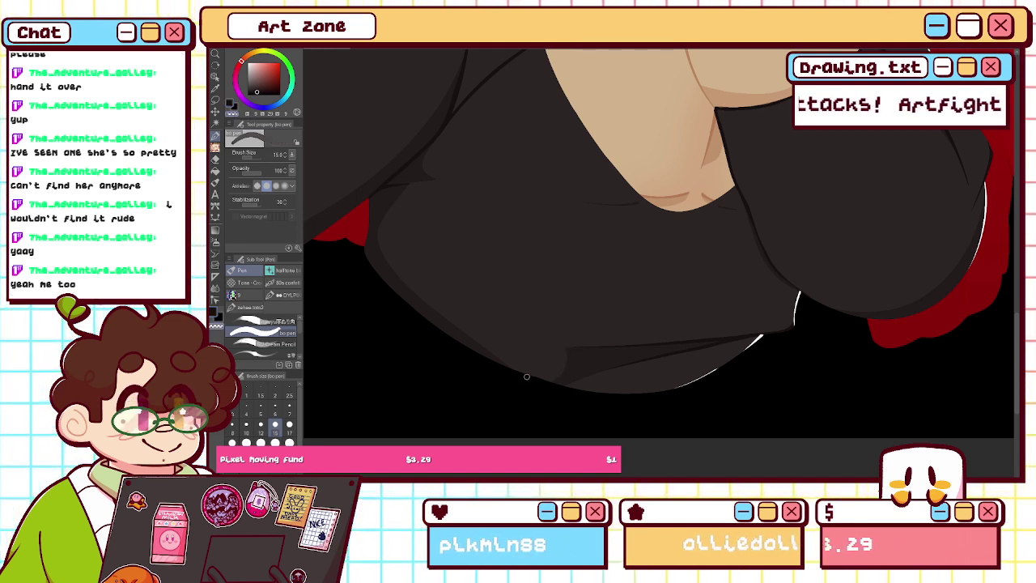
click(235, 107)
click(248, 63)
click(231, 103)
click(247, 63)
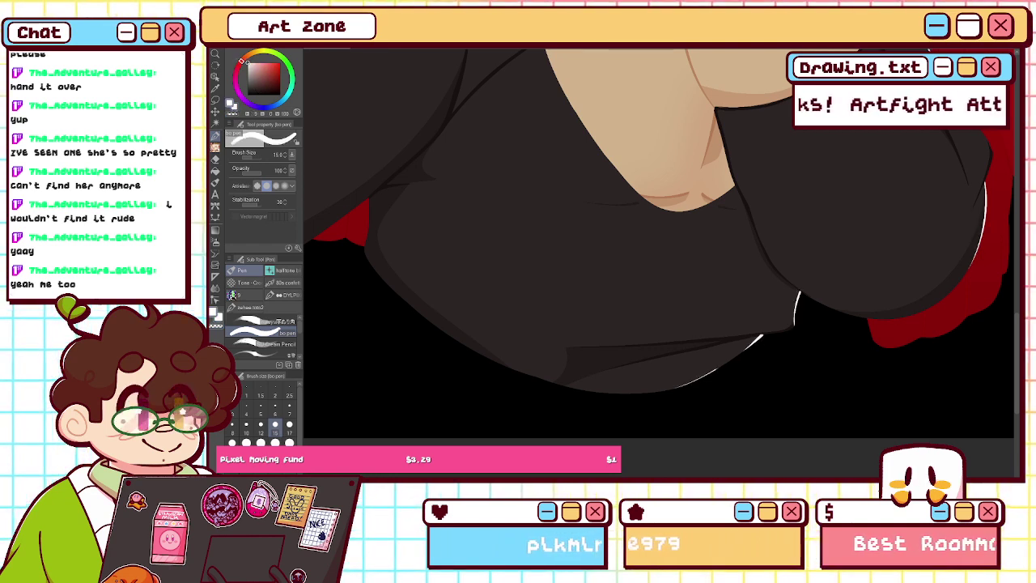
- Try to paint a white highlight along the upper outer edge of the dark brown eye in the mirrored view
key(ctrl+0)
key(h)
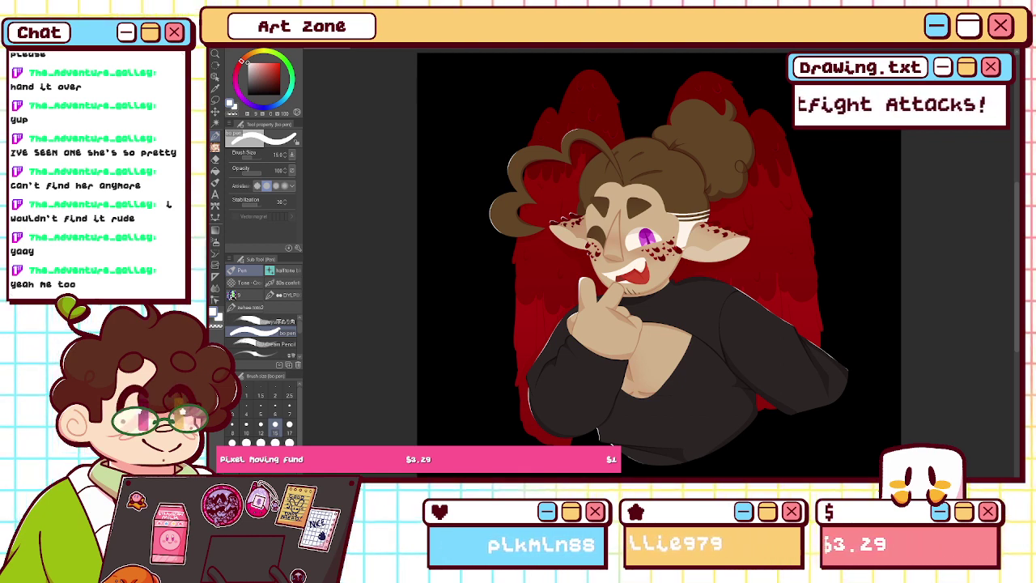
scroll(655, 235, up, 5)
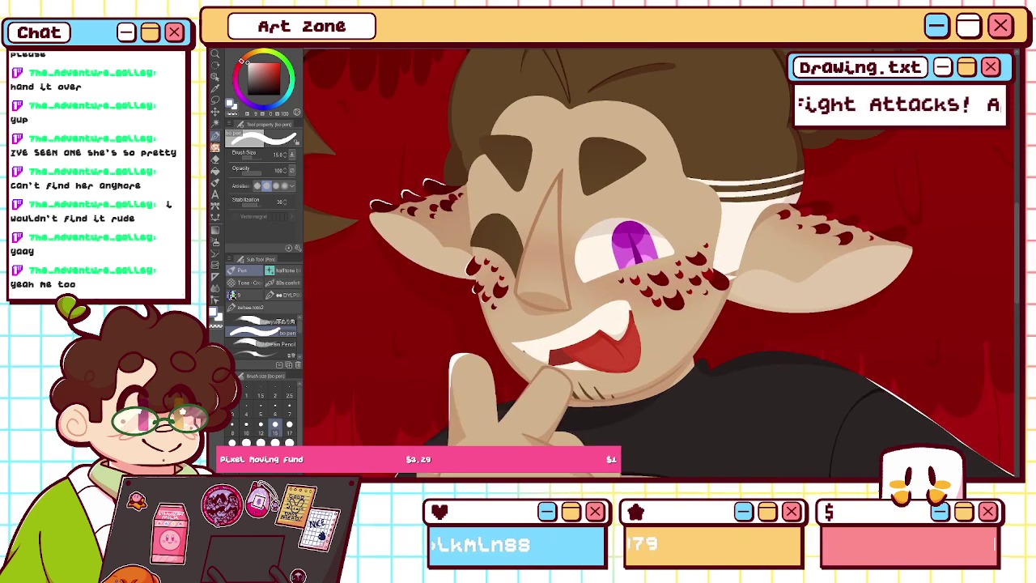
drag(615, 243, 652, 273)
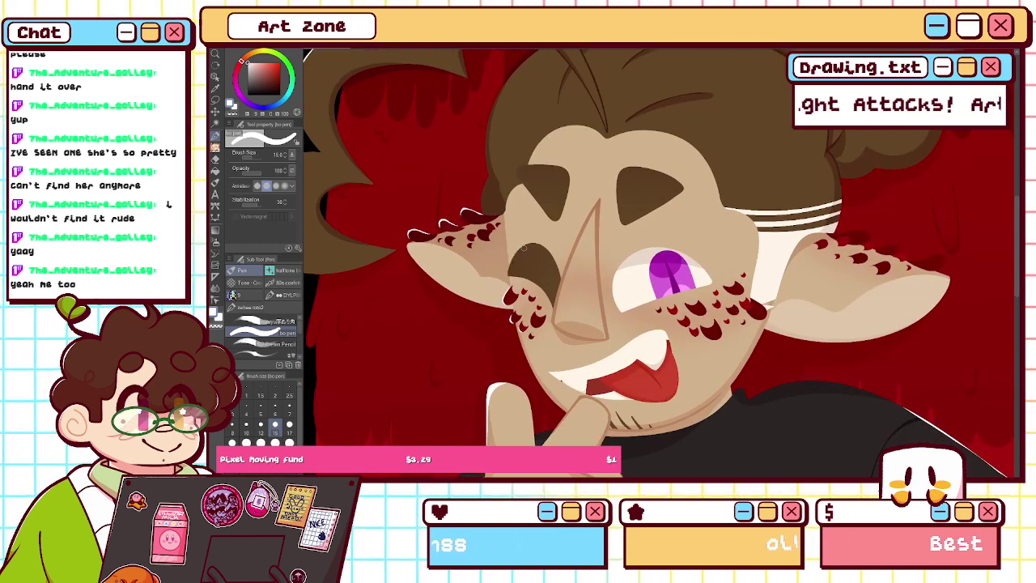
key(h)
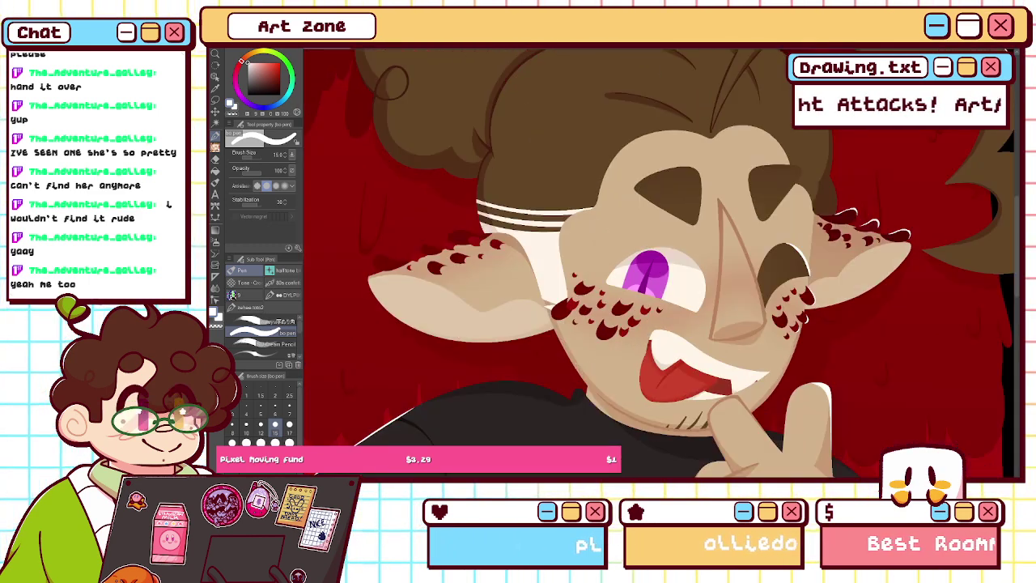
scroll(662, 278, up, 3)
mouse_move(907, 237)
mouse_down()
mouse_move(608, 228)
mouse_move(660, 266)
mouse_up()
key(ctrl+z)
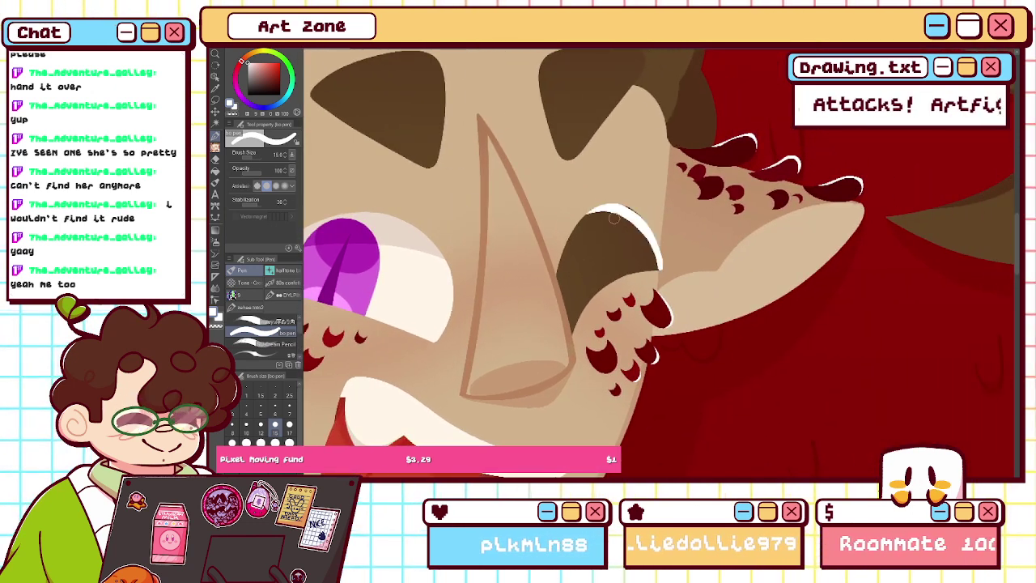
- Try repeated transparent strokes to thin the white edge highlight on the dark brown eye, undoing the unwanted ones
click(230, 114)
drag(601, 217, 657, 295)
key(ctrl+z)
drag(585, 220, 659, 270)
key(ctrl+z)
mouse_move(588, 220)
mouse_down()
mouse_move(638, 224)
mouse_move(658, 270)
mouse_up()
key(ctrl+z)
drag(587, 219, 662, 273)
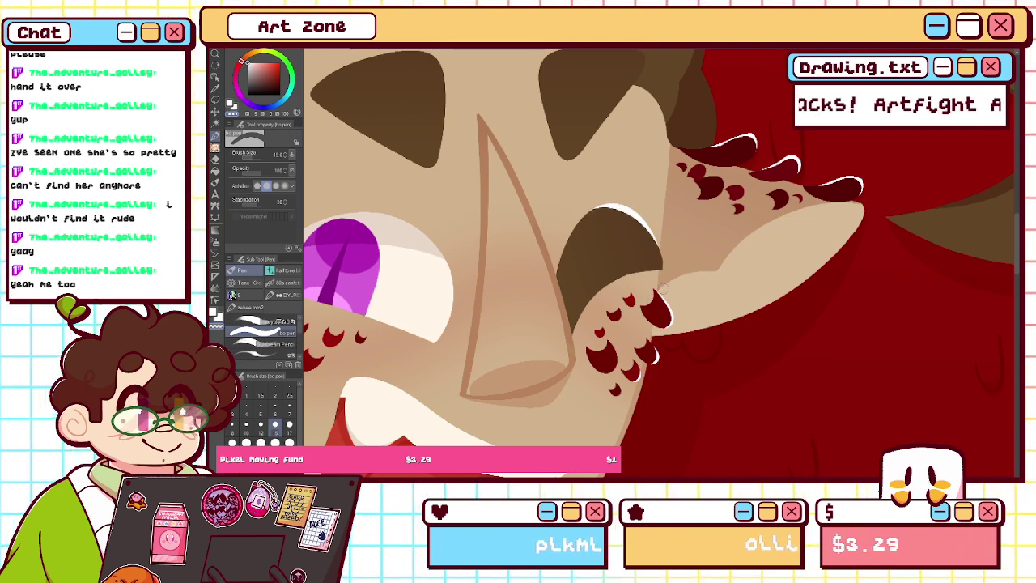
key(ctrl+z)
drag(587, 220, 655, 261)
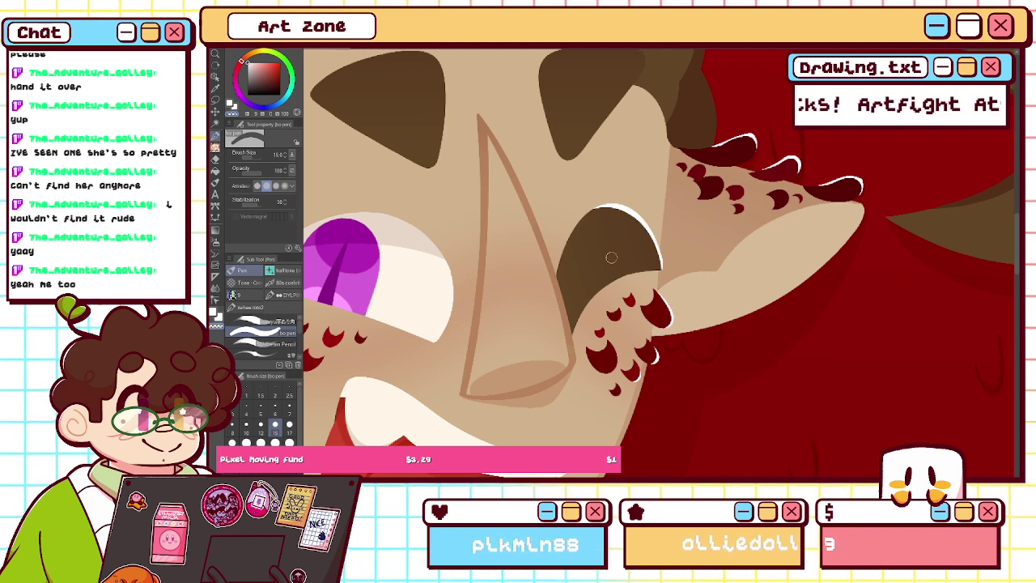
key(ctrl+z)
mouse_move(589, 219)
mouse_down()
mouse_move(619, 213)
mouse_move(658, 280)
mouse_up()
drag(661, 267, 584, 221)
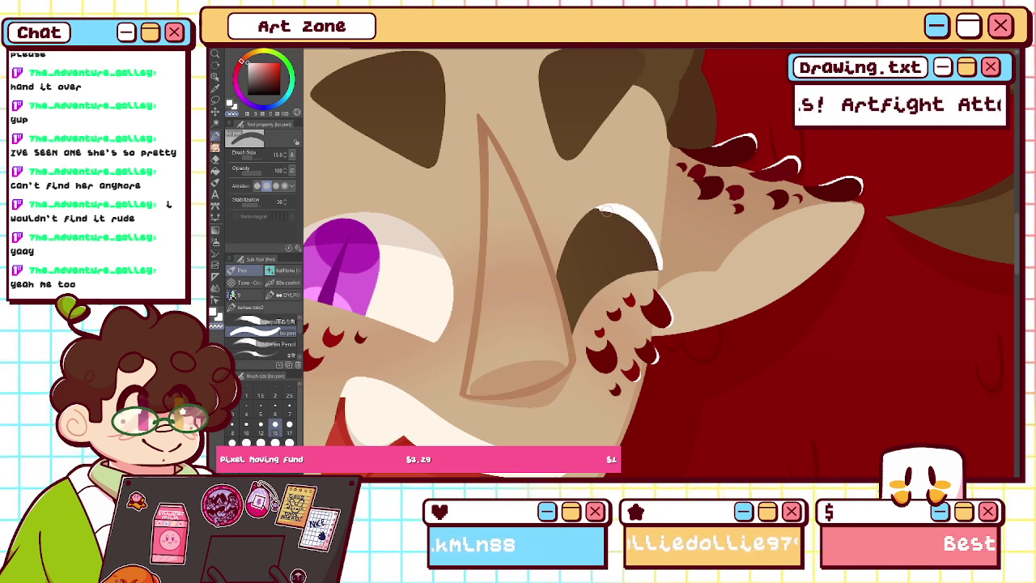
key(ctrl+z)
mouse_move(661, 265)
mouse_down()
mouse_move(584, 221)
mouse_move(661, 275)
mouse_up()
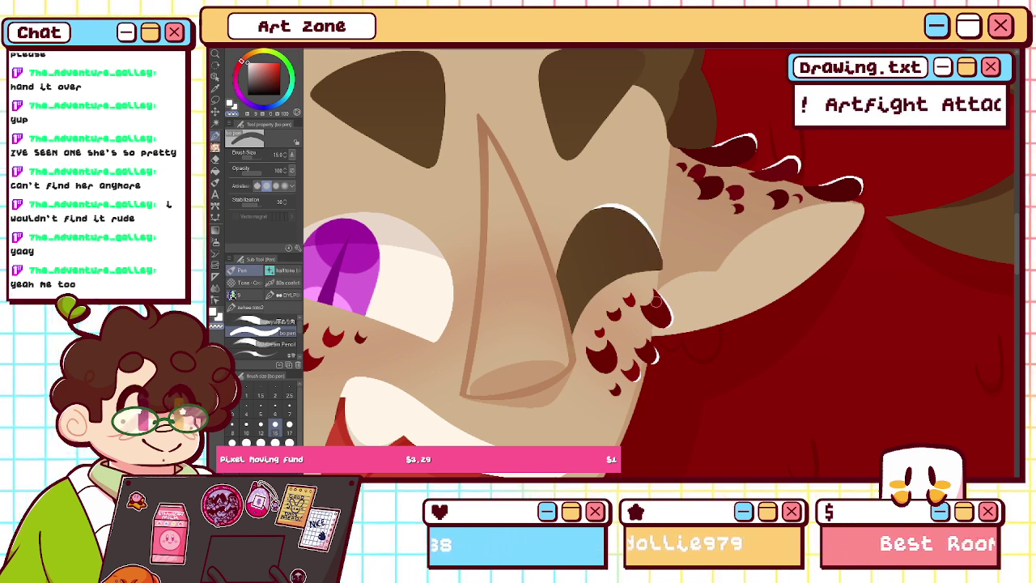
- Try a curved white glint with a small dot below it inside the dark brown eye
key(h)
key(ctrl+0)
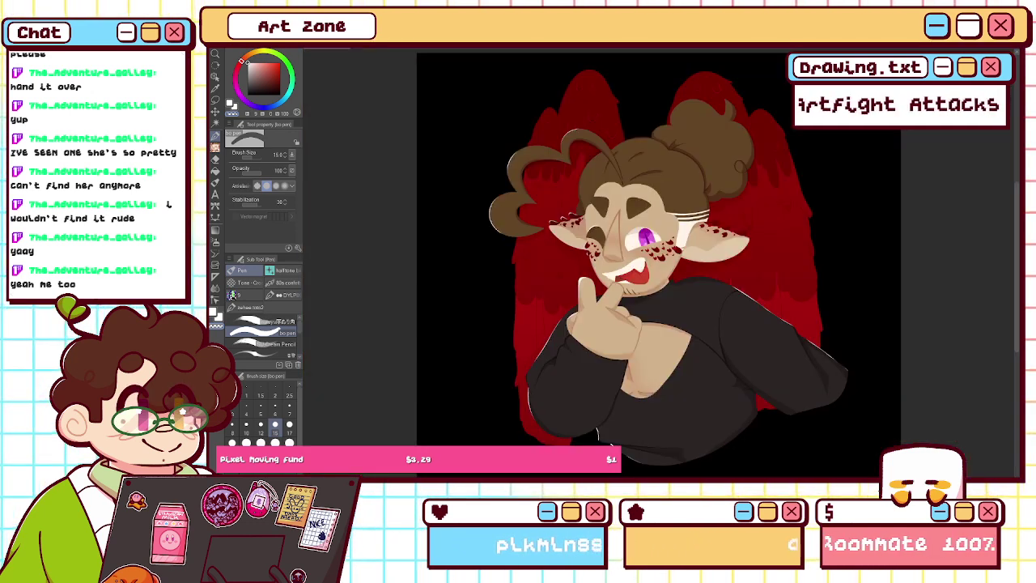
scroll(614, 202, up, 5)
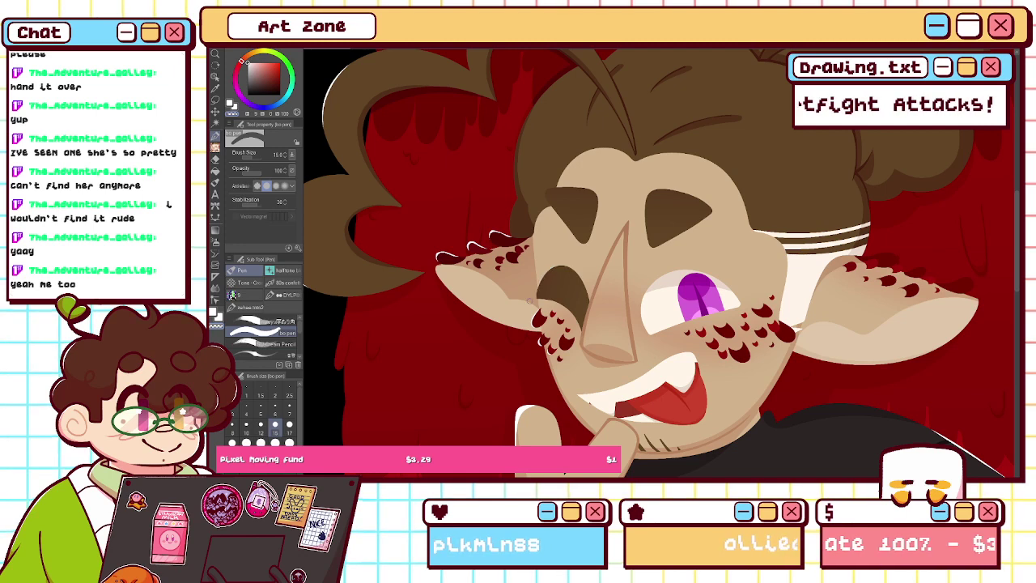
drag(564, 271, 546, 287)
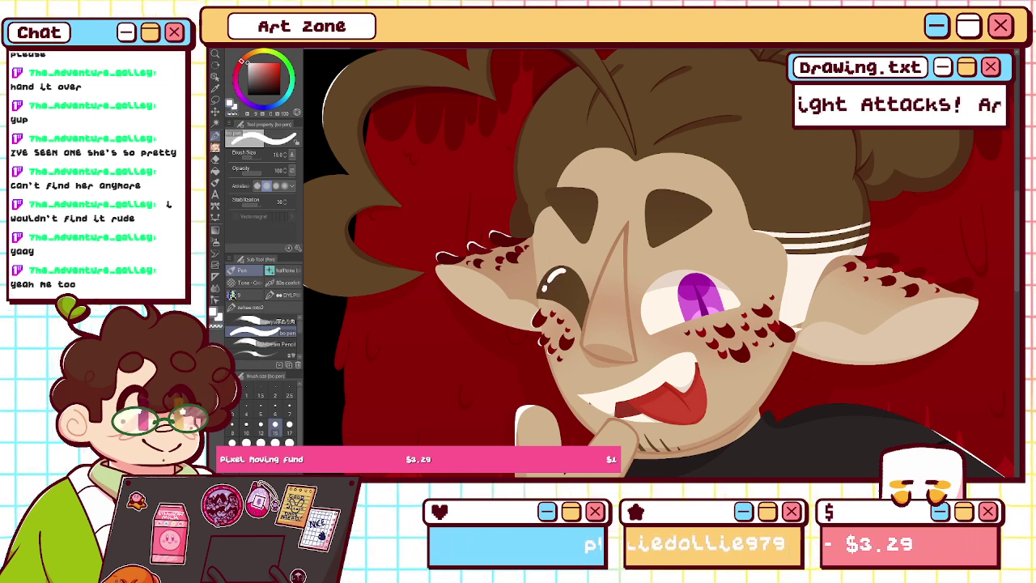
- Try to thin the curved glint and dot inside the dark brown eye with transparent strokes and check the whole drawing
key(h)
key(ctrl+plus)
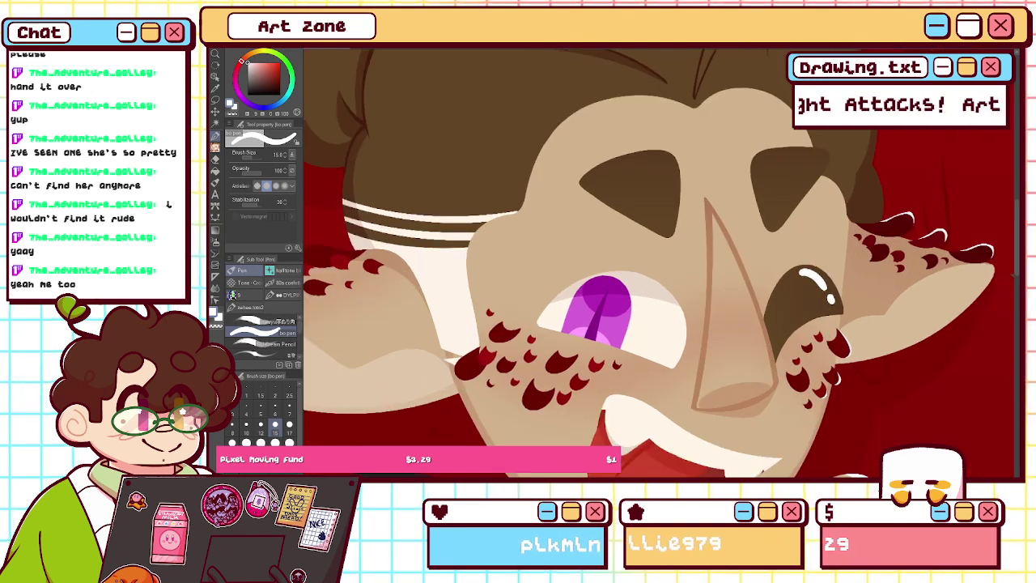
drag(1014, 275, 845, 275)
key(ctrl+z)
mouse_move(629, 274)
mouse_down()
mouse_move(654, 287)
mouse_move(660, 305)
mouse_up()
key(c)
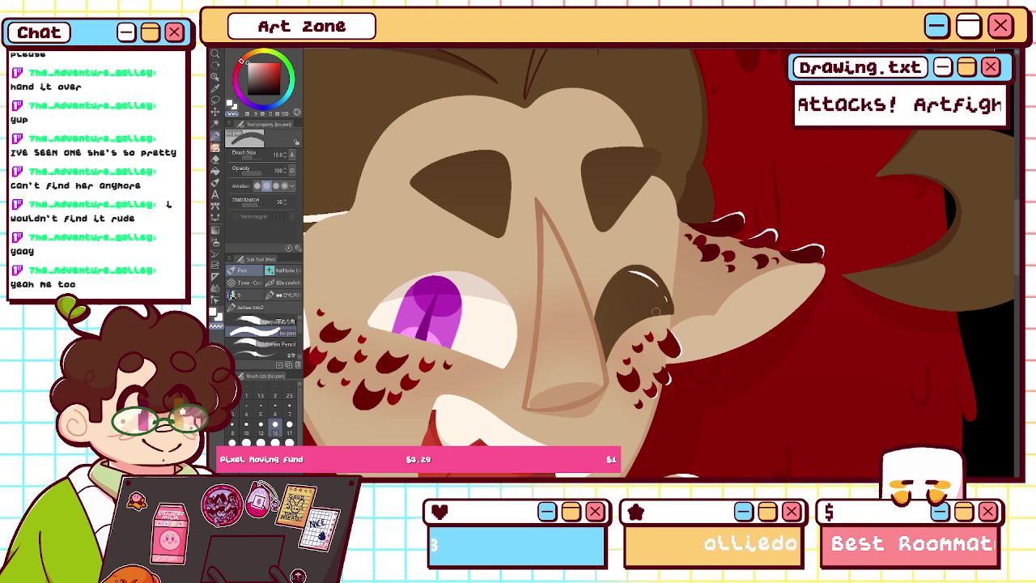
key(h)
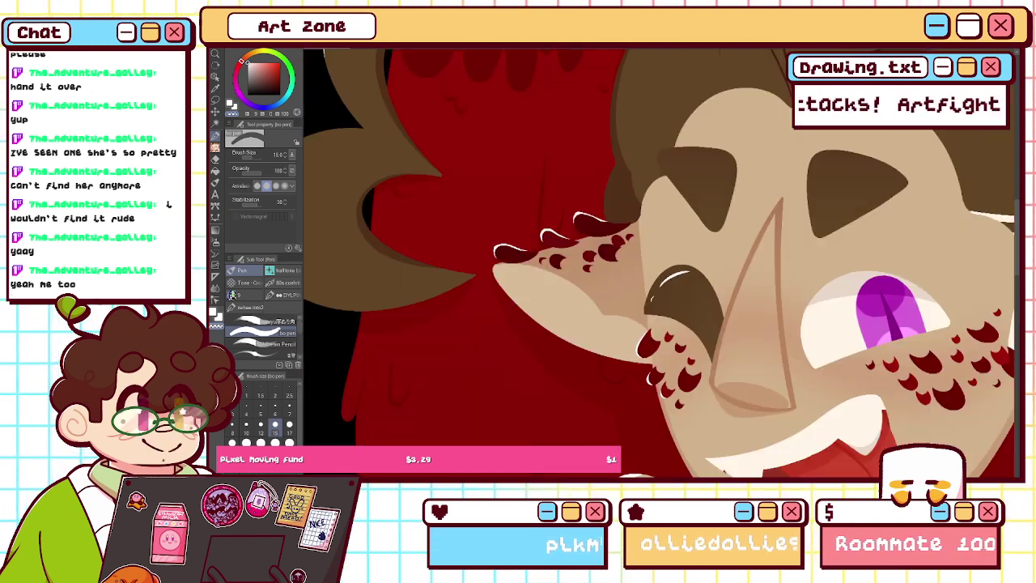
key(ctrl+0)
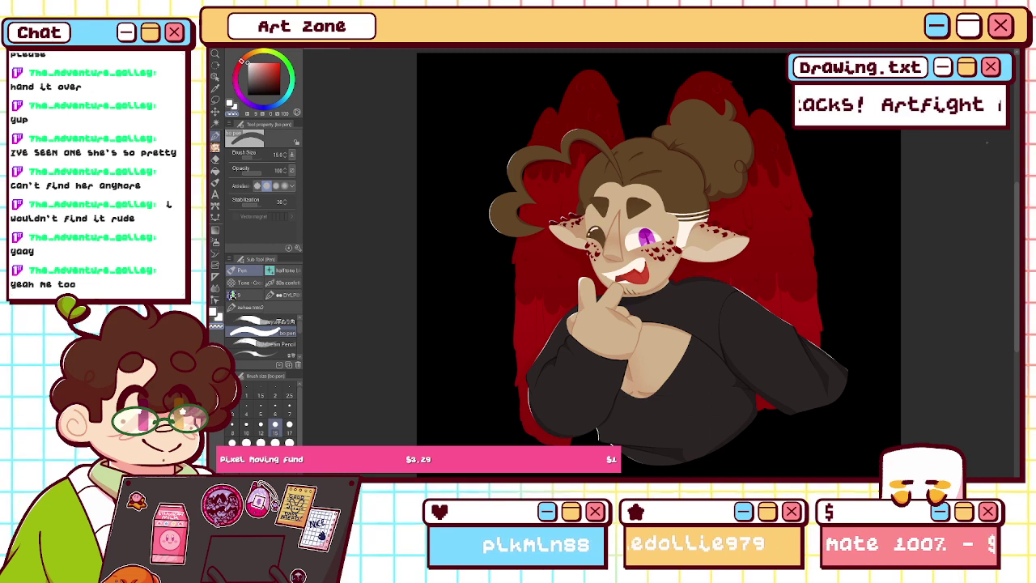
- Try the white highlight along the dark brown eye's outer edge again and undo its strokes
key(ctrl+plus)
key(ctrl+plus)
key(ctrl+plus)
drag(647, 203, 671, 264)
key(h)
key(ctrl+plus)
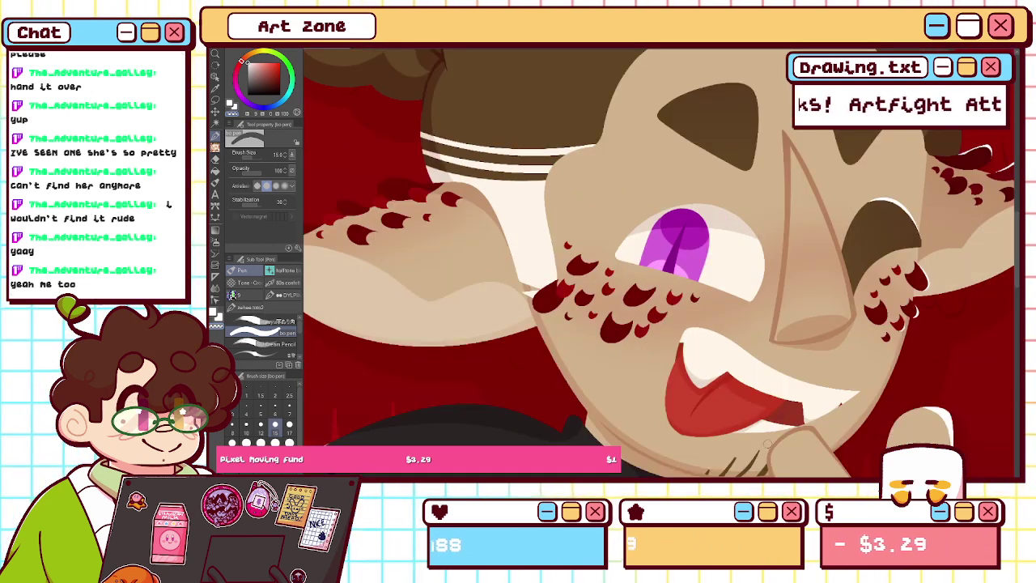
drag(803, 208, 593, 203)
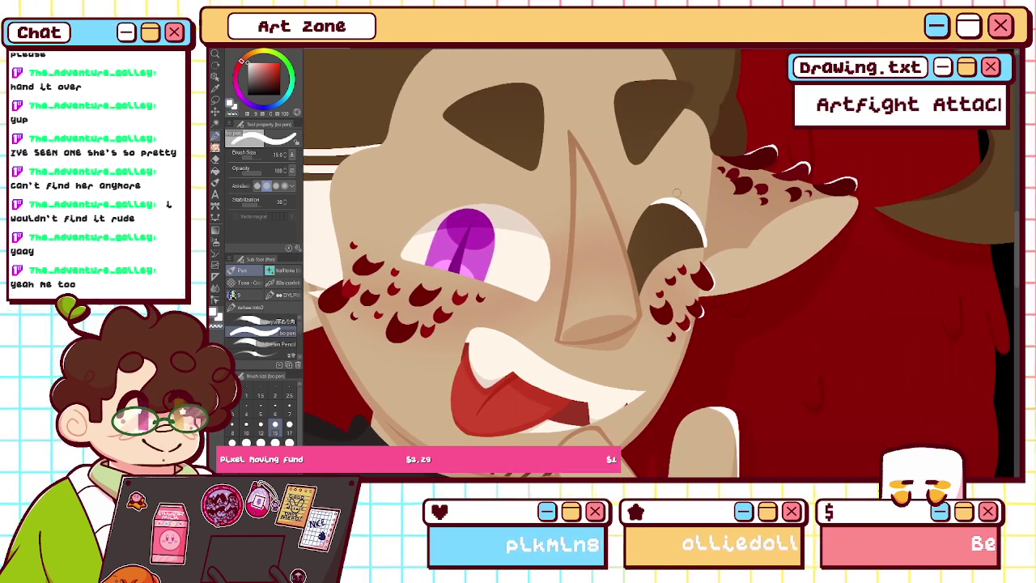
key(ctrl+z)
mouse_move(652, 212)
mouse_down()
mouse_move(688, 225)
mouse_move(682, 213)
mouse_move(696, 238)
mouse_move(680, 208)
mouse_move(647, 213)
mouse_up()
key(ctrl+z)
key(ctrl+z)
- Paint a thick white arc just inside the upper edge of the dark brown eye, undoing the strokes that miss
key(ctrl+plus)
mouse_move(656, 162)
mouse_down()
mouse_move(572, 165)
mouse_move(629, 227)
mouse_up()
key(ctrl+z)
key(ctrl+z)
drag(557, 201, 629, 230)
key(ctrl+z)
mouse_move(555, 202)
mouse_down()
mouse_move(603, 186)
mouse_move(627, 231)
mouse_move(632, 206)
mouse_up()
- Thin the white arc inside the dark brown eye to a fine line with transparent strokes, undoing the unwanted ones
key(c)
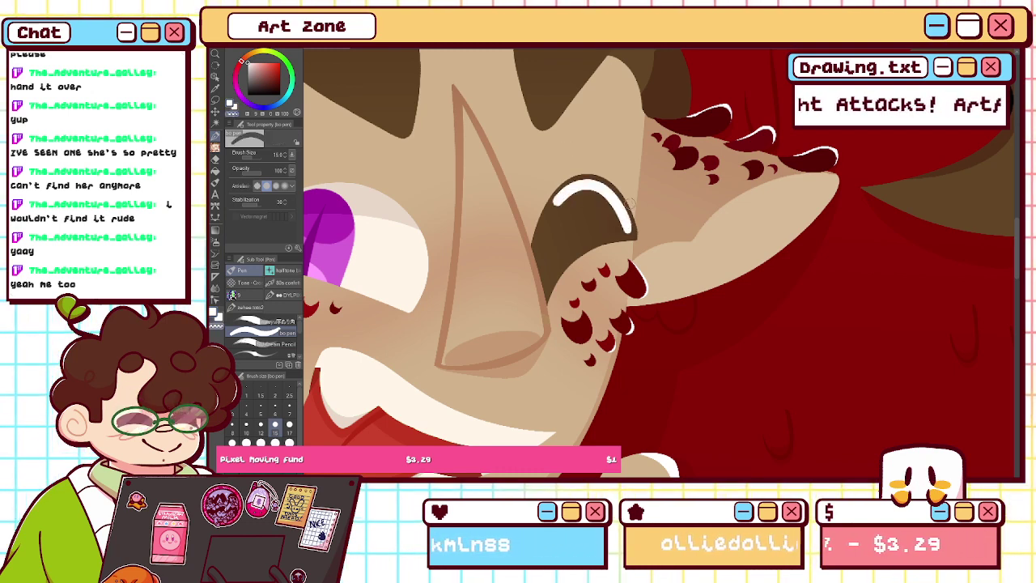
mouse_move(555, 211)
mouse_down()
mouse_move(620, 209)
mouse_move(628, 234)
mouse_up()
key(ctrl+z)
drag(554, 211, 627, 238)
key(ctrl+z)
mouse_move(554, 212)
mouse_down()
mouse_move(605, 195)
mouse_move(627, 246)
mouse_up()
key(ctrl+z)
drag(555, 210, 618, 217)
key(ctrl+z)
mouse_move(555, 207)
mouse_down()
mouse_move(587, 186)
mouse_move(628, 232)
mouse_up()
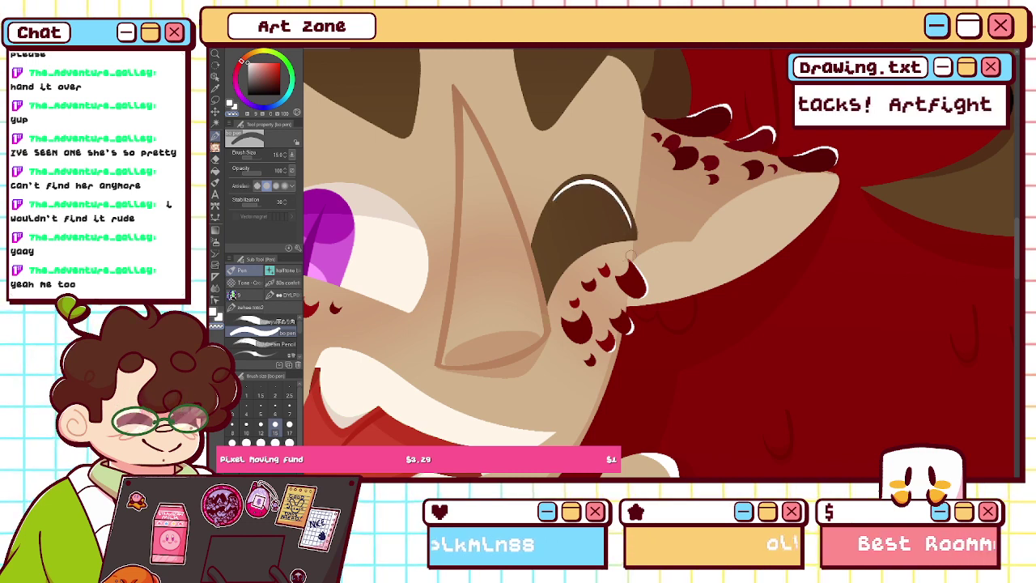
- Cut a gap near the lower end of the eye's fine white arc and set the pen to size 10
drag(620, 196, 621, 220)
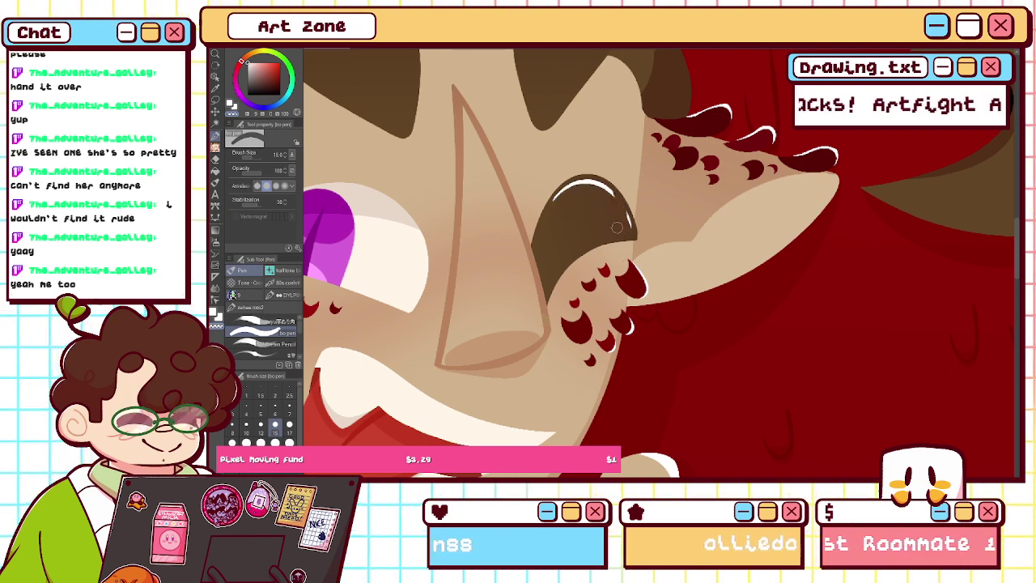
click(247, 427)
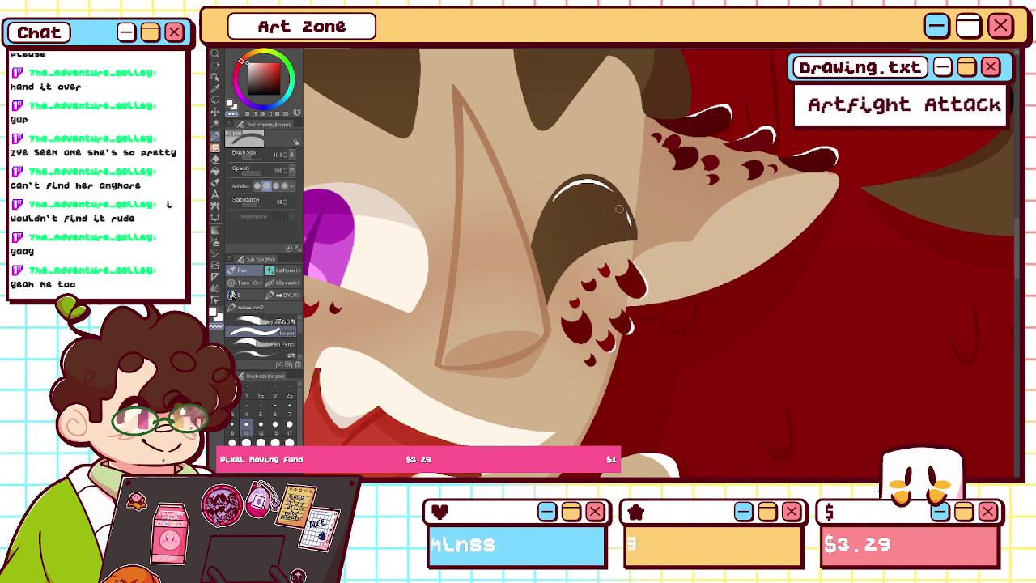
key(h)
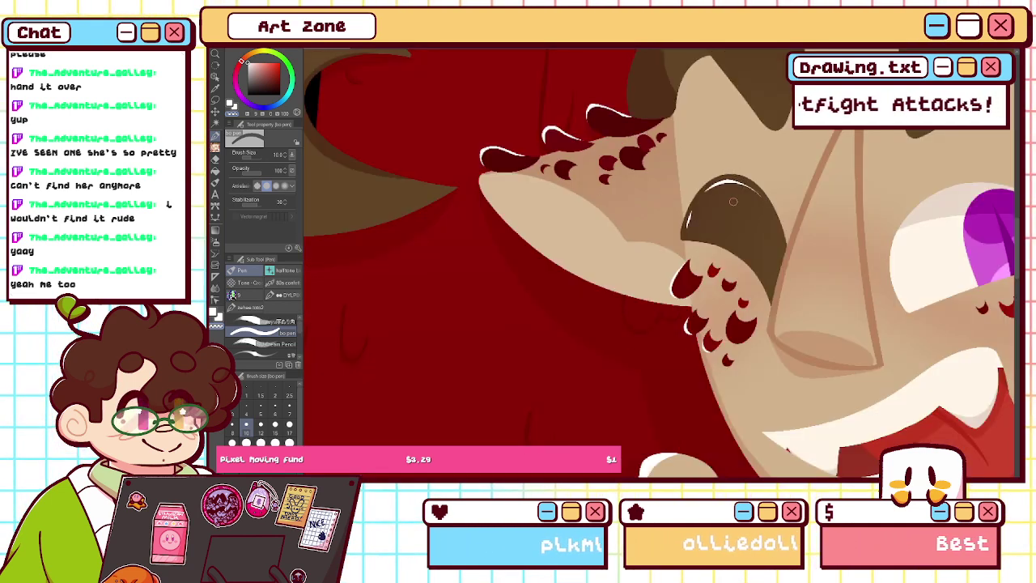
drag(700, 228, 508, 228)
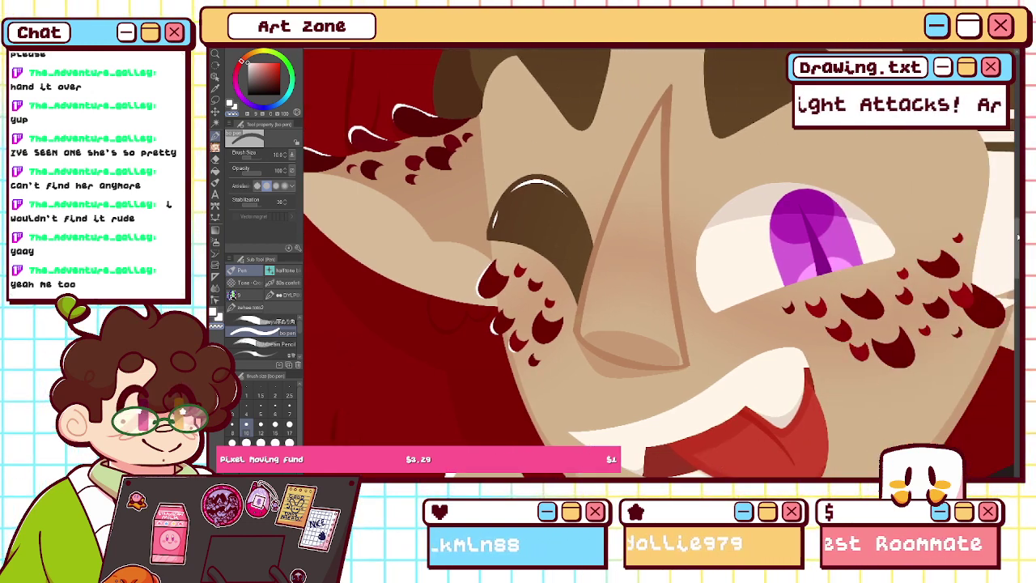
scroll(534, 175, down, 5)
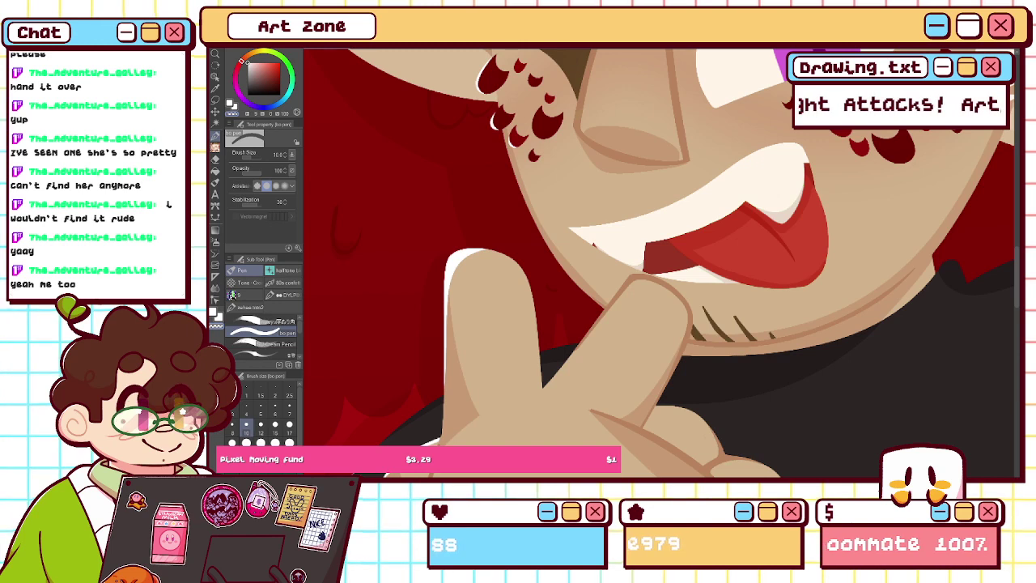
- Review the recent highlights on the hand and face in mirrored and normal views and across the whole illustration
key(h)
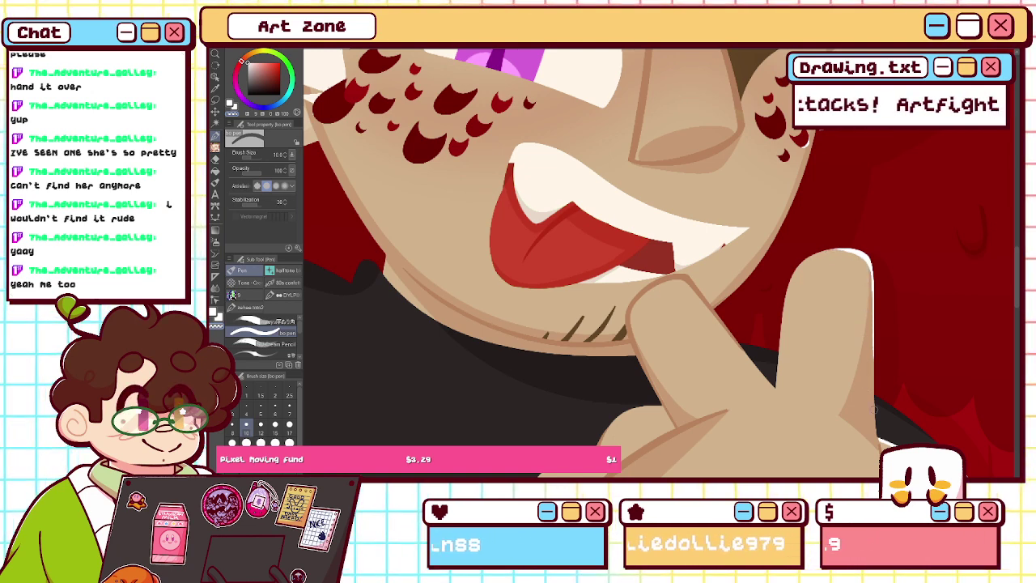
key(ctrl+0)
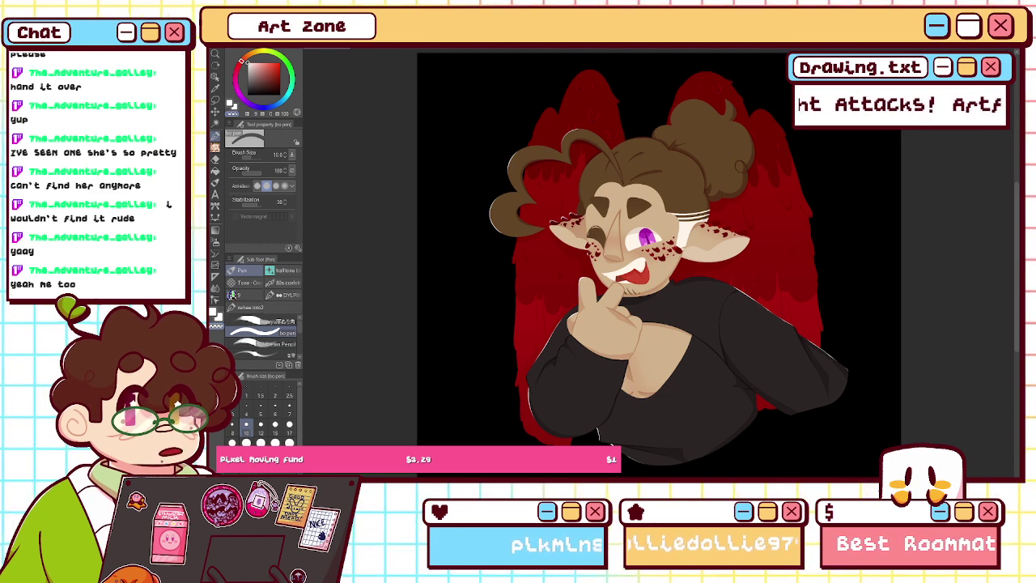
key(ctrl+plus)
key(ctrl+plus)
key(ctrl+plus)
drag(620, 190, 725, 299)
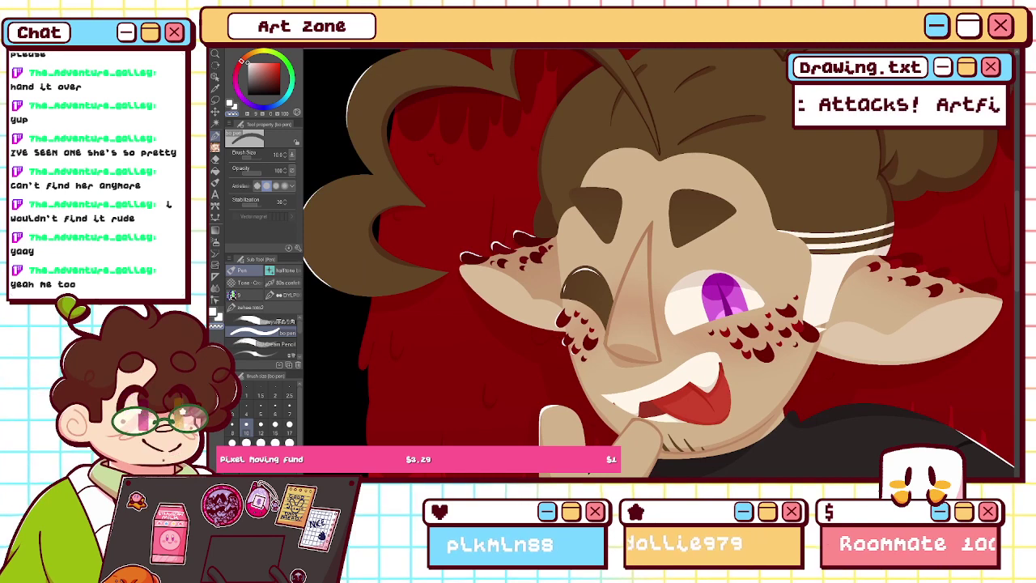
click(231, 103)
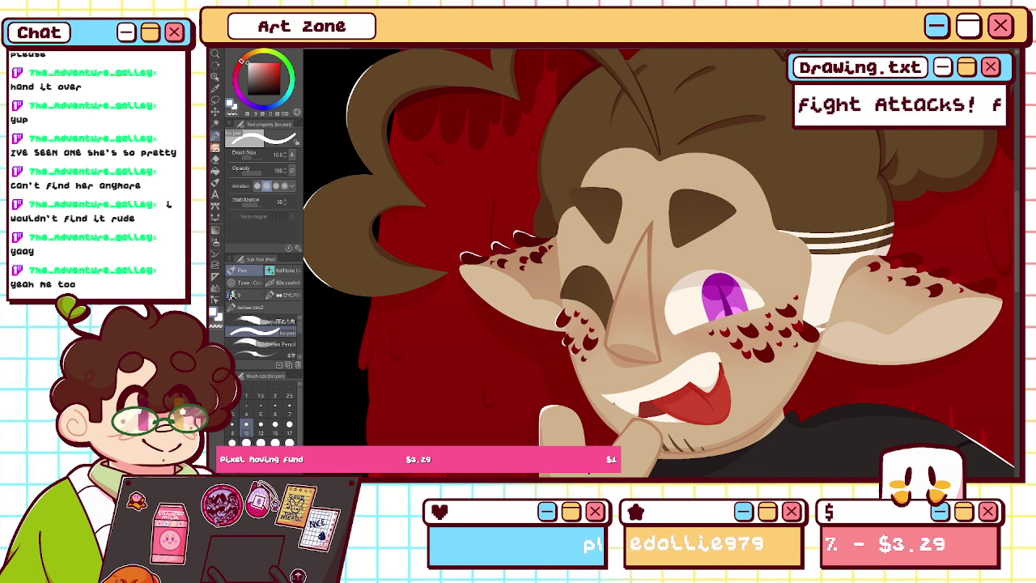
drag(1017, 217, 1016, 229)
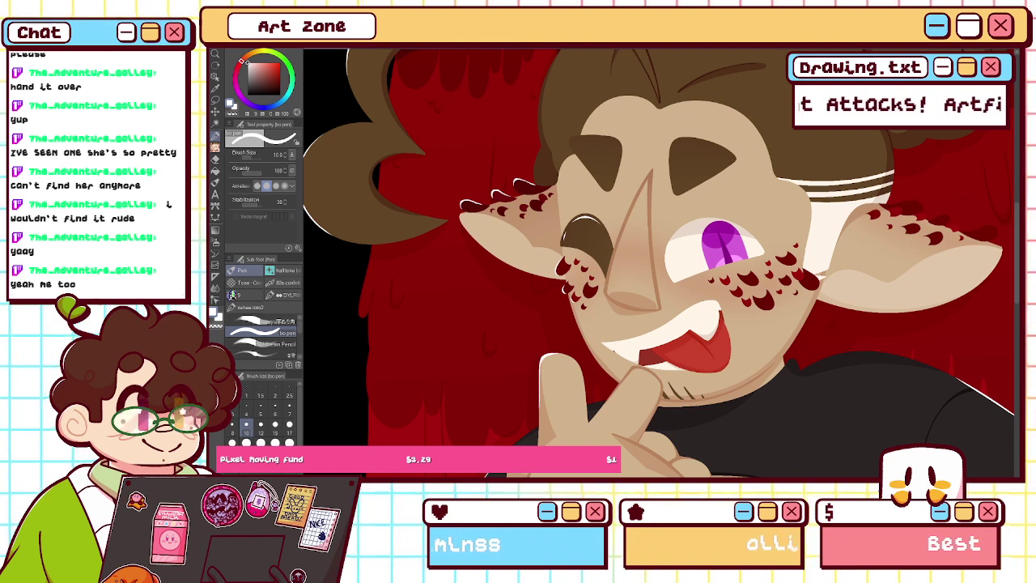
- Try a thick white arc along the tongue's outer edge, undoing the strokes that miss
key(ctrl+plus)
scroll(680, 317, right, 1)
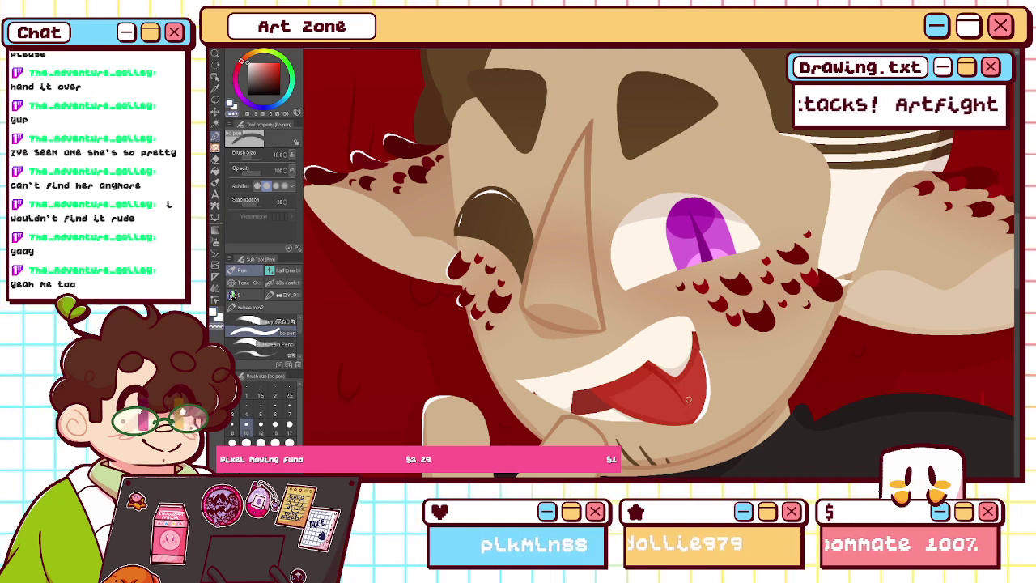
key(ctrl+z)
drag(695, 422, 696, 352)
key(ctrl+z)
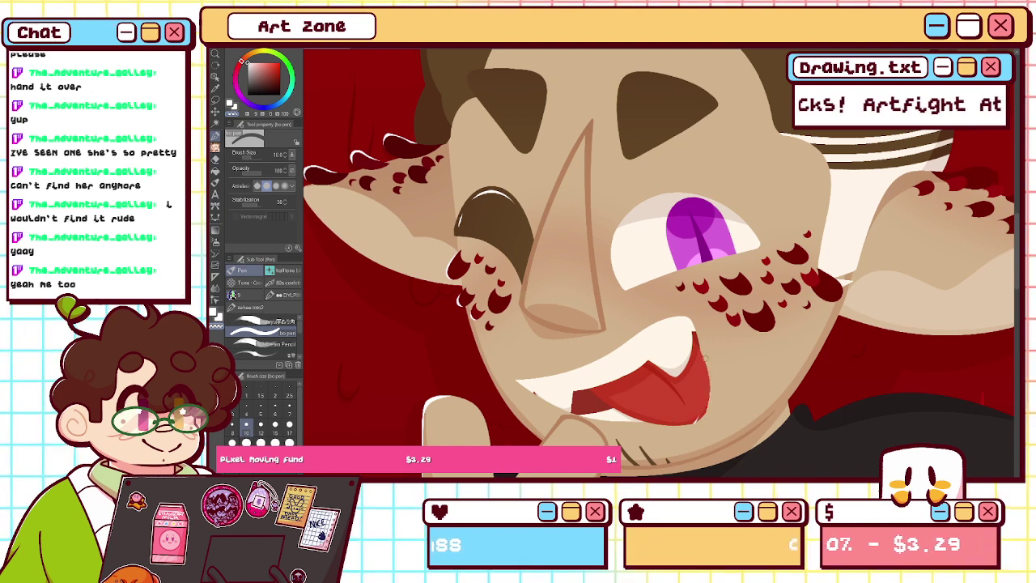
click(231, 105)
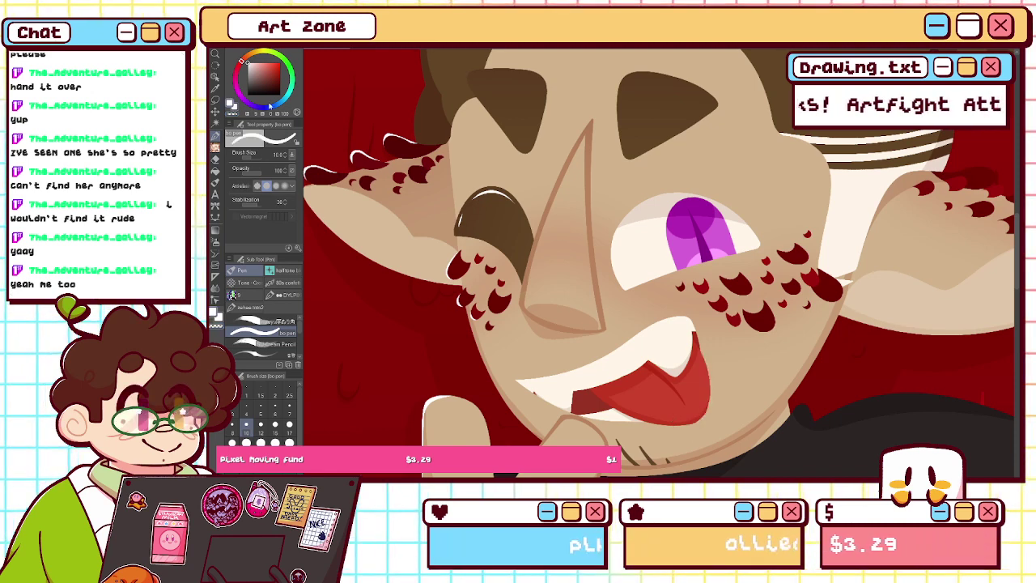
drag(692, 341, 696, 421)
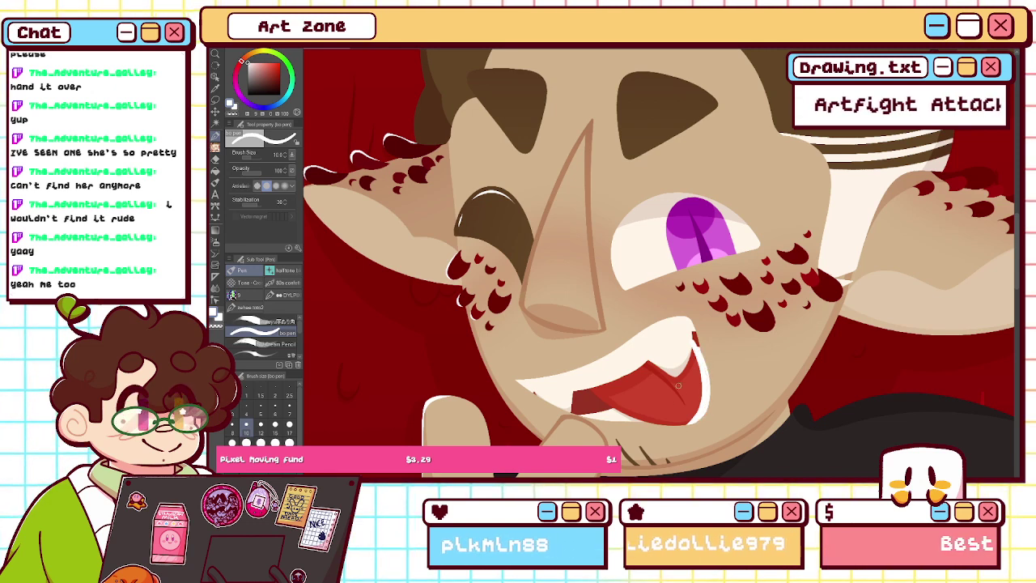
- Thin the white arc along the tongue's outer edge and trim its upper end with transparent strokes
click(232, 114)
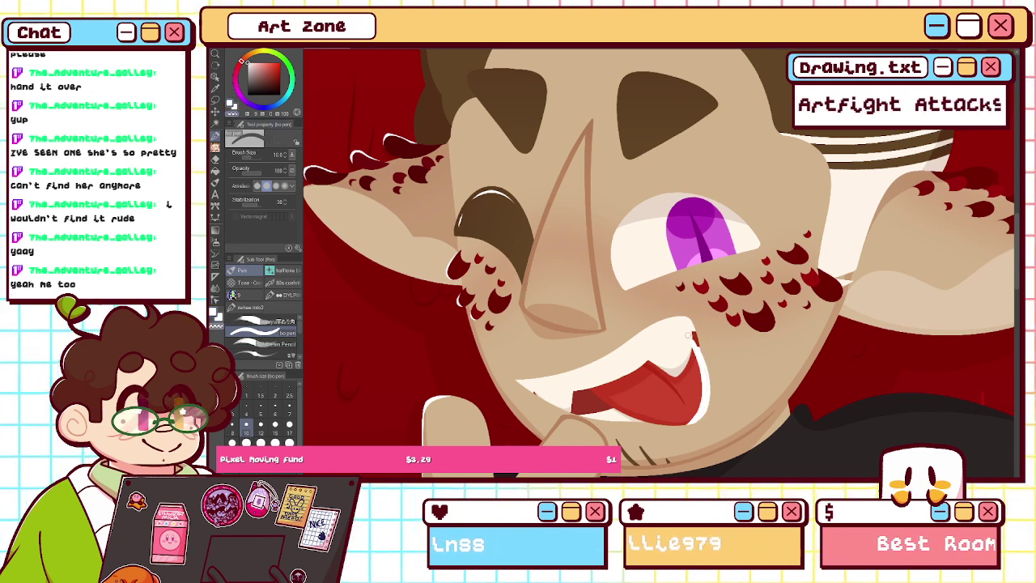
mouse_move(703, 354)
mouse_down()
mouse_move(694, 334)
mouse_move(688, 424)
mouse_up()
key(ctrl+z)
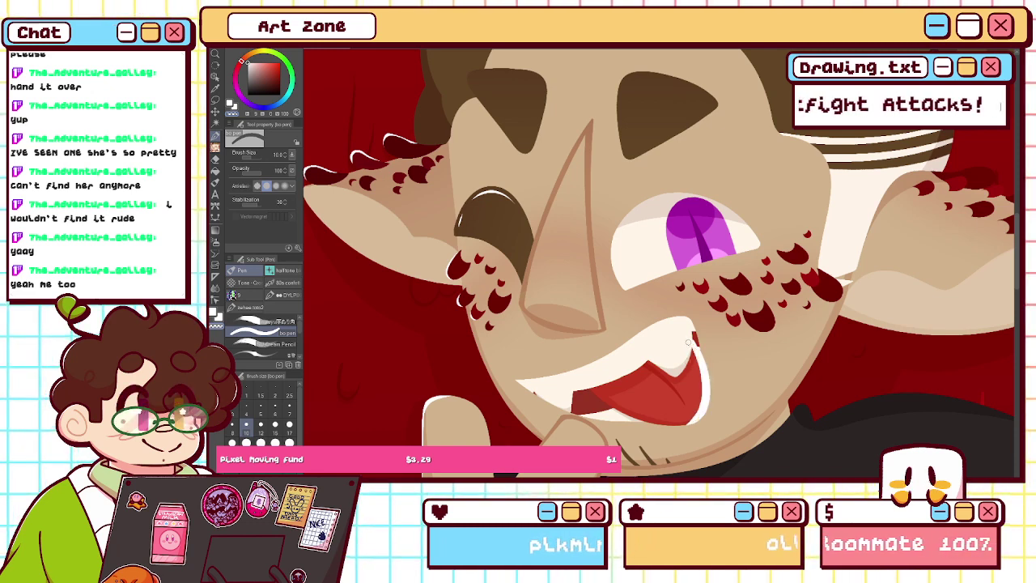
mouse_move(692, 336)
mouse_down()
mouse_move(701, 355)
mouse_move(690, 423)
mouse_up()
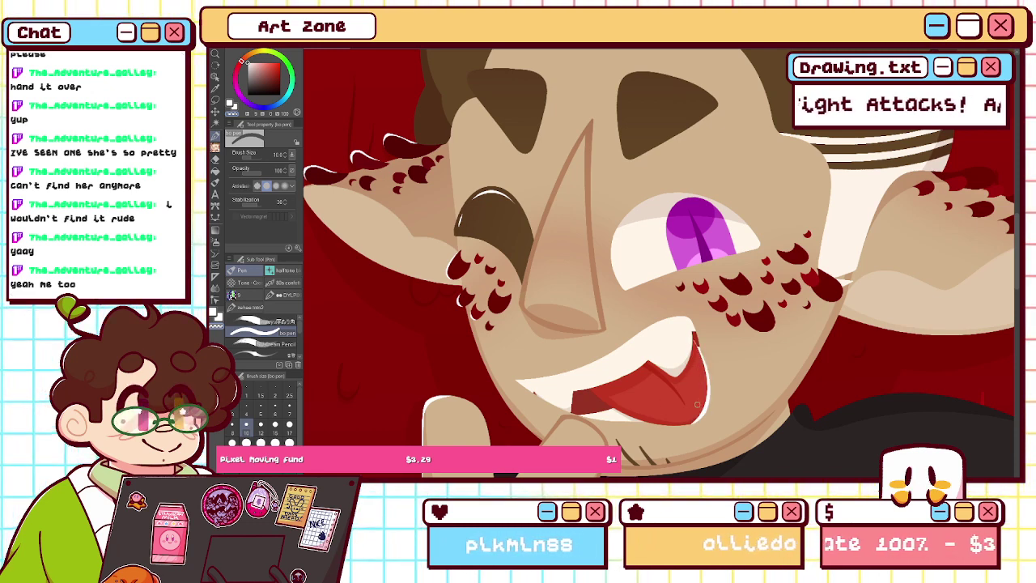
drag(693, 332, 700, 352)
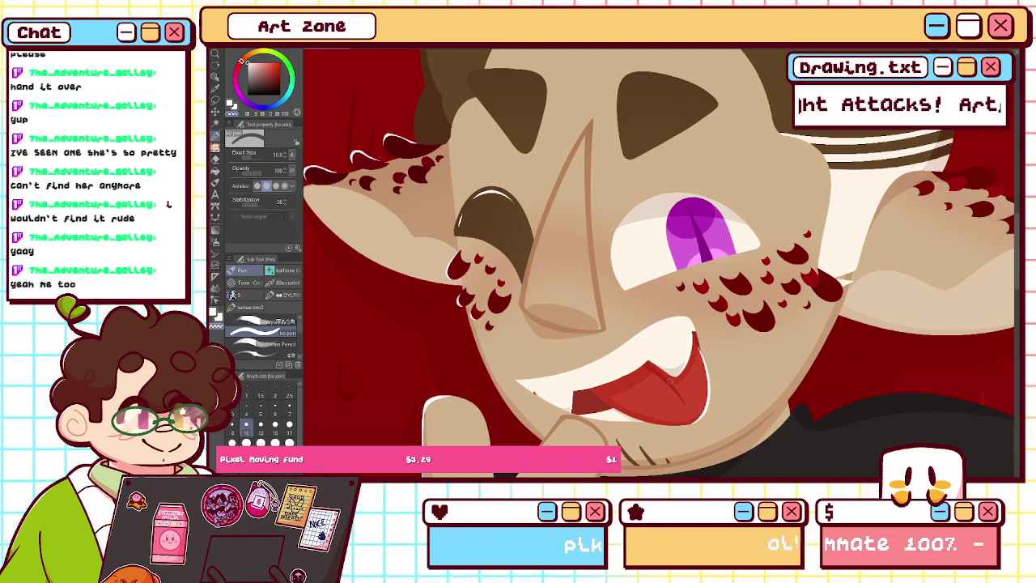
- Erase the fine white arc on the tongue and repaint a thick white arc along its outer edge
key(ctrl+0)
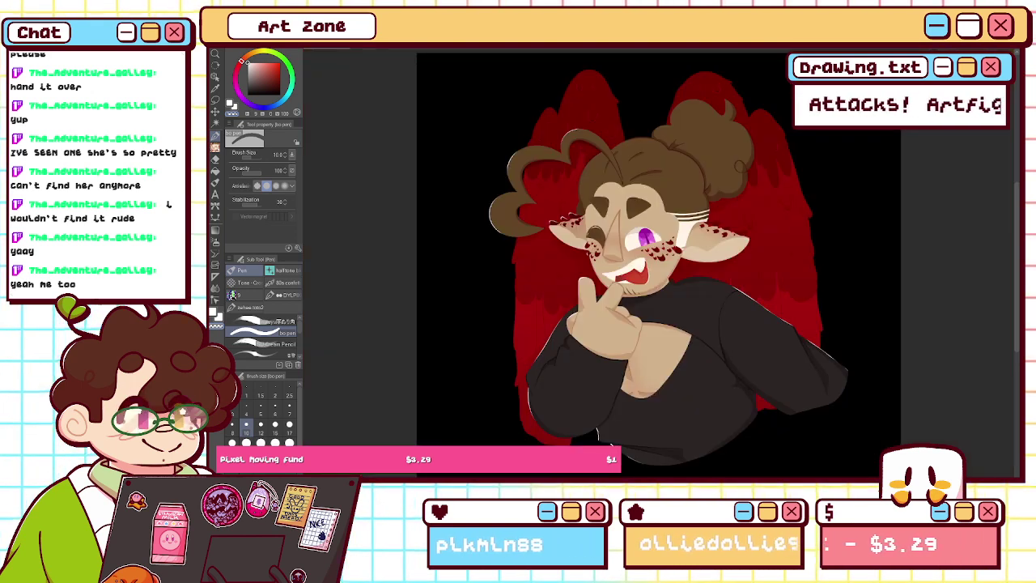
scroll(659, 268, up, 5)
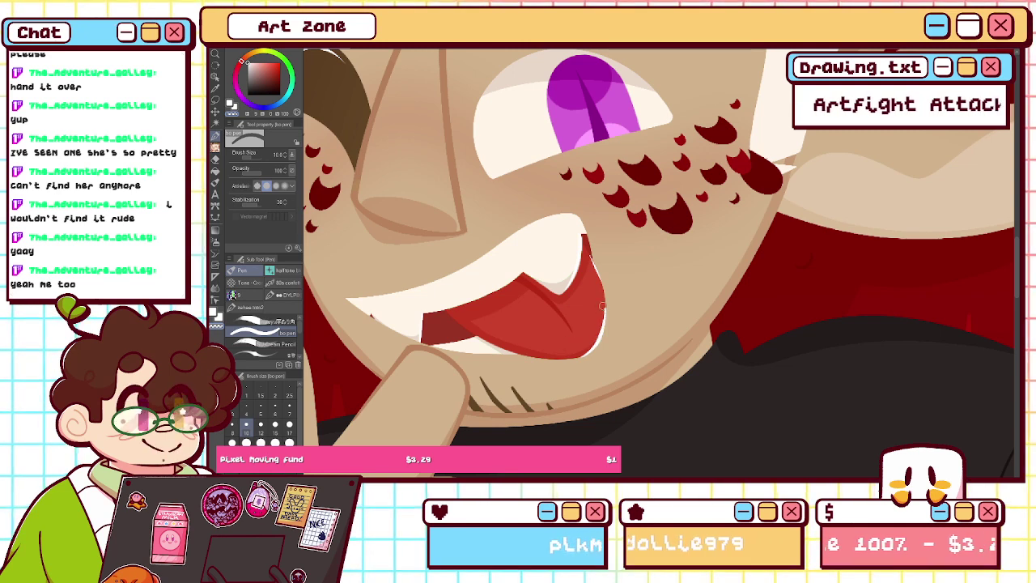
drag(590, 249, 576, 363)
key(c)
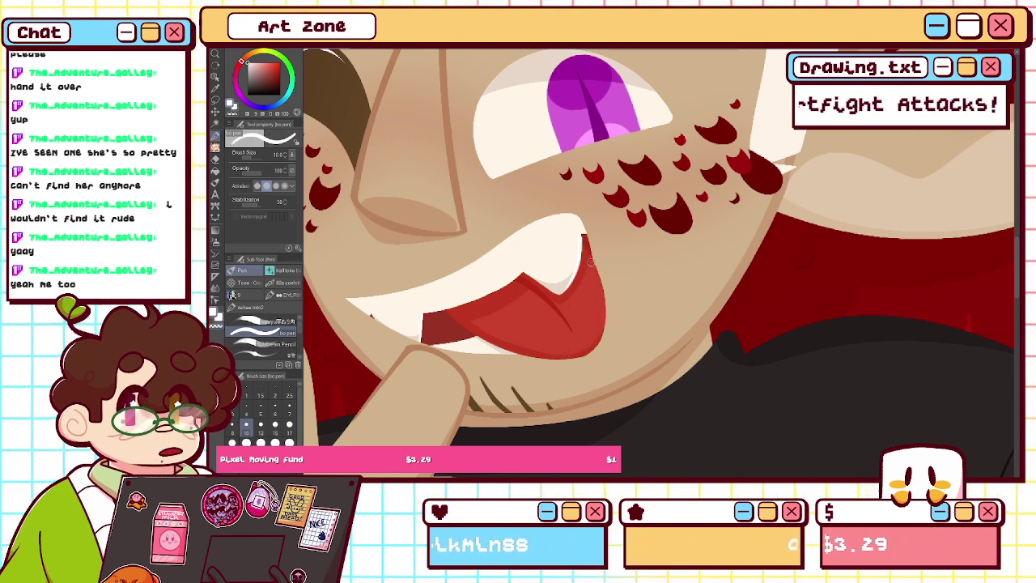
drag(585, 267, 577, 356)
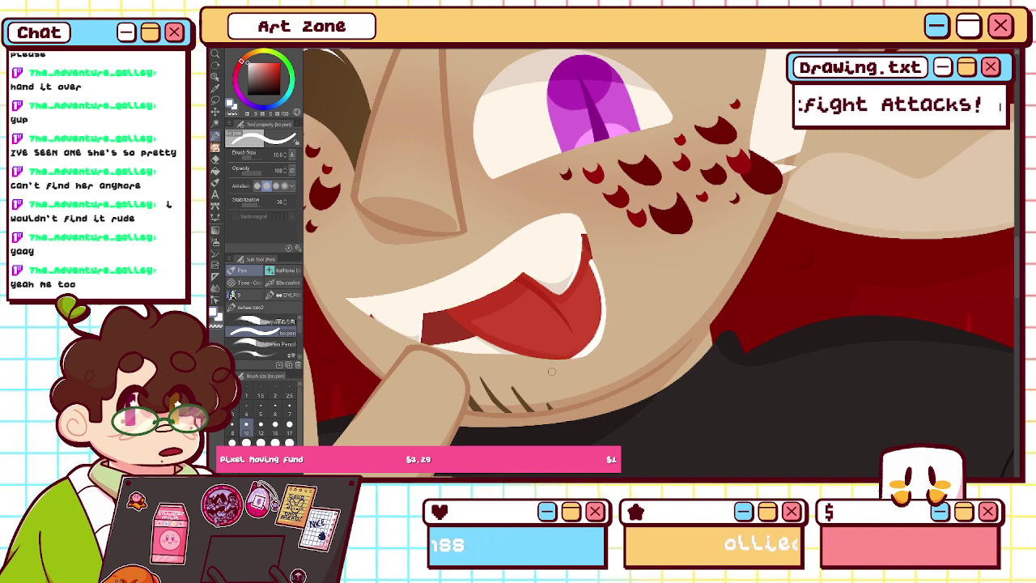
- Thin the tongue's thick white arc to a fine line with transparent strokes, undoing the unwanted ones
key(x)
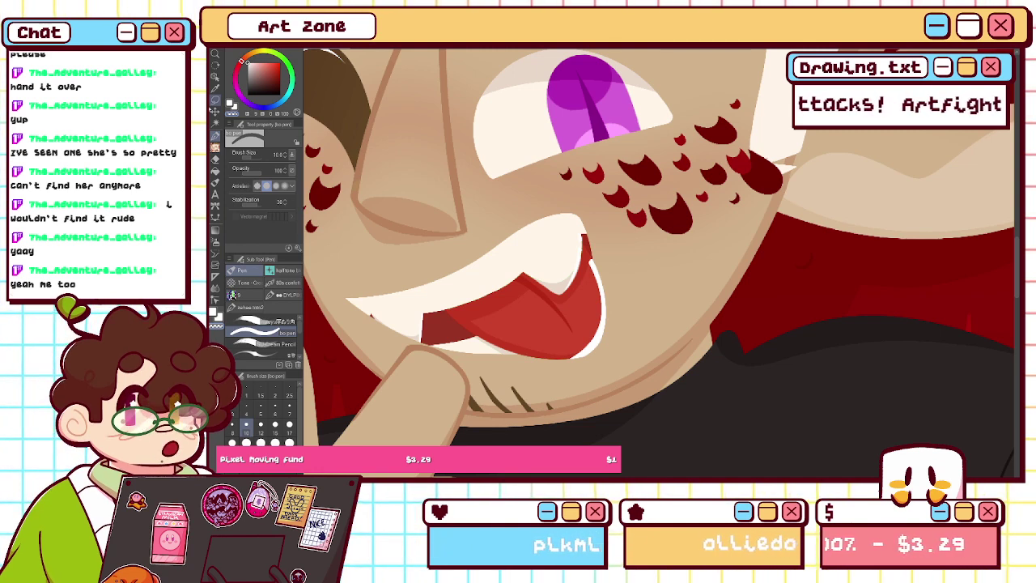
drag(588, 260, 556, 362)
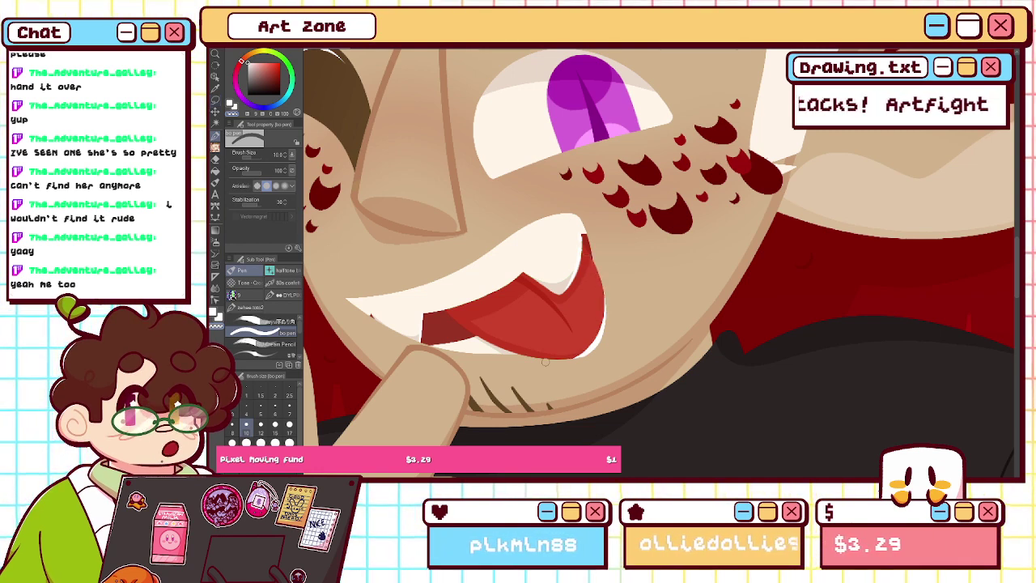
key(ctrl+z)
drag(588, 258, 544, 358)
key(ctrl+z)
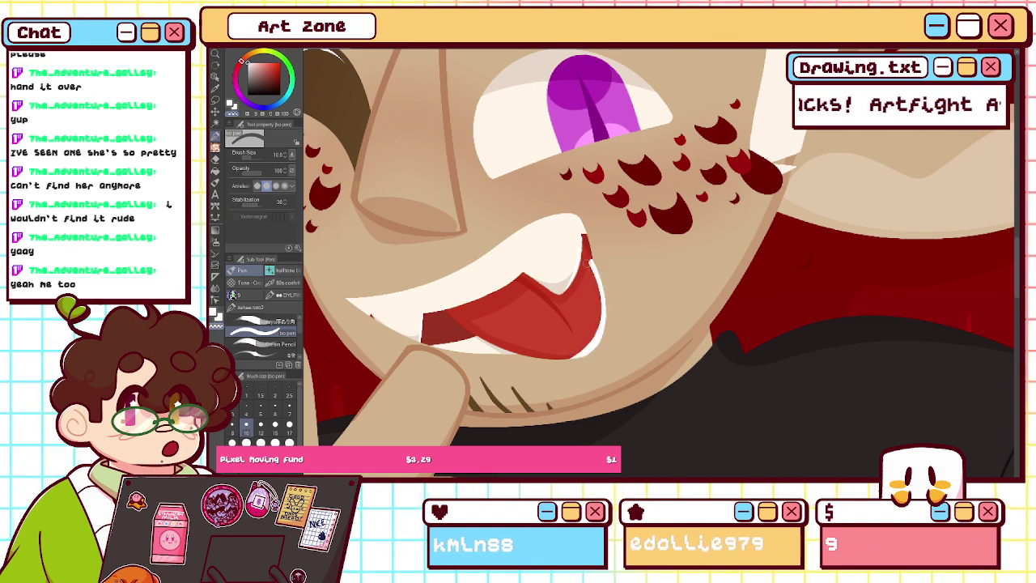
drag(601, 307, 565, 360)
key(ctrl+z)
mouse_move(588, 258)
mouse_down()
mouse_move(602, 314)
mouse_move(565, 359)
mouse_up()
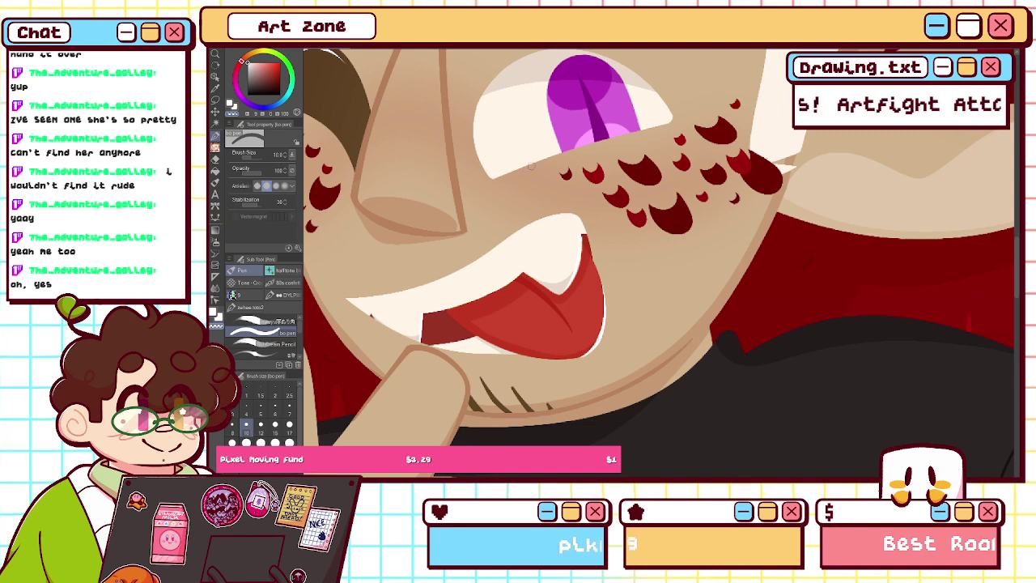
key(ctrl+0)
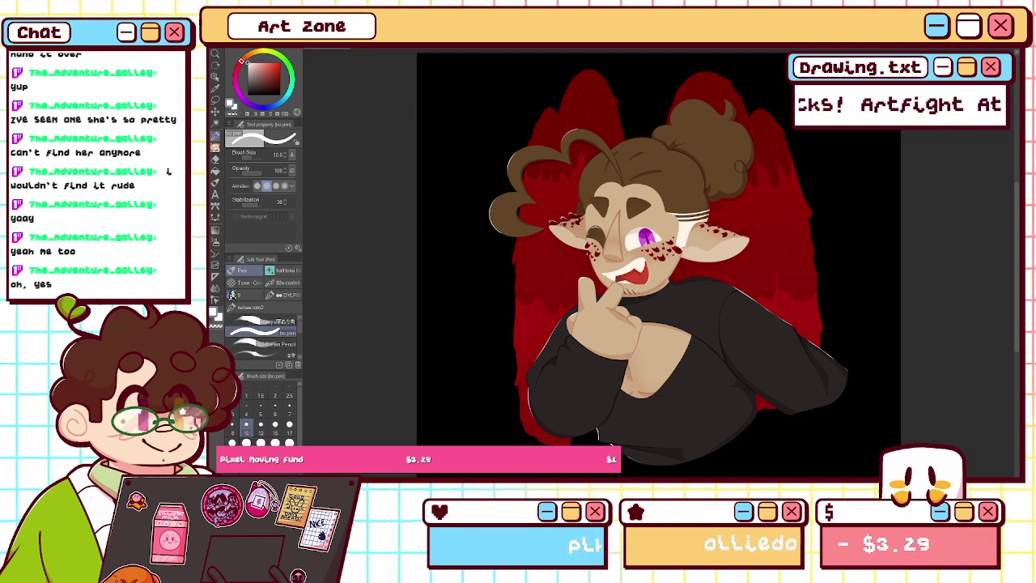
- Try a white highlight on the hair beside the root of the long curl in mirrored view and undo its strokes
key(ctrl+plus)
key(ctrl+plus)
drag(615, 242, 684, 376)
key(ctrl+plus)
key(h)
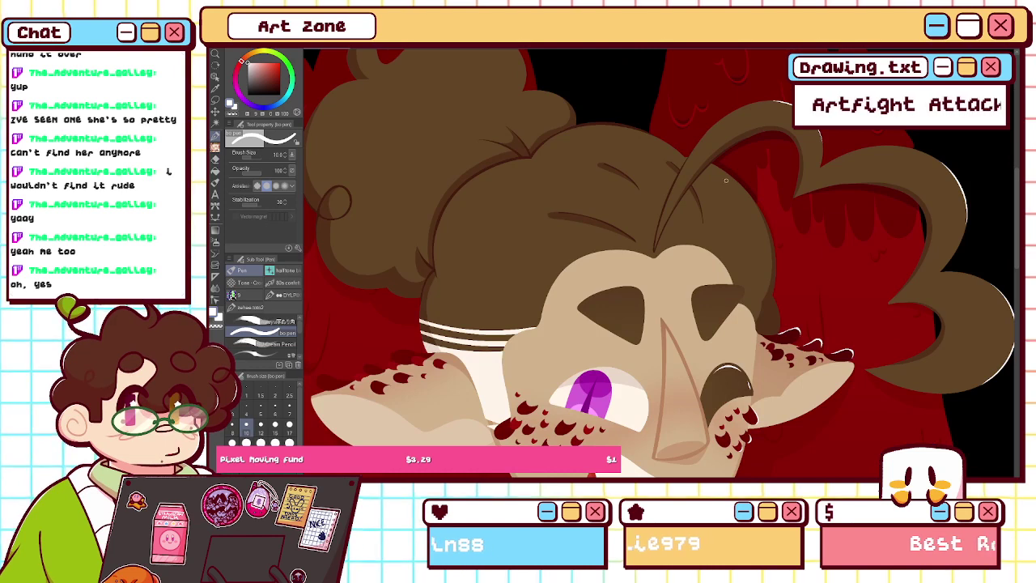
mouse_move(712, 165)
mouse_down()
mouse_move(752, 199)
mouse_move(775, 262)
mouse_move(769, 232)
mouse_move(711, 165)
mouse_up()
key(ctrl+z)
key(ctrl+z)
drag(701, 234, 601, 235)
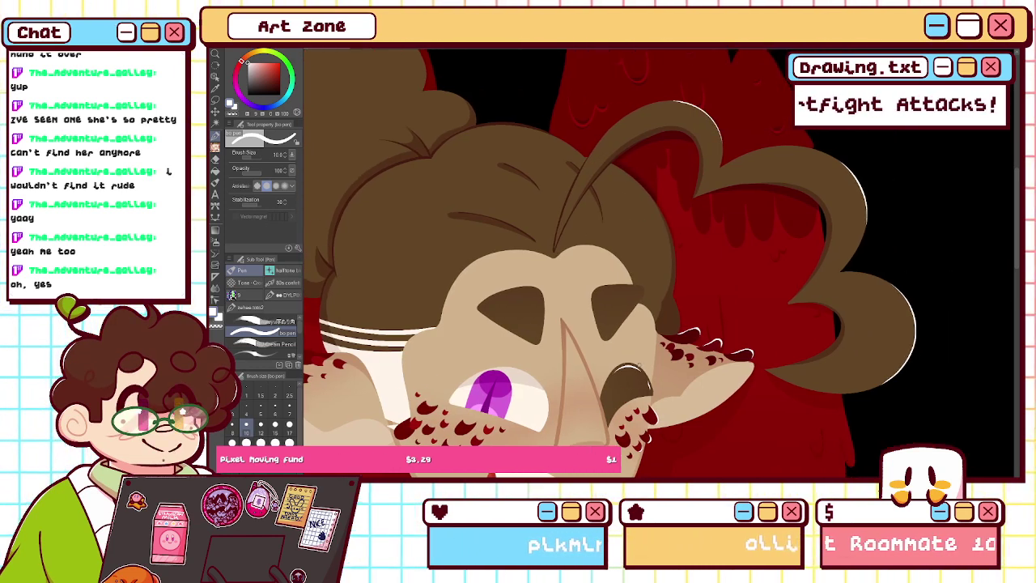
- Paint a white arc along the crown's outer hair edge with the size 17 pen, thinning it with transparent strokes to a fine line beyond the curl
click(288, 429)
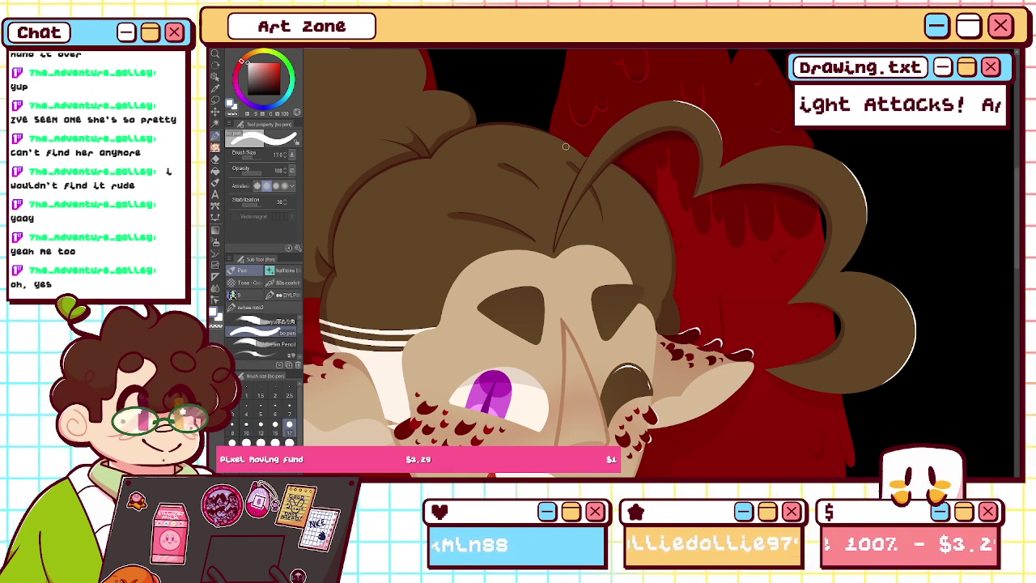
drag(582, 156, 554, 135)
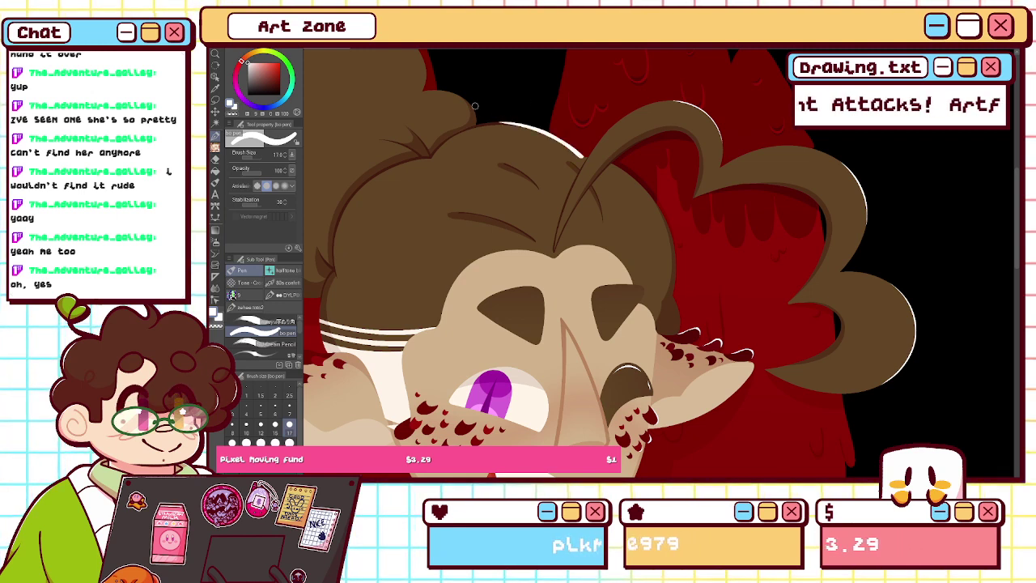
mouse_move(609, 165)
mouse_down()
mouse_move(657, 205)
mouse_move(672, 287)
mouse_up()
click(231, 105)
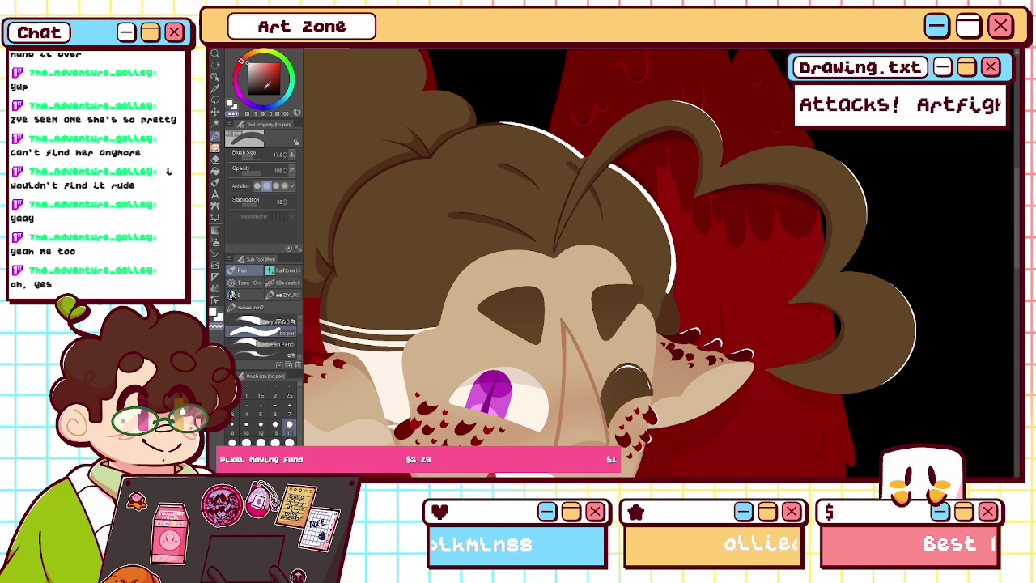
mouse_move(603, 166)
mouse_down()
mouse_move(638, 191)
mouse_move(668, 304)
mouse_up()
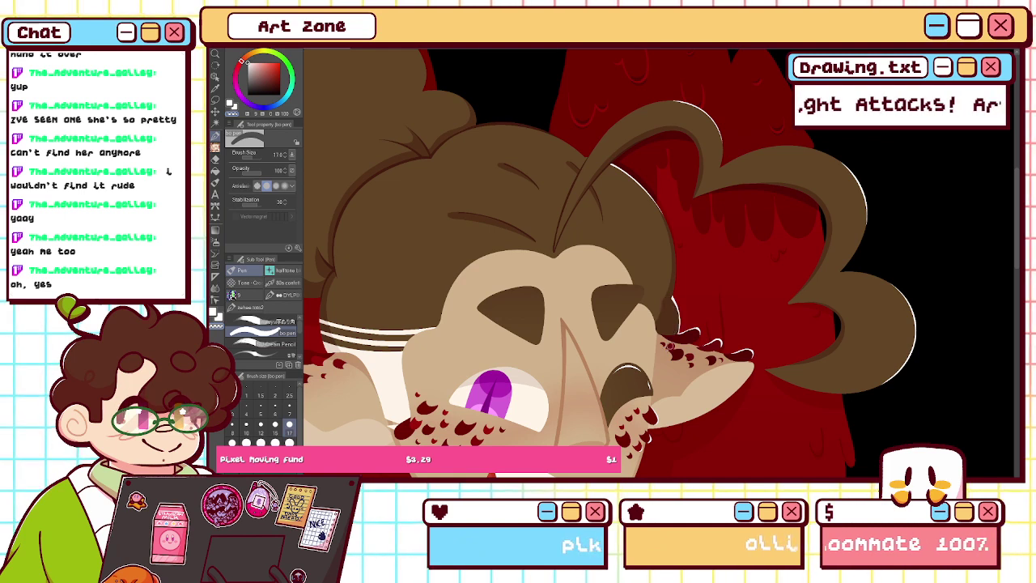
- Paint a fine white highlight along the upper edge of the small hair lobe at the bun's base
click(230, 104)
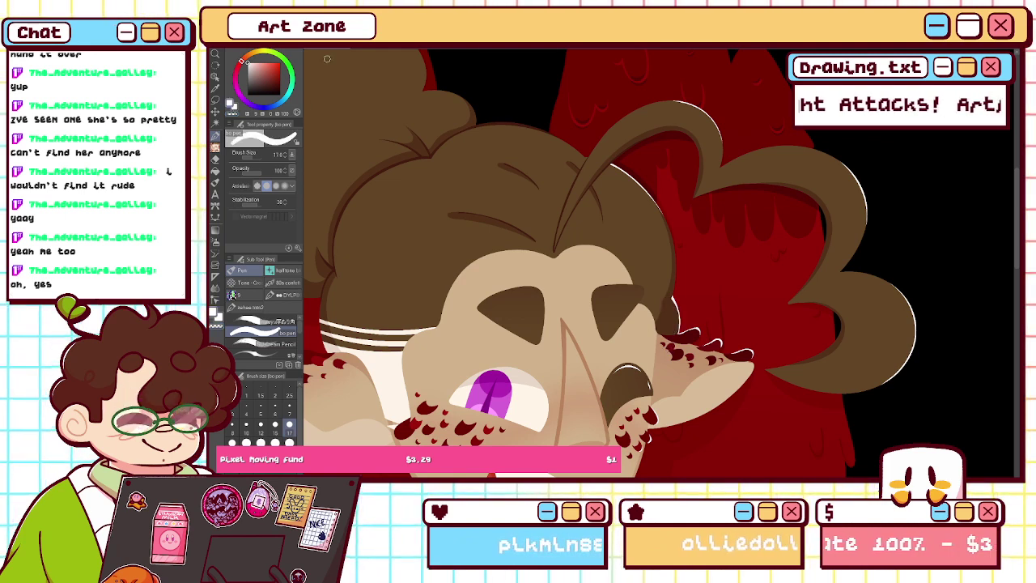
key(h)
drag(769, 267, 424, 372)
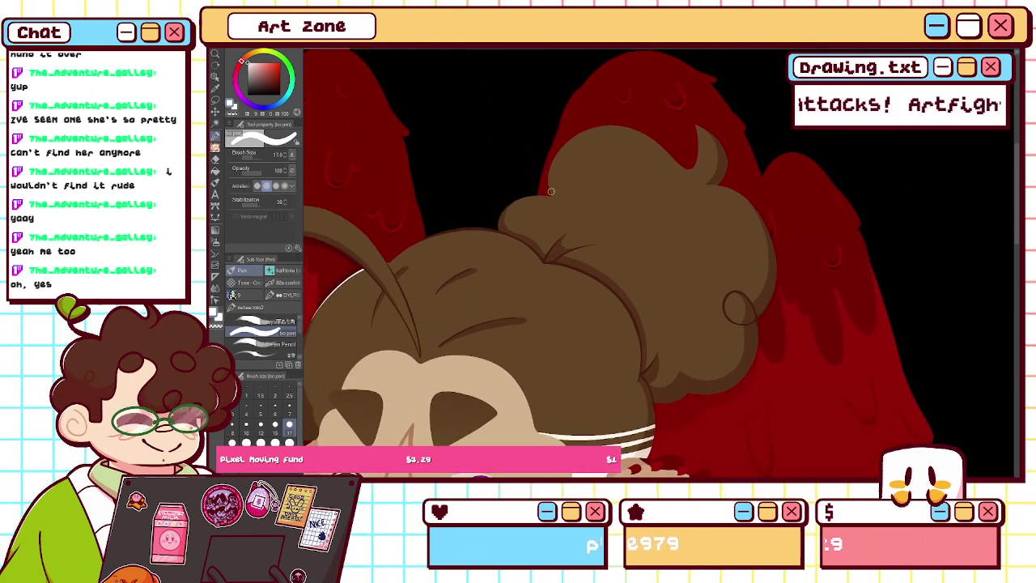
mouse_move(498, 231)
mouse_down()
mouse_move(551, 197)
mouse_move(508, 212)
mouse_move(499, 237)
mouse_up()
click(233, 113)
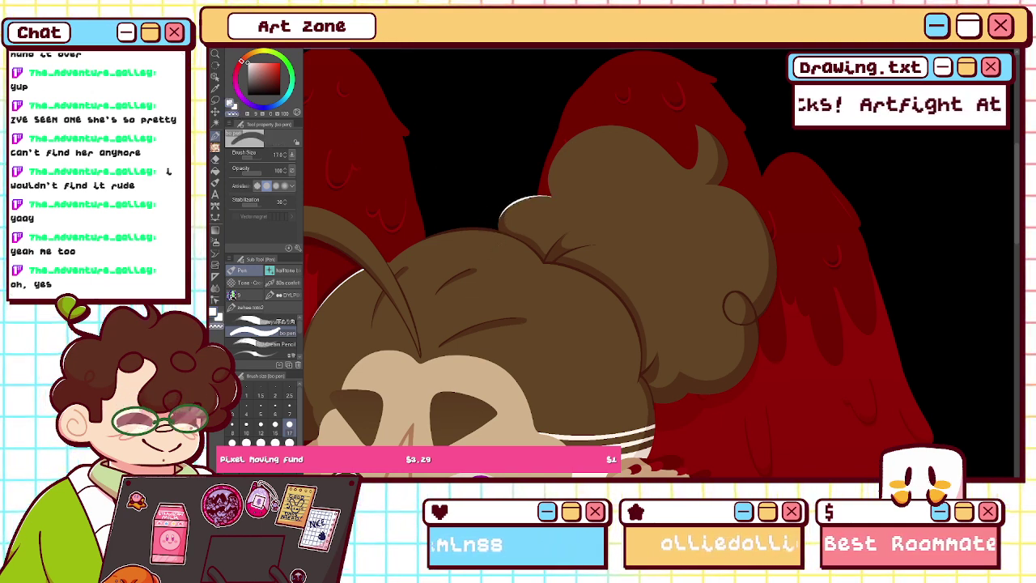
- Paint a thick white arc along the upper edge of the hair bun, undoing the first stroke and redrawing it in mirrored view
click(231, 103)
drag(559, 152, 647, 138)
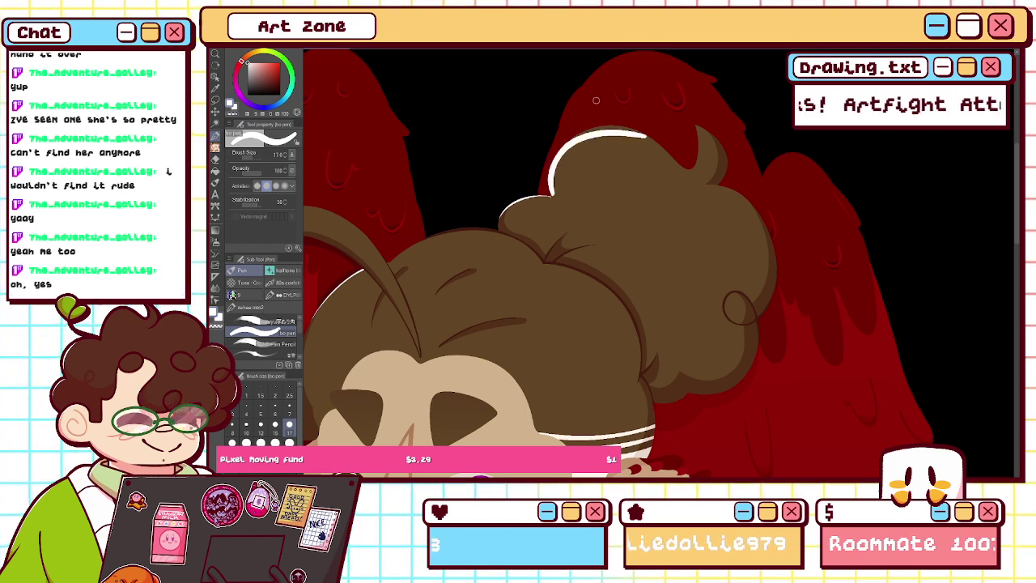
key(h)
key(ctrl+z)
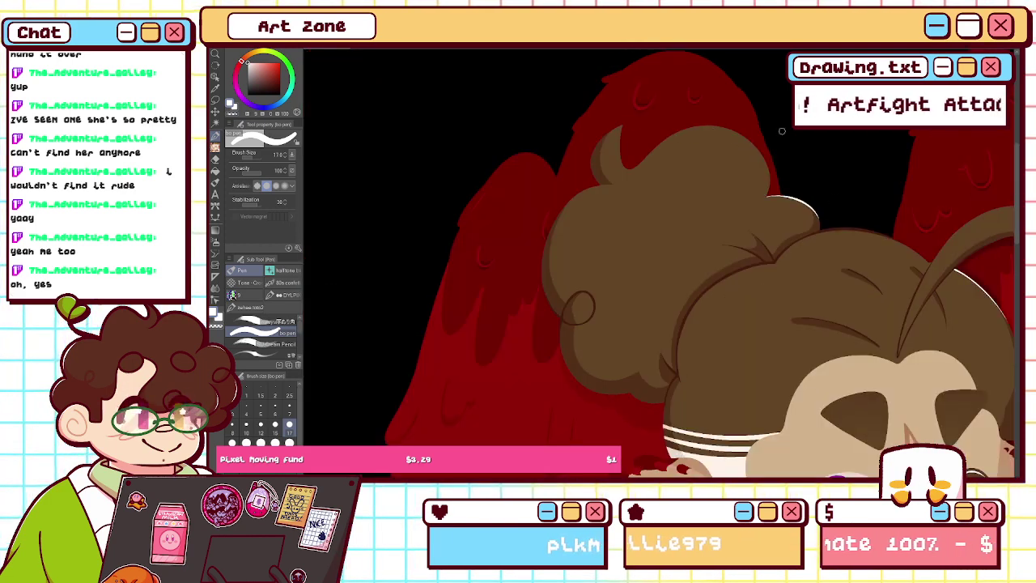
drag(767, 189, 689, 127)
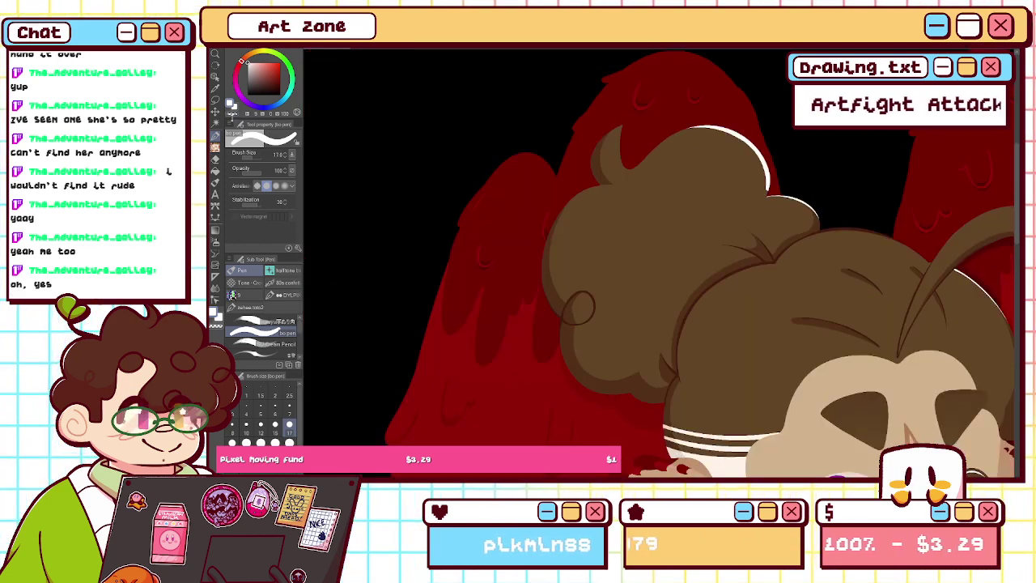
- Thin the white arc on the hair bun to a fine line with transparent strokes, undoing the one that misses
key(c)
drag(759, 152, 768, 191)
key(ctrl+z)
mouse_move(684, 131)
mouse_down()
mouse_move(747, 146)
mouse_move(767, 192)
mouse_up()
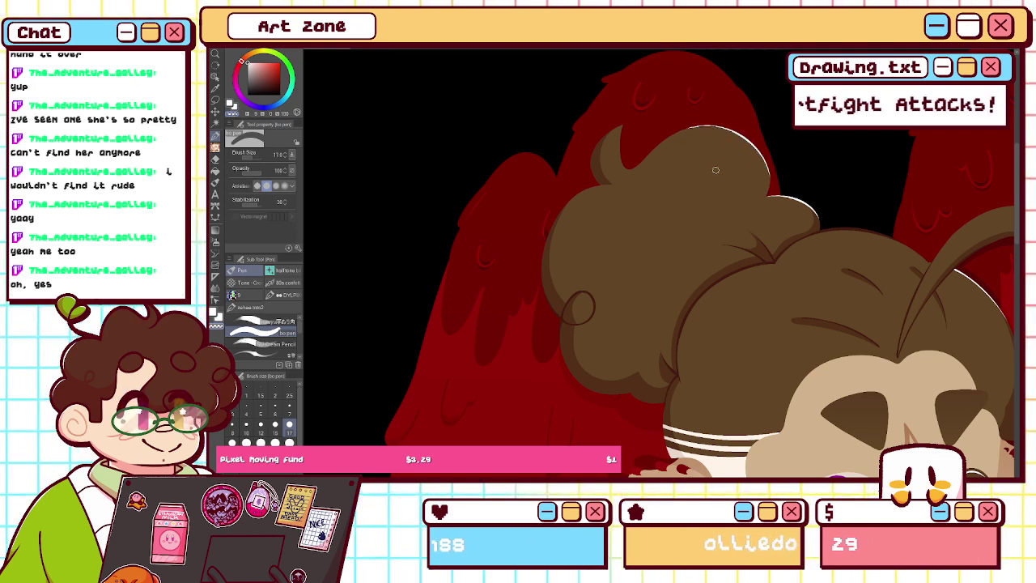
- Try to trim the hair bun's white arc with transparent strokes in a mirrored, rotated view
key(h)
mouse_move(549, 190)
mouse_down()
mouse_move(624, 127)
mouse_move(752, 210)
mouse_up()
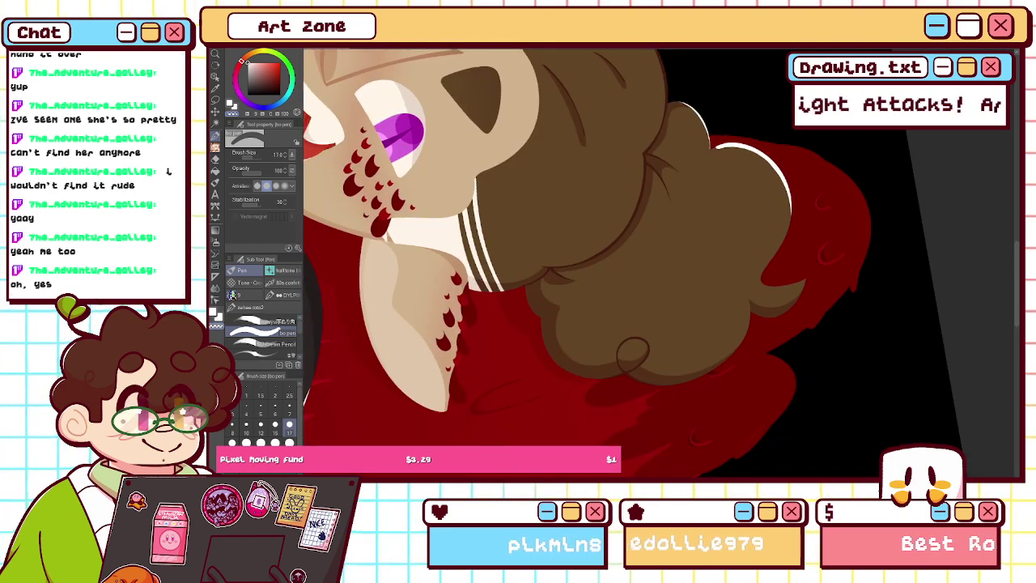
key(h)
key(h)
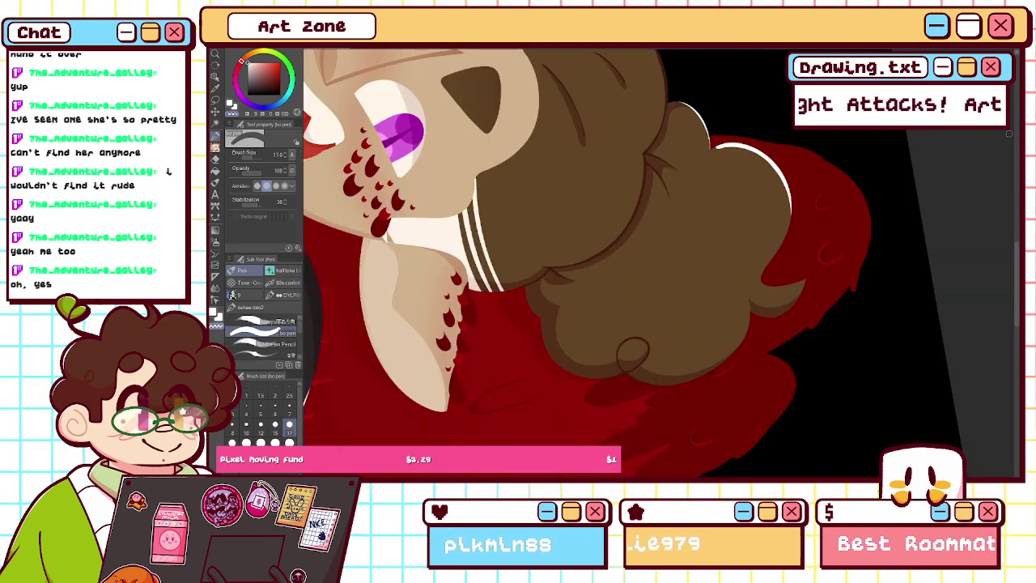
mouse_move(738, 136)
mouse_down()
mouse_move(659, 135)
mouse_move(709, 205)
mouse_up()
key(ctrl+z)
drag(636, 152, 711, 202)
key(ctrl+z)
mouse_move(634, 152)
mouse_down()
mouse_move(694, 171)
mouse_move(710, 212)
mouse_up()
key(ctrl+z)
mouse_move(635, 151)
mouse_down()
mouse_move(652, 146)
mouse_move(711, 211)
mouse_up()
key(ctrl+z)
mouse_move(633, 153)
mouse_down()
mouse_move(710, 195)
mouse_move(704, 250)
mouse_up()
key(ctrl+z)
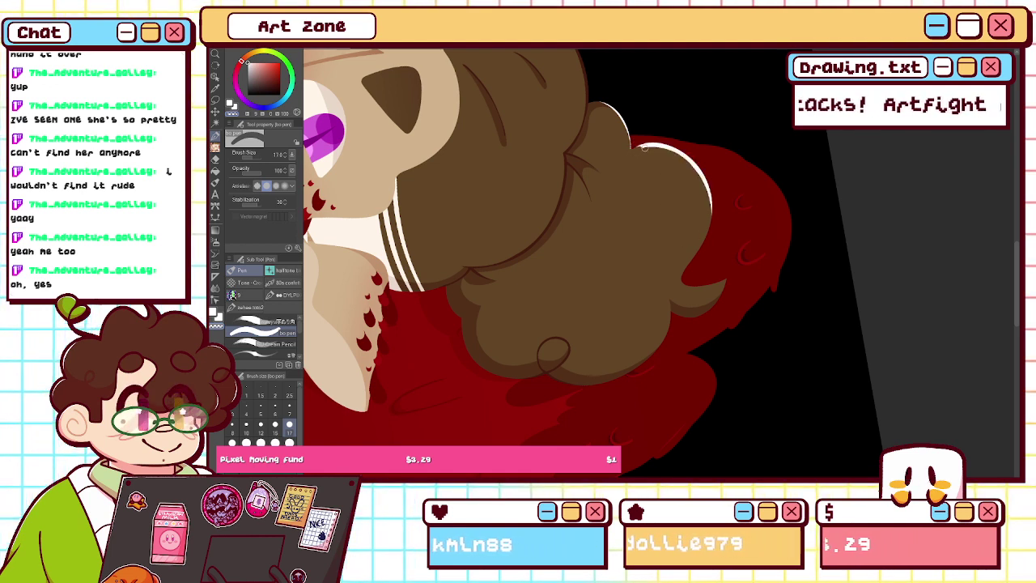
- Shave the white arc on the bun's upper edge down to a hairline, undoing and redrawing the last transparent stroke
key(ctrl+z)
mouse_move(634, 153)
mouse_down()
mouse_move(684, 159)
mouse_move(707, 230)
mouse_up()
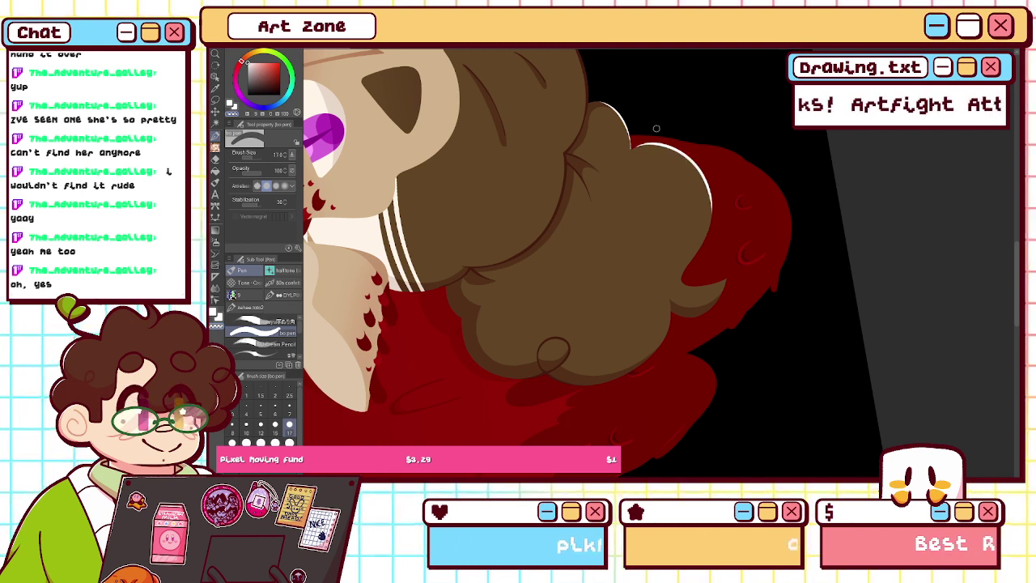
mouse_move(660, 147)
mouse_down()
mouse_move(694, 219)
mouse_move(559, 273)
mouse_up()
key(ctrl+plus)
key(ctrl+plus)
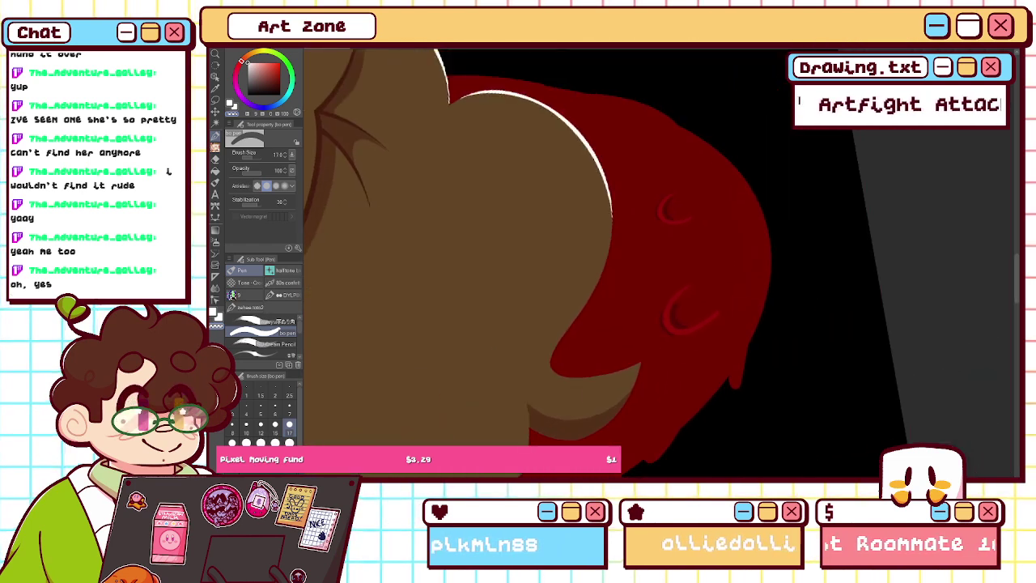
key(ctrl+z)
mouse_move(461, 106)
mouse_down()
mouse_move(495, 96)
mouse_move(588, 154)
mouse_move(596, 274)
mouse_up()
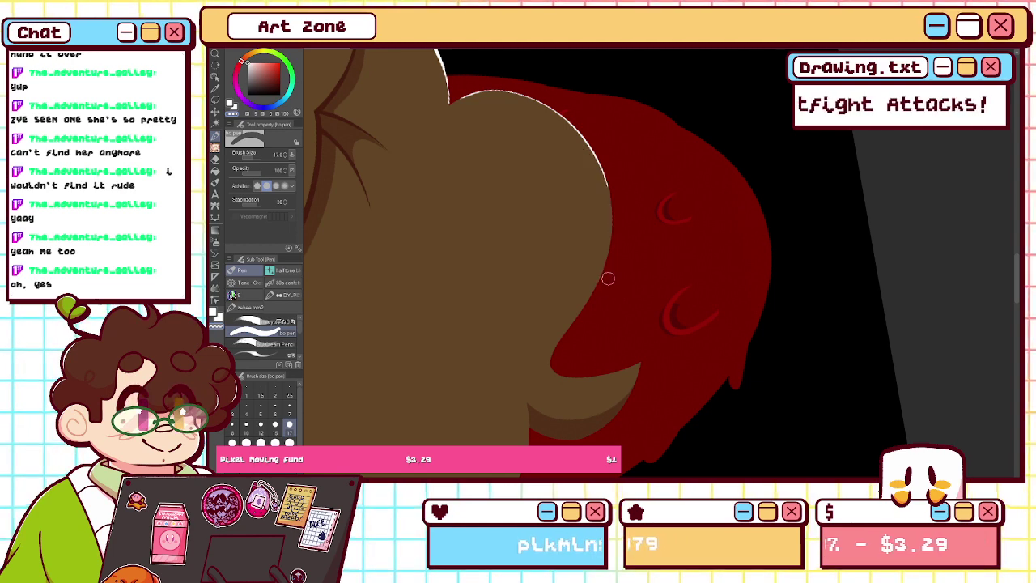
key(ctrl+at)
key(ctrl+0)
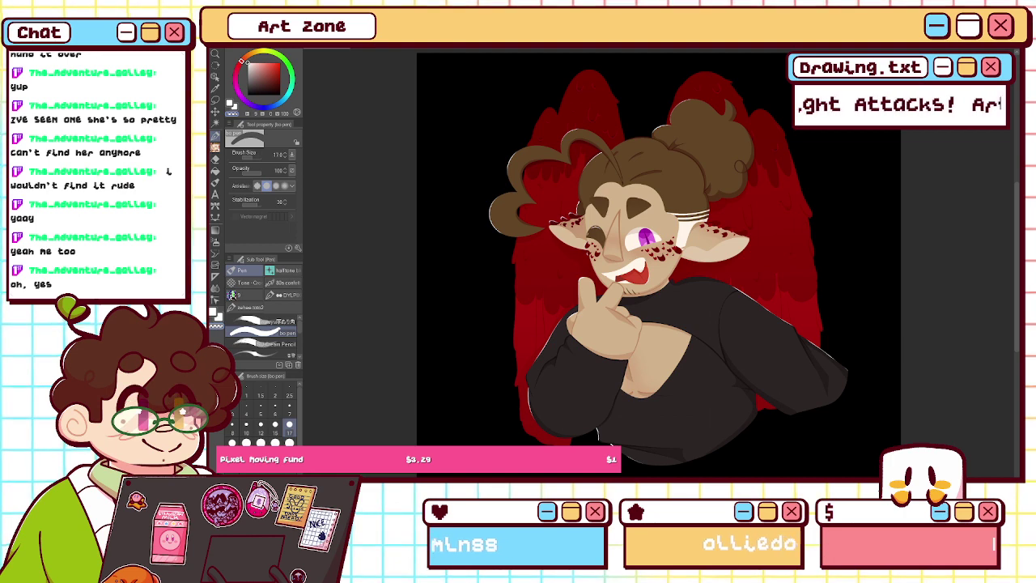
- Paint a white arc along the bun's outer side above the small curl and thin it with transparent strokes
scroll(654, 260, up, 5)
mouse_move(696, 178)
mouse_down()
mouse_move(526, 368)
mouse_move(445, 398)
mouse_move(475, 391)
mouse_up()
click(232, 105)
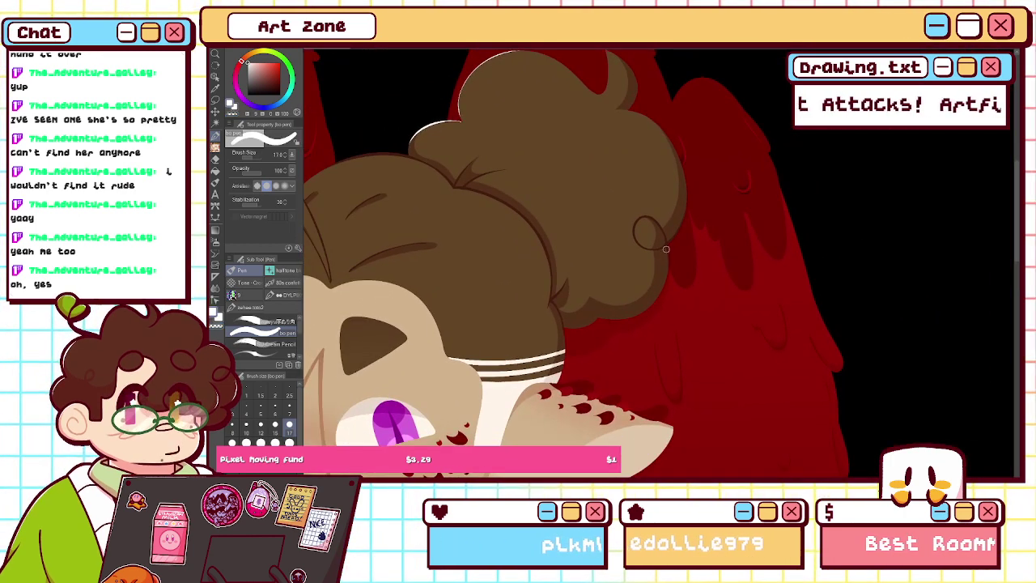
drag(665, 249, 610, 321)
key(ctrl+z)
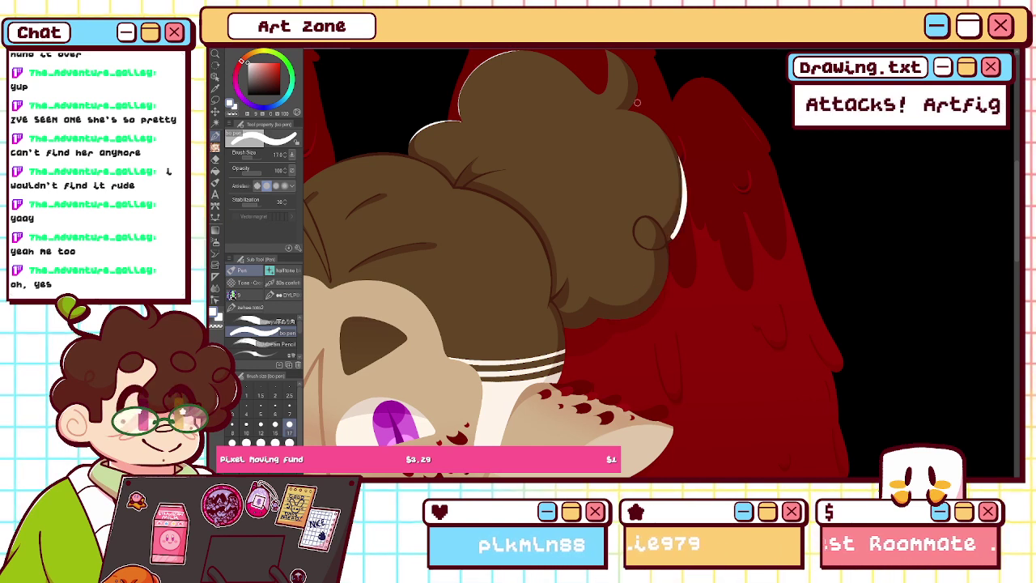
click(232, 112)
mouse_move(672, 156)
mouse_down()
mouse_move(681, 203)
mouse_move(657, 239)
mouse_up()
key(ctrl+z)
drag(674, 159, 680, 212)
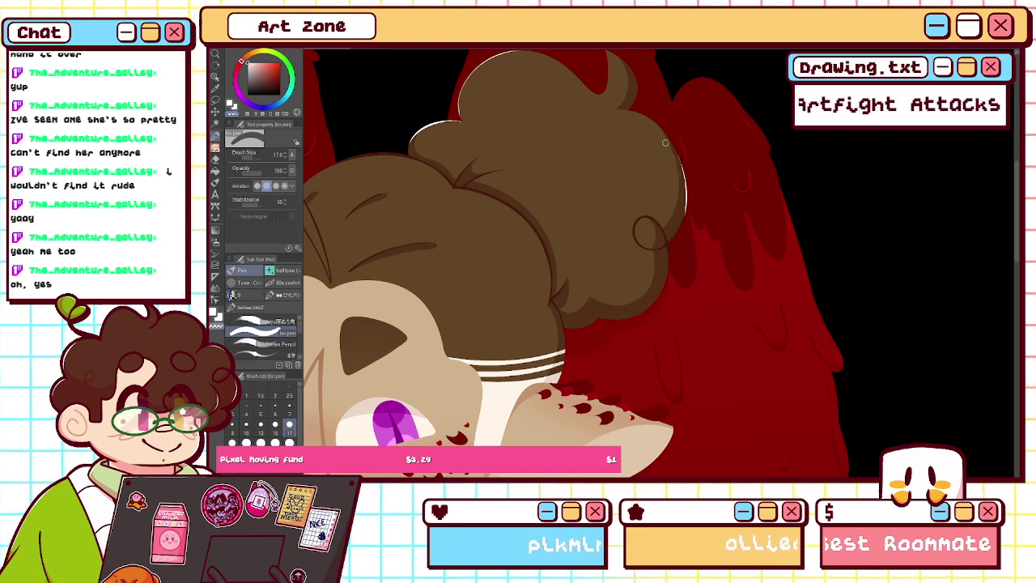
scroll(665, 143, up, 4)
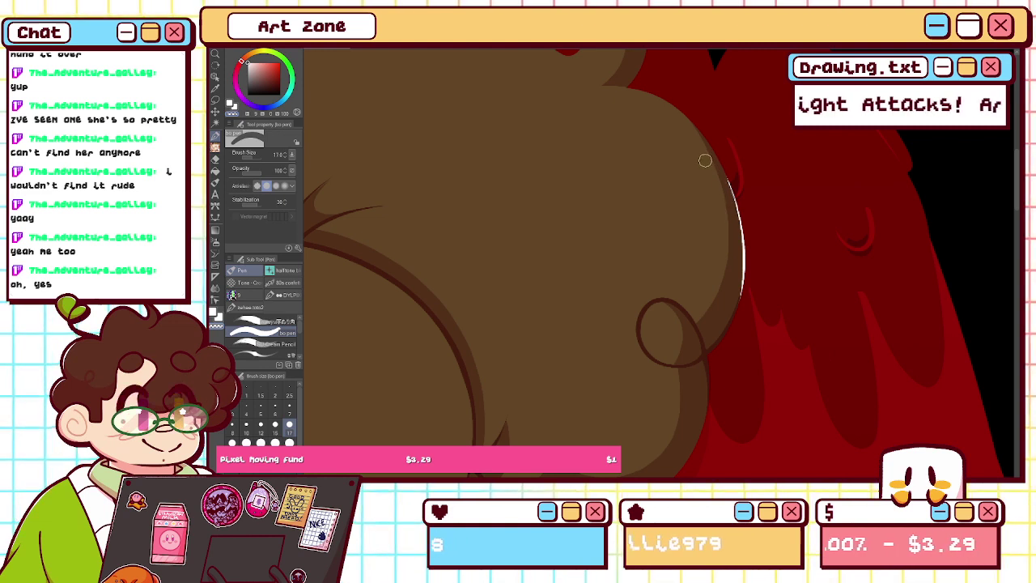
key(ctrl+0)
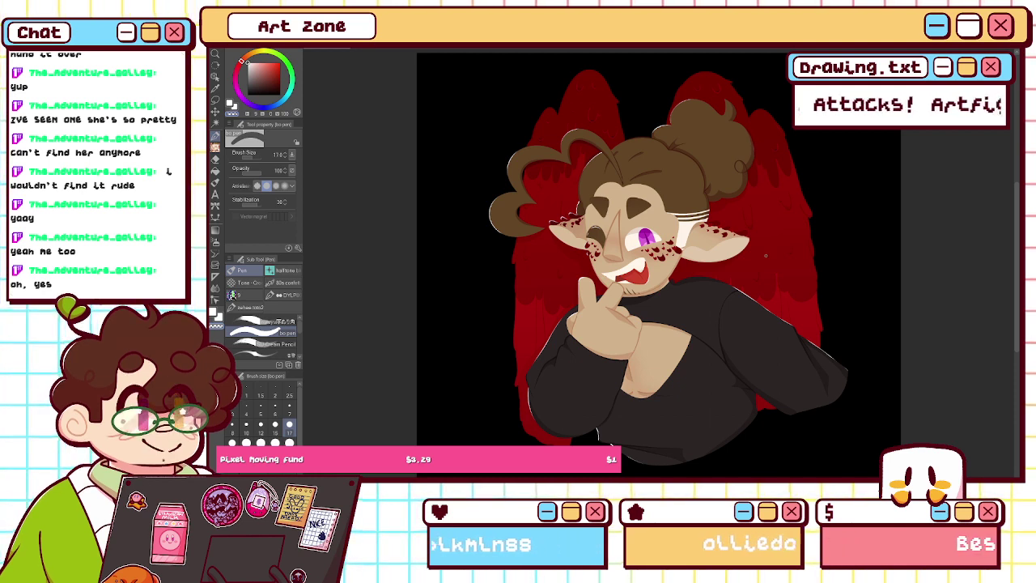
click(288, 443)
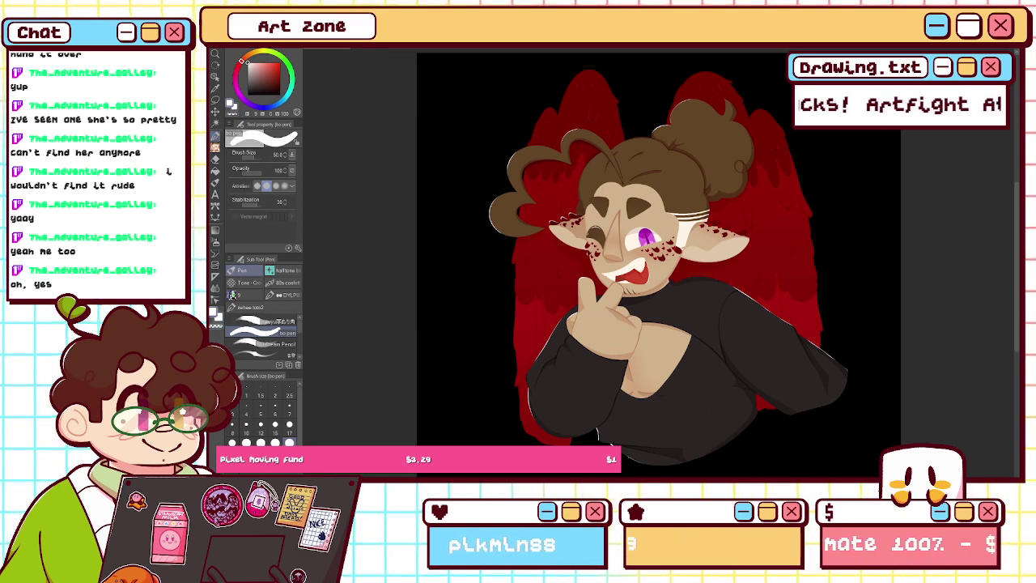
key(h)
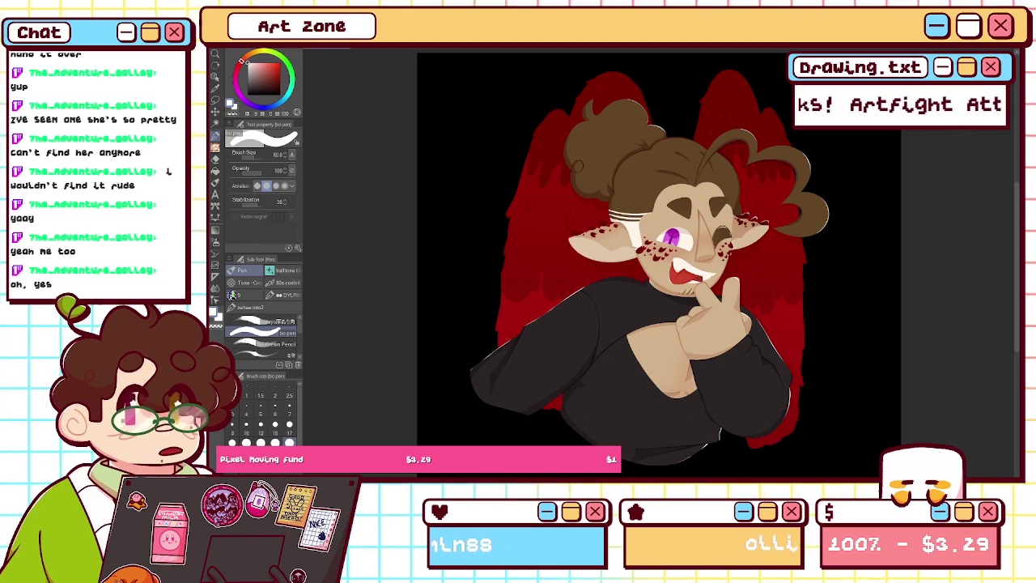
key(h)
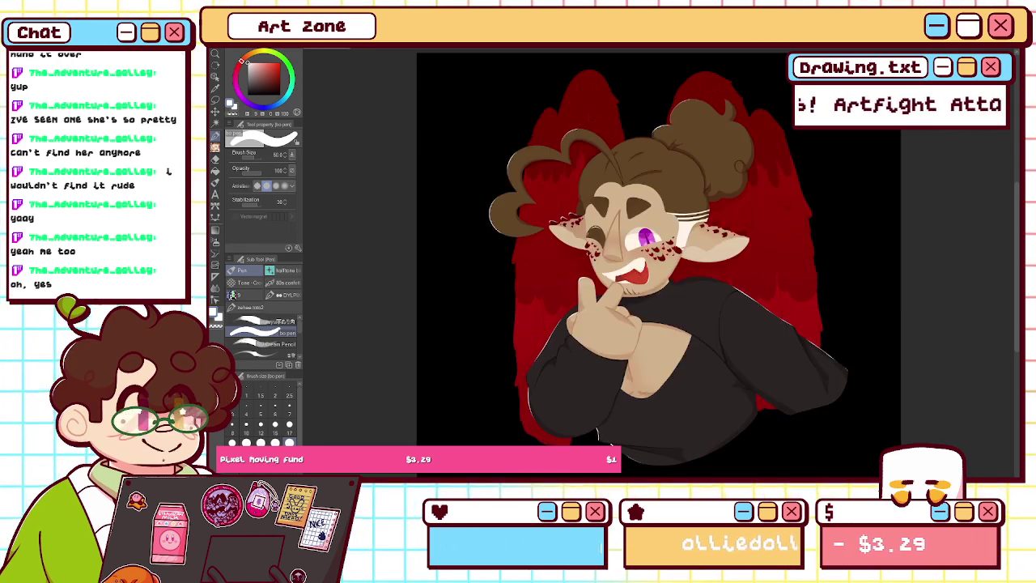
- Paint a fine white highlight along the tongue's outer edge with the size 12 pen
key(ctrl+alt+0)
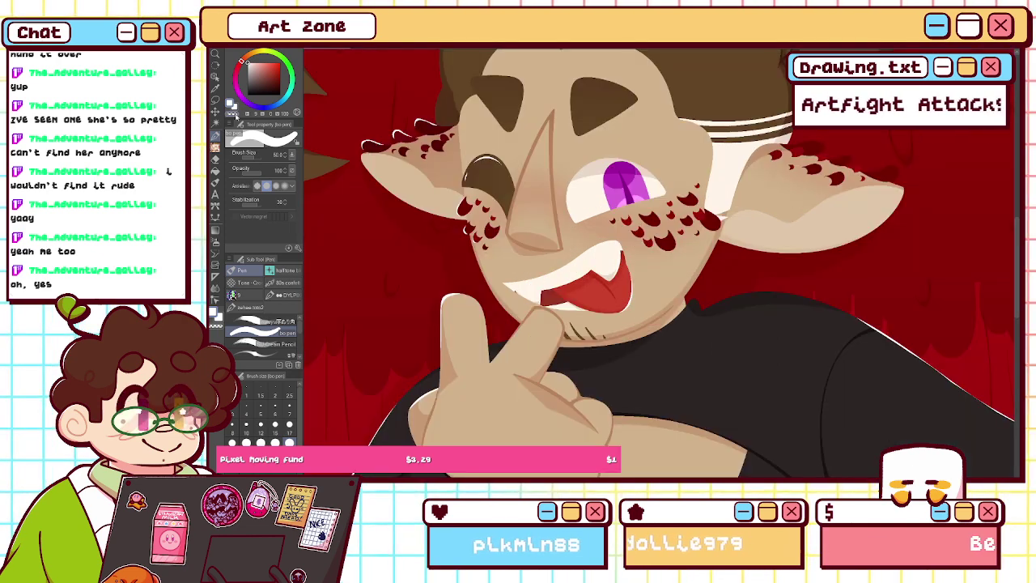
key(ctrl+plus)
click(232, 115)
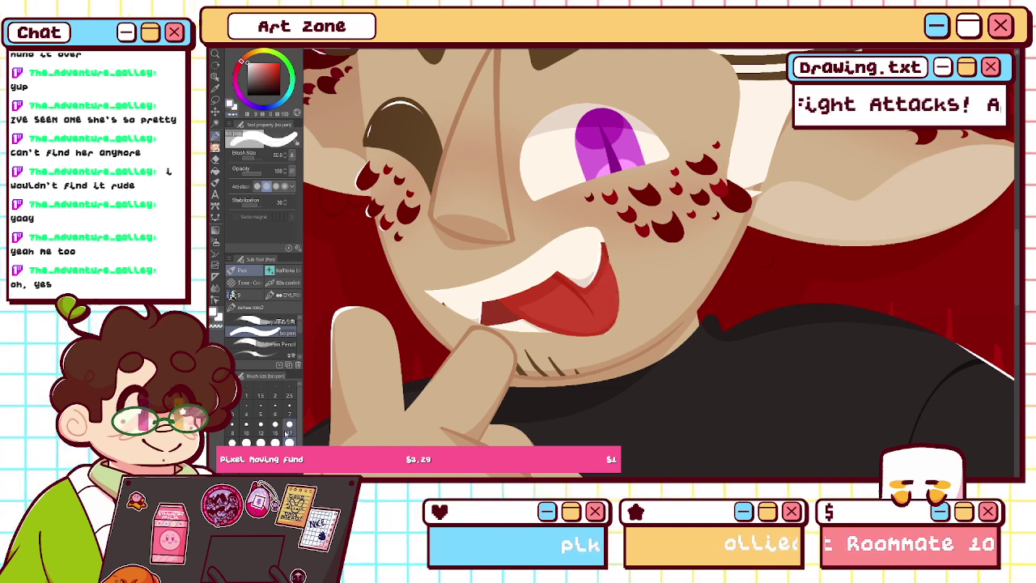
click(260, 427)
drag(602, 261, 613, 305)
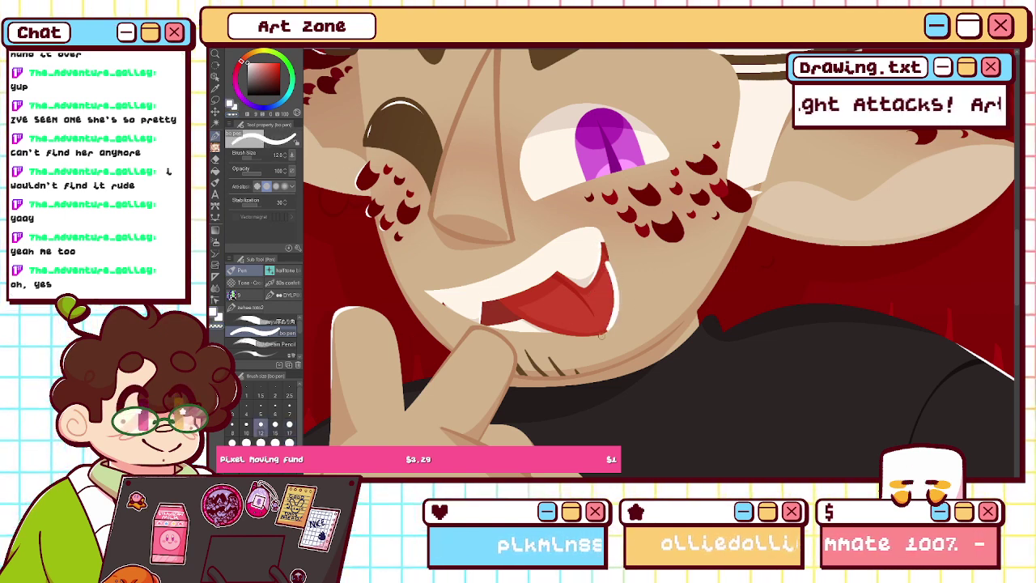
key(ctrl+z)
key(ctrl+0)
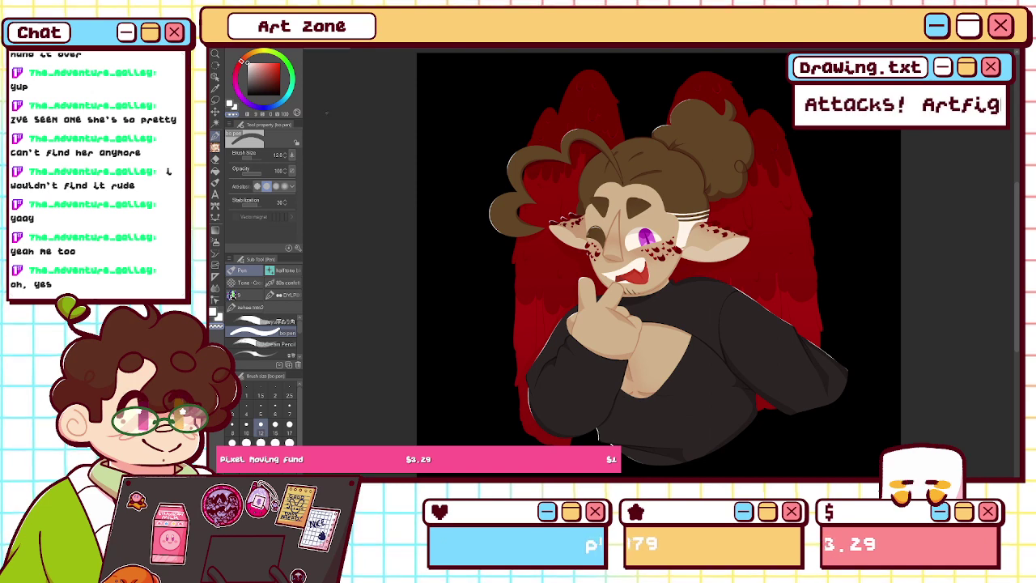
- Paint a white highlight along the tongue's lower edge in mirrored view
key(ctrl+plus)
key(ctrl+plus)
key(ctrl+plus)
key(ctrl+plus)
key(ctrl+plus)
key(h)
drag(784, 344, 802, 253)
drag(873, 237, 764, 266)
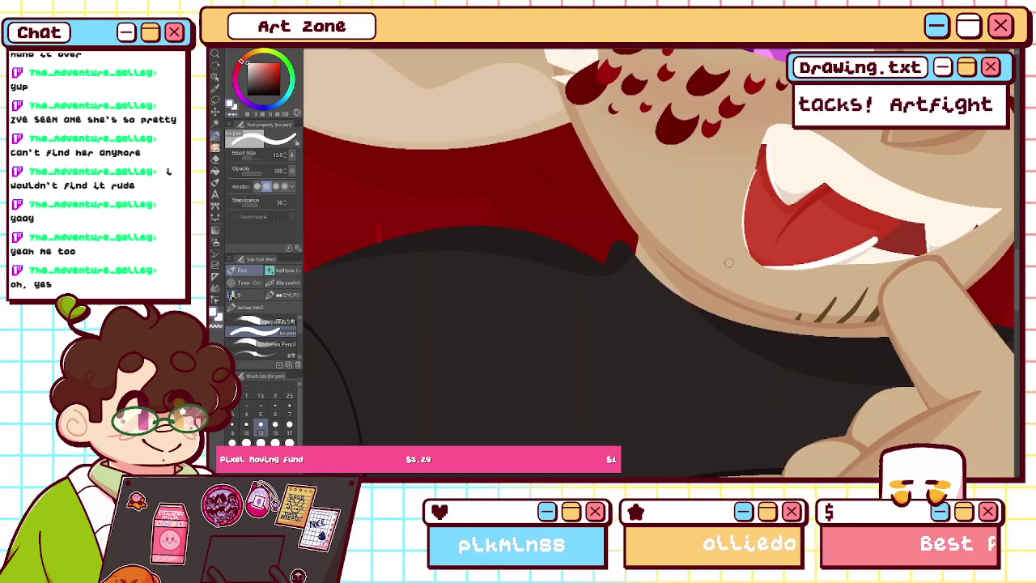
- Thin the highlight on the tongue's lower edge to a fine line with transparent strokes in a rotated view, undoing the ones that miss
click(232, 112)
drag(809, 323, 807, 200)
drag(720, 194, 720, 348)
drag(801, 324, 814, 257)
mouse_move(766, 189)
mouse_down()
mouse_move(772, 274)
mouse_move(760, 306)
mouse_up()
key(ctrl+z)
drag(767, 193, 752, 314)
key(ctrl+z)
drag(768, 190, 760, 302)
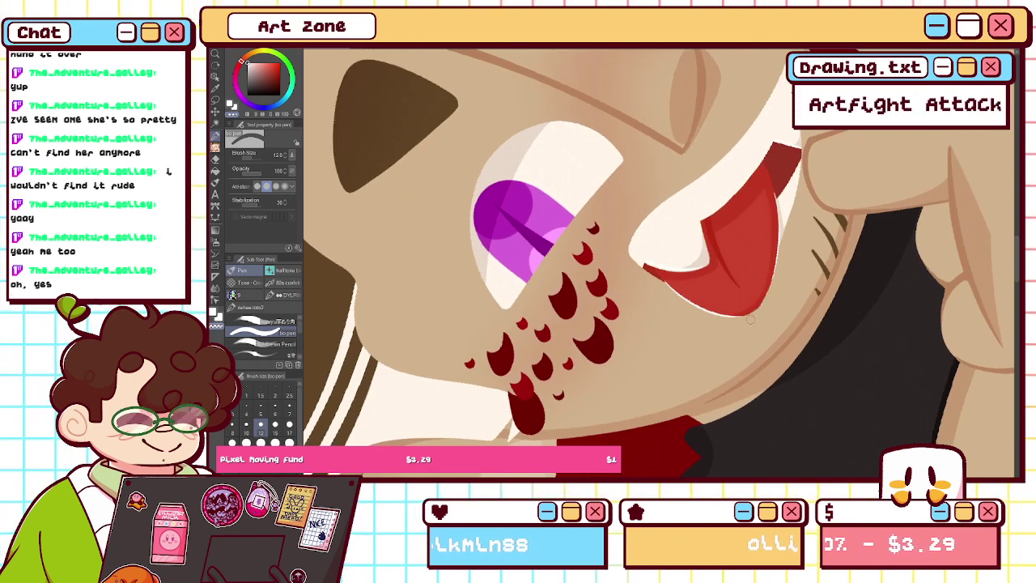
key(ctrl+0)
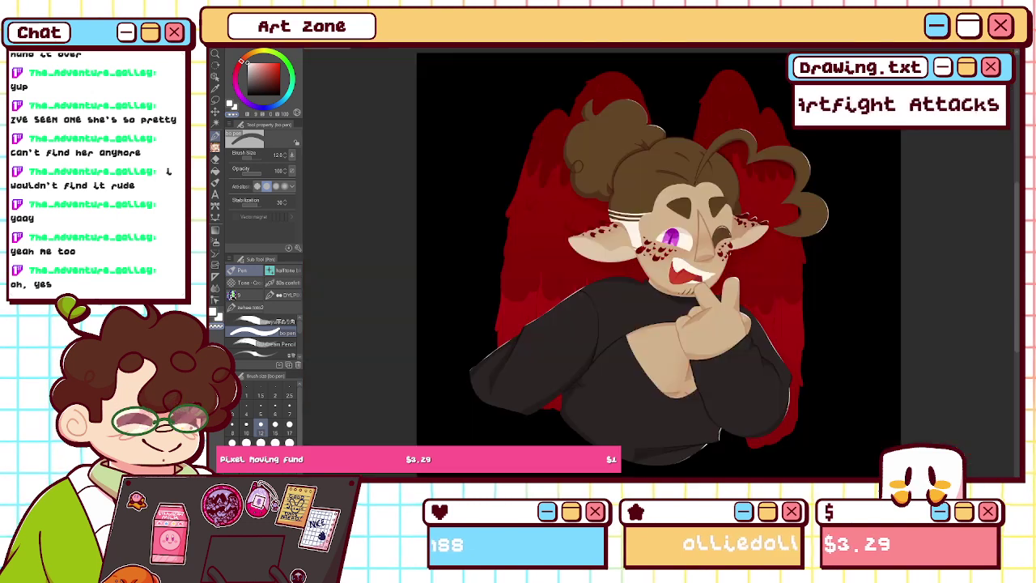
key(h)
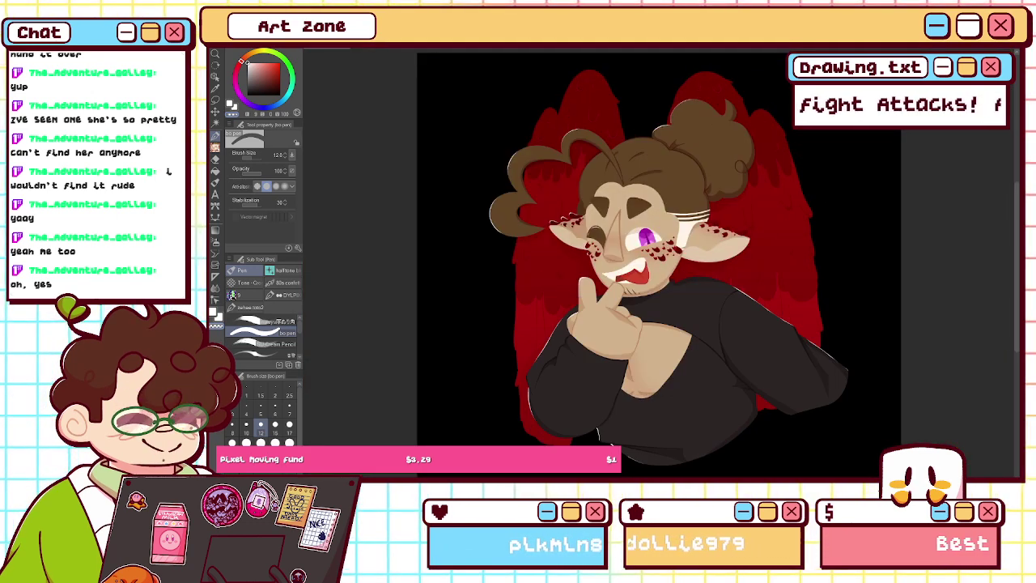
- Try separate white highlight dabs on the closed eye's dark lid with the size 17 pen in mirrored view, then erase them
scroll(654, 255, up, 5)
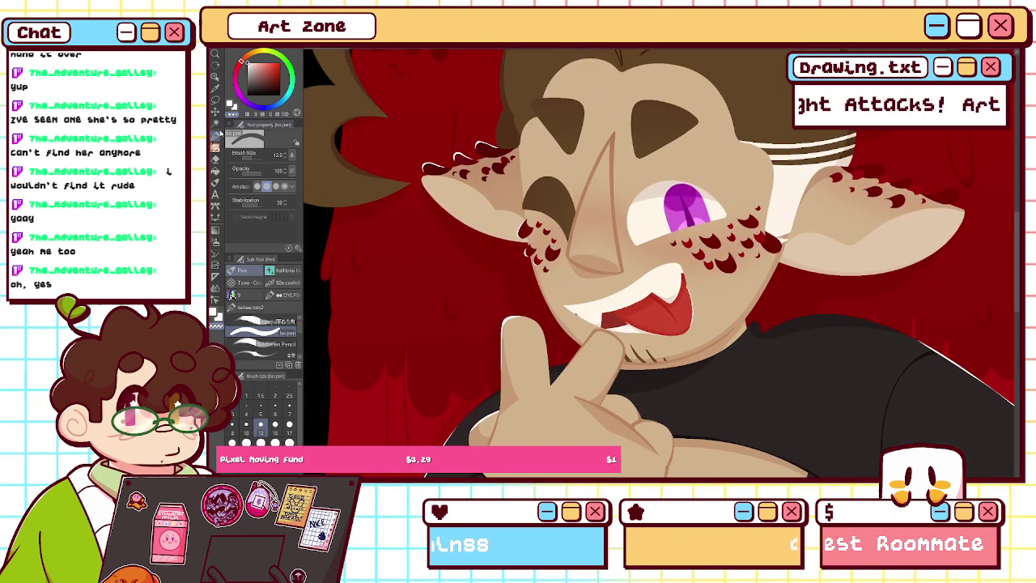
click(289, 425)
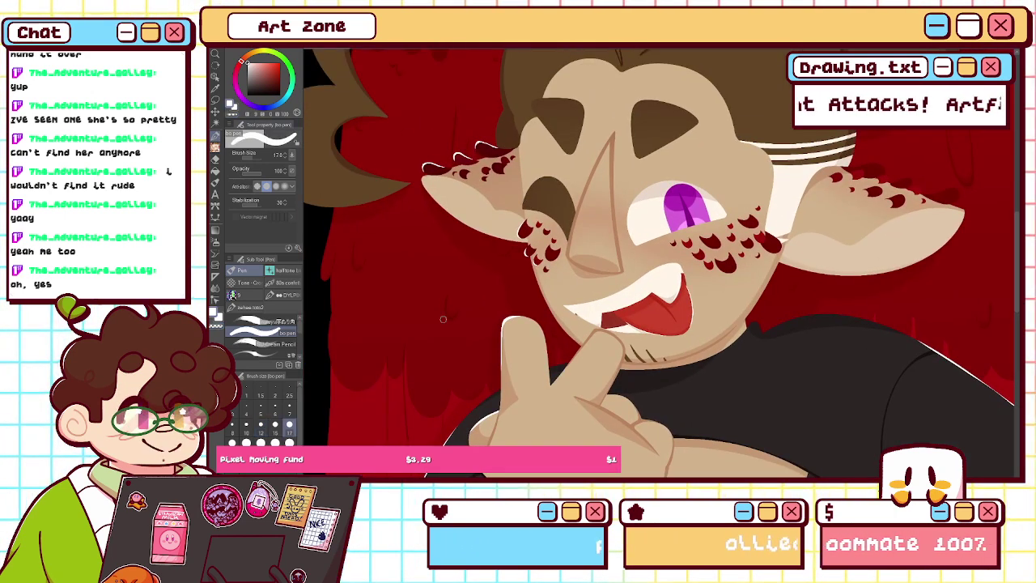
key(h)
drag(734, 479, 767, 480)
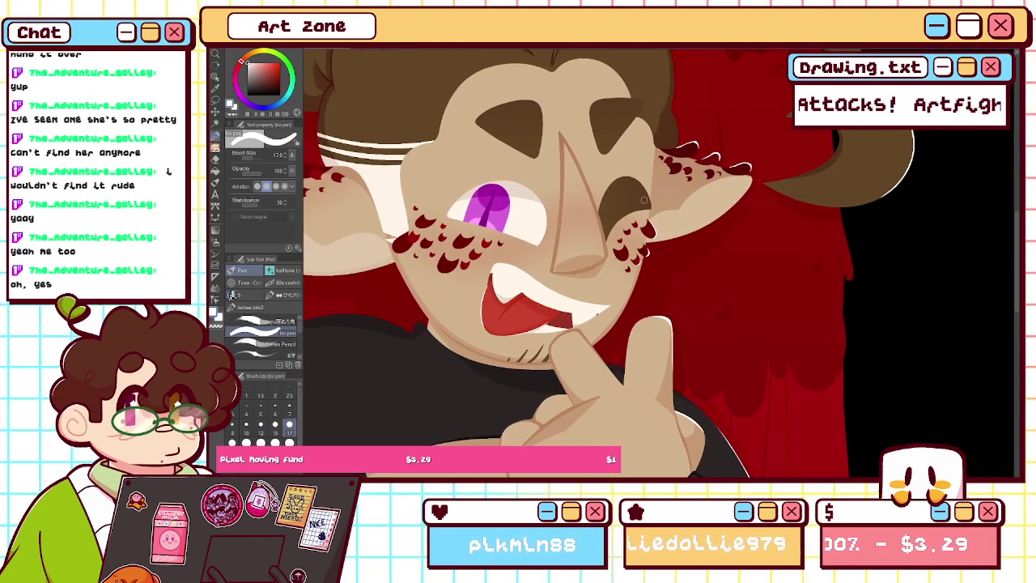
key(ctrl+z)
drag(633, 186, 644, 197)
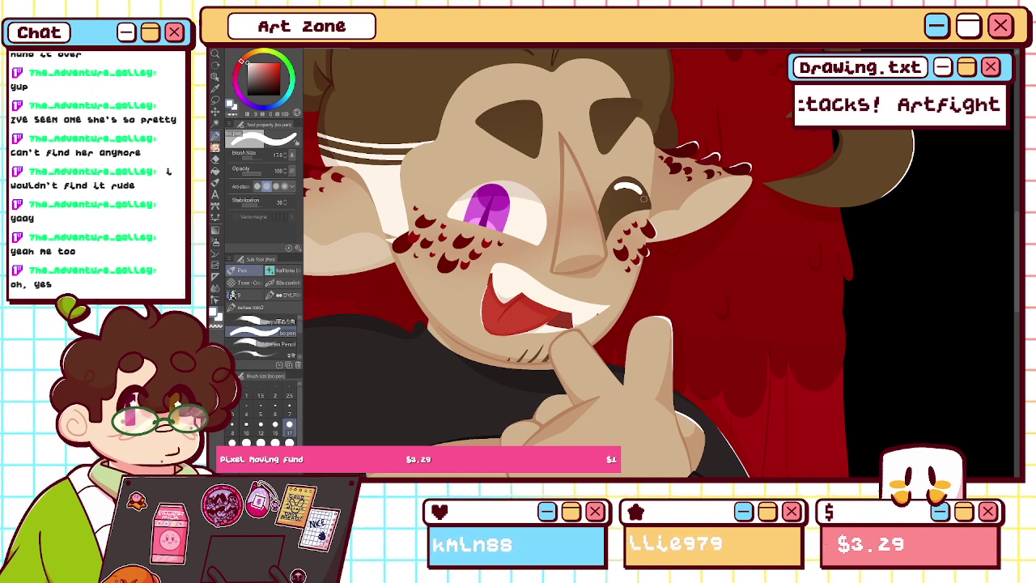
key(ctrl+z)
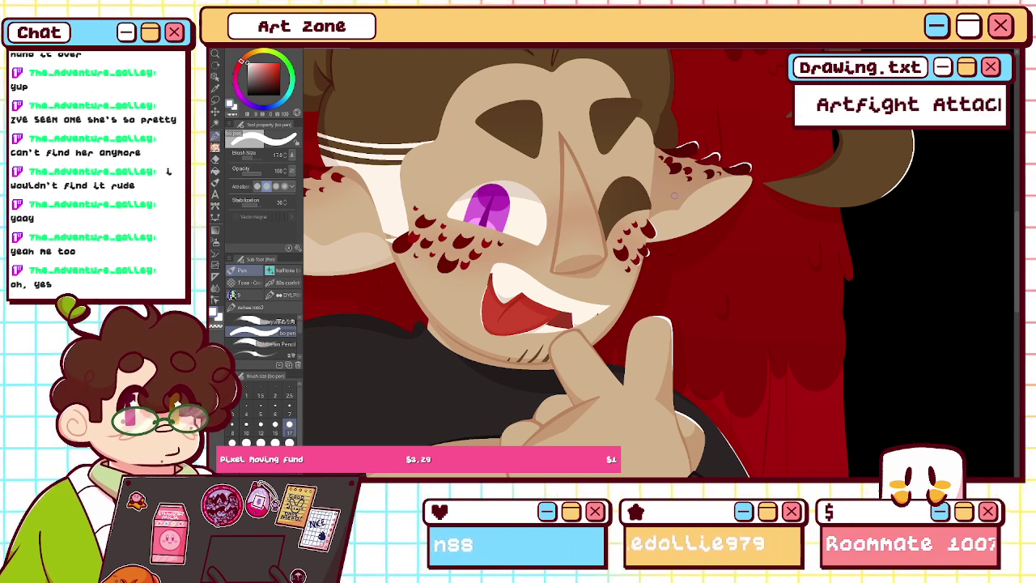
click(642, 200)
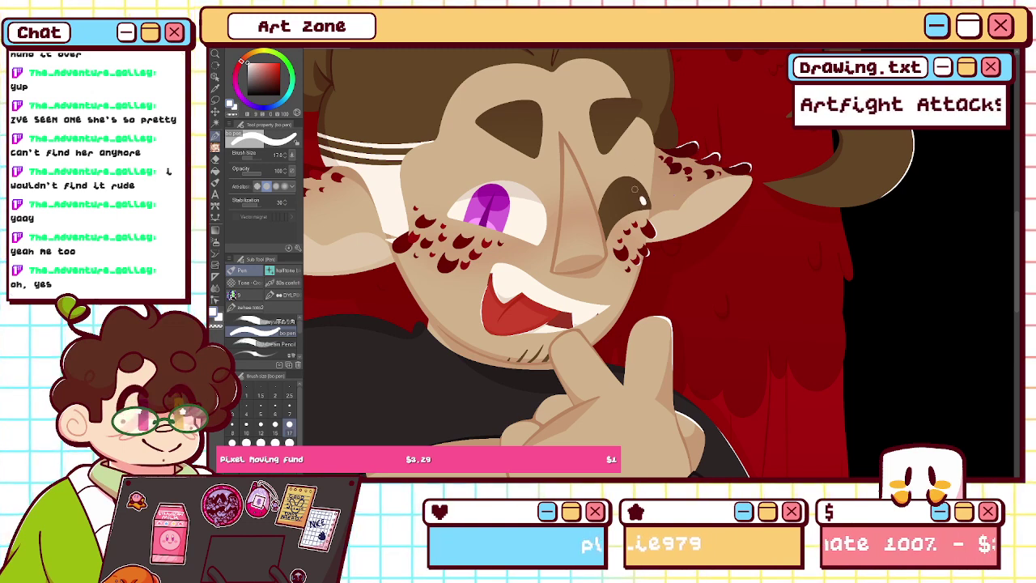
key(ctrl+plus)
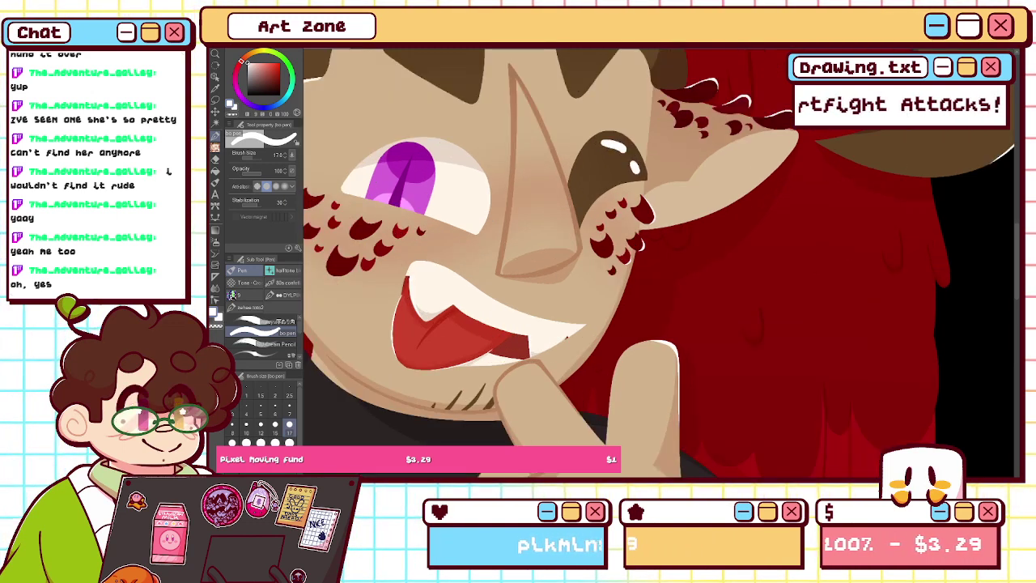
click(231, 114)
mouse_move(623, 157)
mouse_down()
mouse_move(588, 156)
mouse_move(620, 167)
mouse_move(581, 148)
mouse_move(594, 142)
mouse_move(636, 174)
mouse_up()
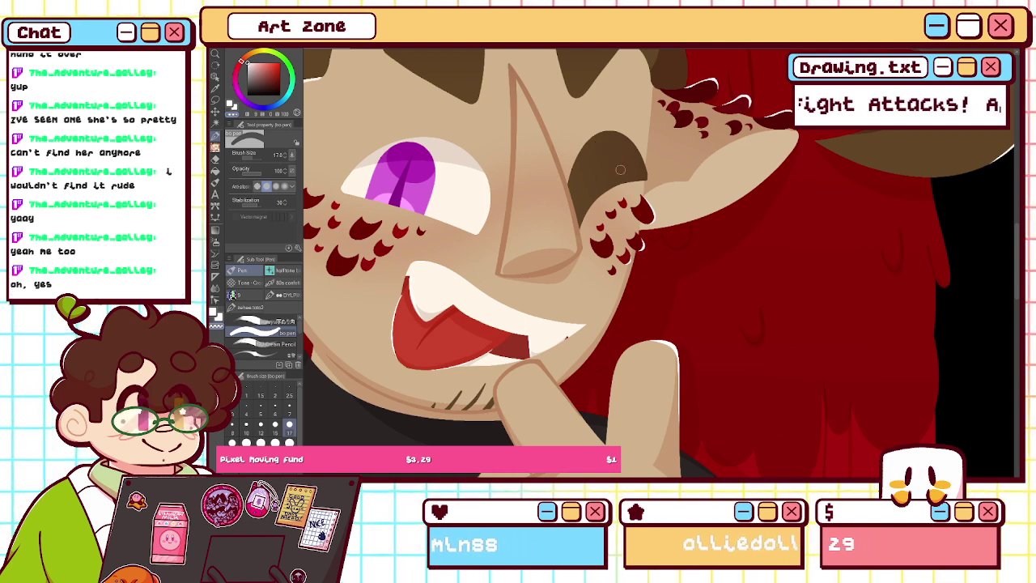
- Paint one continuous white arc on the closed eye's dark lid, thin it with transparent strokes and set the pen size to 7
key(x)
drag(599, 144, 641, 173)
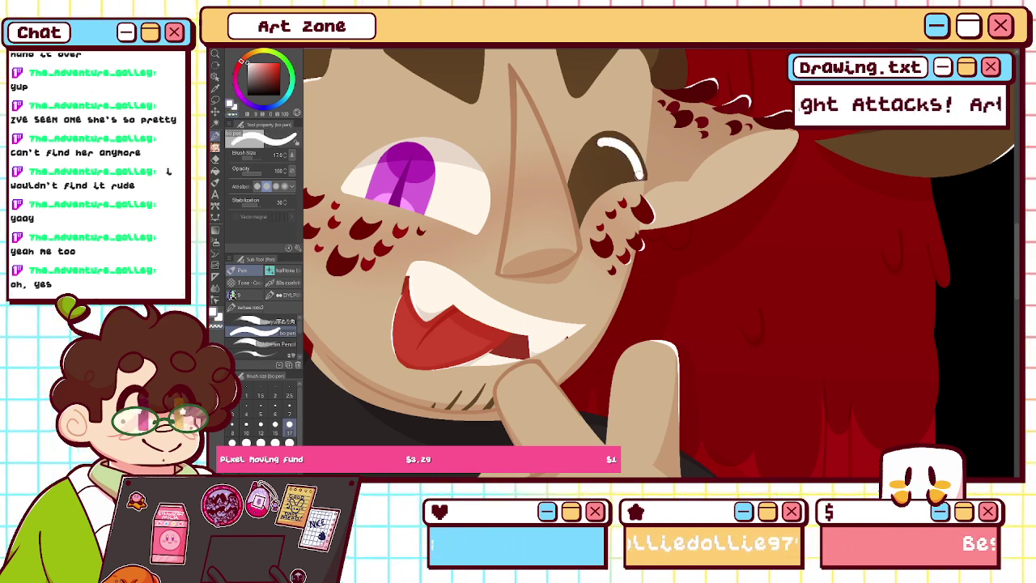
click(236, 116)
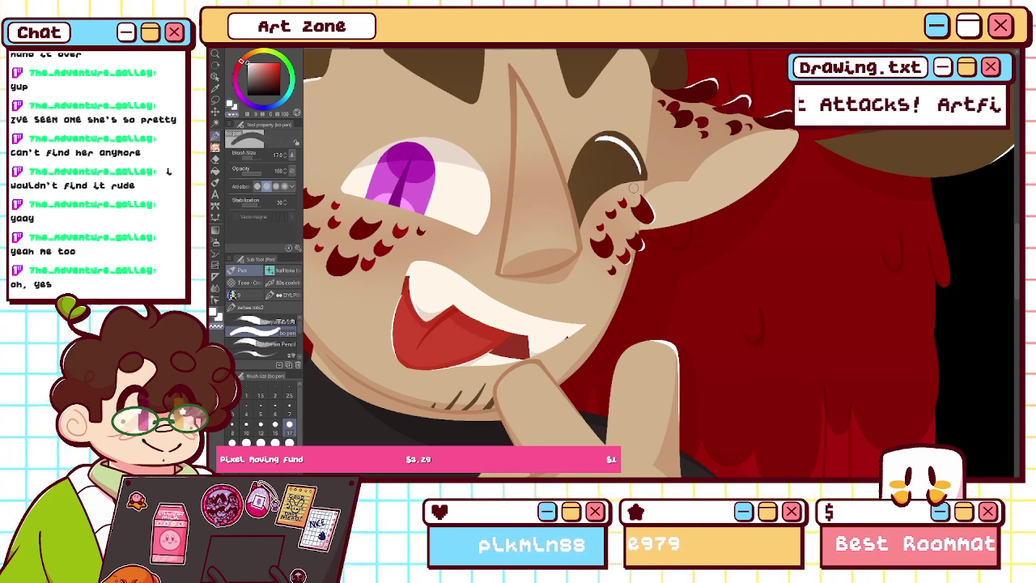
drag(595, 147, 634, 185)
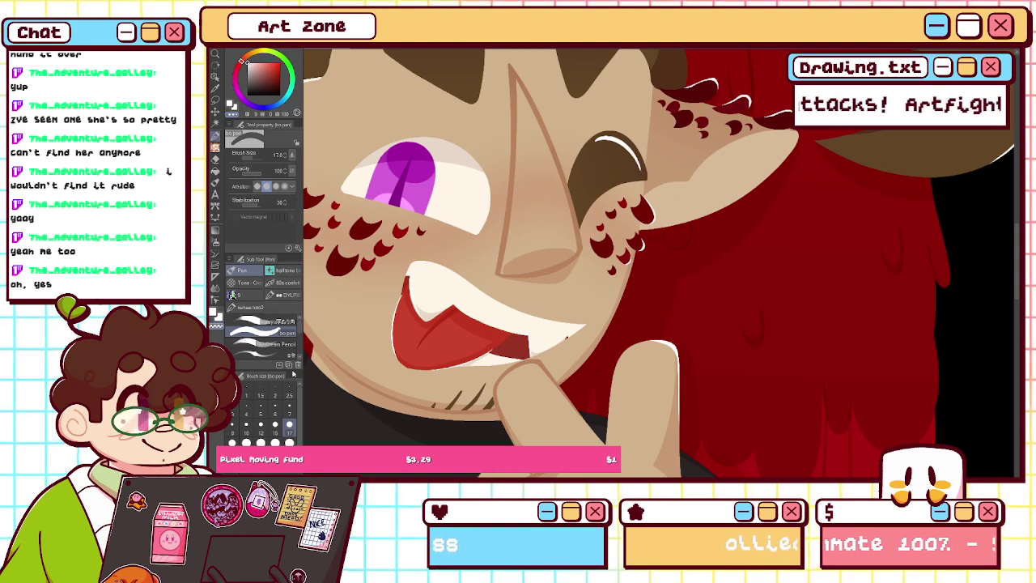
click(290, 412)
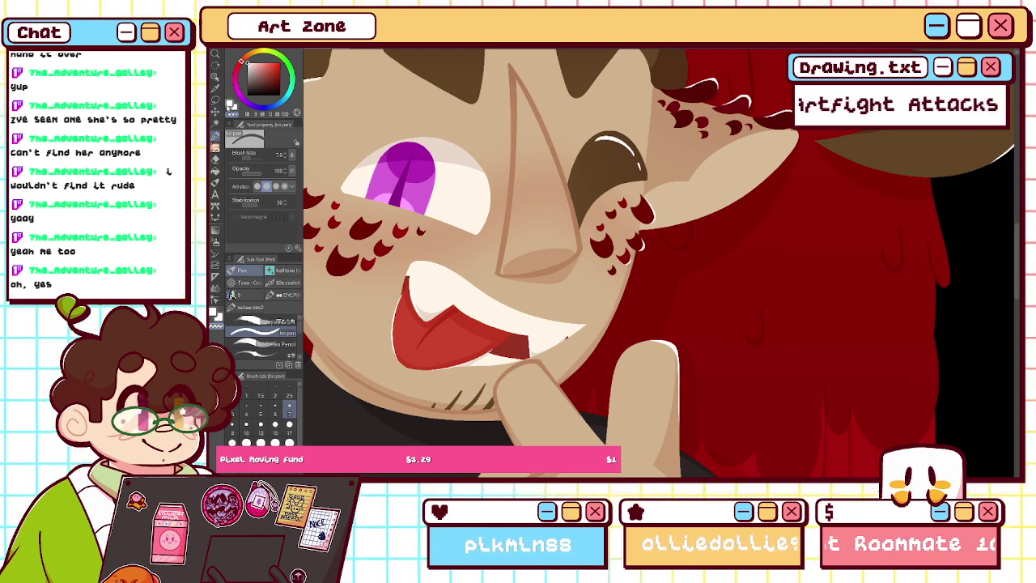
- Refine the edge of the open eye's white highlight with a small pen stroke in the unmirrored view
key(h)
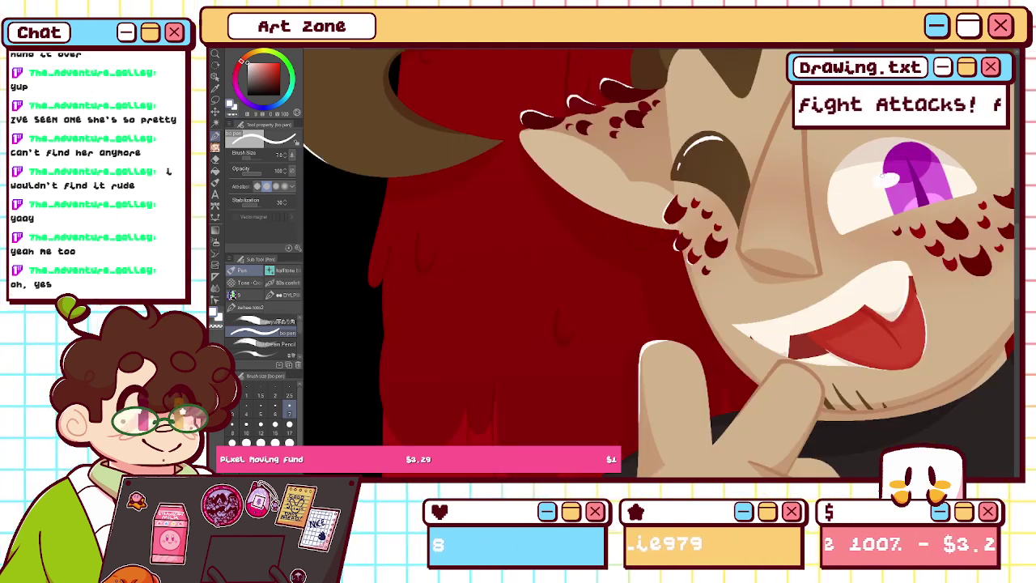
drag(879, 180, 875, 186)
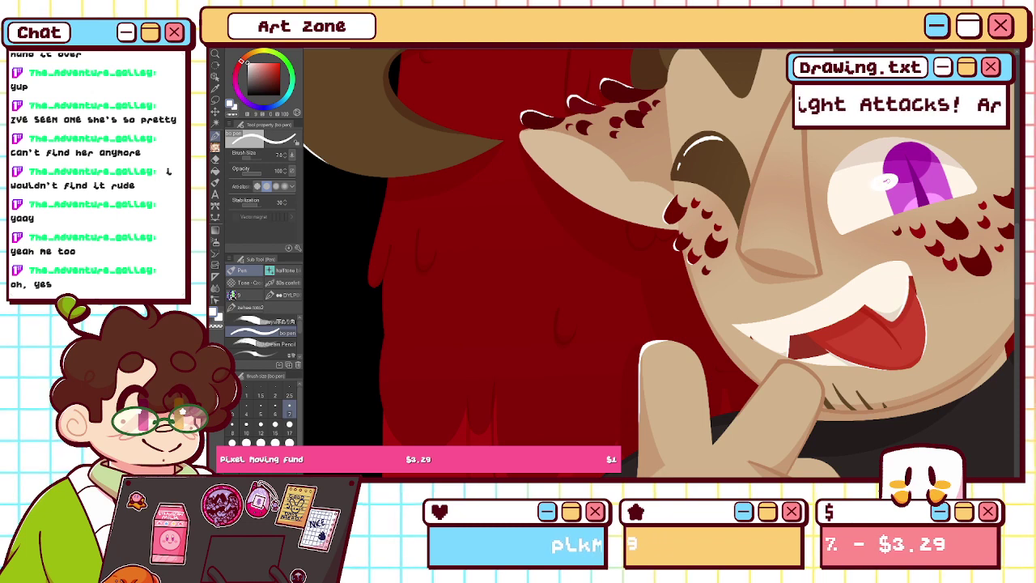
key(ctrl+0)
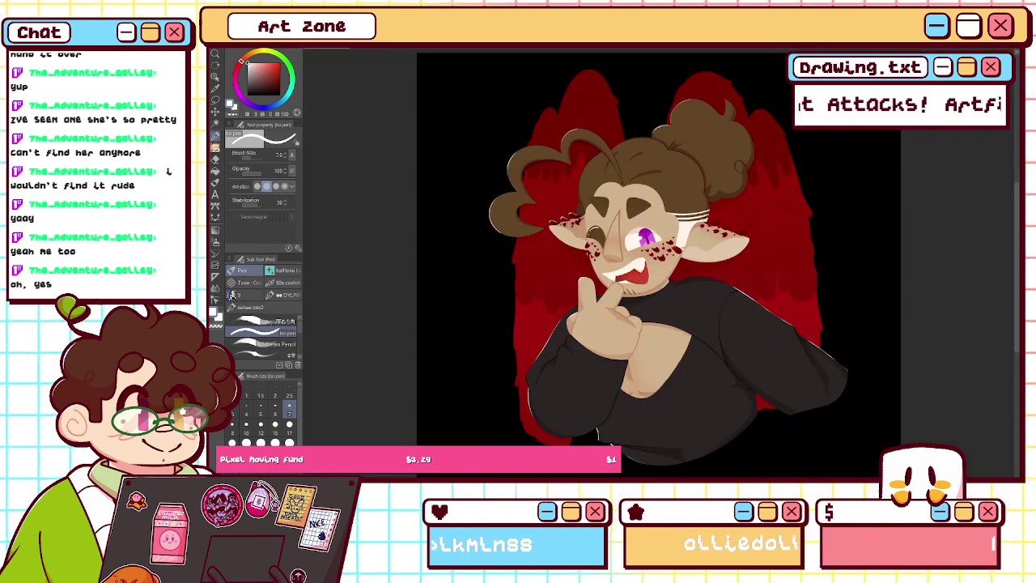
- Try rotating the lassoed highlight on the closed eye by -3 degrees, then undo the transformation
key(m)
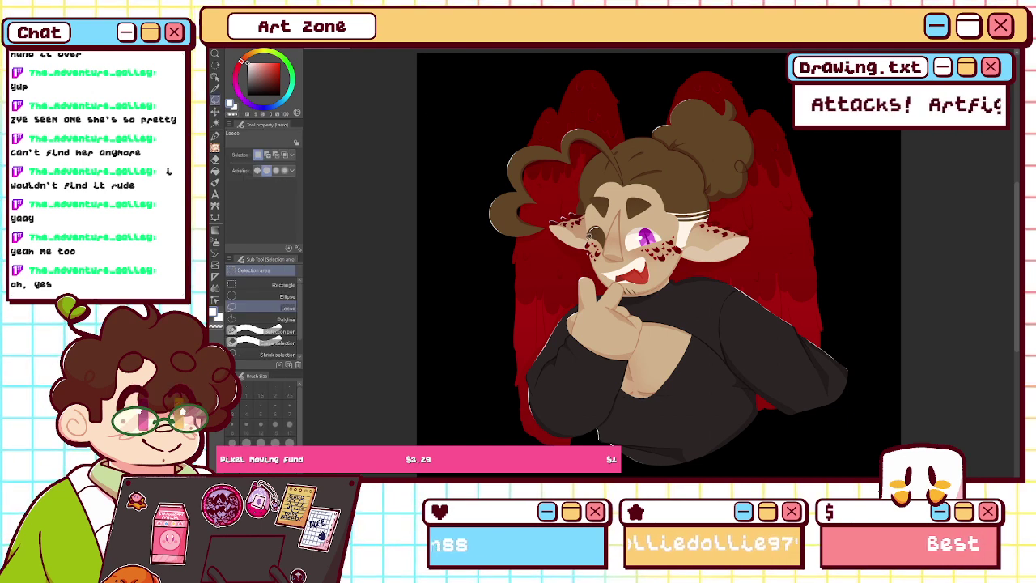
mouse_move(597, 217)
mouse_down()
mouse_move(597, 243)
mouse_move(599, 219)
mouse_up()
key(ctrl+t)
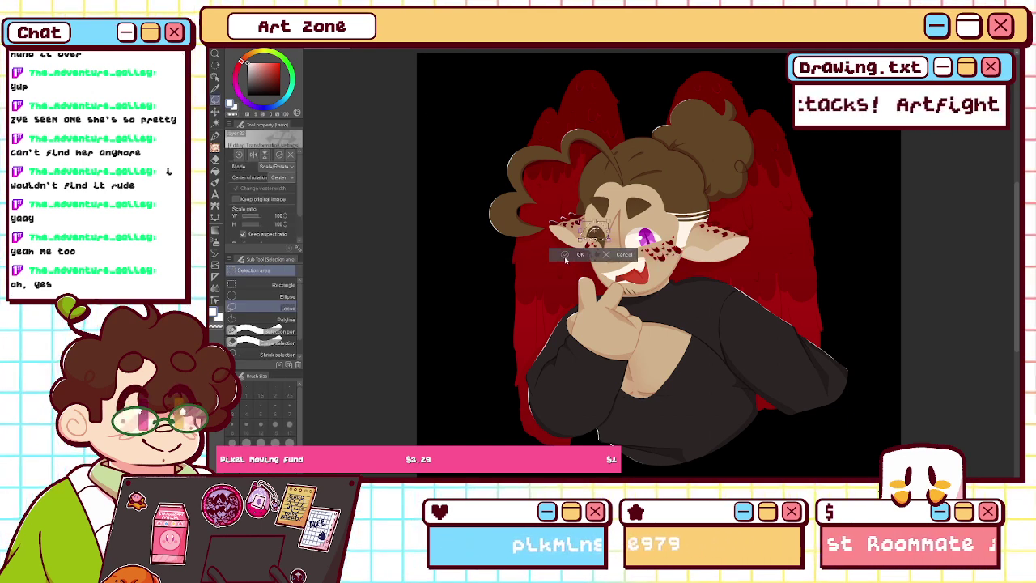
click(299, 241)
drag(262, 255, 262, 267)
click(284, 240)
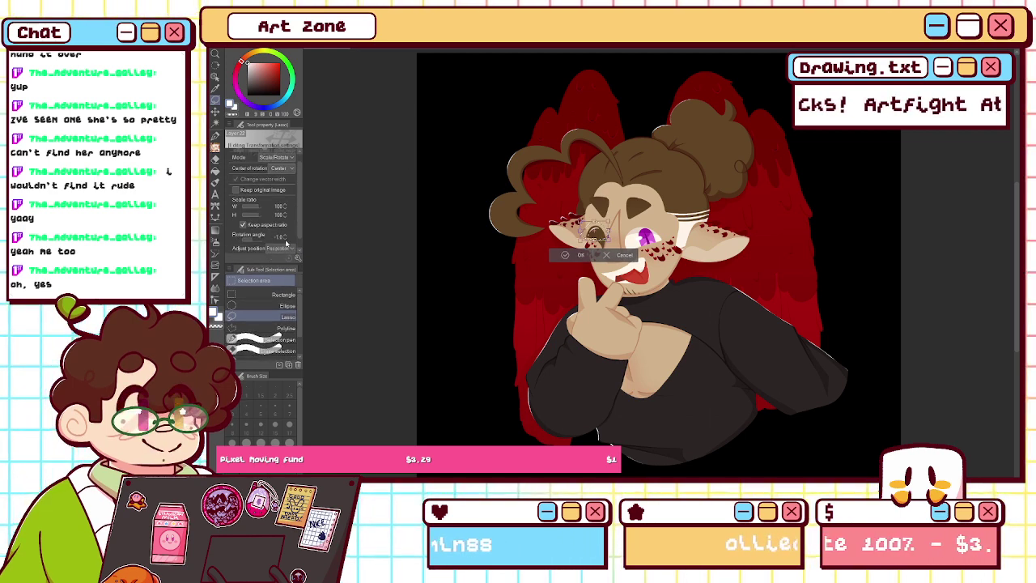
click(286, 242)
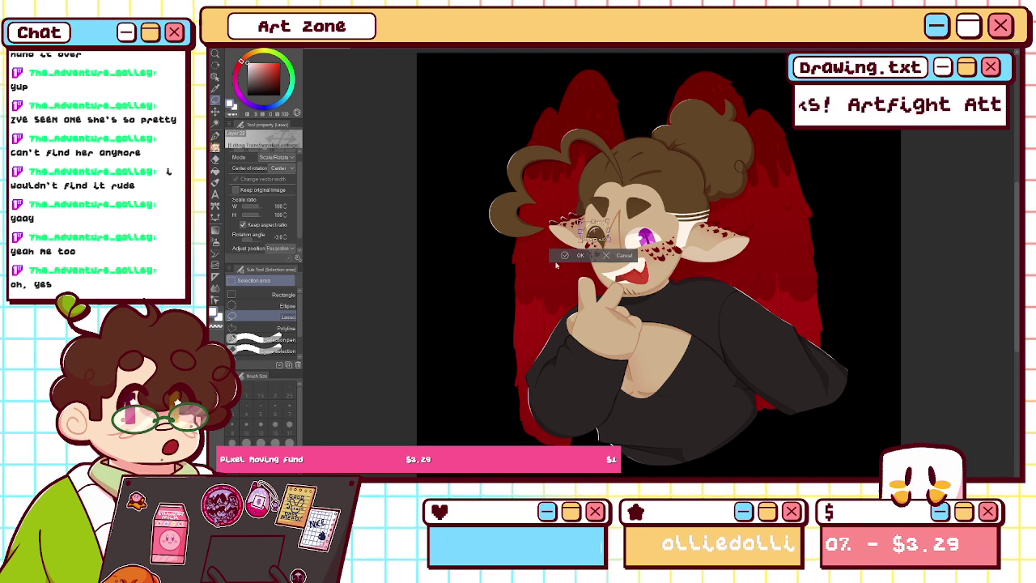
click(580, 255)
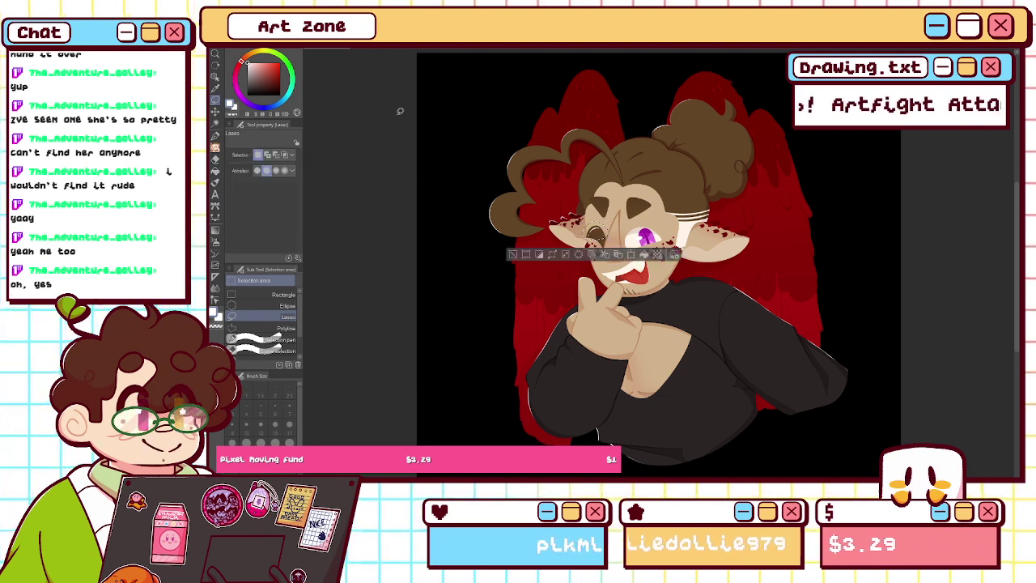
key(ctrl+d)
key(ctrl+z)
key(ctrl+z)
key(ctrl+z)
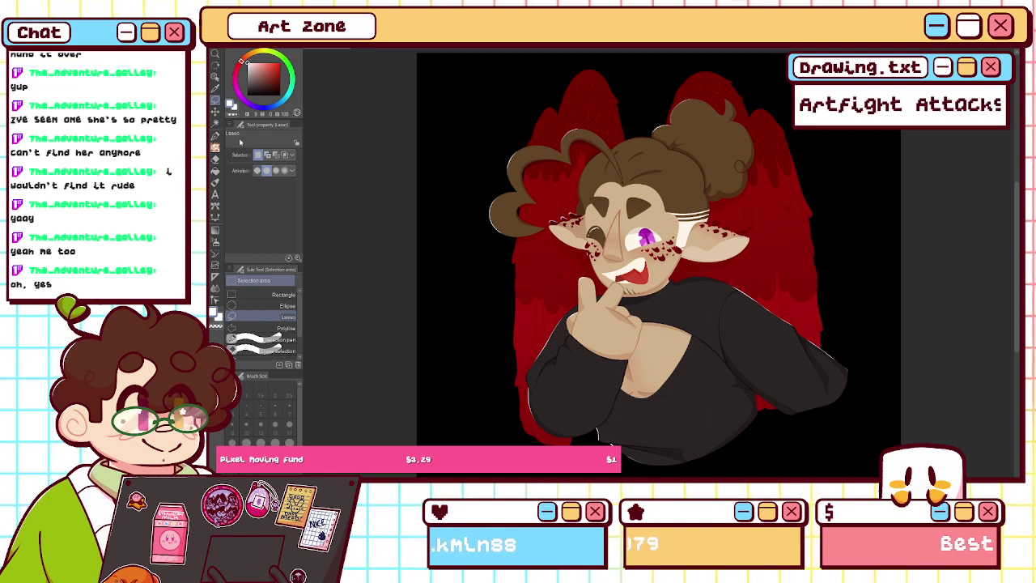
- Paint a thin white highlight along the upper short hair crease above the forehead in mirrored view
key(p)
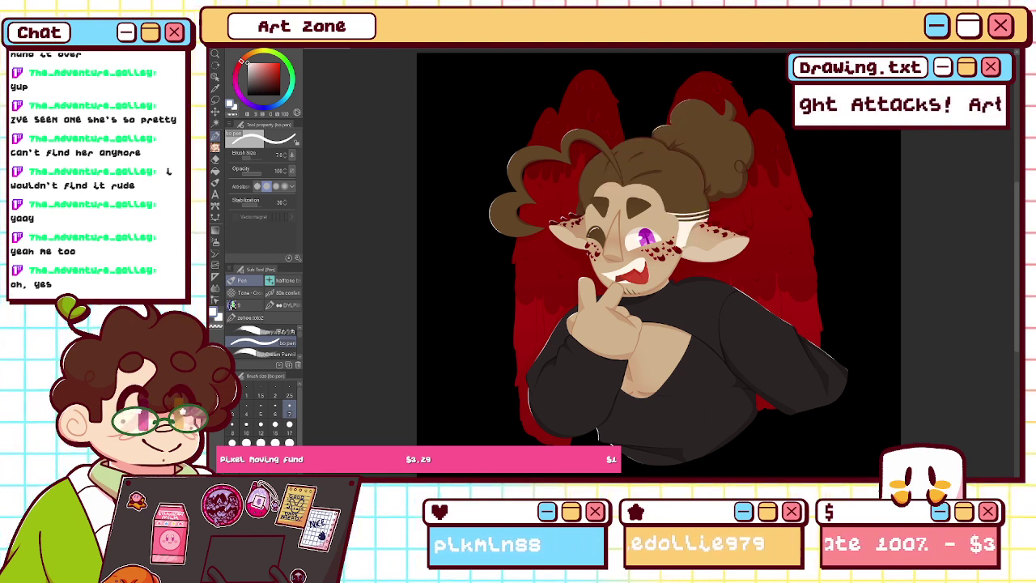
key(w)
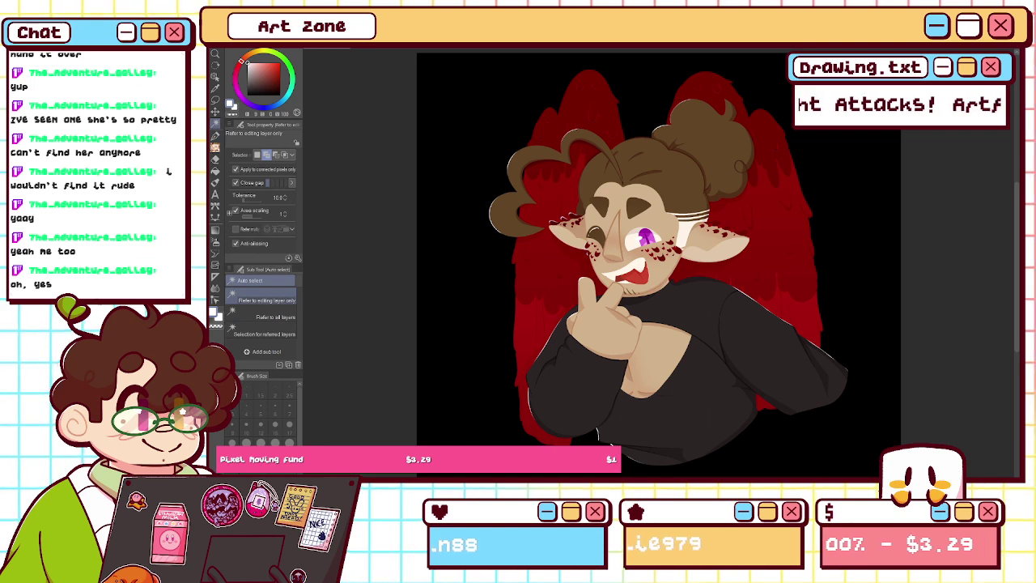
scroll(659, 259, up, 6)
drag(598, 73, 668, 469)
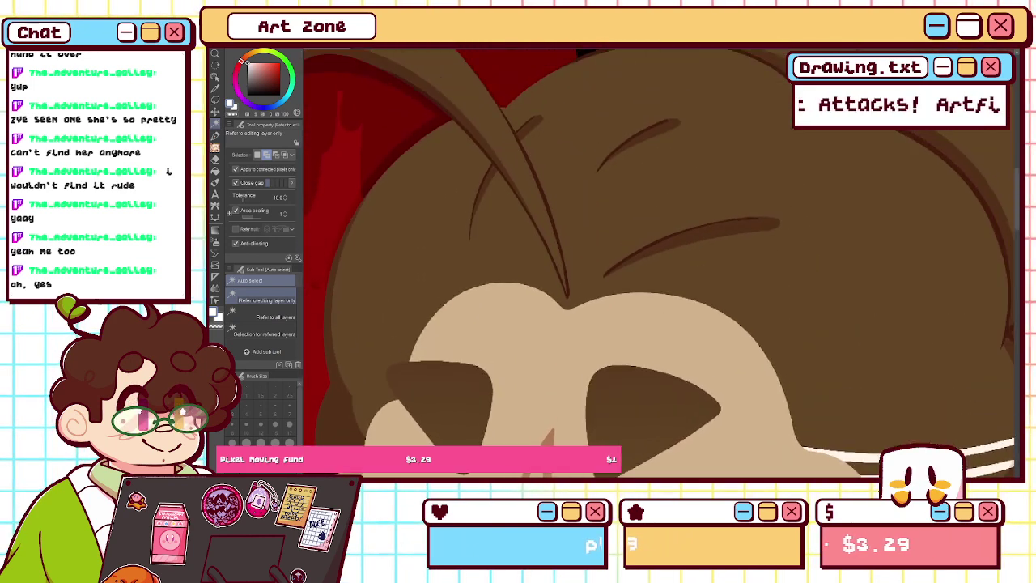
key(h)
key(p)
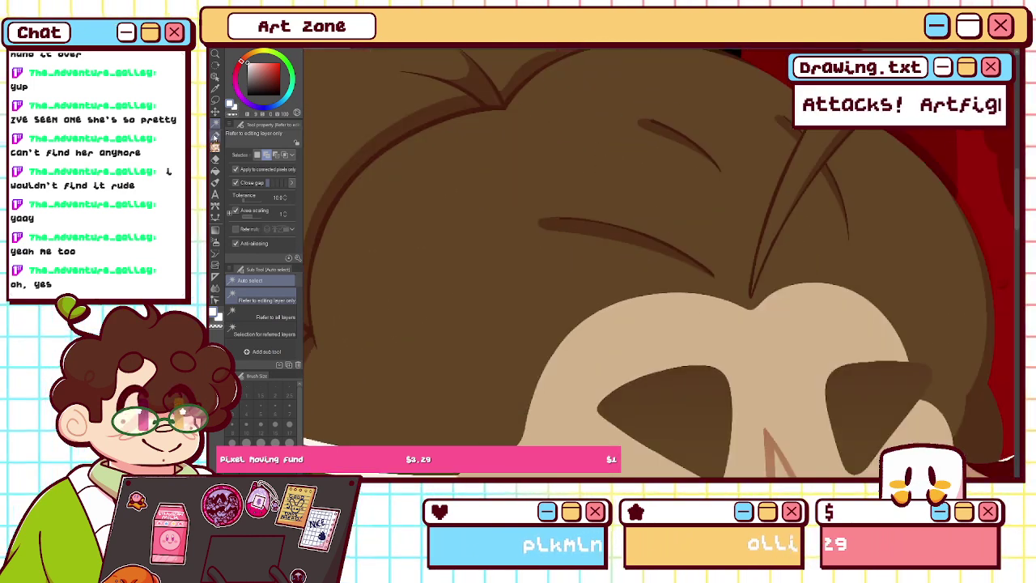
mouse_move(652, 119)
mouse_down()
mouse_move(680, 129)
mouse_move(730, 178)
mouse_up()
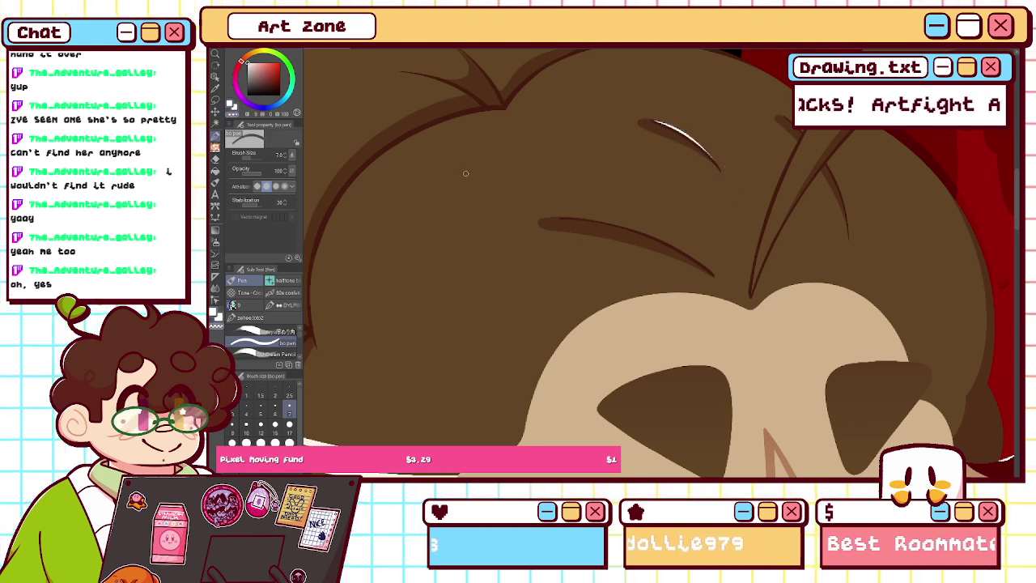
- Paint white highlights on the two small hair creases beside the front strand and thin them with transparent strokes
drag(934, 313, 763, 379)
drag(678, 156, 712, 247)
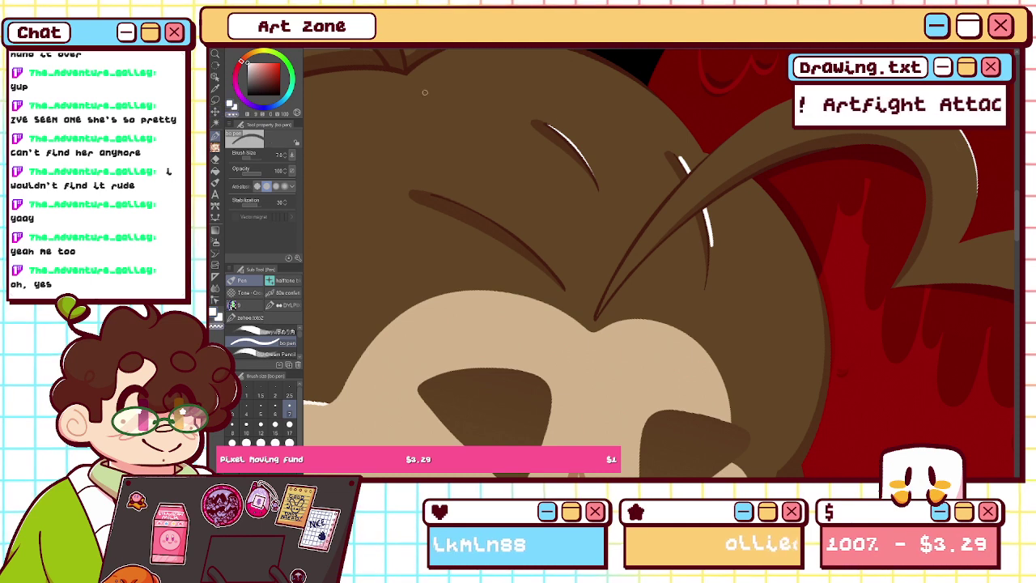
key(ctrl+z)
key(ctrl+z)
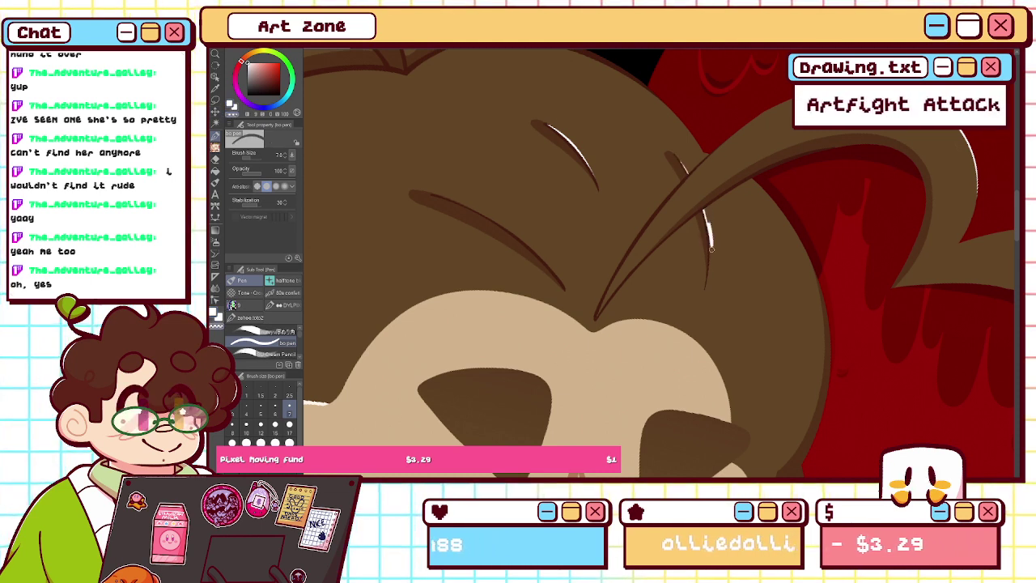
drag(708, 210, 705, 298)
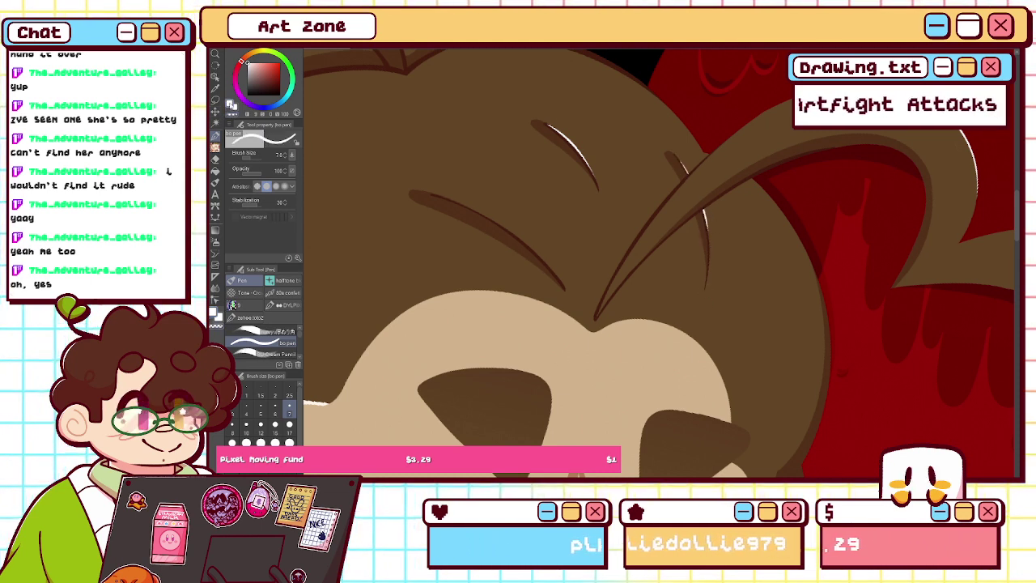
- Paint a white highlight along the long hair crease above the forehead and thin it to a fine line
drag(479, 212, 564, 279)
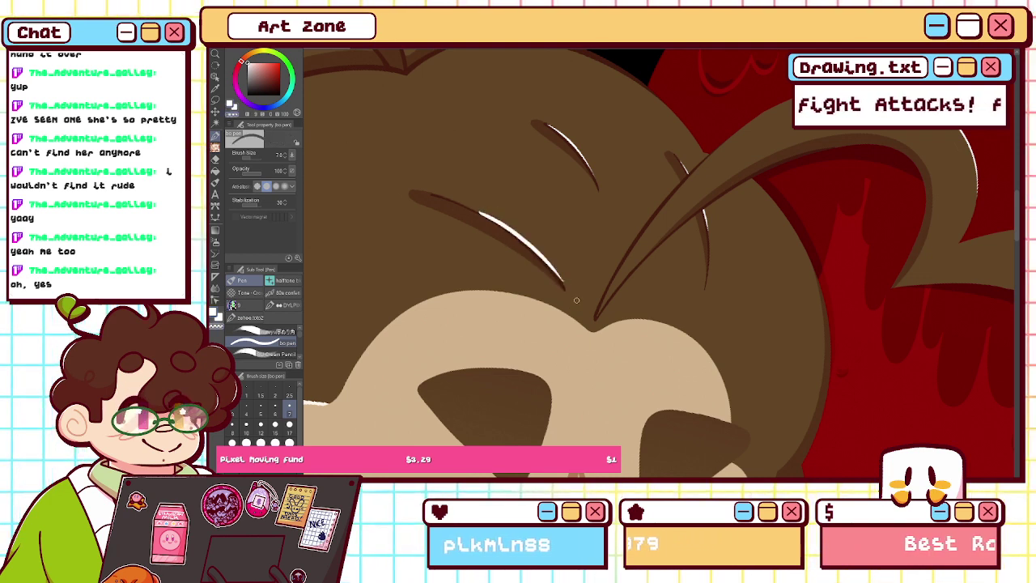
mouse_move(475, 205)
mouse_down()
mouse_move(509, 227)
mouse_move(578, 312)
mouse_up()
drag(474, 207, 571, 288)
scroll(659, 263, down, 8)
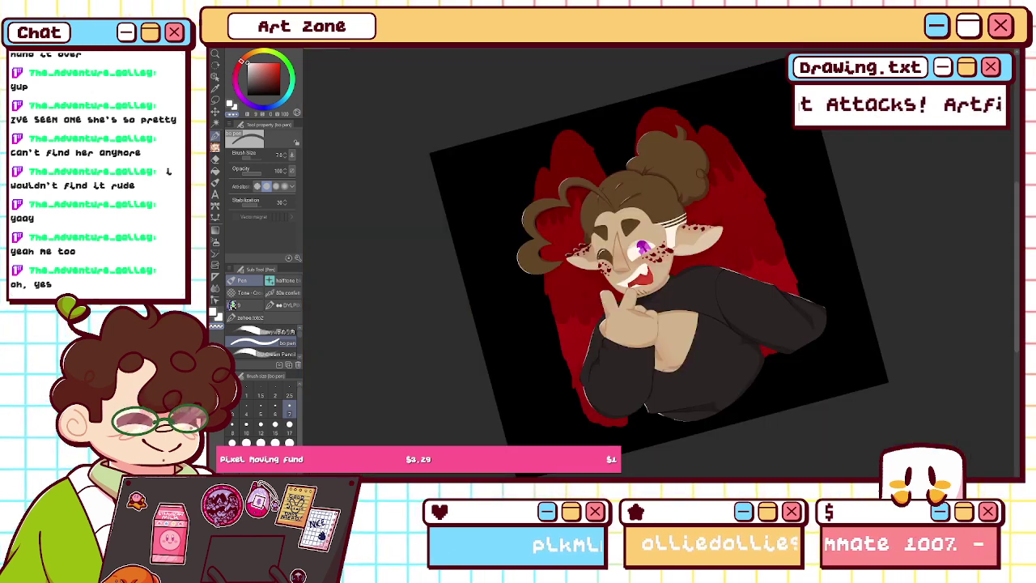
key(asciicircum)
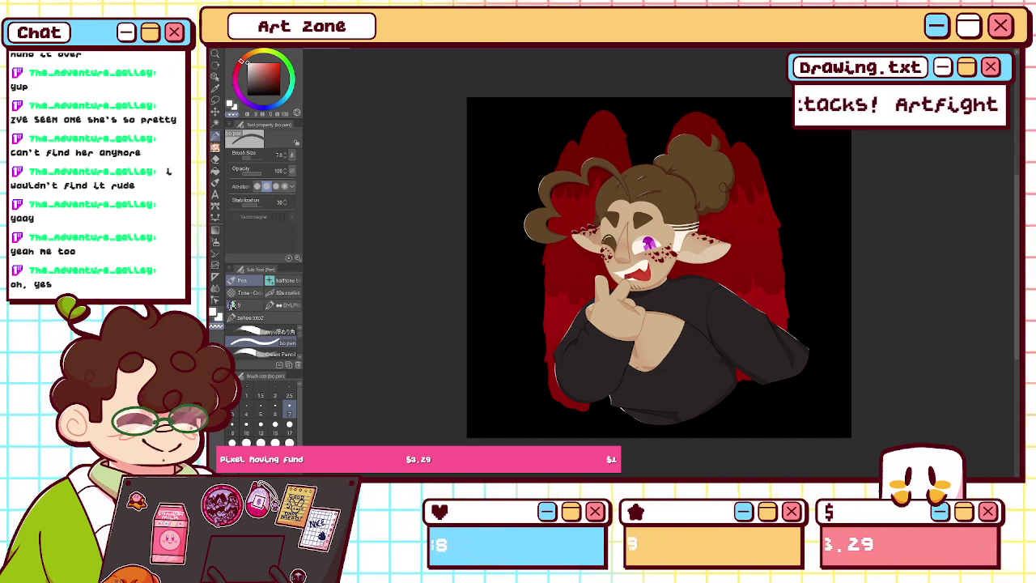
key(Delete)
key(ctrl+y)
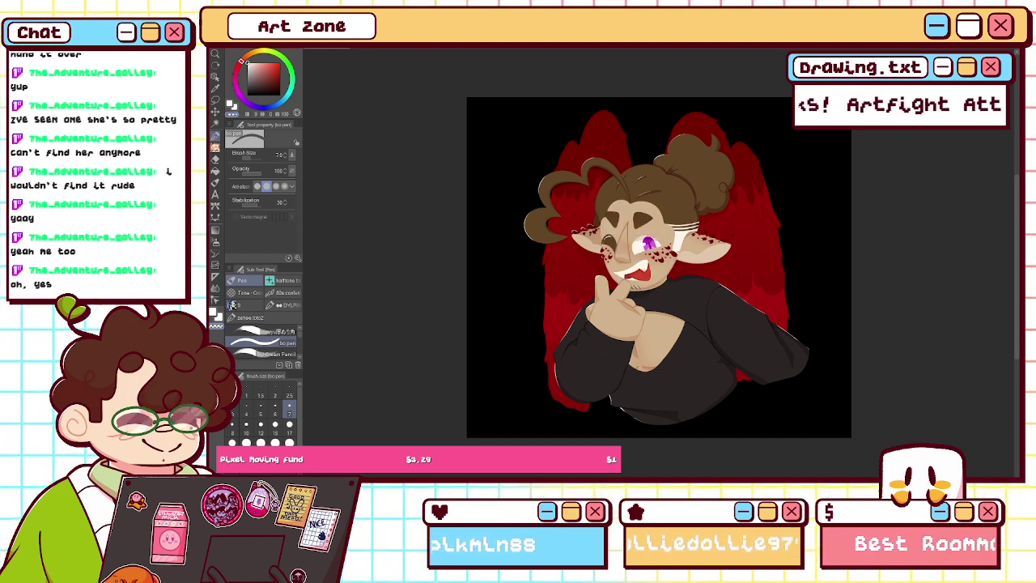
- Set the pen size to 15, paint a white highlight along the face's edge beside the closed eye and thin it with transparent strokes
key(ctrl+plus)
key(ctrl+plus)
key(ctrl+plus)
click(231, 105)
click(275, 423)
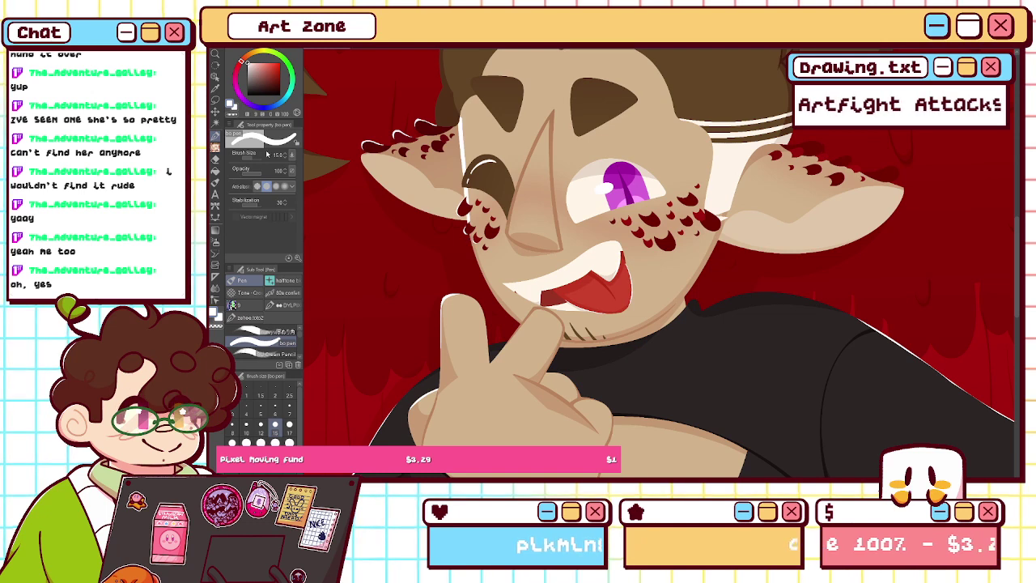
click(232, 115)
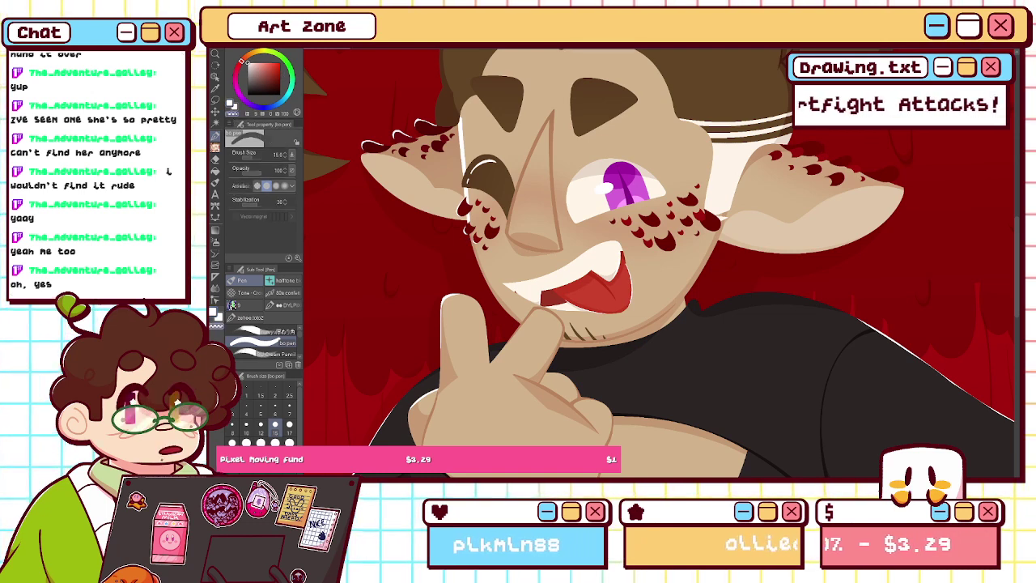
key(h)
scroll(761, 255, up, 2)
drag(760, 255, 670, 313)
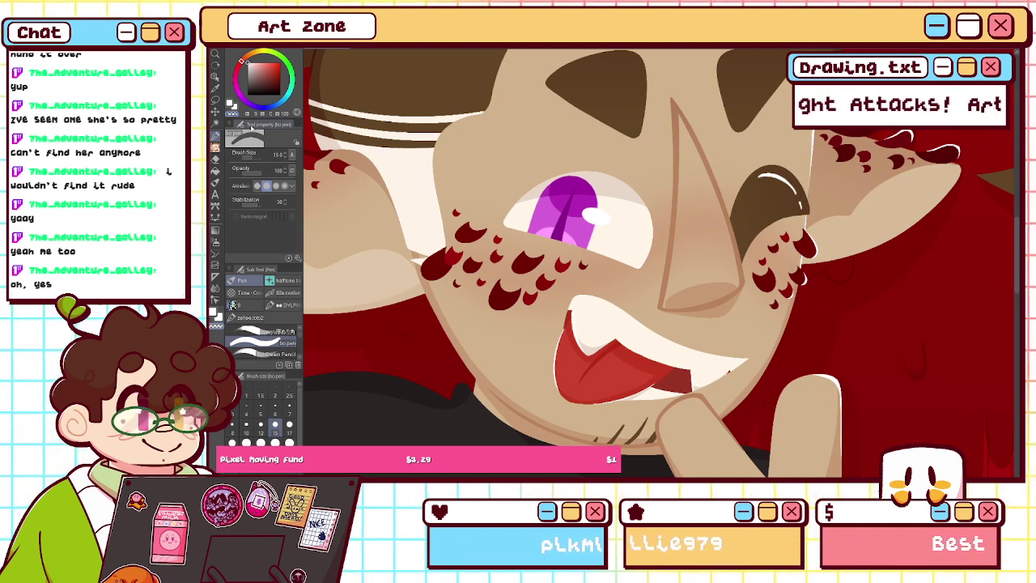
- Paint a white highlight down the nose's edge facing the closed eye and thin it with transparent strokes
drag(678, 113, 738, 293)
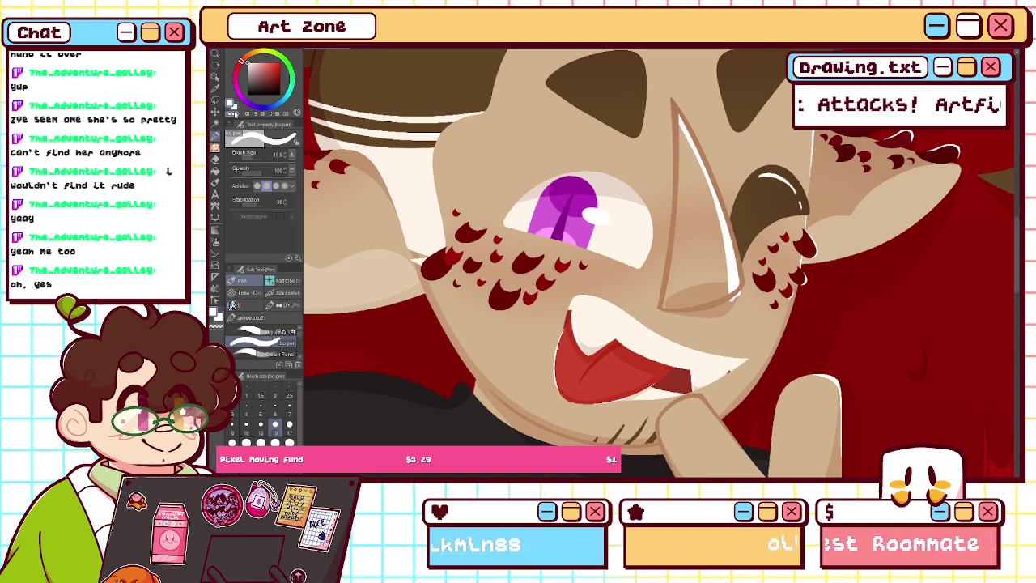
key(c)
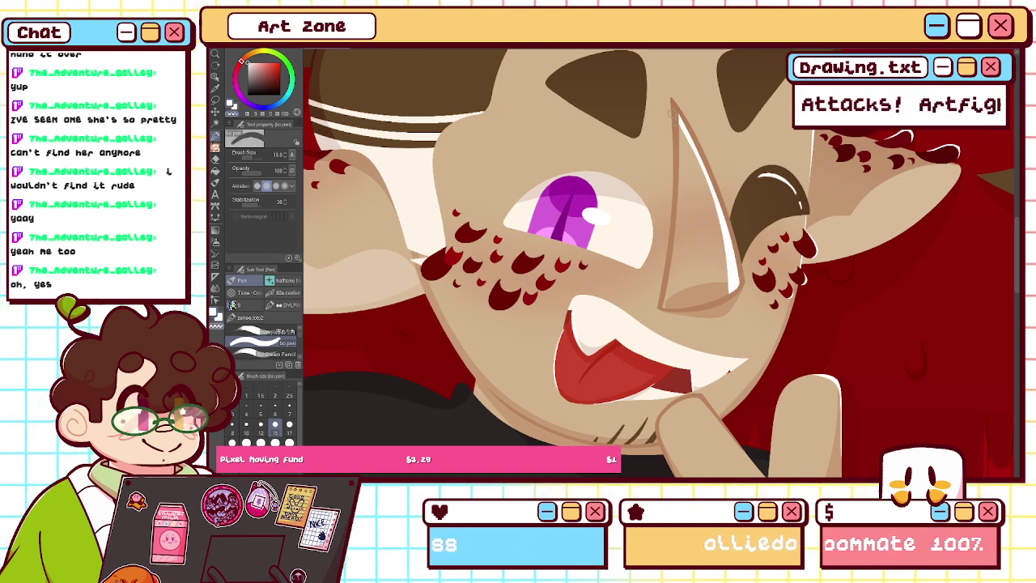
drag(676, 120, 733, 292)
drag(727, 247, 734, 286)
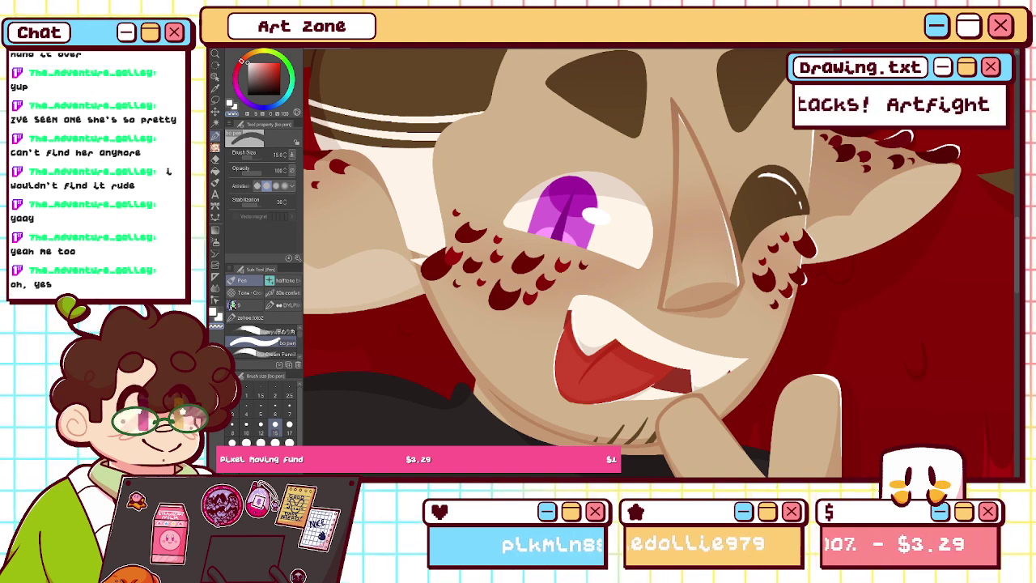
key(ctrl+0)
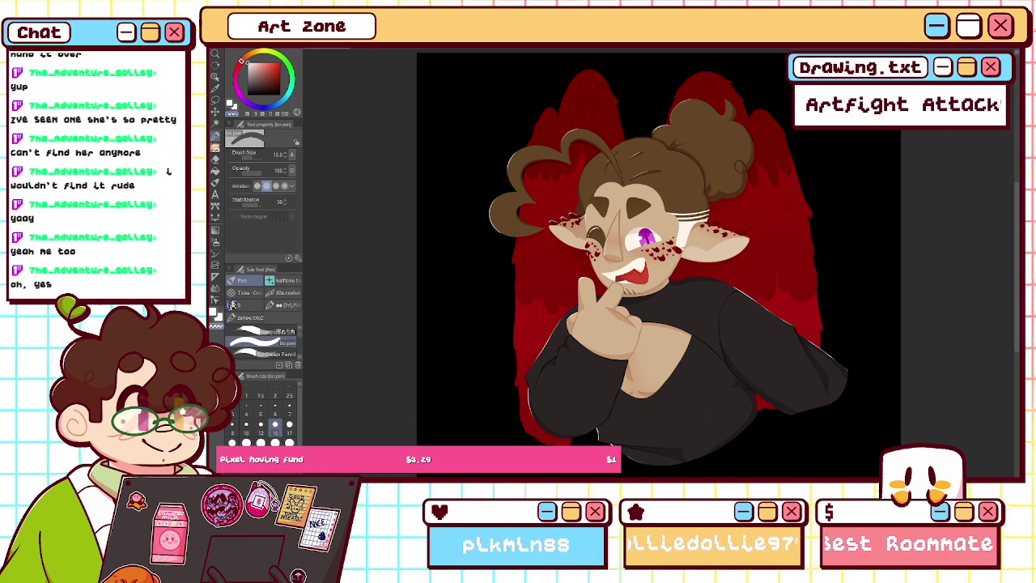
- Paint a white highlight along the cheek and jaw edge below the closed eye and thin it with transparent strokes
scroll(640, 283, up, 5)
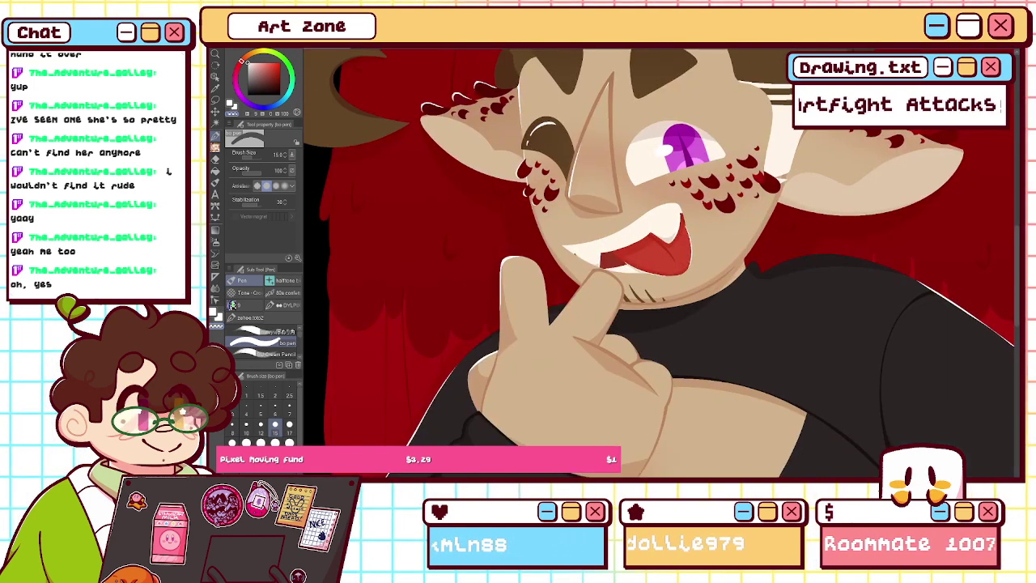
key(c)
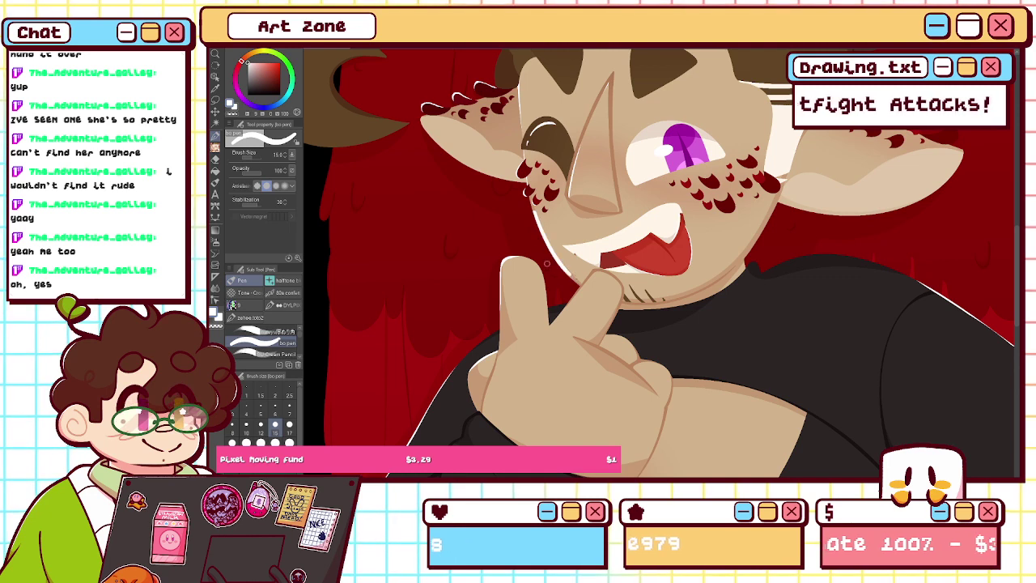
click(234, 114)
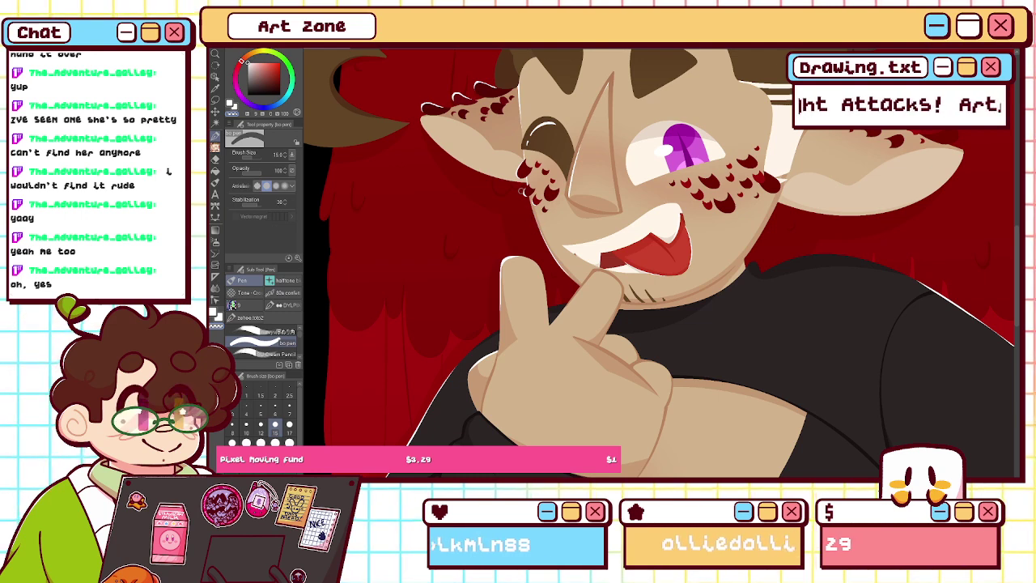
key(ctrl+0)
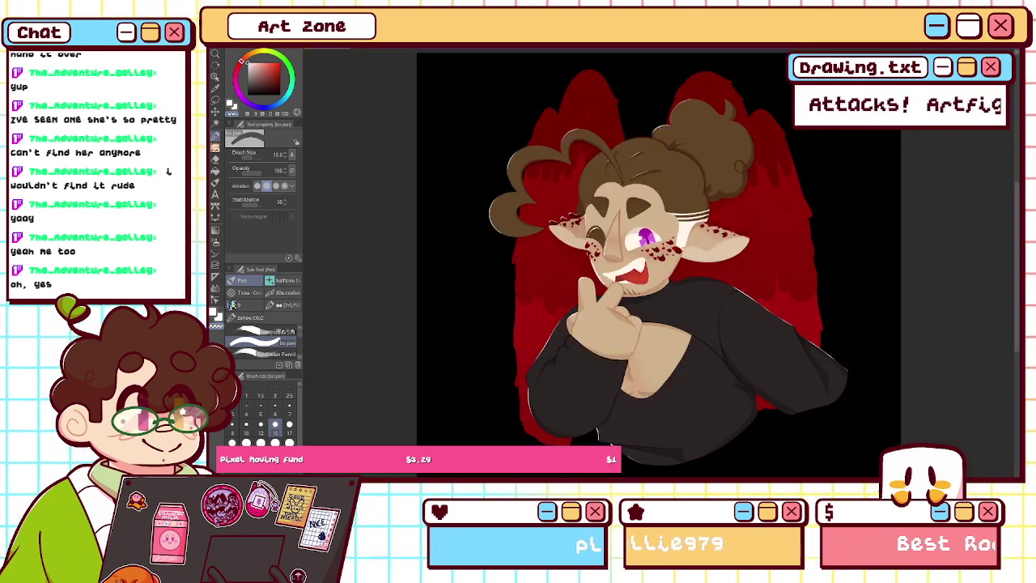
scroll(603, 271, up, 5)
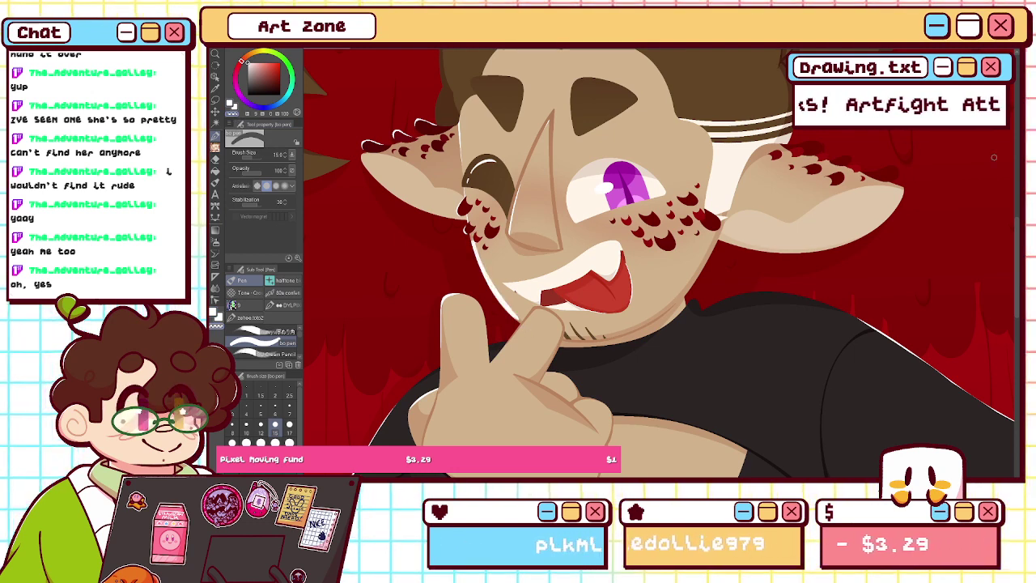
key(h)
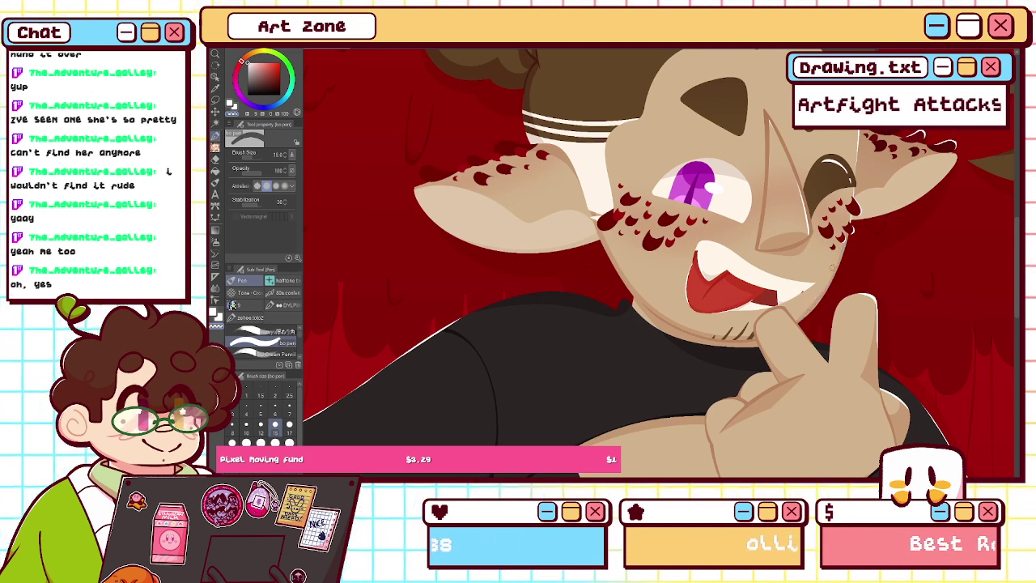
key(c)
click(246, 443)
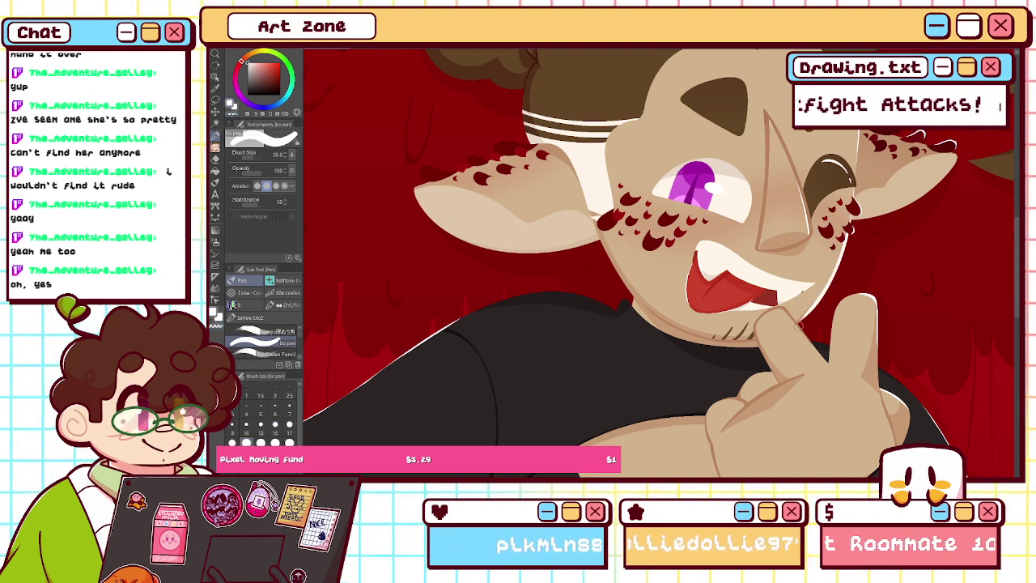
key(bracketleft)
key(bracketleft)
key(bracketleft)
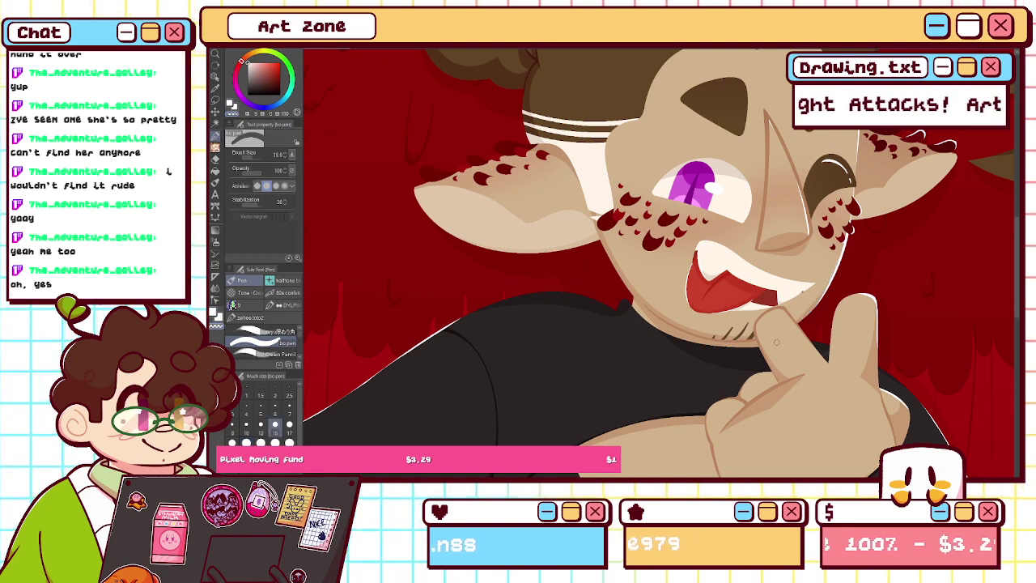
key(ctrl+0)
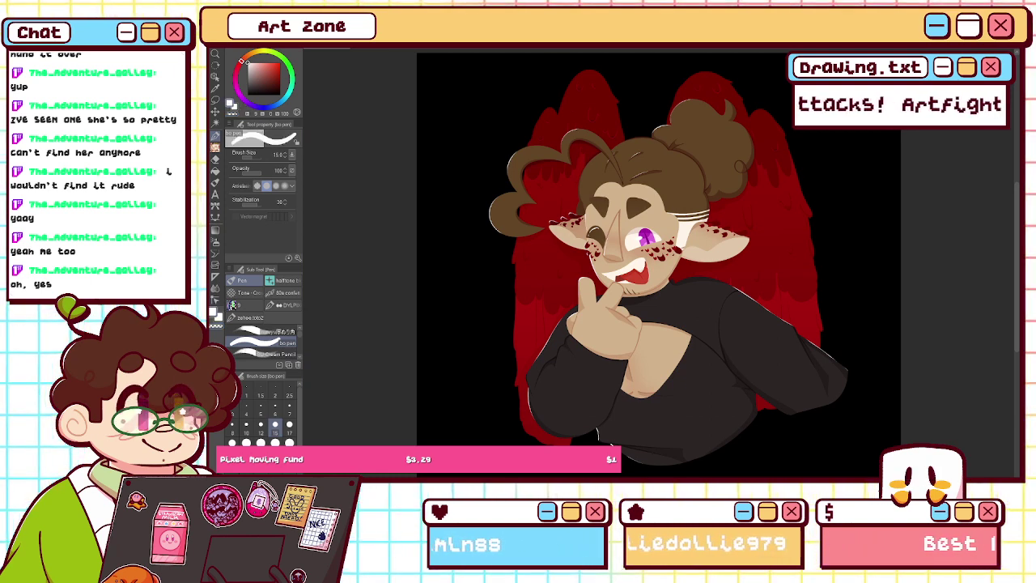
- Paint a white highlight along the hair's outer edge on the closed-eye side, beside the heart-shaped curl
scroll(625, 198, up, 5)
drag(625, 197, 624, 281)
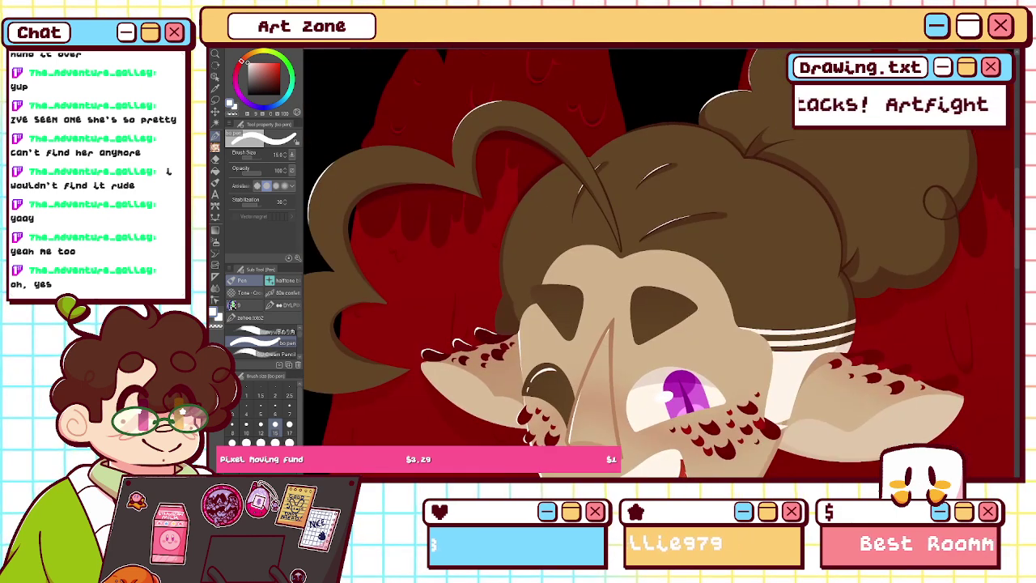
key(h)
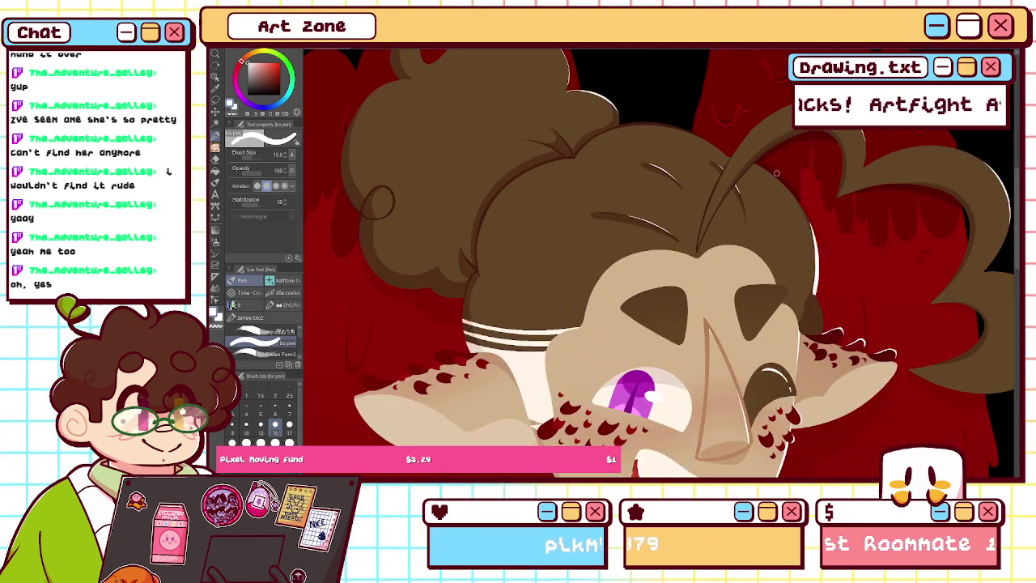
scroll(715, 225, right, 2)
drag(705, 187, 733, 284)
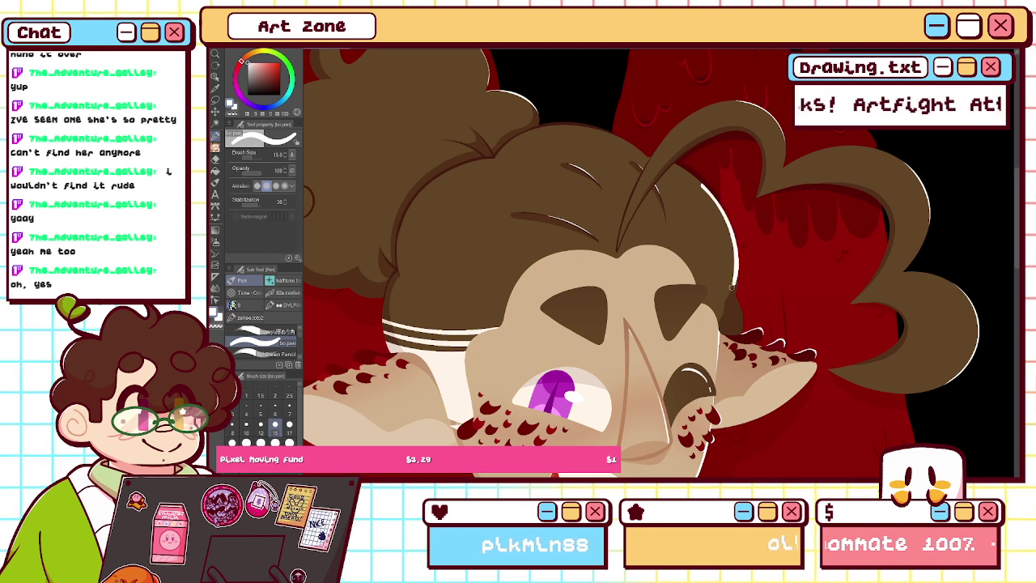
- Set the pen size to 25 and thin the highlight on the hair's outer edge to a fine line with transparent strokes
click(246, 443)
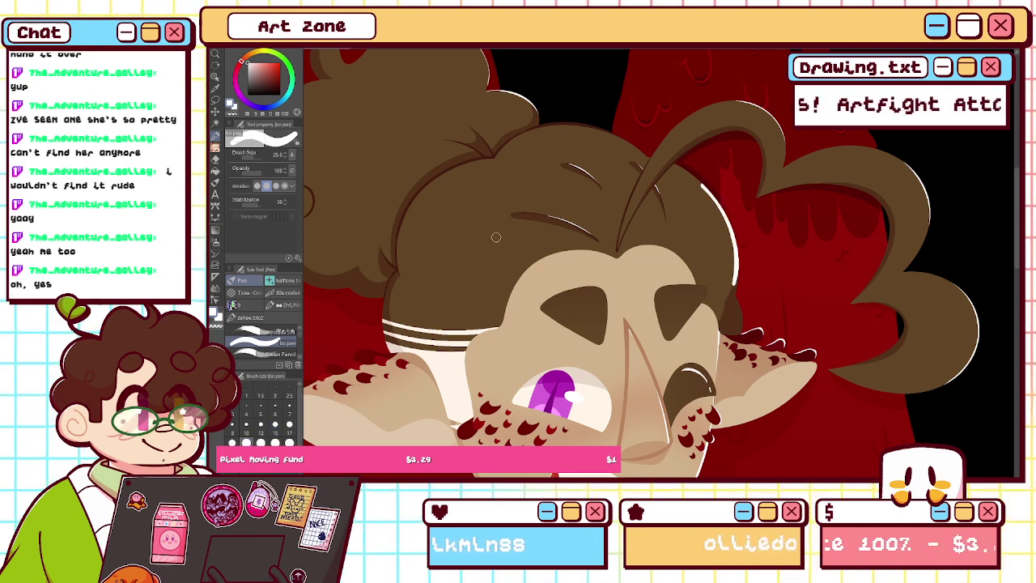
key(ctrl+z)
mouse_move(735, 293)
mouse_down()
mouse_move(702, 185)
mouse_move(720, 218)
mouse_move(729, 293)
mouse_up()
click(232, 113)
key(ctrl+z)
mouse_move(687, 180)
mouse_down()
mouse_move(733, 261)
mouse_move(723, 316)
mouse_up()
key(ctrl+z)
drag(696, 183, 733, 294)
key(ctrl+z)
key(ctrl+z)
mouse_move(696, 183)
mouse_down()
mouse_move(732, 263)
mouse_move(733, 295)
mouse_up()
key(ctrl+z)
mouse_move(694, 181)
mouse_down()
mouse_move(712, 202)
mouse_move(733, 295)
mouse_up()
key(ctrl+z)
mouse_move(694, 182)
mouse_down()
mouse_move(737, 264)
mouse_move(729, 321)
mouse_move(723, 253)
mouse_move(694, 183)
mouse_move(727, 329)
mouse_up()
key(ctrl+z)
key(ctrl+z)
drag(695, 181, 731, 298)
drag(718, 214, 732, 292)
- Set the pen size to 17 and paint white highlights on the red feathers along the upper edge of the open-eye side's ear
click(231, 105)
key(bracketleft)
key(bracketleft)
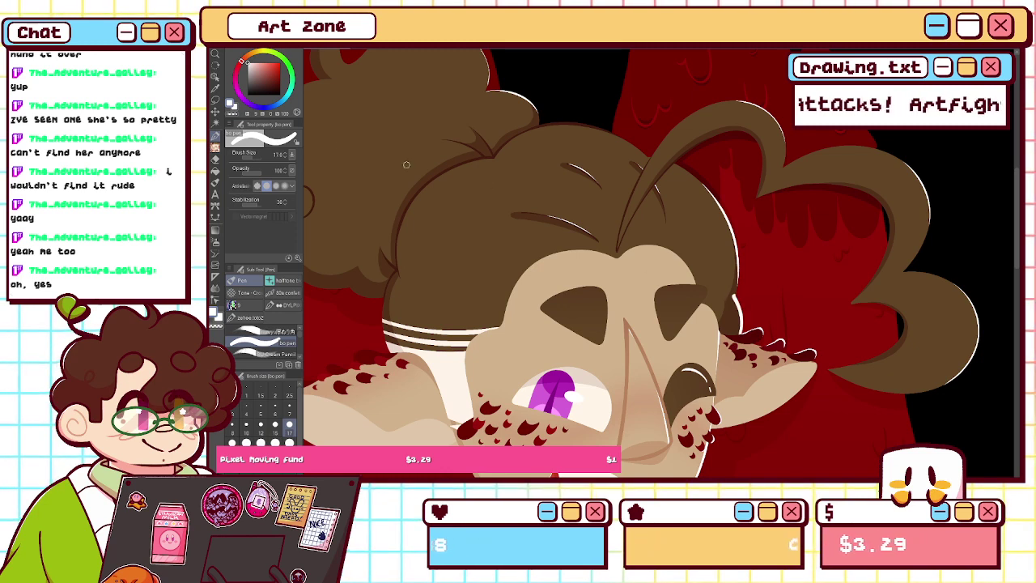
click(233, 114)
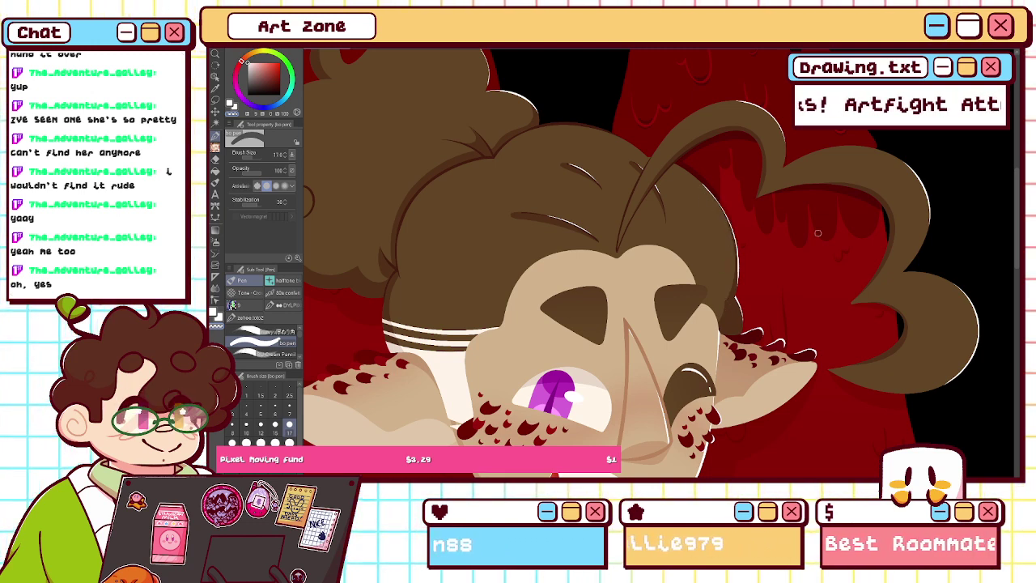
key(h)
key(ctrl+0)
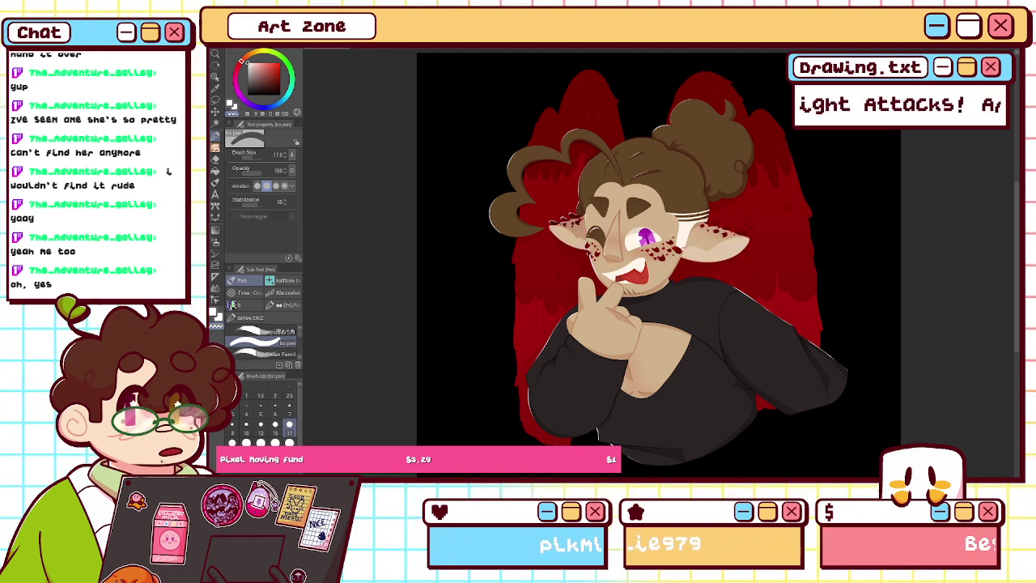
scroll(699, 237, up, 3)
drag(699, 236, 677, 274)
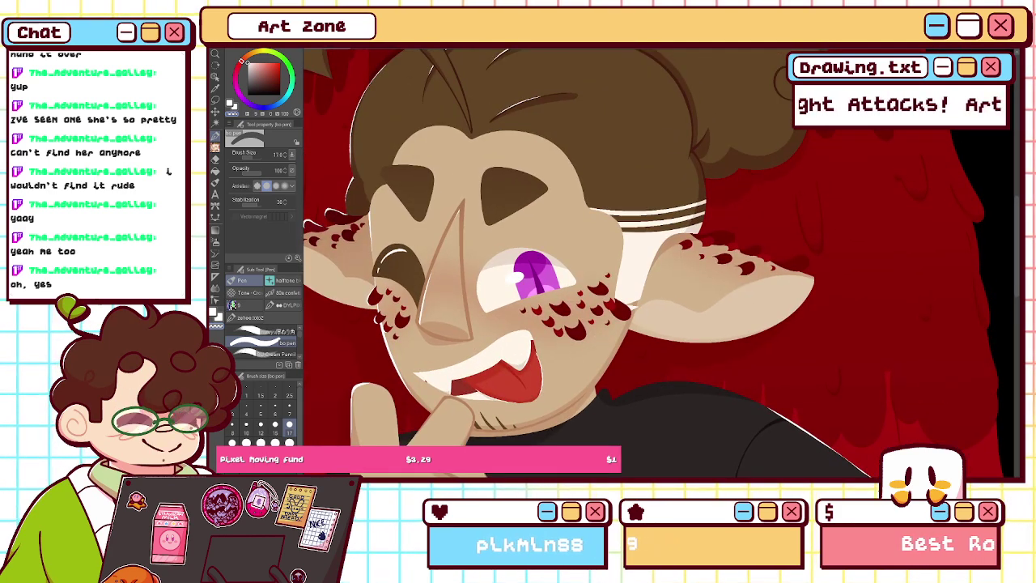
scroll(599, 247, up, 3)
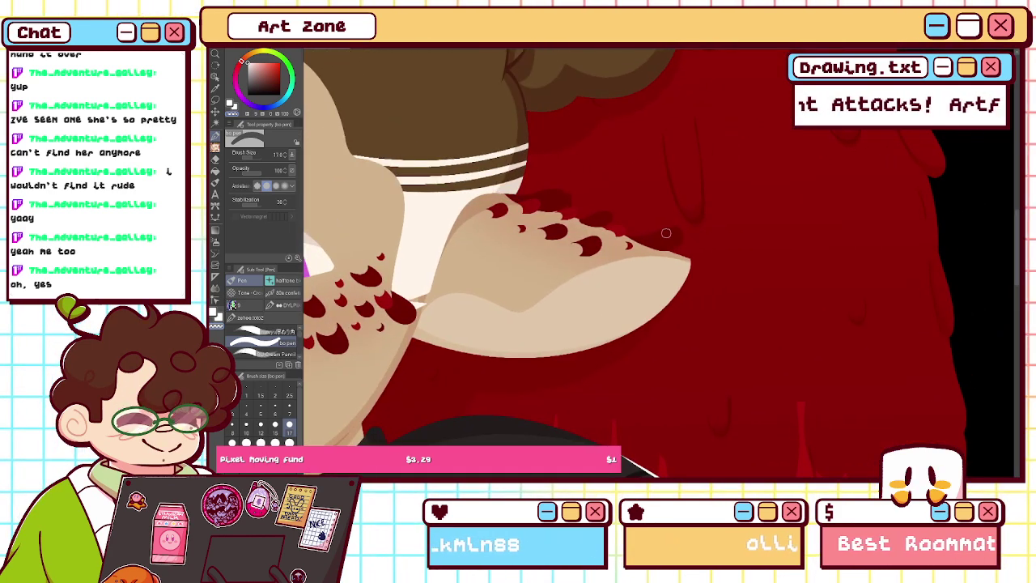
key(x)
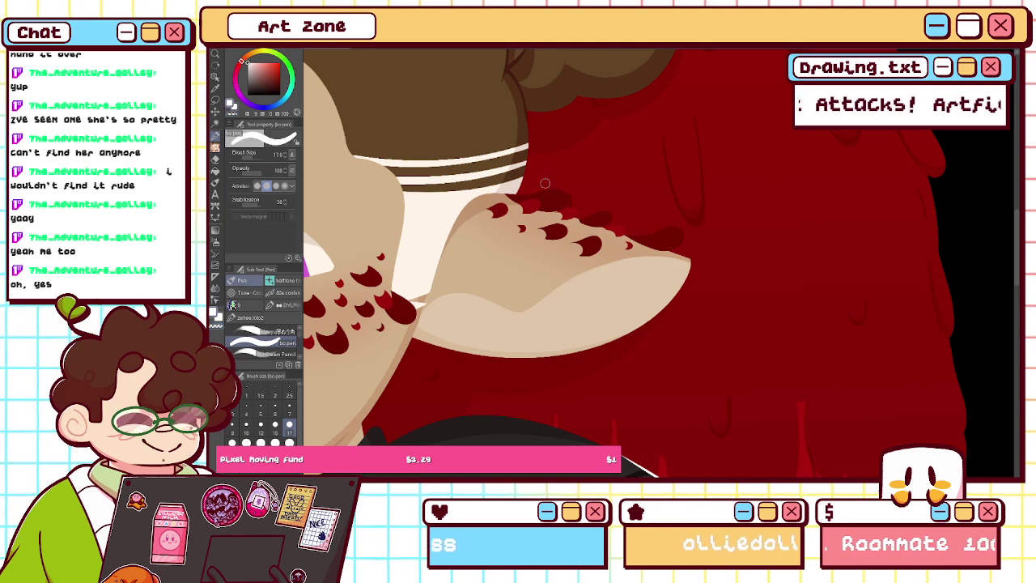
drag(646, 237, 677, 239)
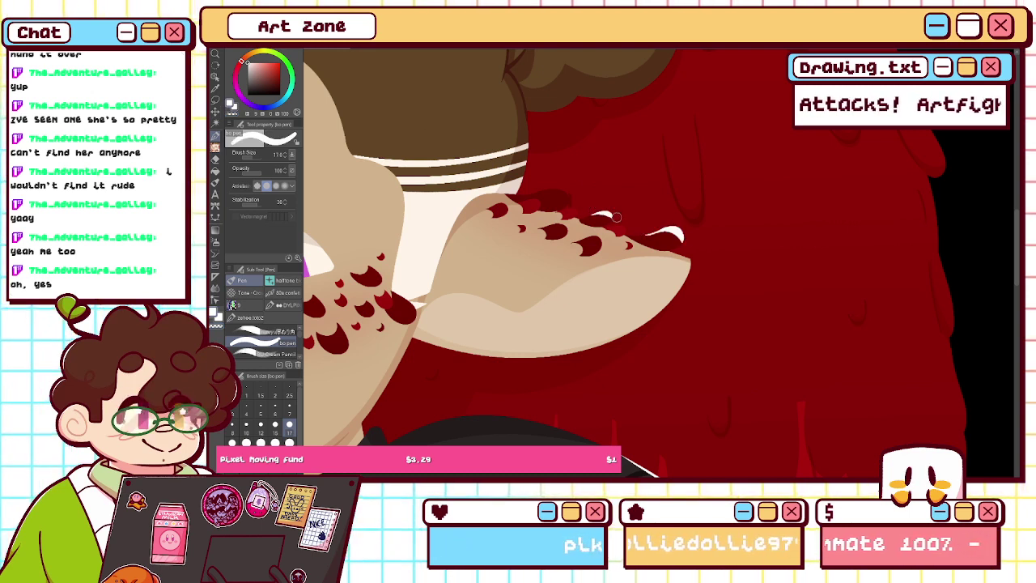
drag(545, 195, 567, 194)
drag(600, 213, 612, 216)
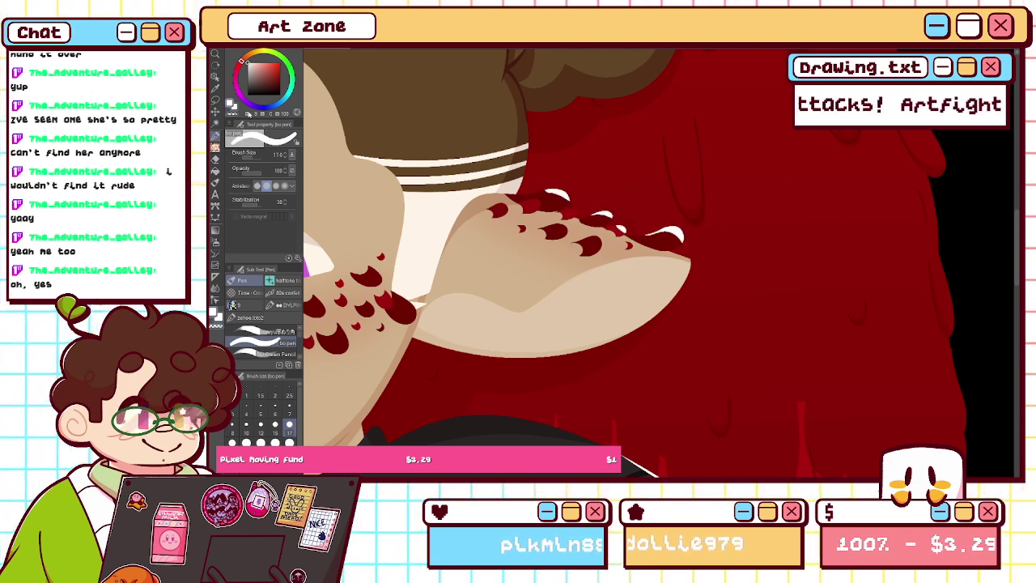
- Thin the white feather highlights on the open-eye side's ear with transparent strokes
click(232, 113)
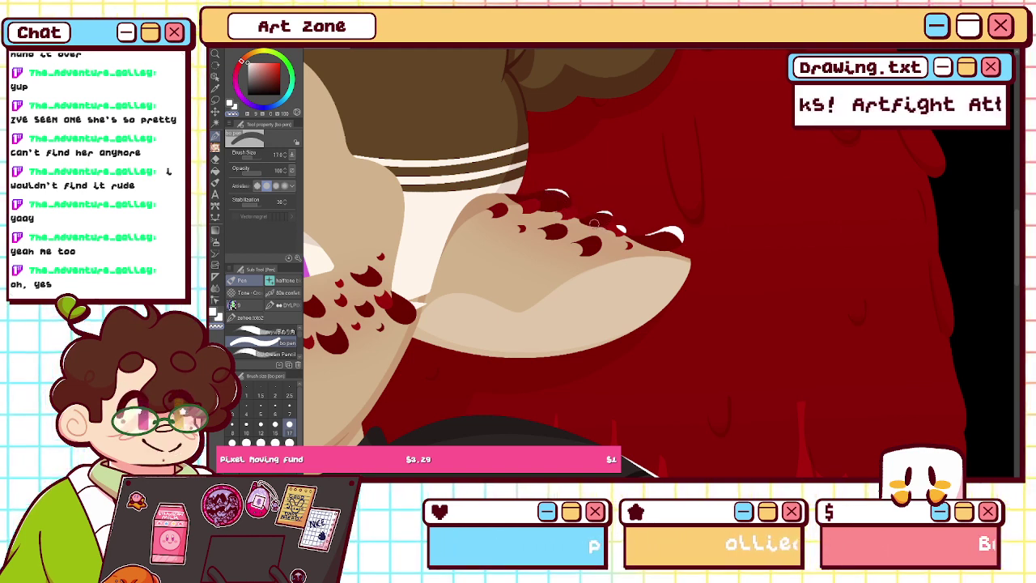
mouse_move(657, 242)
mouse_down()
mouse_move(680, 247)
mouse_move(678, 235)
mouse_up()
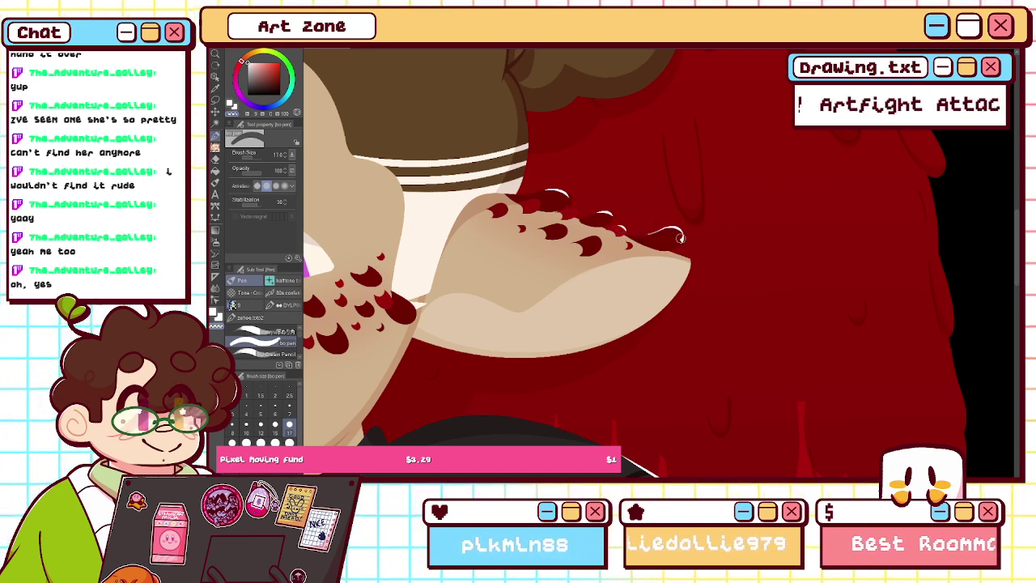
key(ctrl+0)
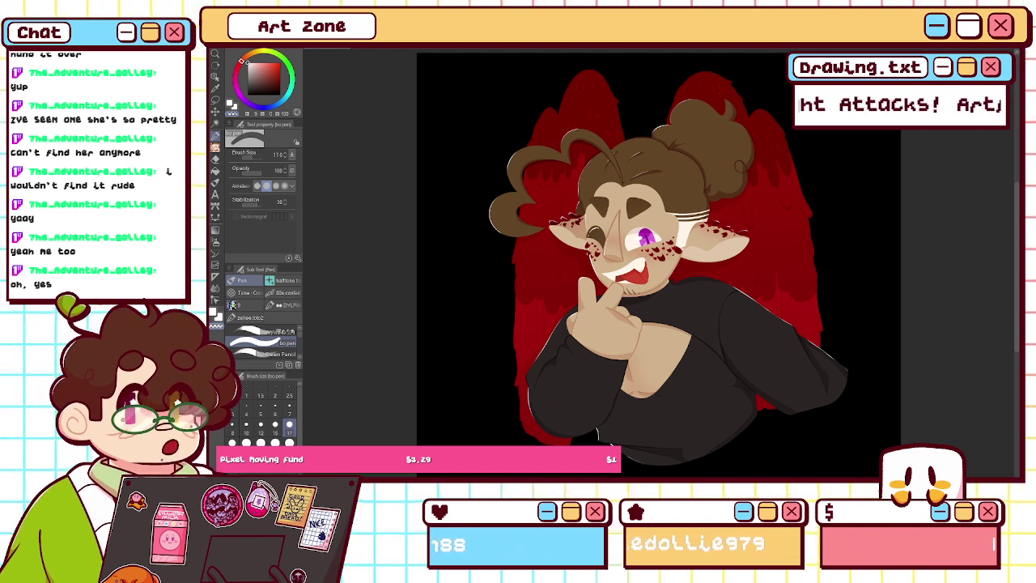
- Paint a white highlight along the lower edge of the ear on the closed-eye side, from its tip to the cheek
key(ctrl+plus)
key(ctrl+plus)
key(ctrl+plus)
drag(647, 251, 854, 340)
key(ctrl+plus)
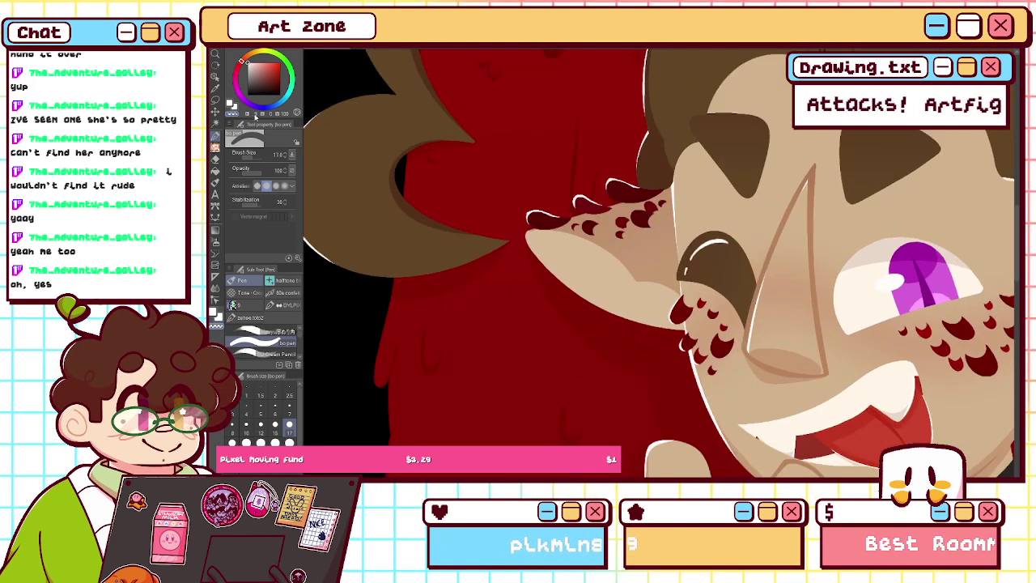
mouse_move(528, 233)
mouse_down()
mouse_move(615, 324)
mouse_move(684, 351)
mouse_move(557, 276)
mouse_move(524, 232)
mouse_move(680, 331)
mouse_up()
key(ctrl+z)
key(ctrl+z)
drag(526, 233, 653, 337)
key(ctrl+z)
mouse_move(526, 234)
mouse_down()
mouse_move(553, 267)
mouse_move(675, 336)
mouse_up()
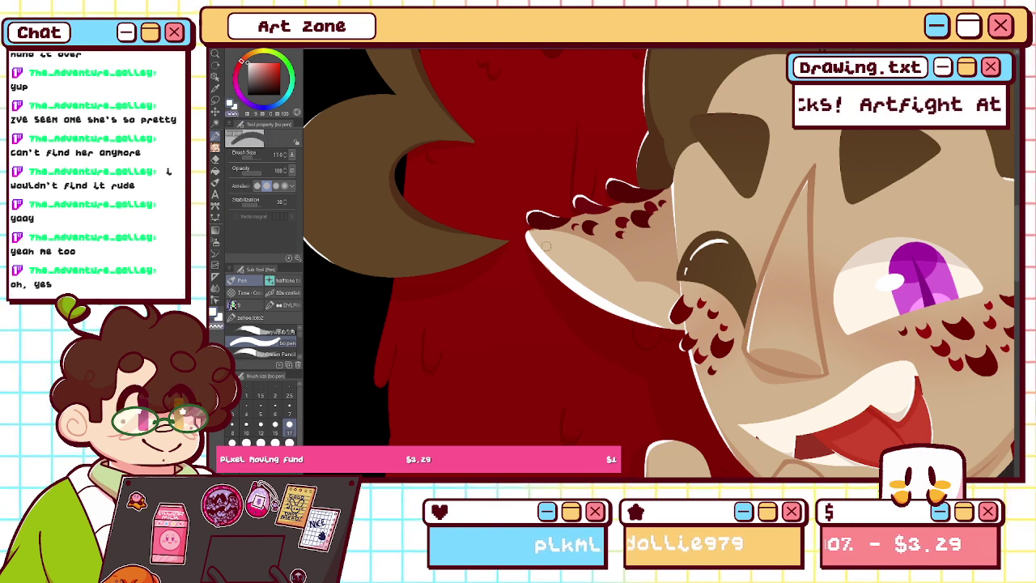
- Thin the highlight along the closed-eye side's ear to a fine line with transparent strokes
mouse_move(528, 234)
mouse_down()
mouse_move(679, 337)
mouse_move(736, 257)
mouse_up()
key(ctrl+z)
key(h)
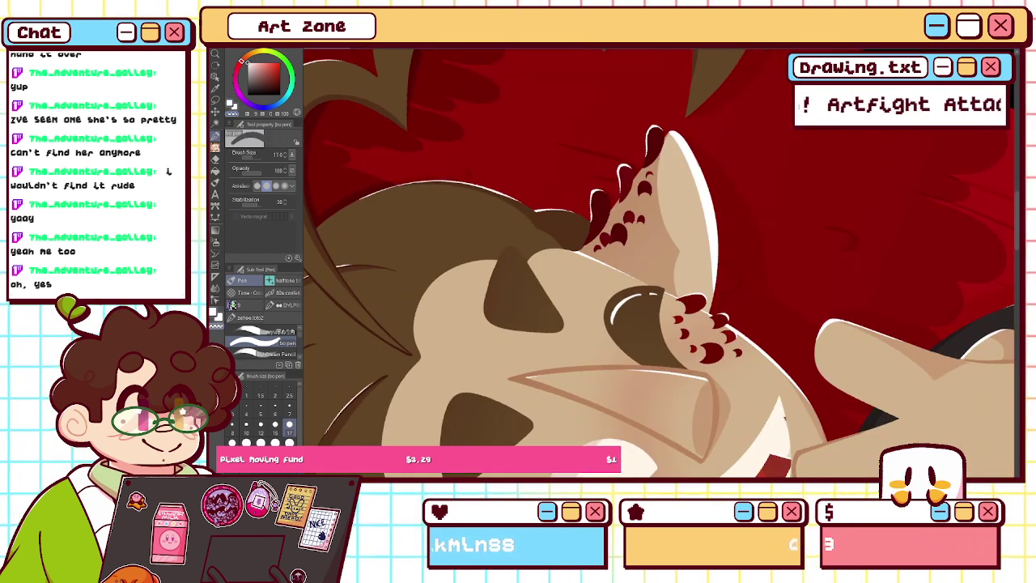
key(minus)
key(minus)
key(minus)
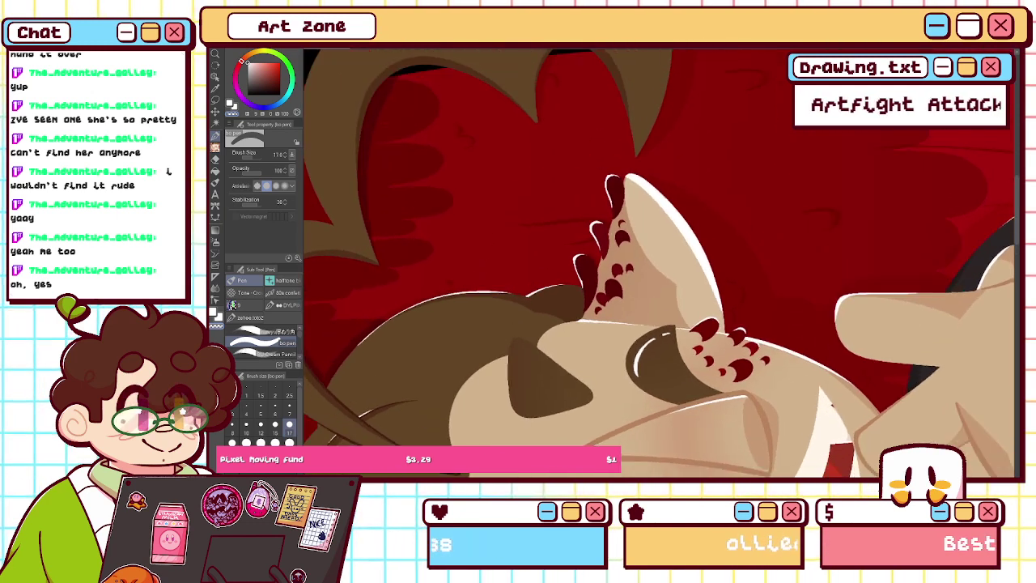
click(231, 105)
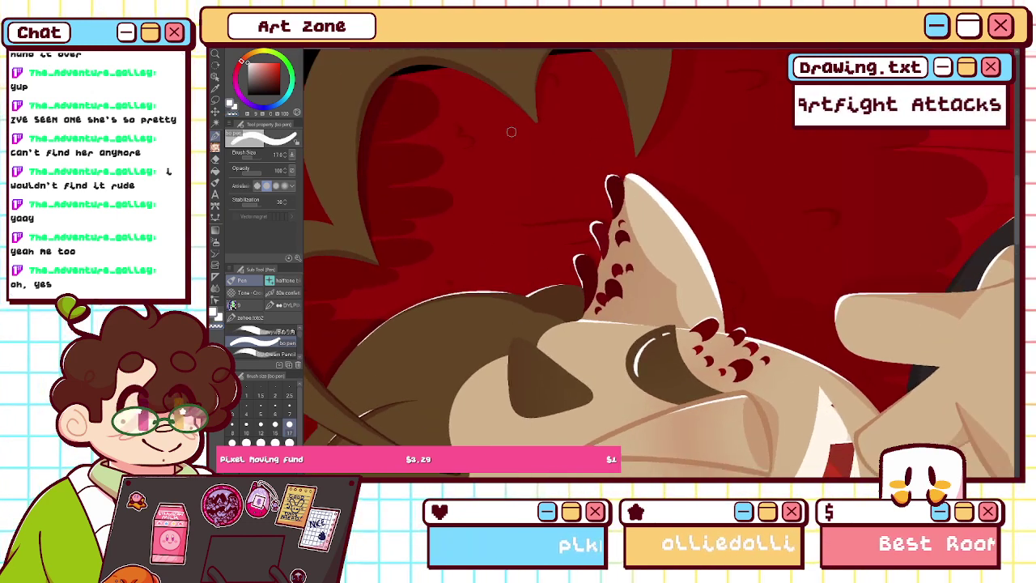
click(233, 113)
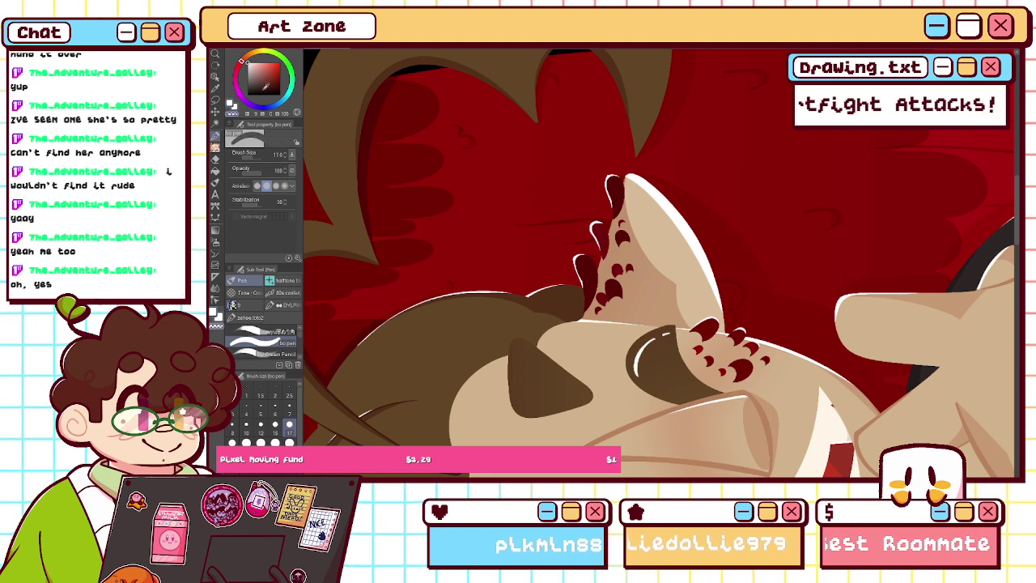
drag(619, 176, 723, 319)
key(ctrl+z)
mouse_move(619, 178)
mouse_down()
mouse_move(670, 210)
mouse_move(727, 346)
mouse_up()
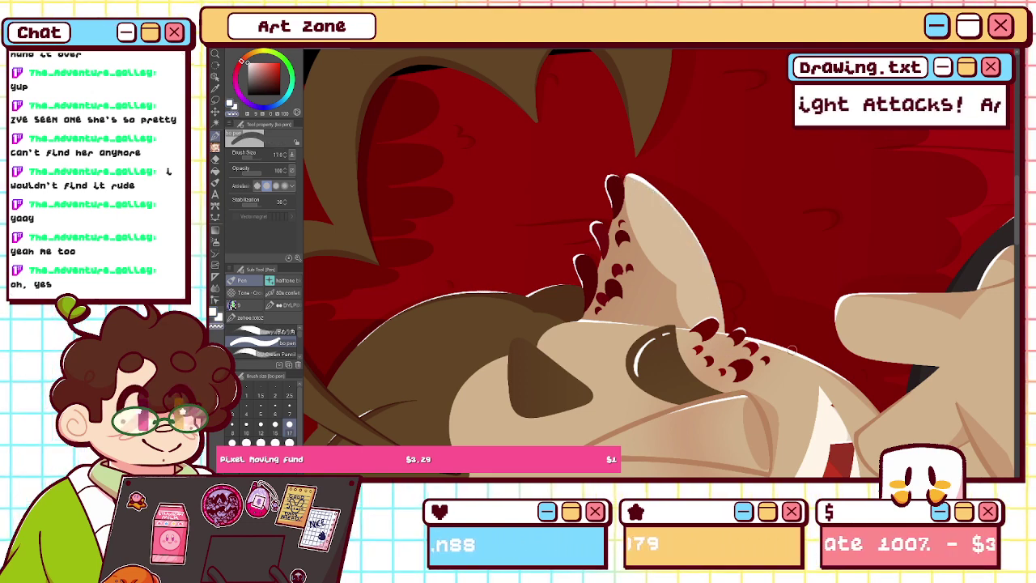
key(ctrl+@)
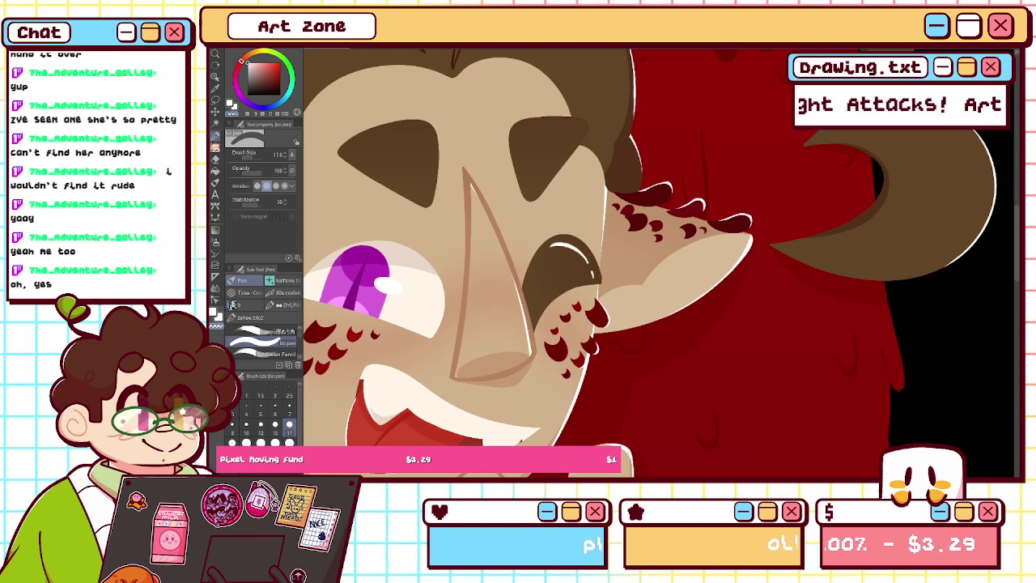
- Paint a white rim highlight along the lower edge of the large ear's tip
key(h)
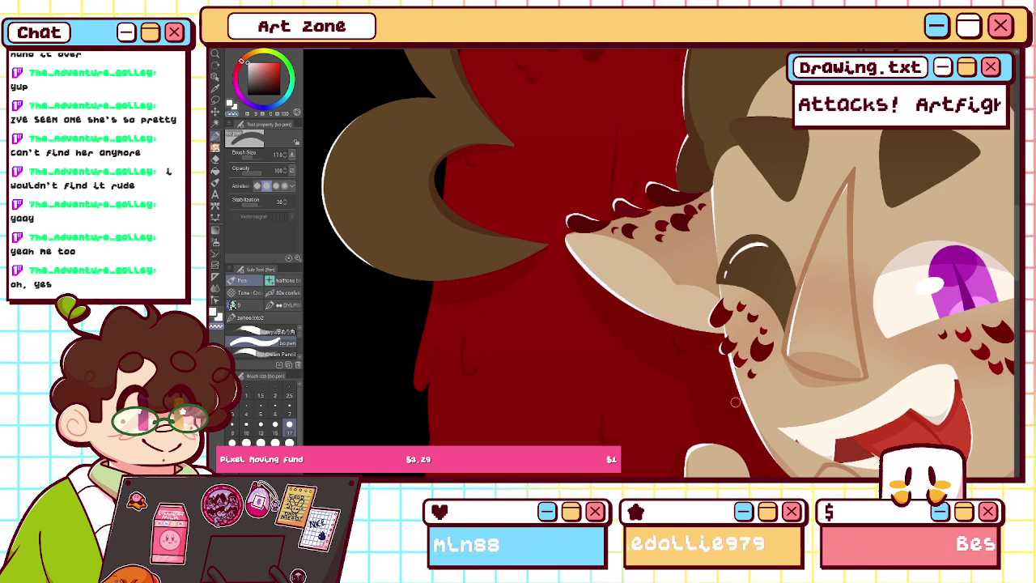
key(h)
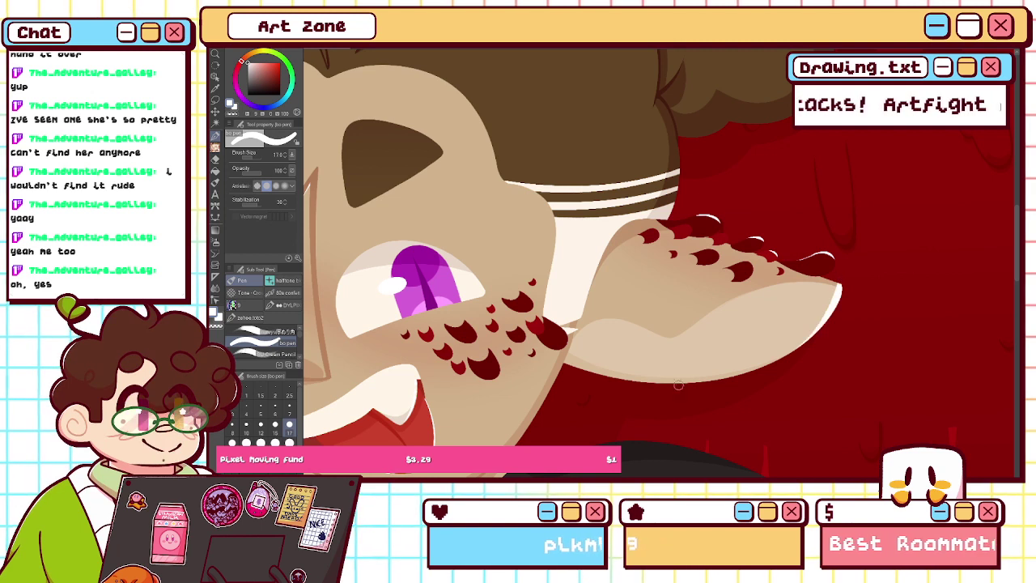
drag(840, 284, 789, 344)
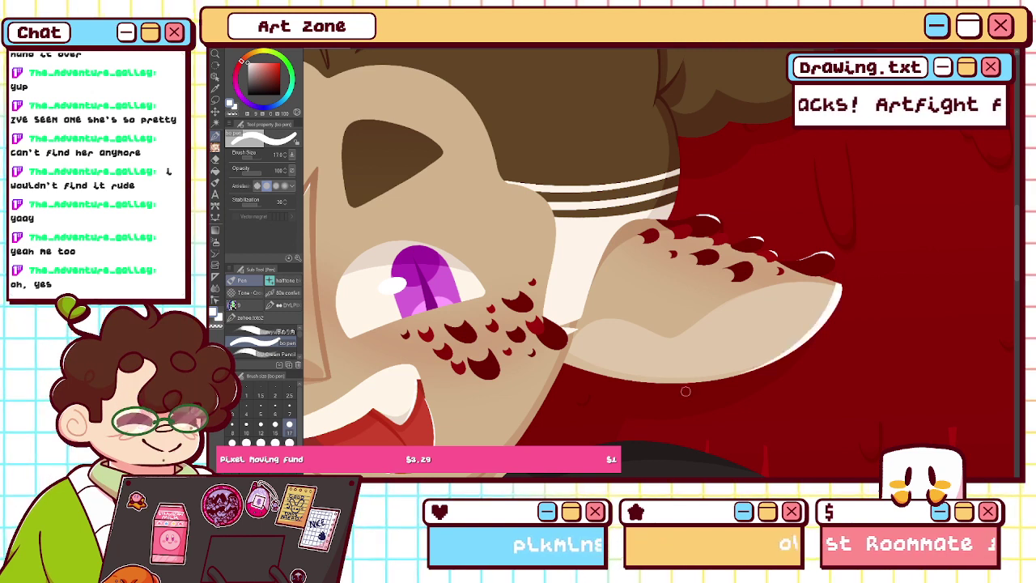
- Thin the ear tip's white highlight to a narrow rim with transparent strokes, undoing and retrying until the edge is clean
click(235, 116)
drag(843, 282, 726, 380)
key(ctrl+z)
drag(842, 281, 739, 376)
key(ctrl+z)
drag(831, 294, 741, 375)
key(ctrl+z)
drag(842, 281, 790, 348)
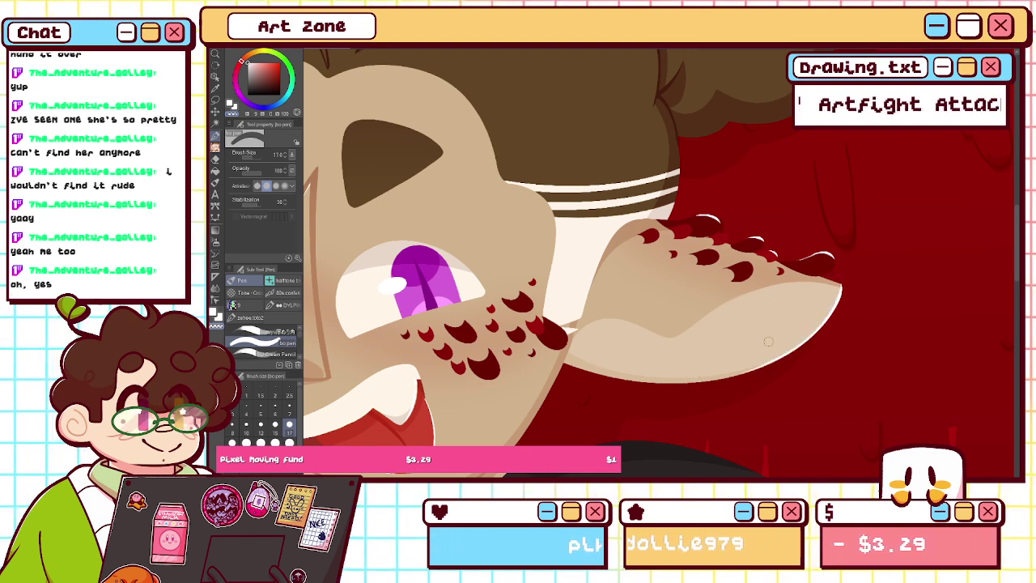
key(ctrl+z)
drag(831, 317, 702, 378)
key(ctrl+z)
mouse_move(836, 285)
mouse_down()
mouse_move(810, 327)
mouse_move(696, 379)
mouse_up()
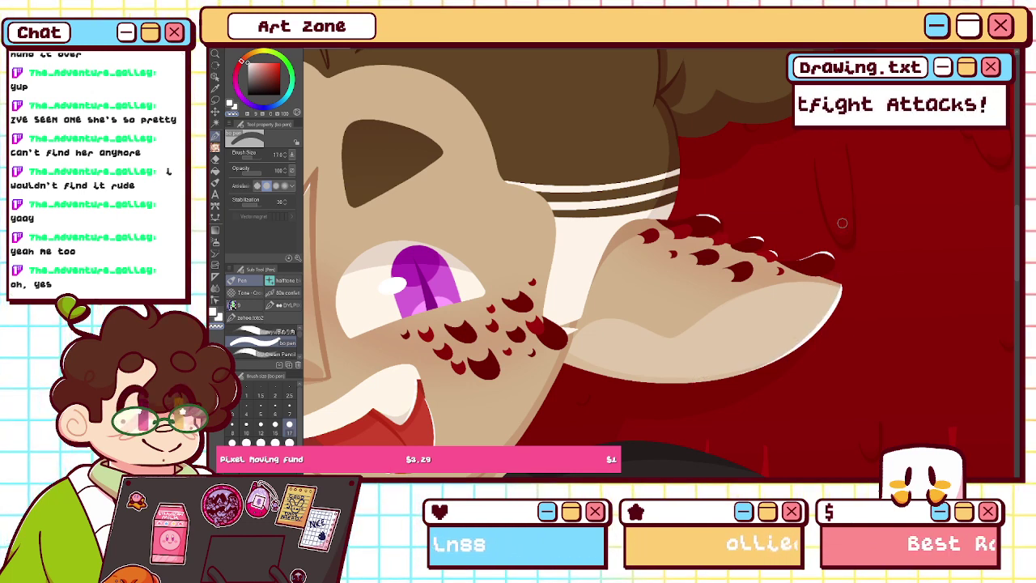
- Try a white highlight with brush size 15 along the crease beside the sleeve in the chest cutout, trimming it with the transparent colour
key(ctrl+0)
key(h)
key(h)
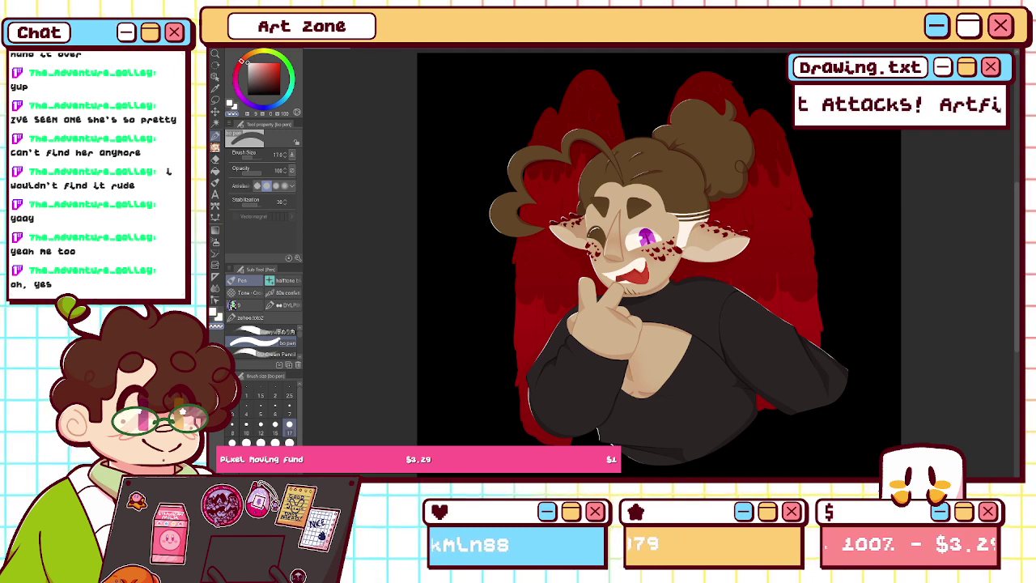
key(ctrl+plus)
key(ctrl+plus)
key(ctrl+plus)
drag(567, 284, 551, 291)
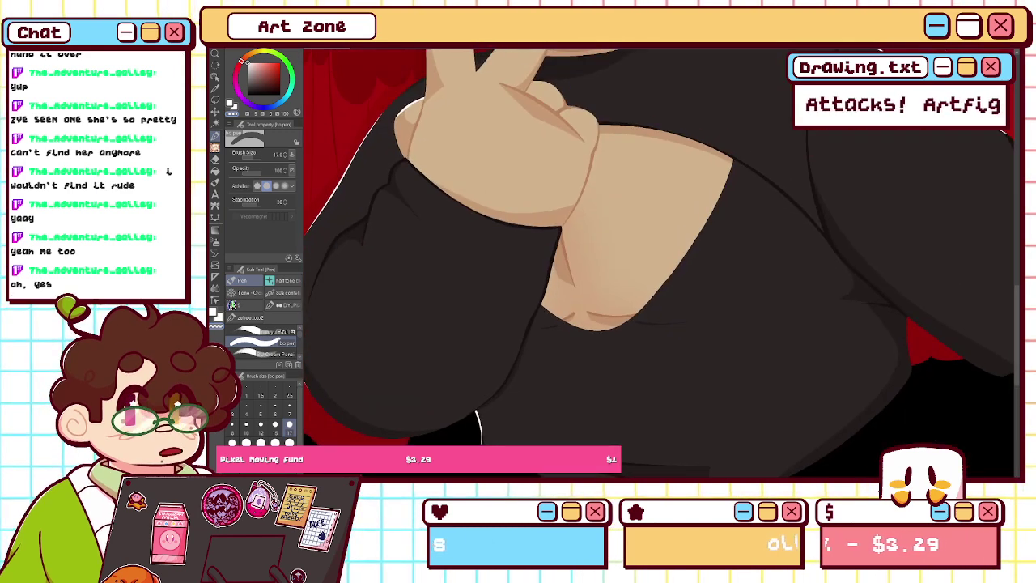
key(c)
drag(564, 228, 581, 293)
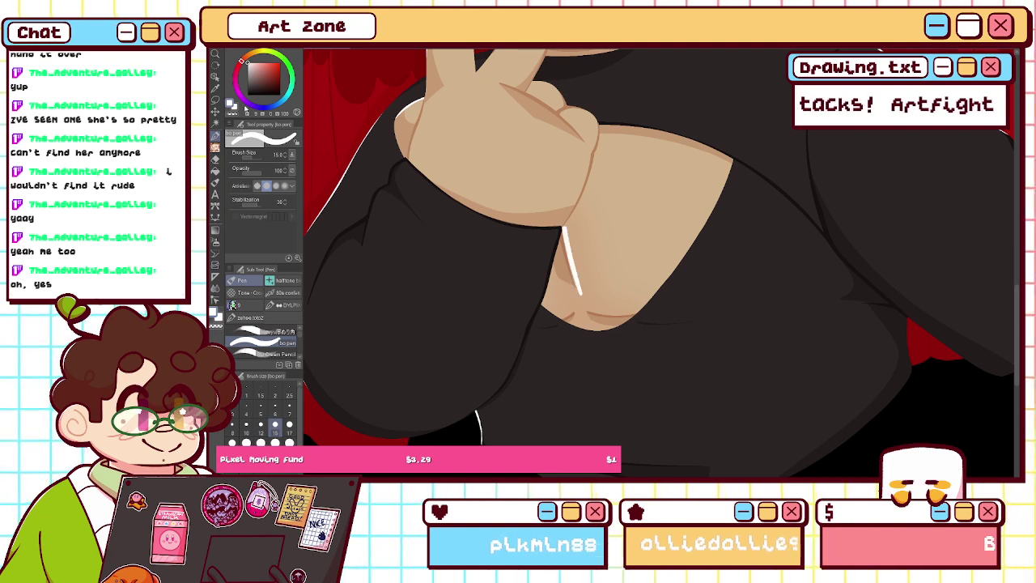
click(233, 114)
drag(565, 230, 581, 293)
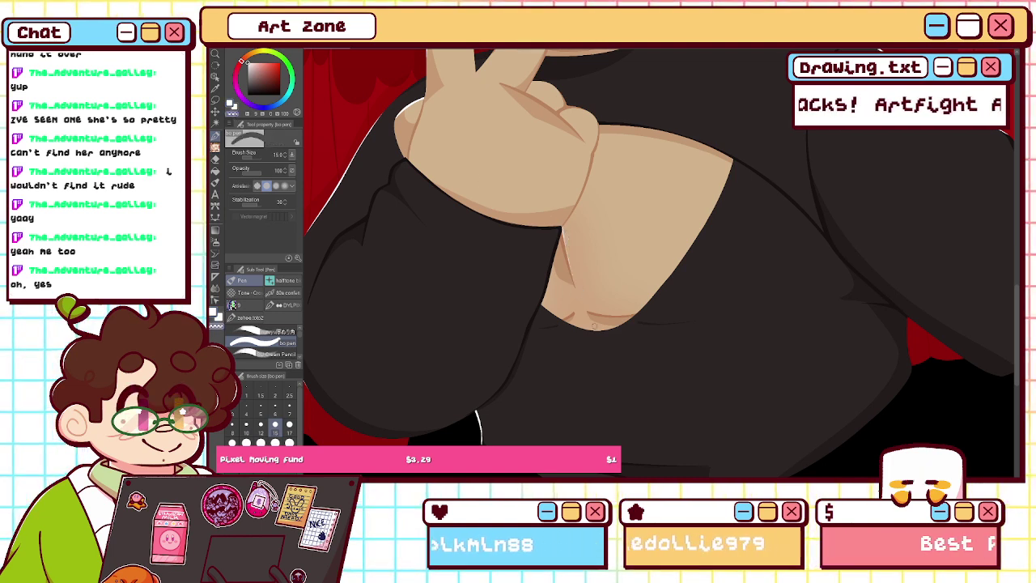
key(ctrl+z)
drag(564, 230, 580, 294)
key(ctrl+z)
mouse_move(564, 231)
mouse_down()
mouse_move(580, 294)
mouse_move(565, 233)
mouse_up()
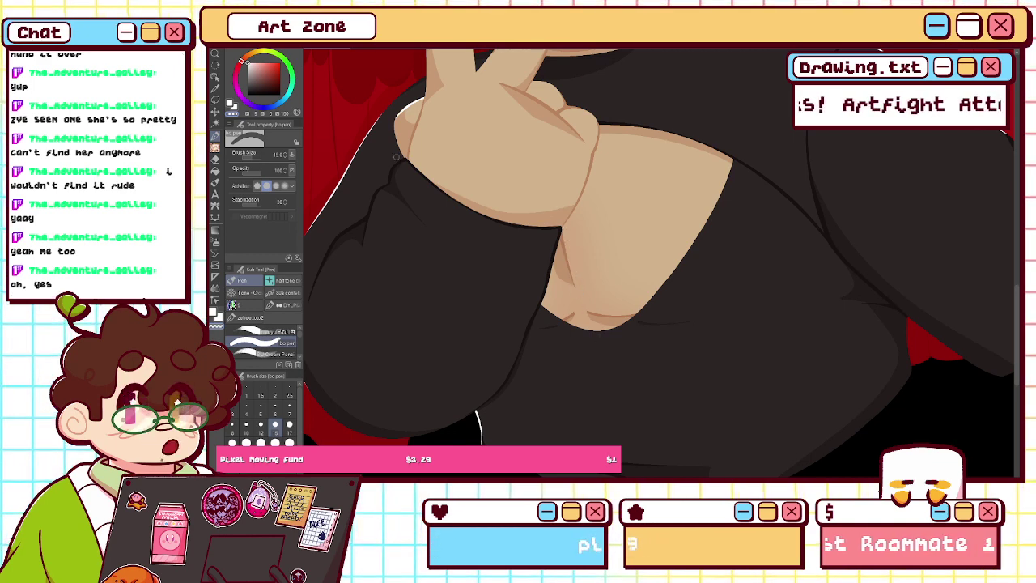
- Retry the crease highlight in the chest cutout on the mirrored canvas, thinning the white stroke with the transparent colour
key(c)
key(h)
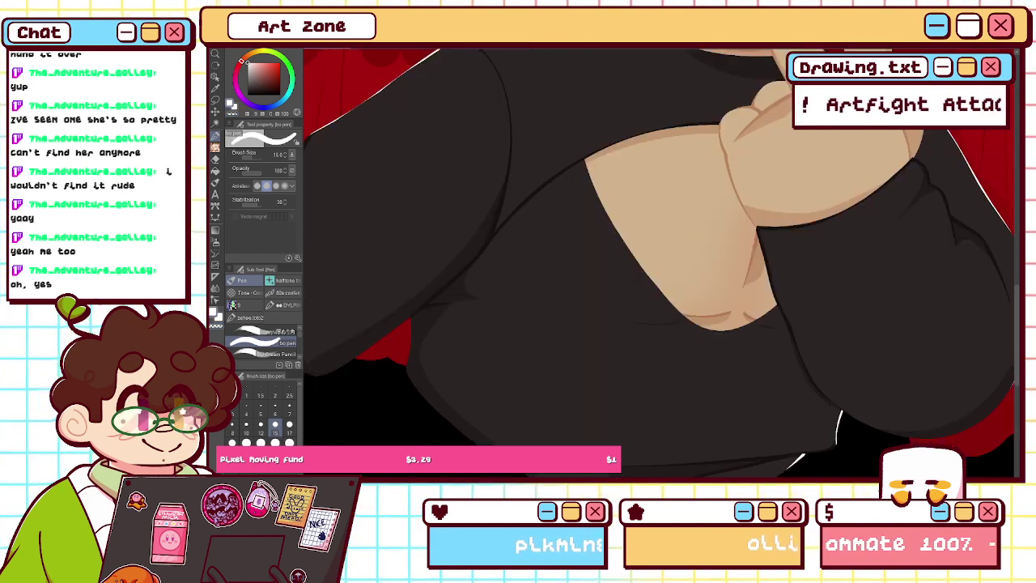
drag(754, 230, 733, 298)
drag(754, 229, 735, 300)
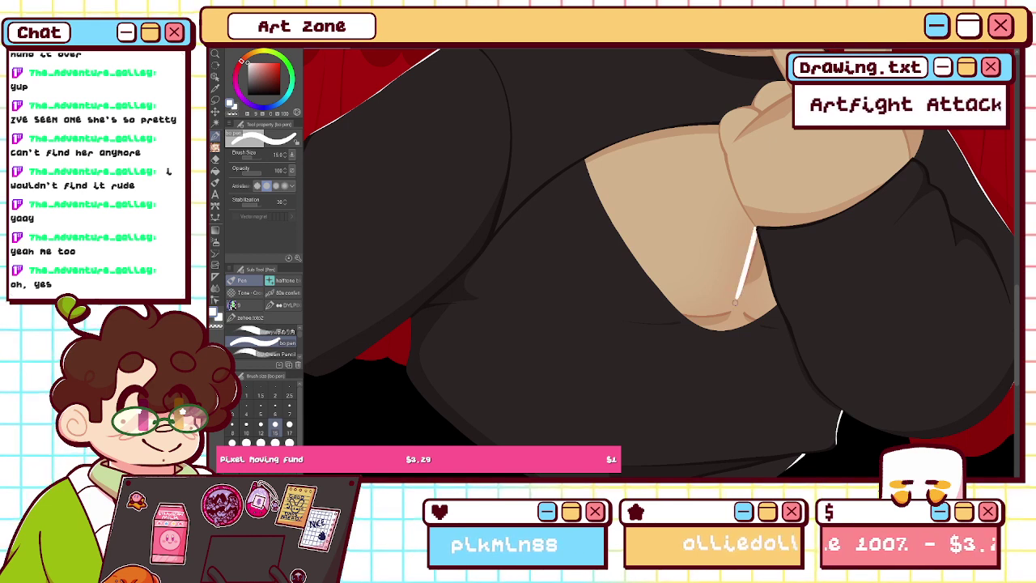
key(x)
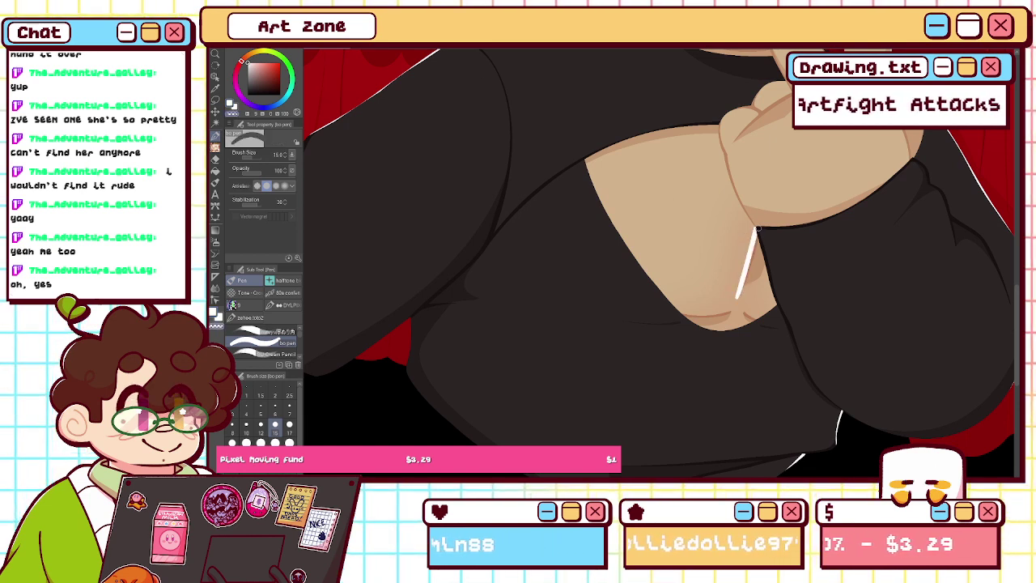
drag(757, 232, 737, 305)
key(ctrl+z)
drag(753, 228, 742, 272)
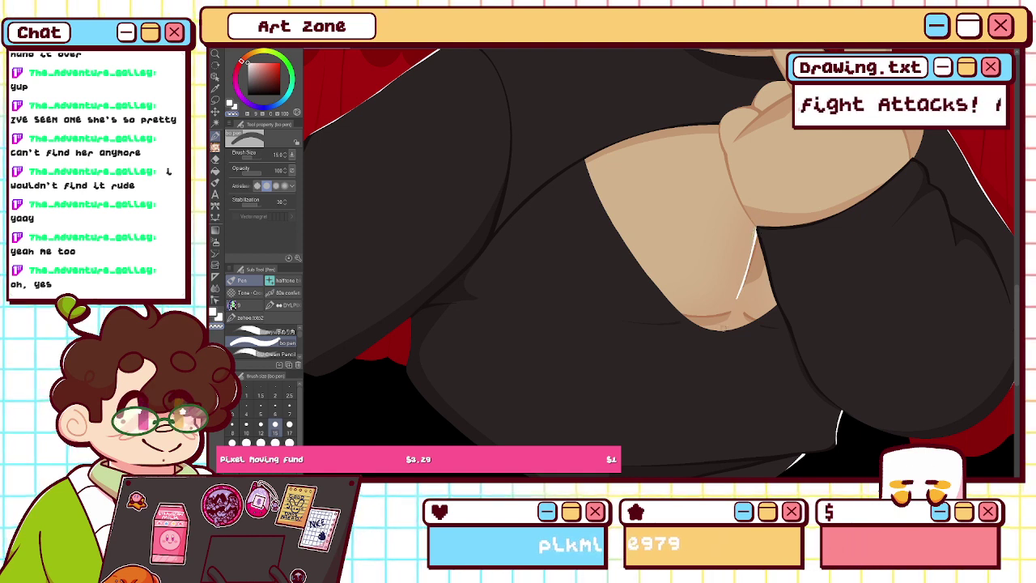
key(ctrl+z)
key(ctrl+z)
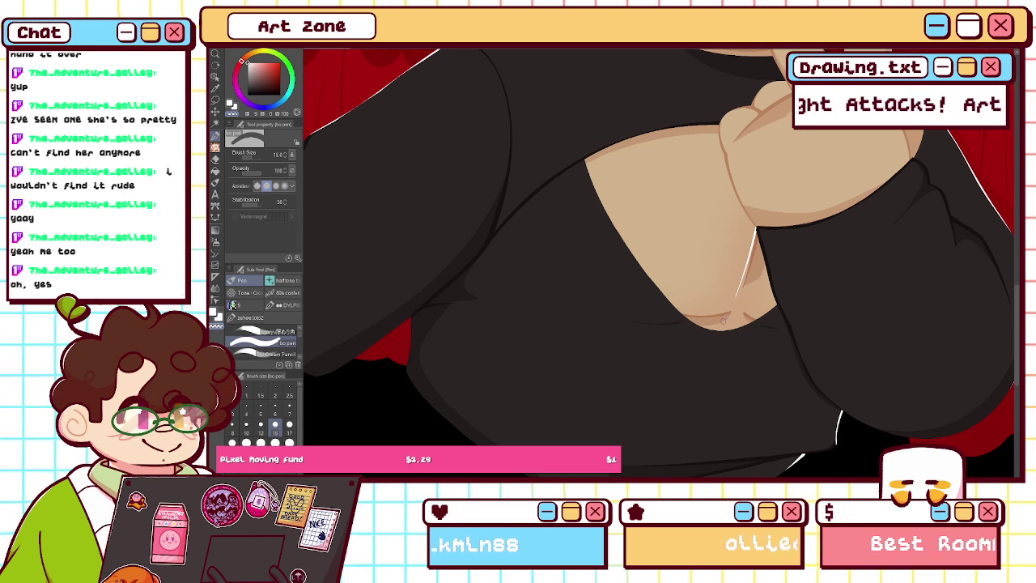
key(h)
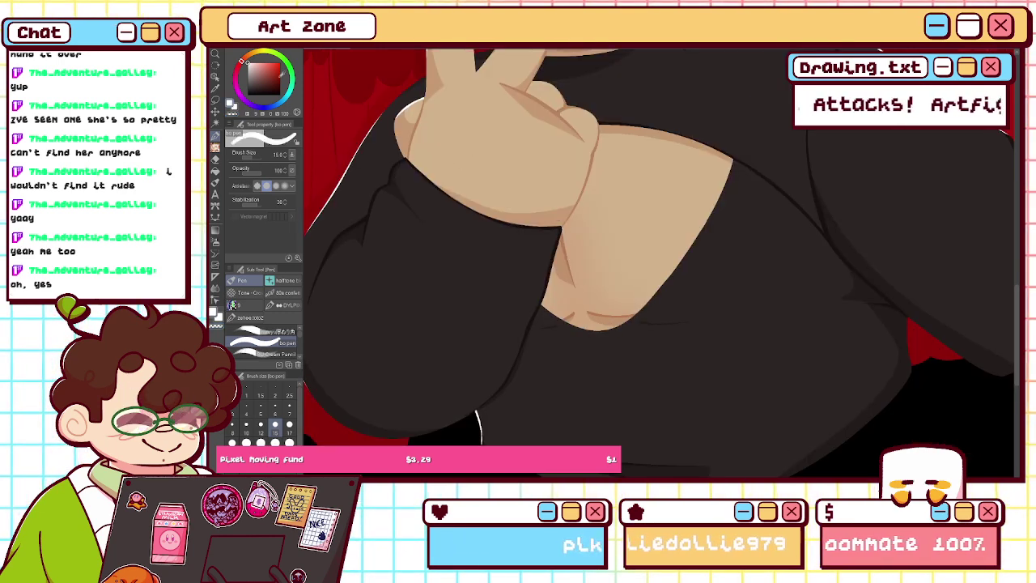
- Paint a thick white stroke along the crease beside the sleeve, undoing and redrawing it until it follows the skin fold
key(ctrl+plus)
drag(512, 209, 548, 314)
key(ctrl+z)
drag(512, 209, 551, 328)
key(ctrl+z)
mouse_move(512, 208)
mouse_down()
mouse_move(541, 324)
mouse_move(542, 314)
mouse_move(551, 329)
mouse_move(618, 335)
mouse_move(536, 332)
mouse_up()
key(ctrl+z)
key(ctrl+z)
- Paint a white highlight along the curved fold near the bottom of the chest cutout and thin it with the transparent colour
drag(633, 332, 546, 332)
drag(563, 200, 614, 370)
key(ctrl+z)
drag(726, 285, 739, 362)
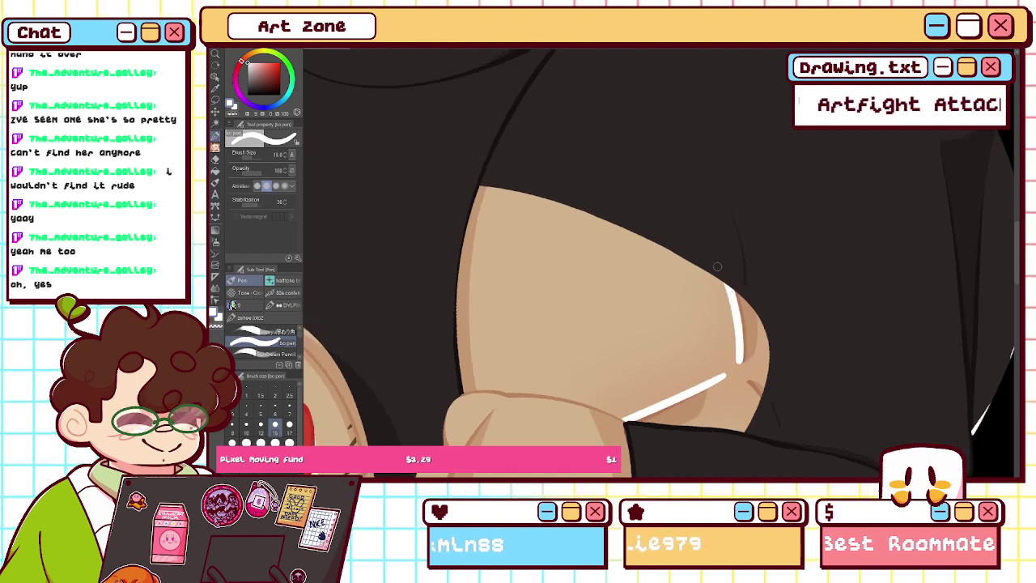
key(ctrl+z)
drag(739, 361, 726, 287)
drag(738, 343, 735, 375)
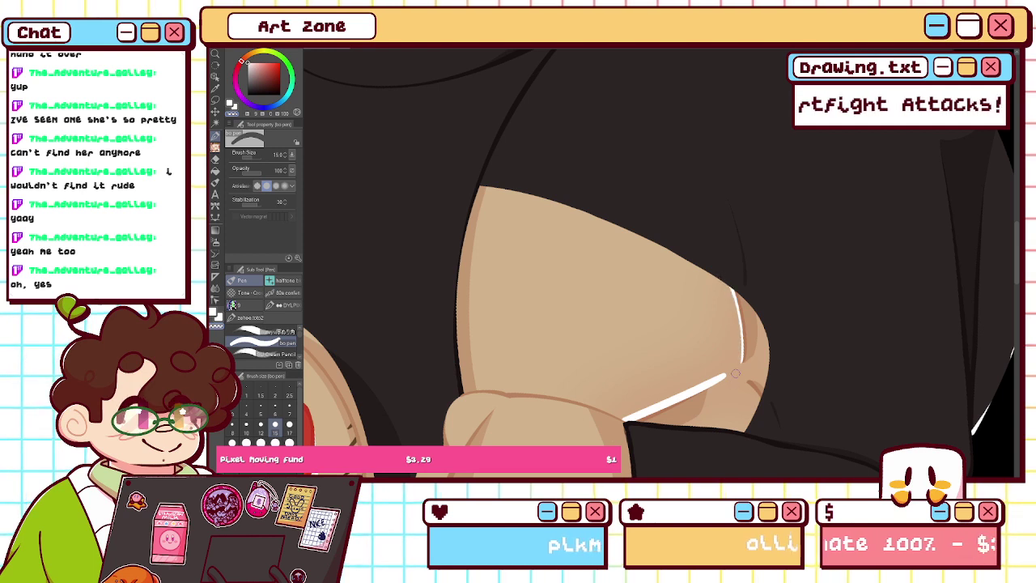
key(ctrl+z)
drag(733, 285, 742, 343)
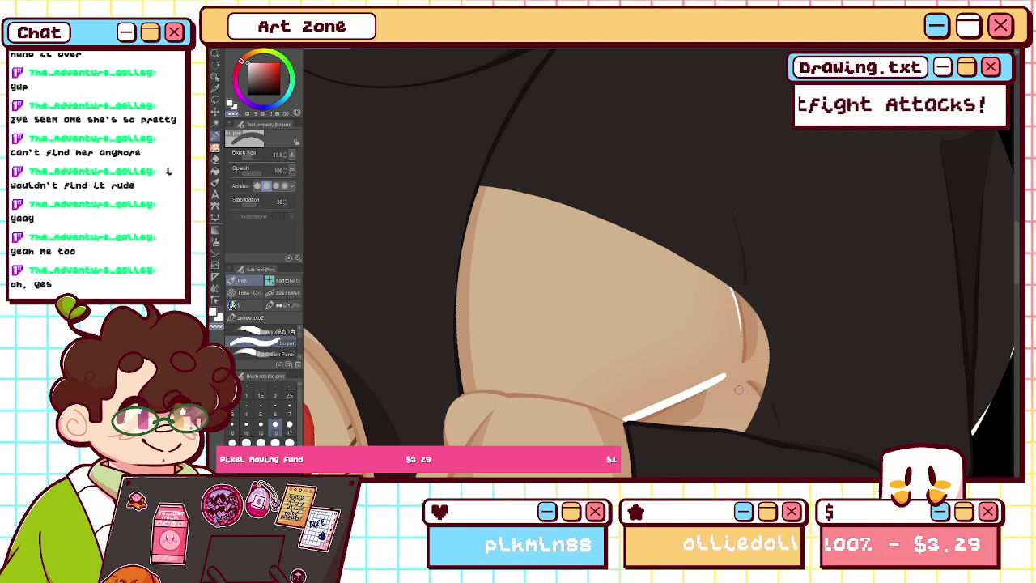
- Trim the thick white stroke on the crease beside the sleeve to a thin tapered line
drag(1008, 199, 664, 466)
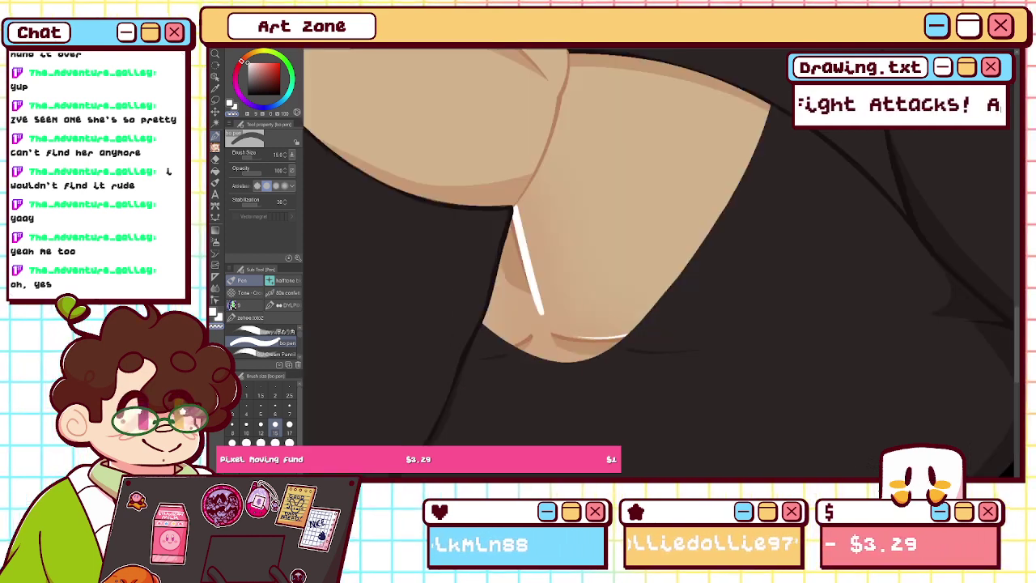
key(ctrl+z)
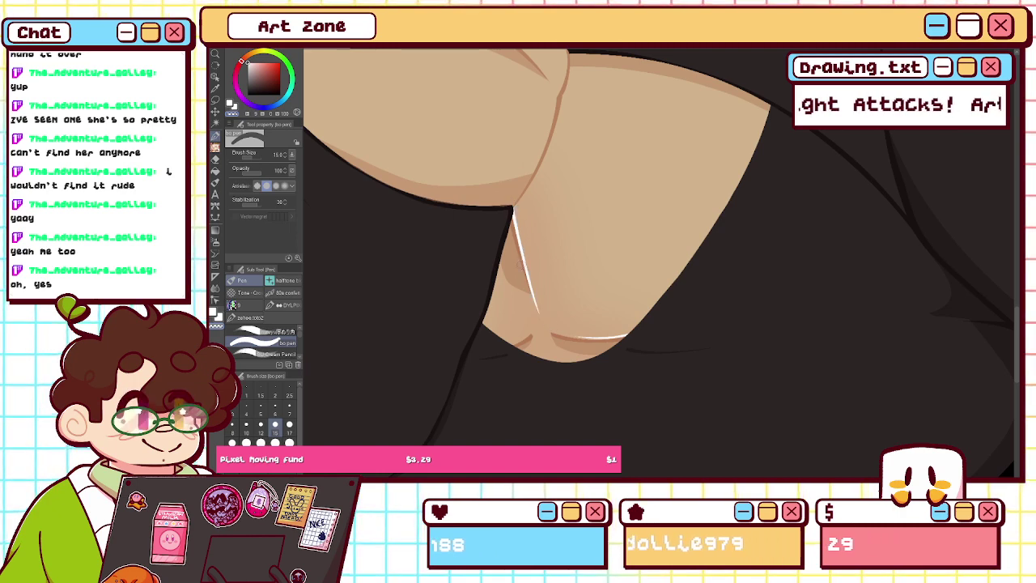
key(ctrl+0)
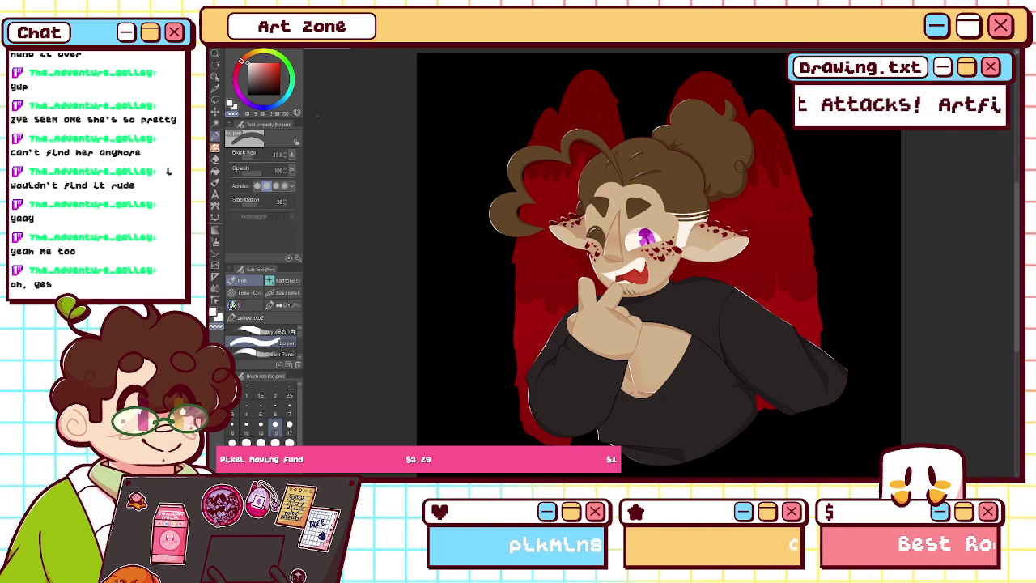
- Set the brush size to 40 and paint white rim highlights on the wing tips behind the hair bun
key(c)
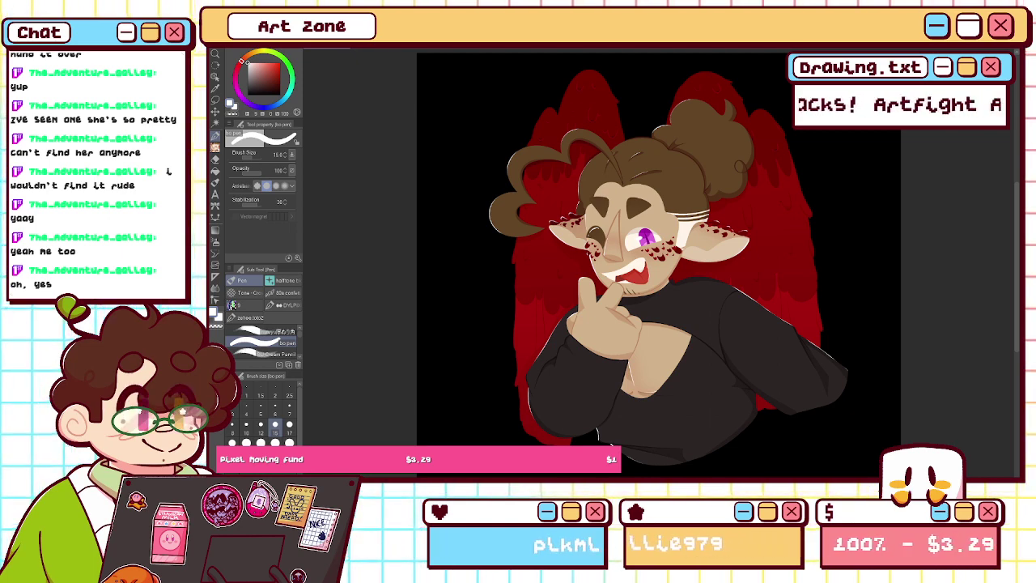
scroll(698, 213, up, 5)
drag(729, 162, 491, 458)
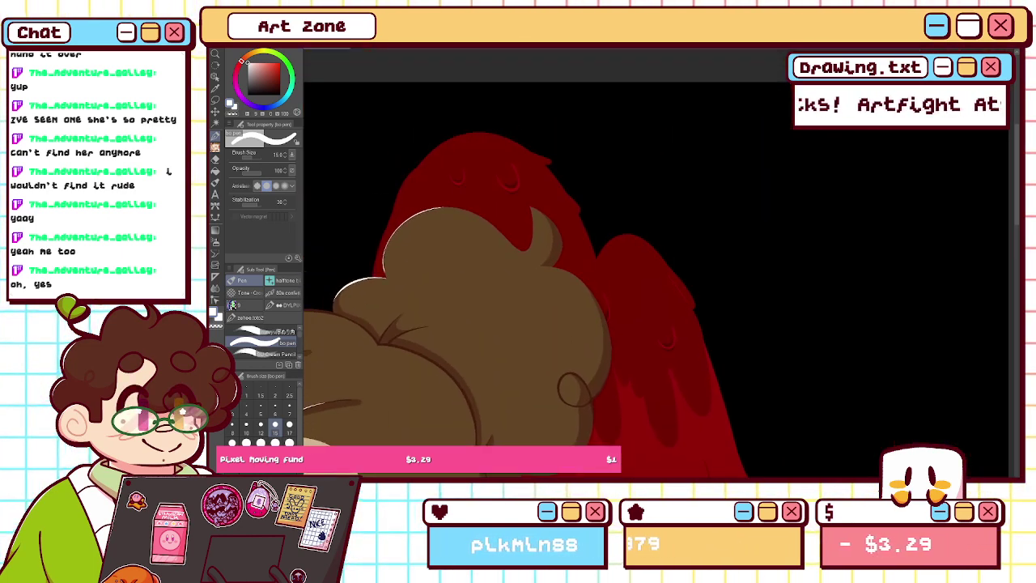
click(275, 442)
drag(548, 159, 525, 148)
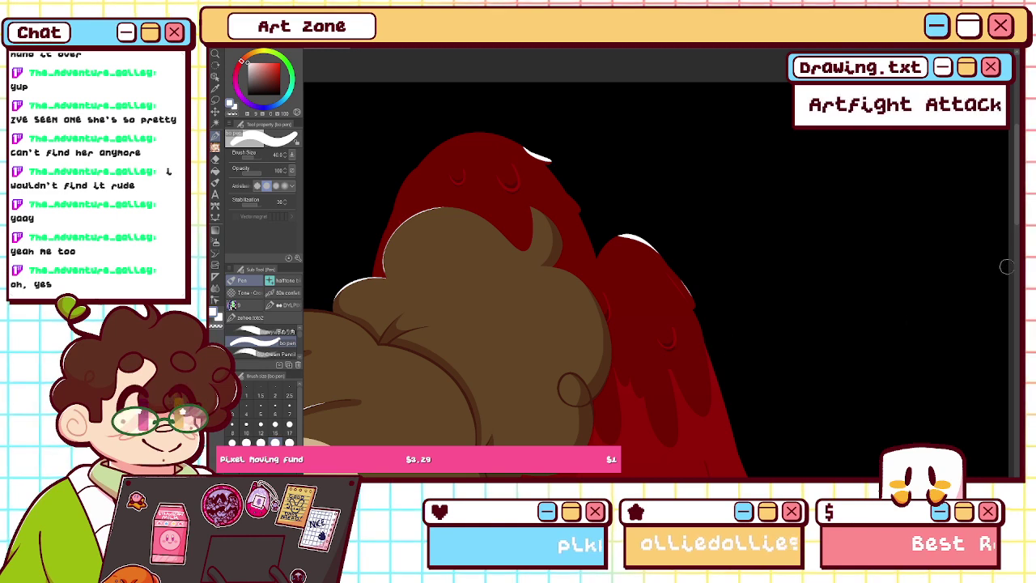
- Continue the white rim highlight down the outer feather edge of the bun-side wing to behind the raised shoulder
scroll(990, 260, down, 5)
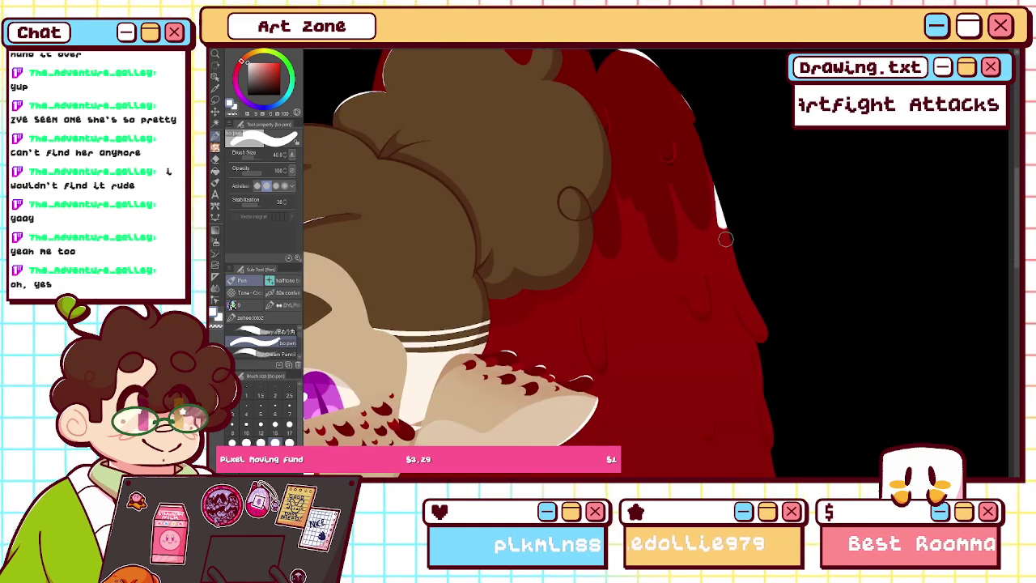
drag(720, 189, 767, 334)
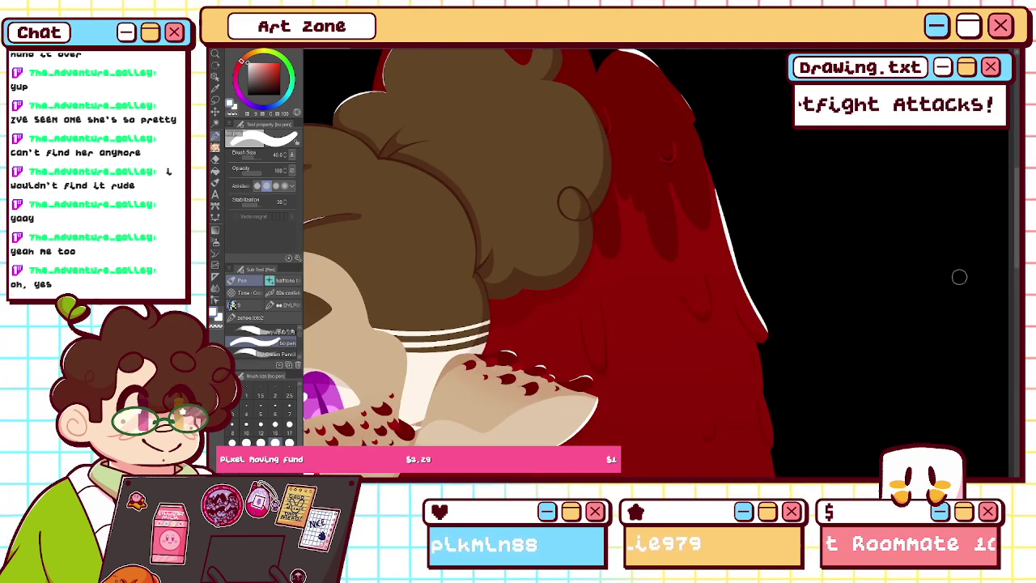
scroll(1016, 249, down, 5)
drag(763, 203, 775, 252)
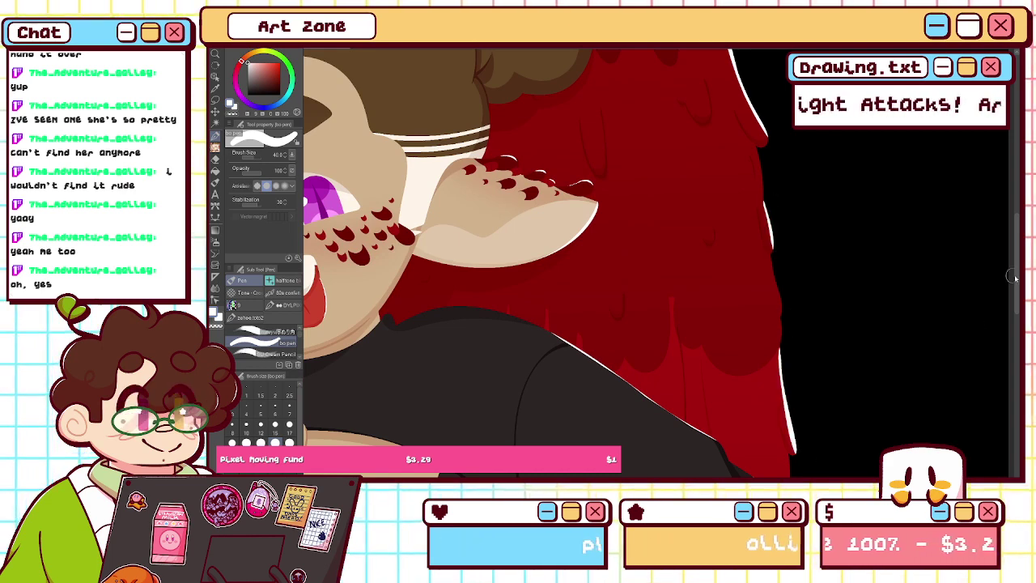
scroll(808, 322, down, 5)
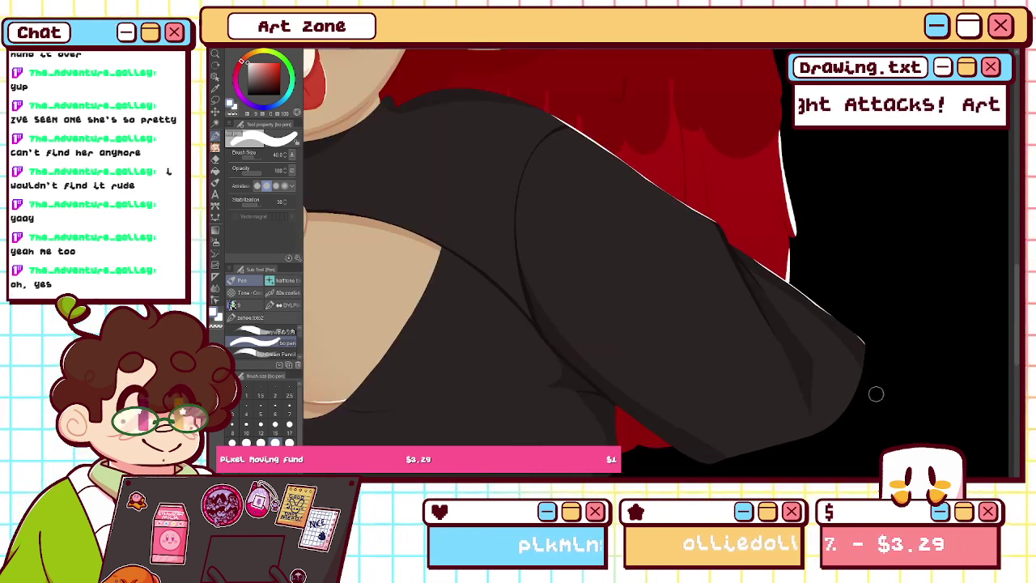
drag(509, 61, 851, 472)
drag(607, 202, 712, 360)
- Paint white rim highlights on the opposite wing's top and its outer edge behind the heart-shaped hair curl
key(h)
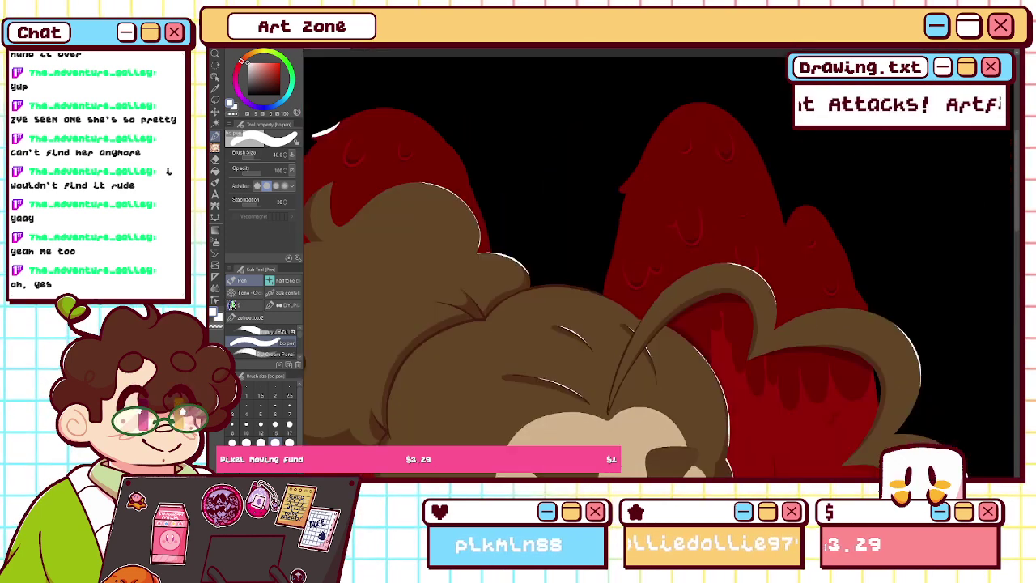
mouse_move(679, 103)
mouse_down()
mouse_move(770, 171)
mouse_move(785, 205)
mouse_move(842, 245)
mouse_move(862, 299)
mouse_up()
mouse_move(877, 474)
mouse_down()
mouse_move(868, 52)
mouse_move(689, 311)
mouse_move(690, 255)
mouse_up()
drag(689, 146, 709, 285)
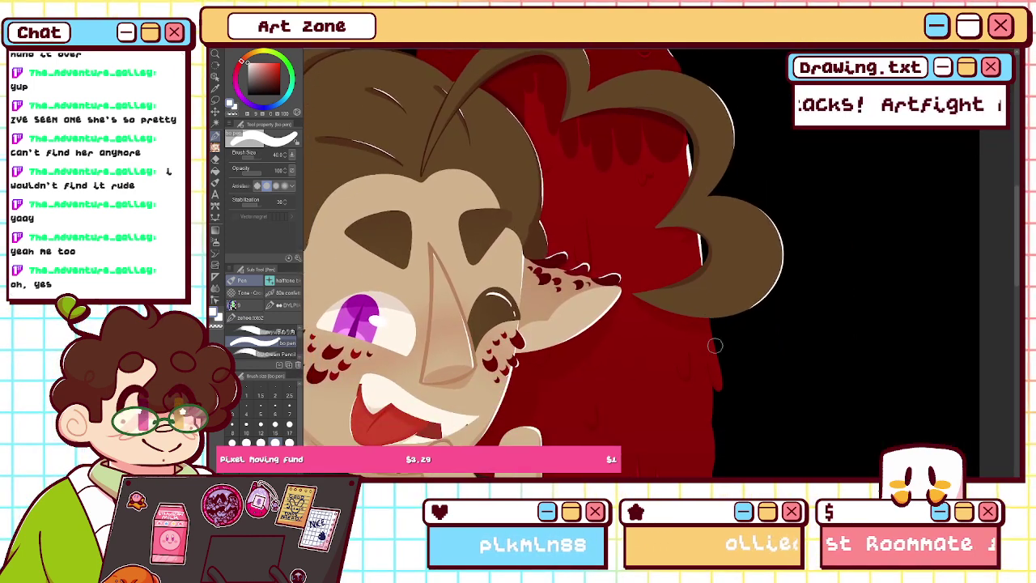
- Continue the white rim highlight down the outer feather edge of the curl-side wing, from below the heart-shaped curl to beside the sleeve's elbow
scroll(885, 388, down, 4)
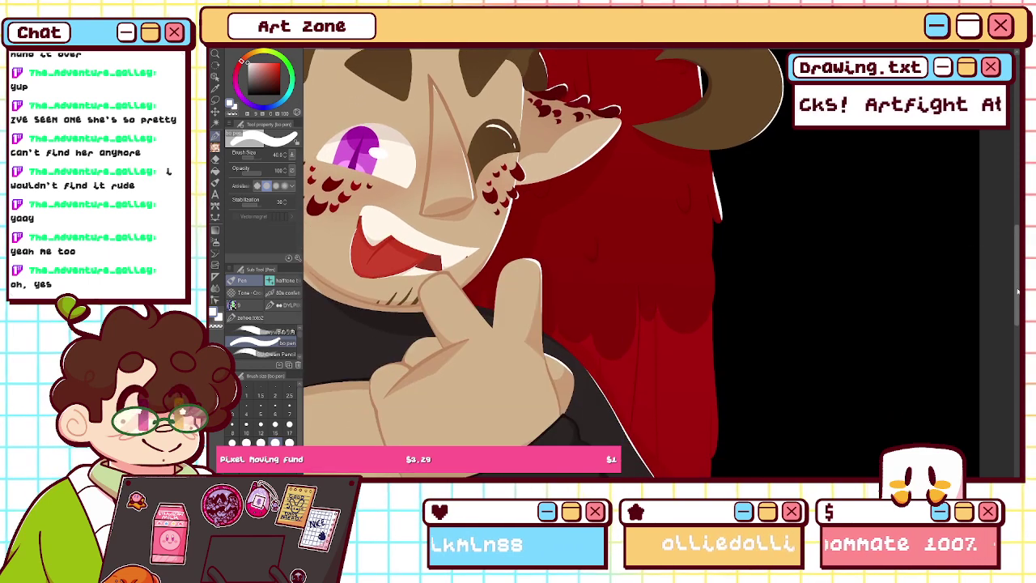
drag(717, 303, 723, 472)
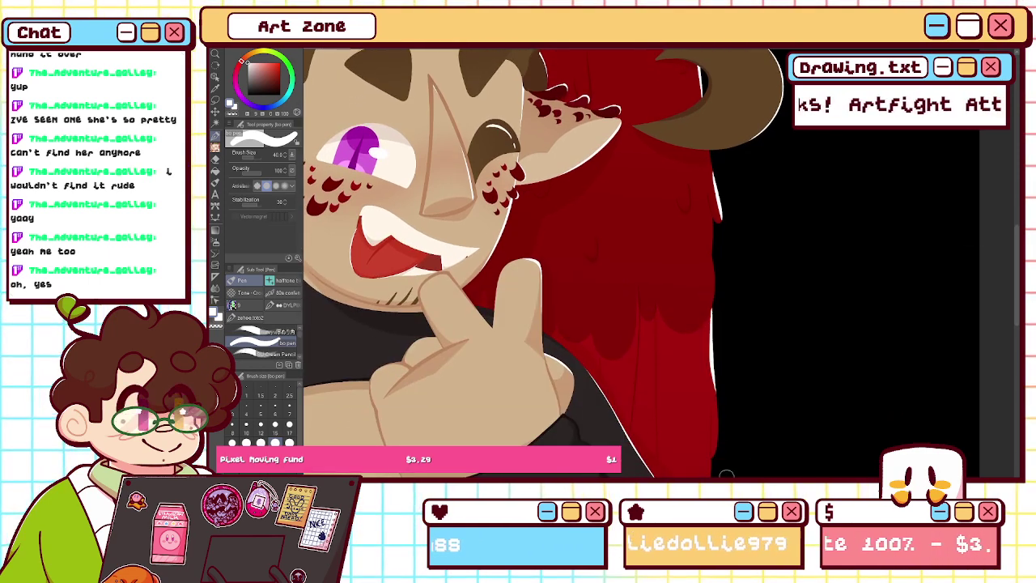
scroll(998, 328, down, 4)
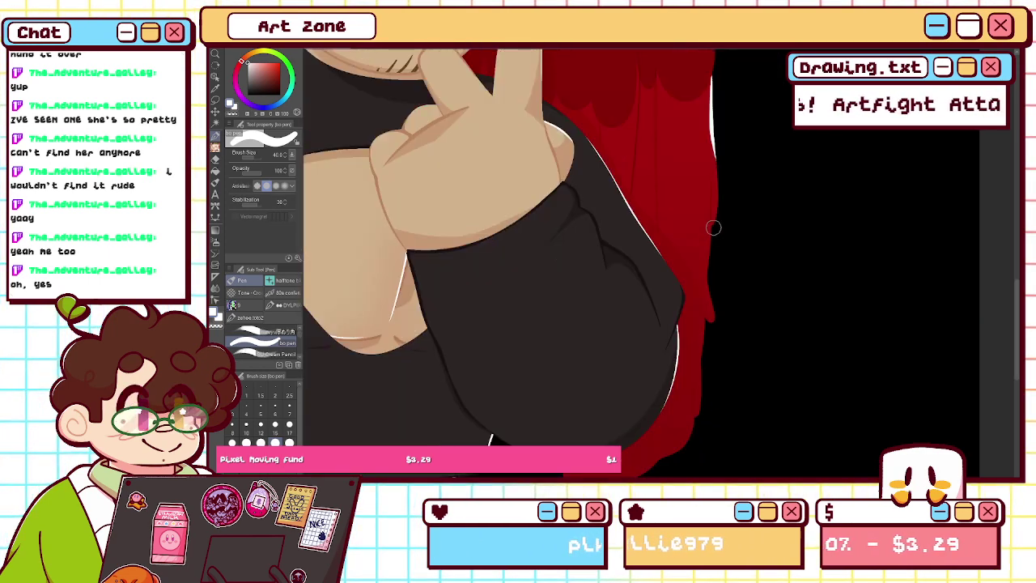
drag(717, 166, 713, 252)
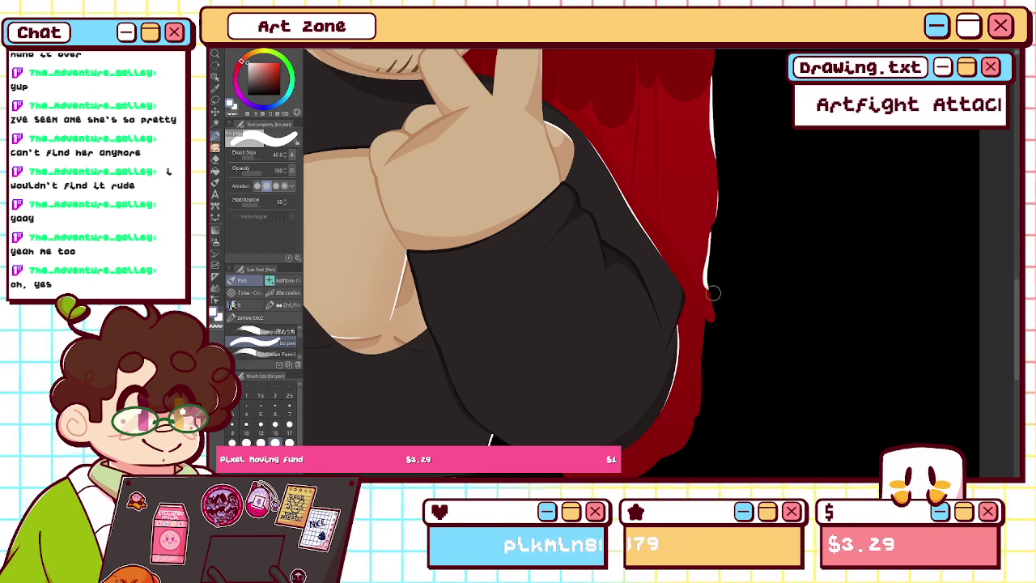
drag(707, 324, 701, 376)
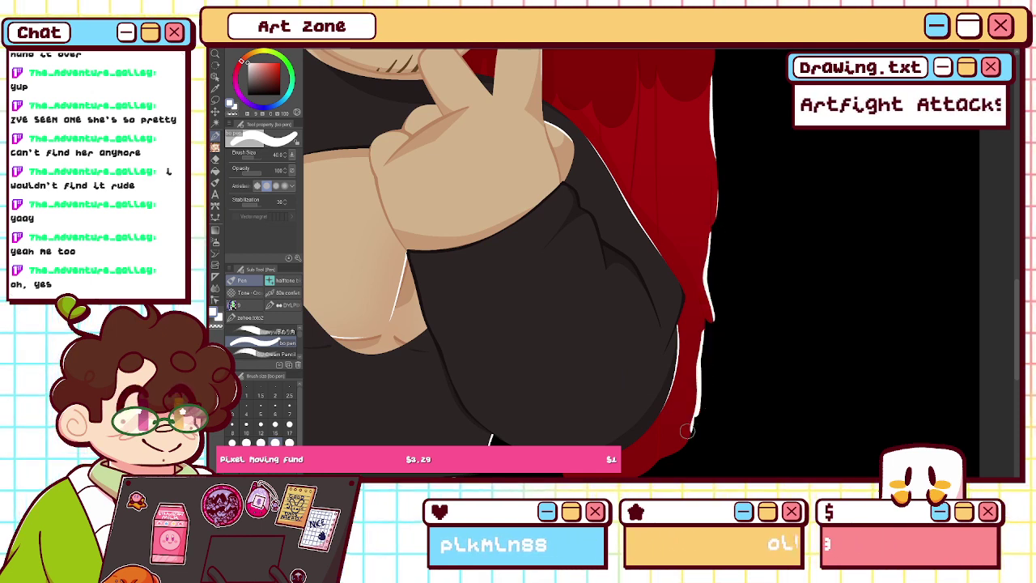
- Switch the pen to transparent colour at size 17 and thin the white highlight on the tallest wing tip behind the hair bun
click(233, 114)
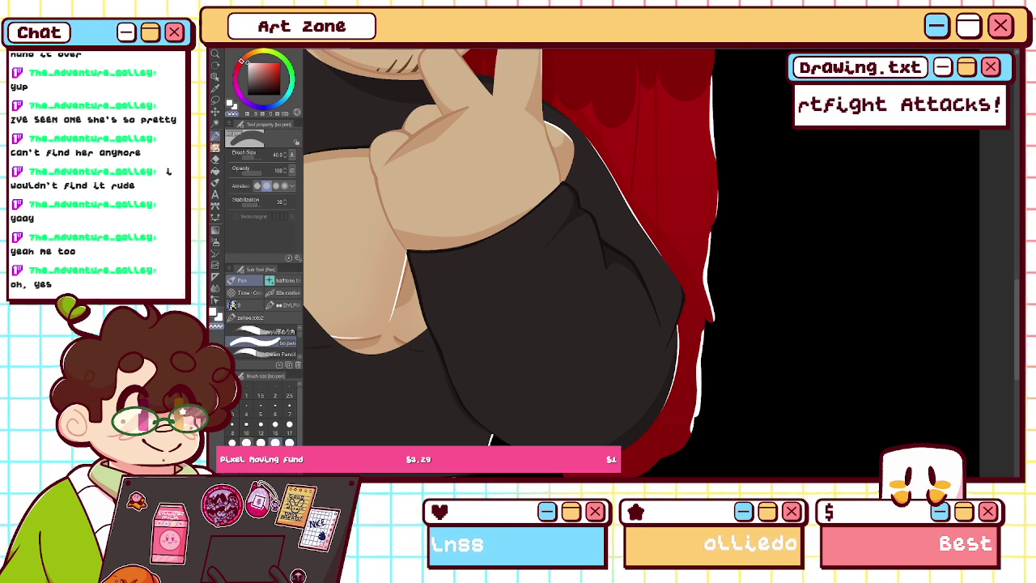
click(289, 426)
drag(518, 97, 530, 462)
mouse_move(453, 210)
mouse_down()
mouse_move(845, 377)
mouse_move(393, 461)
mouse_move(930, 344)
mouse_up()
key(h)
drag(566, 242, 605, 357)
key(ctrl+plus)
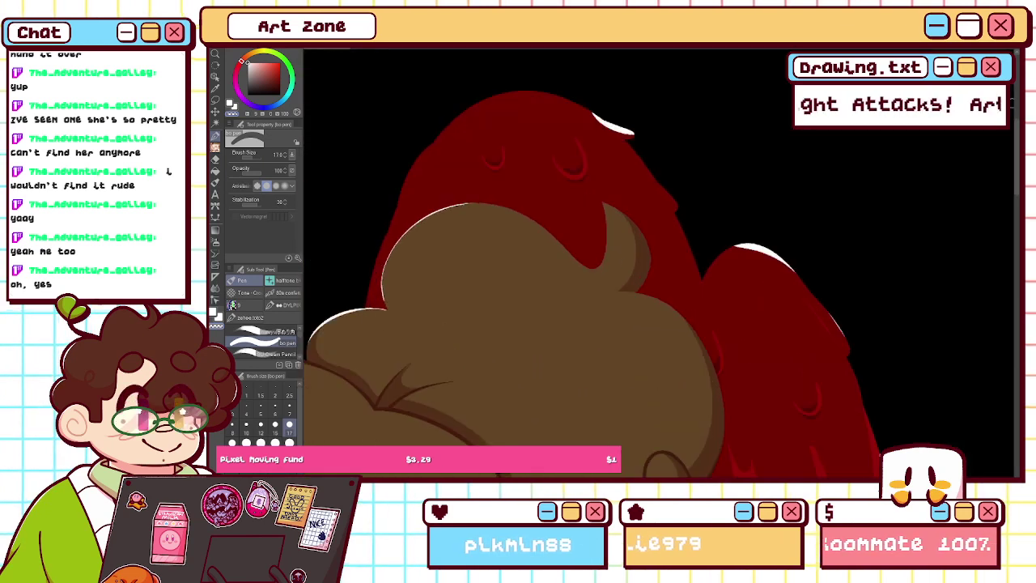
drag(588, 115, 651, 140)
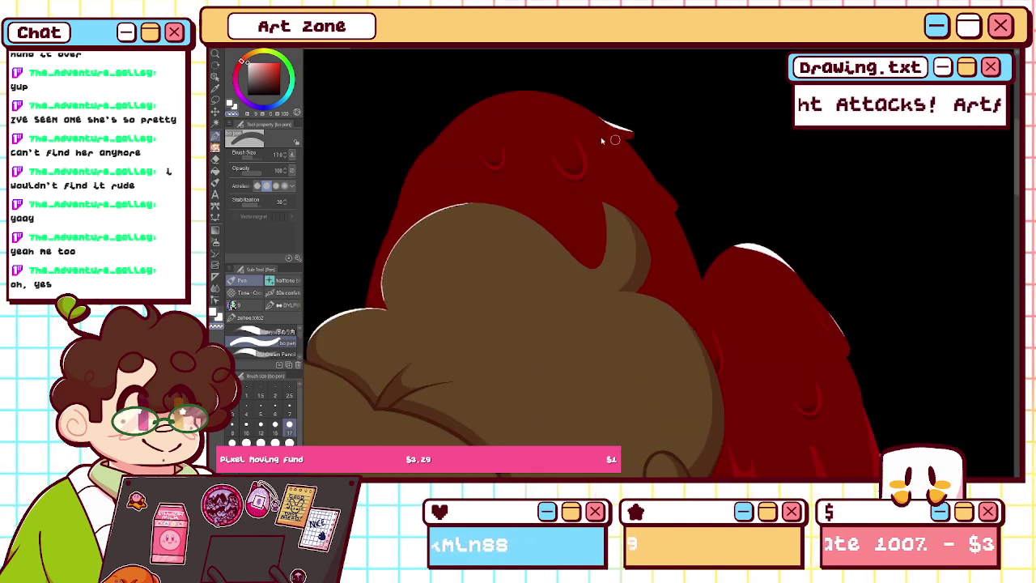
drag(588, 112, 652, 146)
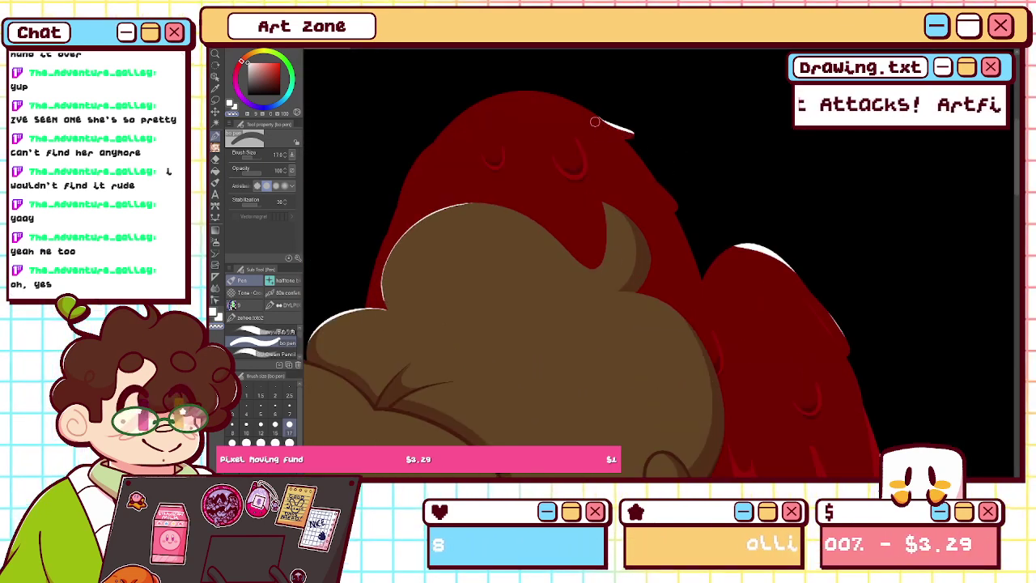
drag(590, 115, 643, 143)
key(ctrl+z)
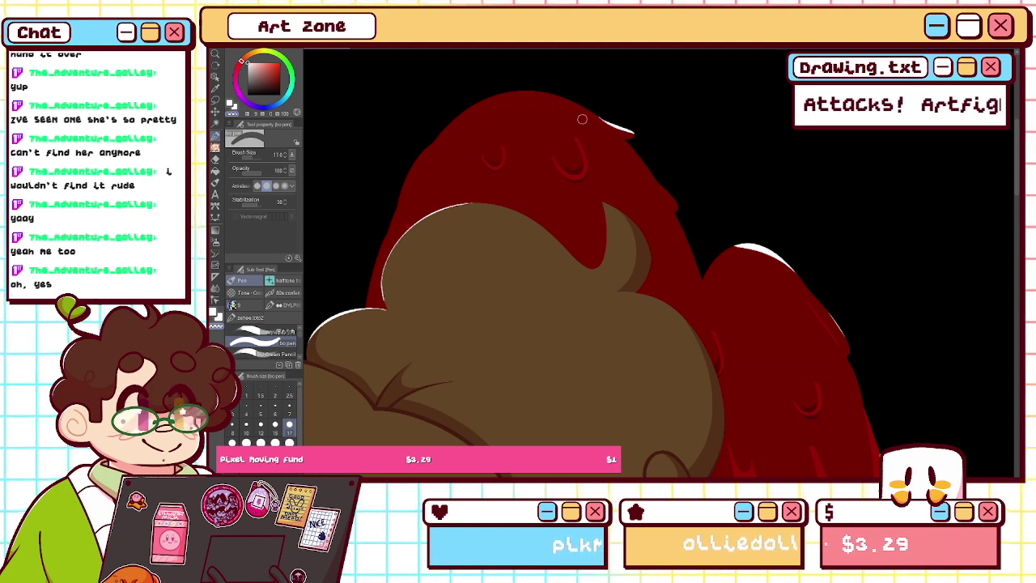
drag(589, 113, 654, 154)
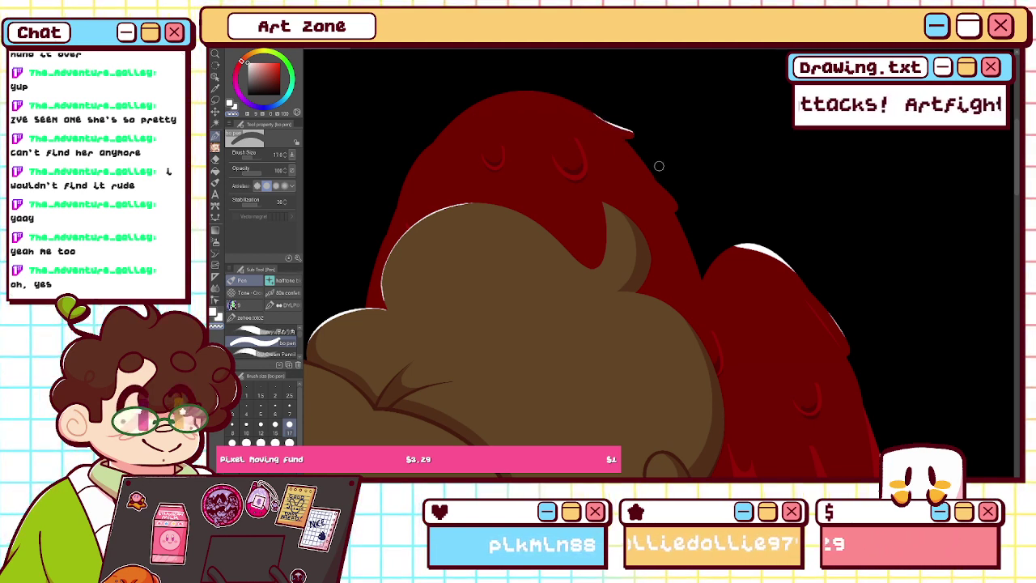
key(ctrl+z)
key(ctrl+z)
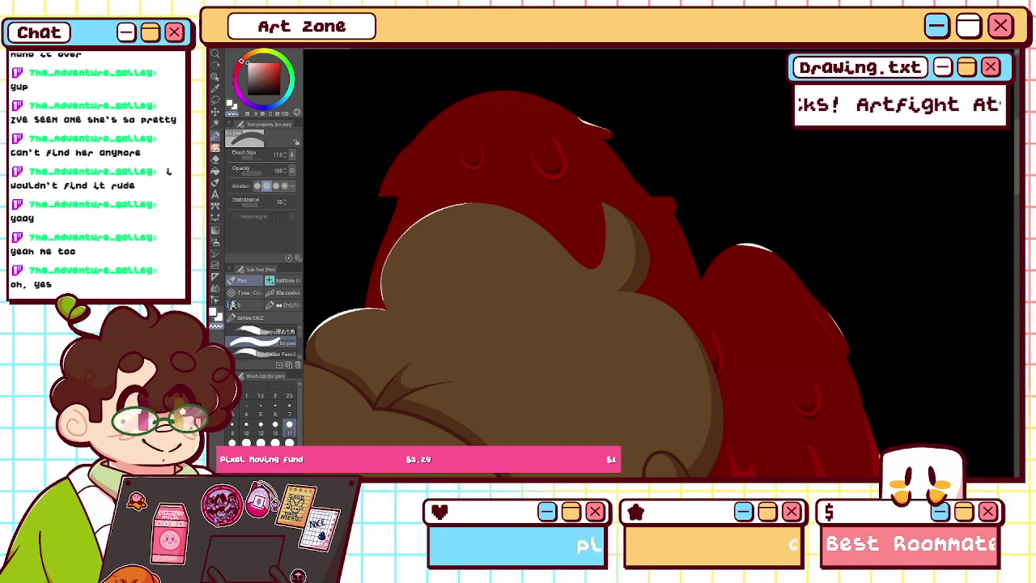
- Trim the white highlight on the lower, outer wing tip beside the hair bun to a thinner line
scroll(622, 248, right, 3)
mouse_move(622, 252)
mouse_down()
mouse_move(573, 191)
mouse_move(570, 251)
mouse_move(638, 274)
mouse_up()
key(ctrl+z)
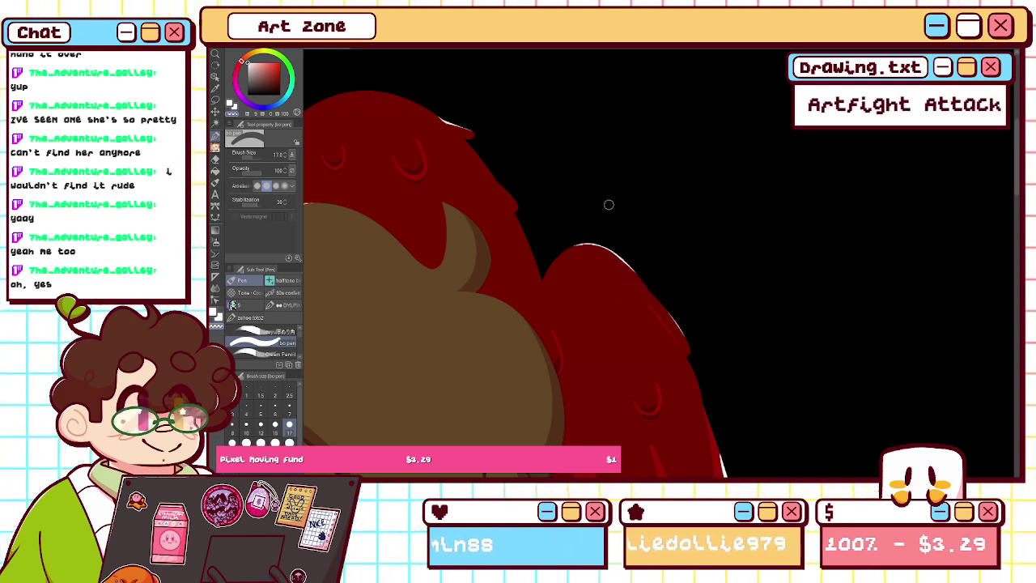
- Erase along the inside of the white rim on the bun-side wing's long outer feather to leave a thin tapered line
drag(688, 412, 599, 121)
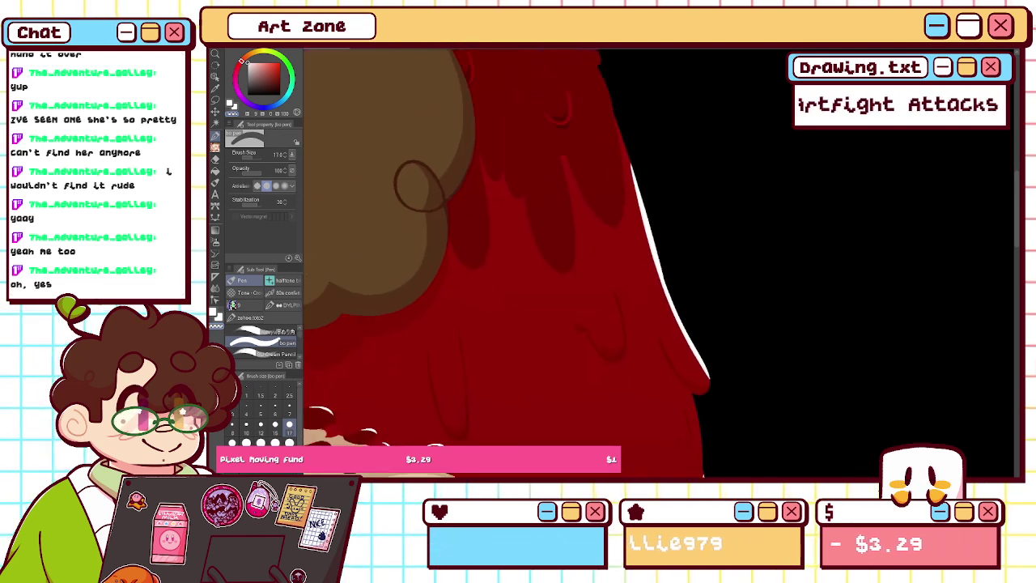
drag(628, 158, 643, 243)
drag(628, 172, 645, 235)
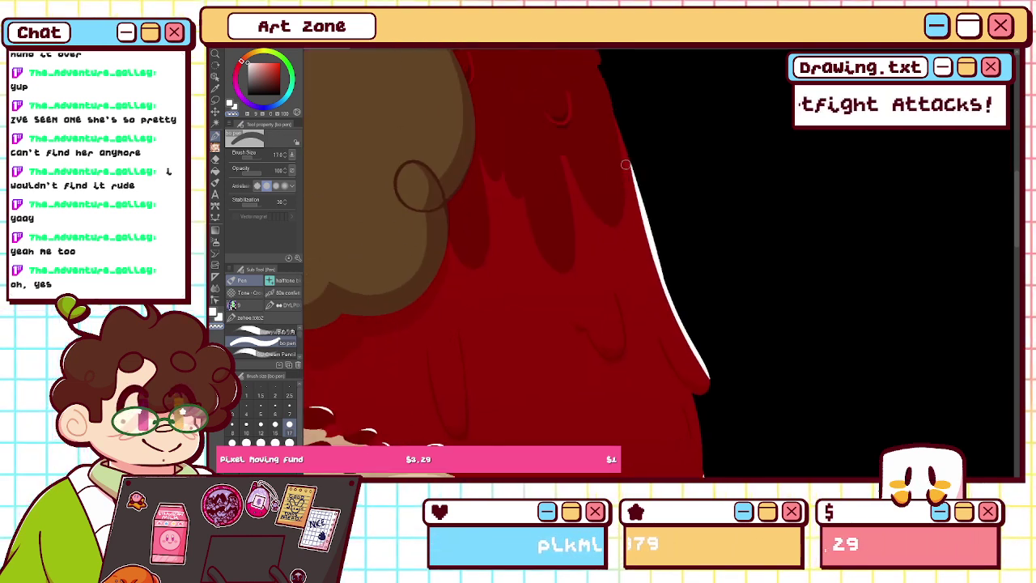
drag(631, 197, 712, 428)
key(ctrl+z)
drag(657, 268, 709, 413)
key(ctrl+z)
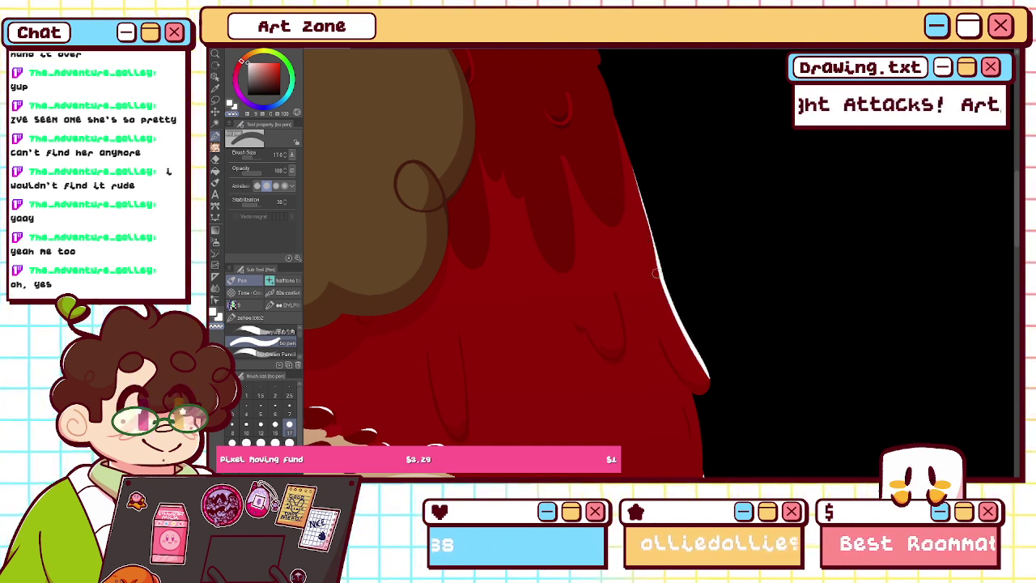
drag(648, 251, 706, 395)
key(ctrl+z)
mouse_move(657, 277)
mouse_down()
mouse_move(712, 410)
mouse_move(705, 363)
mouse_move(661, 307)
mouse_move(647, 242)
mouse_move(706, 381)
mouse_up()
key(ctrl+z)
key(ctrl+z)
drag(674, 322, 710, 396)
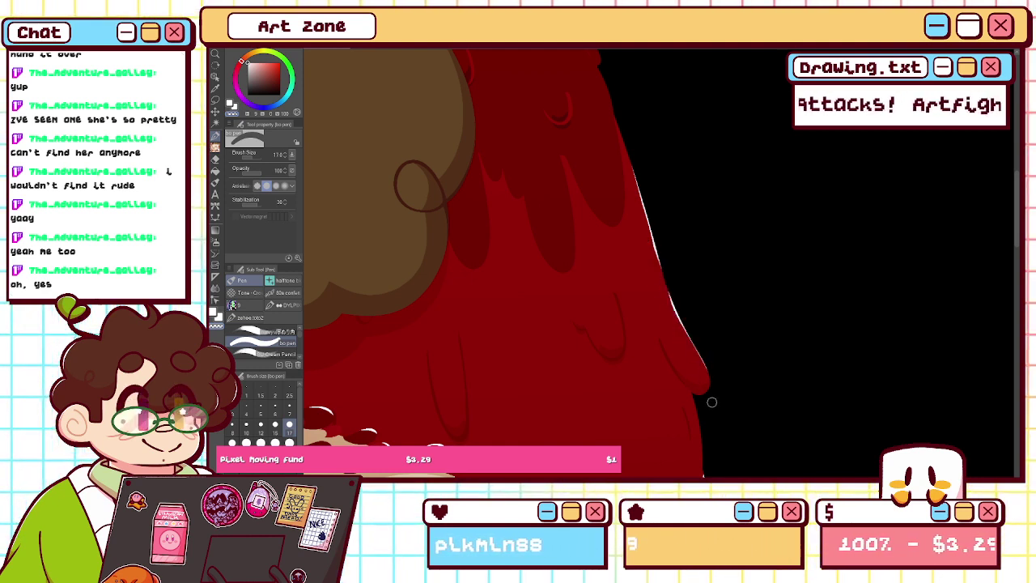
- Thin the white rim on the bun-side wing's feather edges beside the ear and down to the shoulder
scroll(501, 259, down, 4)
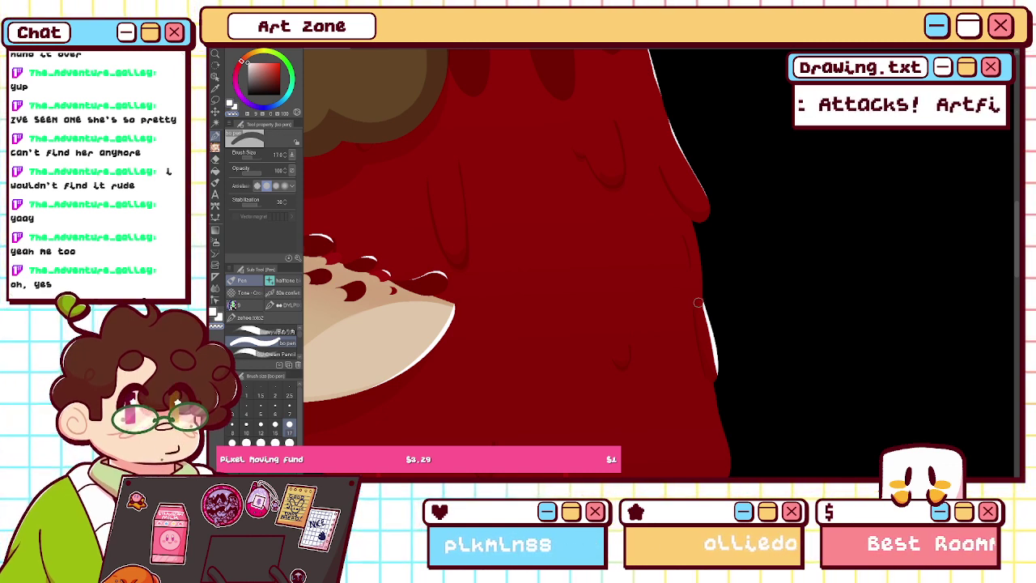
drag(698, 300, 710, 368)
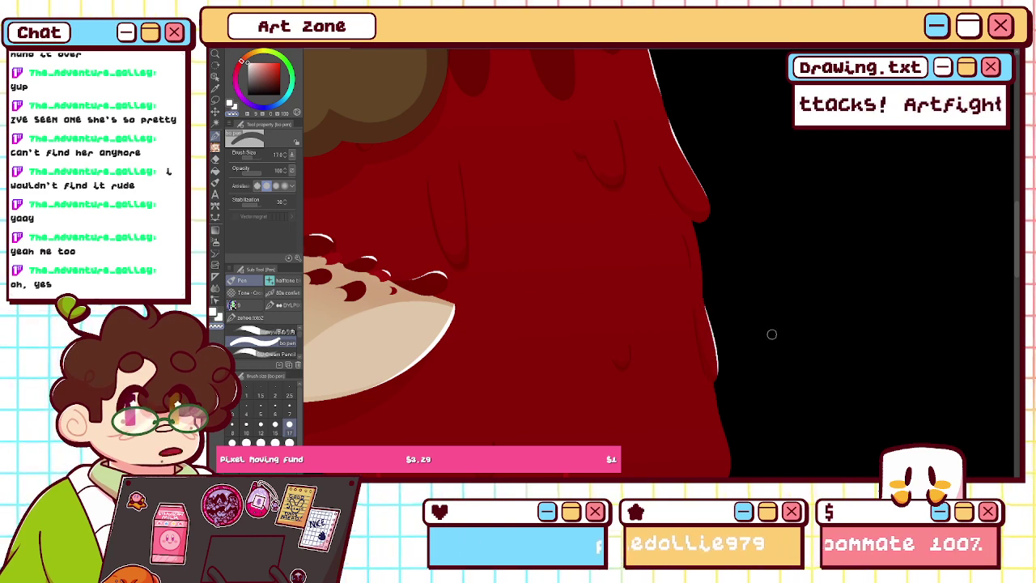
drag(1017, 280, 1017, 334)
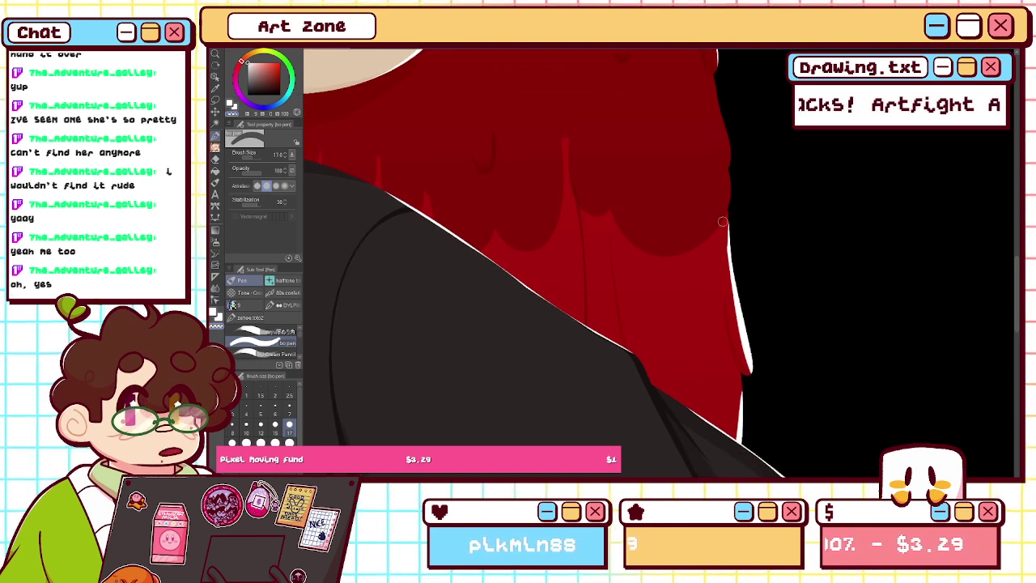
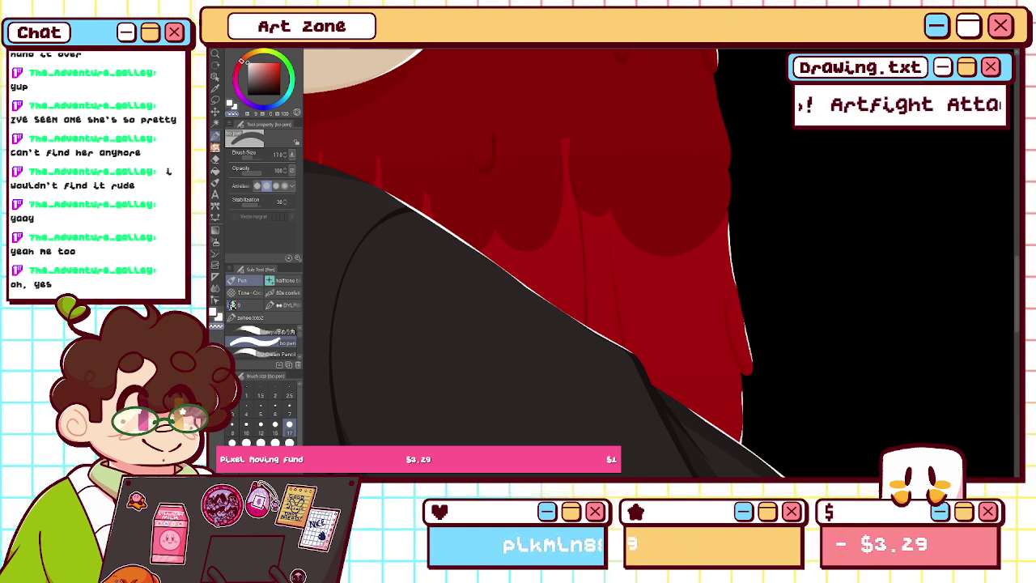
- Trim the small white highlight on the inner feather tip of the opposite wing
drag(566, 105, 647, 464)
key(h)
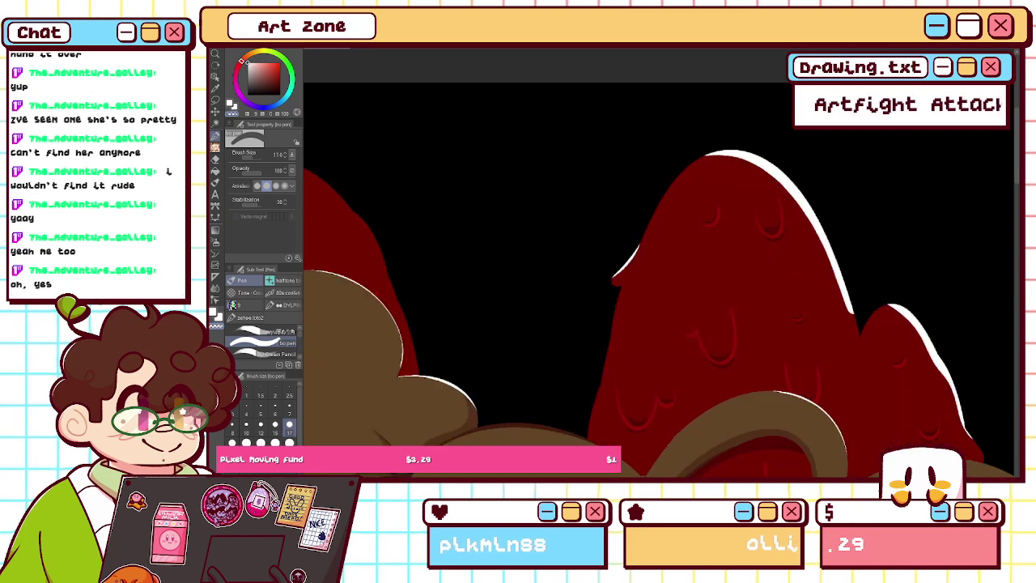
drag(644, 247, 627, 269)
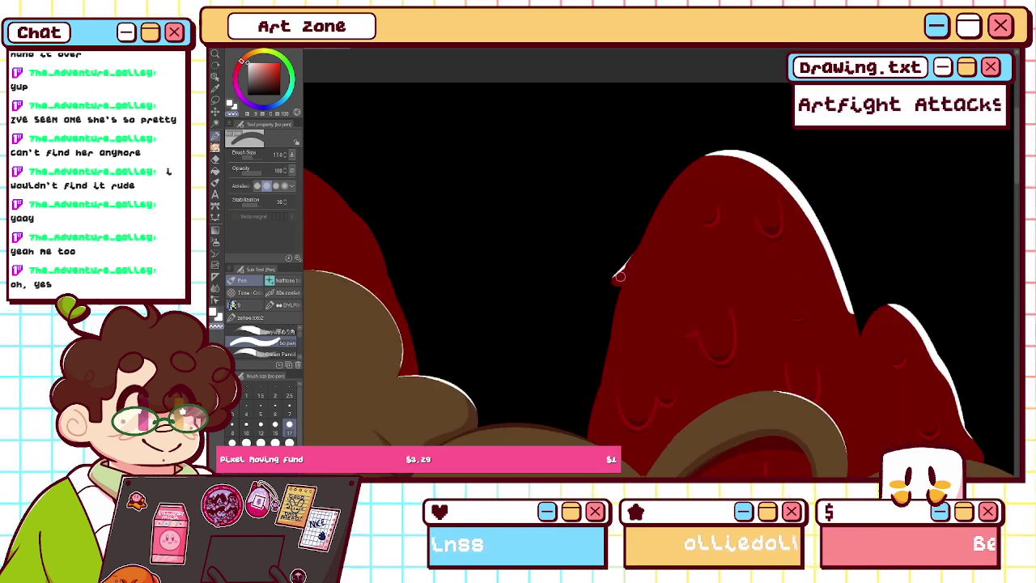
- Erase along the inside of the white highlight on the opposite wing's tall peak until it tapers thinly down the outer edge
drag(723, 478, 747, 479)
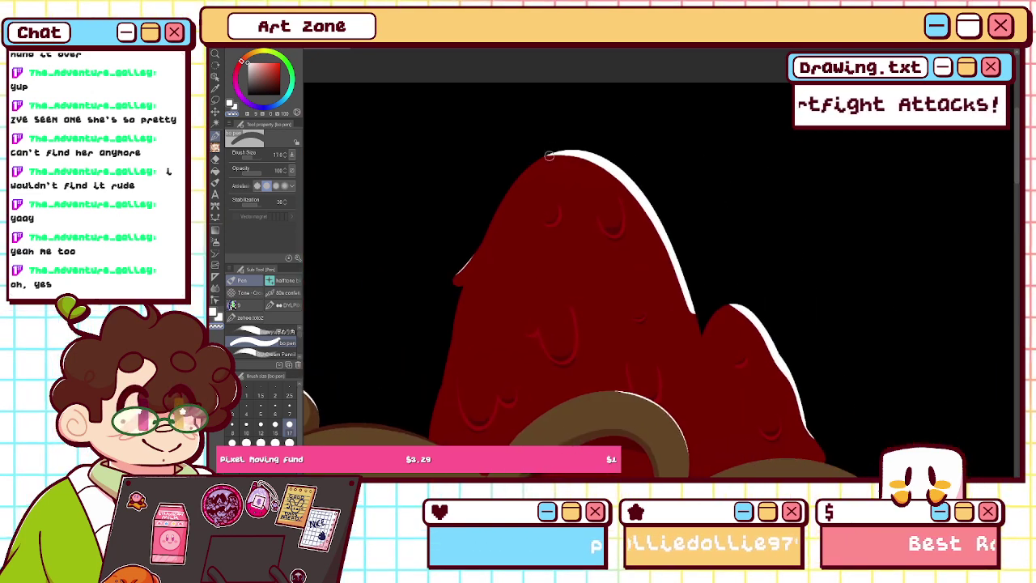
drag(591, 162, 662, 255)
key(ctrl+z)
mouse_move(545, 160)
mouse_down()
mouse_move(571, 155)
mouse_move(672, 254)
mouse_move(687, 311)
mouse_up()
key(ctrl+z)
drag(618, 181, 667, 256)
key(ctrl+z)
mouse_move(546, 161)
mouse_down()
mouse_move(613, 173)
mouse_move(674, 263)
mouse_move(697, 327)
mouse_up()
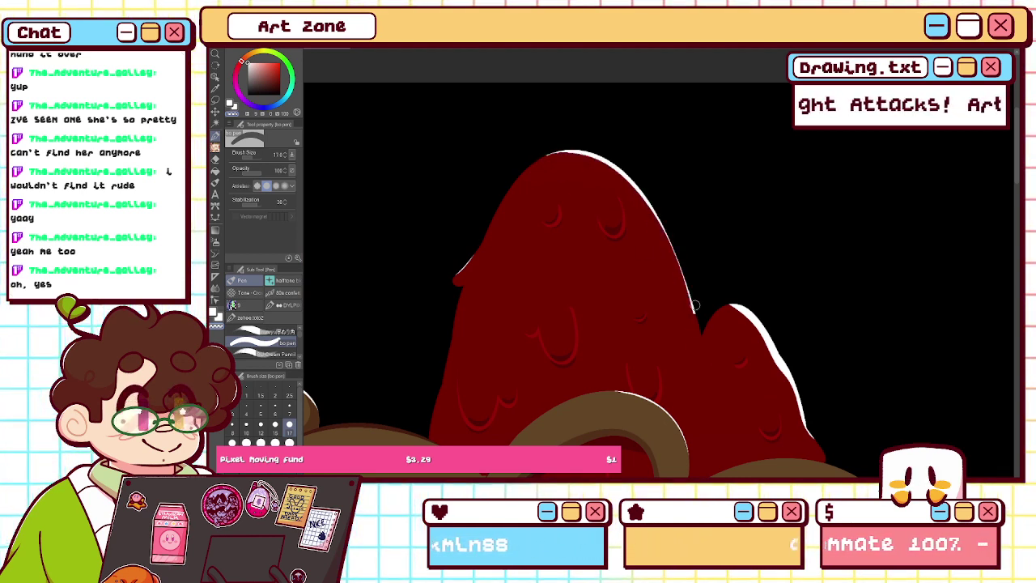
drag(663, 243, 696, 334)
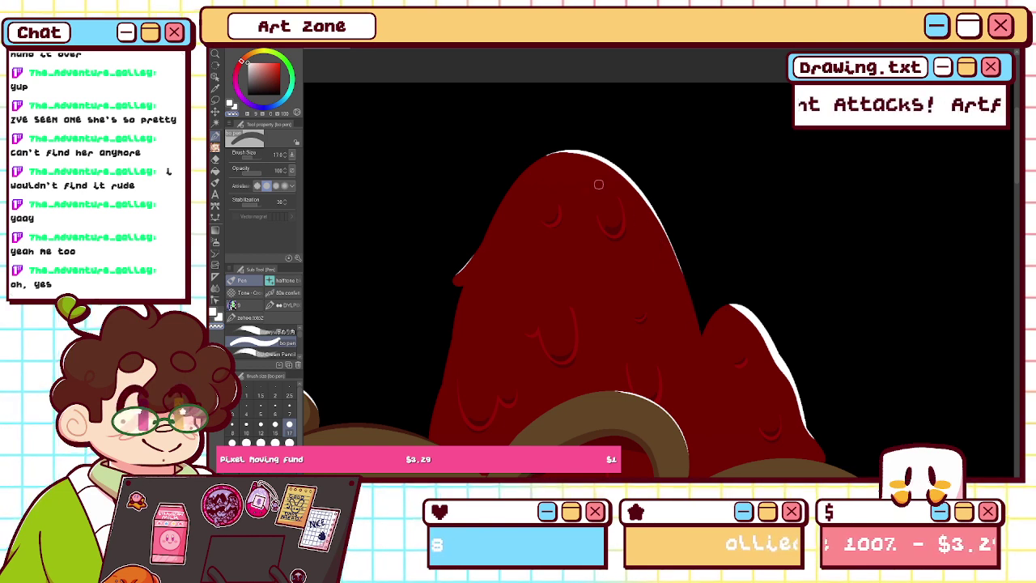
key(ctrl+z)
mouse_move(542, 155)
mouse_down()
mouse_move(575, 156)
mouse_move(656, 224)
mouse_move(680, 279)
mouse_up()
mouse_move(572, 159)
mouse_down()
mouse_move(640, 197)
mouse_move(682, 293)
mouse_up()
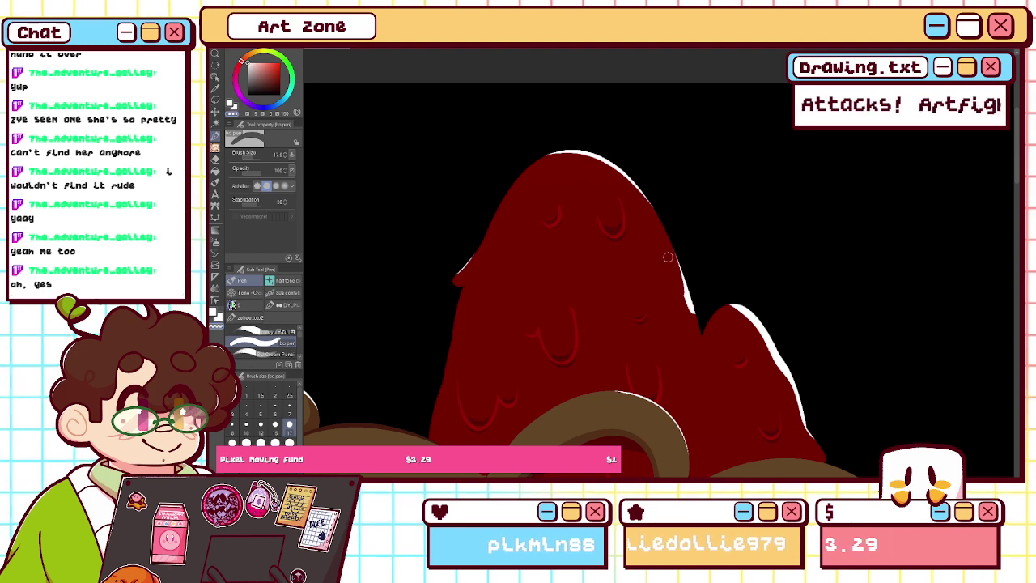
drag(671, 254, 697, 352)
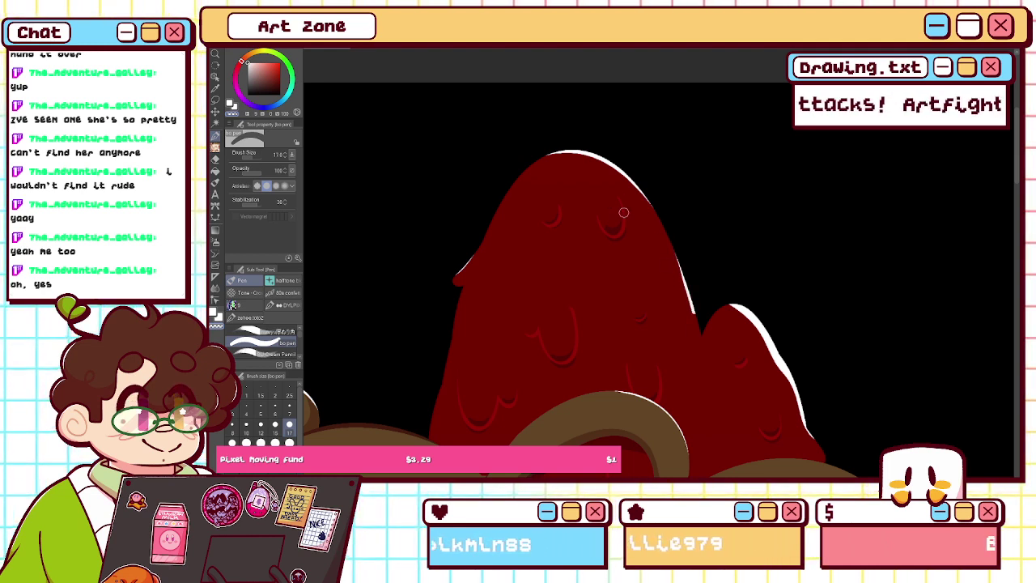
key(ctrl+z)
mouse_move(608, 174)
mouse_down()
mouse_move(668, 232)
mouse_move(693, 331)
mouse_up()
key(ctrl+z)
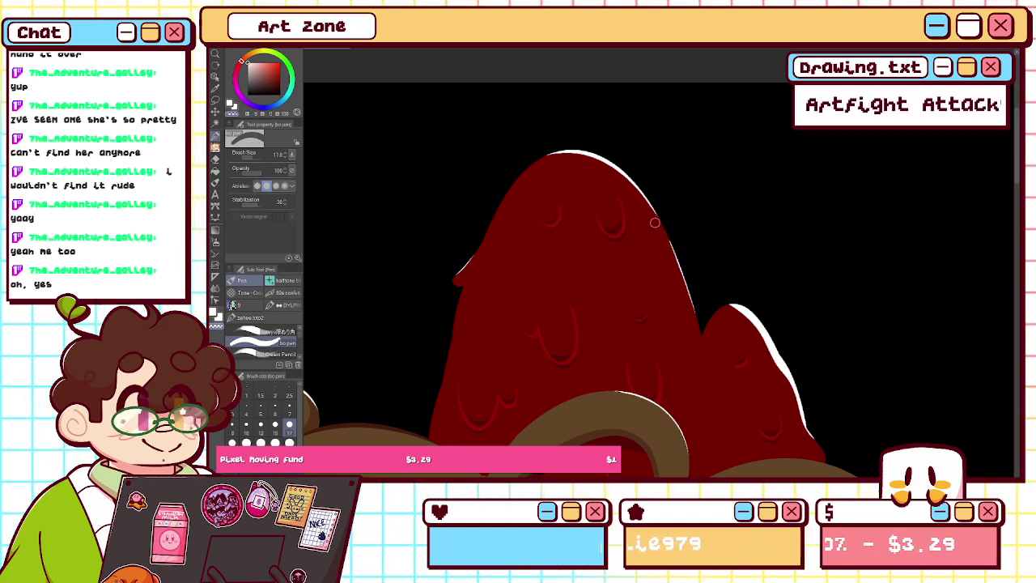
key(ctrl+z)
- Thin the white highlight on the opposite wing's smaller outer peak, down to its feather tip
mouse_move(728, 308)
mouse_down()
mouse_move(745, 314)
mouse_move(781, 369)
mouse_up()
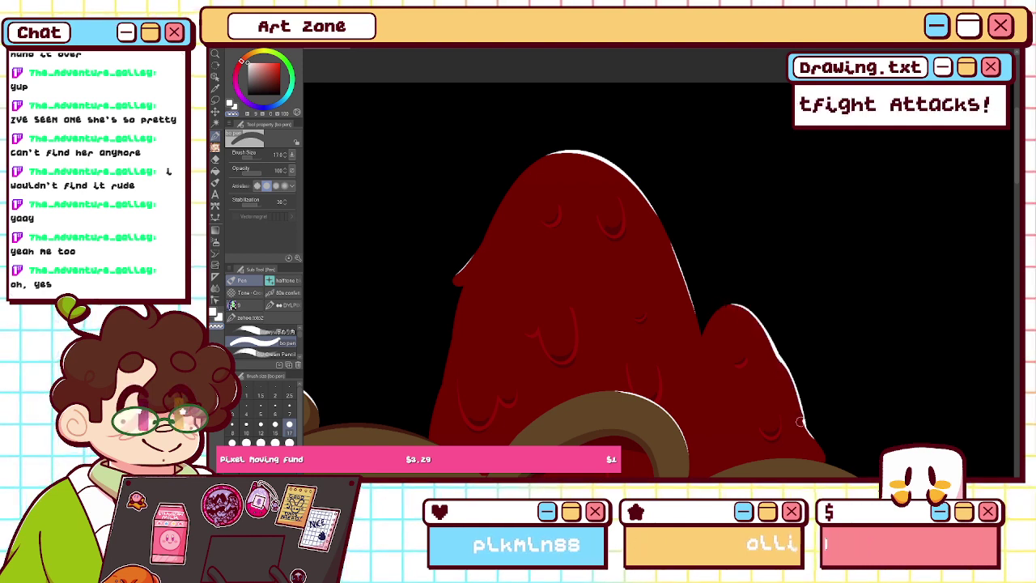
drag(799, 418, 809, 437)
drag(640, 479, 667, 479)
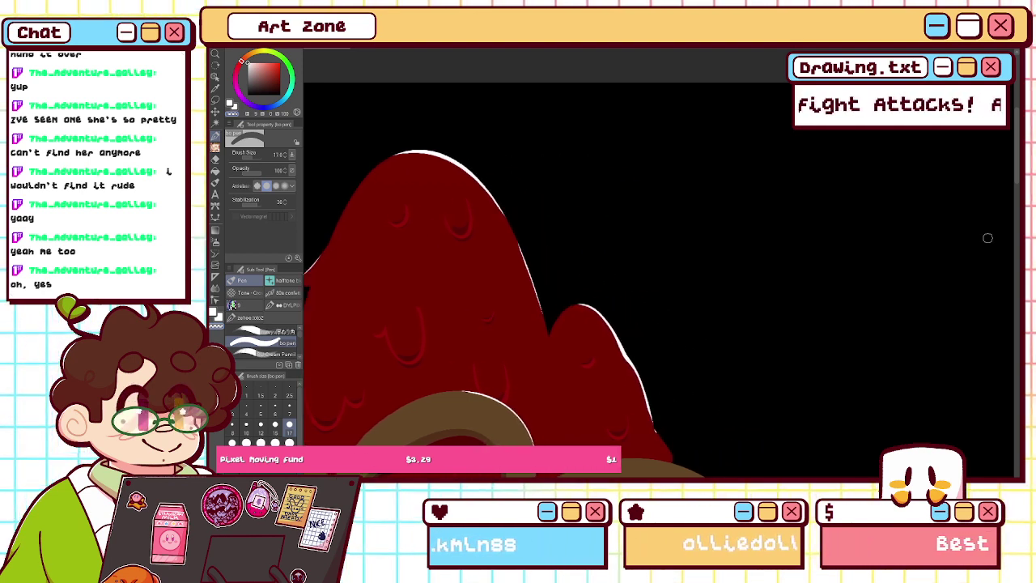
- Erase along the inside of the white highlight on the feather tip just below the heart-shaped hair curl until it tapers thinly
scroll(977, 253, down, 3)
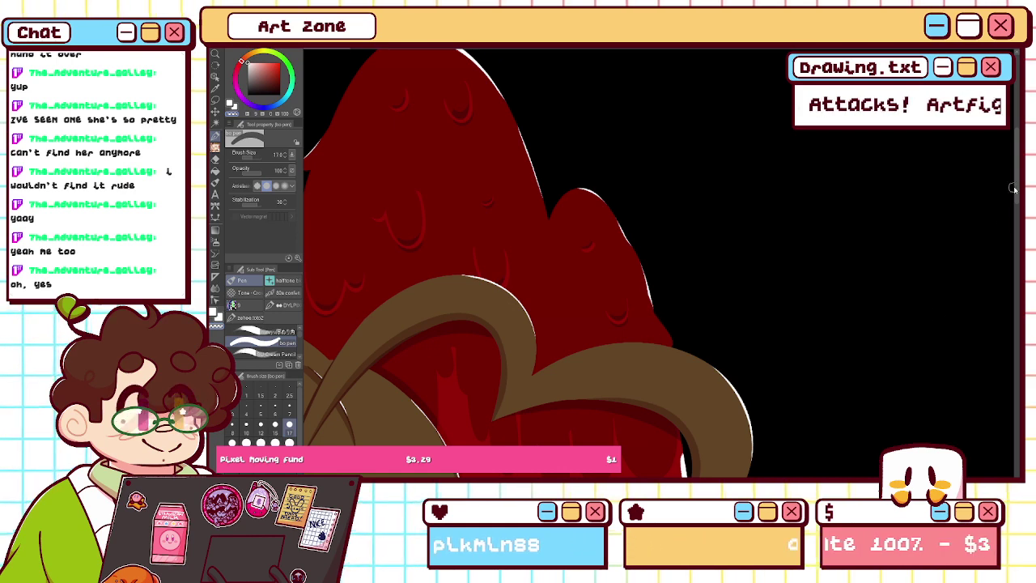
drag(1016, 188, 1016, 249)
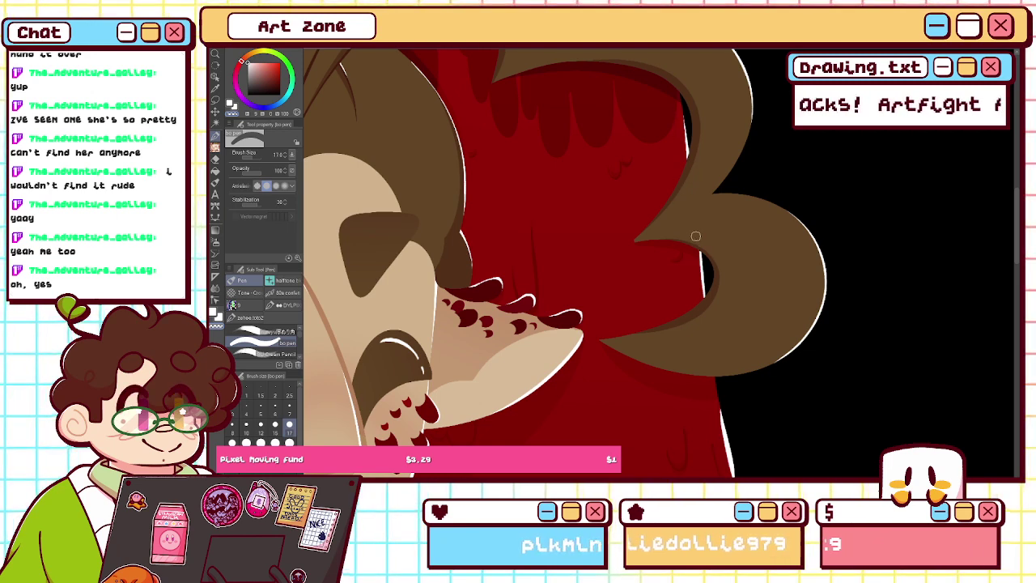
drag(1016, 239, 1016, 268)
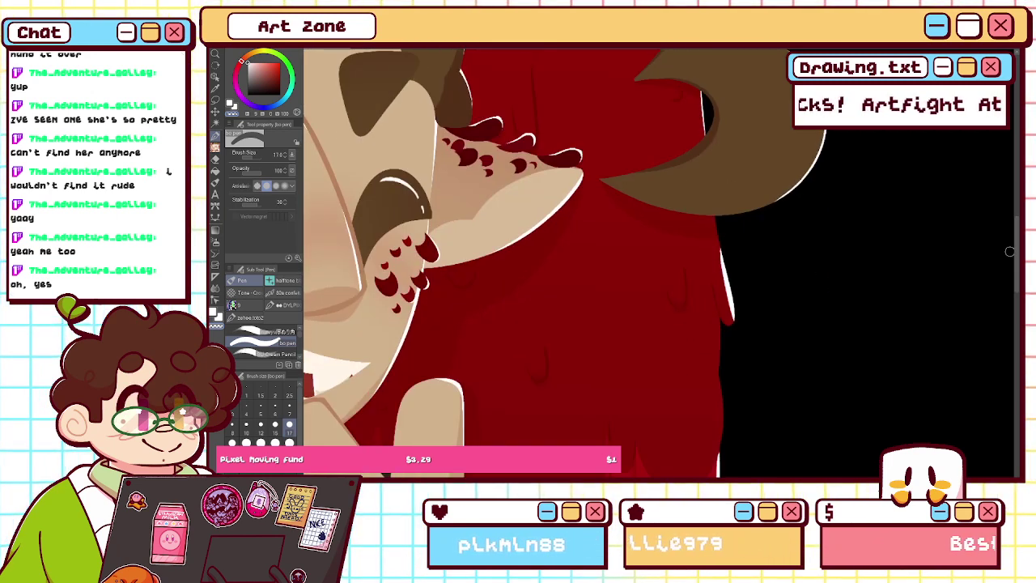
drag(715, 233, 731, 320)
drag(715, 248, 729, 343)
key(ctrl+z)
drag(718, 246, 727, 319)
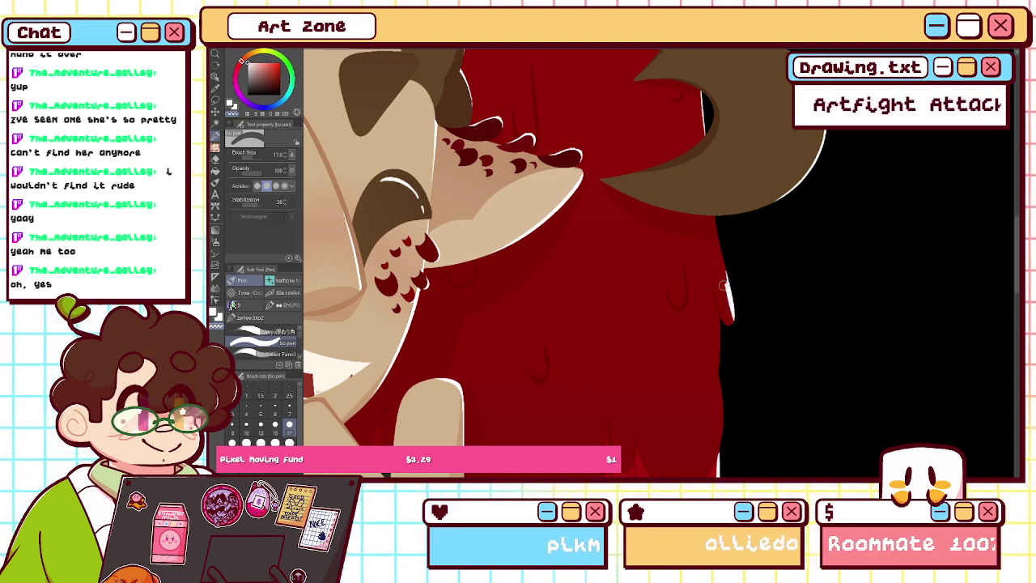
key(ctrl+z)
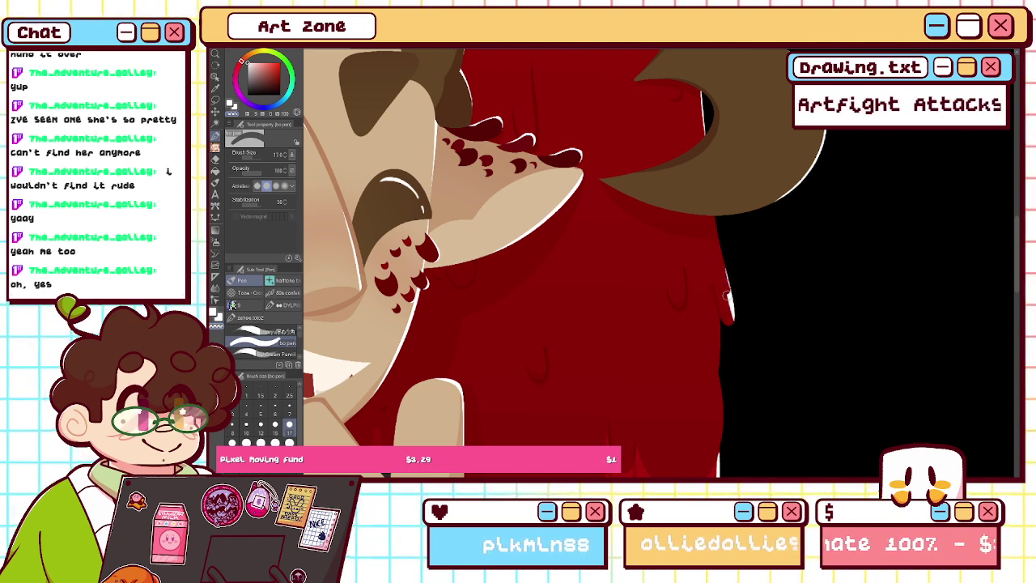
key(ctrl+z)
drag(722, 282, 728, 341)
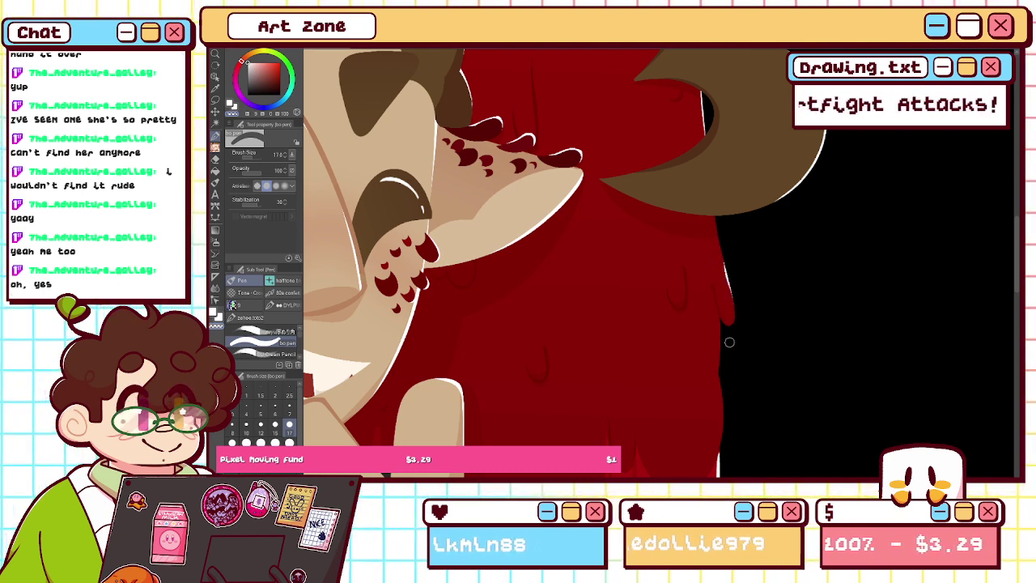
key(ctrl+z)
key(ctrl+z)
key(ctrl+z)
drag(715, 246, 726, 352)
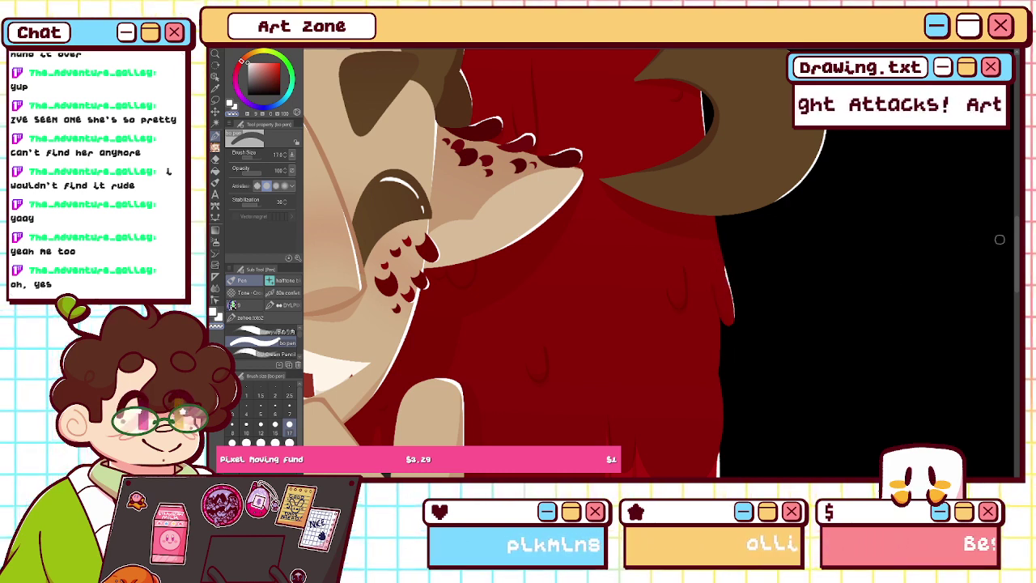
scroll(906, 156, down, 3)
key(ctrl+z)
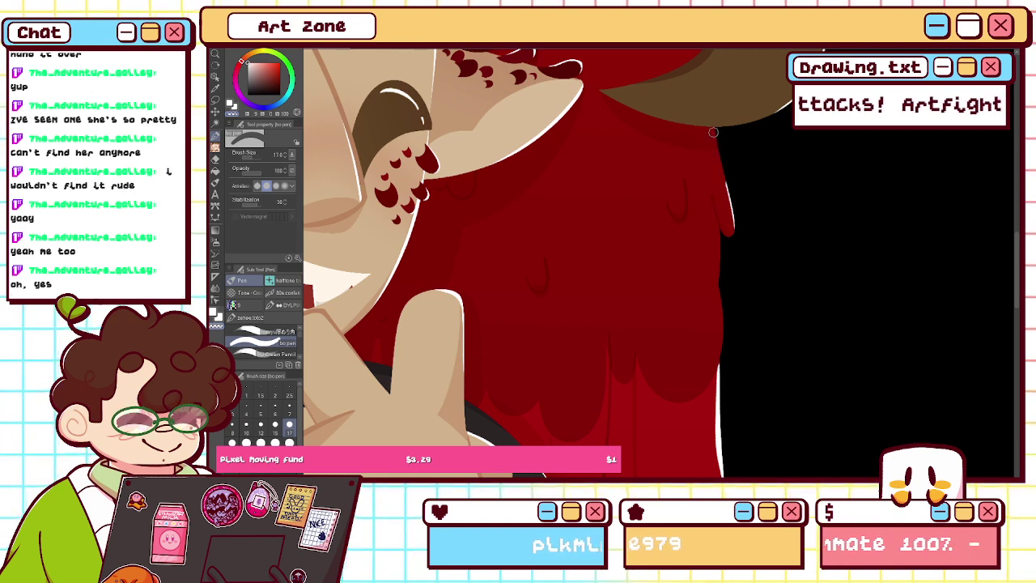
- Thin the white rim down the same wing's outer edge, from beside the raised hand to the feather tip beside the sleeve
scroll(722, 182, down, 5)
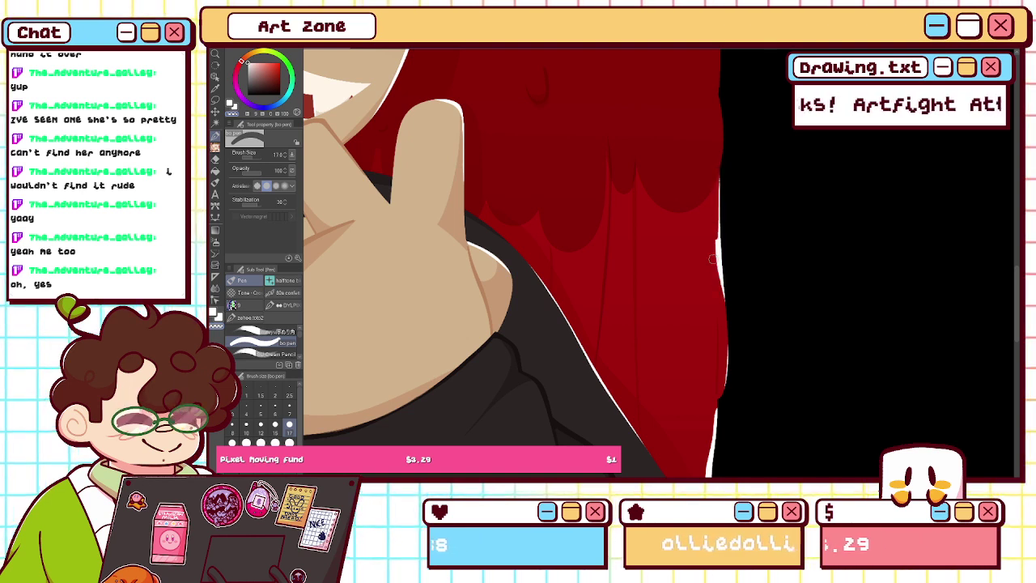
drag(716, 267, 722, 327)
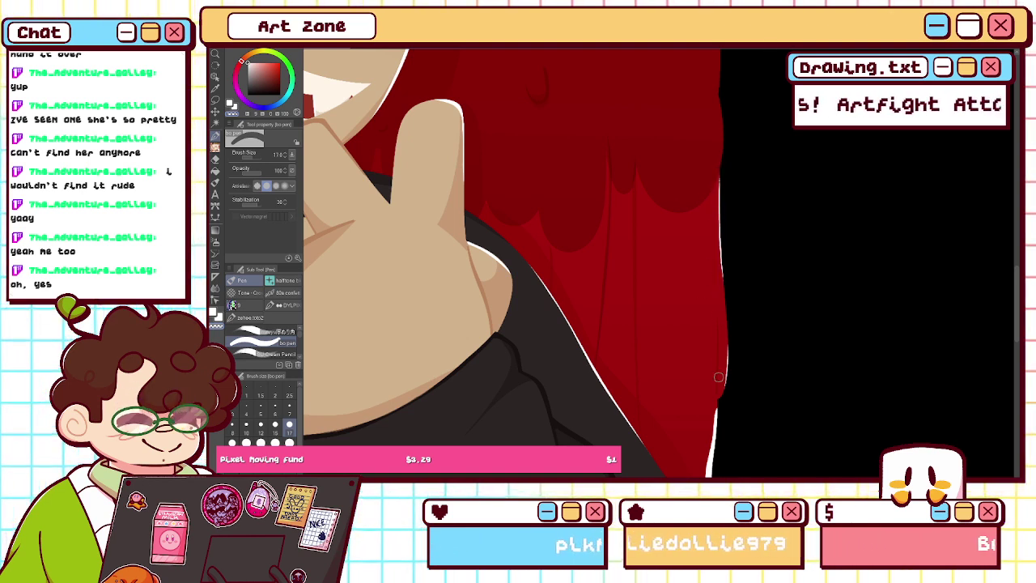
drag(1016, 276, 1016, 314)
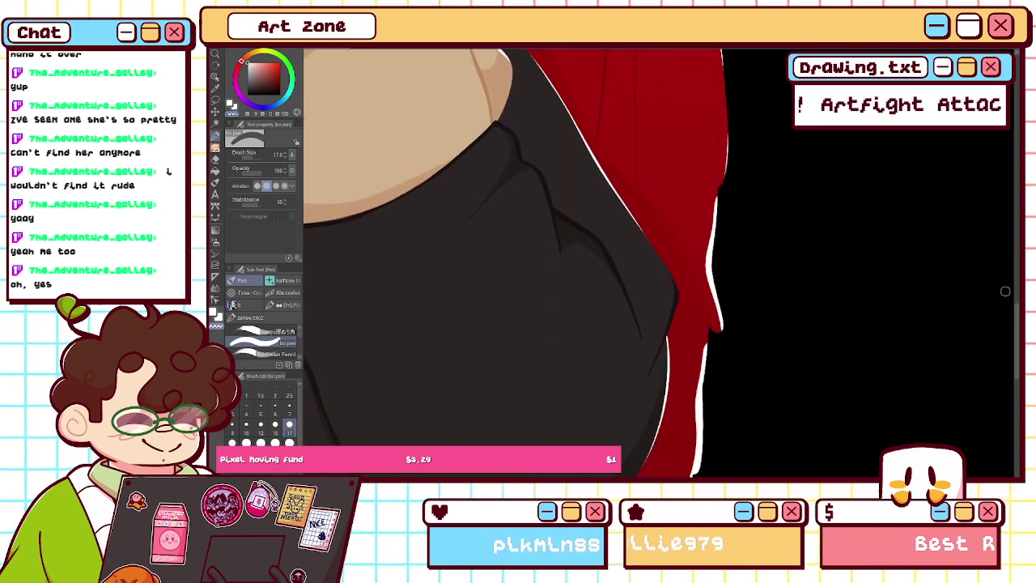
drag(710, 246, 705, 278)
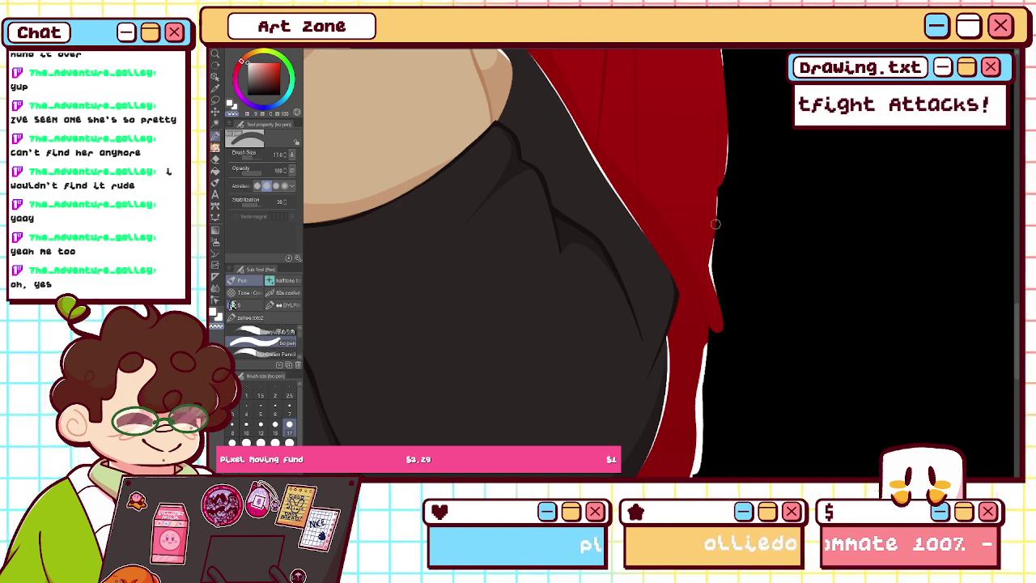
- Trim the white highlights on the wing's lowest outer feathers beside the bent elbow into thin slivers
scroll(1017, 329, down, 1)
drag(1016, 330, 1017, 332)
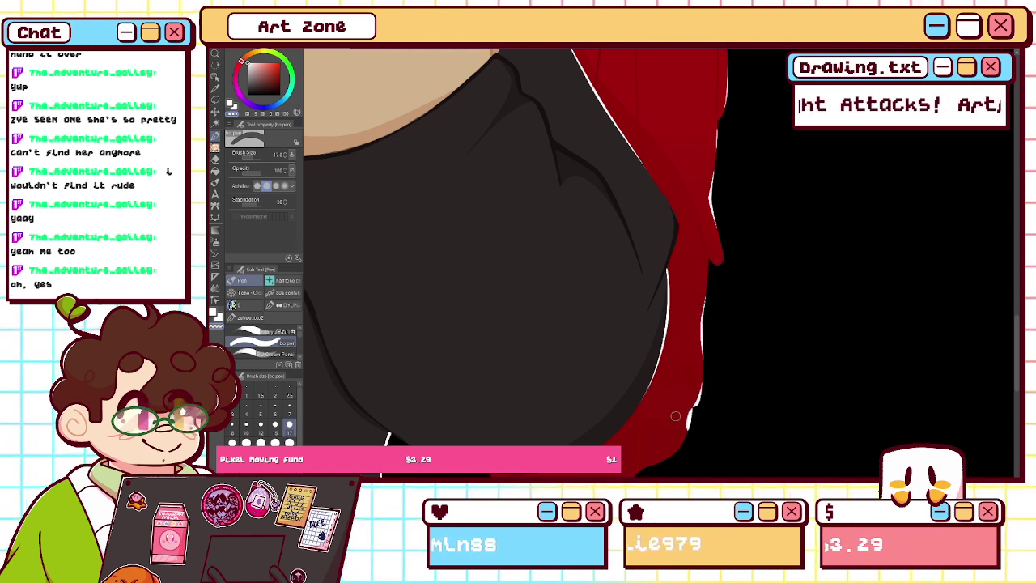
drag(698, 342, 690, 401)
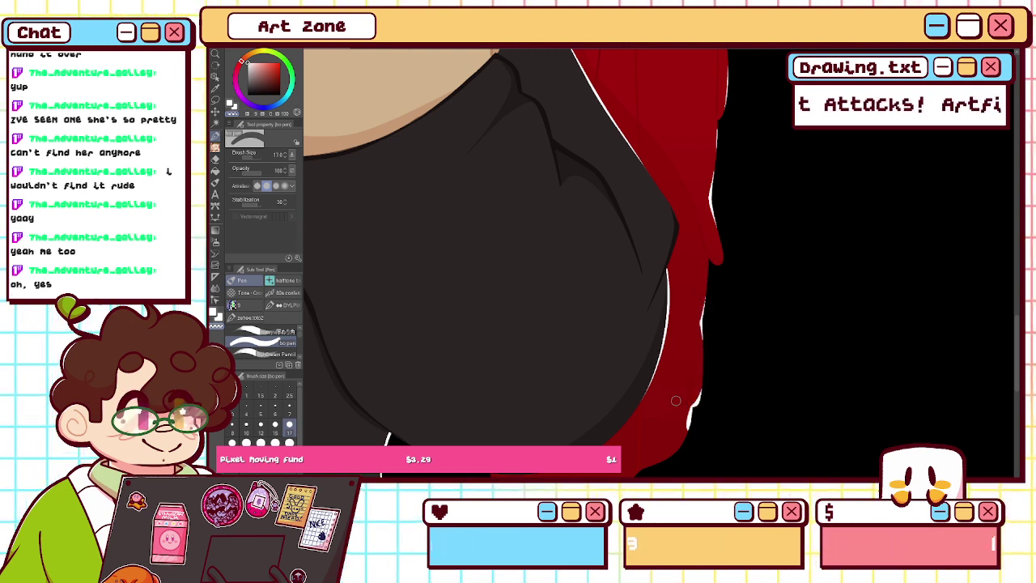
key(ctrl+z)
drag(698, 322, 692, 402)
mouse_move(698, 327)
mouse_down()
mouse_move(673, 411)
mouse_move(695, 354)
mouse_move(696, 389)
mouse_move(682, 396)
mouse_move(665, 447)
mouse_up()
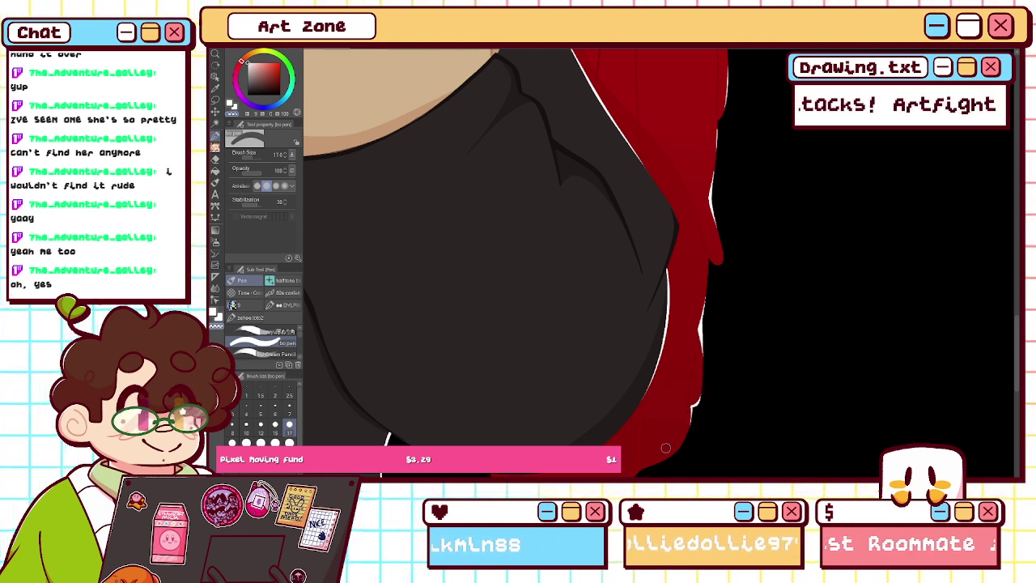
key(ctrl+0)
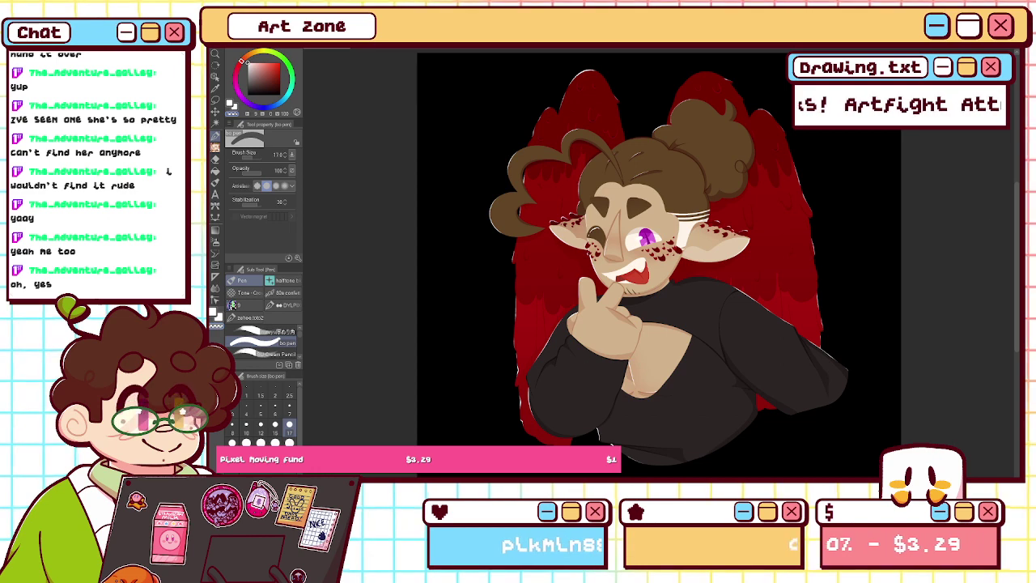
- Set the pen's brush size to 12 and add thin white highlights to the drip-shaped feather marks on the curl-side wing's upper part
key(ctrl+plus)
key(ctrl+plus)
key(ctrl+plus)
drag(534, 372, 783, 153)
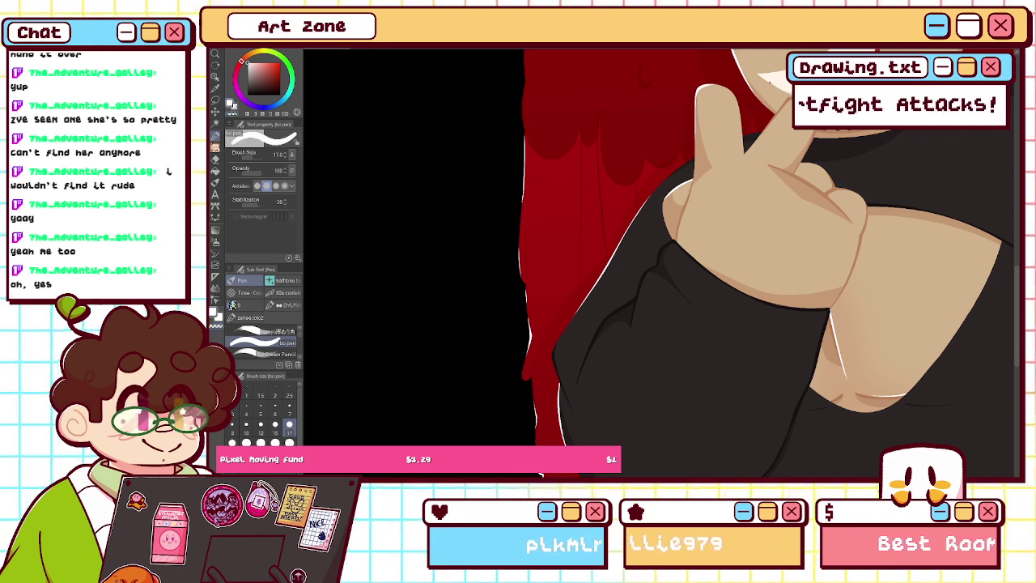
scroll(679, 129, up, 15)
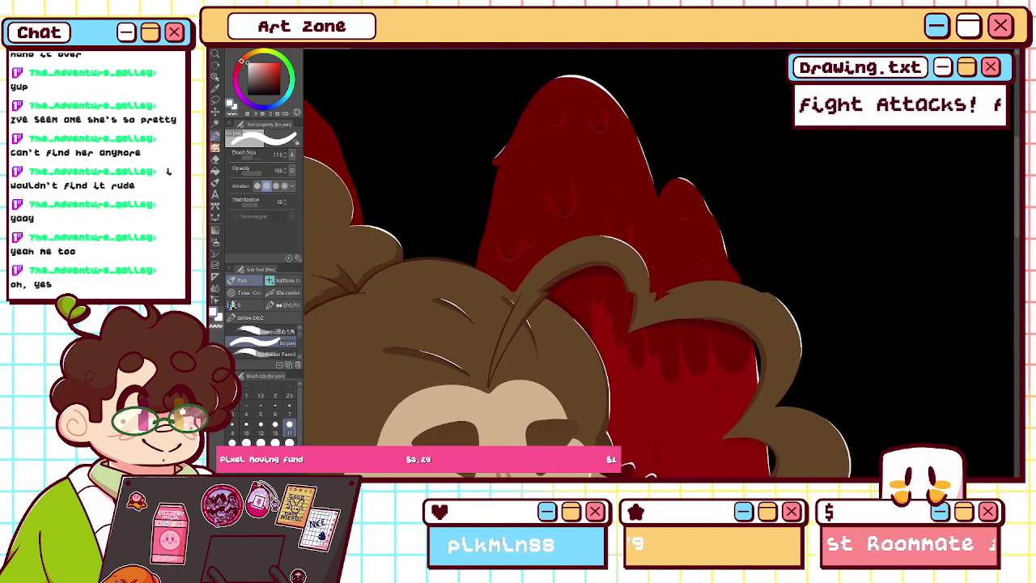
click(263, 428)
drag(501, 253, 498, 227)
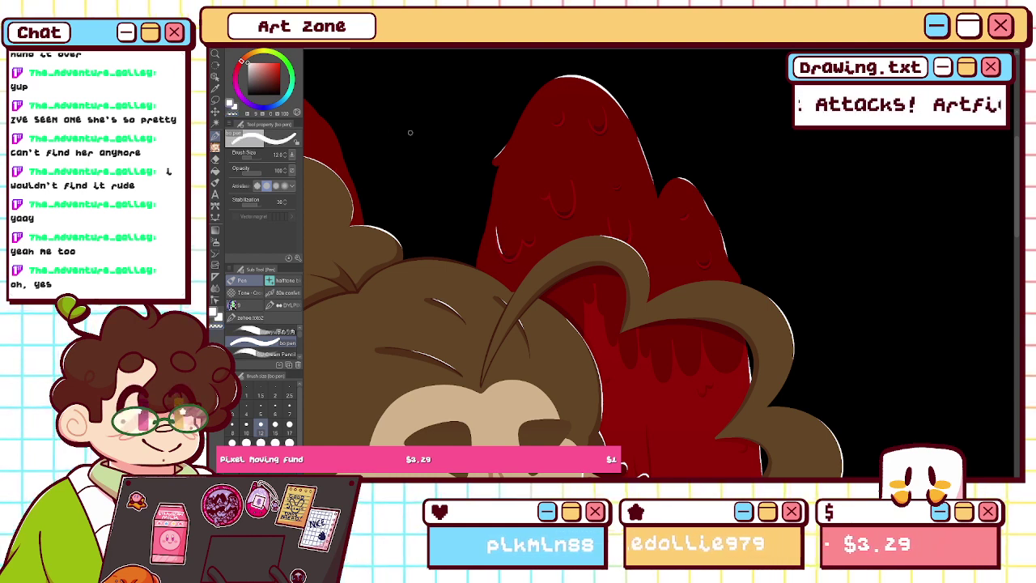
key(x)
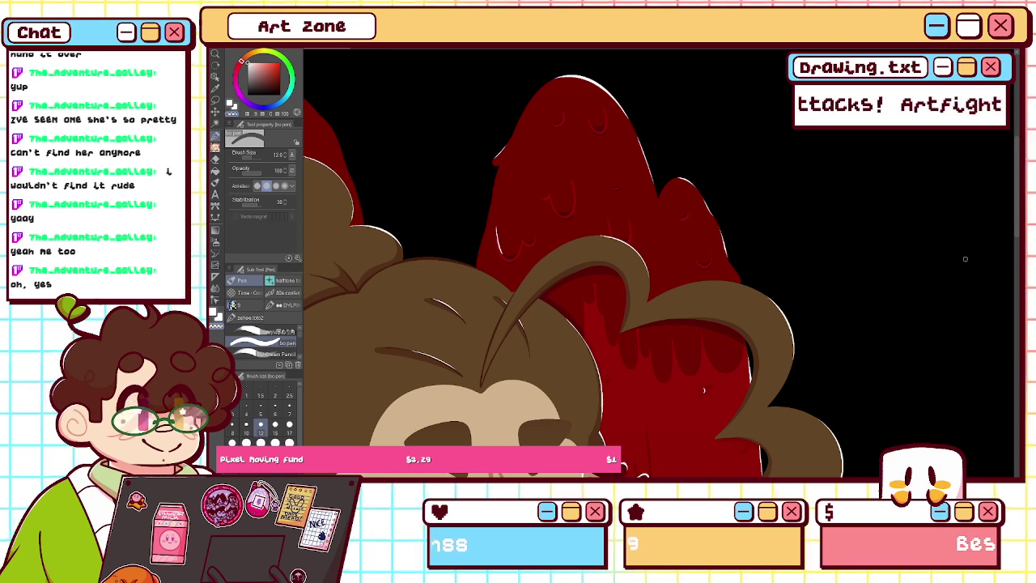
- Add small tapered white highlights to the feather marks between the ear and the wing's edge and above the raised fingers
scroll(1012, 198, down, 5)
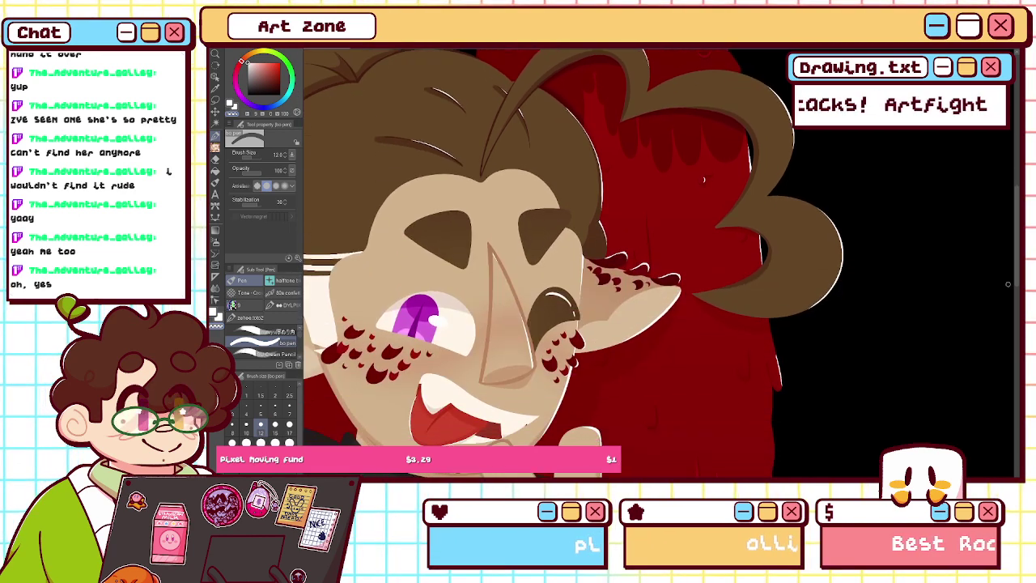
key(c)
drag(745, 354, 746, 376)
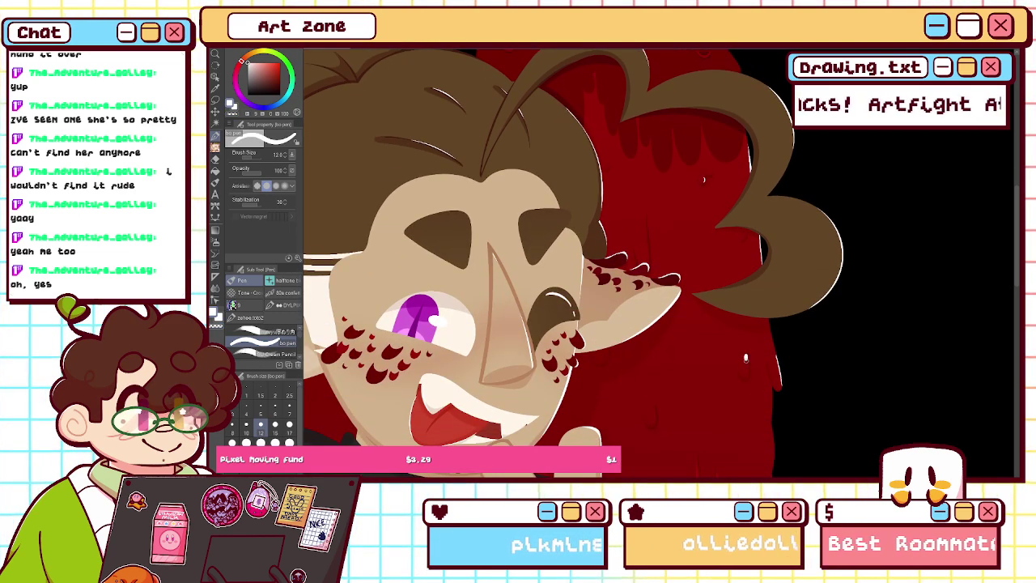
key(x)
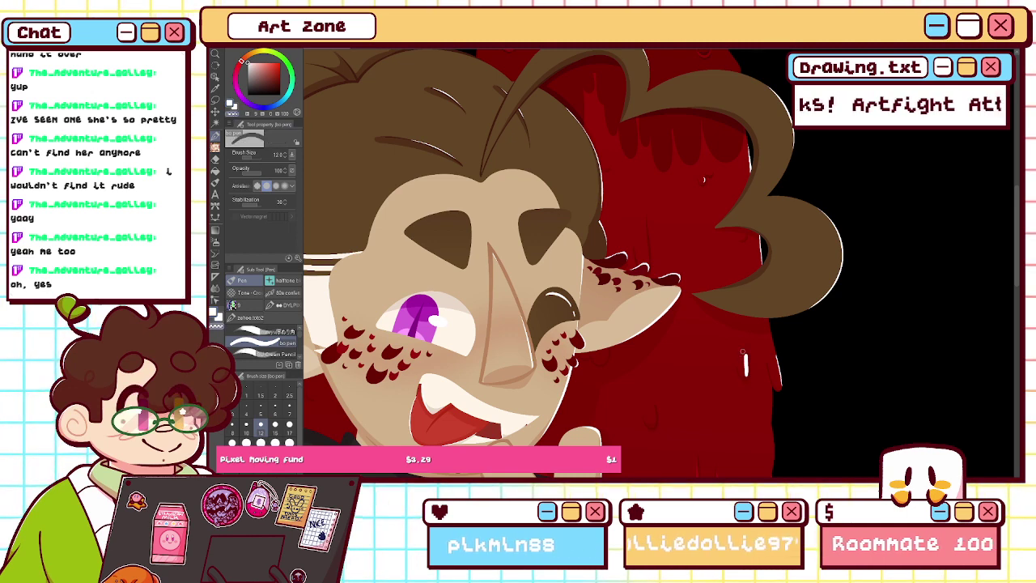
scroll(817, 259, down, 4)
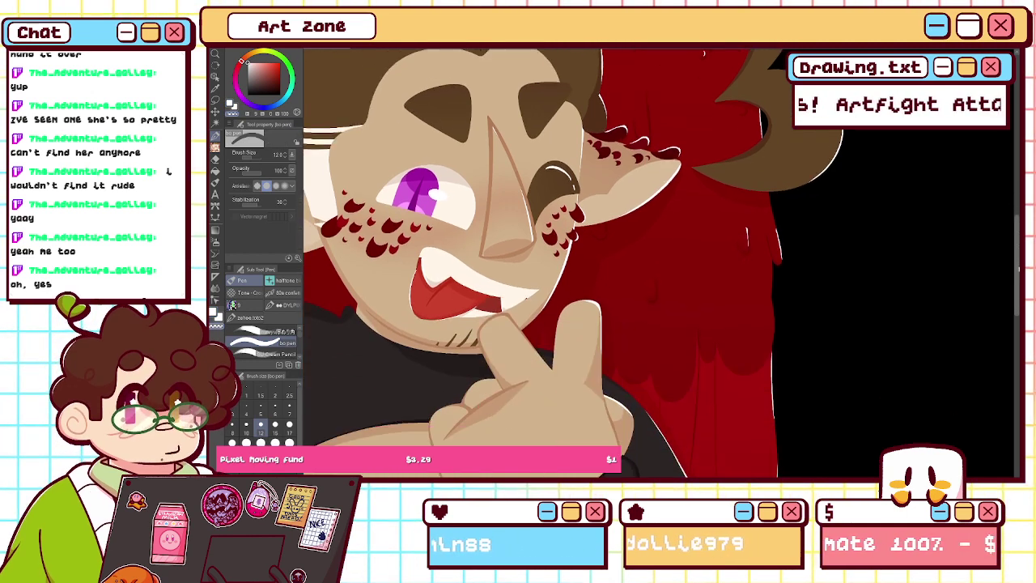
key(x)
drag(653, 237, 654, 244)
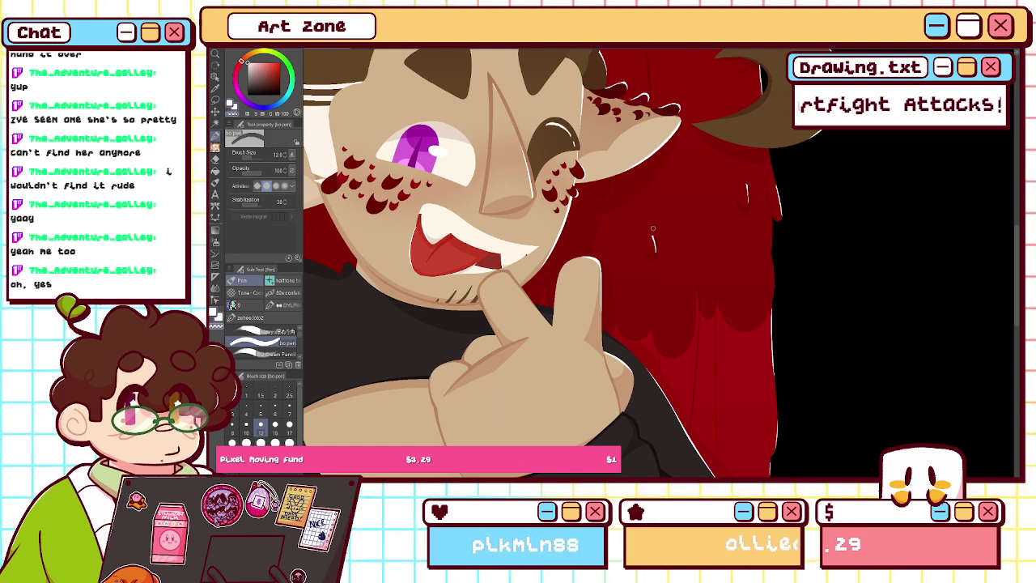
click(229, 100)
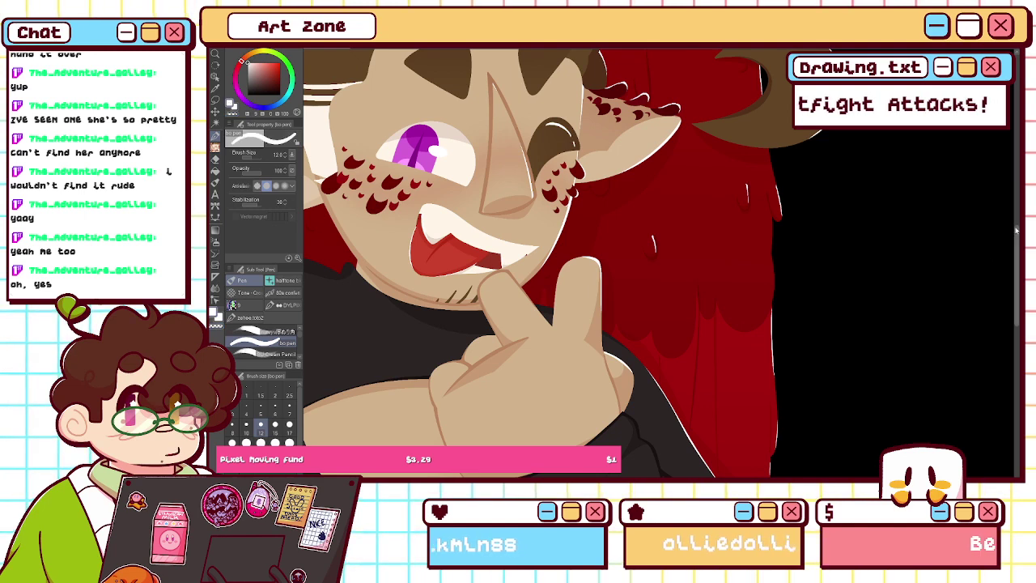
- Draw a white highlight along the long feather crease beside the raised hand, redoing the trim until it is a thin line
scroll(1008, 272, down, 5)
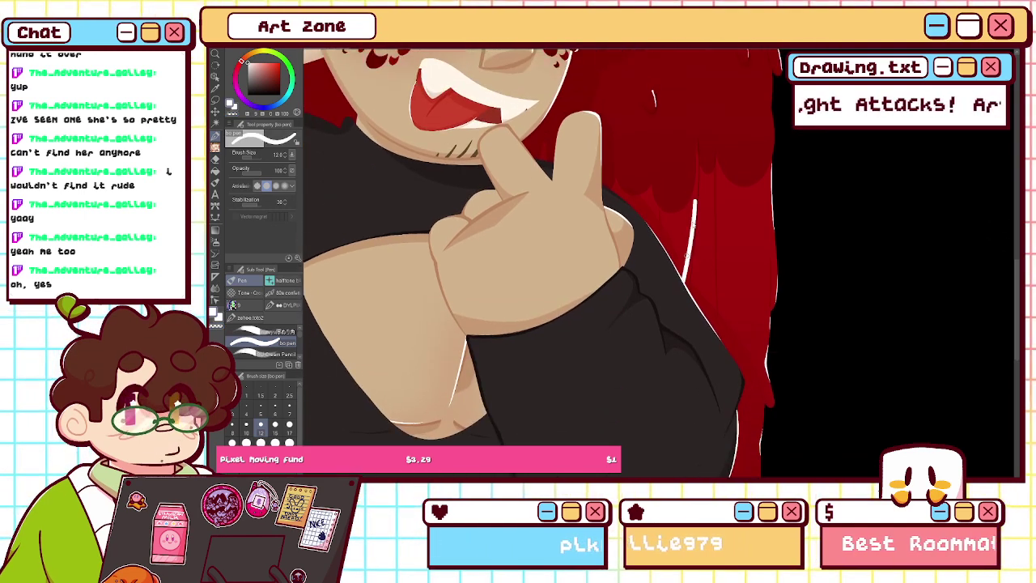
drag(693, 203, 686, 286)
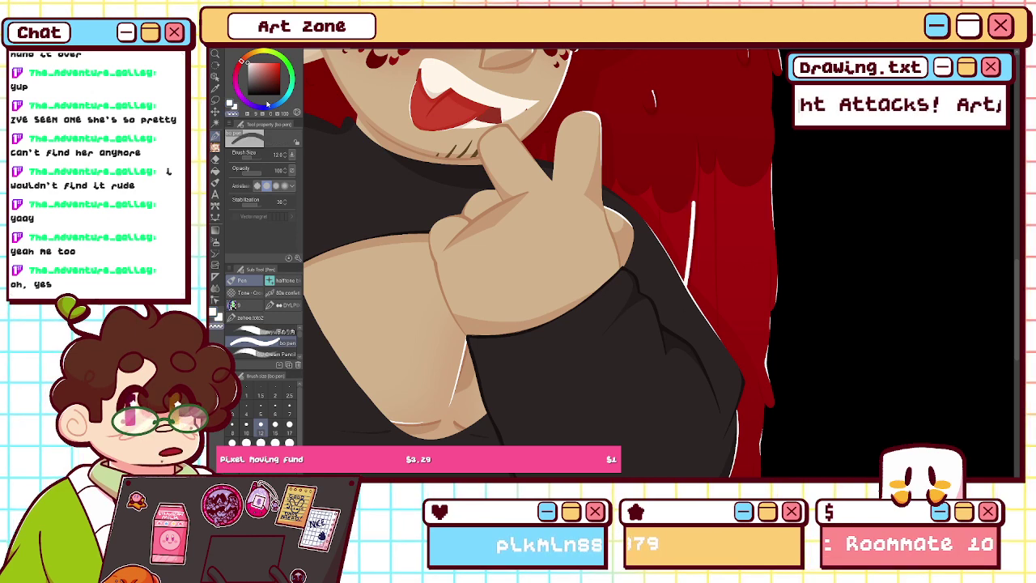
key(ctrl+z)
drag(694, 195, 687, 288)
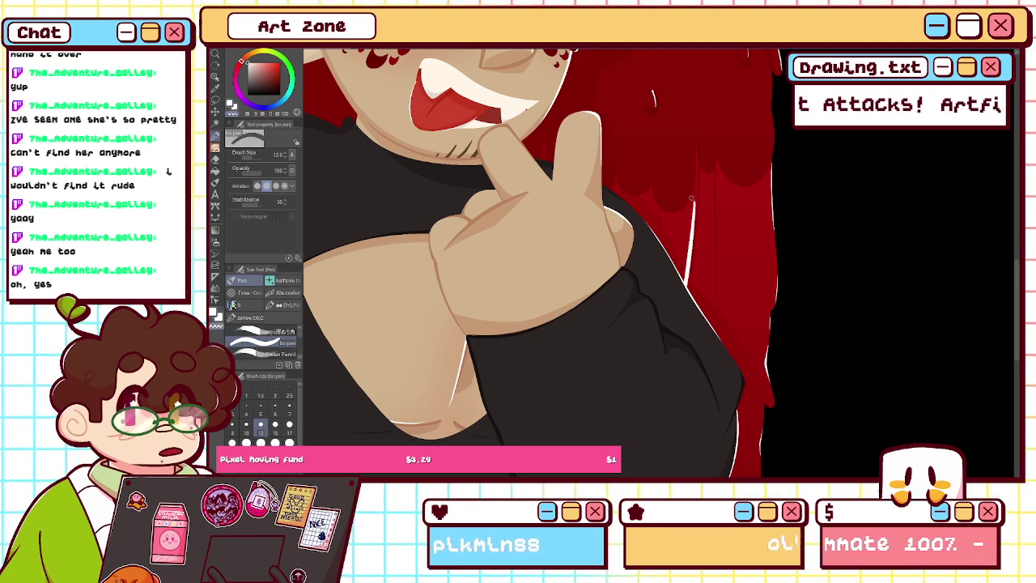
key(ctrl+z)
drag(694, 199, 686, 288)
key(ctrl+z)
drag(697, 208, 686, 290)
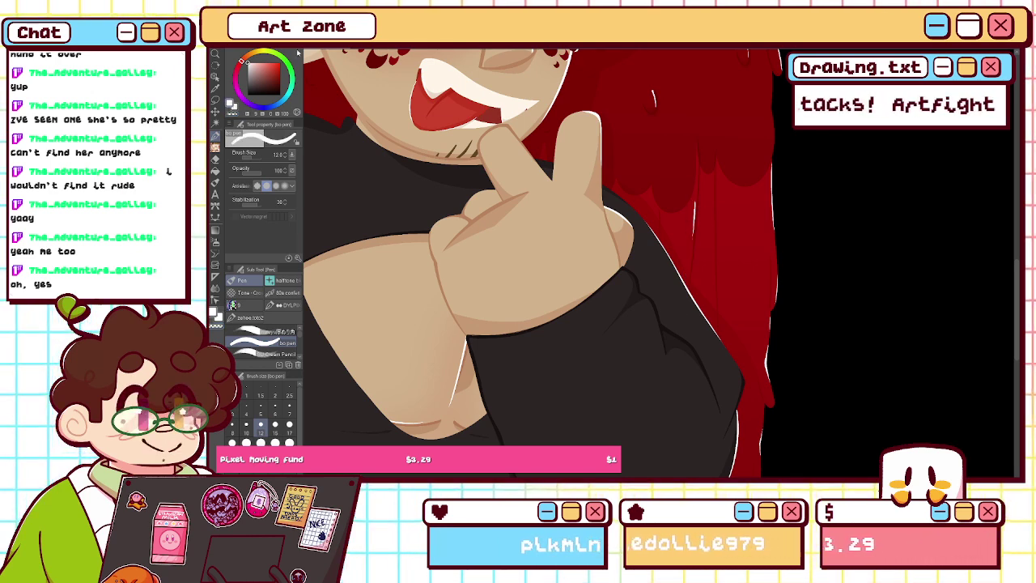
- Add small white highlights to the feather marks on the bun-side wing beside the ear and trim them thin
mouse_move(437, 162)
mouse_down()
mouse_move(559, 412)
mouse_move(840, 347)
mouse_move(948, 437)
mouse_move(961, 433)
mouse_up()
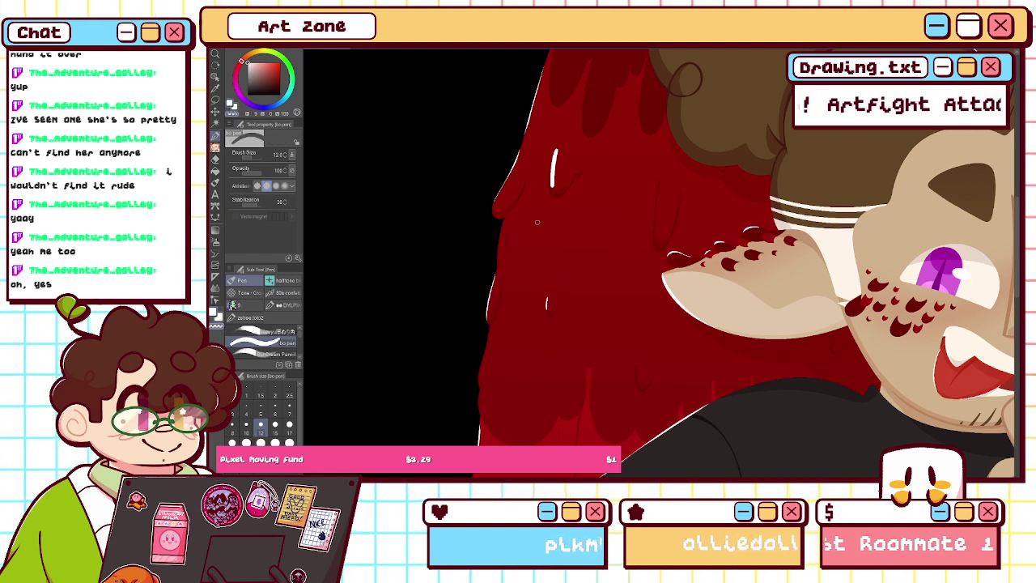
drag(552, 170, 558, 140)
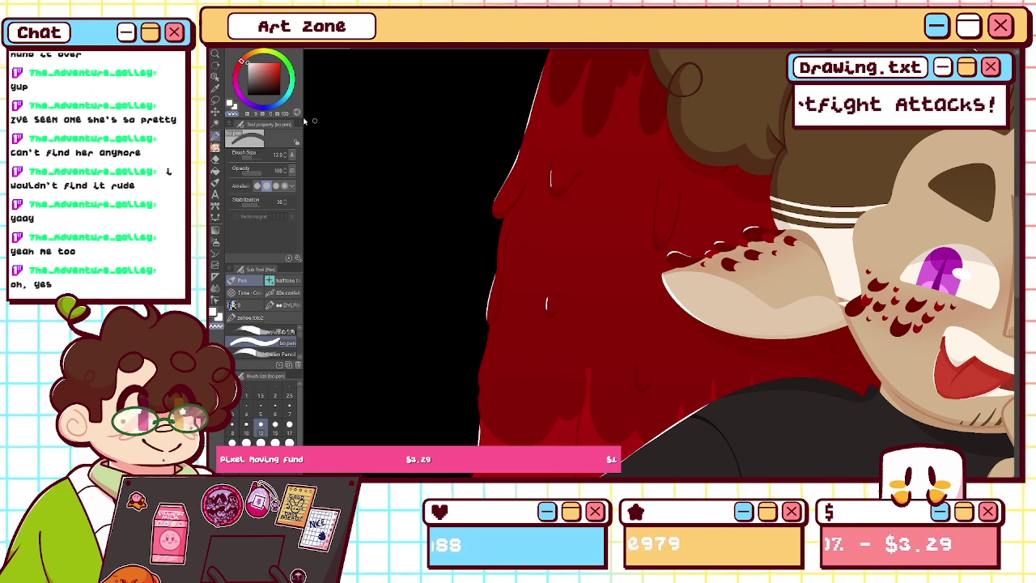
key(c)
- Draw a thin white highlight down the long feather crease of the bun-side wing, ending at the shoulder
mouse_move(1017, 273)
mouse_down()
mouse_move(1016, 330)
mouse_move(1016, 309)
mouse_up()
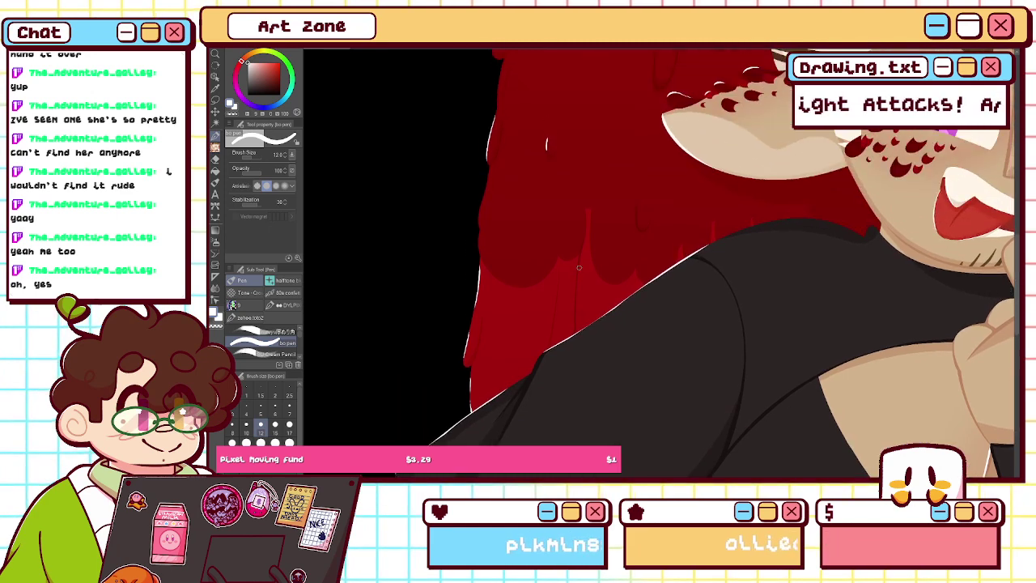
drag(579, 264, 577, 330)
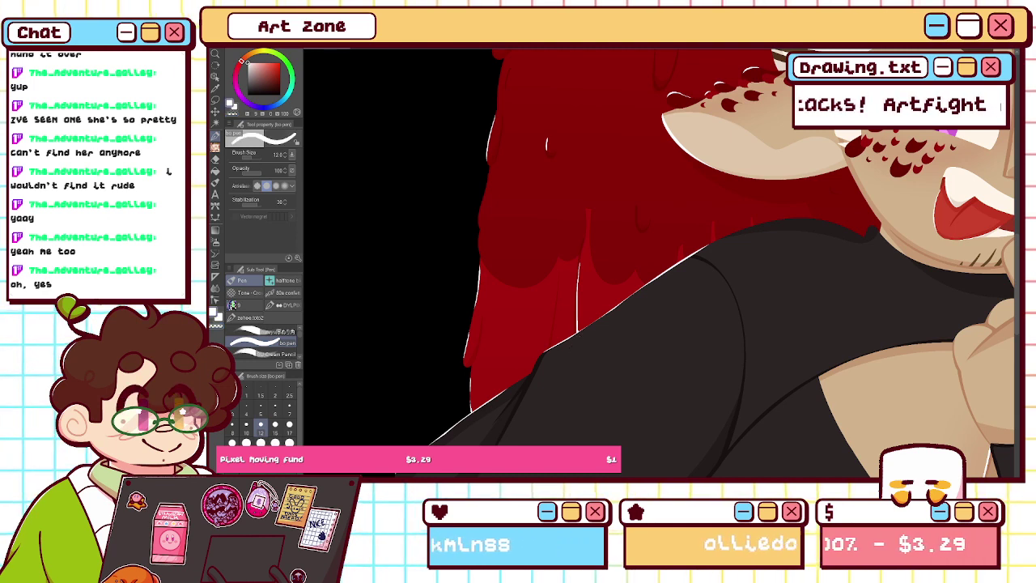
key(ctrl+0)
key(h)
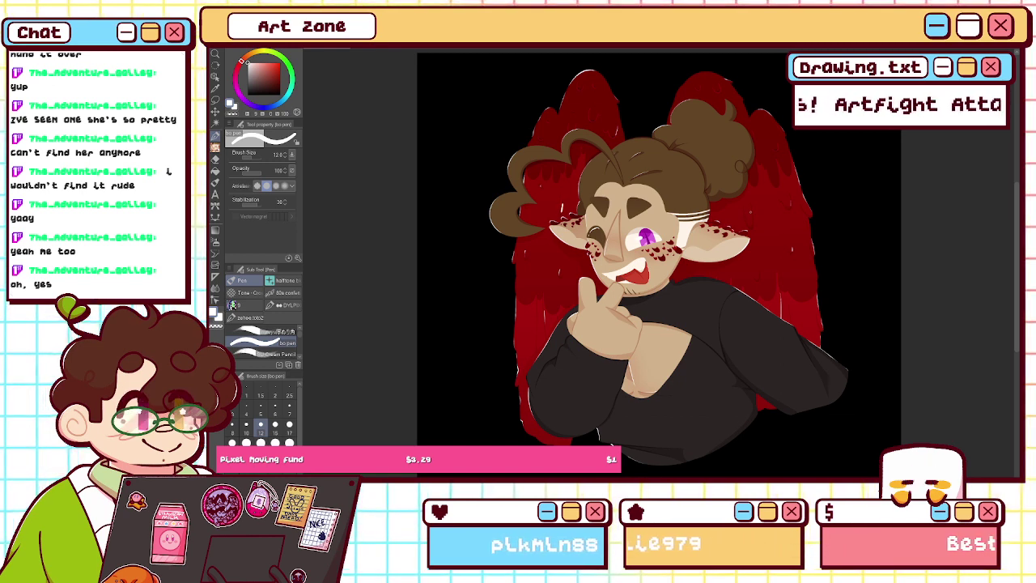
- Trim the highlight on the feather mark above the bun-side ear into a thin tapered line
click(232, 115)
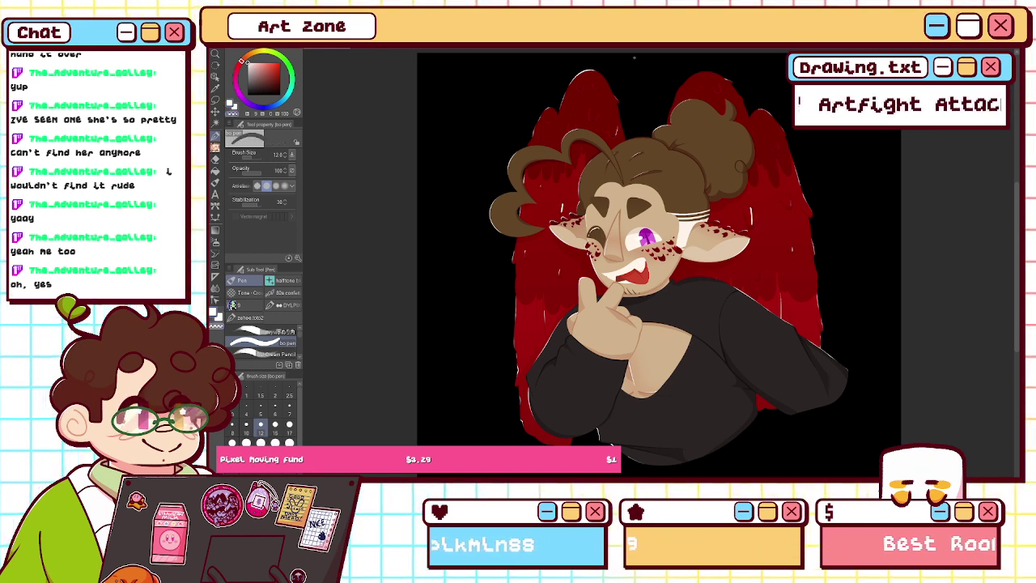
key(ctrl+plus)
key(ctrl+plus)
key(ctrl+plus)
mouse_move(659, 243)
mouse_down()
mouse_move(513, 324)
mouse_move(461, 331)
mouse_up()
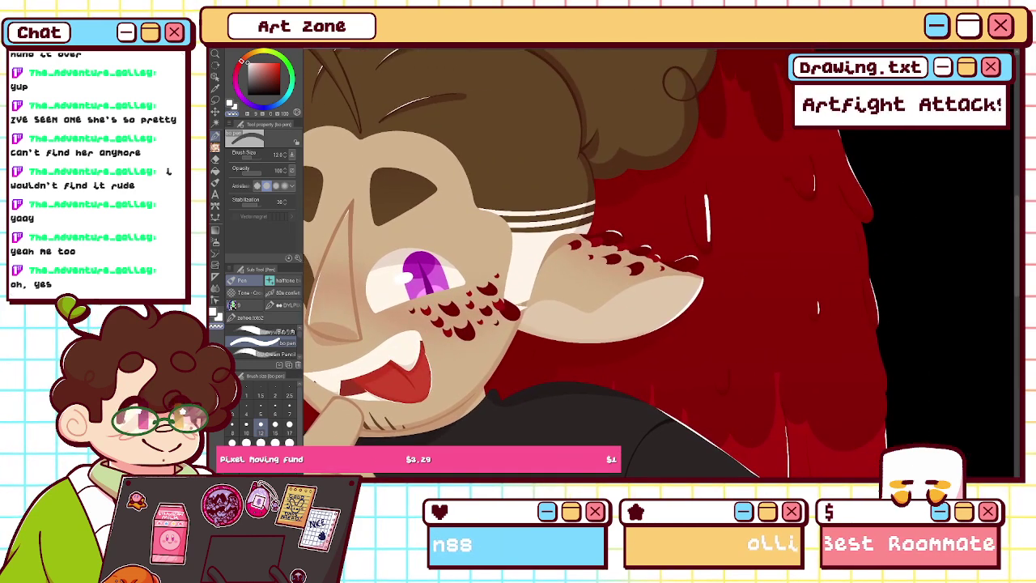
drag(703, 193, 707, 242)
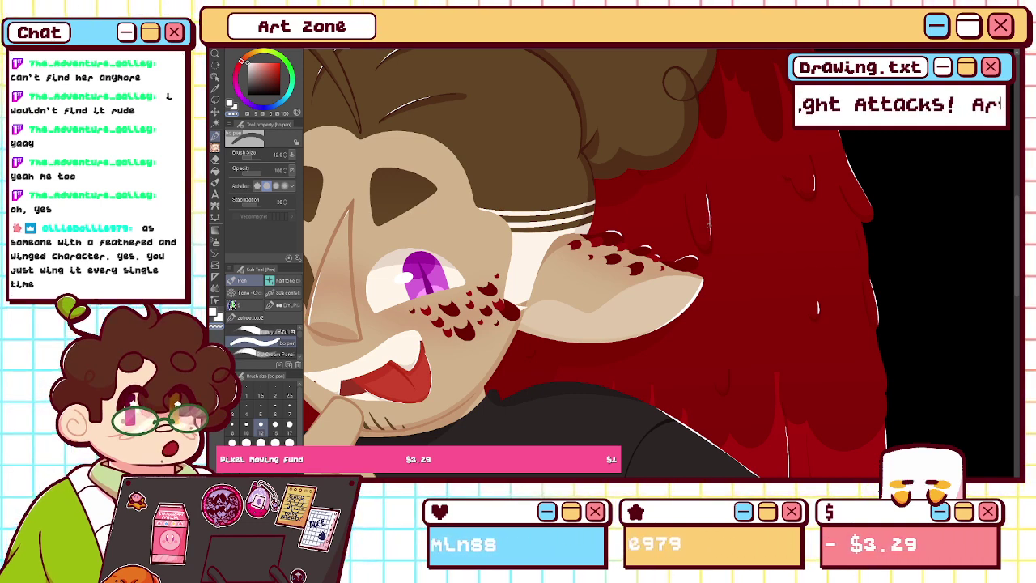
scroll(670, 406, left, 5)
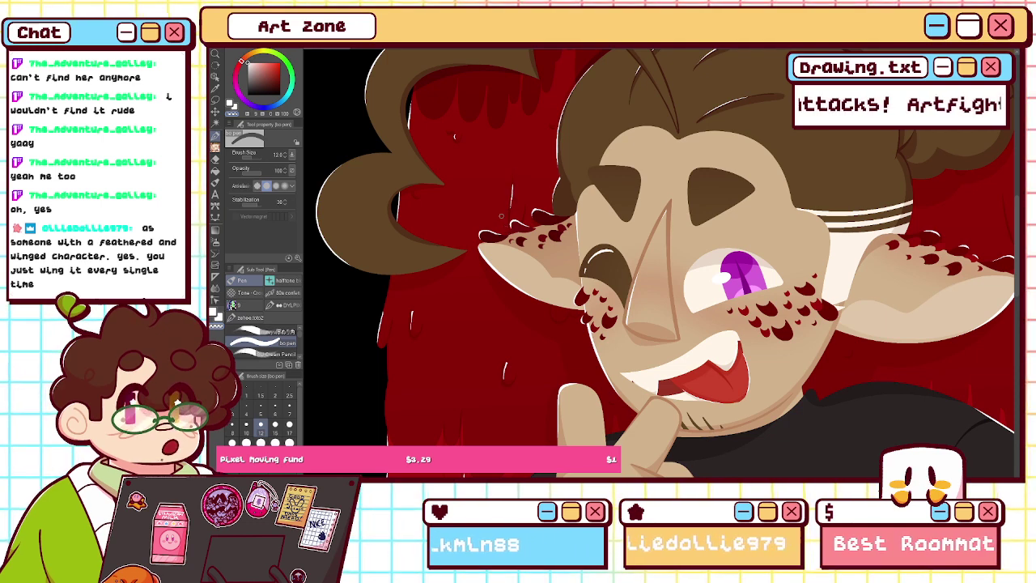
key(ctrl+0)
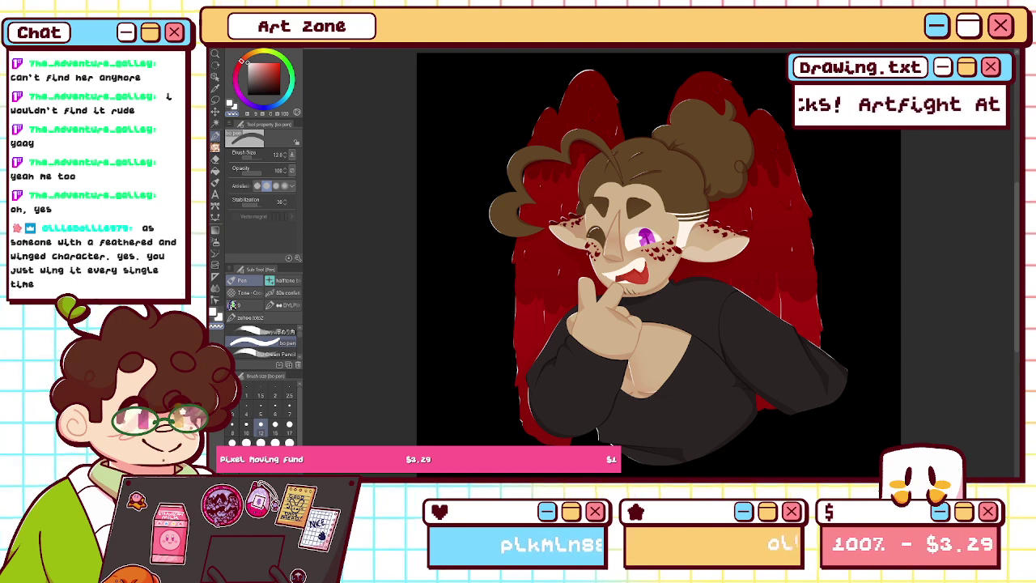
- Add small white highlights to the upper feather marks of the curl-side wing, trimming them into thin tapered lines
click(230, 103)
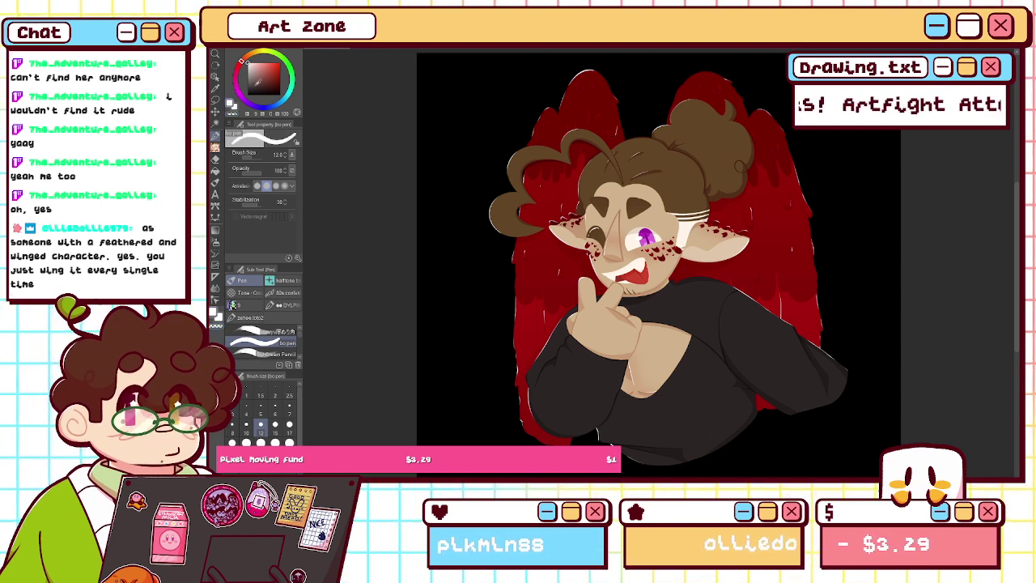
key(ctrl+plus)
key(ctrl+plus)
key(ctrl+plus)
drag(599, 162, 750, 436)
drag(598, 259, 747, 296)
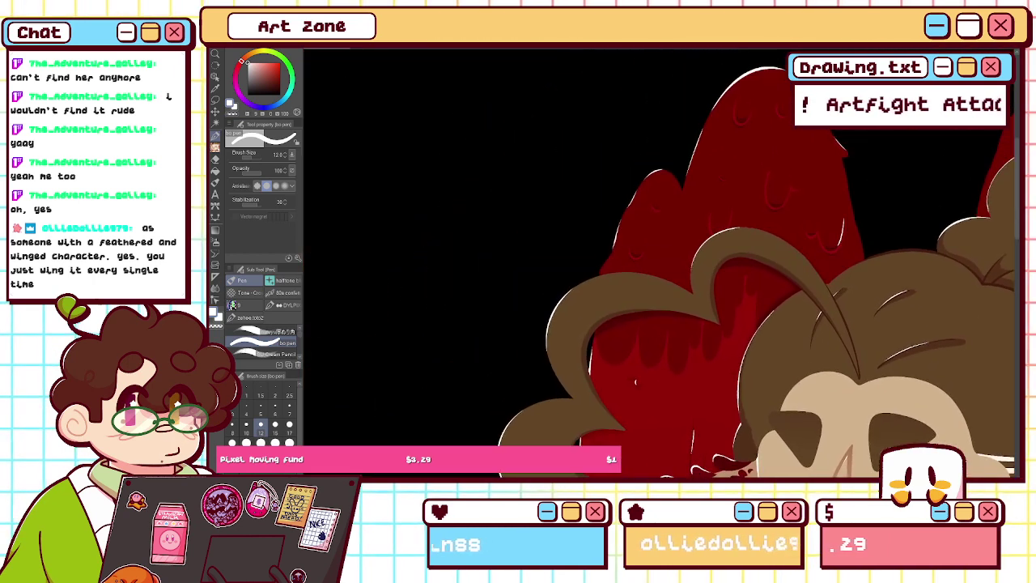
drag(739, 98, 736, 118)
key(c)
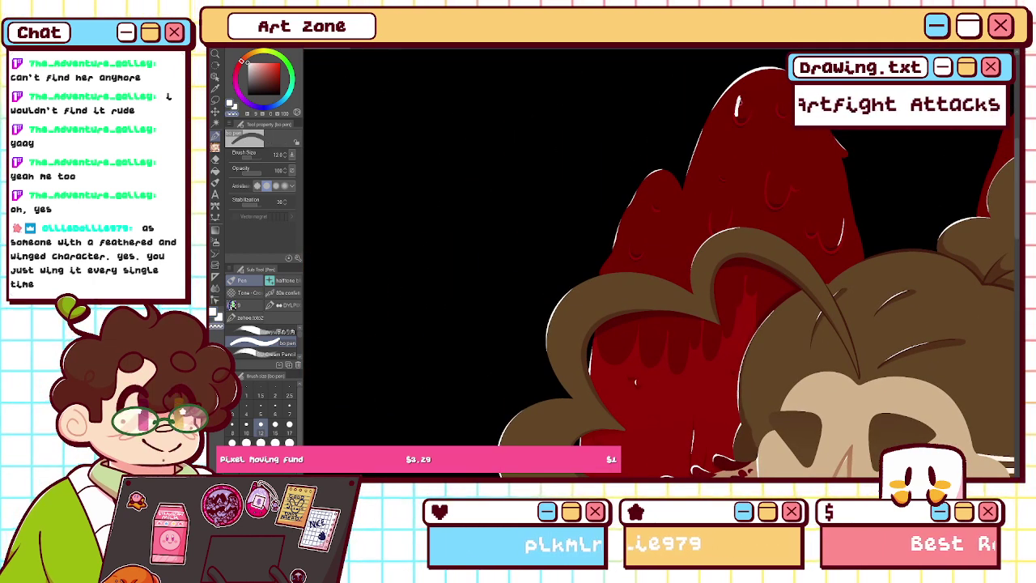
key(c)
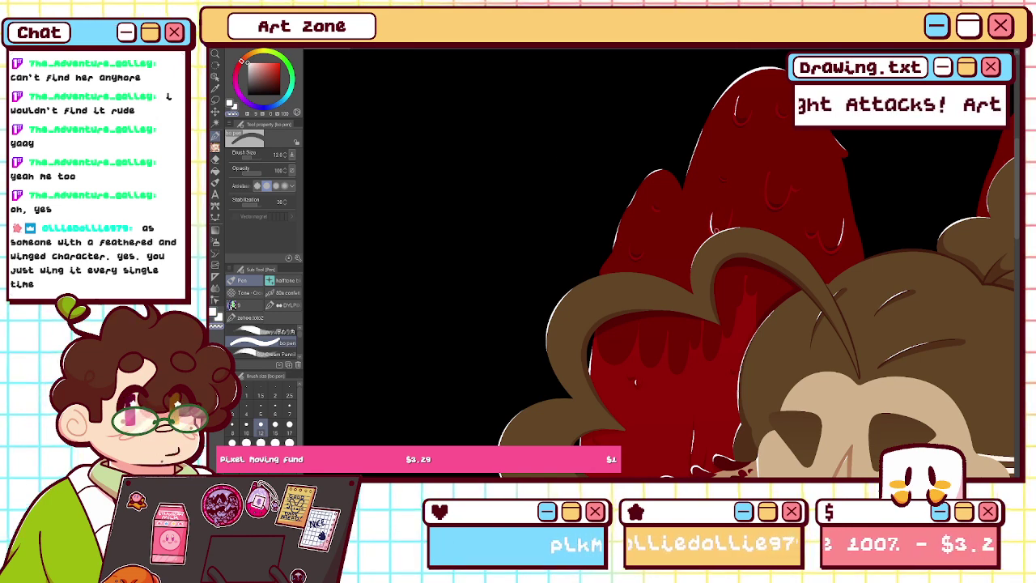
key(x)
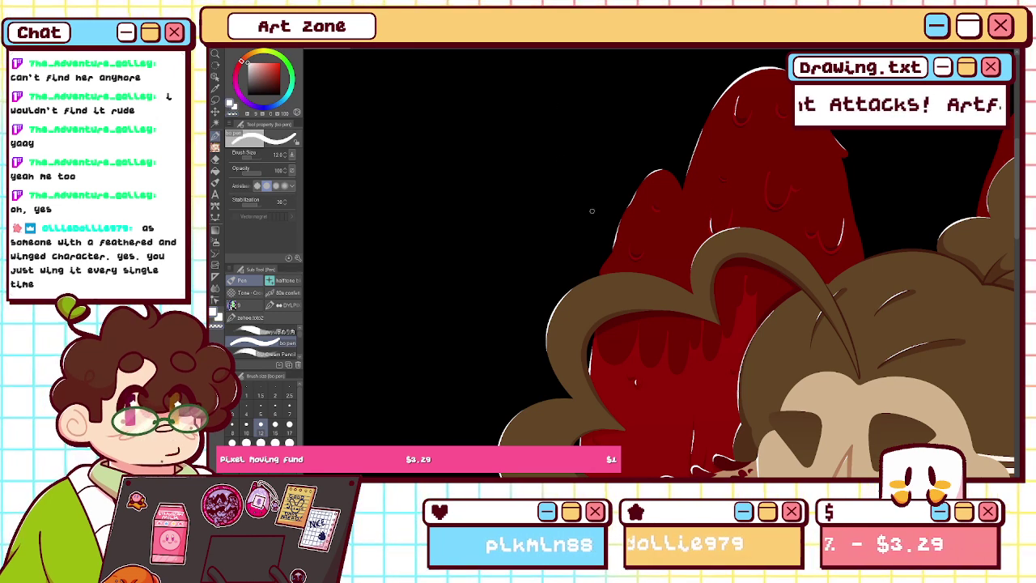
key(x)
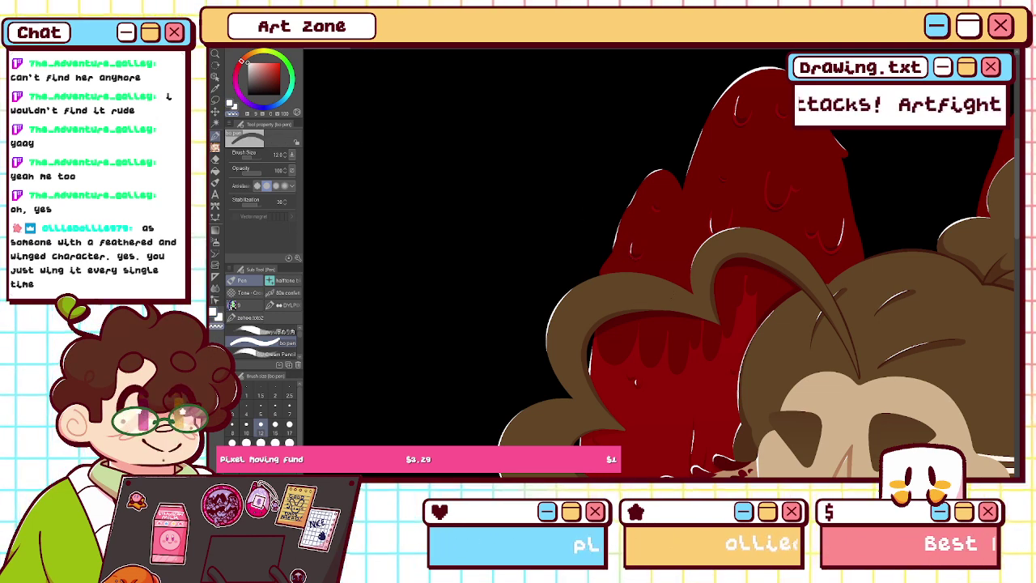
key(ctrl+0)
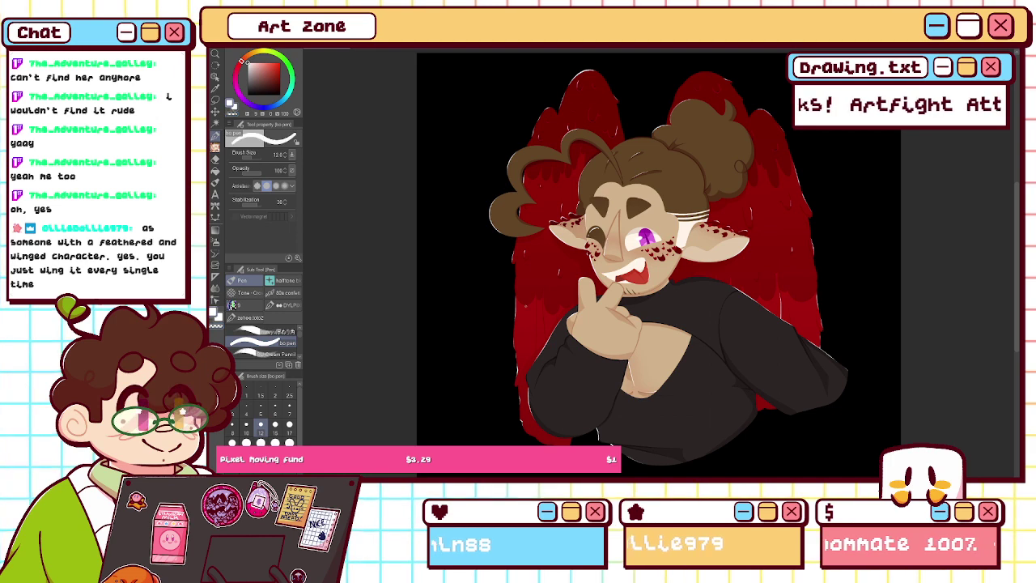
- Draw a long white highlight down the feather crease between the wing's outer edge and the raised hand, and trim it thin
mouse_move(535, 304)
mouse_down()
mouse_move(535, 349)
mouse_move(788, 161)
mouse_up()
click(236, 115)
key(ctrl+plus)
key(ctrl+plus)
key(ctrl+plus)
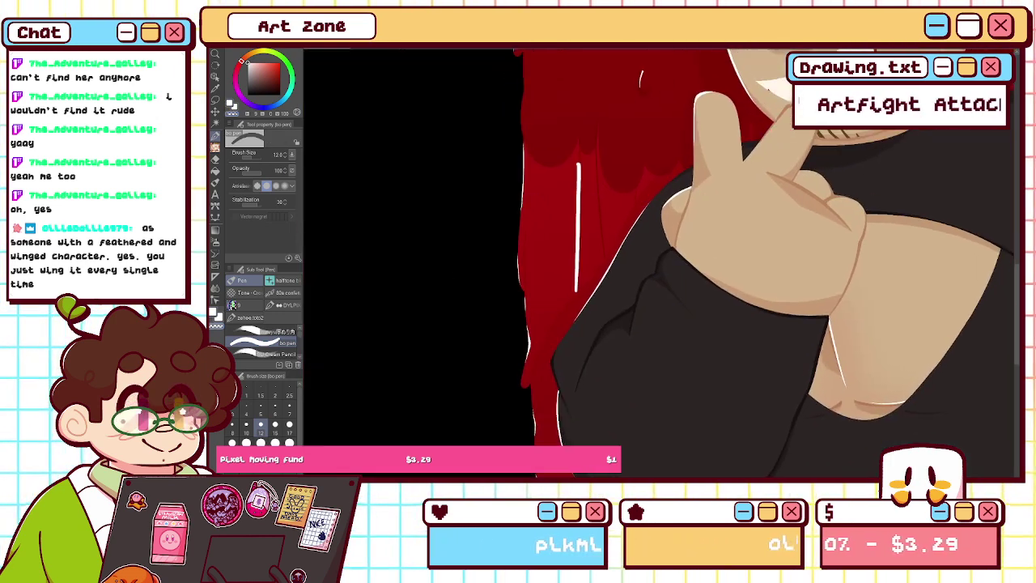
key(h)
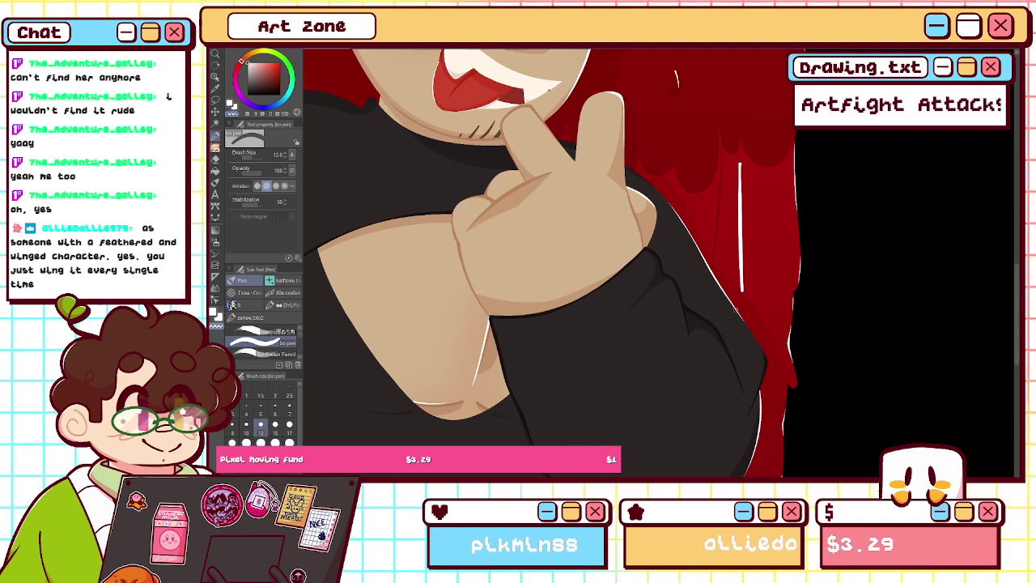
key(ctrl+z)
drag(738, 162, 741, 291)
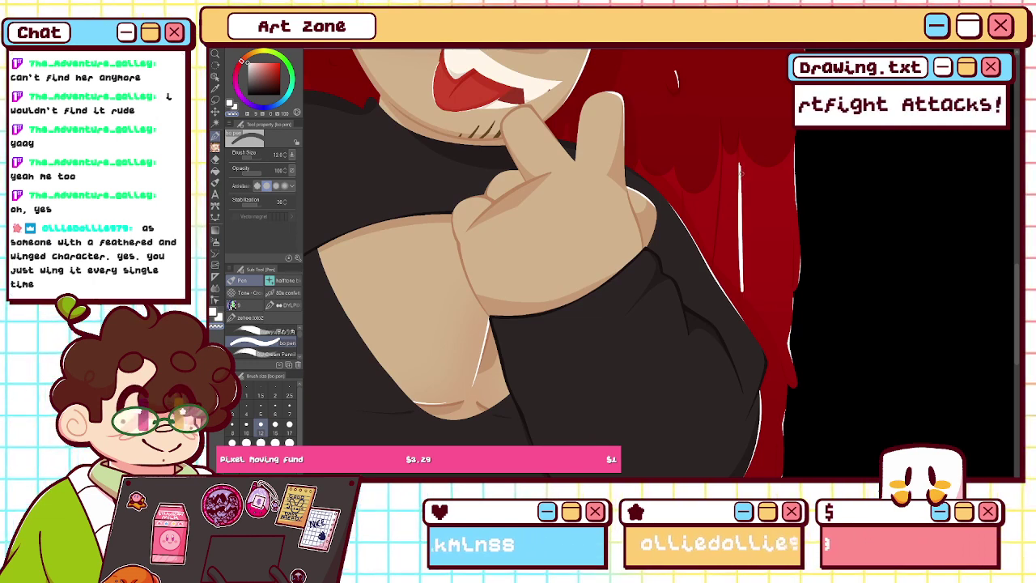
key(ctrl+0)
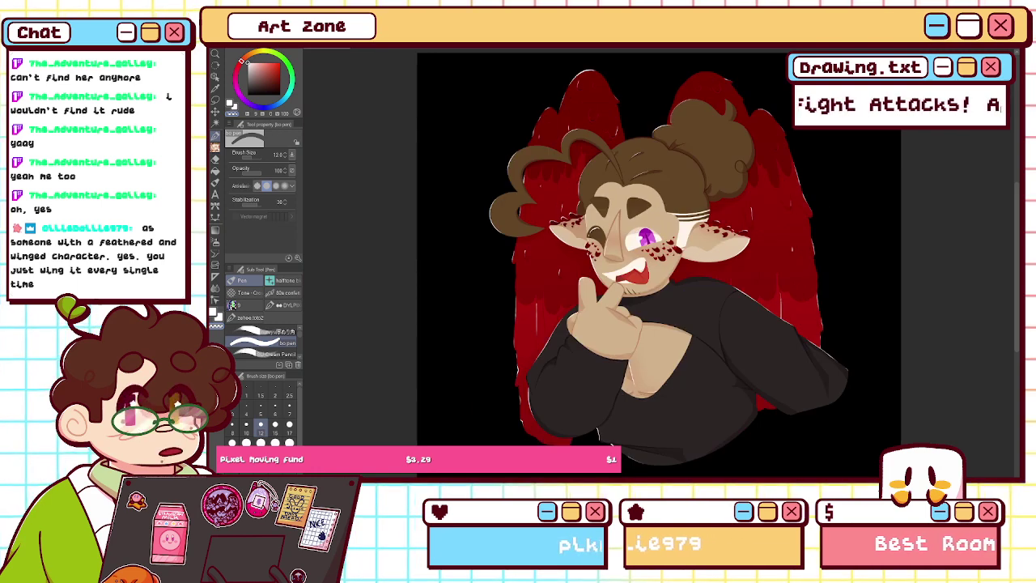
- Lasso the long highlight beside the raised hand, adjust its position with a transform and deselect it
key(bracketleft)
key(m)
mouse_move(537, 314)
mouse_down()
mouse_move(534, 299)
mouse_move(538, 318)
mouse_up()
click(576, 365)
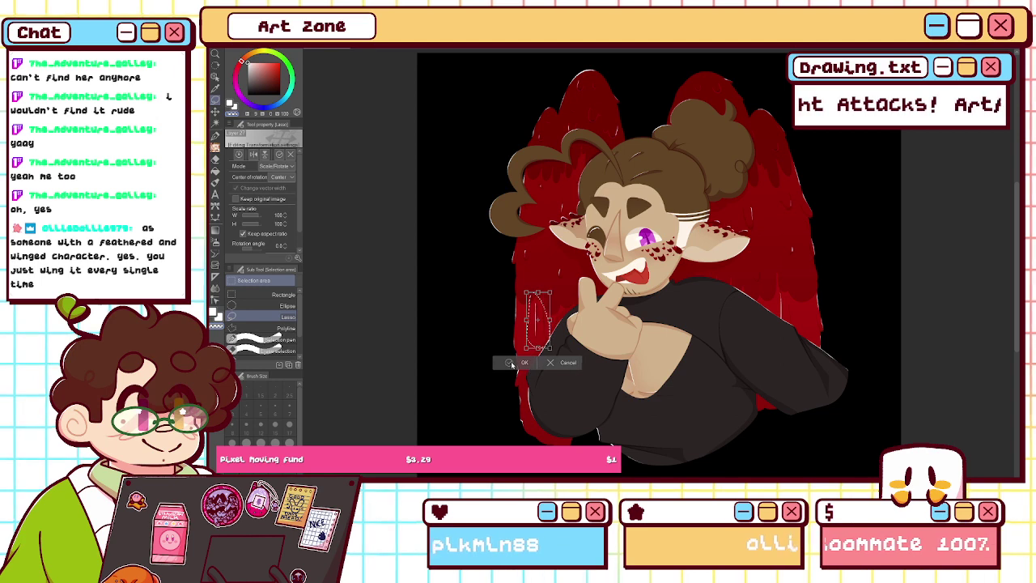
click(514, 364)
key(ctrl+d)
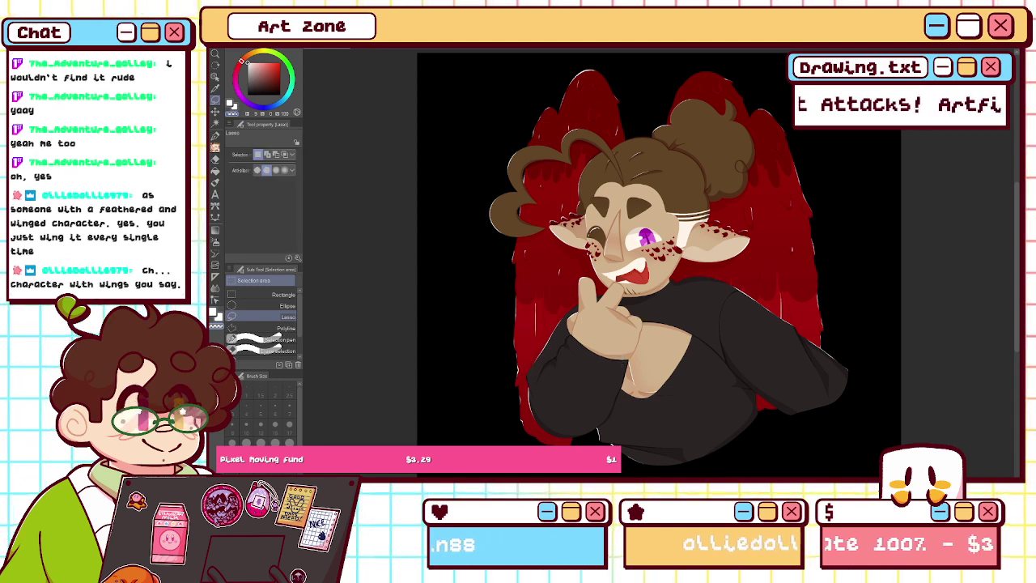
- Reselect the long highlight beside the raised hand with the Lasso and nudge it slightly to fit the feather crease
key(ctrl+plus)
key(ctrl+plus)
key(ctrl+plus)
drag(598, 364, 704, 156)
mouse_move(413, 209)
mouse_down()
mouse_move(449, 207)
mouse_move(410, 246)
mouse_move(455, 203)
mouse_move(449, 243)
mouse_up()
key(ctrl+t)
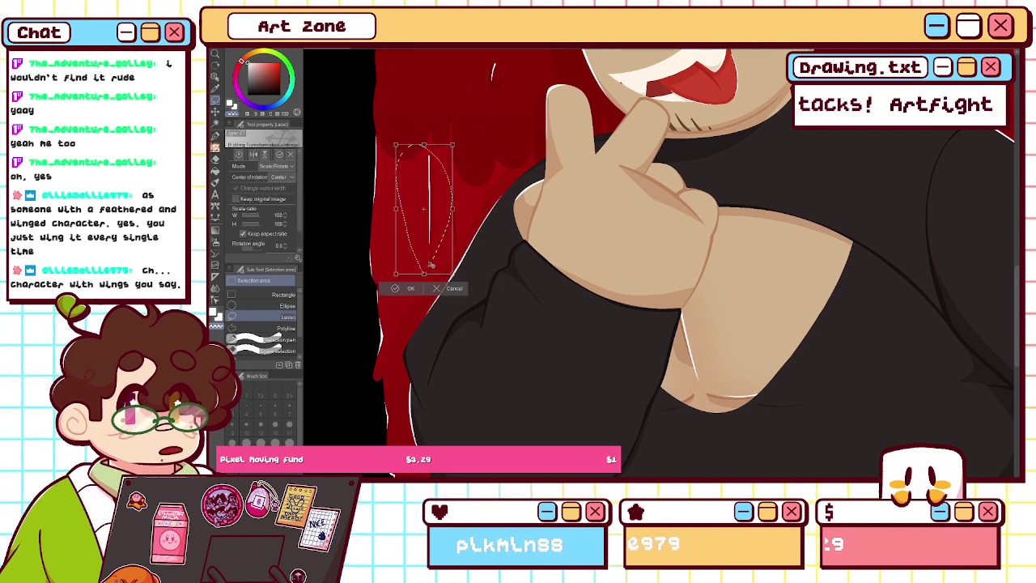
click(401, 289)
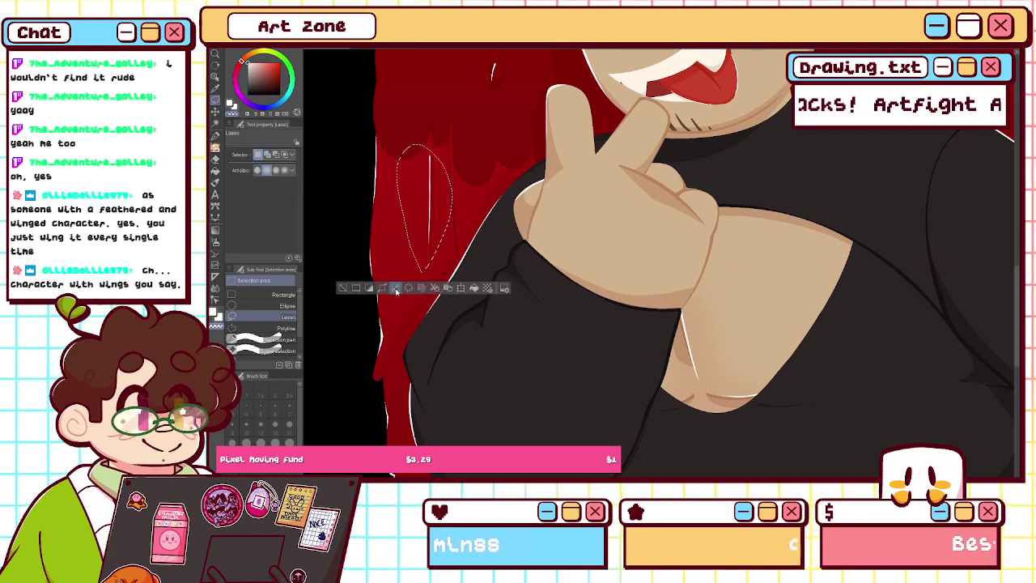
click(461, 288)
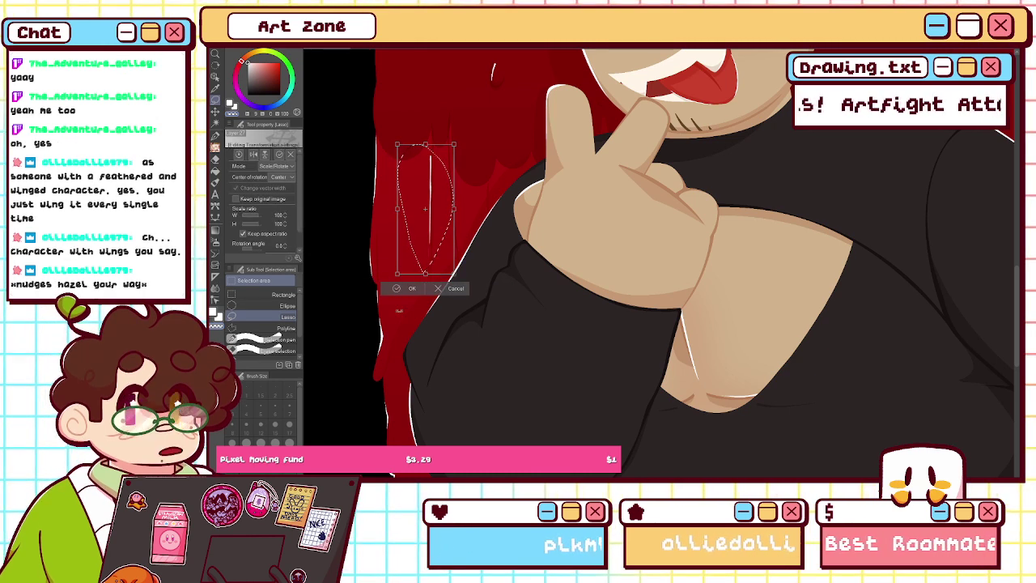
click(396, 288)
key(p)
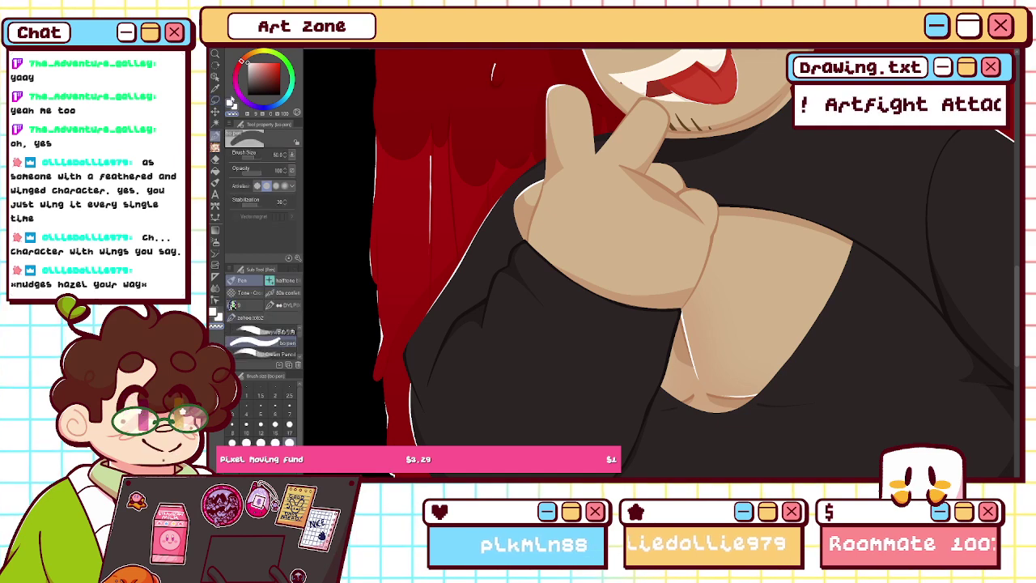
key(ctrl+0)
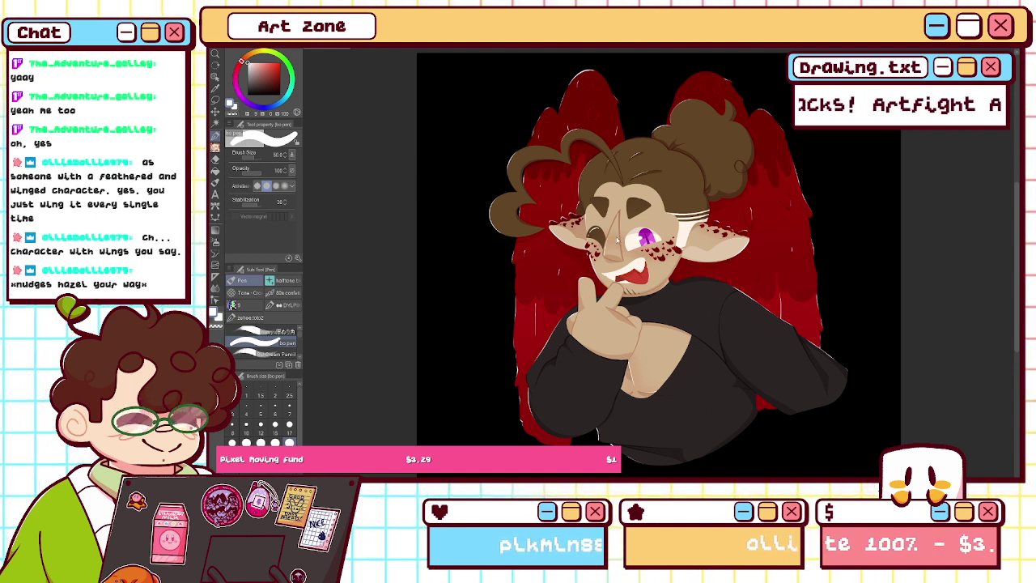
- Copy the whole Pixel Dot Gamer logo from its own document and return to the illustration
click(373, 46)
click(215, 102)
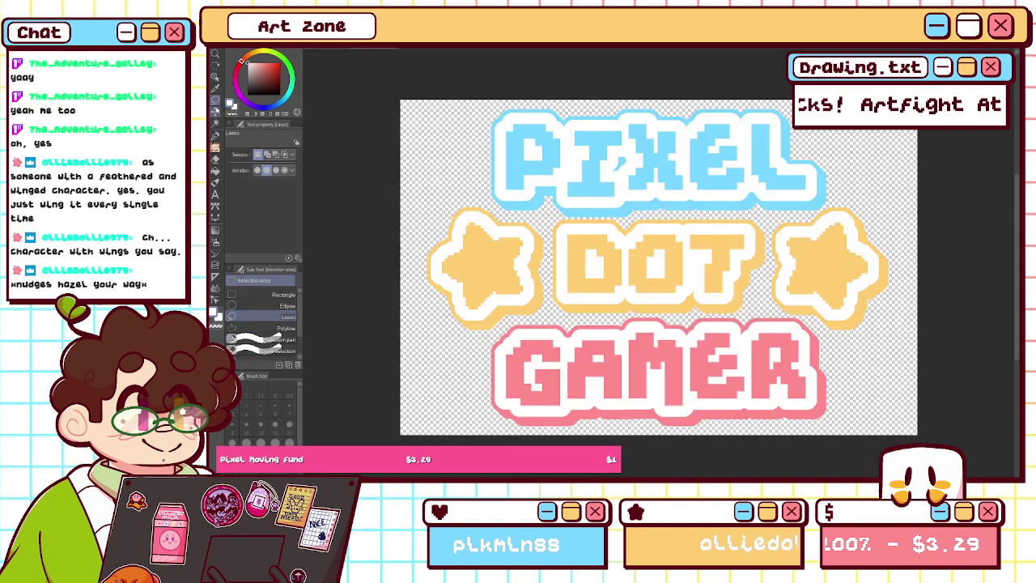
click(248, 293)
drag(382, 81, 920, 438)
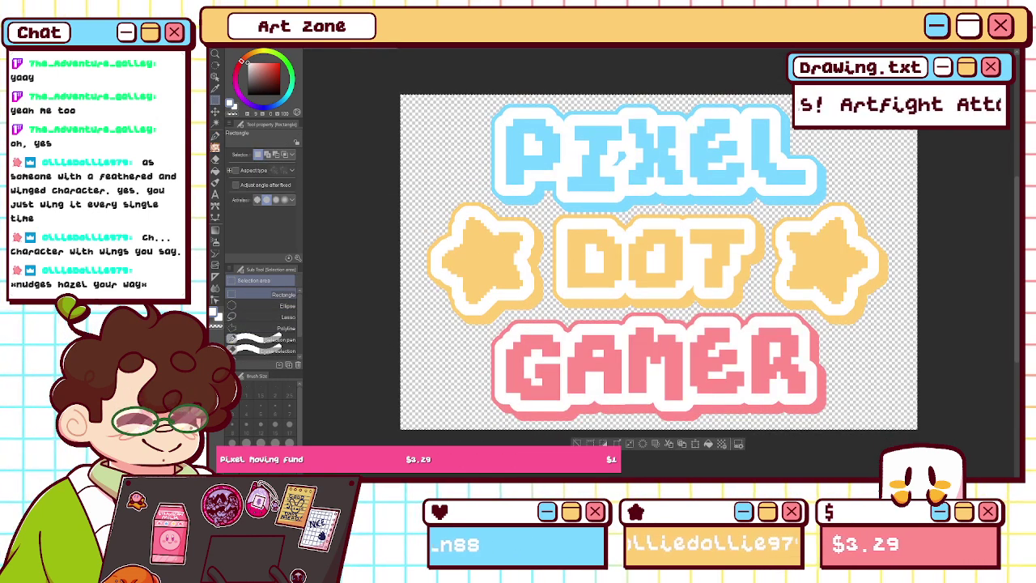
key(ctrl+Tab)
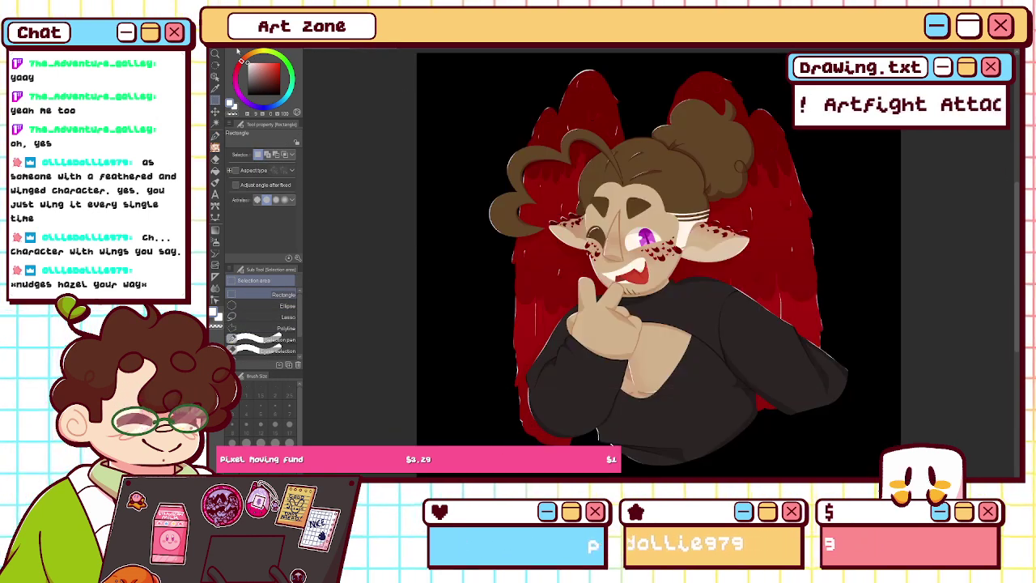
- Paste the logo, scale it to 20 percent and place it on the background just below the bent sleeve's elbow
key(ctrl+v)
key(ctrl+t)
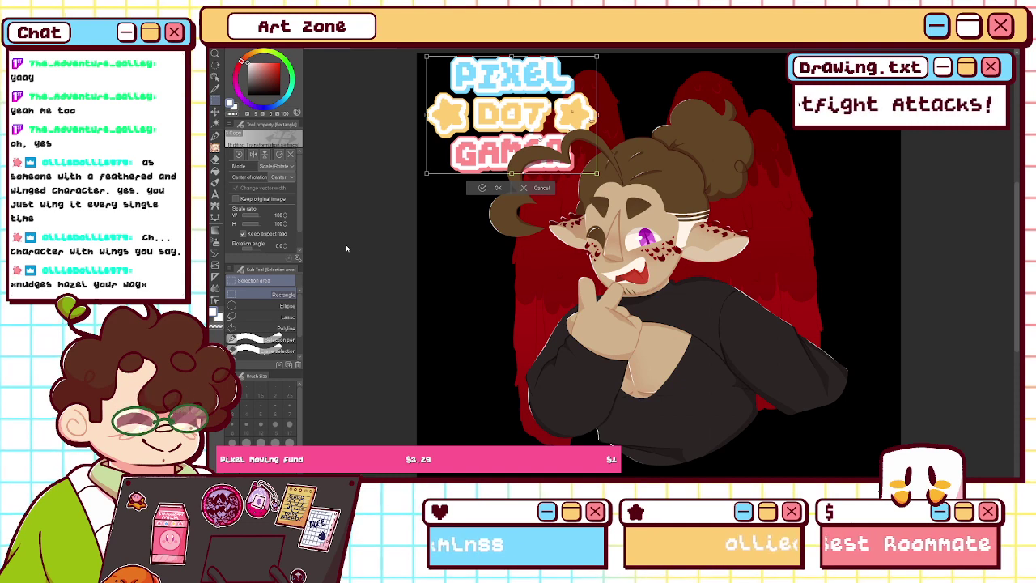
text(25)
key(Return)
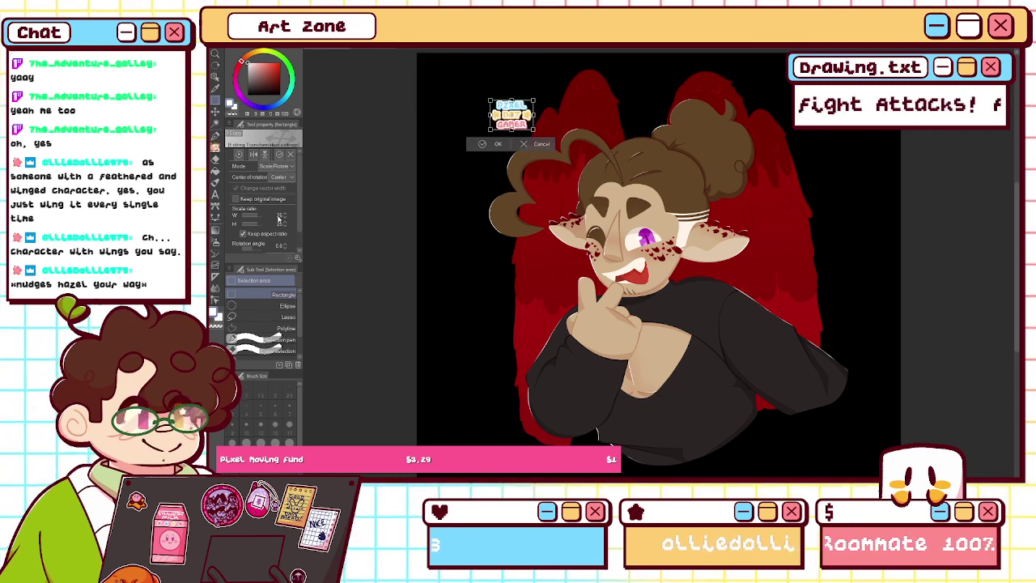
text(20)
key(Return)
drag(509, 119, 767, 437)
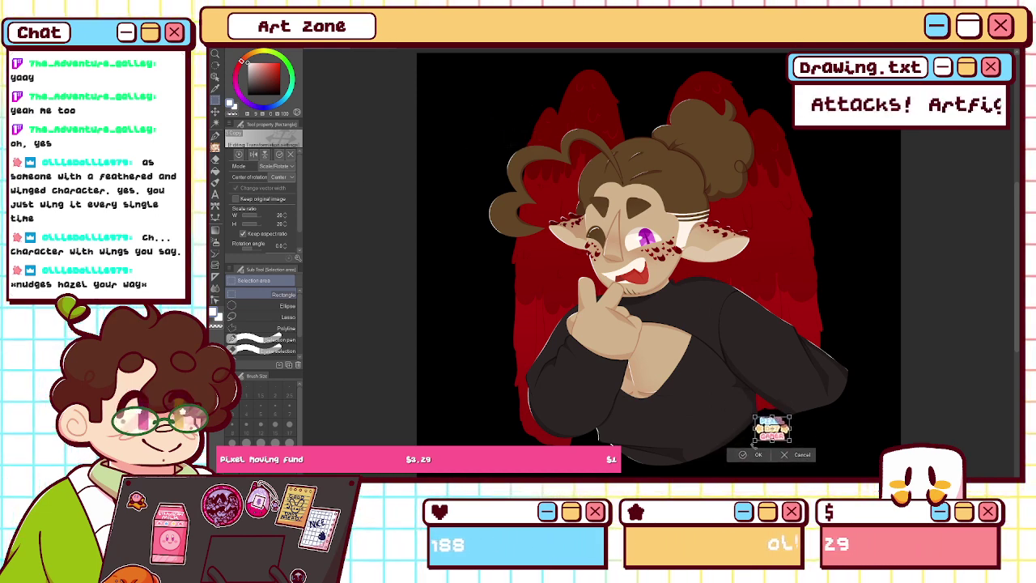
click(747, 454)
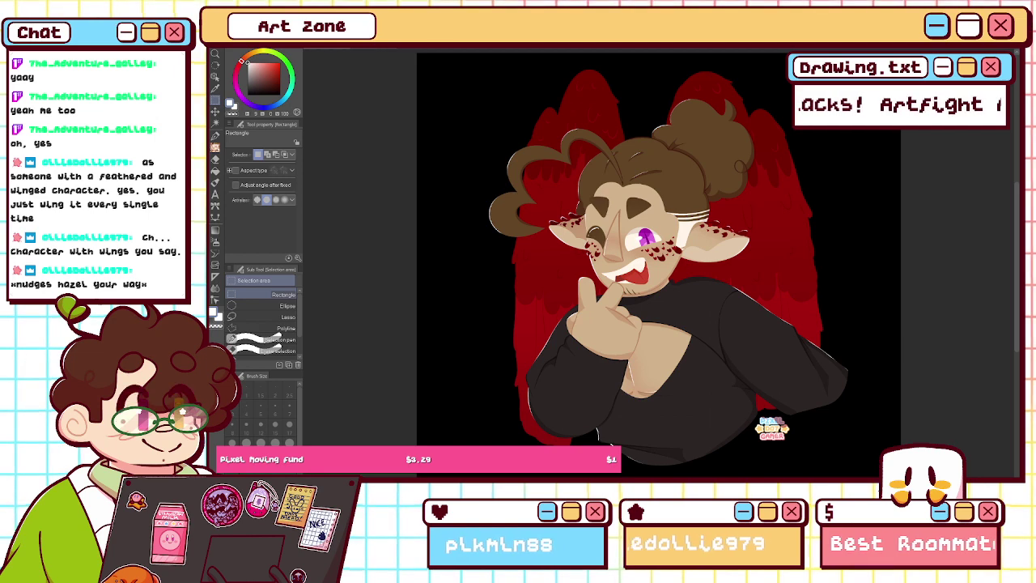
- Hide the logo watermark and the black background to leave the character on a transparent canvas
key(ctrl+z)
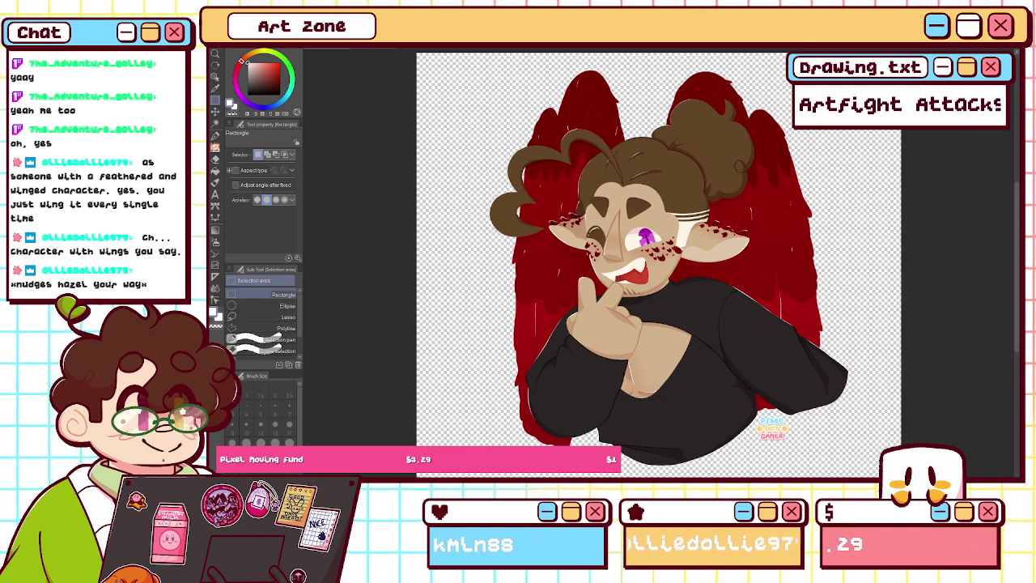
key(ctrl+z)
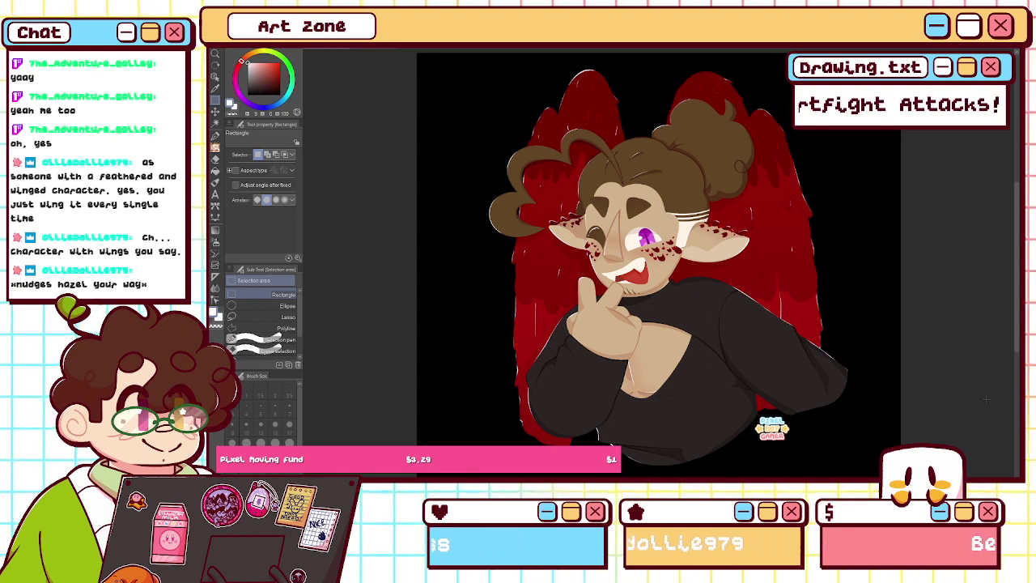
key(k)
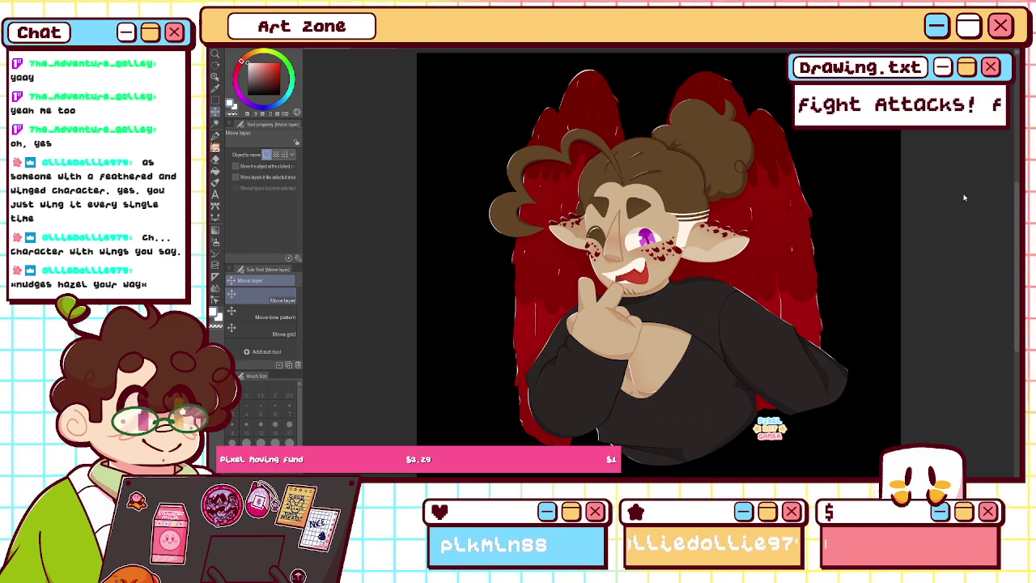
click(1021, 243)
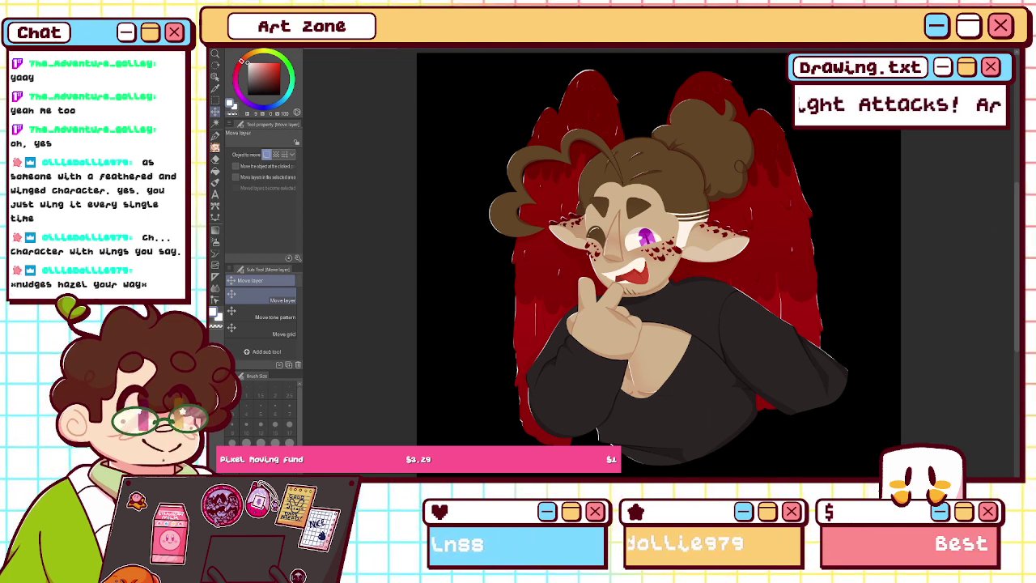
click(1021, 348)
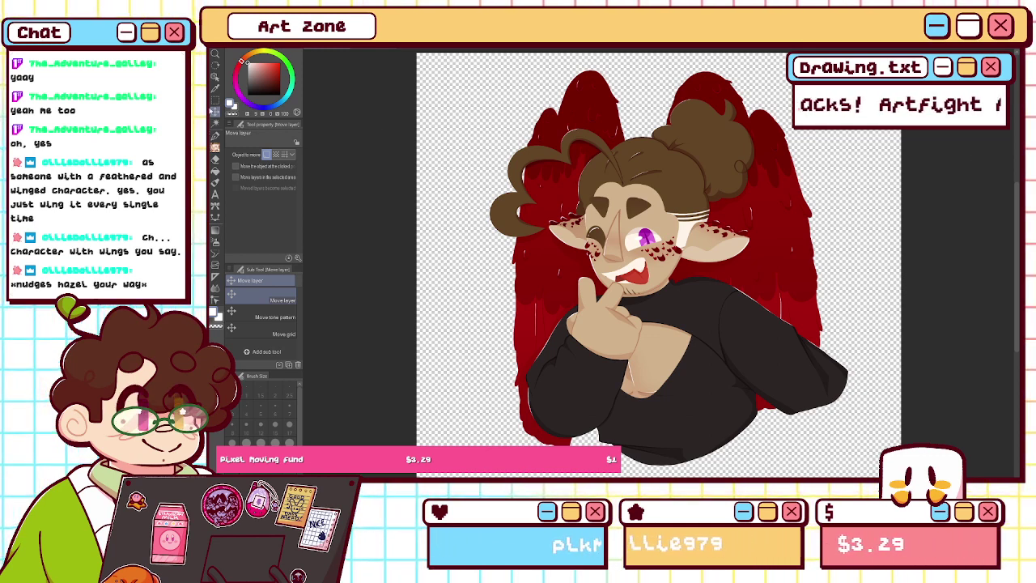
- Offset the character's shadow silhouette slightly right and down behind the figure and fill it with the wings' dark red
drag(439, 254, 453, 258)
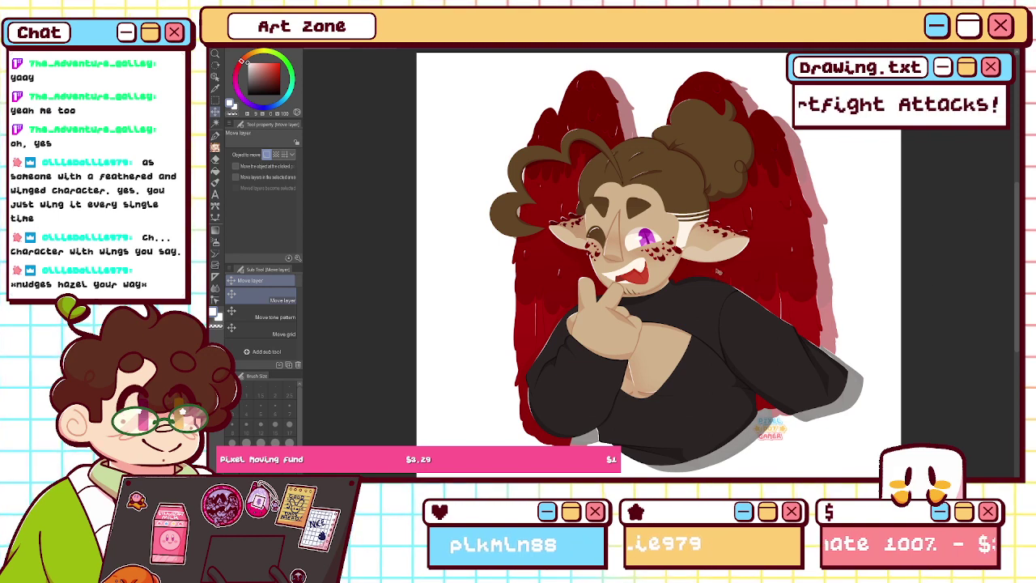
alt+click(771, 312)
click(215, 173)
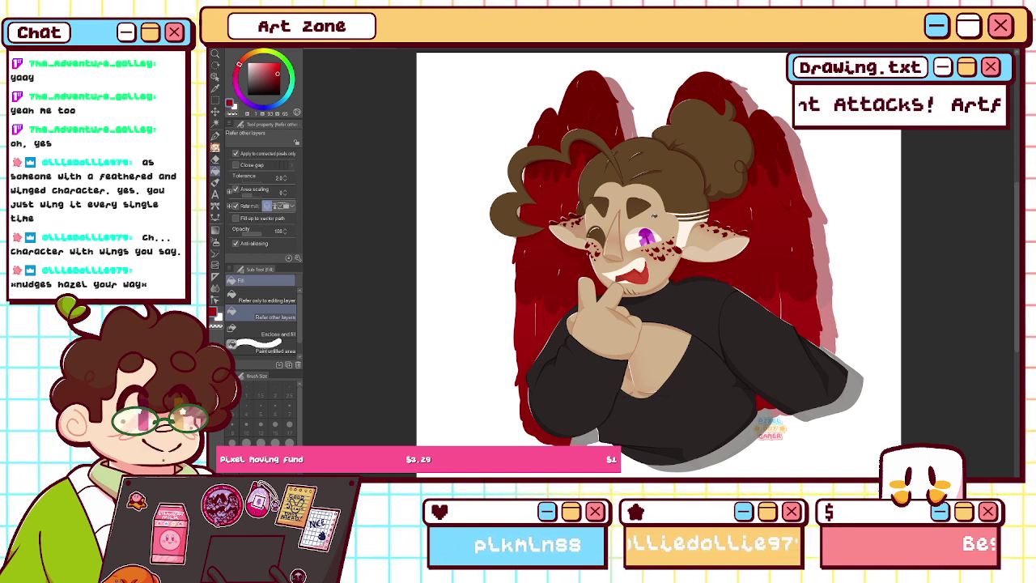
click(265, 297)
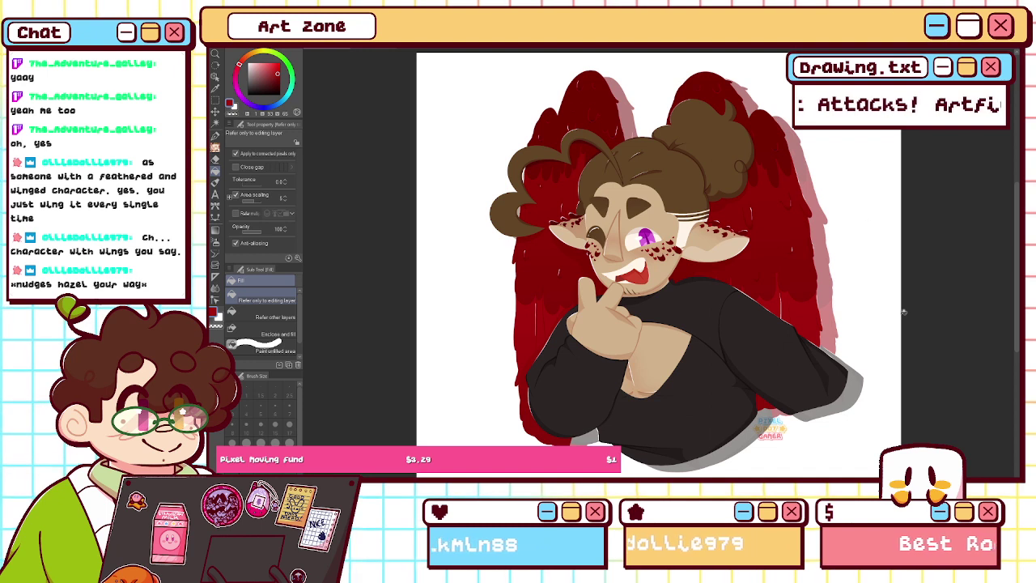
click(853, 392)
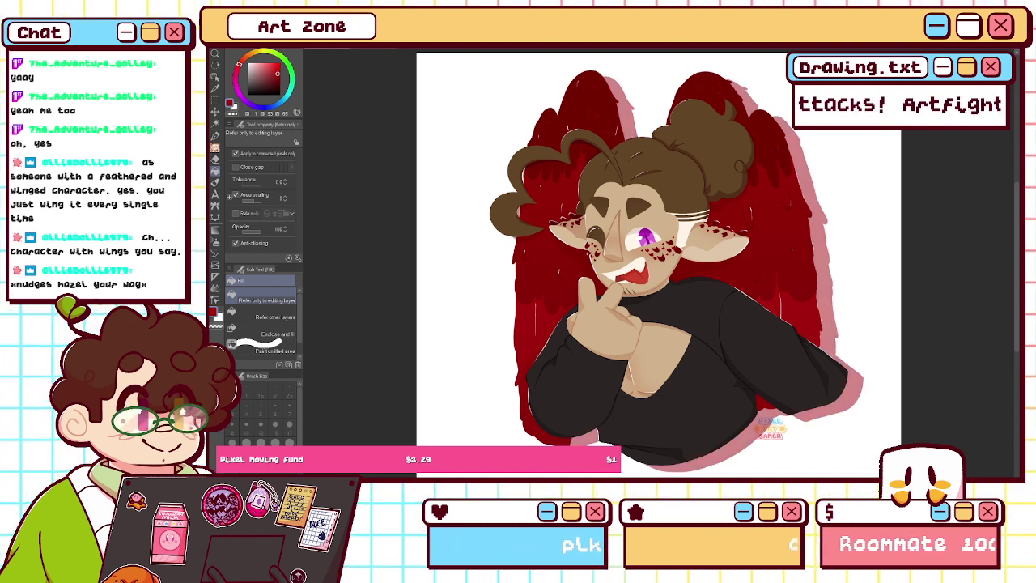
- Hide the offset shadow and check the character and logo, comparing the artwork with and without the faint sketch overlay
key(Delete)
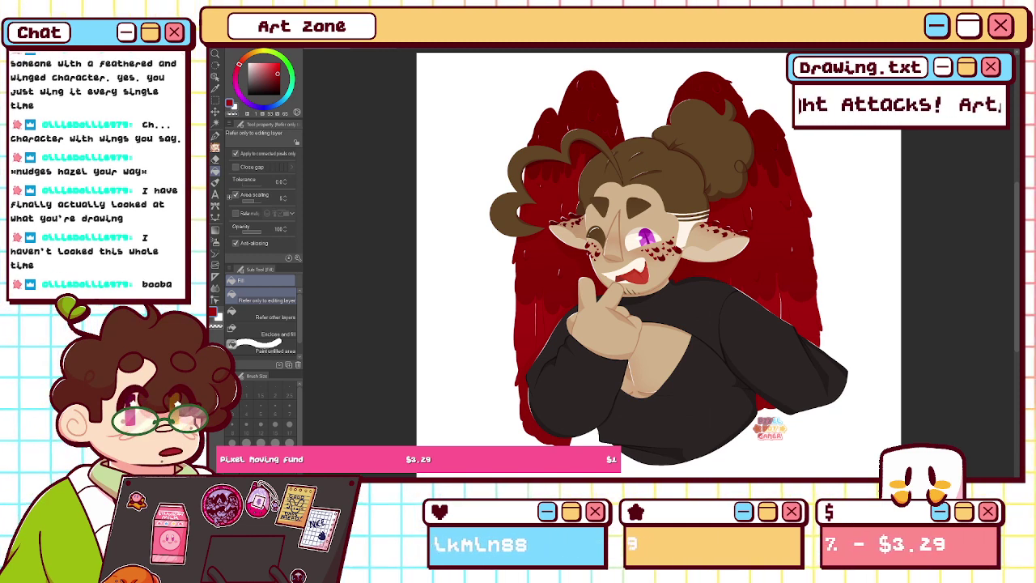
key(ctrl+plus)
key(ctrl+plus)
scroll(664, 258, down, 5)
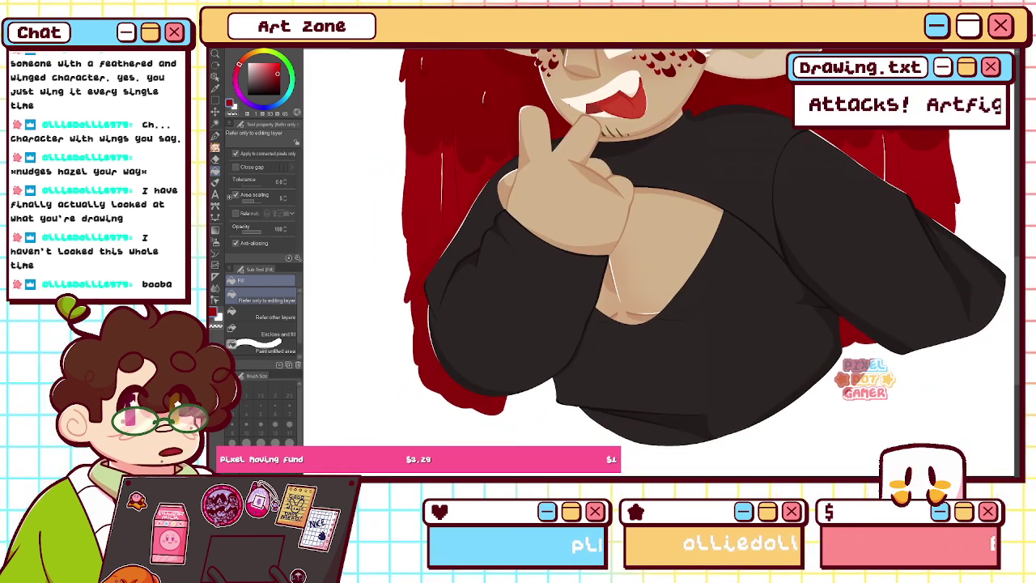
key(ctrl+0)
key(ctrl+z)
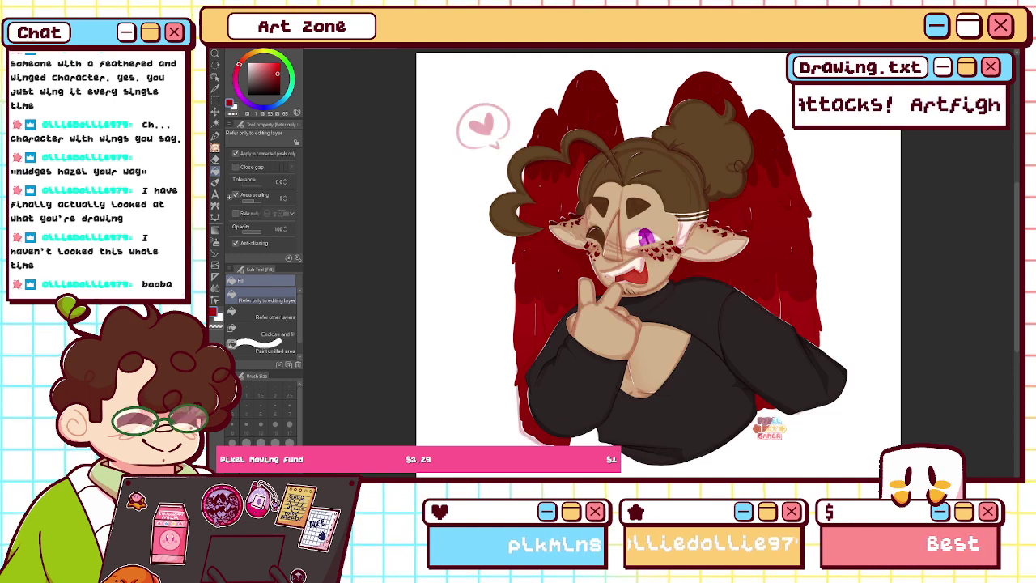
key(ctrl+z)
key(ctrl+y)
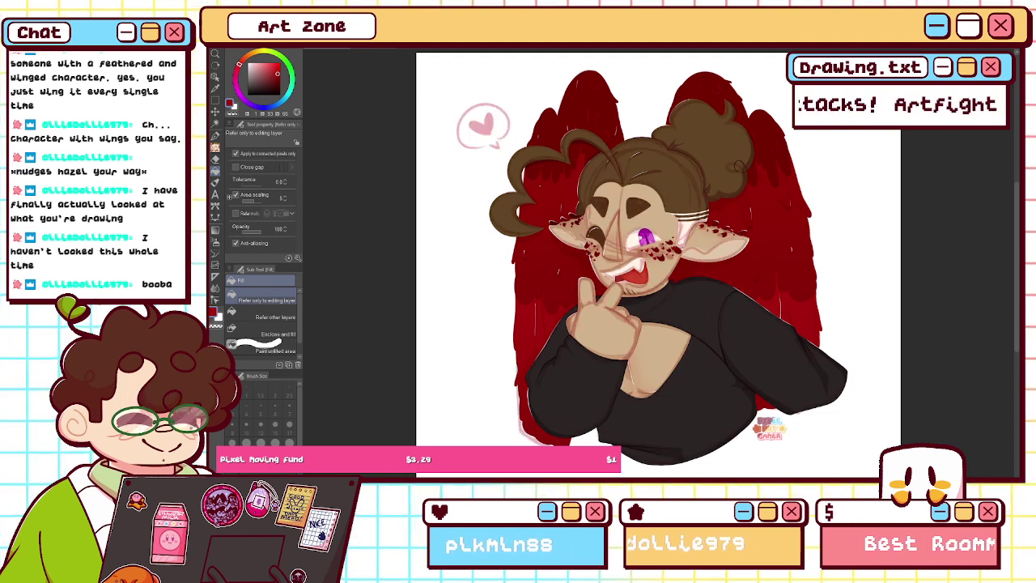
key(ctrl+z)
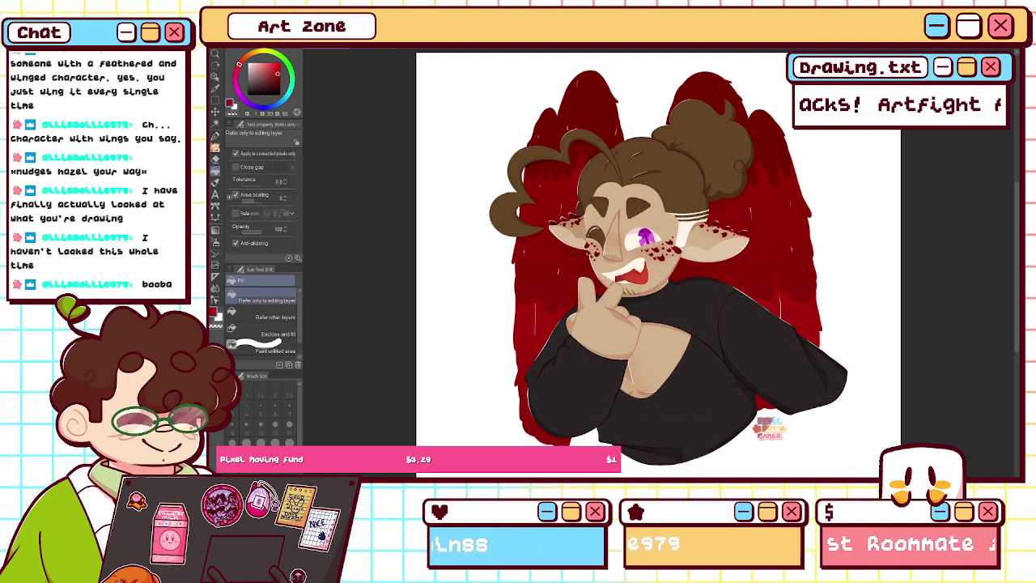
key(ctrl+y)
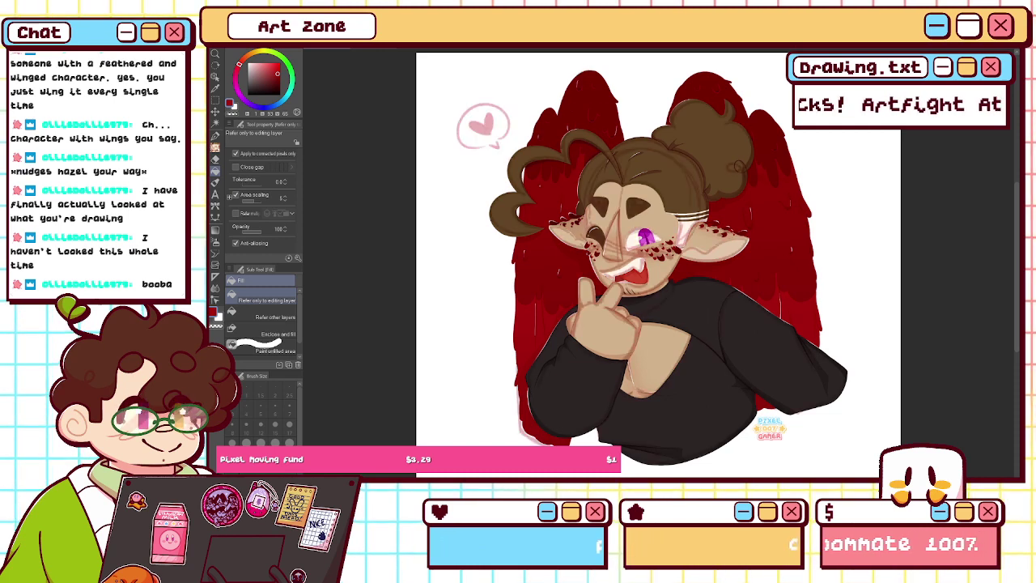
- Compare the original sketch alone and over the finished colours, leaving the sketch hidden
click(1019, 158)
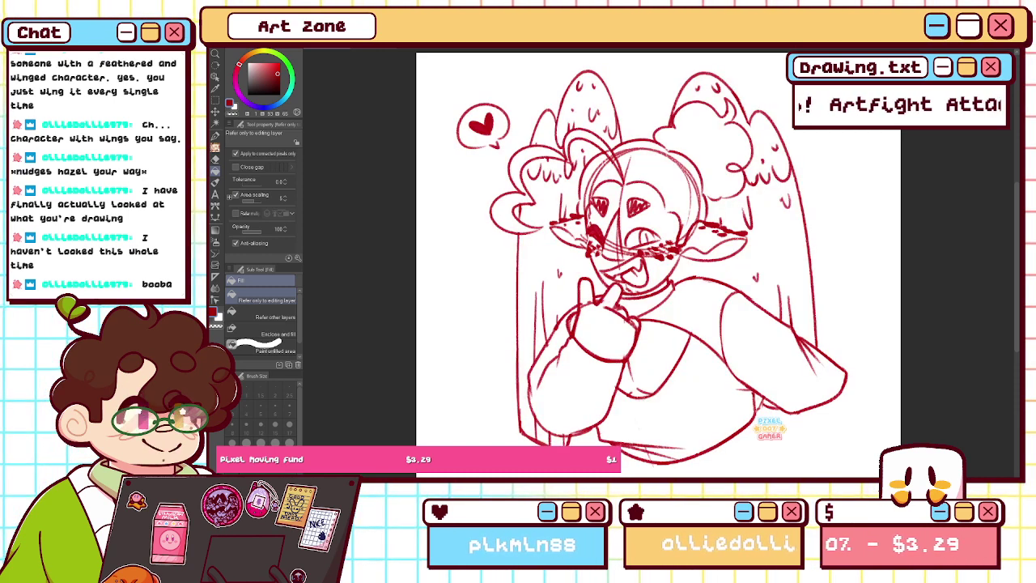
click(1020, 158)
click(1020, 145)
key(ctrl+z)
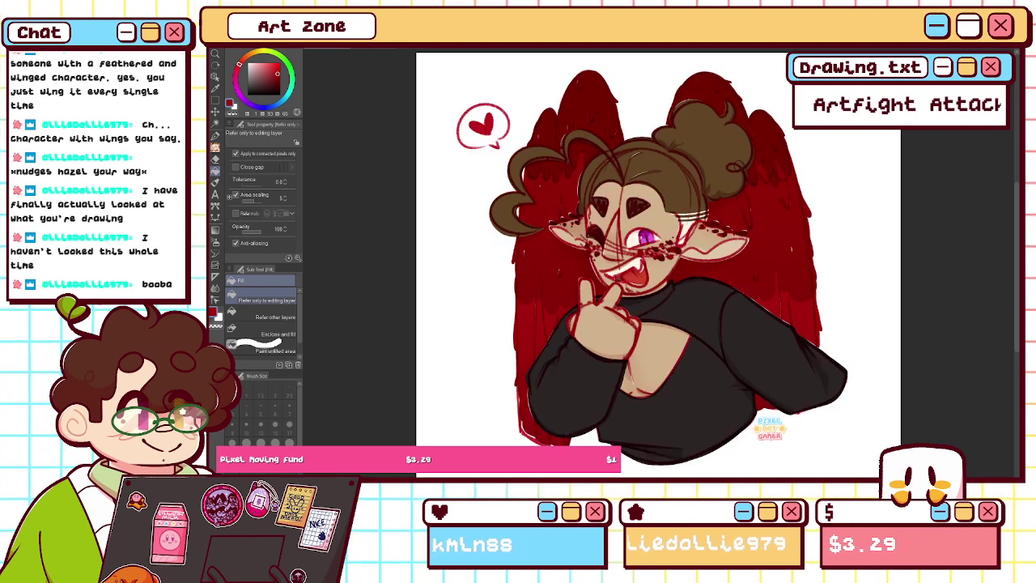
key(ctrl+z)
key(ctrl+y)
key(ctrl+y)
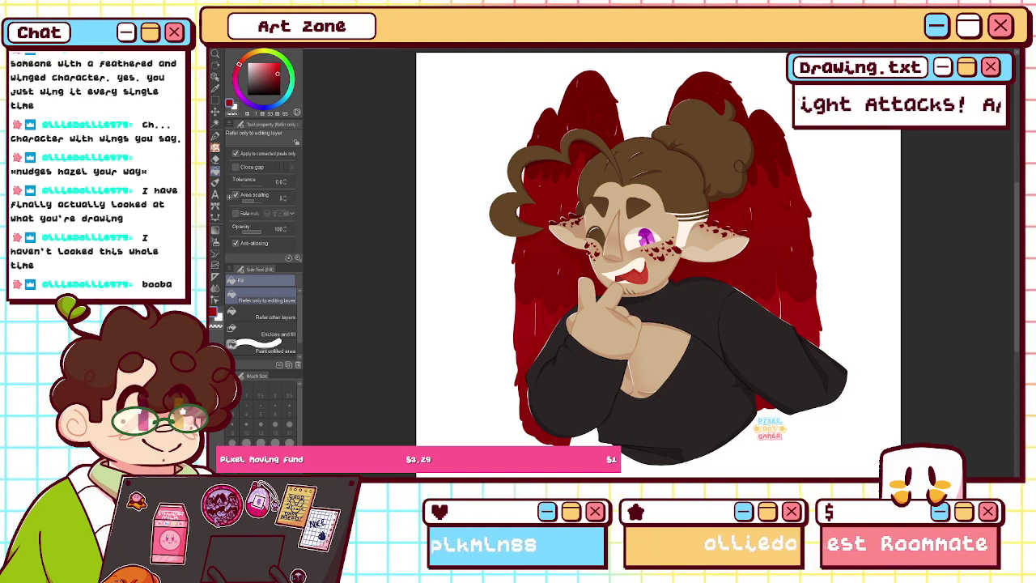
- Examine the face up close in mirrored and rotated views, checking the eyes, mouth and freckles with and without the sketch overlay
scroll(654, 266, up, 5)
key(h)
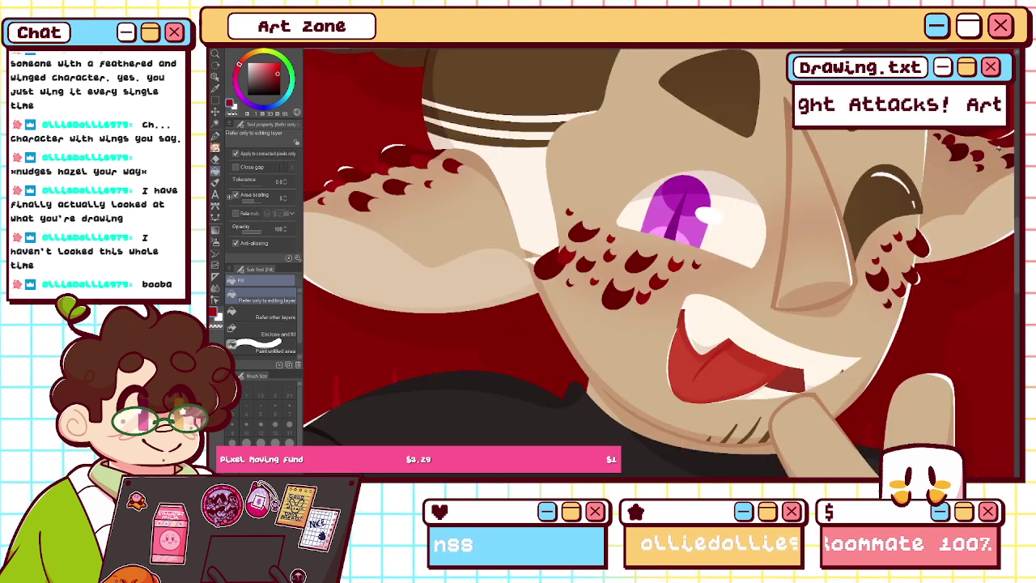
key(p)
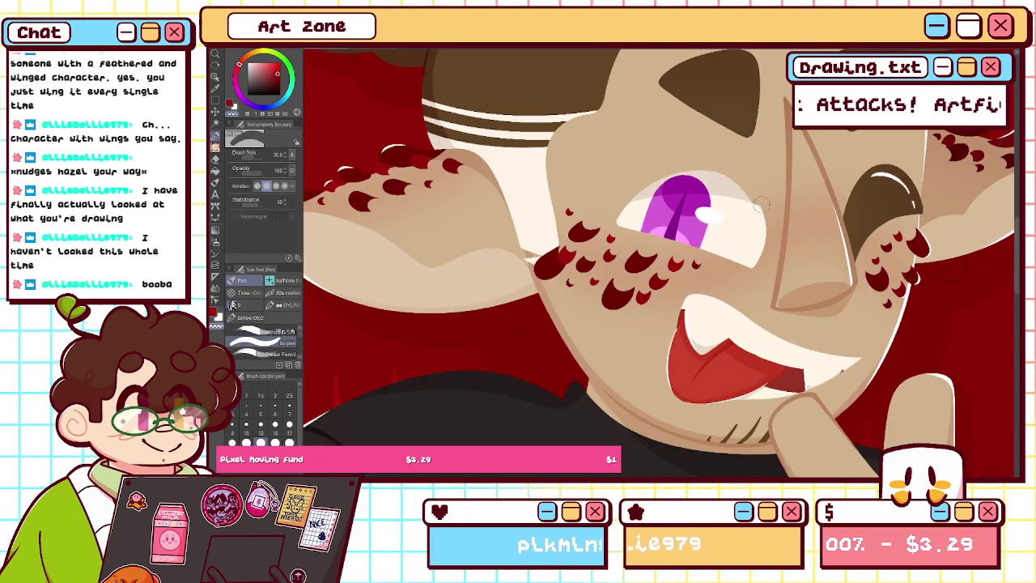
click(275, 424)
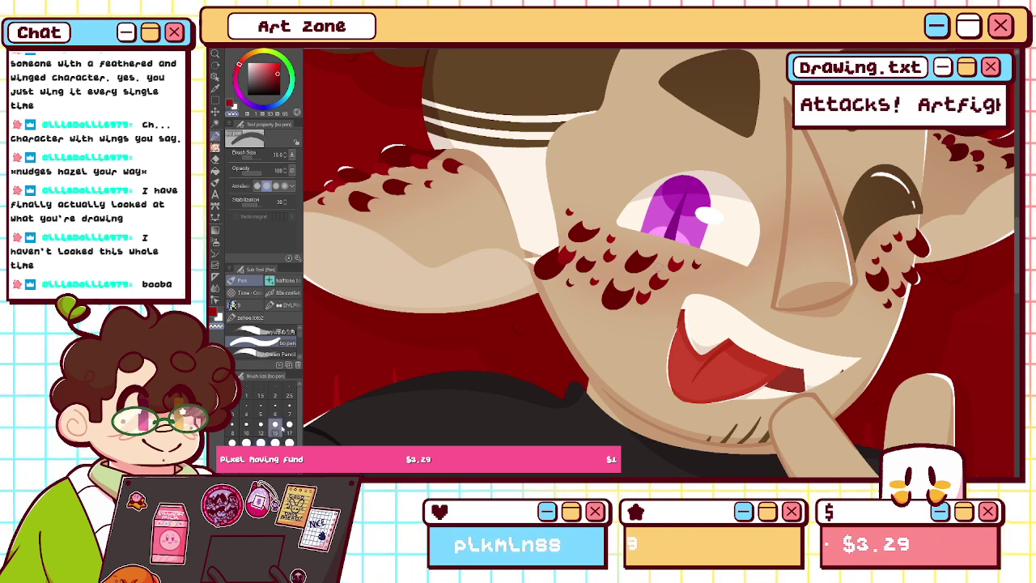
key(ctrl+z)
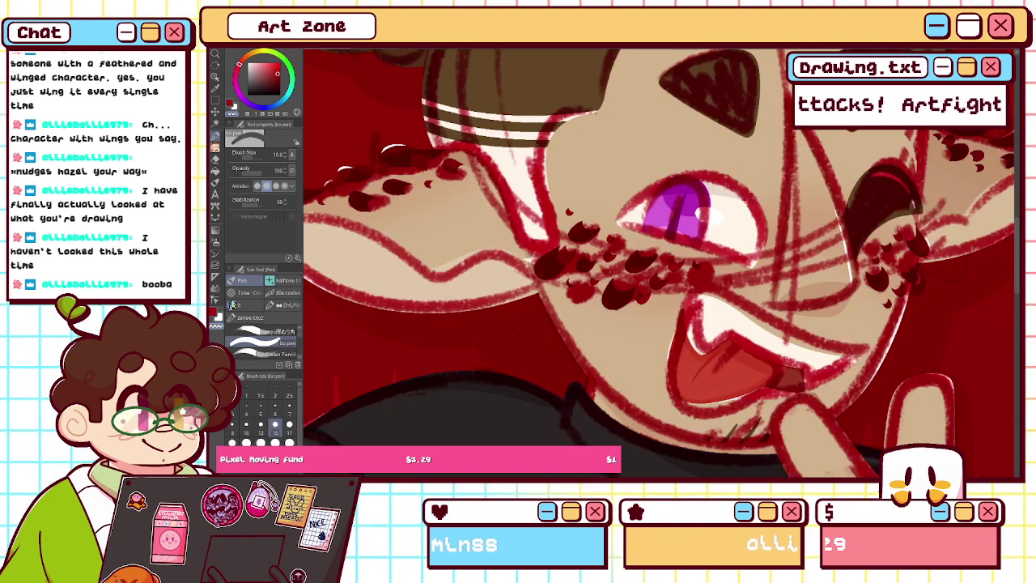
drag(660, 263, 572, 263)
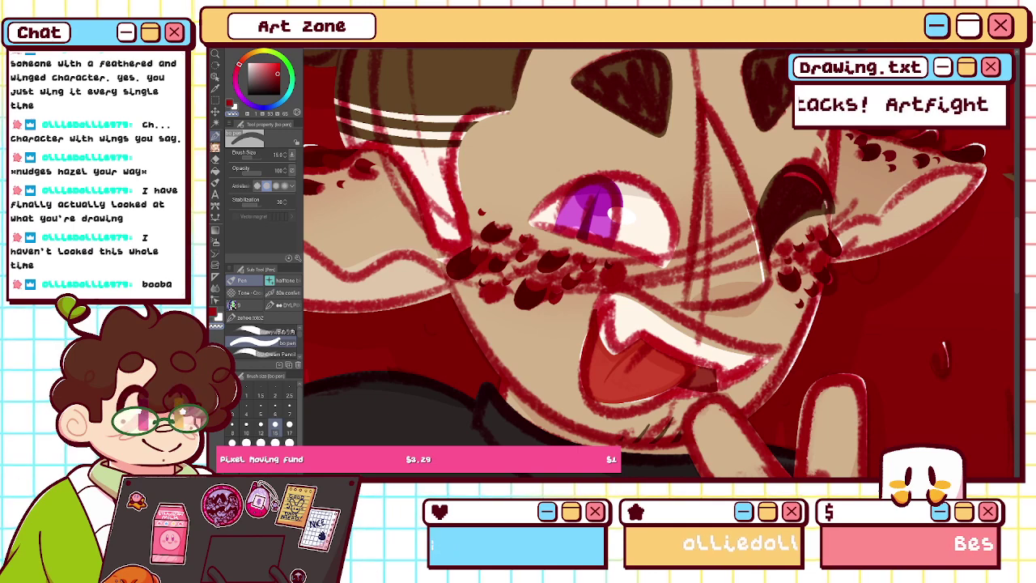
key(ctrl+z)
key(h)
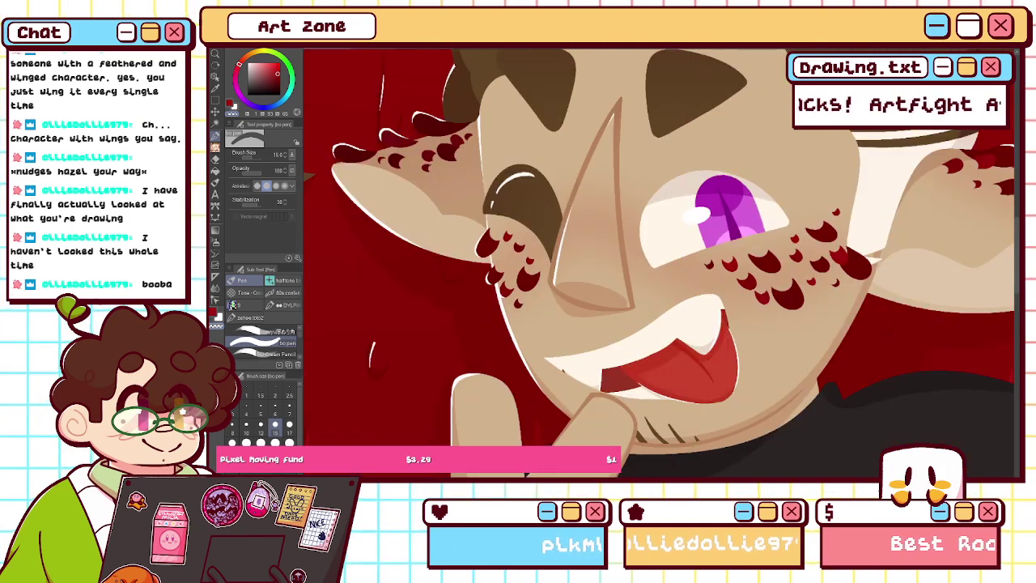
key(minus)
drag(345, 443, 409, 474)
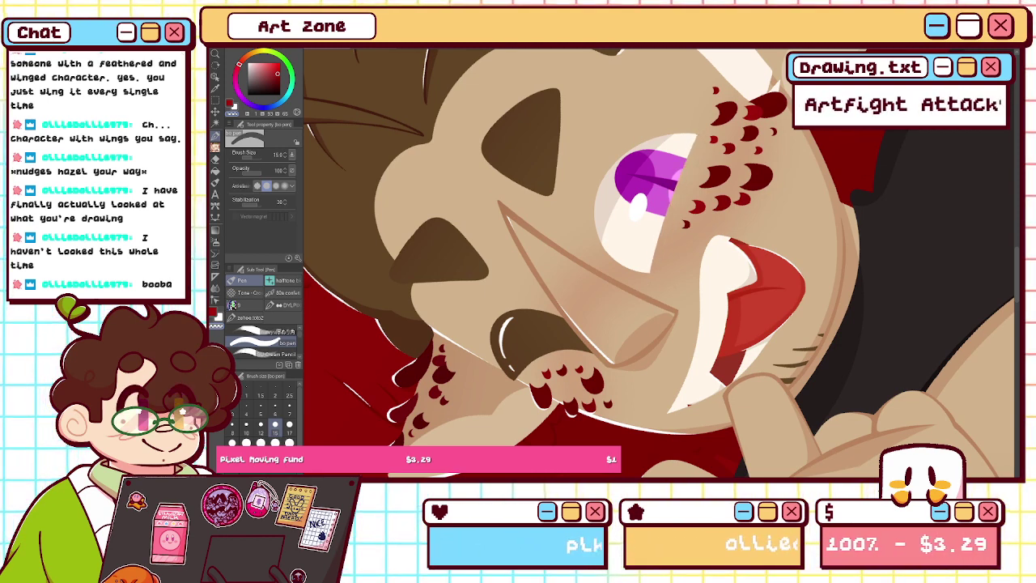
key(ctrl+at)
key(h)
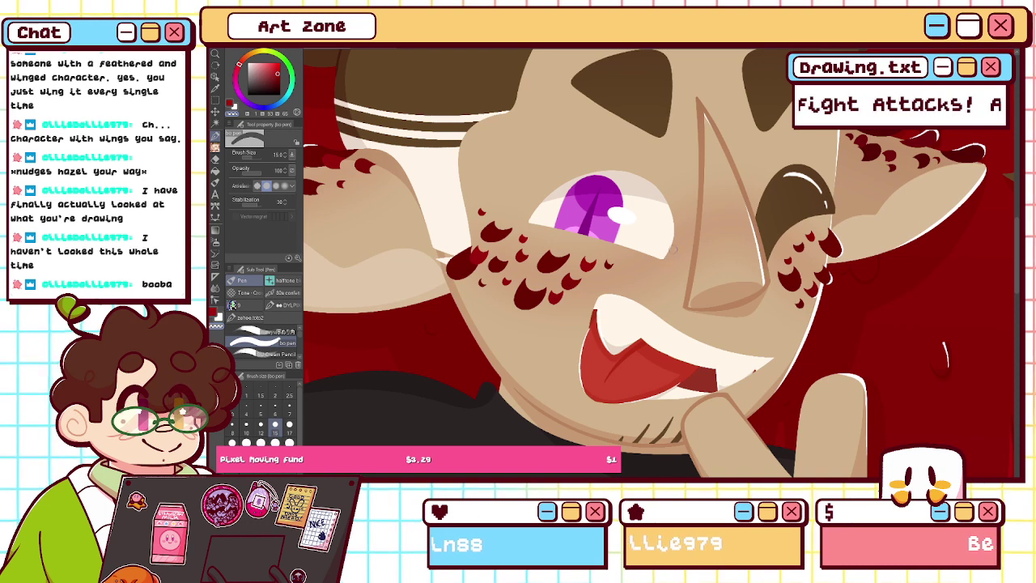
key(ctrl+0)
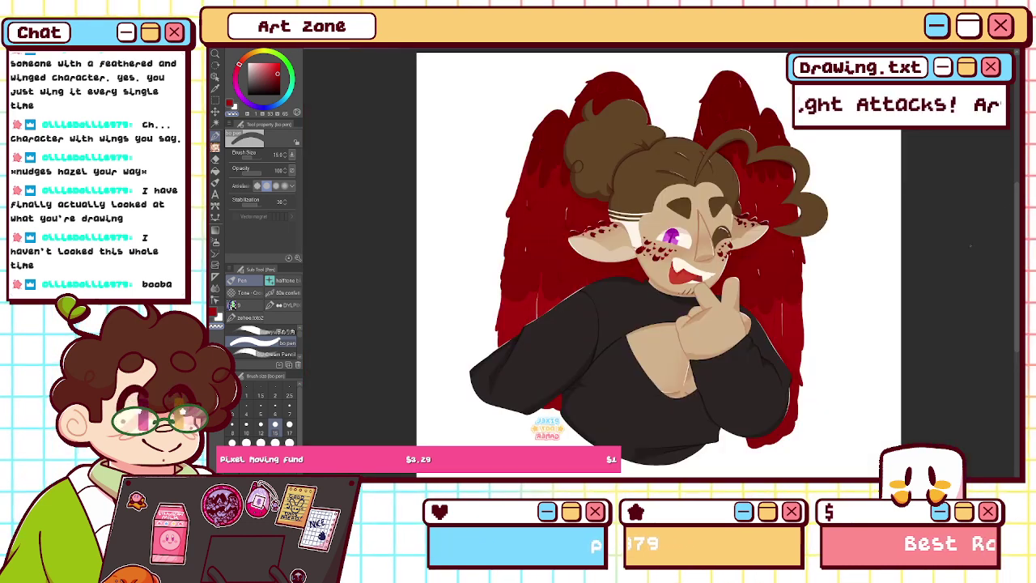
- Return the canvas to its unmirrored view and bring back the pink offset shadow behind the character
key(h)
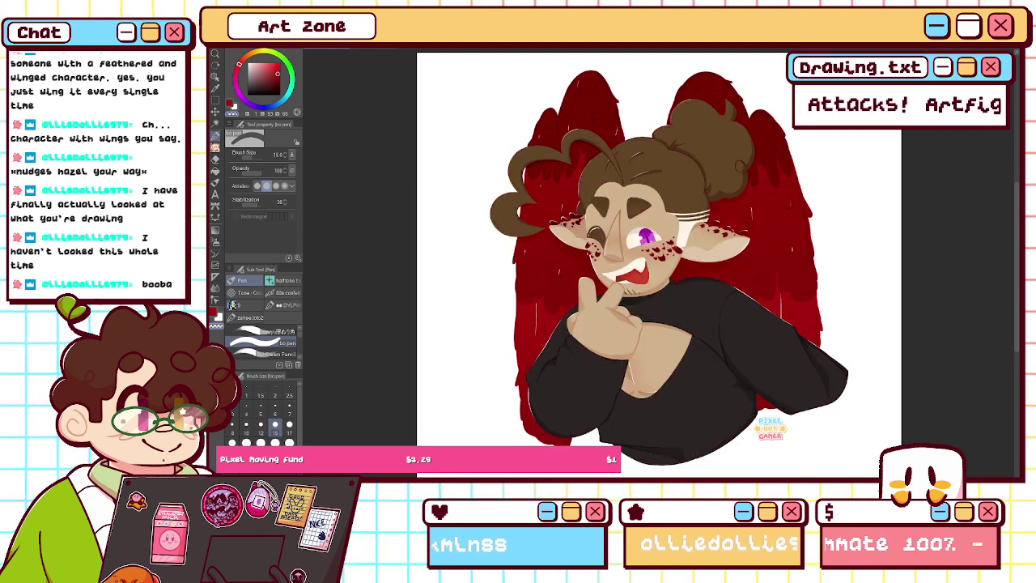
key(h)
key(h)
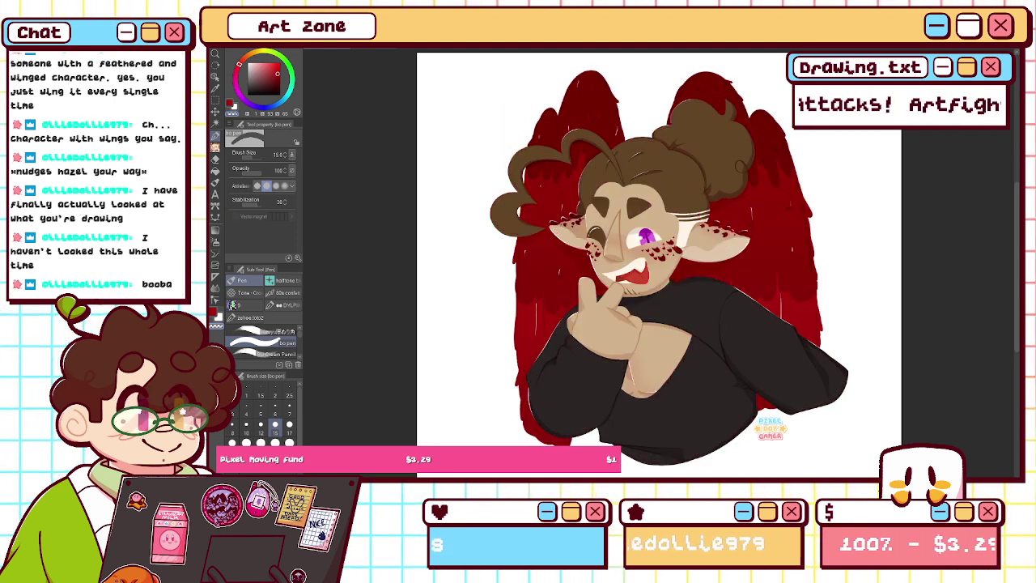
key(h)
key(h)
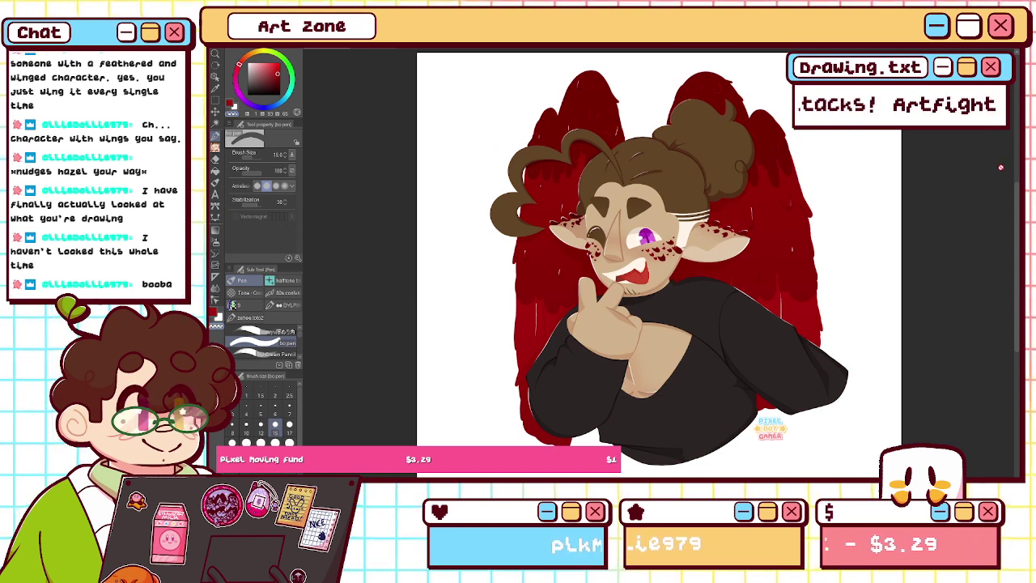
key(h)
key(h)
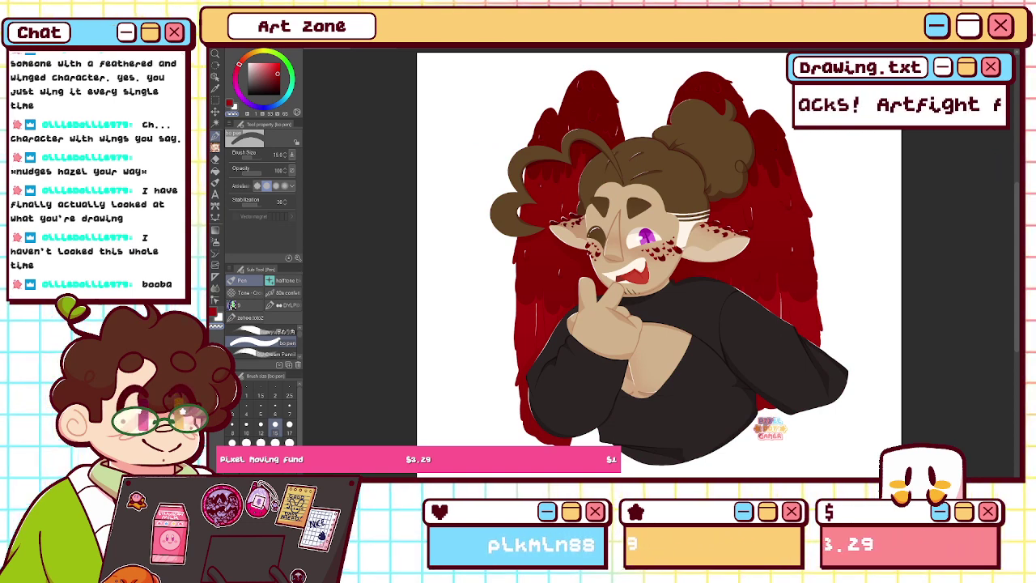
key(h)
key(h)
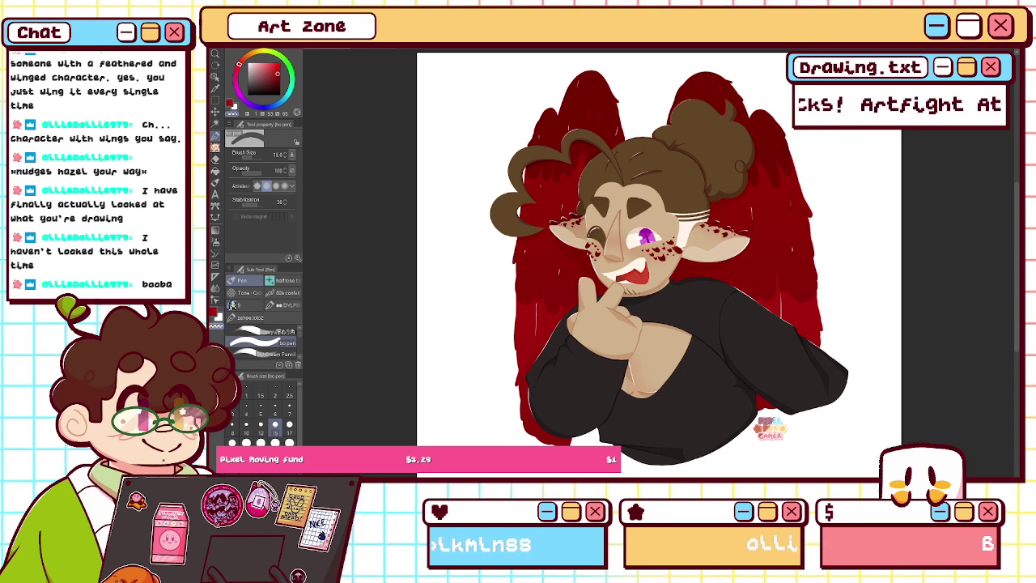
click(1017, 184)
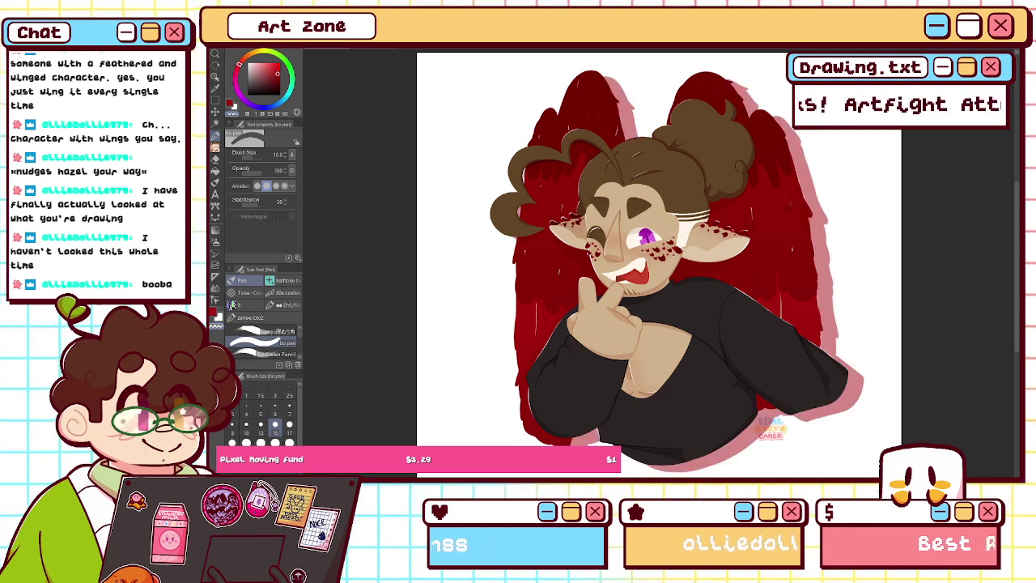
key(h)
key(h)
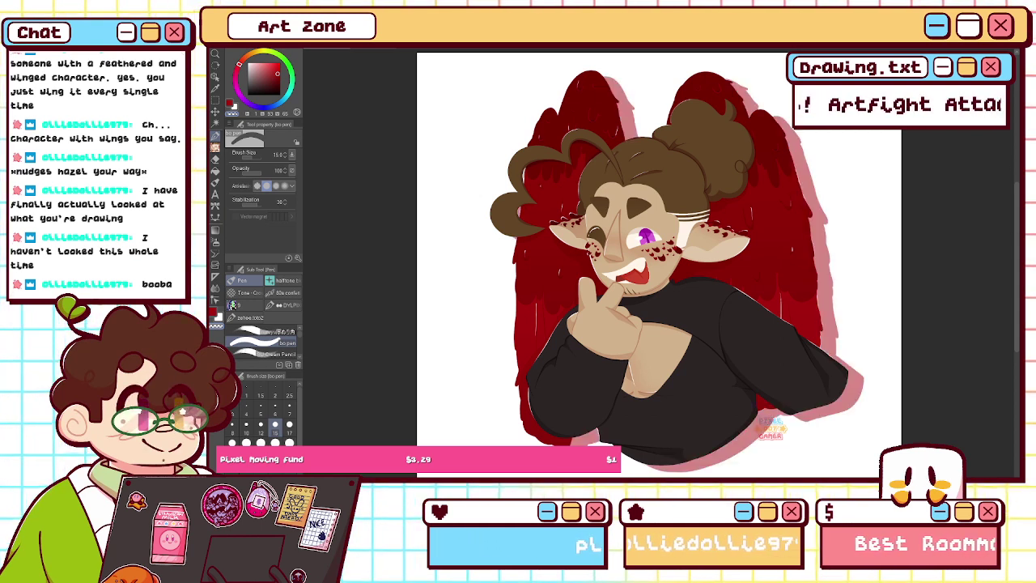
key(h)
key(h)
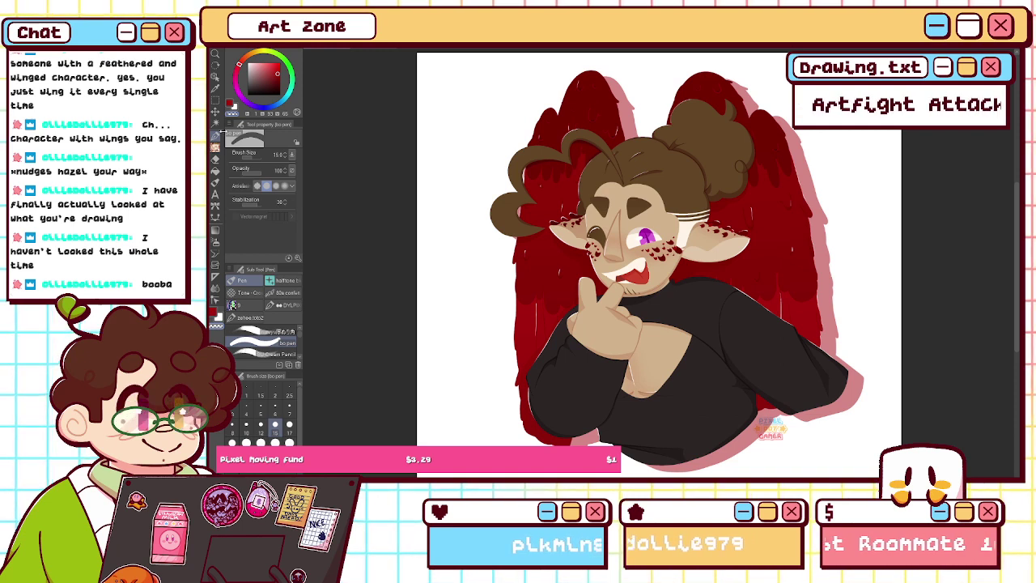
- Move the Pixel Dot Gamer logo onto the red wing beside the winking side of the face, just below the ear
click(216, 113)
drag(729, 441, 739, 424)
key(h)
key(h)
key(h)
key(h)
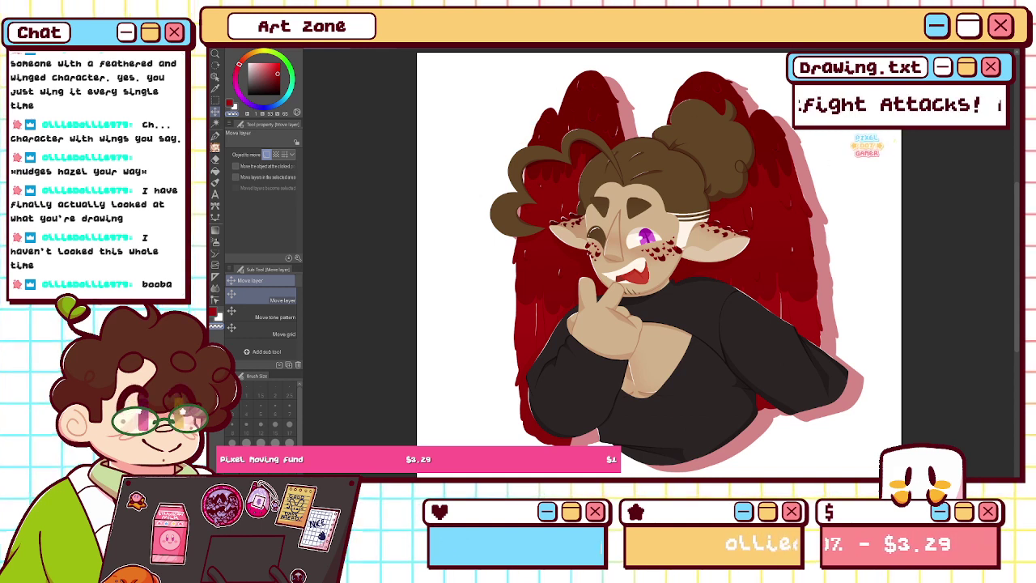
key(h)
key(h)
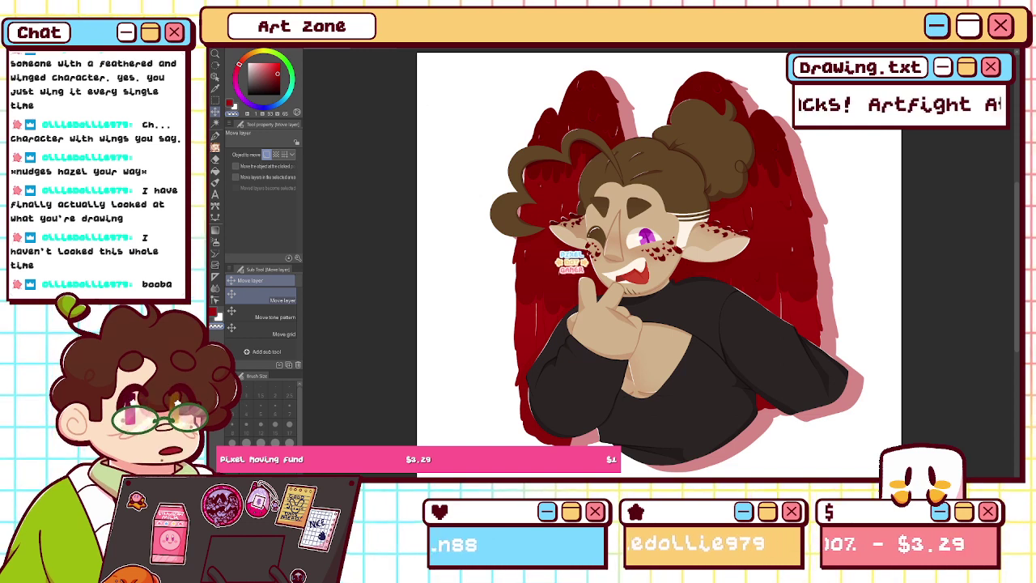
- Scale the Pixel Dot Gamer logo on the wing down to 75 percent
key(ctrl+t)
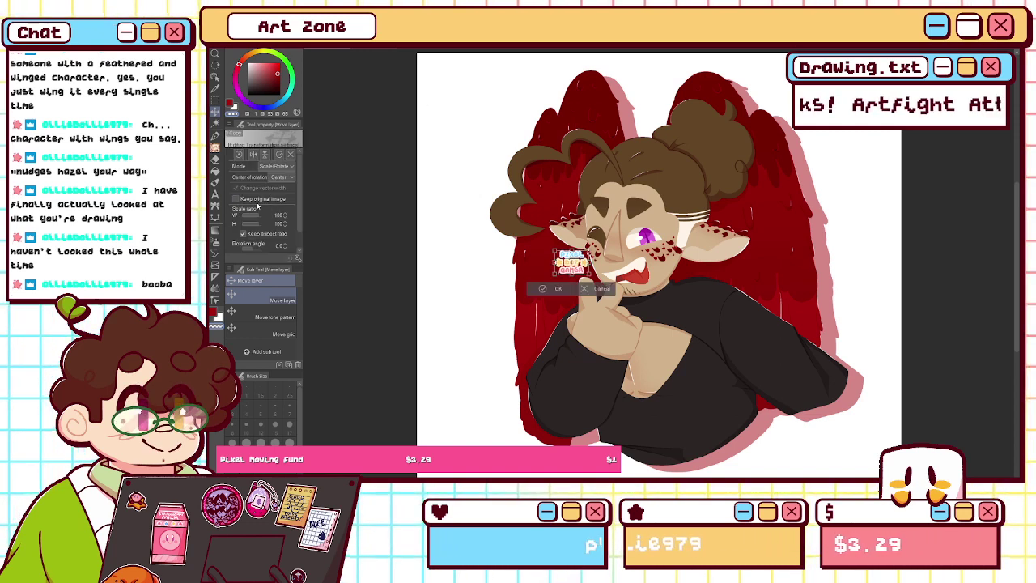
click(257, 215)
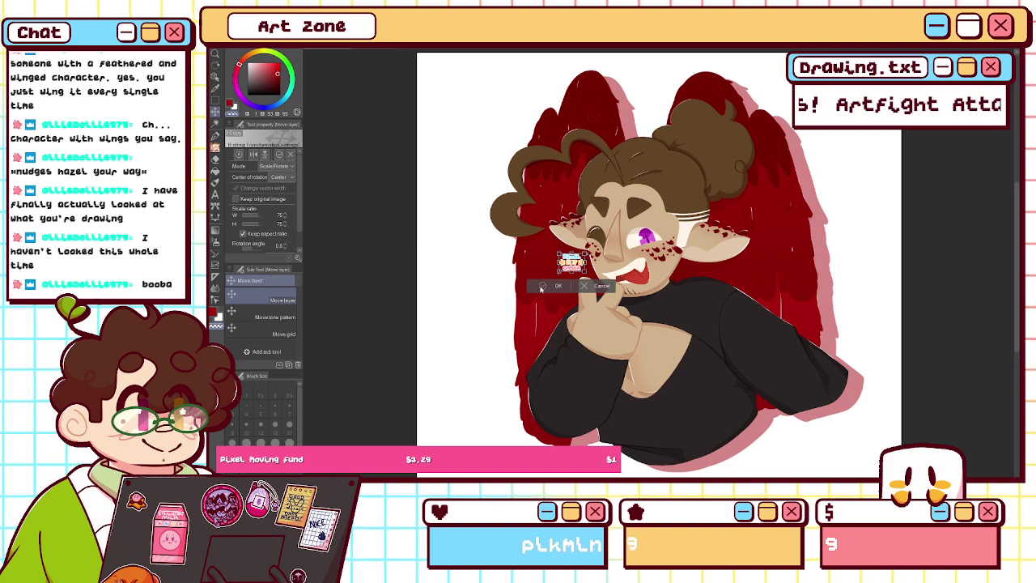
click(542, 287)
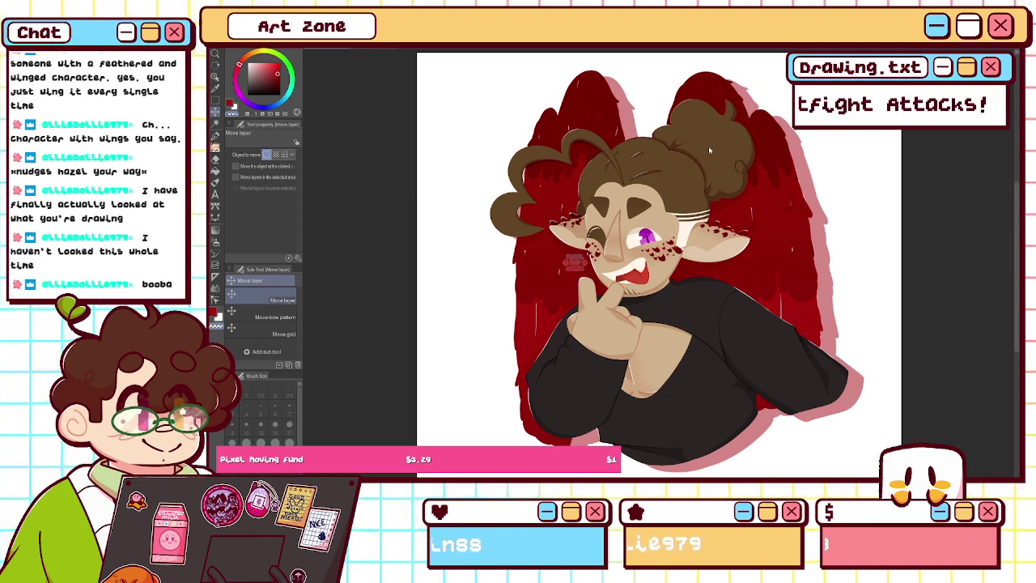
- Look over the open curly-haired character illustration and the Pixel Dot Gamer logo document, and return to the winged character
key(ctrl+Tab)
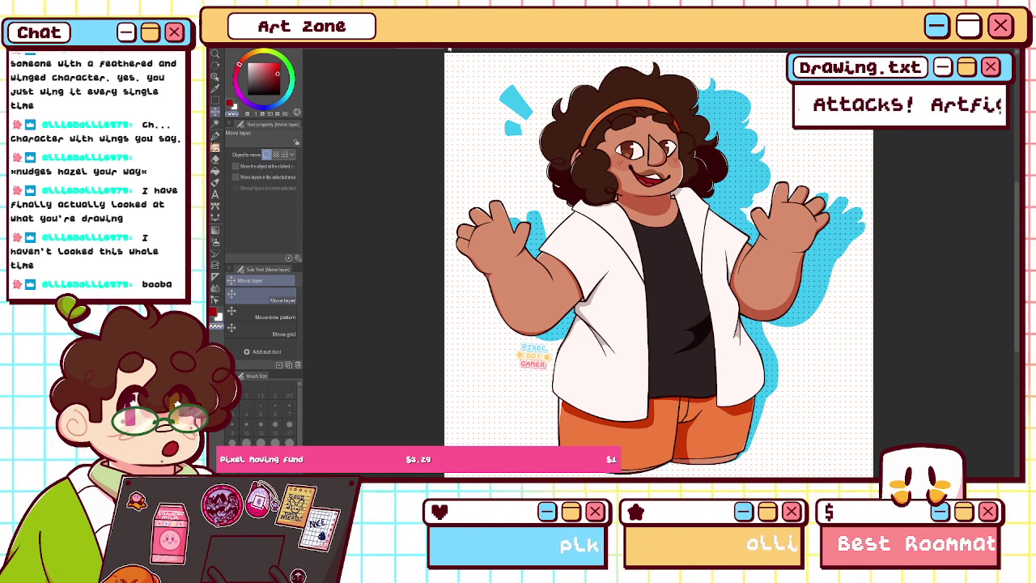
click(373, 44)
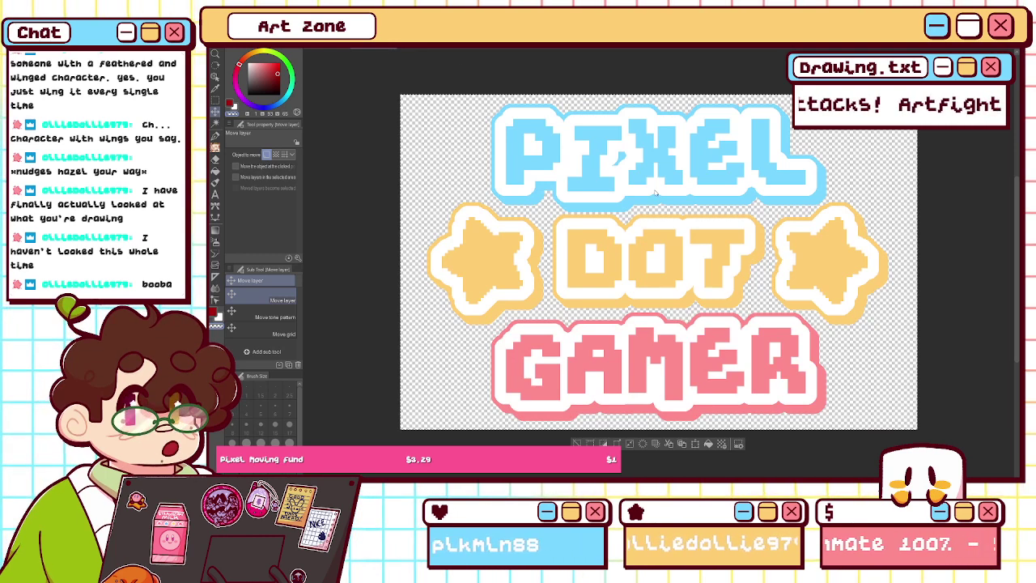
key(ctrl+Tab)
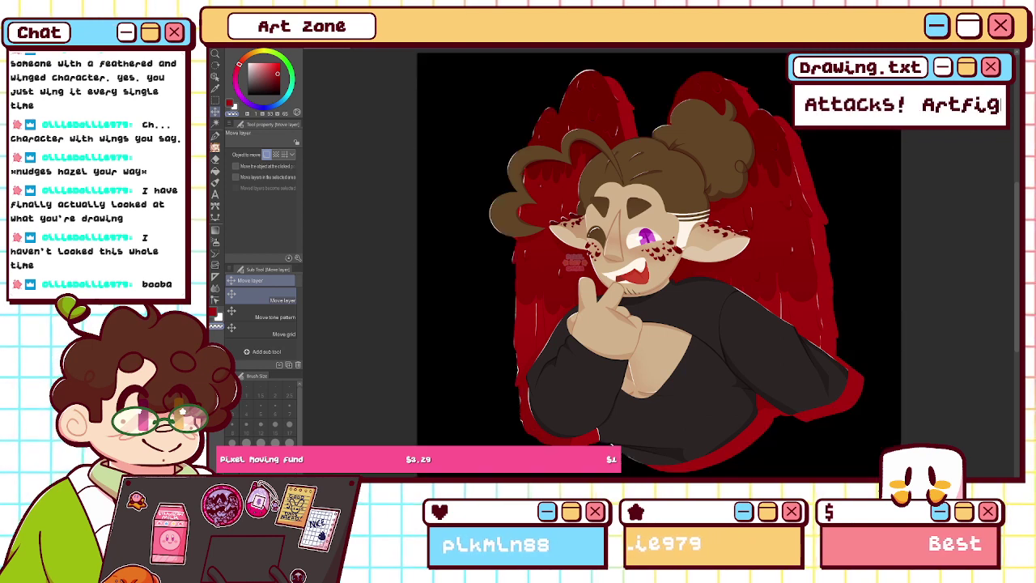
- Refill the dark red offset shadow on the black background with bright cyan after trying bright red
key(ctrl+z)
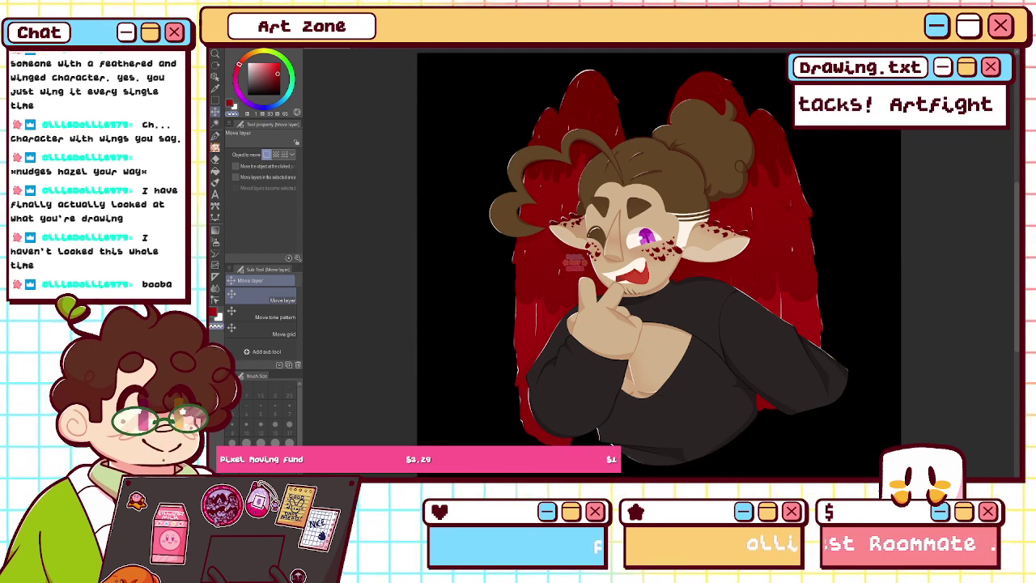
key(ctrl+y)
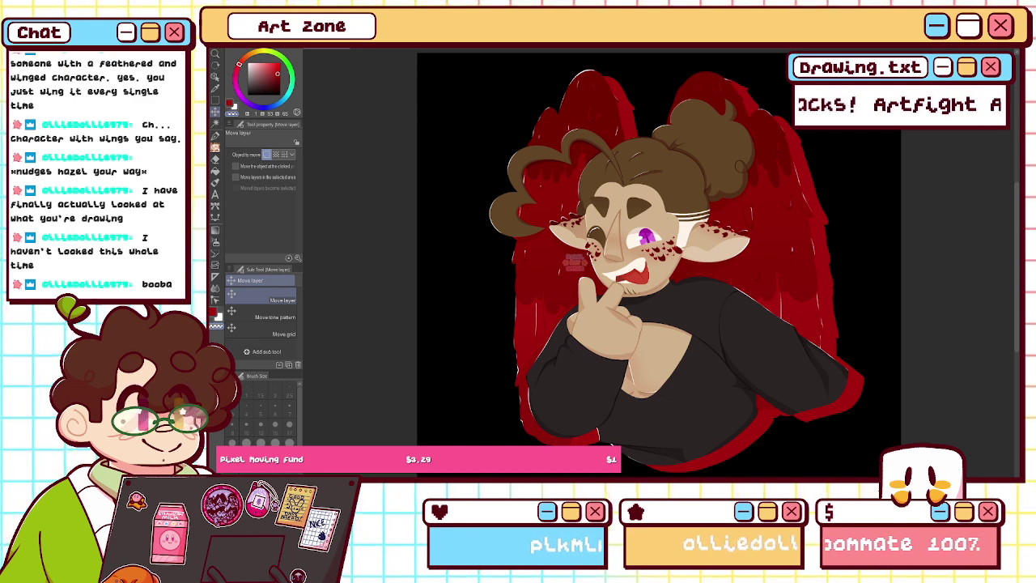
click(215, 171)
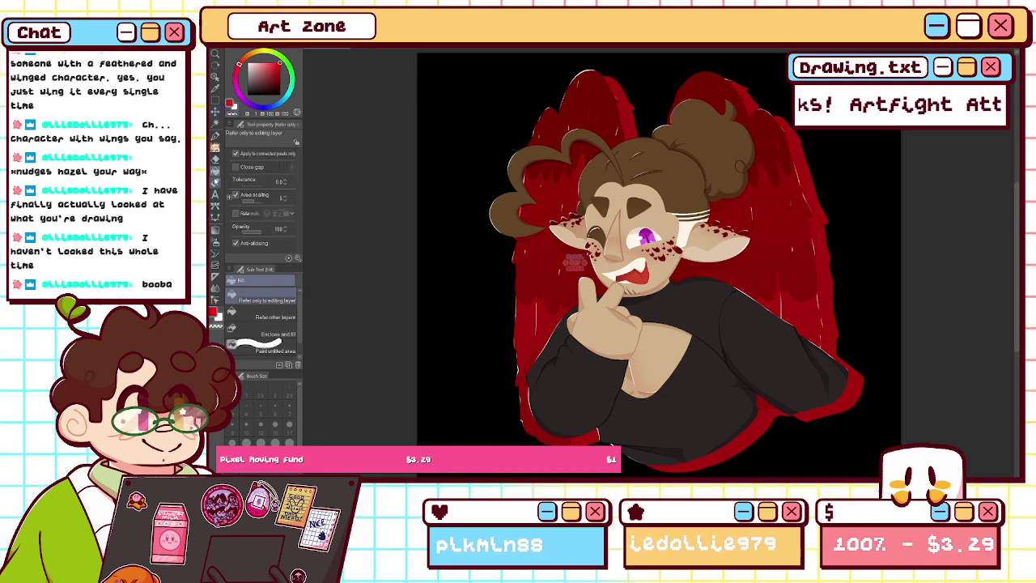
click(461, 253)
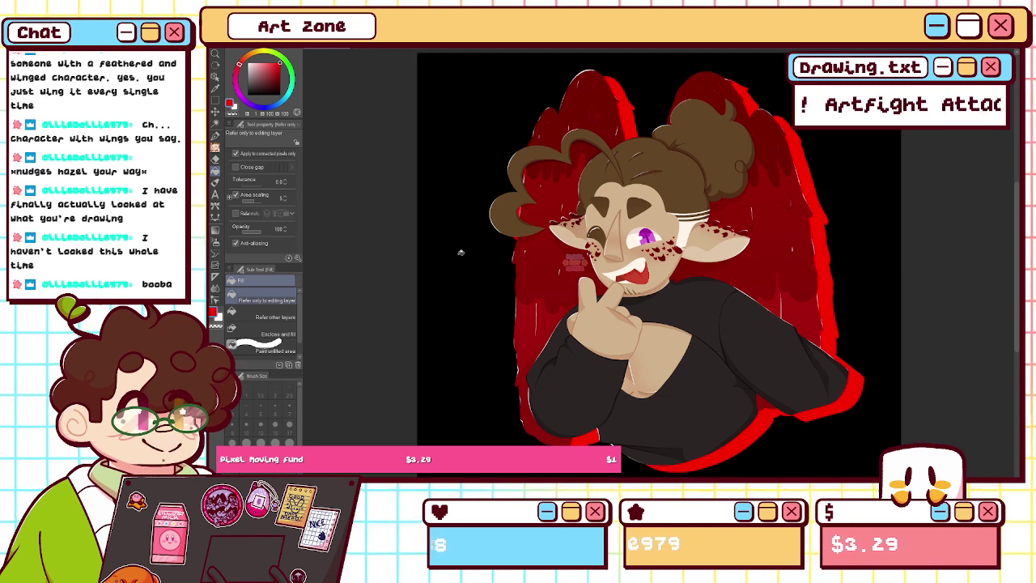
click(288, 96)
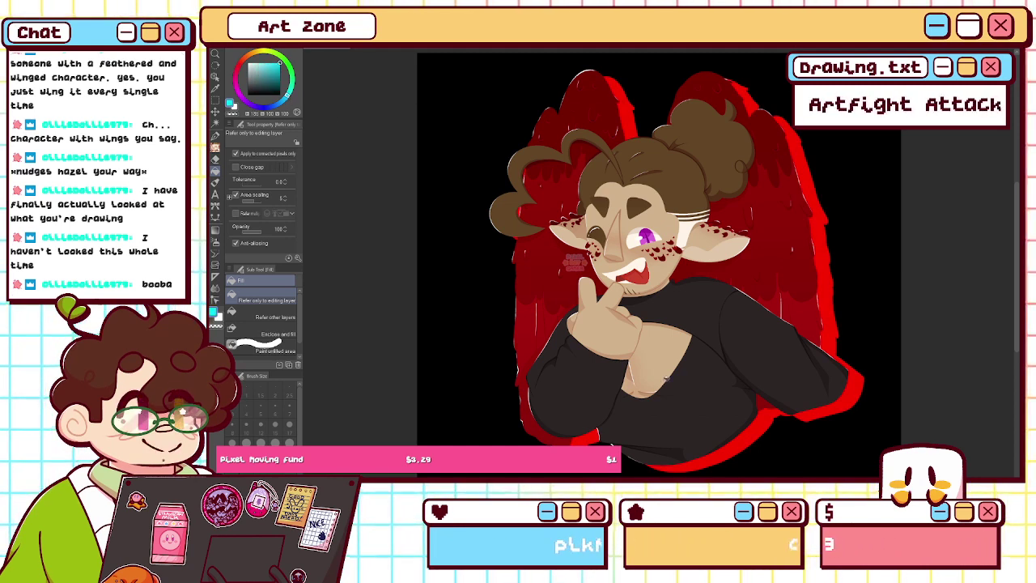
click(694, 413)
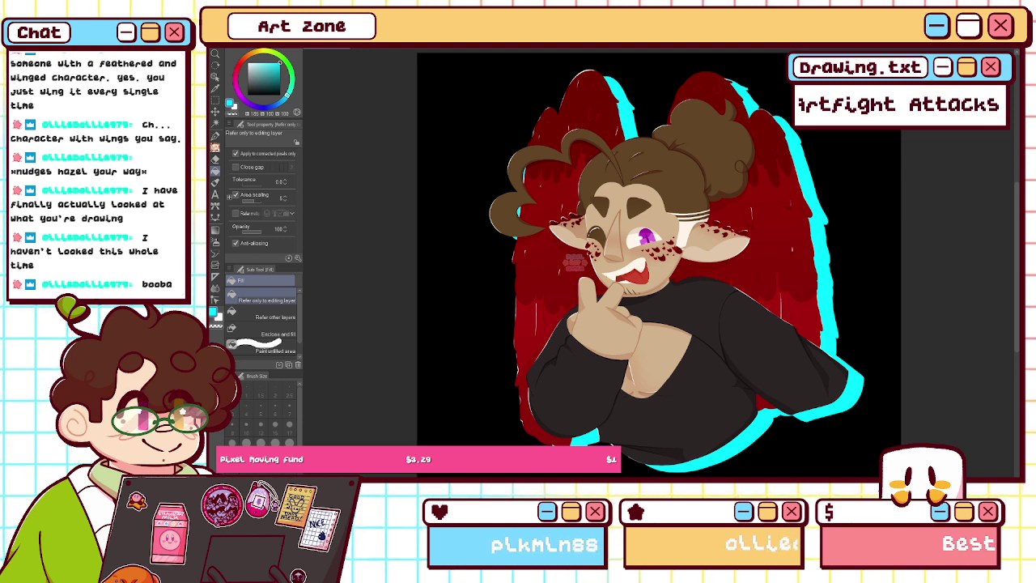
- Try moving the cyan shadow closer to the character and slanting its top to the right with Free Transform, and undo both
key(k)
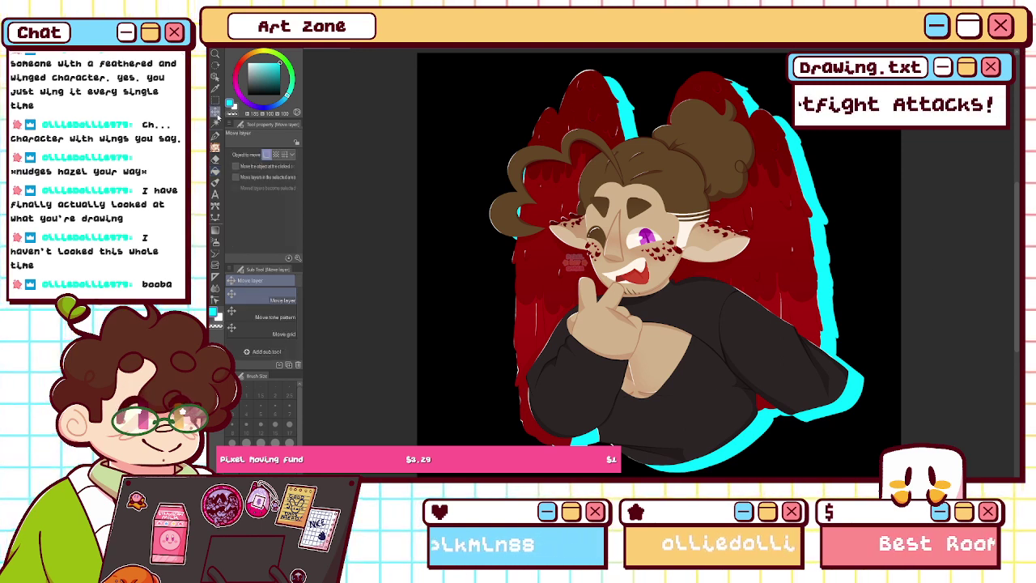
mouse_move(503, 303)
mouse_down()
mouse_move(480, 309)
mouse_move(527, 324)
mouse_move(506, 314)
mouse_up()
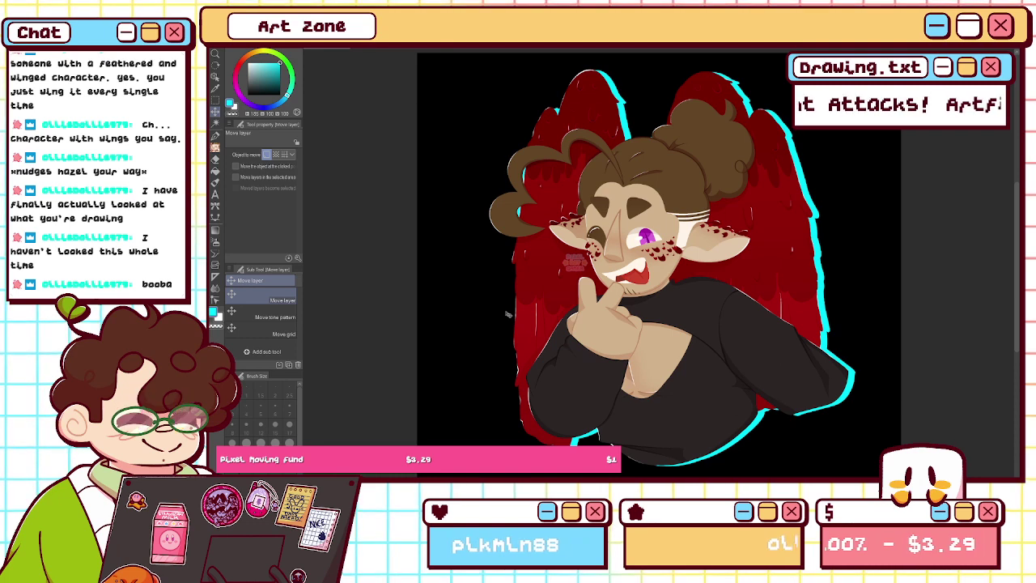
key(ctrl+t)
click(260, 167)
click(273, 204)
drag(676, 71, 749, 83)
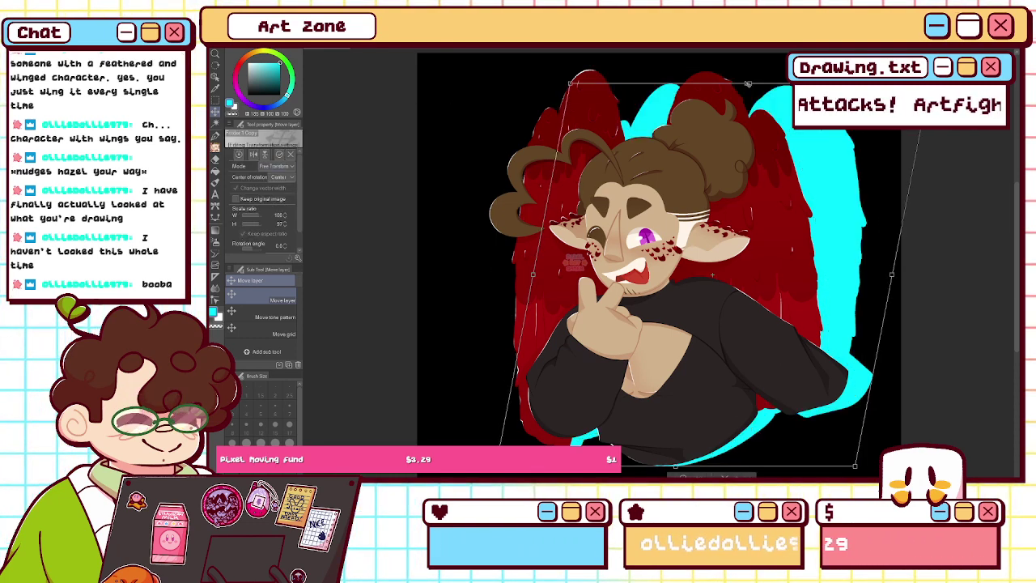
drag(675, 467, 670, 464)
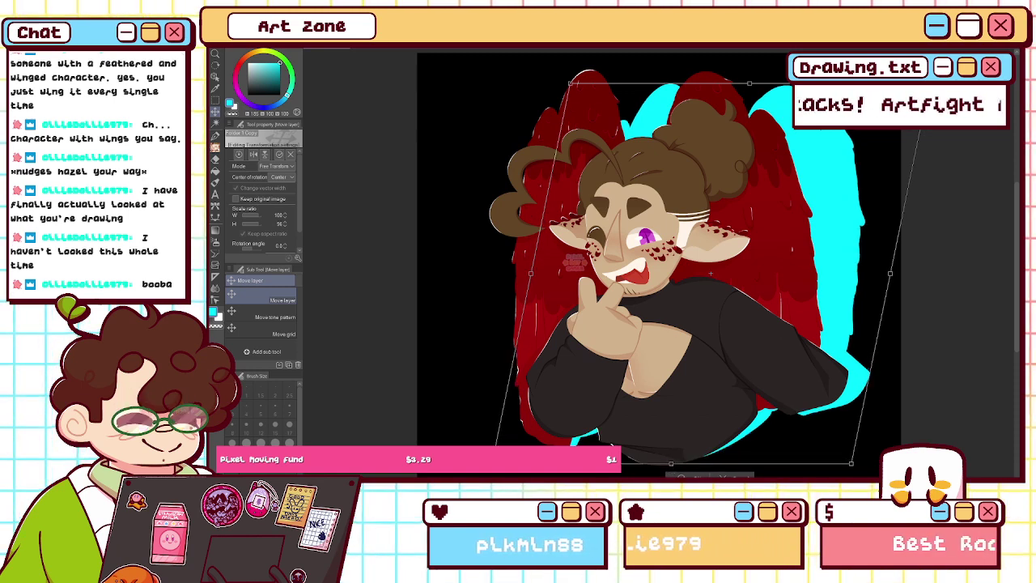
key(Return)
key(ctrl+z)
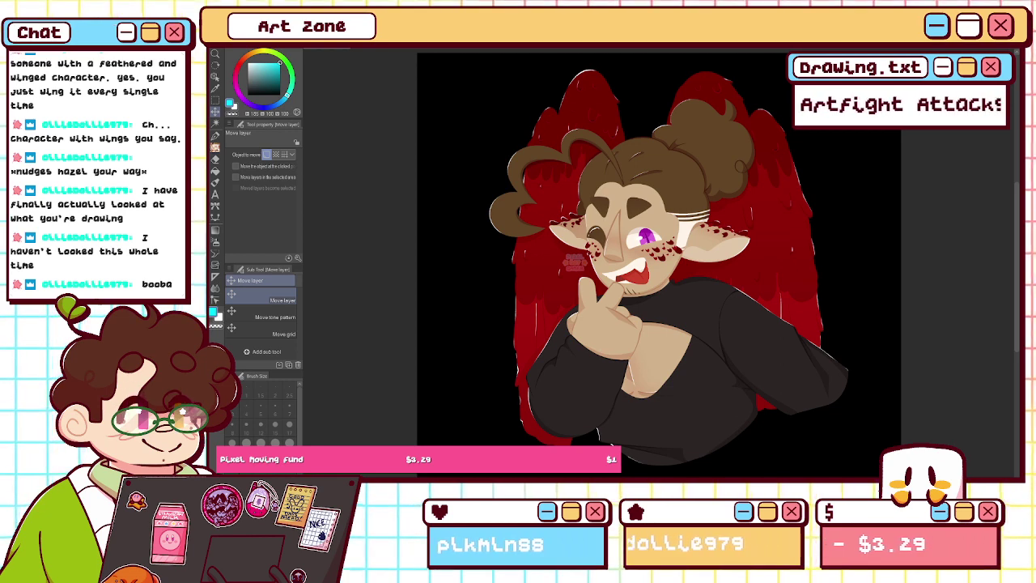
- Fill the character's silhouette copy with solid cyan and keep it directly behind the character on the black background
key(ctrl+z)
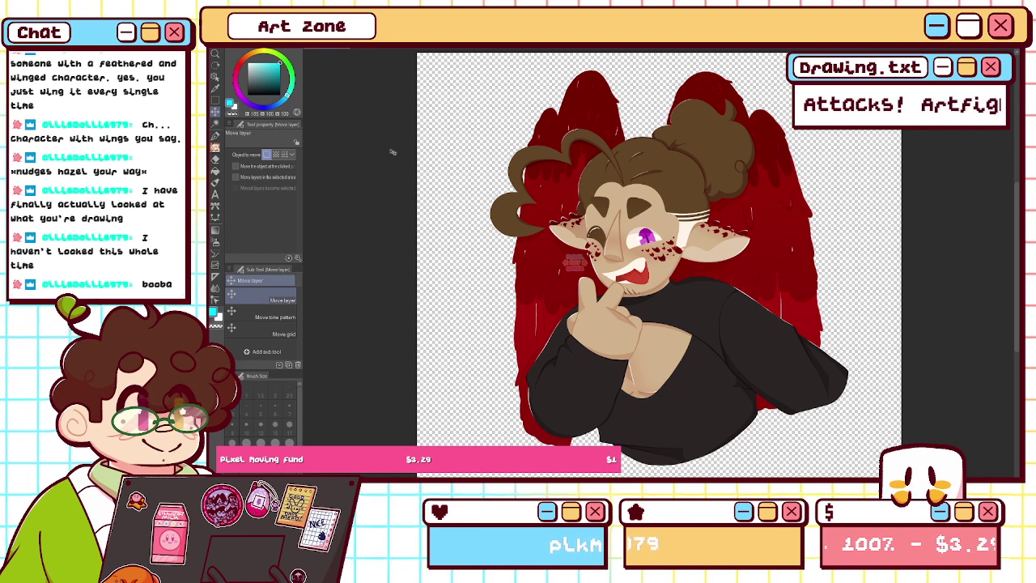
click(215, 172)
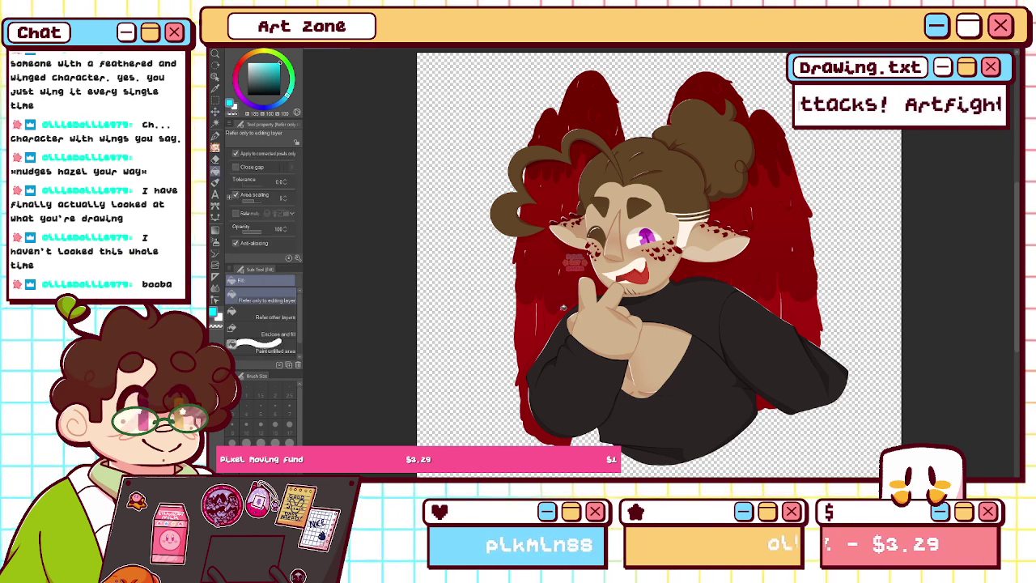
click(576, 306)
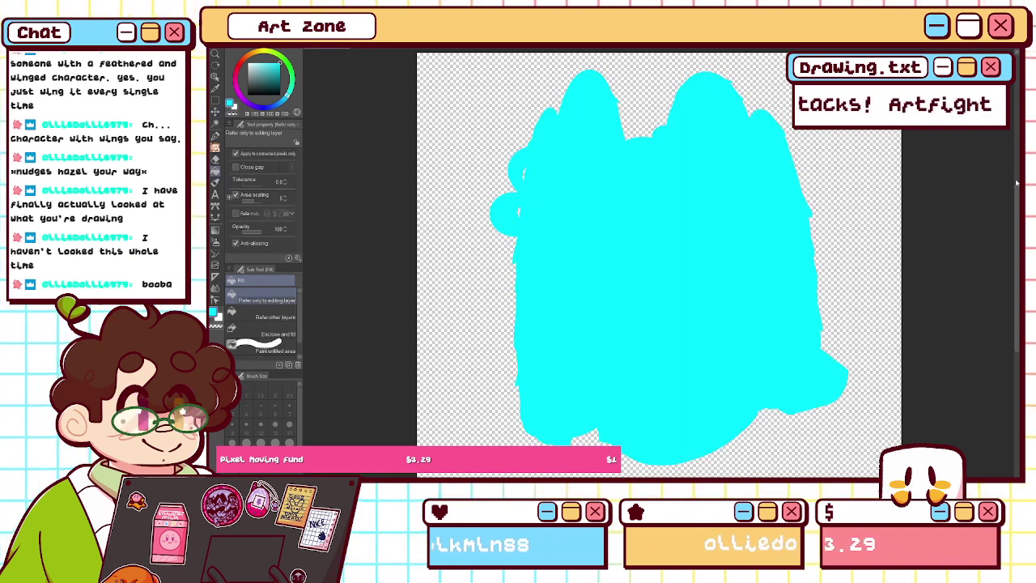
key(ctrl+z)
key(ctrl+z)
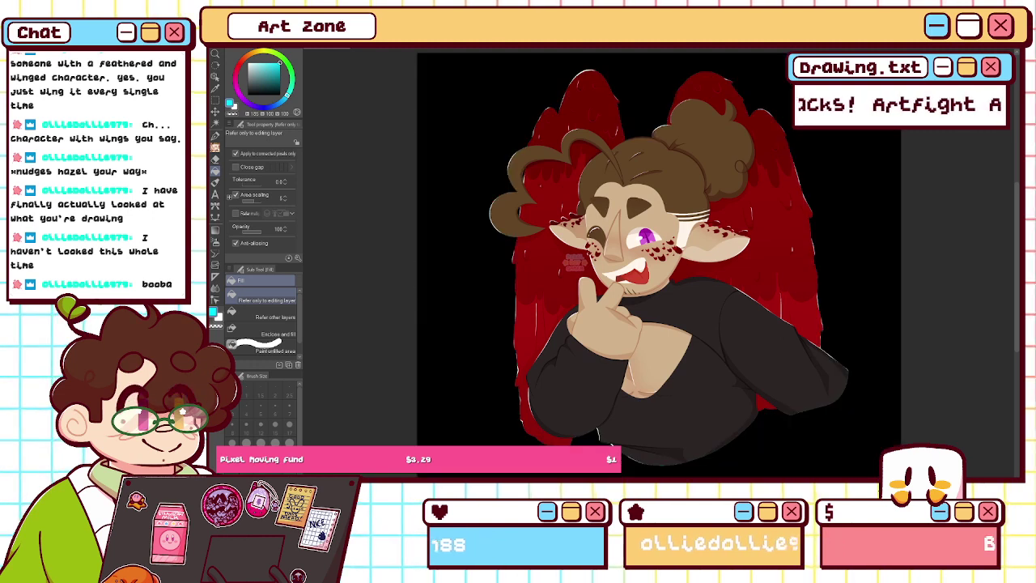
- Try slanting the cyan silhouette to the right with Free Transform and raising its upper left corner, and cancel the transformation
key(ctrl+t)
click(277, 166)
click(277, 199)
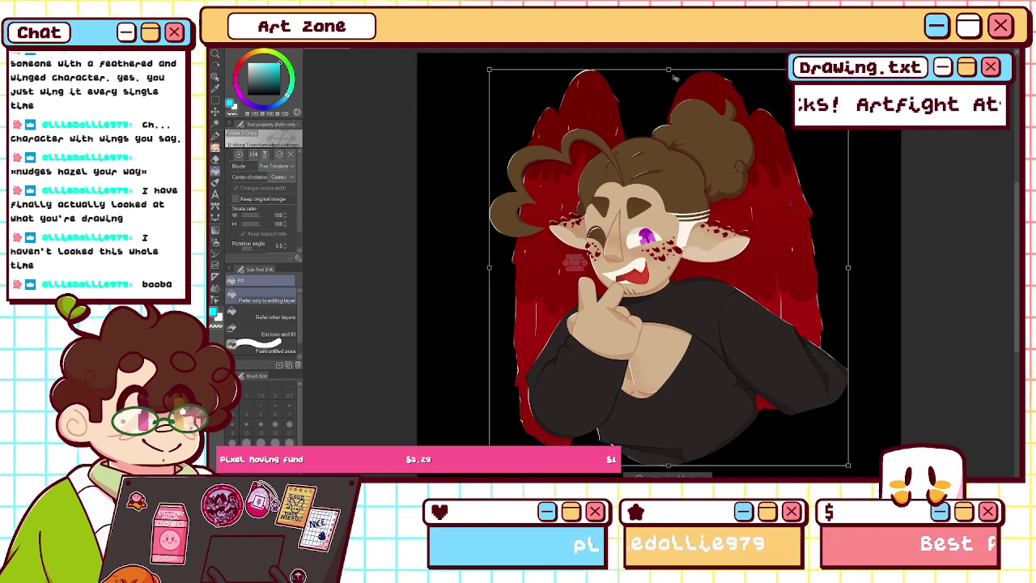
drag(669, 72, 767, 100)
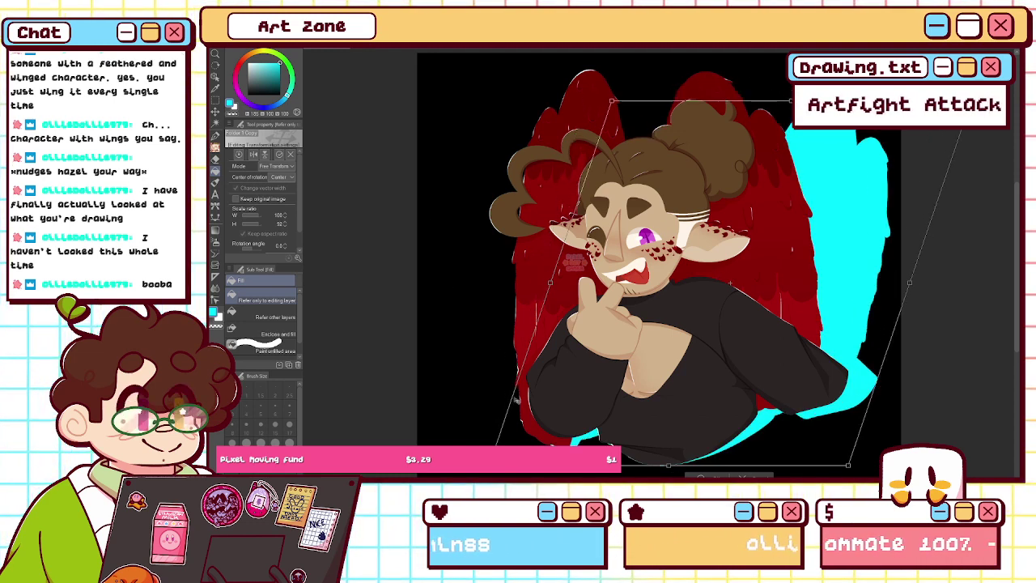
drag(612, 101, 578, 51)
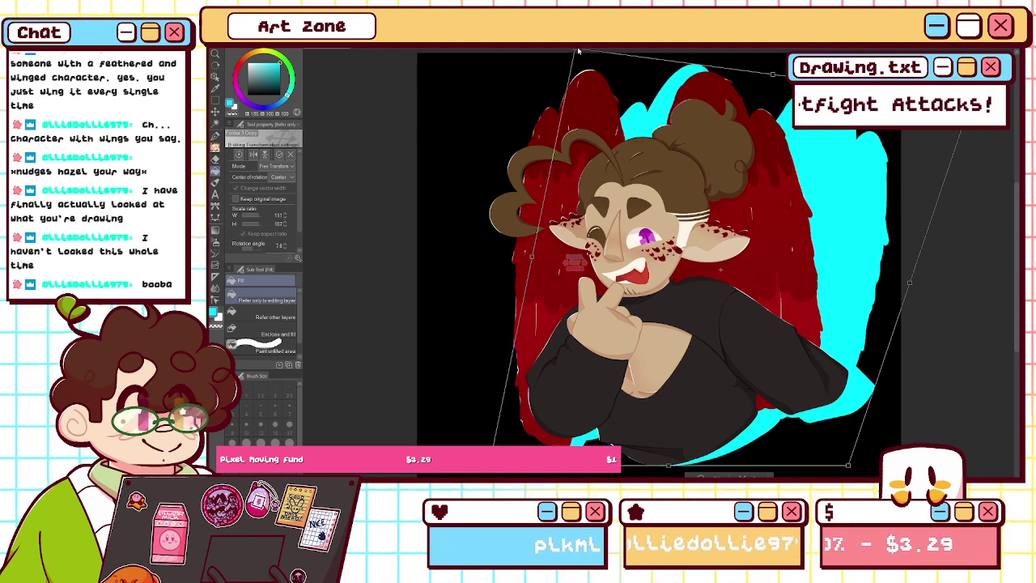
click(745, 473)
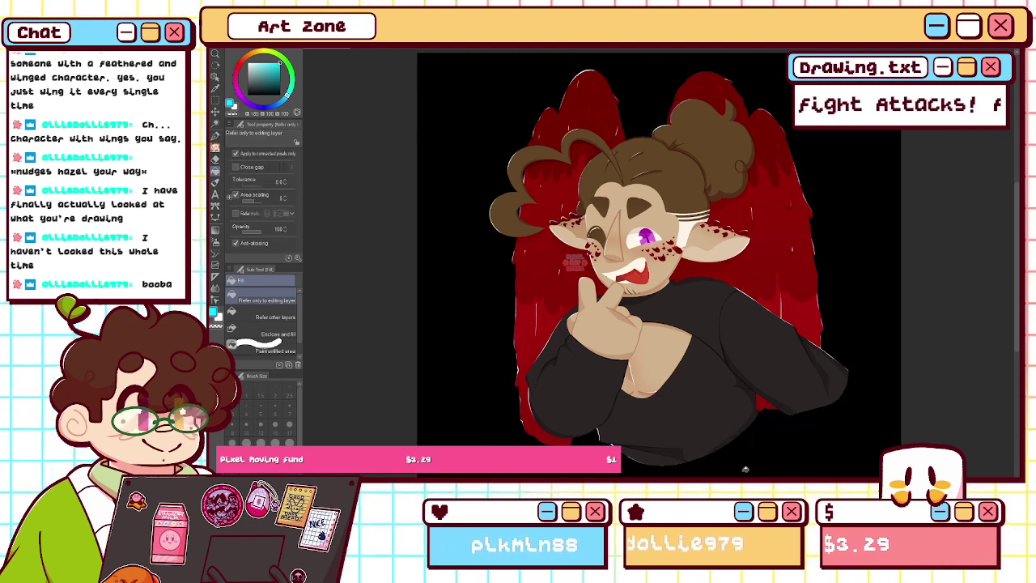
- Try spreading both upper corners of the cyan silhouette outward with Free Transform, and cancel the transformation
key(ctrl+t)
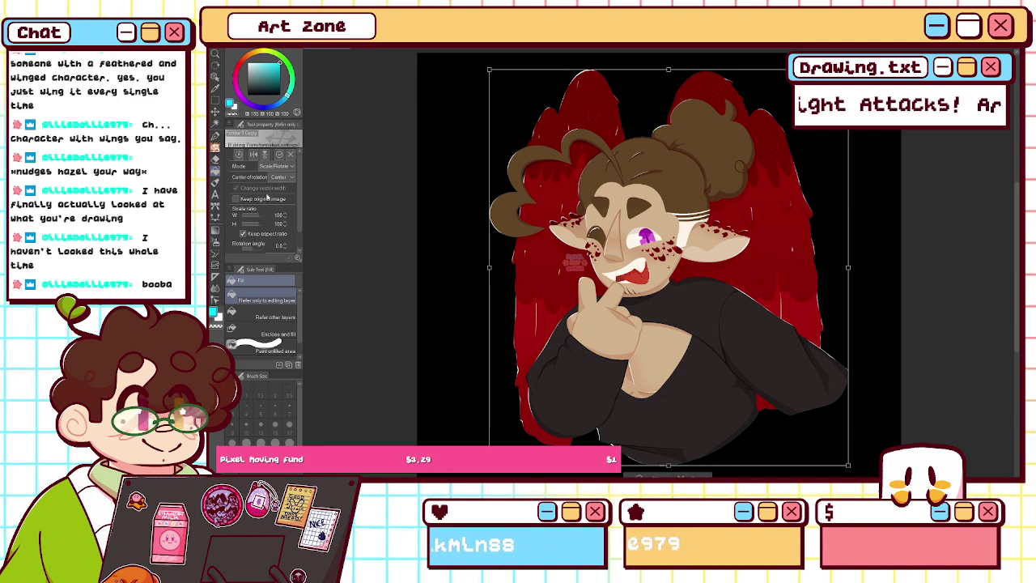
drag(489, 70, 419, 71)
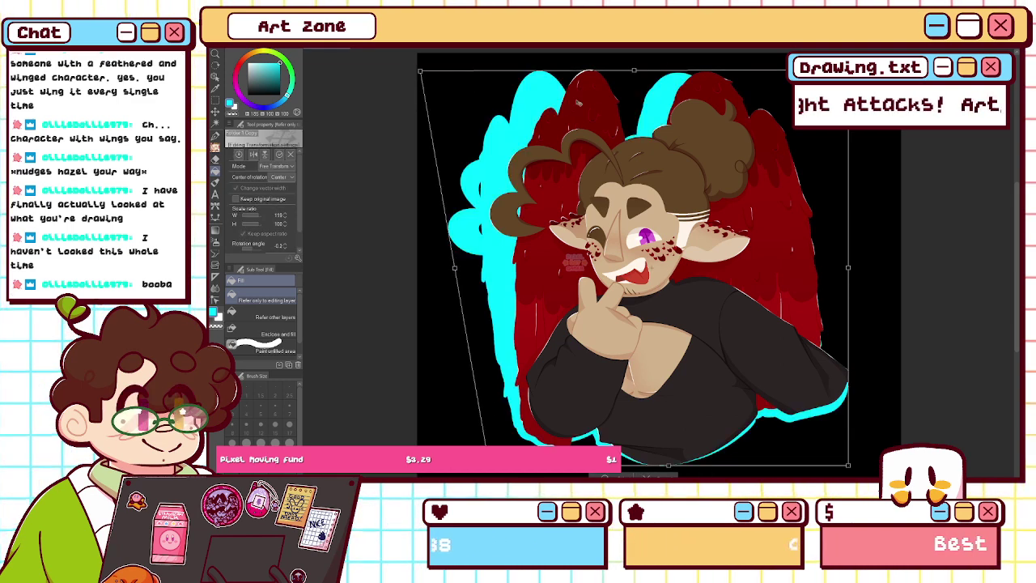
drag(847, 71, 905, 70)
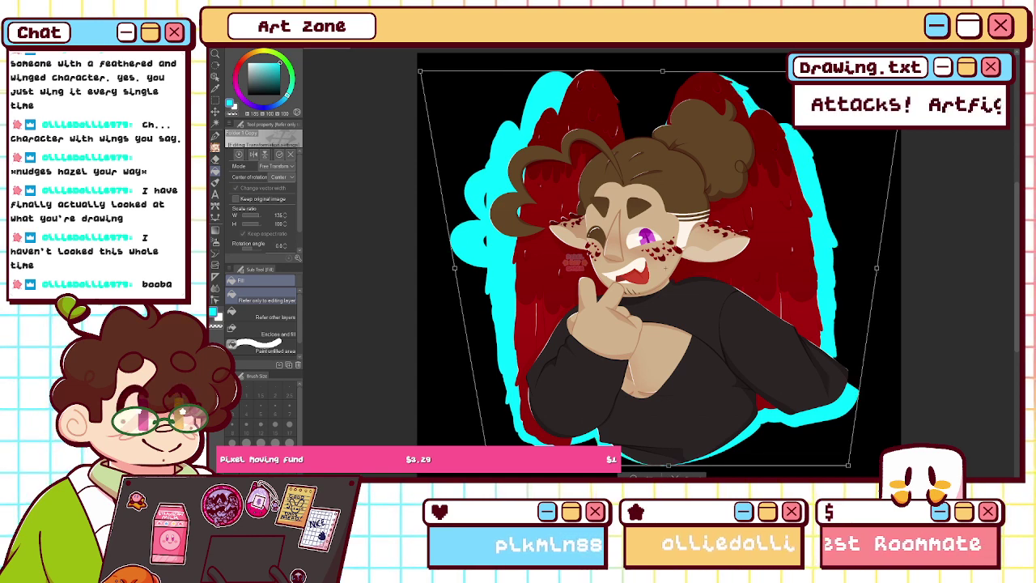
click(678, 475)
- Try slanting the cyan silhouette's top to the left with Free Transform, and cancel the transformation
click(325, 41)
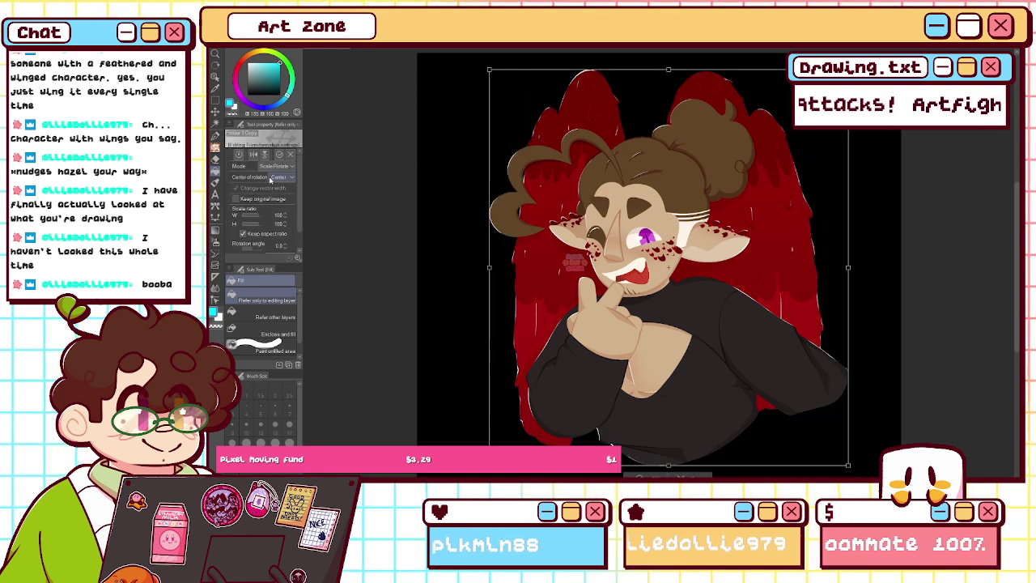
drag(489, 71, 427, 64)
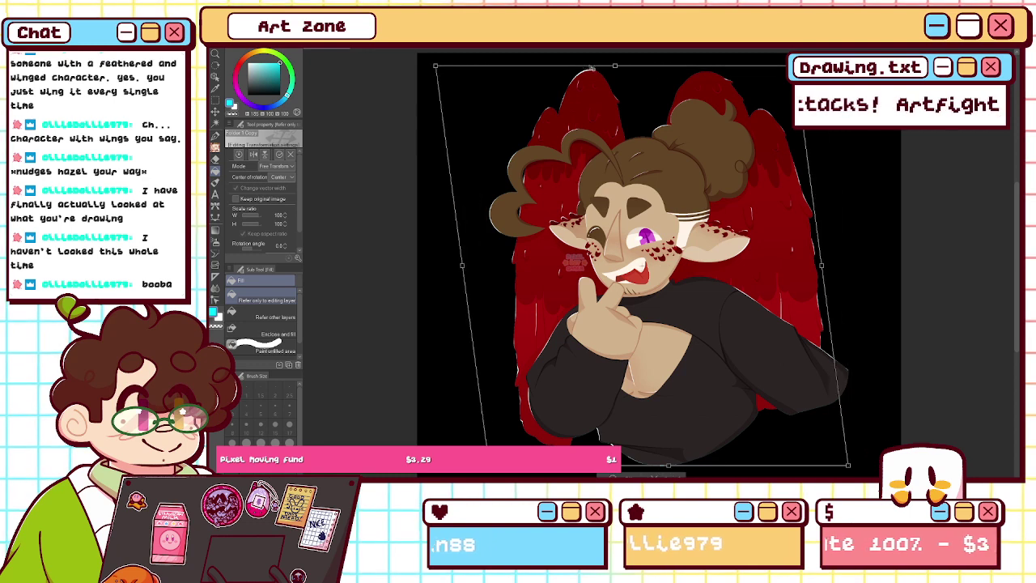
drag(606, 64, 565, 69)
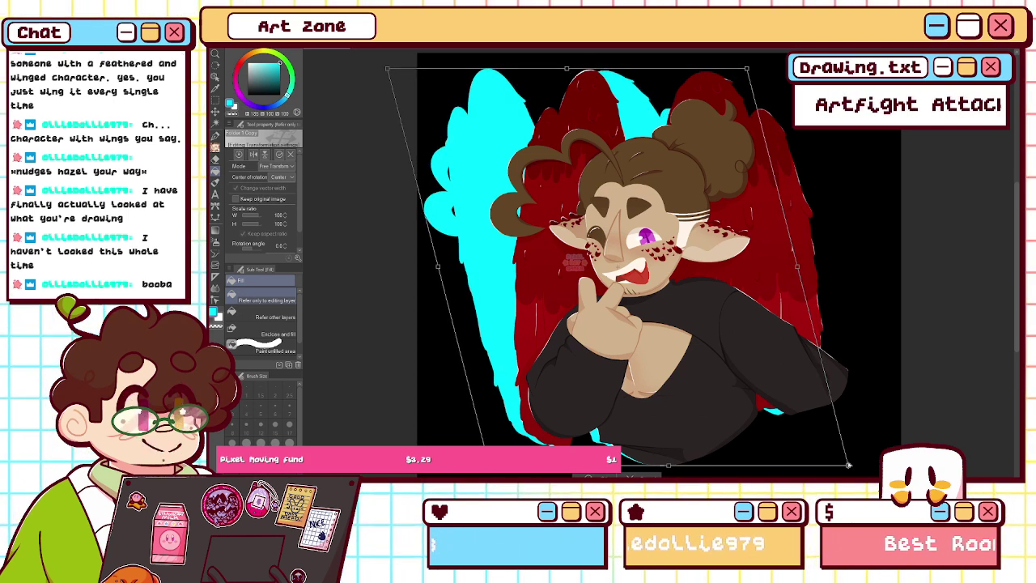
key(Escape)
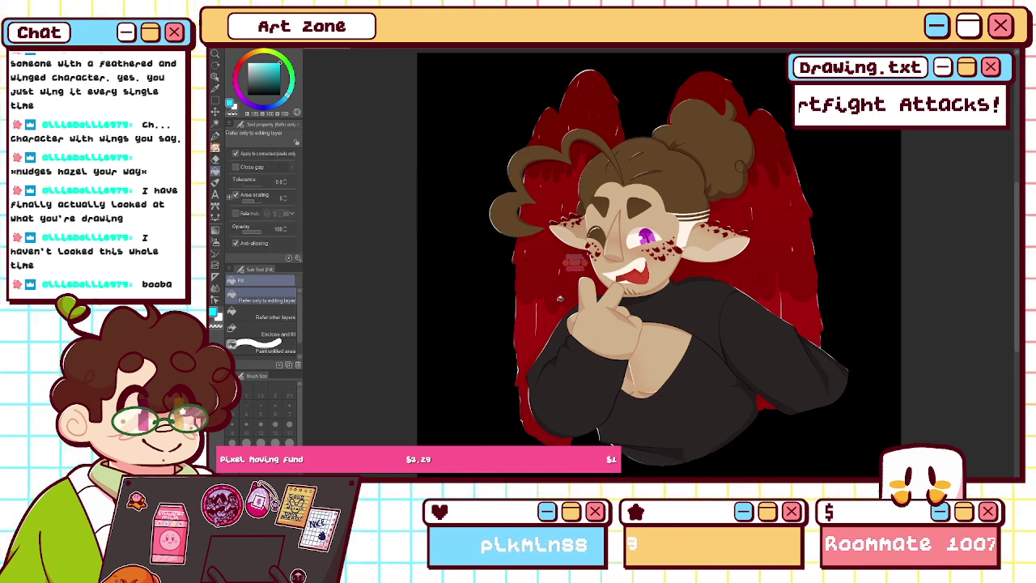
- Try shifting the cyan silhouette freehand down and to the right behind the character, and undo the move
key(k)
drag(443, 296, 474, 315)
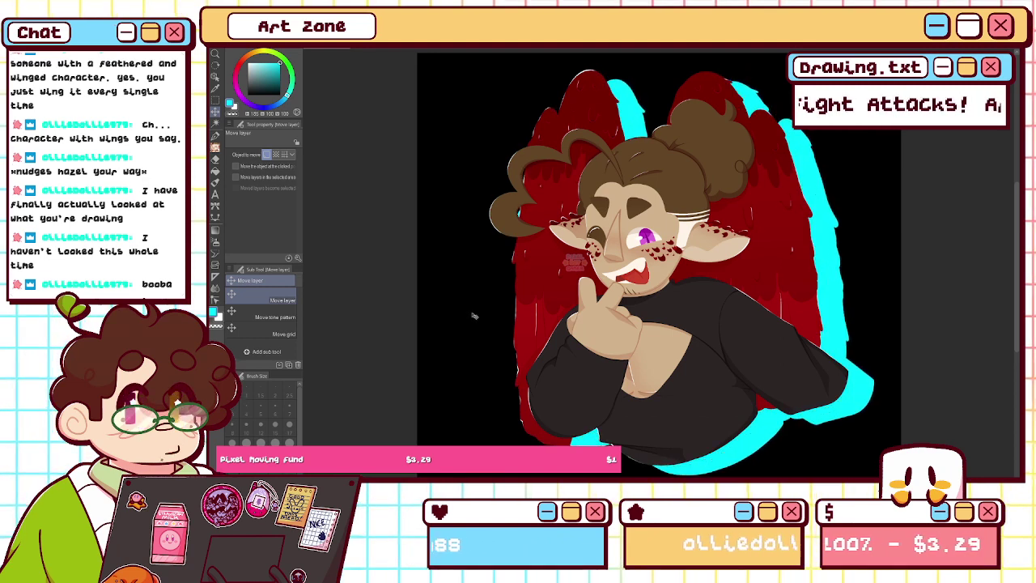
key(ctrl+z)
- Nudge the cyan silhouette right and down in small increments to form a thin offset shadow along the character's right and lower edges
key(Right)
key(Right)
key(Right)
key(Right)
key(Right)
key(Right)
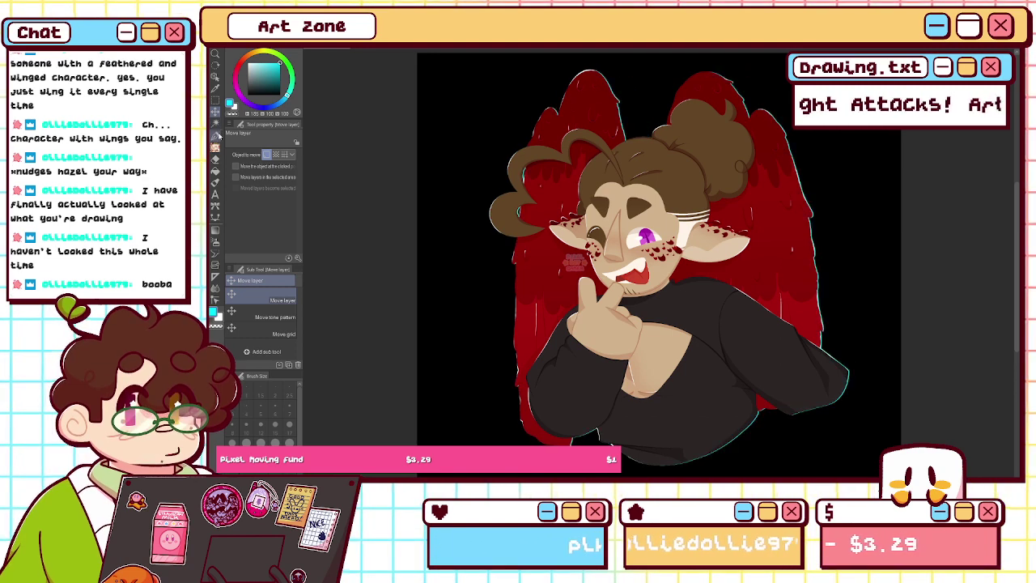
key(Right)
key(Right)
key(Right)
key(Right)
key(Right)
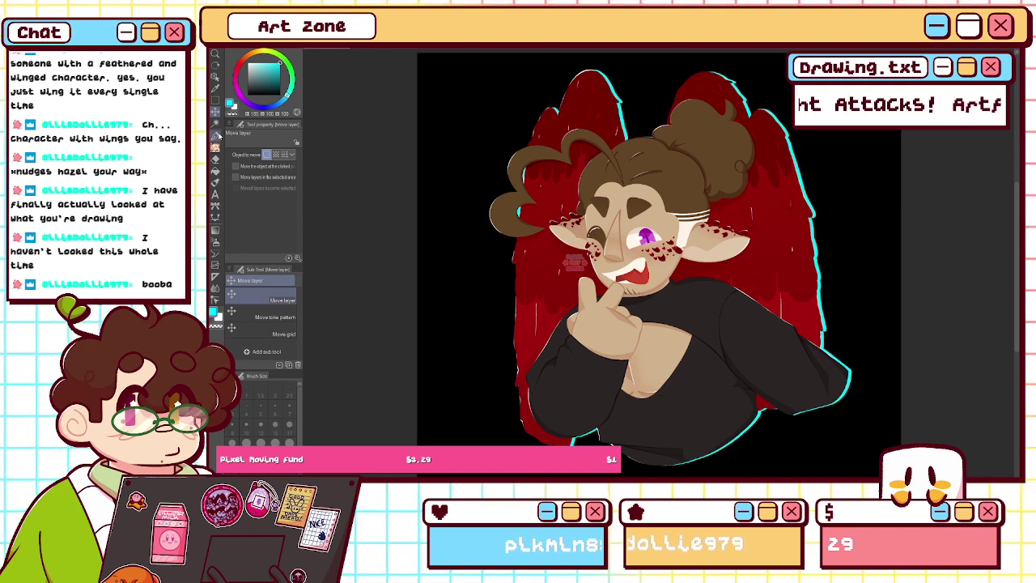
key(Right)
key(Down)
key(Down)
key(Down)
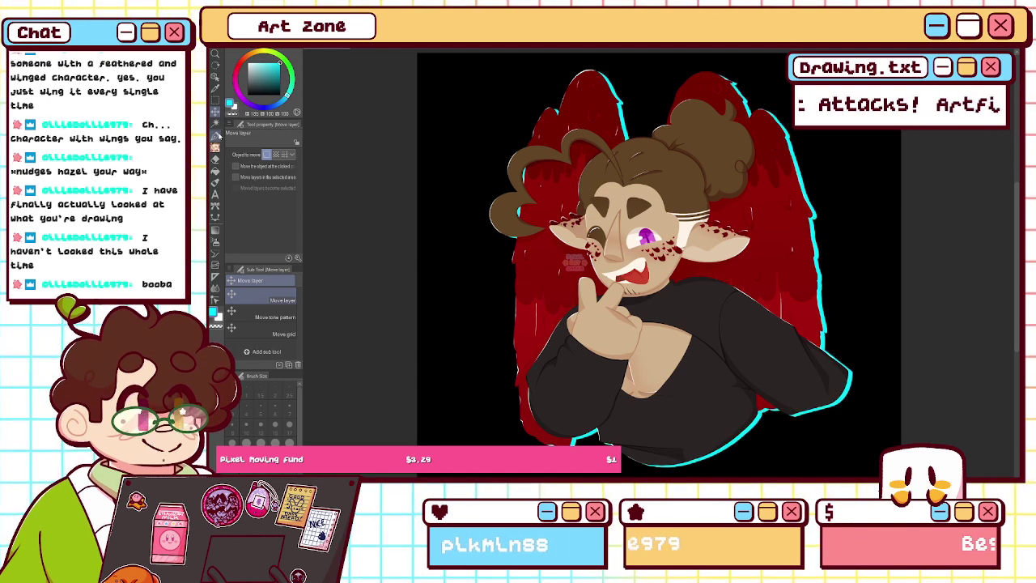
key(Right)
key(Down)
key(Right)
key(Down)
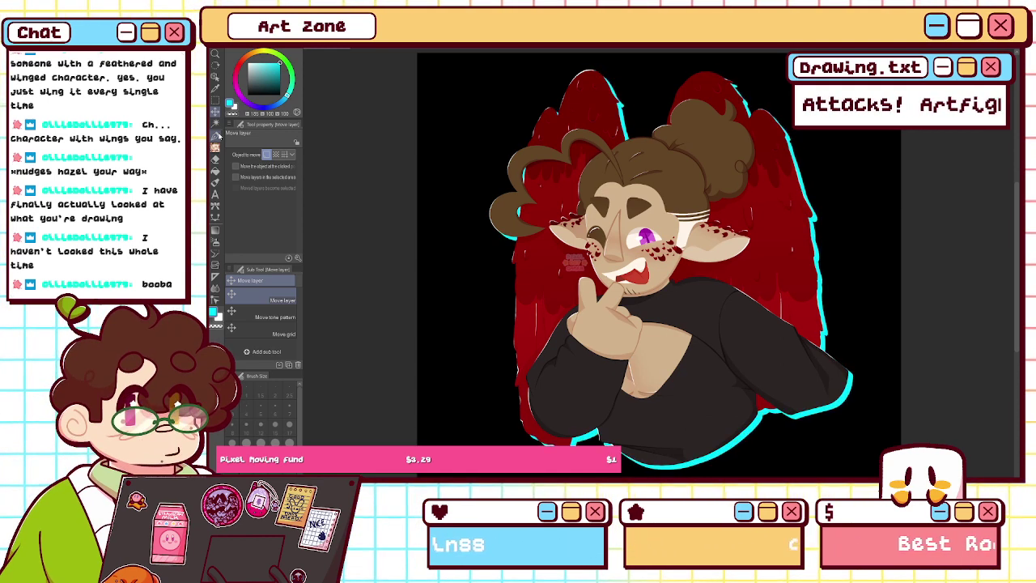
key(Right)
key(Down)
key(Right)
key(Down)
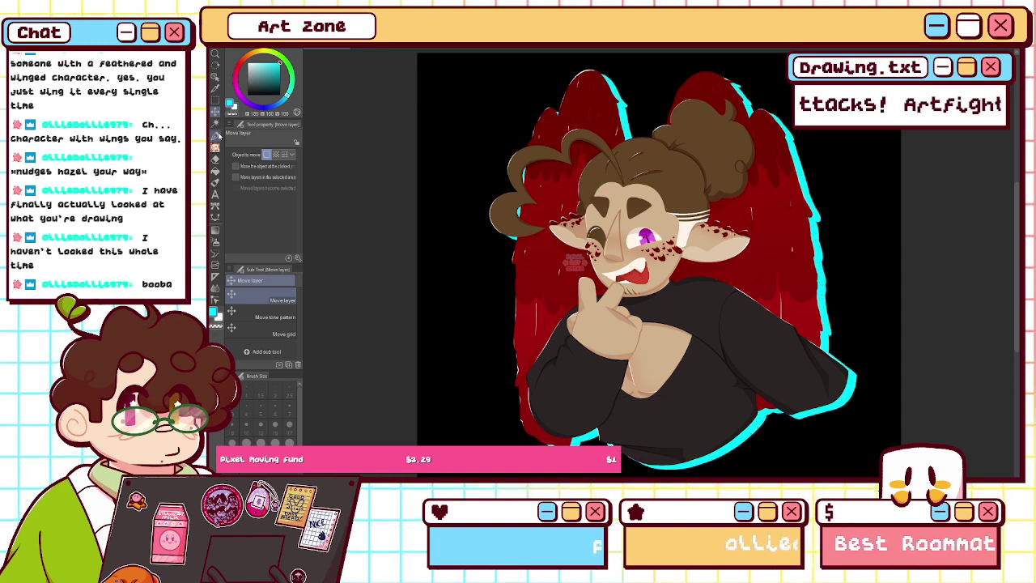
- Nudge the cyan silhouette slightly further right and down, and lower its opacity to a darker teal
key(Right)
key(Down)
key(Right)
key(Down)
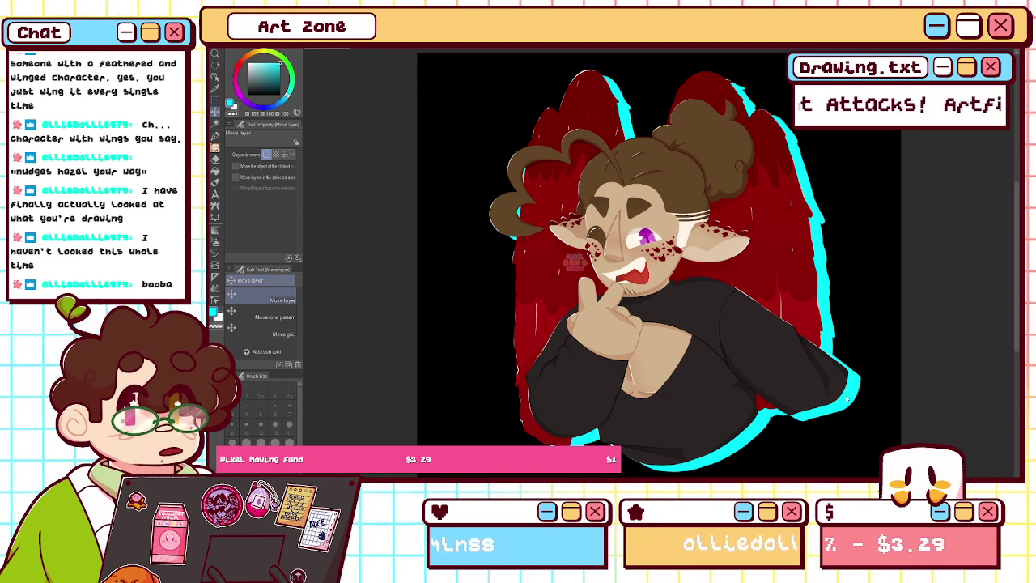
key(ctrl+z)
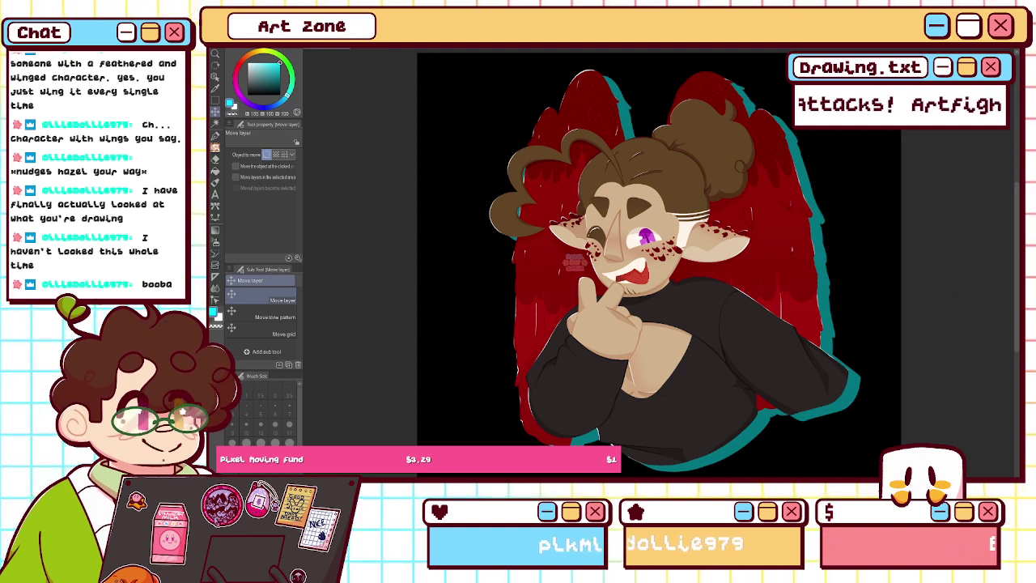
- Try spreading the 12% Noise monochrome tone from the material library across the canvas behind the character
click(1018, 54)
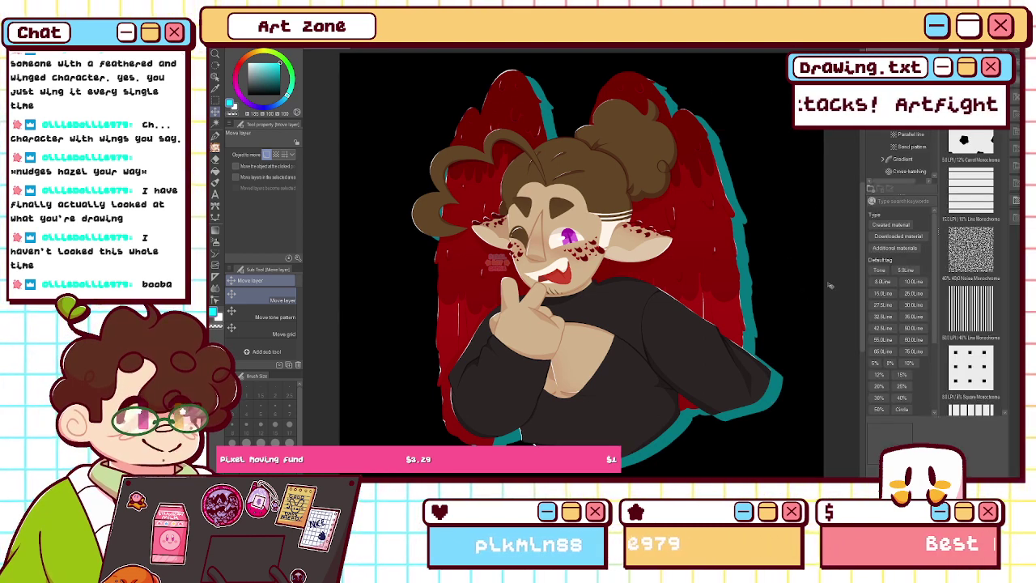
click(970, 373)
click(964, 141)
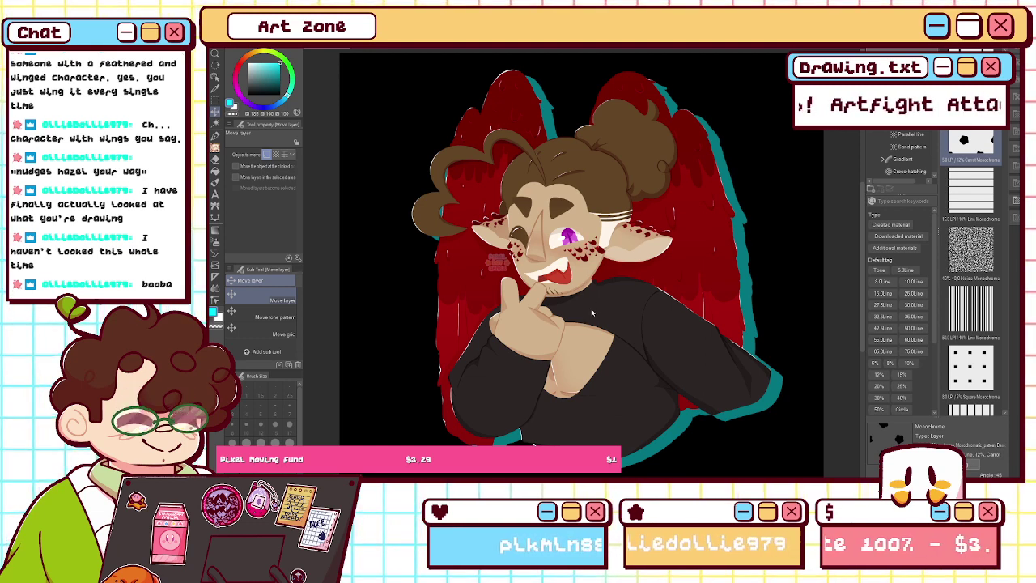
drag(965, 149, 751, 149)
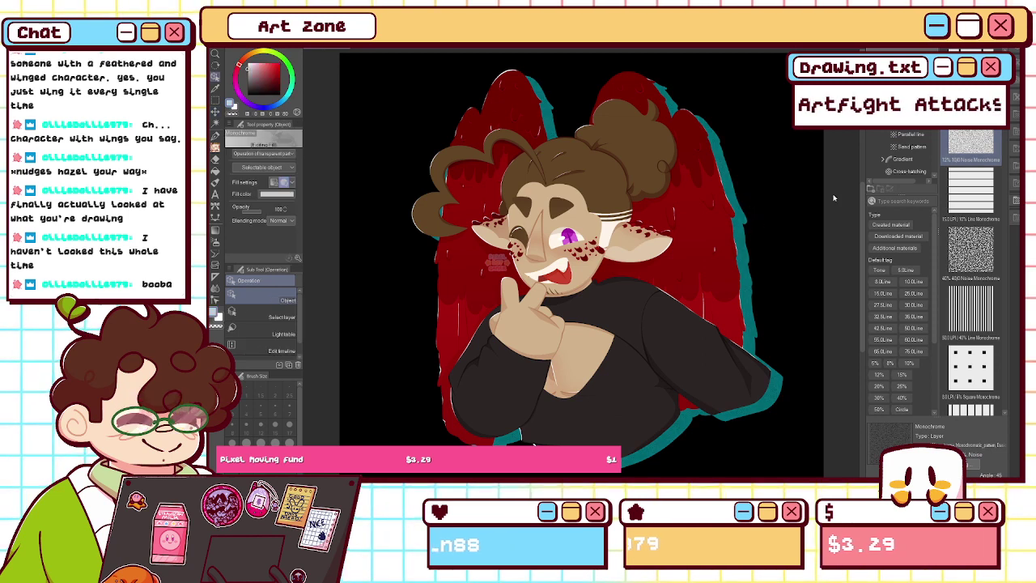
click(1016, 200)
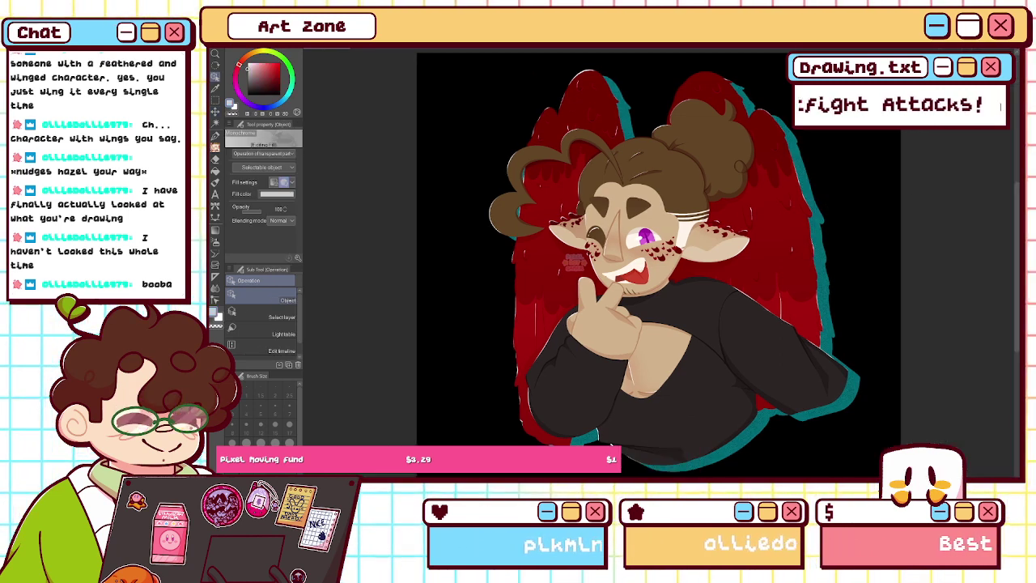
click(902, 173)
click(215, 171)
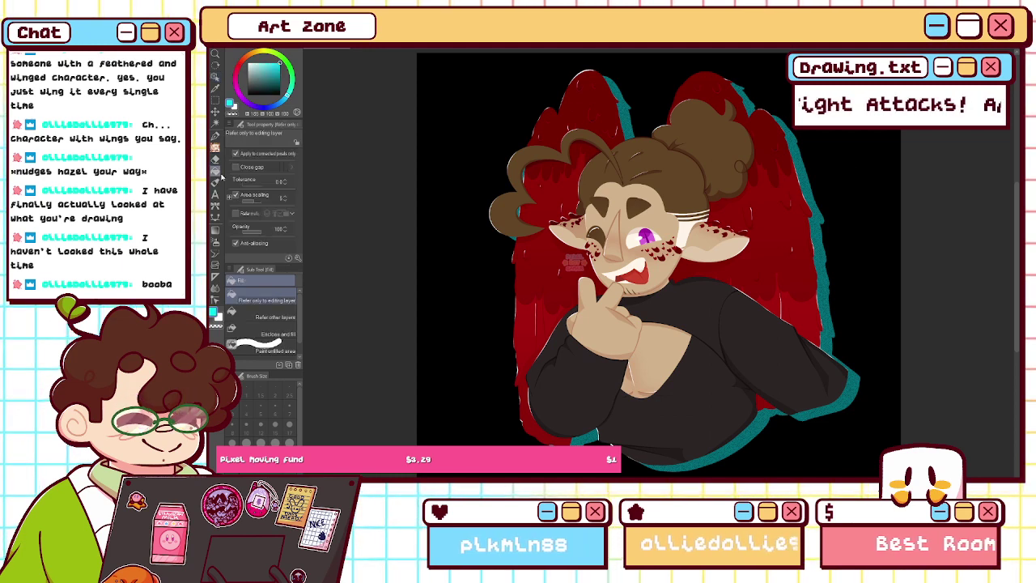
click(469, 243)
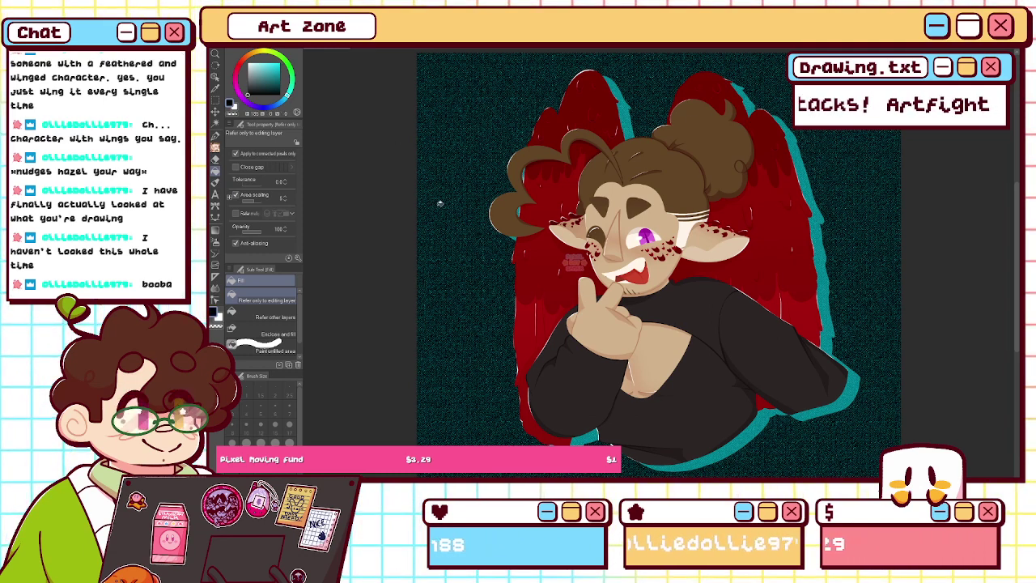
- Try limiting the noise tone to the character's offset shadow, testing its brightness against the black background
key(ctrl+z)
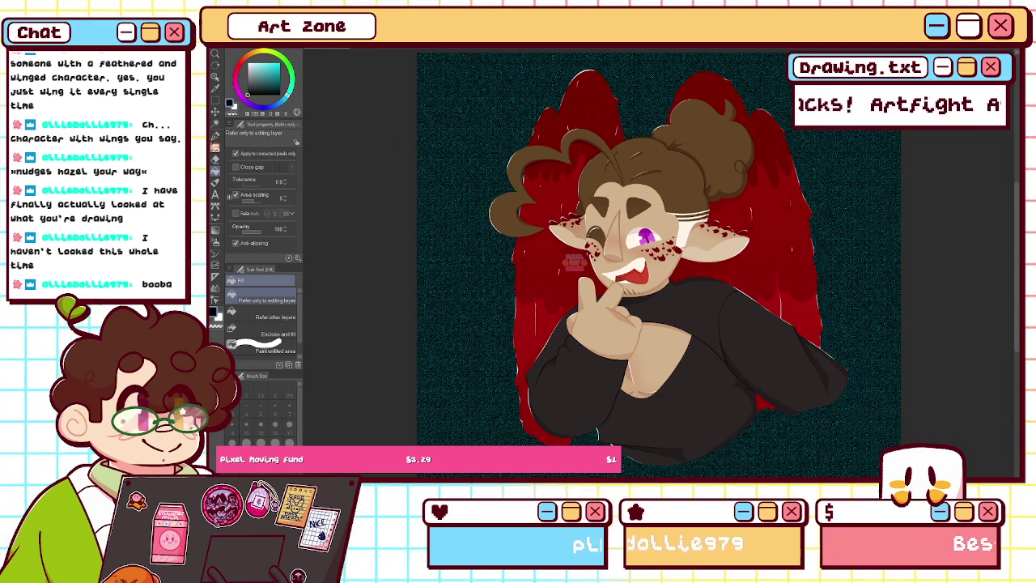
key(ctrl+alt+g)
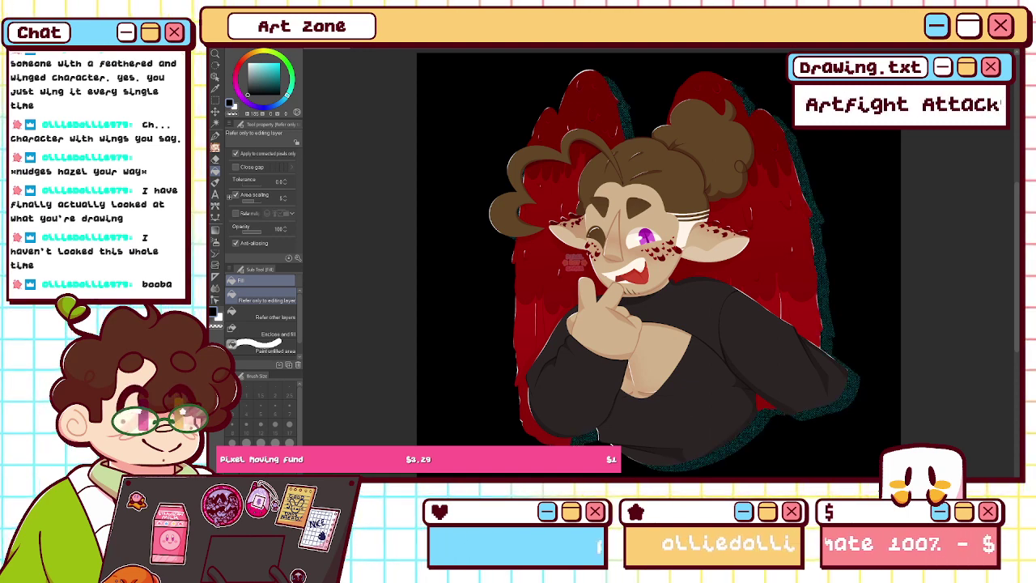
click(1017, 278)
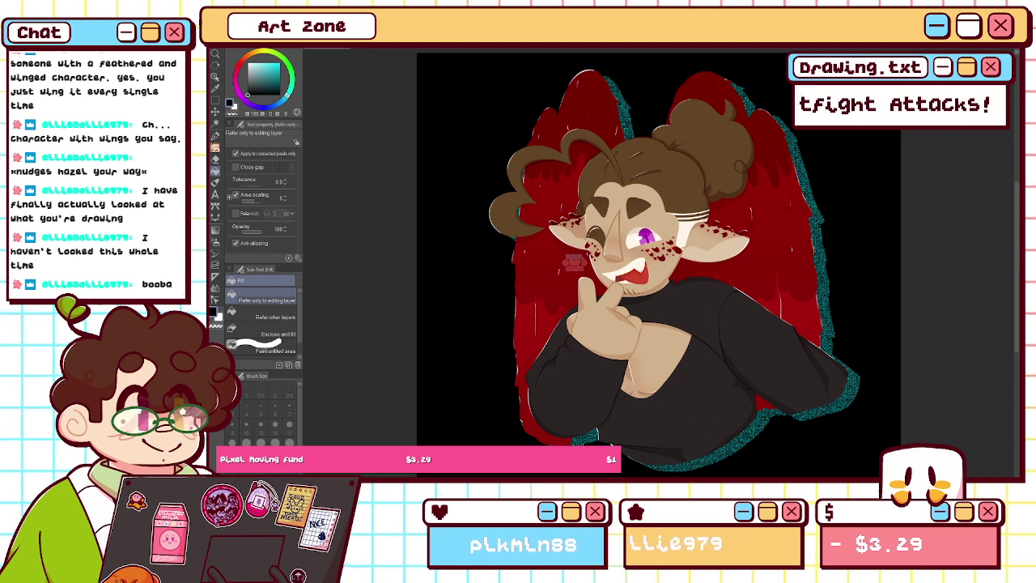
key(ctrl+z)
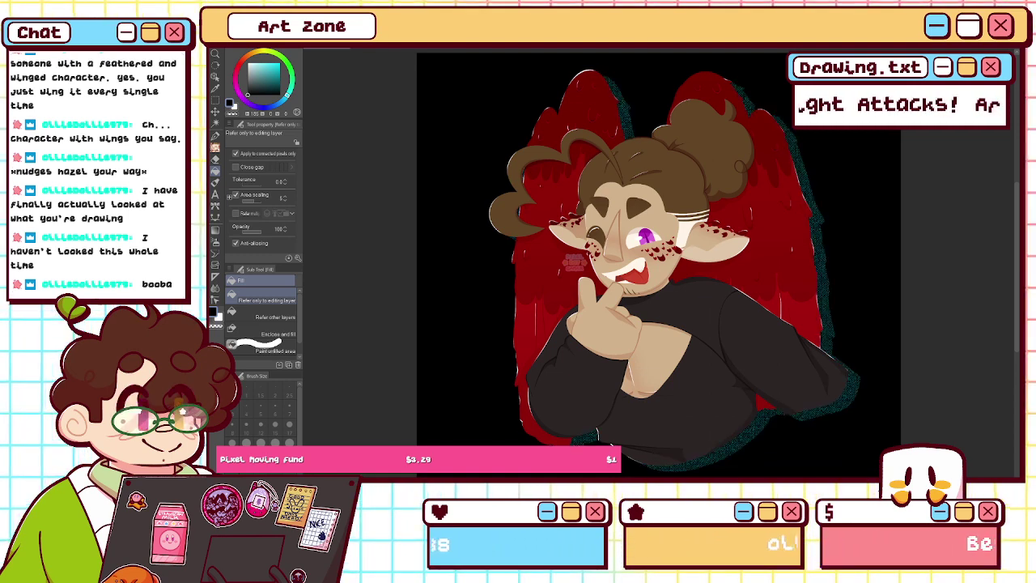
- Try widening the noise-textured shadow by moving it farther outward from the character in the mirrored view
key(h)
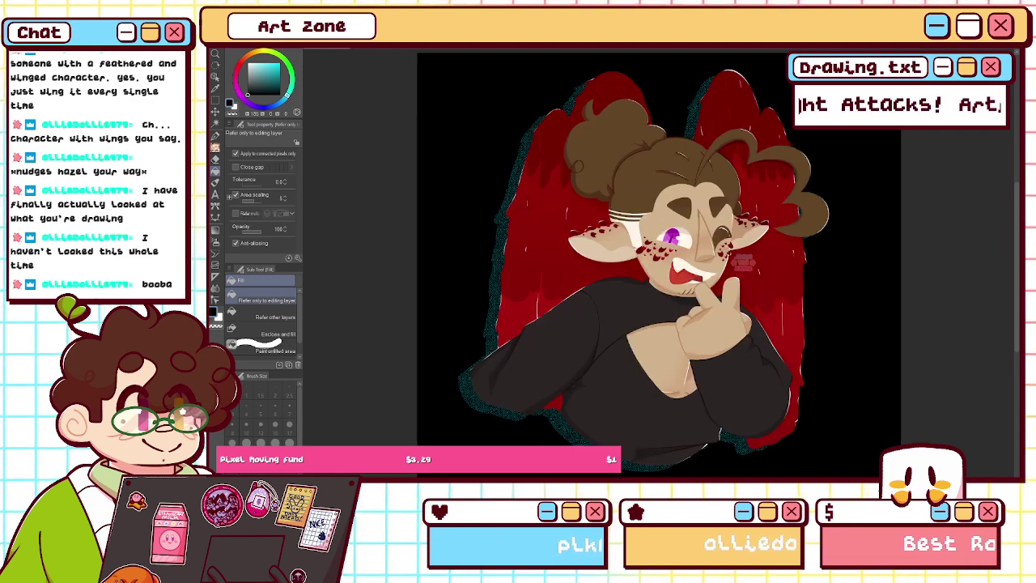
click(215, 112)
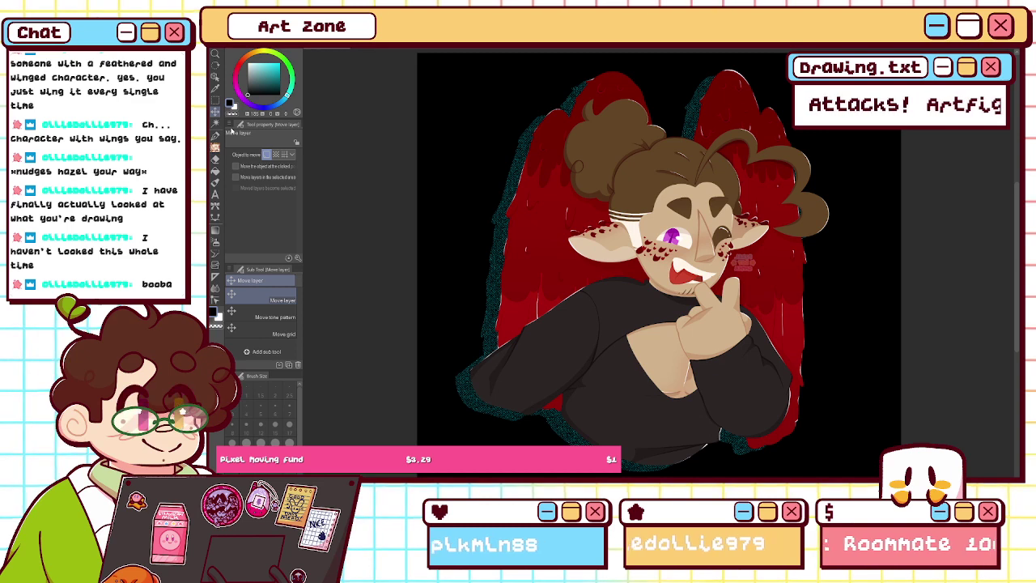
key(Left)
key(Left)
key(Left)
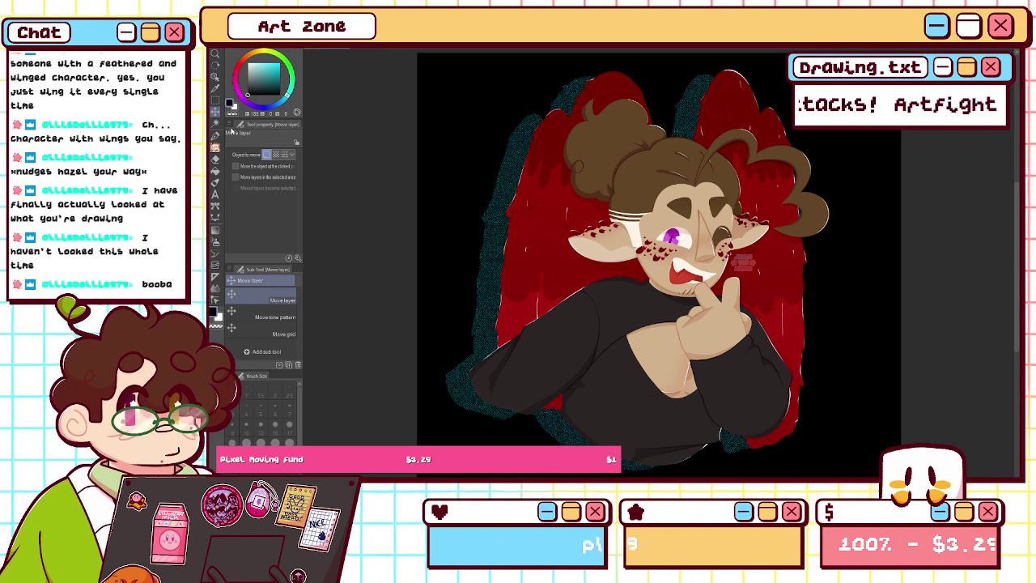
key(h)
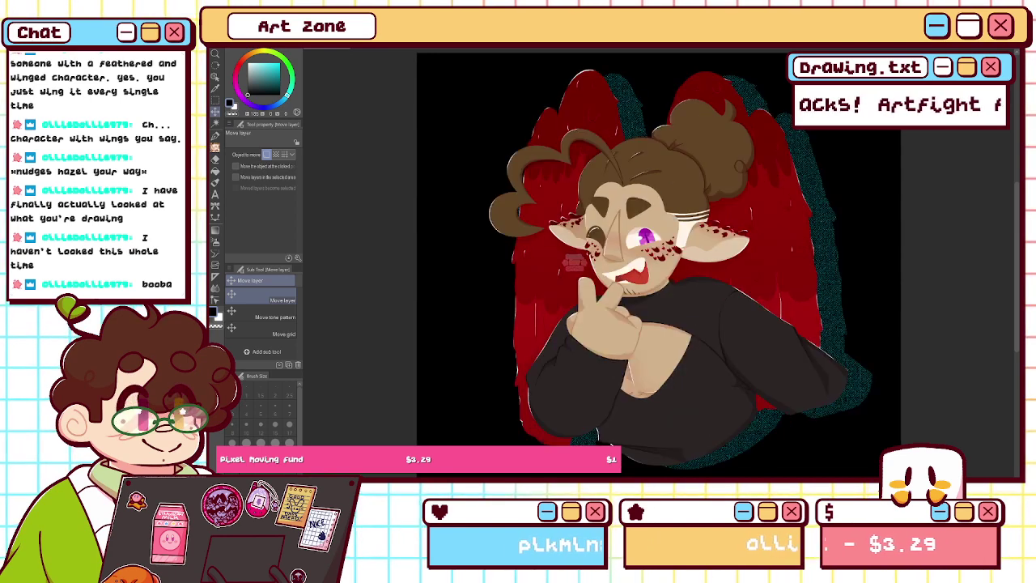
- Try brighter and dimmer versions of the widened noise-textured shadow
key(h)
key(h)
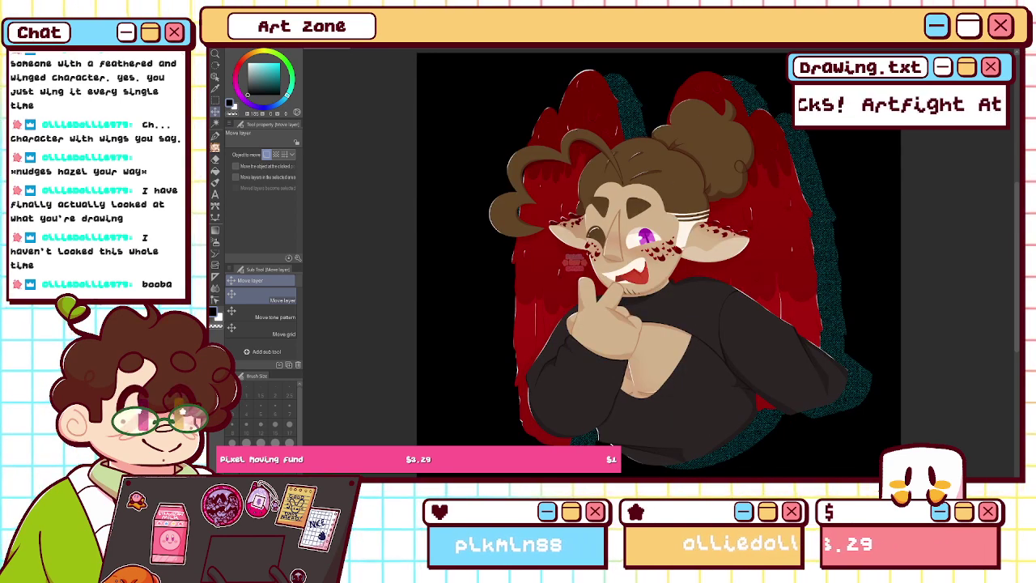
key(h)
key(h)
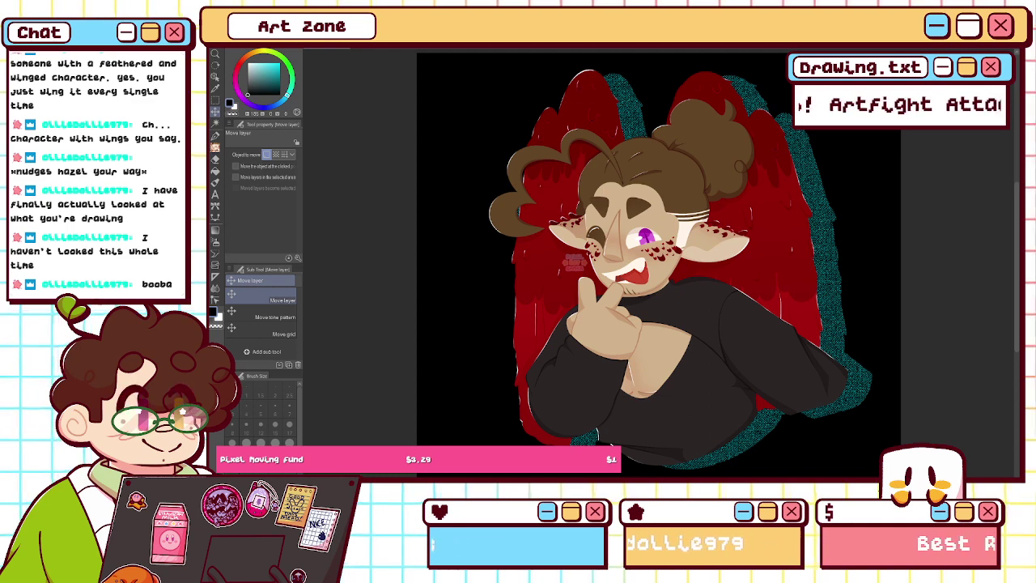
key(h)
key(h)
key(h)
key(h)
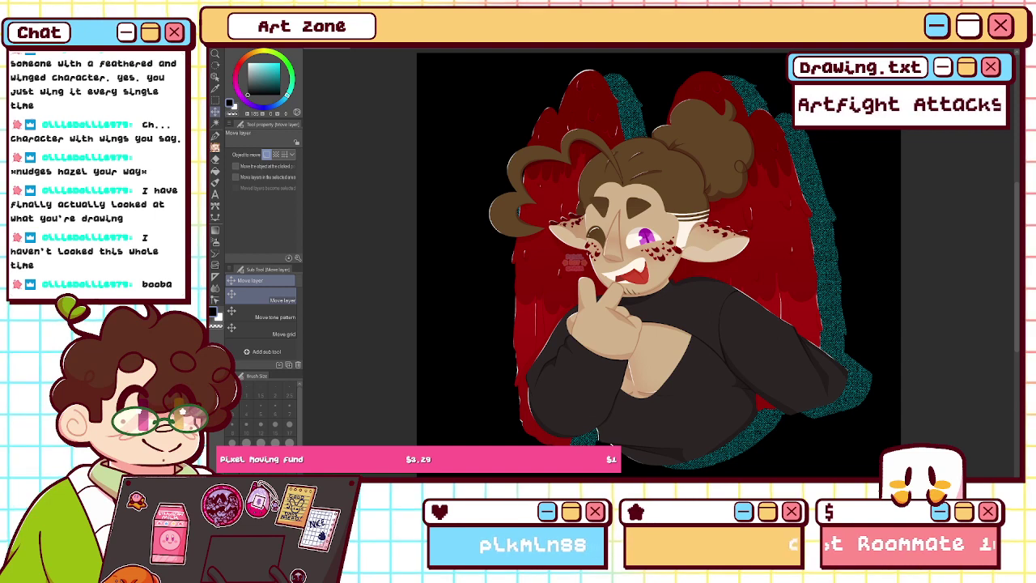
key(h)
key(h)
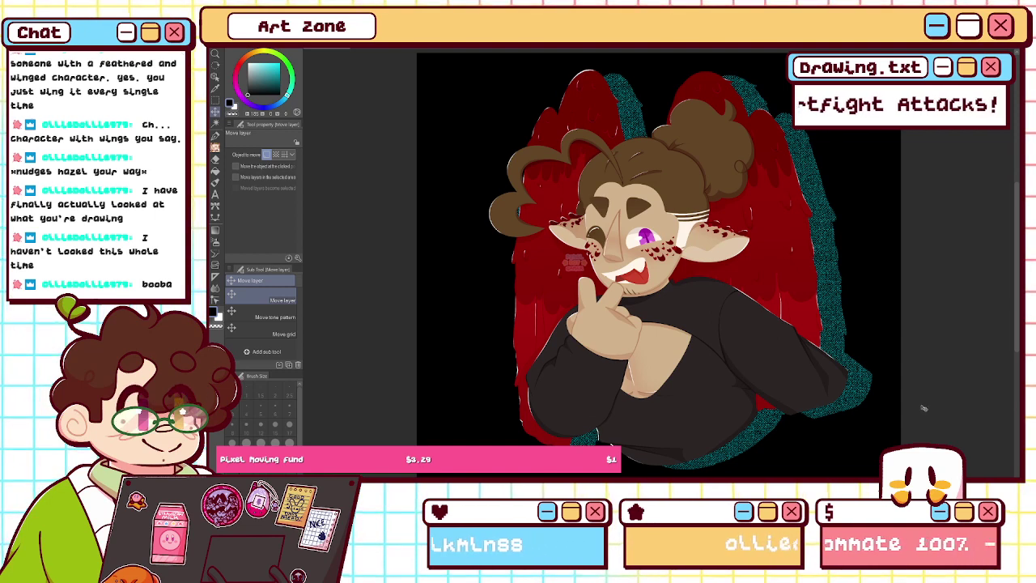
key(h)
key(h)
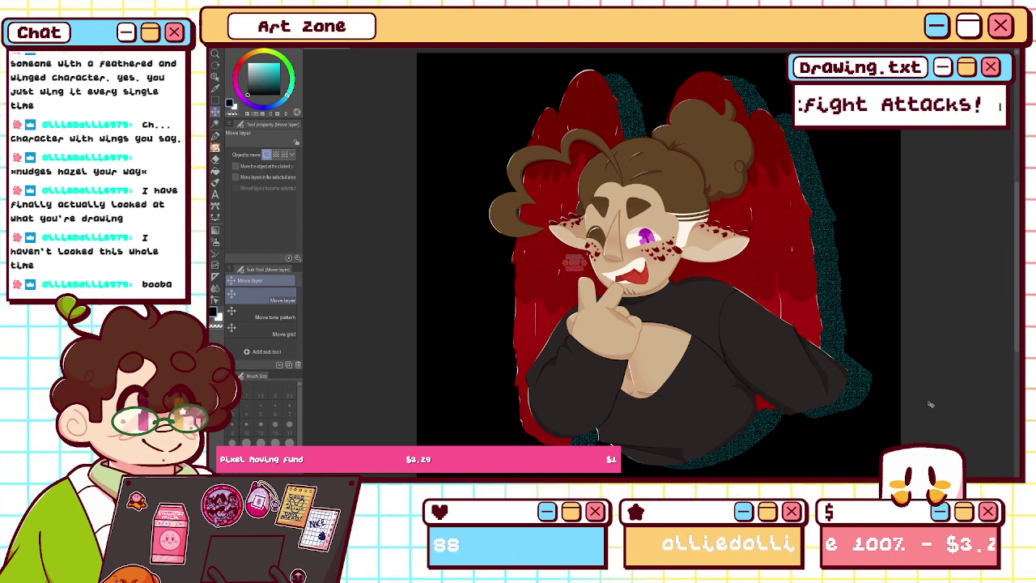
- Undo the shadow widening and the noise tone to return to the plain teal silhouette
key(h)
key(h)
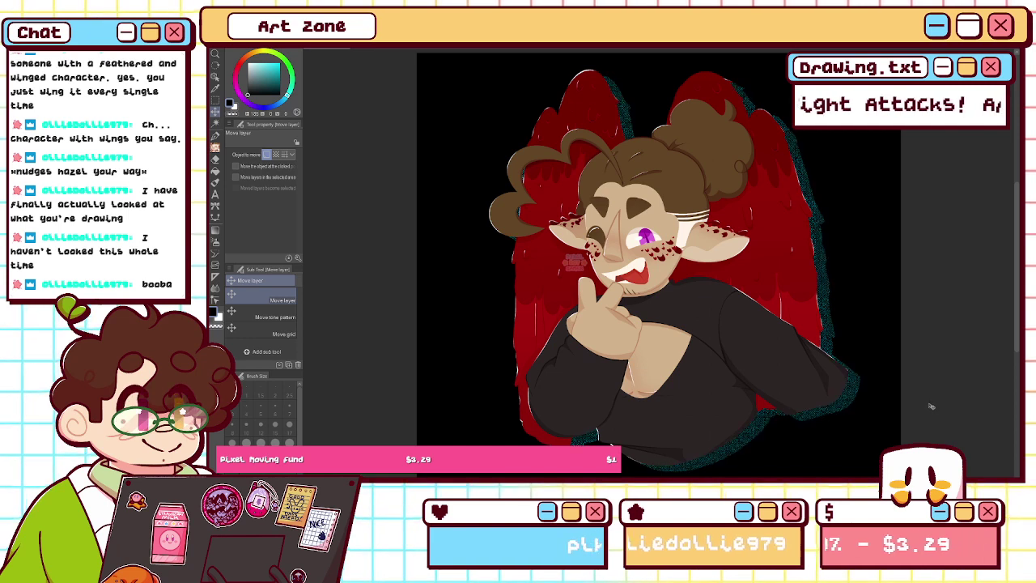
key(ctrl+z)
key(ctrl+z)
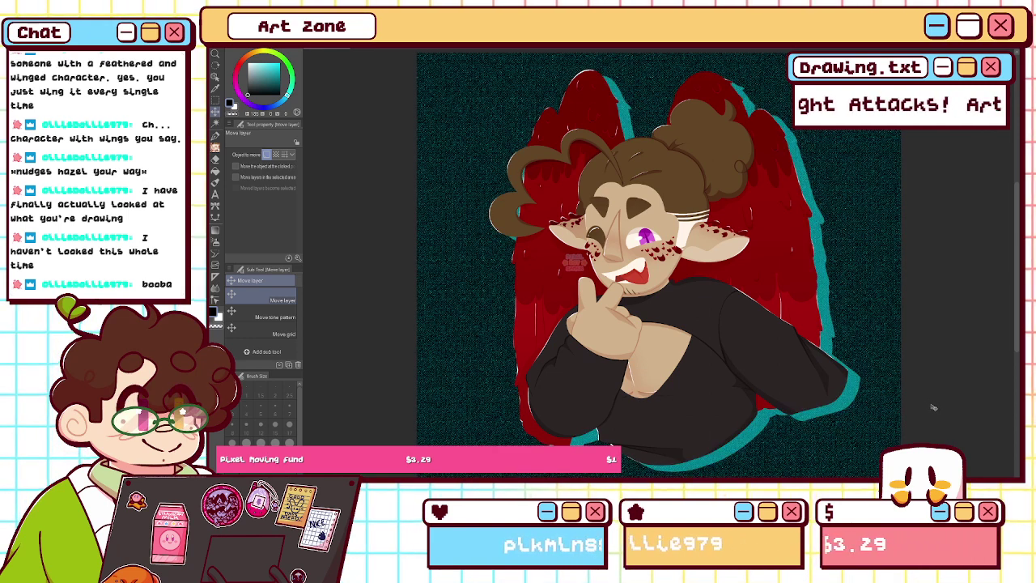
key(h)
key(h)
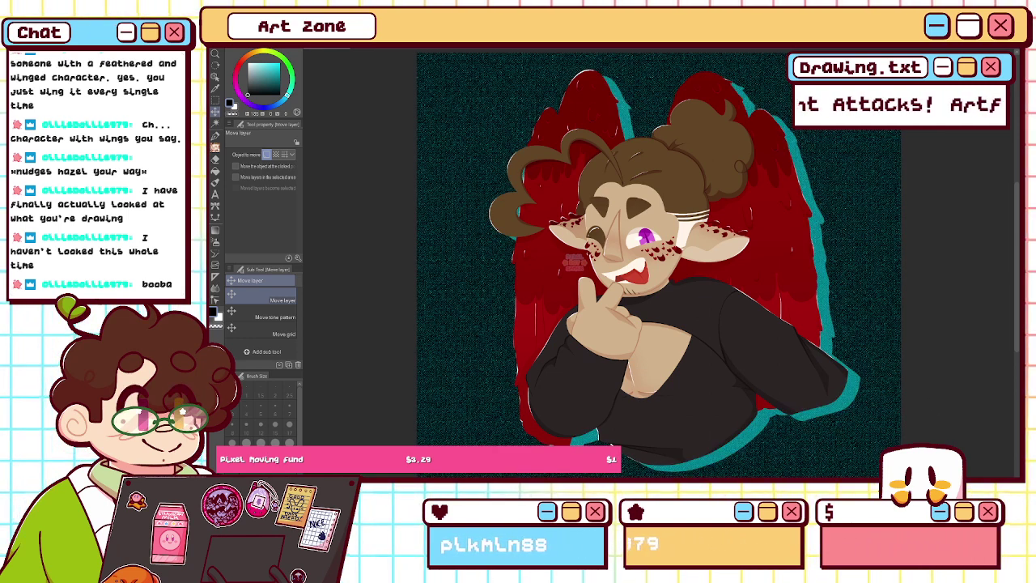
key(ctrl+z)
- Overlay the Diamond monochrome tone on the bright cyan shadow, with the pattern at reduced opacity
click(1016, 200)
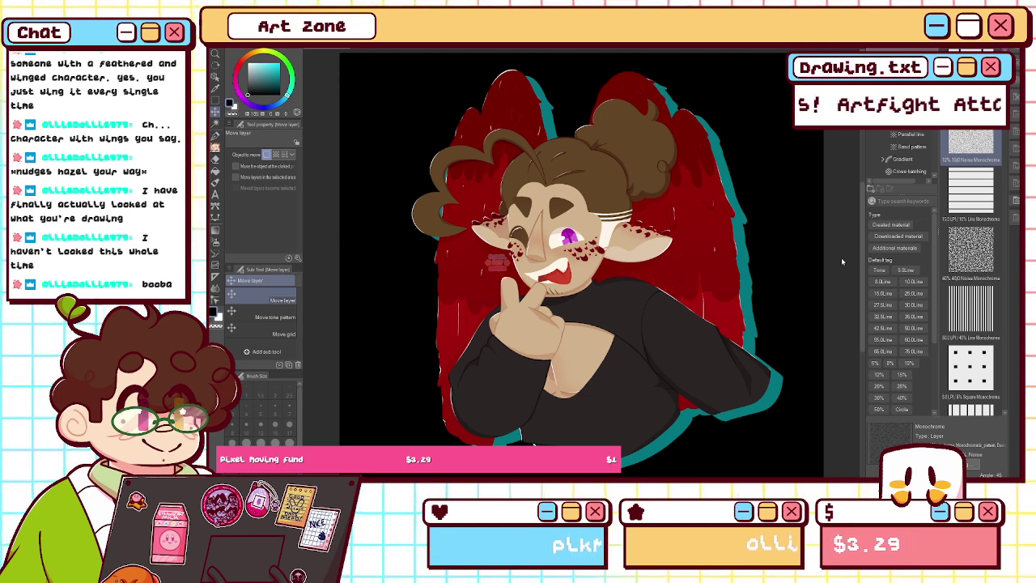
drag(948, 148, 776, 190)
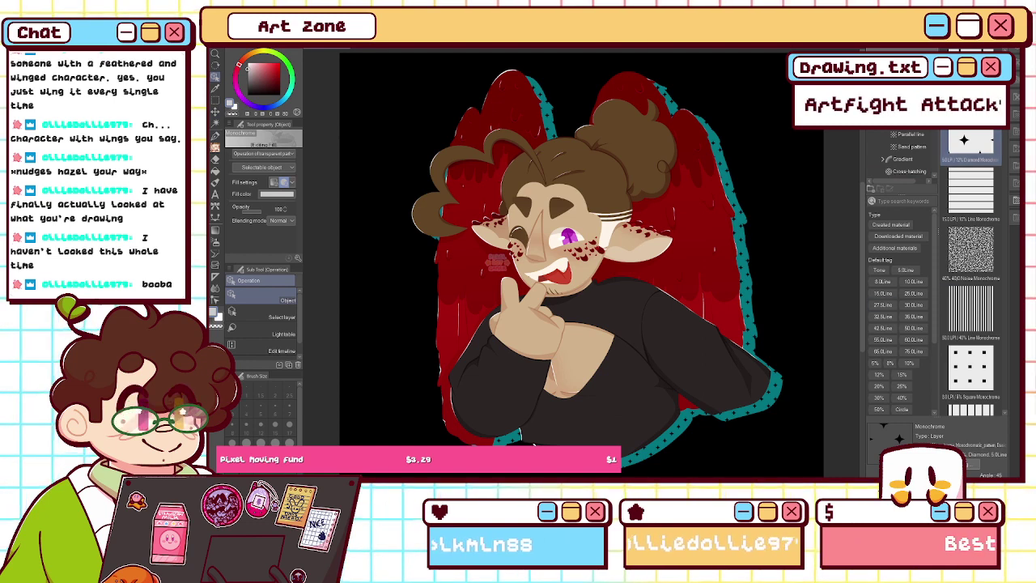
click(1016, 200)
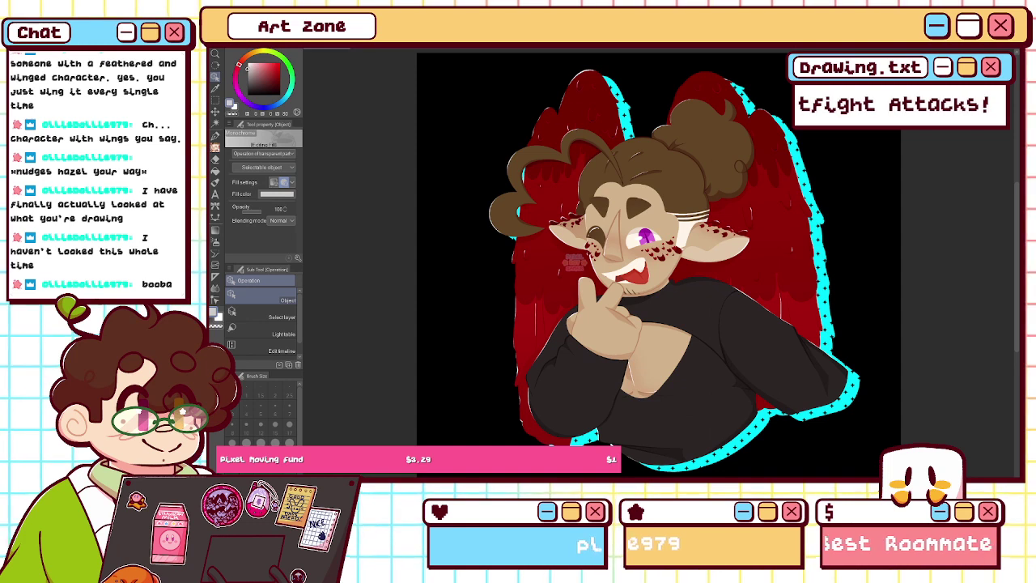
click(247, 211)
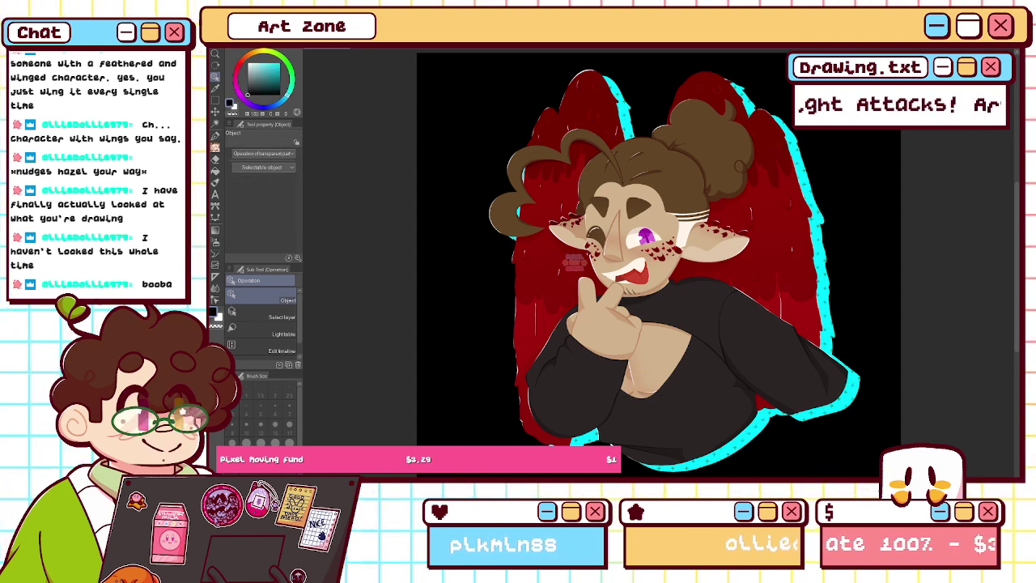
click(912, 303)
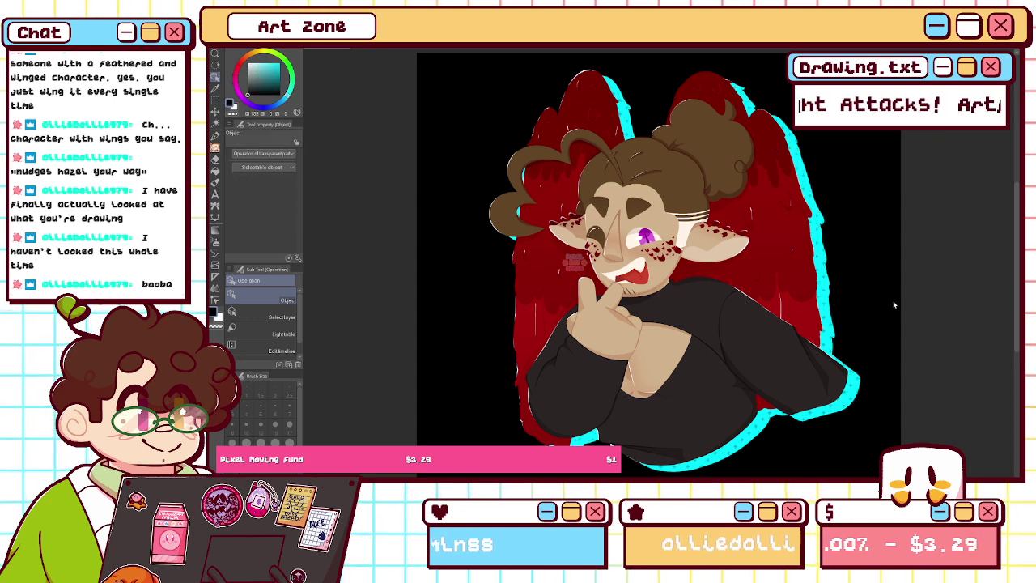
- Try scaling the selected canvas-sized layer to 75% with its aspect ratio kept
scroll(659, 266, down, 4)
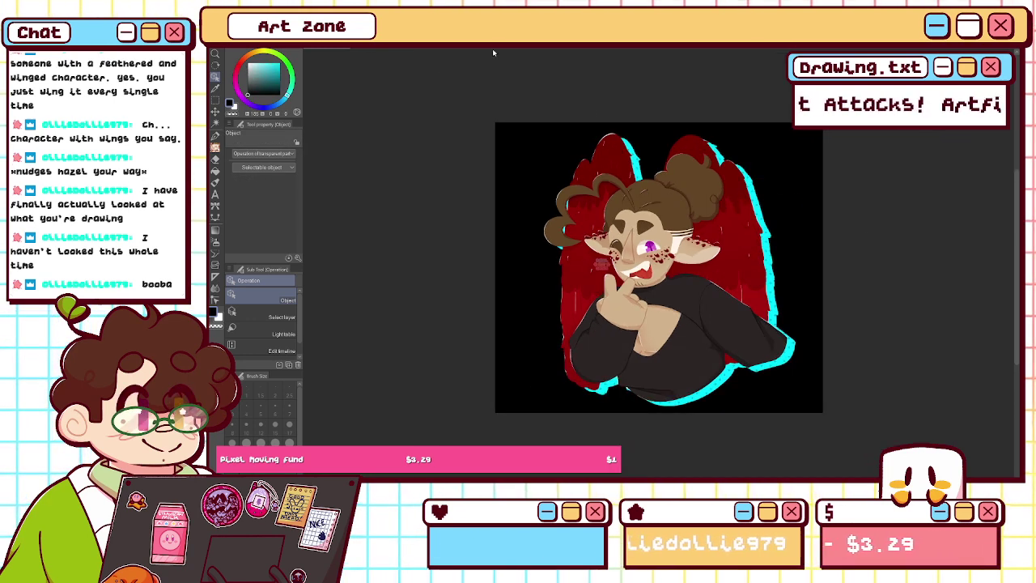
key(ctrl+t)
click(278, 217)
text(75)
key(Return)
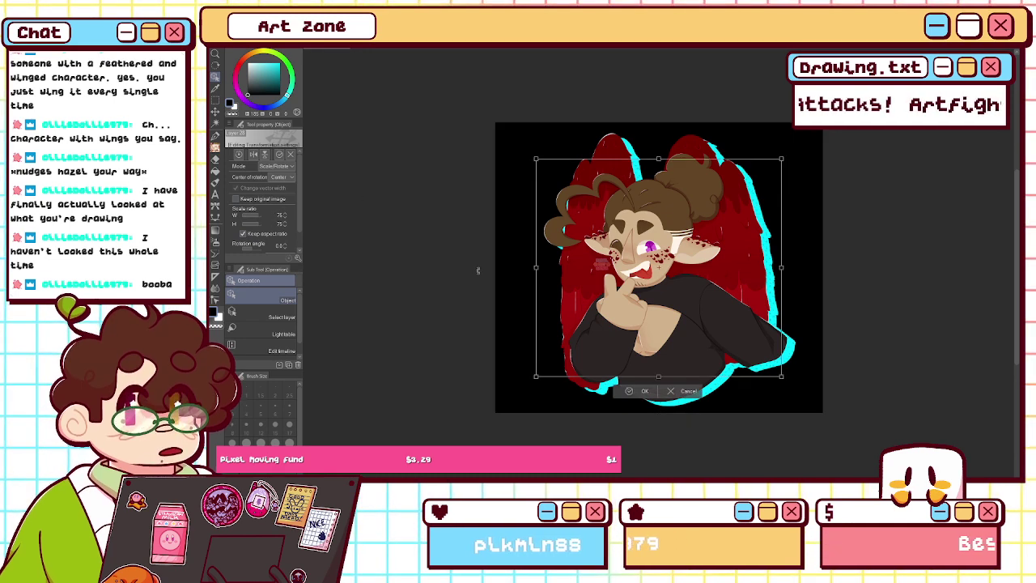
key(Return)
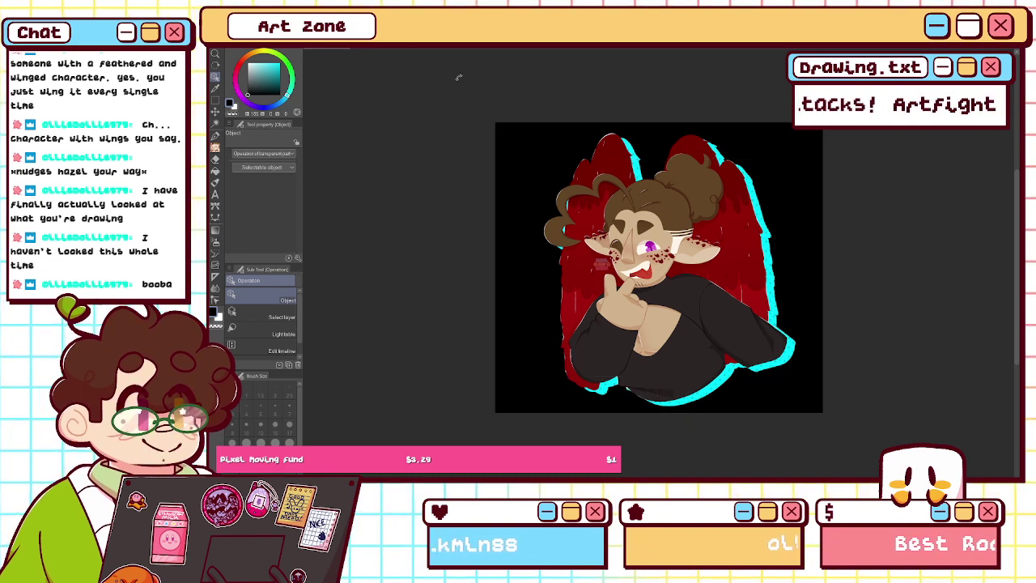
- Shrink the selected canvas-sized layer slightly to about 94%, keeping its proportions, and apply the transformation
key(ctrl+t)
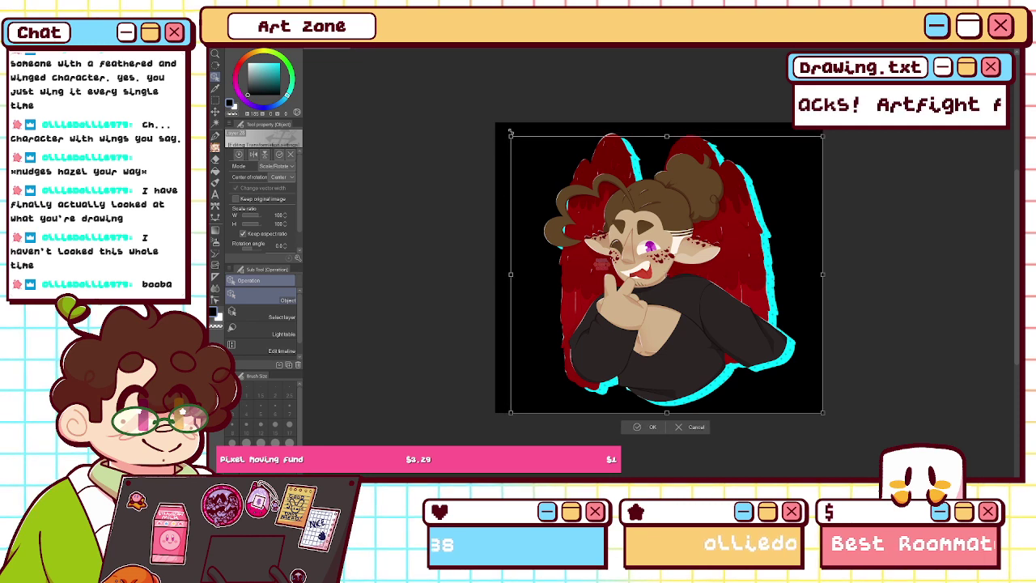
drag(511, 411, 516, 407)
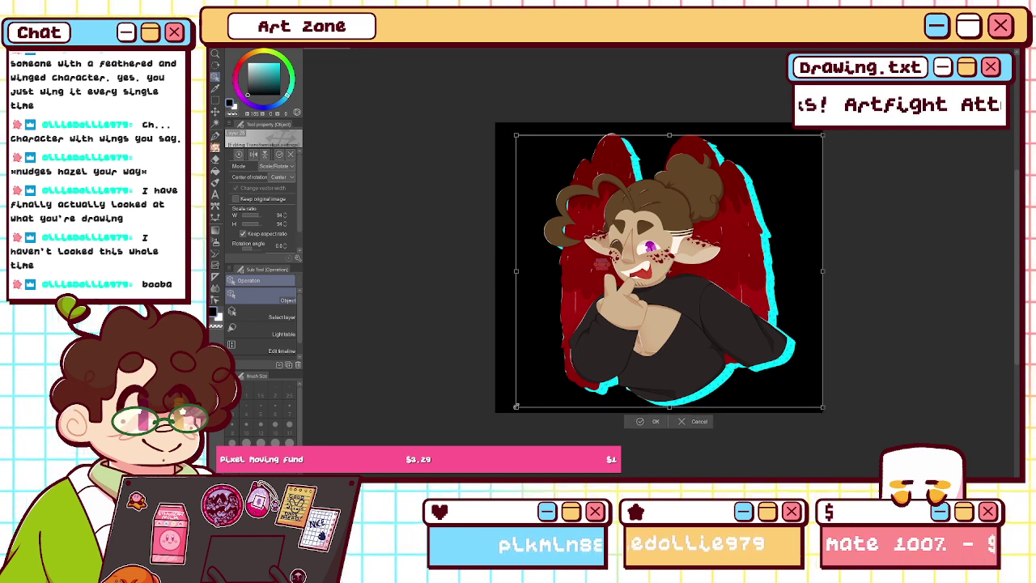
click(654, 421)
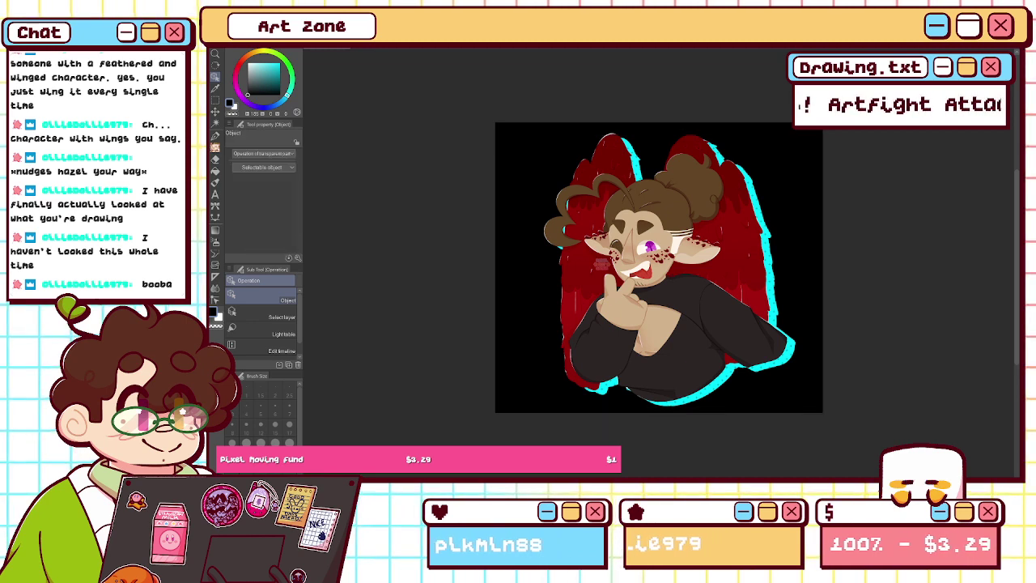
- Try rotating the patterned cyan shadow to 5° about its center, working in the mirrored canvas view
key(ctrl+0)
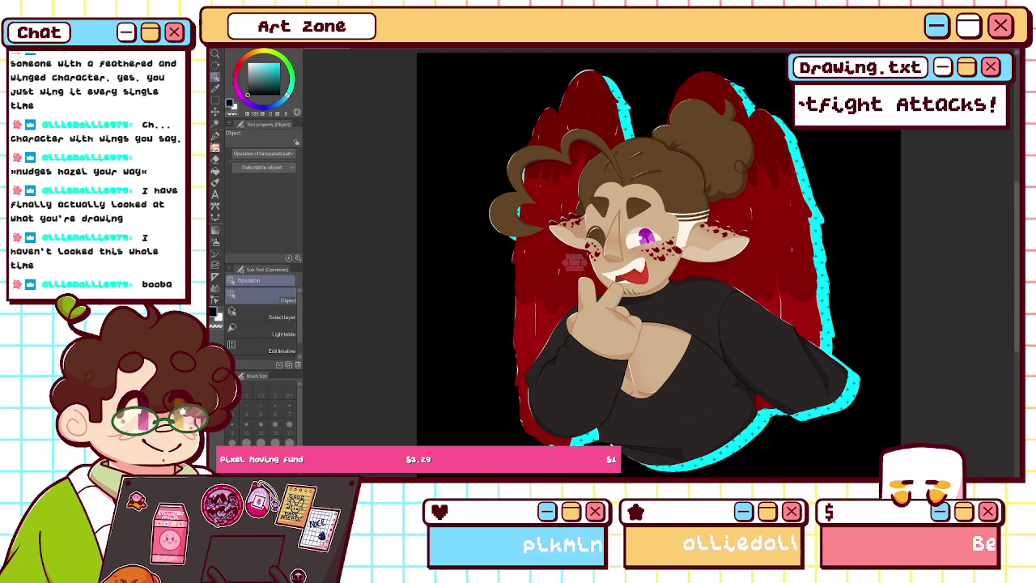
key(h)
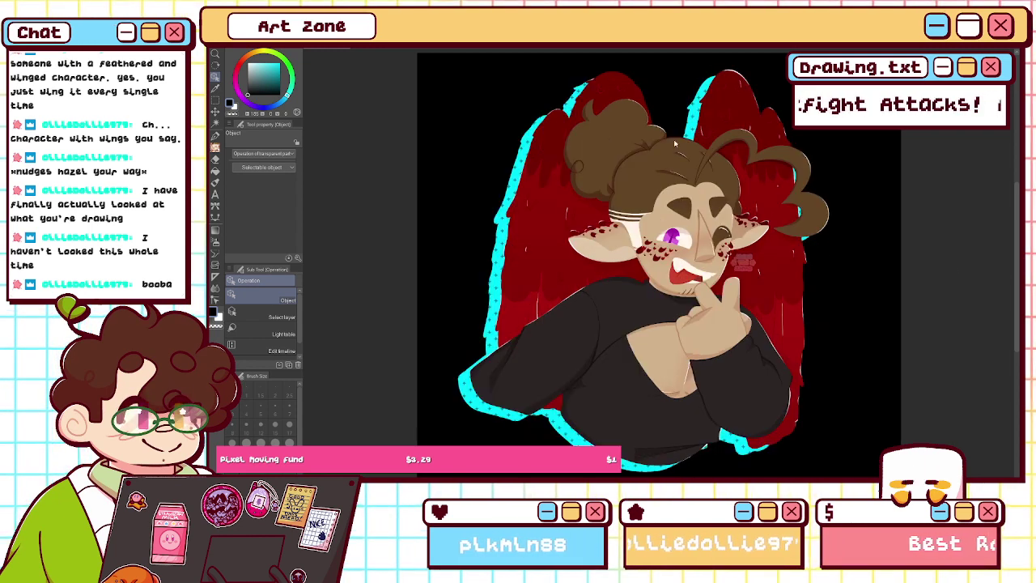
key(ctrl+t)
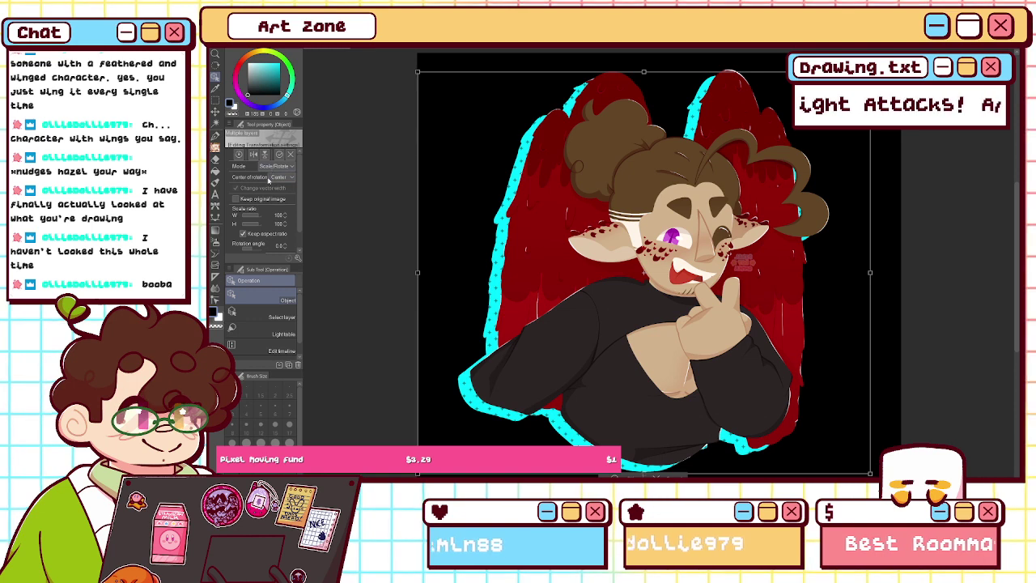
drag(282, 250, 285, 245)
click(285, 244)
click(285, 244)
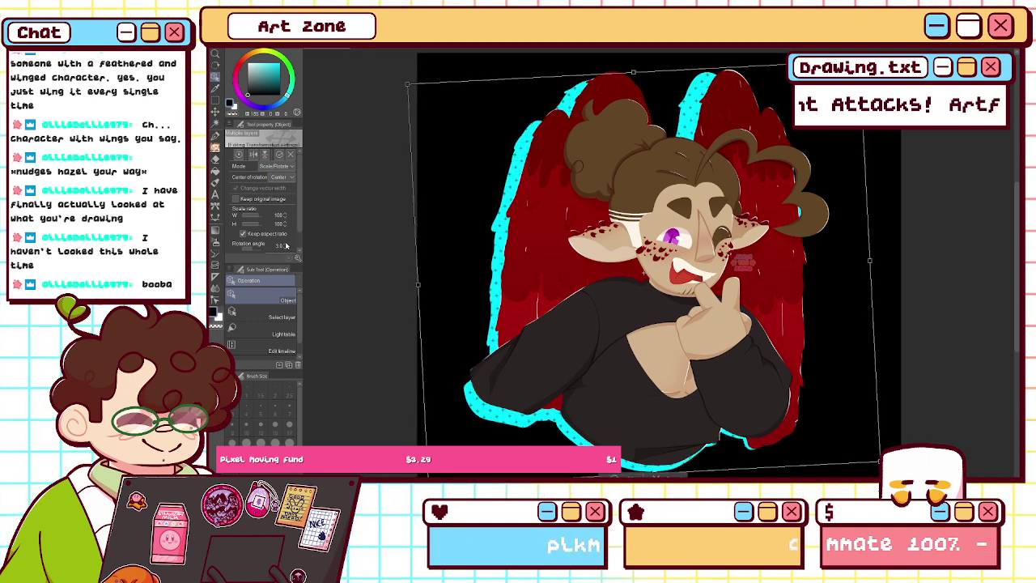
click(284, 244)
click(285, 245)
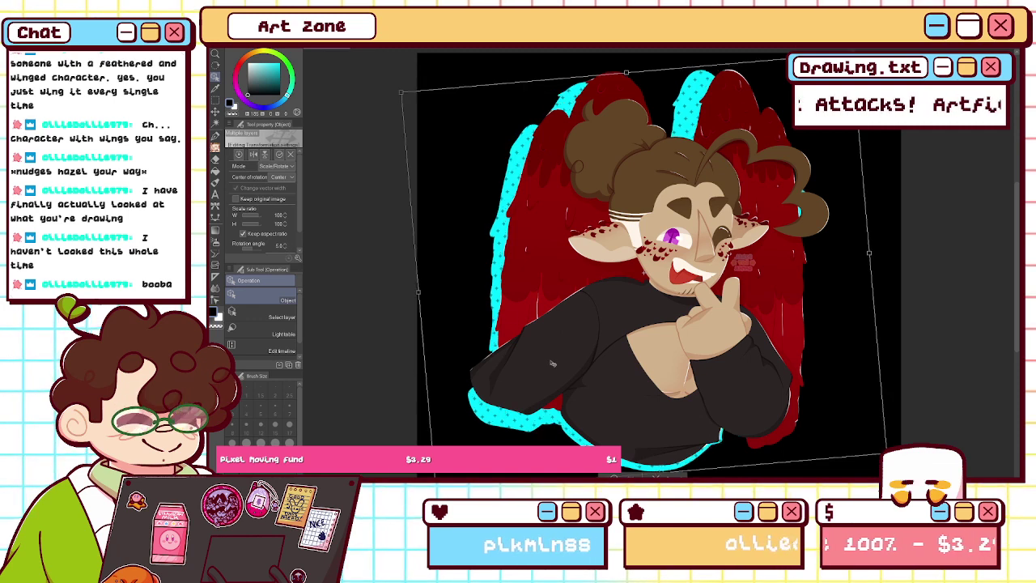
- Try shifting the cyan shadow slightly upward and increasing its rotation to 10° about its center
drag(548, 358, 544, 349)
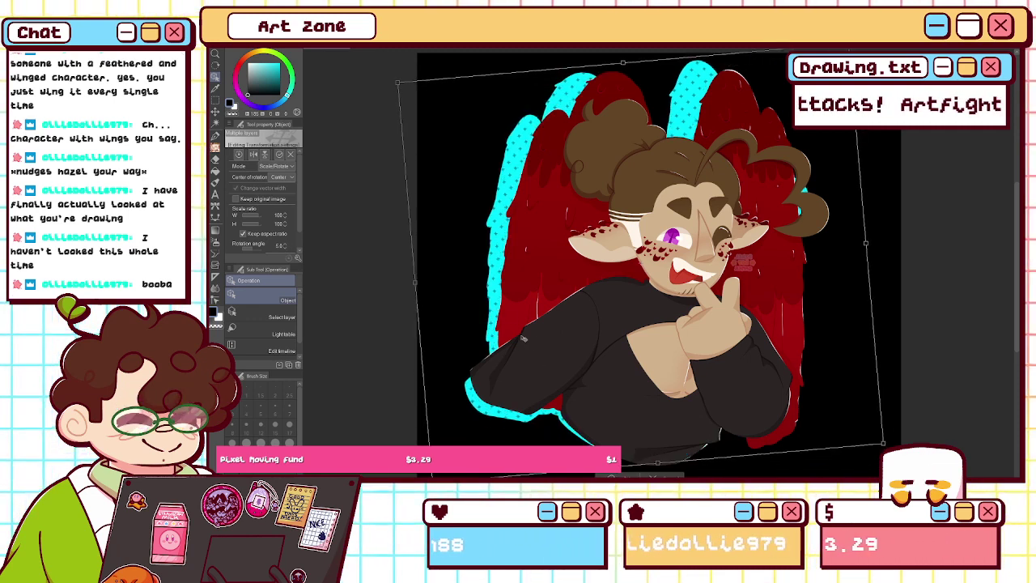
click(285, 247)
click(284, 243)
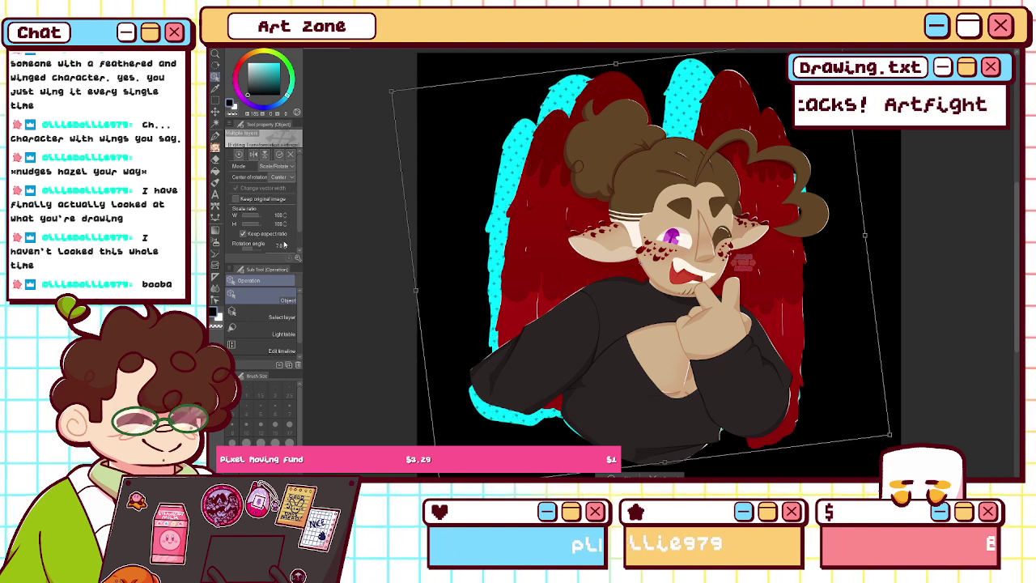
scroll(285, 246, up, 1)
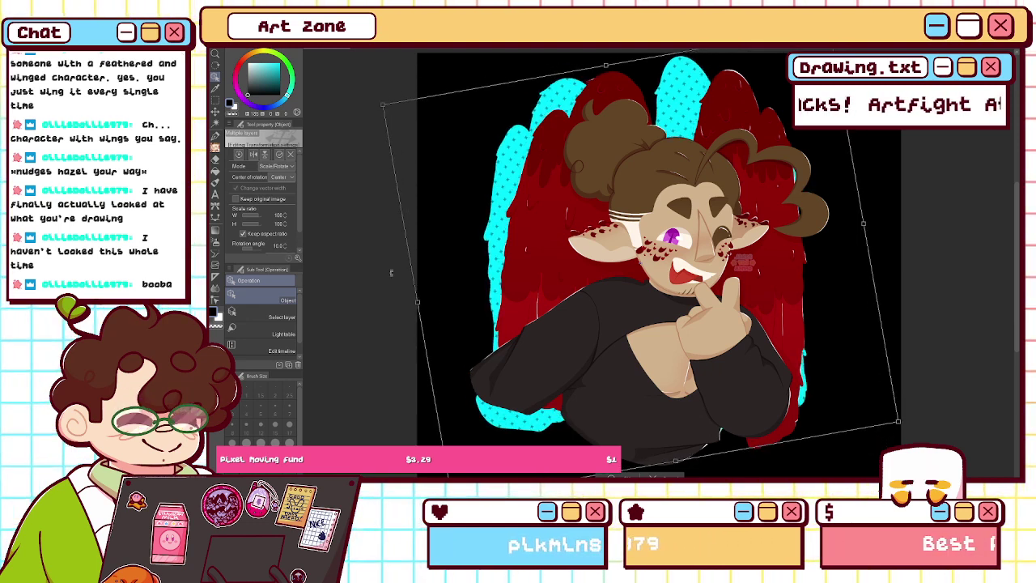
drag(519, 337, 516, 339)
key(h)
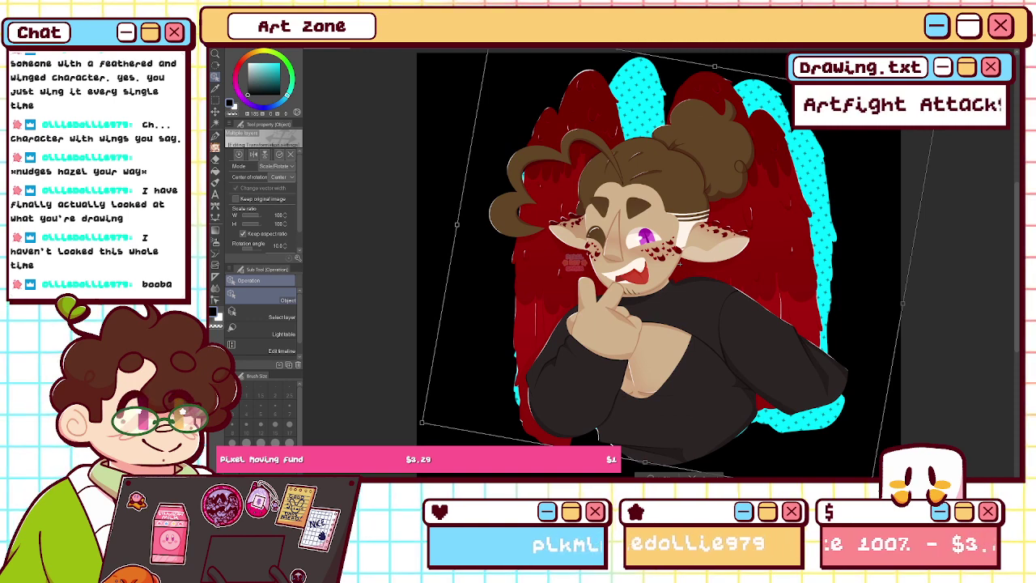
key(Return)
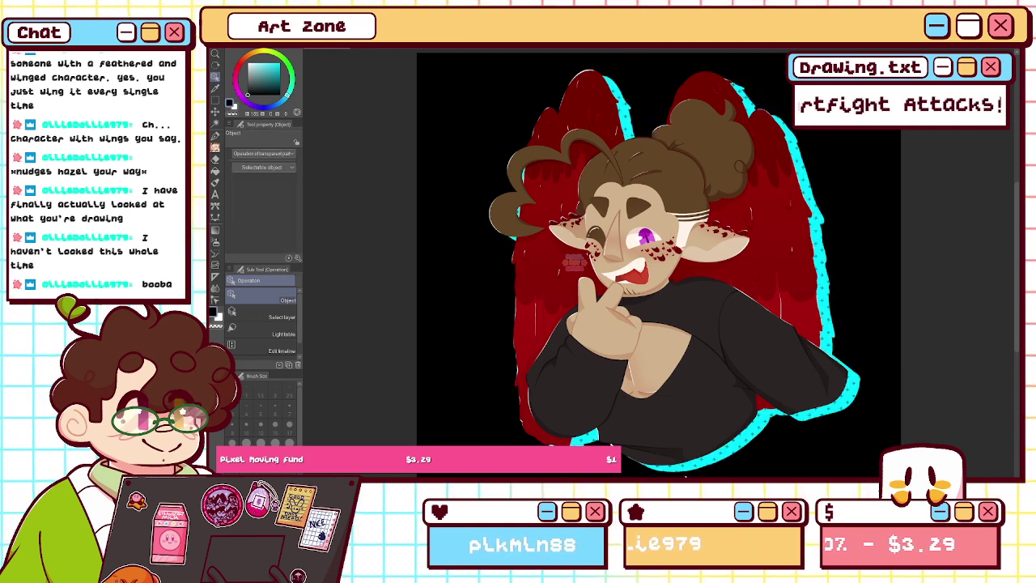
- Rotate the cyan shadow clockwise by about 7° around a pivot at the figure's lower edge, and apply the transformation
key(ctrl+minus)
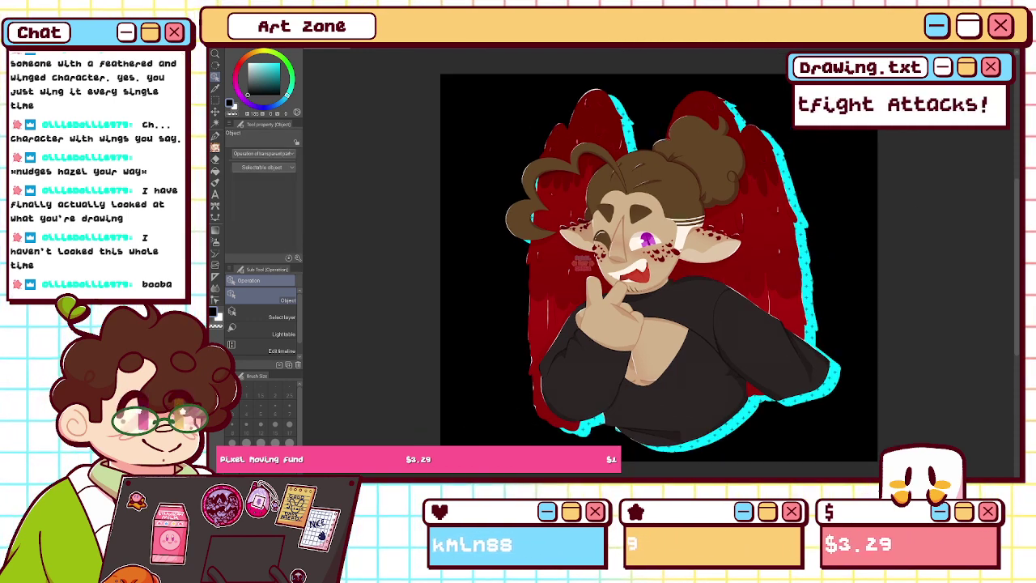
key(ctrl+t)
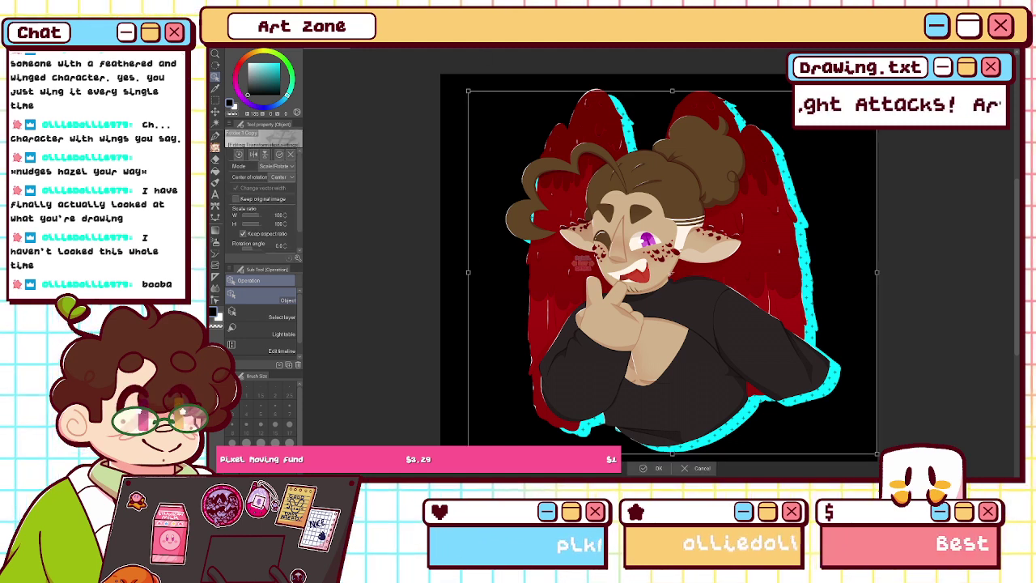
alt+click(662, 444)
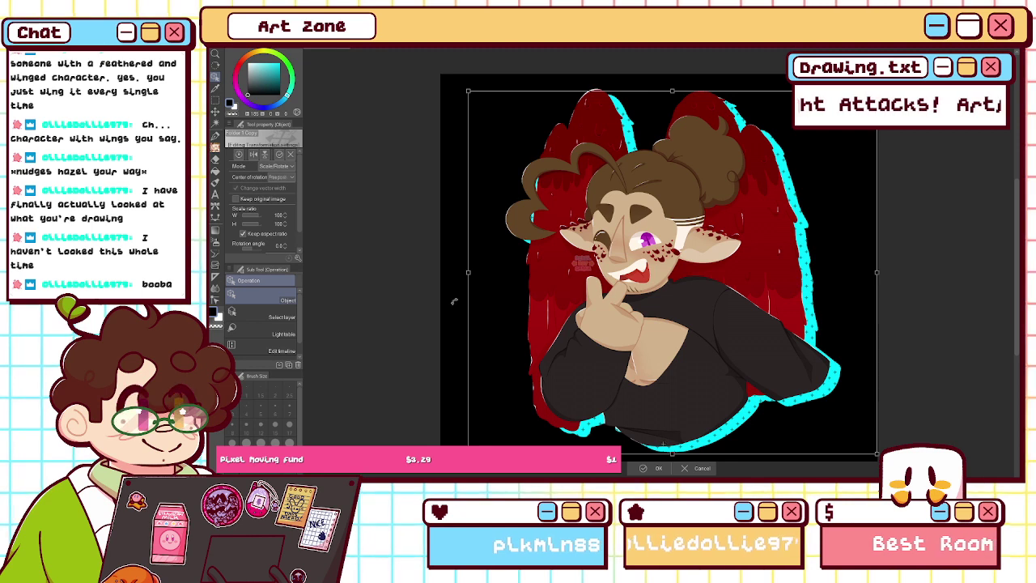
drag(426, 314, 438, 279)
drag(593, 408, 587, 403)
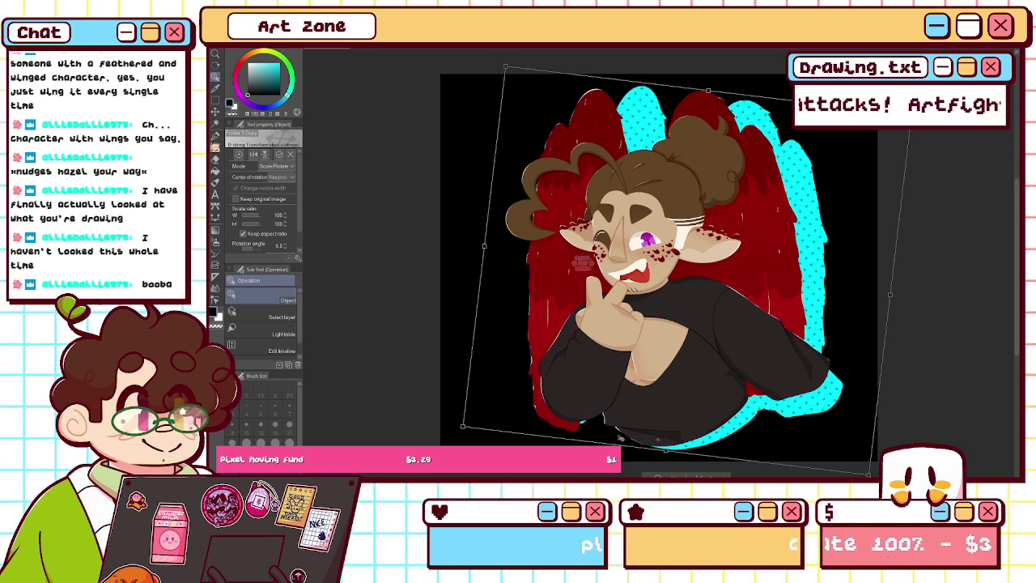
key(Return)
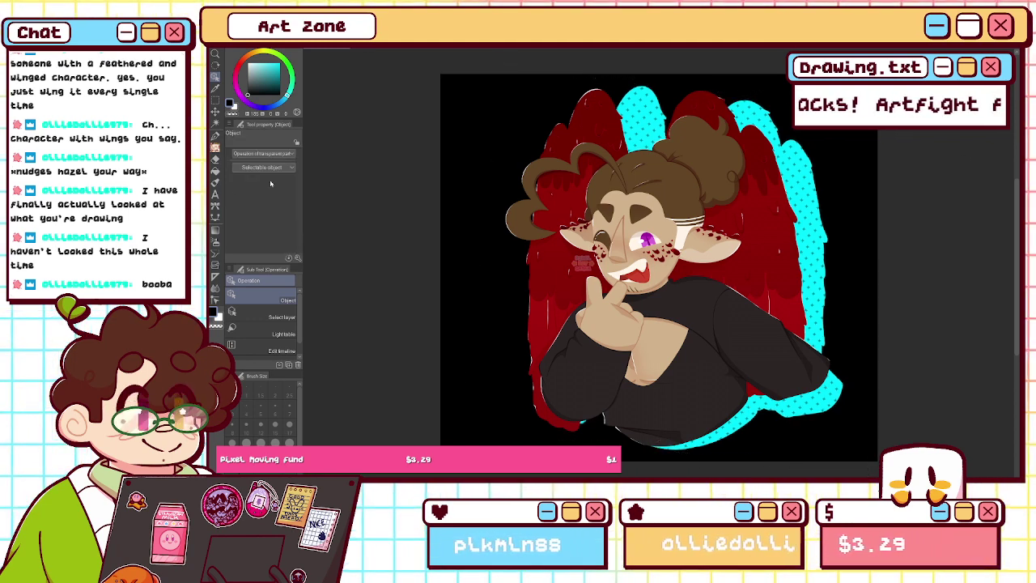
- Set up the Ellipse figure tool with a fixed aspect type, and choose bright cyan as the drawing color
click(217, 292)
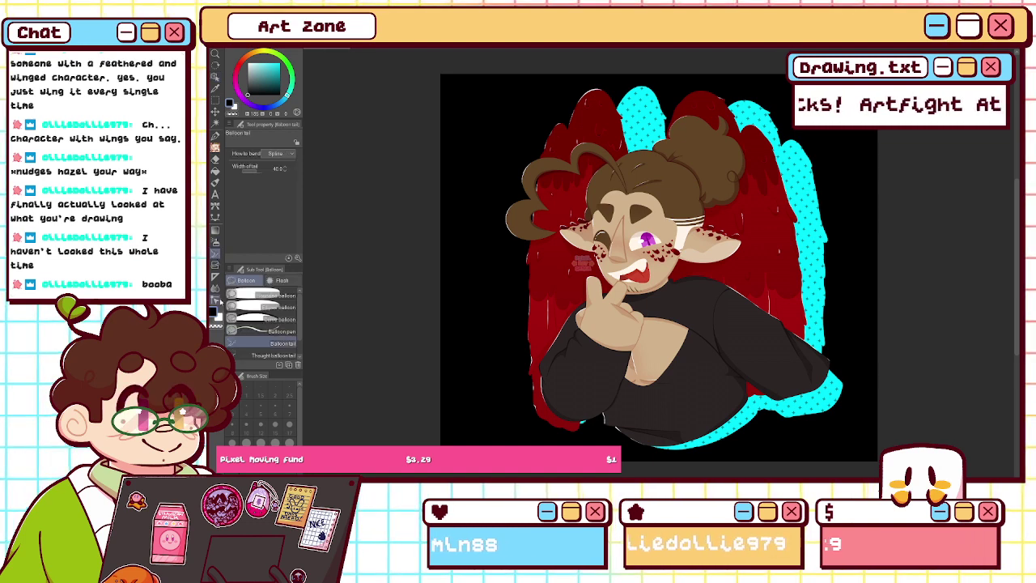
click(216, 219)
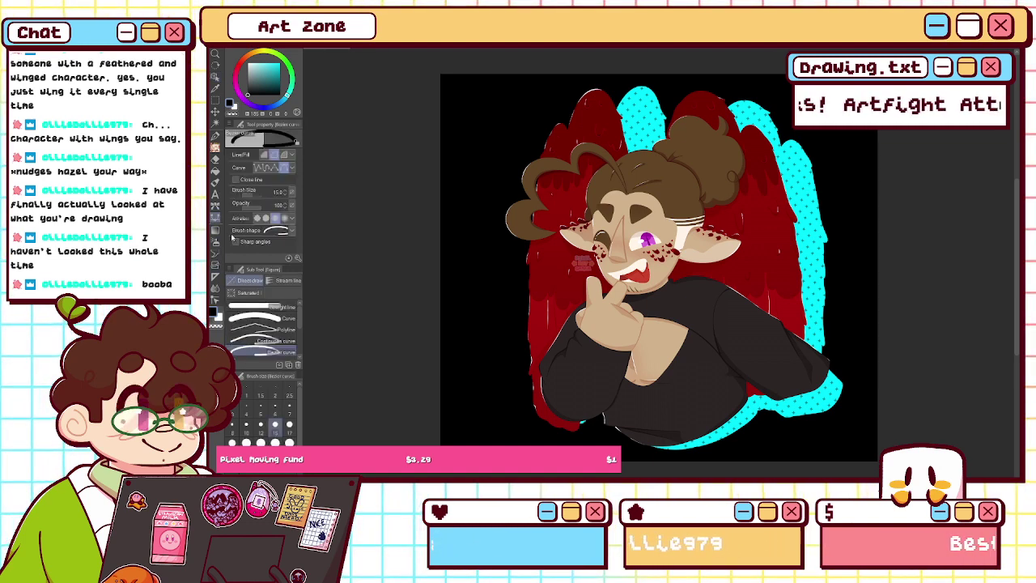
scroll(267, 332, down, 2)
click(255, 355)
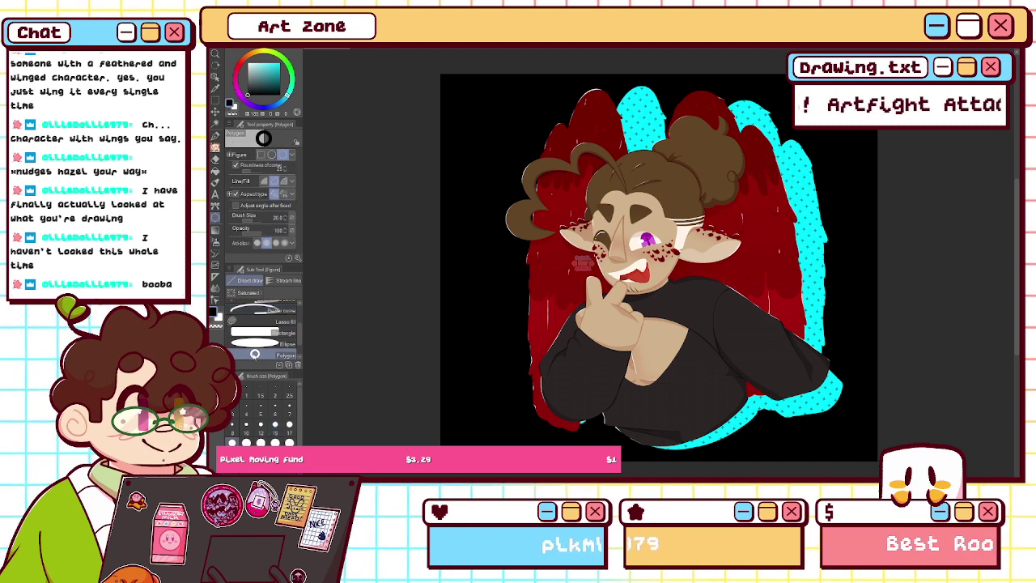
click(255, 343)
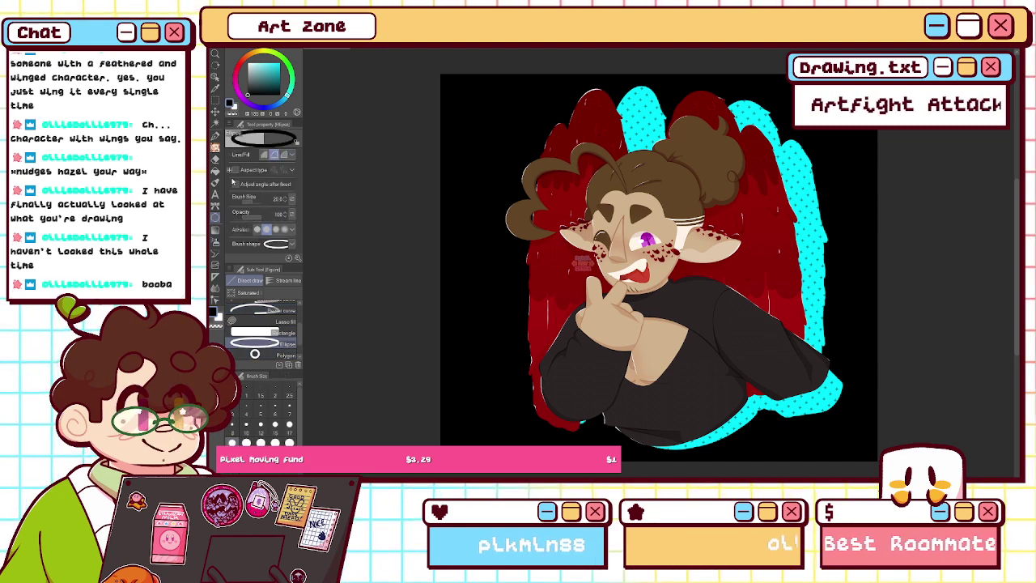
click(234, 170)
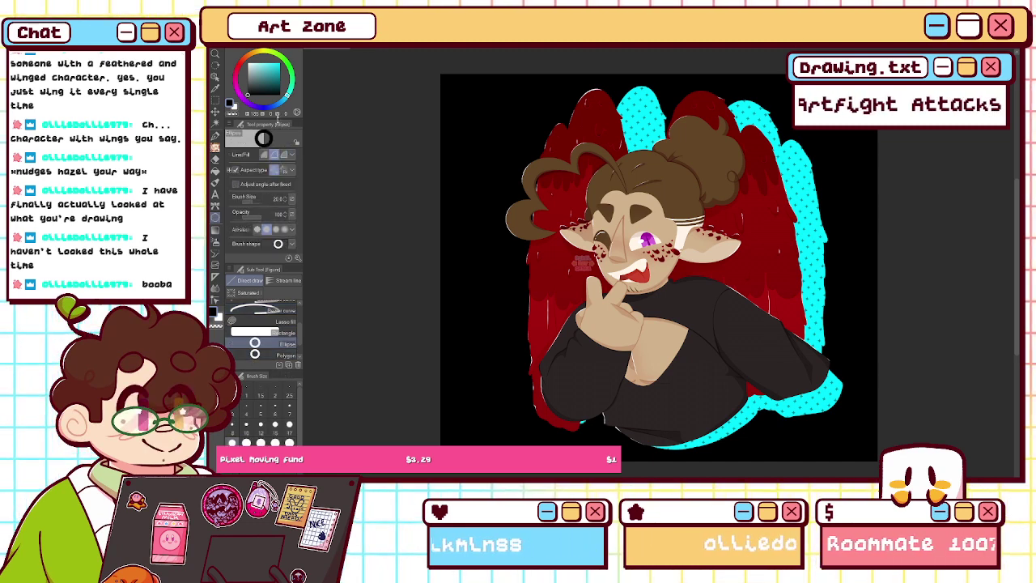
click(280, 63)
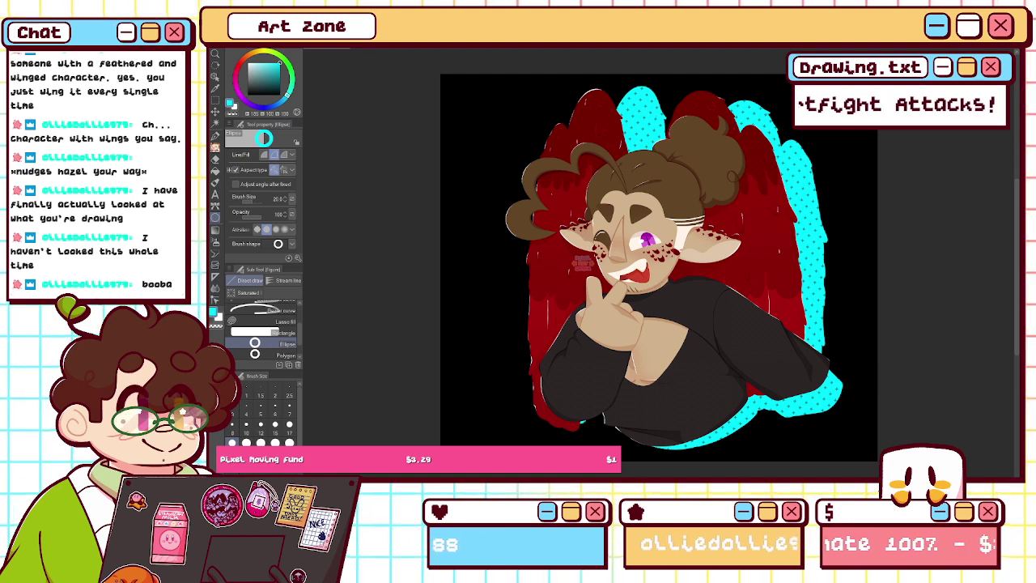
- Draw a large thin cyan circle outline behind the character, and move it so it is centered around the figure
key(ctrl+minus)
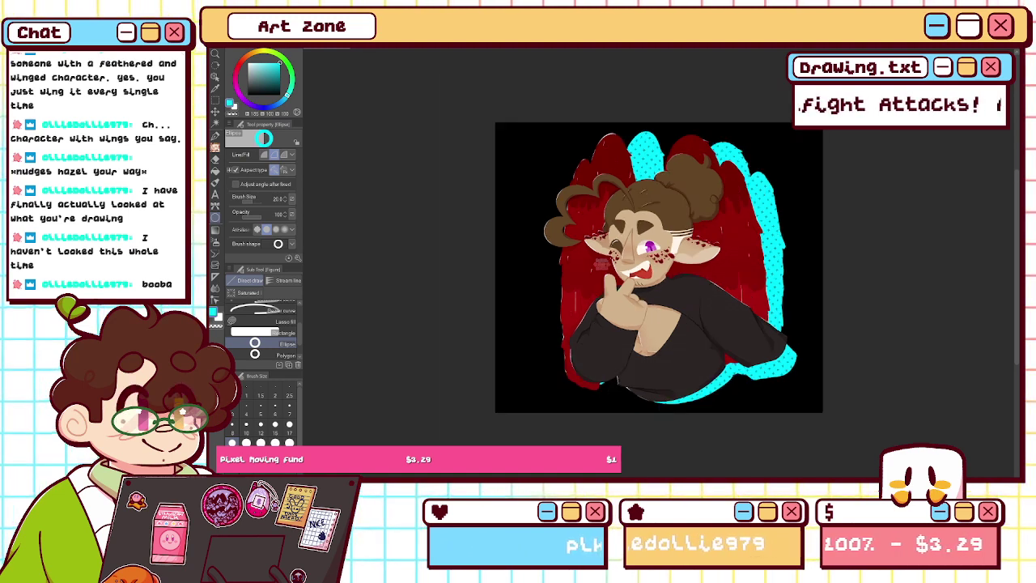
drag(805, 142, 487, 407)
key(ctrl+z)
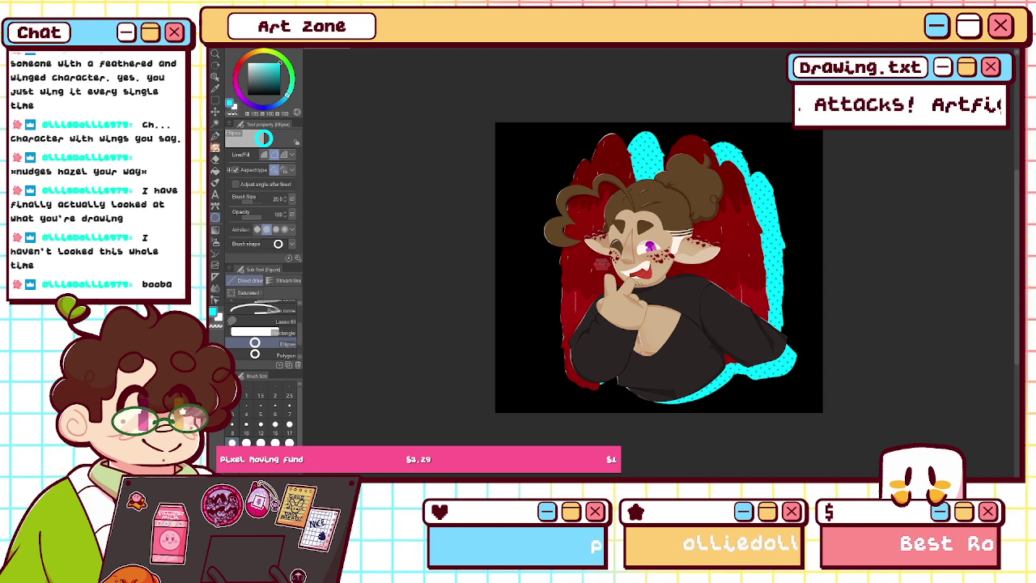
key(ctrl+z)
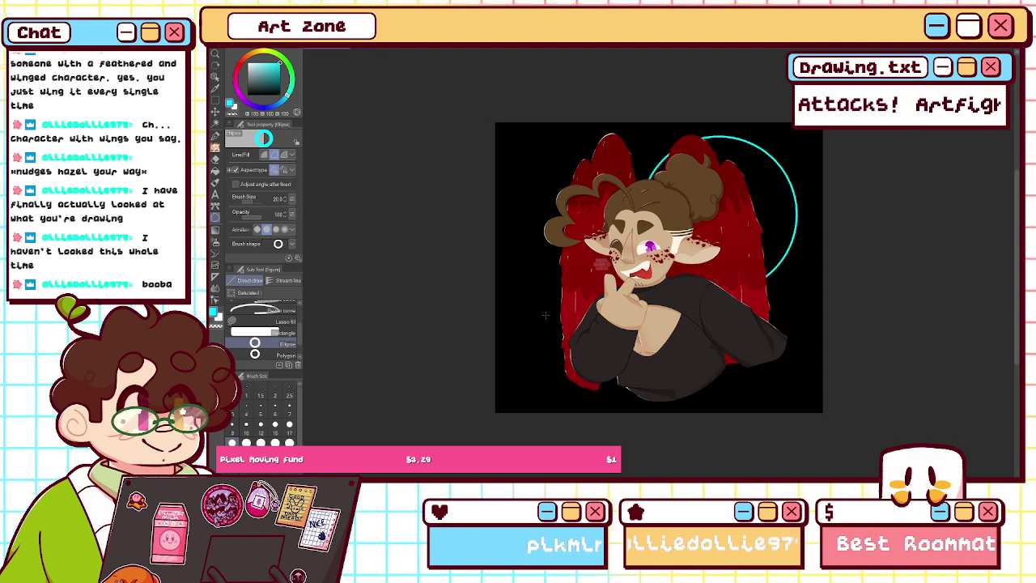
mouse_move(455, 396)
mouse_down()
mouse_move(444, 409)
mouse_move(469, 389)
mouse_up()
click(214, 111)
drag(534, 283, 525, 293)
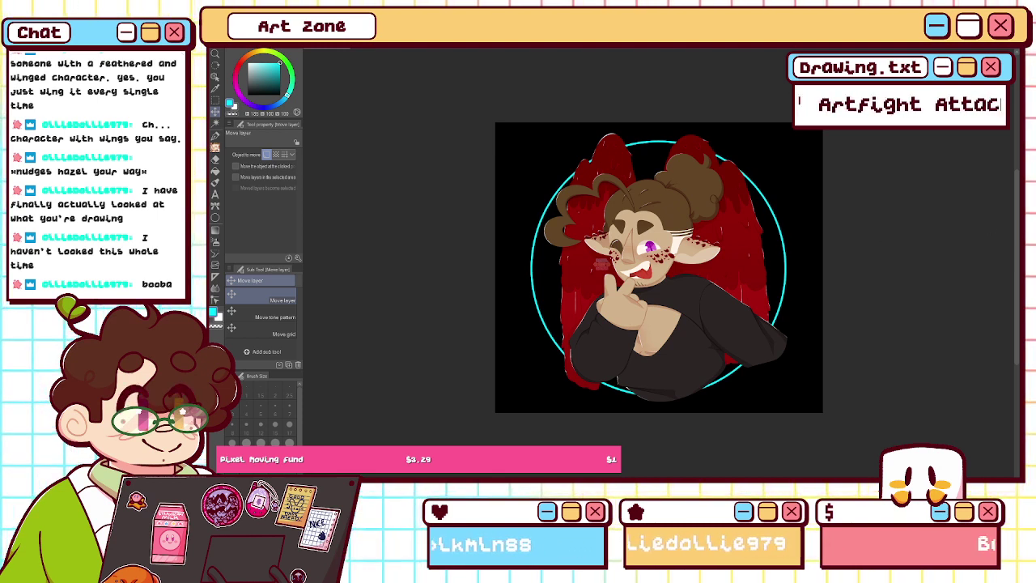
- Show the patterned cyan shadow together with the circle outline, and check the composition in mirrored view
key(ctrl+z)
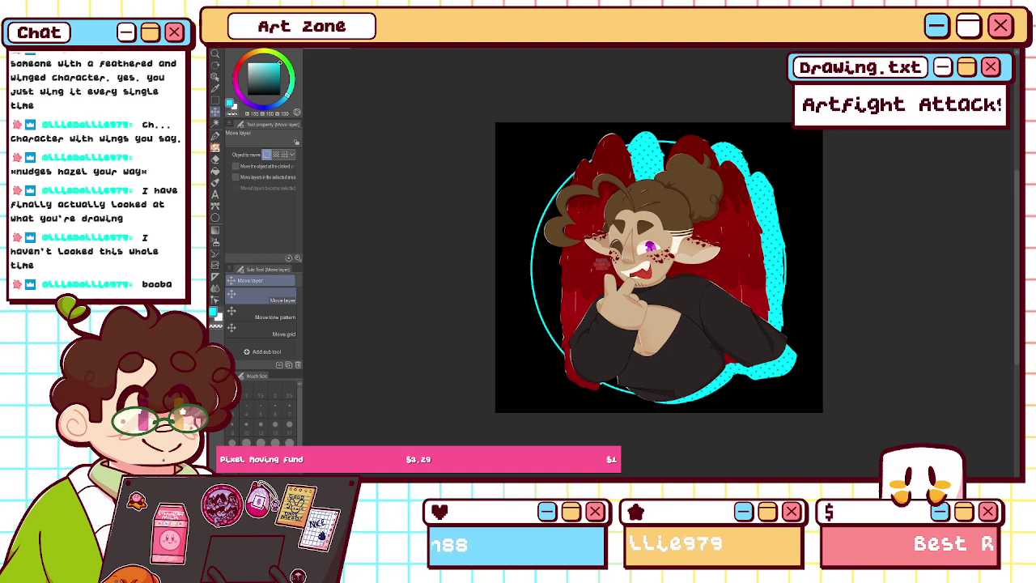
key(h)
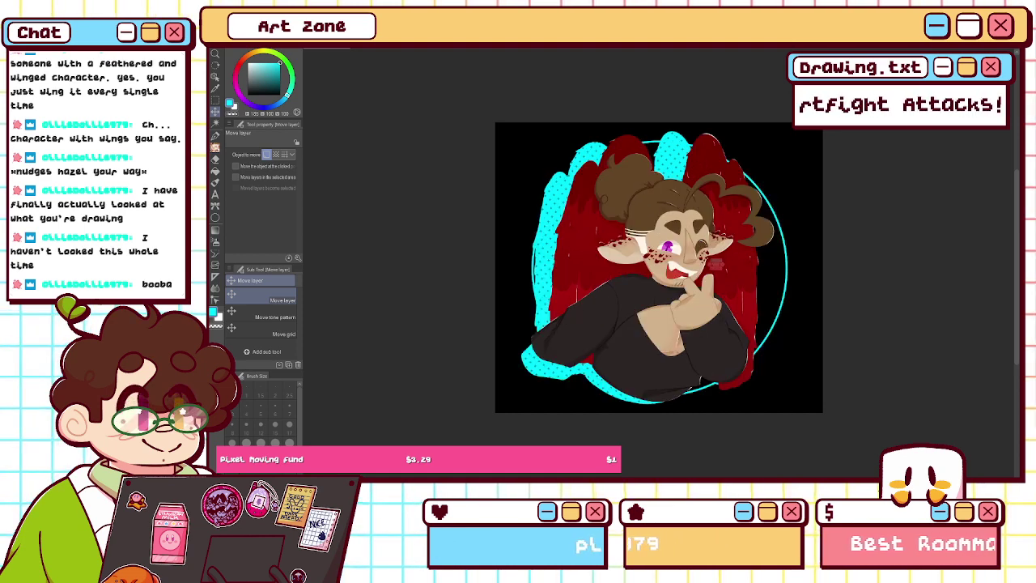
key(h)
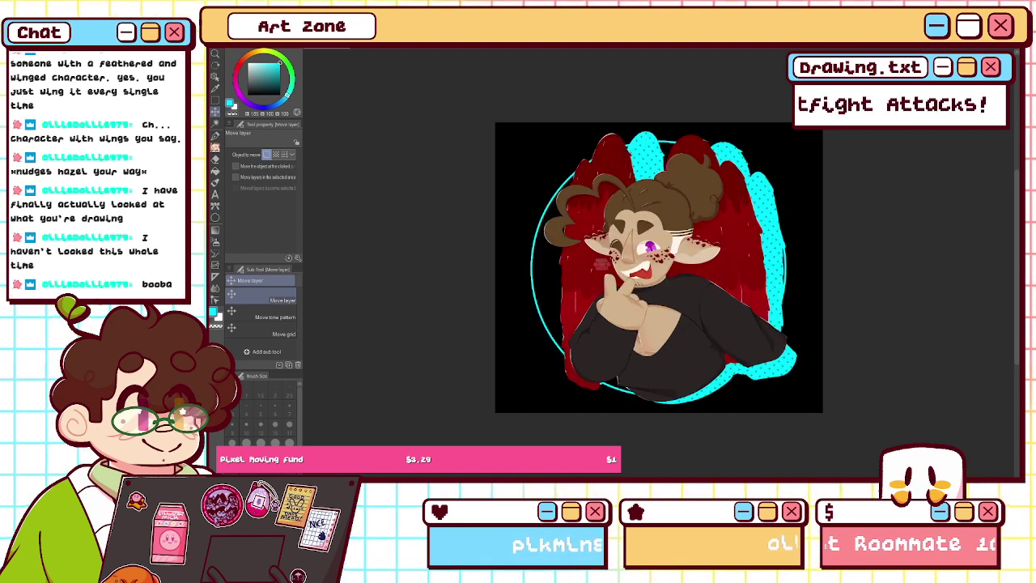
- Compare the circle with and without the shadow, and lower the shadow's opacity to a darker teal
key(ctrl+z)
key(ctrl+y)
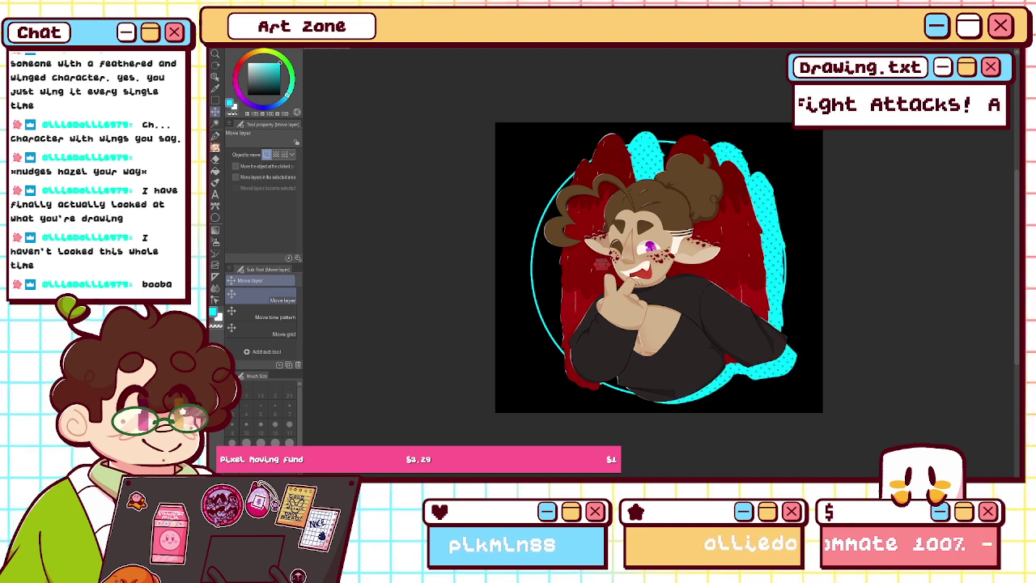
key(ctrl+z)
key(ctrl+y)
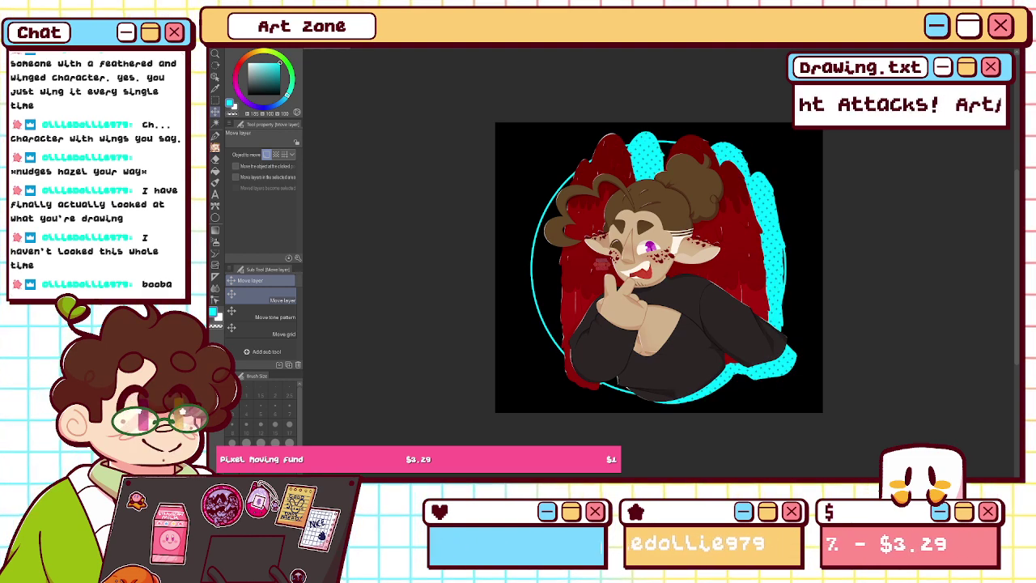
key(ctrl+z)
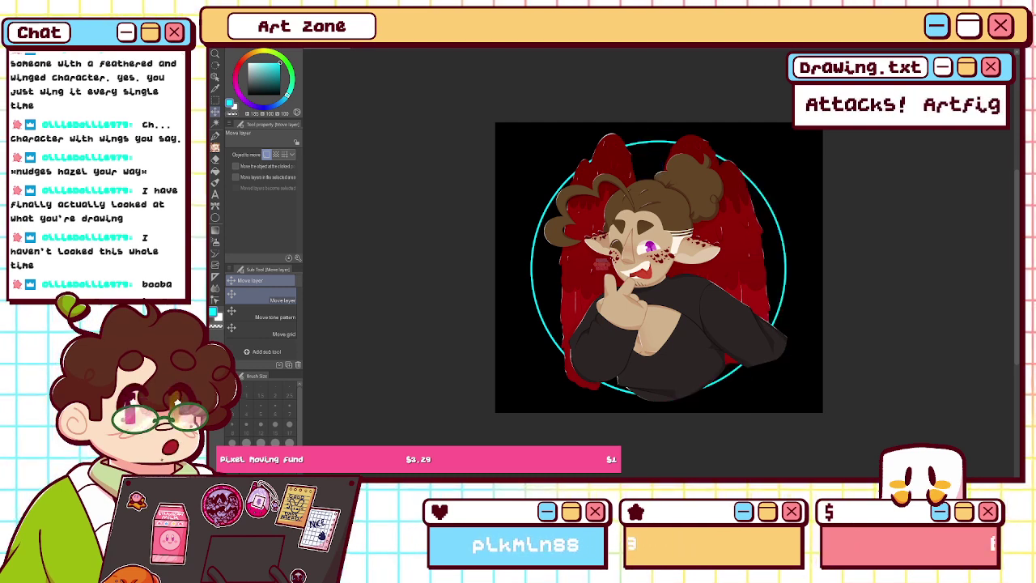
key(ctrl+y)
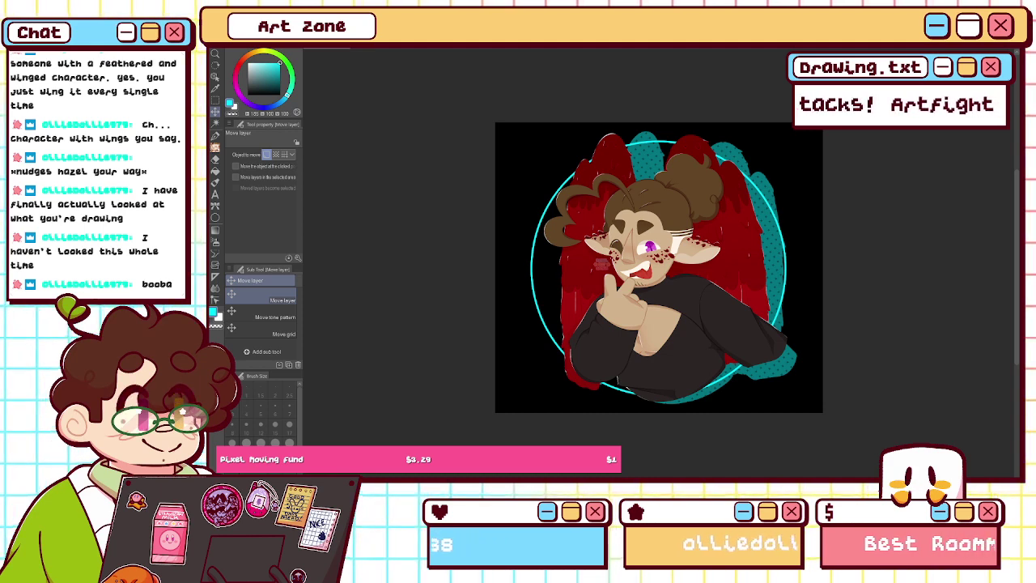
- Examine the balance of the circle outline and dimmed shadow with the canvas flipped horizontally and enlarged
key(ctrl+z)
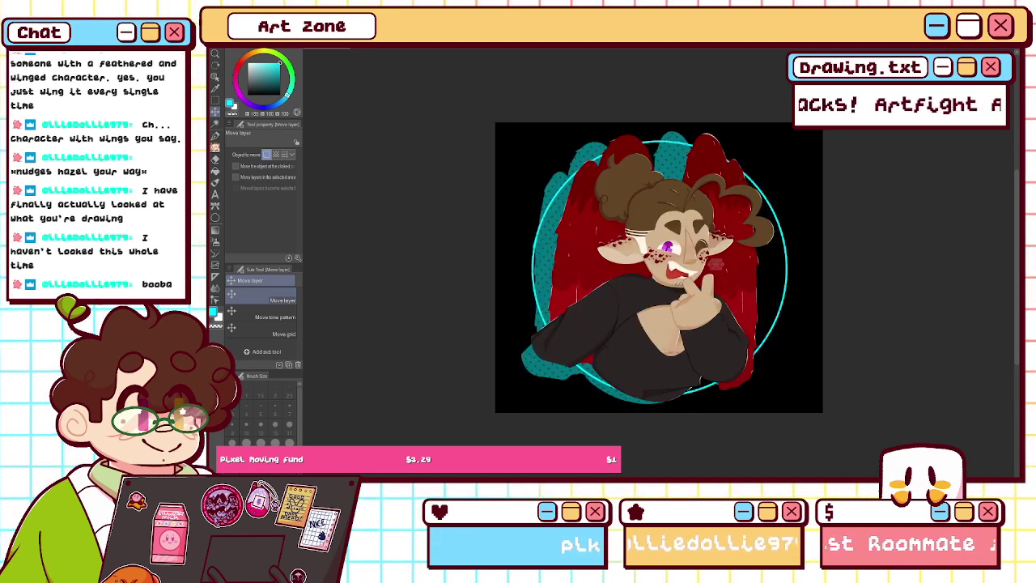
key(ctrl+y)
key(ctrl+0)
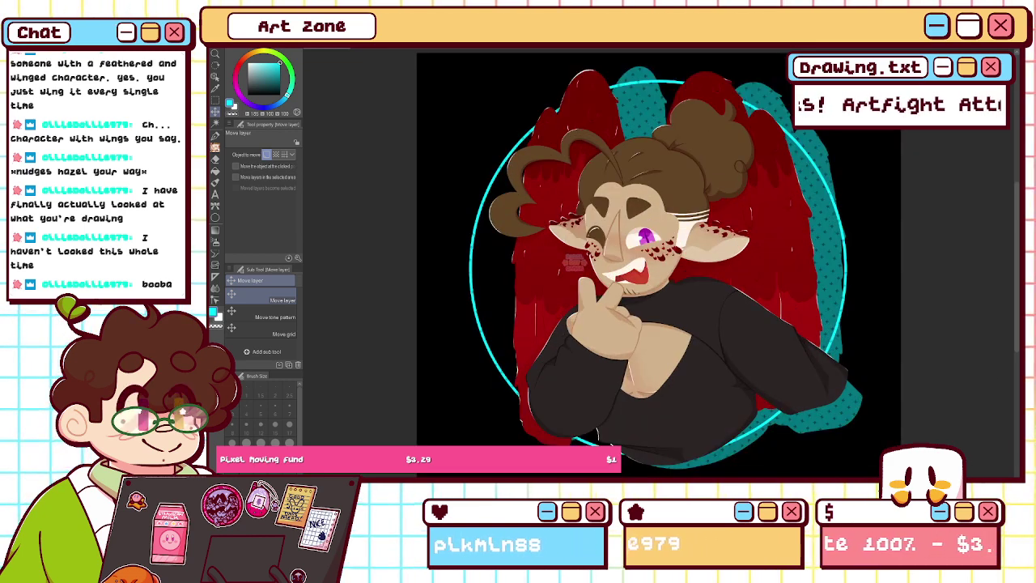
key(h)
key(h)
key(h)
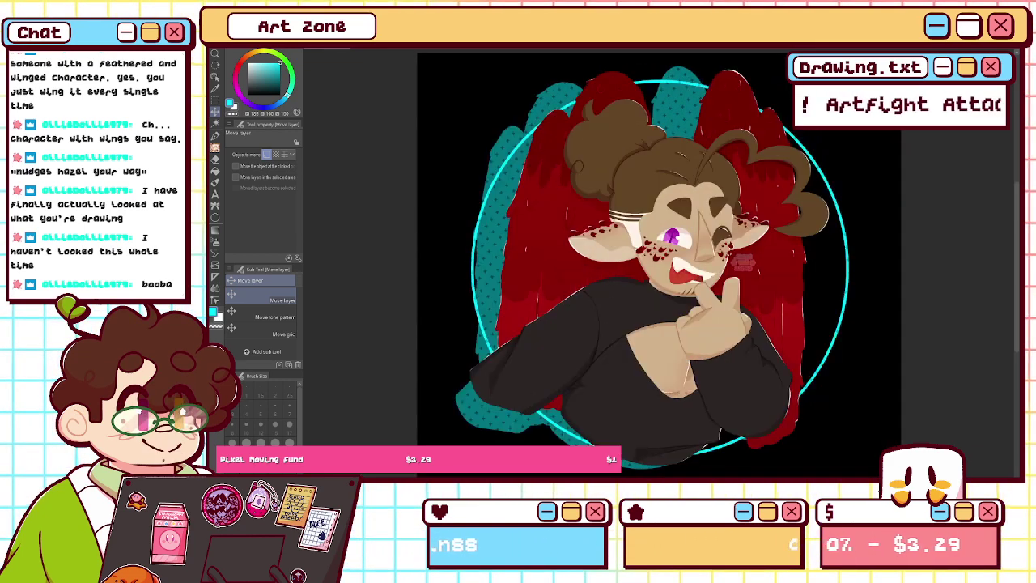
- Examine the illustration's composition by repeatedly flipping the canvas horizontally, comparing how the circle and shadow balance
key(h)
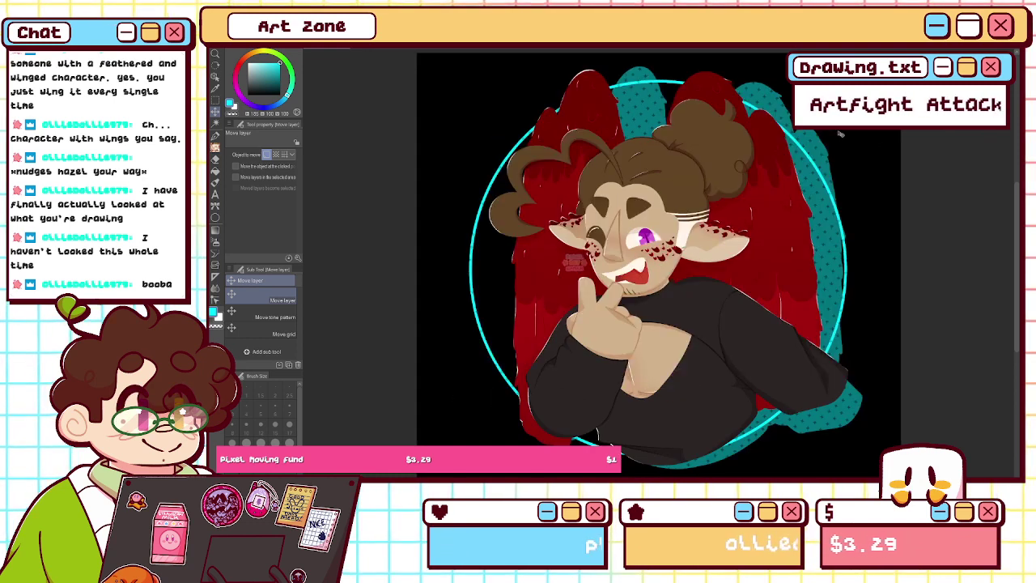
key(h)
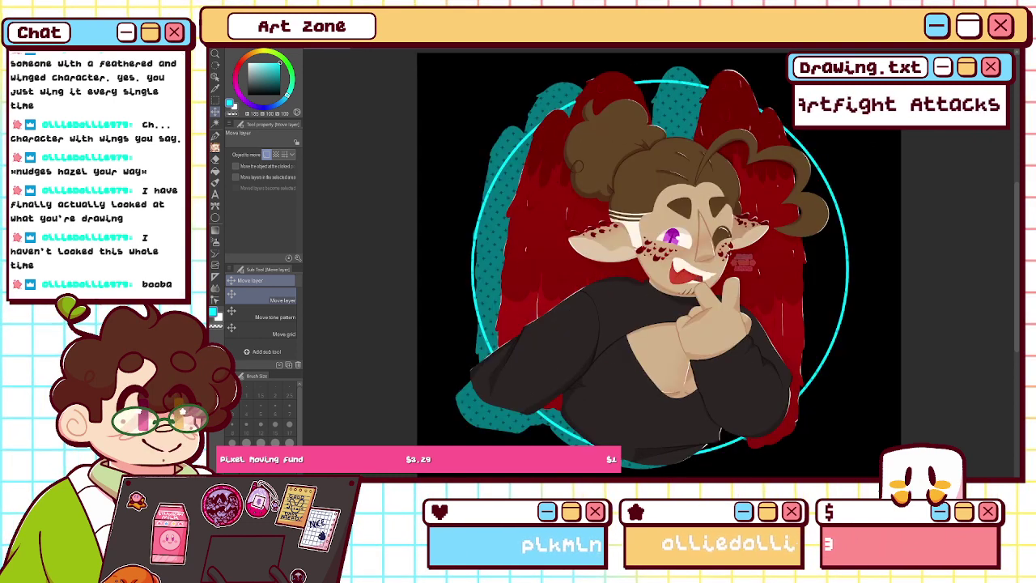
key(h)
key(h)
key(h)
key(h)
key(h)
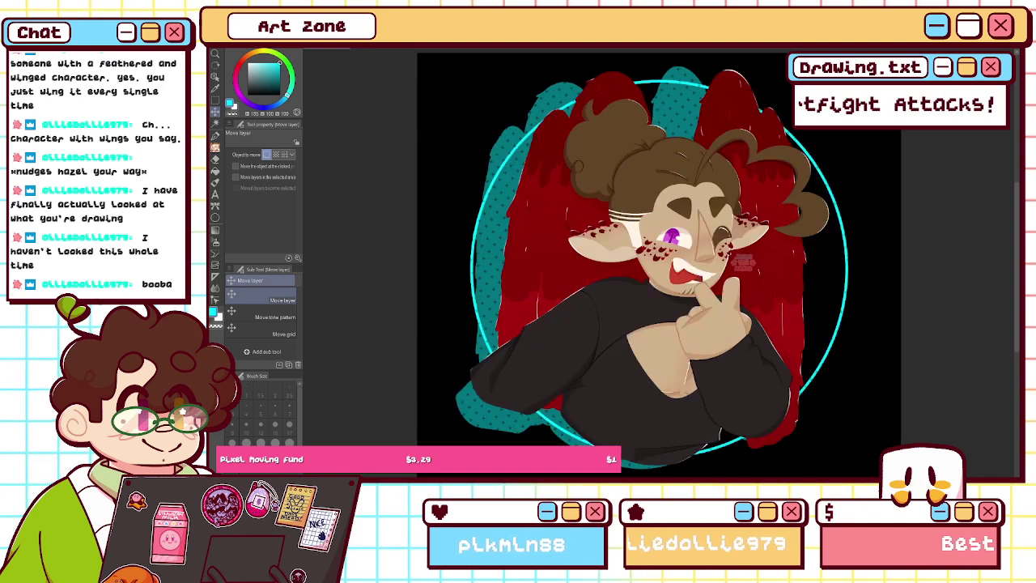
key(h)
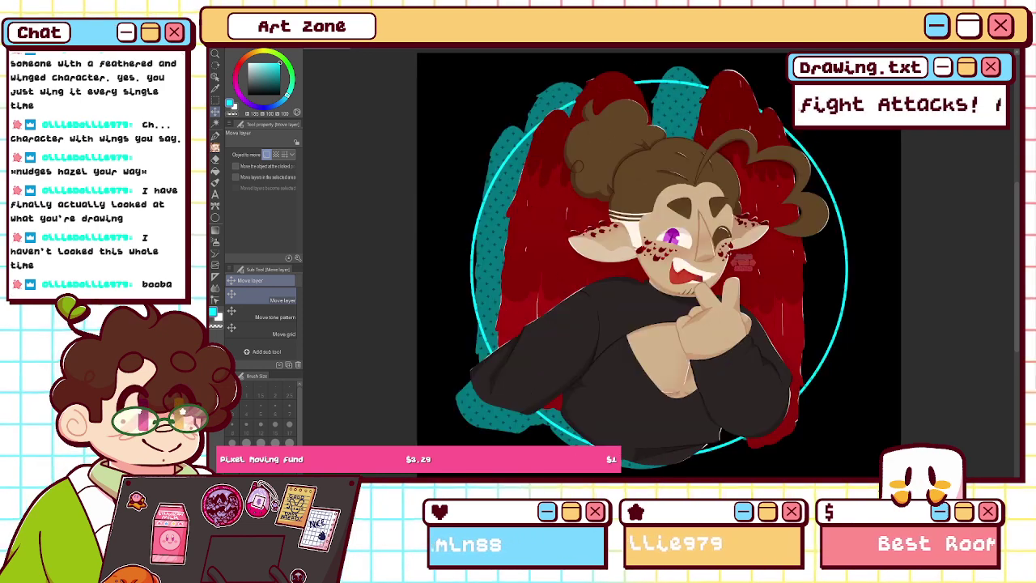
key(h)
key(h)
key(h)
key(h)
key(h)
key(h)
key(h)
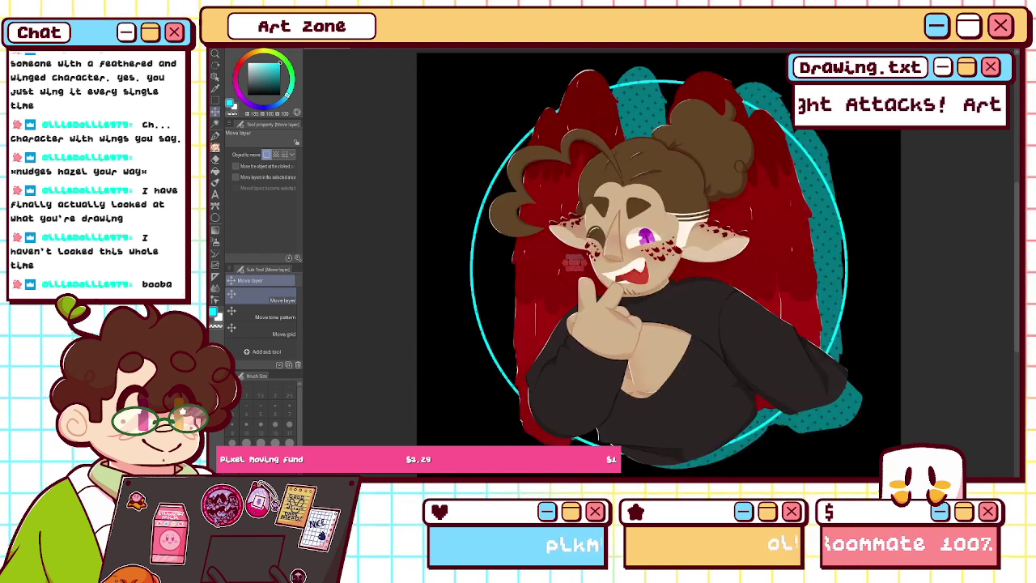
- Reduce the canvas width to 1700, trimming both sides evenly around the character and circle
click(215, 100)
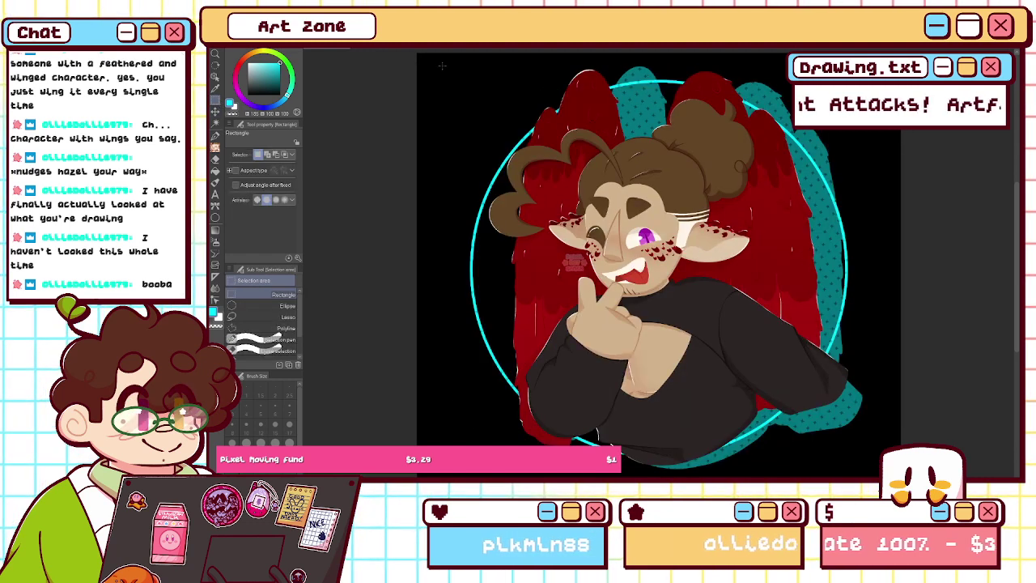
key(ctrl+minus)
drag(864, 70, 455, 474)
key(ctrl+d)
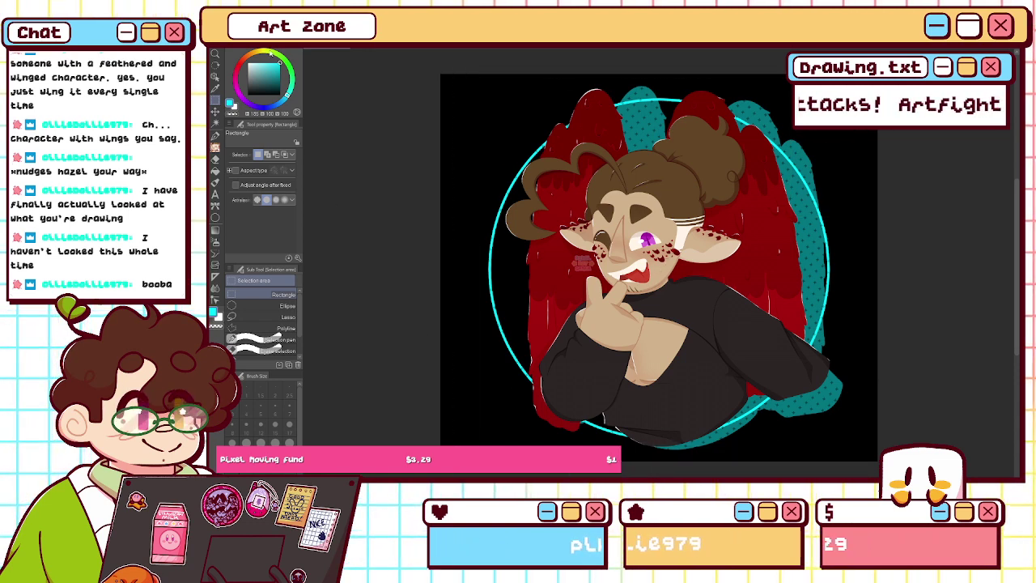
key(ctrl+t)
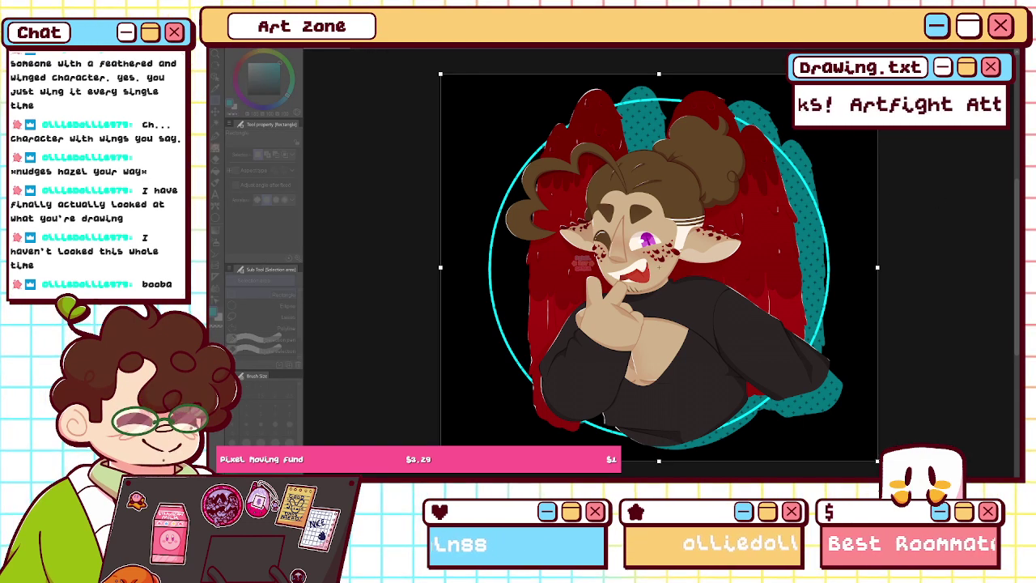
text(1700)
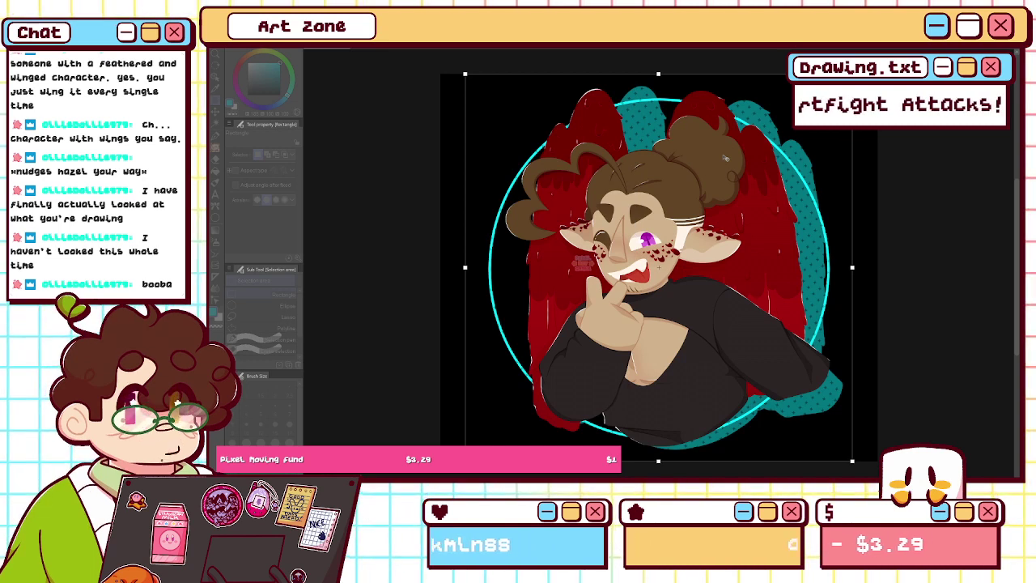
key(Return)
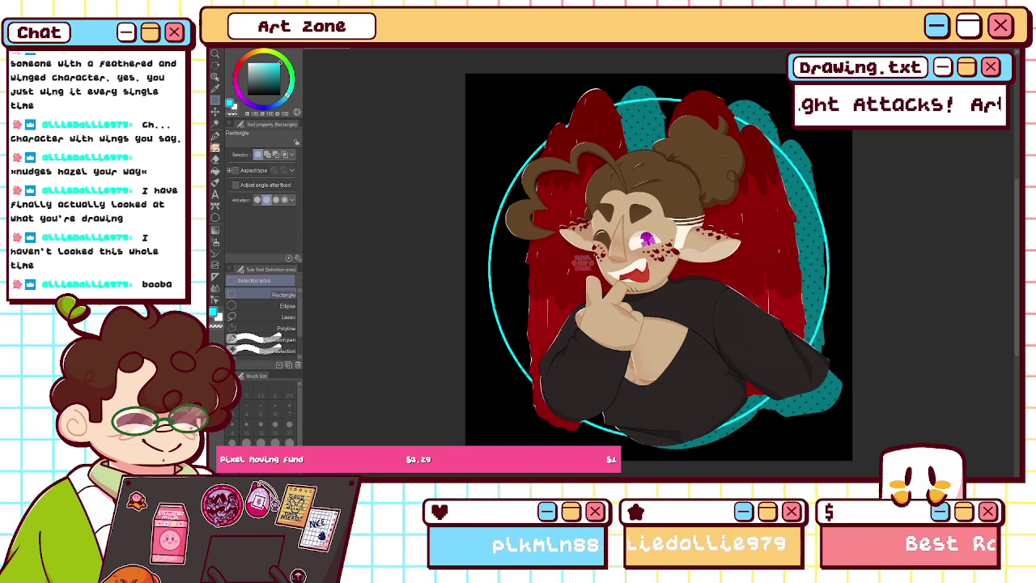
- Examine the narrower canvas in normal and mirrored view, both enlarged and zoomed out
key(ctrl+plus)
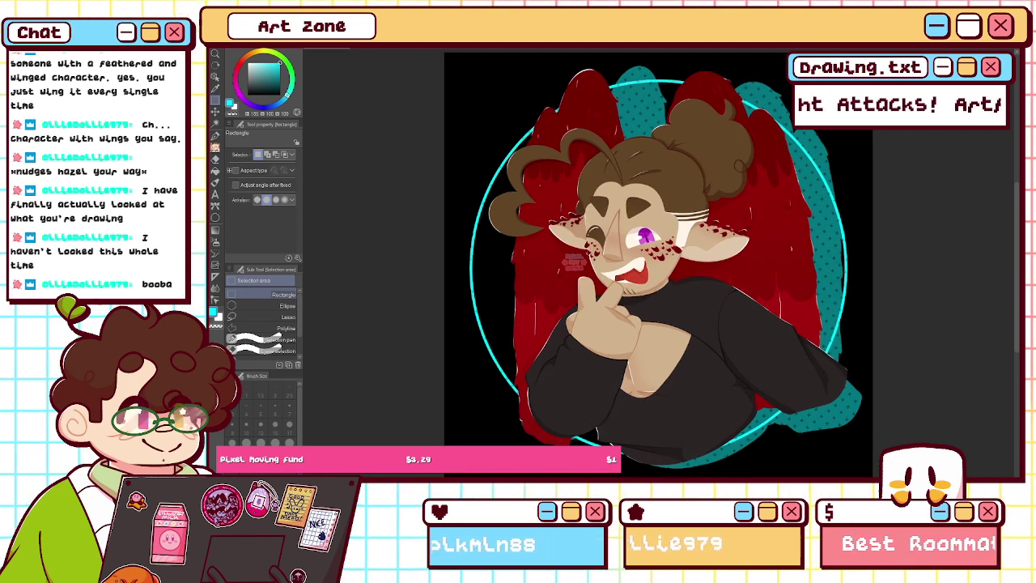
key(h)
key(h)
key(h)
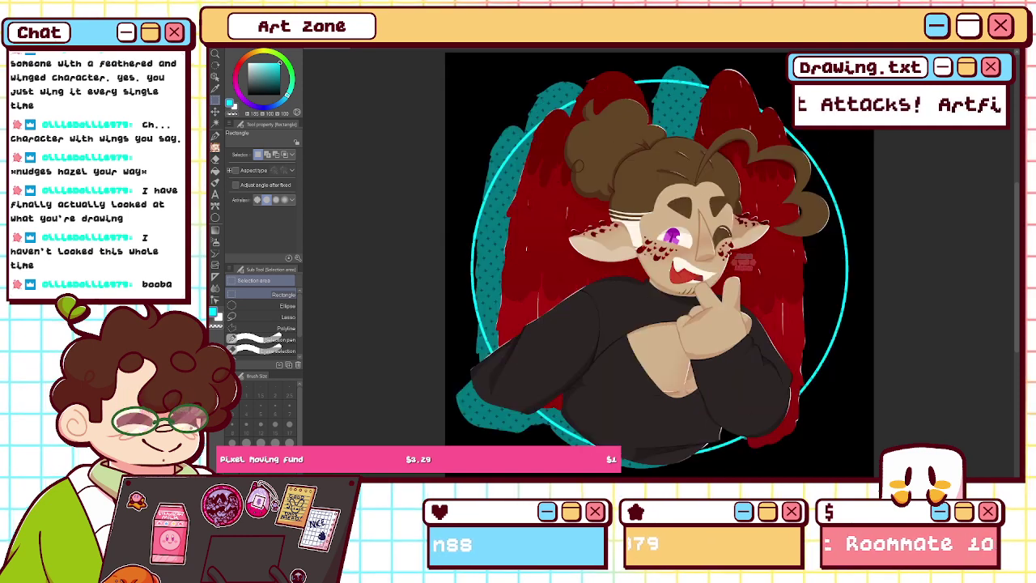
key(h)
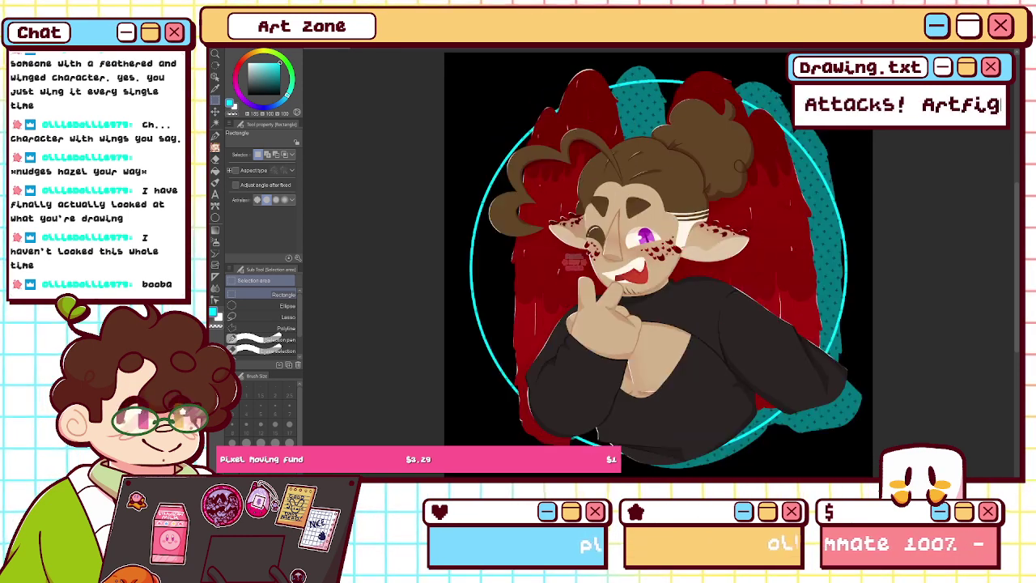
key(ctrl+minus)
key(h)
key(h)
key(h)
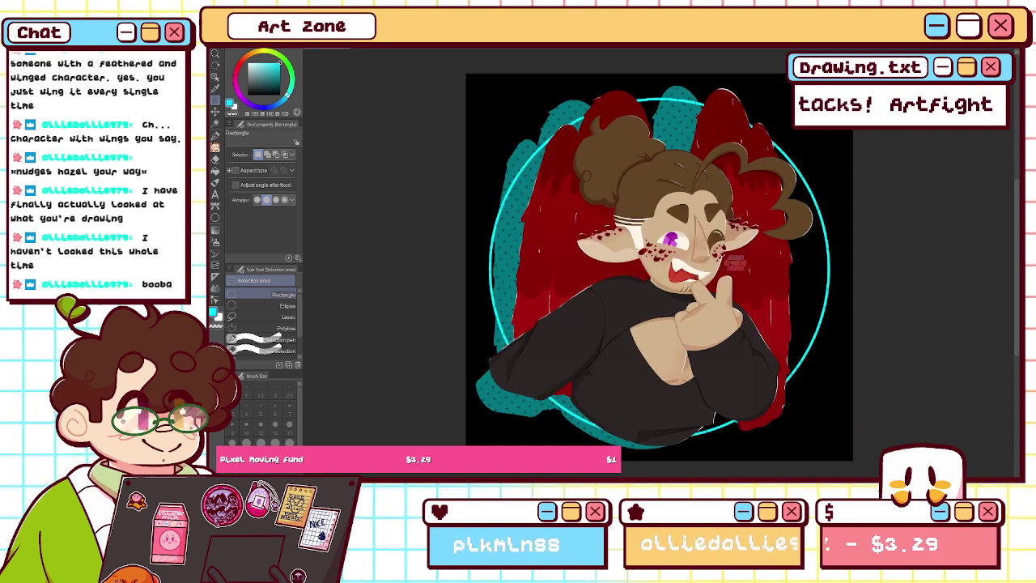
key(h)
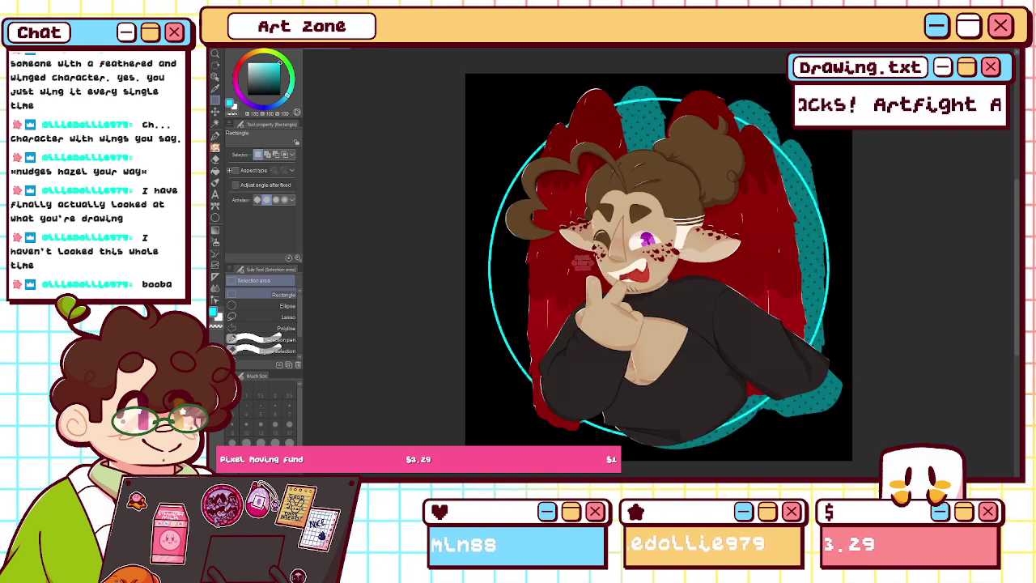
key(h)
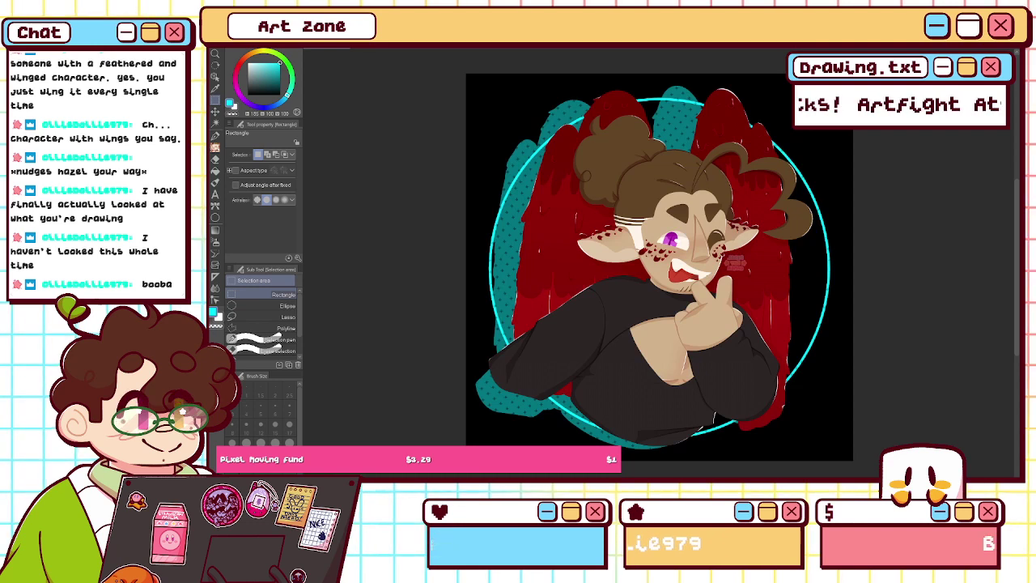
- Nudge the cyan circle outline horizontally to center it on the canvas, comparing it in mirrored view
key(k)
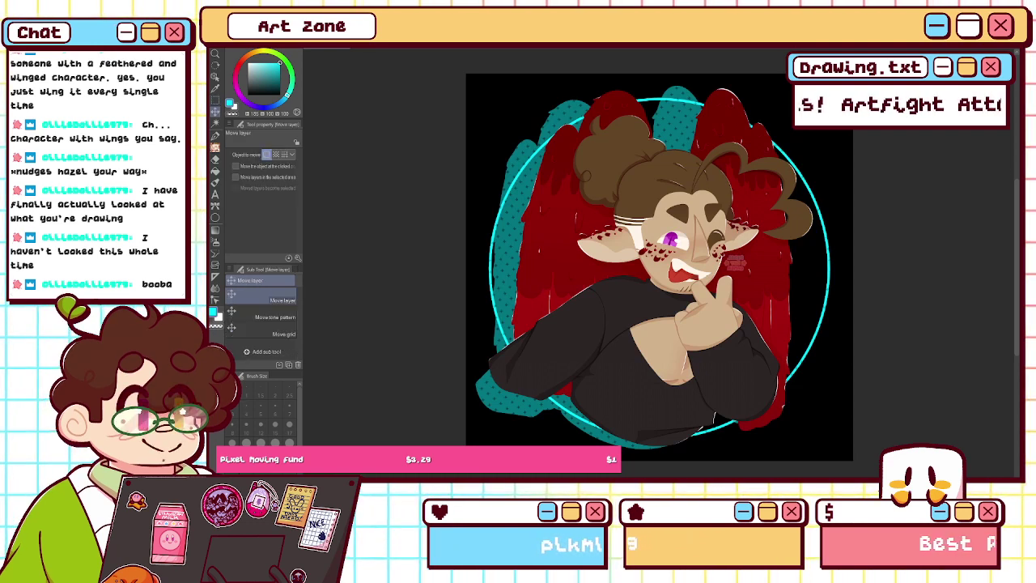
key(h)
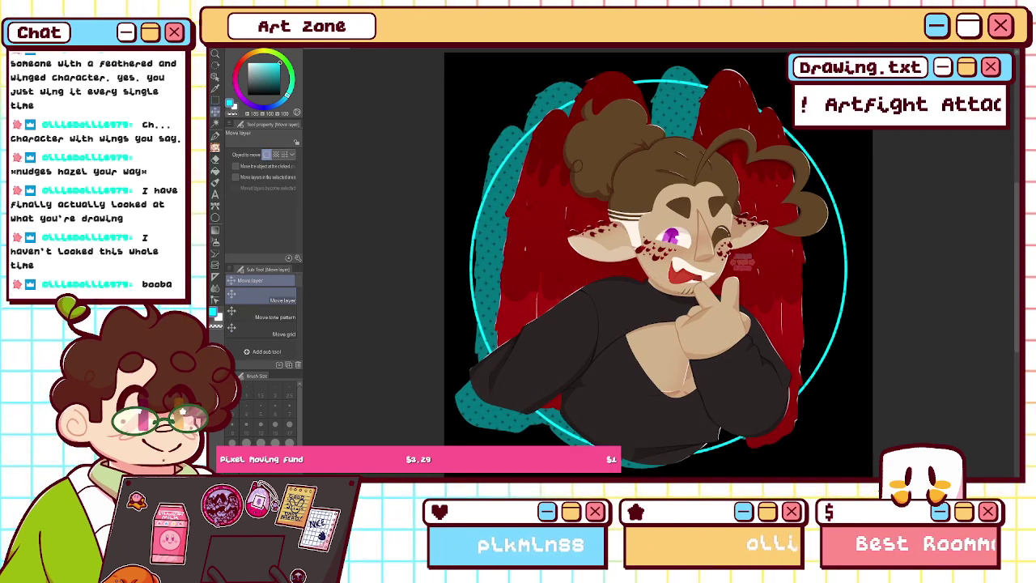
key(h)
key(h)
key(h)
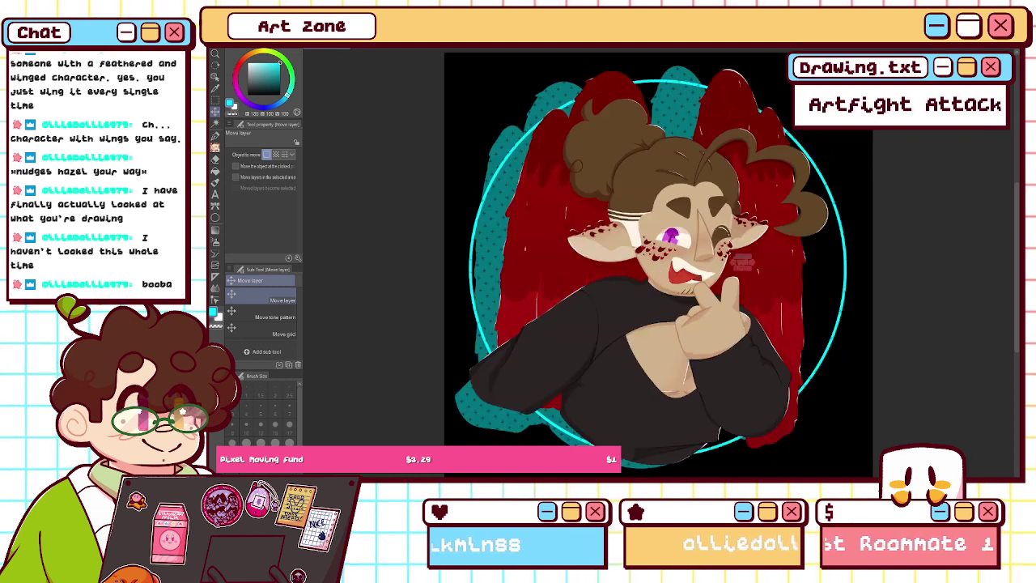
key(h)
key(h)
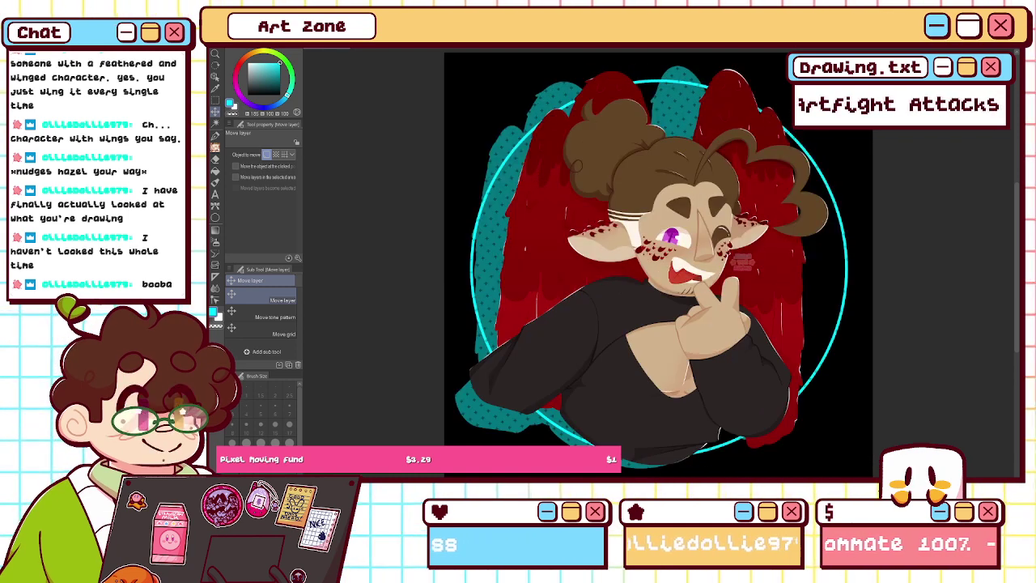
key(h)
key(h)
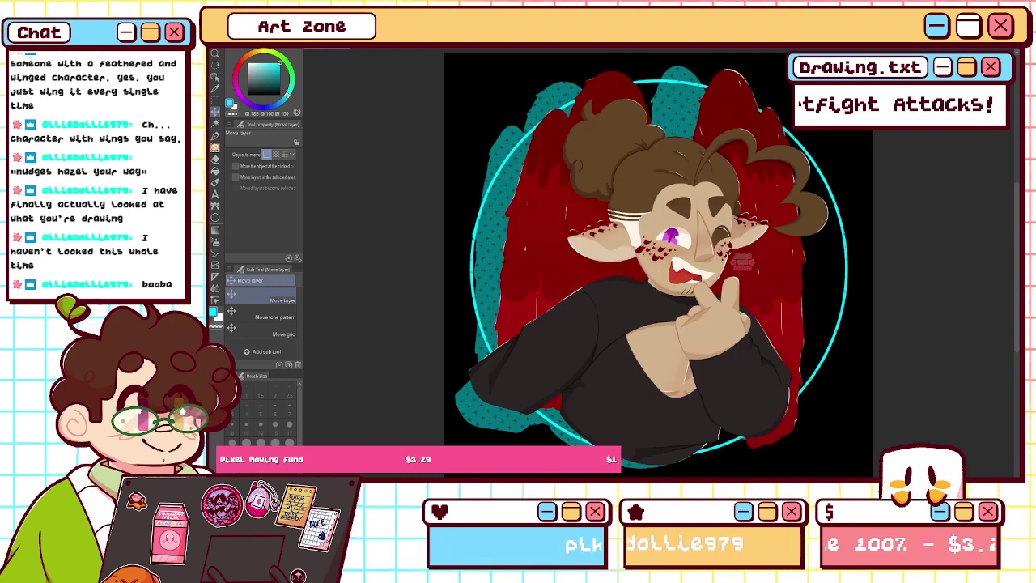
key(h)
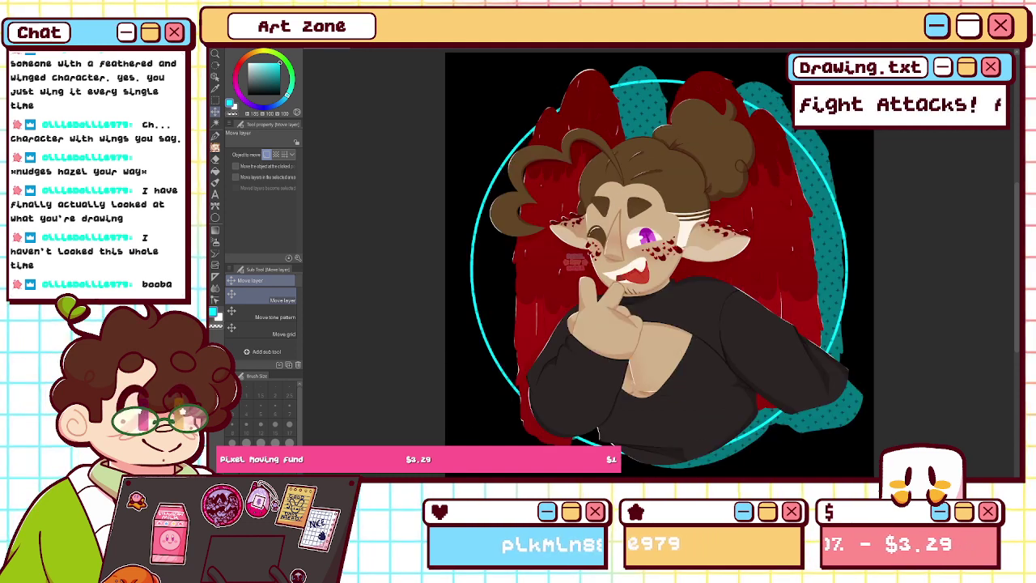
key(h)
key(h)
key(h)
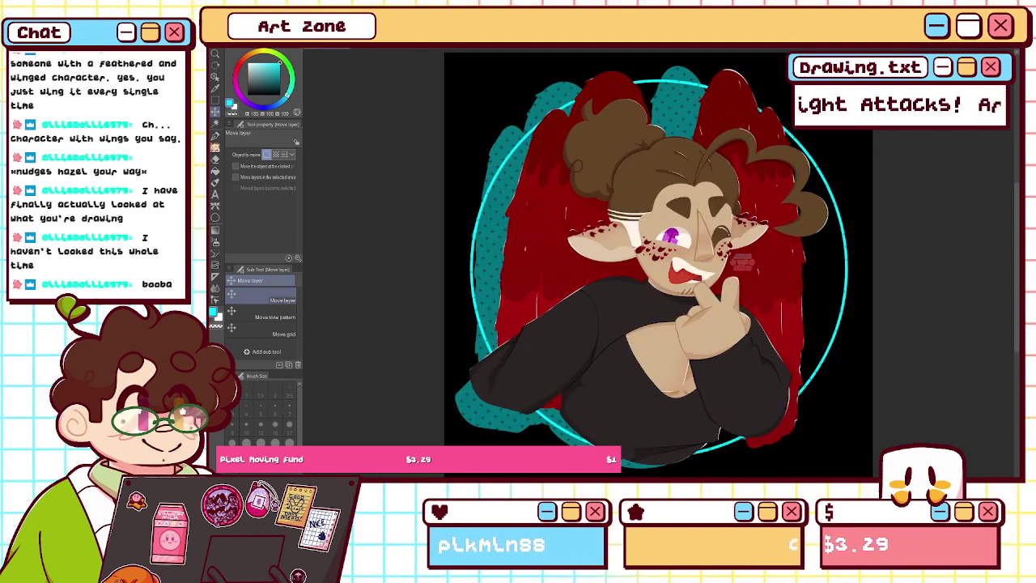
- Shift the character slightly sideways within the circle, and check the placement in mirrored view
key(h)
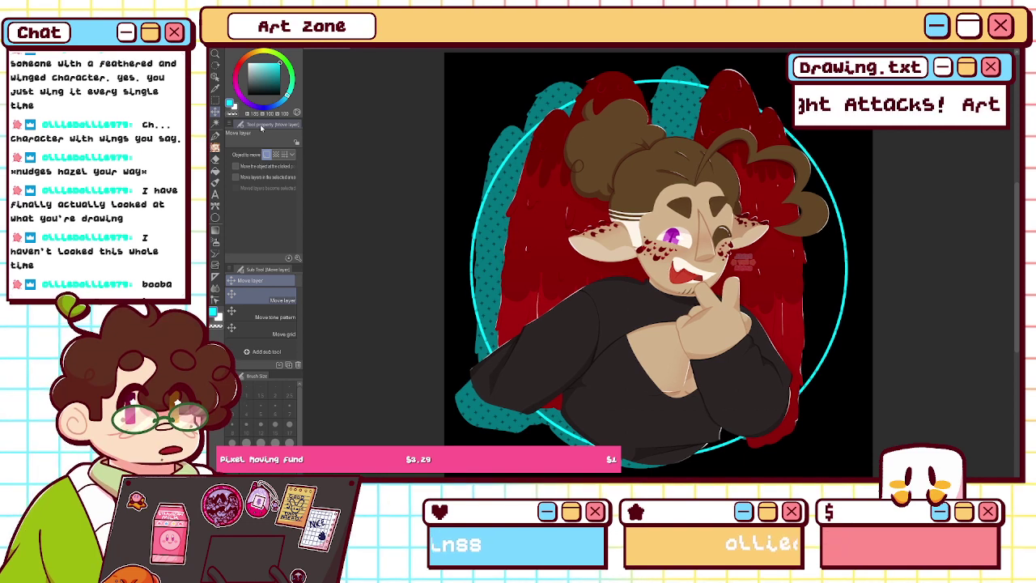
key(h)
key(h)
key(h)
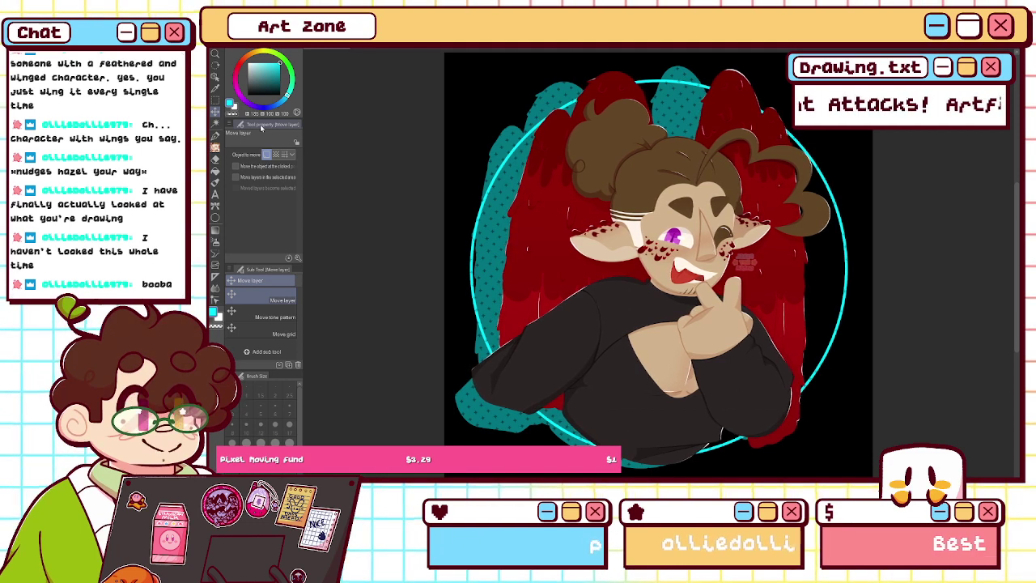
key(h)
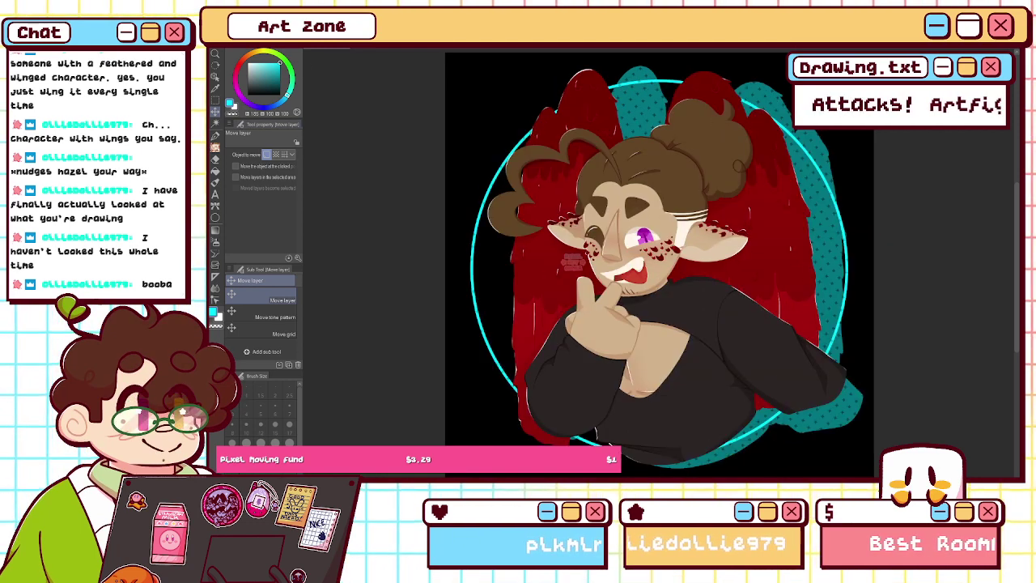
key(h)
key(h)
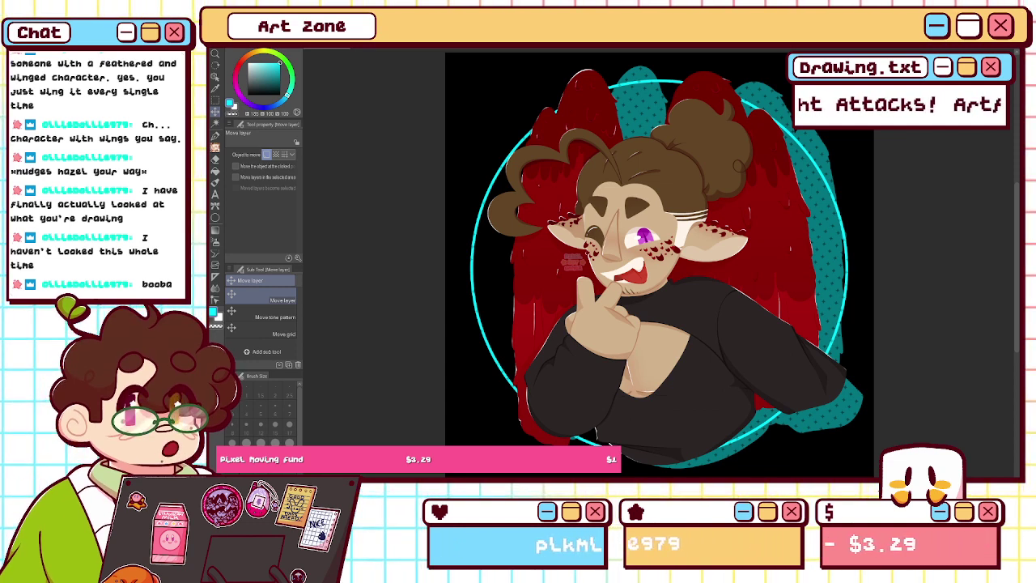
- Close the winged character illustration, and crop the blue-haired character's pink reference sheet to the full-body figure and color swatches
key(ctrl+w)
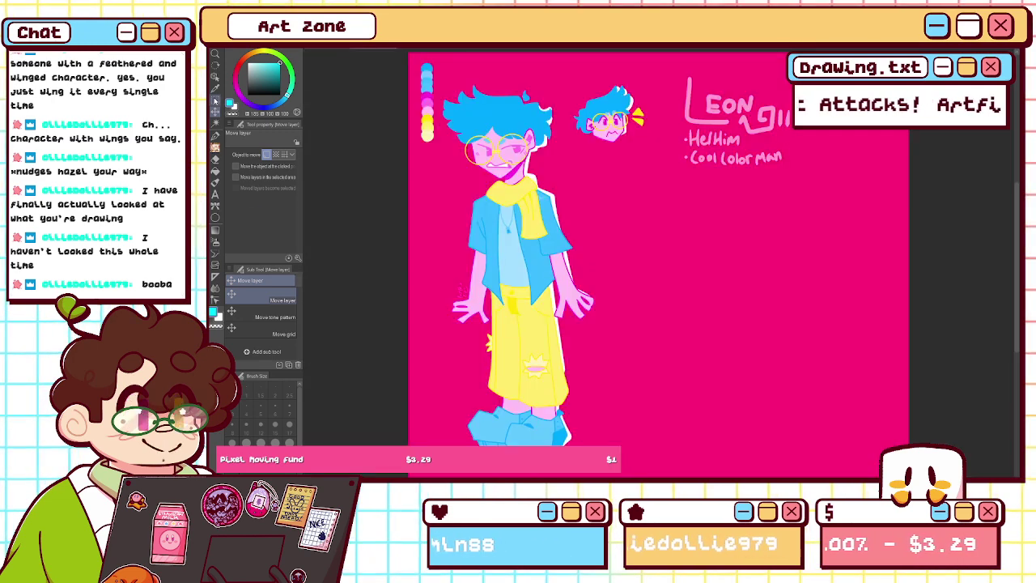
key(m)
click(332, 45)
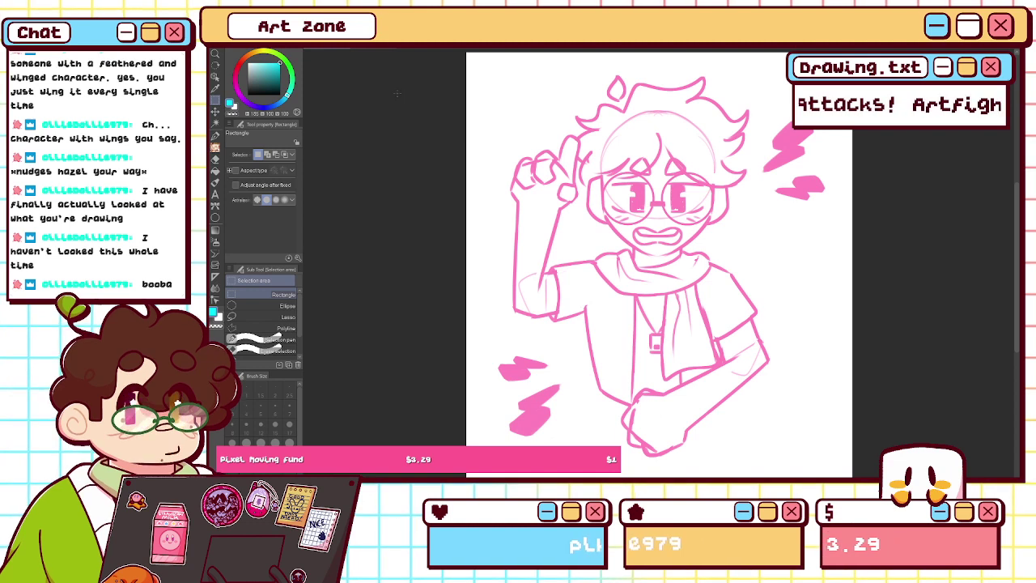
click(366, 49)
drag(416, 58, 600, 468)
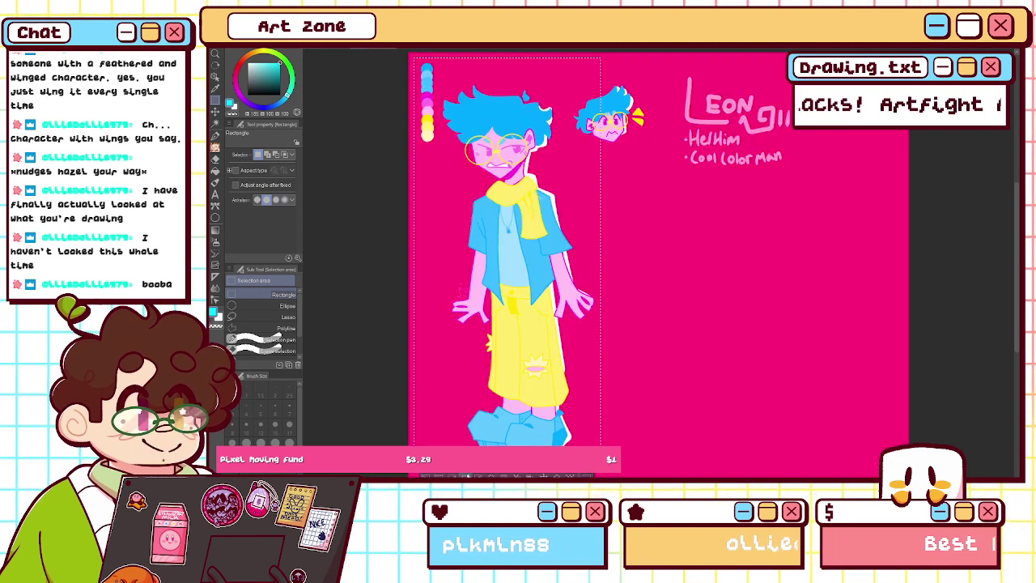
click(438, 476)
click(371, 366)
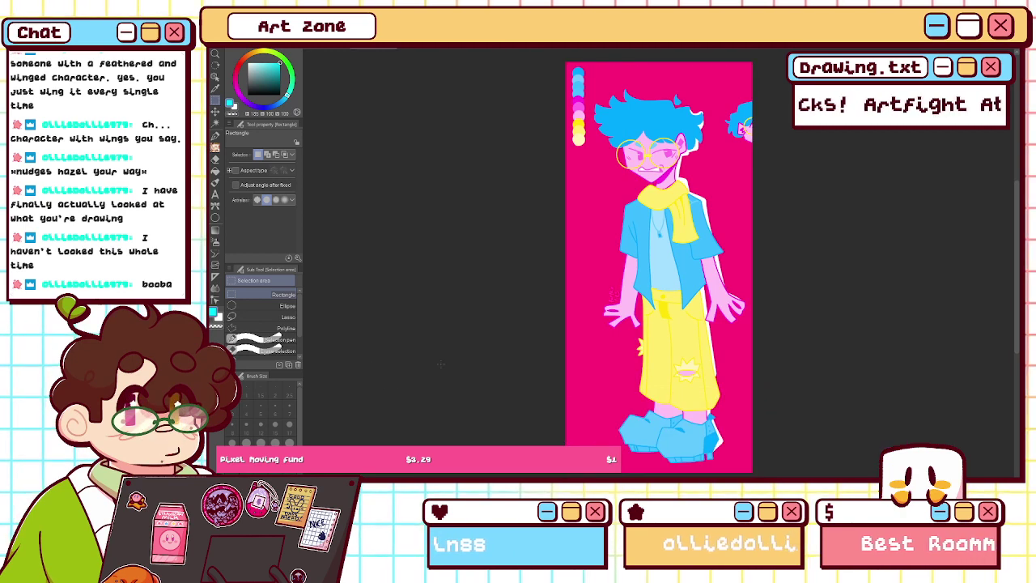